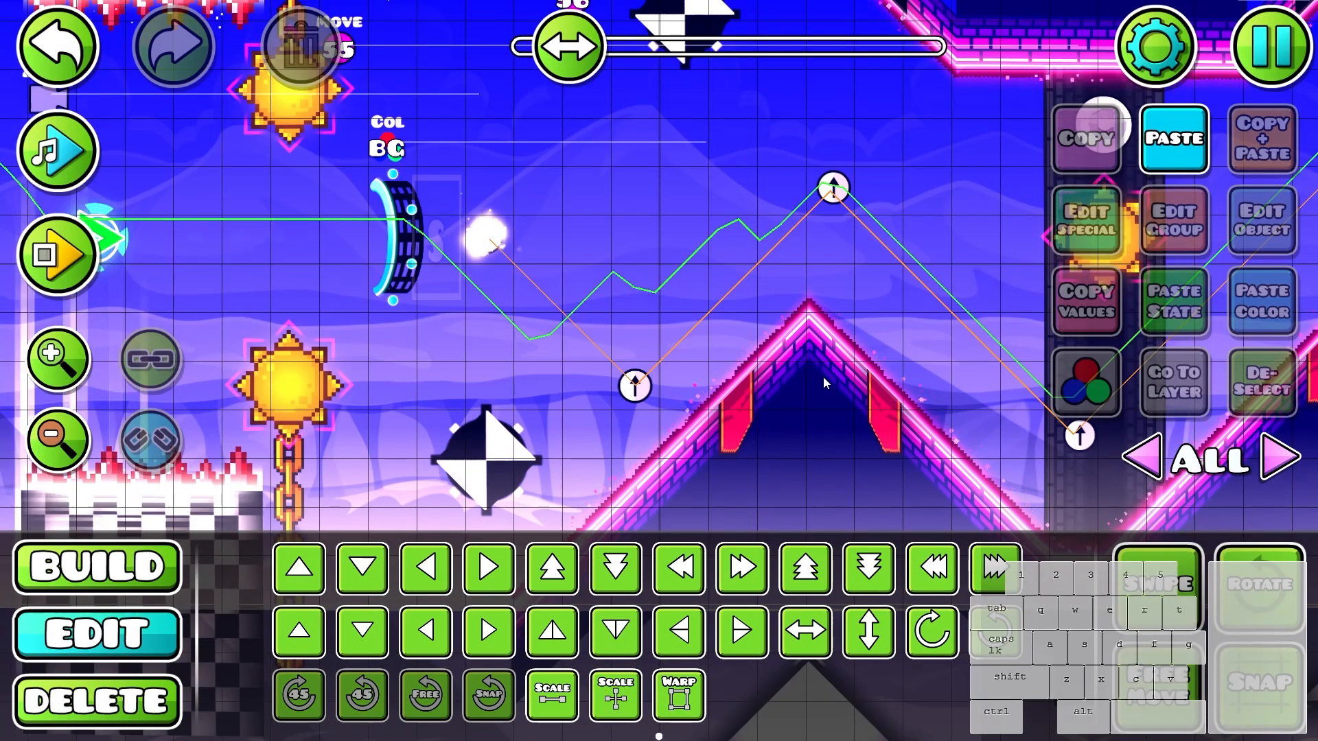
# - Place a soft round glow object in the open space above the first pink peak's rising slope
pyautogui.scroll(-2, 824, 382)
pyautogui.press('1')
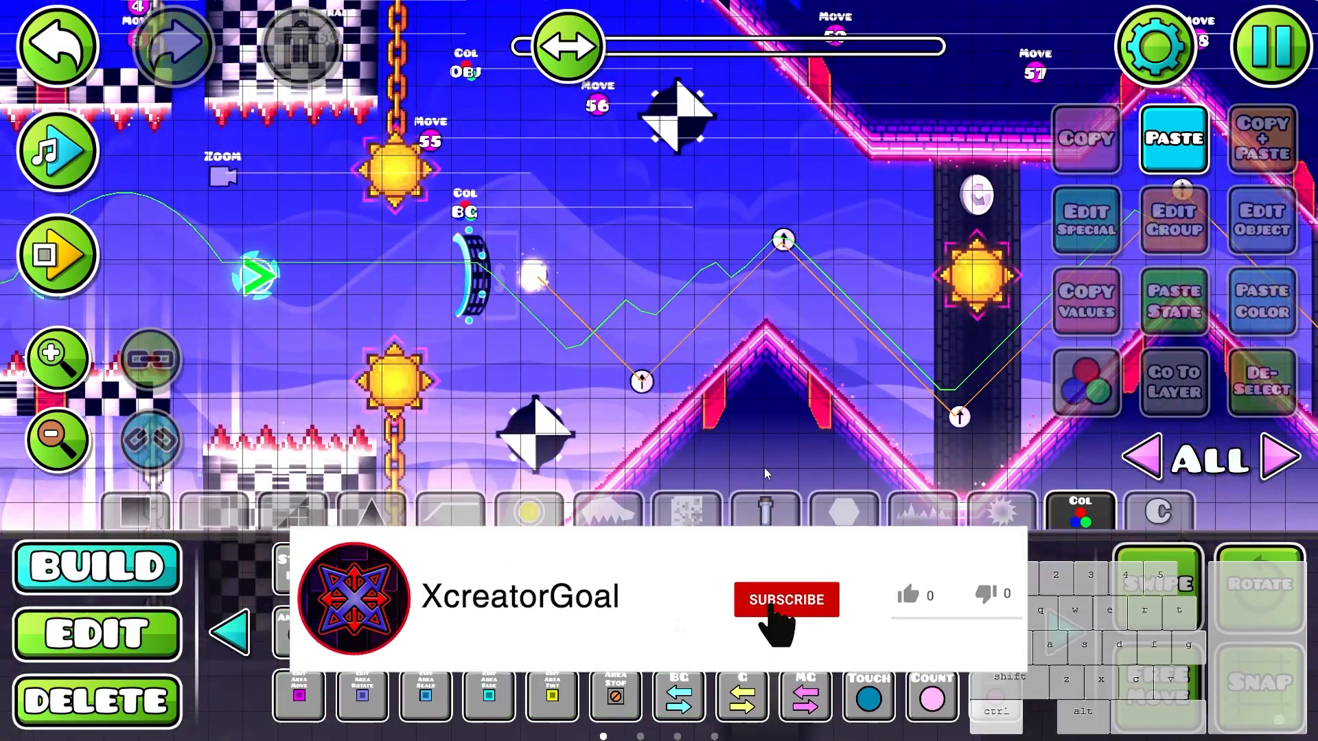
pyautogui.scroll(1, 764, 467)
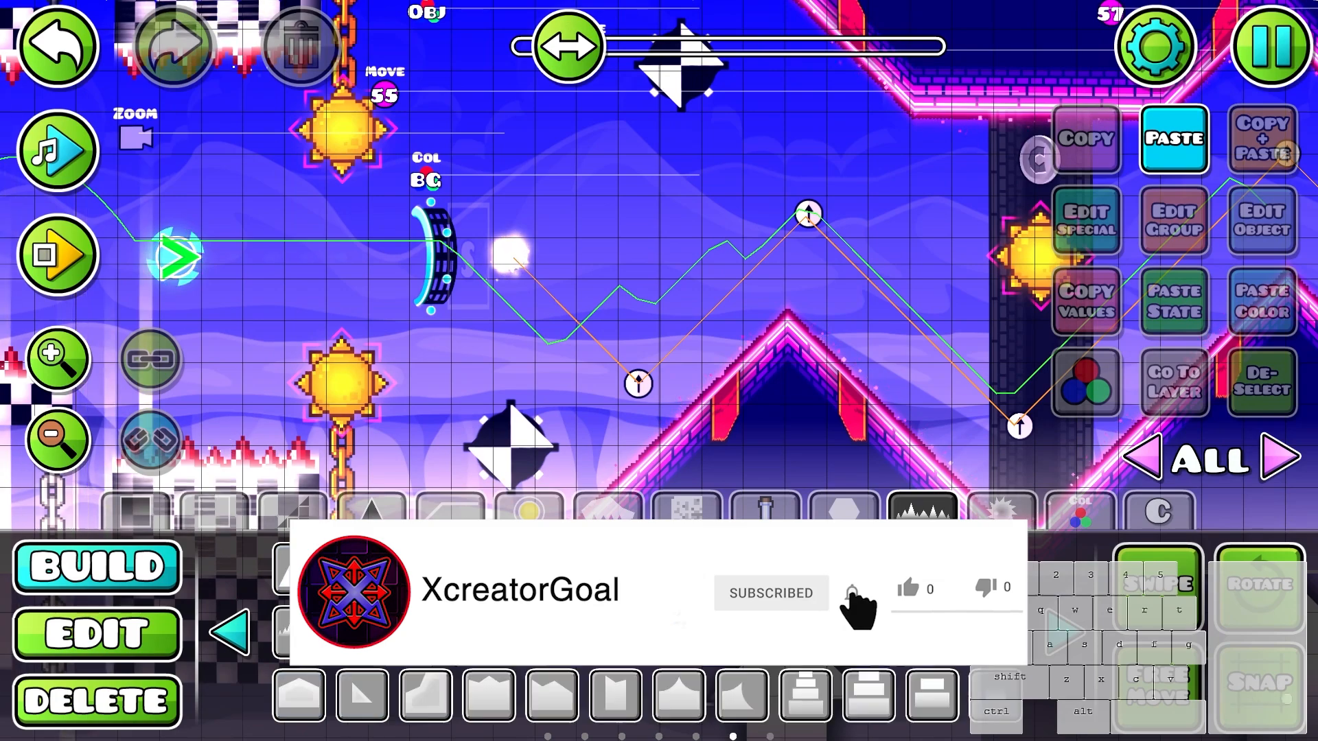
pyautogui.click(682, 294)
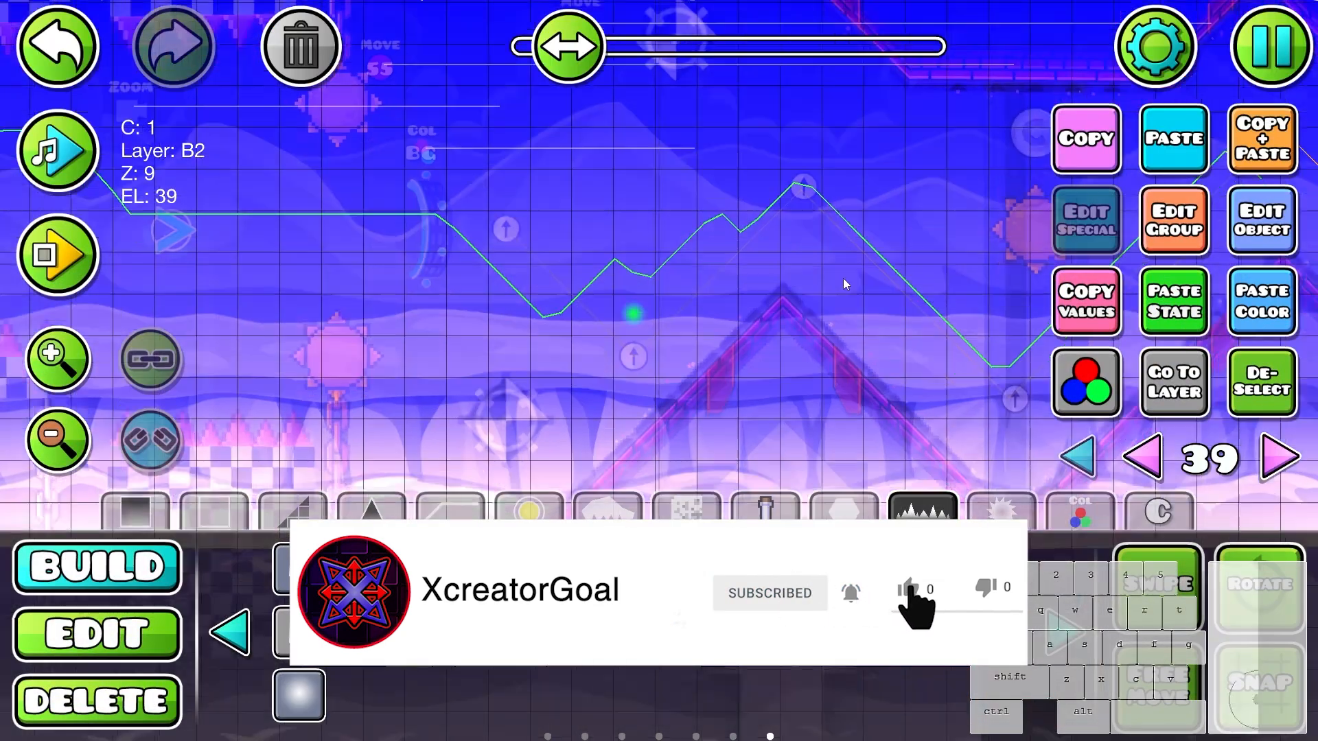
# - Assign the new glow object to editor layer 39 and isolate that layer in the editor
pyautogui.press('a')
pyautogui.press('a')
pyautogui.press('s')
pyautogui.press('s')
pyautogui.press('s')
pyautogui.moveTo(843, 278); pyautogui.dragTo(829, 308)
pyautogui.press('d')
pyautogui.press('d')
pyautogui.press('w')
pyautogui.press('w')
pyautogui.press('w')
pyautogui.press('w')
pyautogui.press('d')
pyautogui.scroll(4, 852, 385)
pyautogui.press('2')
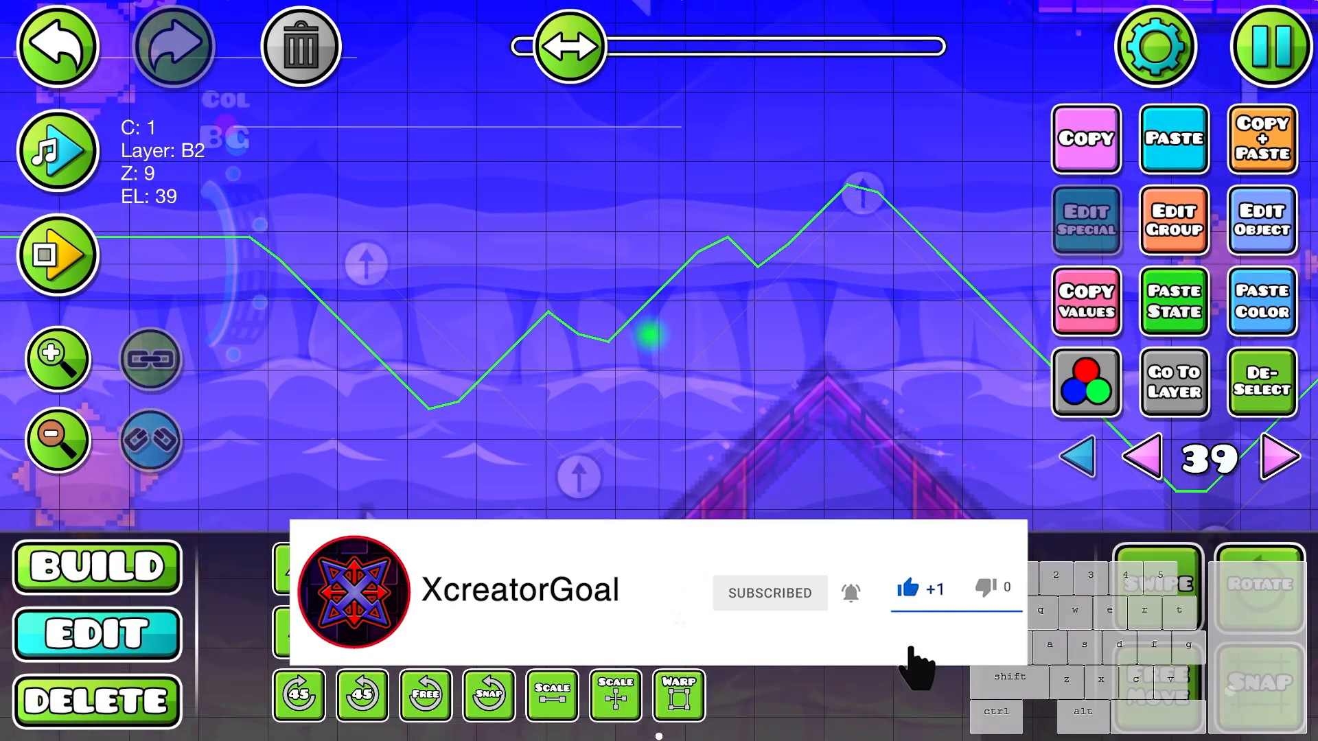
# - Shift the glow half a block left and half a block down
pyautogui.click(679, 631)
pyautogui.click(615, 631)
pyautogui.scroll(4, 603, 384)
# - Duplicate the glow in small diagonal steps up and right, placing a further copy one block up and right
pyautogui.click(1257, 145)
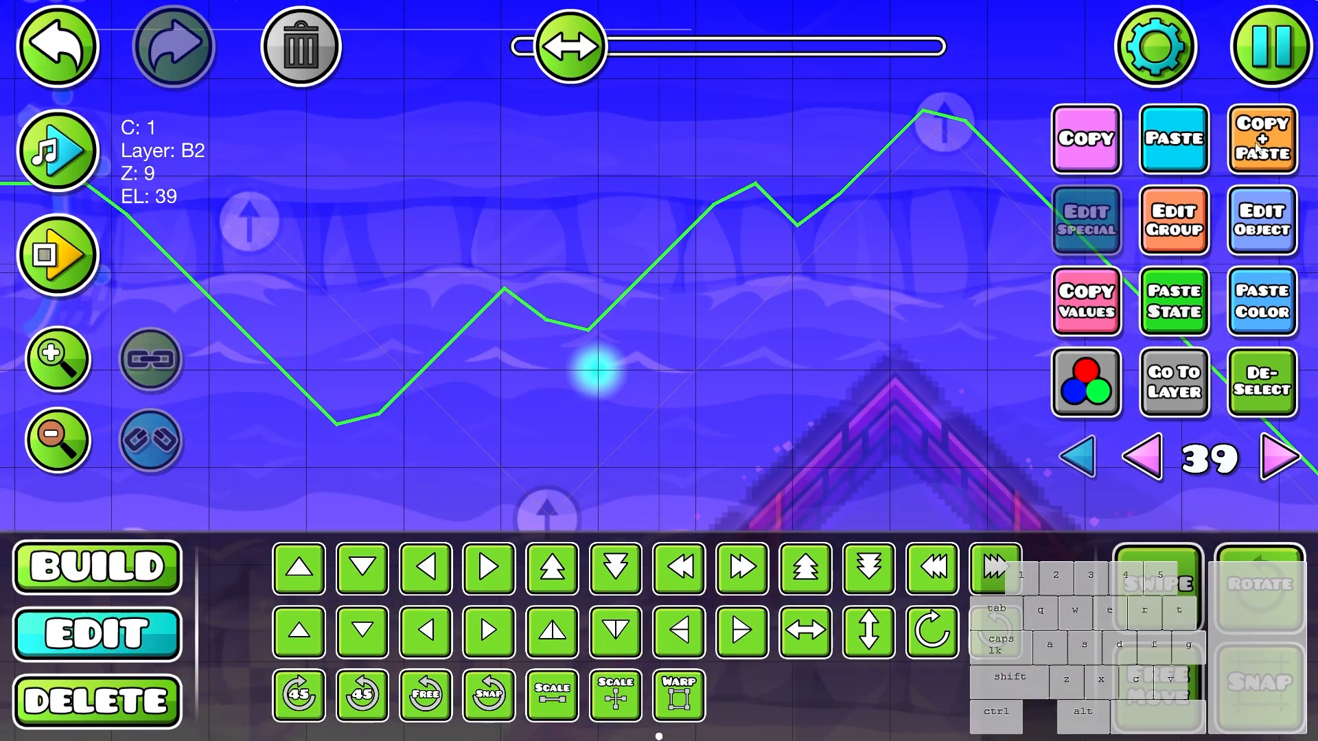
pyautogui.press('w')
pyautogui.press('d')
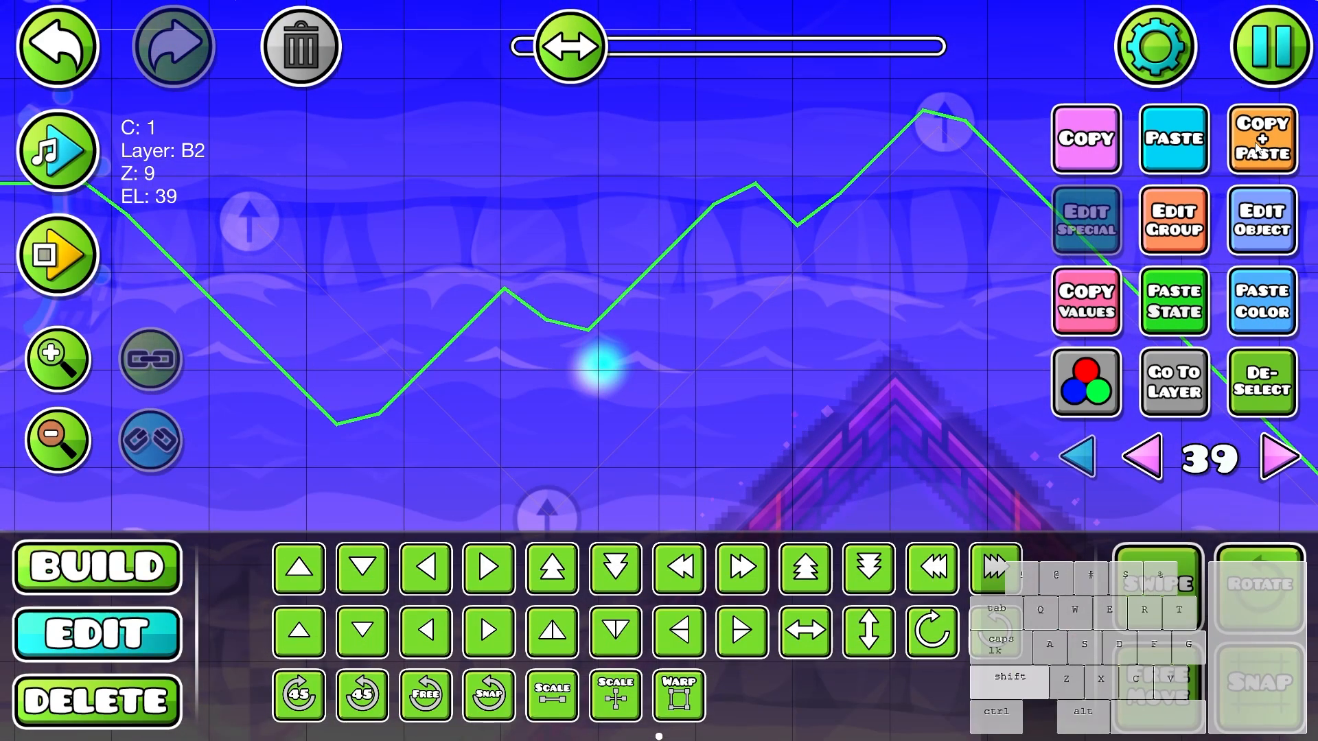
pyautogui.click(1257, 146)
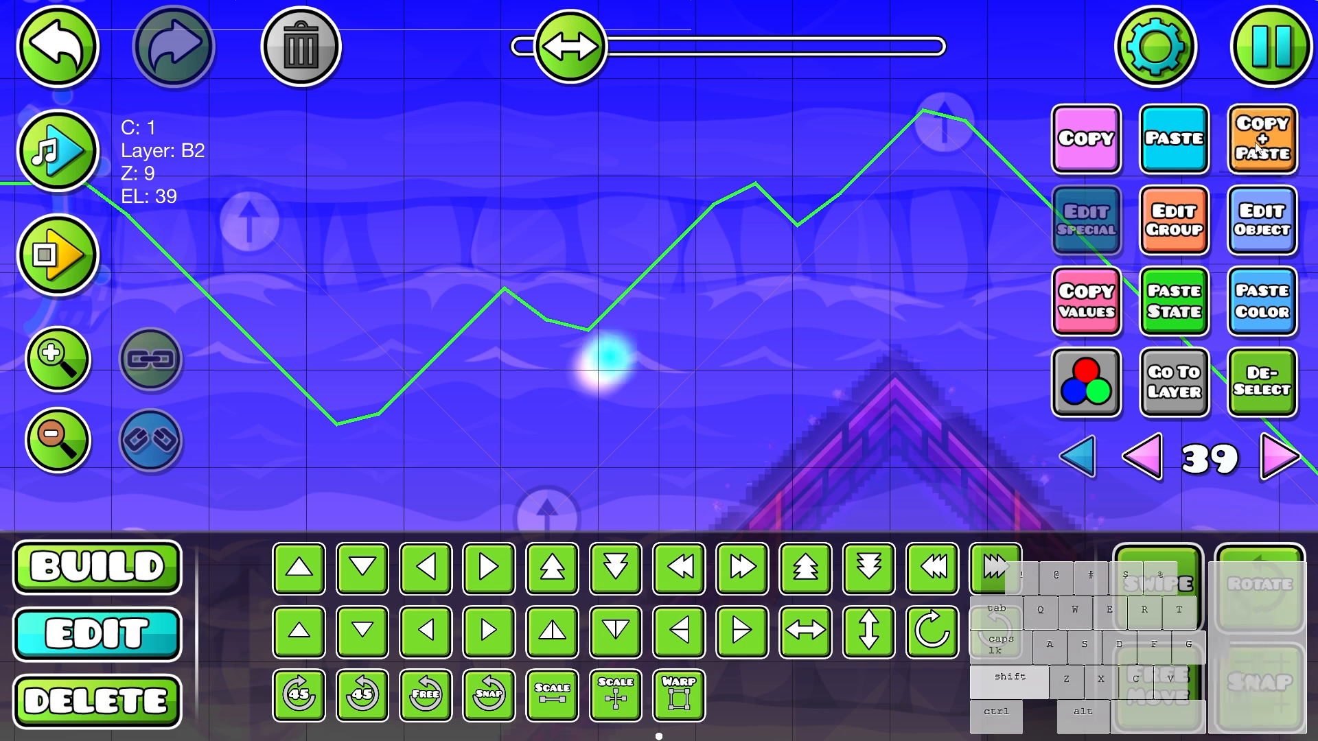
pyautogui.press('d')
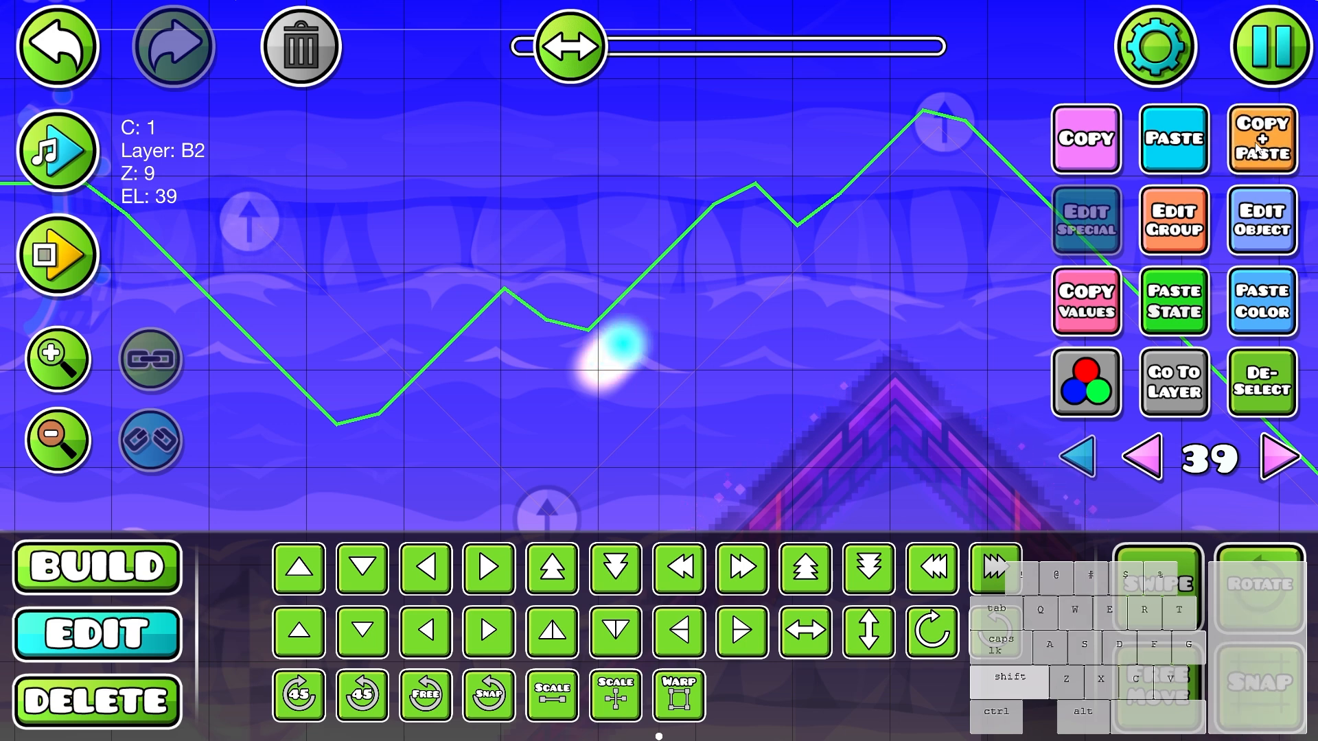
pyautogui.hotkey('shift', 'd')
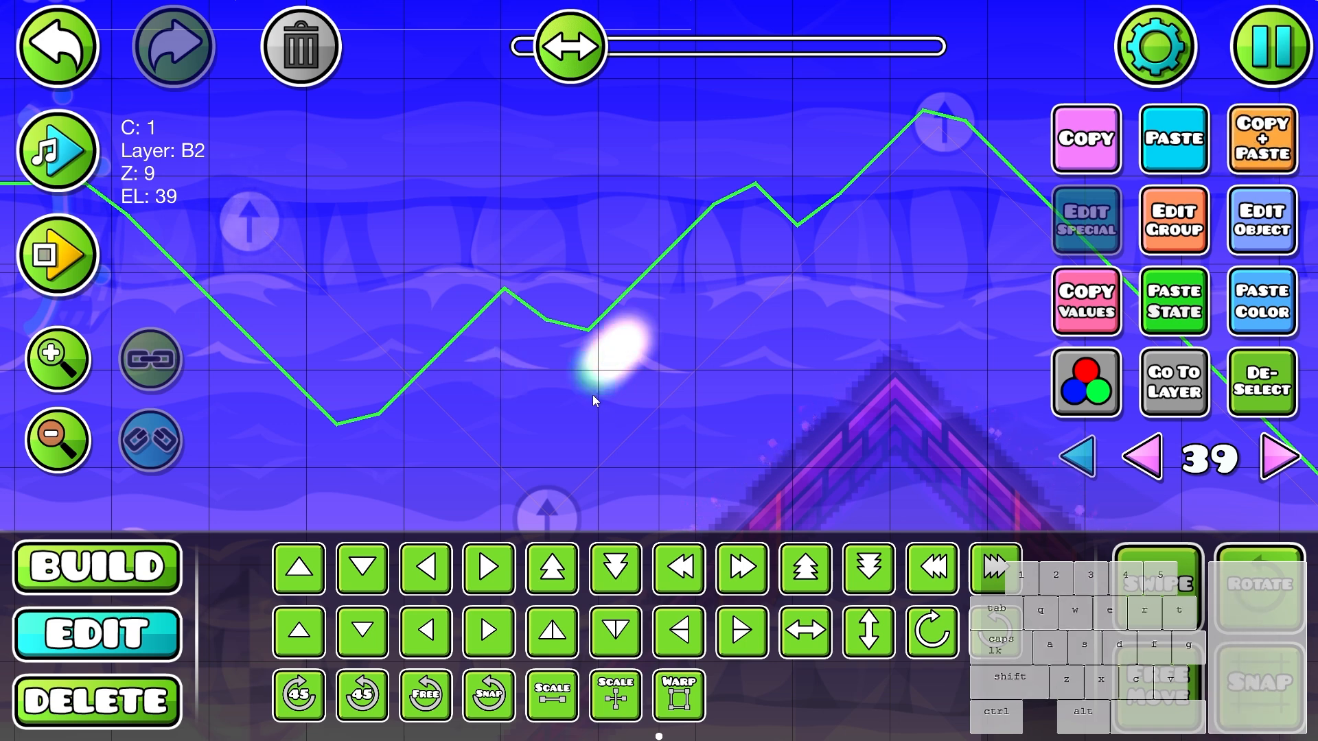
pyautogui.hotkey('ctrl', 'd')
pyautogui.press('d')
pyautogui.press('w')
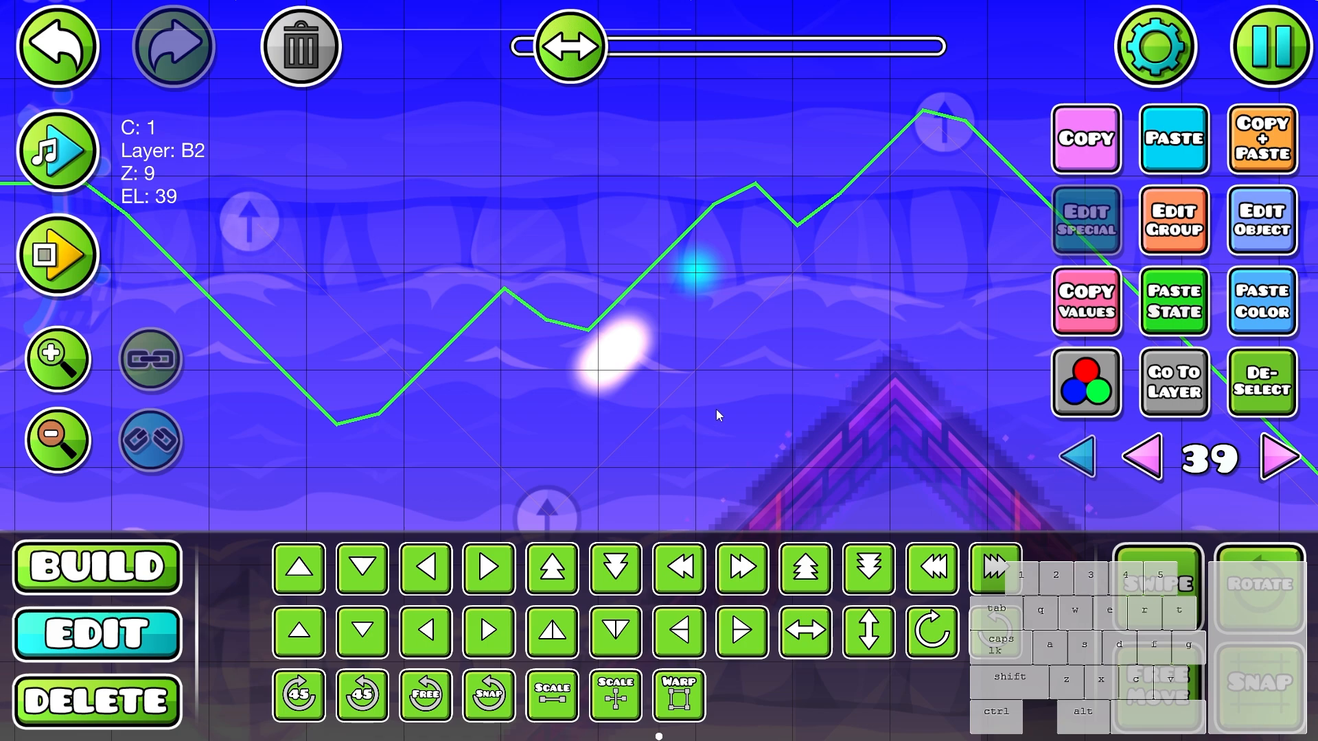
# - Select the seven glows and space them evenly along the diagonal with AlignX and AlignY
pyautogui.moveTo(762, 239); pyautogui.dragTo(580, 429)
pyautogui.press('Escape')
pyautogui.click(1078, 256)
pyautogui.click(1070, 326)
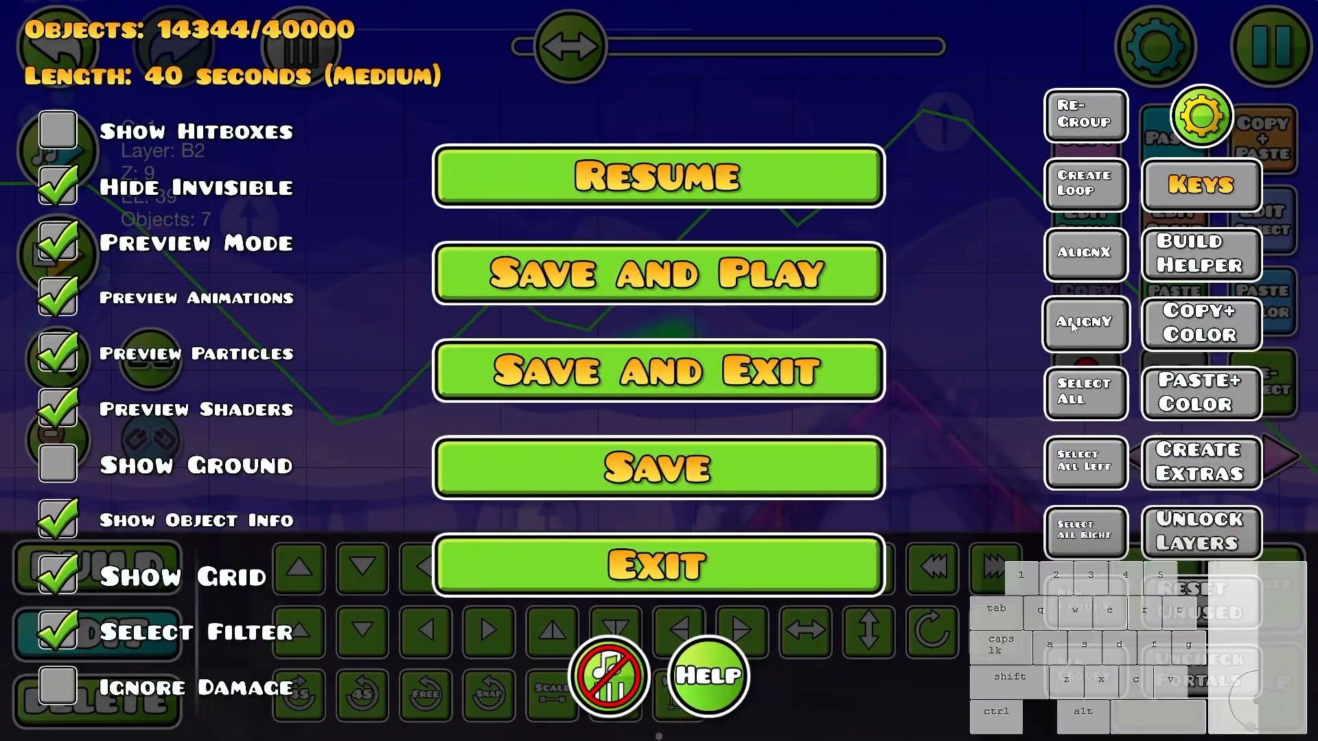
pyautogui.click(755, 185)
pyautogui.click(743, 329)
# - Move the seven-glow diagonal strip down and left toward the foot of the first peak's rising slope
pyautogui.scroll(-4, 744, 329)
pyautogui.moveTo(744, 278); pyautogui.dragTo(592, 411)
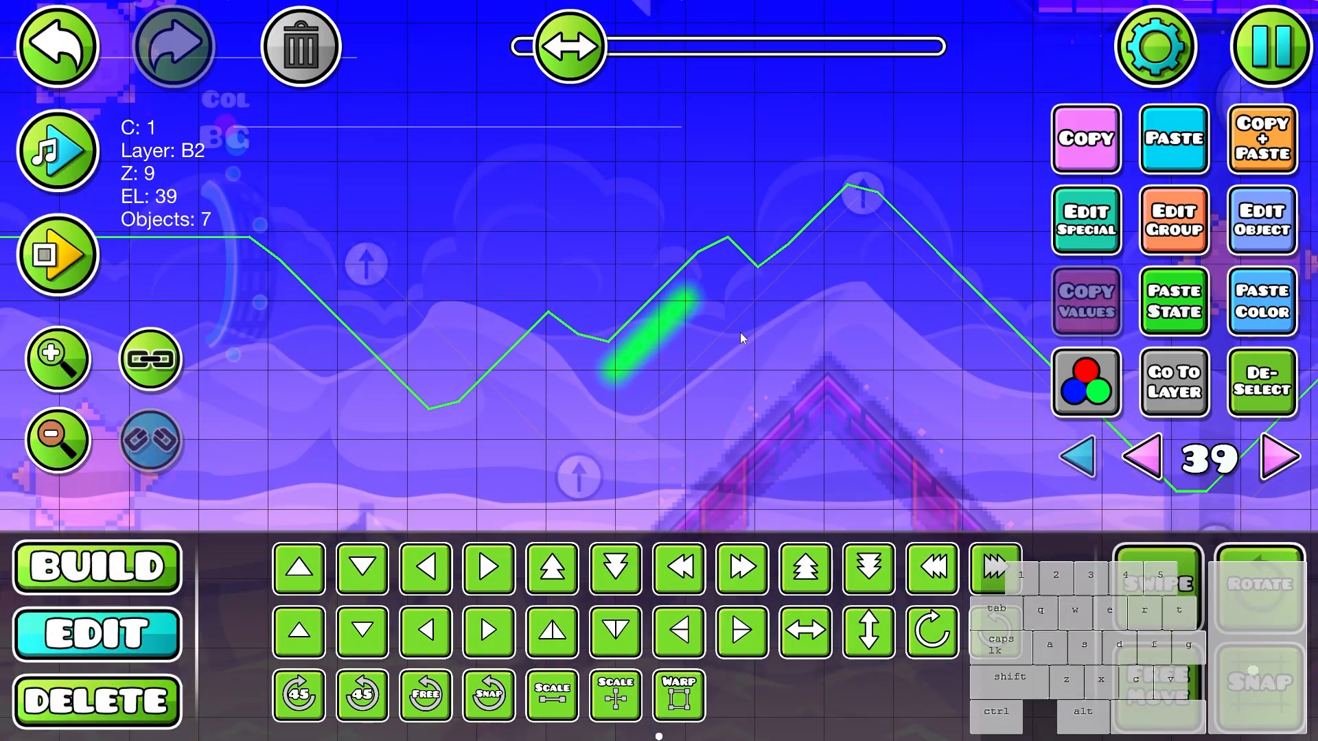
pyautogui.press('s')
pyautogui.press('s')
pyautogui.press('s')
pyautogui.press('a')
pyautogui.moveTo(726, 413); pyautogui.dragTo(759, 172)
pyautogui.press('s')
pyautogui.press('a')
pyautogui.press('s')
pyautogui.press('s')
pyautogui.press('a')
pyautogui.moveTo(781, 269); pyautogui.dragTo(807, 199)
pyautogui.press('w')
pyautogui.press('w')
pyautogui.press('w')
pyautogui.moveTo(915, 261); pyautogui.dragTo(921, 424)
pyautogui.press('w')
pyautogui.press('3')
pyautogui.click(560, 280)
pyautogui.press('2')
pyautogui.hotkey('ctrl', 'z')
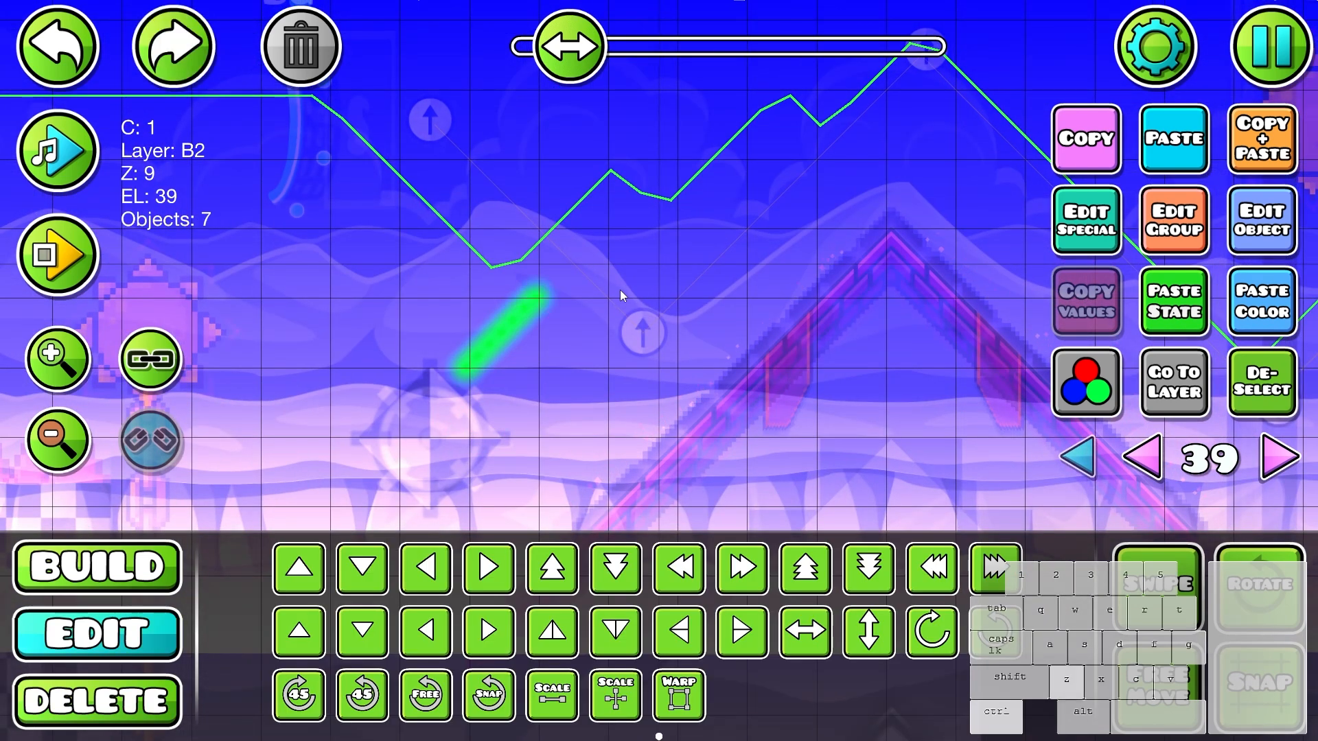
# - Delete the strip's top glow and set the remaining six at the foot of the first peak's rising slope
pyautogui.press('3')
pyautogui.click(554, 278)
pyautogui.press('2')
pyautogui.scroll(-1, 822, 410)
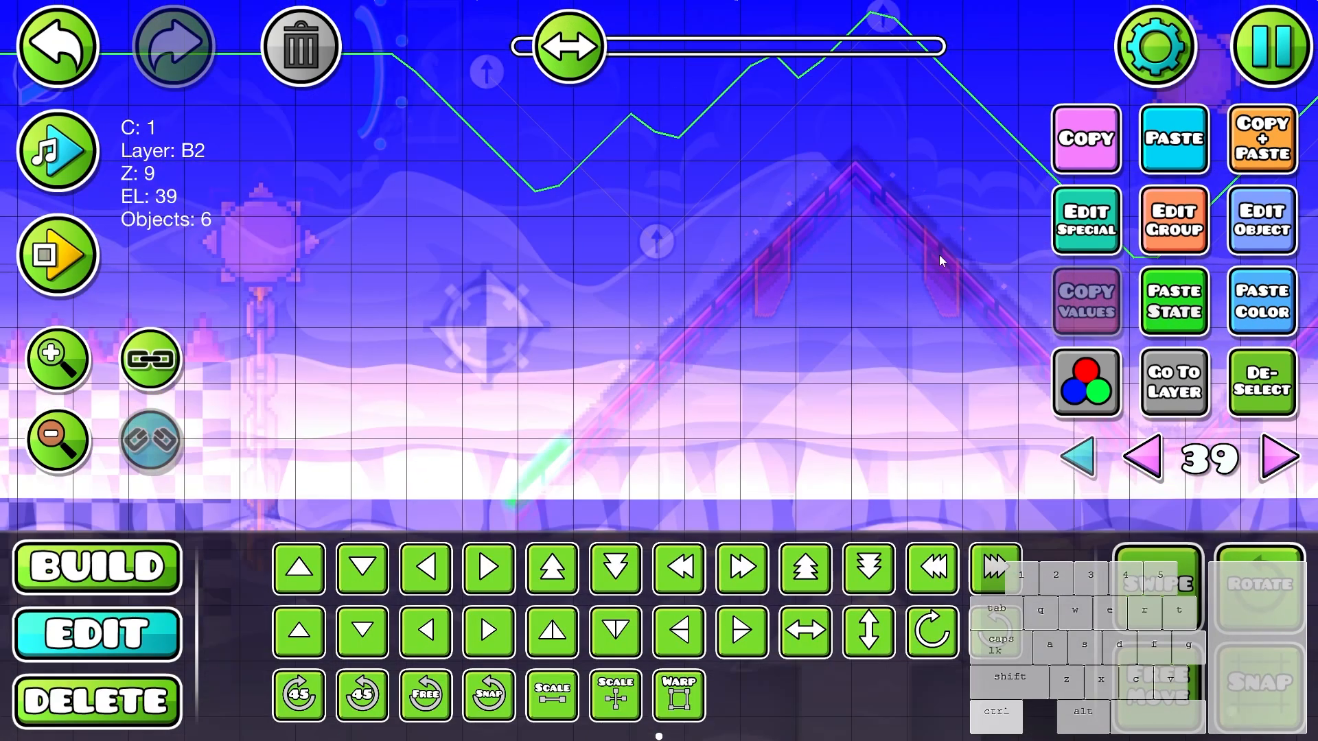
# - Duplicate the six-glow strip repeatedly up and right to line the first peak's rising slope
pyautogui.press('w')
pyautogui.press('d')
pyautogui.click(1272, 134)
pyautogui.press('w')
pyautogui.press('d')
pyautogui.click(1273, 134)
pyautogui.press('w')
pyautogui.press('d')
pyautogui.click(1273, 135)
pyautogui.press('w')
pyautogui.press('d')
pyautogui.click(1273, 134)
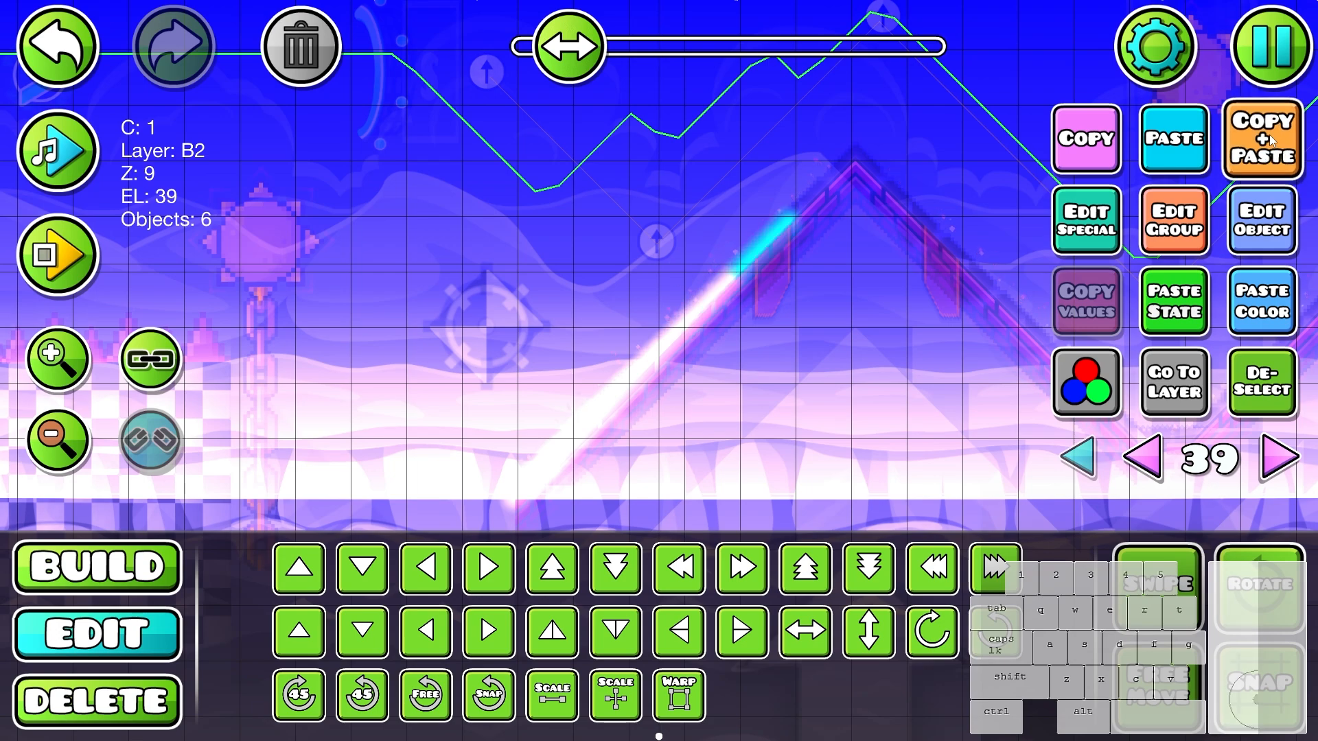
# - Select the whole 36-glow line and duplicate it onto the following rising slopes
pyautogui.moveTo(902, 157); pyautogui.dragTo(504, 486)
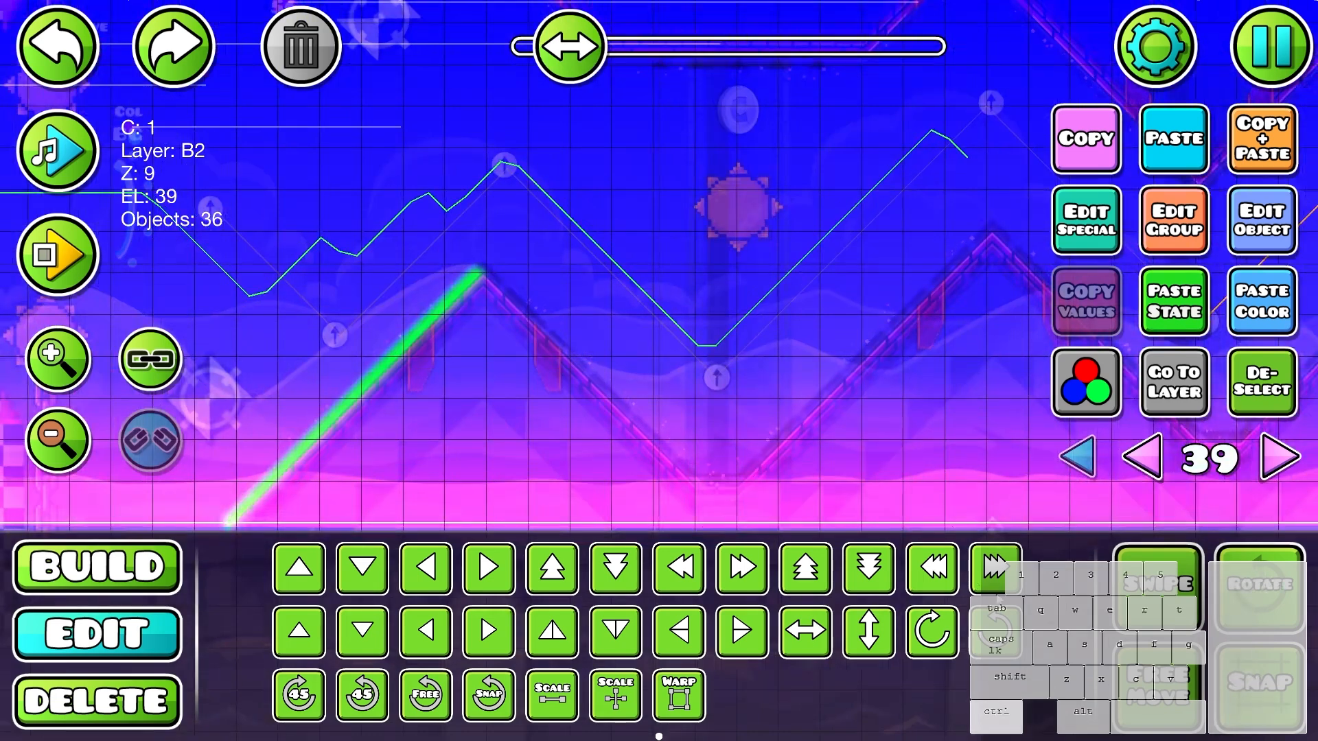
pyautogui.hotkey('ctrl', 'd')
pyautogui.press('d')
pyautogui.press('d')
pyautogui.press('d')
pyautogui.press('d')
pyautogui.press('d')
pyautogui.press('d')
pyautogui.press('d')
pyautogui.press('d')
pyautogui.press('d')
pyautogui.press('d')
pyautogui.press('d')
pyautogui.press('d')
pyautogui.press('w')
pyautogui.moveTo(1159, 523); pyautogui.dragTo(925, 494)
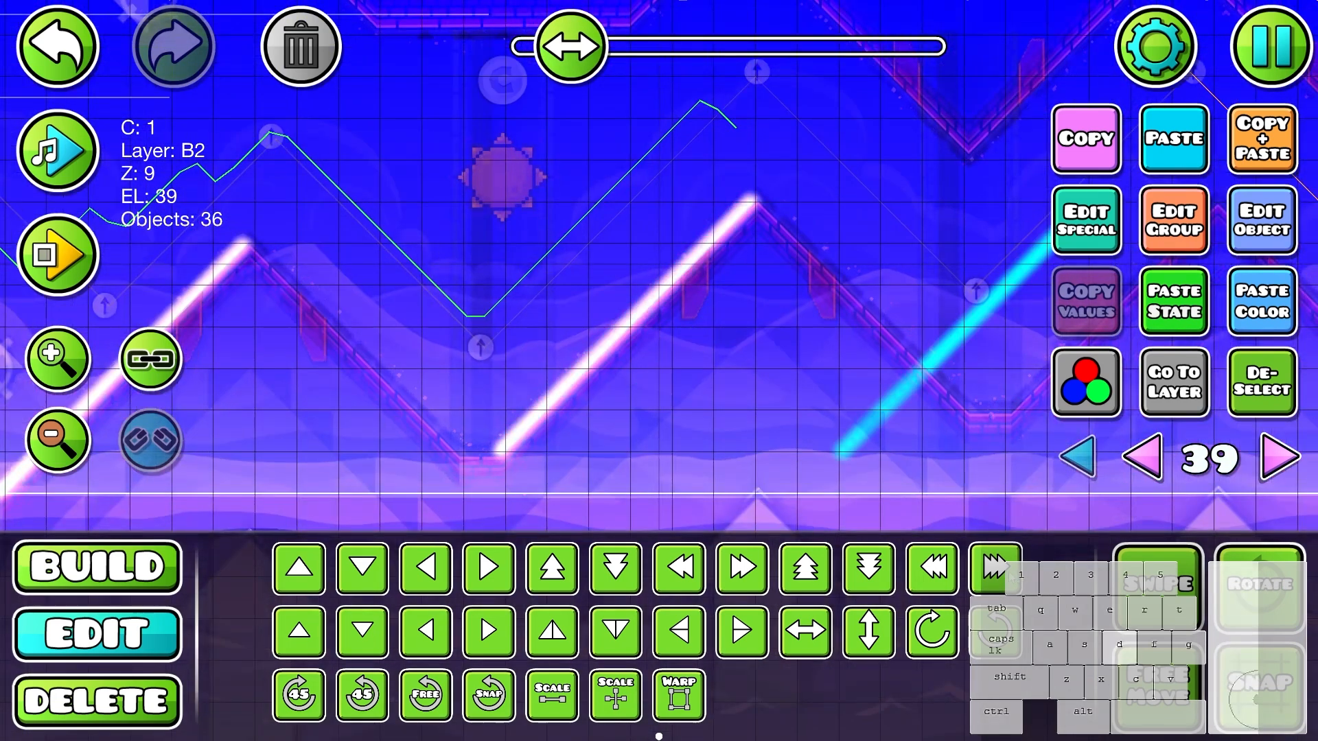
pyautogui.press('d')
pyautogui.press('d')
pyautogui.press('d')
pyautogui.press('d')
pyautogui.press('d')
pyautogui.press('d')
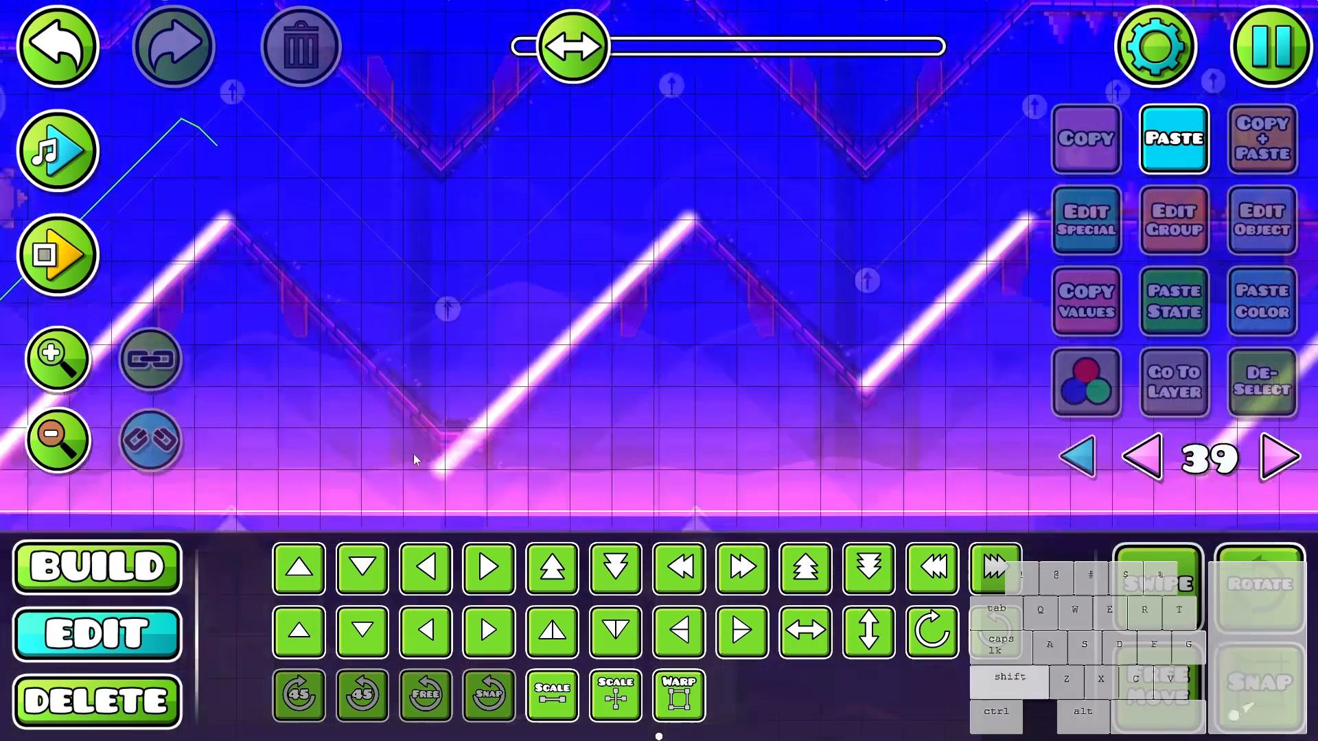
# - Duplicate 29 glows of a rising line, flip the copy horizontally and fit it on the second peak's falling slope
pyautogui.click(452, 449)
pyautogui.click(442, 268)
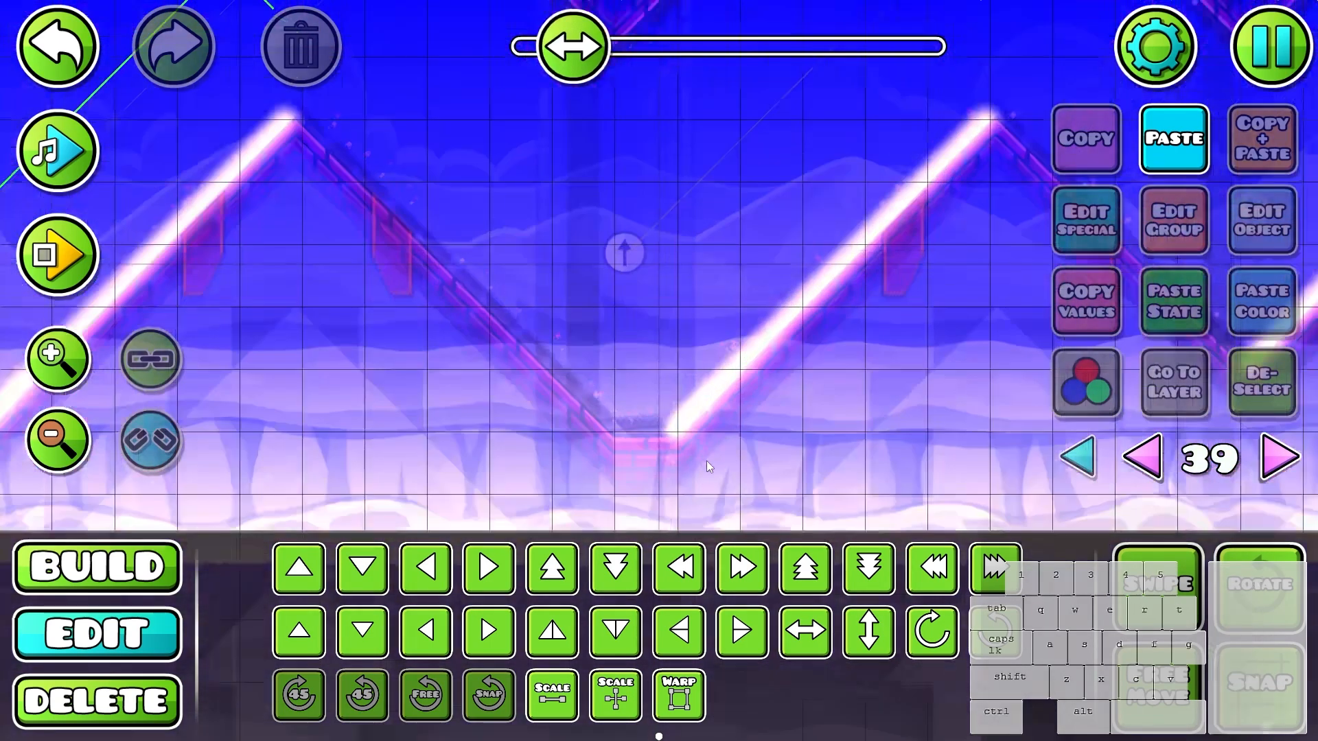
pyautogui.moveTo(655, 134); pyautogui.dragTo(377, 406)
pyautogui.moveTo(818, 475); pyautogui.dragTo(294, 472)
pyautogui.hotkey('ctrl', 'd')
pyautogui.click(806, 626)
pyautogui.press('d')
pyautogui.press('d')
pyautogui.press('d')
pyautogui.press('d')
pyautogui.press('d')
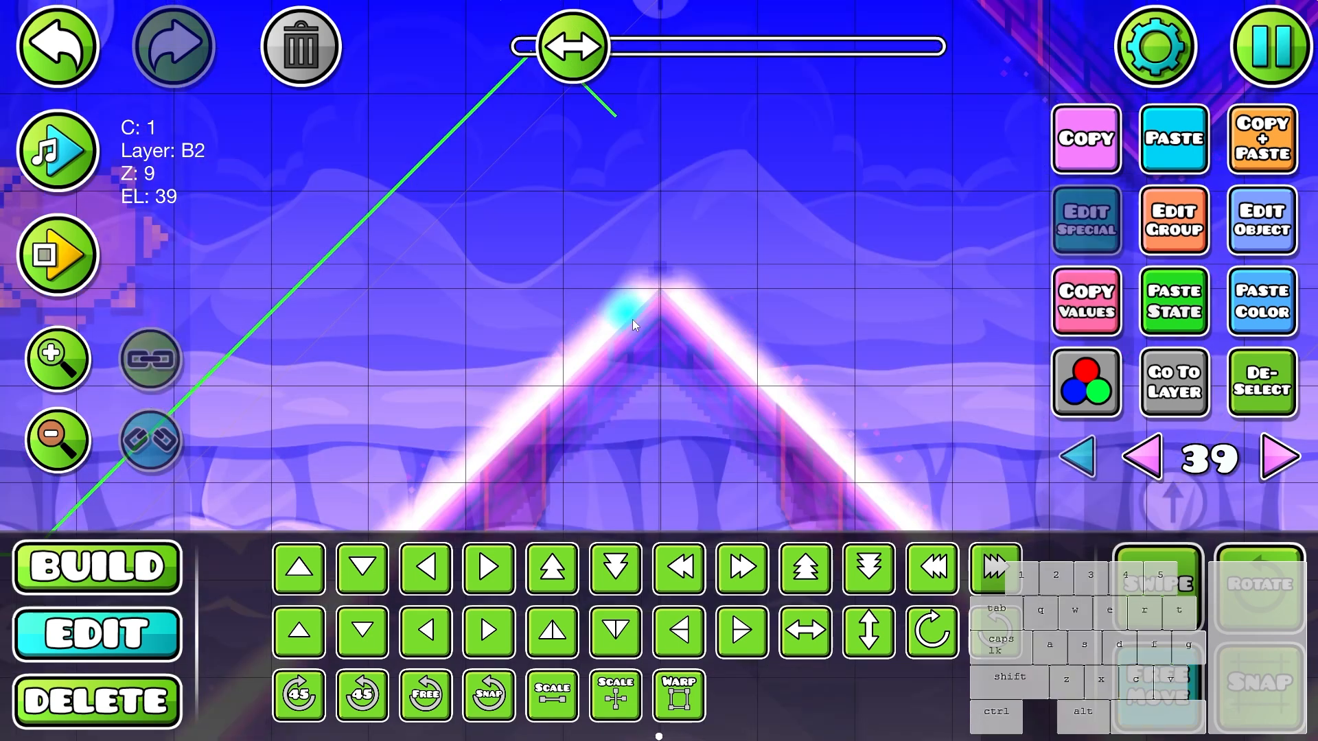
# - Position a single glow freely at the second peak's tip to join its two glow lines
pyautogui.moveTo(632, 319); pyautogui.dragTo(664, 285)
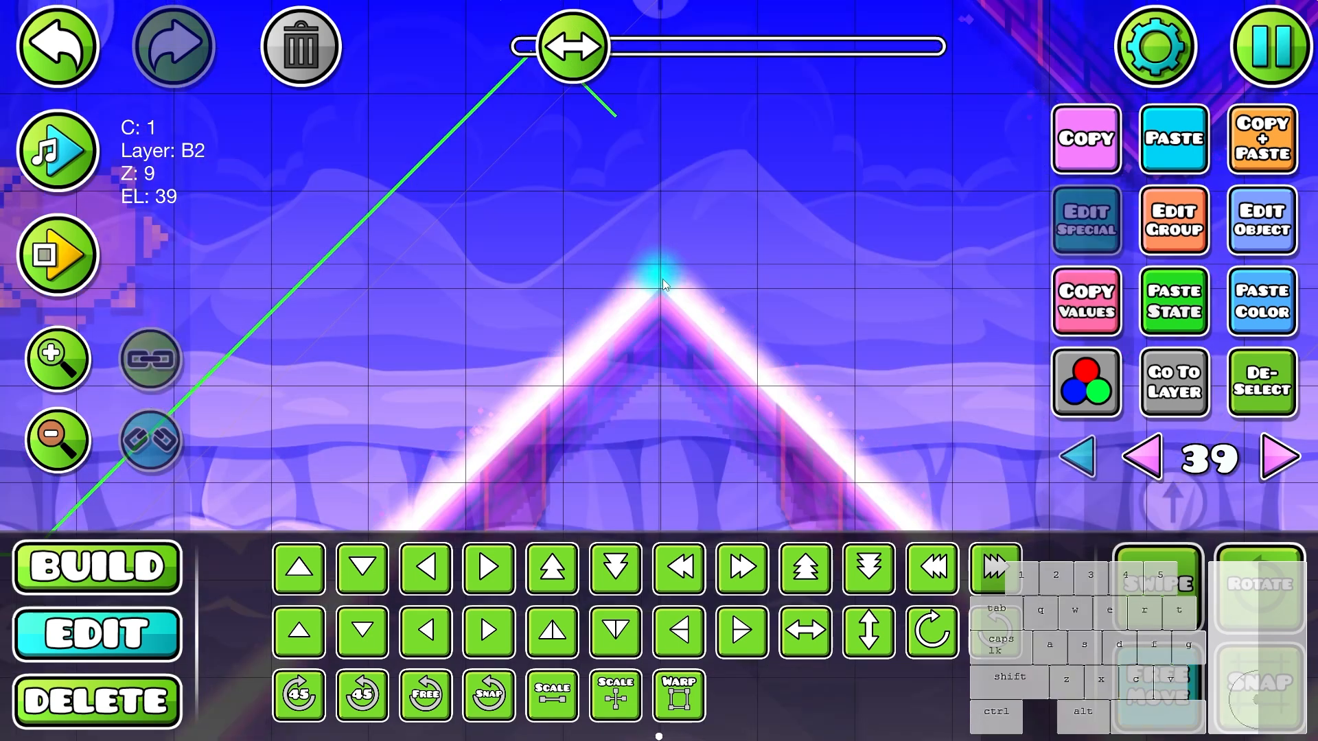
pyautogui.press('f')
pyautogui.click(1242, 394)
pyautogui.scroll(-7, 576, 288)
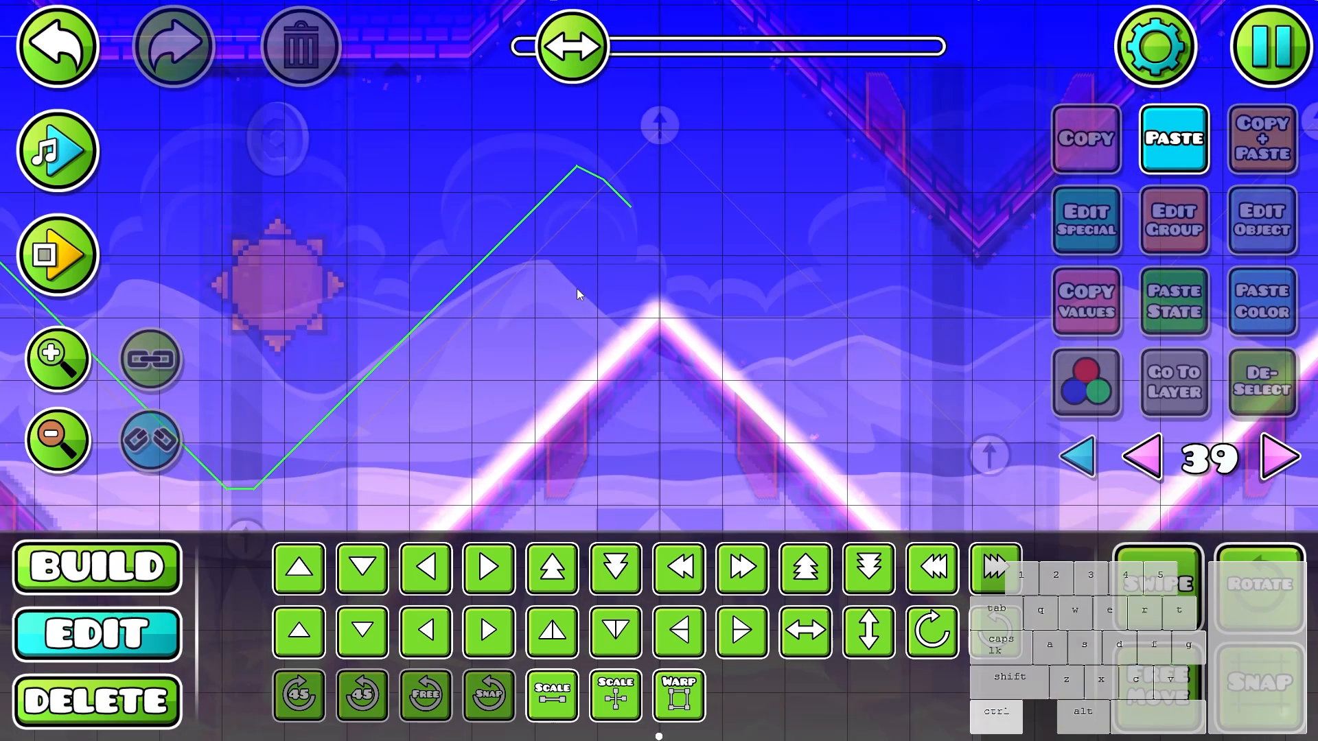
pyautogui.click(659, 324)
pyautogui.click(1255, 394)
# - Duplicate glows from the foot of the falling line, rotate them 45° and fit them on the adjoining valley floor
pyautogui.moveTo(834, 347); pyautogui.dragTo(583, 211)
pyautogui.scroll(4, 673, 480)
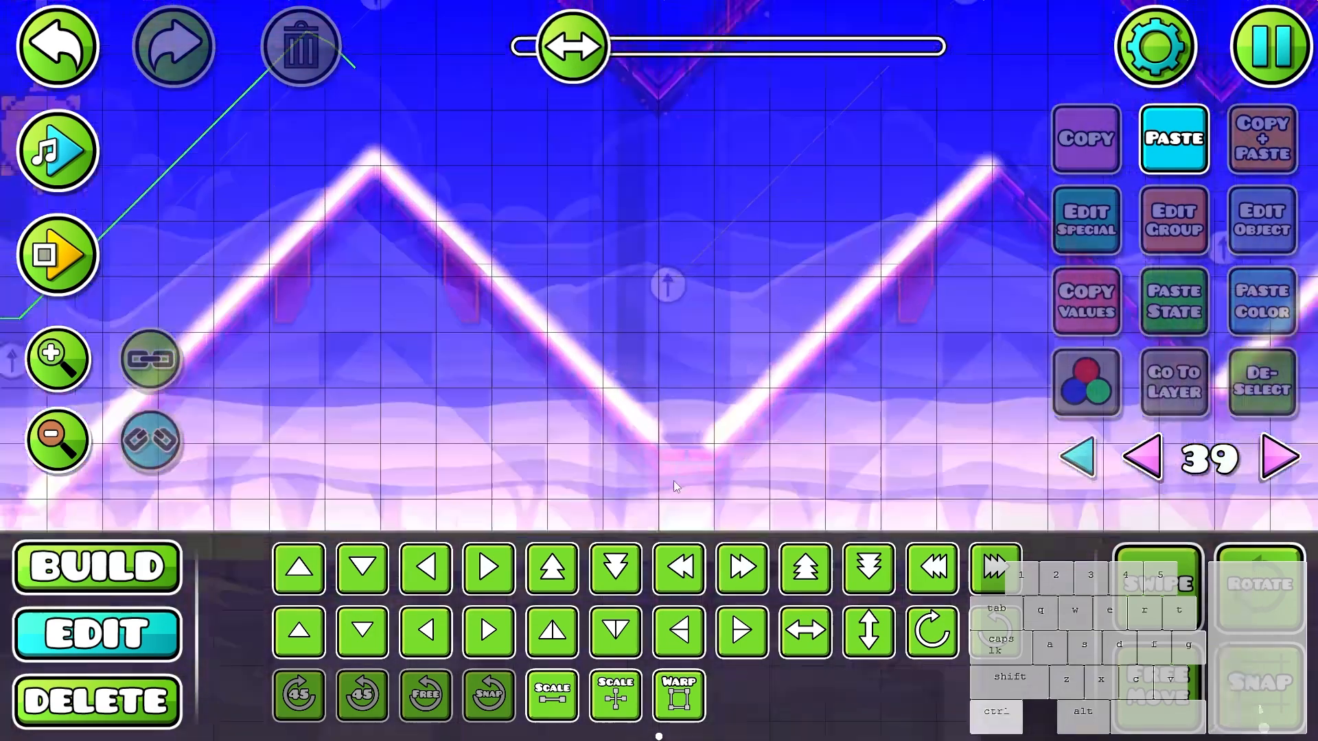
pyautogui.moveTo(607, 410); pyautogui.dragTo(723, 471)
pyautogui.hotkey('ctrl', 'd')
pyautogui.click(374, 694)
pyautogui.press('f')
pyautogui.press('f')
pyautogui.click(1246, 392)
pyautogui.scroll(-6, 961, 405)
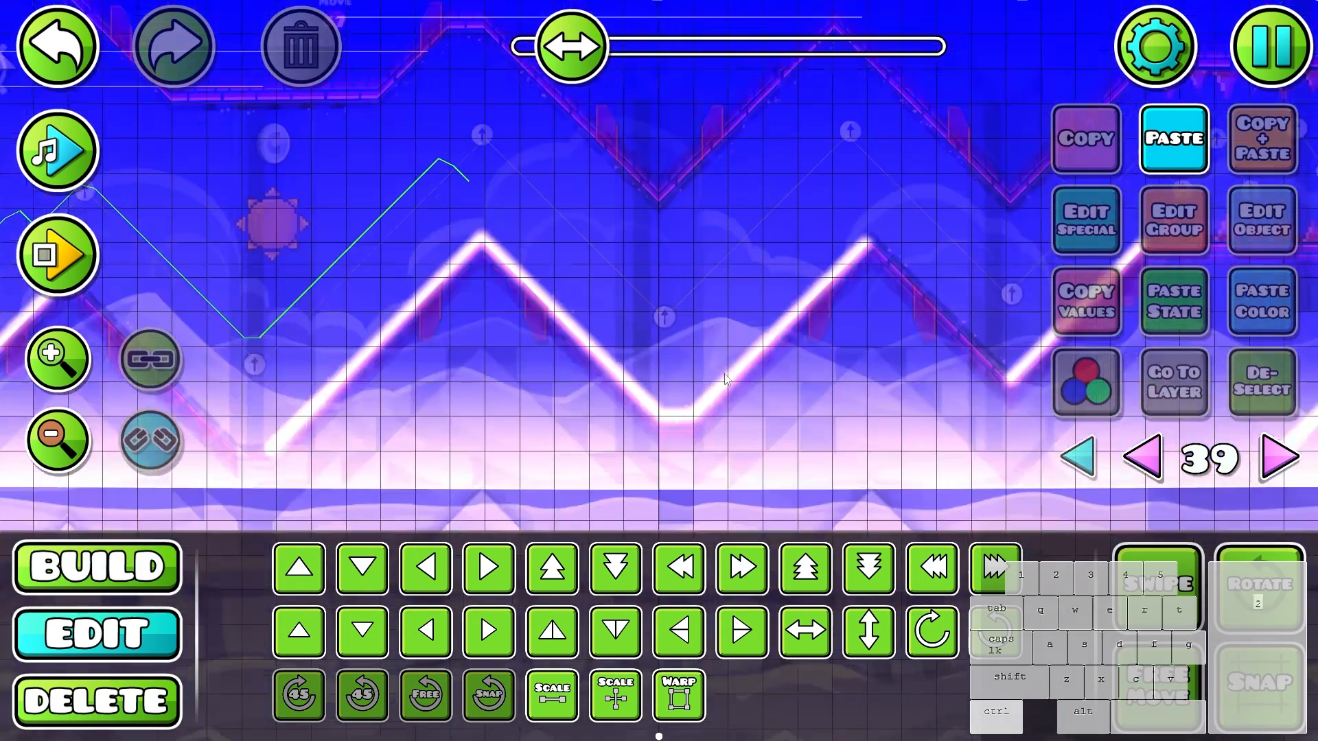
pyautogui.moveTo(894, 409); pyautogui.dragTo(651, 349)
pyautogui.hotkey('ctrl', 'z')
pyautogui.hotkey('ctrl', 'd')
pyautogui.press('d')
pyautogui.press('d')
pyautogui.press('Delete')
# - Duplicate the falling glow line onto the third peak's falling slope and shorten it to 22 glows
pyautogui.moveTo(648, 165); pyautogui.dragTo(505, 320)
pyautogui.hotkey('ctrl', 'd')
pyautogui.hotkey('alt', 'q')
pyautogui.press('d')
pyautogui.press('d')
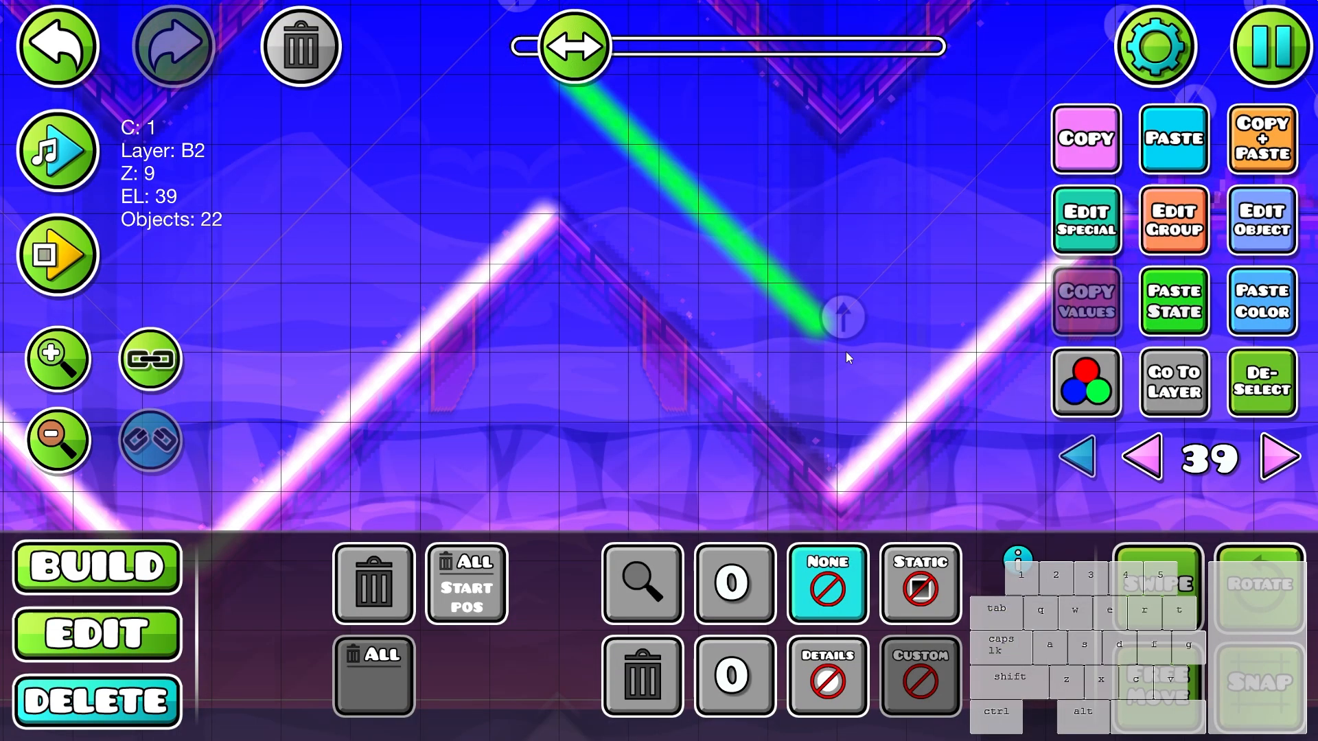
pyautogui.press('2')
pyautogui.press('s')
pyautogui.press('s')
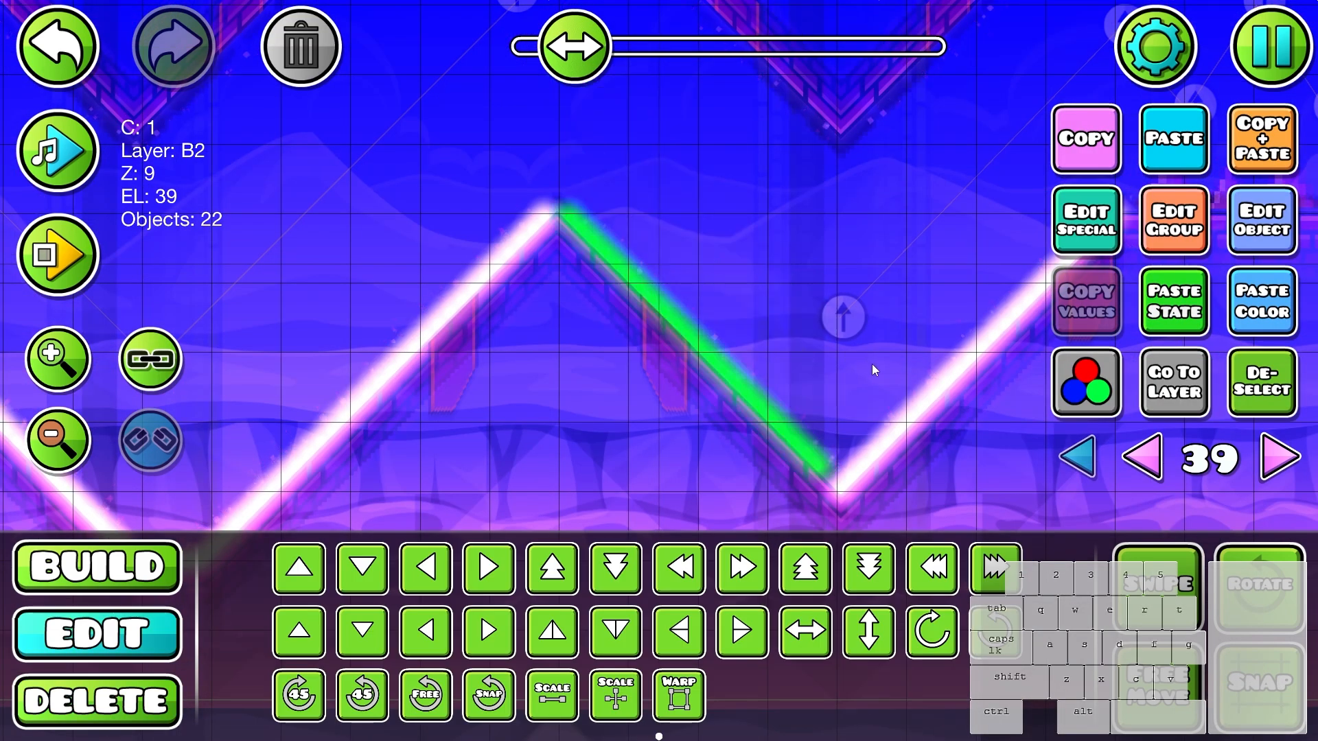
# - Restore the falling line's lowest glow so that 23 glows reach the V-shaped valley
pyautogui.hotkey('ctrl', 'z')
pyautogui.hotkey('ctrl', 'z')
pyautogui.hotkey('ctrl', 'z')
pyautogui.press('s')
pyautogui.press('s')
pyautogui.press('2')
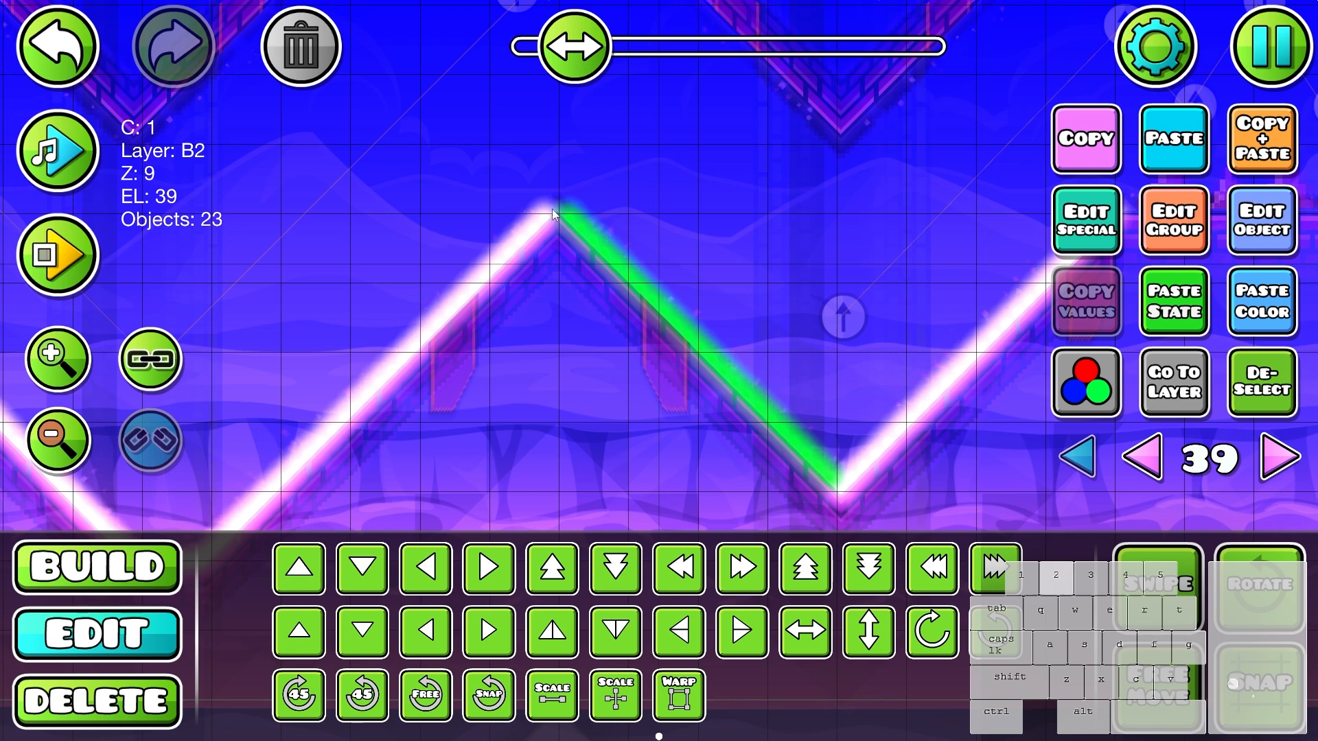
# - Duplicate the end glow at the third peak and nudge the copy onto the tip to close the gap
pyautogui.click(553, 210)
pyautogui.hotkey('shift', 'd')
pyautogui.hotkey('shift', 'd')
pyautogui.hotkey('shift', 'w')
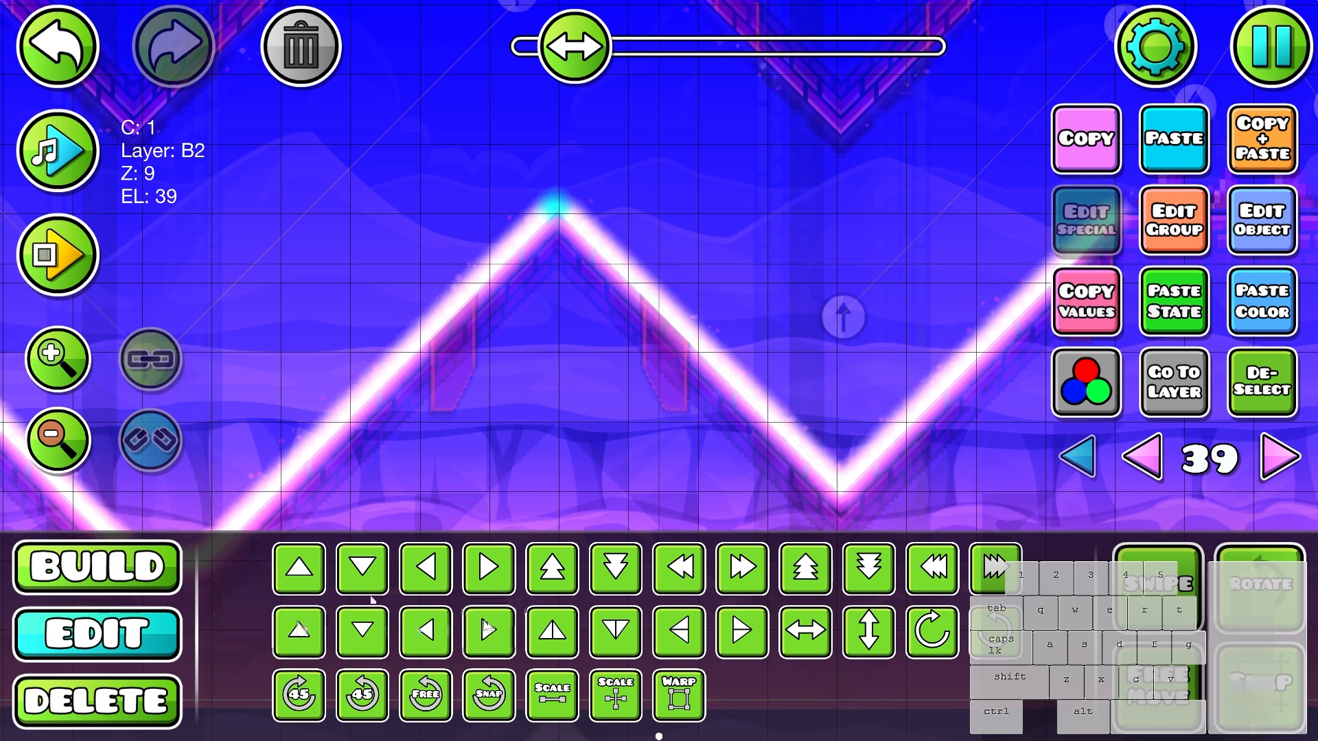
pyautogui.click(1243, 401)
# - Move a copy of the third peak's tip glow right toward the top of the next rising slope
pyautogui.scroll(-3, 961, 398)
pyautogui.moveTo(826, 392); pyautogui.dragTo(713, 426)
pyautogui.click(487, 309)
pyautogui.press('d')
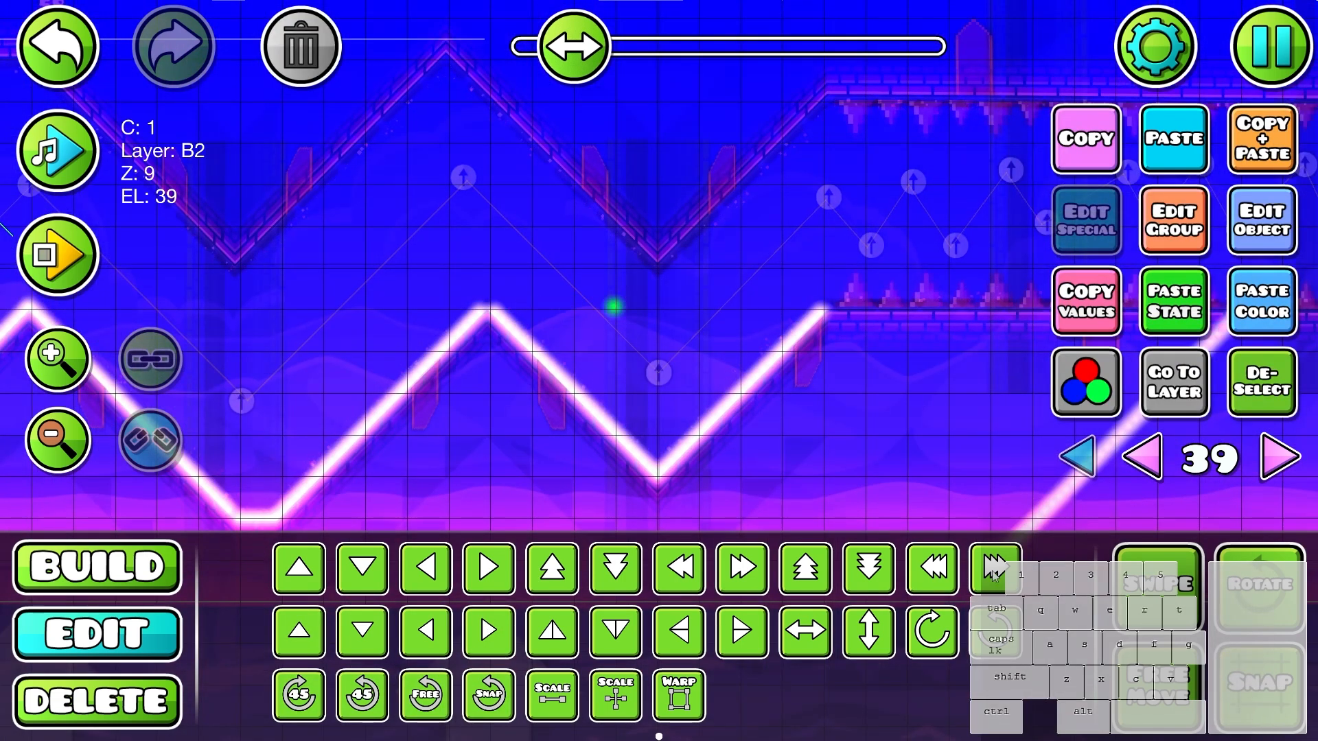
pyautogui.moveTo(990, 407); pyautogui.dragTo(1278, 300)
# - Duplicate the selected glows and move the copy right toward the flat spiked ledge
pyautogui.moveTo(528, 403); pyautogui.dragTo(544, 439)
pyautogui.hotkey('ctrl', 'd')
pyautogui.press('d')
pyautogui.press('d')
pyautogui.press('d')
pyautogui.press('d')
pyautogui.press('d')
pyautogui.press('d')
pyautogui.press('d')
pyautogui.press('d')
pyautogui.press('d')
pyautogui.press('d')
pyautogui.press('d')
# - Place a horizontal strip of four glows along the start of the flat spiked ledge
pyautogui.moveTo(821, 378); pyautogui.dragTo(566, 435)
pyautogui.press('w')
pyautogui.press('w')
pyautogui.press('w')
pyautogui.press('d')
pyautogui.press('w')
pyautogui.press('w')
pyautogui.press('w')
pyautogui.press('d')
pyautogui.press('d')
pyautogui.press('d')
pyautogui.press('d')
pyautogui.press('a')
pyautogui.press('a')
pyautogui.press('s')
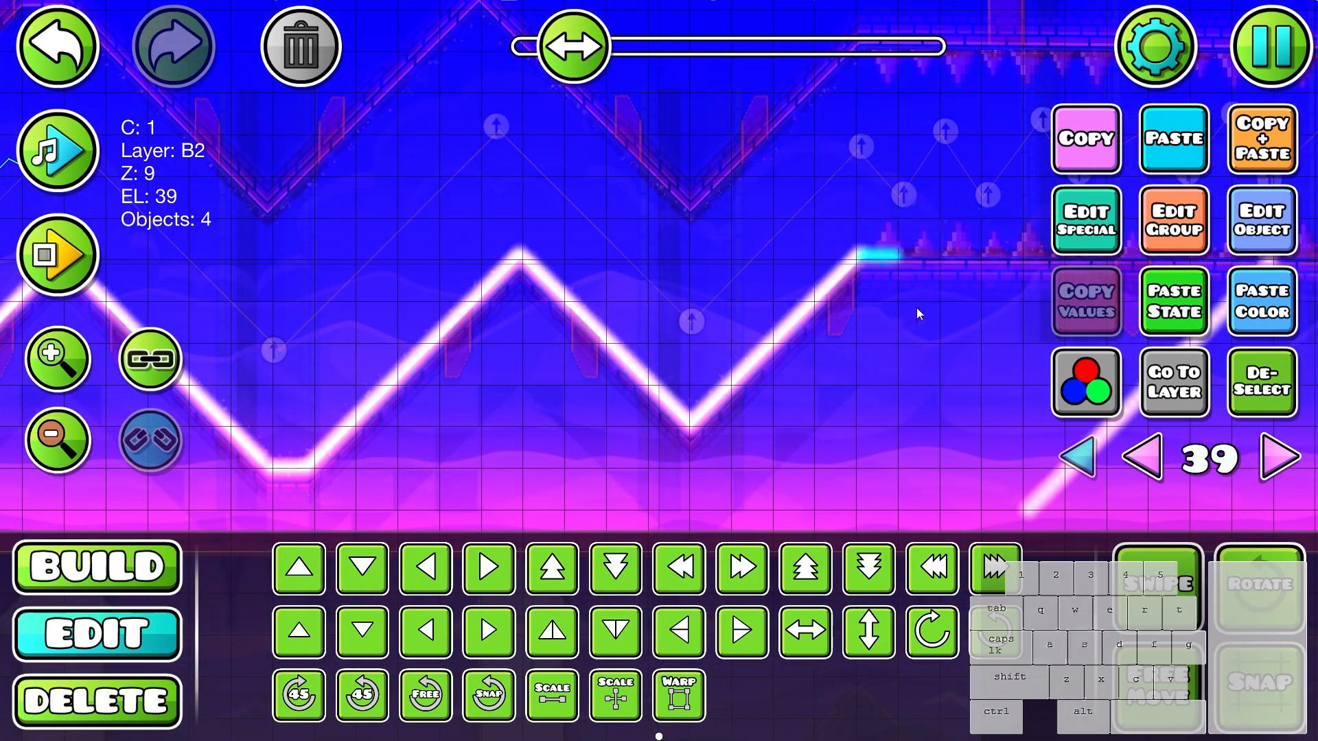
# - Lift the four-glow strip, remove the surplus glow where the rising slope meets the ledge, and lower the strip back into place
pyautogui.press('w')
pyautogui.press('3')
pyautogui.click(854, 217)
pyautogui.press('2')
pyautogui.press('s')
pyautogui.keyDown('shift'); pyautogui.click(860, 254); pyautogui.keyUp('shift')
# - Extend the glow along the spiked ledge with two end-to-end copies of the four-glow strip
pyautogui.moveTo(960, 289); pyautogui.dragTo(698, 362)
pyautogui.hotkey('ctrl', 'd')
pyautogui.press('d')
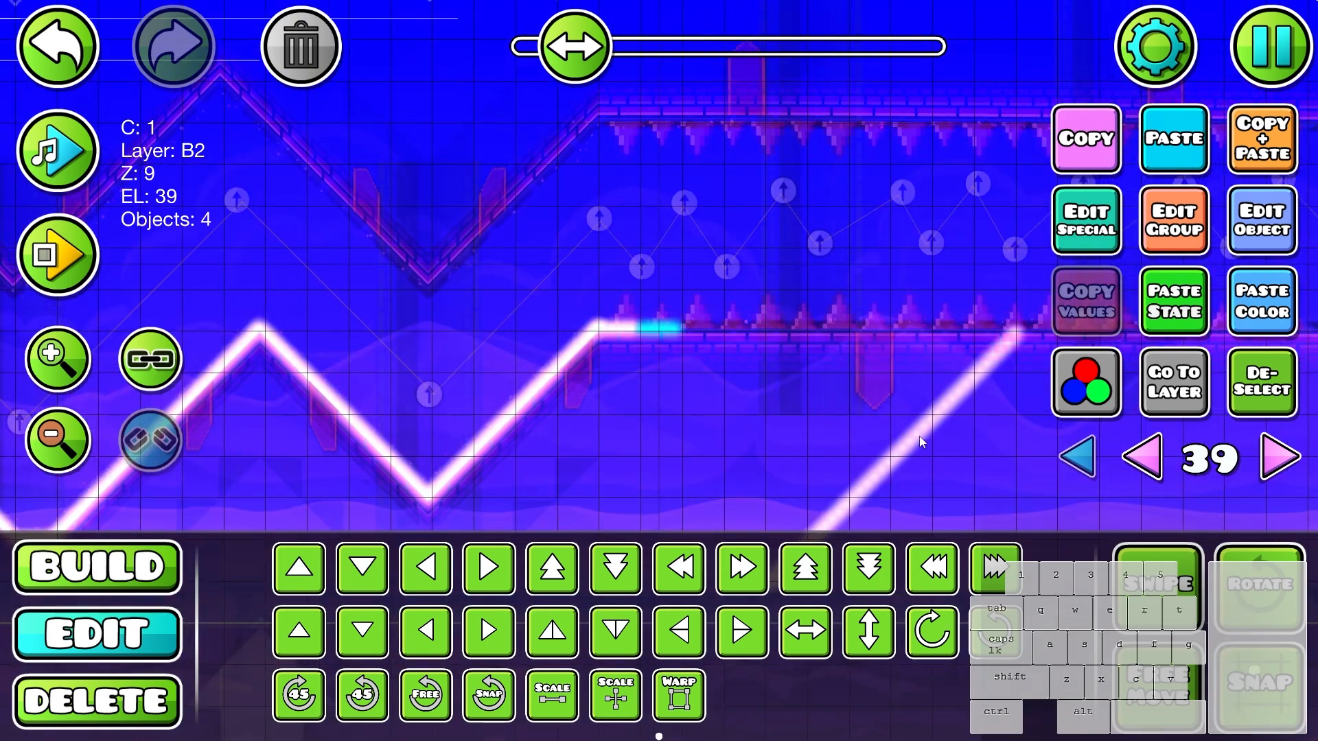
pyautogui.hotkey('ctrl', 'd')
pyautogui.press('d')
# - Select the whole leftover diagonal glow line beneath the spiked ledge and delete it
pyautogui.moveTo(920, 435); pyautogui.dragTo(672, 374)
pyautogui.click(757, 311)
pyautogui.moveTo(789, 272); pyautogui.dragTo(599, 464)
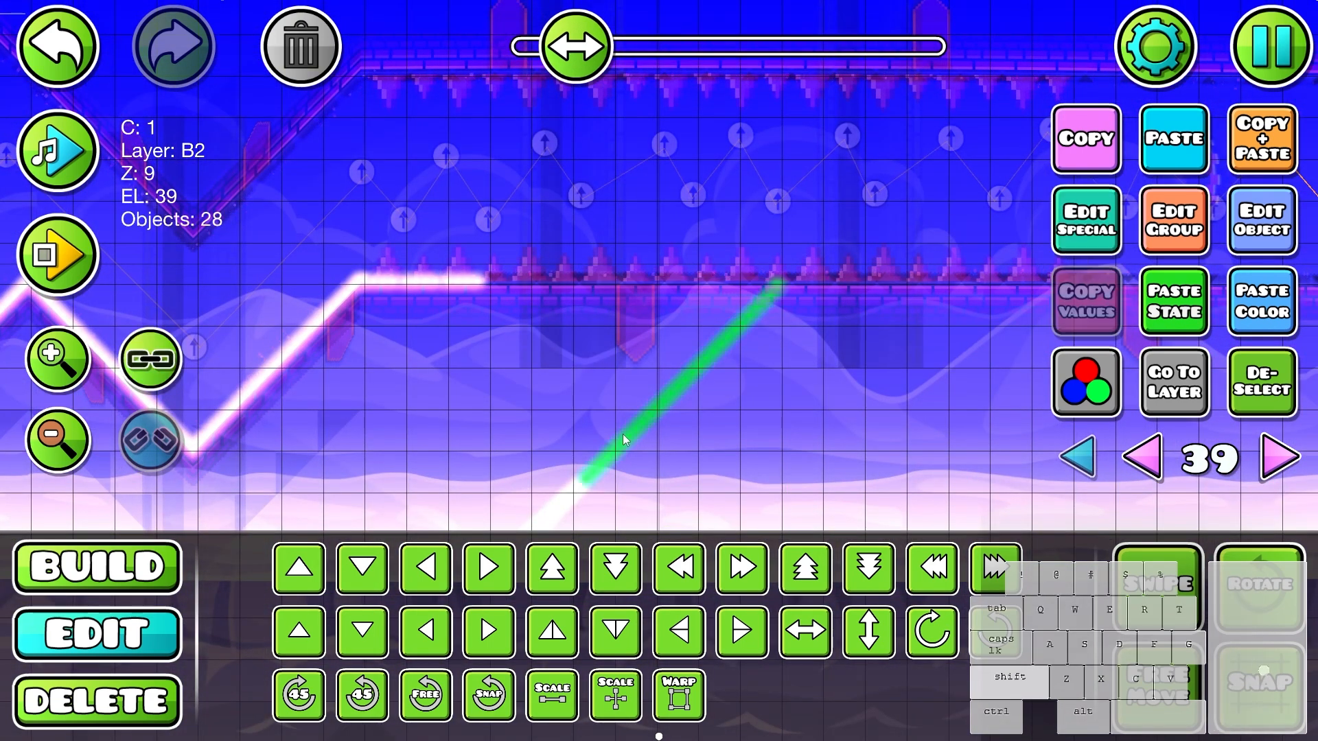
pyautogui.moveTo(632, 422); pyautogui.dragTo(479, 489)
pyautogui.press('Delete')
# - Select the twelve glows at the start of the spiked ledge and place a copy directly after them
pyautogui.moveTo(643, 272); pyautogui.dragTo(787, 266)
pyautogui.moveTo(680, 243); pyautogui.dragTo(525, 306)
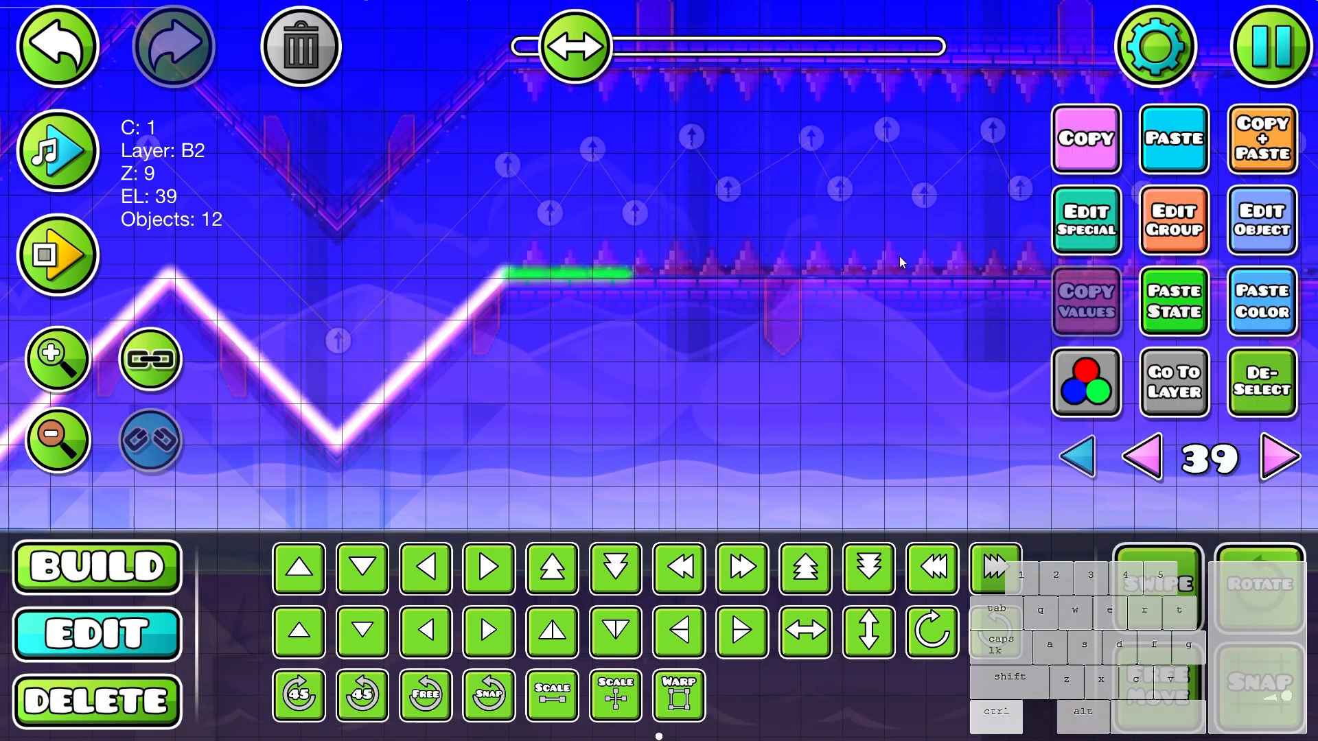
pyautogui.hotkey('ctrl', 'd')
pyautogui.press('d')
pyautogui.press('d')
pyautogui.press('d')
pyautogui.moveTo(904, 413); pyautogui.dragTo(735, 415)
# - Continue the glow line toward the middle of the spiked ledge with further twelve-glow copies placed end to end
pyautogui.click(1255, 141)
pyautogui.press('d')
pyautogui.press('d')
pyautogui.press('d')
pyautogui.click(1255, 140)
pyautogui.press('d')
pyautogui.press('d')
pyautogui.press('d')
pyautogui.press('d')
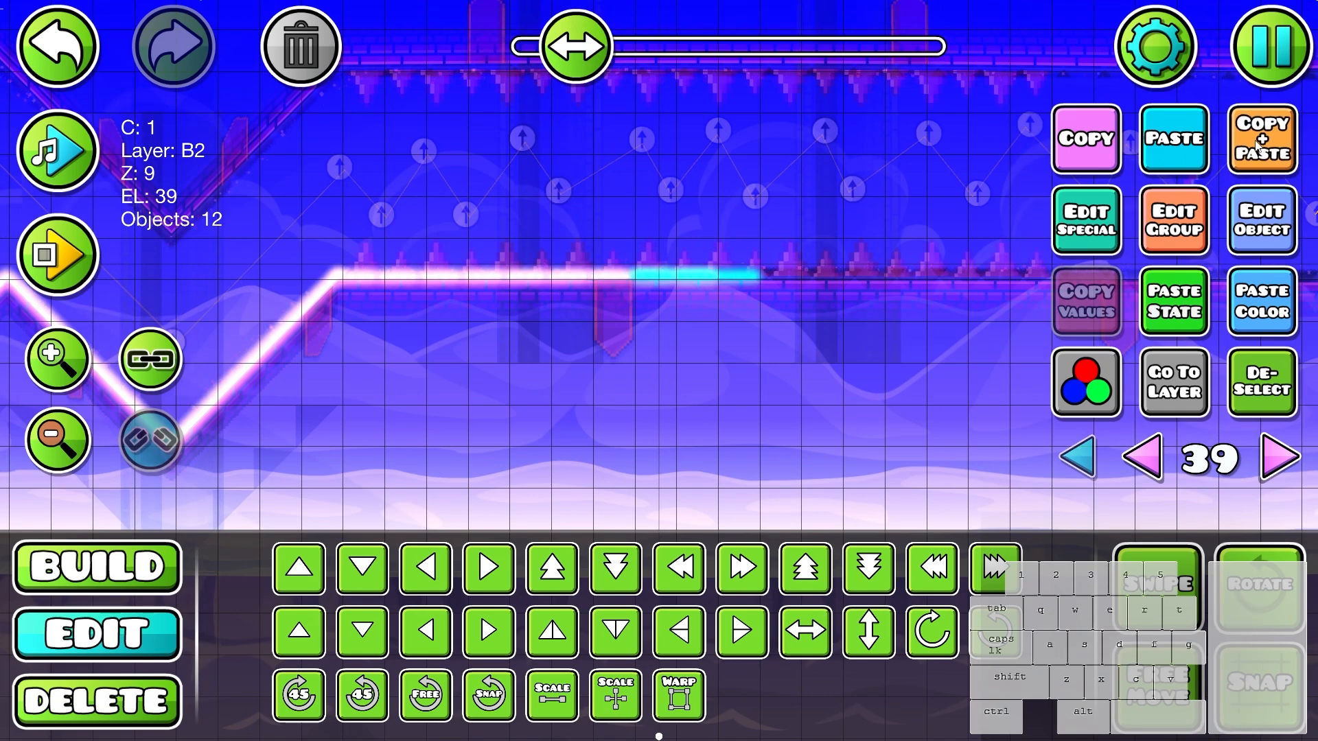
pyautogui.press('a')
pyautogui.click(1255, 140)
# - Repeat the twelve-glow copies until the line reaches the far end of the ledge, then clear the selection
pyautogui.press('d')
pyautogui.press('d')
pyautogui.moveTo(1129, 202); pyautogui.dragTo(761, 264)
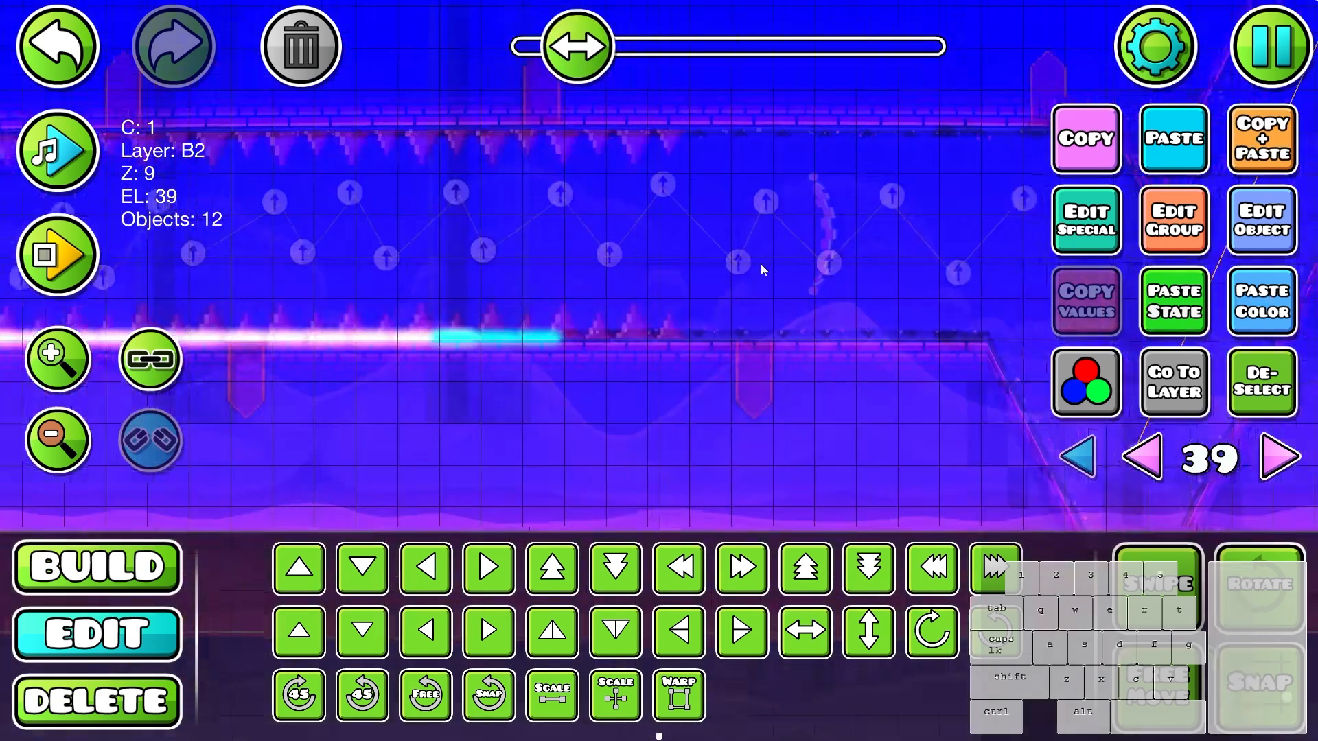
pyautogui.click(1270, 166)
pyautogui.press('d')
pyautogui.press('d')
pyautogui.click(1272, 164)
pyautogui.press('d')
pyautogui.press('d')
pyautogui.click(1273, 159)
pyautogui.press('d')
pyautogui.press('d')
pyautogui.click(1274, 156)
pyautogui.press('d')
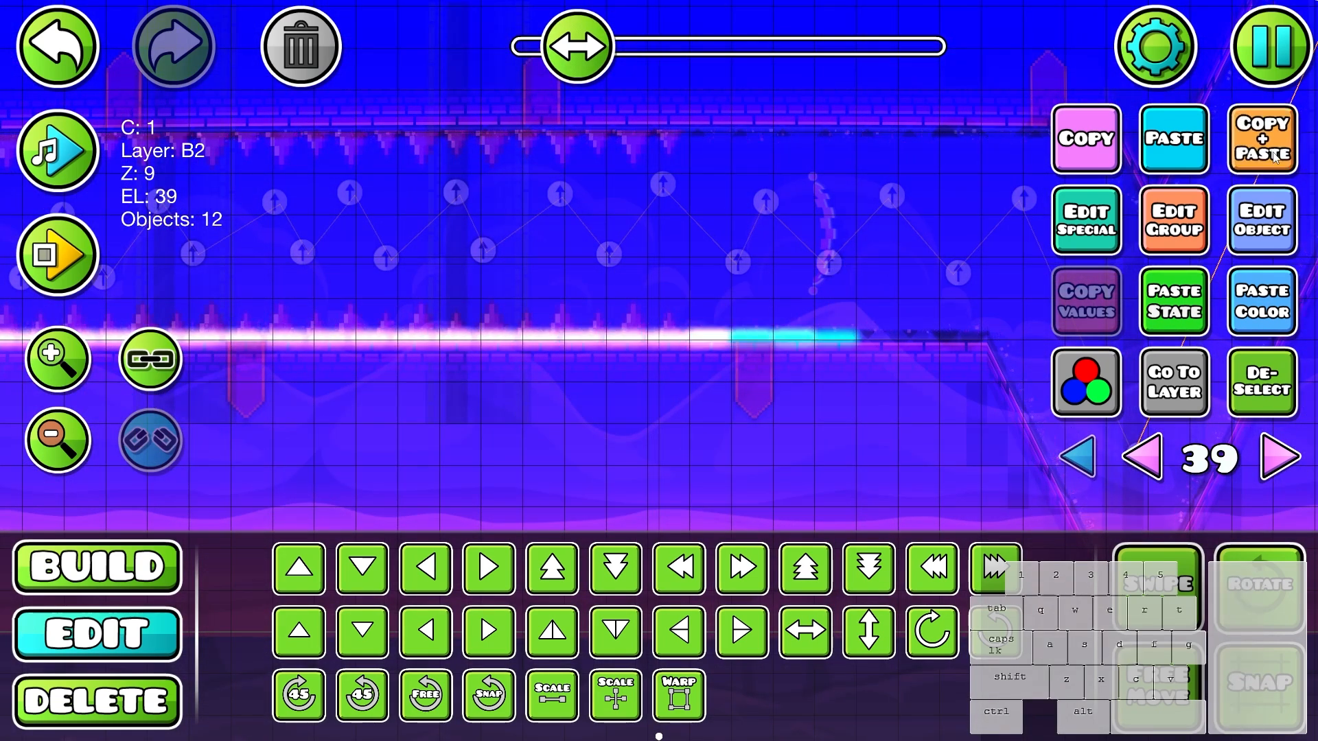
pyautogui.click(1274, 156)
pyautogui.press('d')
pyautogui.press('d')
pyautogui.click(1253, 412)
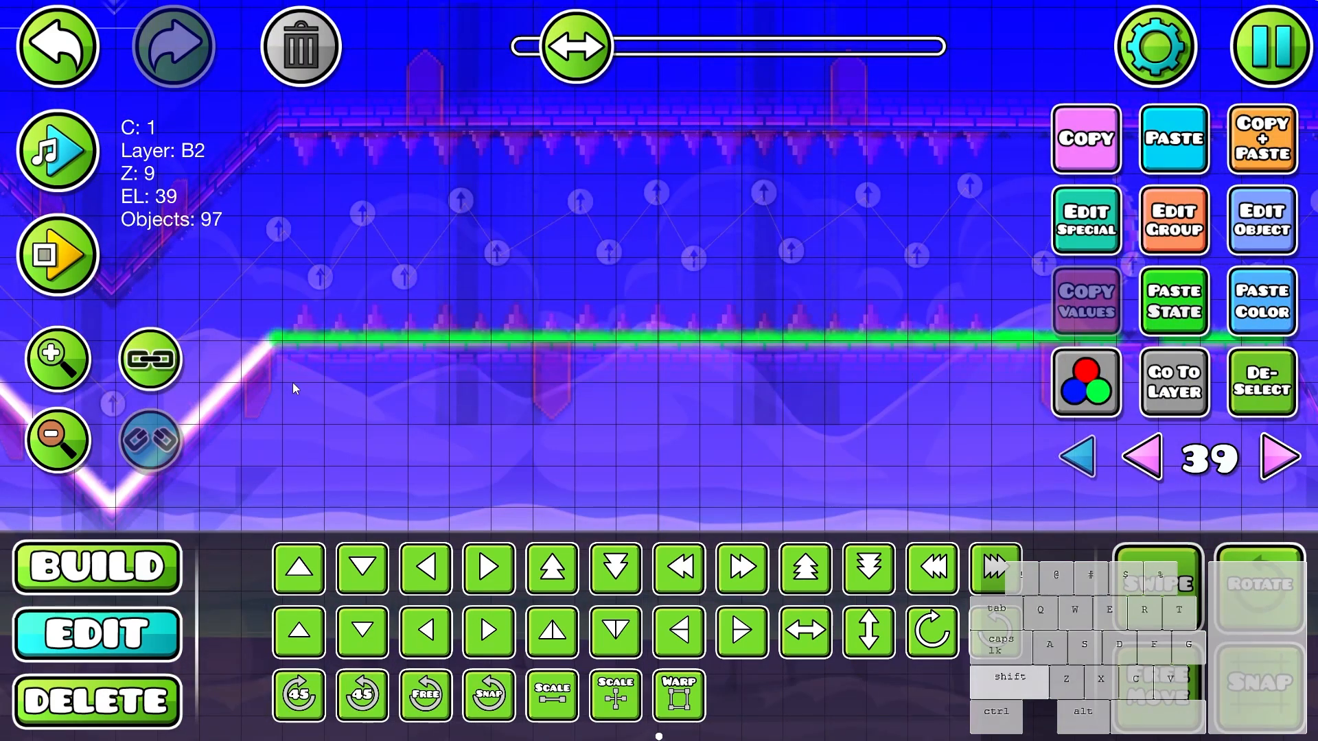
pyautogui.hotkey('ctrl', 'z')
pyautogui.moveTo(329, 316); pyautogui.dragTo(1141, 413)
pyautogui.press('Escape')
pyautogui.click(787, 174)
pyautogui.click(1245, 382)
# - Select and delete the surplus glow near the ledge's left corner, checking the joint with the rising slope
pyautogui.moveTo(961, 388); pyautogui.dragTo(1190, 383)
pyautogui.scroll(1, 683, 364)
pyautogui.scroll(2, 683, 364)
pyautogui.click(622, 247)
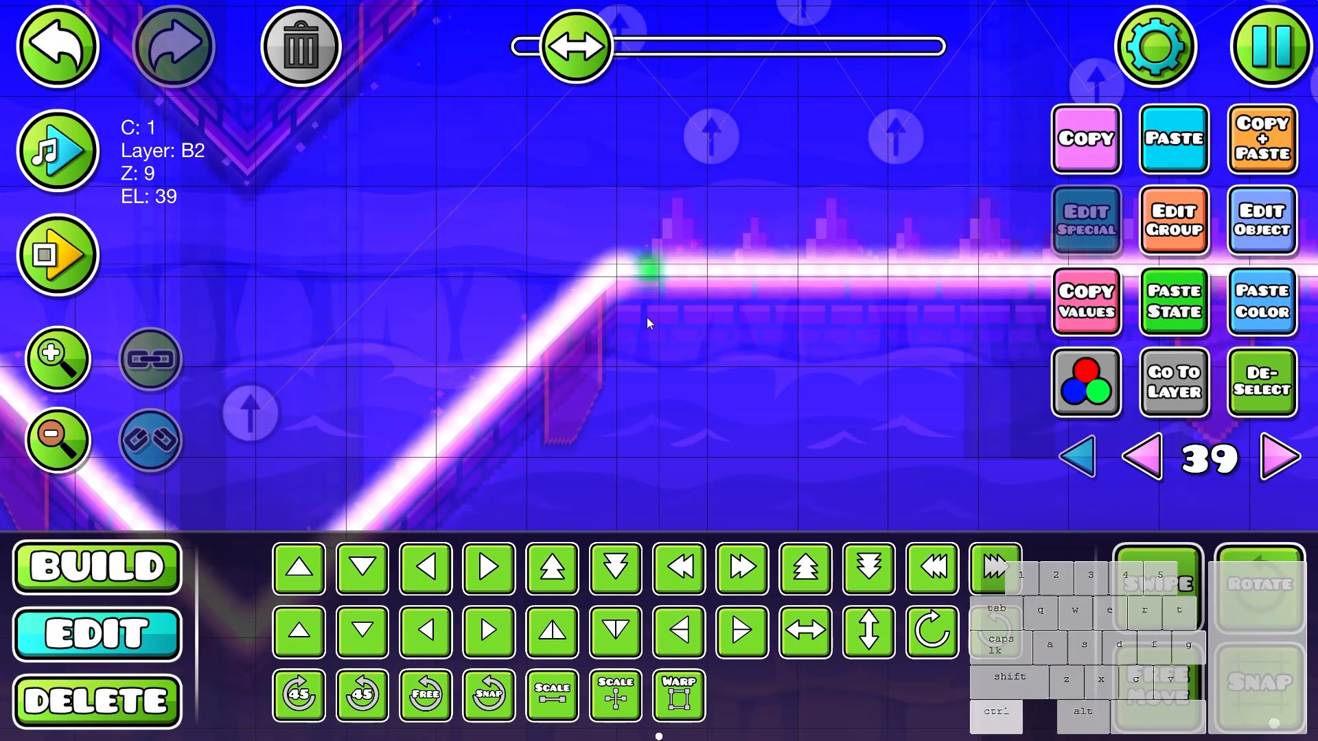
pyautogui.scroll(-1, 645, 314)
pyautogui.click(338, 70)
pyautogui.scroll(3, 584, 255)
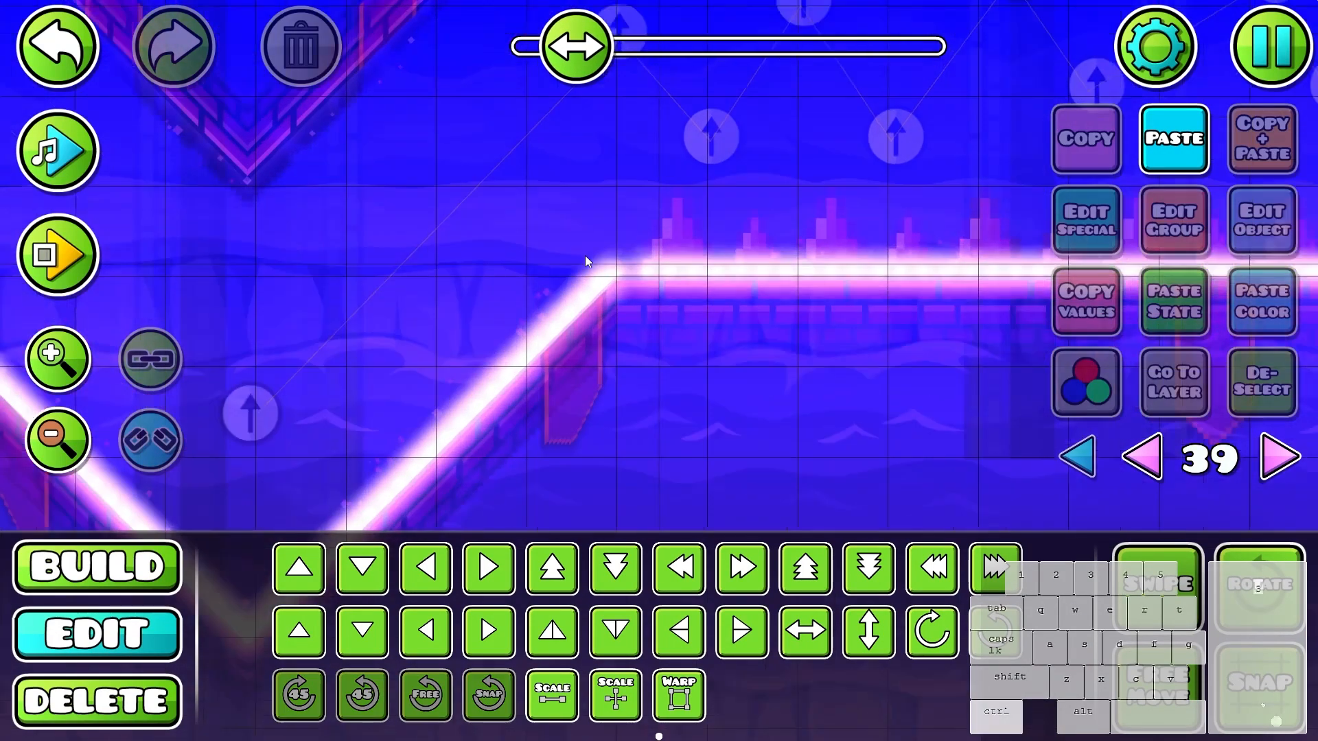
pyautogui.click(612, 269)
pyautogui.click(610, 272)
pyautogui.click(660, 376)
pyautogui.scroll(-7, 660, 376)
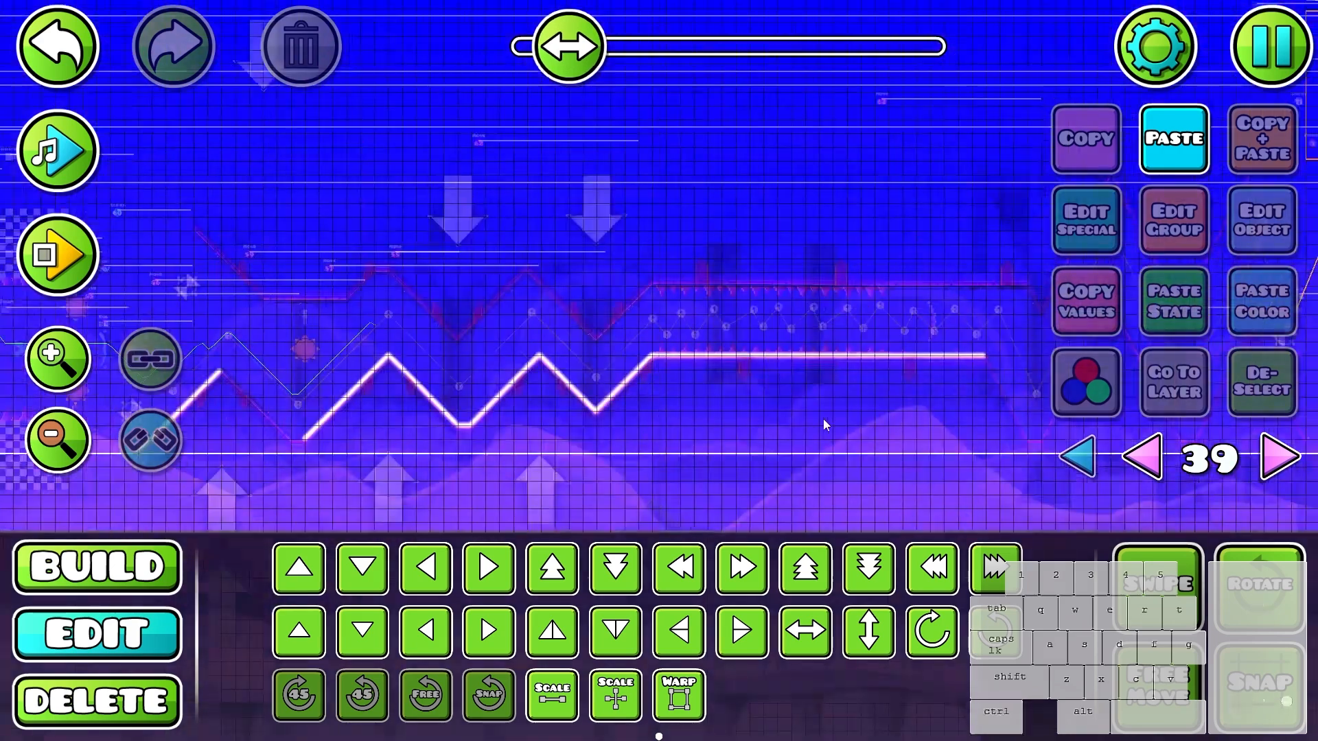
# - Duplicate the glows on the falling slope and flat valley after the second peak and move the copy left toward the first valley
pyautogui.moveTo(769, 422); pyautogui.dragTo(829, 406)
pyautogui.scroll(6, 759, 389)
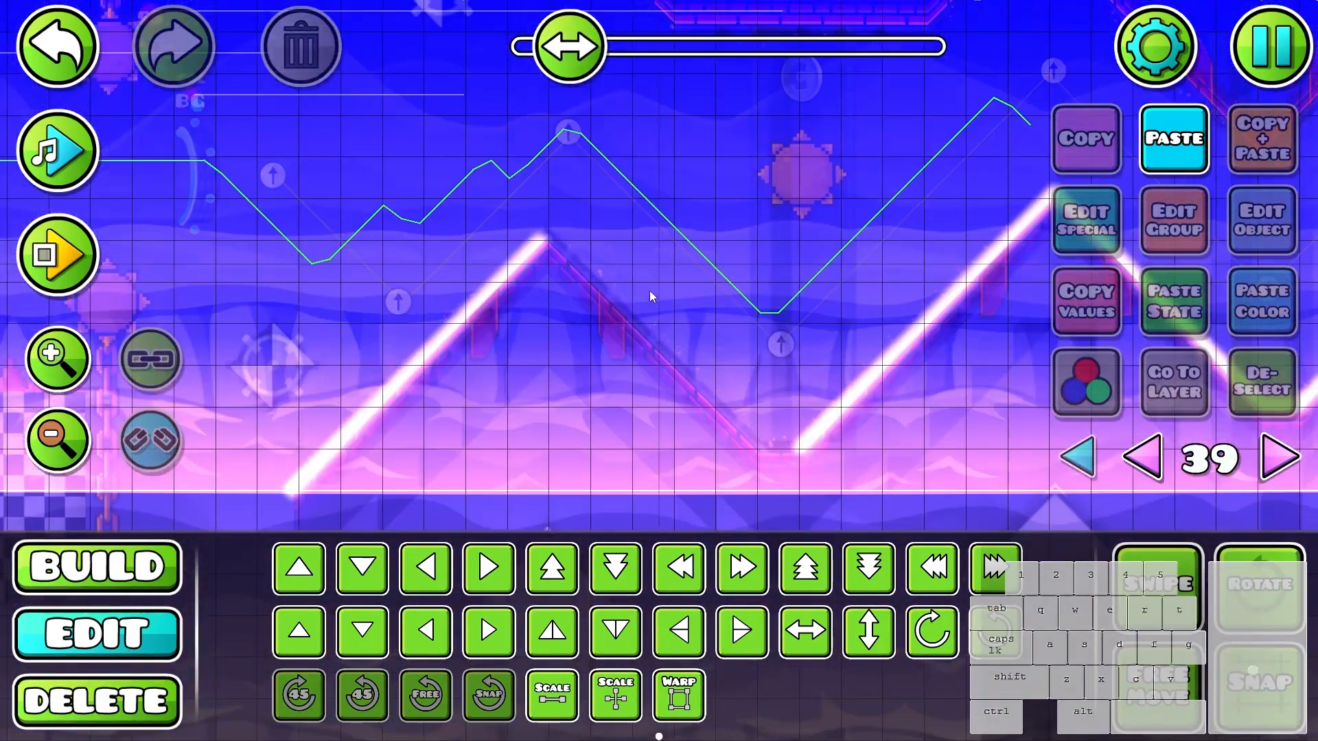
pyautogui.moveTo(636, 213); pyautogui.dragTo(327, 193)
pyautogui.moveTo(888, 291); pyautogui.dragTo(600, 281)
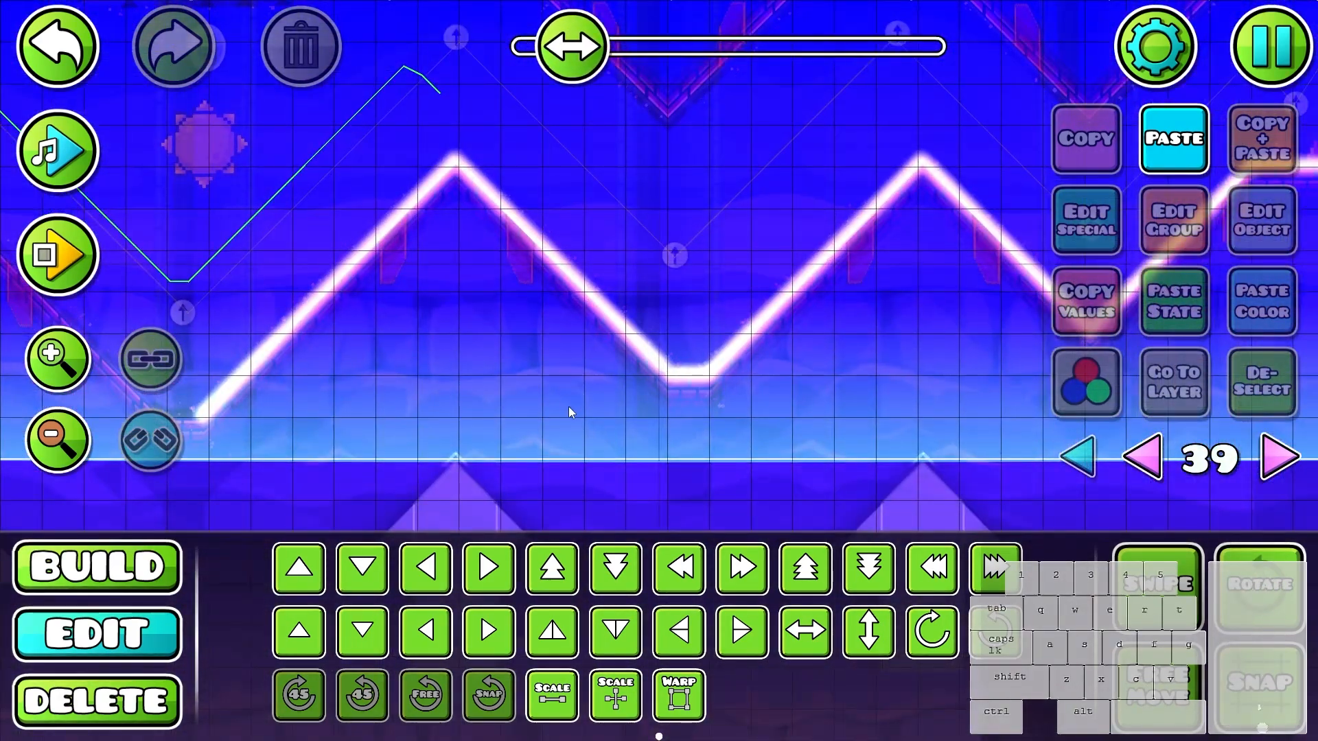
pyautogui.moveTo(569, 407); pyautogui.dragTo(862, 417)
pyautogui.press('shift')
pyautogui.moveTo(803, 232); pyautogui.dragTo(818, 240)
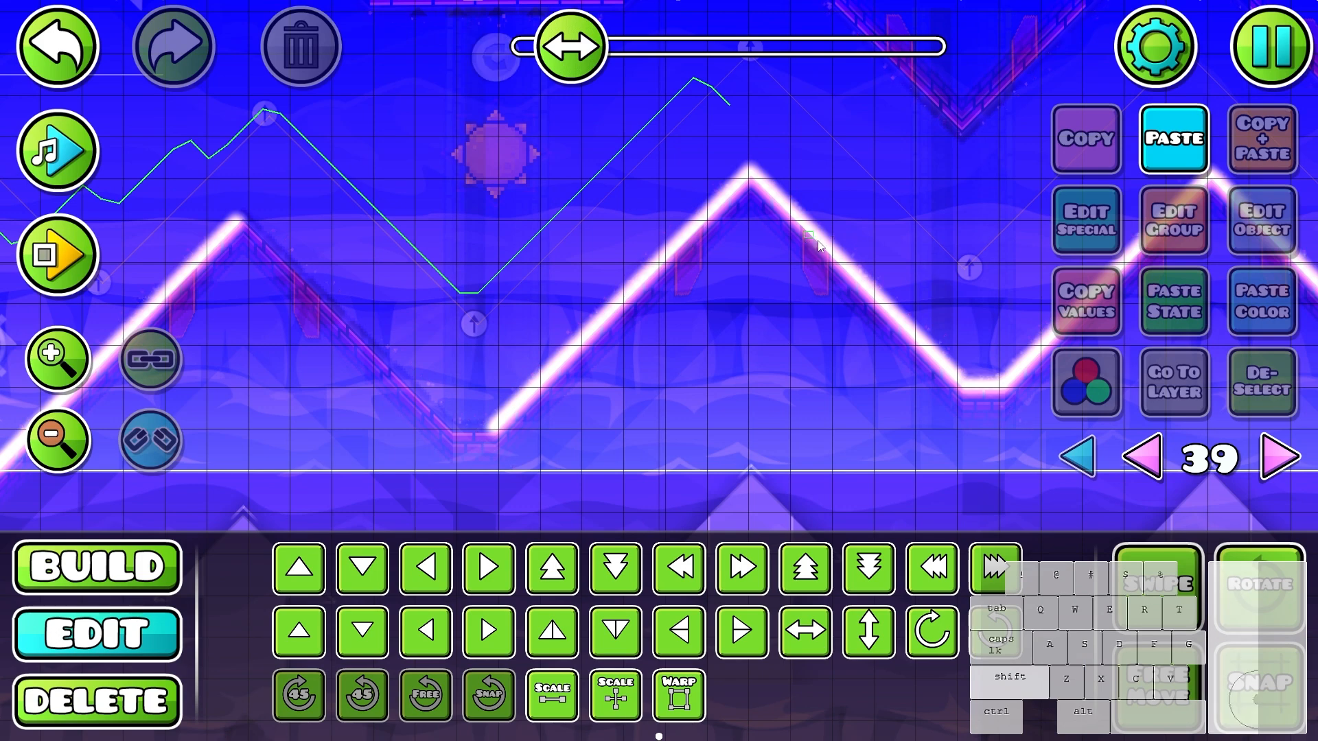
pyautogui.moveTo(991, 392); pyautogui.dragTo(986, 394)
pyautogui.press('a')
pyautogui.press('a')
pyautogui.press('a')
pyautogui.press('a')
pyautogui.press('a')
pyautogui.press('a')
pyautogui.press('a')
pyautogui.press('a')
pyautogui.press('a')
pyautogui.press('a')
pyautogui.press('a')
pyautogui.press('a')
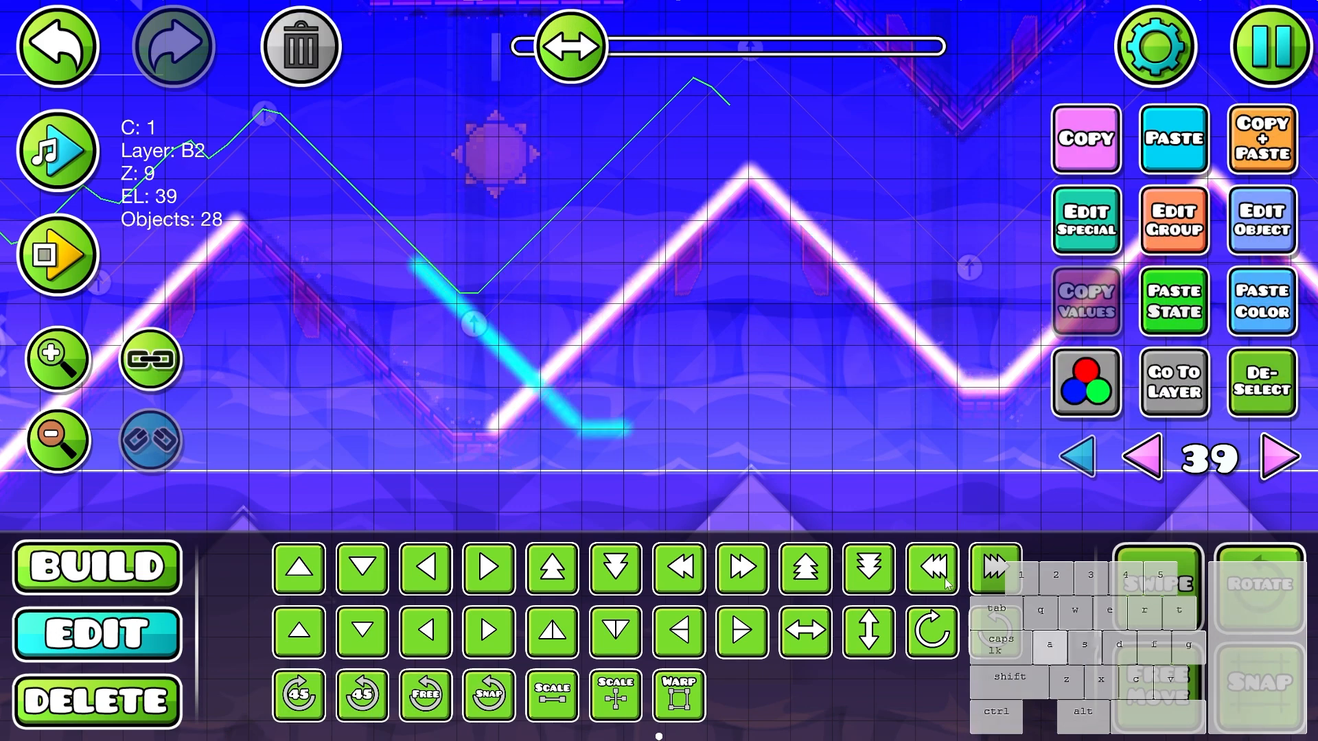
pyautogui.moveTo(498, 490); pyautogui.dragTo(629, 462)
pyautogui.press('a')
# - Fit the copied line onto the first falling slope and valley floor, removing the surplus glow beside the next rising slope
pyautogui.press('s')
pyautogui.press('3')
pyautogui.press('w')
pyautogui.moveTo(728, 445); pyautogui.dragTo(853, 515)
pyautogui.press('w')
pyautogui.press('d')
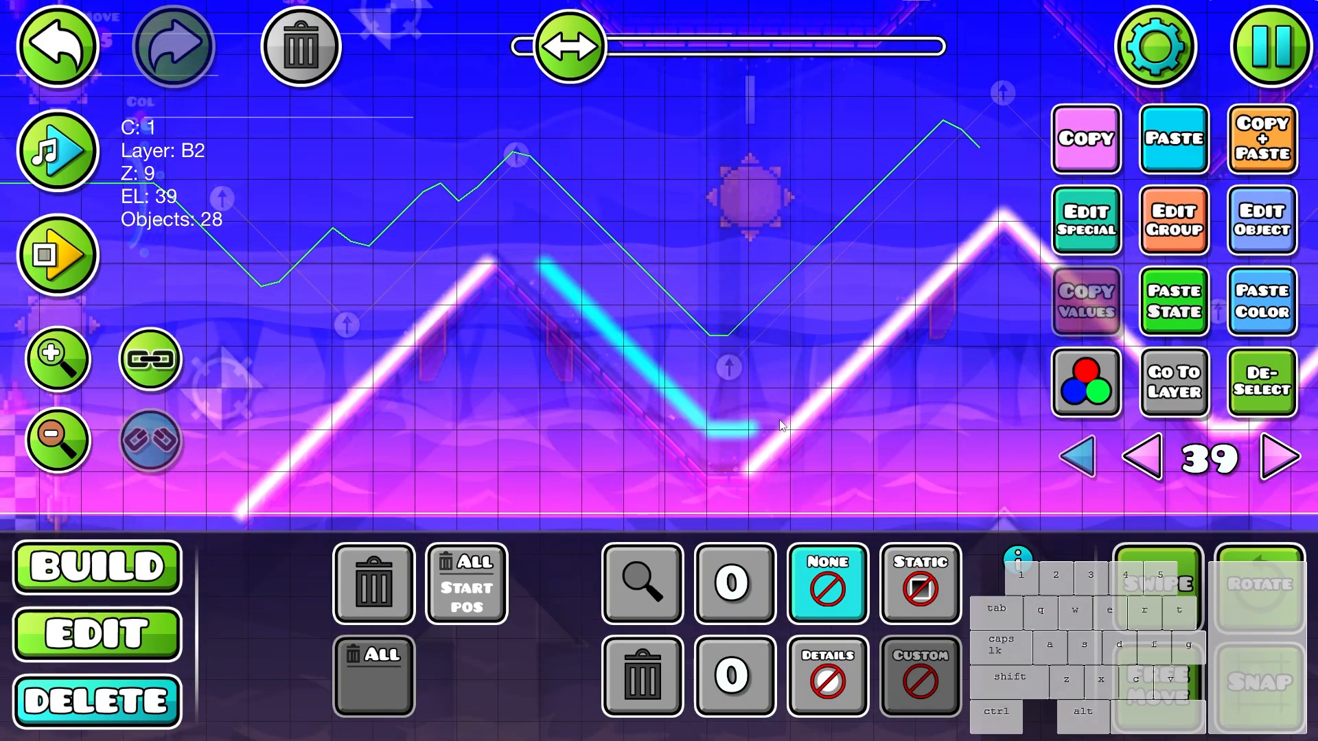
pyautogui.press('w')
pyautogui.click(759, 378)
pyautogui.press('2')
pyautogui.press('s')
pyautogui.press('s')
pyautogui.click(1246, 390)
# - Copy a few glows from the upper end of the first falling slope and nudge them onto the first peak to close the gap
pyautogui.scroll(2, 678, 408)
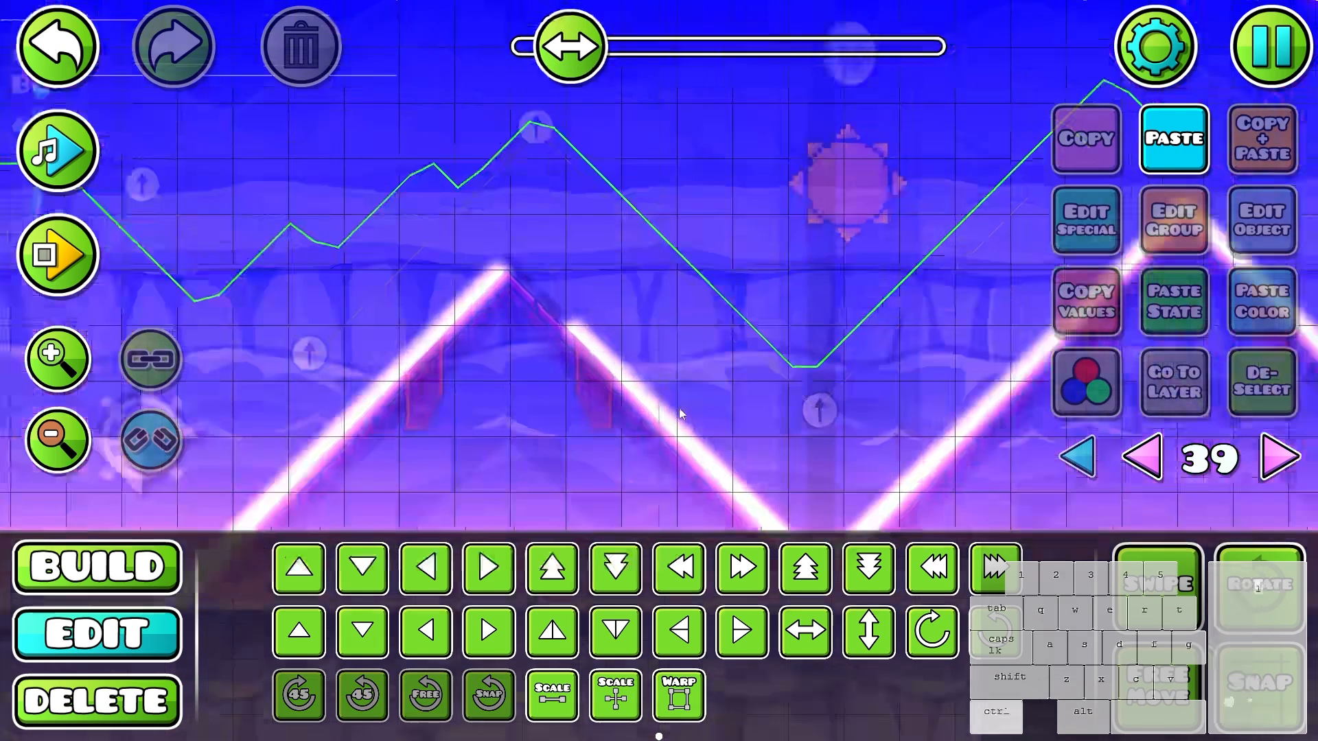
pyautogui.moveTo(594, 341); pyautogui.dragTo(608, 351)
pyautogui.press('w')
pyautogui.press('a')
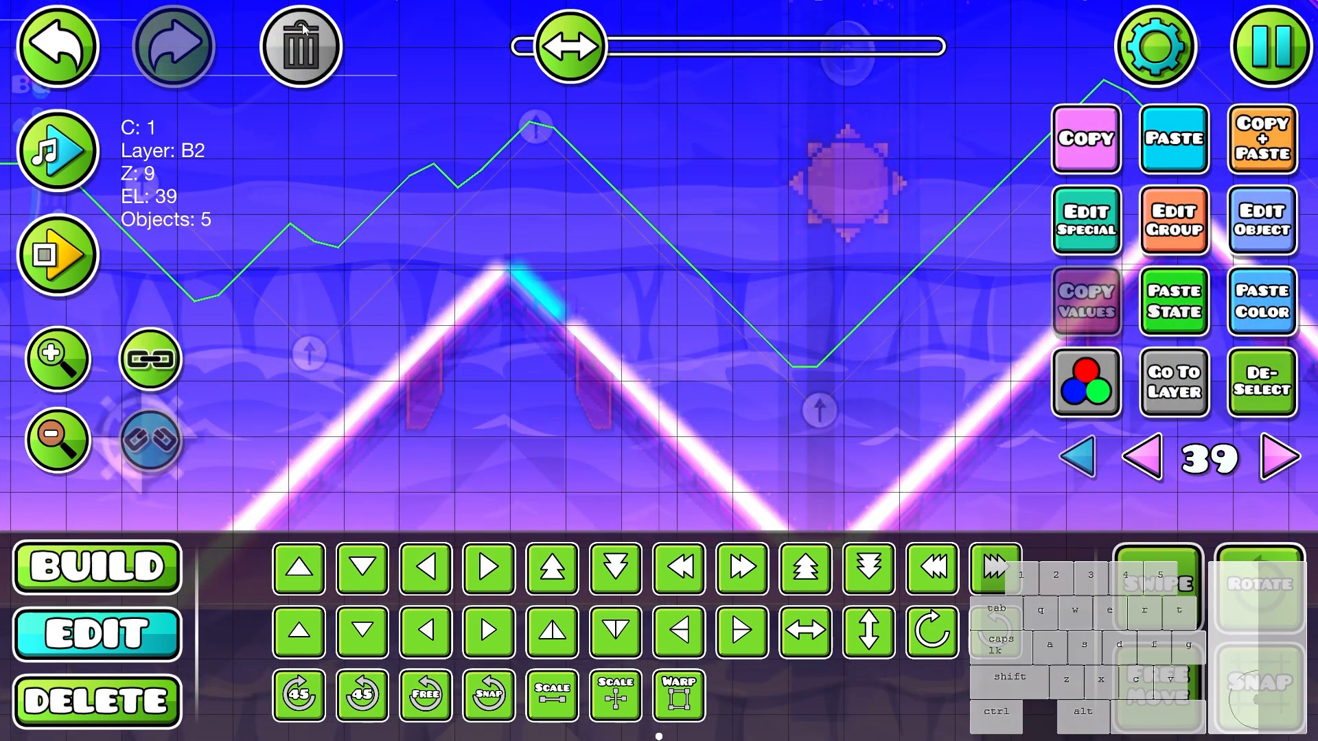
pyautogui.click(1237, 407)
pyautogui.hotkey('ctrl', 'v')
pyautogui.press('w')
pyautogui.press('a')
pyautogui.hotkey('shift', 'w')
pyautogui.hotkey('shift', 'a')
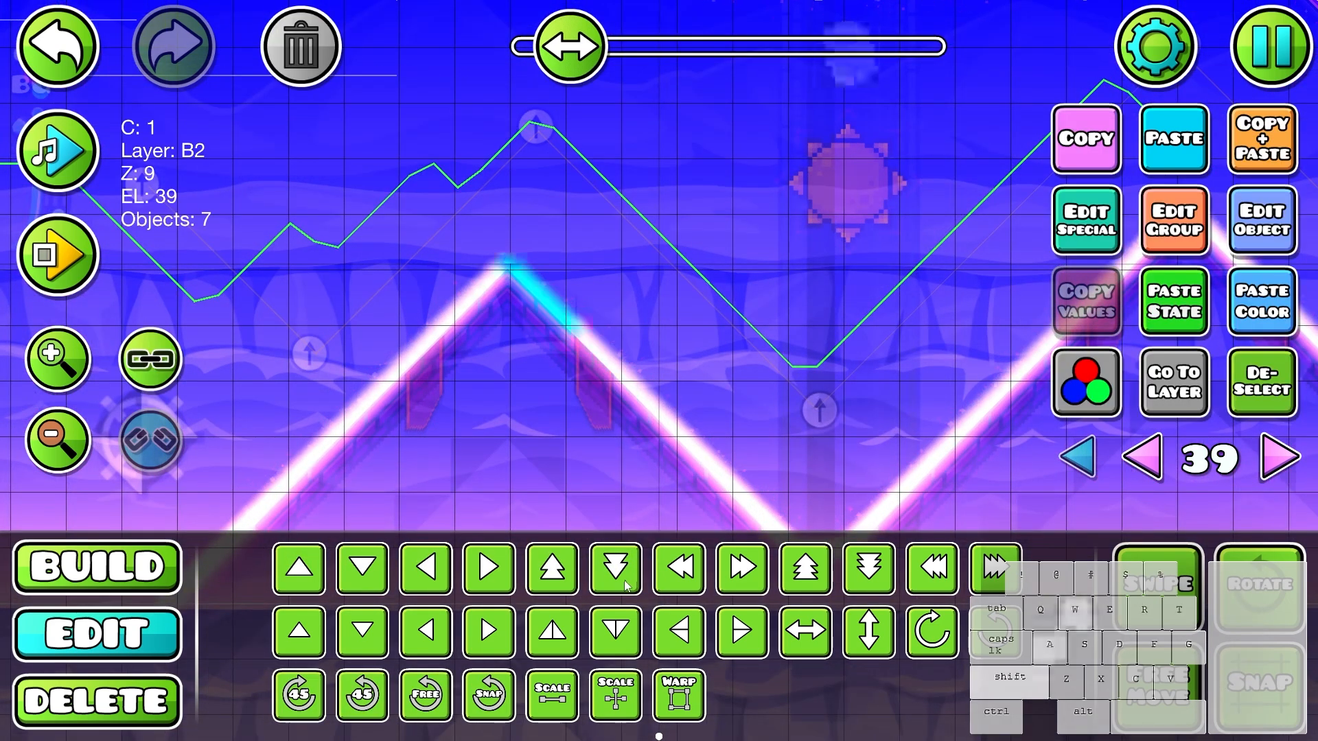
pyautogui.click(1253, 392)
# - Duplicate the glow line on the first rising slope and move the copy up toward the ceiling outline
pyautogui.scroll(-3, 689, 335)
pyautogui.moveTo(772, 393); pyautogui.dragTo(365, 370)
pyautogui.scroll(-1, 365, 371)
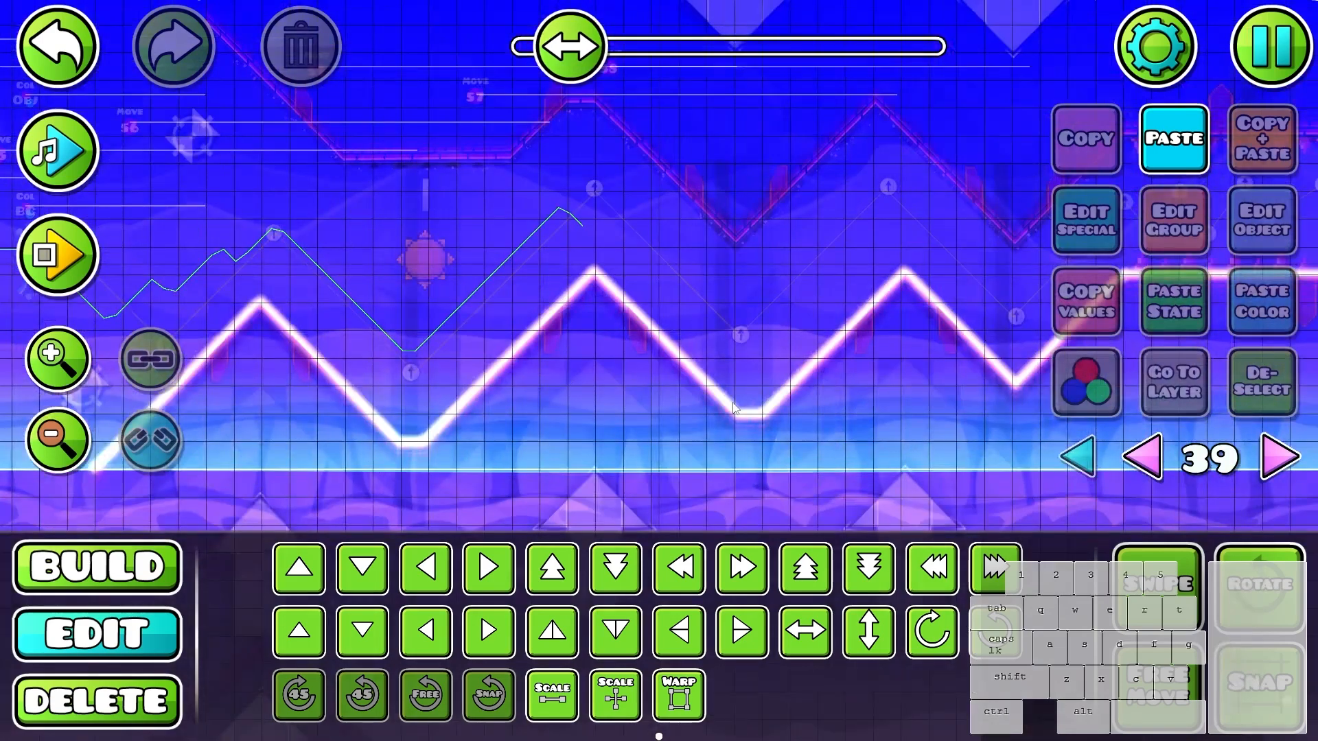
pyautogui.moveTo(1036, 439); pyautogui.dragTo(153, 412)
pyautogui.moveTo(532, 402); pyautogui.dragTo(961, 446)
pyautogui.moveTo(549, 391); pyautogui.dragTo(974, 439)
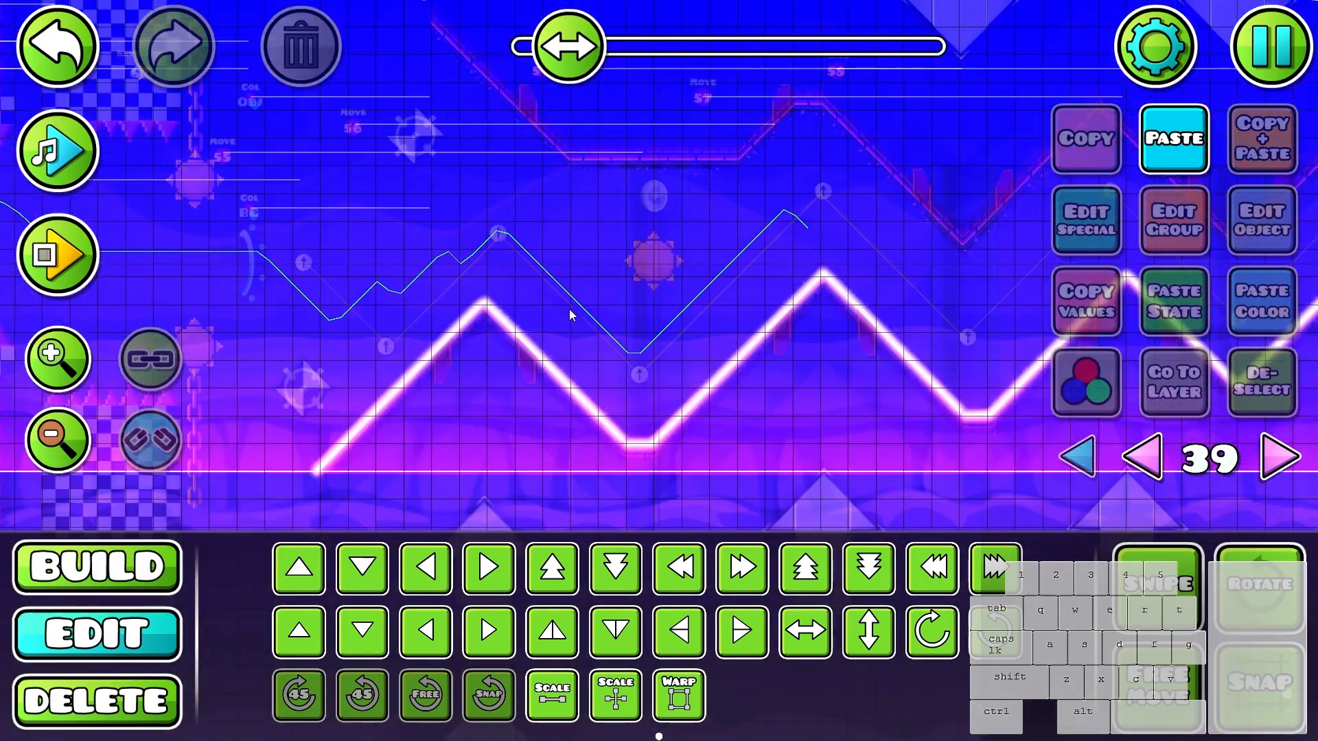
pyautogui.click(369, 447)
pyautogui.hotkey('ctrl', 'd')
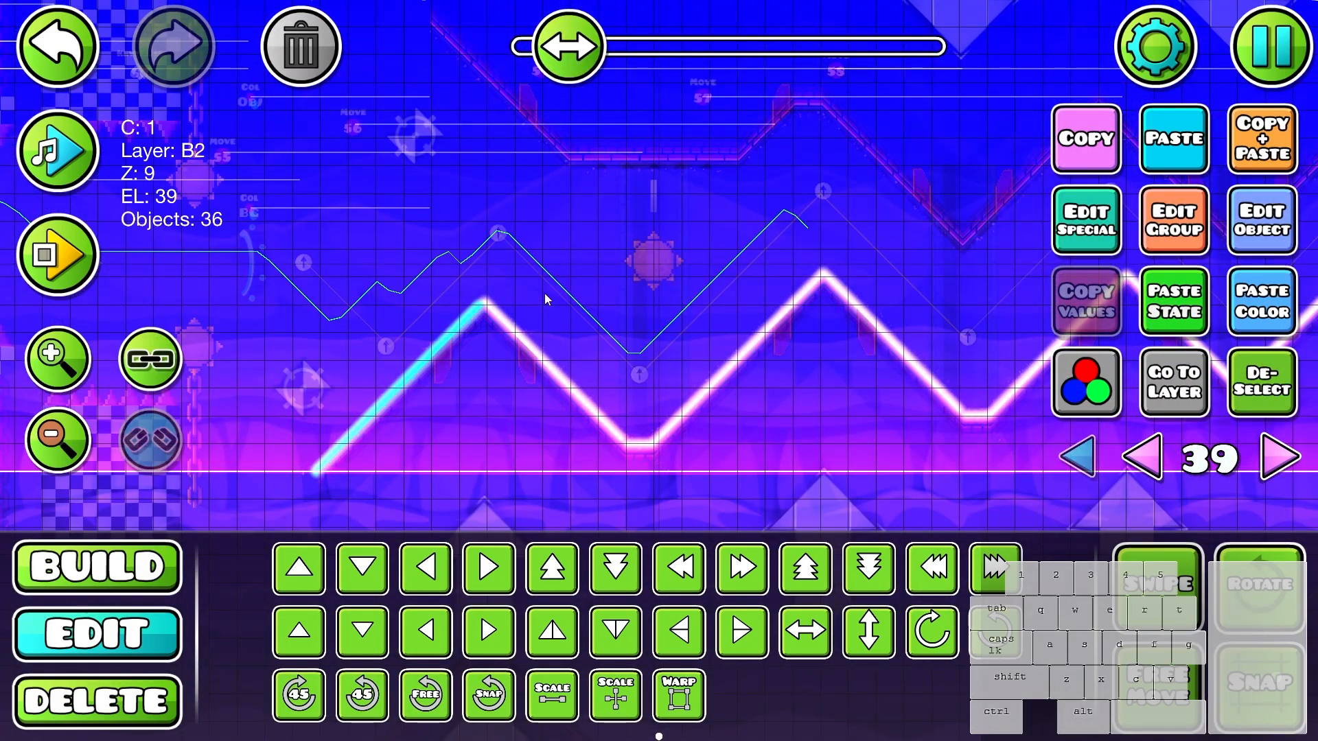
pyautogui.moveTo(661, 372); pyautogui.dragTo(724, 479)
pyautogui.press('w')
pyautogui.press('d')
pyautogui.press('w')
pyautogui.press('d')
# - Rotate the copied line to slope downward and align it with the ceiling's first falling slope
pyautogui.press('w')
pyautogui.press('d')
pyautogui.press('e')
pyautogui.press('w')
pyautogui.press('w')
pyautogui.press('d')
pyautogui.click(813, 565)
pyautogui.press('w')
pyautogui.press('a')
pyautogui.press('s')
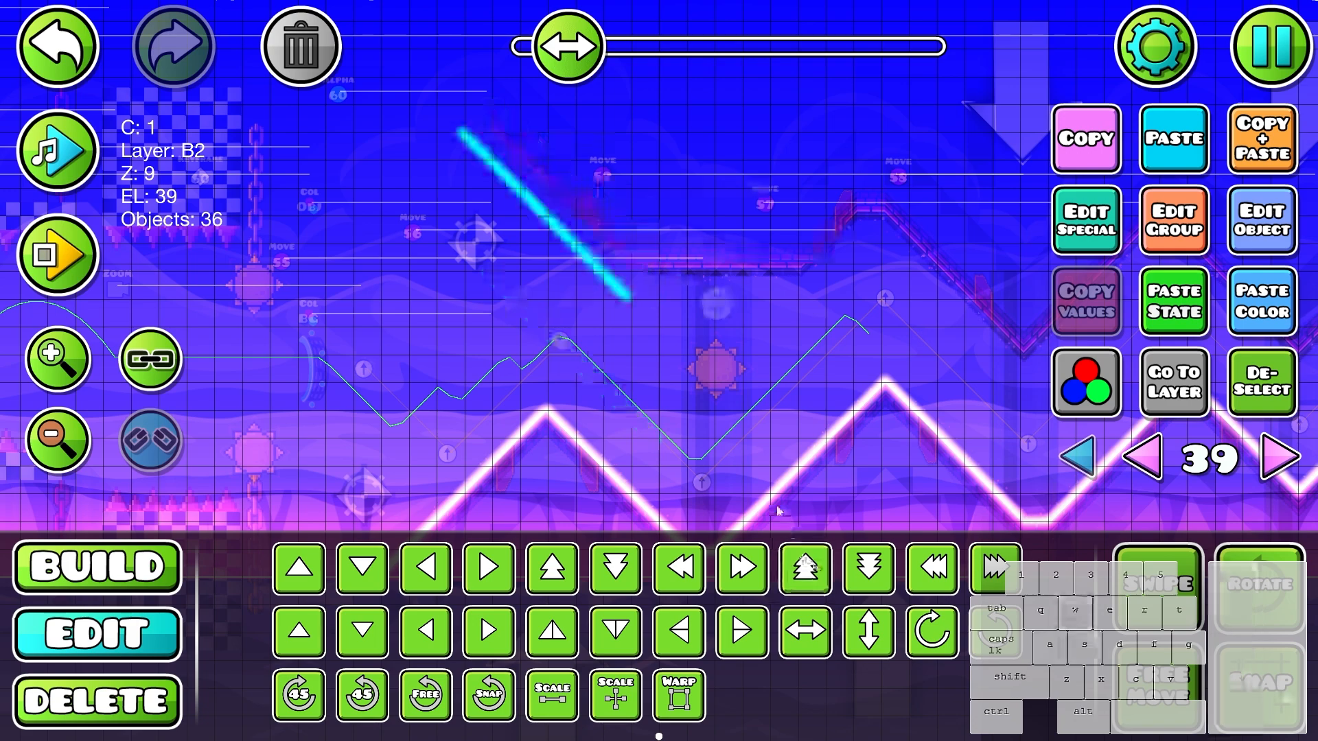
pyautogui.press('w')
pyautogui.scroll(3, 734, 206)
pyautogui.hotkey('alt', 'd')
# - Copy the first ceiling slope's glow line onto the next falling ceiling slope beyond the flat section
pyautogui.moveTo(796, 320); pyautogui.dragTo(823, 303)
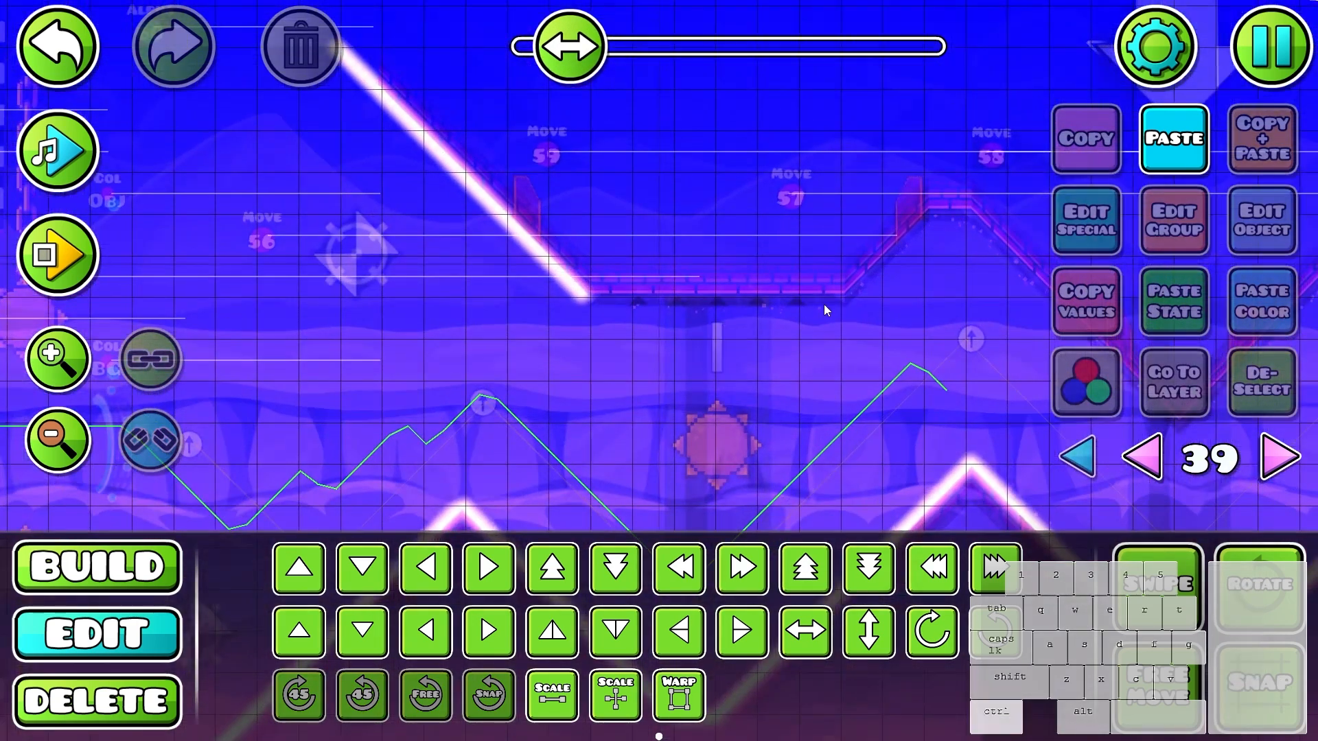
pyautogui.hotkey('ctrl', 'v')
pyautogui.press('d')
pyautogui.press('d')
pyautogui.press('d')
pyautogui.click(995, 568)
pyautogui.press('s')
pyautogui.press('s')
pyautogui.press('s')
pyautogui.moveTo(868, 385); pyautogui.dragTo(607, 400)
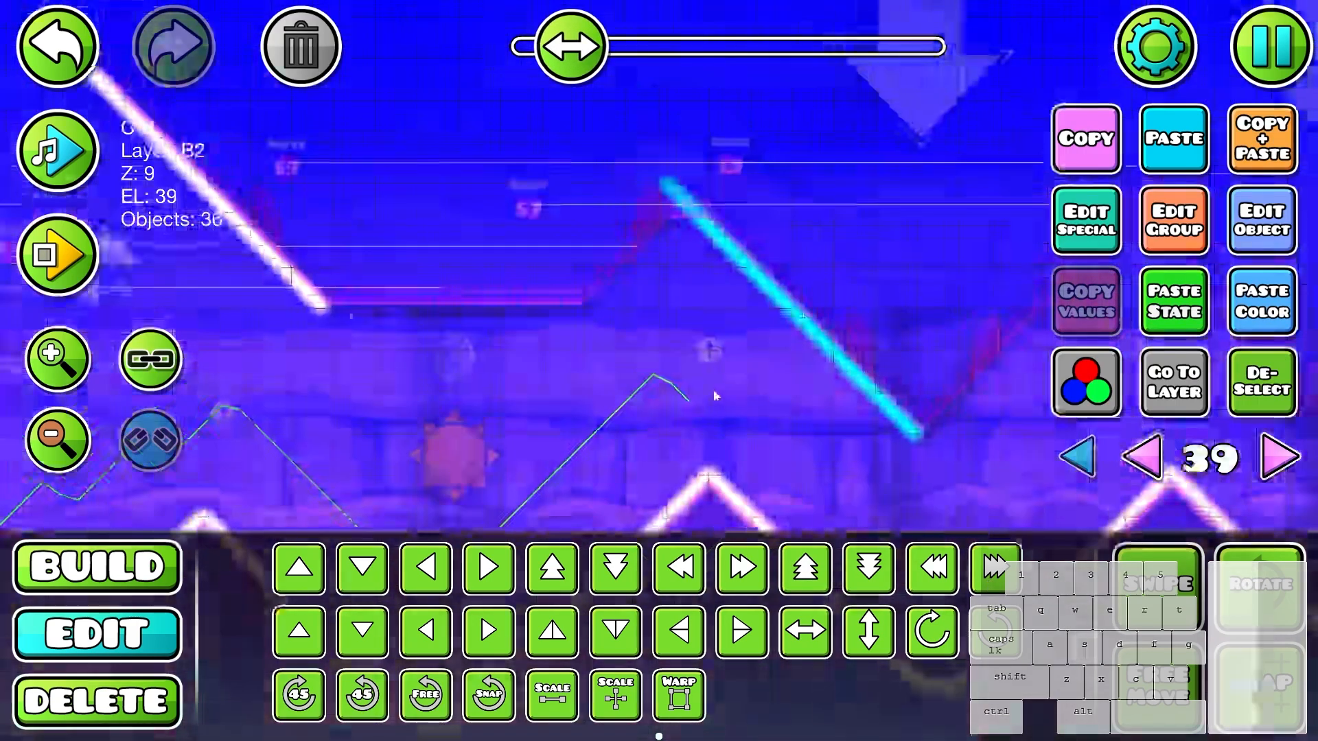
pyautogui.click(1262, 381)
# - Delete the surplus glow near the top of the second falling ceiling slope
pyautogui.press('3')
pyautogui.click(690, 213)
pyautogui.press('2')
# - Duplicate the glows on the flat valley and rising slope after the second floor peak, and bring the copy up to the ceiling
pyautogui.moveTo(796, 311); pyautogui.dragTo(645, 77)
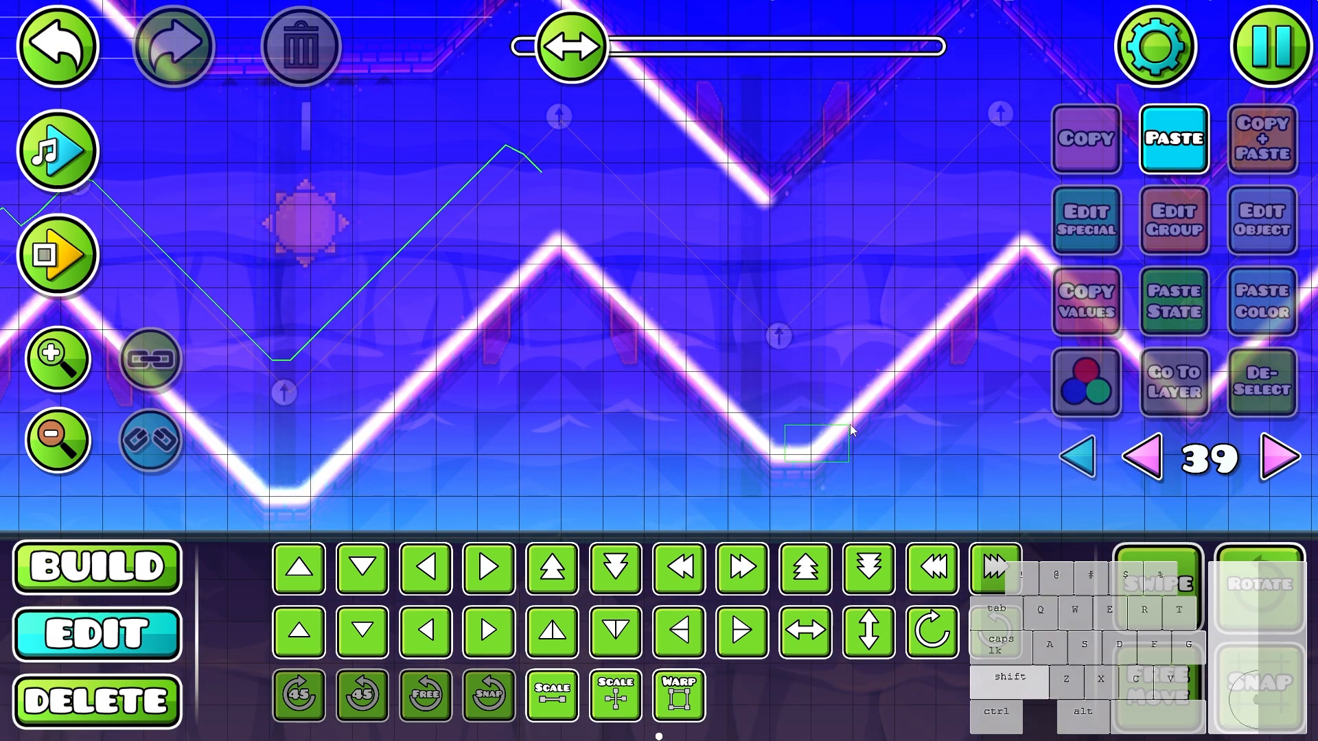
pyautogui.moveTo(850, 425); pyautogui.dragTo(947, 320)
pyautogui.hotkey('ctrl', 'd')
pyautogui.moveTo(707, 239); pyautogui.dragTo(770, 413)
# - Rotate and flip the copy into a rising slope with a flat top, and fit it onto the ceiling before the second descent
pyautogui.press('q')
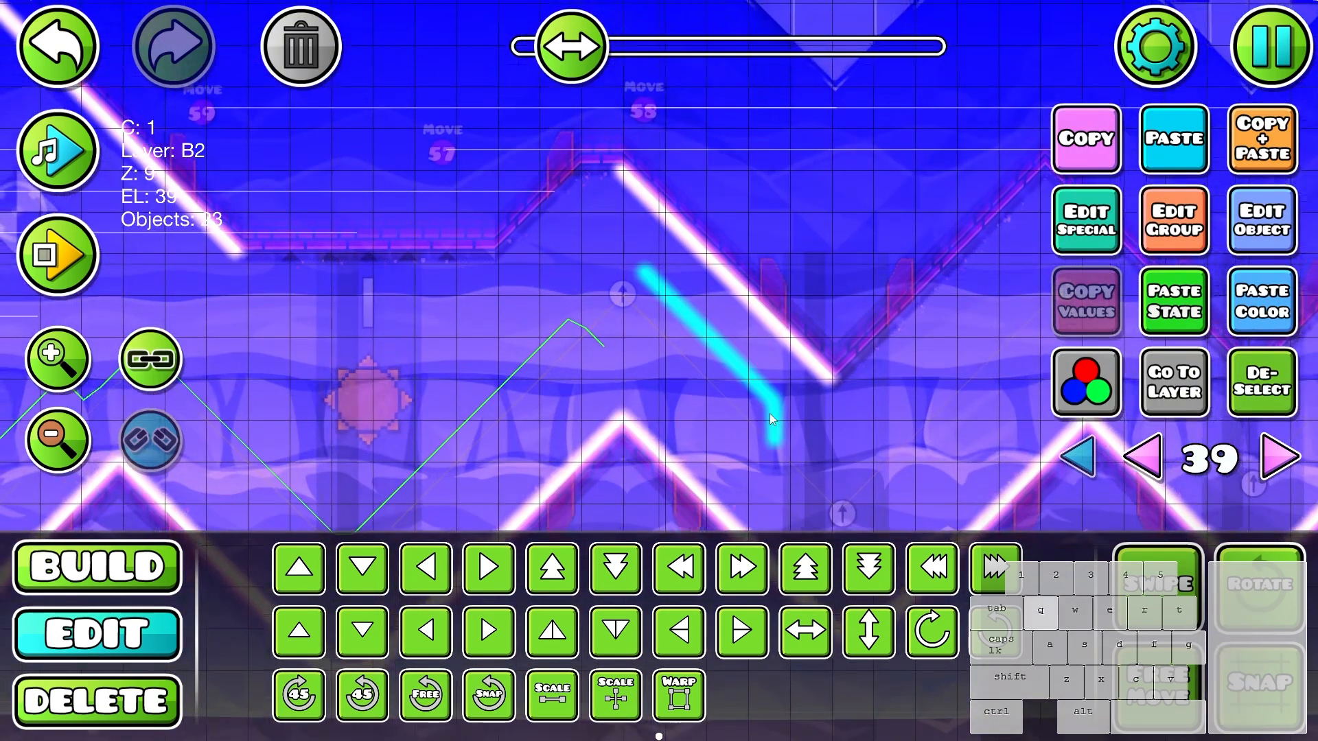
pyautogui.press('q')
pyautogui.press('f')
pyautogui.press('g')
pyautogui.moveTo(779, 298); pyautogui.dragTo(621, 209)
pyautogui.hotkey('shift', 's')
pyautogui.hotkey('shift', 's')
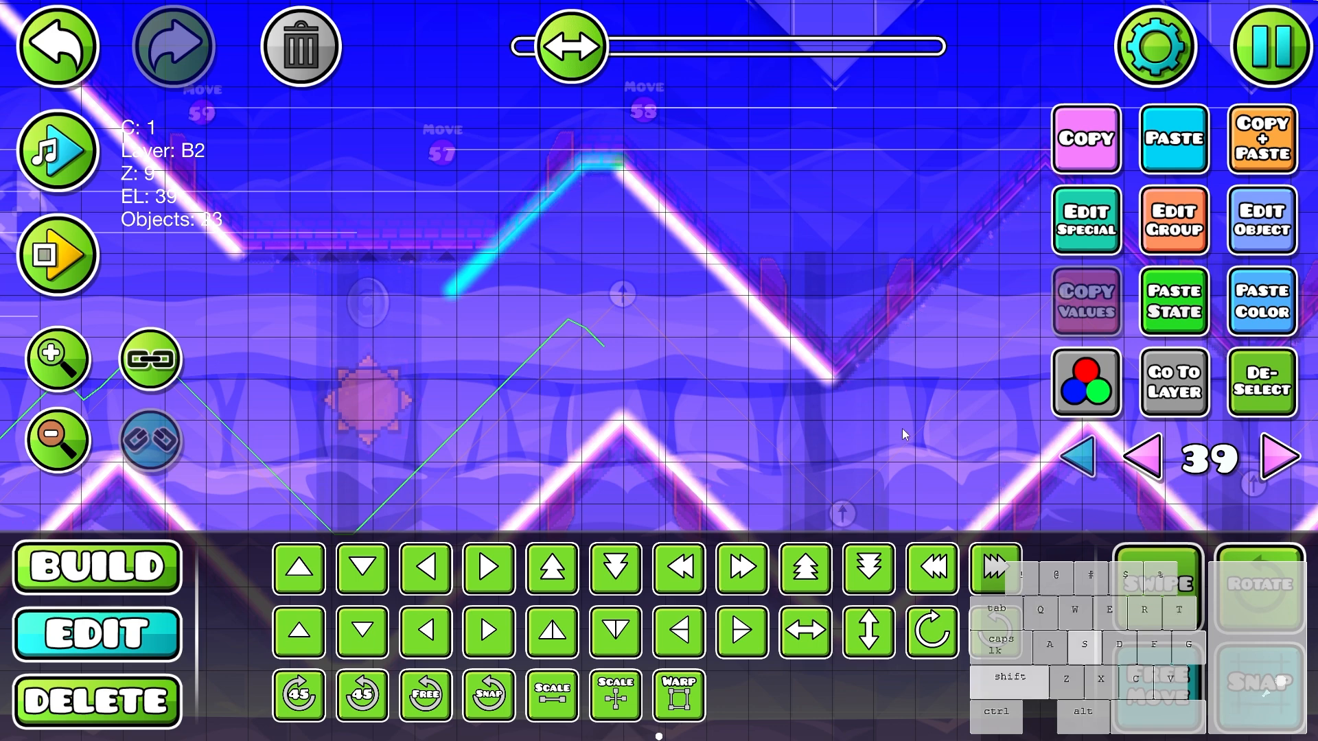
pyautogui.hotkey('shift', 's')
pyautogui.hotkey('shift', 's')
pyautogui.hotkey('alt', 'd')
# - Delete the glows of the rising ceiling line that overshoot below the flat ceiling section
pyautogui.moveTo(499, 323); pyautogui.dragTo(710, 357)
pyautogui.scroll(1, 700, 329)
pyautogui.moveTo(693, 303); pyautogui.dragTo(653, 348)
pyautogui.press('Delete')
pyautogui.moveTo(961, 411); pyautogui.dragTo(436, 343)
pyautogui.moveTo(961, 412); pyautogui.dragTo(435, 343)
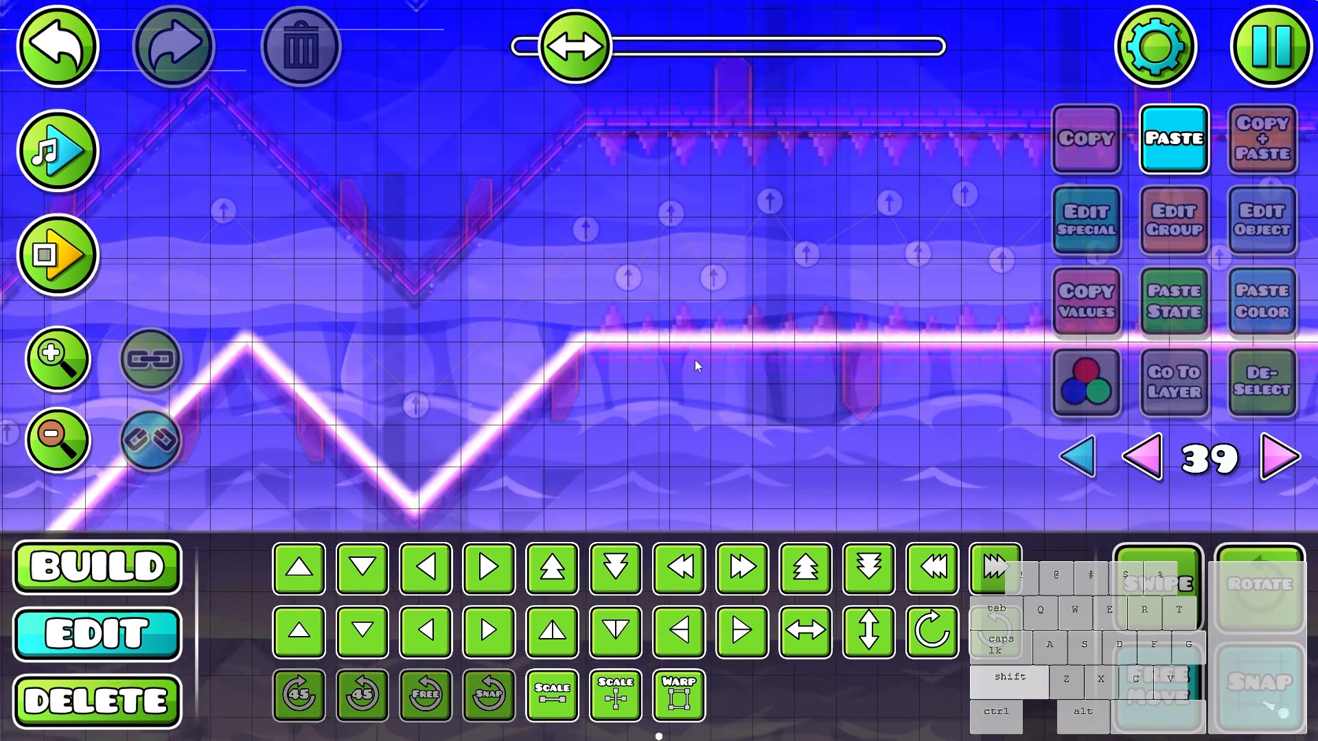
# - Copy a short section of the flat floor glow line and fit it onto the flat ceiling ledge before the small rising slope
pyautogui.moveTo(637, 326); pyautogui.dragTo(791, 348)
pyautogui.hotkey('ctrl', 'c')
pyautogui.moveTo(385, 357); pyautogui.dragTo(789, 308)
pyautogui.hotkey('ctrl', 'v')
pyautogui.moveTo(717, 230); pyautogui.dragTo(599, 263)
pyautogui.moveTo(579, 350); pyautogui.dragTo(783, 406)
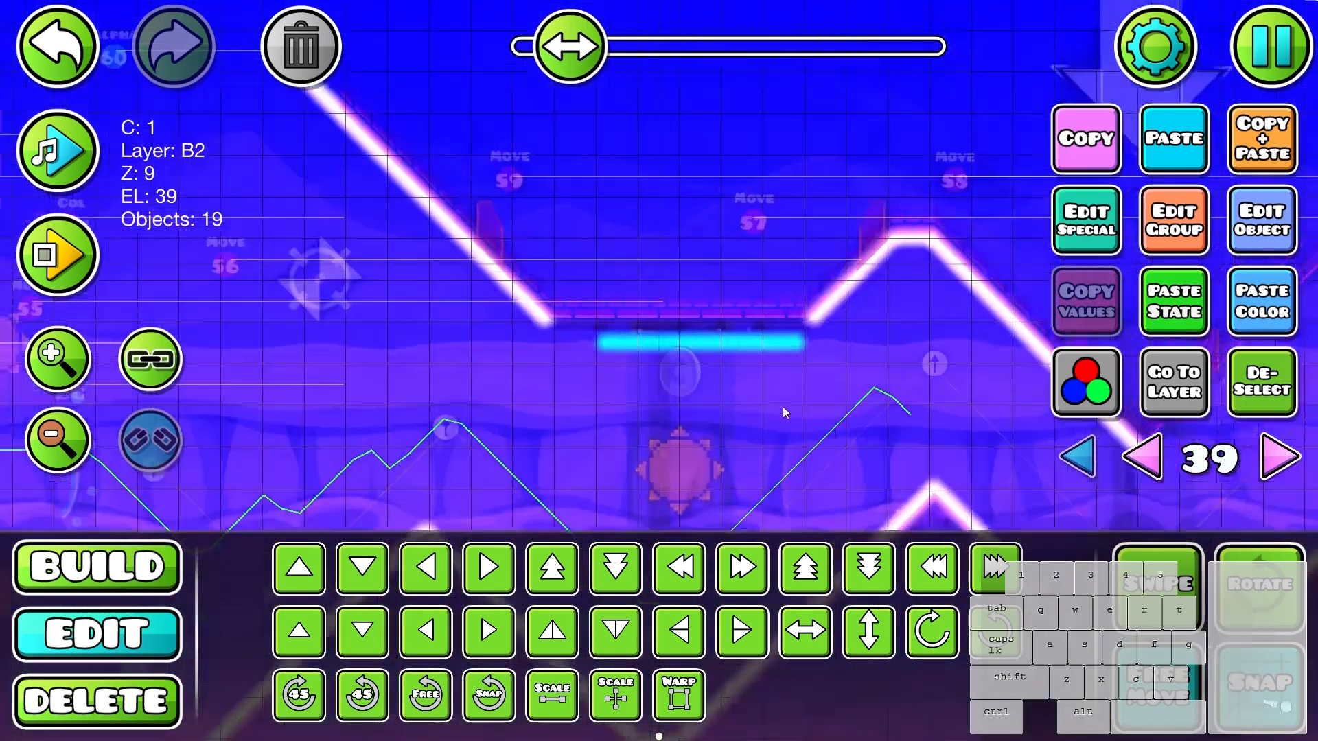
pyautogui.click(553, 630)
pyautogui.click(617, 630)
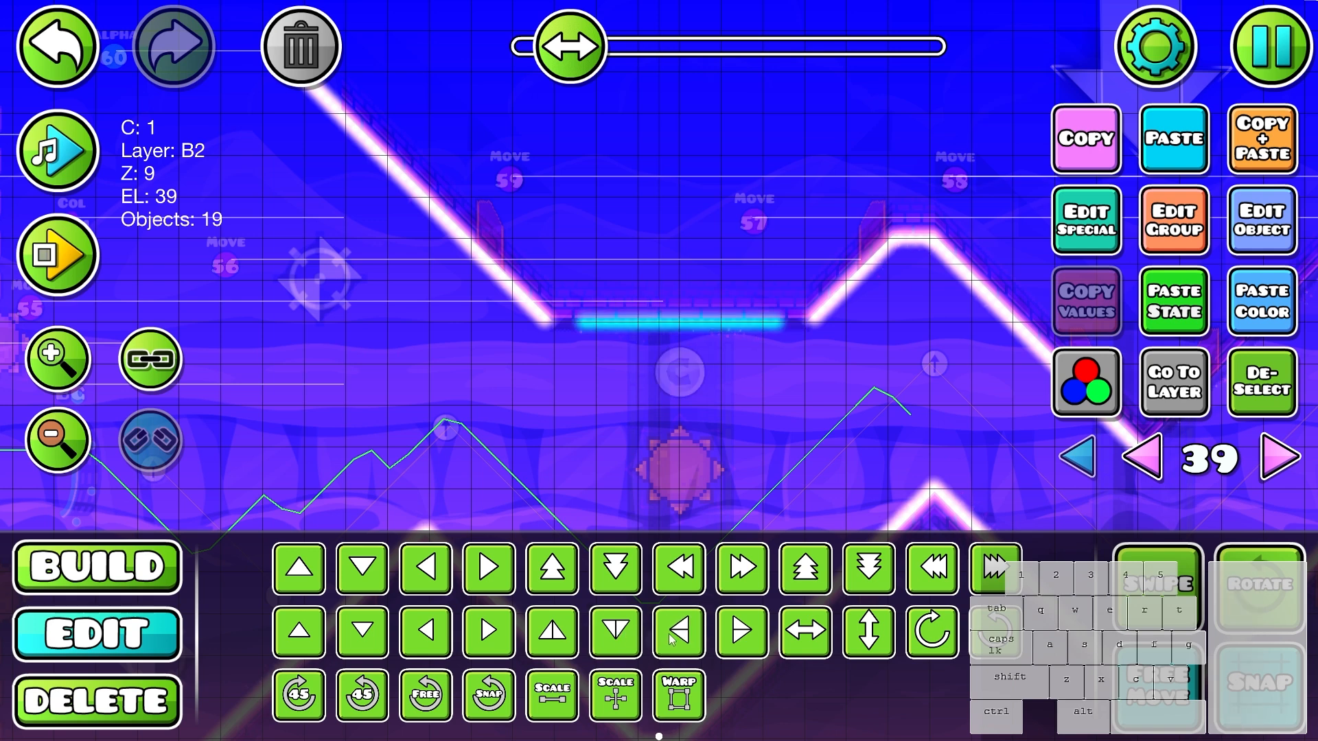
pyautogui.click(1261, 381)
# - Extend the glow line on the flat ceiling ledge with copies of its end glows until it meets the rising slope
pyautogui.click(782, 330)
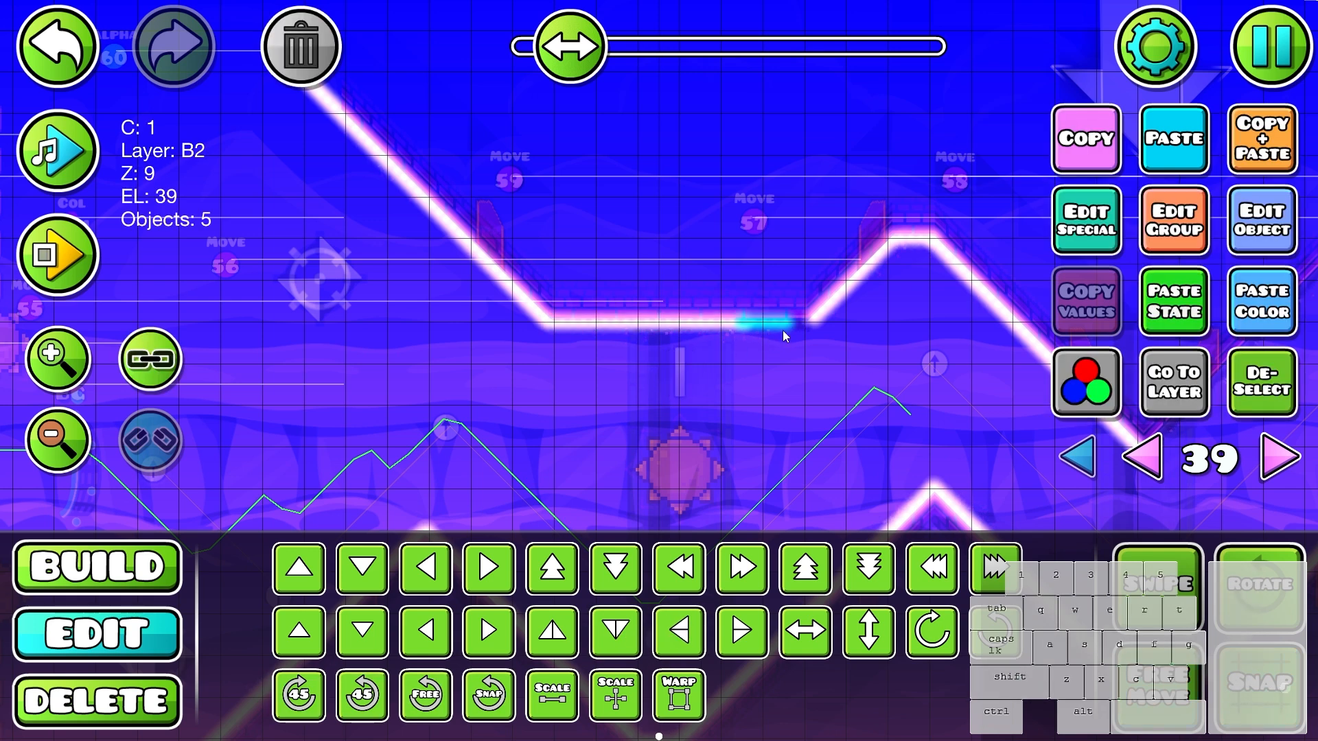
pyautogui.click(1260, 383)
pyautogui.click(780, 325)
pyautogui.moveTo(782, 325); pyautogui.dragTo(548, 347)
pyautogui.press('Escape')
pyautogui.click(1068, 258)
pyautogui.click(686, 178)
pyautogui.click(1261, 381)
pyautogui.moveTo(807, 379); pyautogui.dragTo(586, 335)
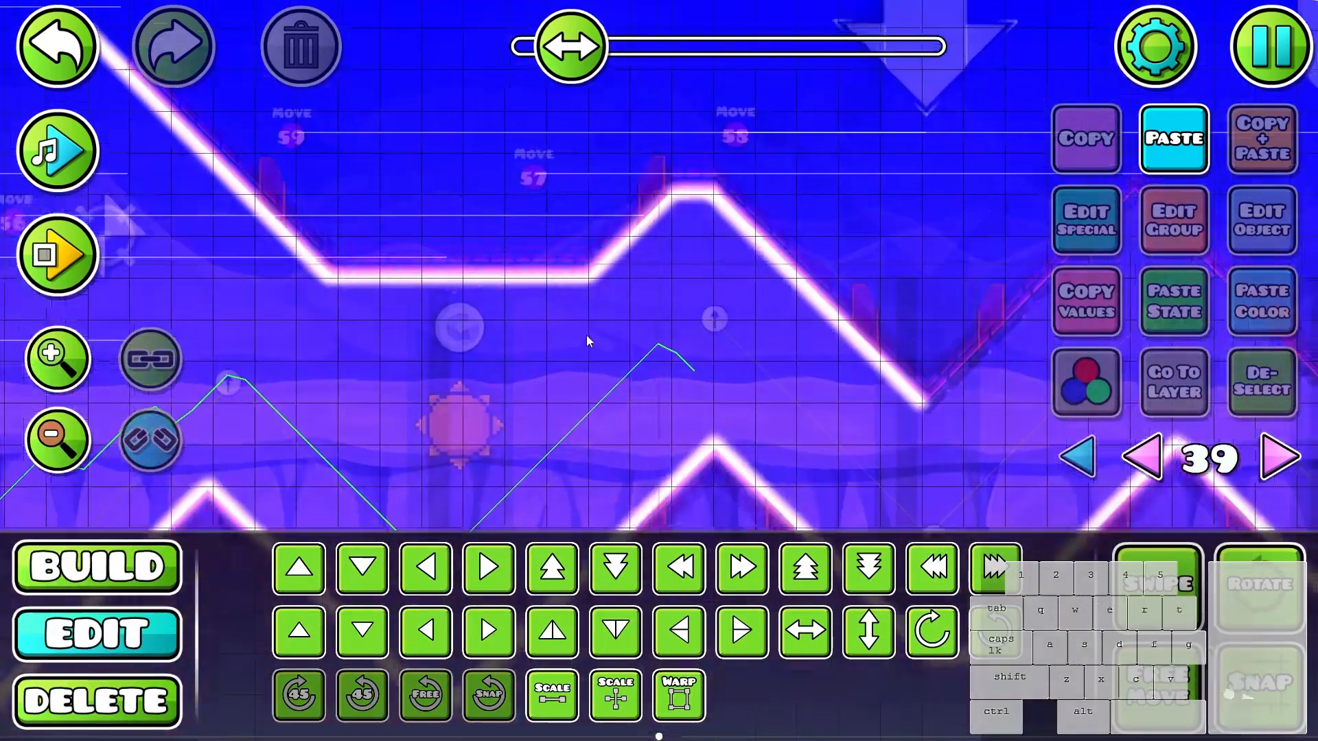
# - Duplicate the rising floor slope glows after the flat valley and fit the copy onto the matching rising ceiling slope
pyautogui.moveTo(821, 334); pyautogui.dragTo(551, 176)
pyautogui.moveTo(822, 269); pyautogui.dragTo(801, 290)
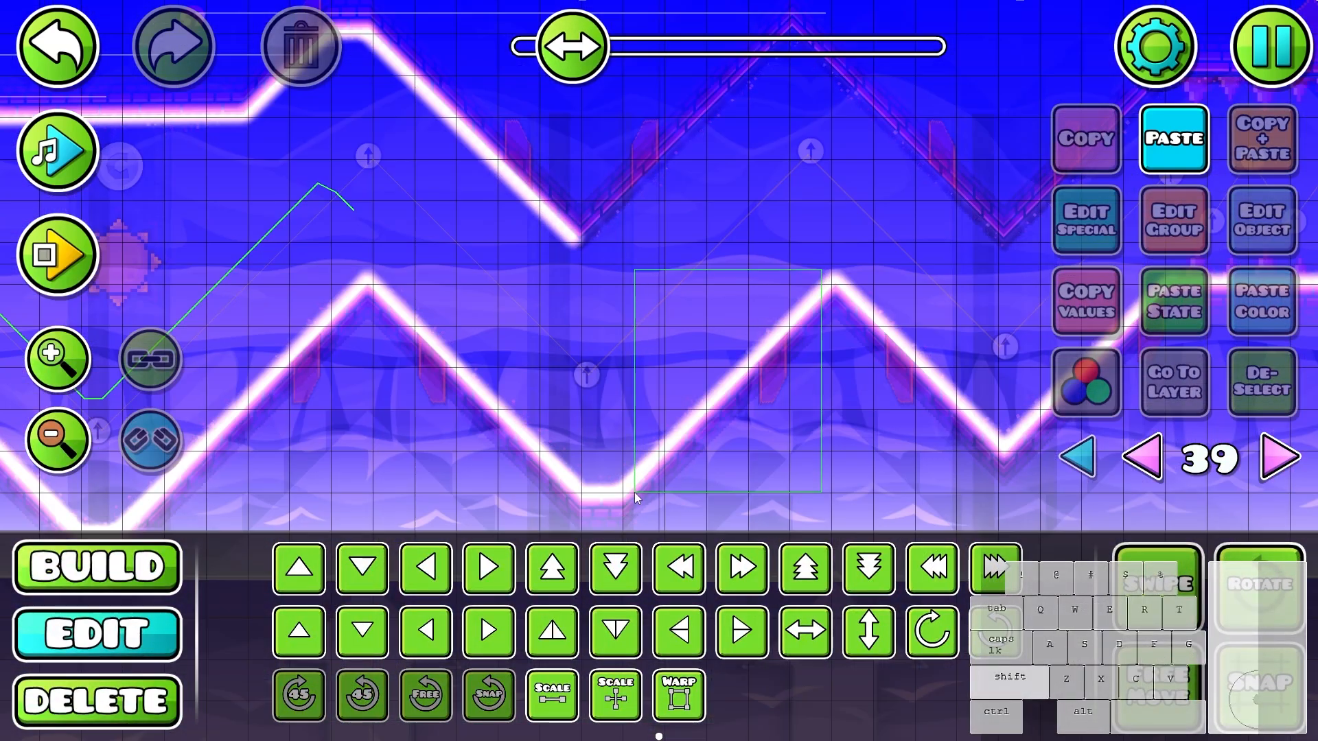
pyautogui.moveTo(634, 492); pyautogui.dragTo(634, 492)
pyautogui.hotkey('ctrl', 'd')
pyautogui.press('w')
pyautogui.press('w')
pyautogui.moveTo(915, 235); pyautogui.dragTo(903, 331)
pyautogui.press('a')
pyautogui.press('w')
pyautogui.press('w')
pyautogui.press('w')
pyautogui.press('w')
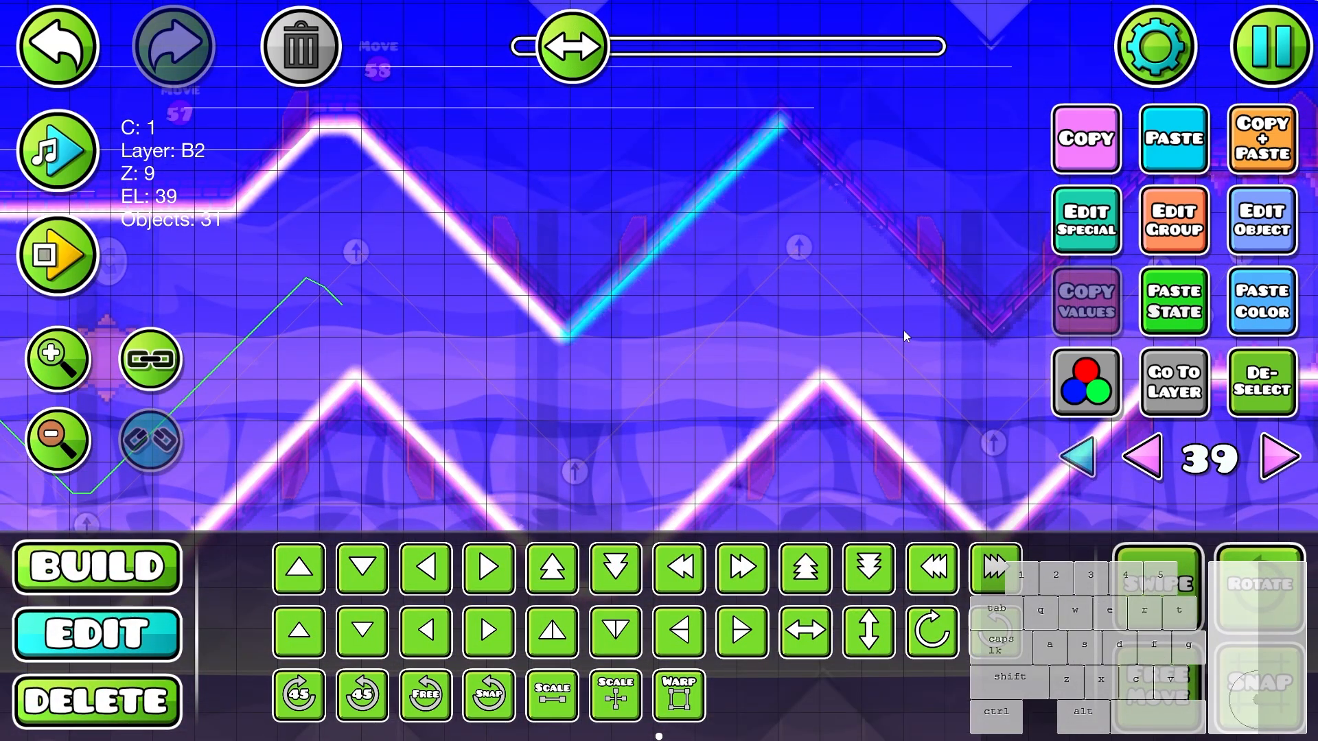
pyautogui.hotkey('shift', 's')
pyautogui.keyDown('shift'); pyautogui.click(833, 347); pyautogui.keyUp('shift')
# - Duplicate the rising ceiling slope glows, rotate the copy into a falling line, and move it toward the following descent
pyautogui.scroll(2, 574, 362)
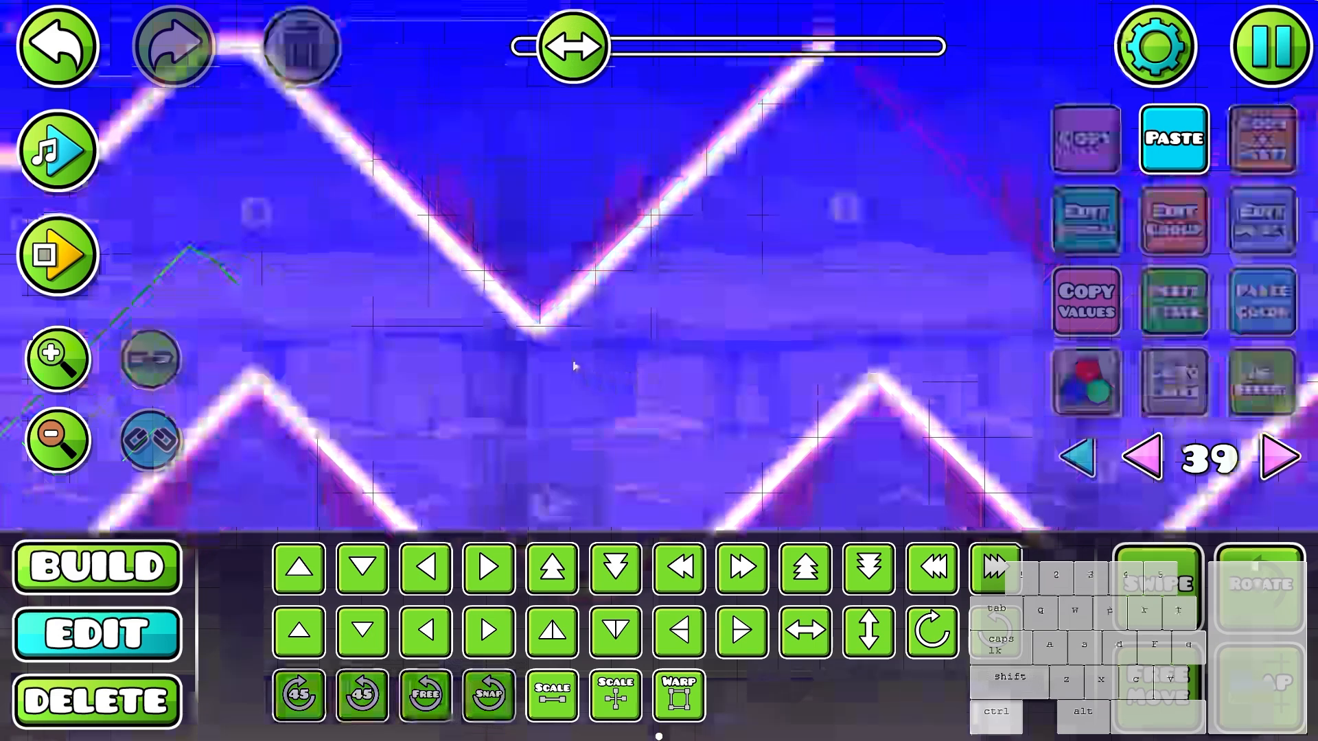
pyautogui.scroll(-2, 575, 359)
pyautogui.hotkey('ctrl', 'v')
pyautogui.press('d')
pyautogui.hotkey('alt', 'q')
pyautogui.press('d')
pyautogui.press('d')
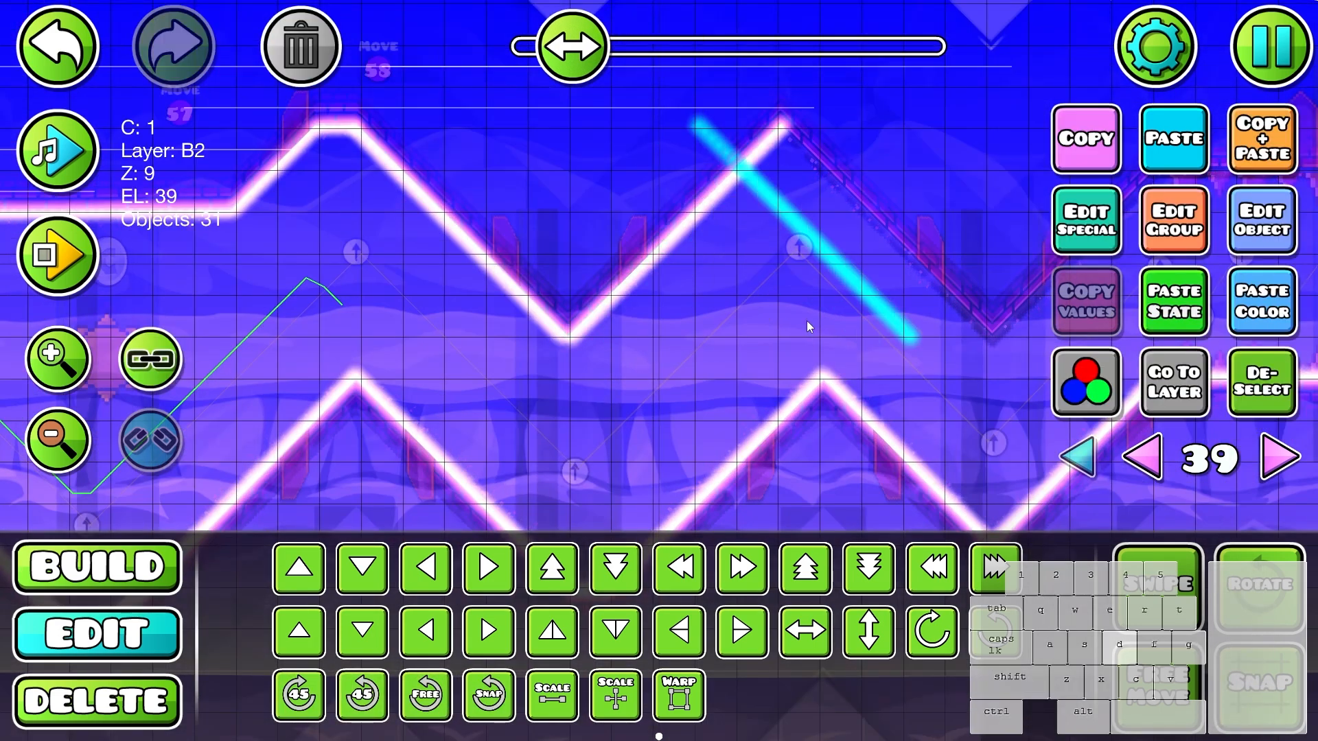
pyautogui.press('d')
pyautogui.press('d')
pyautogui.press('d')
pyautogui.press('d')
# - Delete the surplus glow at the top of the falling line and fit the line onto the ceiling descent after the peak
pyautogui.moveTo(895, 323); pyautogui.dragTo(646, 351)
pyautogui.press('3')
pyautogui.click(613, 146)
pyautogui.press('2')
pyautogui.press('a')
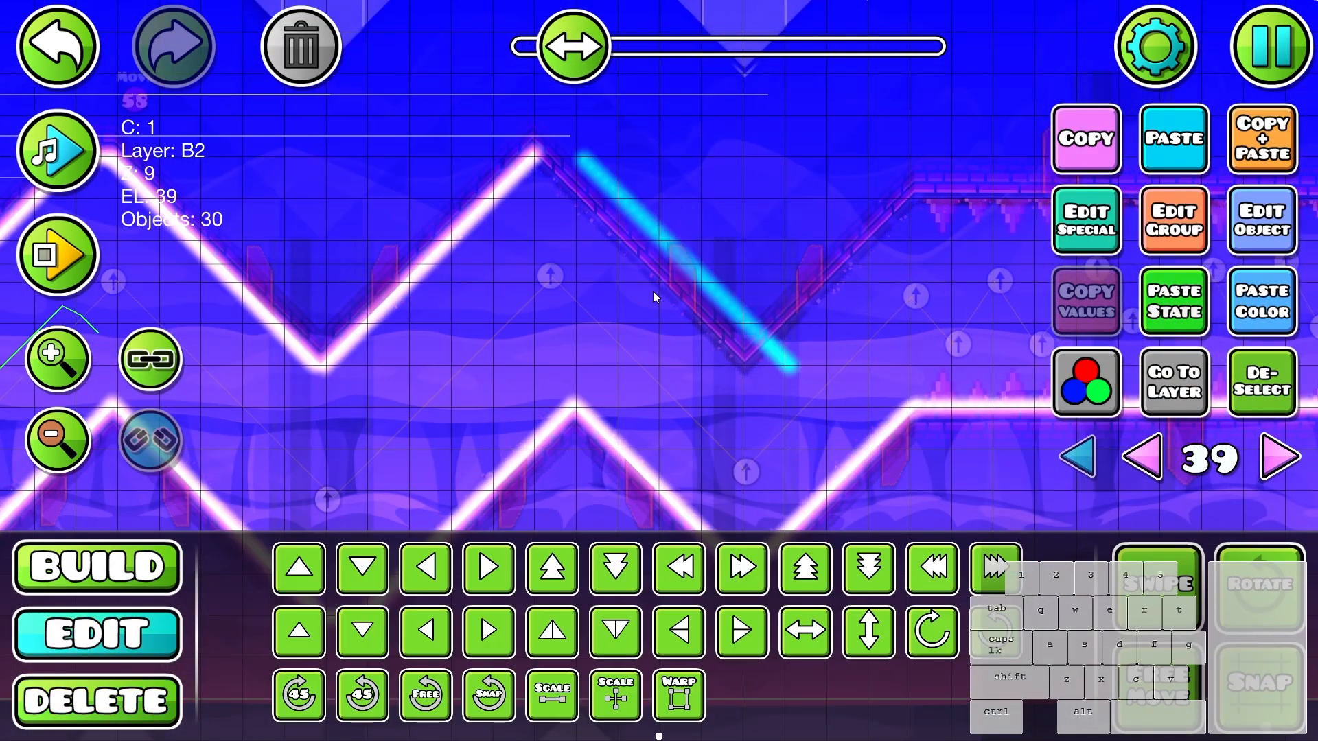
pyautogui.press('a')
pyautogui.press('shift')
pyautogui.click(1233, 408)
# - Duplicate the falling line, rotate the copy into a rising line, and fit it onto the last ceiling slope before the flat corridor
pyautogui.scroll(-1, 645, 433)
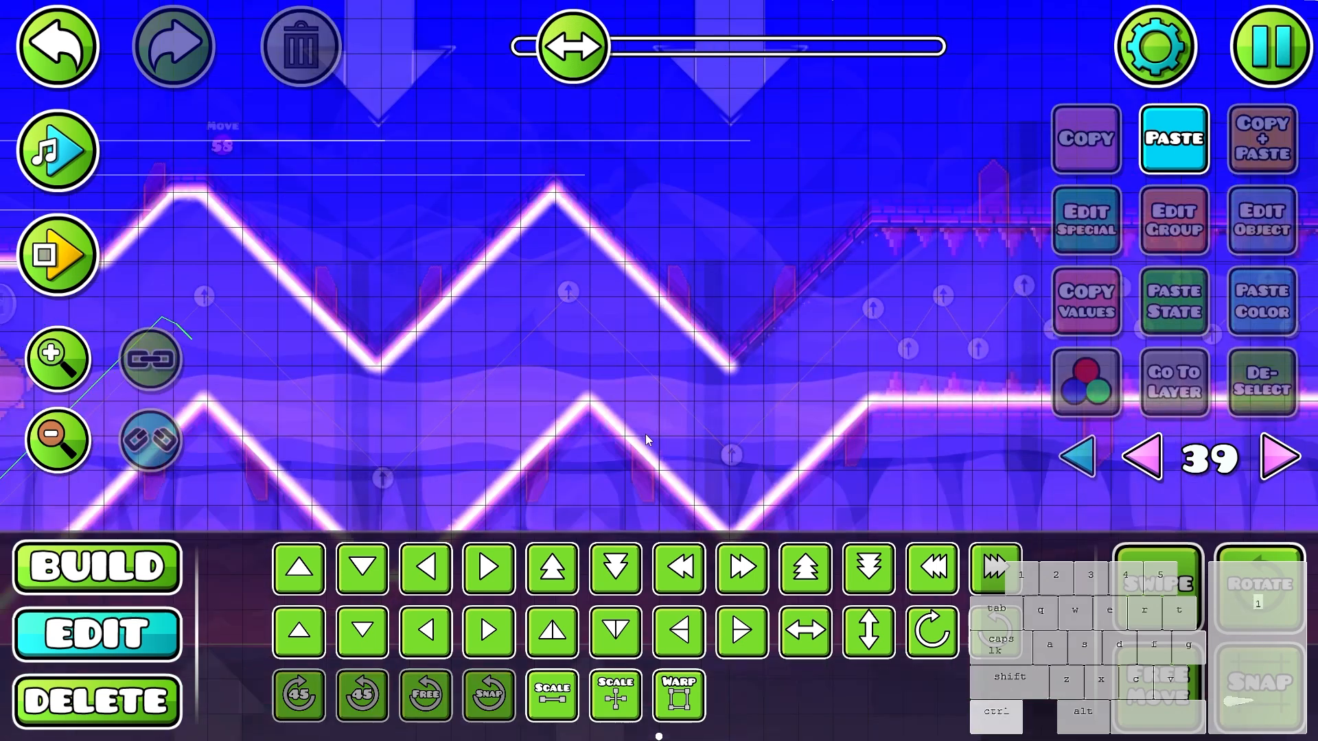
pyautogui.scroll(1, 645, 434)
pyautogui.hotkey('ctrl', 'z')
pyautogui.click(415, 639)
pyautogui.hotkey('ctrl', 'd')
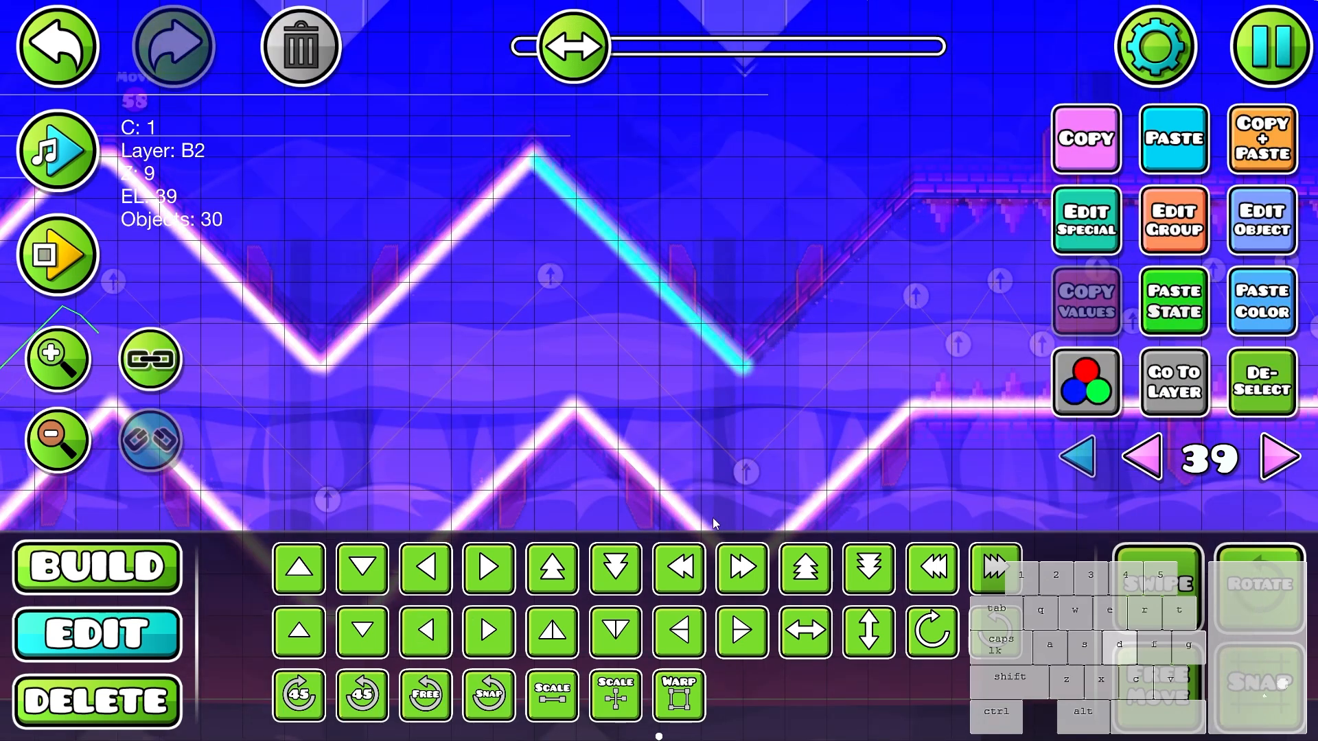
pyautogui.press('e')
pyautogui.press('d')
pyautogui.press('d')
pyautogui.press('d')
pyautogui.press('d')
pyautogui.press('d')
pyautogui.click(1261, 393)
# - Delete the glows of the last rising ceiling slope that overshoot the start of the flat ceiling
pyautogui.moveTo(974, 164); pyautogui.dragTo(804, 160)
pyautogui.press('3')
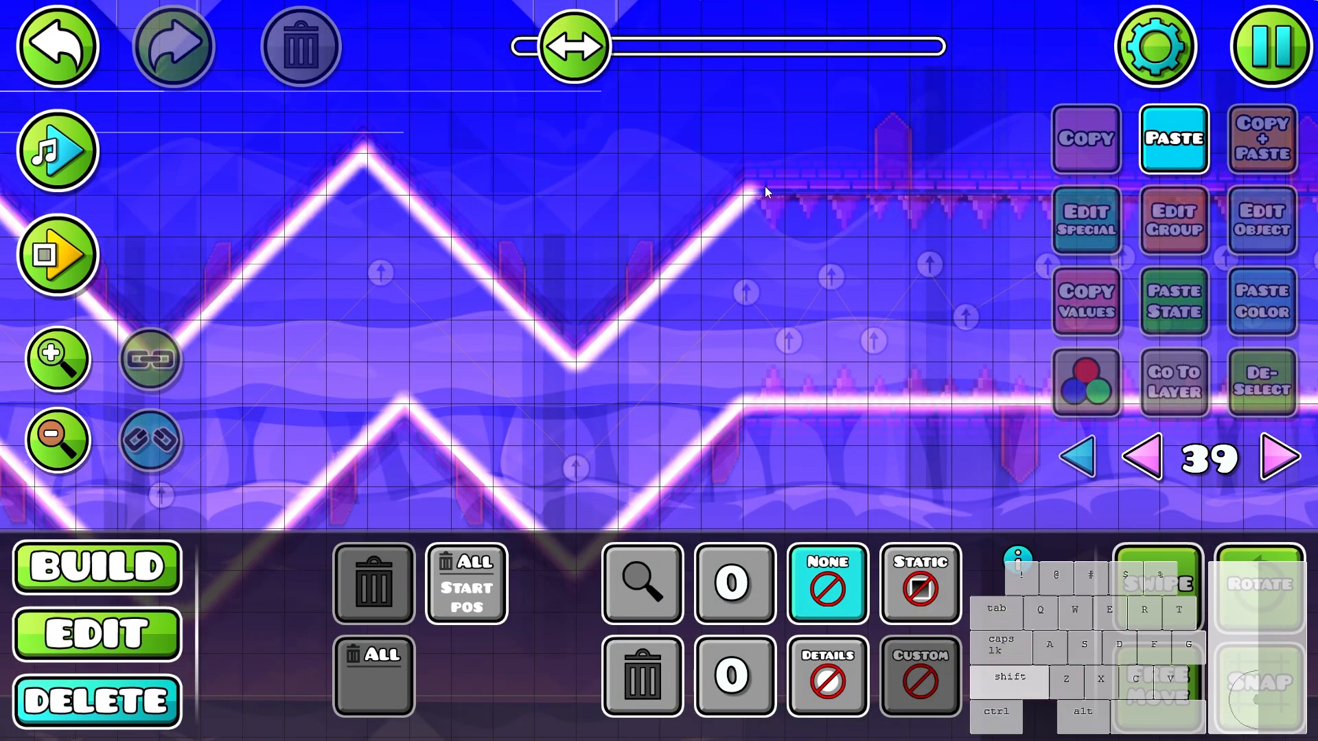
pyautogui.press('2')
# - Duplicate the long flat floor glow line of the spiked corridor and raise the copy above the flat ceiling
pyautogui.scroll(-3, 492, 353)
pyautogui.moveTo(913, 344); pyautogui.dragTo(521, 435)
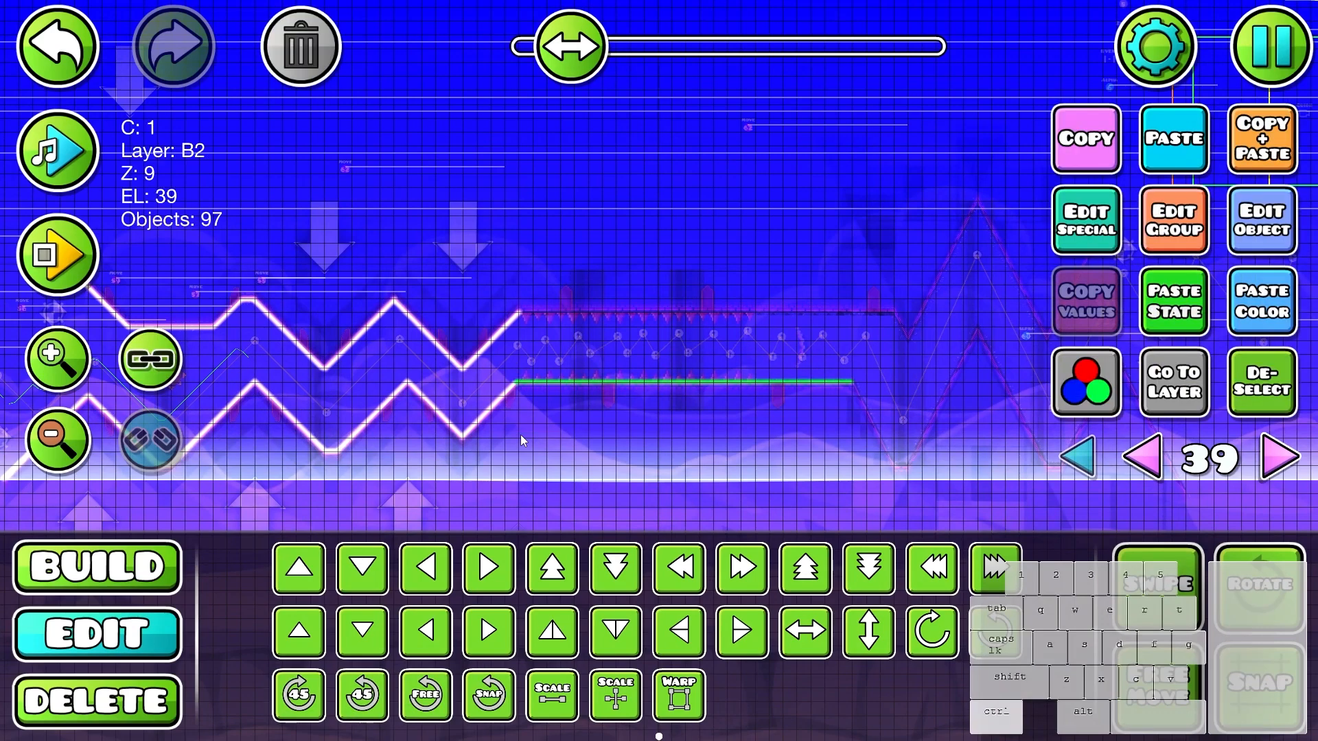
pyautogui.press('w')
pyautogui.press('w')
pyautogui.press('w')
pyautogui.press('w')
pyautogui.press('w')
pyautogui.press('w')
pyautogui.press('w')
# - Delete the surplus first glow of the raised line and lower the line onto the edge of the flat ceiling
pyautogui.scroll(3, 396, 273)
pyautogui.press('3')
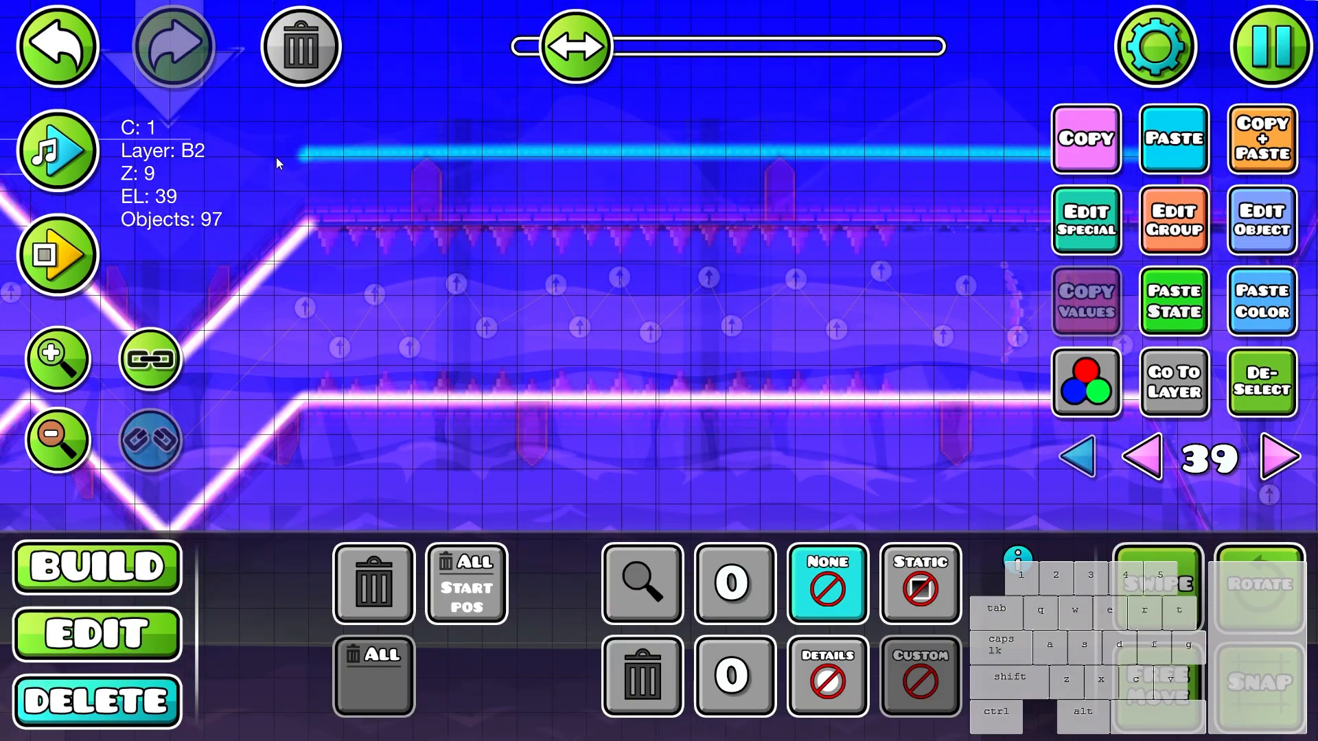
pyautogui.click(295, 157)
pyautogui.press('2')
pyautogui.press('s')
pyautogui.press('s')
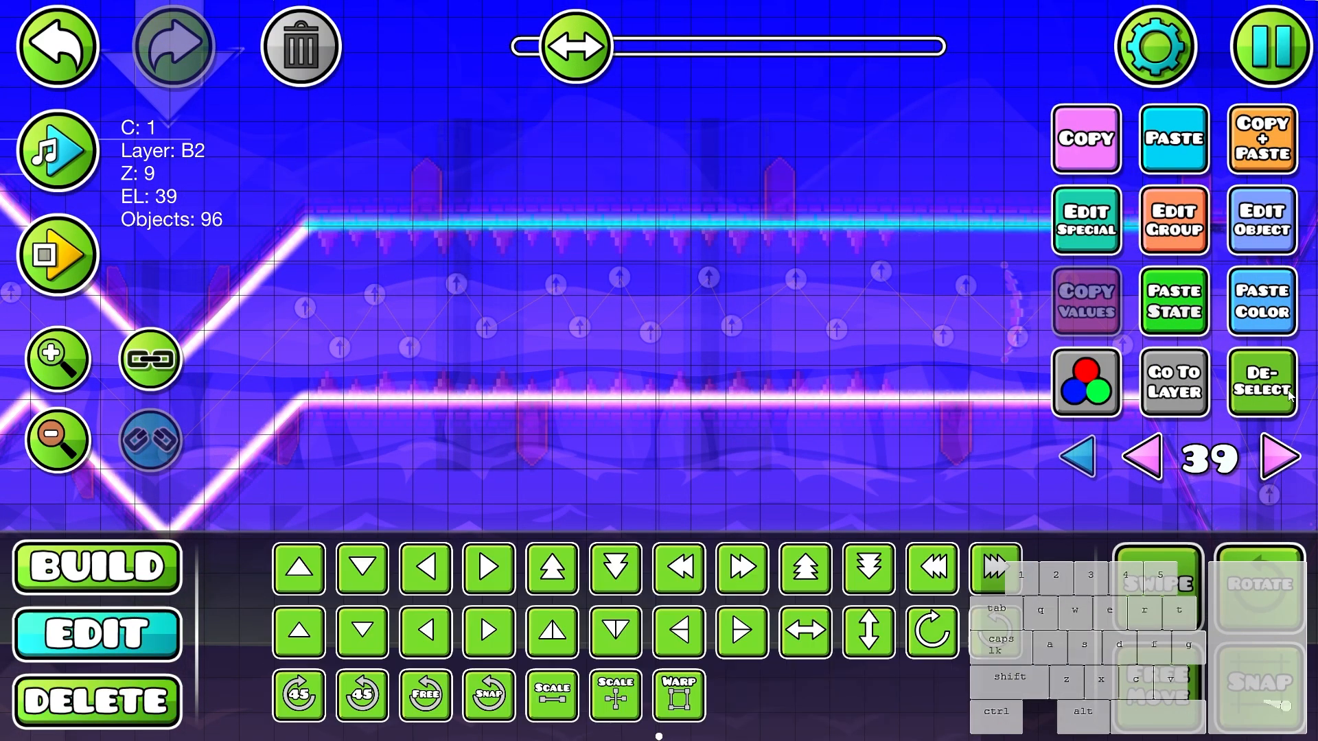
pyautogui.click(1235, 384)
pyautogui.moveTo(879, 362); pyautogui.dragTo(569, 367)
pyautogui.hotkey('ctrl', 'z')
pyautogui.hotkey('shift', 's')
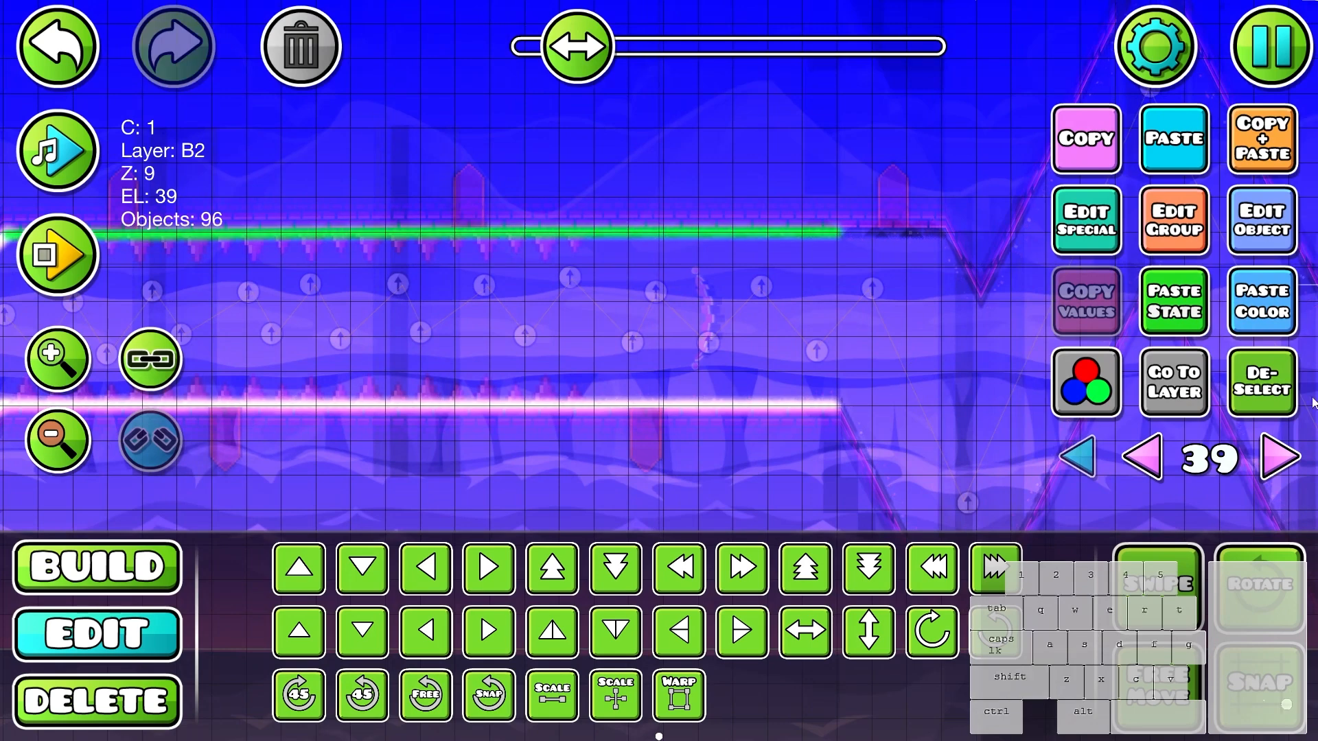
pyautogui.click(1254, 383)
# - Duplicate the last glows of the flat ceiling line and extend the line to the end of the flat ceiling
pyautogui.moveTo(851, 208); pyautogui.dragTo(737, 253)
pyautogui.hotkey('ctrl', 'd')
pyautogui.press('d')
pyautogui.press('d')
pyautogui.press('d')
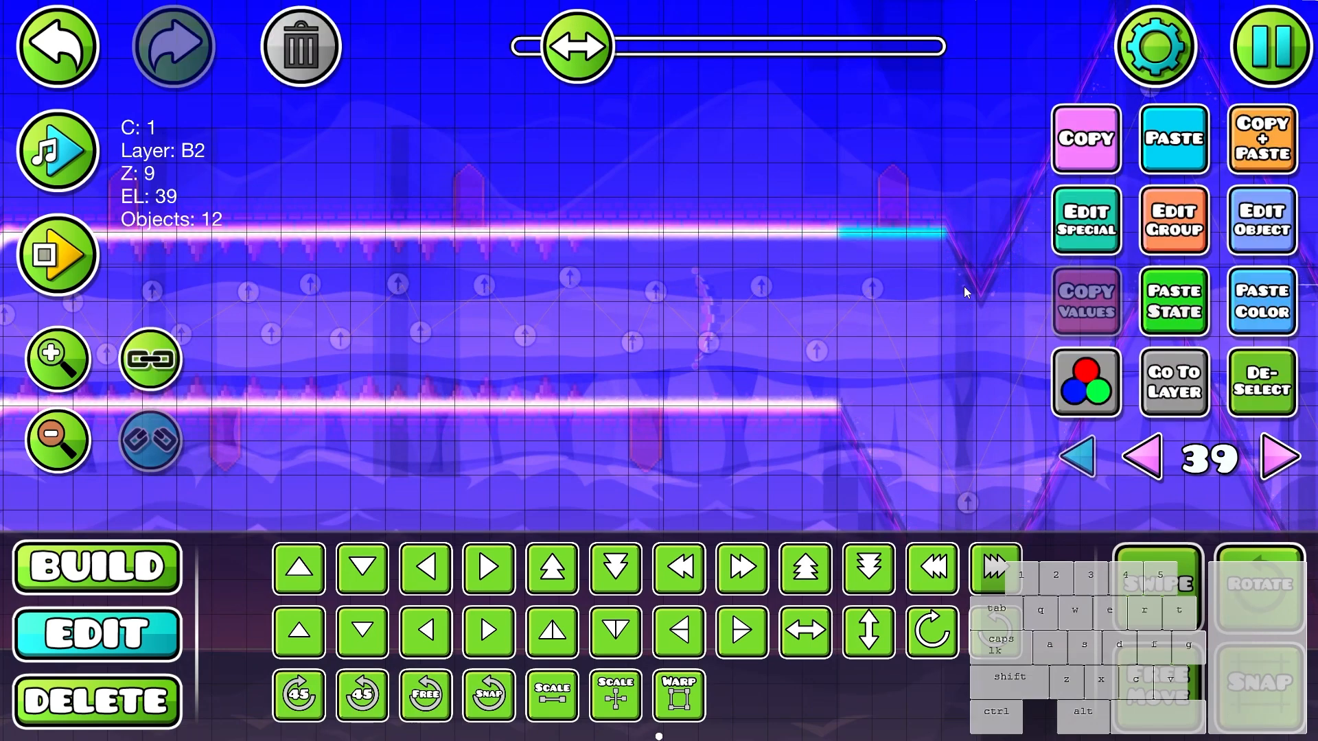
# - Save the level and resume editing
pyautogui.moveTo(955, 209); pyautogui.dragTo(553, 259)
pyautogui.moveTo(638, 268); pyautogui.dragTo(860, 289)
pyautogui.moveTo(789, 237); pyautogui.dragTo(545, 278)
pyautogui.press('Escape')
pyautogui.click(739, 453)
pyautogui.press('Escape')
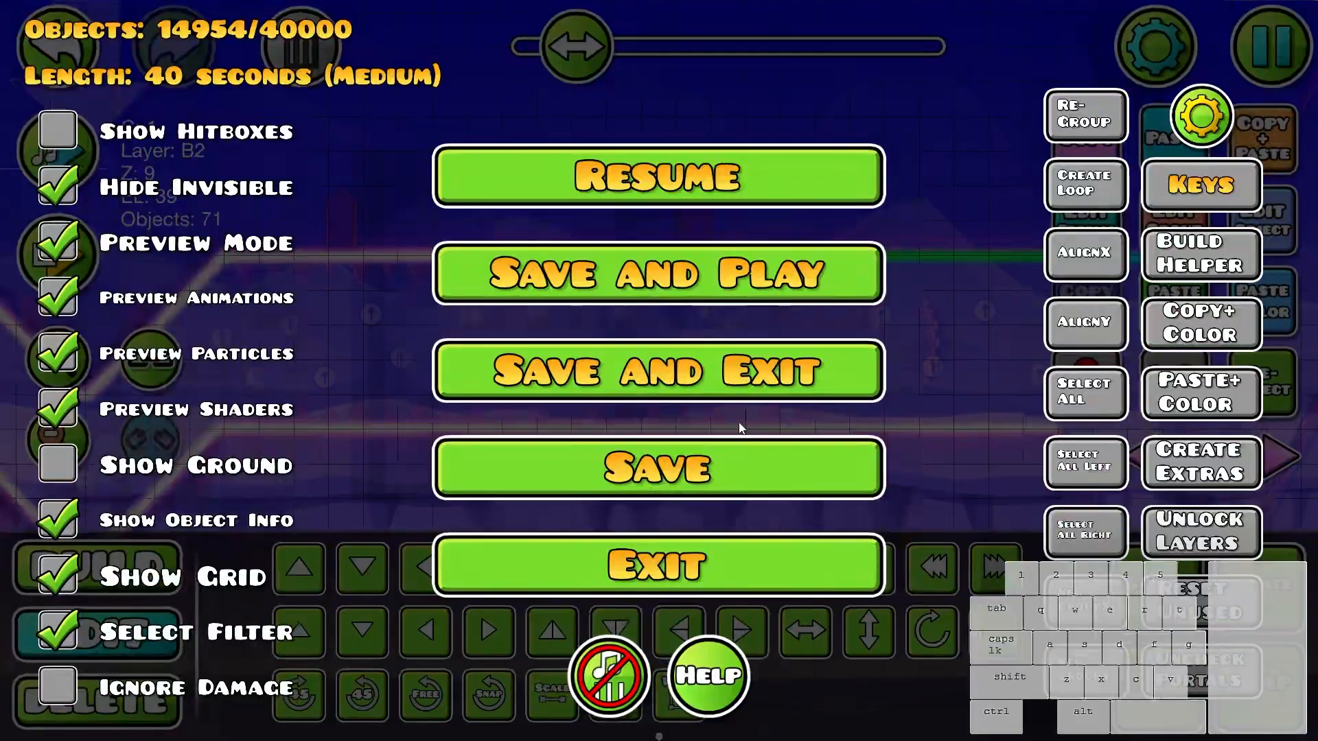
pyautogui.click(739, 453)
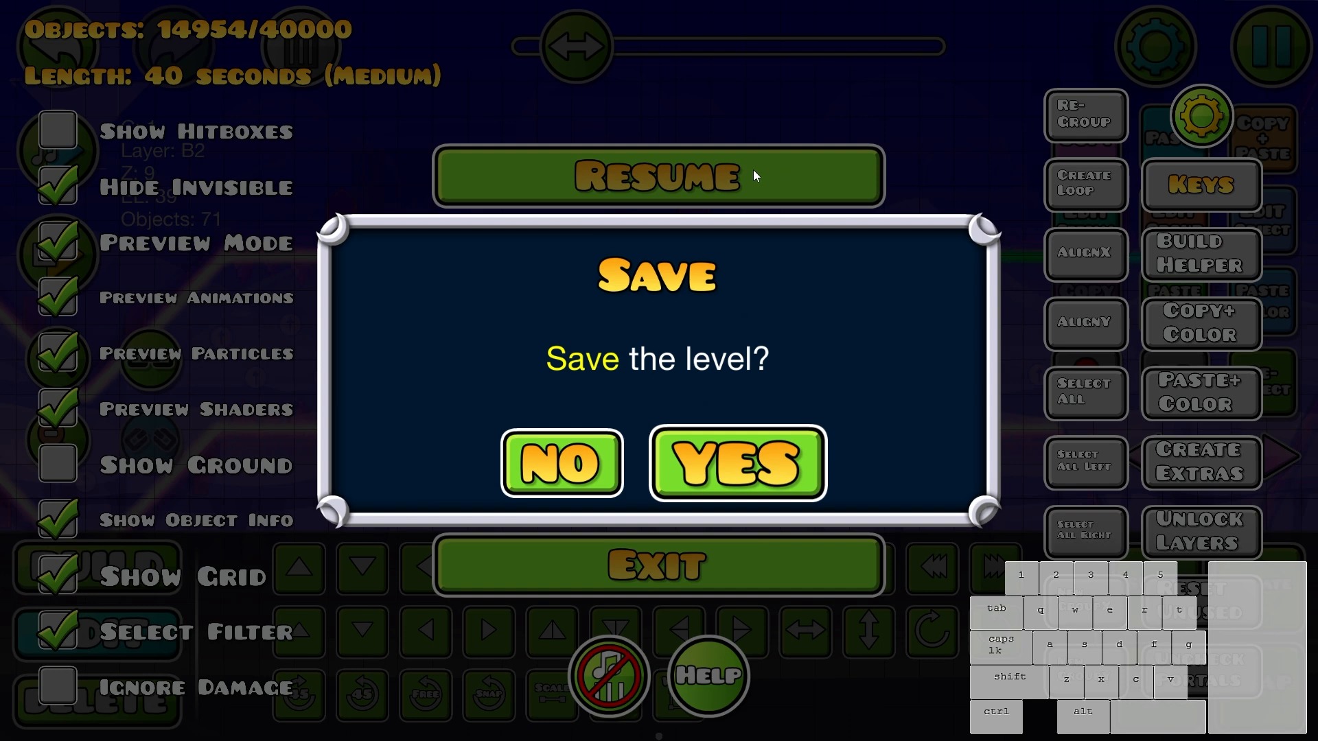
pyautogui.press('Escape')
pyautogui.press('Escape')
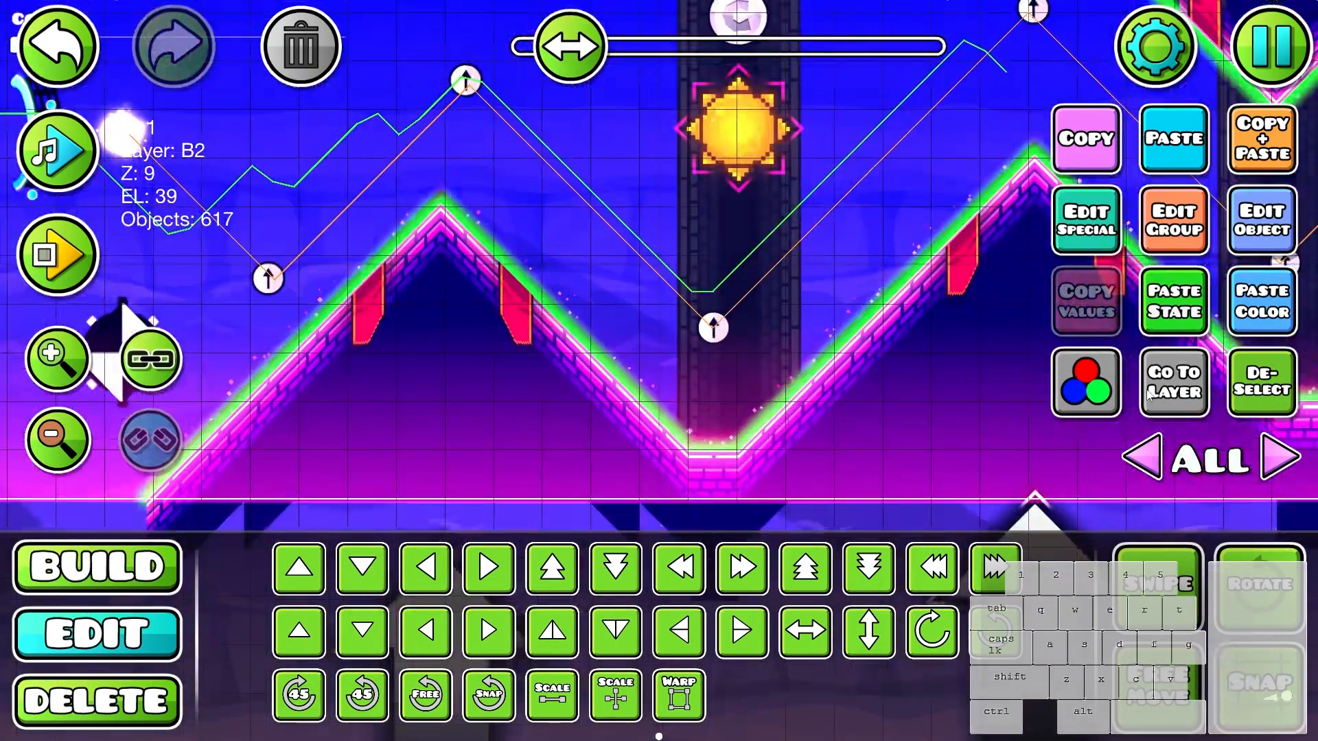
# - Assign color channel 53 to all the selected glows and set the channel's color to cyan
pyautogui.click(1261, 221)
pyautogui.click(961, 498)
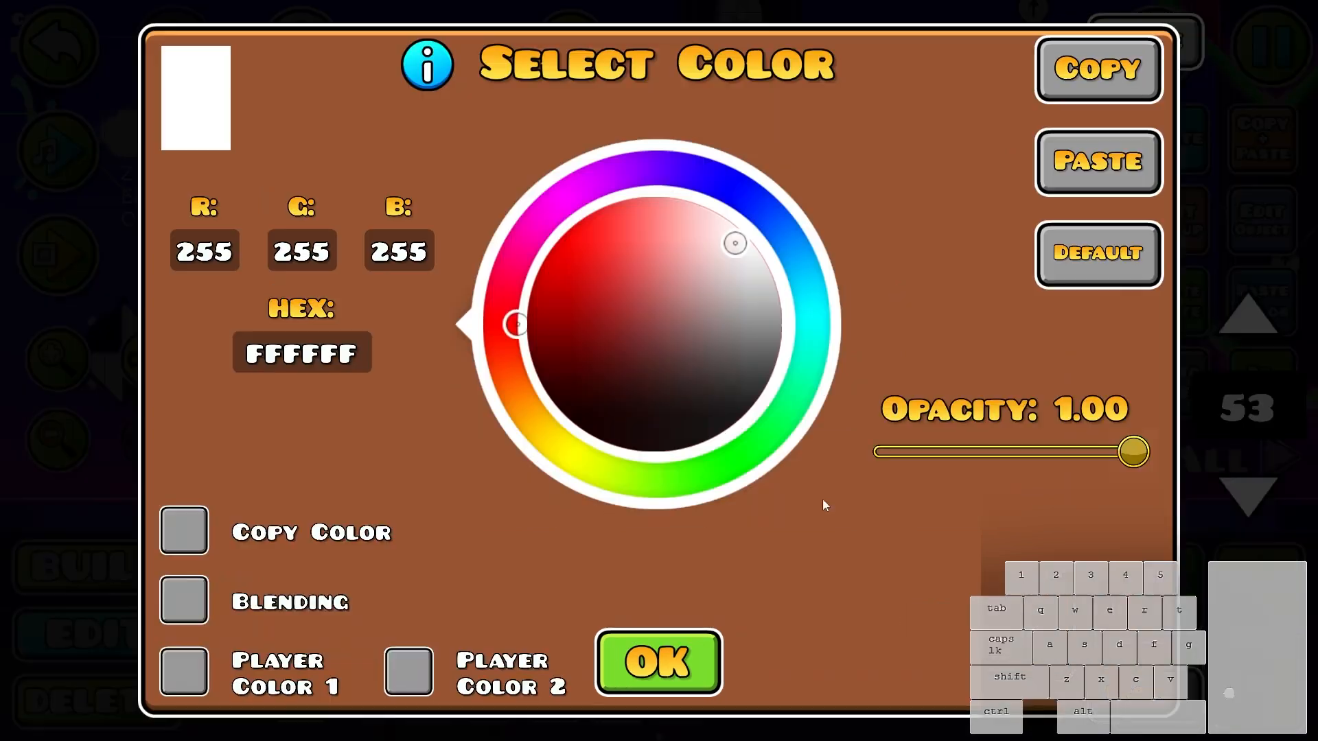
pyautogui.moveTo(610, 302); pyautogui.dragTo(516, 221)
pyautogui.click(795, 320)
pyautogui.press('Escape')
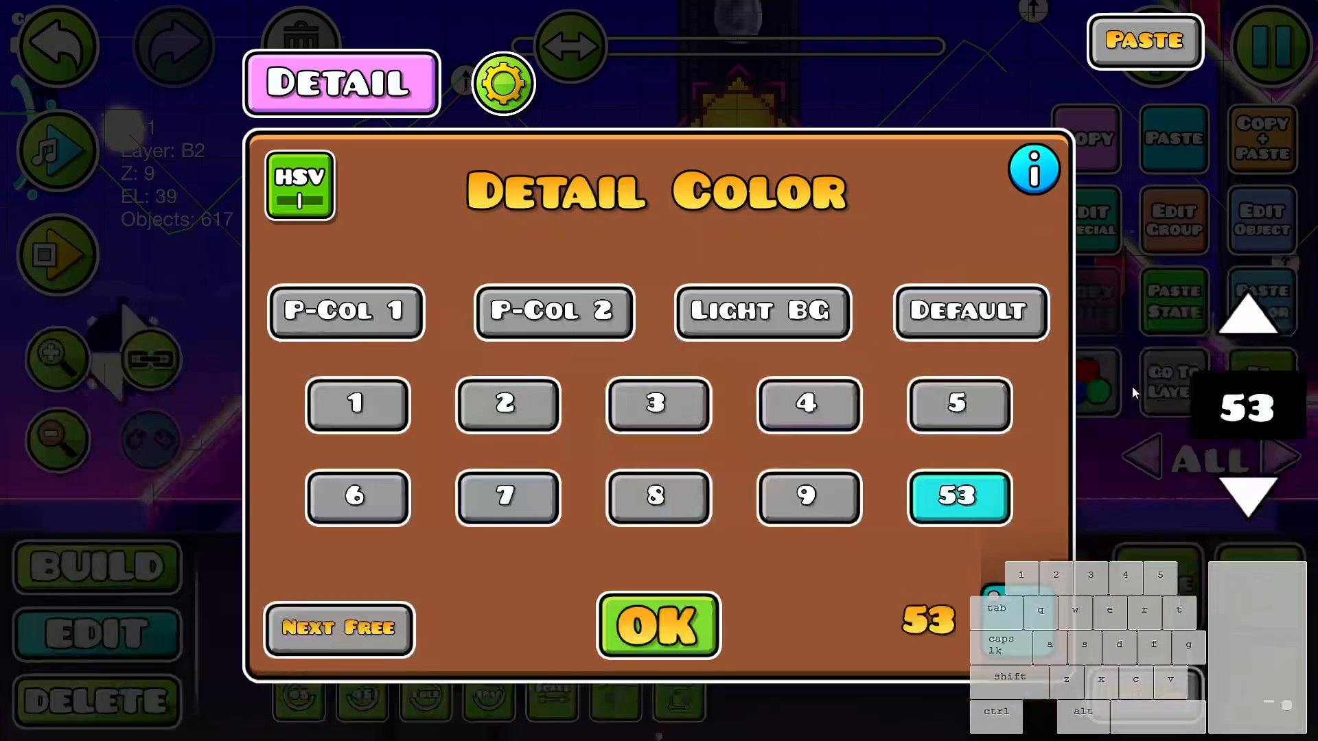
pyautogui.press('Escape')
pyautogui.click(1260, 383)
pyautogui.moveTo(792, 338); pyautogui.dragTo(613, 446)
pyautogui.scroll(1, 717, 343)
pyautogui.hotkey('ctrl', 'z')
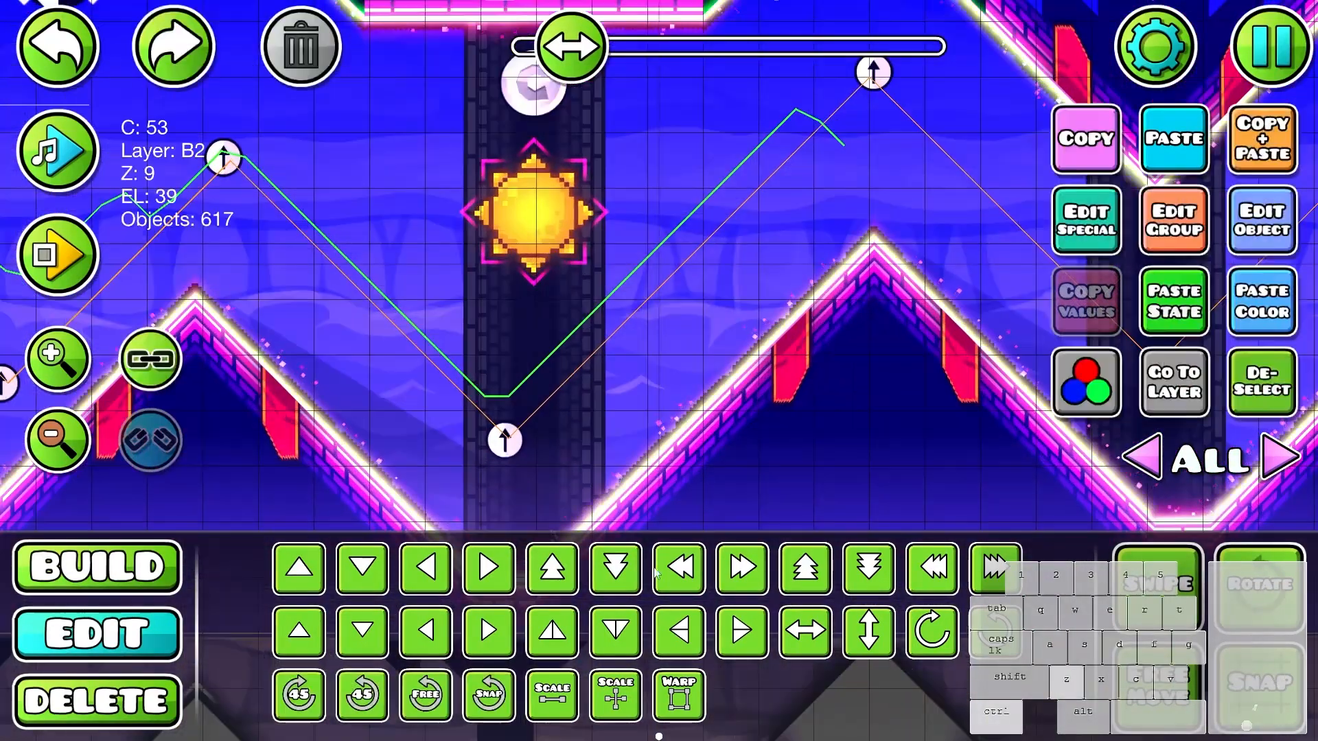
pyautogui.click(552, 707)
pyautogui.scroll(-4, 550, 713)
pyautogui.click(550, 714)
pyautogui.click(552, 717)
pyautogui.scroll(-6, 473, 428)
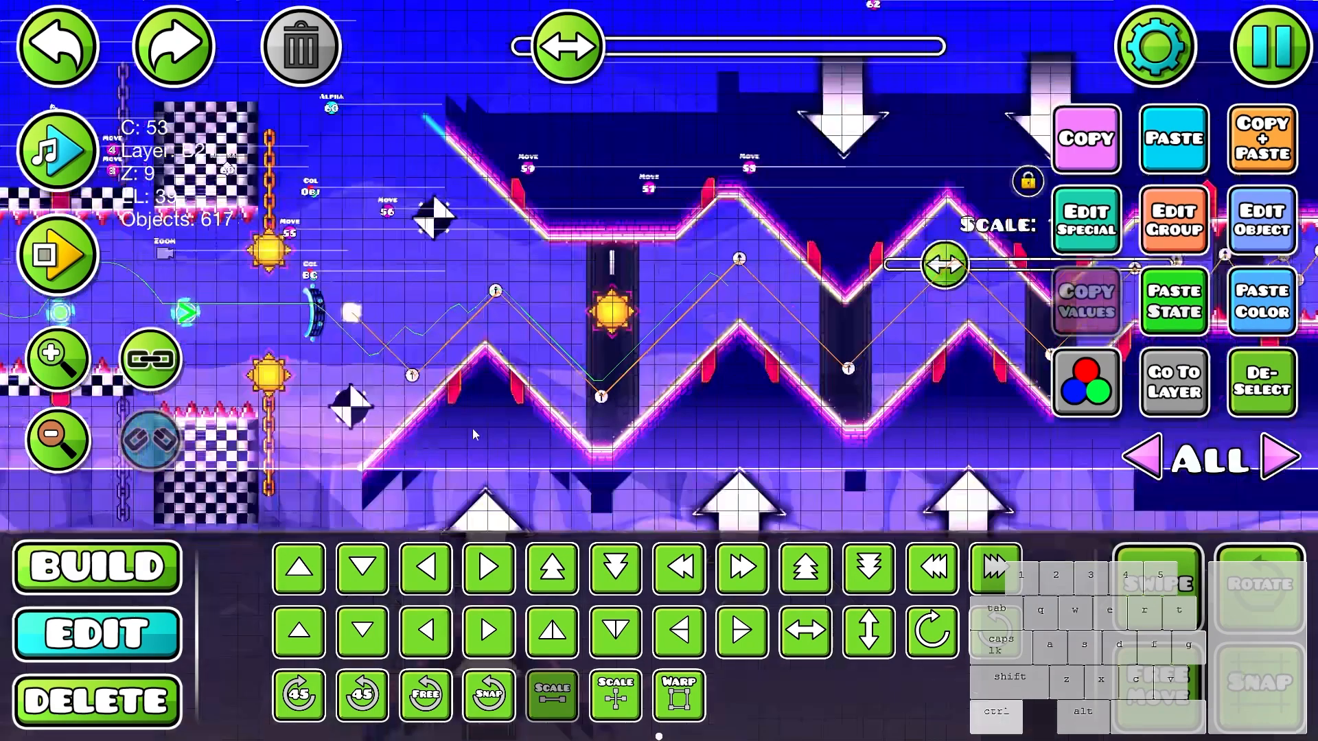
pyautogui.scroll(6, 816, 331)
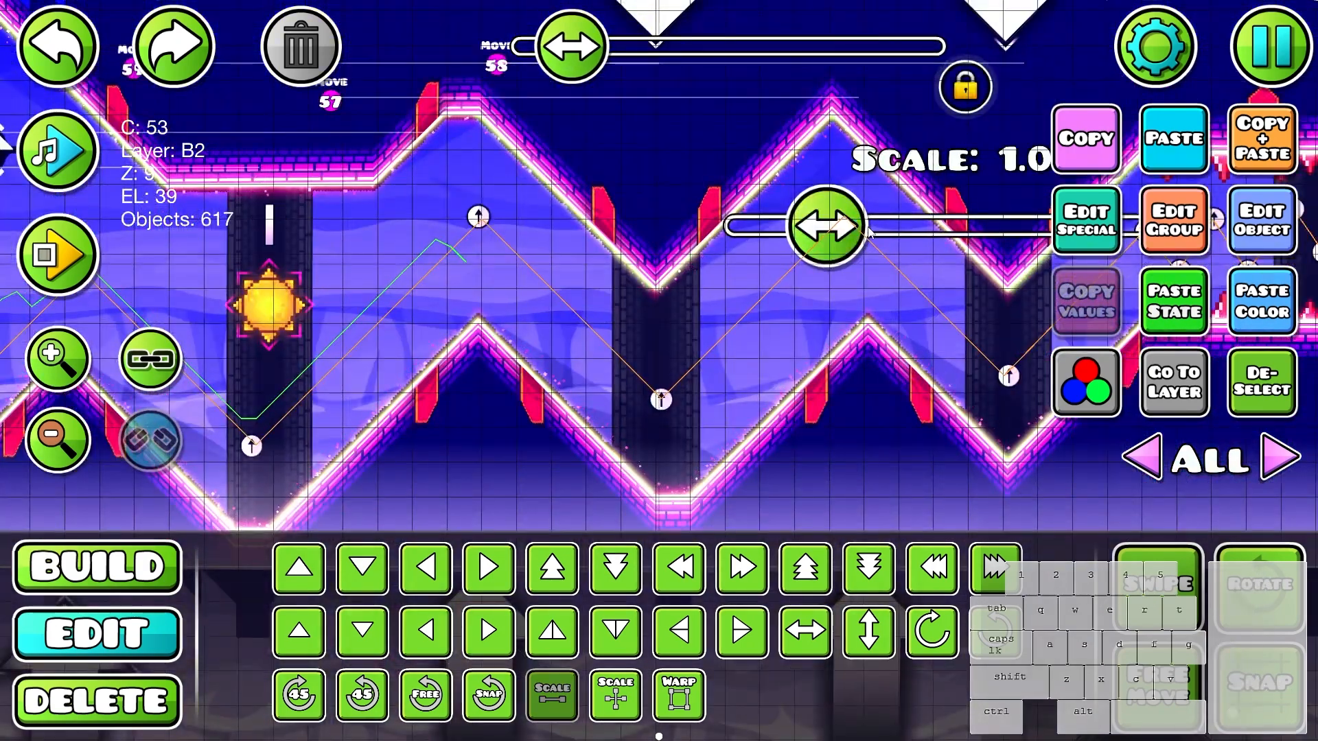
pyautogui.click(1257, 393)
# - Reselect the glows and change the hue of color channel 53 to orange
pyautogui.moveTo(708, 362); pyautogui.dragTo(834, 357)
pyautogui.scroll(-2, 530, 426)
pyautogui.scroll(2, 530, 426)
pyautogui.hotkey('ctrl', 'z')
pyautogui.click(1086, 382)
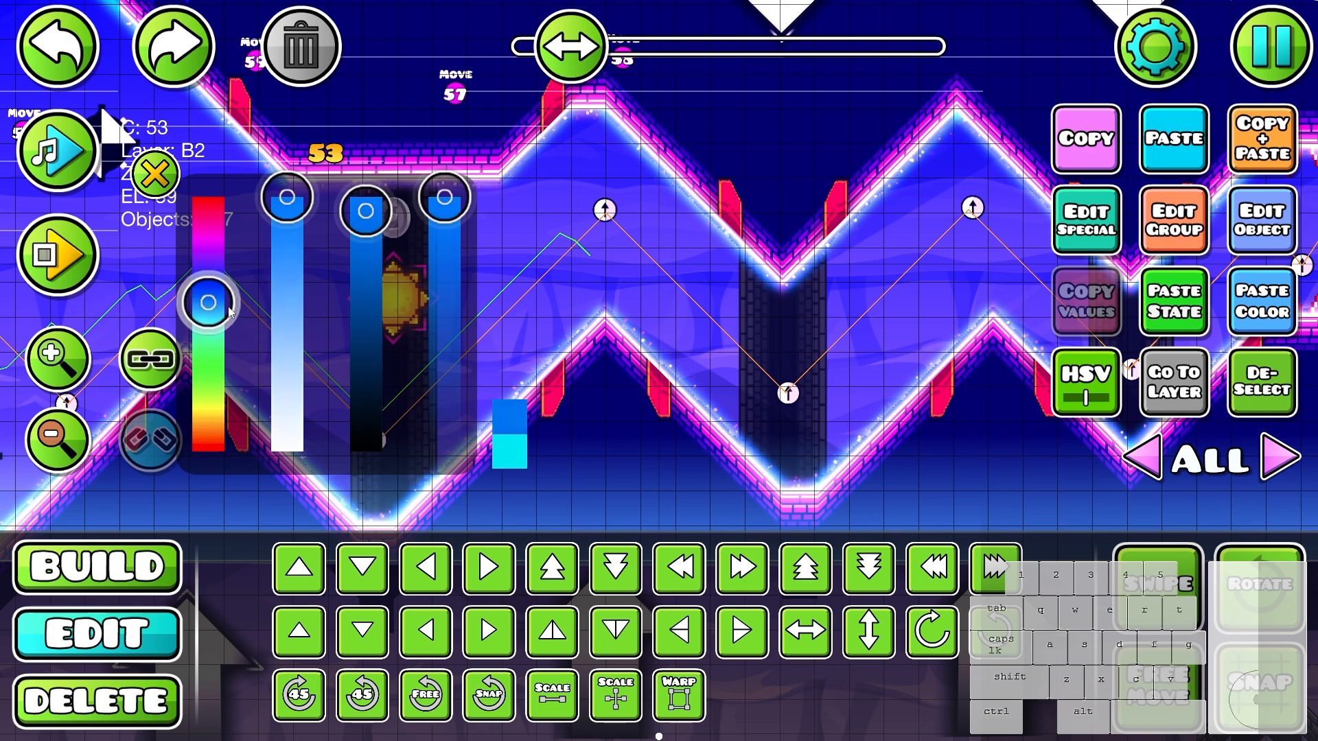
pyautogui.moveTo(229, 310); pyautogui.dragTo(226, 328)
pyautogui.moveTo(215, 443); pyautogui.dragTo(212, 432)
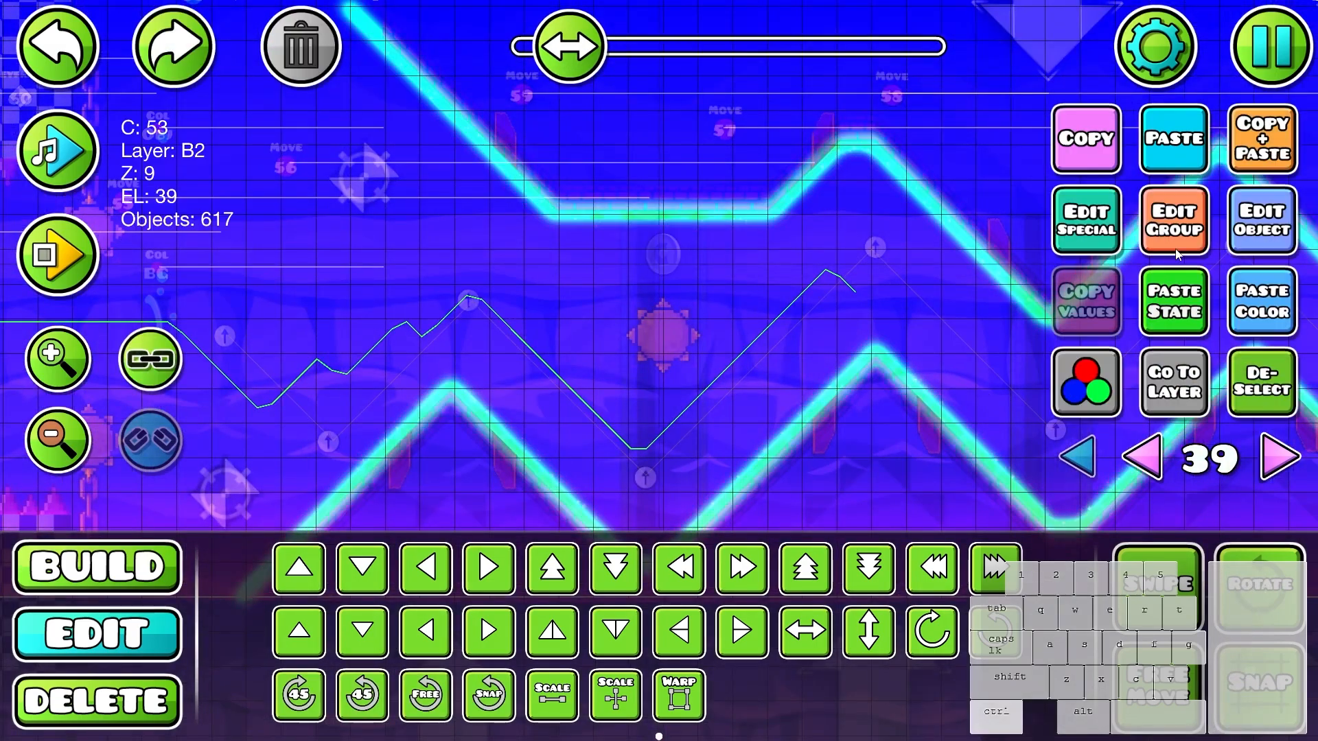
# - Add group ID 166 to all the glows on editor layer 39
pyautogui.click(1173, 220)
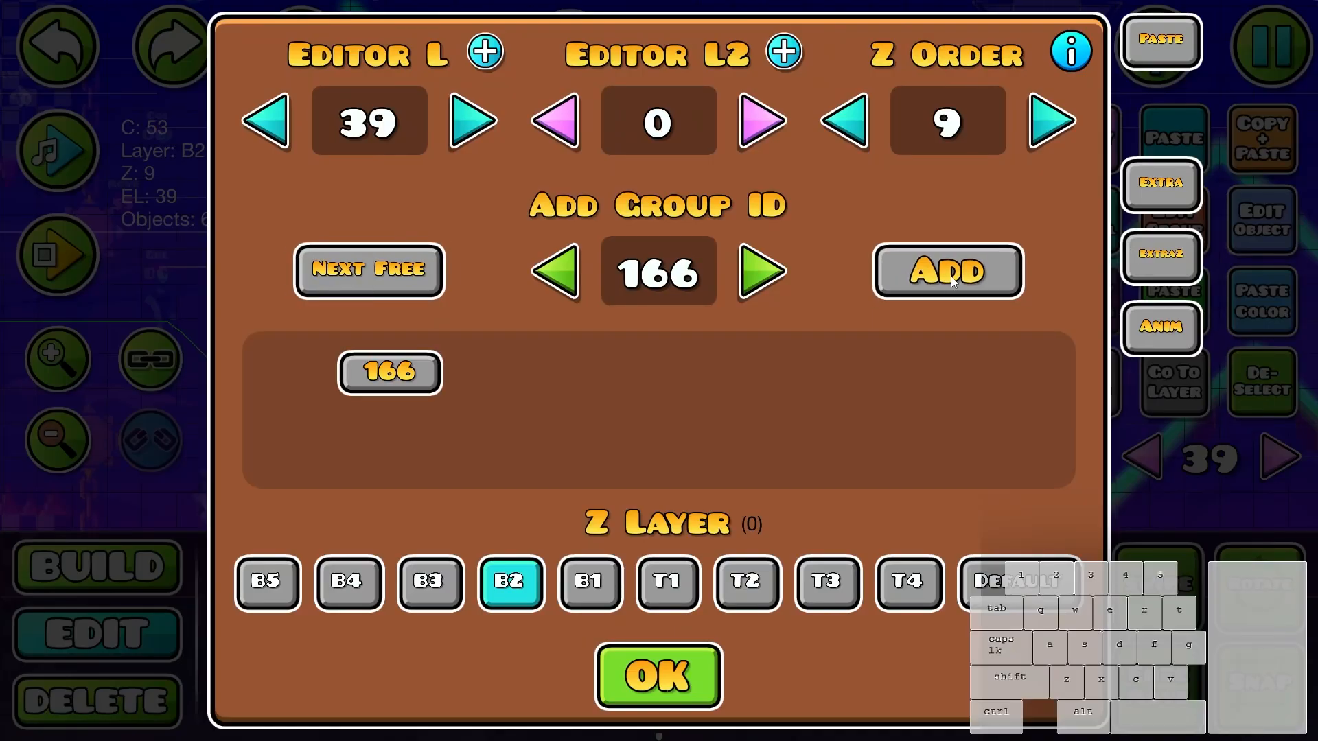
pyautogui.click(657, 676)
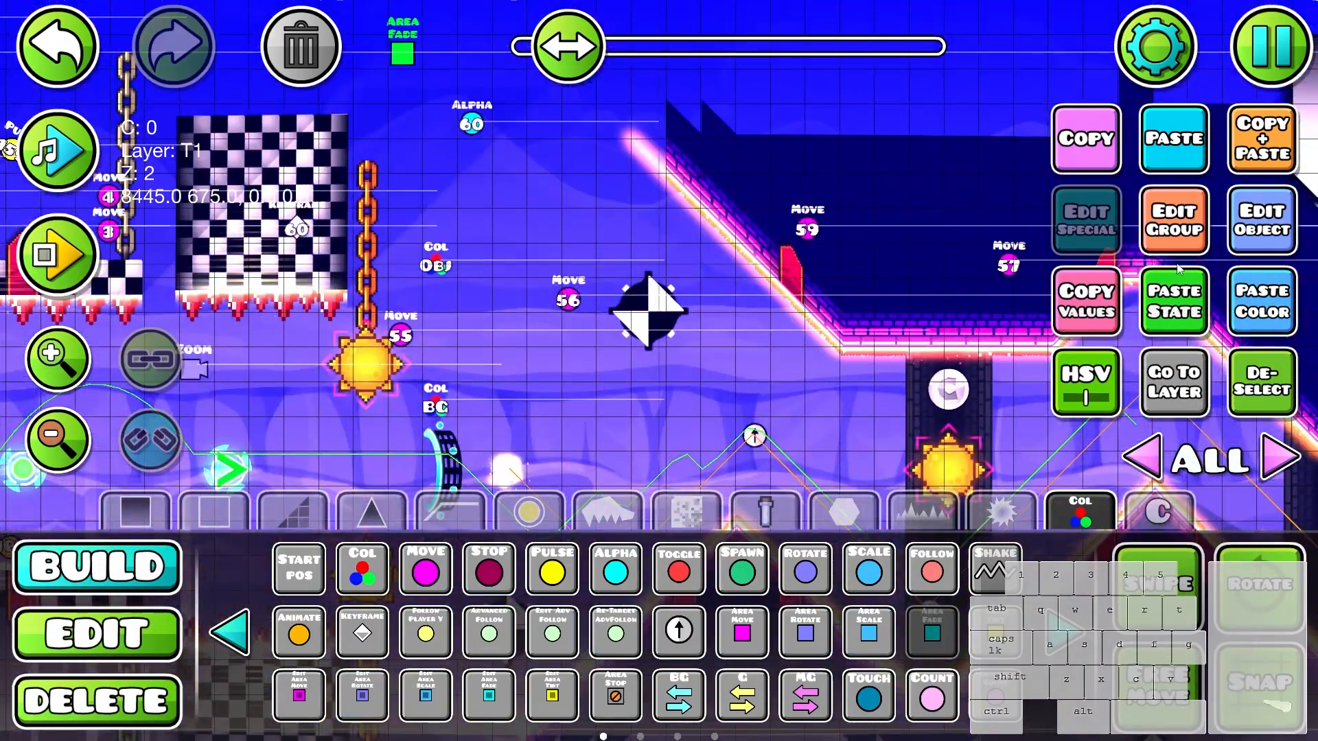
# - Set up an Area Fade trigger before the slopes with target group 166, center P1 and the horizontal outward direction
pyautogui.click(1260, 222)
pyautogui.click(1178, 371)
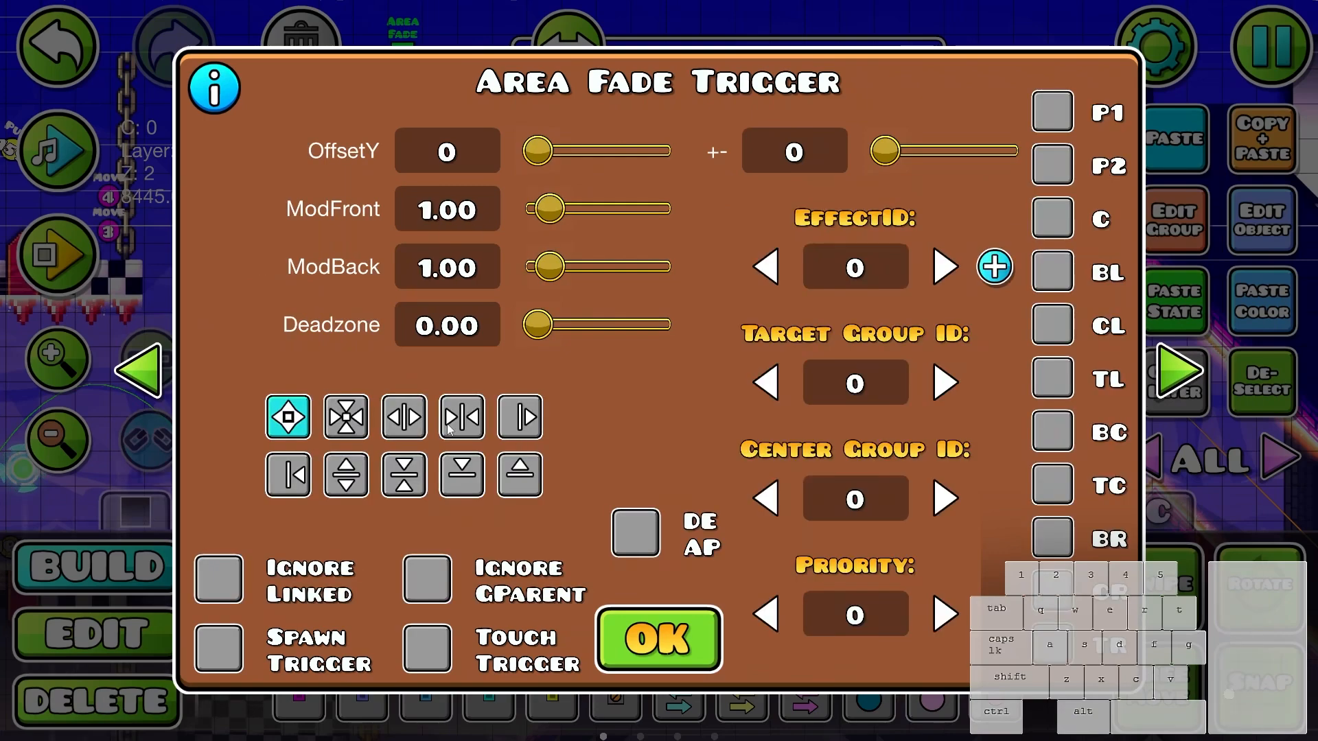
pyautogui.write('166')
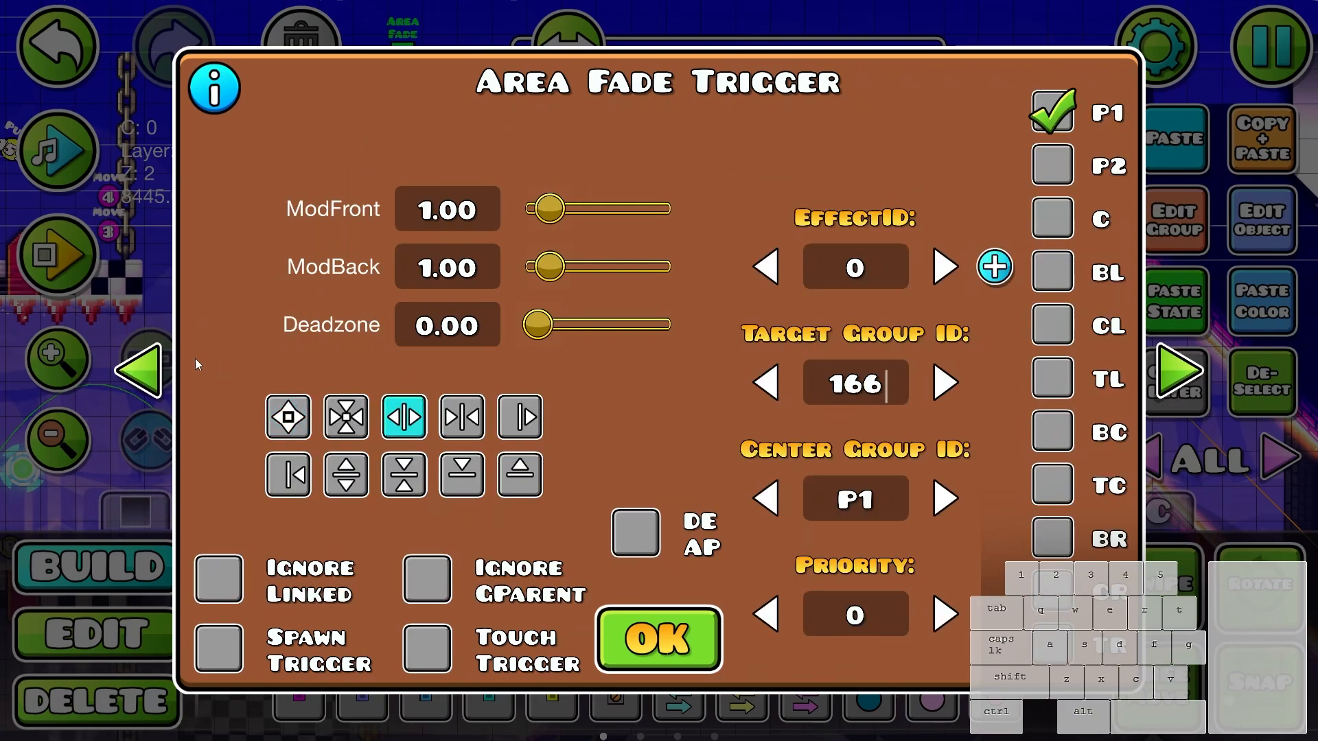
pyautogui.click(144, 370)
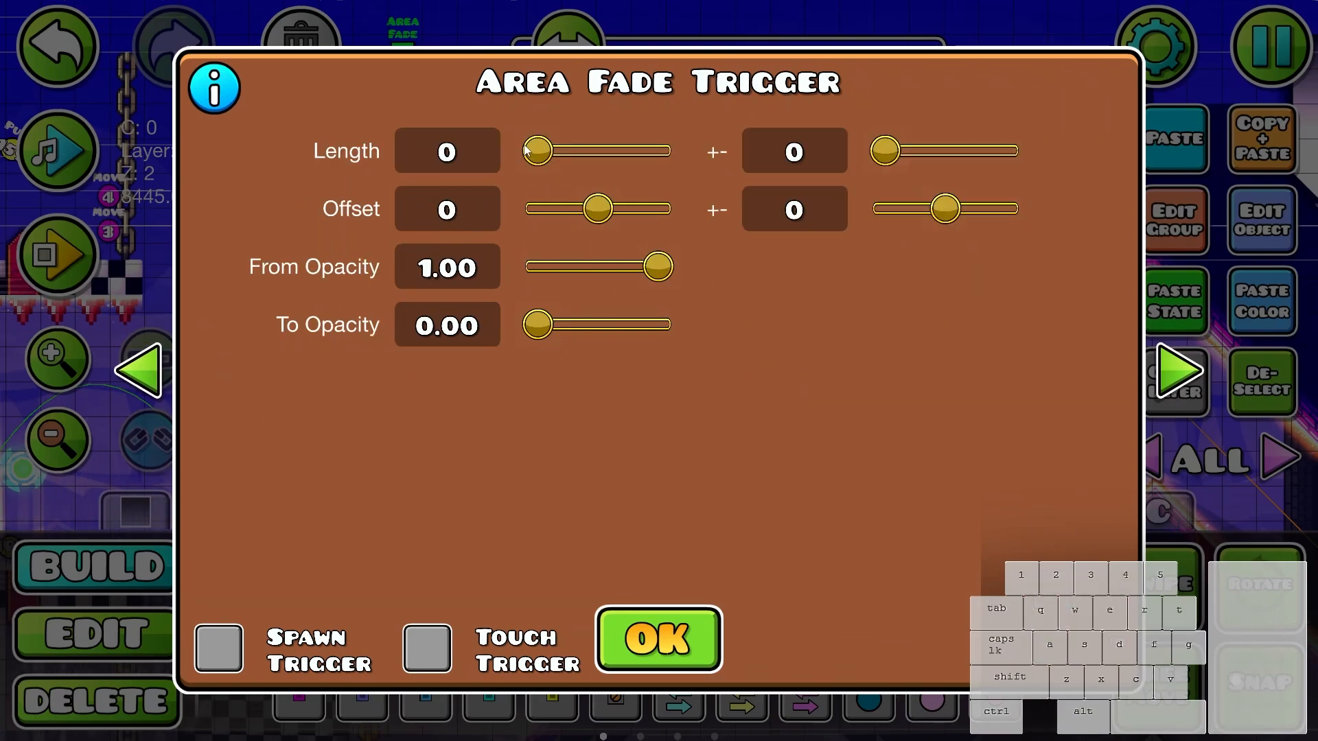
pyautogui.click(676, 635)
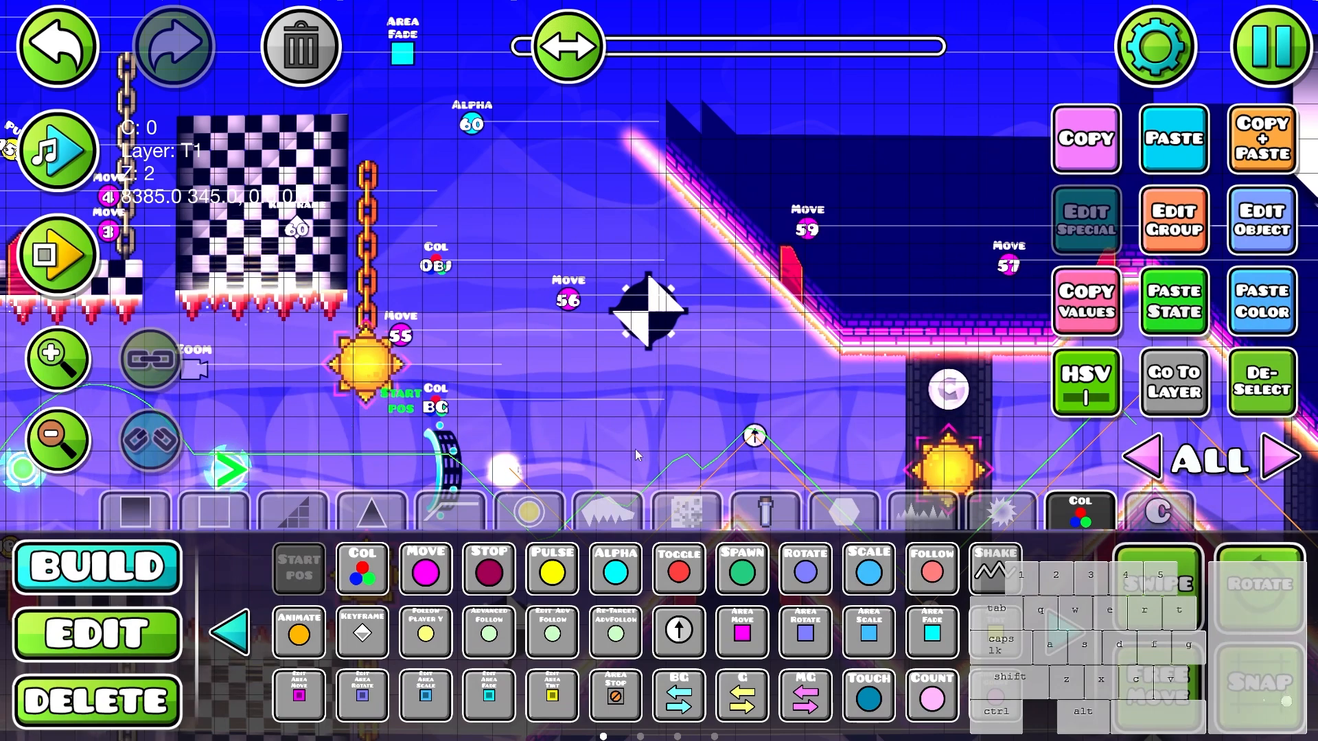
# - Configure the game mode and speed of the start position placed ahead of the portal
pyautogui.click(1290, 240)
pyautogui.click(234, 313)
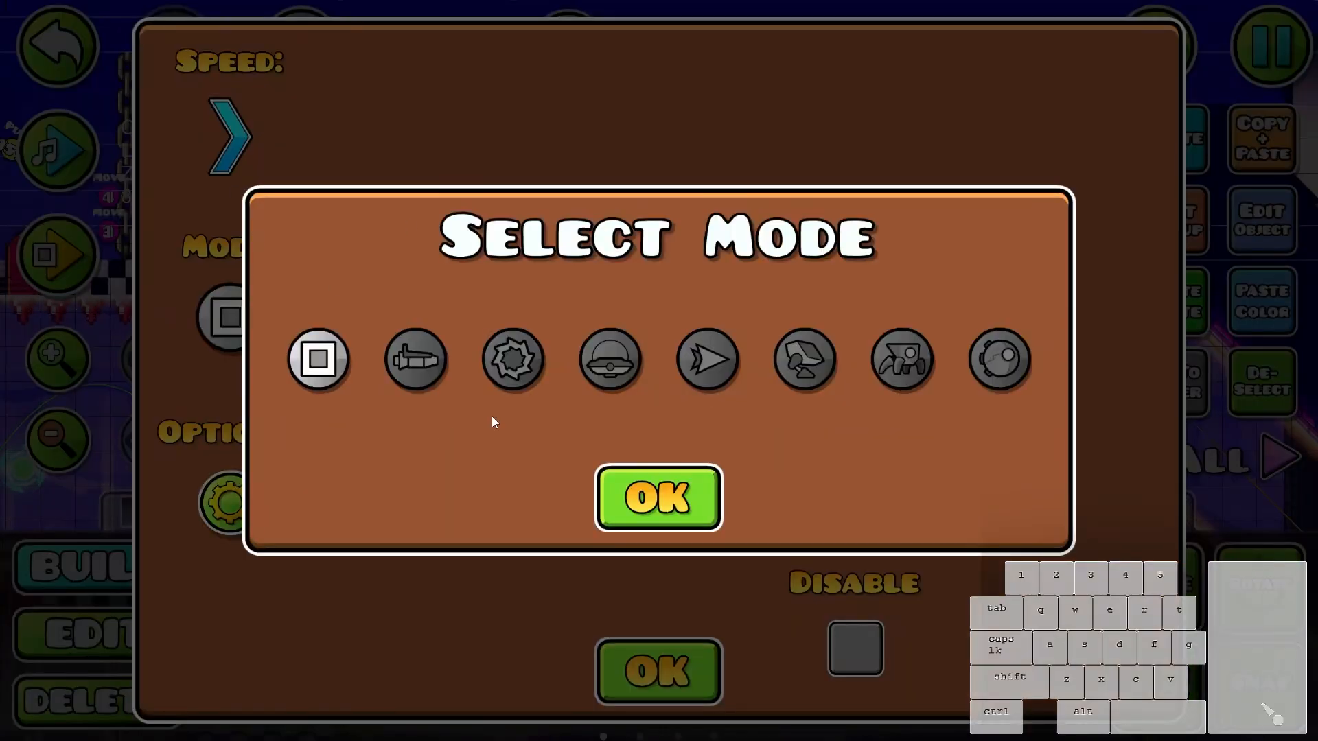
pyautogui.click(644, 493)
pyautogui.click(211, 110)
pyautogui.click(624, 373)
pyautogui.click(652, 496)
pyautogui.click(662, 662)
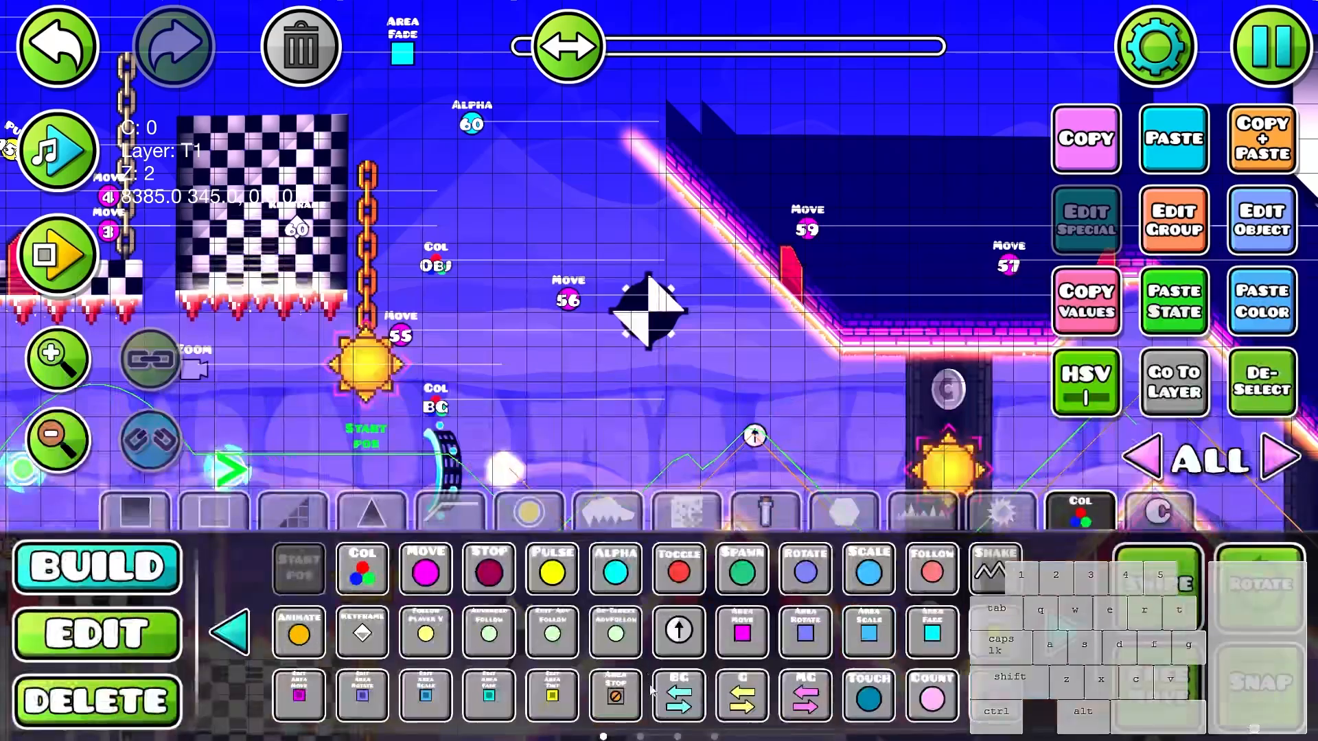
# - Playtest the wave slopes from the start position to check how the area fade affects the glow lines
pyautogui.press('Return')
pyautogui.click(896, 443)
pyautogui.click(894, 446)
pyautogui.click(893, 449)
pyautogui.click(893, 446)
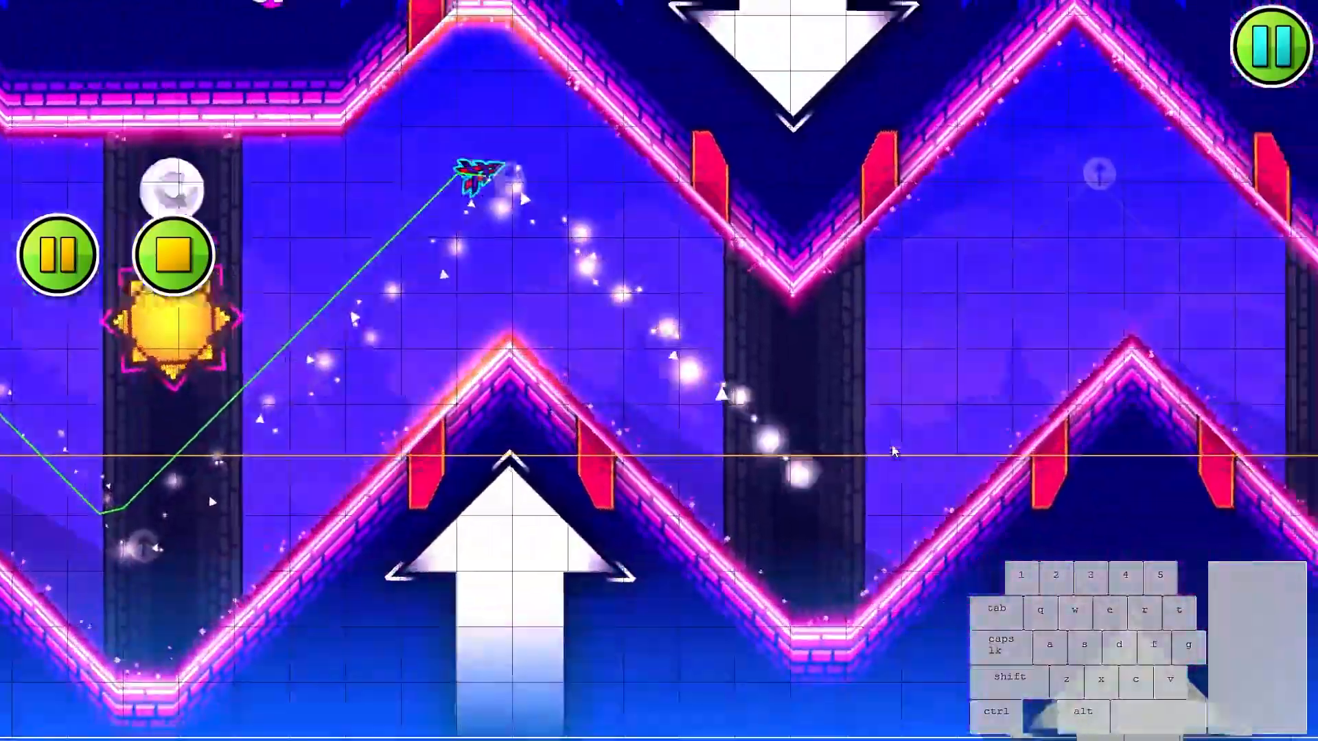
pyautogui.click(888, 450)
pyautogui.click(883, 451)
pyautogui.click(883, 451)
pyautogui.click(881, 450)
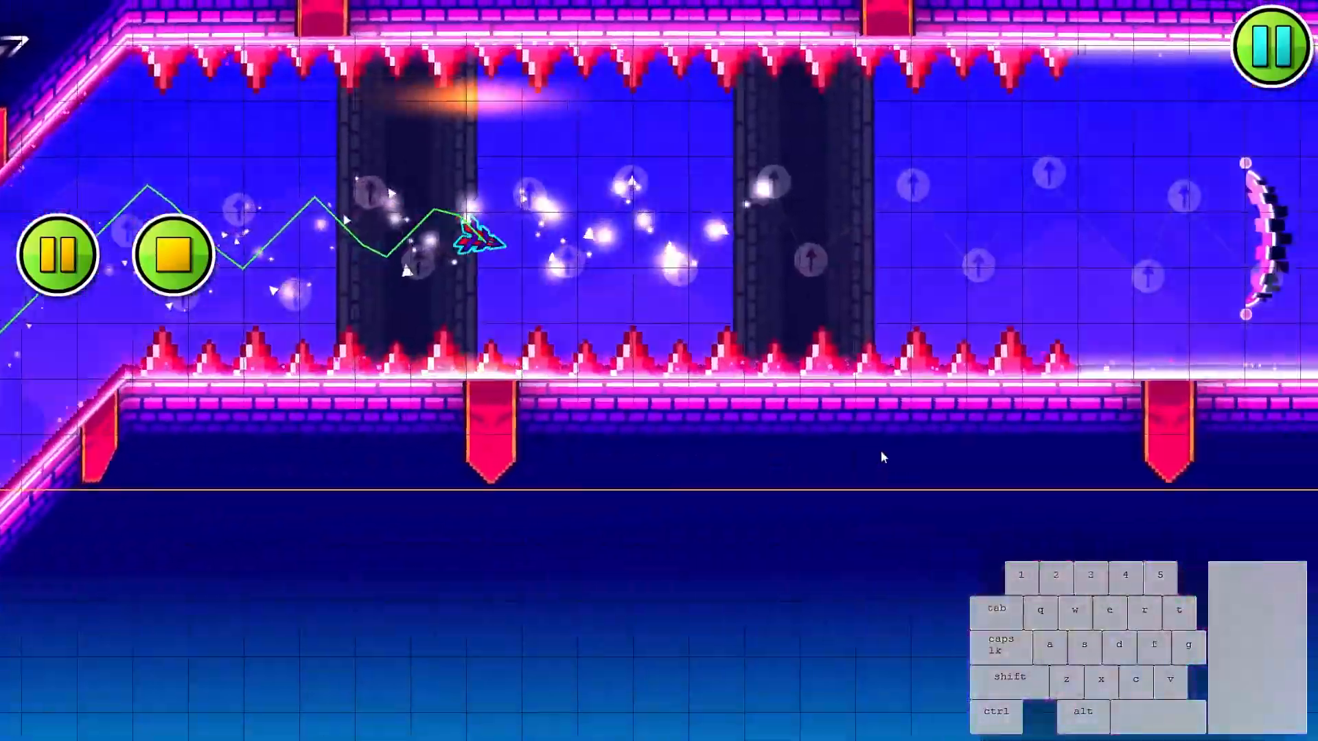
pyautogui.click(879, 450)
pyautogui.click(876, 451)
pyautogui.click(872, 452)
pyautogui.click(868, 452)
pyautogui.click(861, 455)
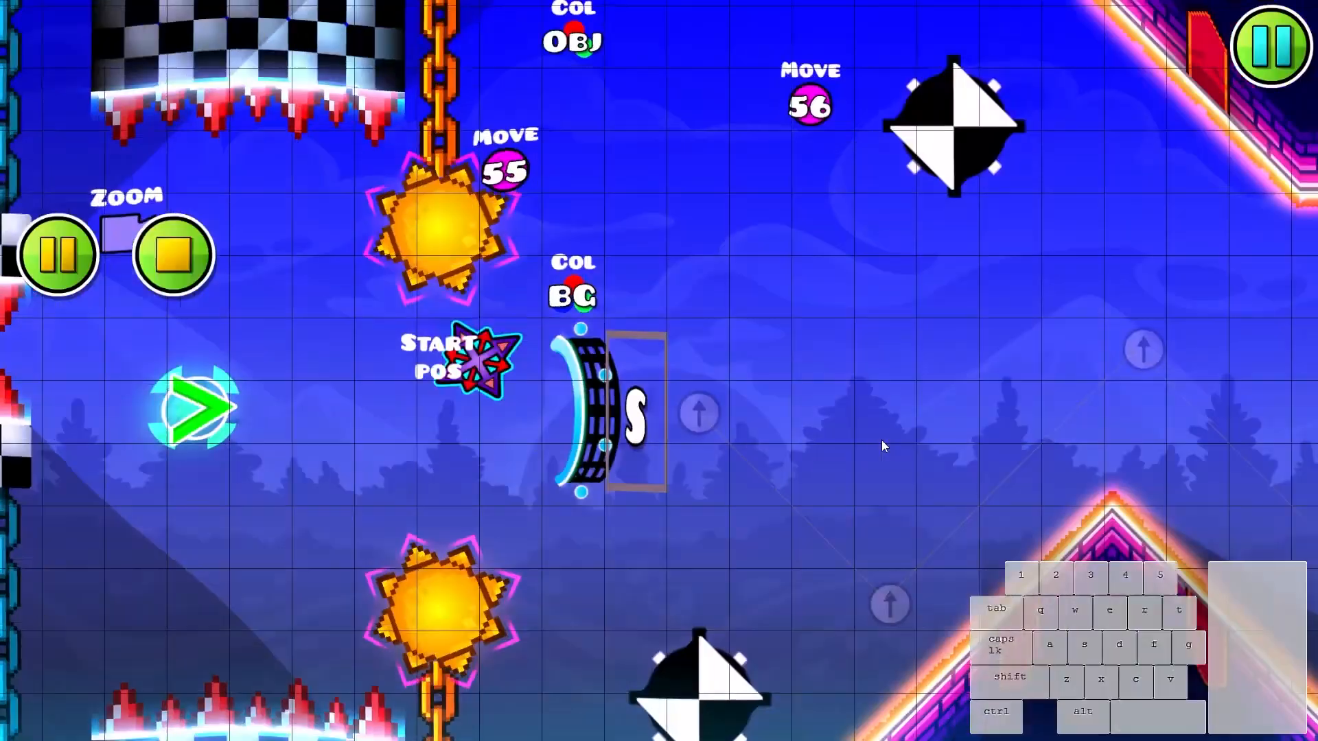
pyautogui.click(881, 439)
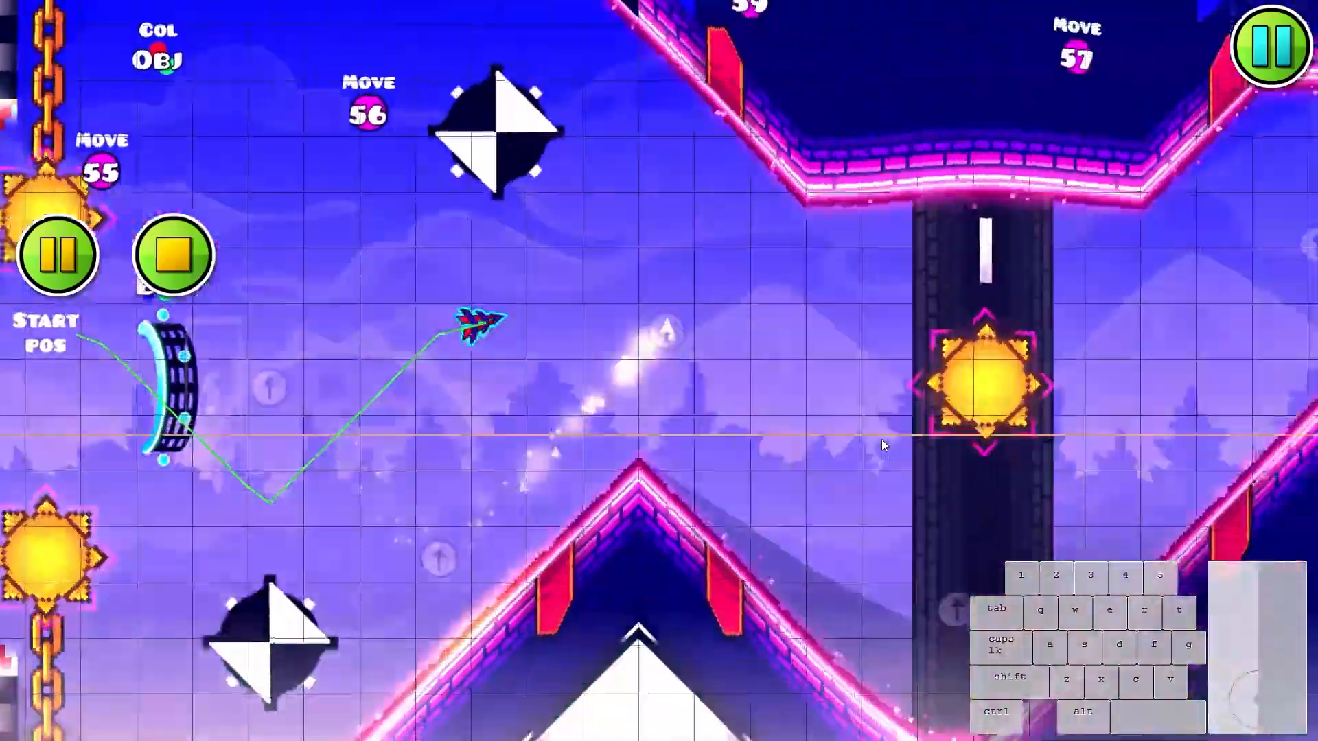
pyautogui.click(881, 440)
pyautogui.click(882, 439)
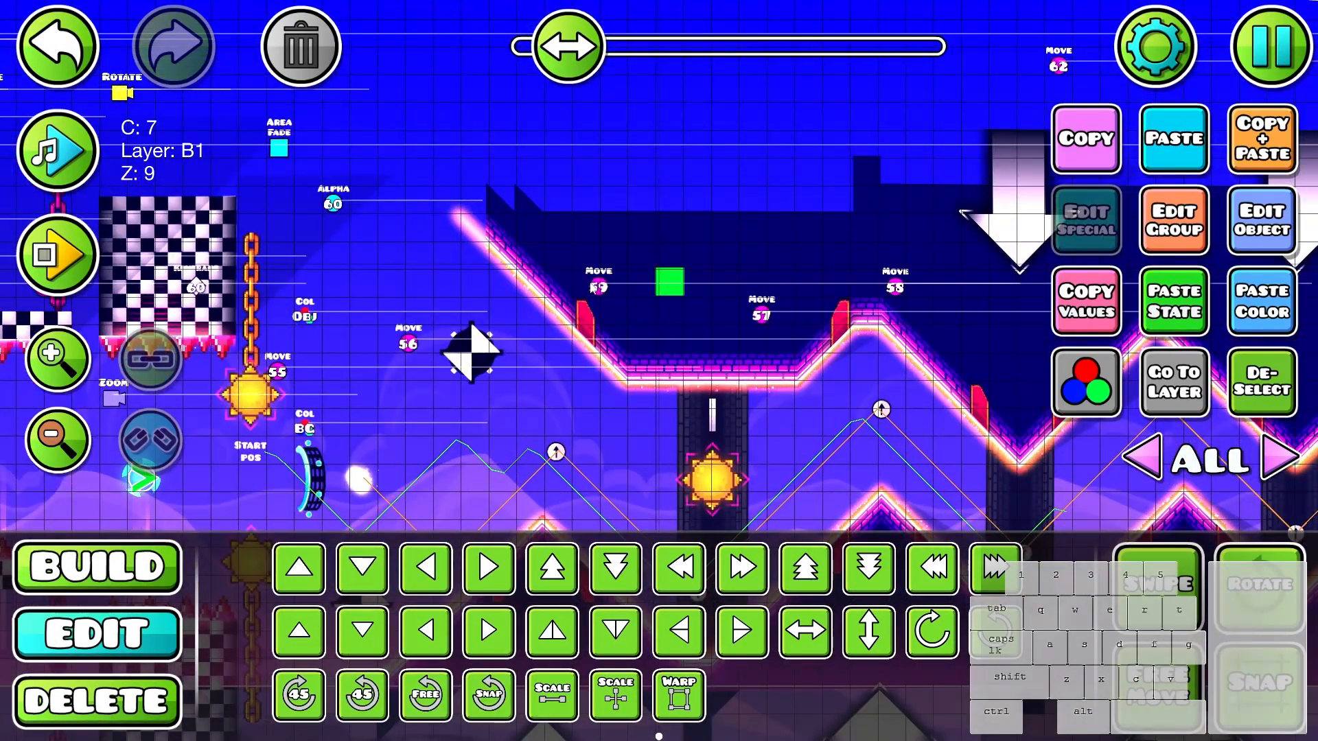
# - Inspect the ceiling blocks and slopes beside the down arrows for their group ID, clearing the selection when done
pyautogui.click(662, 314)
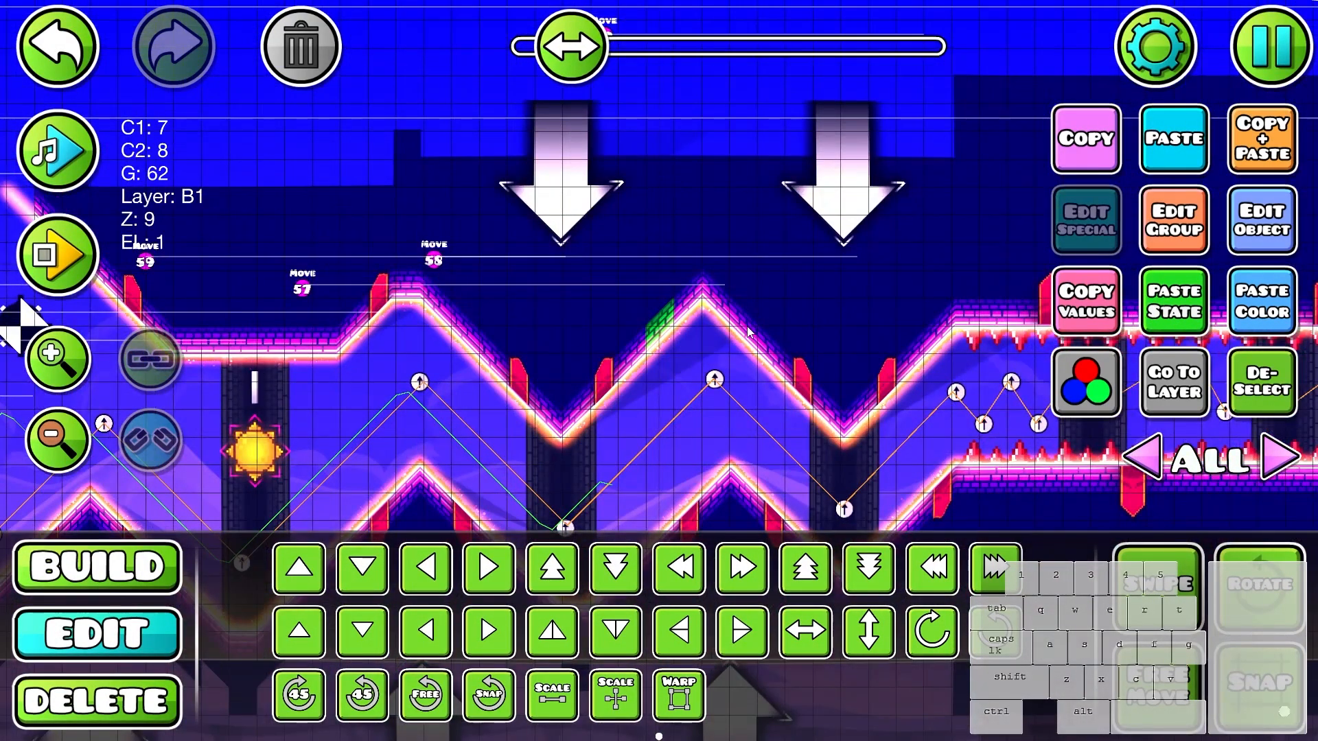
pyautogui.click(804, 422)
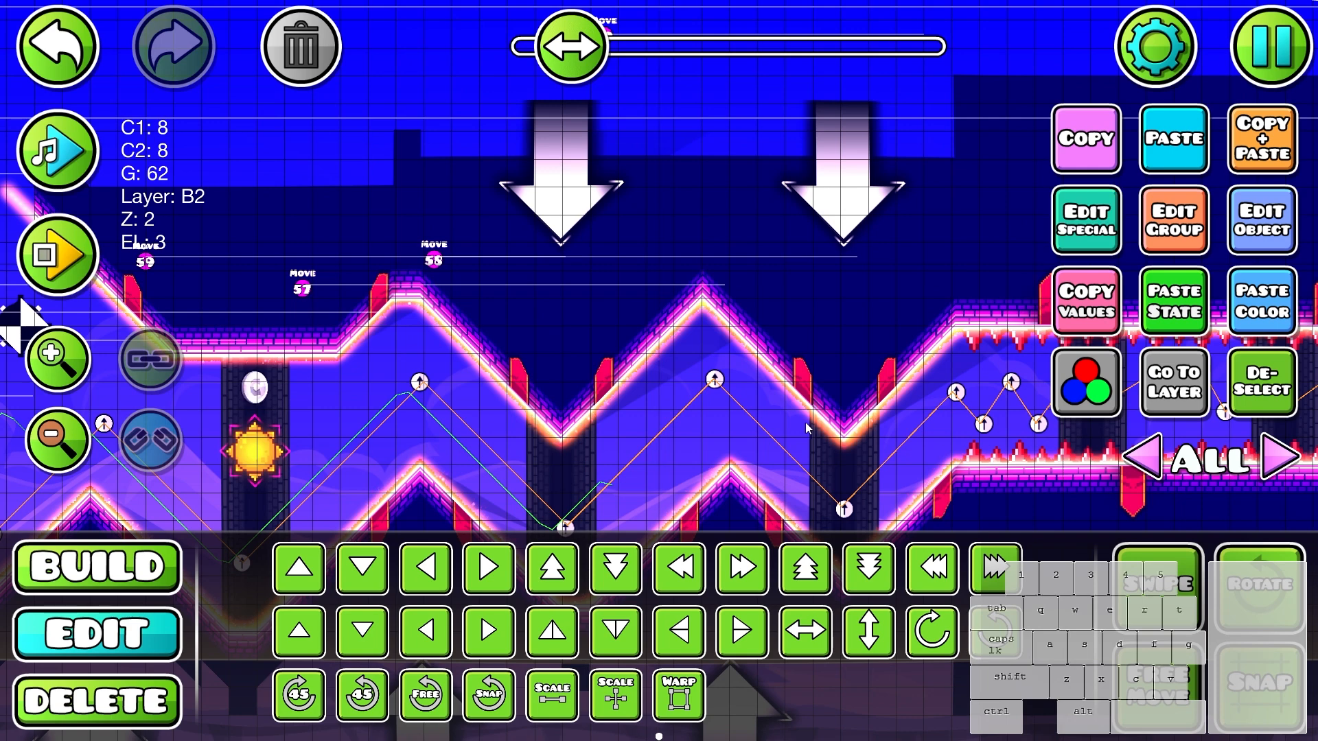
pyautogui.press('j')
# - Select the ceiling glows on editor layer 39 from the slopes below the down arrows to the end of the flat stretch
pyautogui.click(1075, 461)
pyautogui.click(1250, 410)
pyautogui.click(1274, 460)
pyautogui.click(1274, 460)
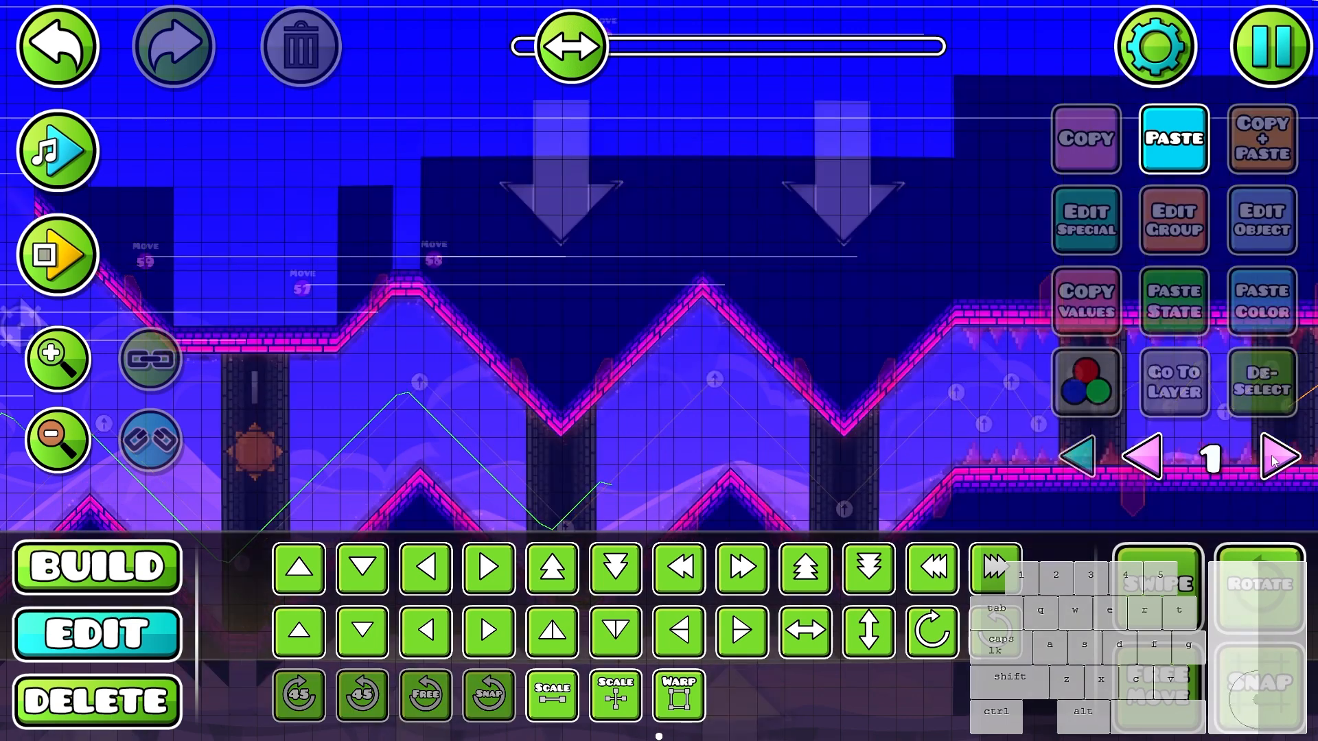
pyautogui.click(1274, 460)
pyautogui.click(1273, 460)
pyautogui.click(1273, 461)
pyautogui.click(1274, 461)
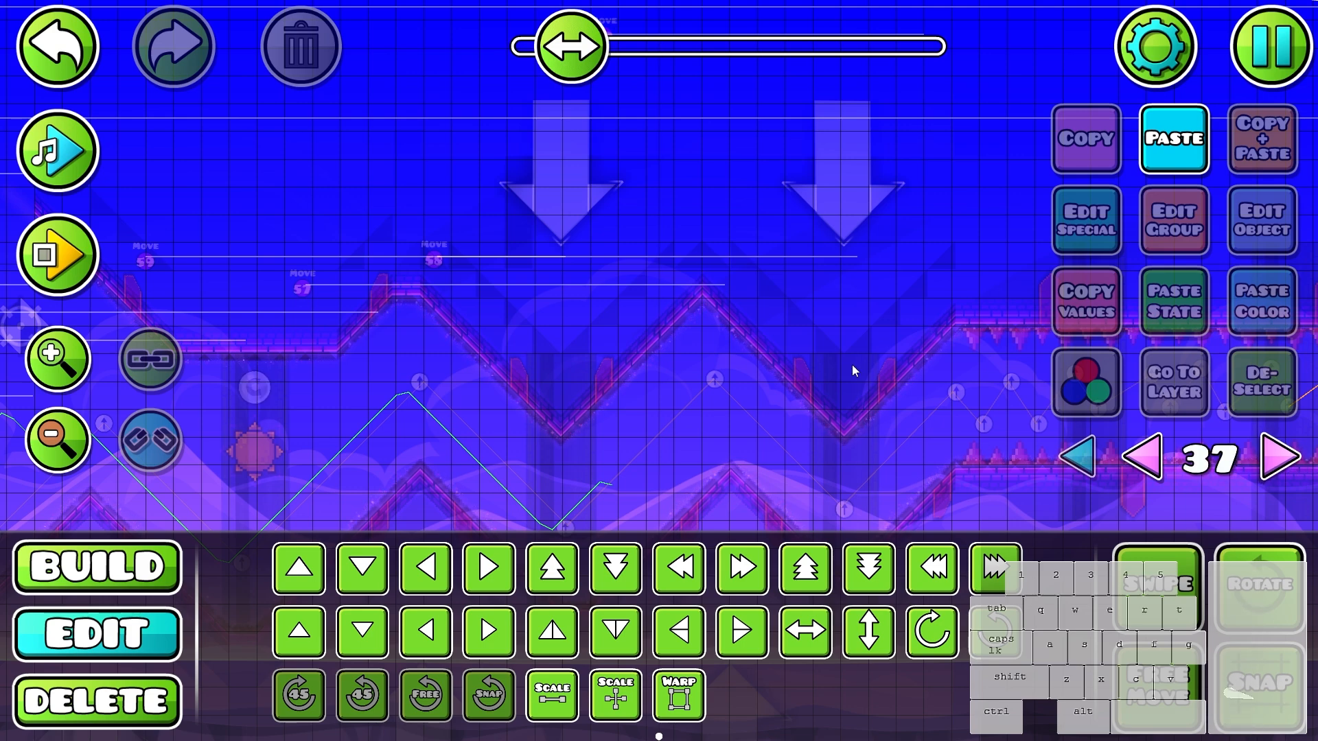
pyautogui.moveTo(852, 370); pyautogui.dragTo(484, 302)
pyautogui.press('Right')
pyautogui.press('Right')
pyautogui.press('Right')
pyautogui.press('Left')
pyautogui.scroll(-2, 536, 247)
pyautogui.moveTo(537, 248); pyautogui.dragTo(1060, 337)
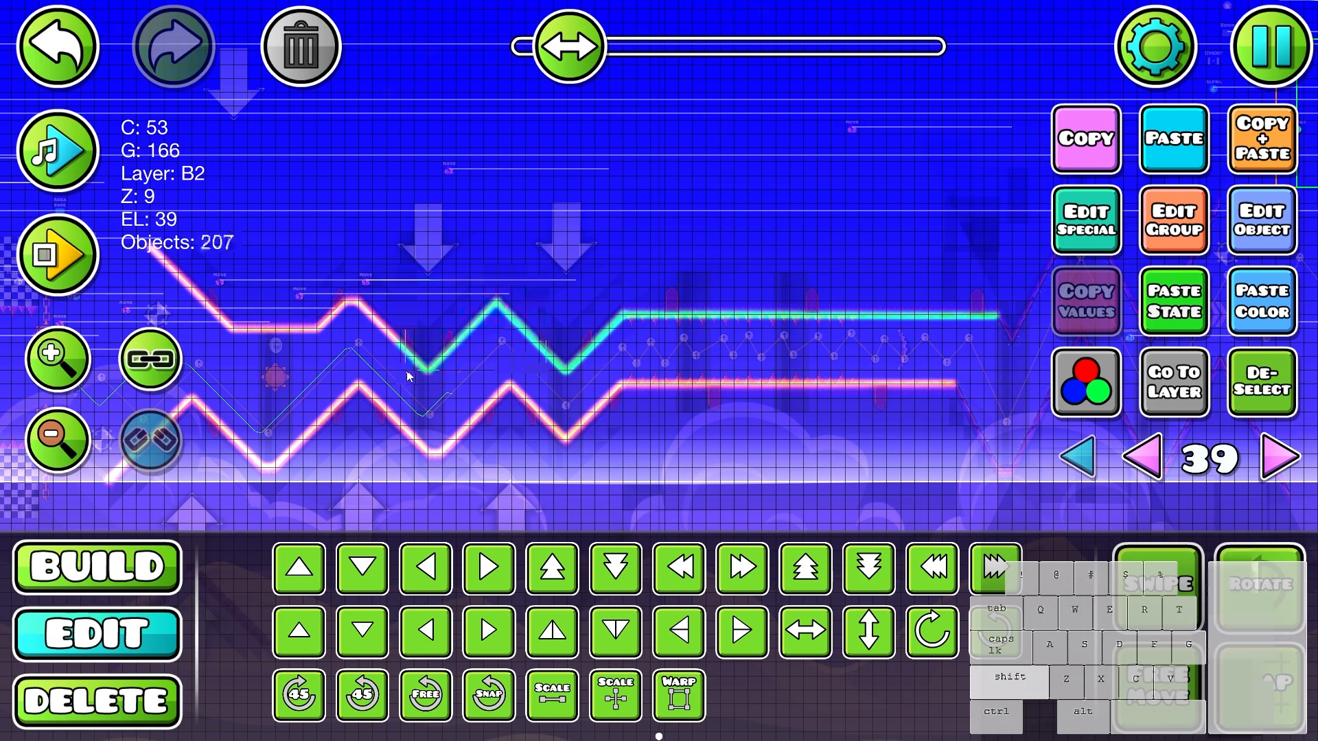
# - Return to all editor layers and add group ID 62 to the selected ceiling glows
pyautogui.scroll(2, 303, 334)
pyautogui.click(1080, 454)
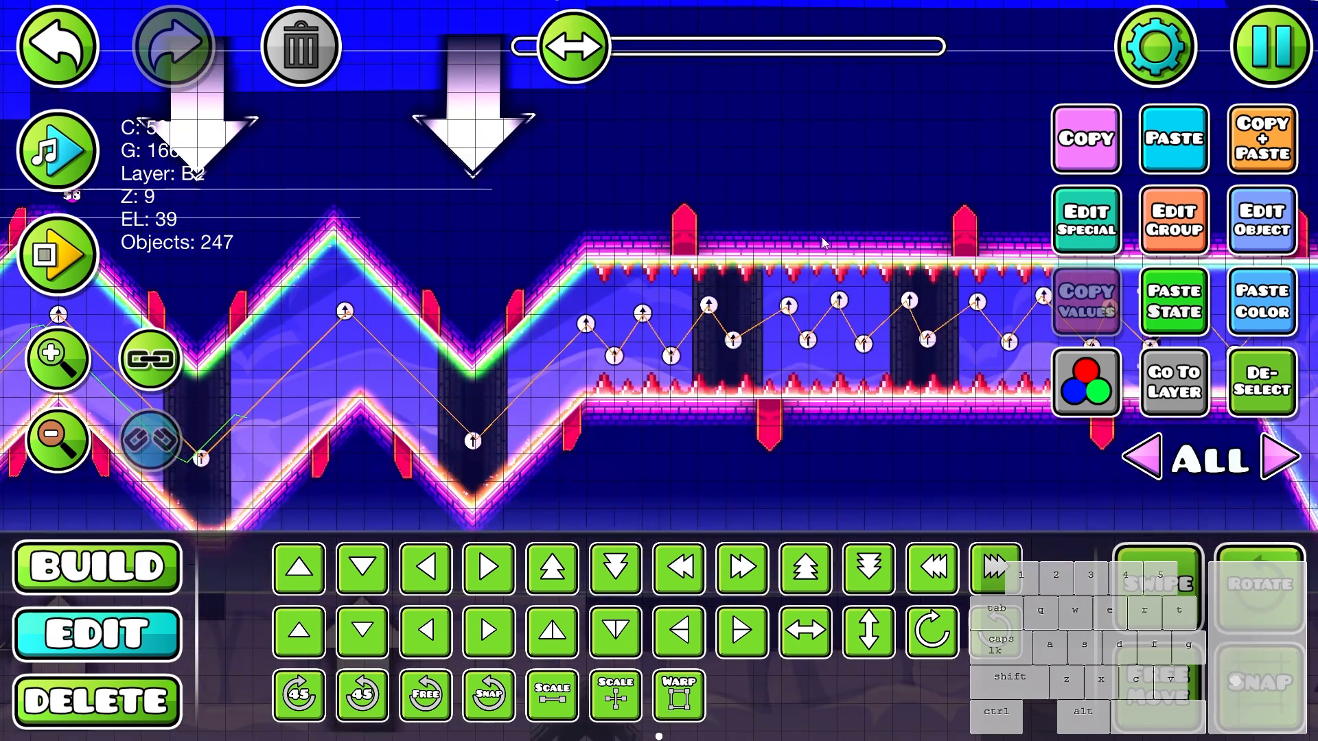
pyautogui.moveTo(826, 244); pyautogui.dragTo(908, 373)
pyautogui.click(1204, 209)
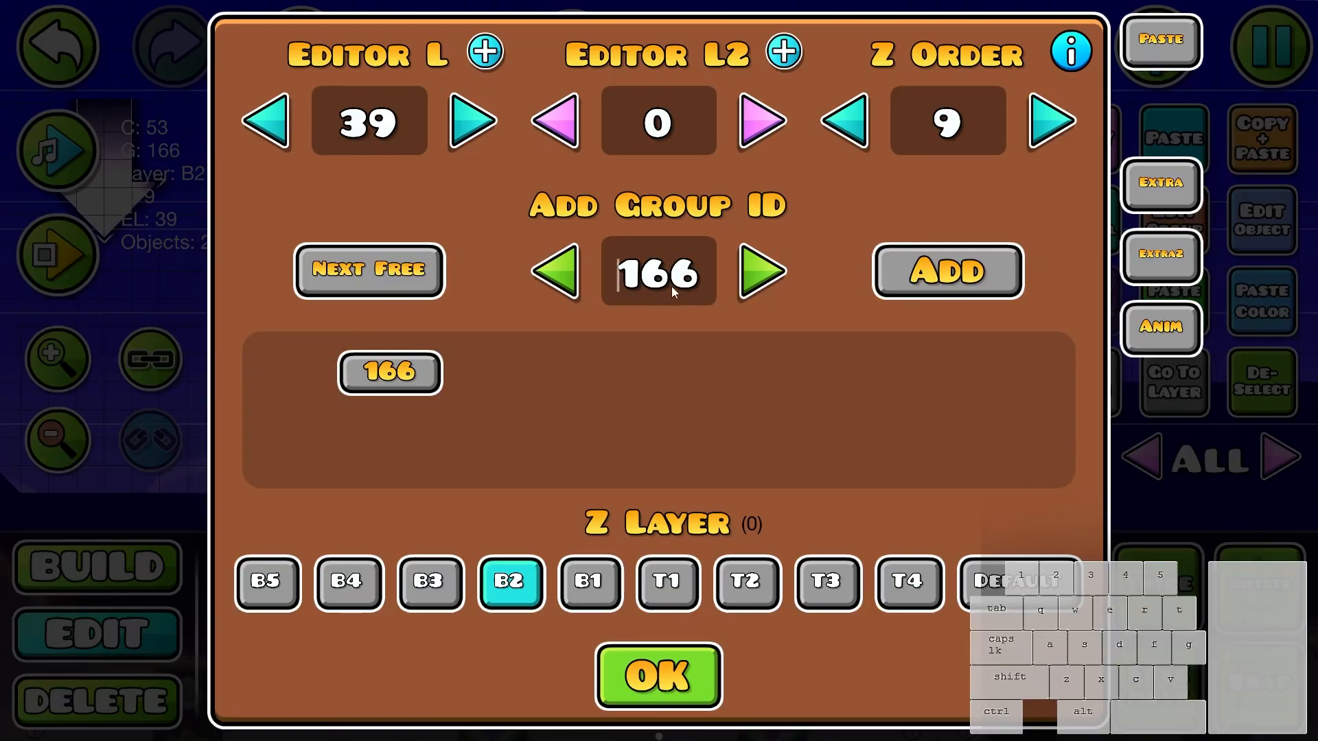
pyautogui.write('62')
pyautogui.click(918, 280)
pyautogui.click(660, 678)
# - Playtest the slope section again to check that the ceiling glows move together with the blocks
pyautogui.scroll(-3, 673, 307)
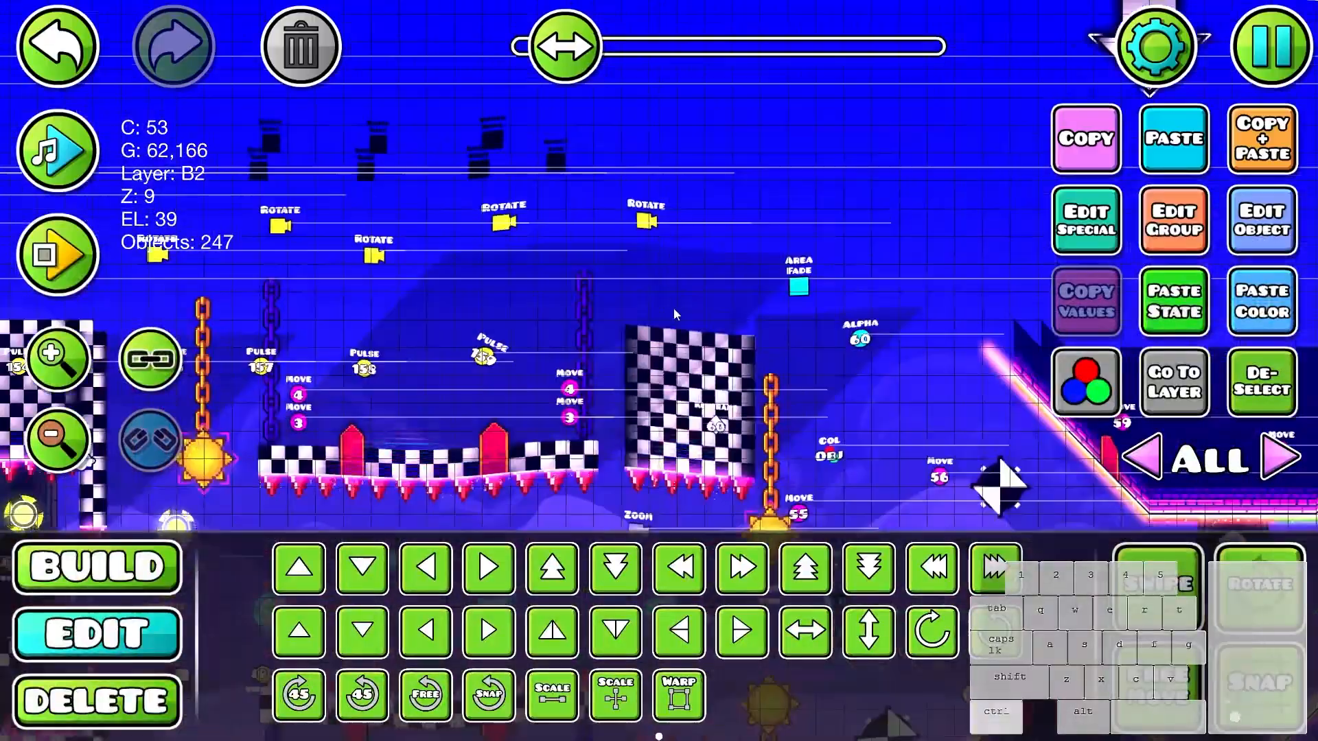
pyautogui.scroll(3, 861, 335)
pyautogui.press('Return')
pyautogui.click(857, 338)
pyautogui.click(857, 337)
pyautogui.click(854, 339)
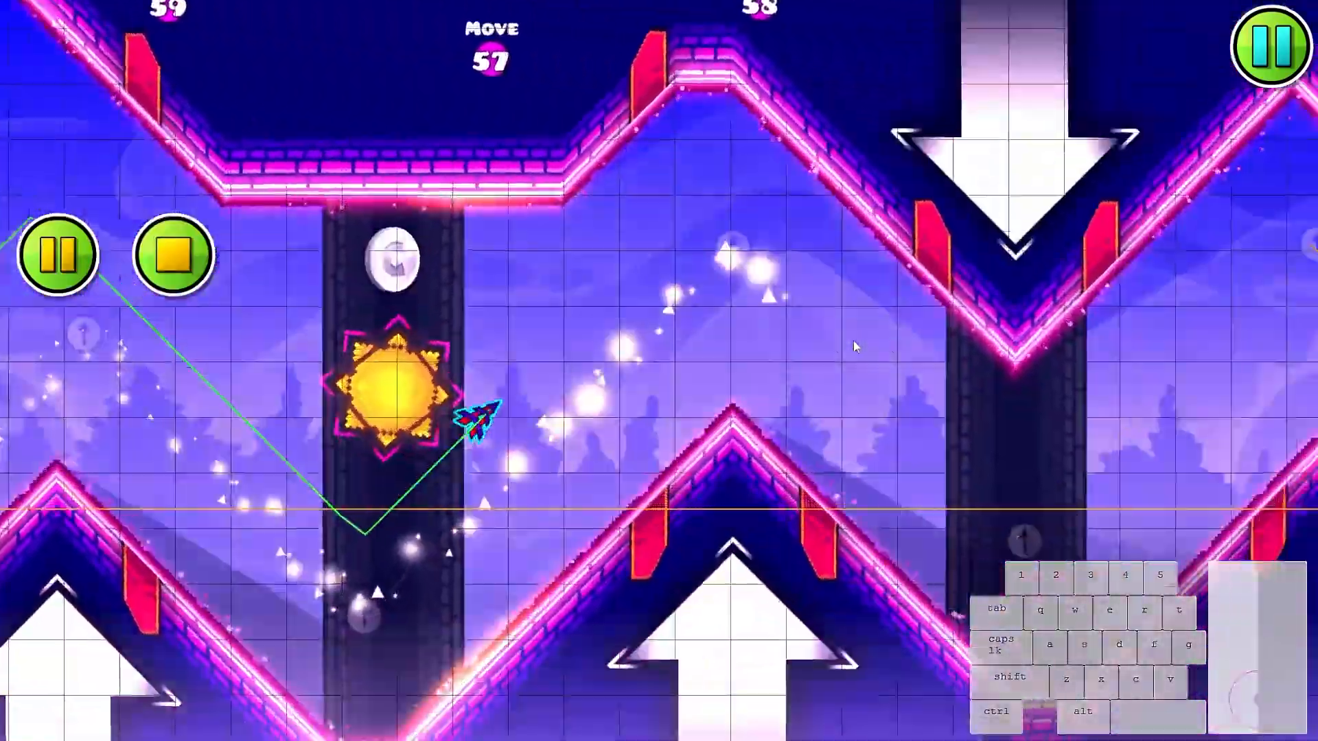
pyautogui.click(850, 344)
pyautogui.click(850, 344)
pyautogui.click(848, 344)
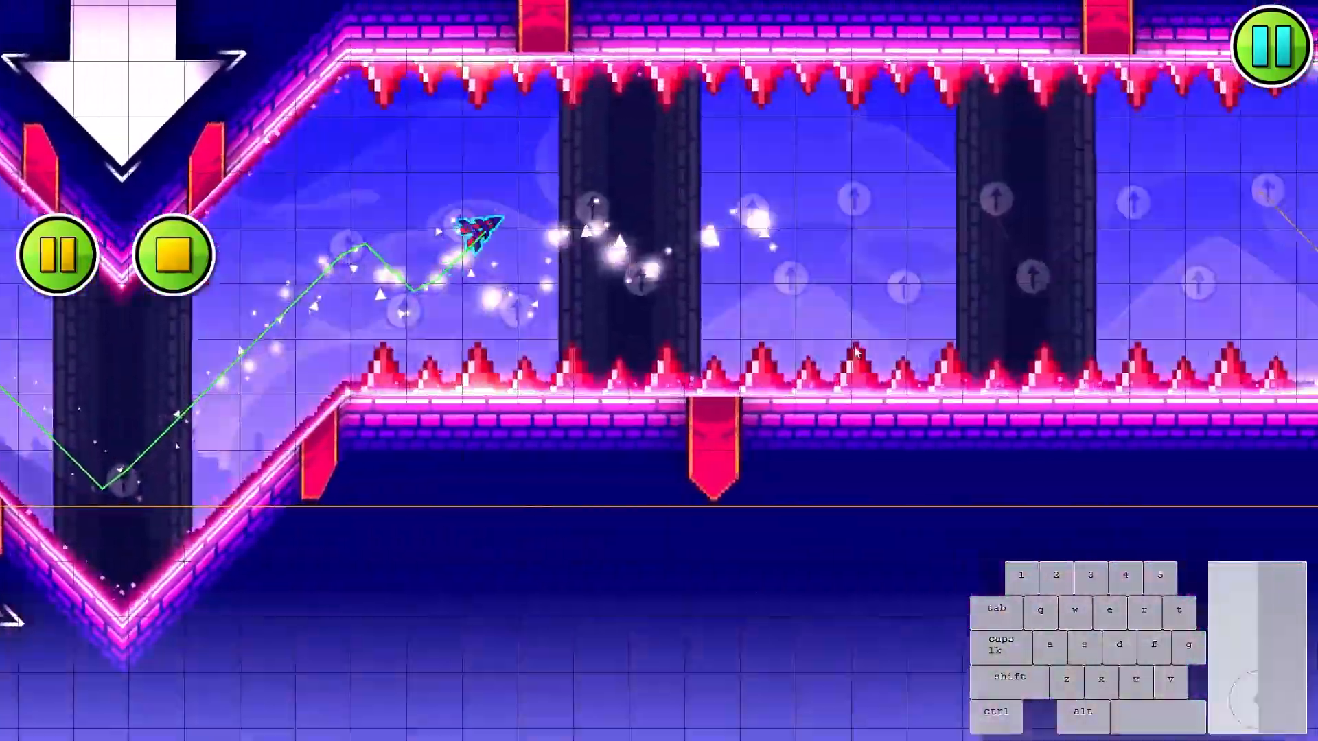
pyautogui.click(845, 345)
pyautogui.click(843, 345)
pyautogui.click(842, 344)
pyautogui.click(841, 346)
pyautogui.click(840, 348)
pyautogui.click(838, 349)
pyautogui.click(849, 347)
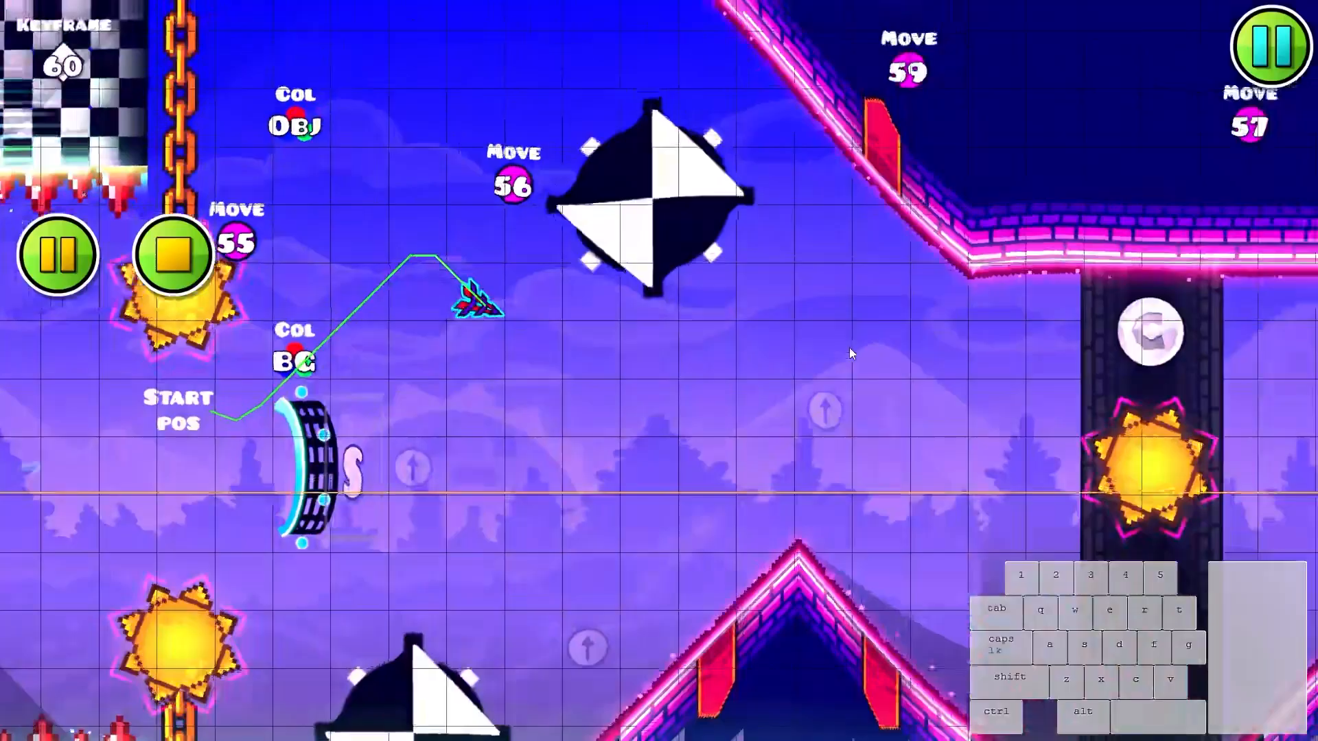
pyautogui.click(845, 348)
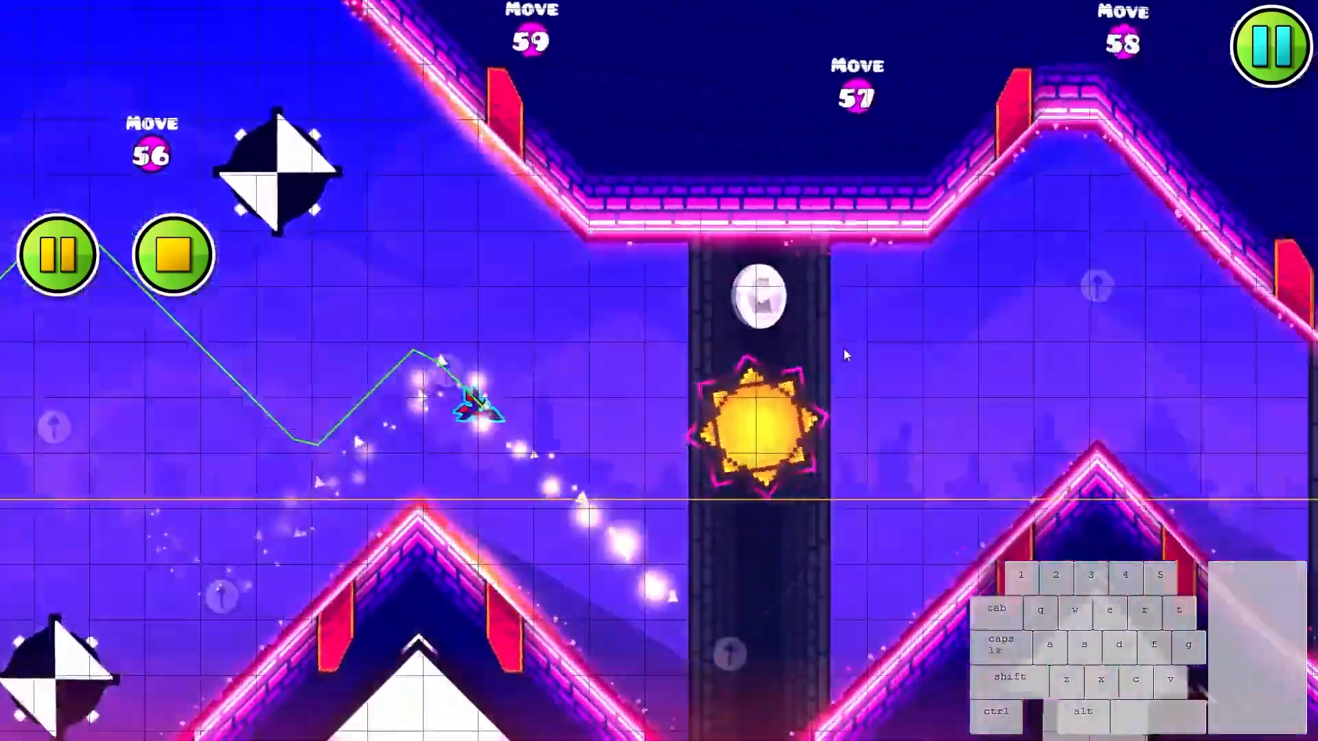
pyautogui.click(842, 348)
pyautogui.click(838, 349)
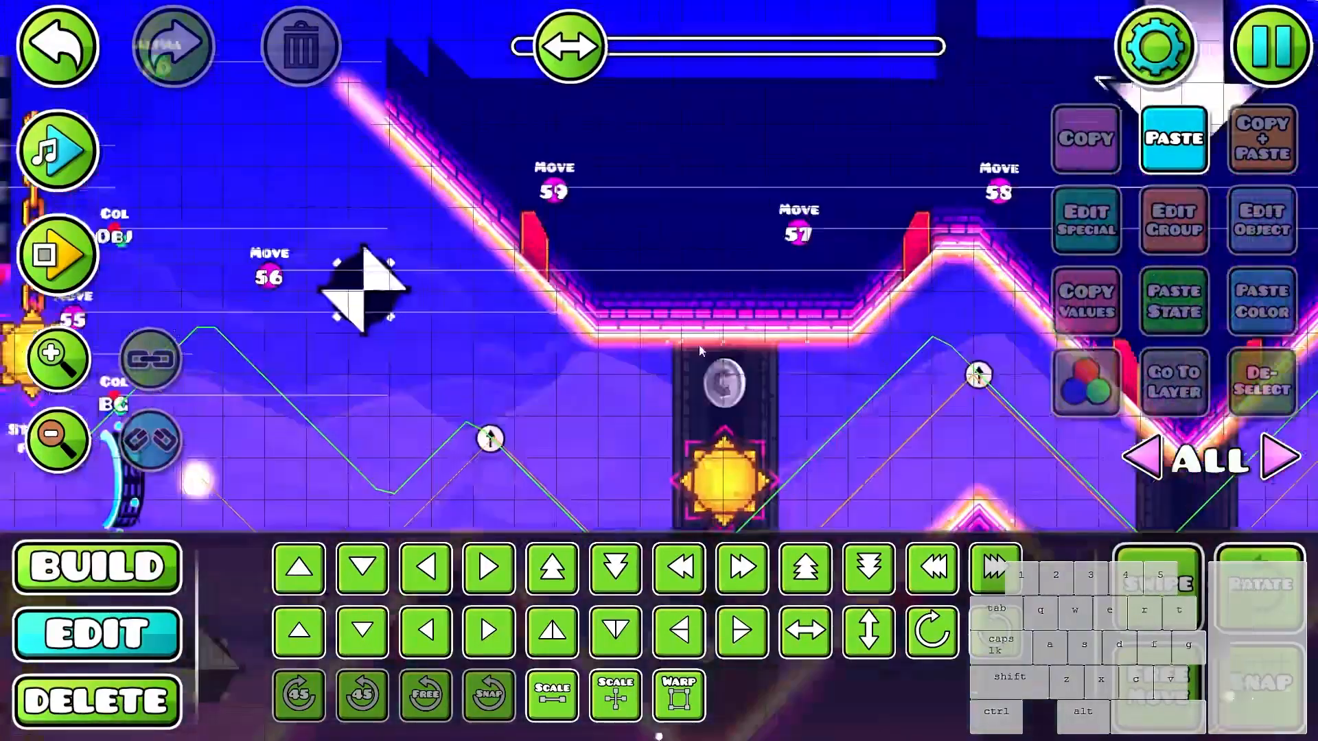
# - Isolate editor layer 39 and select all the floor and ceiling glows on it
pyautogui.moveTo(698, 349); pyautogui.dragTo(578, 280)
pyautogui.scroll(-4, 699, 349)
pyautogui.click(722, 280)
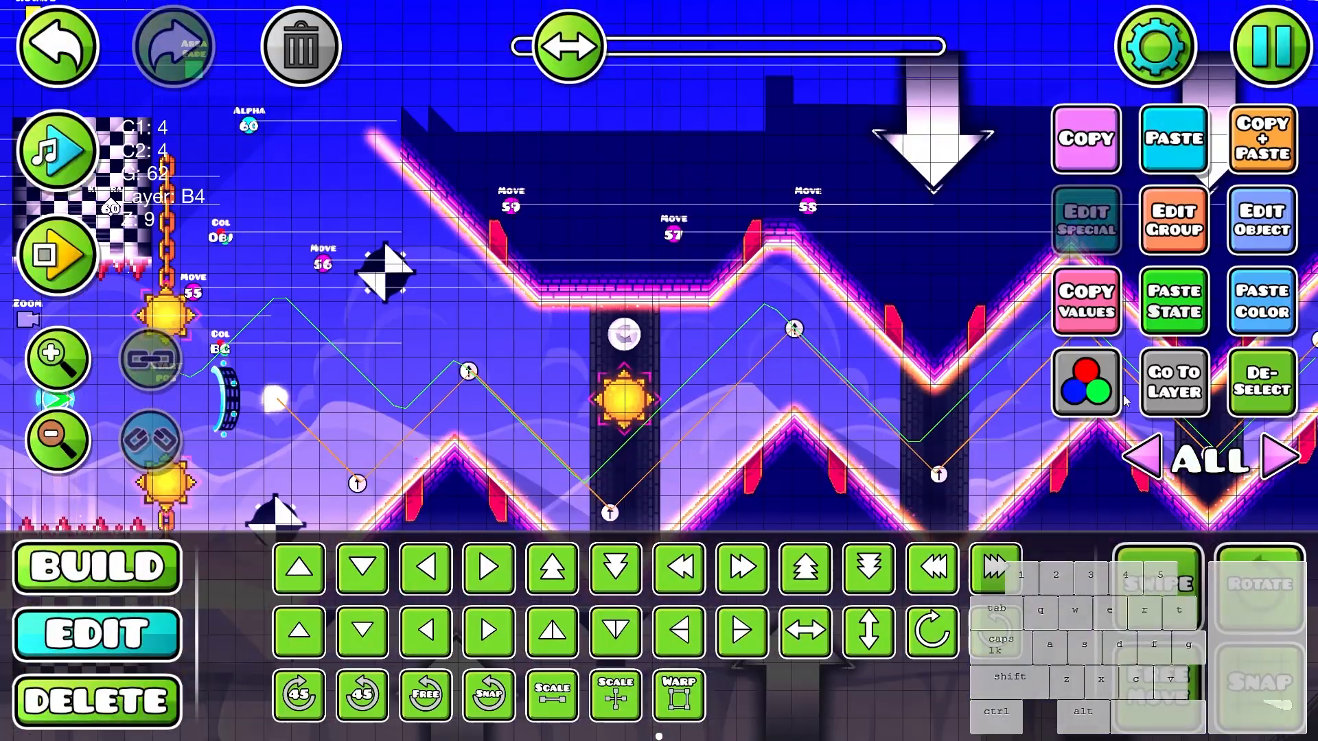
pyautogui.press('Right')
pyautogui.press('Left')
pyautogui.scroll(3, 966, 453)
pyautogui.moveTo(448, 275); pyautogui.dragTo(606, 534)
pyautogui.click(464, 343)
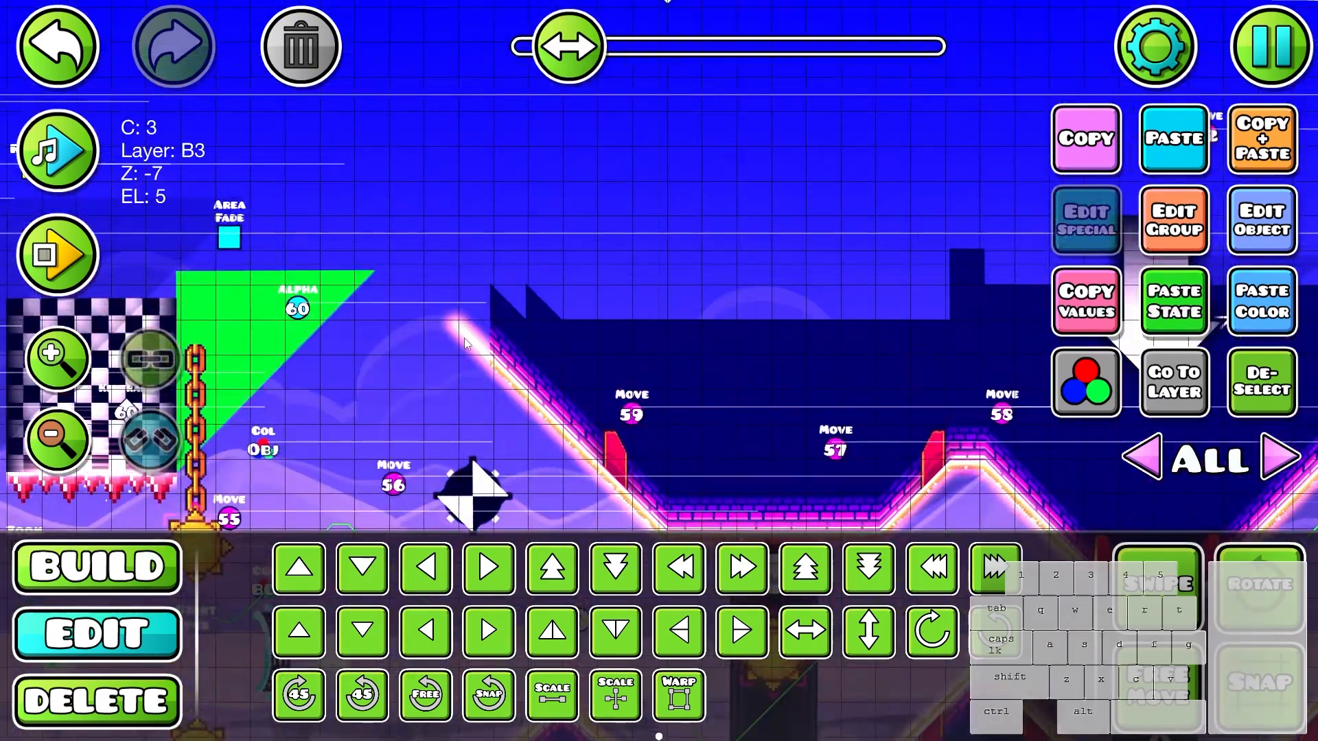
pyautogui.click(1166, 399)
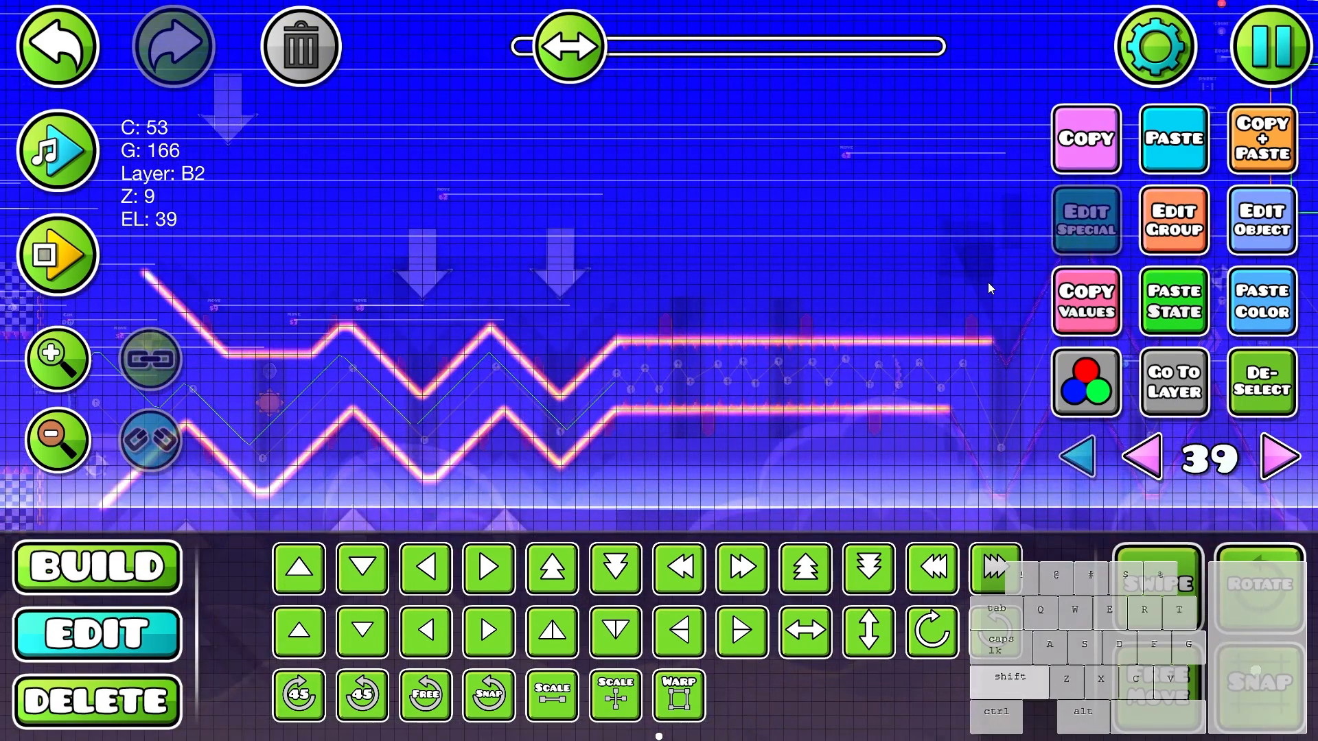
pyautogui.moveTo(92, 538); pyautogui.dragTo(90, 540)
pyautogui.moveTo(434, 349); pyautogui.dragTo(725, 332)
# - Duplicate the selected glows, assign the copies to editor layer 40 and show that layer
pyautogui.scroll(1, 676, 331)
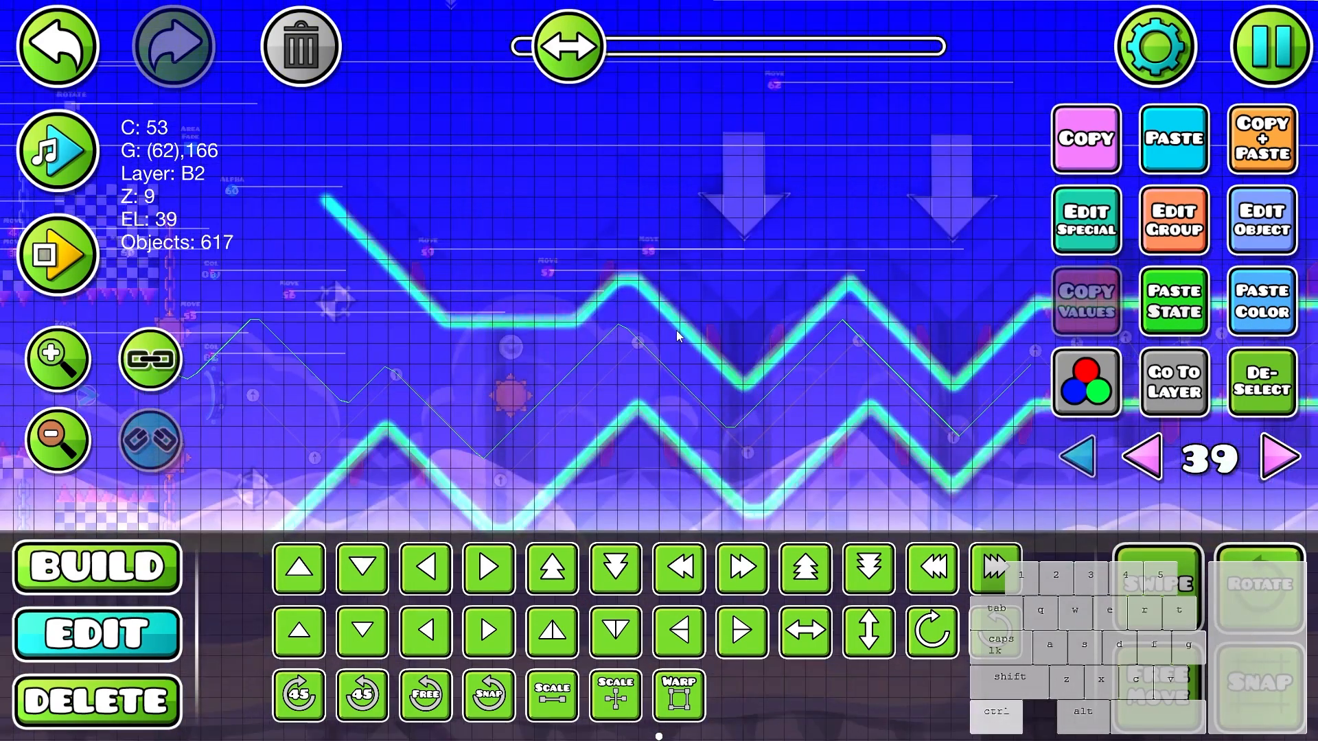
pyautogui.scroll(1, 625, 356)
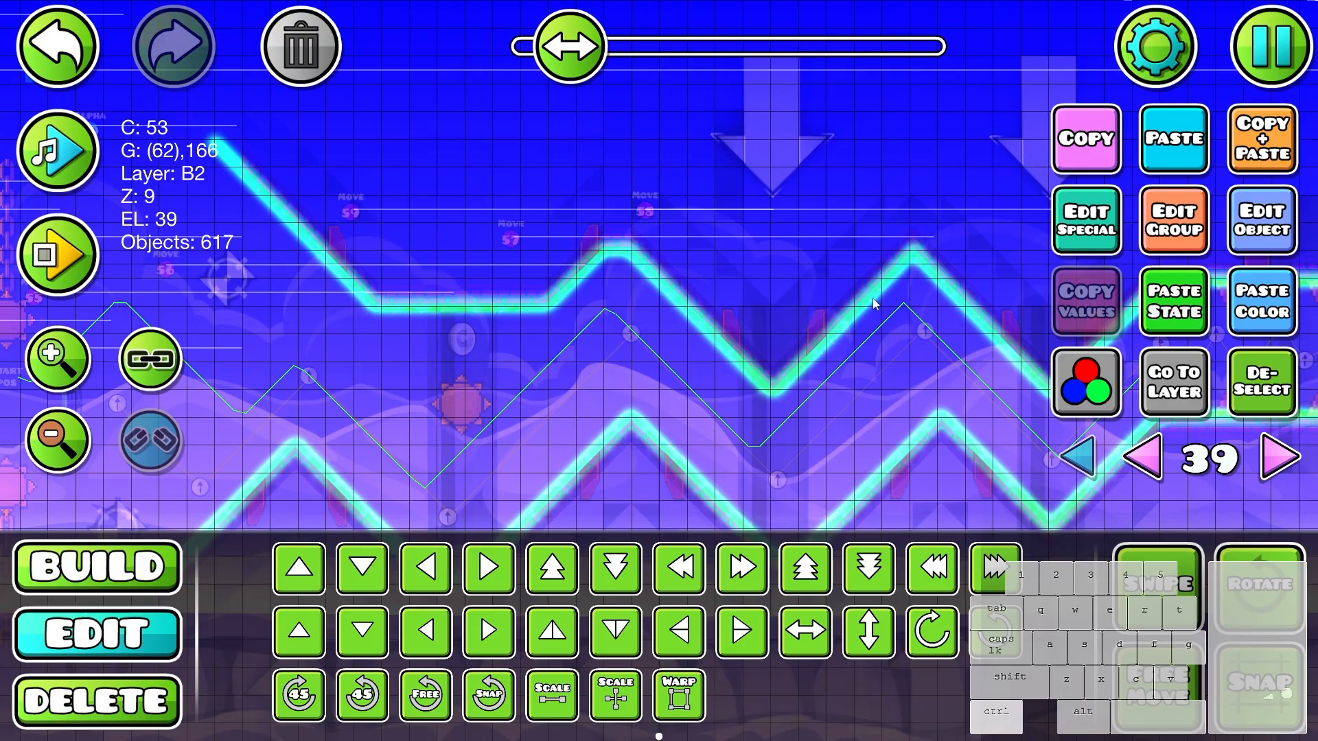
pyautogui.click(1147, 246)
pyautogui.click(471, 121)
pyautogui.click(659, 673)
pyautogui.click(1277, 456)
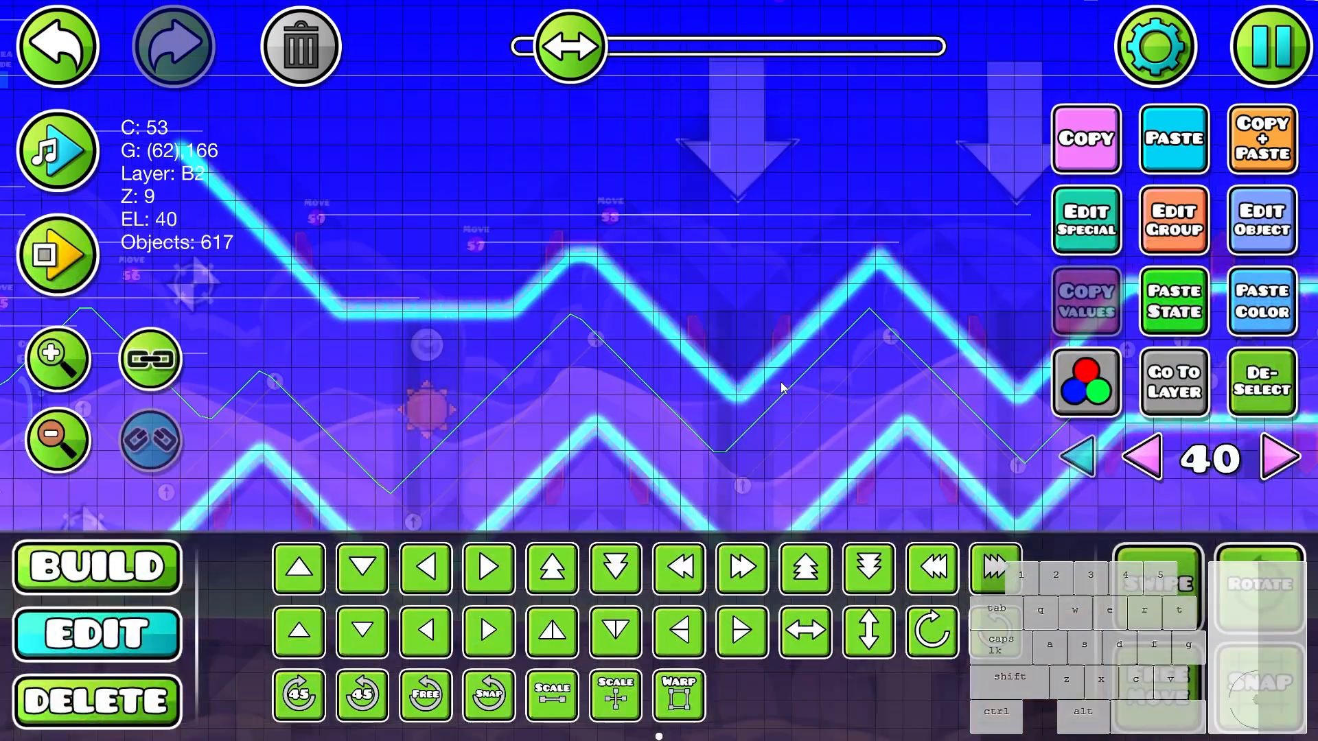
# - Scale the duplicated glows on editor layer 40 to 4.00
pyautogui.click(552, 694)
pyautogui.moveTo(1191, 494); pyautogui.dragTo(1193, 493)
pyautogui.moveTo(1159, 495); pyautogui.dragTo(1173, 390)
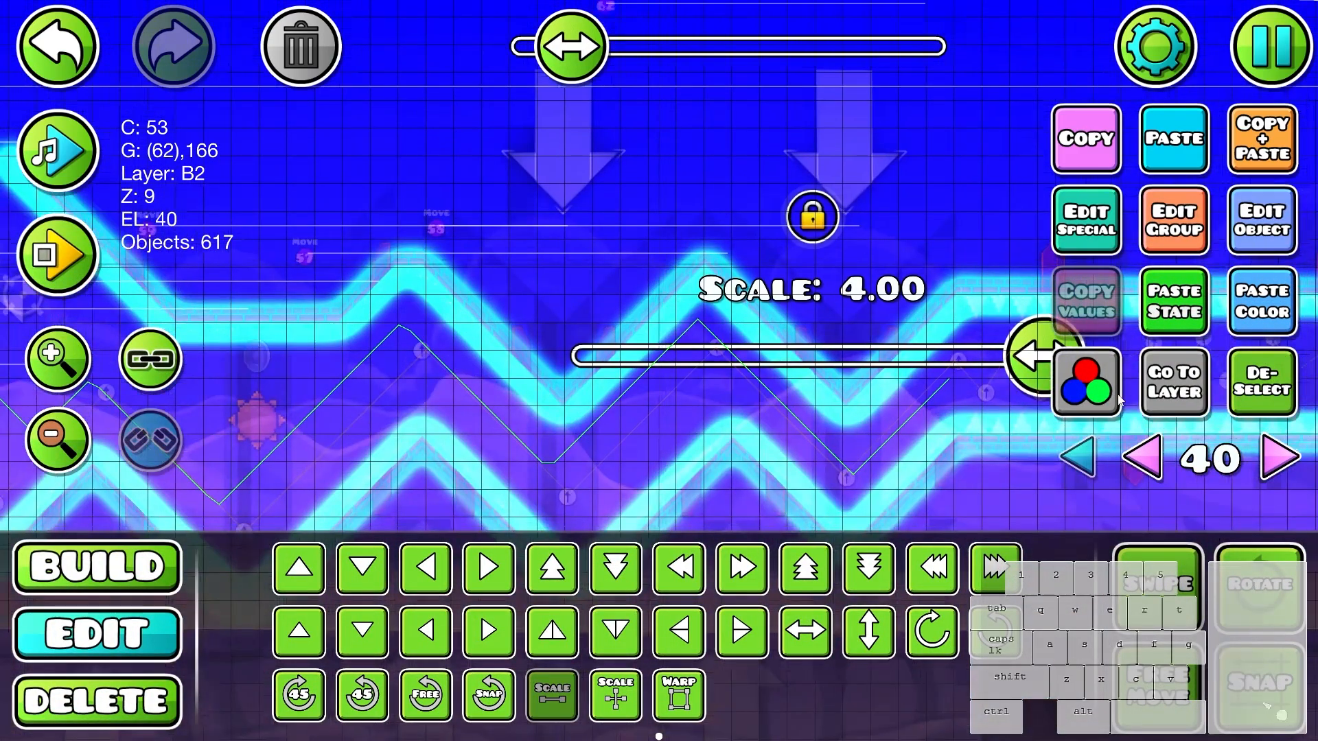
# - Set the HSV brightness of the enlarged glows to x0.20, return to all layers and deselect them
pyautogui.click(1087, 382)
pyautogui.moveTo(346, 450); pyautogui.dragTo(247, 447)
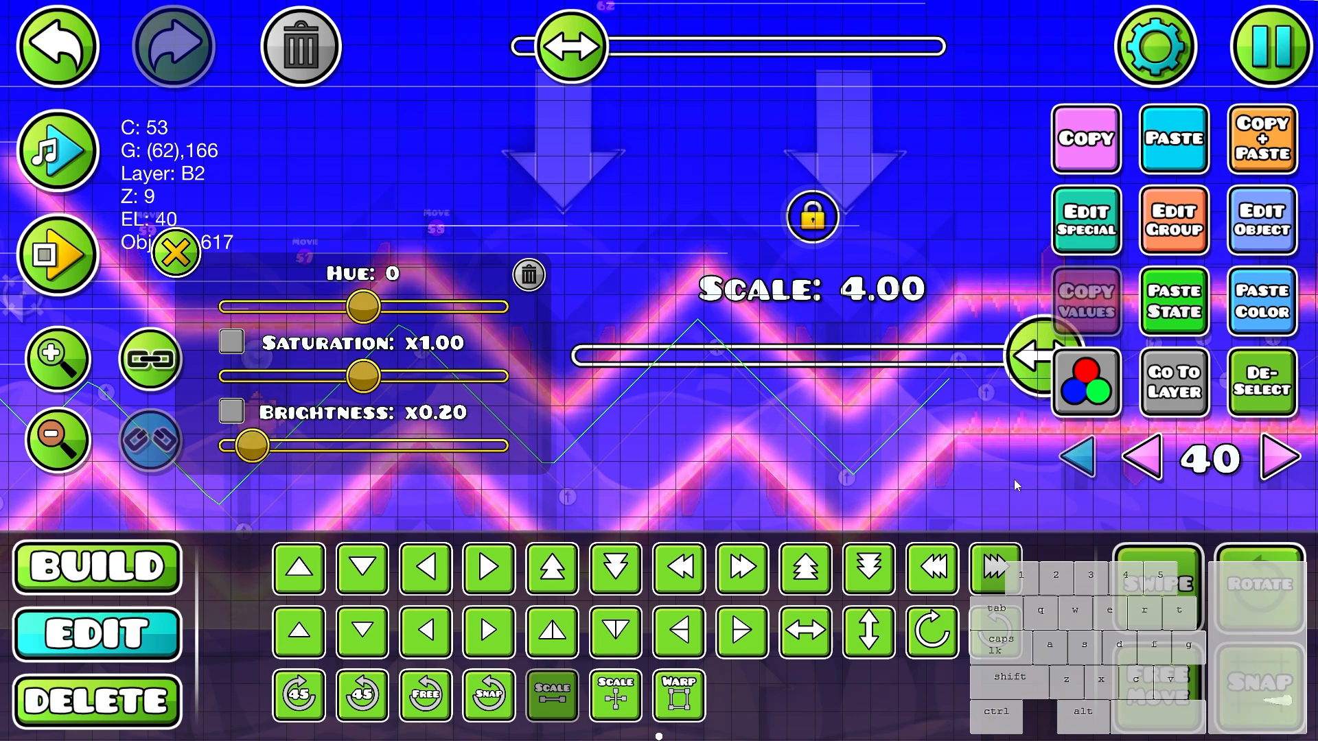
pyautogui.click(1077, 456)
pyautogui.moveTo(717, 406); pyautogui.dragTo(820, 287)
pyautogui.click(163, 257)
pyautogui.moveTo(544, 295); pyautogui.dragTo(816, 236)
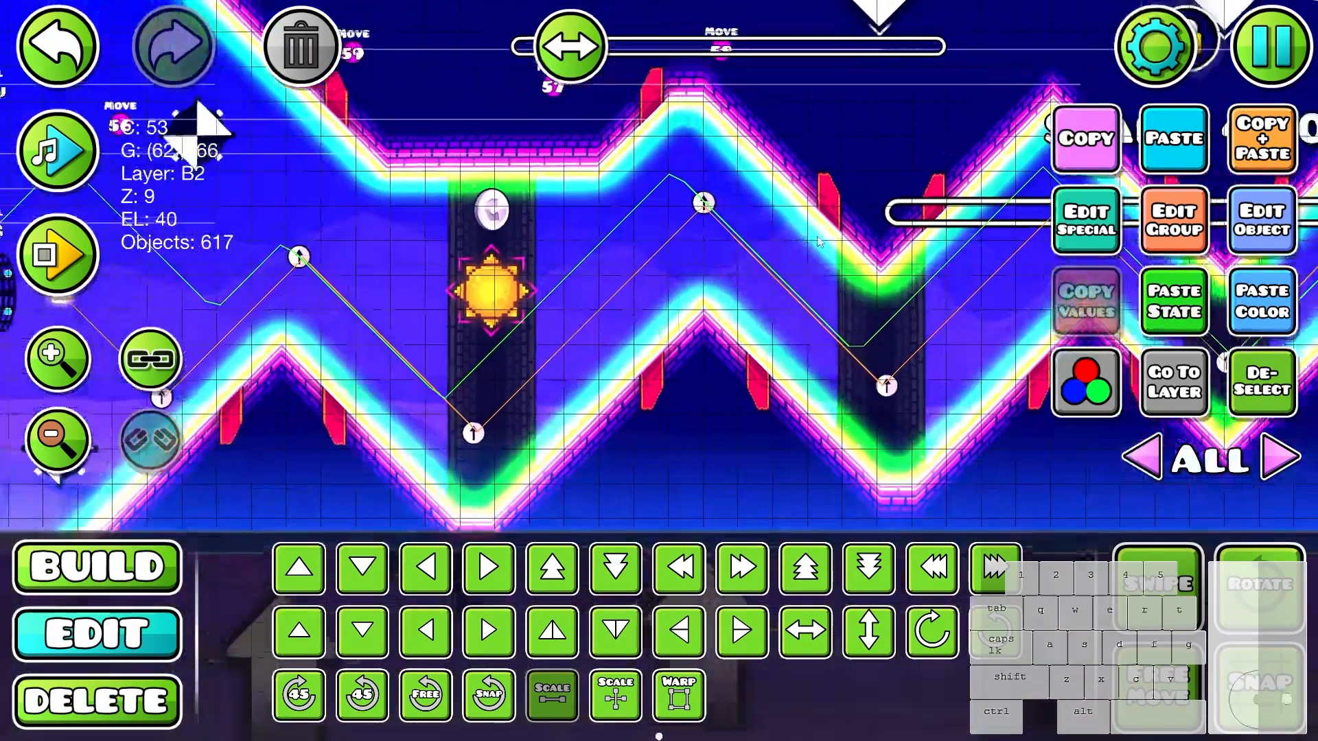
pyautogui.hotkey('alt', 'd')
# - Playtest the wave section to check the wide dim glow combined with the original glow lines
pyautogui.moveTo(803, 375); pyautogui.dragTo(918, 369)
pyautogui.press('Return')
pyautogui.click(918, 370)
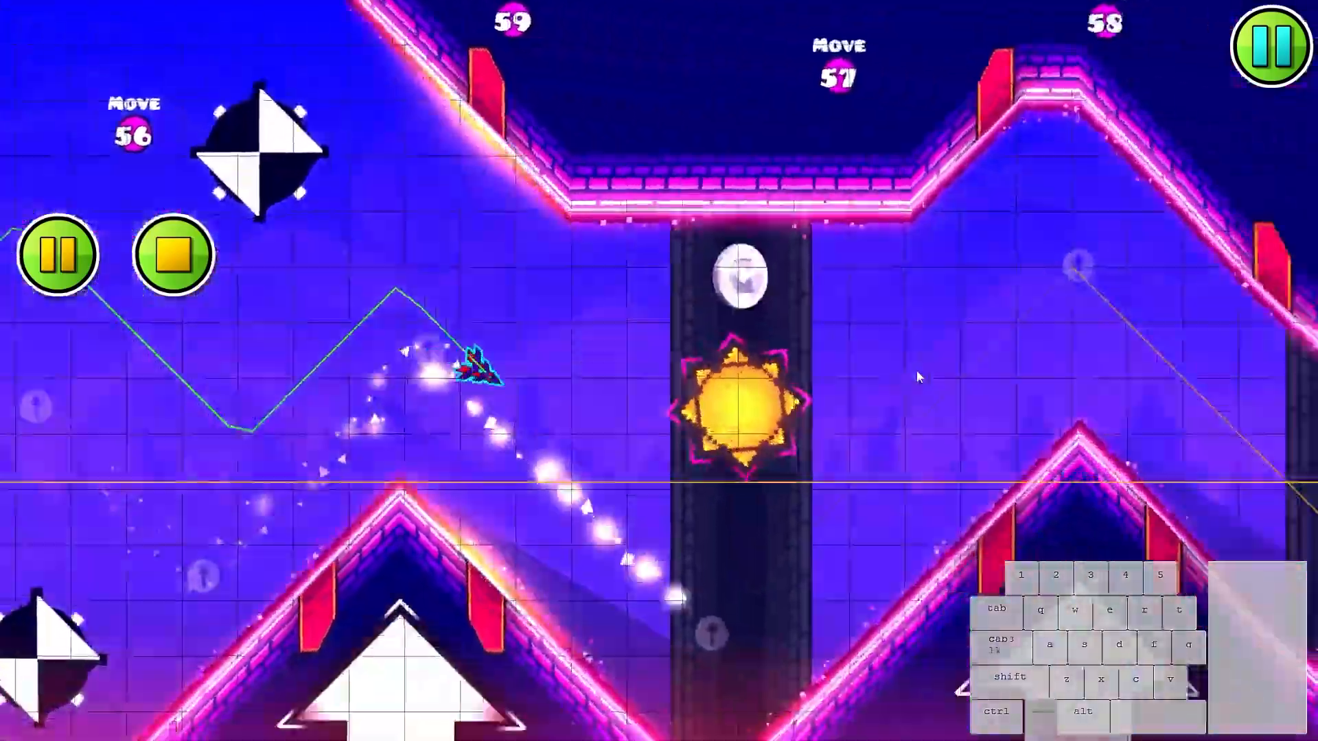
pyautogui.click(916, 371)
pyautogui.click(891, 371)
pyautogui.click(890, 371)
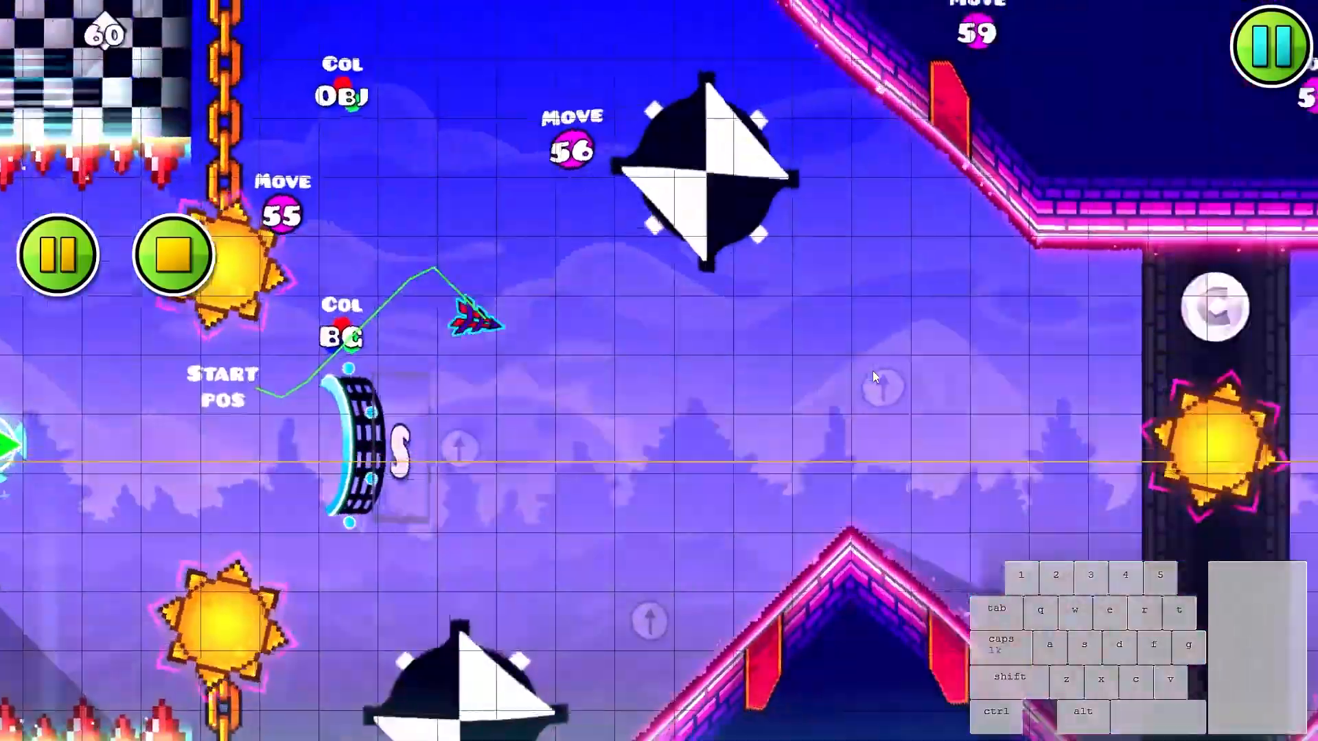
pyautogui.click(872, 371)
pyautogui.click(872, 372)
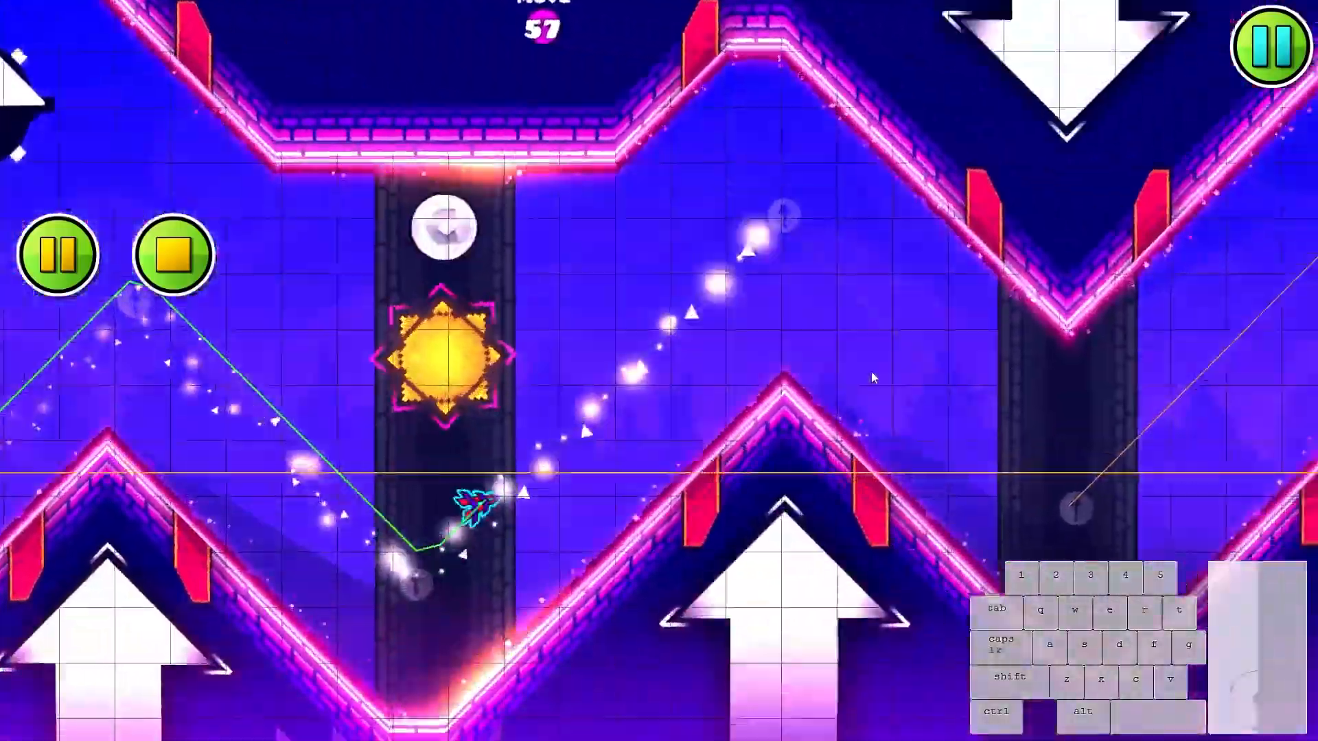
pyautogui.click(867, 375)
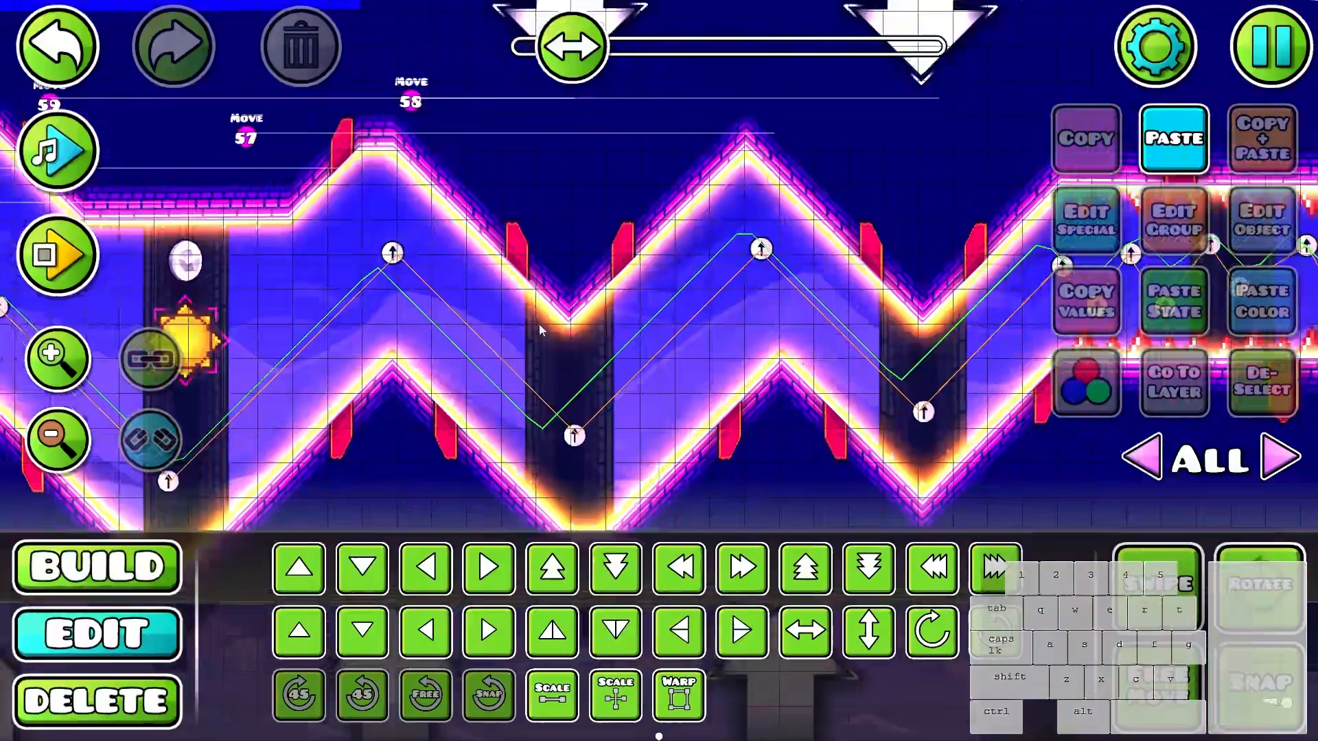
# - Set the length of the Area Fade trigger placed before the slopes to about 34
pyautogui.moveTo(539, 325); pyautogui.dragTo(855, 298)
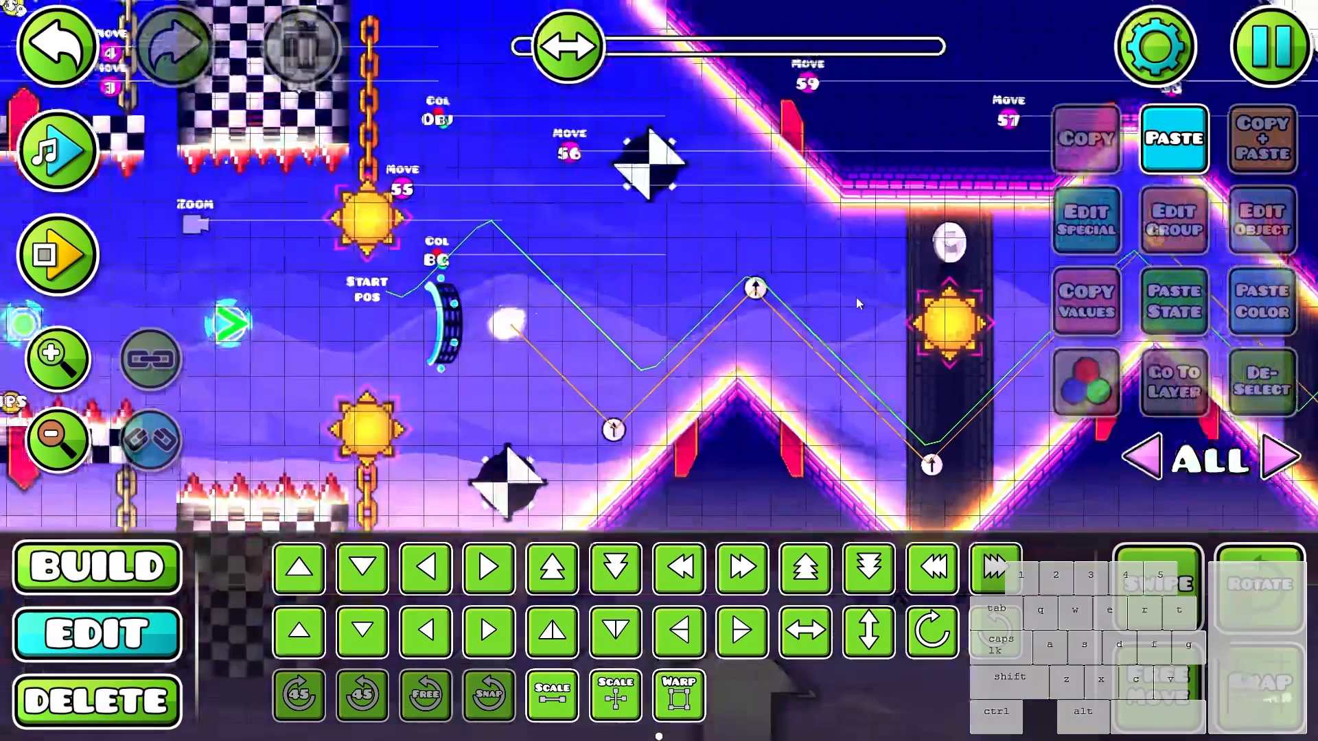
pyautogui.moveTo(408, 144); pyautogui.dragTo(566, 491)
pyautogui.click(560, 248)
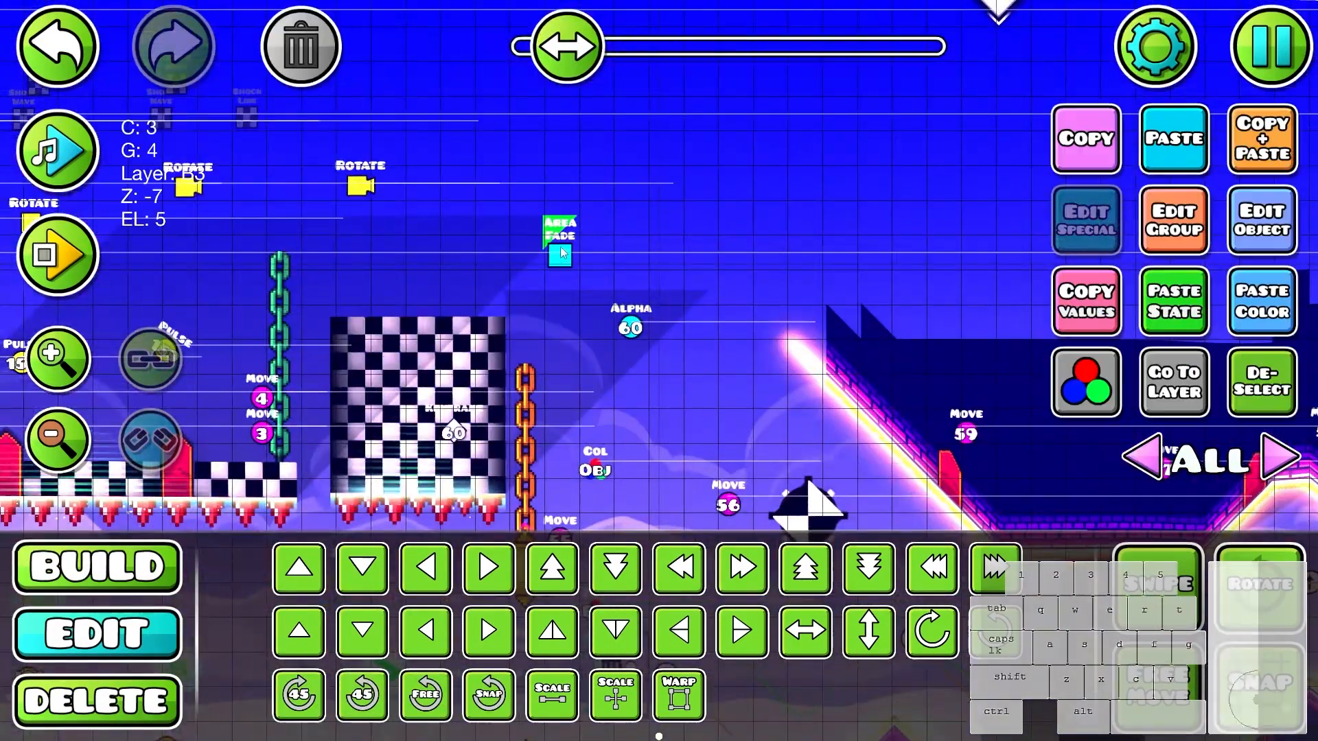
pyautogui.click(1242, 227)
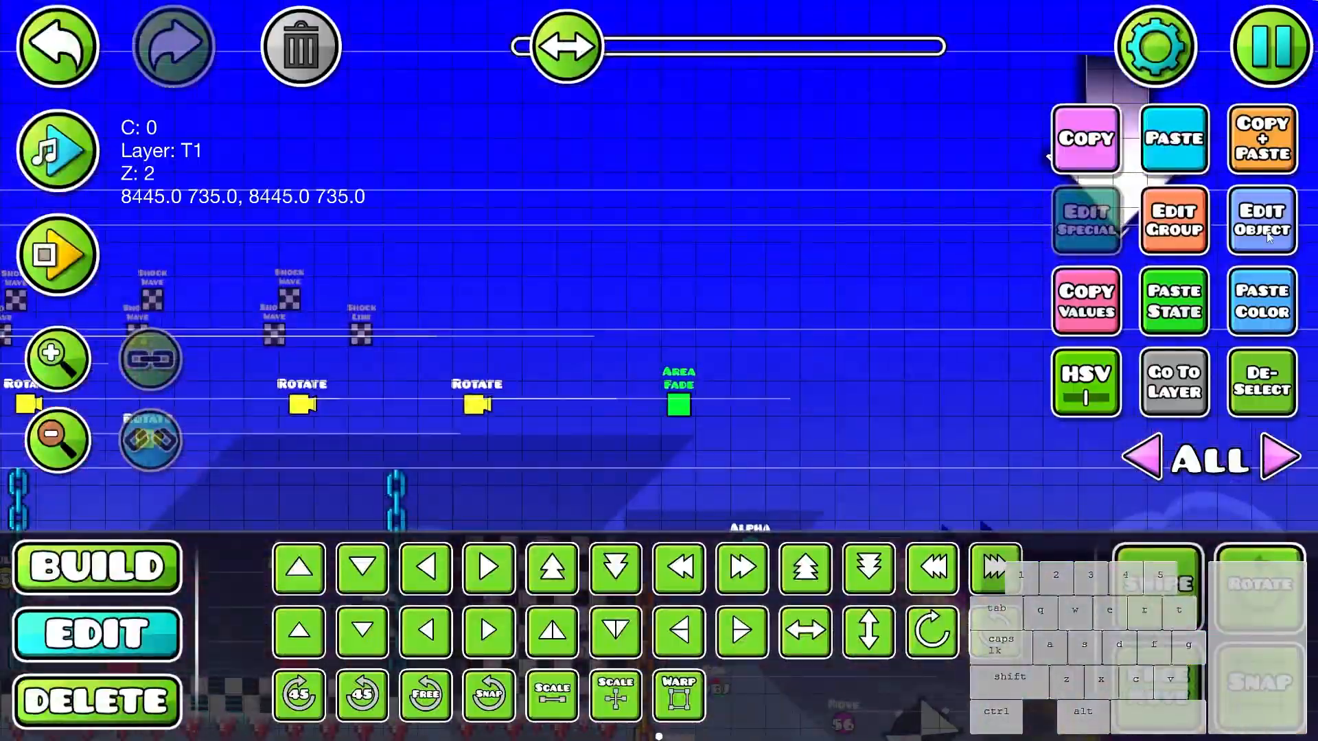
pyautogui.click(1267, 233)
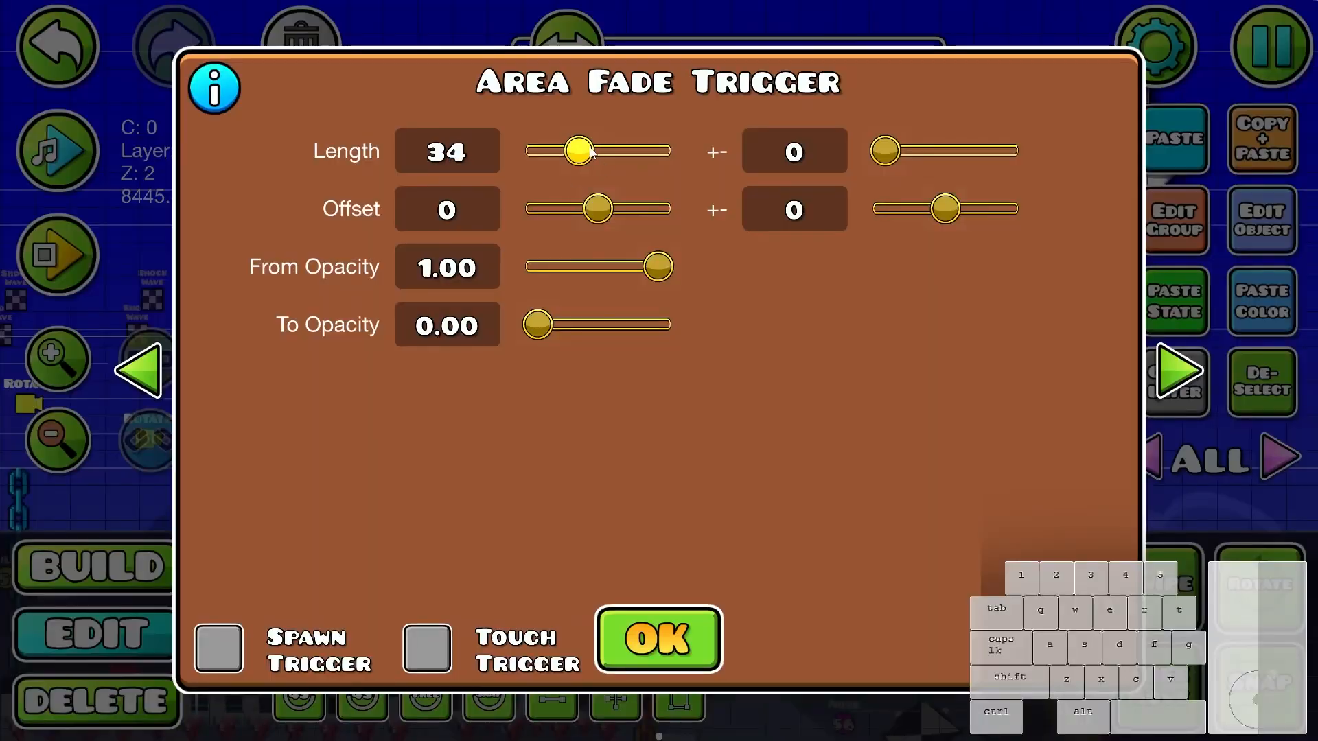
pyautogui.click(676, 655)
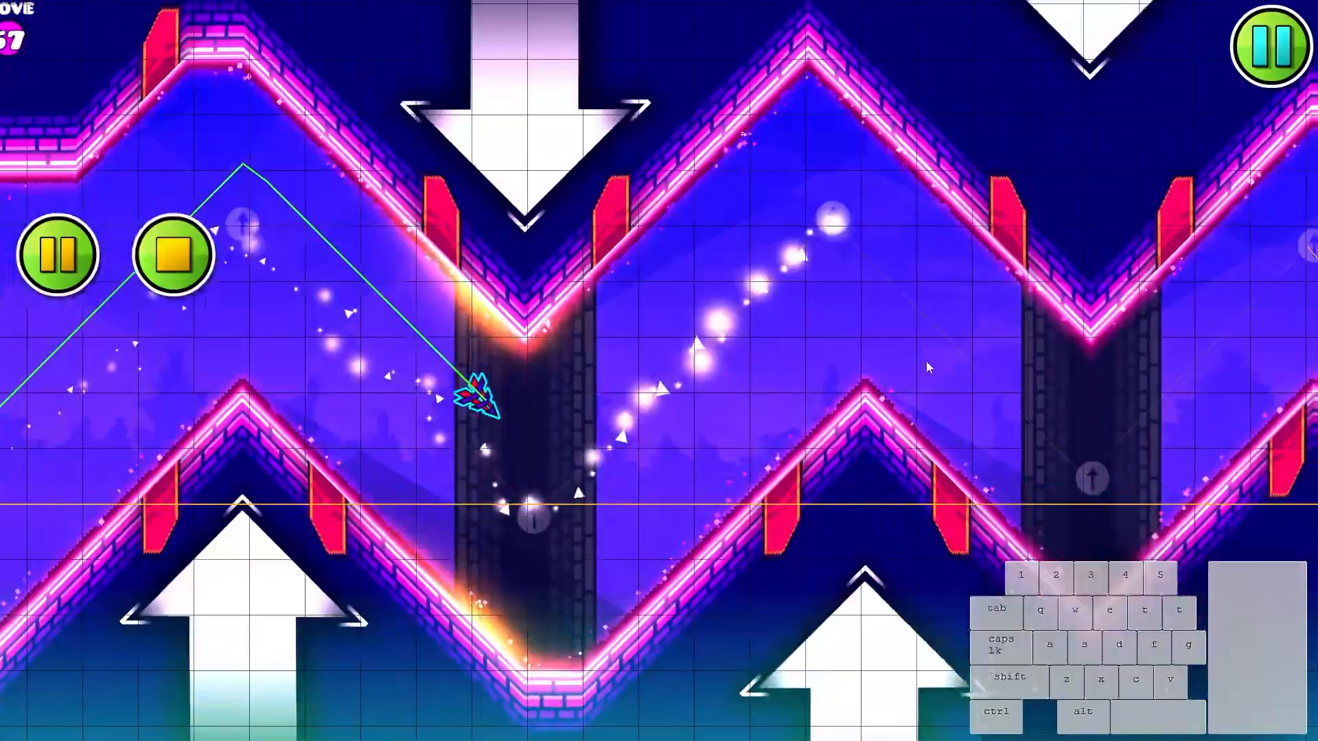
# - Playtest the wave section to check how the glow lines fade around the player
pyautogui.click(925, 361)
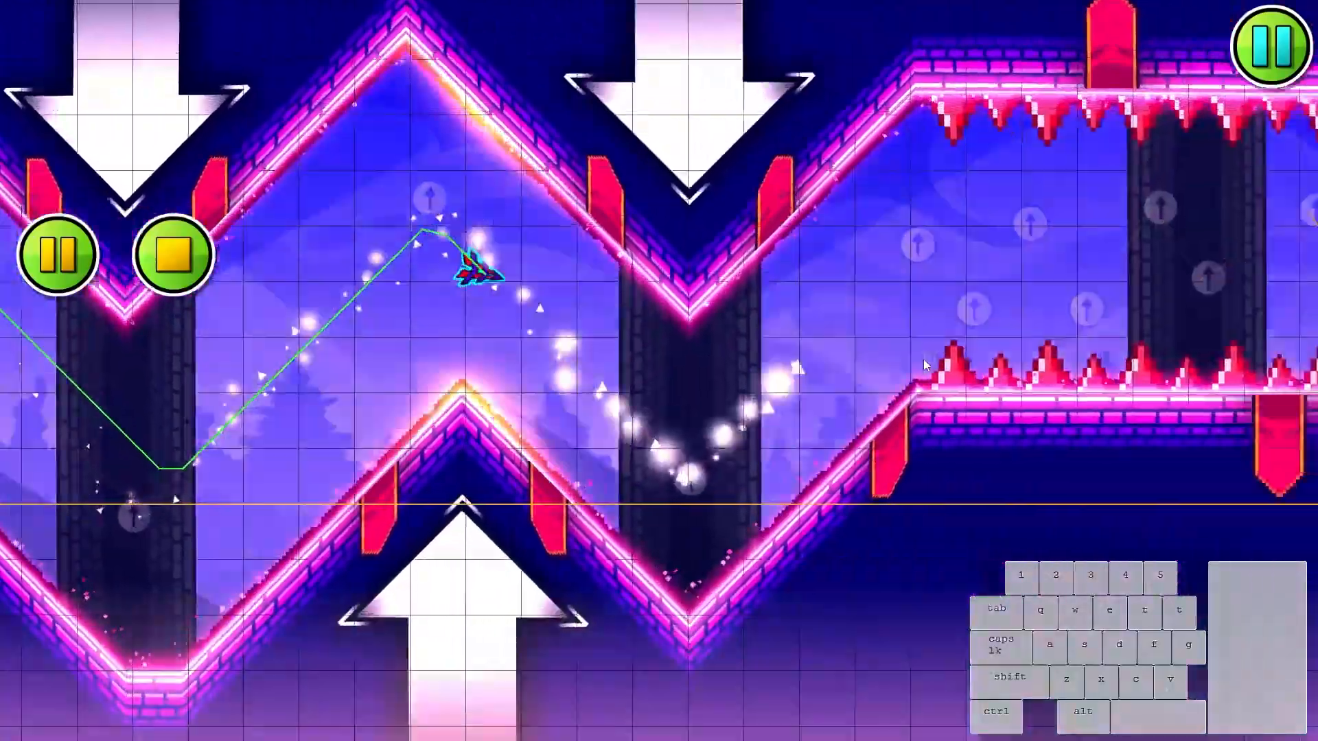
pyautogui.click(918, 362)
pyautogui.click(906, 363)
pyautogui.click(900, 364)
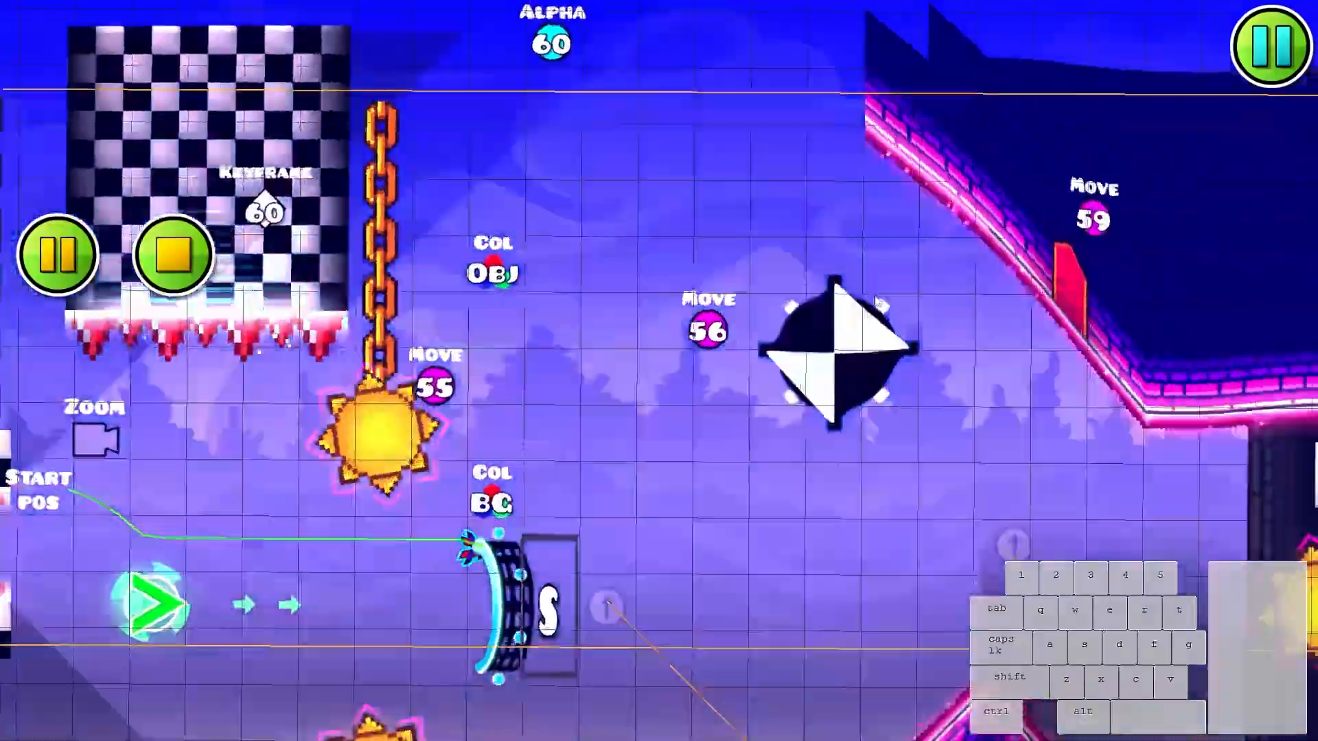
pyautogui.click(896, 322)
pyautogui.click(896, 323)
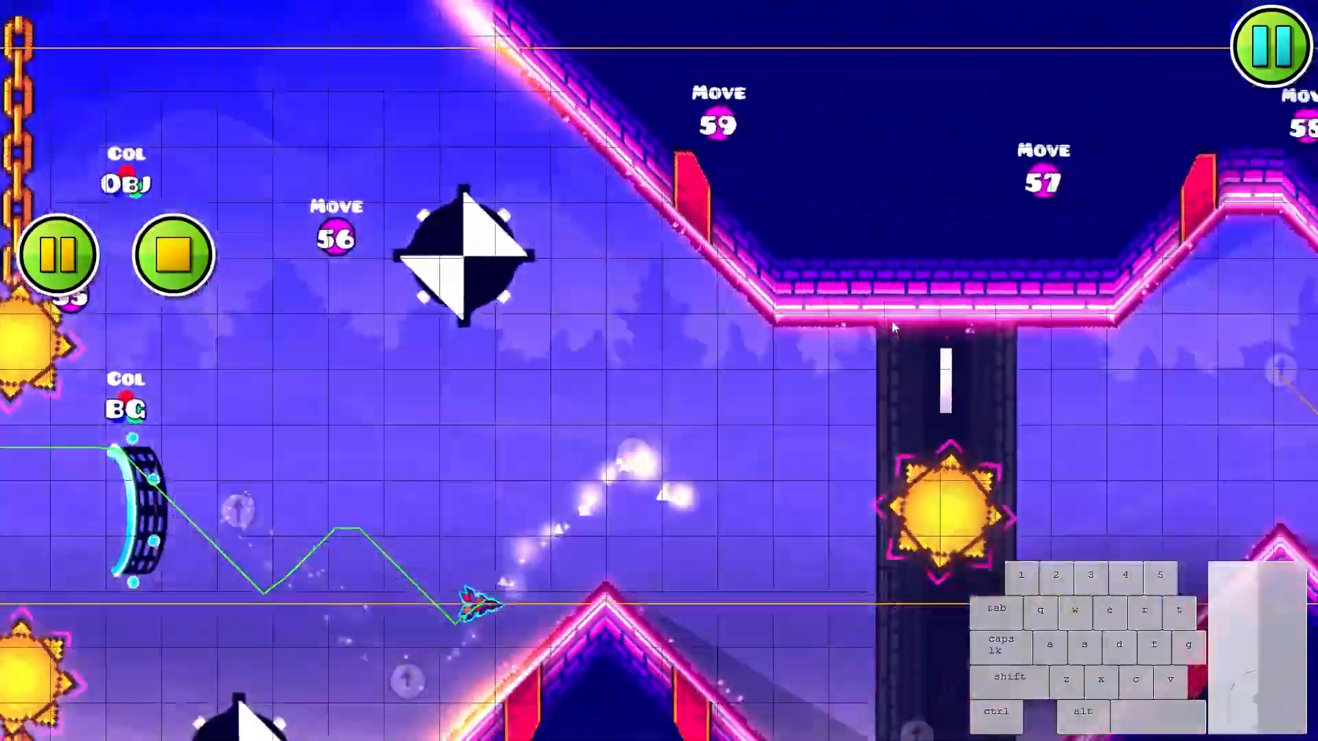
pyautogui.click(896, 323)
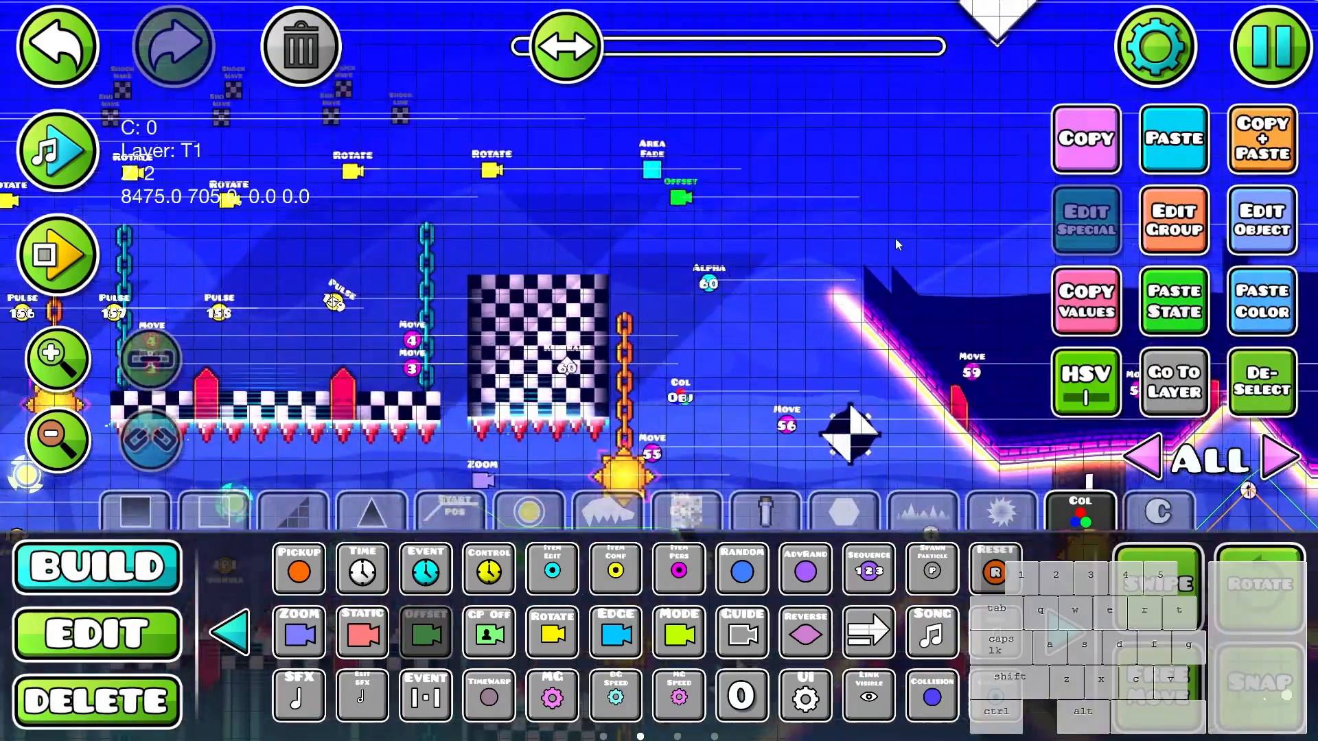
# - Configure the camera Offset trigger placed just below the Area Fade trigger, then return to edit mode
pyautogui.click(1282, 228)
pyautogui.click(911, 420)
pyautogui.press('Escape')
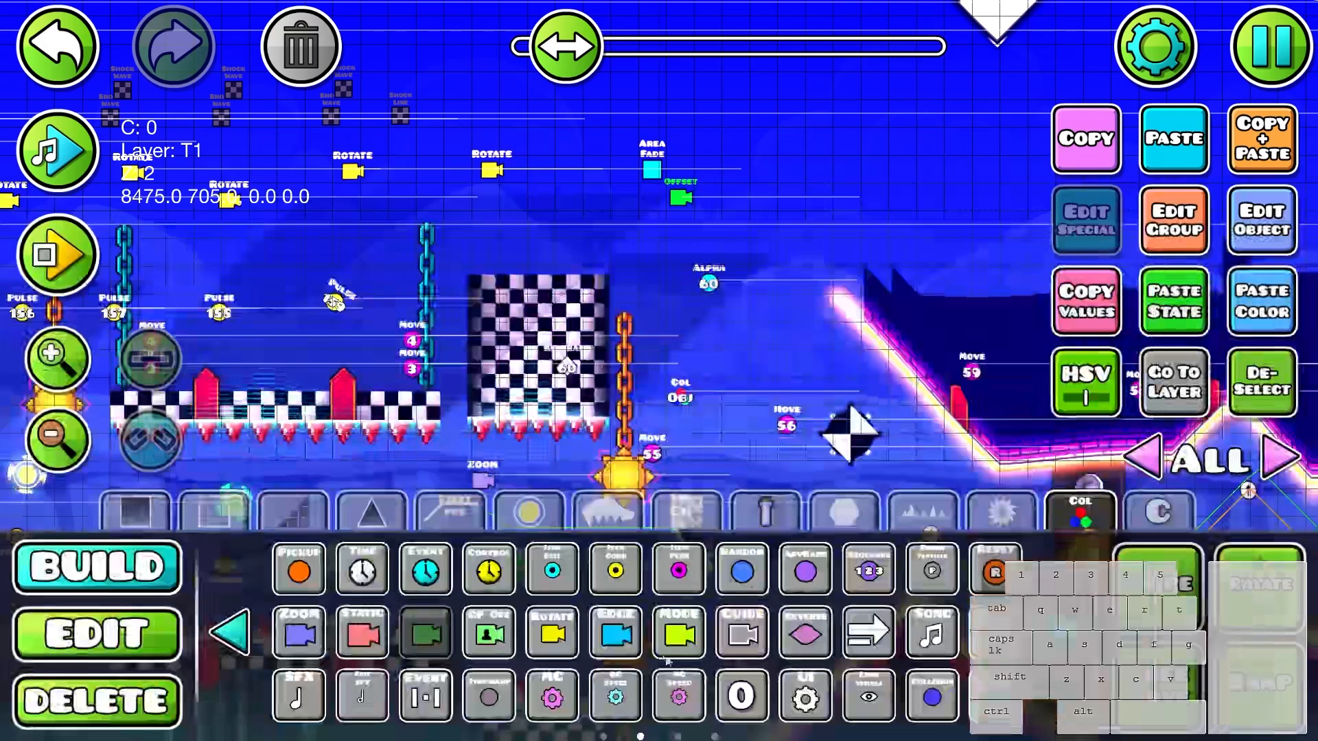
pyautogui.press('2')
pyautogui.moveTo(895, 308); pyautogui.dragTo(890, 228)
# - Playtest the wave section from the start position to check the camera offset
pyautogui.press('Return')
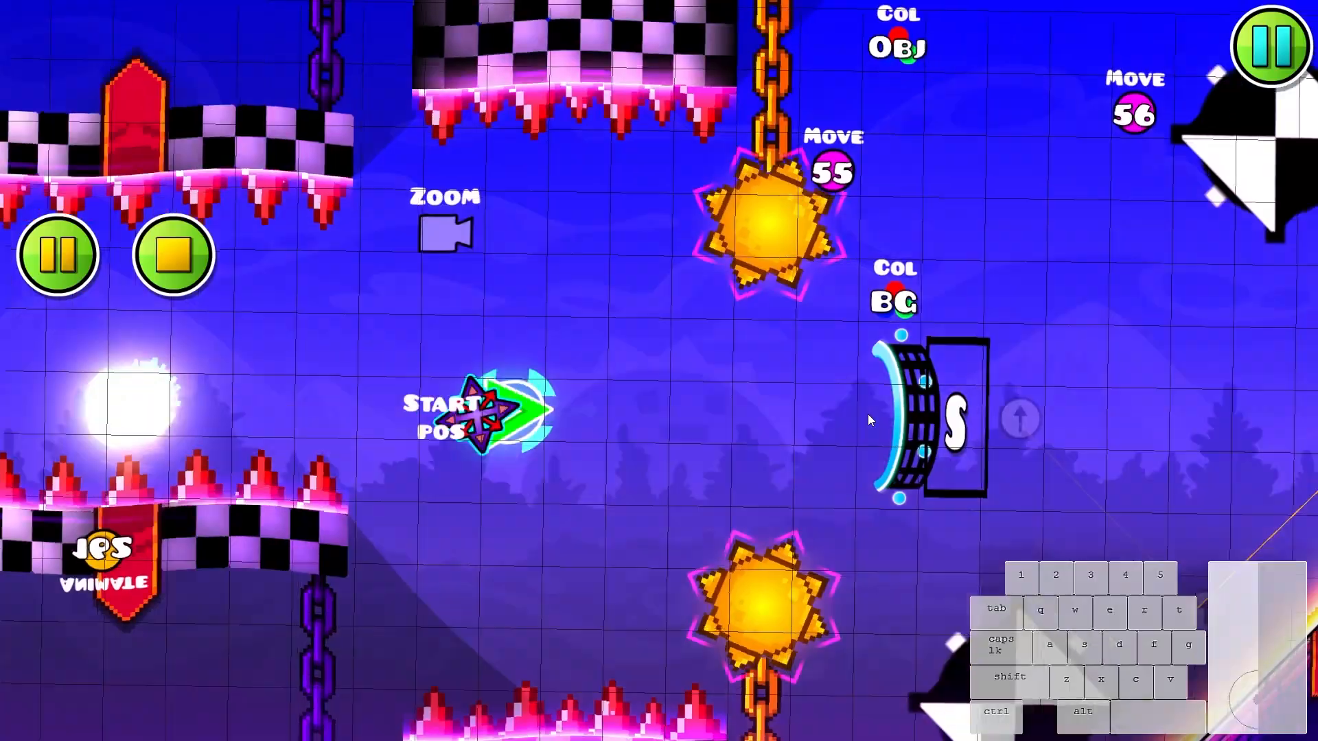
pyautogui.click(870, 420)
pyautogui.click(872, 420)
pyautogui.click(873, 421)
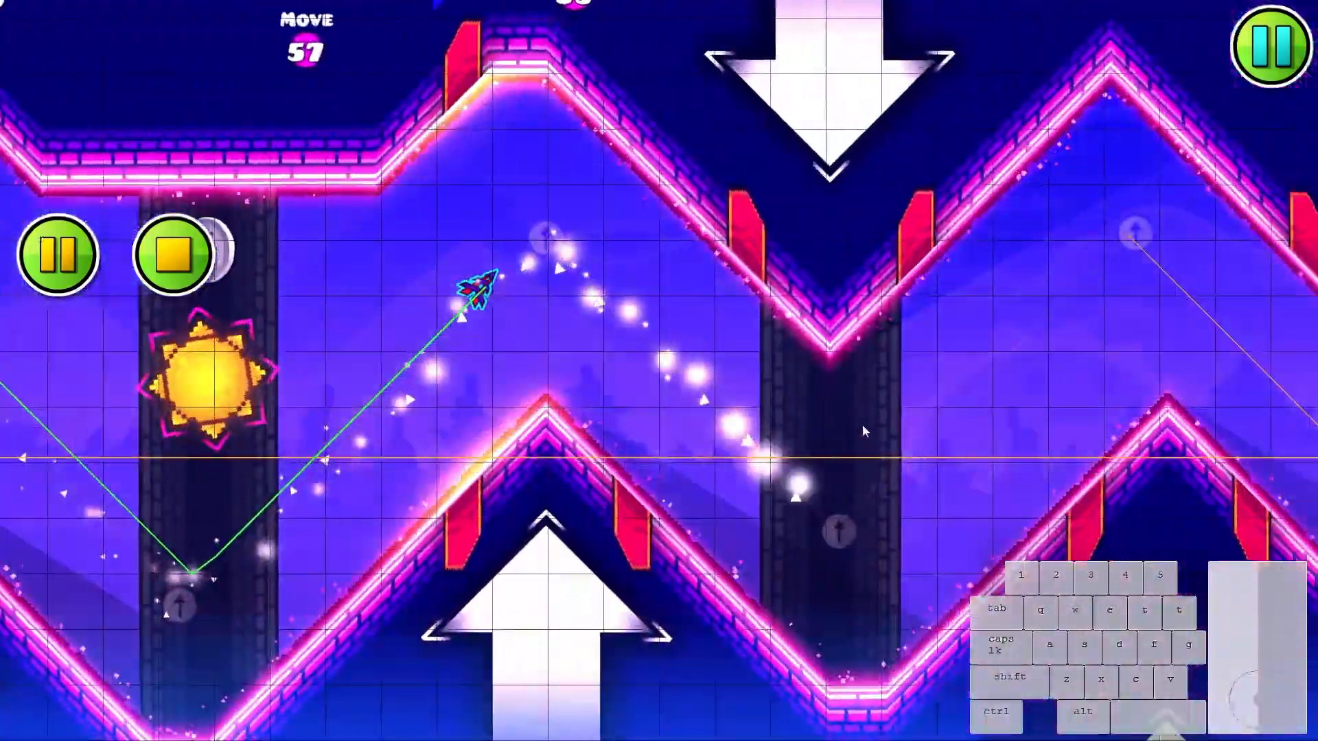
pyautogui.press('Return')
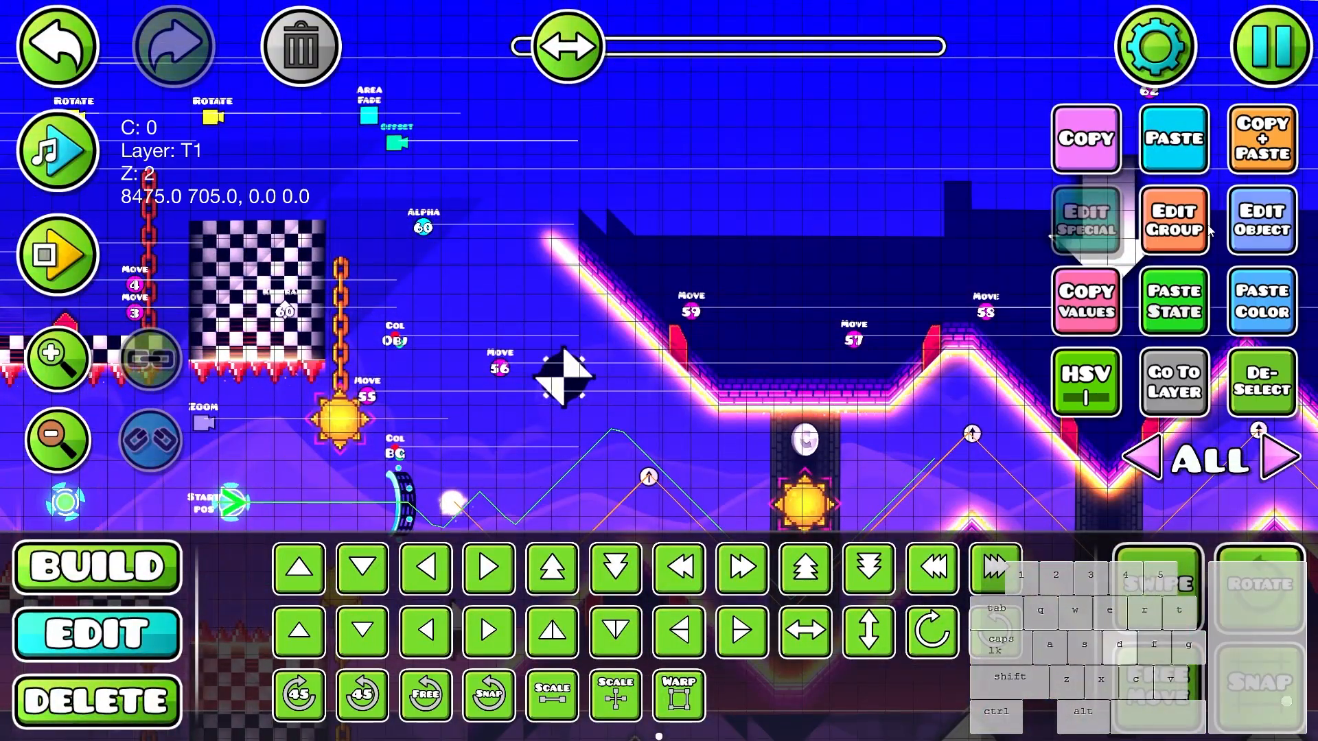
# - Deselect the Offset trigger and select pieces of the descending brick slope to check their colour channels
pyautogui.hotkey('alt', 'd')
pyautogui.moveTo(755, 191); pyautogui.dragTo(874, 213)
pyautogui.scroll(3, 904, 345)
pyautogui.moveTo(905, 344); pyautogui.dragTo(686, 372)
pyautogui.press('1')
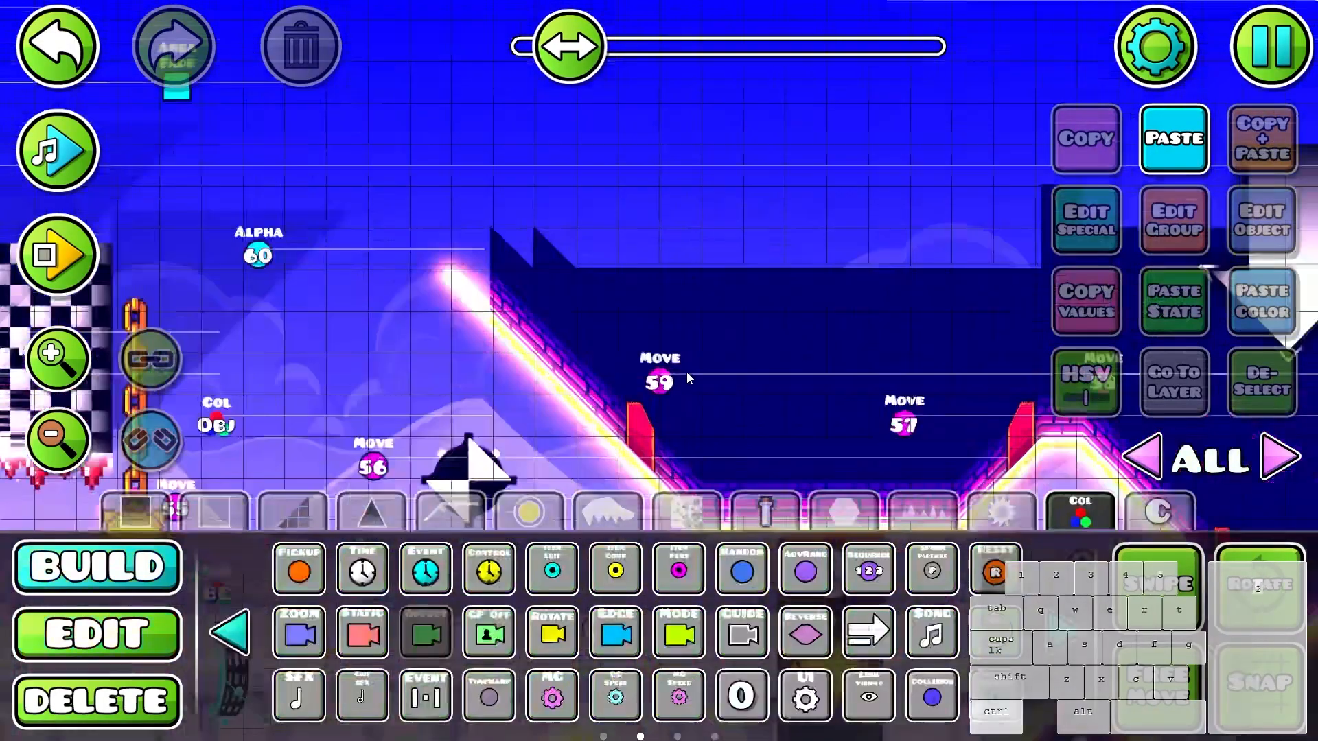
pyautogui.press('2')
pyautogui.scroll(-5, 686, 372)
pyautogui.click(693, 295)
pyautogui.scroll(6, 694, 293)
pyautogui.click(694, 296)
pyautogui.click(693, 297)
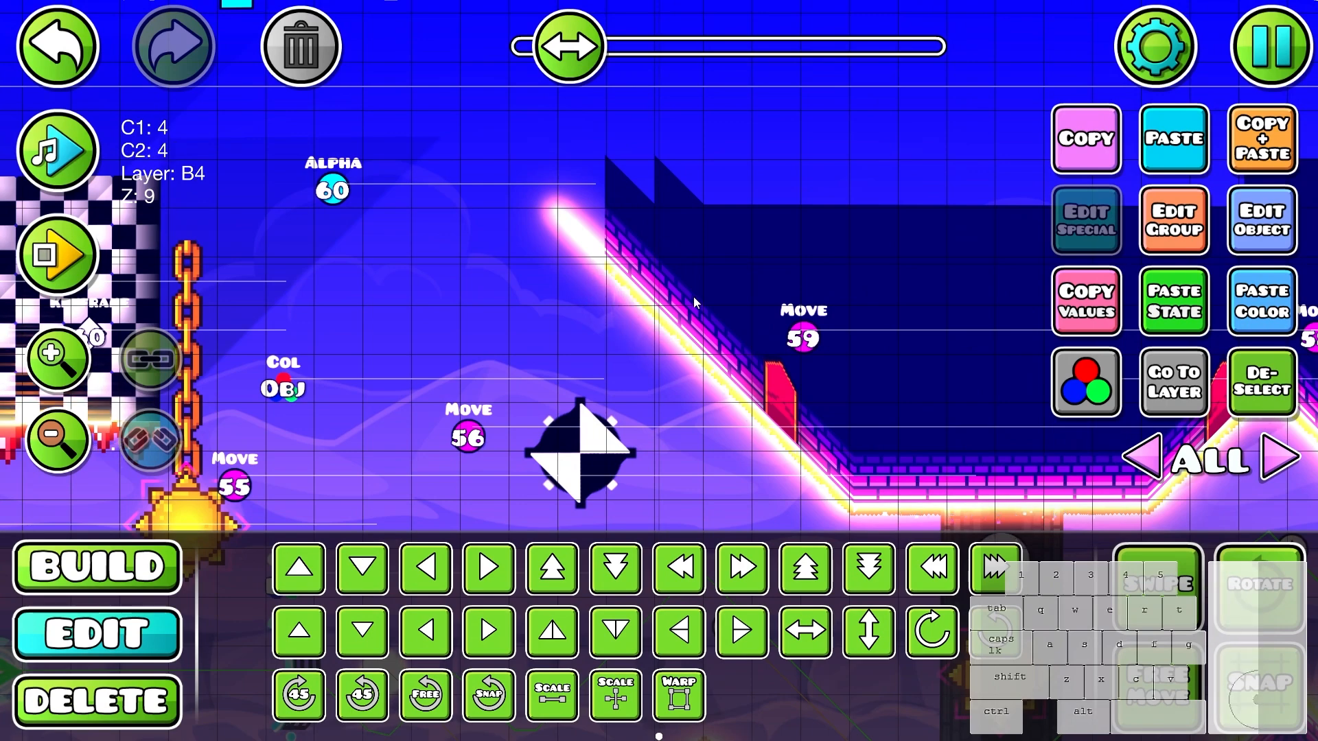
pyautogui.click(693, 296)
pyautogui.click(691, 297)
# - Isolate editor layer 1, check the colour channels of the brick slope block there, and return to all layers
pyautogui.click(1264, 382)
pyautogui.press('Right')
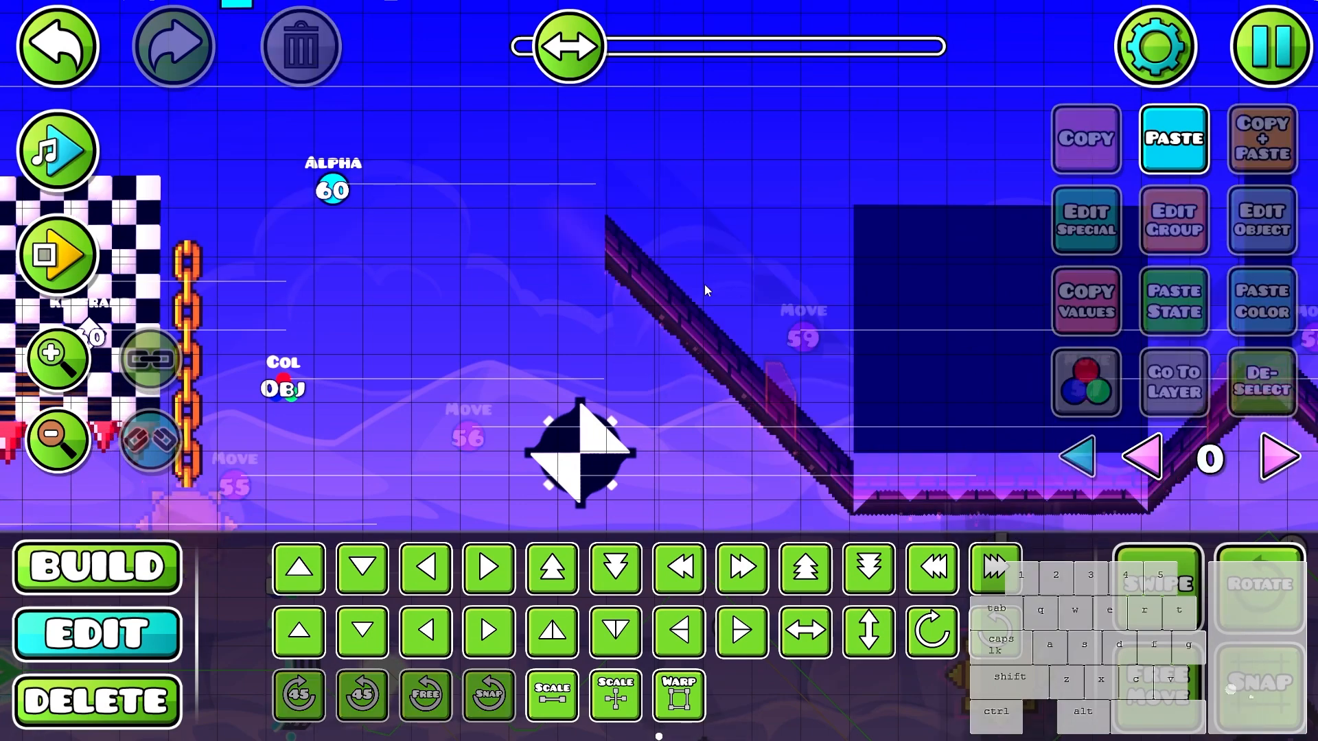
pyautogui.press('Right')
pyautogui.scroll(-2, 708, 321)
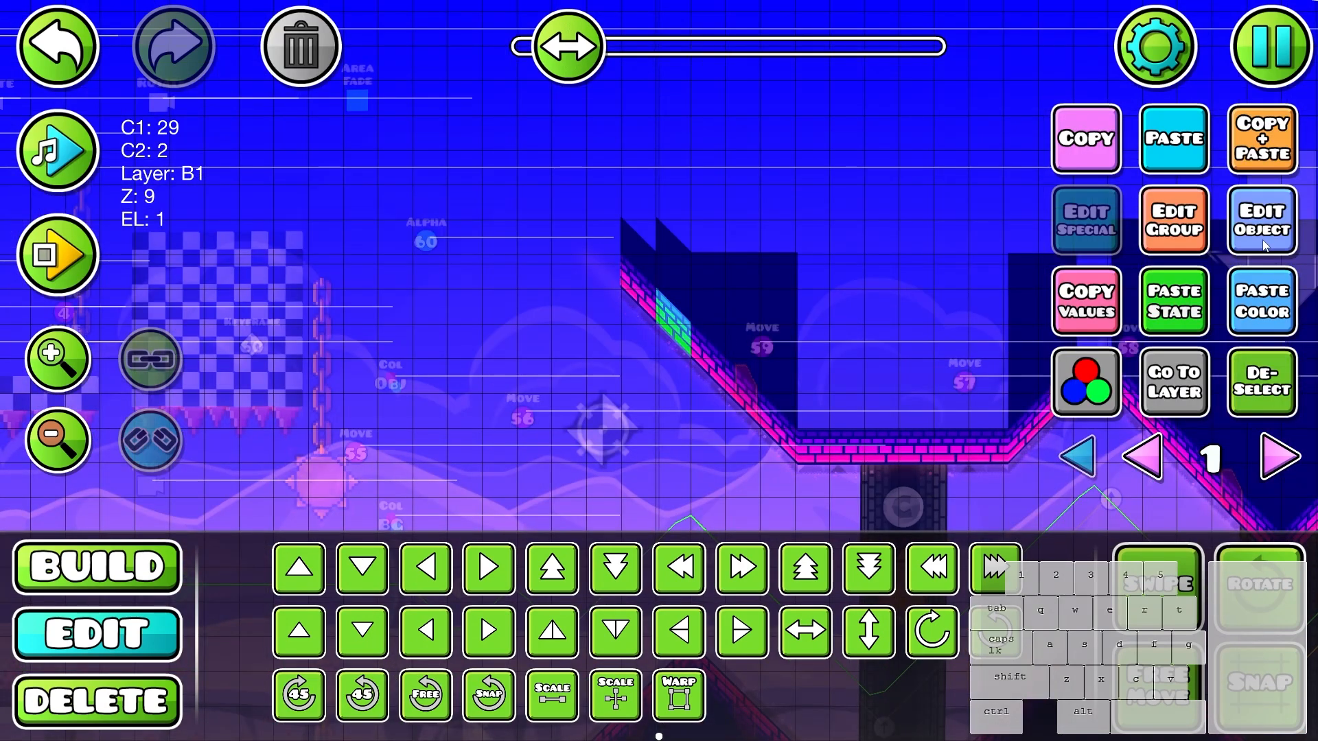
pyautogui.click(1260, 304)
pyautogui.click(1279, 229)
pyautogui.press('Escape')
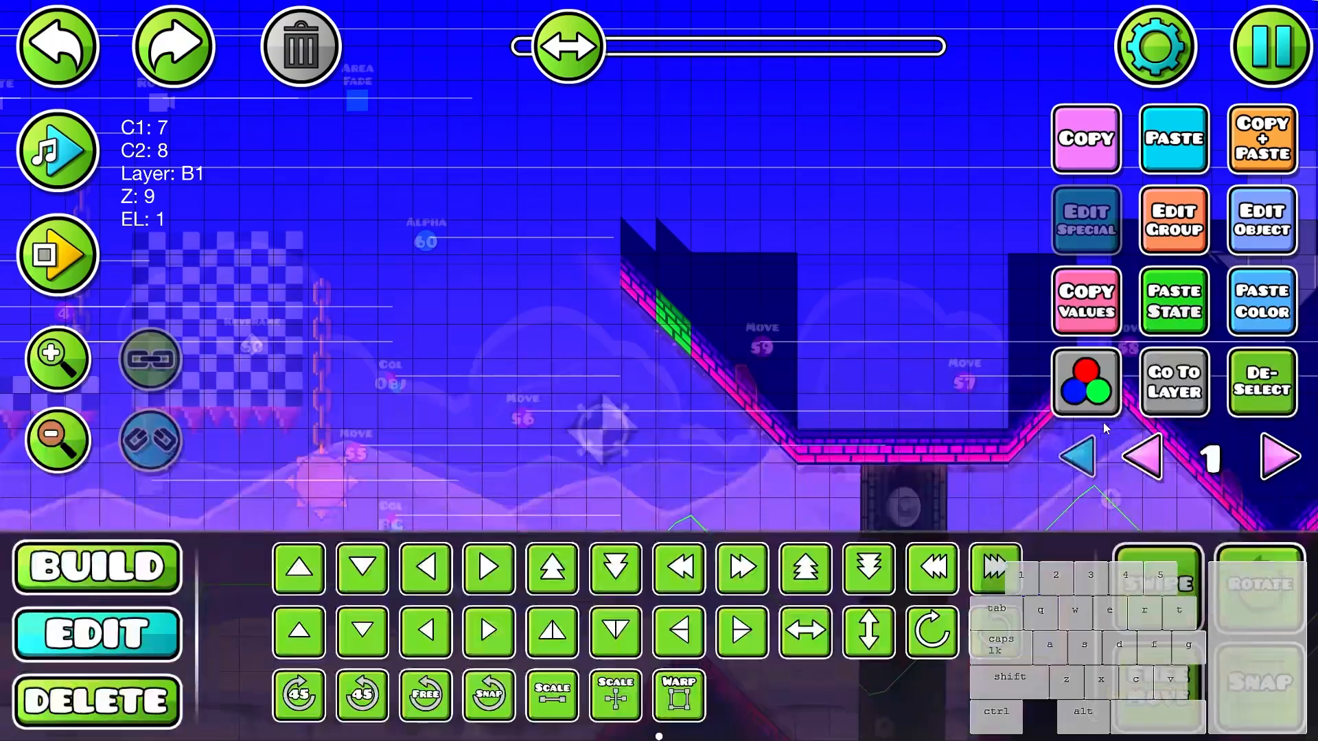
pyautogui.click(1080, 453)
# - Select the pulse trigger of group 142 before the wave section and set up its pulse for channel 7 with colour E200FD
pyautogui.hotkey('alt', 'd')
pyautogui.scroll(-4, 858, 410)
pyautogui.moveTo(887, 442); pyautogui.dragTo(1097, 459)
pyautogui.scroll(2, 851, 363)
pyautogui.moveTo(495, 391); pyautogui.dragTo(552, 334)
pyautogui.scroll(-1, 807, 349)
pyautogui.moveTo(807, 348); pyautogui.dragTo(573, 316)
pyautogui.scroll(3, 574, 314)
pyautogui.click(492, 250)
pyautogui.moveTo(678, 249); pyautogui.dragTo(707, 347)
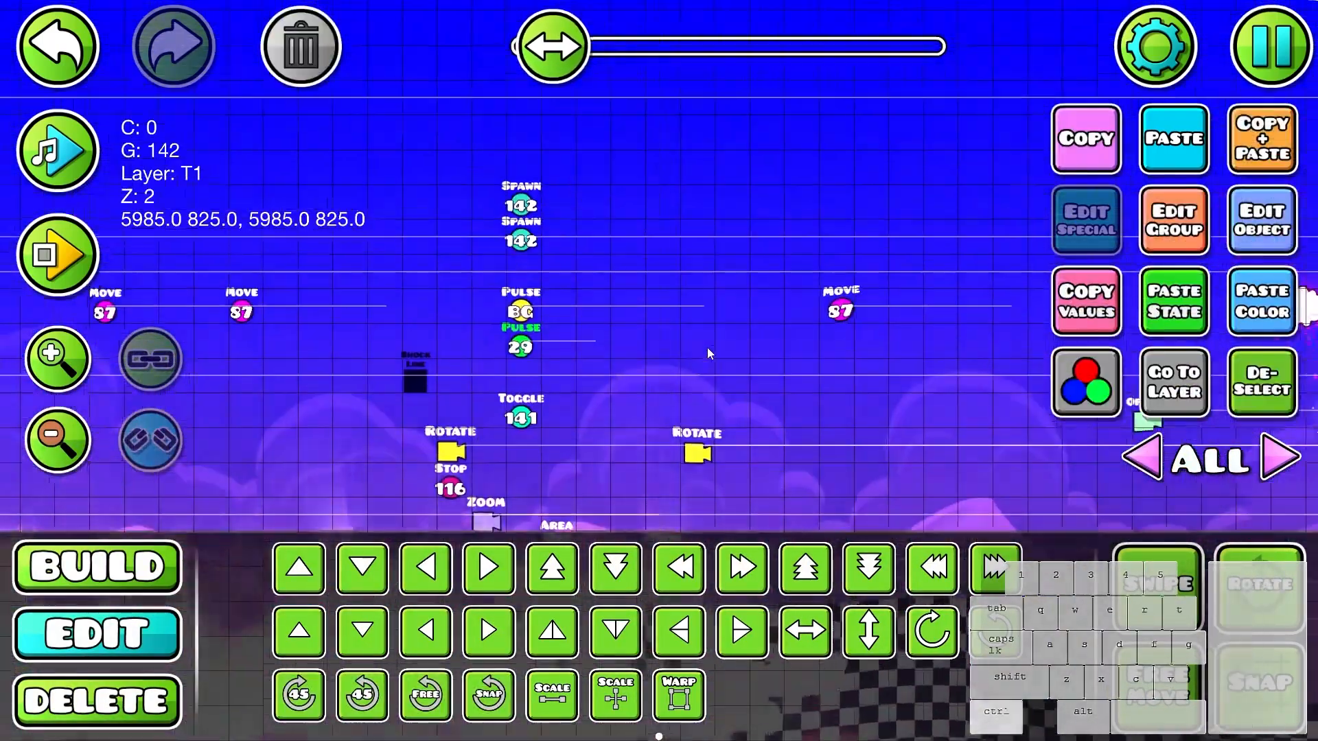
pyautogui.click(1246, 231)
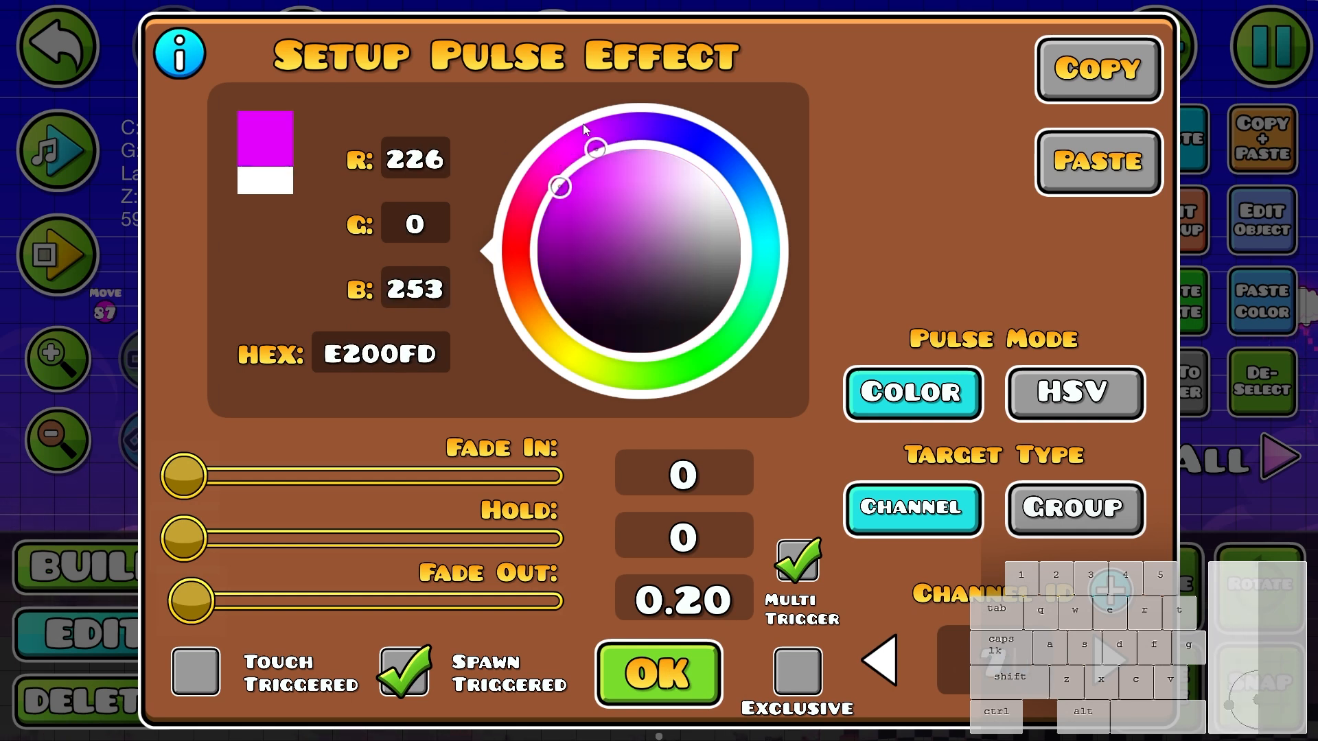
pyautogui.press('Escape')
# - Darken the channel 7 pulse colour and shift its hue to blue 0D0093, previewing it on the wave section walls
pyautogui.scroll(-6, 542, 313)
pyautogui.moveTo(746, 302); pyautogui.dragTo(555, 295)
pyautogui.scroll(3, 556, 295)
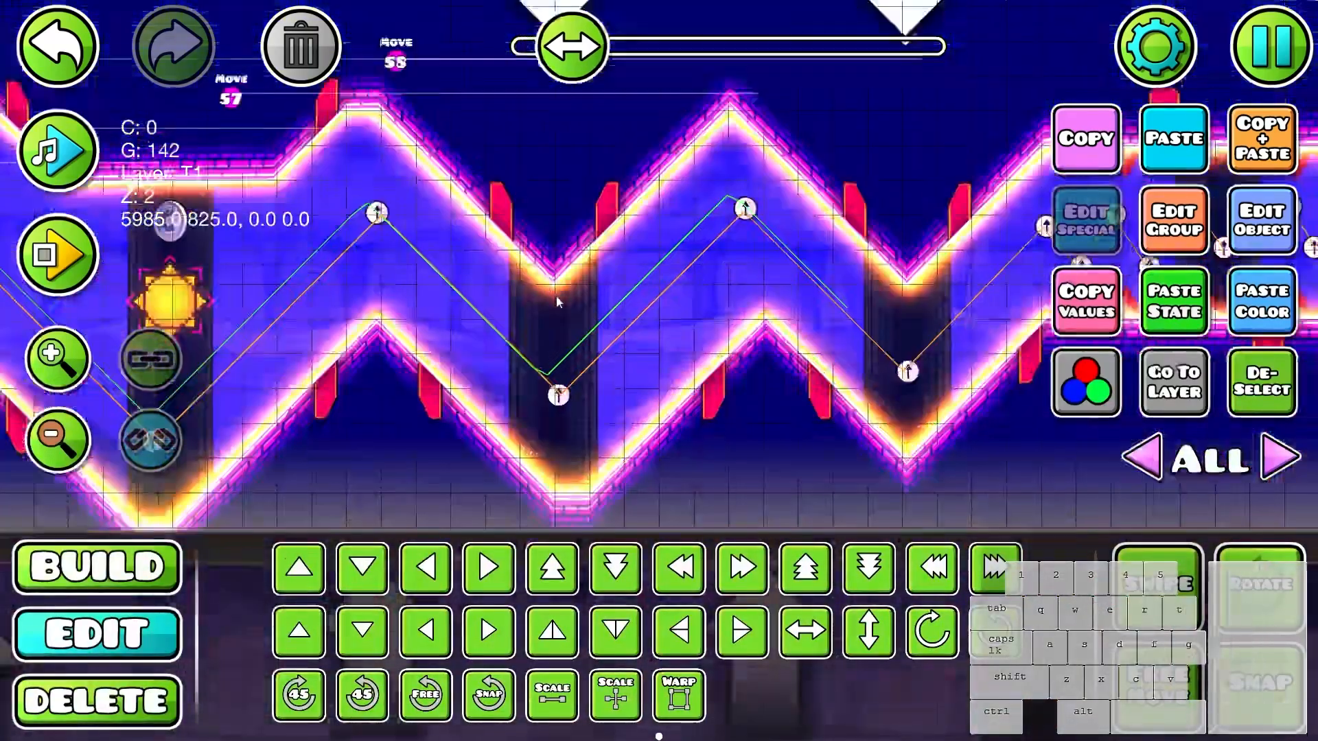
pyautogui.moveTo(661, 313); pyautogui.dragTo(402, 343)
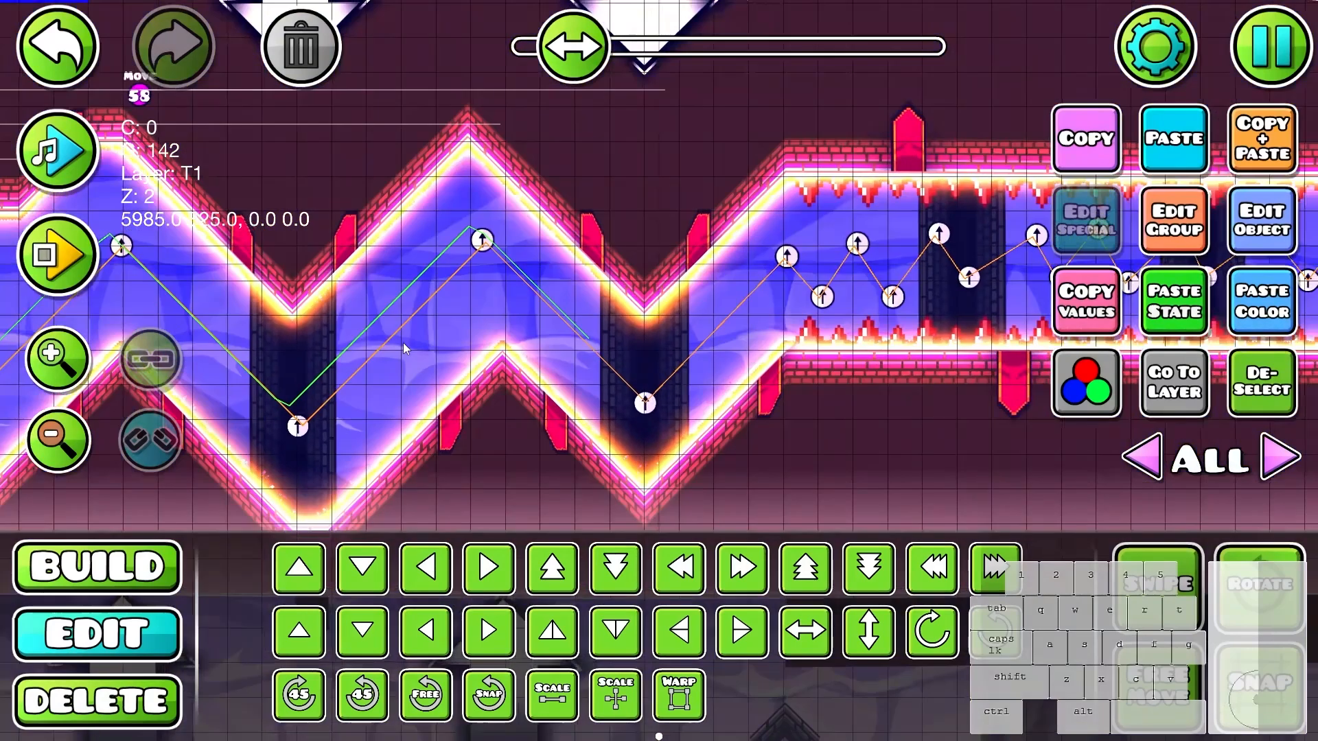
pyautogui.moveTo(366, 199); pyautogui.dragTo(365, 336)
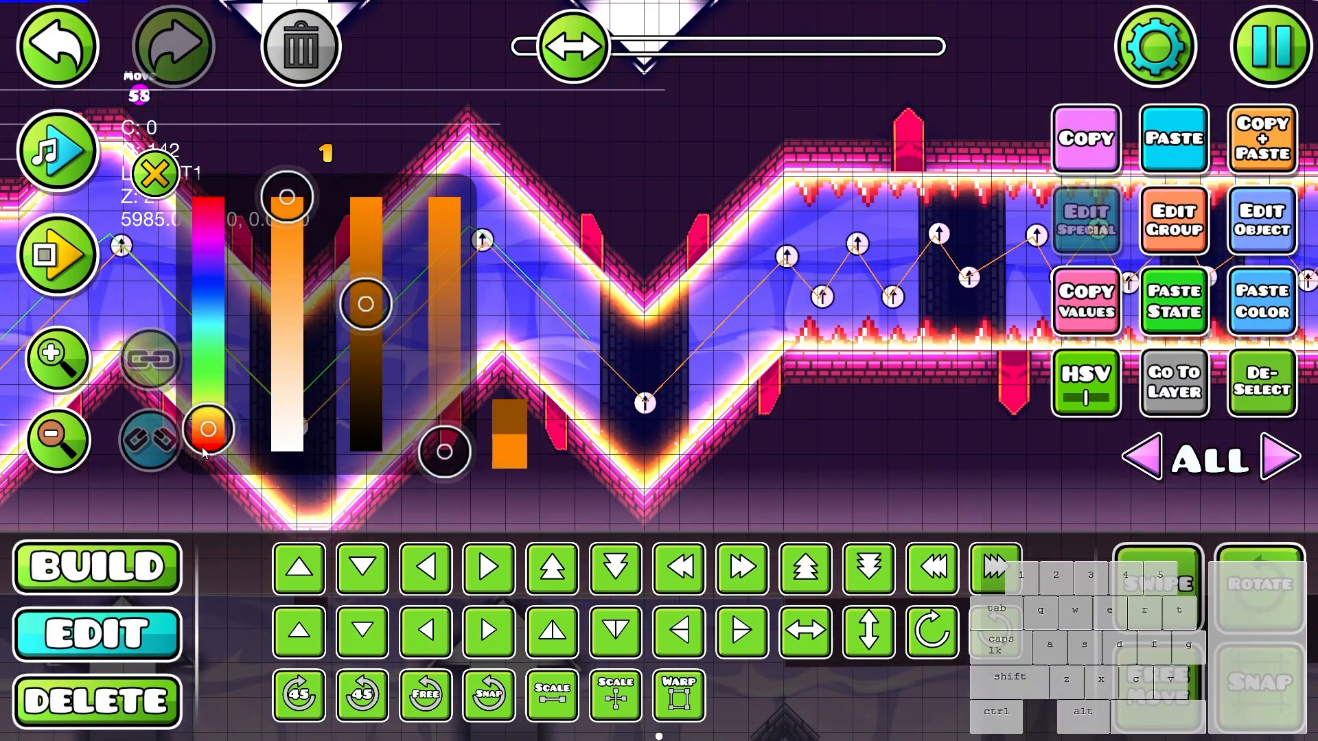
pyautogui.moveTo(204, 453); pyautogui.dragTo(227, 300)
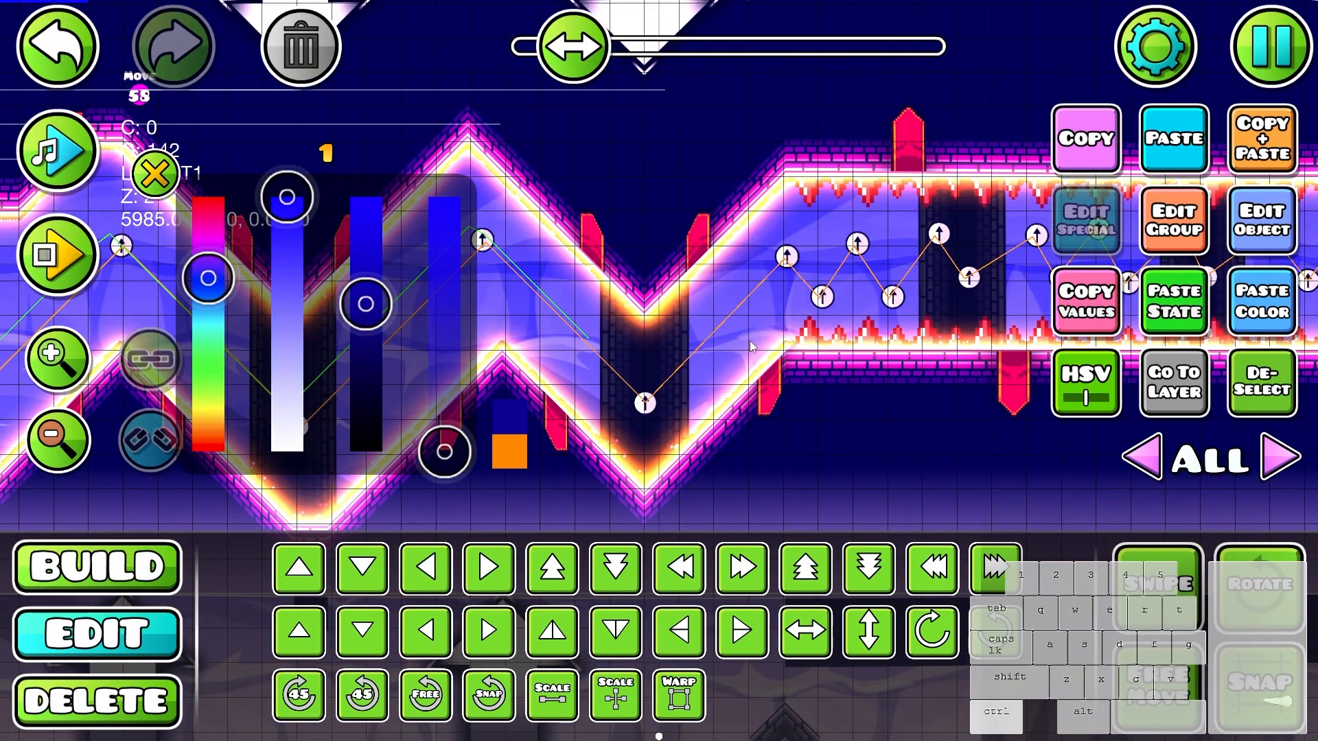
# - Reopen the channel 7 pulse colour and shift its hue to a dark reddish orange
pyautogui.click(1247, 240)
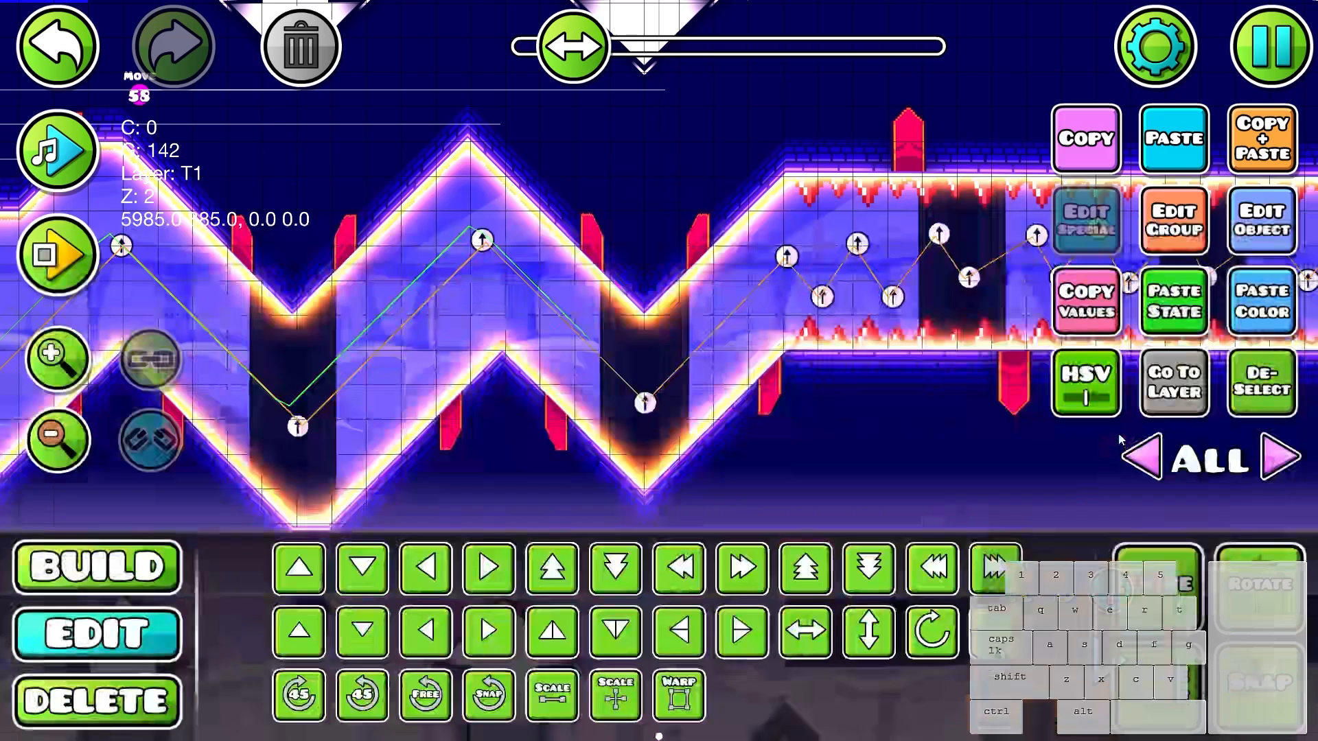
pyautogui.click(1086, 380)
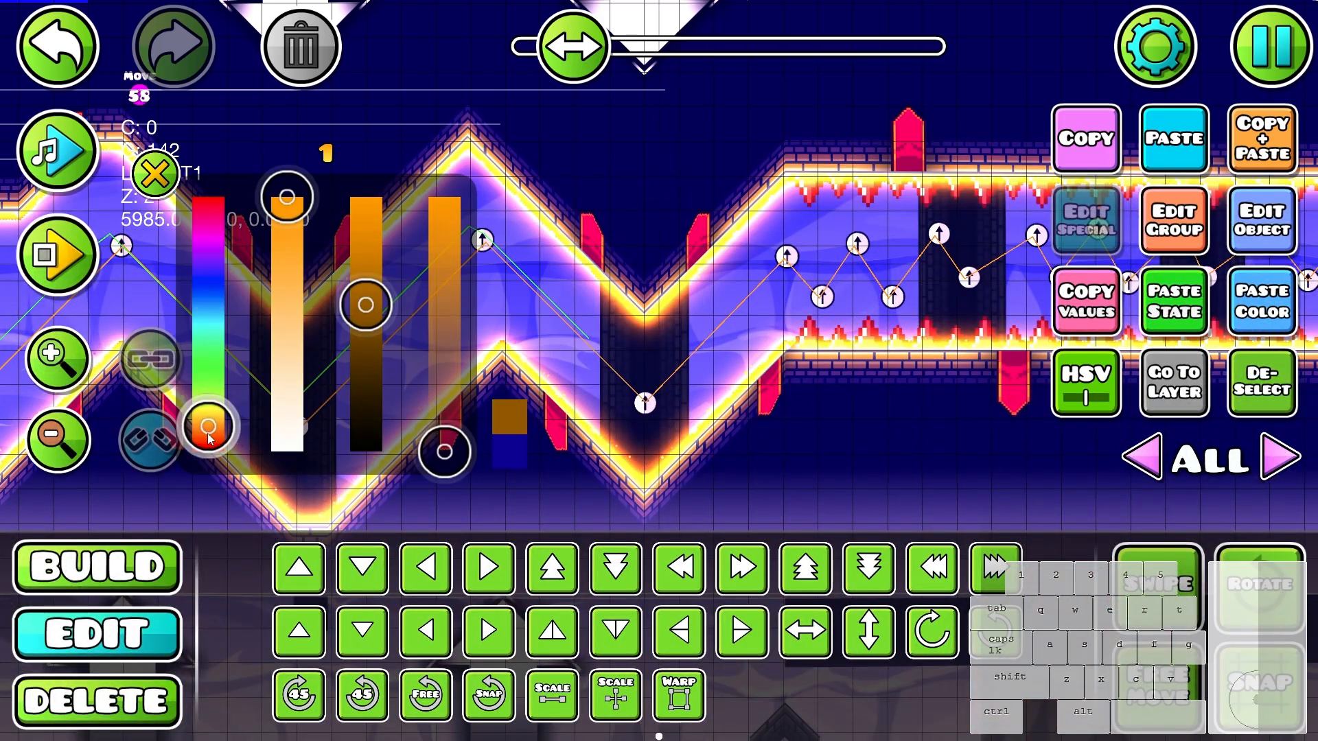
pyautogui.moveTo(209, 435); pyautogui.dragTo(208, 446)
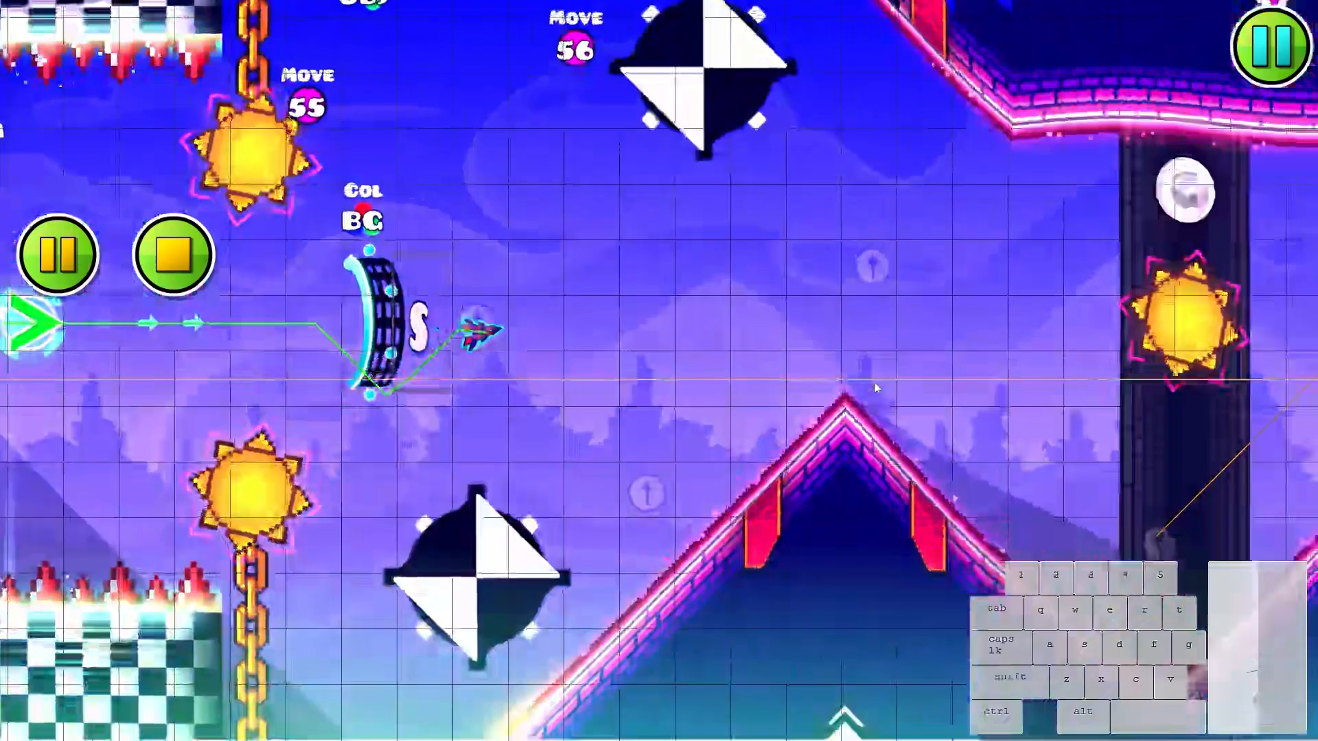
# - Playtest the wave section to check the colour pulse on the brick walls
pyautogui.click(874, 383)
pyautogui.click(873, 384)
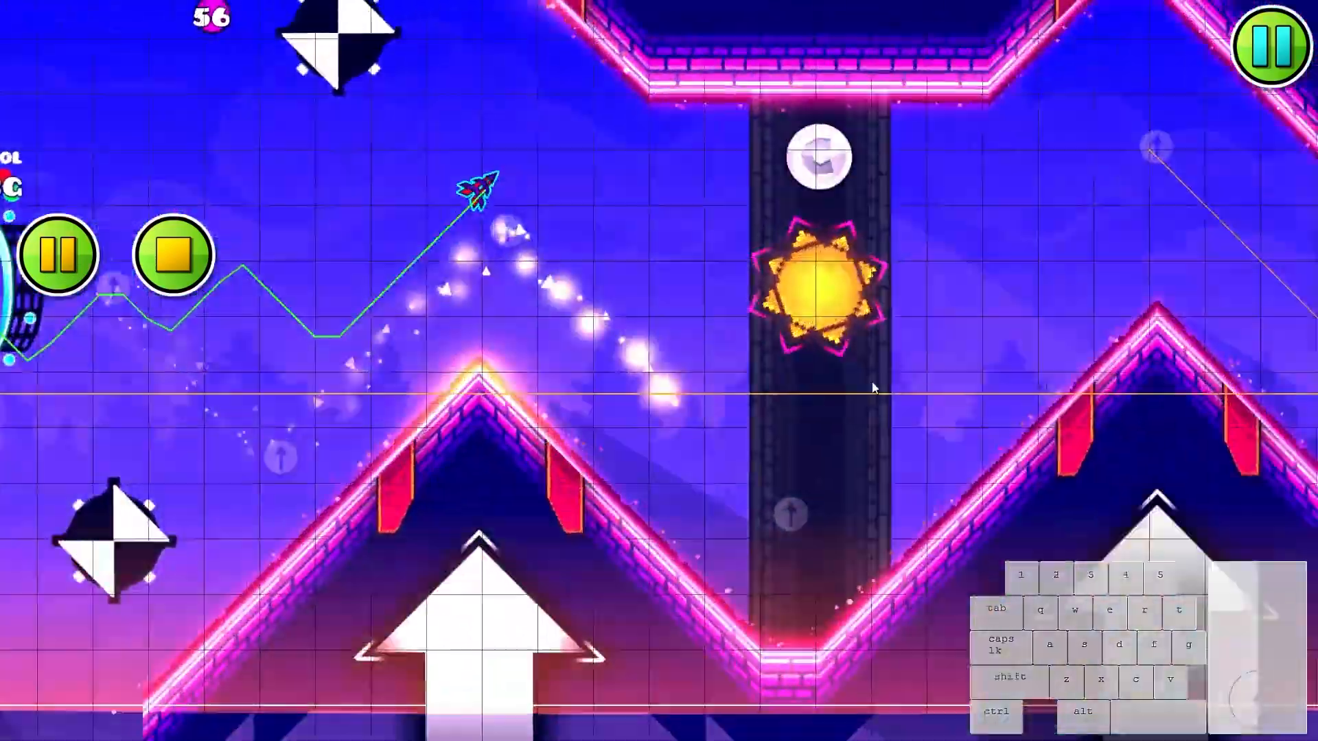
pyautogui.click(868, 388)
pyautogui.click(860, 394)
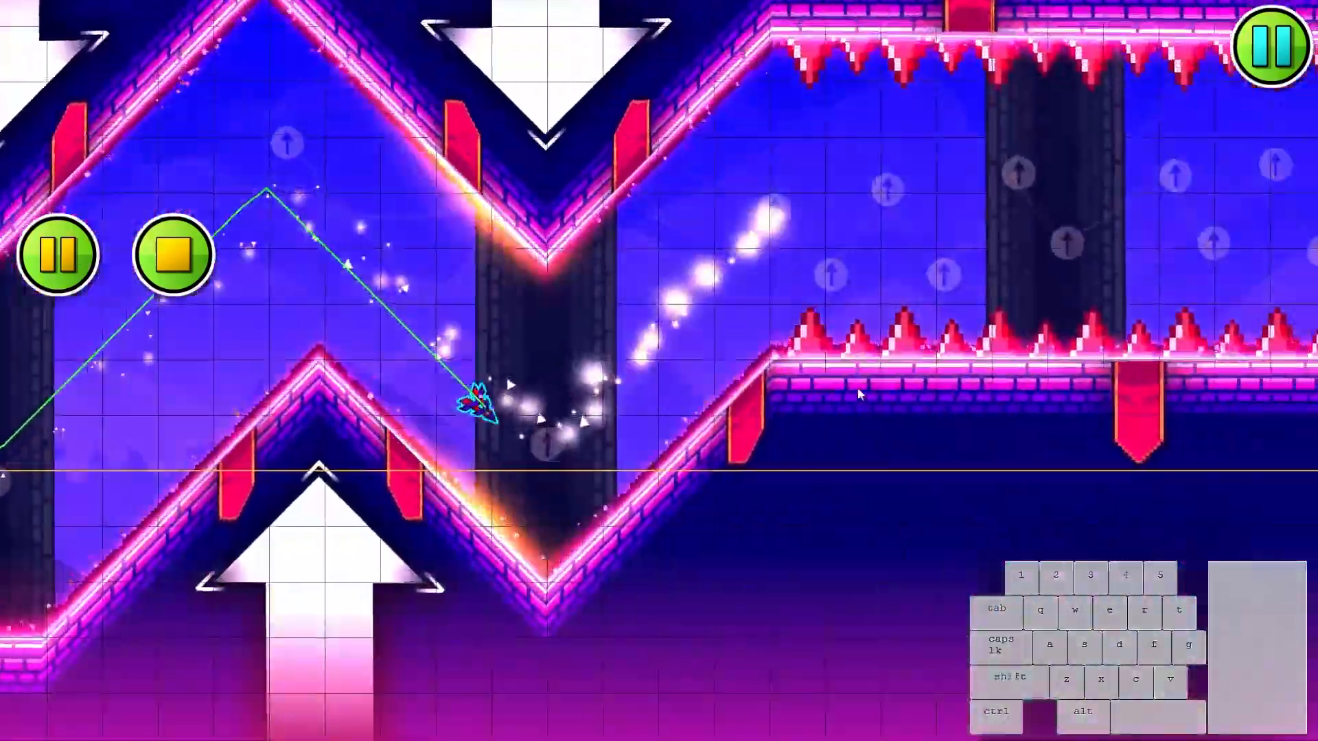
pyautogui.click(857, 394)
pyautogui.click(853, 395)
pyautogui.click(852, 396)
pyautogui.click(850, 396)
pyautogui.click(848, 397)
pyautogui.click(847, 397)
pyautogui.click(846, 397)
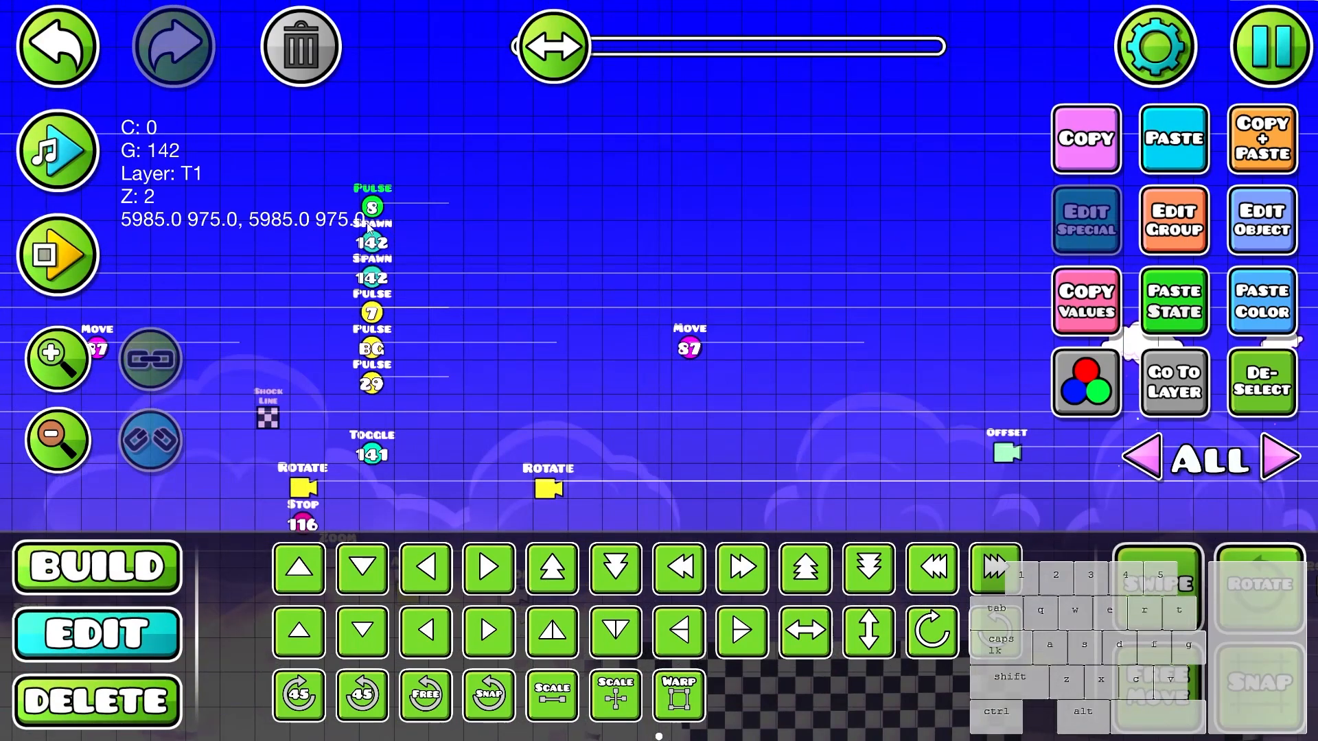
# - Open the settings of the channel 8 pulse trigger above the spawn triggers, then playtest the wall colours in the wave section
pyautogui.click(1274, 219)
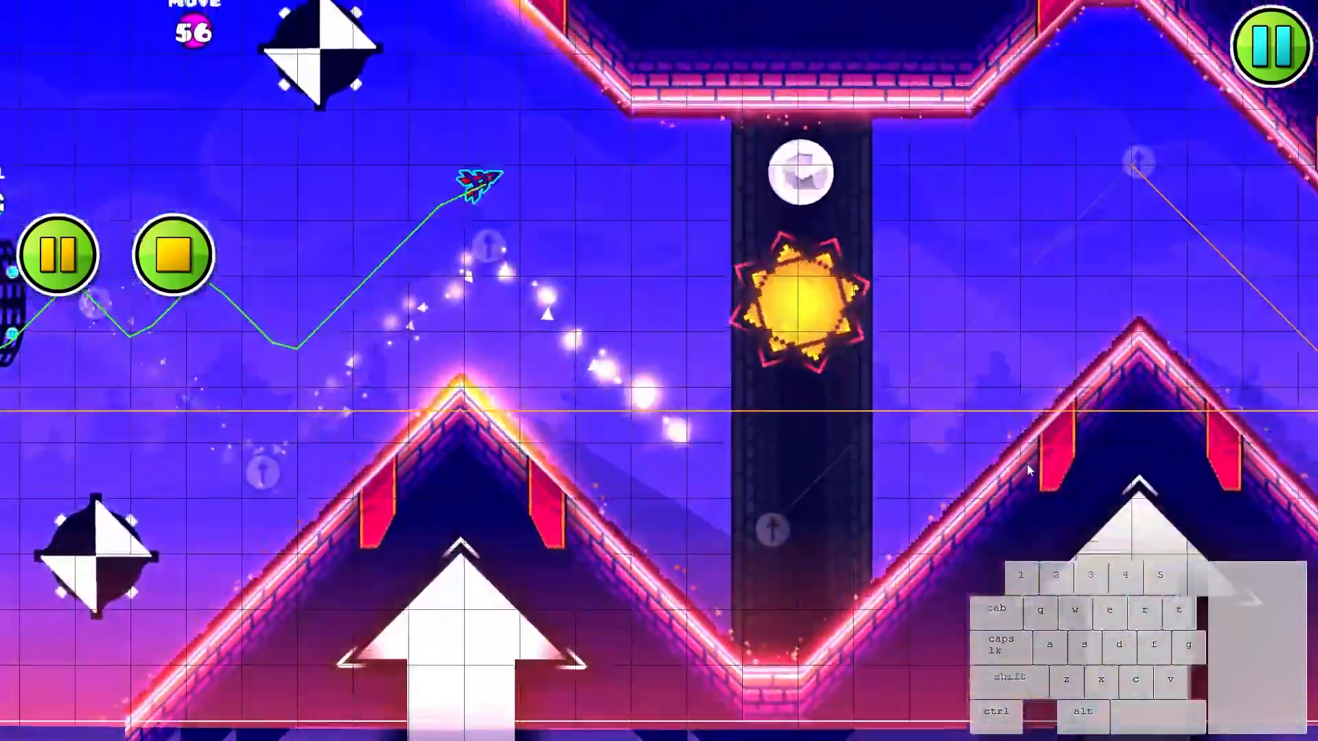
pyautogui.click(1024, 464)
pyautogui.click(1017, 466)
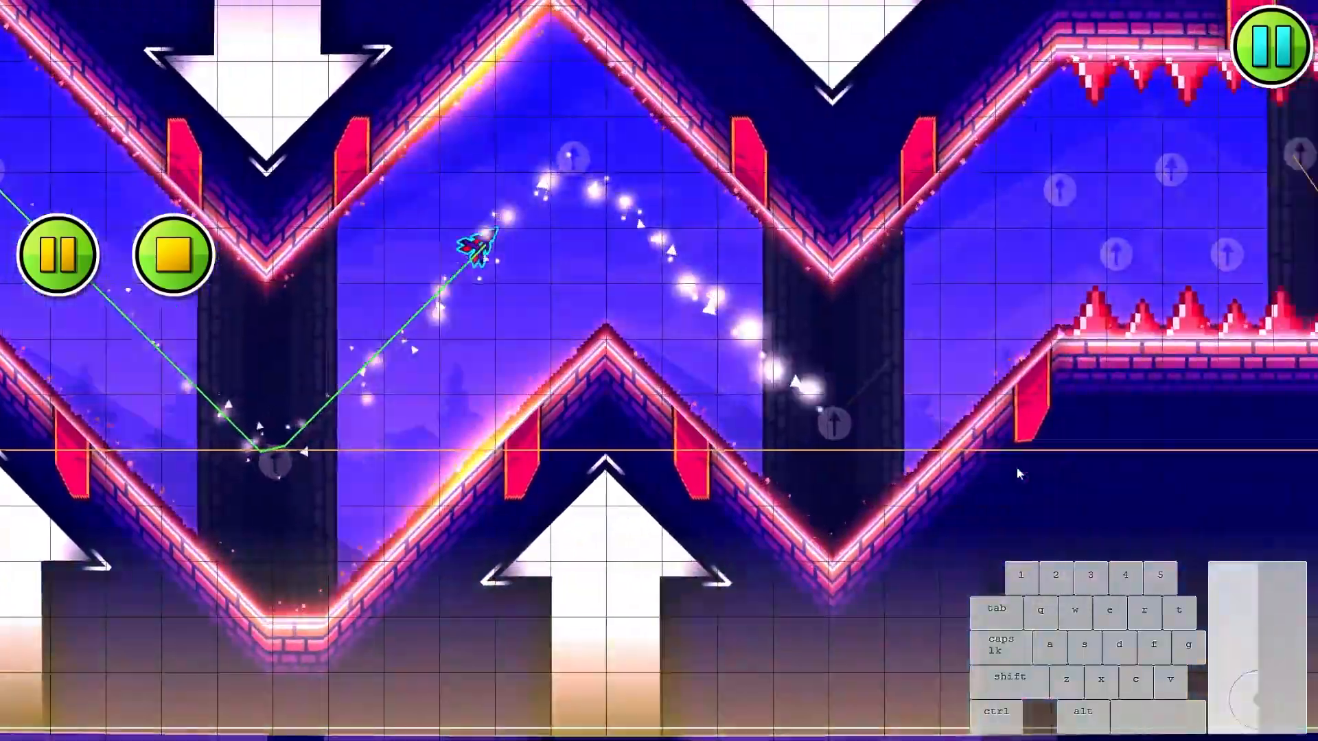
pyautogui.click(1003, 463)
pyautogui.click(999, 463)
pyautogui.click(994, 462)
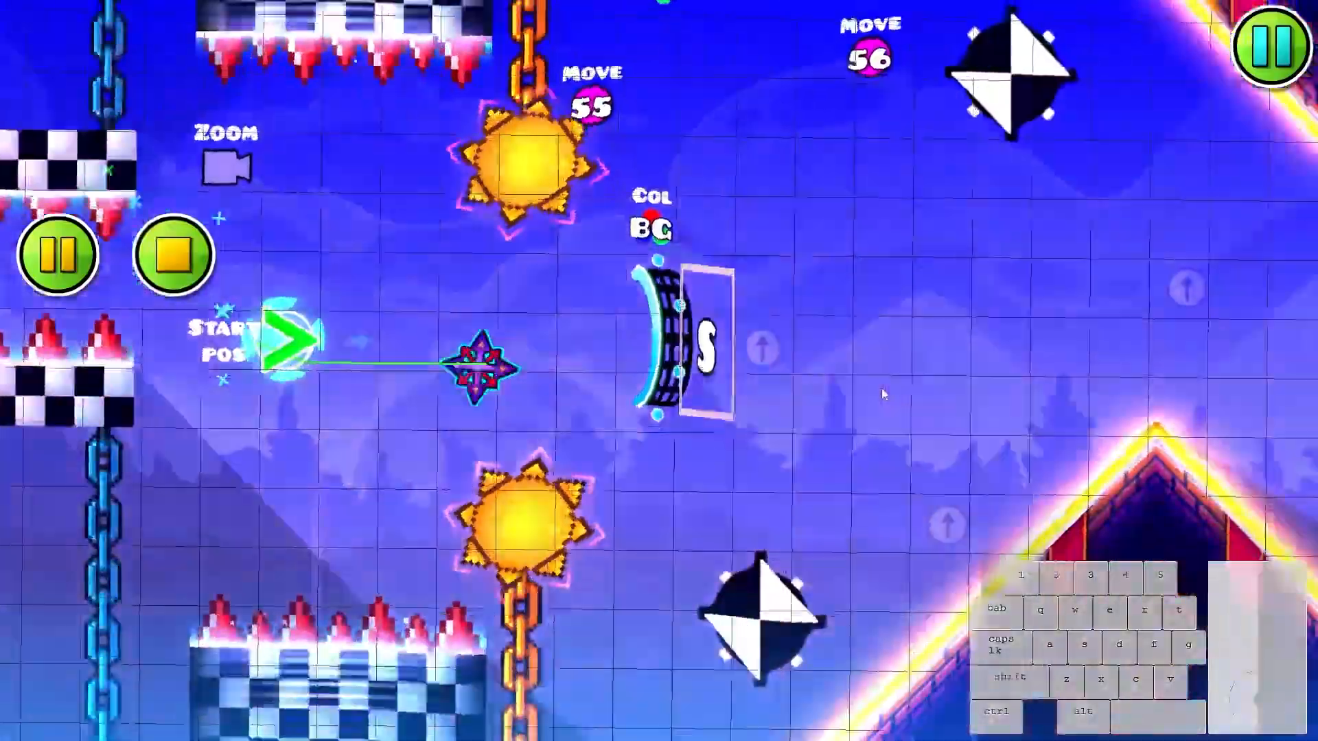
pyautogui.click(882, 386)
pyautogui.click(866, 388)
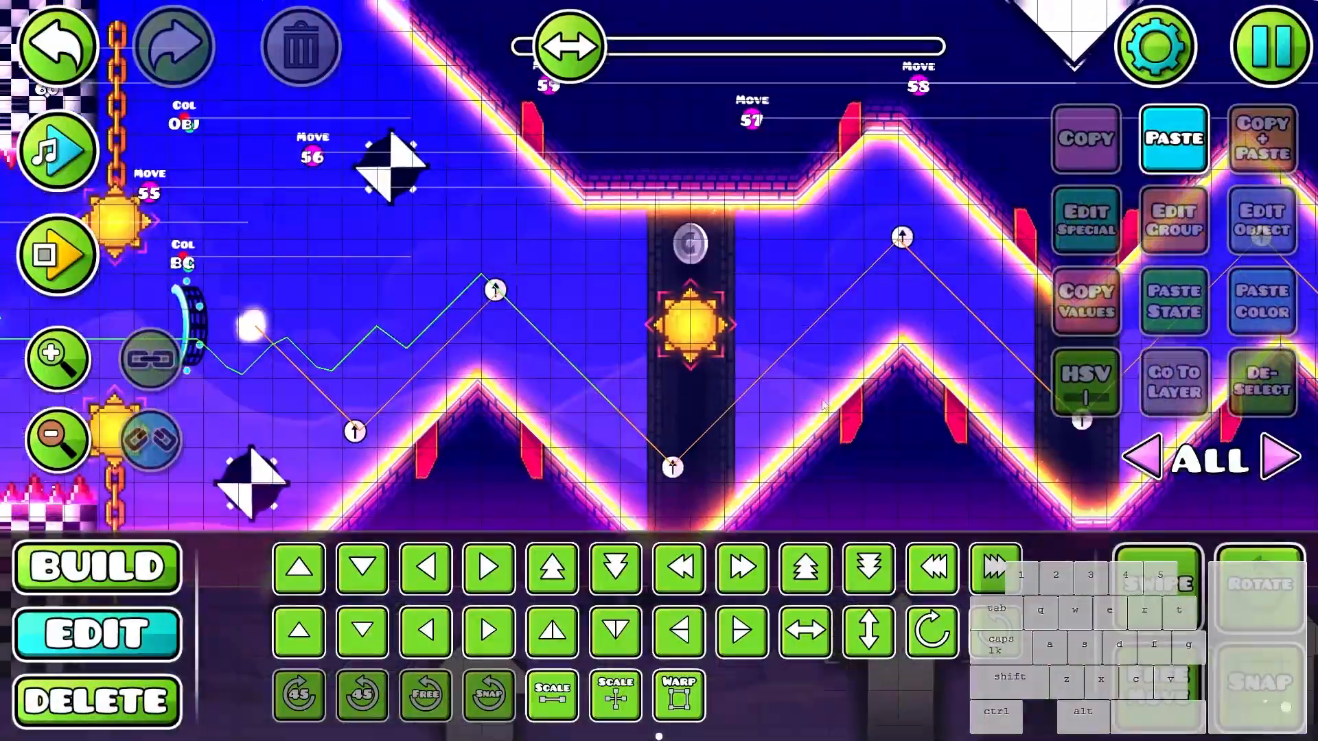
# - Play the music preview through the start of the wave section twice, stopping it each time
pyautogui.click(58, 158)
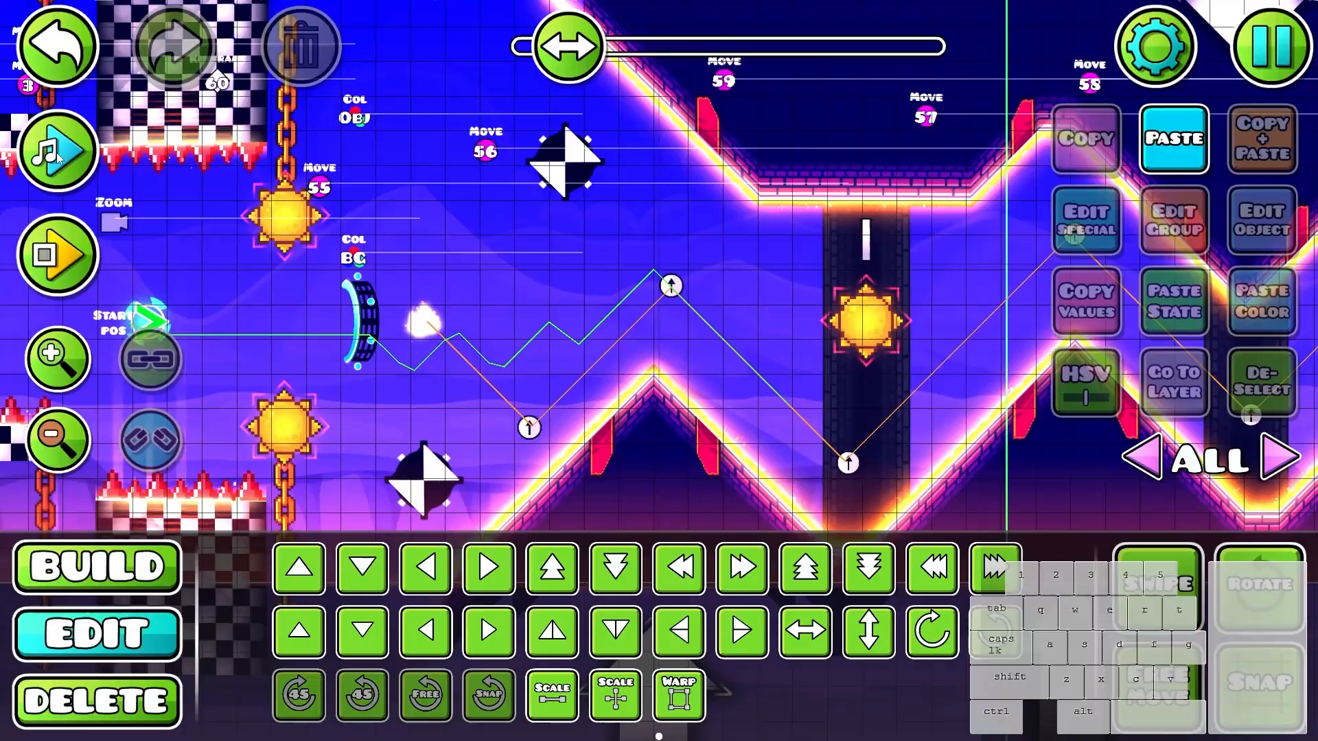
pyautogui.click(56, 159)
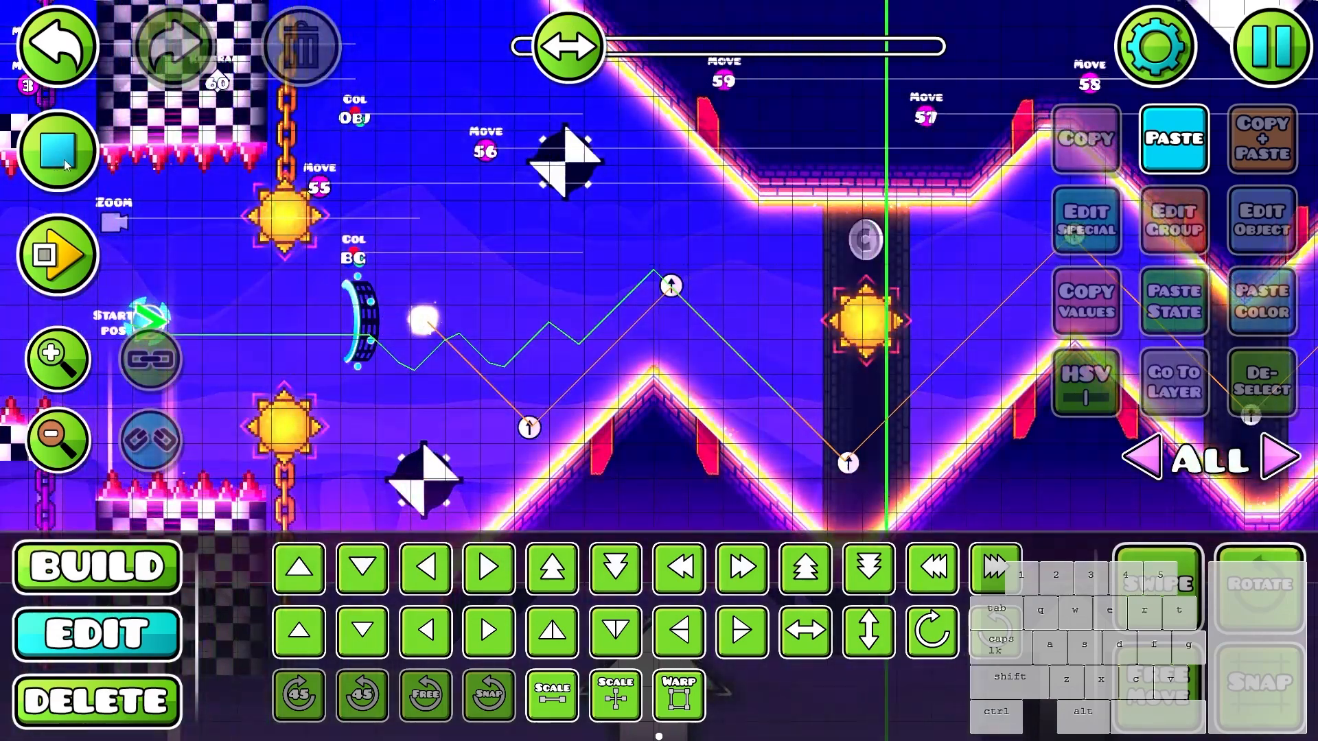
pyautogui.click(64, 159)
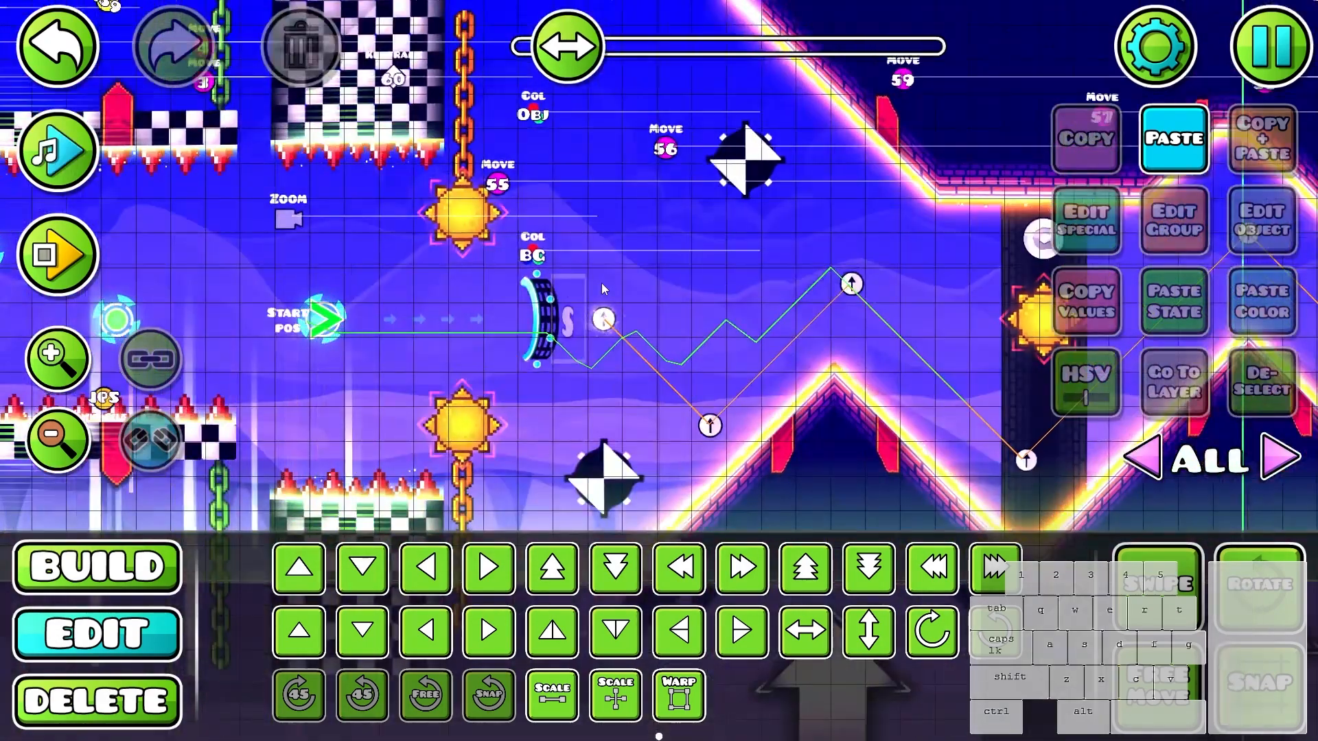
pyautogui.moveTo(648, 293); pyautogui.dragTo(909, 348)
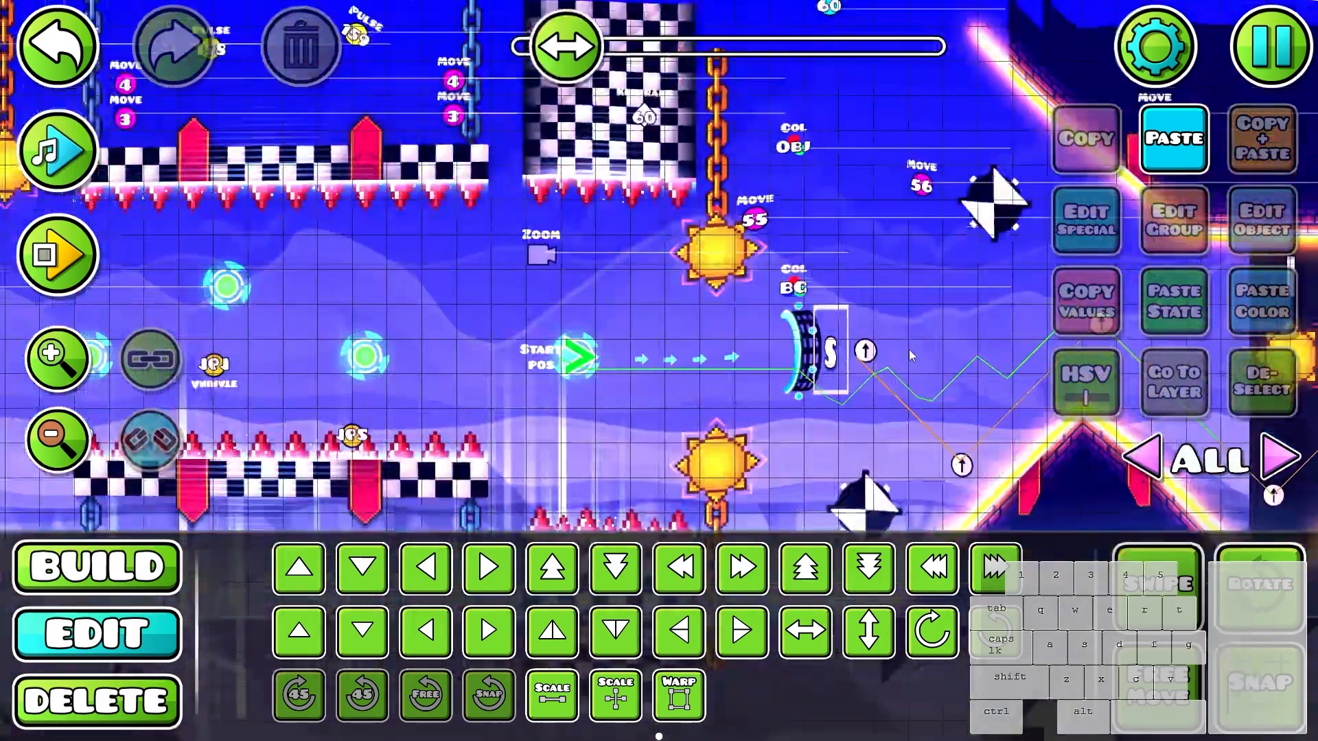
pyautogui.click(60, 153)
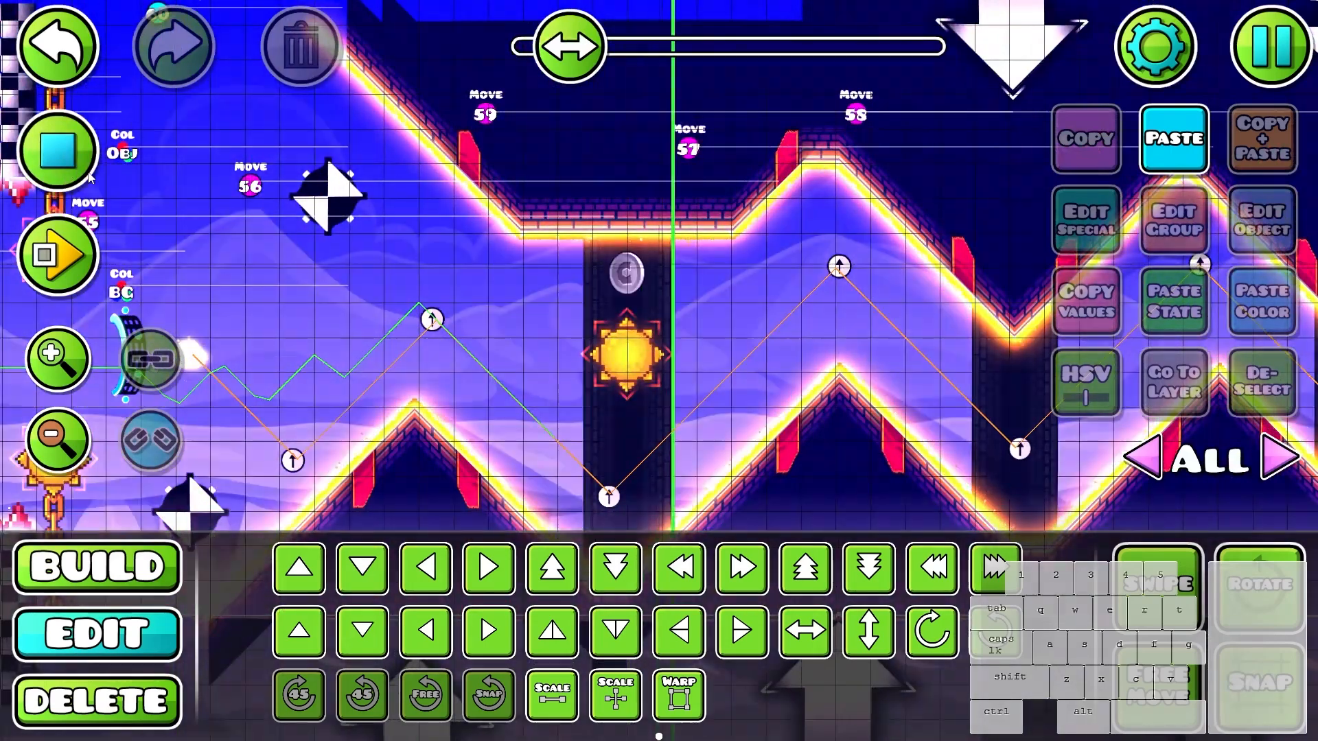
pyautogui.click(85, 170)
# - Select the cyan light beam crossing the checkered section and go to its editor layer 37
pyautogui.scroll(-3, 480, 364)
pyautogui.moveTo(473, 366); pyautogui.dragTo(678, 356)
pyautogui.scroll(3, 636, 352)
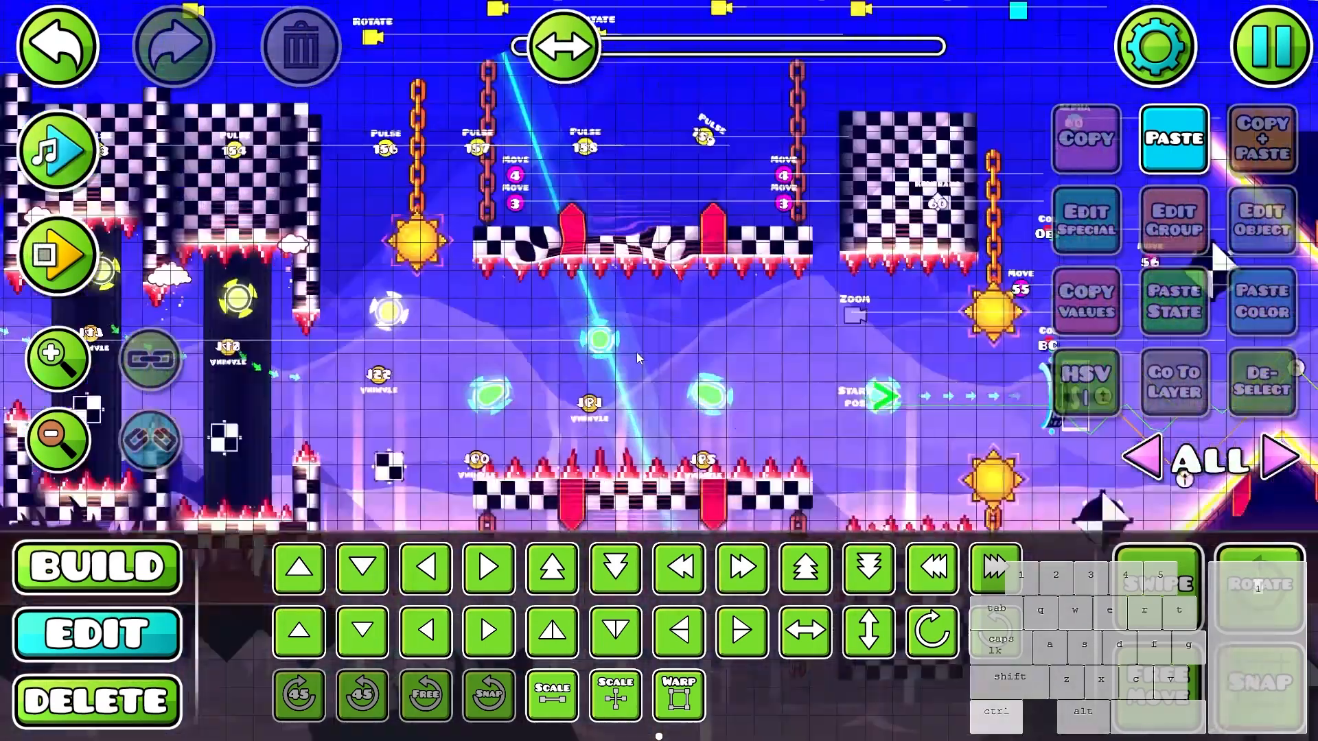
pyautogui.click(563, 269)
pyautogui.click(1248, 392)
pyautogui.scroll(-4, 1222, 260)
pyautogui.hotkey('ctrl', 'z')
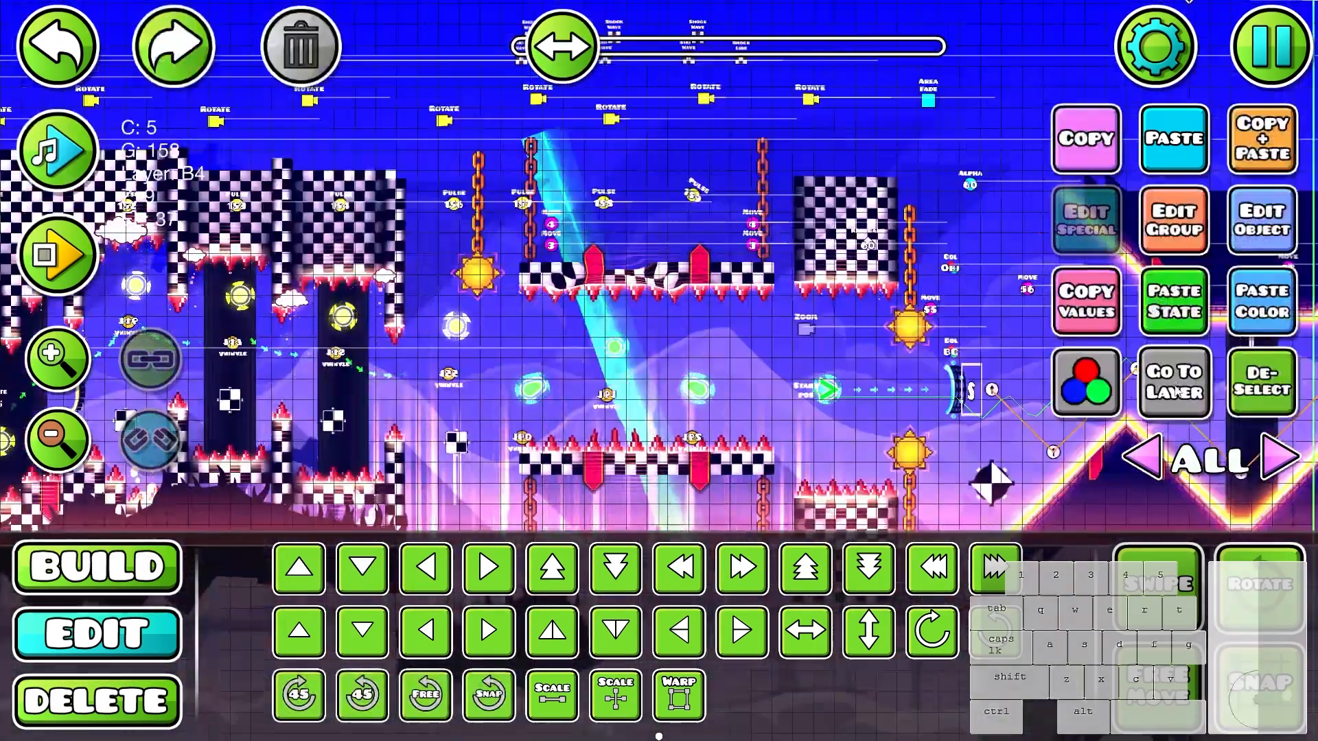
pyautogui.click(1175, 383)
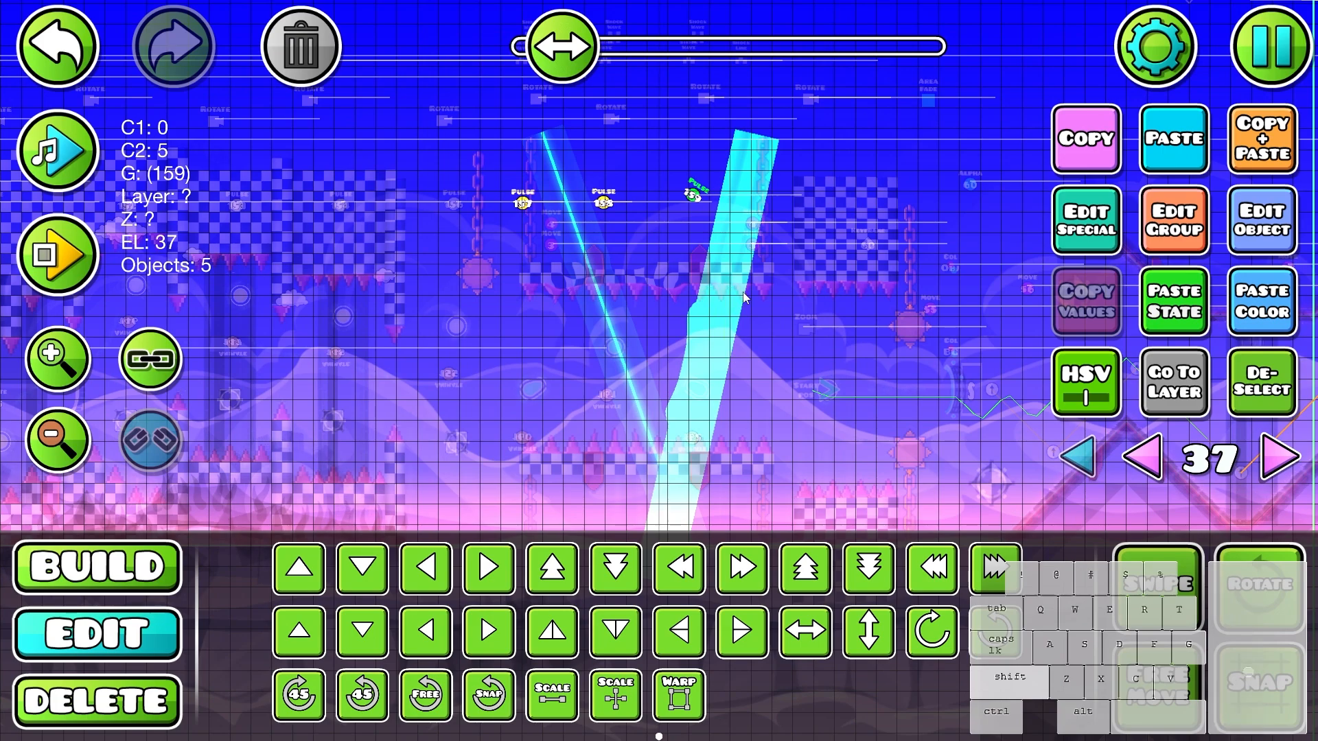
# - Duplicate the cyan light beam with its pulse trigger and shift the copy further along towards the start of the wave section
pyautogui.moveTo(744, 296); pyautogui.dragTo(660, 287)
pyautogui.hotkey('ctrl', 'd')
pyautogui.press('d')
pyautogui.press('d')
pyautogui.press('d')
pyautogui.moveTo(923, 382); pyautogui.dragTo(639, 383)
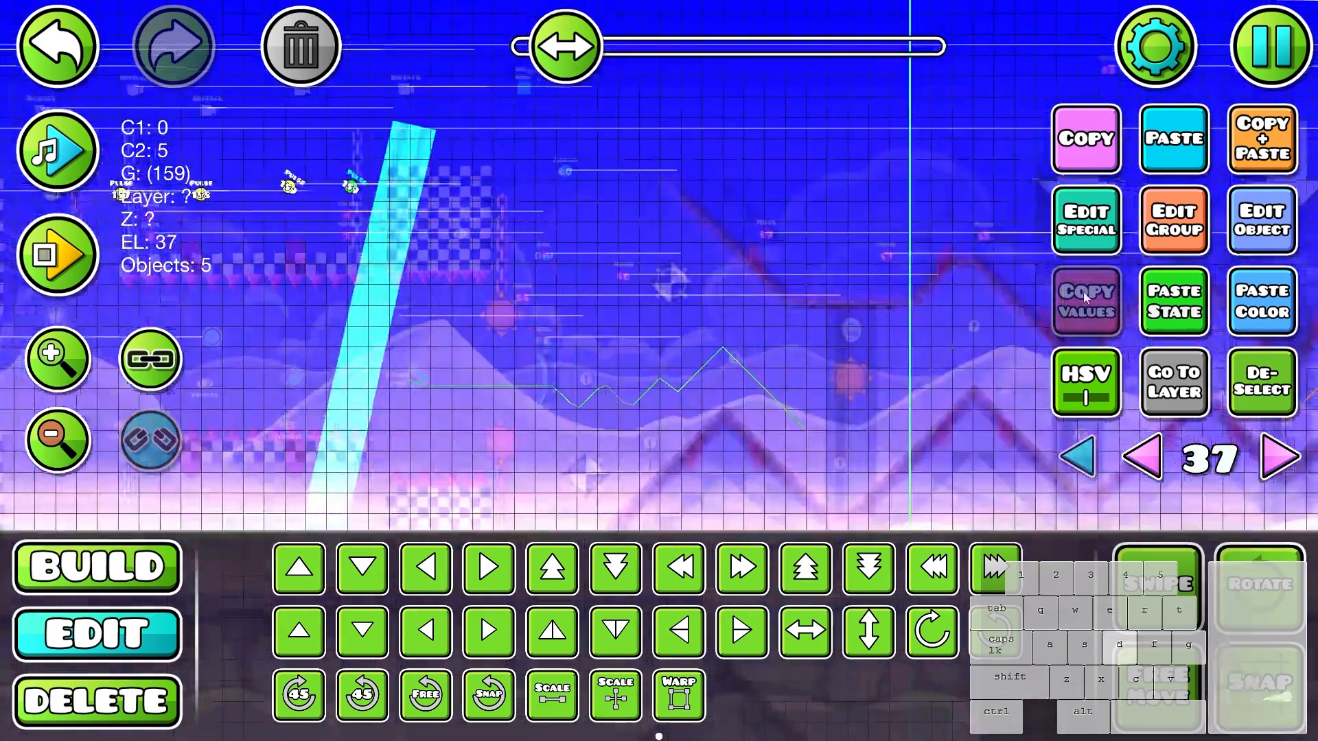
# - Give the beam copy its own group with Build Helper and check its group ID
pyautogui.click(1268, 44)
pyautogui.click(1200, 253)
pyautogui.click(769, 178)
pyautogui.scroll(4, 881, 265)
pyautogui.click(1174, 221)
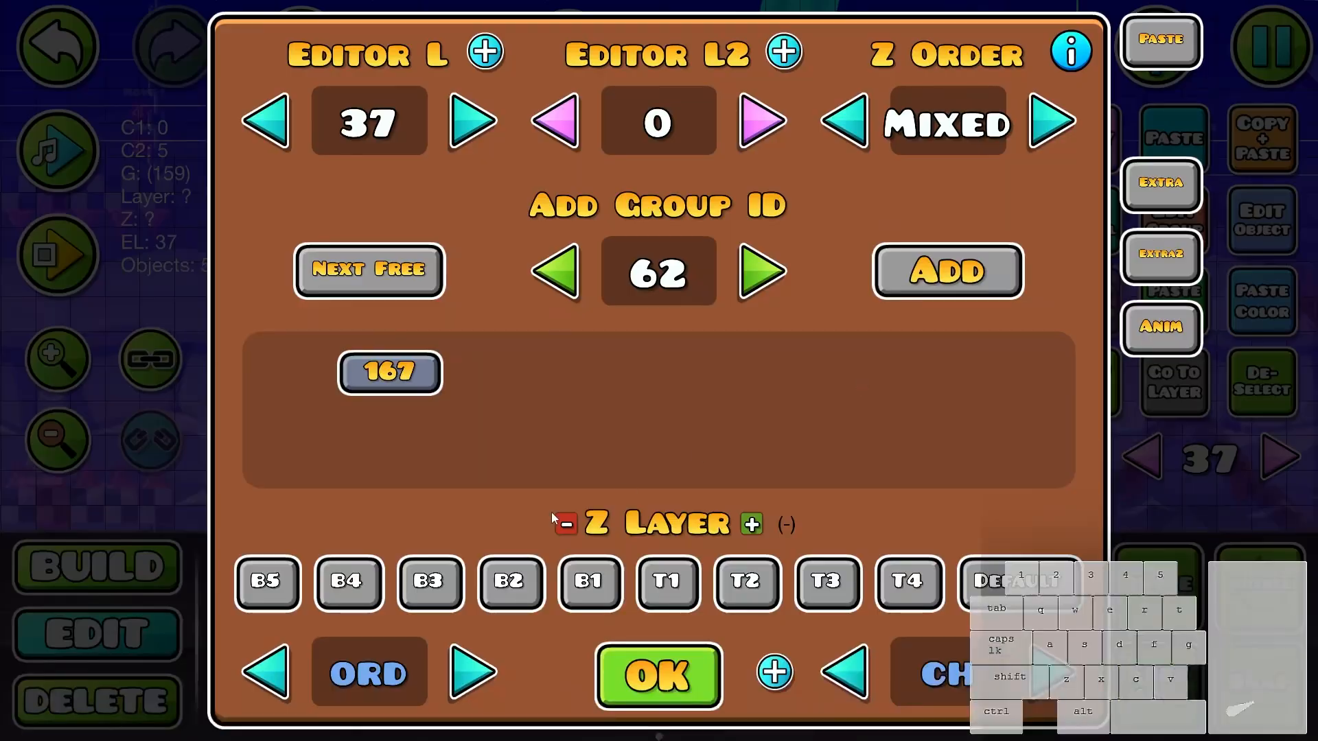
pyautogui.click(652, 669)
# - Show all editor layers and play the music preview to check the copied beam at the wave section's start
pyautogui.click(1086, 469)
pyautogui.click(1262, 382)
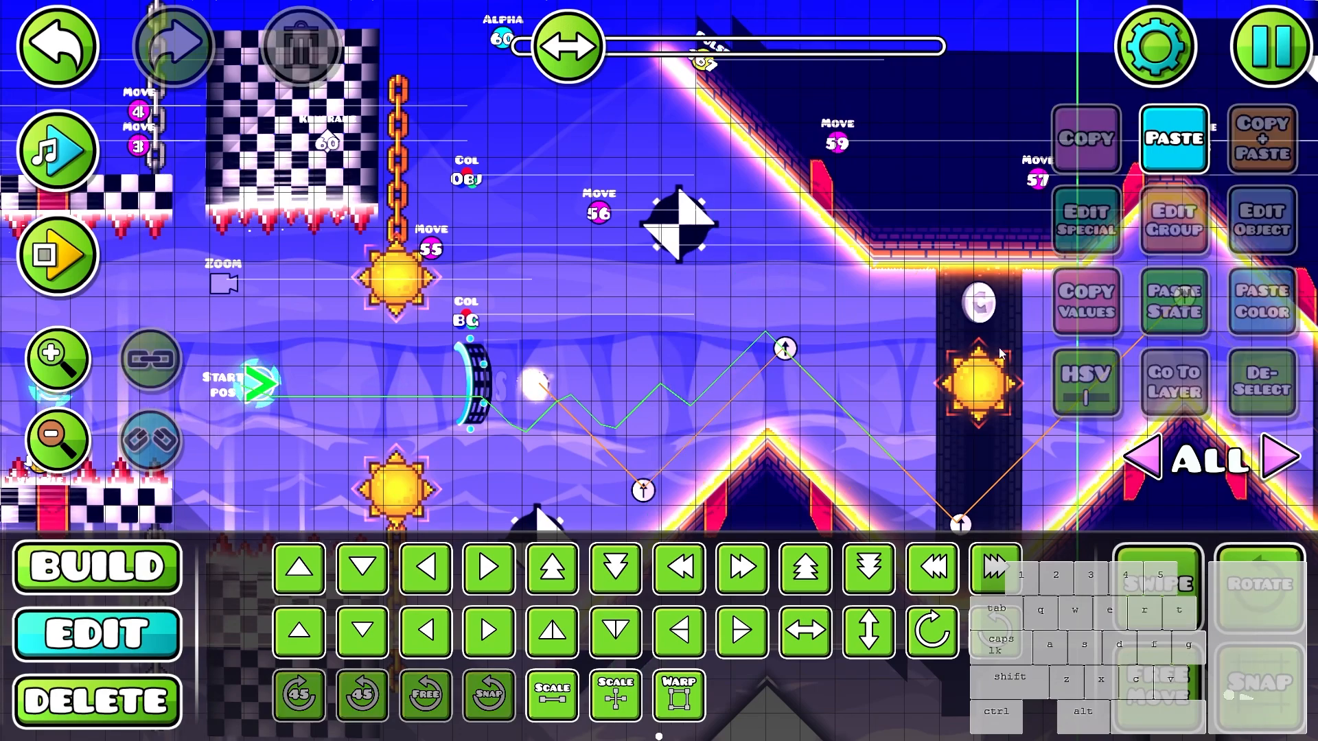
pyautogui.moveTo(928, 305); pyautogui.dragTo(837, 368)
pyautogui.click(886, 367)
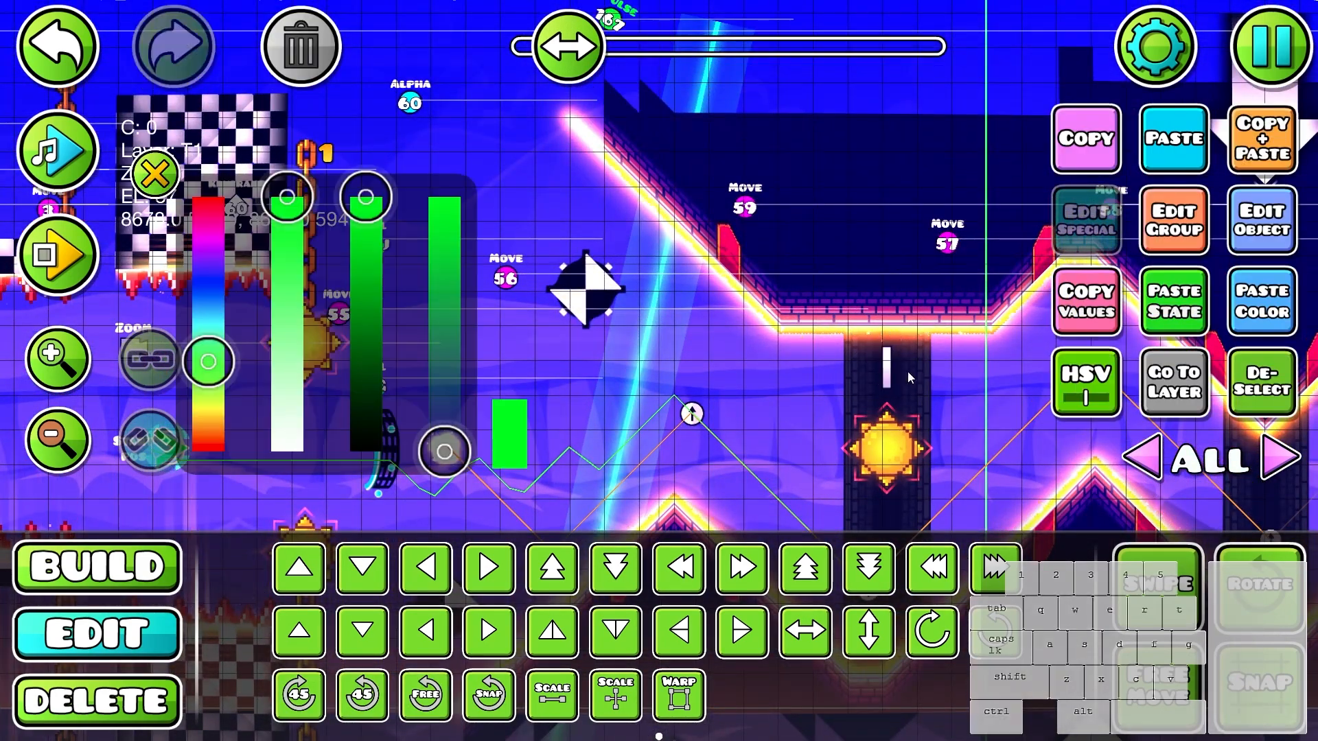
pyautogui.moveTo(767, 339); pyautogui.dragTo(776, 249)
pyautogui.click(156, 175)
pyautogui.moveTo(601, 229); pyautogui.dragTo(589, 280)
pyautogui.click(42, 155)
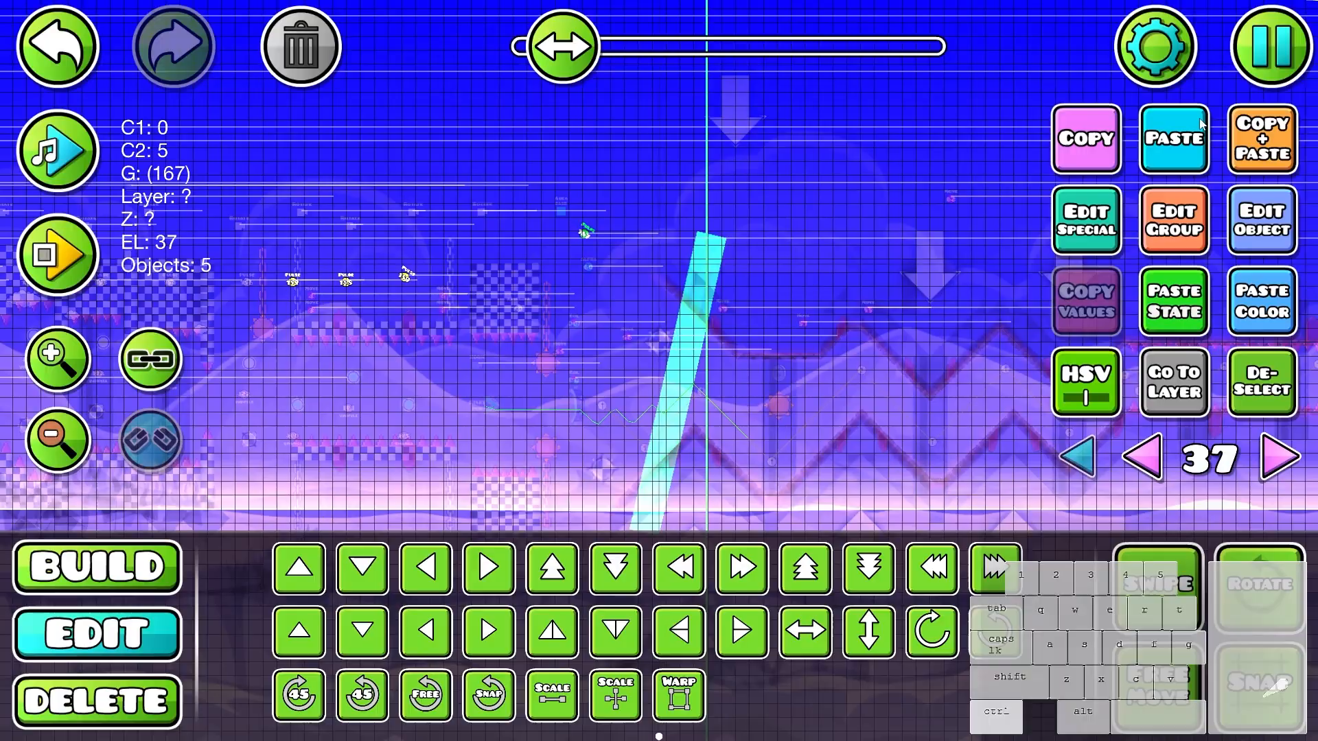
# - Remap the repositioned beam's group with Build Helper and preview its pulse with music near the first zigzag wall
pyautogui.click(1246, 52)
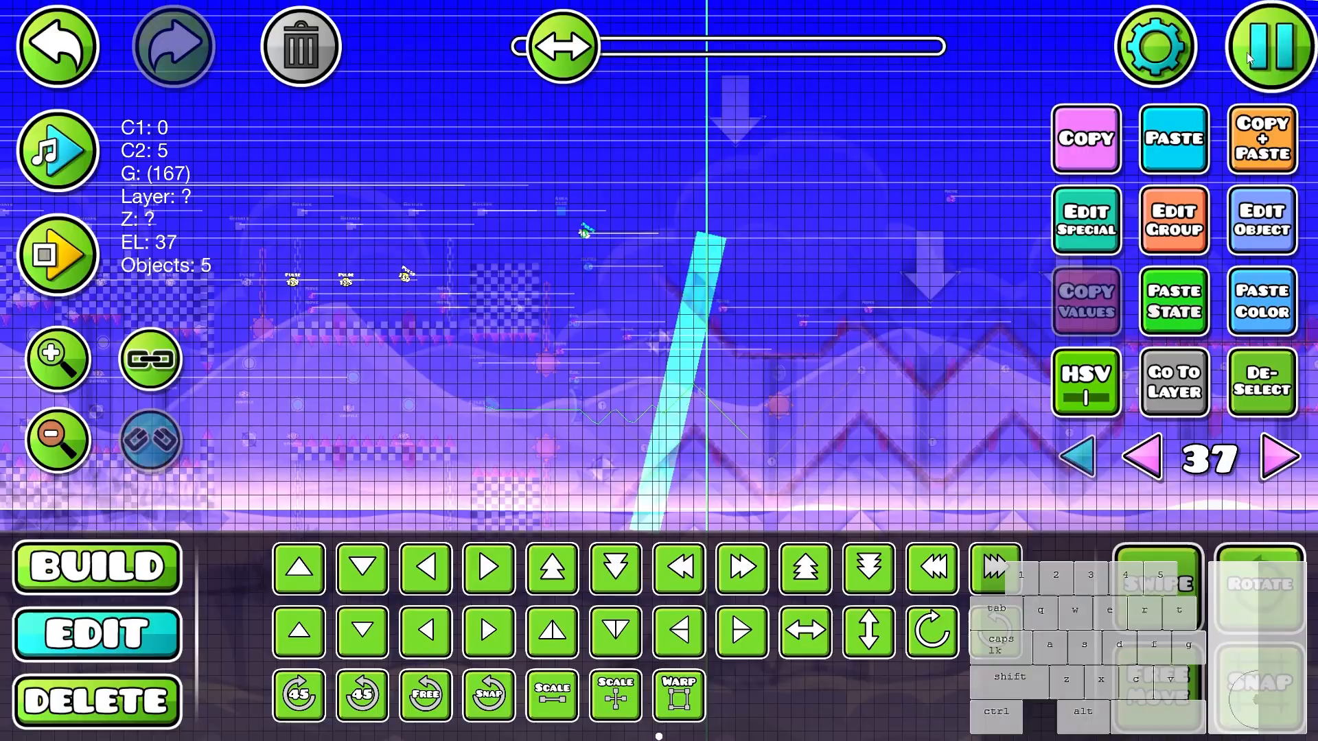
pyautogui.click(854, 193)
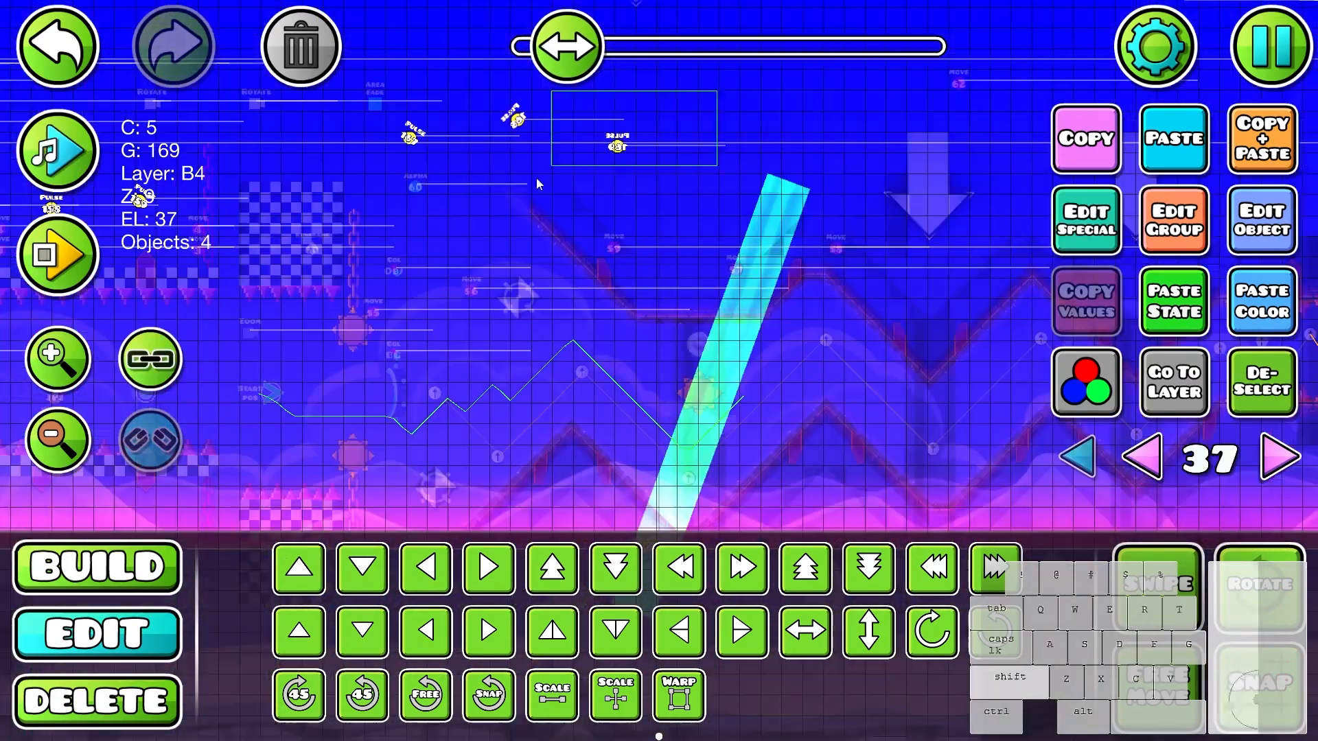
pyautogui.moveTo(539, 184); pyautogui.dragTo(408, 361)
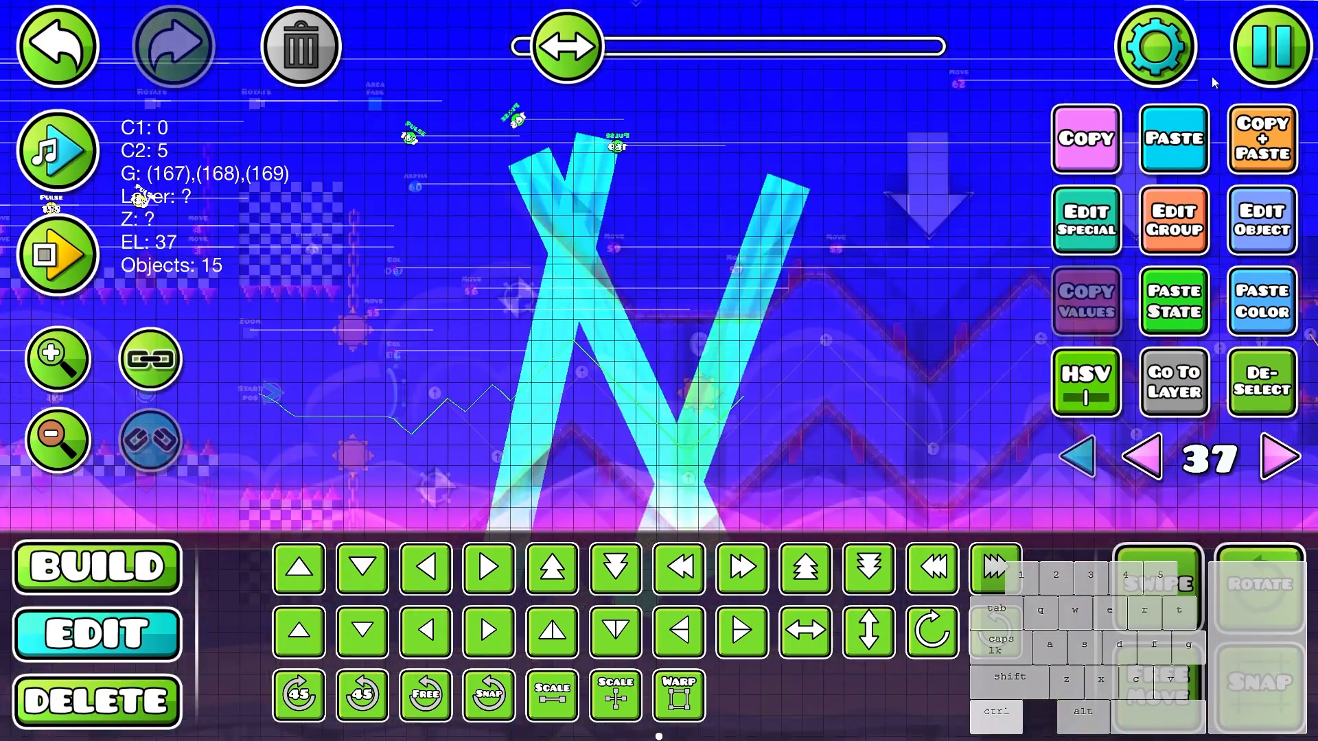
# - Duplicate the three angled light beams with their pulse triggers and place the vertically flipped copies after them
pyautogui.press('Escape')
pyautogui.press('Escape')
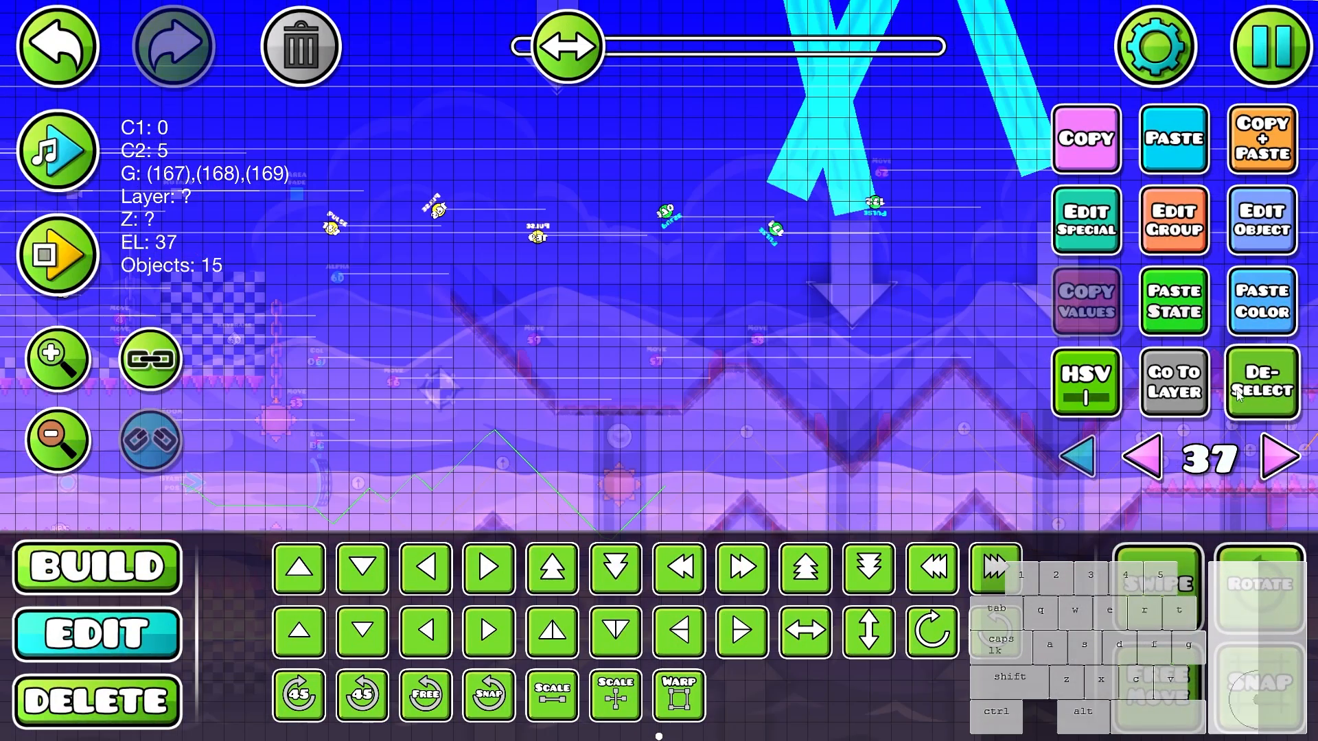
pyautogui.click(1237, 395)
pyautogui.moveTo(749, 77); pyautogui.dragTo(1096, 108)
pyautogui.press('s')
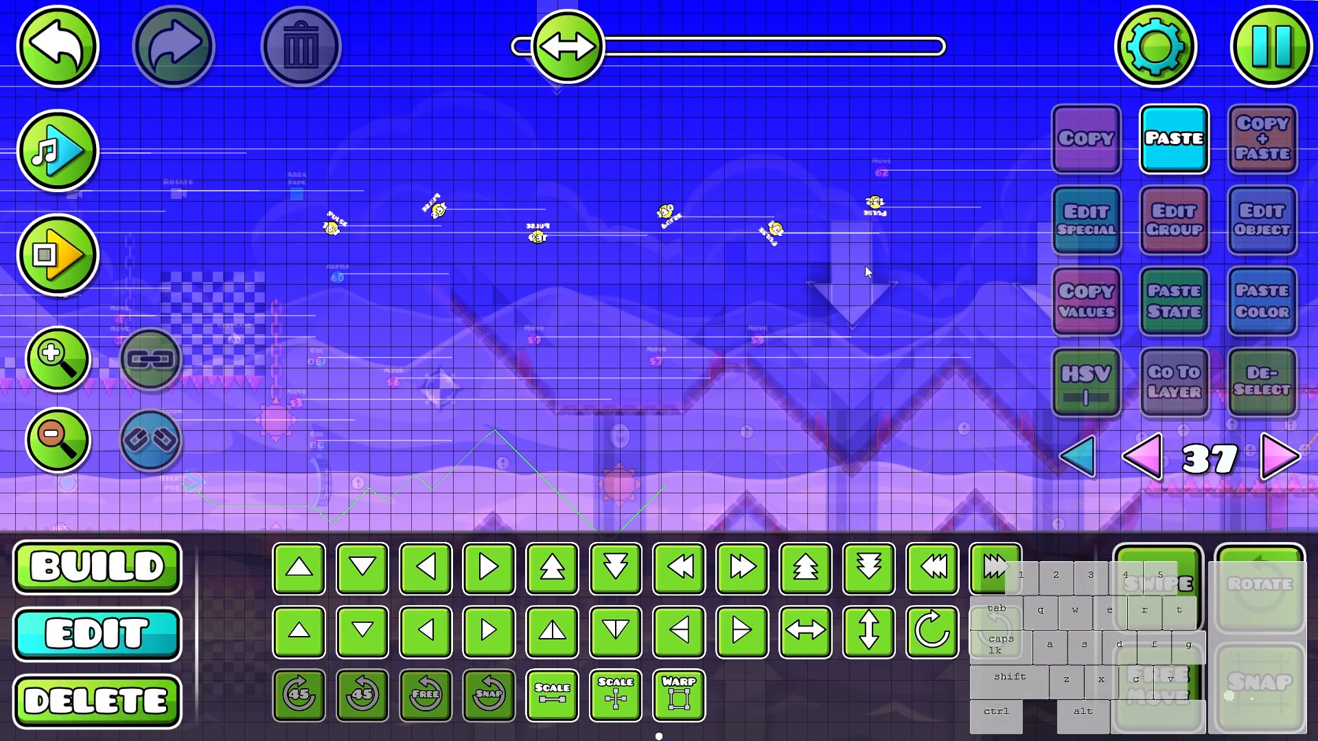
# - Lower, rotate and reposition the flipped beams of groups 170, 171 and 172 across the zigzag corridor, and deselect them
pyautogui.moveTo(865, 266); pyautogui.dragTo(778, 386)
pyautogui.moveTo(664, 191); pyautogui.dragTo(1054, 157)
pyautogui.press('s')
pyautogui.moveTo(859, 475); pyautogui.dragTo(899, 169)
pyautogui.press('s')
pyautogui.press('r')
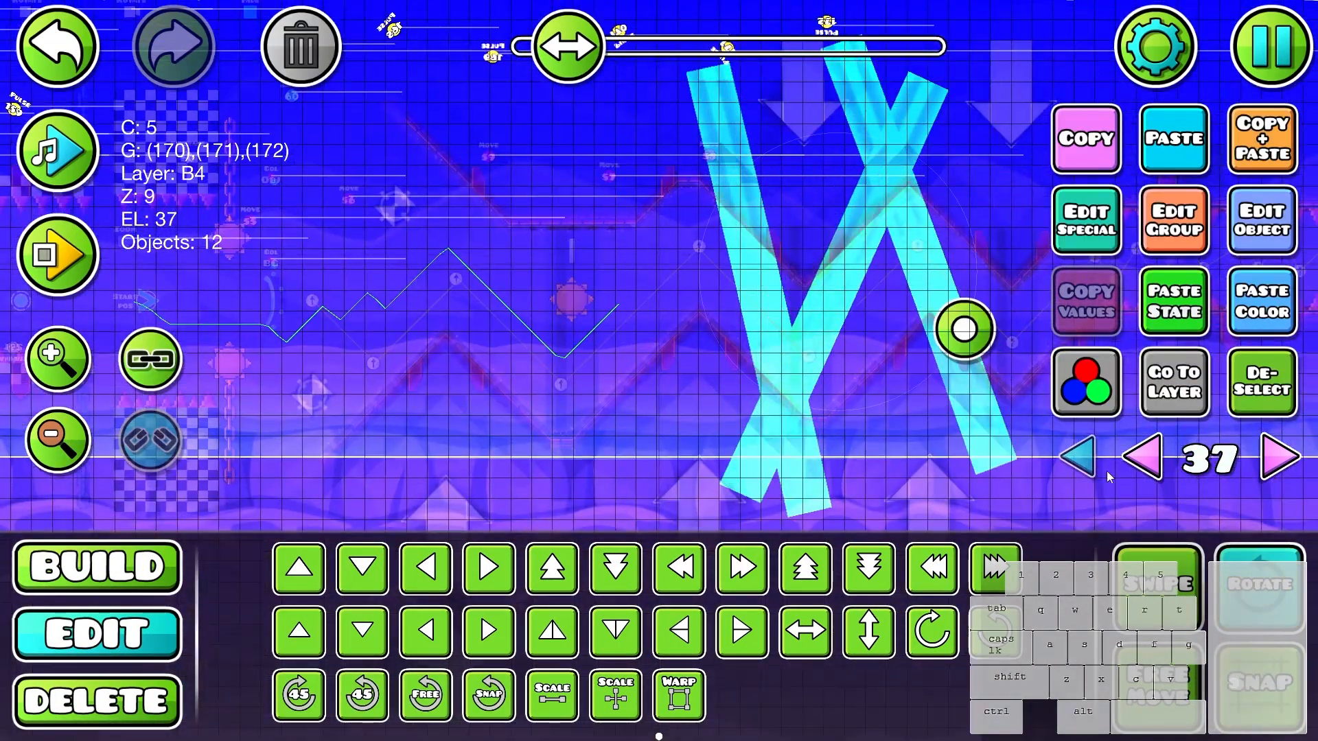
pyautogui.moveTo(961, 327); pyautogui.dragTo(953, 347)
pyautogui.press('f')
pyautogui.moveTo(813, 314); pyautogui.dragTo(758, 342)
pyautogui.press('f')
pyautogui.press('r')
pyautogui.hotkey('alt', 'd')
pyautogui.moveTo(886, 421); pyautogui.dragTo(855, 553)
# - Select the pulse triggers of the new beams and playtest the wave section to check the flashes
pyautogui.click(589, 163)
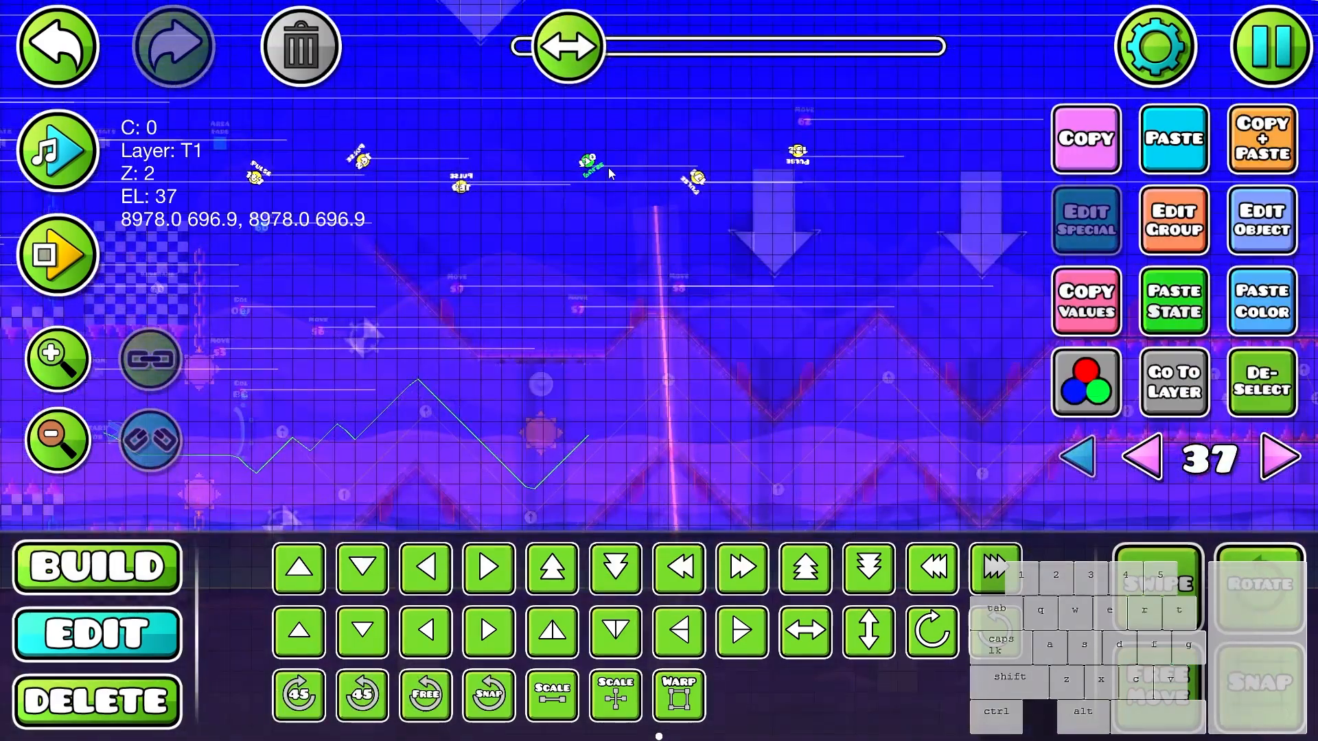
pyautogui.keyDown('shift'); pyautogui.click(697, 179); pyautogui.keyUp('shift')
pyautogui.press('Return')
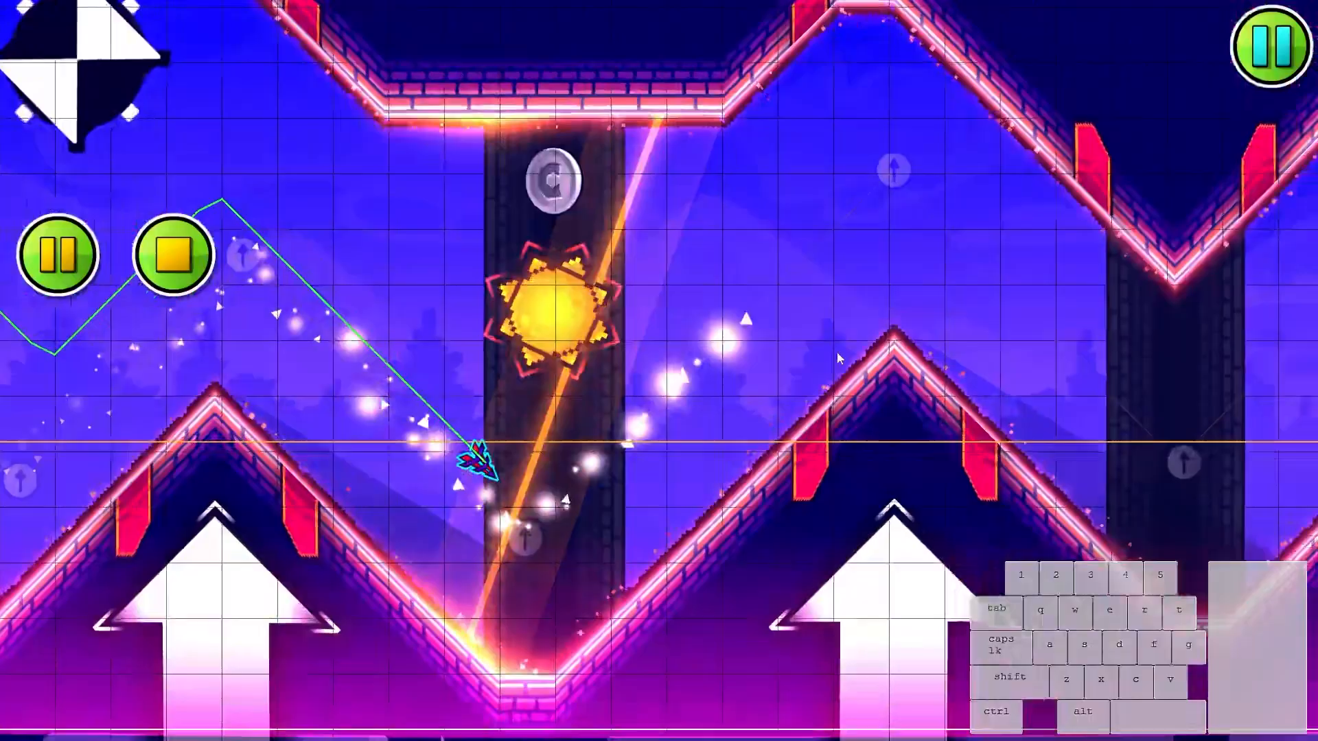
pyautogui.click(837, 352)
pyautogui.click(835, 356)
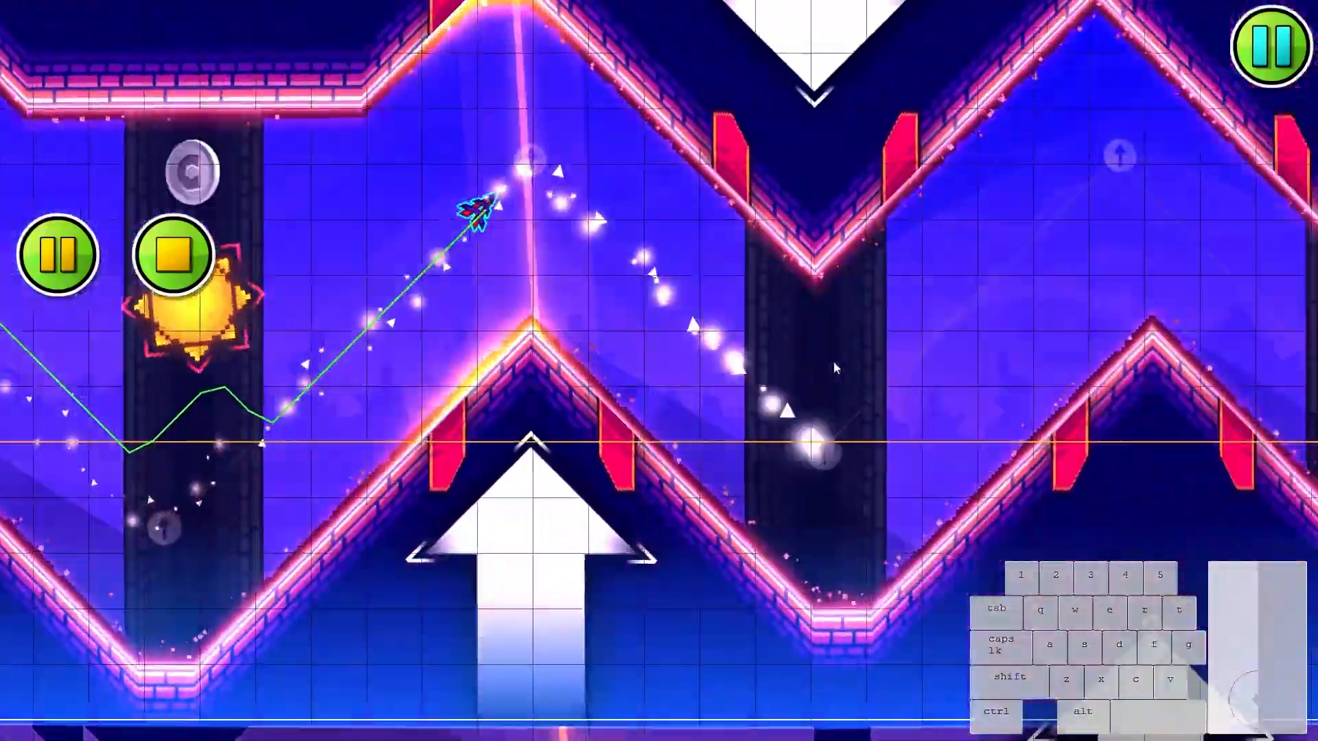
pyautogui.click(832, 362)
pyautogui.click(827, 363)
pyautogui.press('Return')
# - Duplicate the set of six light beams with their pulse triggers further along the level and remap the copies with Build Helper
pyautogui.scroll(-1, 786, 350)
pyautogui.moveTo(810, 138); pyautogui.dragTo(666, 347)
pyautogui.scroll(-2, 796, 181)
pyautogui.moveTo(506, 414); pyautogui.dragTo(506, 411)
pyautogui.scroll(3, 632, 388)
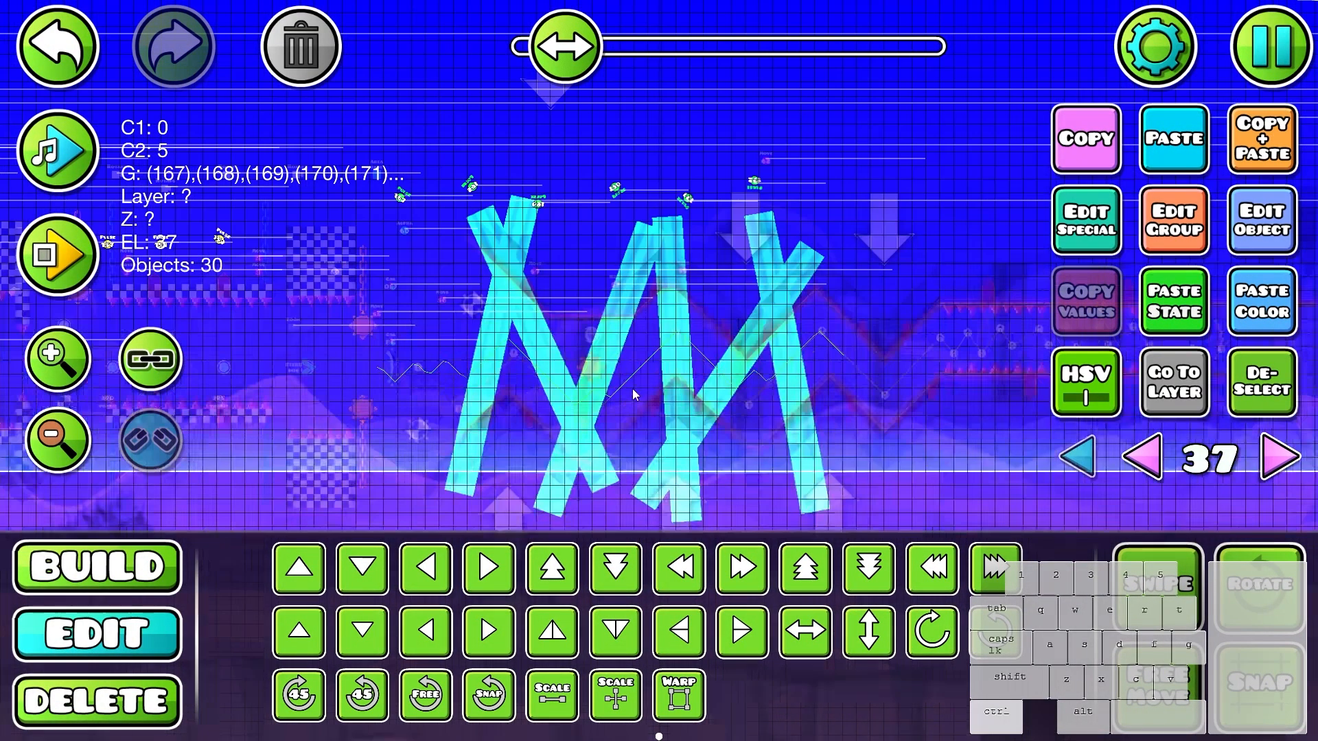
pyautogui.press('Escape')
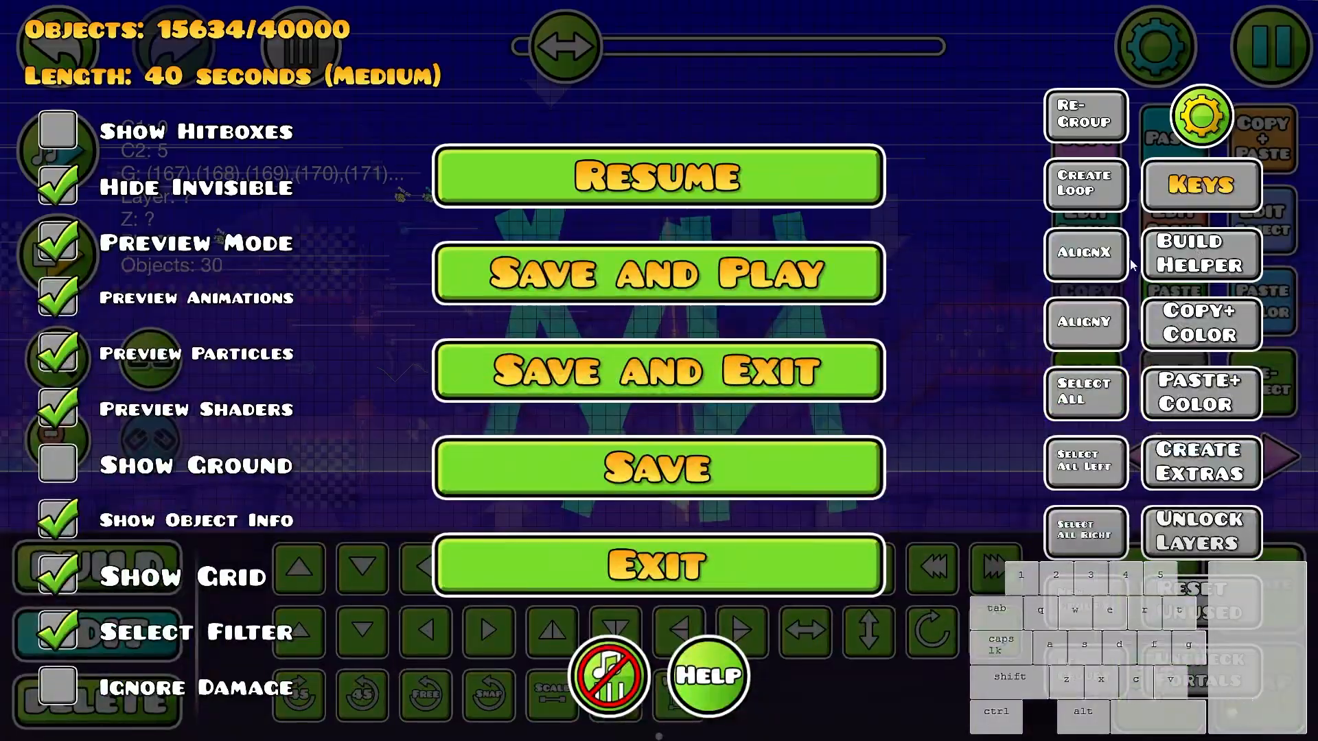
pyautogui.press('Escape')
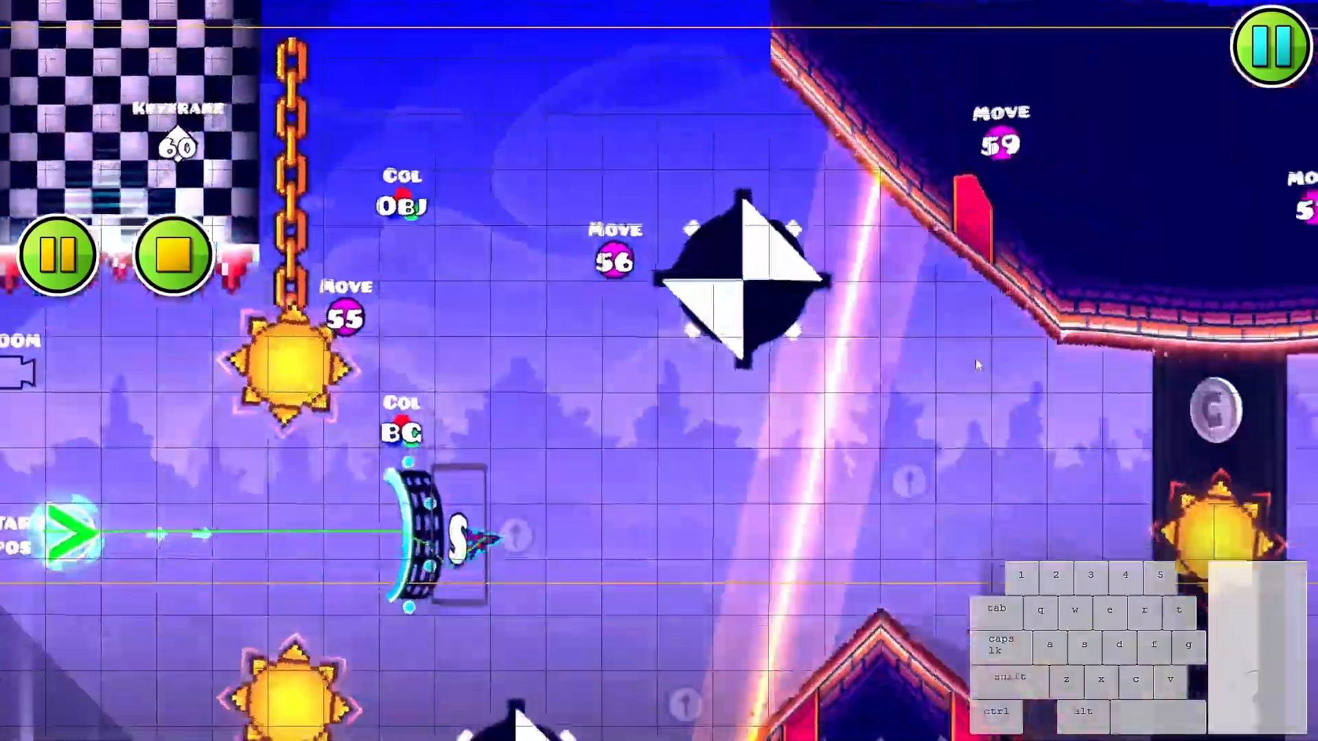
# - Playtest from the wave portal through the spiked corridor to check the timing of the repeated beams
pyautogui.click(961, 388)
pyautogui.click(945, 418)
pyautogui.click(953, 417)
pyautogui.click(906, 435)
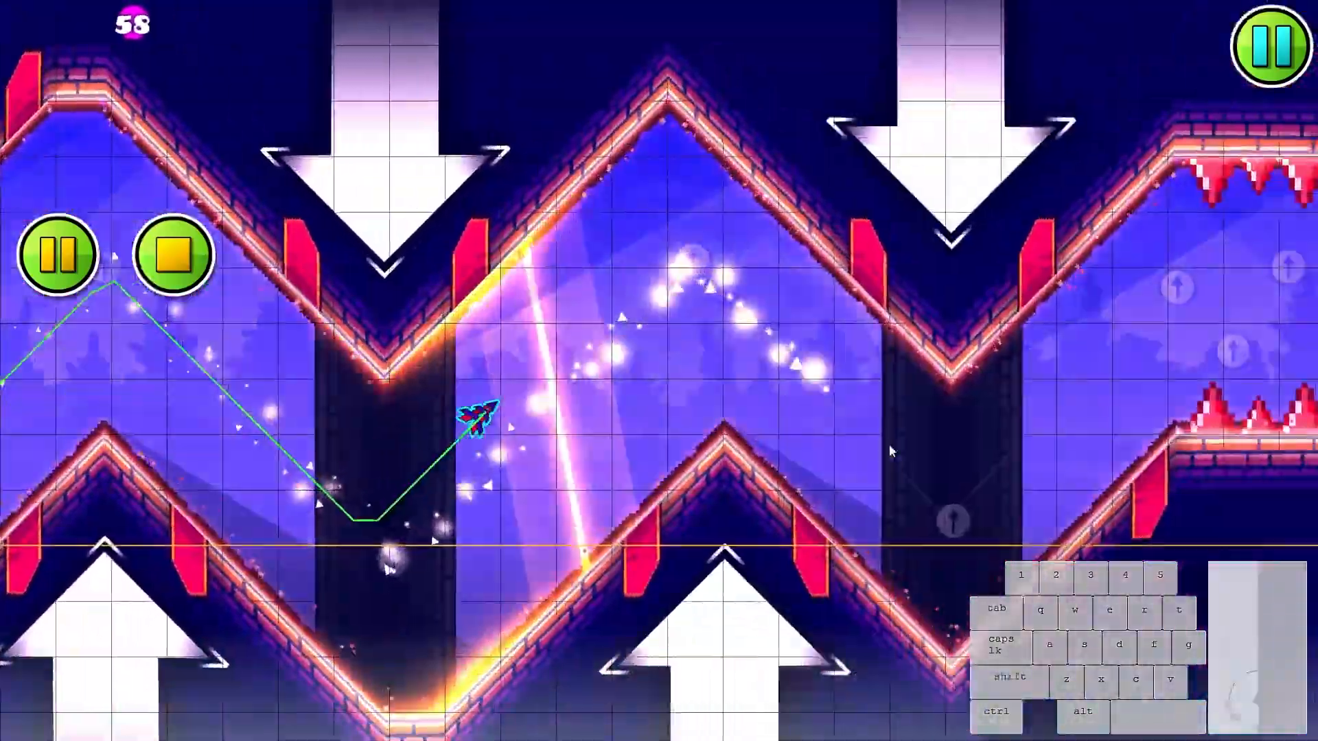
pyautogui.click(881, 447)
pyautogui.click(872, 450)
pyautogui.click(866, 451)
pyautogui.click(864, 447)
pyautogui.click(862, 442)
pyautogui.click(860, 438)
pyautogui.click(858, 435)
pyautogui.click(856, 432)
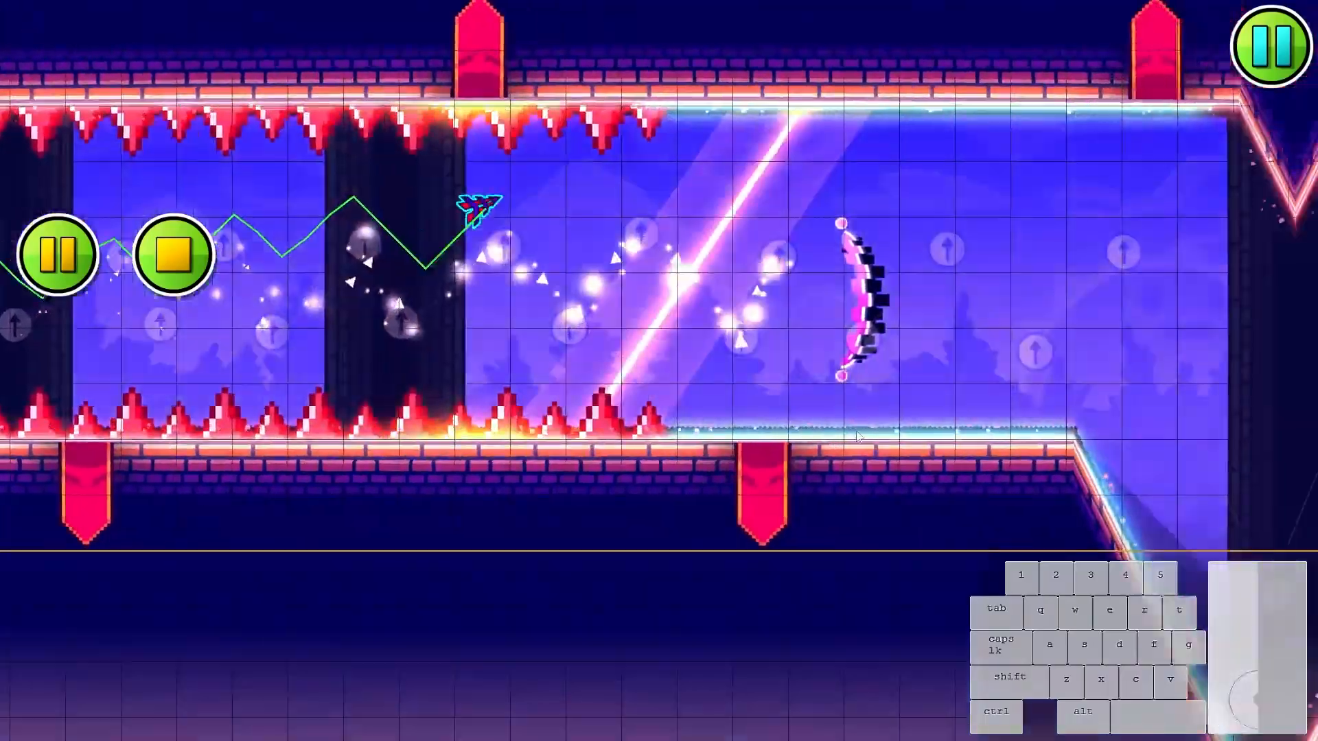
pyautogui.click(842, 439)
pyautogui.click(825, 445)
pyautogui.click(803, 441)
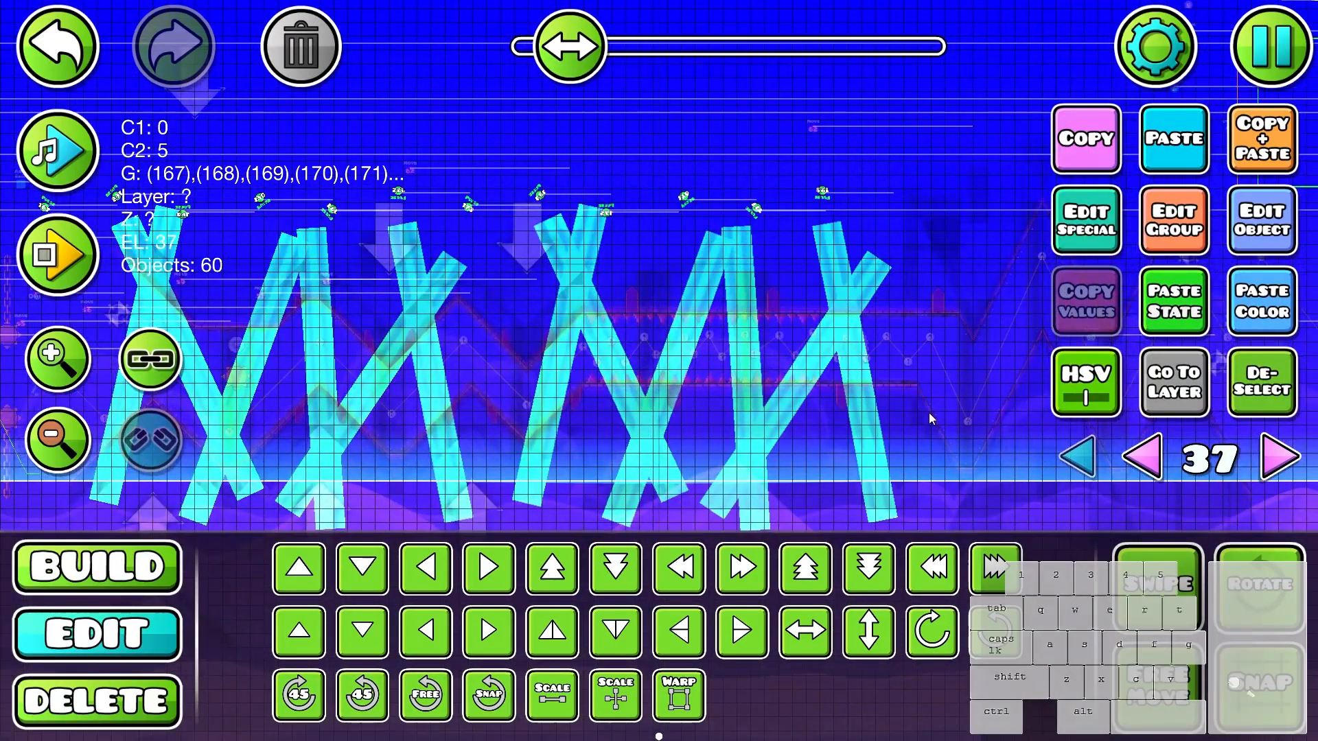
# - Duplicate the twelve light beams with their pulse triggers and shift the copies past the spiked corridor
pyautogui.click(994, 577)
pyautogui.click(994, 576)
pyautogui.click(994, 577)
pyautogui.click(994, 577)
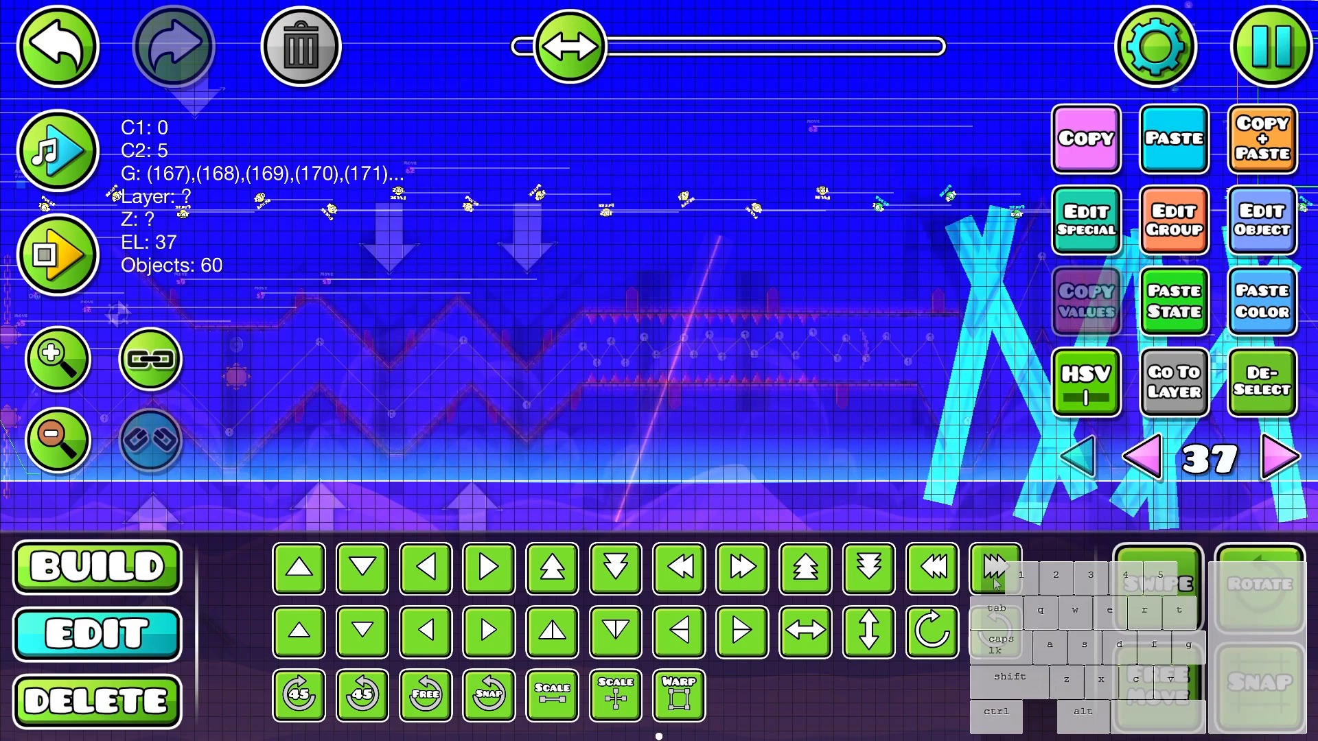
pyautogui.click(995, 583)
pyautogui.click(995, 583)
pyautogui.moveTo(804, 293); pyautogui.dragTo(650, 303)
# - Remap the copied beams' groups with Build Helper, nudge the copies along the level, and deselect them
pyautogui.click(1270, 48)
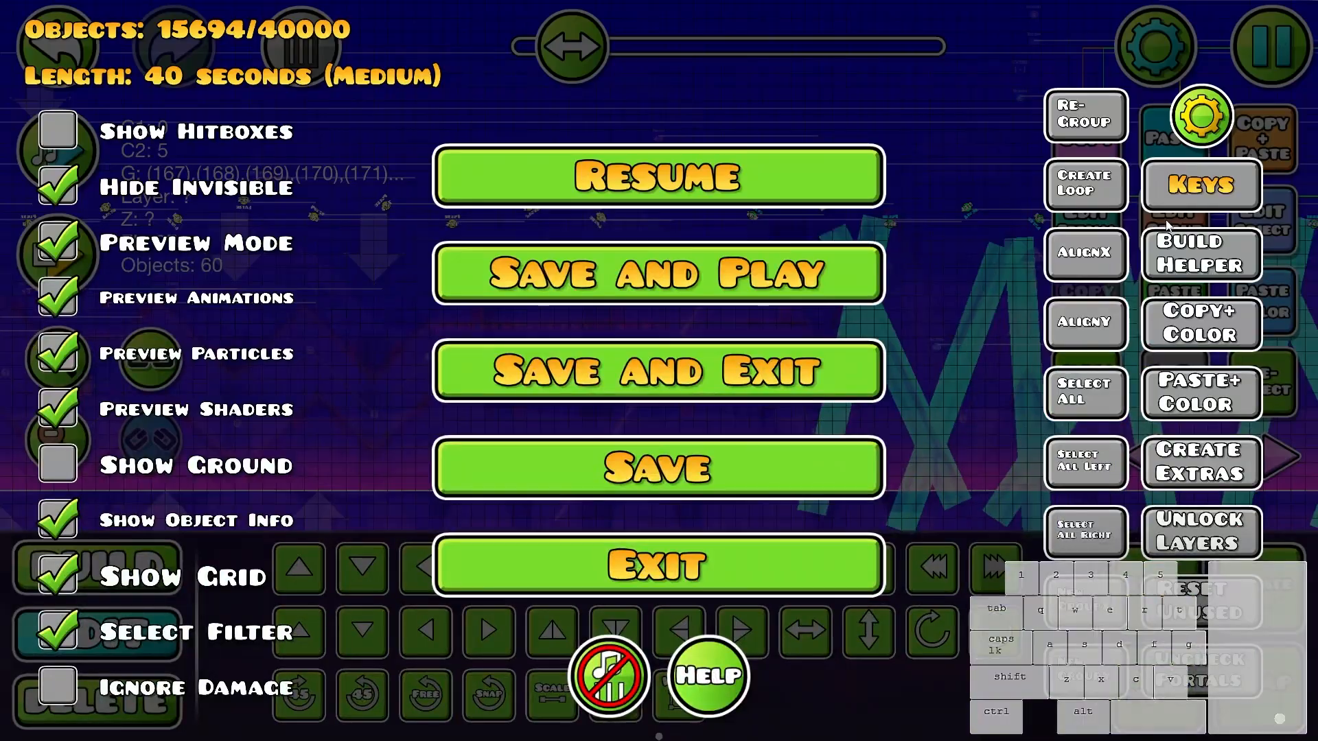
pyautogui.click(1165, 242)
pyautogui.press('d')
pyautogui.press('d')
pyautogui.press('a')
pyautogui.press('a')
pyautogui.press('a')
pyautogui.click(1250, 389)
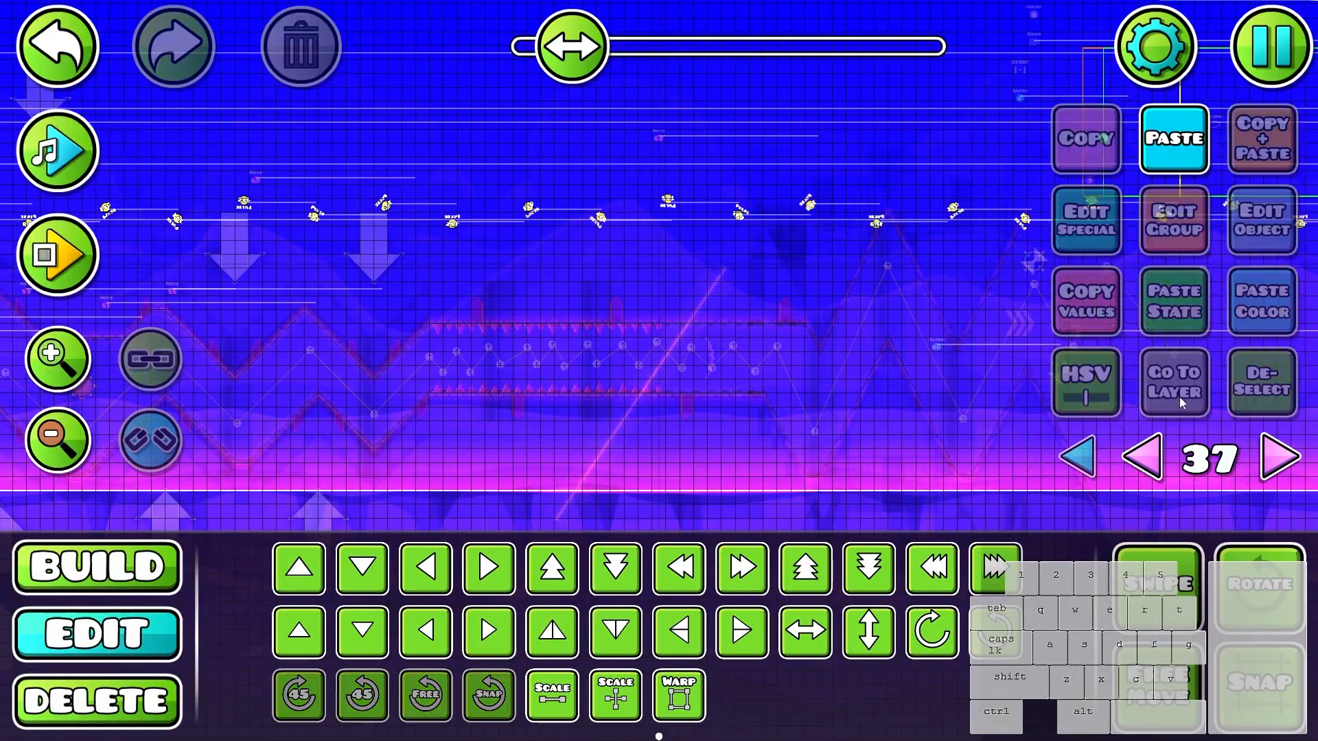
# - Delete the surplus light beams and their pulse triggers beyond the end of the wave section
pyautogui.moveTo(918, 359); pyautogui.dragTo(793, 361)
pyautogui.scroll(-2, 787, 363)
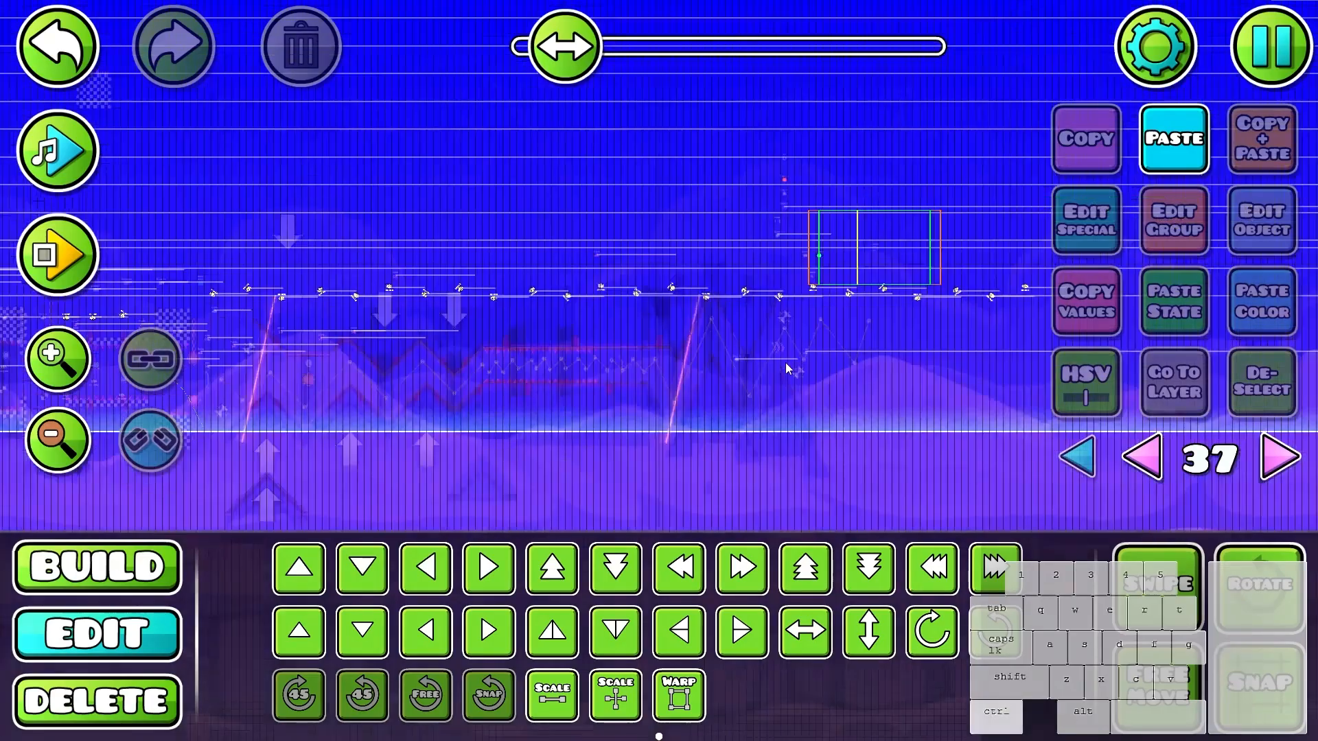
pyautogui.scroll(2, 524, 315)
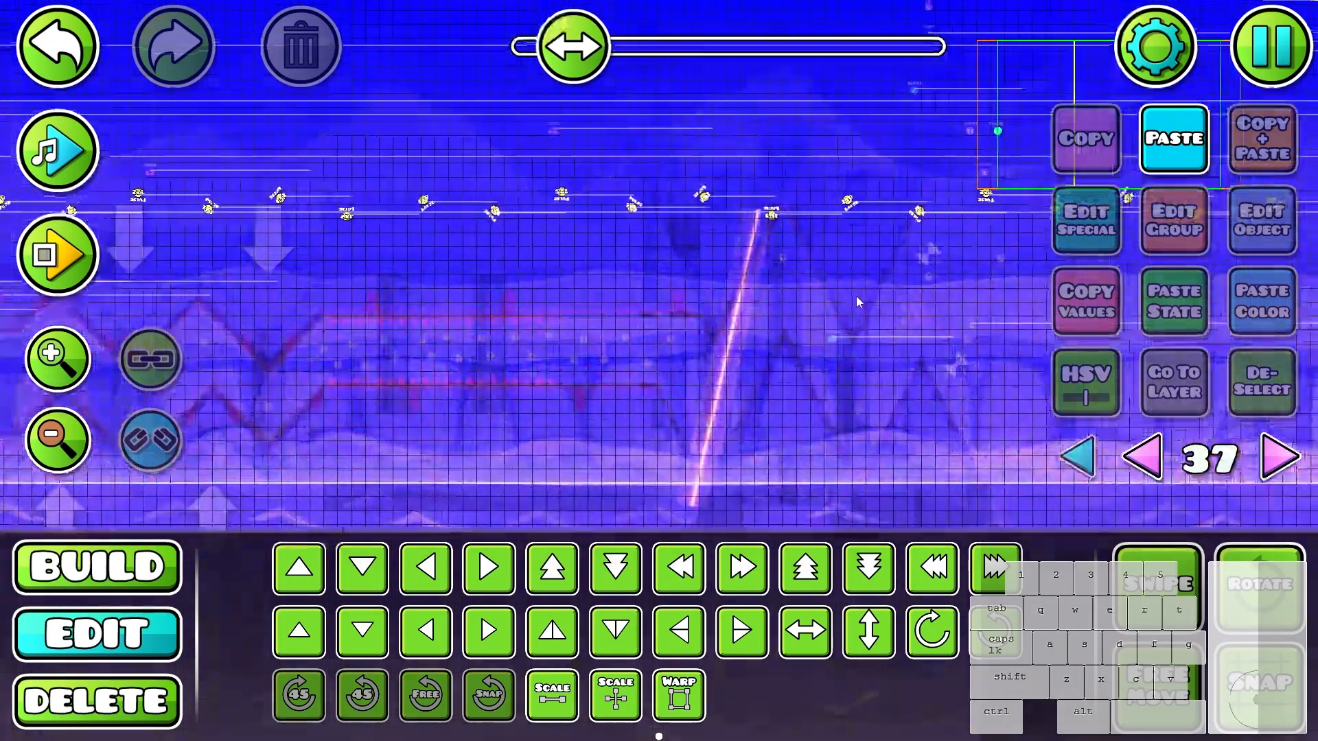
pyautogui.moveTo(855, 295); pyautogui.dragTo(564, 310)
pyautogui.click(693, 214)
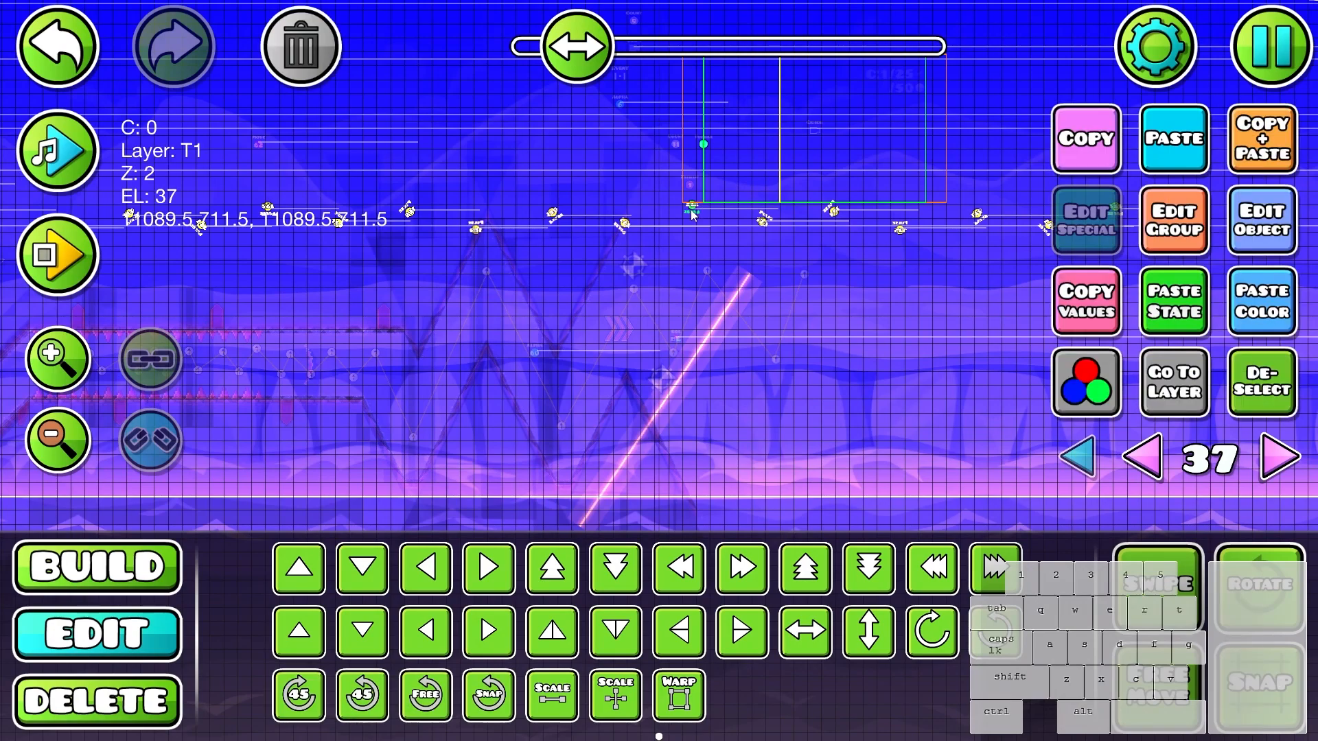
pyautogui.keyDown('shift'); pyautogui.click(700, 308); pyautogui.keyUp('shift')
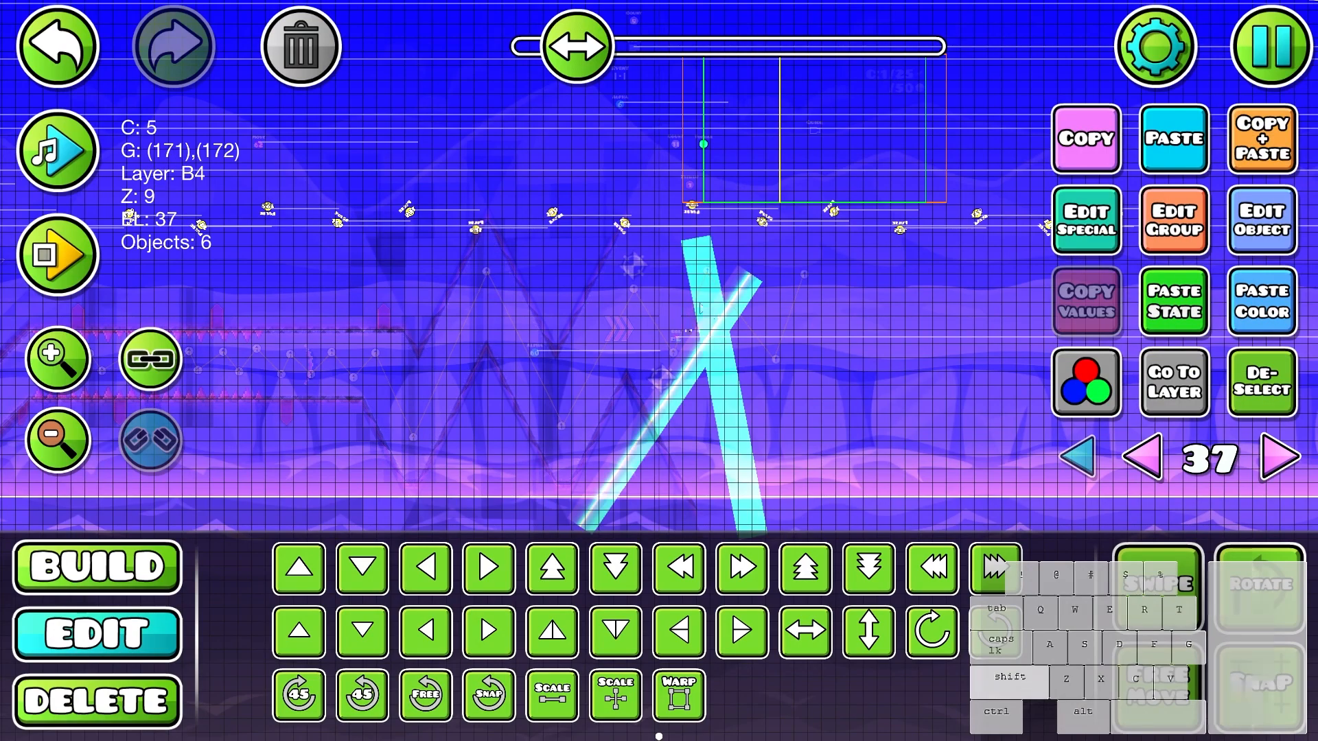
pyautogui.click(302, 48)
pyautogui.keyDown('shift'); pyautogui.moveTo(679, 168); pyautogui.dragTo(1176, 439); pyautogui.keyUp('shift')
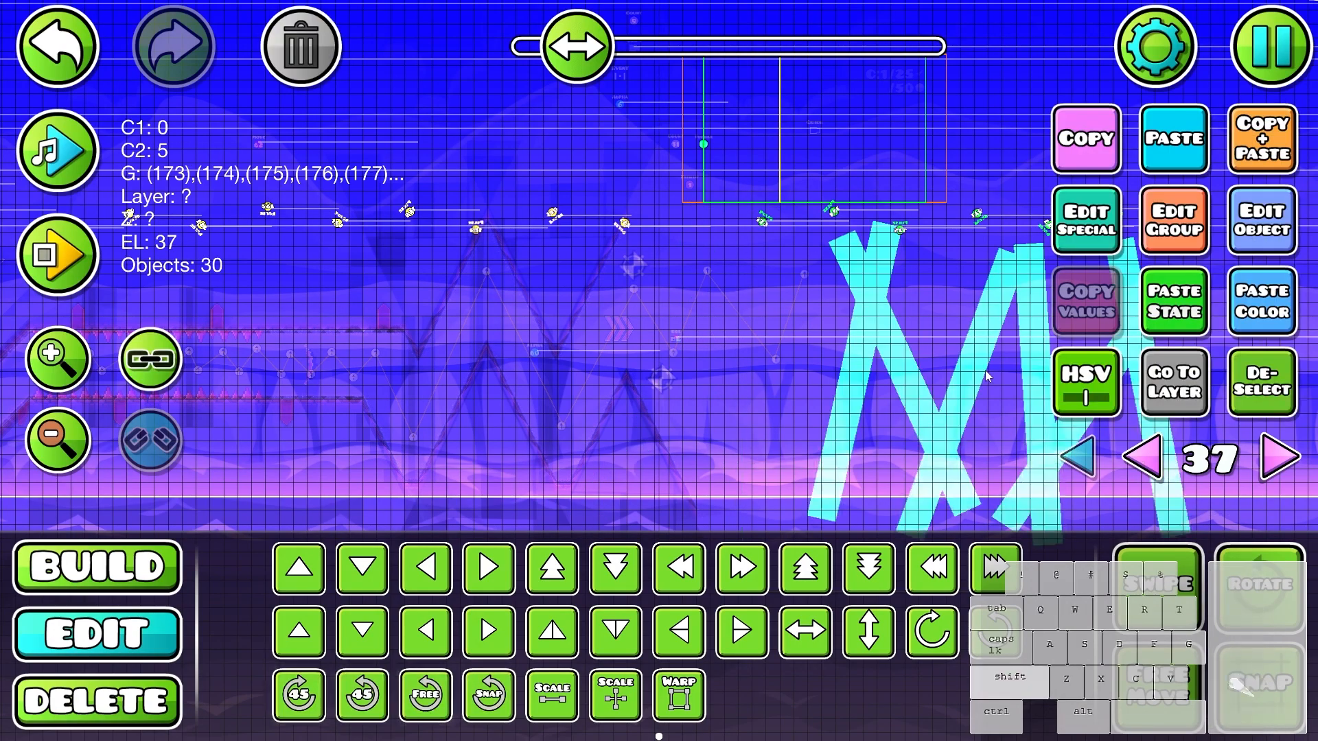
pyautogui.moveTo(985, 370); pyautogui.dragTo(622, 365)
pyautogui.moveTo(725, 269); pyautogui.dragTo(869, 280)
pyautogui.press('Delete')
# - Playtest the whole wave section with the trimmed row of light beams
pyautogui.press('Return')
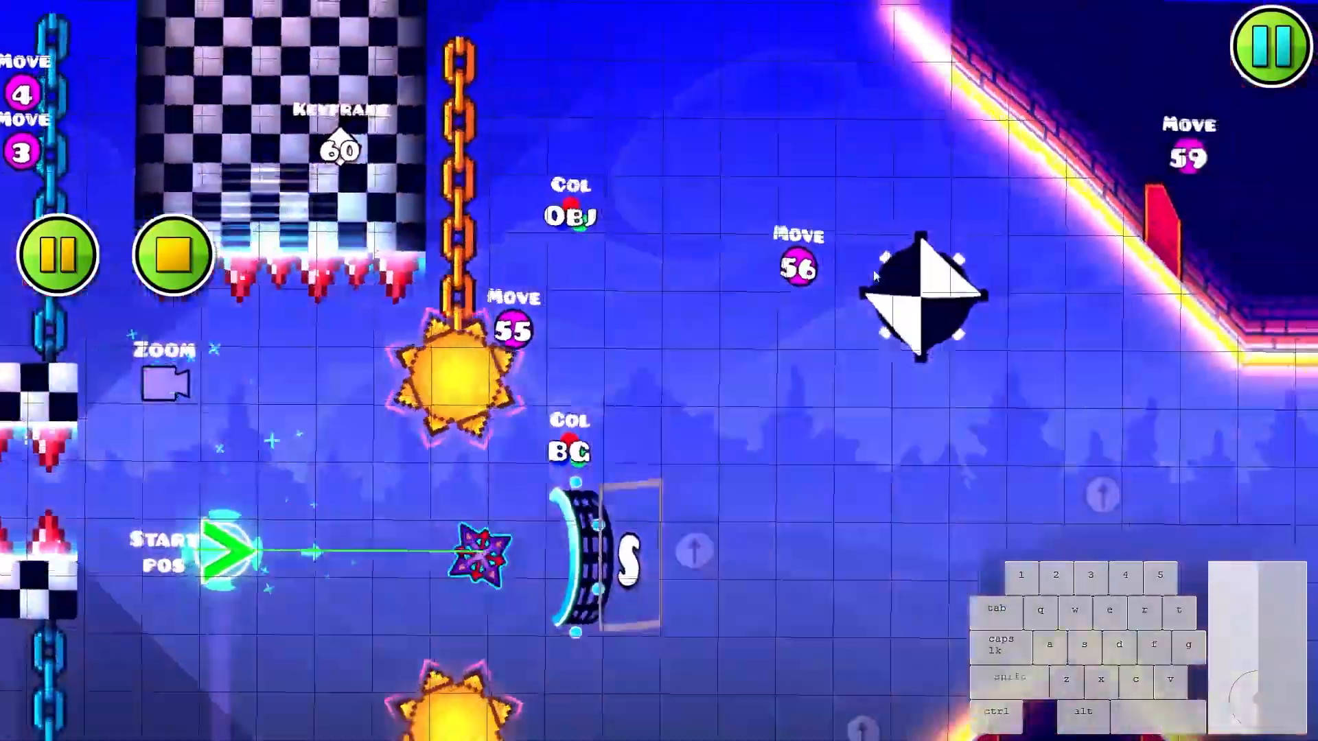
pyautogui.click(865, 354)
pyautogui.click(865, 356)
pyautogui.click(862, 364)
pyautogui.click(862, 369)
pyautogui.click(861, 364)
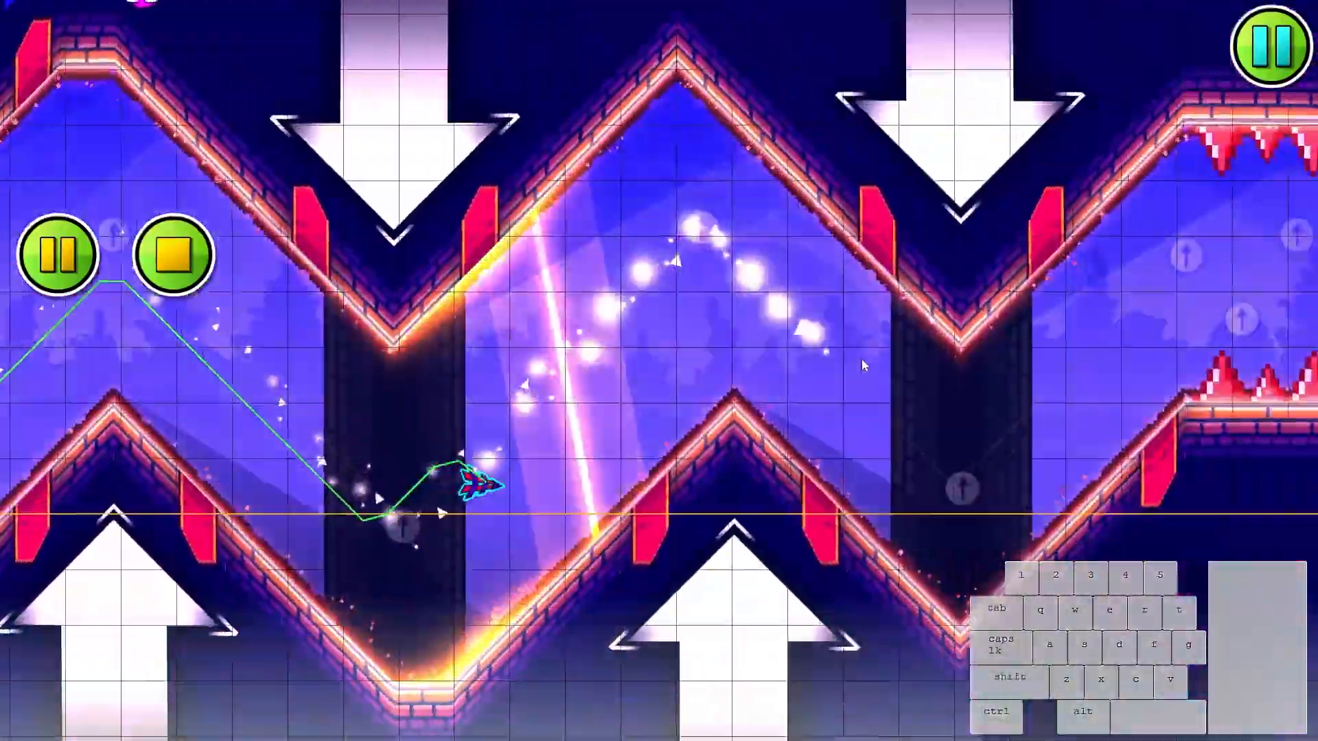
pyautogui.click(861, 361)
pyautogui.click(845, 374)
pyautogui.click(843, 381)
pyautogui.click(842, 379)
pyautogui.click(840, 378)
pyautogui.click(839, 377)
pyautogui.click(838, 376)
pyautogui.click(837, 375)
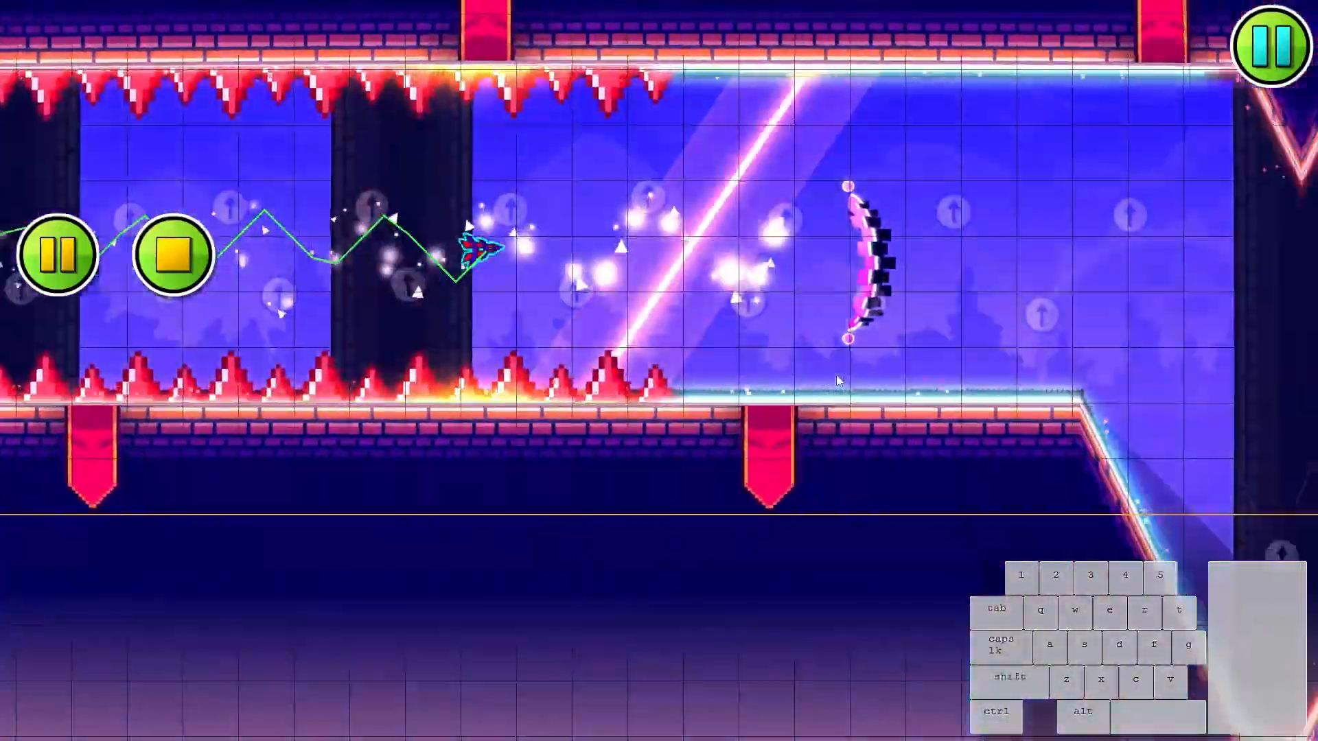
pyautogui.click(836, 375)
pyautogui.click(835, 374)
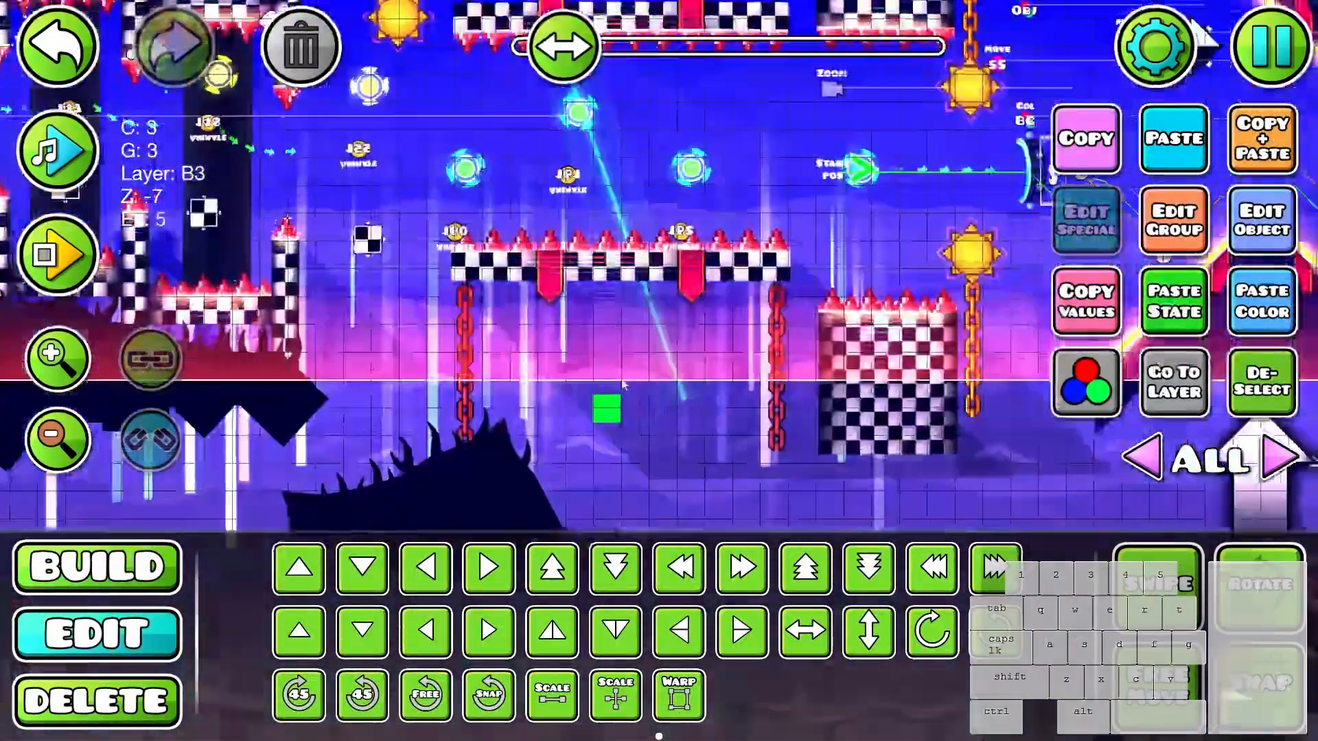
# - Inspect the custom colour channels used by the glow on the zigzag brick walls
pyautogui.moveTo(617, 398); pyautogui.dragTo(691, 417)
pyautogui.press('p')
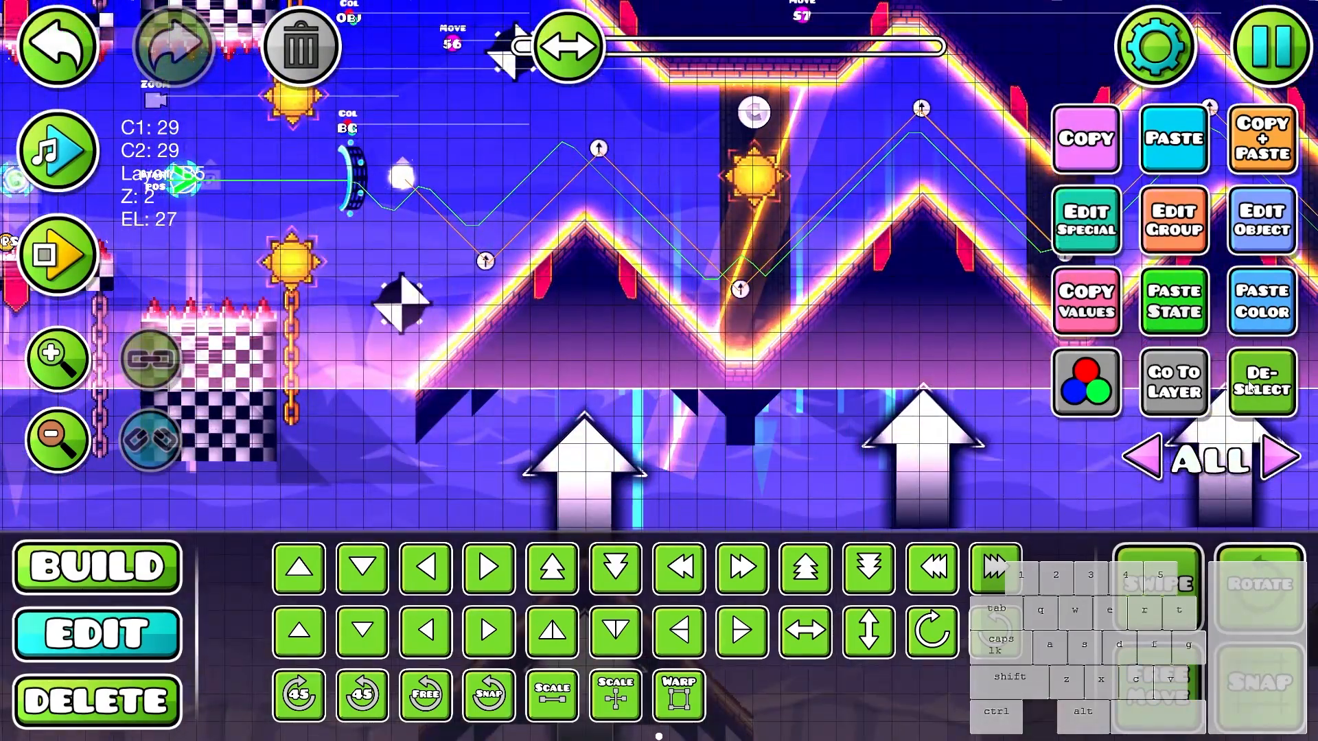
pyautogui.click(1258, 227)
pyautogui.click(1149, 693)
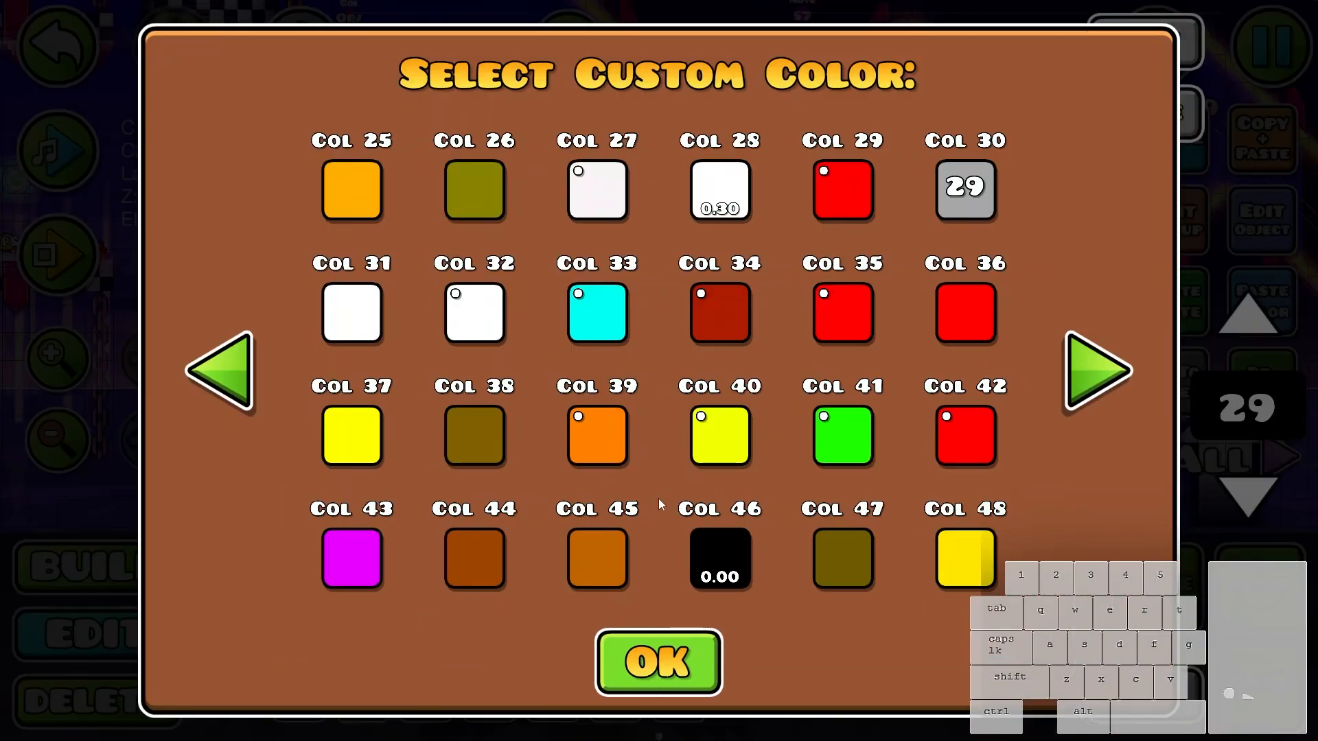
pyautogui.press('Escape')
pyautogui.click(553, 105)
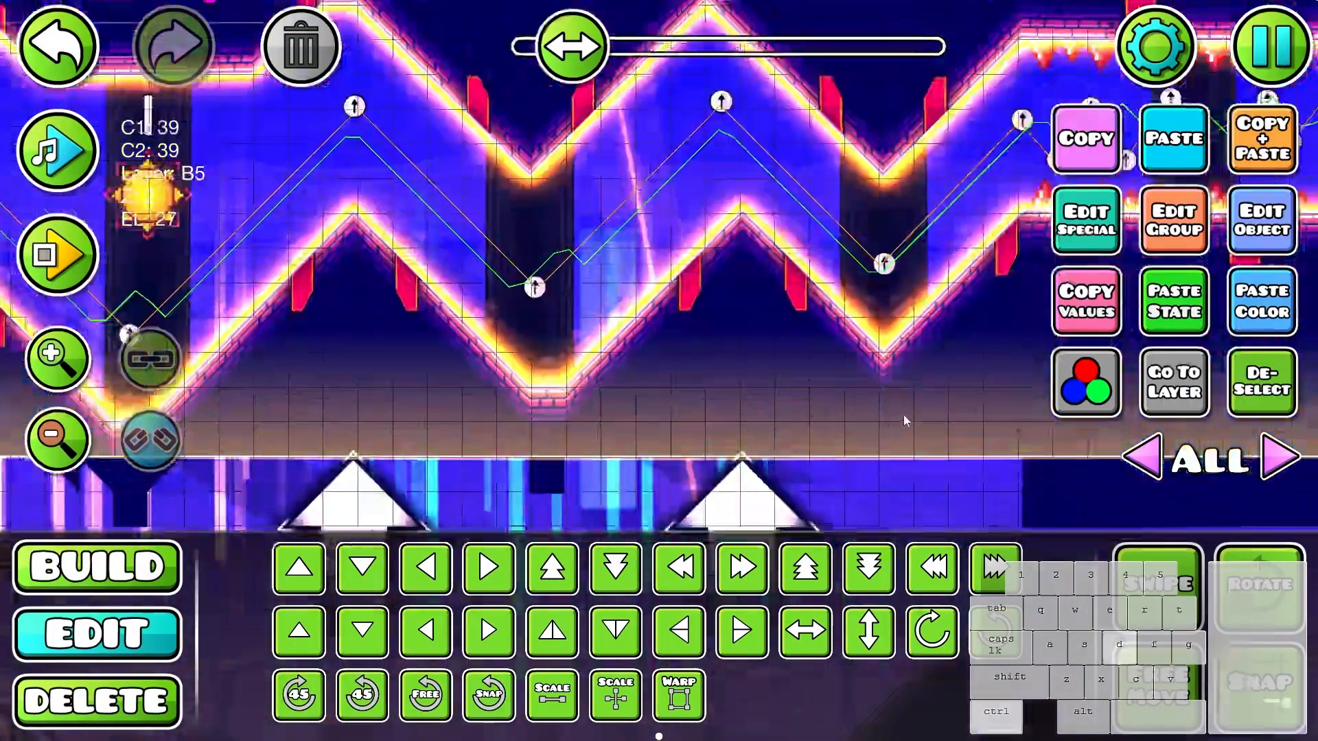
# - Isolate editor layer 1 and select the dark brick pillar behind the sun along with the pillar piece in the last dip
pyautogui.click(883, 268)
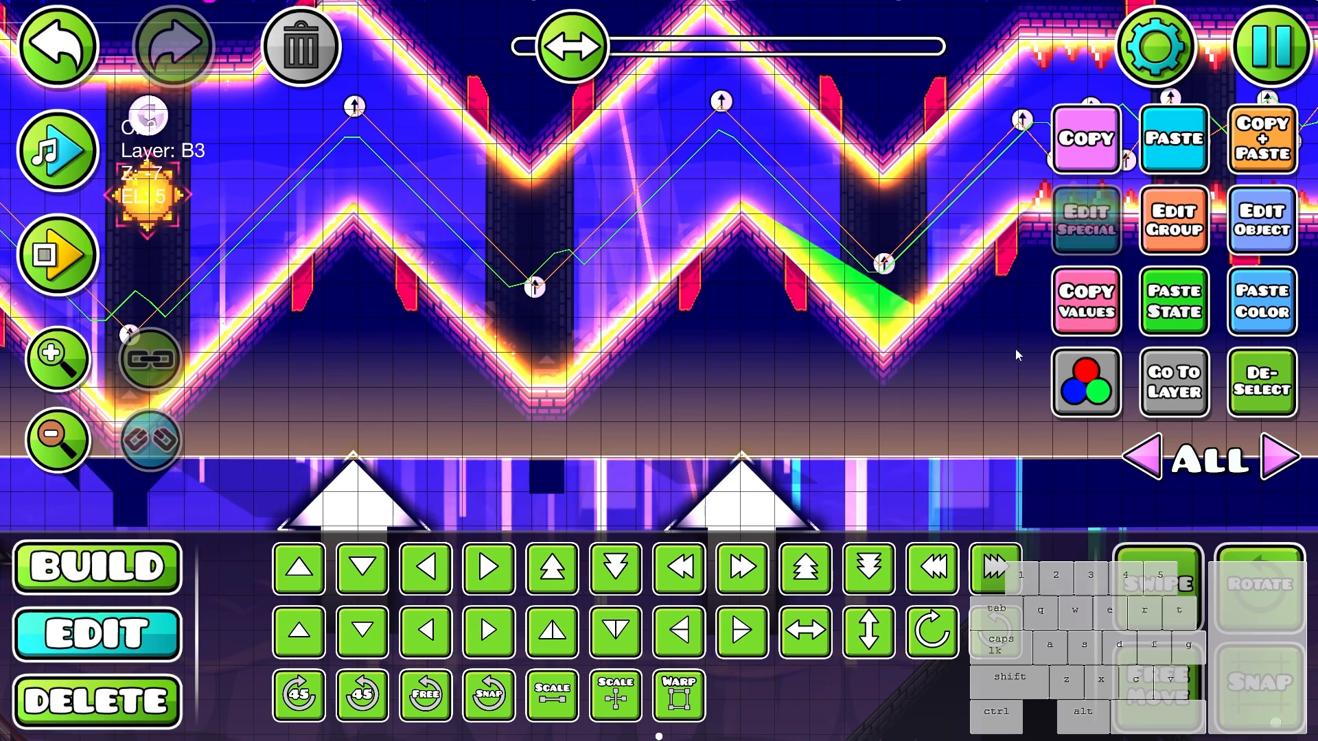
pyautogui.click(876, 229)
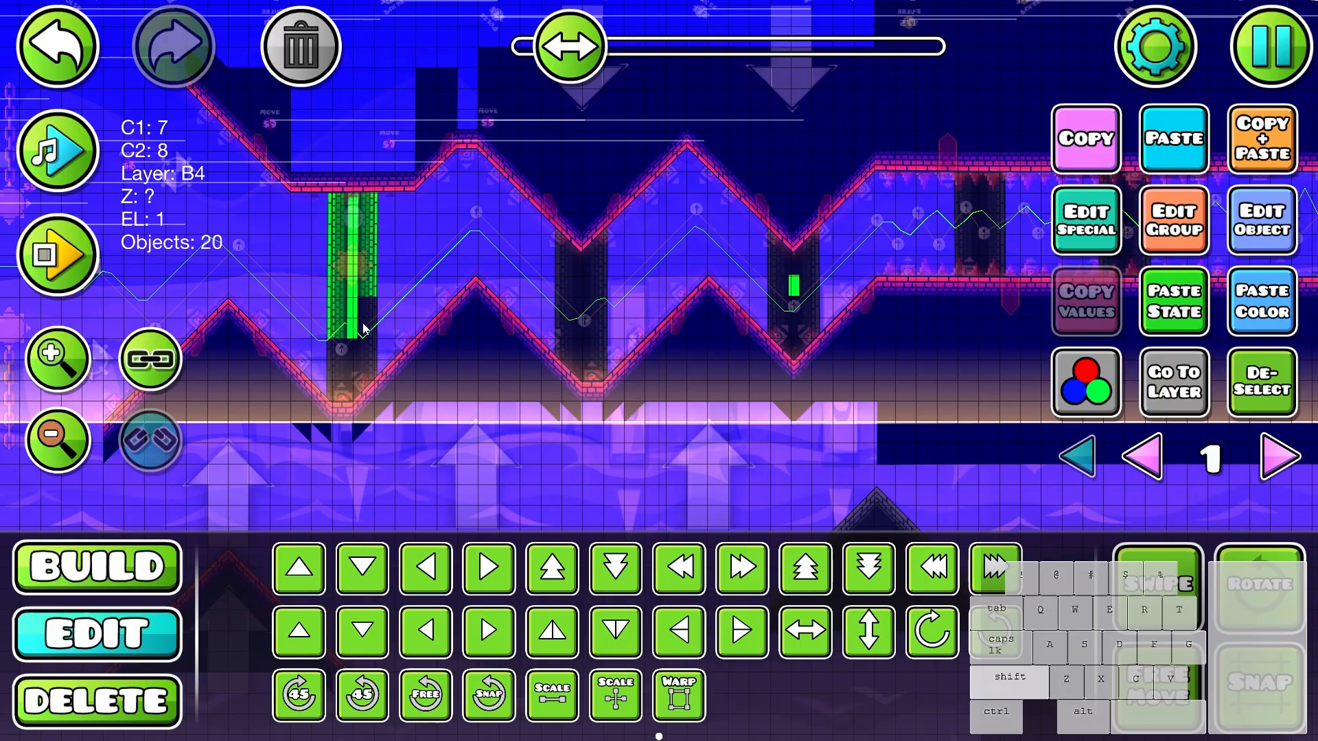
pyautogui.moveTo(363, 324); pyautogui.dragTo(351, 356)
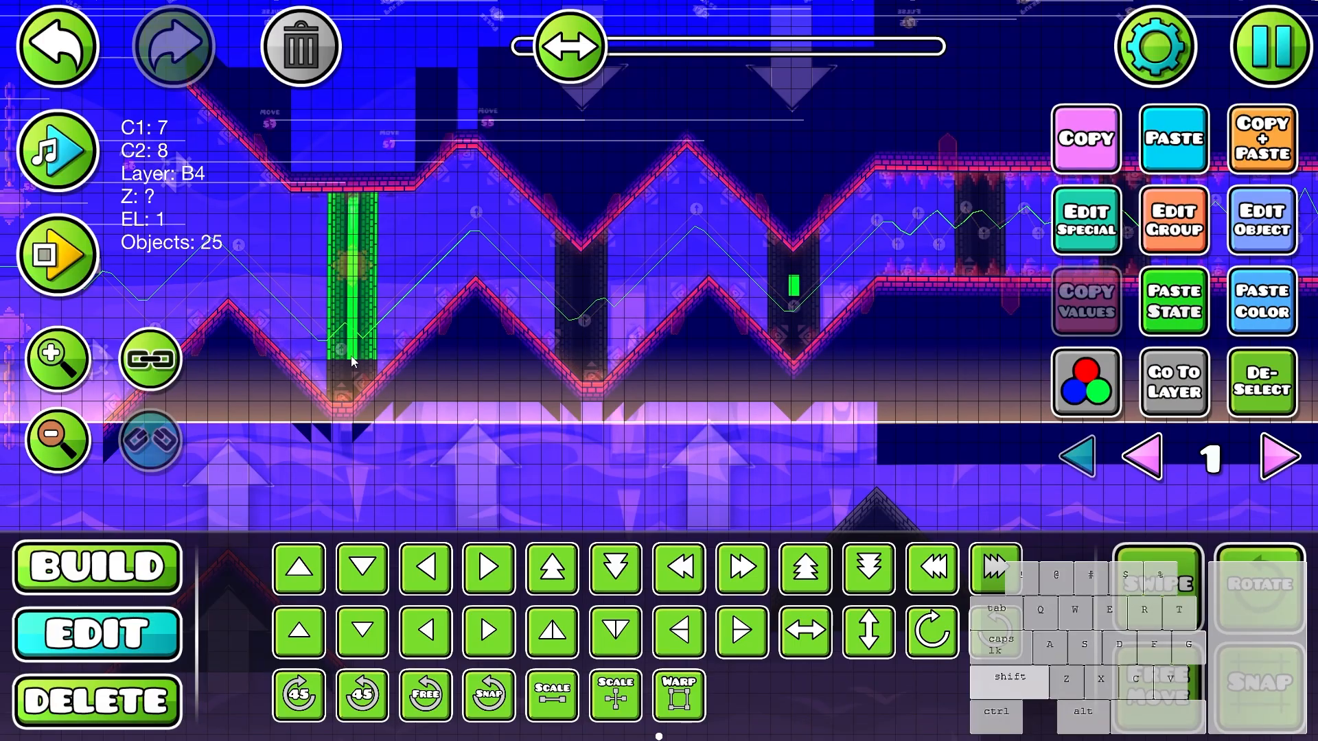
pyautogui.click(1158, 207)
pyautogui.click(658, 676)
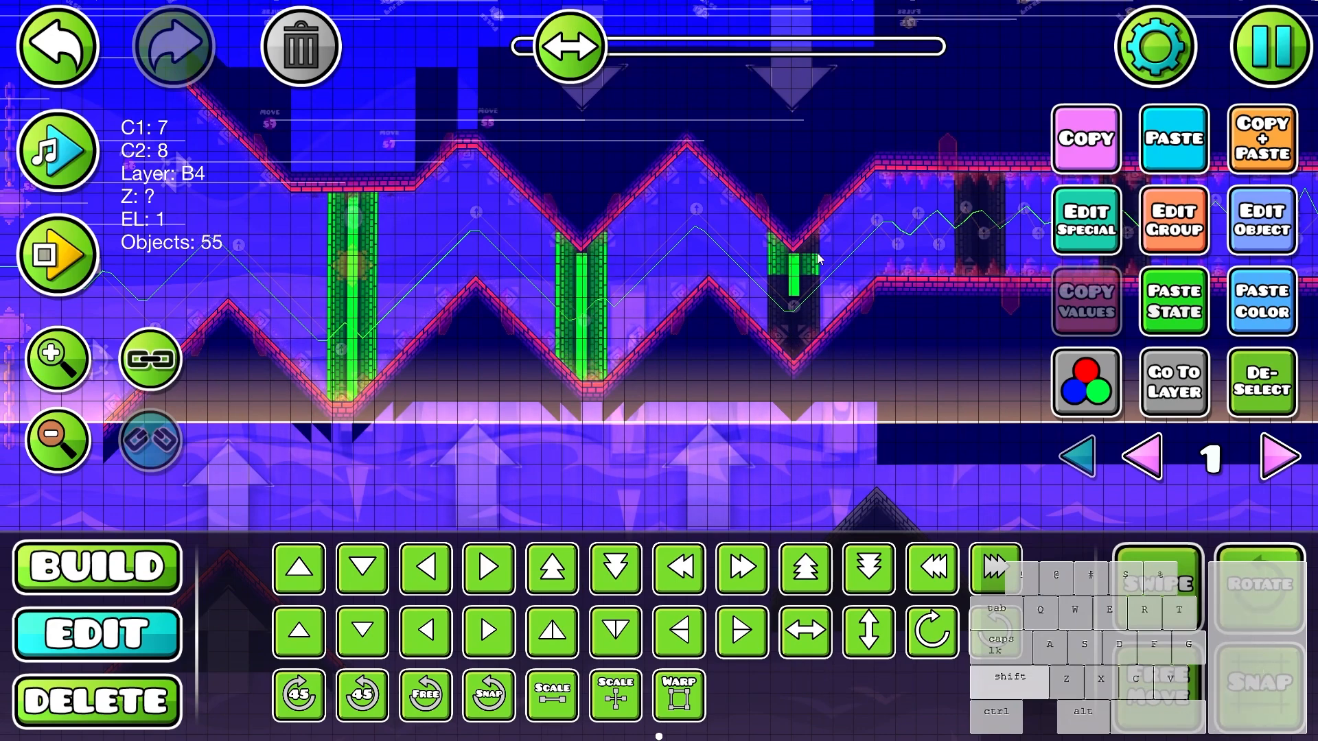
# - Extend the selection to every brick of the remaining dark pillars along the wave section
pyautogui.scroll(5, 798, 258)
pyautogui.hotkey('ctrl', 'z')
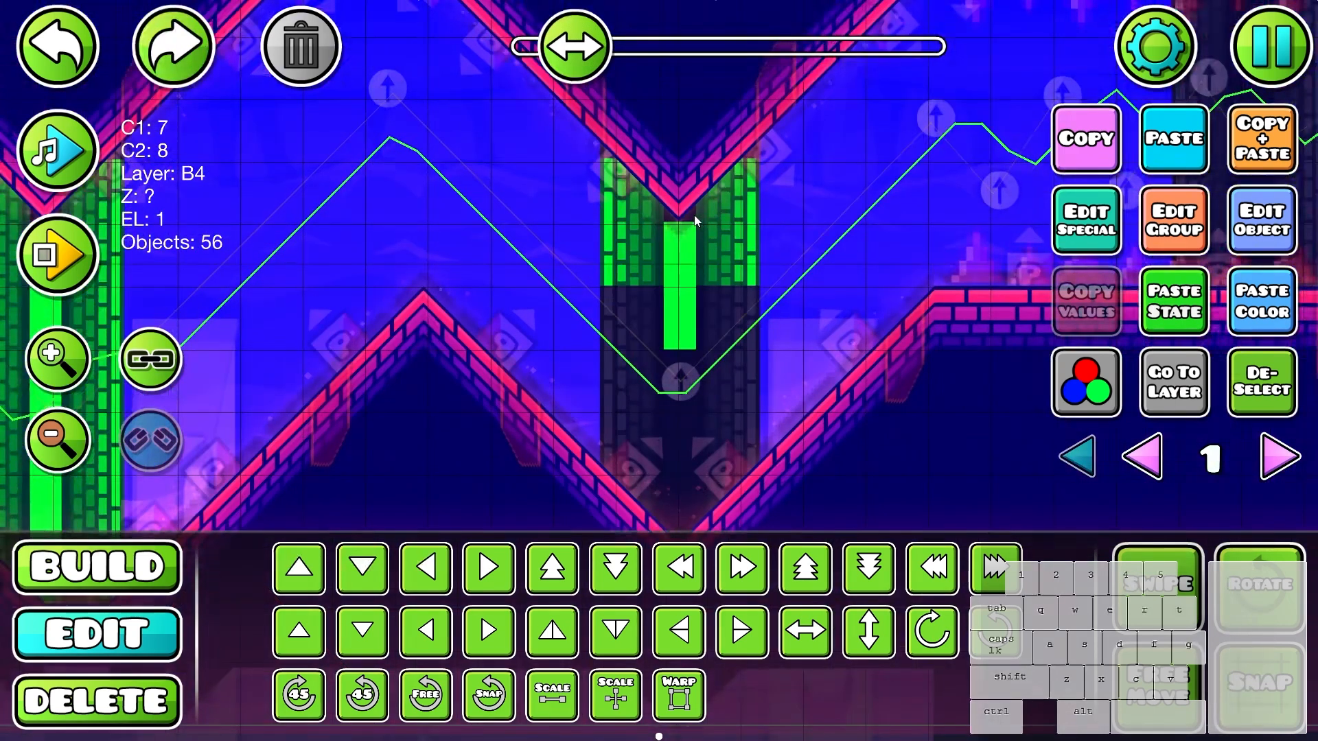
pyautogui.keyDown('shift'); pyautogui.click(689, 213); pyautogui.keyUp('shift')
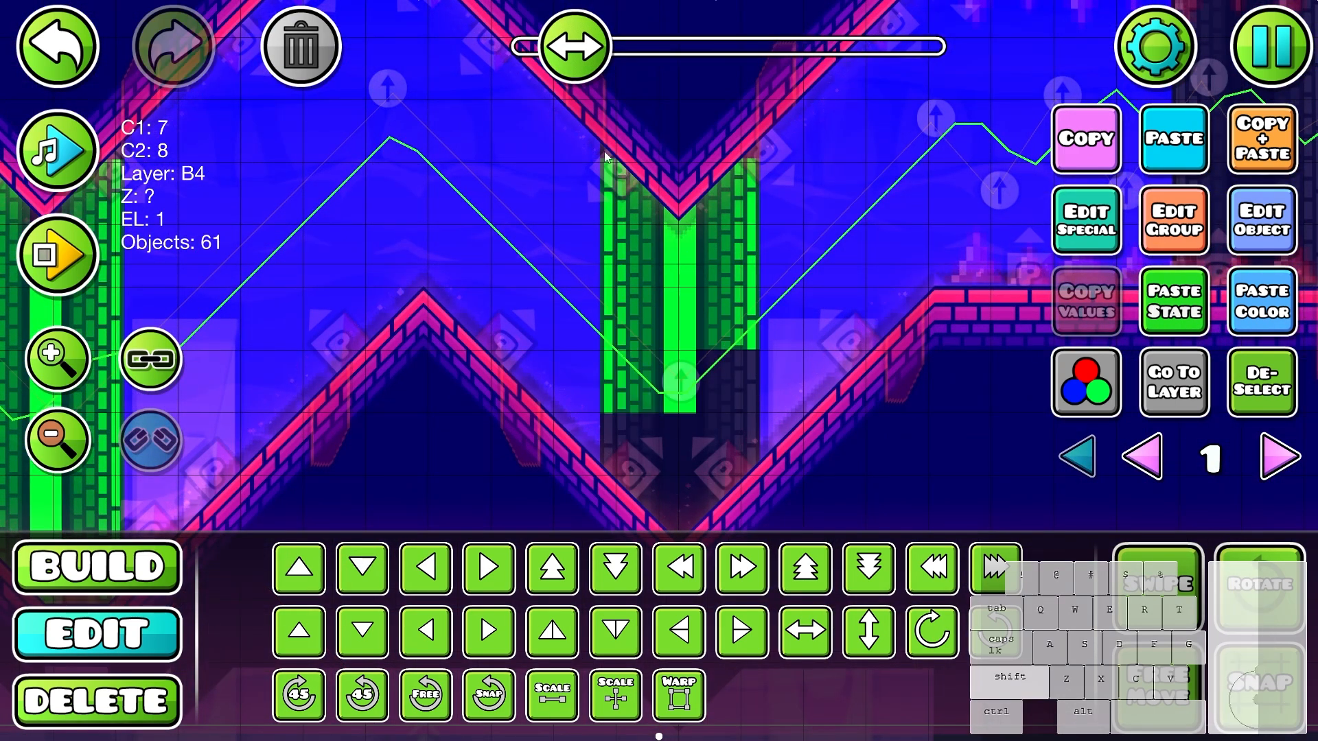
pyautogui.hotkey('ctrl', 'z')
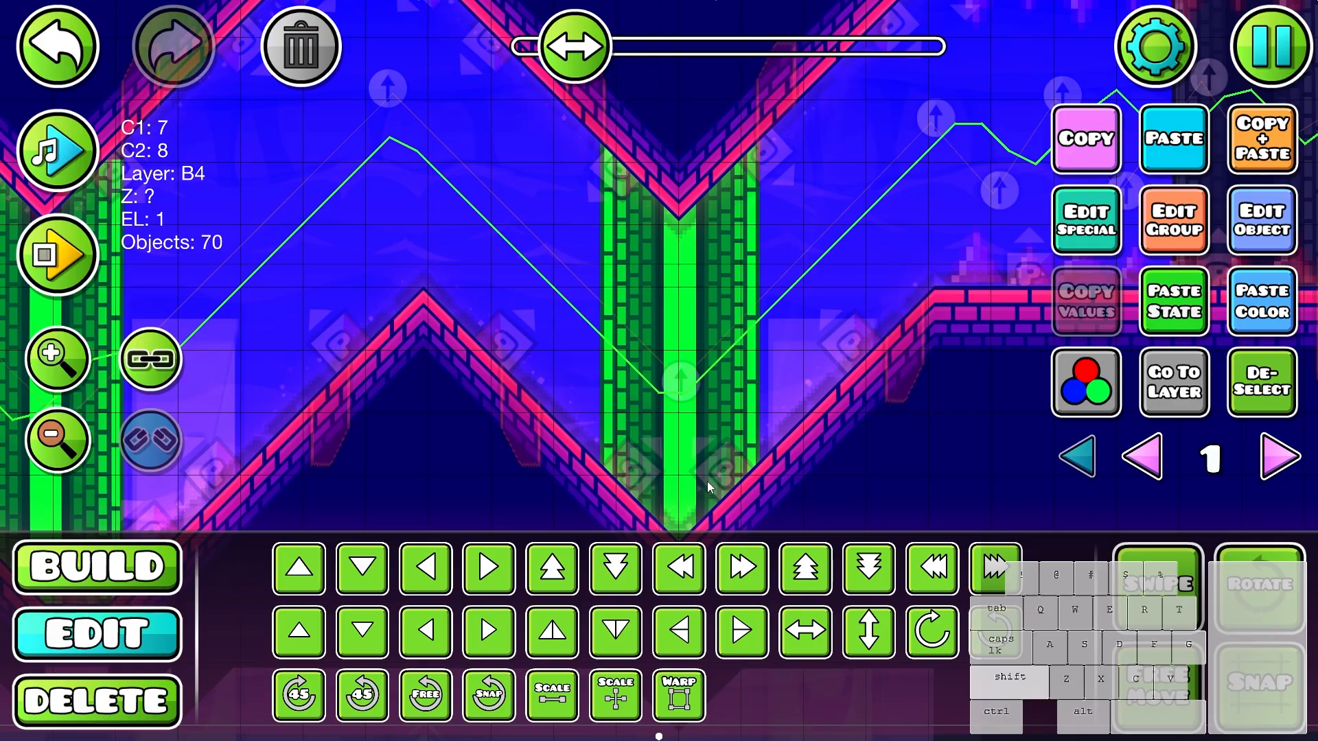
pyautogui.scroll(-5, 707, 480)
pyautogui.moveTo(988, 274); pyautogui.dragTo(430, 377)
pyautogui.moveTo(728, 412); pyautogui.dragTo(594, 278)
pyautogui.moveTo(926, 304); pyautogui.dragTo(830, 254)
# - Move the selected pillars to editor layer 41, check that layer, and return to all layers with nothing selected
pyautogui.click(1174, 220)
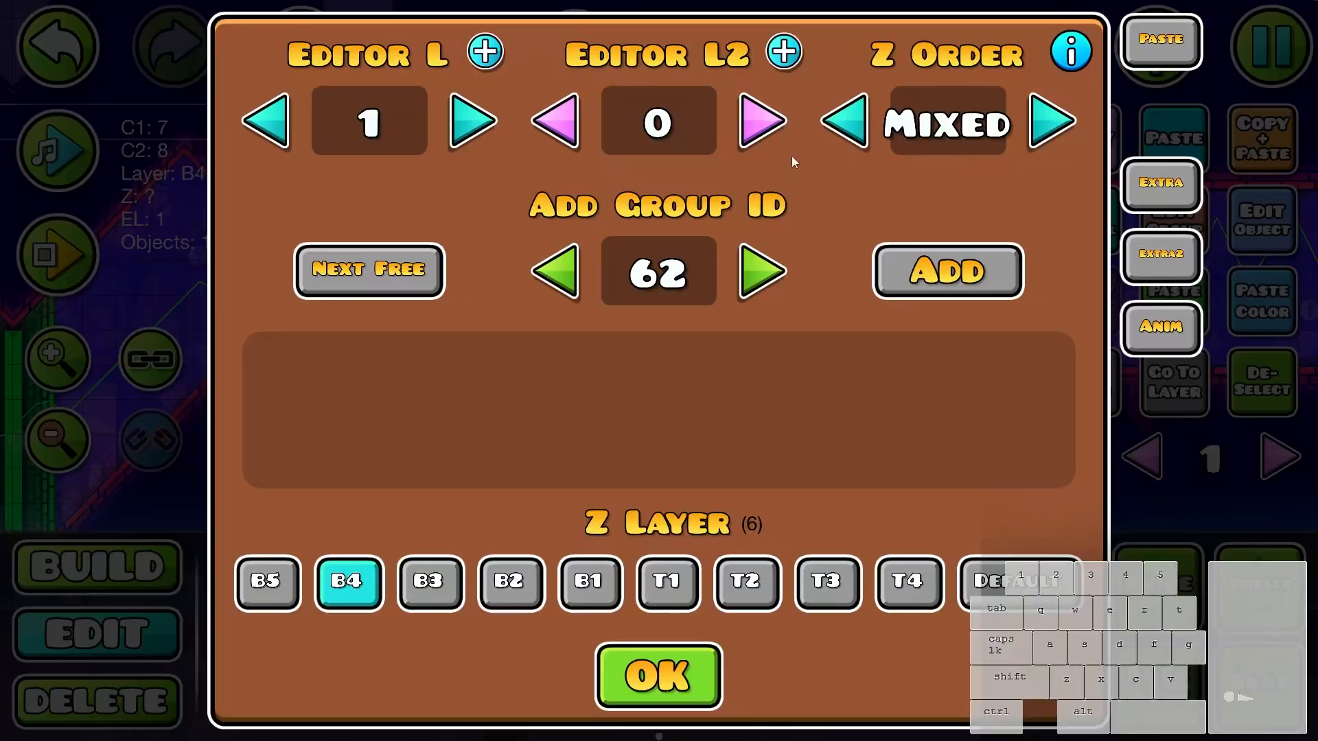
pyautogui.click(485, 52)
pyautogui.press('Escape')
pyautogui.click(1185, 400)
pyautogui.click(1174, 220)
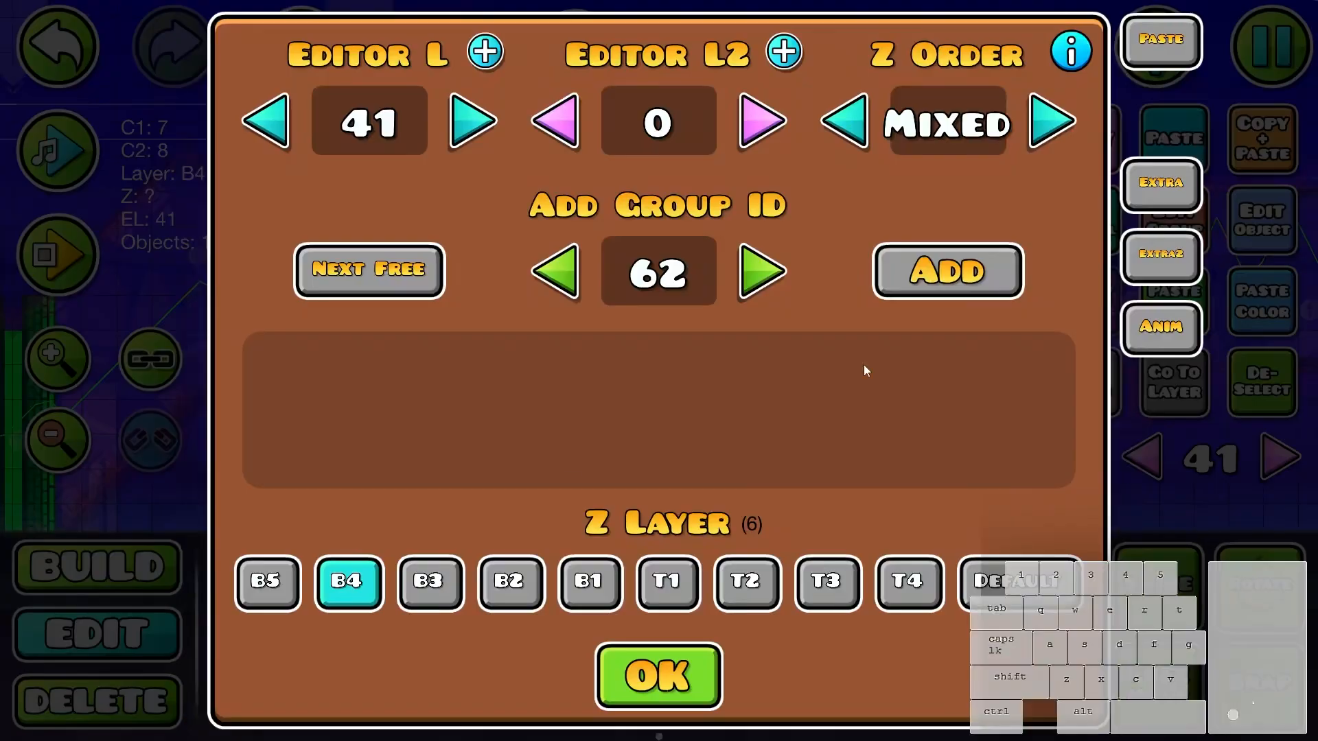
pyautogui.press('Escape')
pyautogui.click(1071, 455)
pyautogui.hotkey('alt', 'd')
# - Playtest the wave section from its start position to check the background pillars
pyautogui.moveTo(155, 507); pyautogui.dragTo(918, 397)
pyautogui.moveTo(569, 378); pyautogui.dragTo(969, 422)
pyautogui.press('Return')
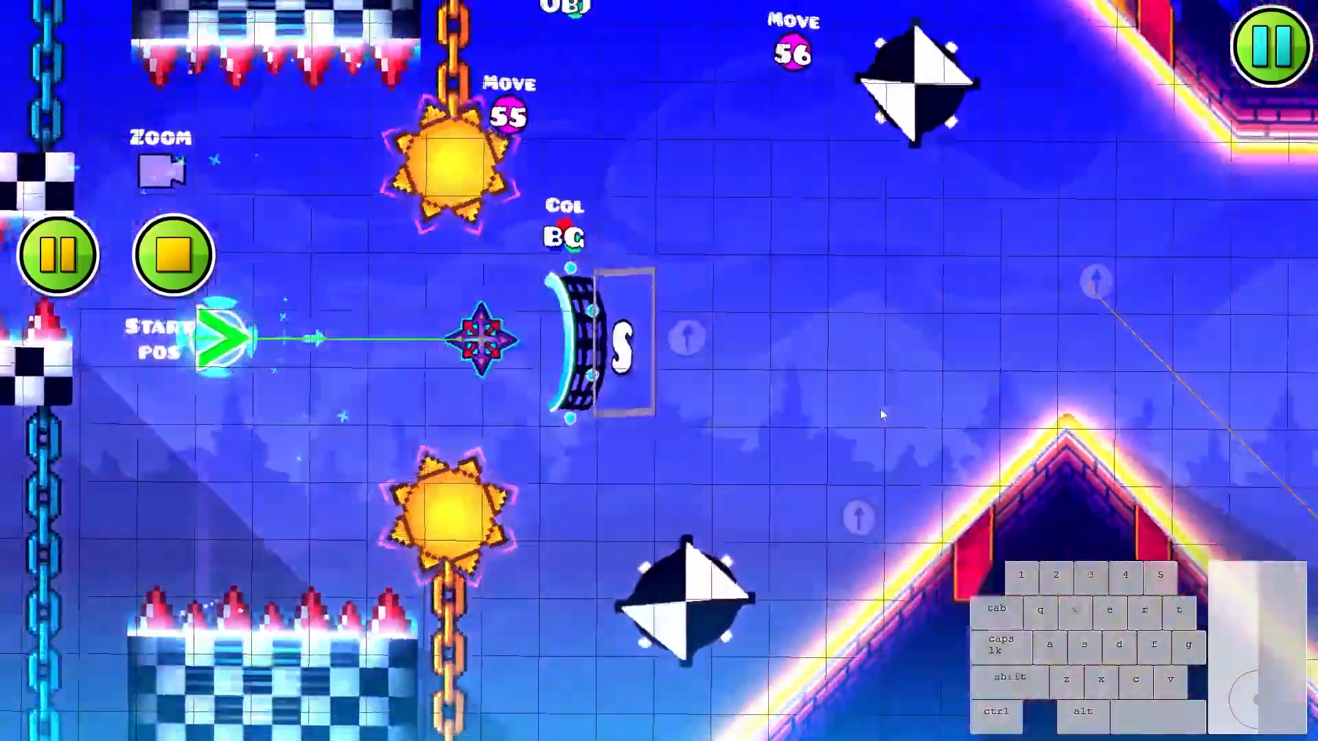
pyautogui.click(879, 411)
pyautogui.click(876, 416)
pyautogui.click(873, 418)
pyautogui.click(851, 416)
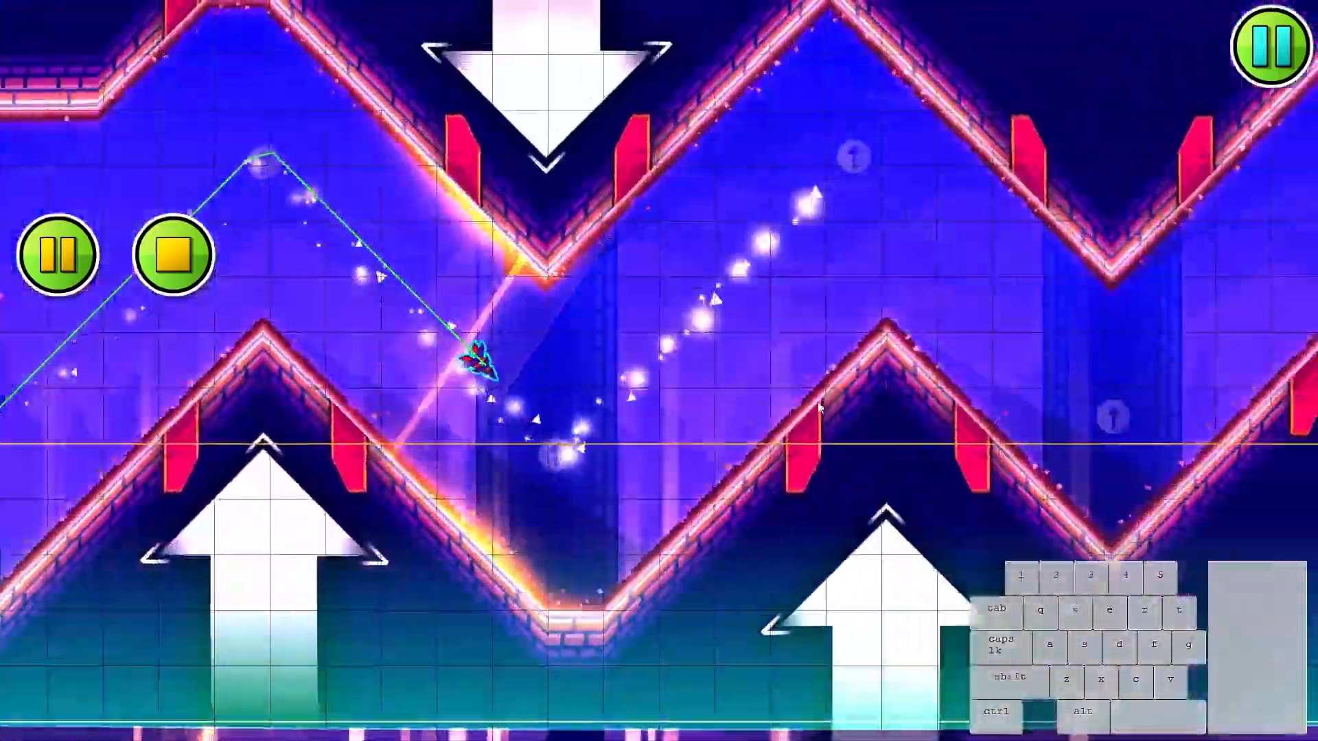
pyautogui.click(811, 412)
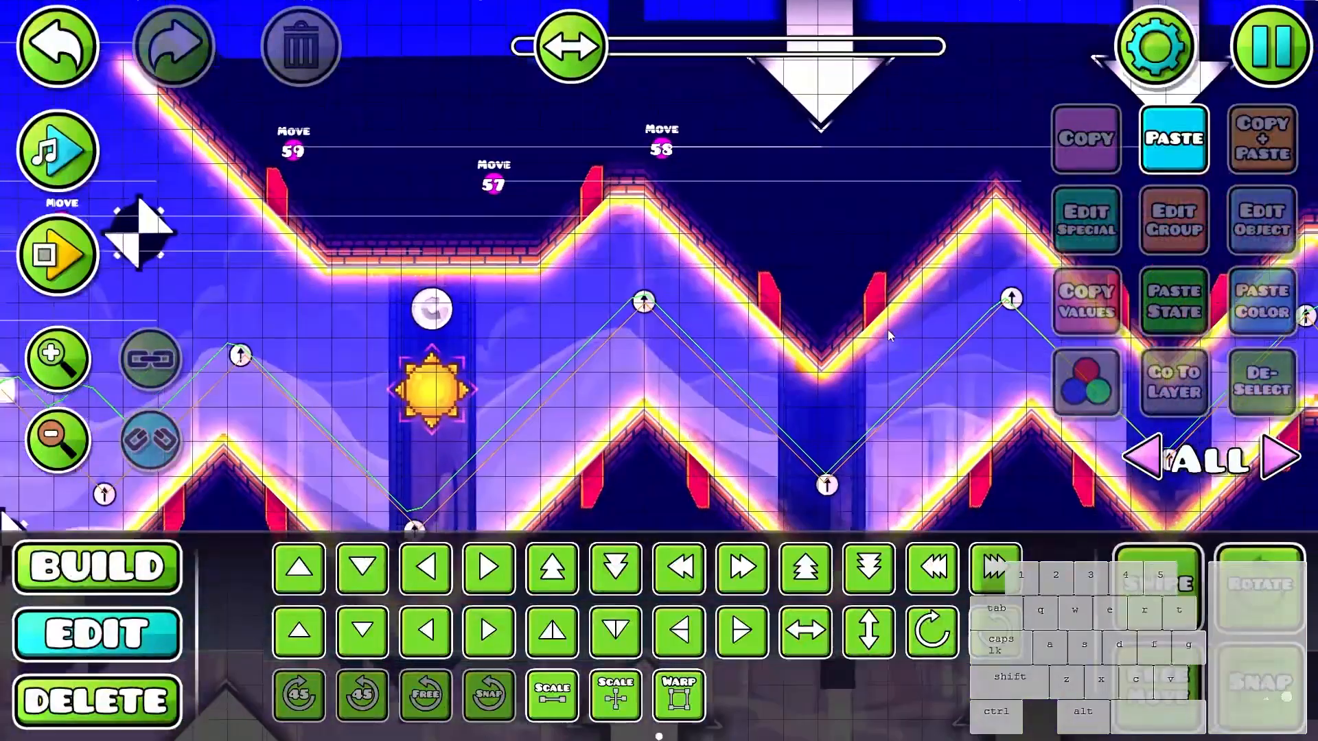
# - Look back through the earlier parts of the level, from the checkered corridors to the cloud section, to review their decoration
pyautogui.moveTo(699, 400); pyautogui.dragTo(923, 349)
pyautogui.moveTo(685, 459); pyautogui.dragTo(941, 409)
pyautogui.scroll(-2, 941, 409)
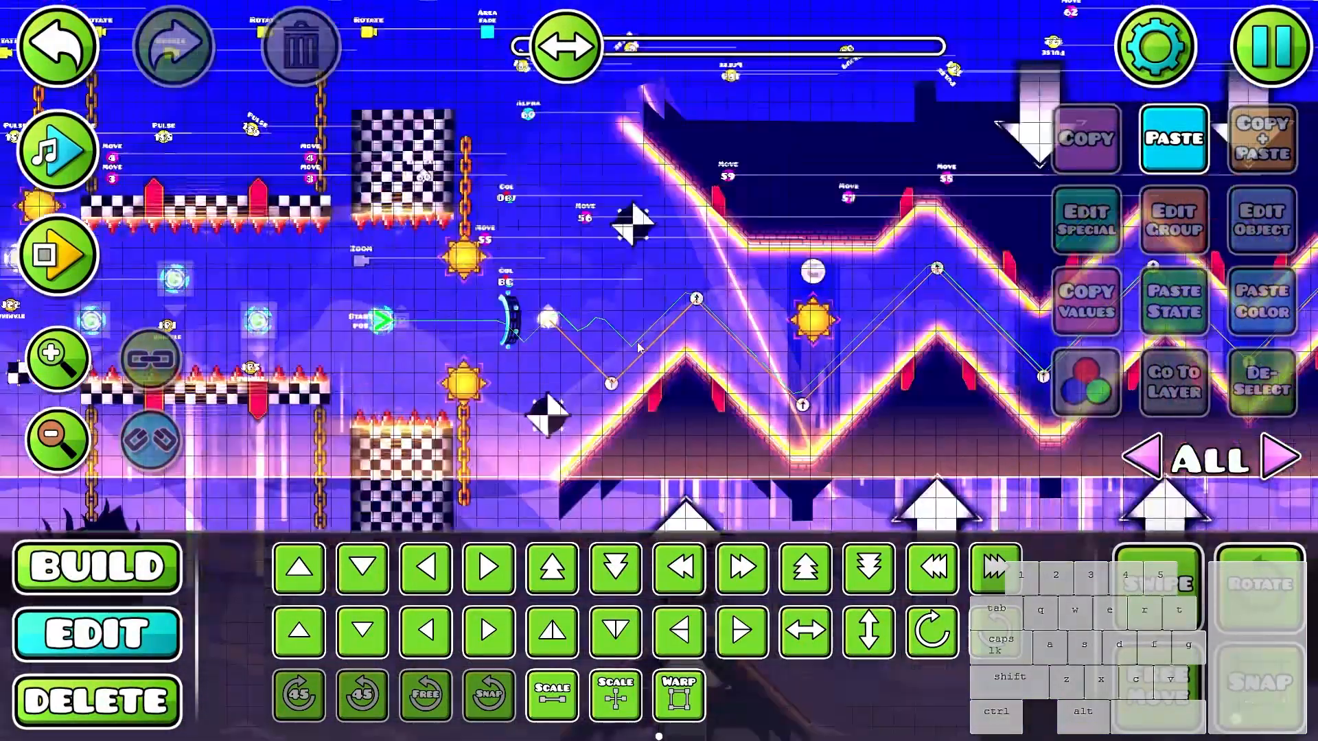
pyautogui.moveTo(295, 331); pyautogui.dragTo(843, 338)
pyautogui.scroll(2, 682, 326)
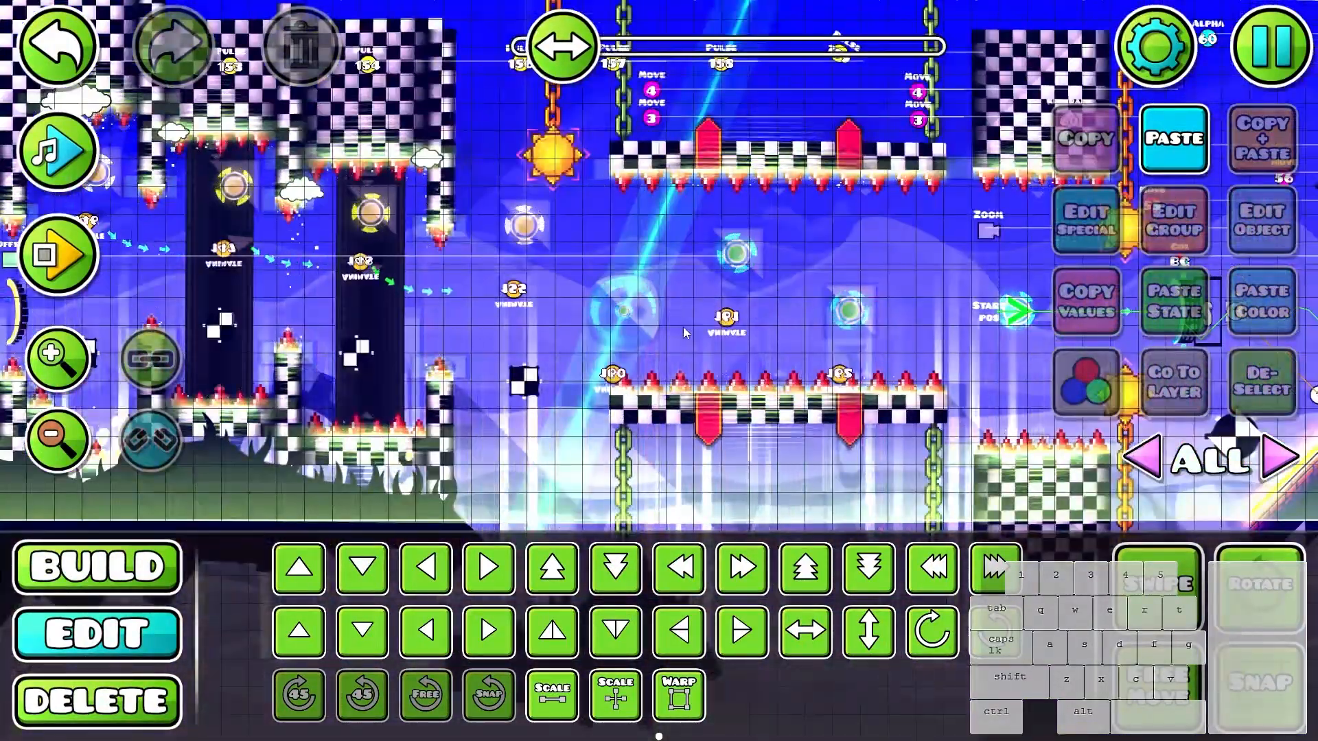
pyautogui.moveTo(309, 299); pyautogui.dragTo(954, 237)
pyautogui.moveTo(460, 313); pyautogui.dragTo(928, 342)
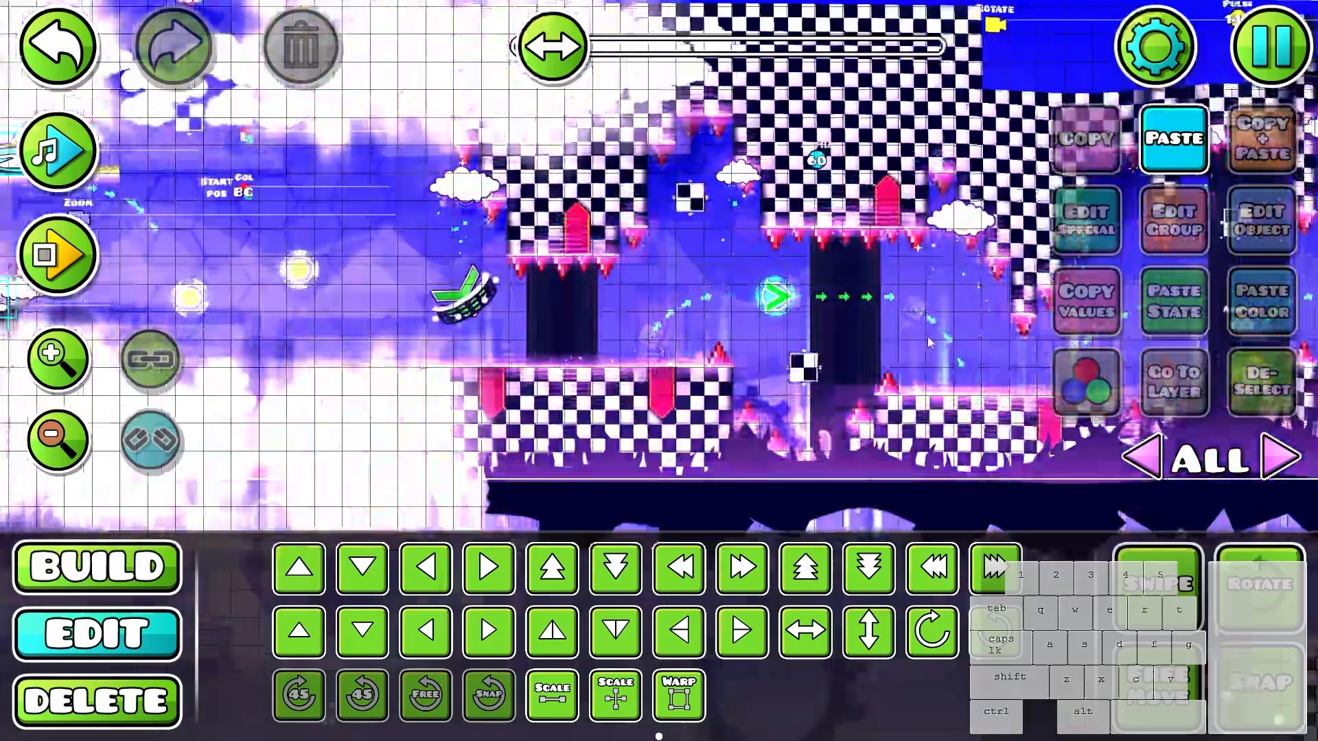
pyautogui.moveTo(278, 321); pyautogui.dragTo(1062, 310)
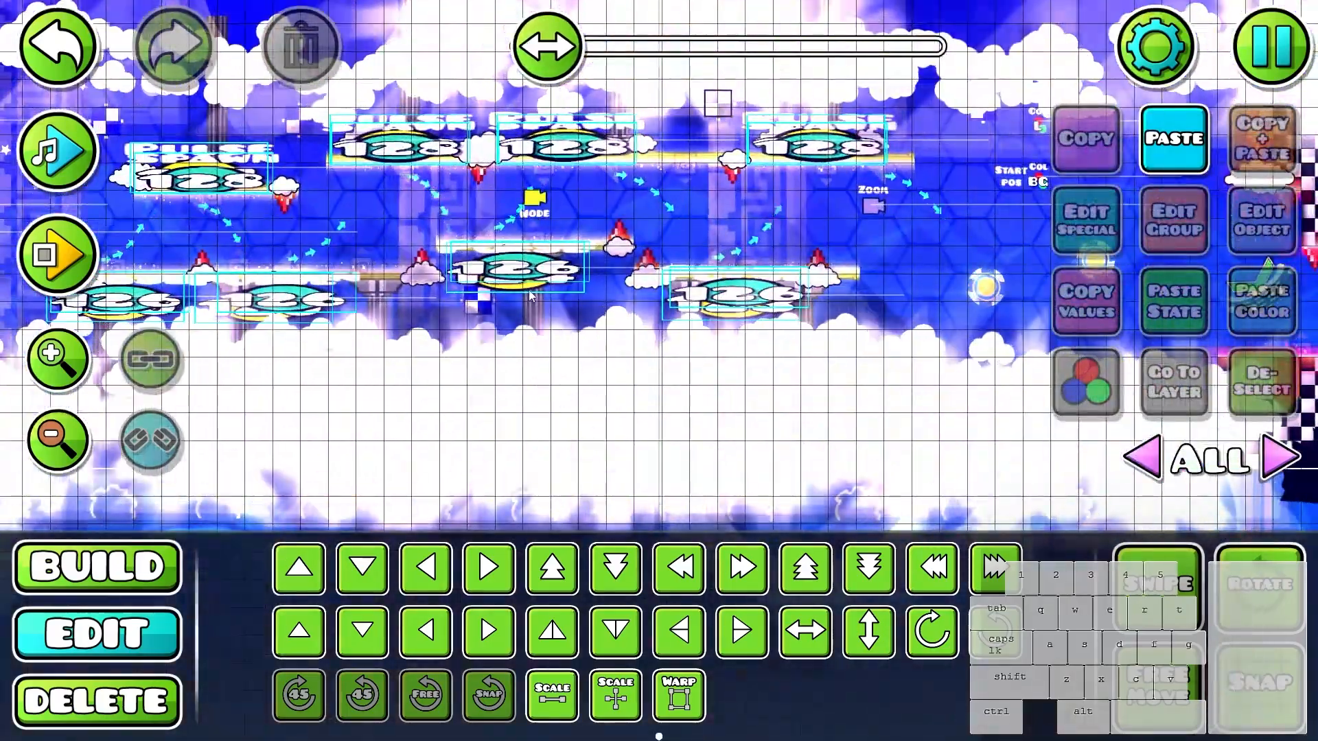
pyautogui.moveTo(444, 319); pyautogui.dragTo(910, 345)
pyautogui.moveTo(357, 279); pyautogui.dragTo(728, 287)
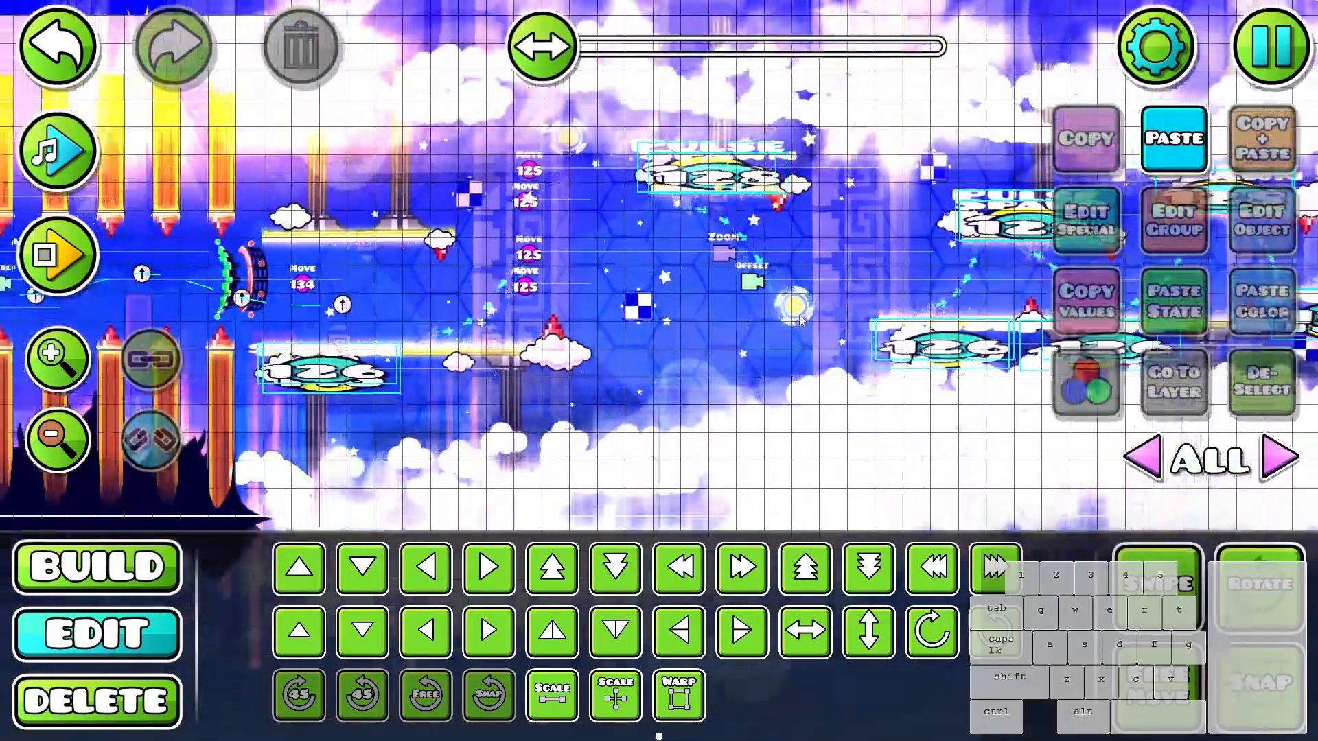
pyautogui.moveTo(626, 308); pyautogui.dragTo(1050, 263)
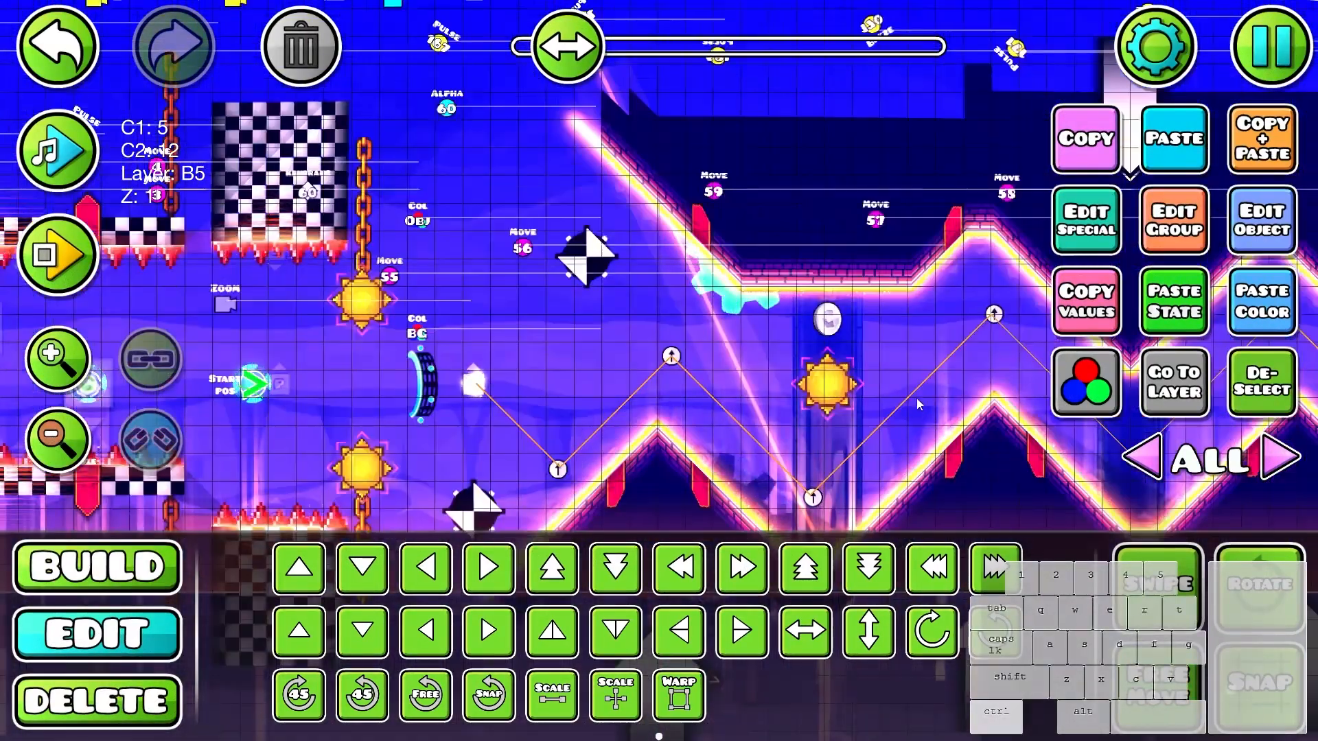
# - Duplicate the background gear and place copies along the zigzag walls and the spiked corridor
pyautogui.moveTo(916, 398); pyautogui.dragTo(442, 365)
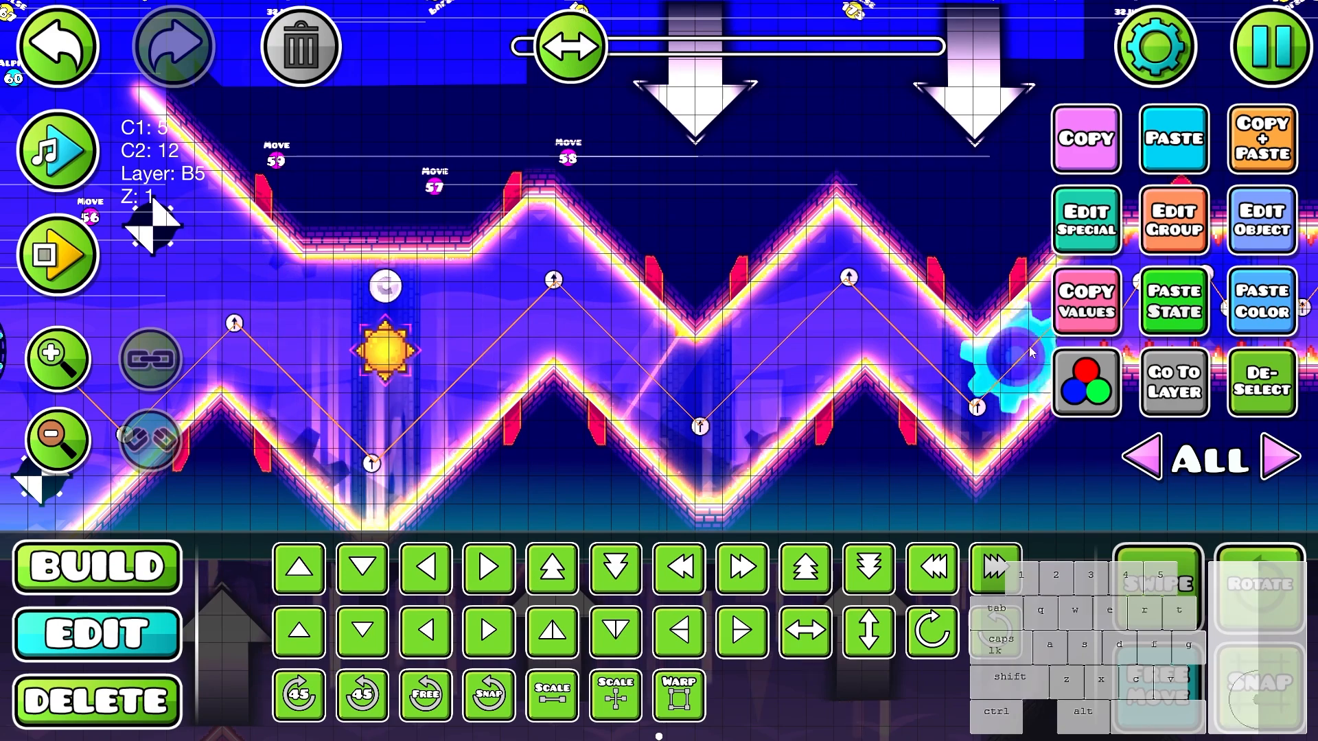
pyautogui.moveTo(1092, 257); pyautogui.dragTo(776, 254)
pyautogui.moveTo(658, 351); pyautogui.dragTo(1115, 274)
pyautogui.click(470, 399)
pyautogui.click(470, 398)
pyautogui.hotkey('ctrl', 'd')
pyautogui.press('f')
pyautogui.moveTo(470, 398); pyautogui.dragTo(356, 424)
pyautogui.moveTo(319, 453); pyautogui.dragTo(499, 452)
pyautogui.moveTo(1007, 377); pyautogui.dragTo(851, 387)
pyautogui.hotkey('ctrl', 'z')
pyautogui.press('d')
# - Playtest the wave section with the added gears, save the level and resume editing
pyautogui.click(856, 387)
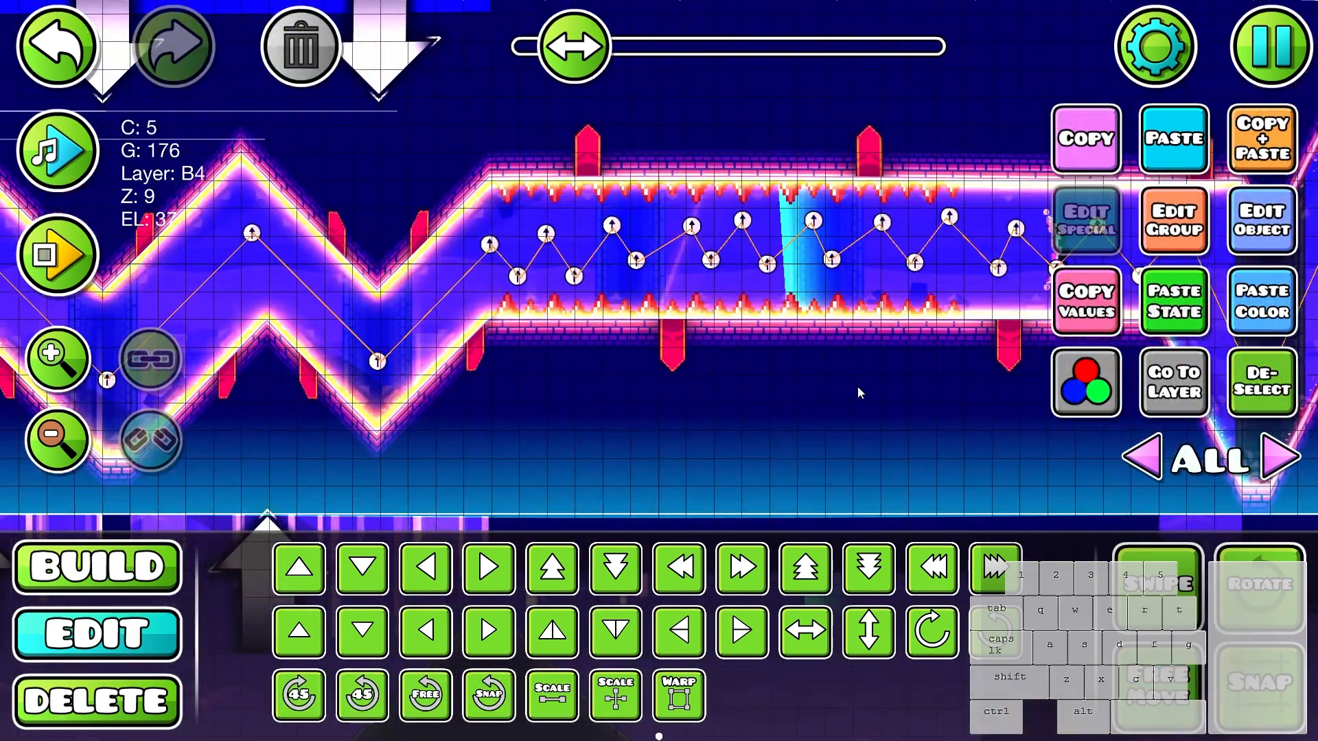
pyautogui.press('Return')
pyautogui.click(853, 395)
pyautogui.click(857, 400)
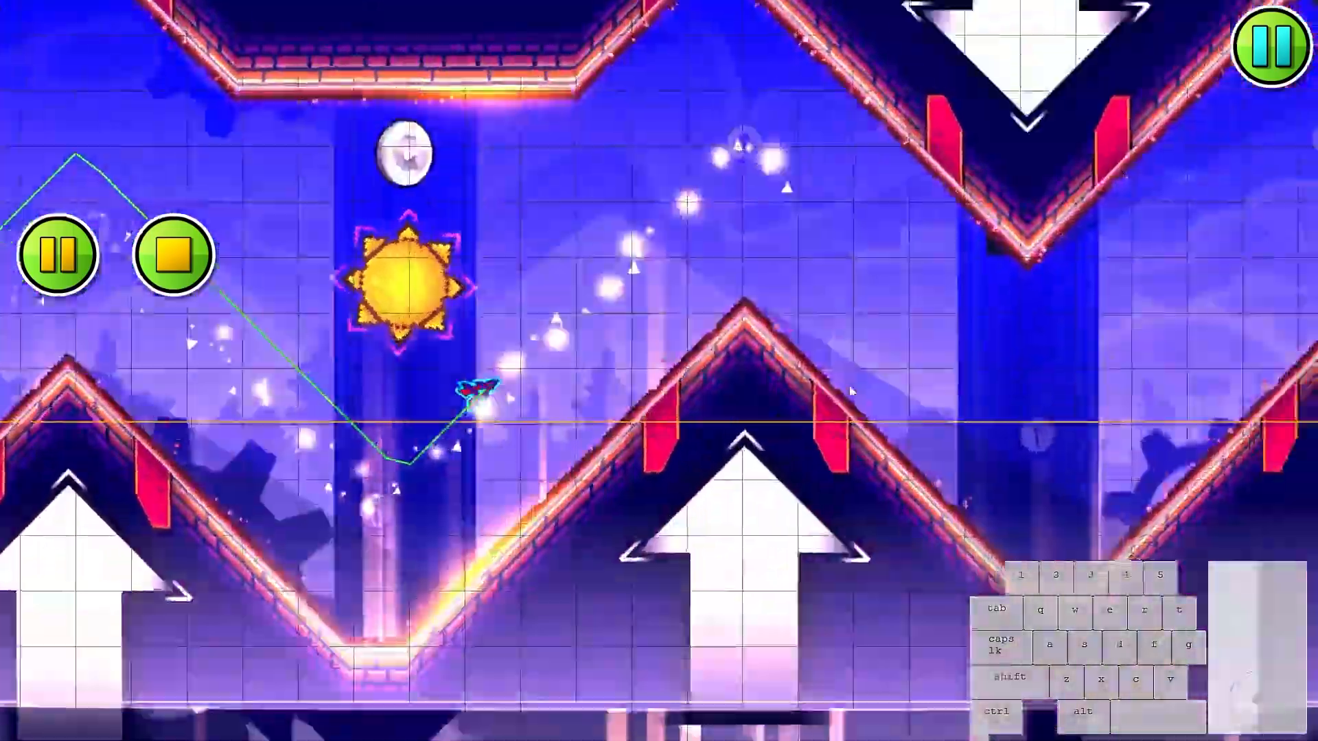
pyautogui.click(835, 391)
pyautogui.click(805, 397)
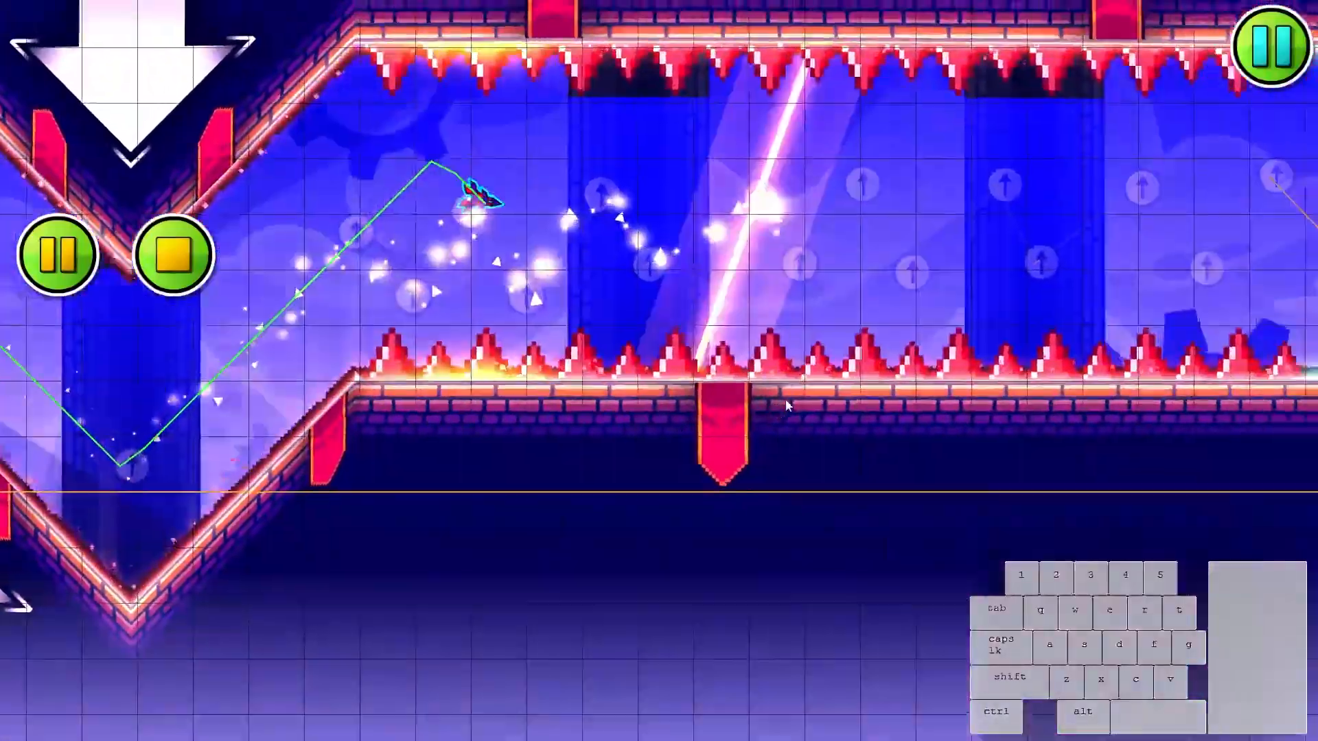
pyautogui.click(796, 446)
pyautogui.click(797, 444)
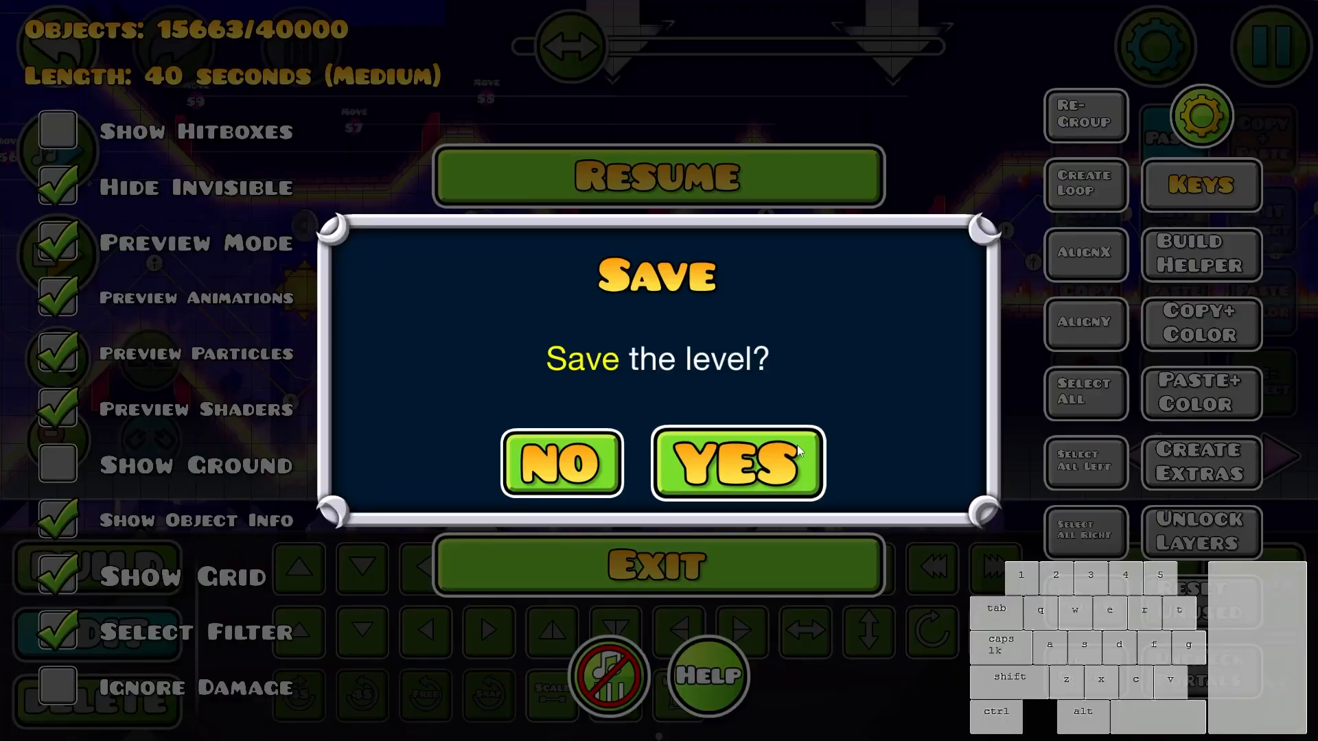
pyautogui.click(820, 154)
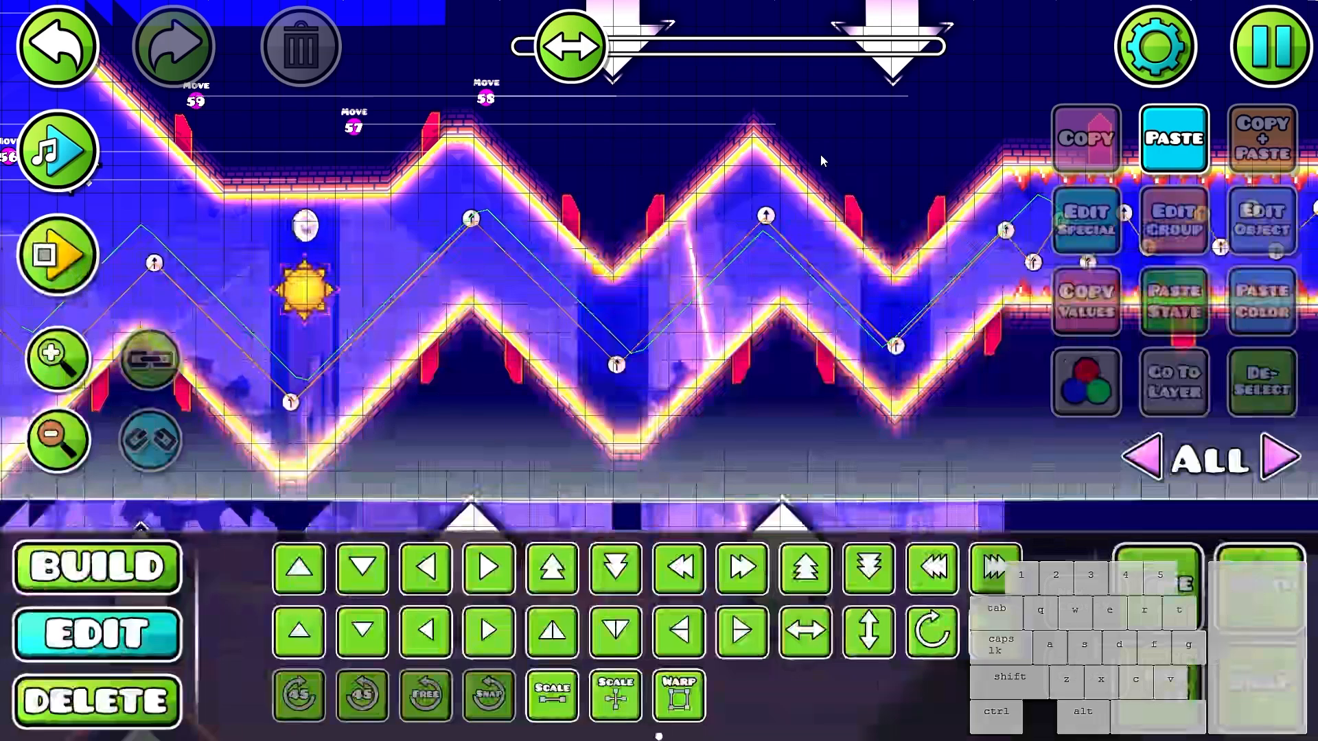
# - Set the new particle effect's angle variation to 180, speed to 123, PosVar X and Y to 5, AccelRad to -79, and emission to maximum
pyautogui.moveTo(447, 307); pyautogui.dragTo(780, 334)
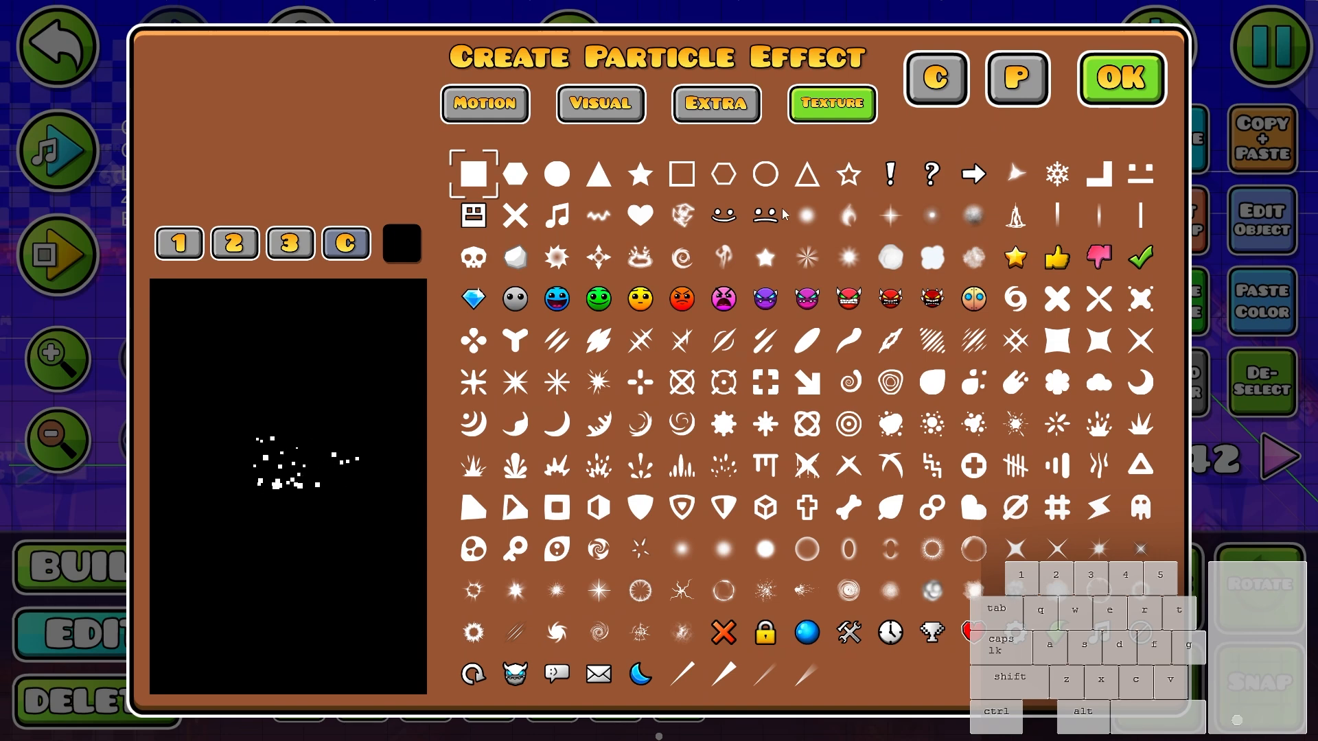
pyautogui.click(505, 116)
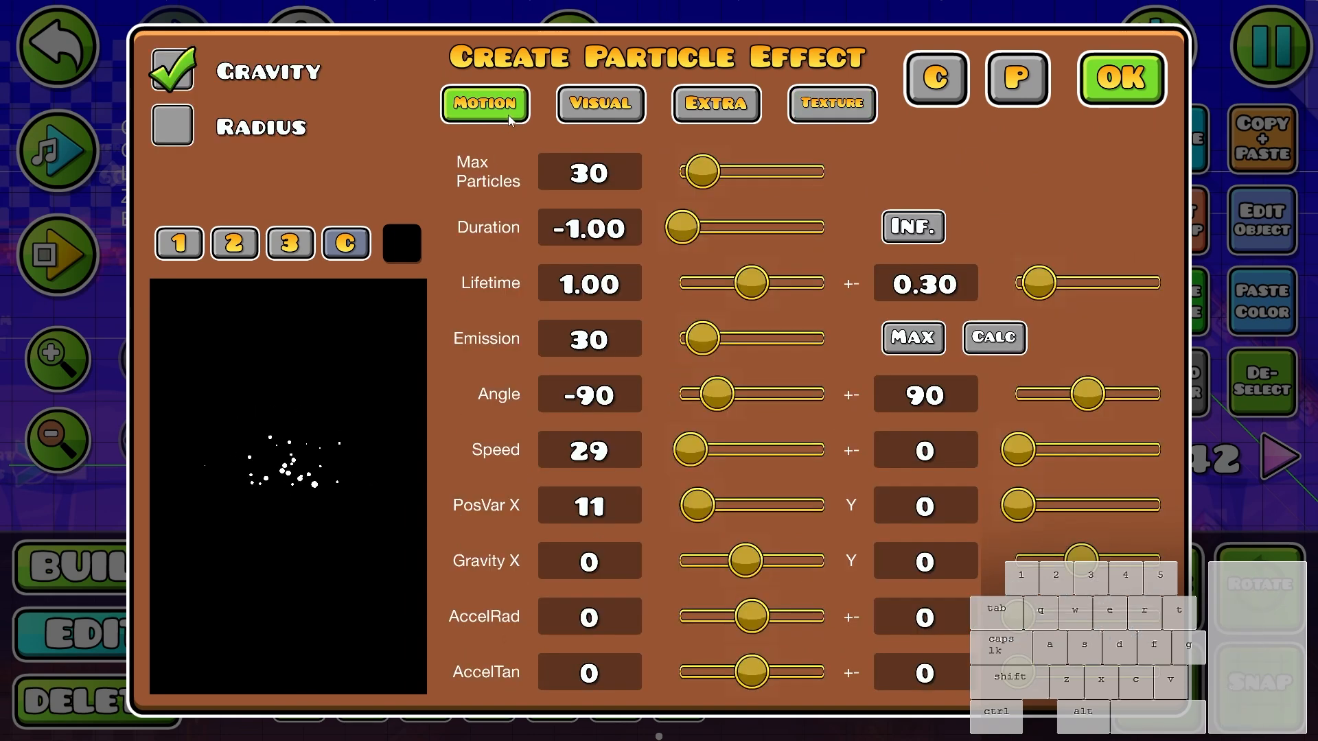
pyautogui.moveTo(1087, 393); pyautogui.dragTo(1160, 402)
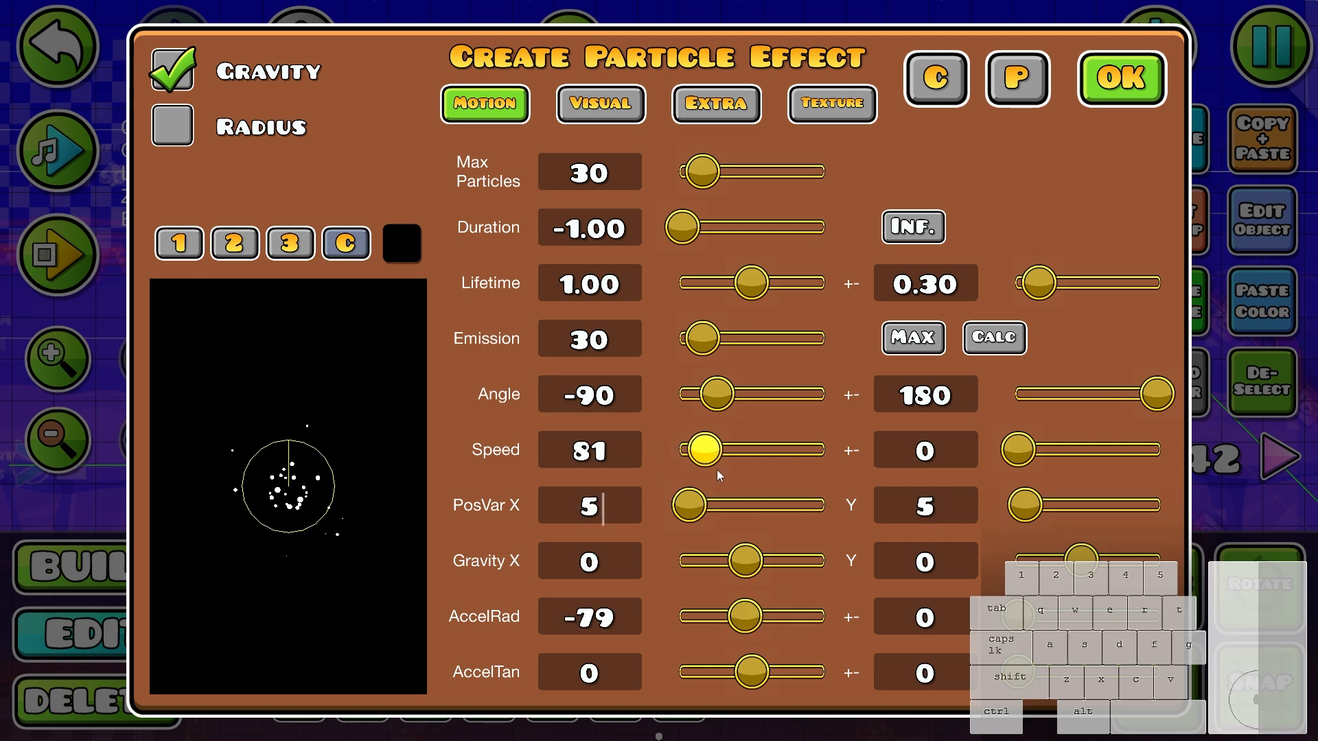
pyautogui.moveTo(718, 472); pyautogui.dragTo(730, 469)
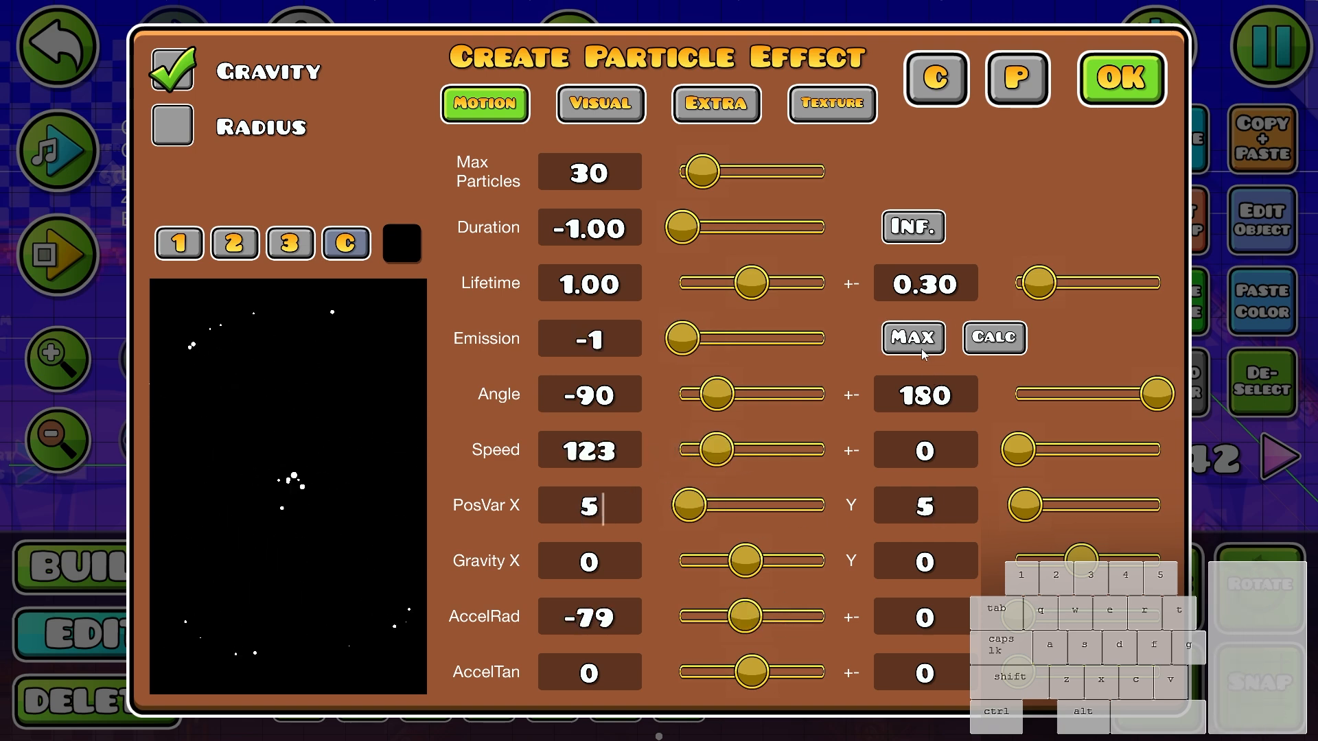
# - Raise the particle effect's FrictionP to about 5.43
pyautogui.click(716, 103)
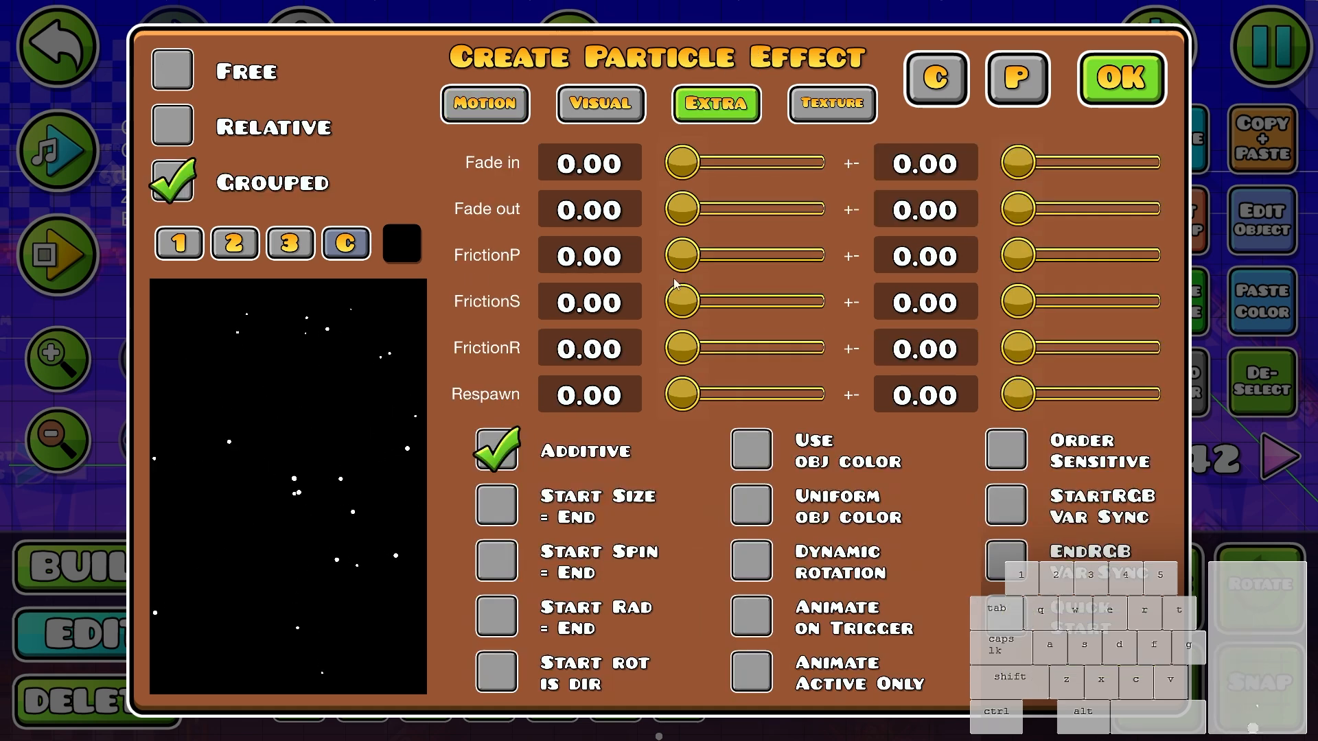
pyautogui.moveTo(678, 273); pyautogui.dragTo(720, 273)
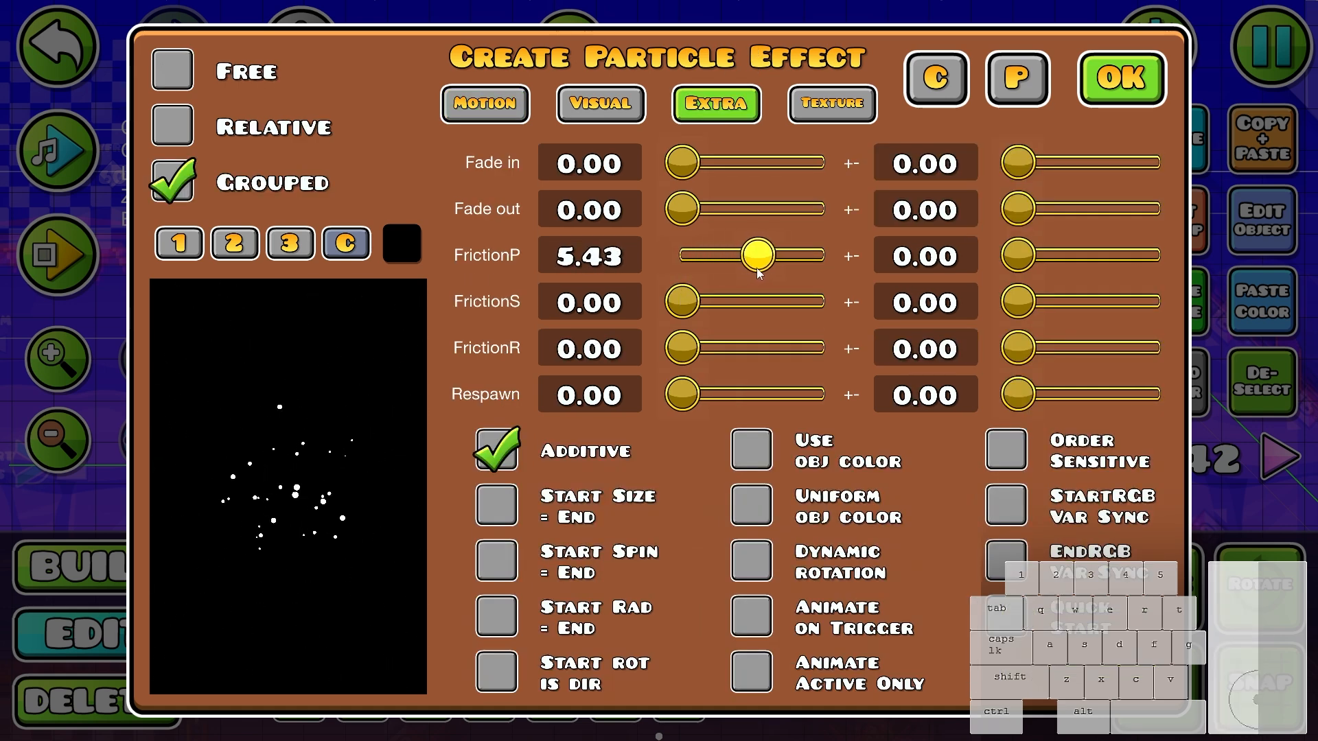
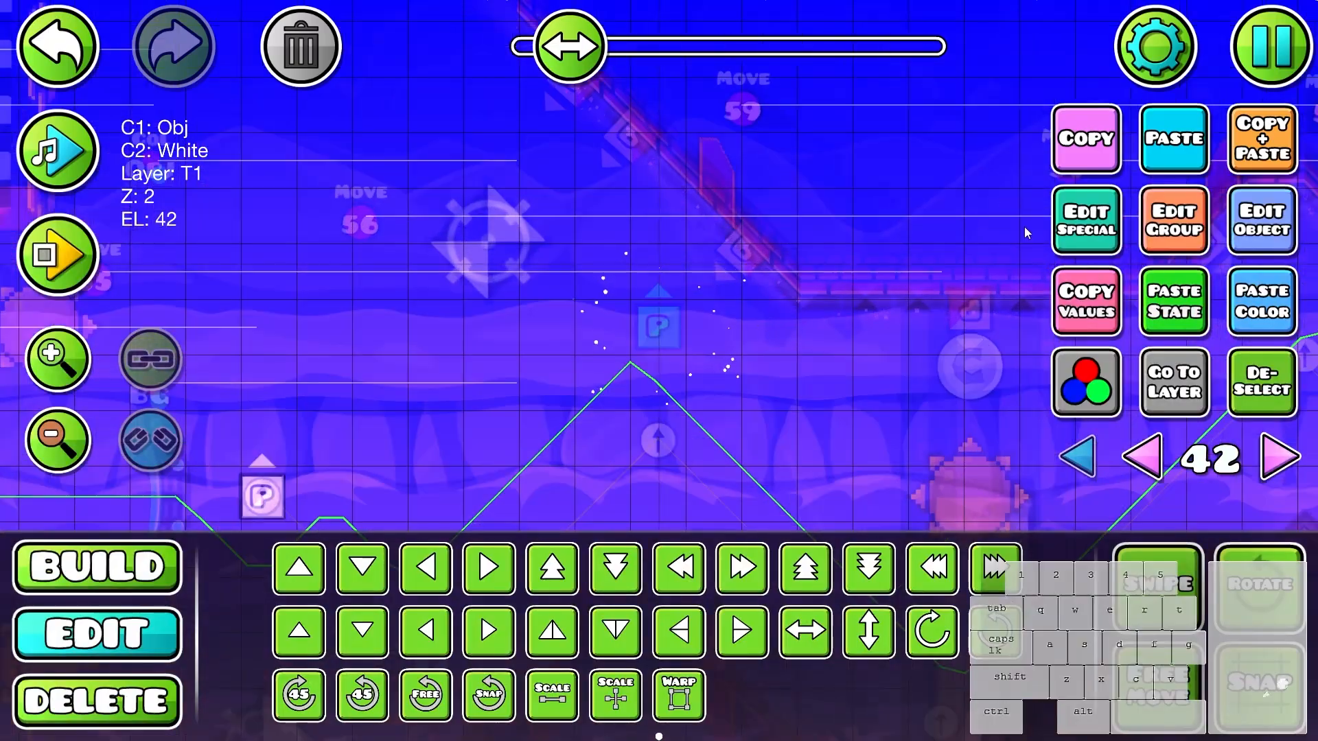
# - Set the particle effect's speed to 202 with 57 variation, gravity X to 33 and Y to -33, and AccelRad to 0
pyautogui.click(1085, 220)
pyautogui.click(604, 105)
pyautogui.click(484, 104)
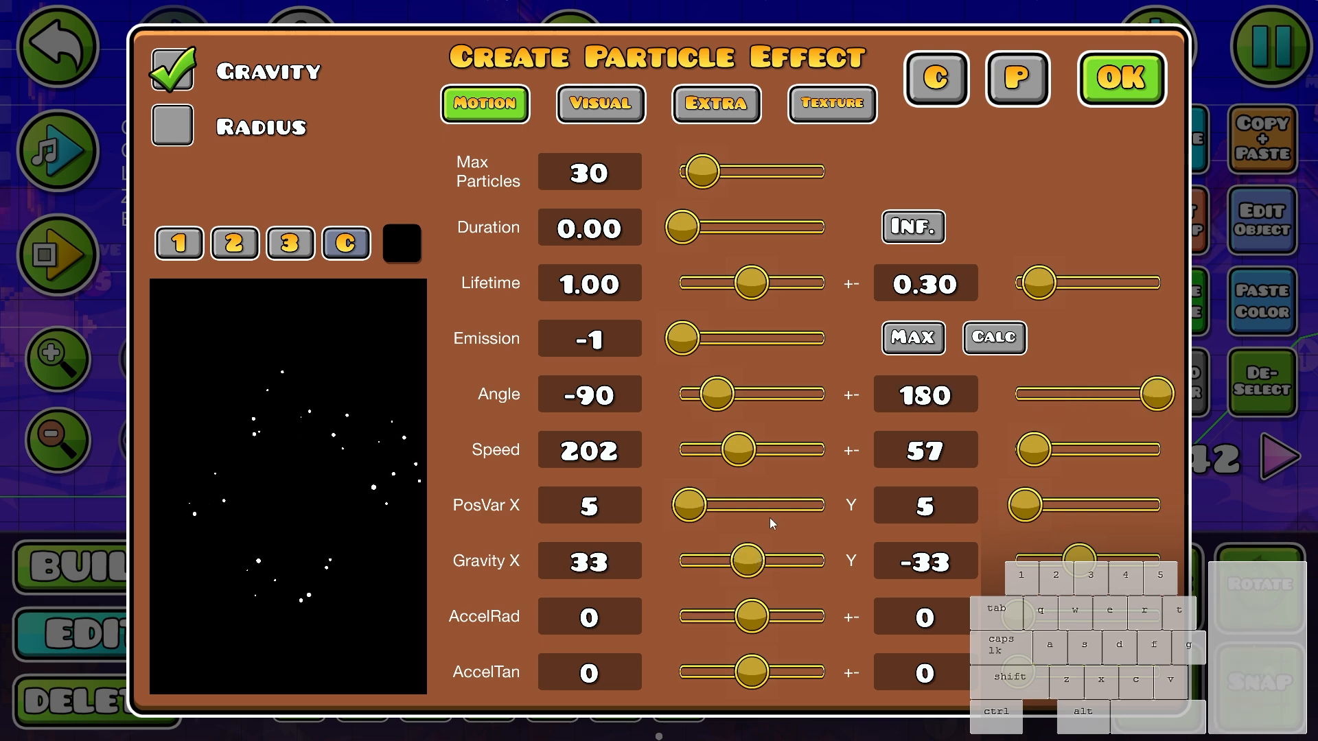
pyautogui.press('Escape')
pyautogui.scroll(-2, 767, 347)
pyautogui.moveTo(839, 364); pyautogui.dragTo(863, 265)
pyautogui.scroll(-1, 748, 267)
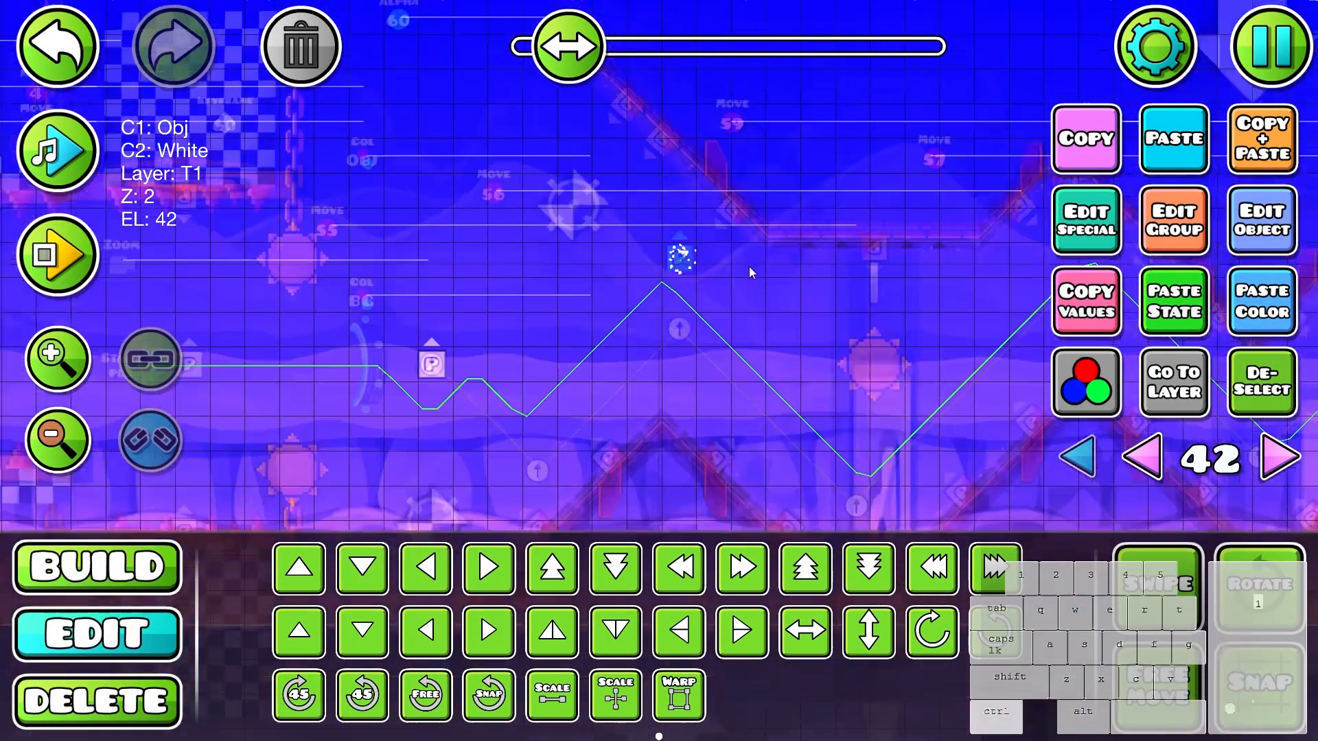
# - Assign group ID 179 to the particle object and set its start size to 2 and end size to 1, each with variation 1
pyautogui.scroll(1, 748, 266)
pyautogui.click(1174, 230)
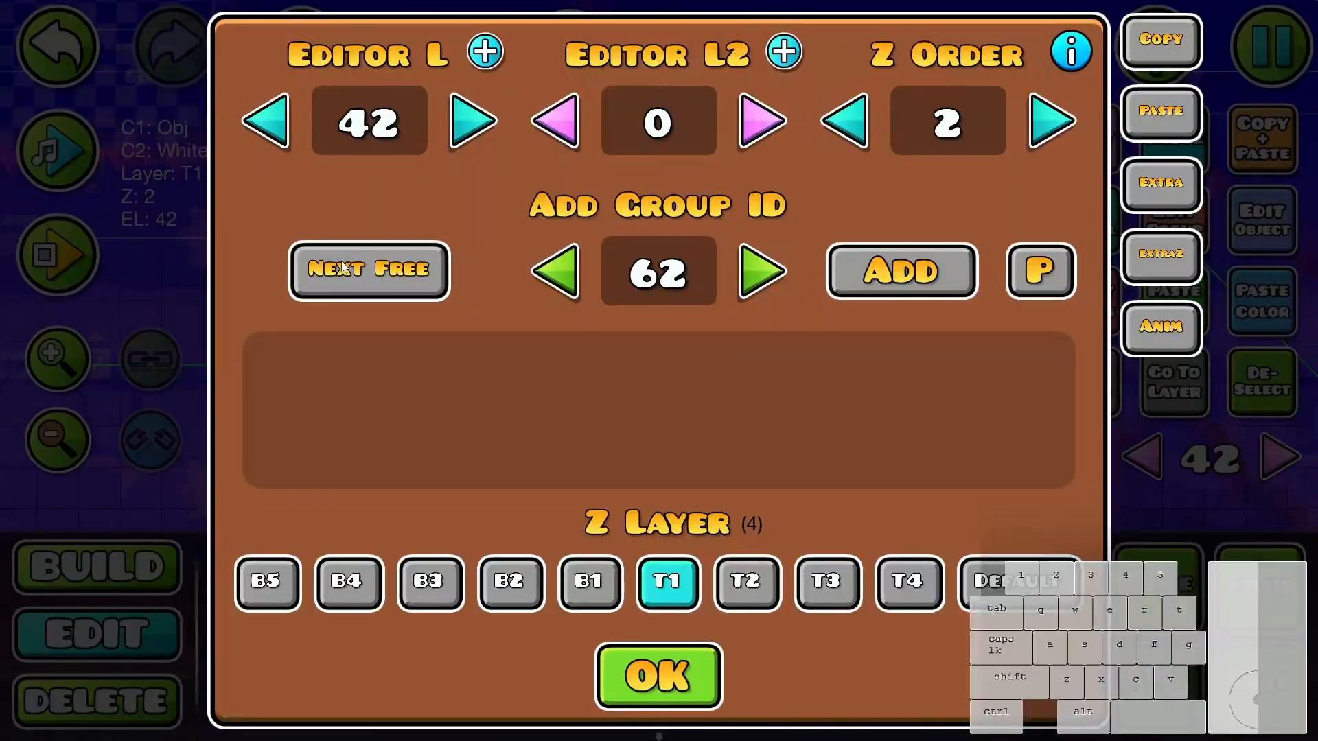
pyautogui.press('Escape')
pyautogui.click(1260, 224)
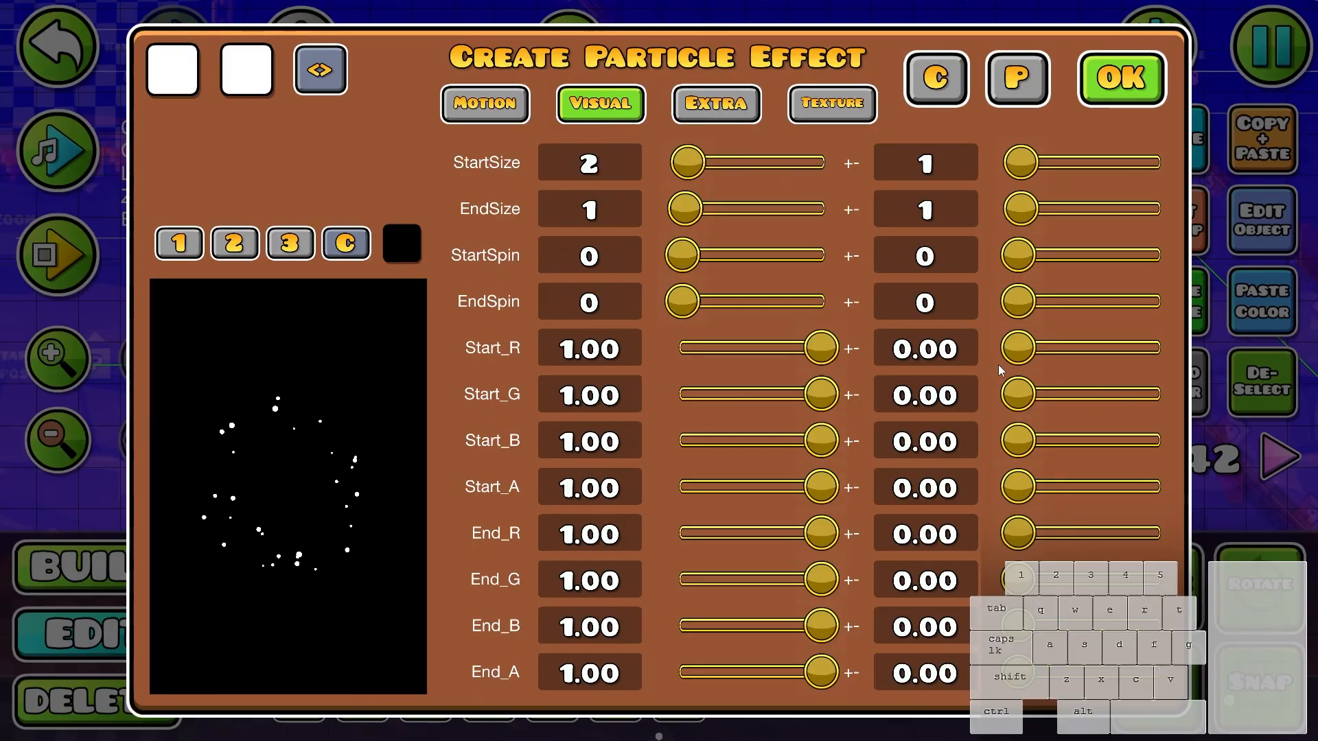
pyautogui.moveTo(1078, 440); pyautogui.dragTo(1253, 502)
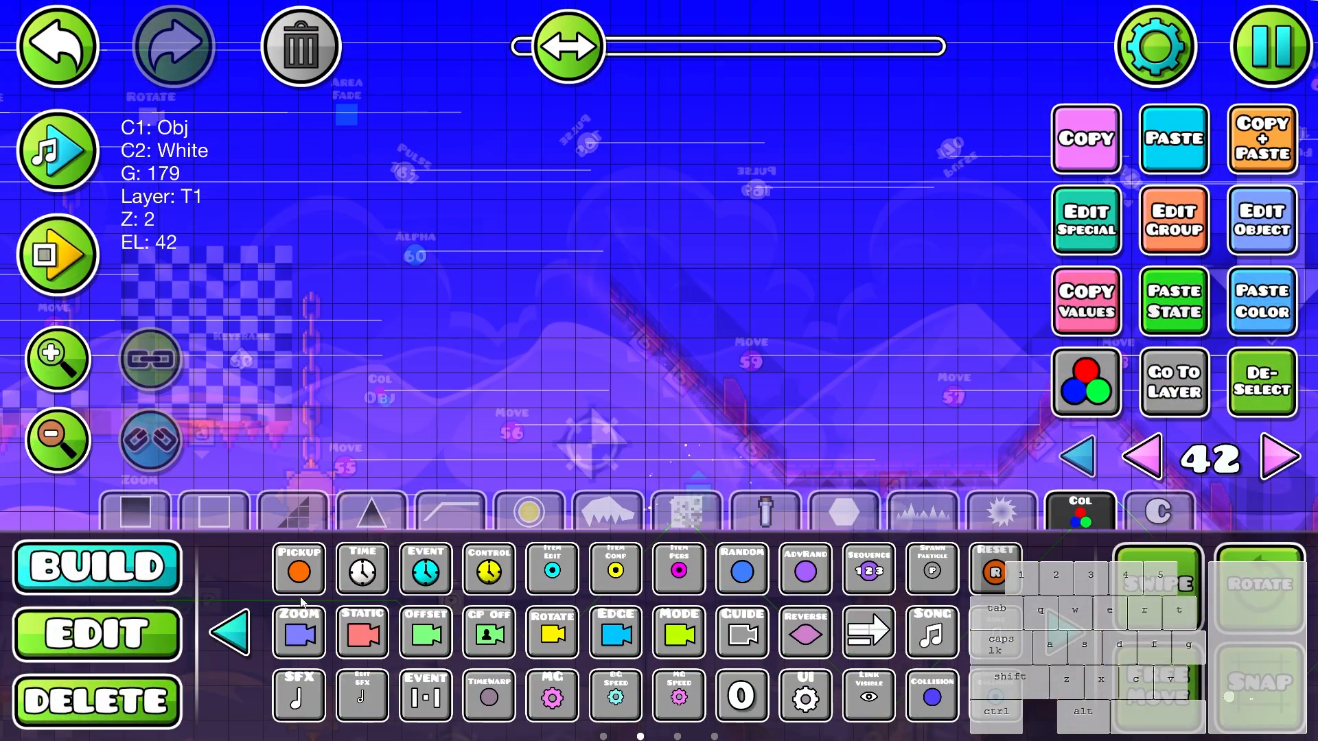
# - Place an Animate trigger targeting group 179 above the wave section and playtest it
pyautogui.click(229, 631)
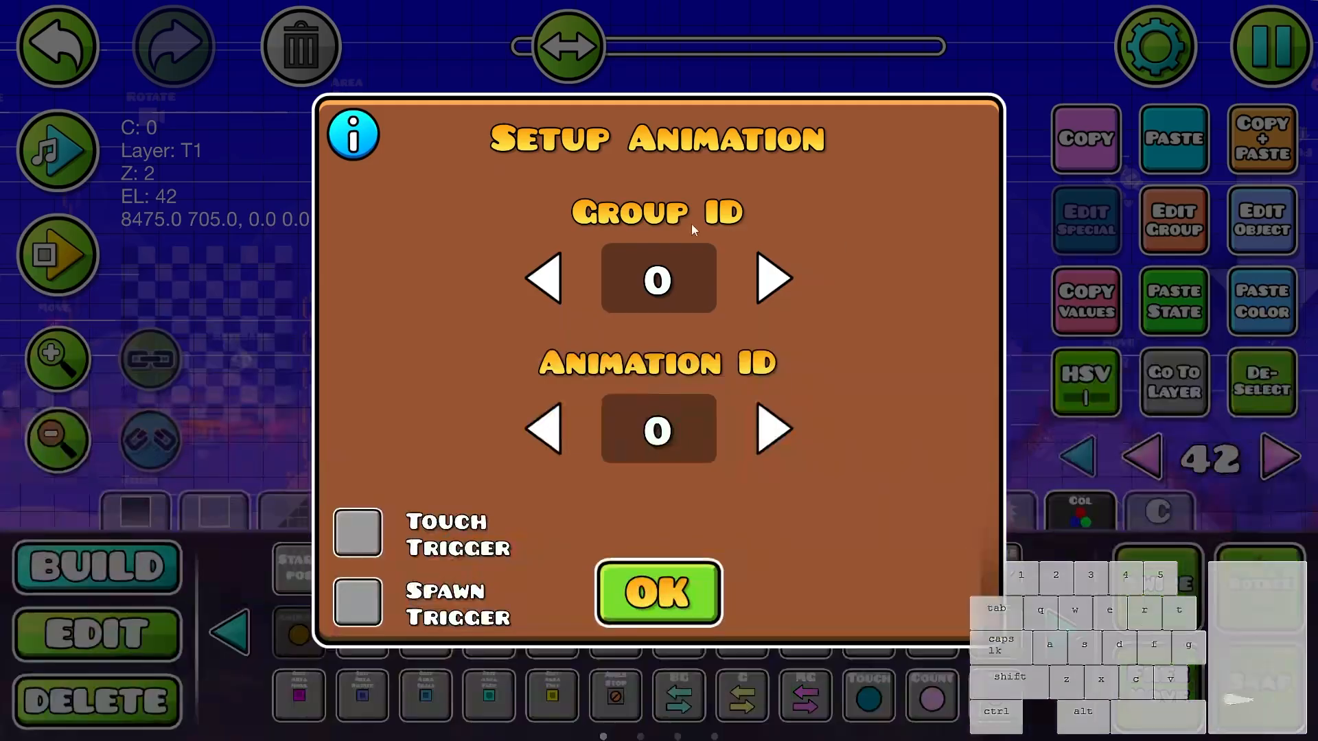
pyautogui.write('79')
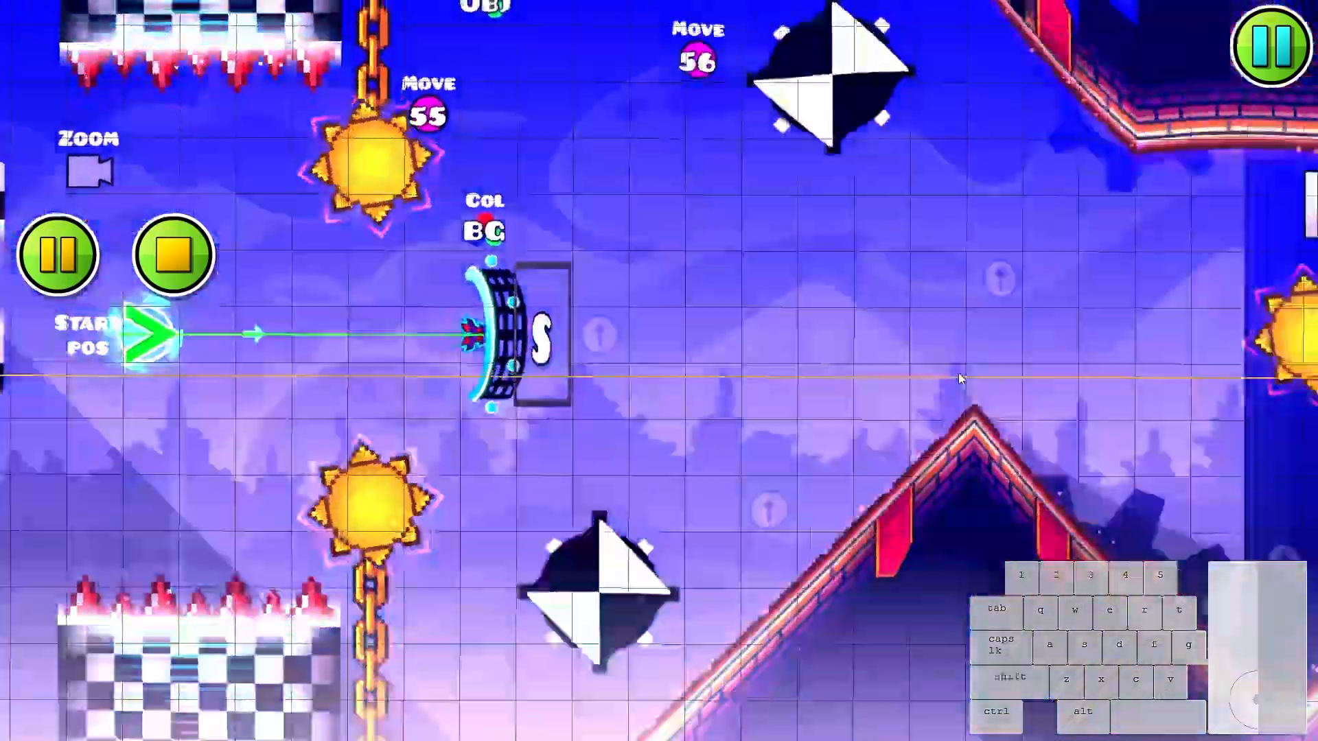
pyautogui.click(958, 373)
pyautogui.click(957, 373)
pyautogui.click(958, 372)
pyautogui.press('Return')
# - Set the particle effect's start size to 3 with variation 3, and the start and end R, G and B variations to 1.00
pyautogui.click(580, 210)
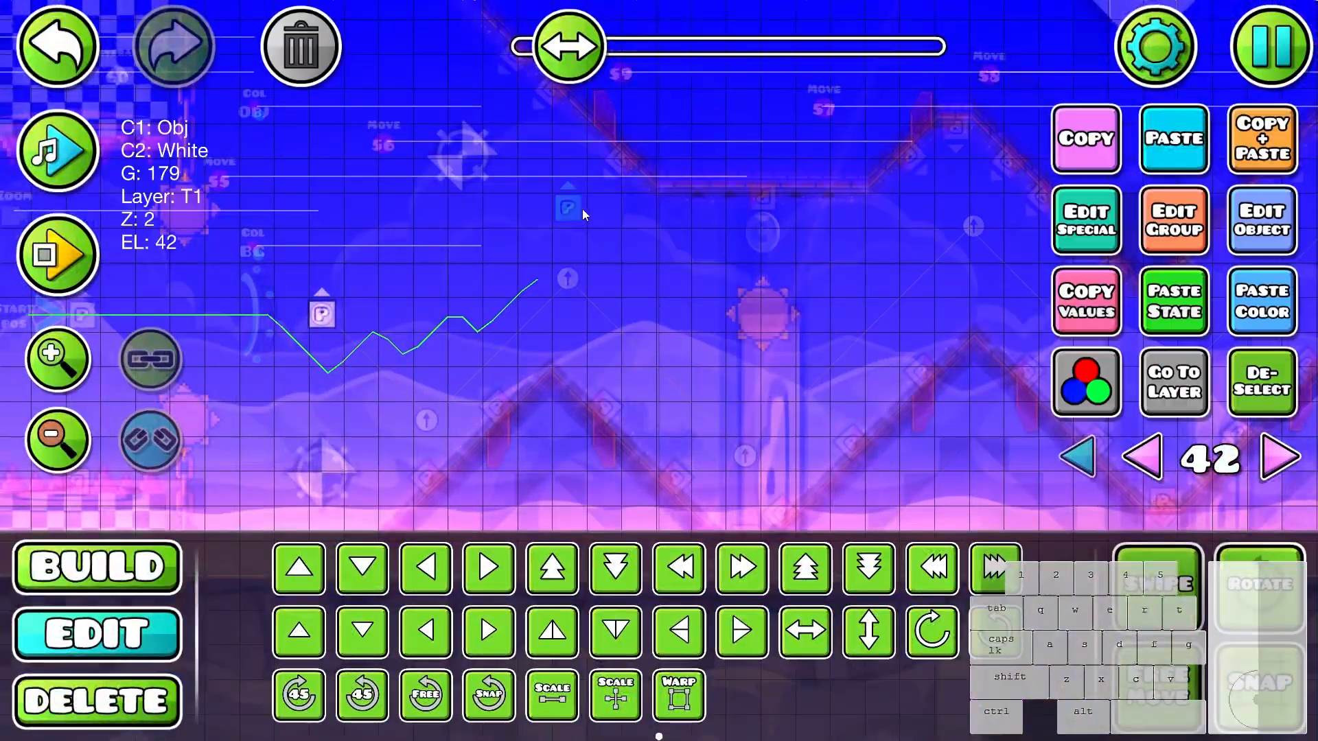
pyautogui.click(1073, 218)
pyautogui.click(600, 102)
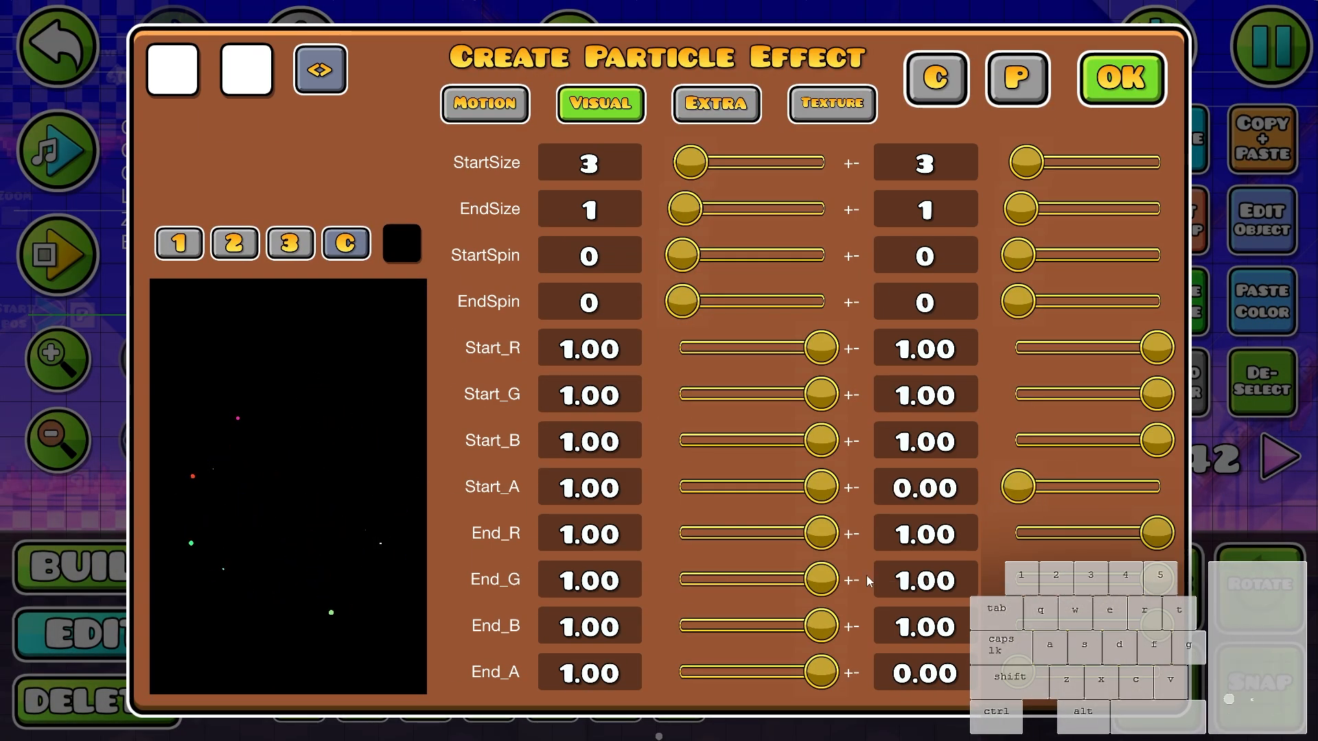
pyautogui.click(1121, 79)
# - Inspect the particle object's detail color options, then playtest the wave section
pyautogui.click(1086, 382)
pyautogui.click(561, 82)
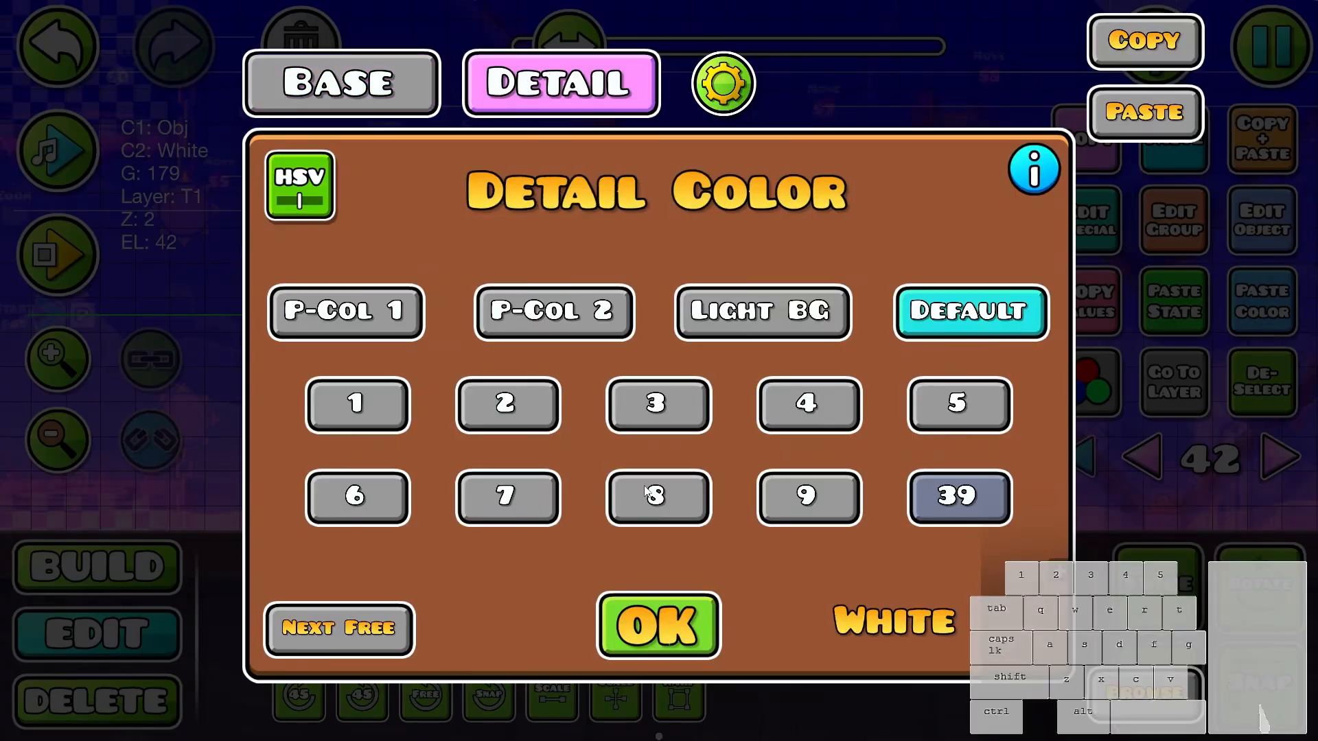
pyautogui.click(656, 623)
pyautogui.press('Return')
pyautogui.click(948, 379)
pyautogui.click(948, 379)
pyautogui.press('Return')
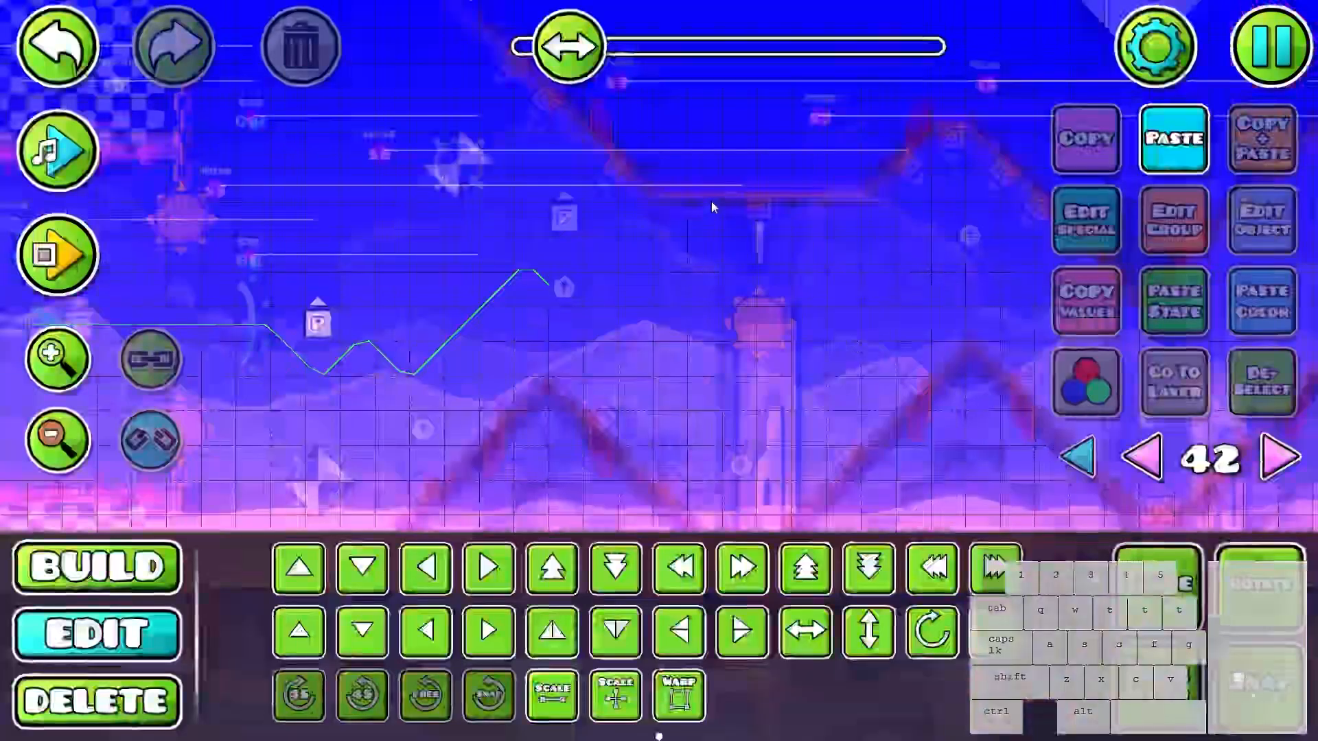
# - Set the particle object's Z layer to T3, and copy it with its Animate trigger using group 180 for the copy
pyautogui.click(565, 217)
pyautogui.click(1173, 221)
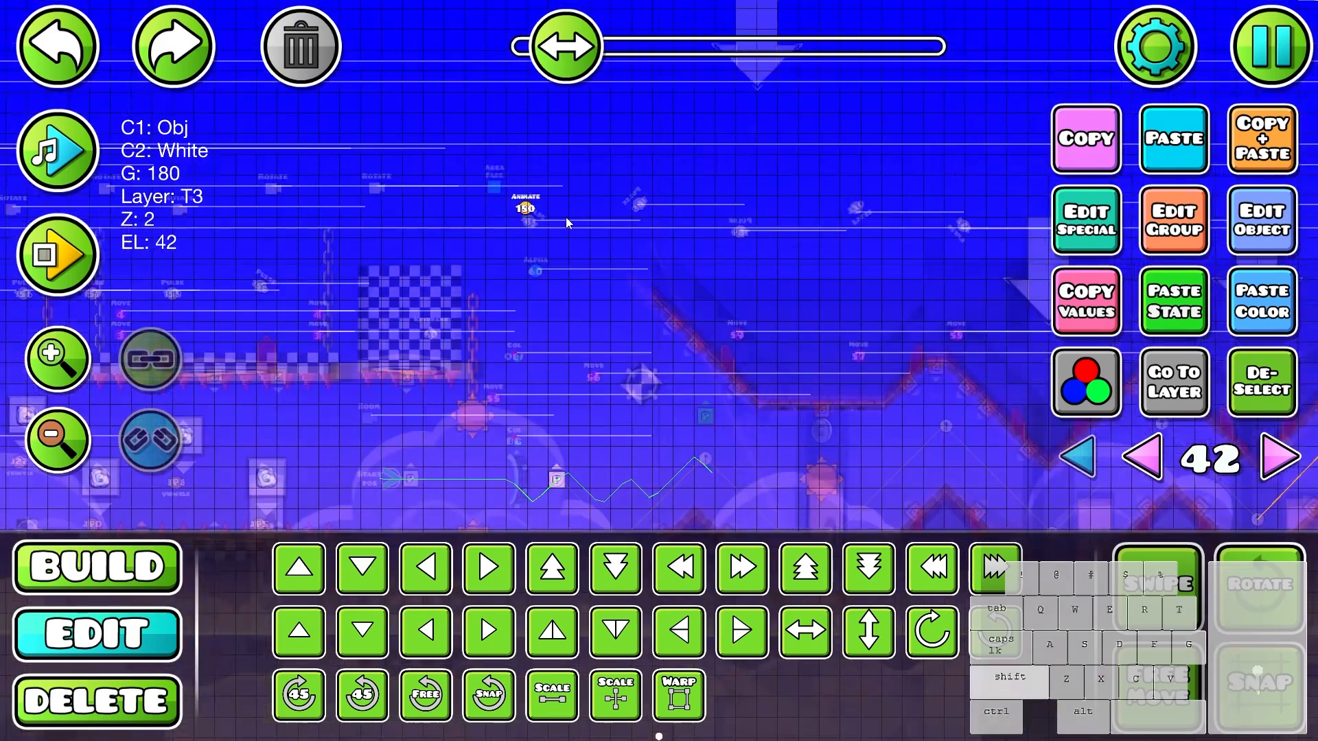
pyautogui.keyDown('shift'); pyautogui.click(526, 204); pyautogui.keyUp('shift')
pyautogui.press('d')
pyautogui.click(1254, 59)
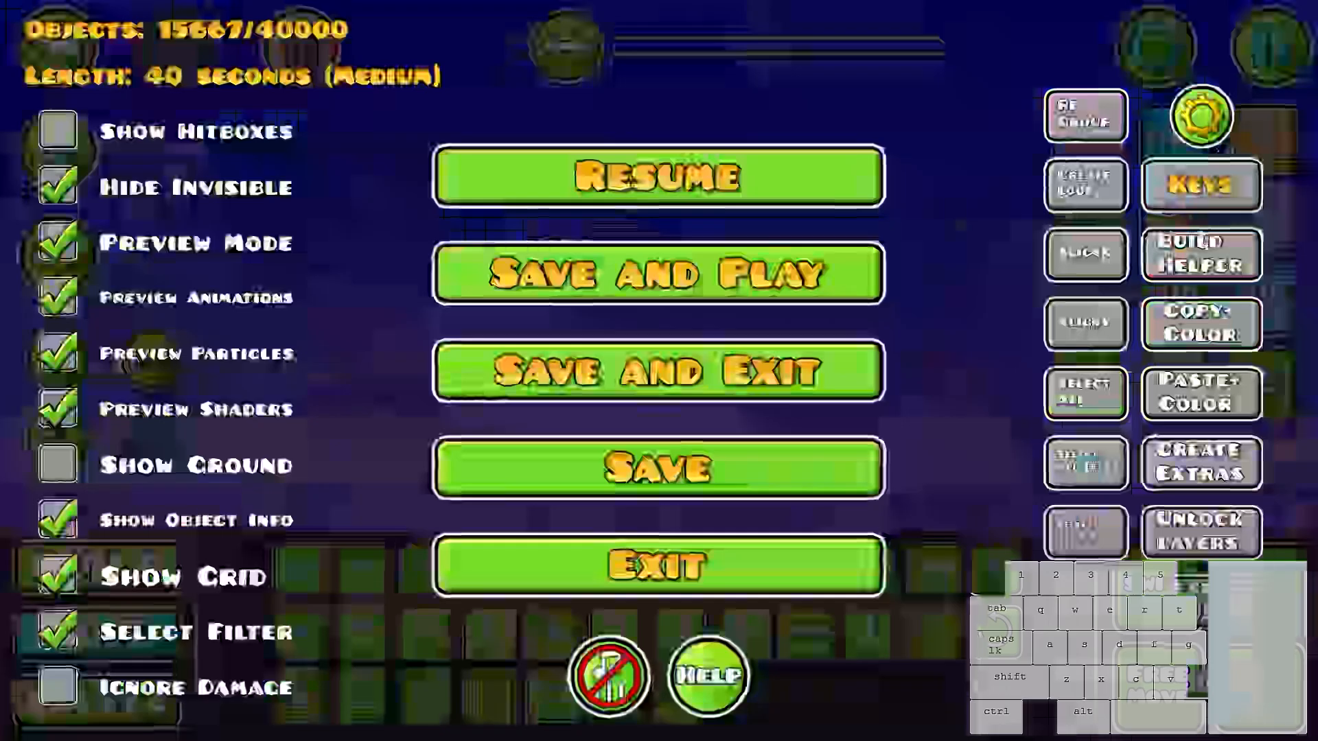
pyautogui.click(1206, 258)
# - Duplicate both particle objects with their Animate triggers, shift the copies forward, and regroup them to 181 and 182 with Build Helper
pyautogui.moveTo(490, 182); pyautogui.dragTo(921, 418)
pyautogui.hotkey('ctrl', 'd')
pyautogui.press('d')
pyautogui.moveTo(894, 342); pyautogui.dragTo(730, 359)
pyautogui.press('d')
pyautogui.press('d')
pyautogui.press('d')
pyautogui.press('d')
pyautogui.press('d')
pyautogui.press('d')
pyautogui.press('d')
pyautogui.press('d')
pyautogui.press('d')
pyautogui.press('d')
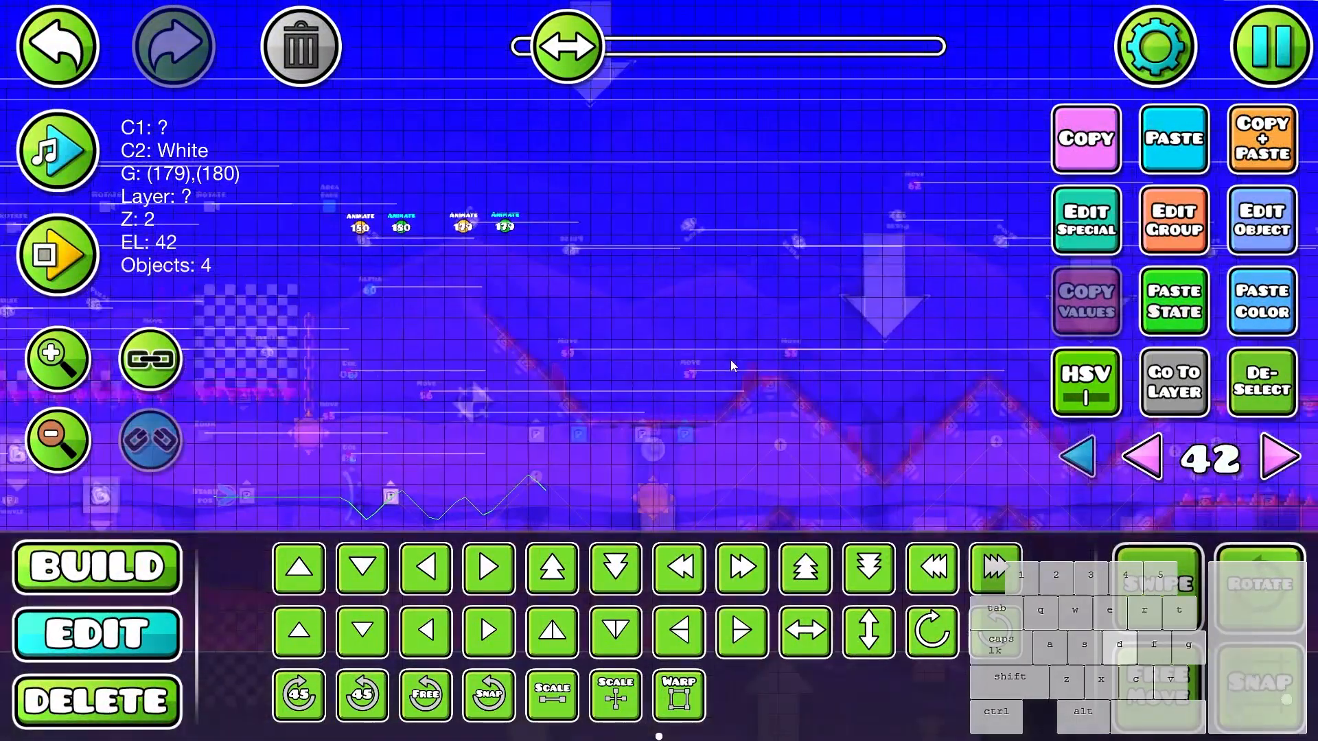
pyautogui.click(687, 630)
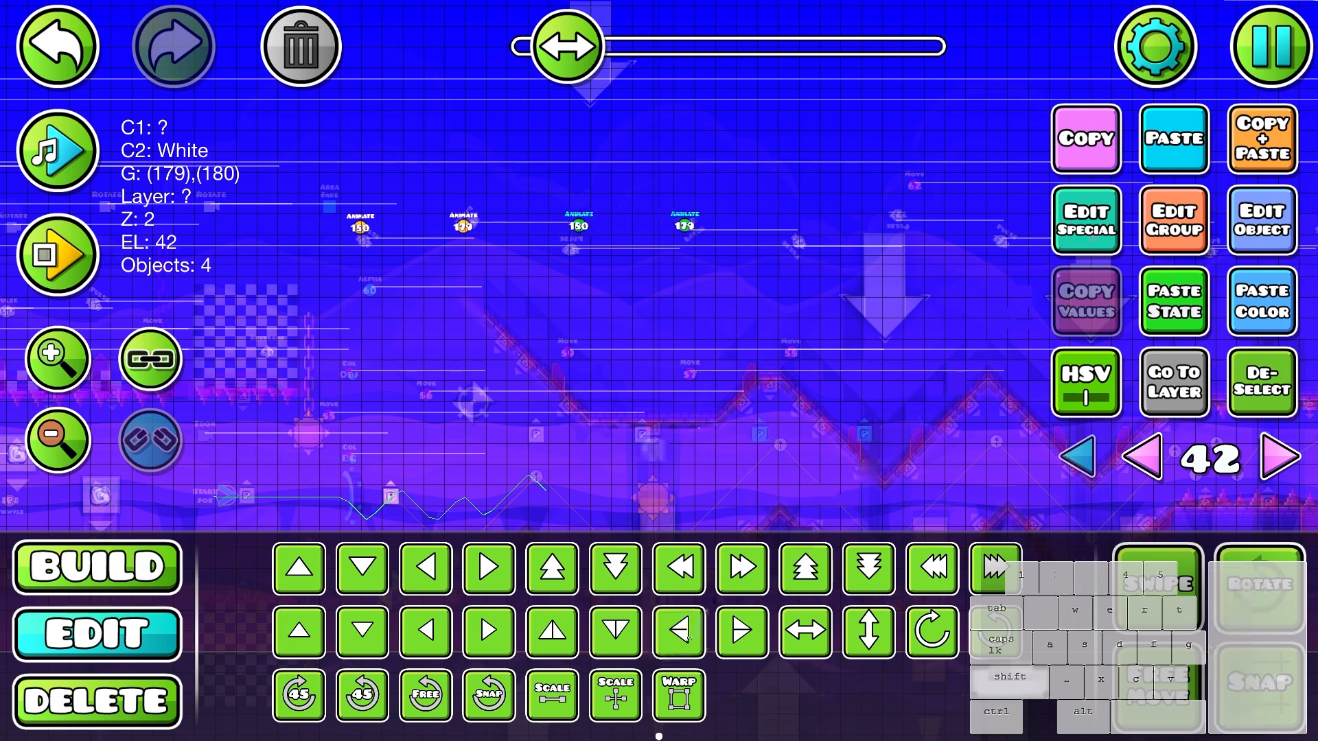
pyautogui.click(1248, 56)
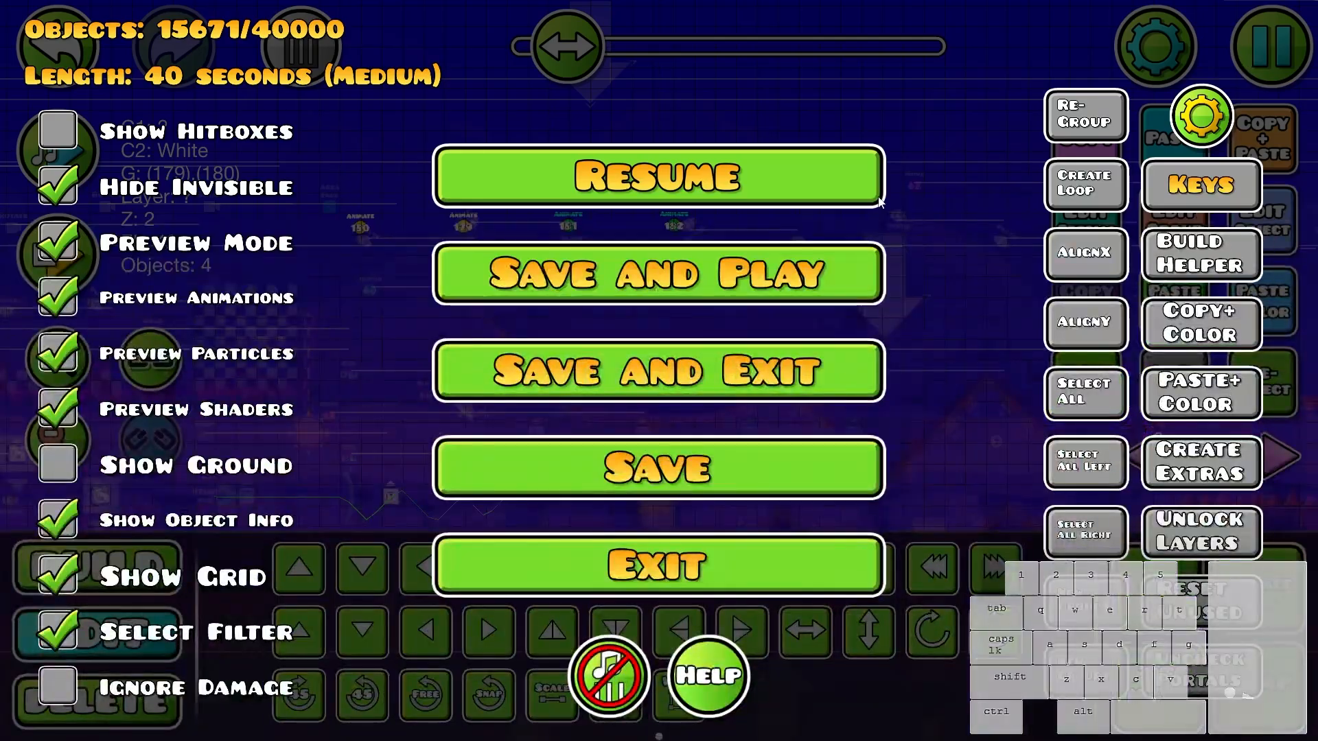
pyautogui.click(1197, 257)
# - Duplicate the two newest particle and Animate trigger pairs further along the level, regroup with Build Helper, and adjust the trigger spacing
pyautogui.scroll(1, 956, 369)
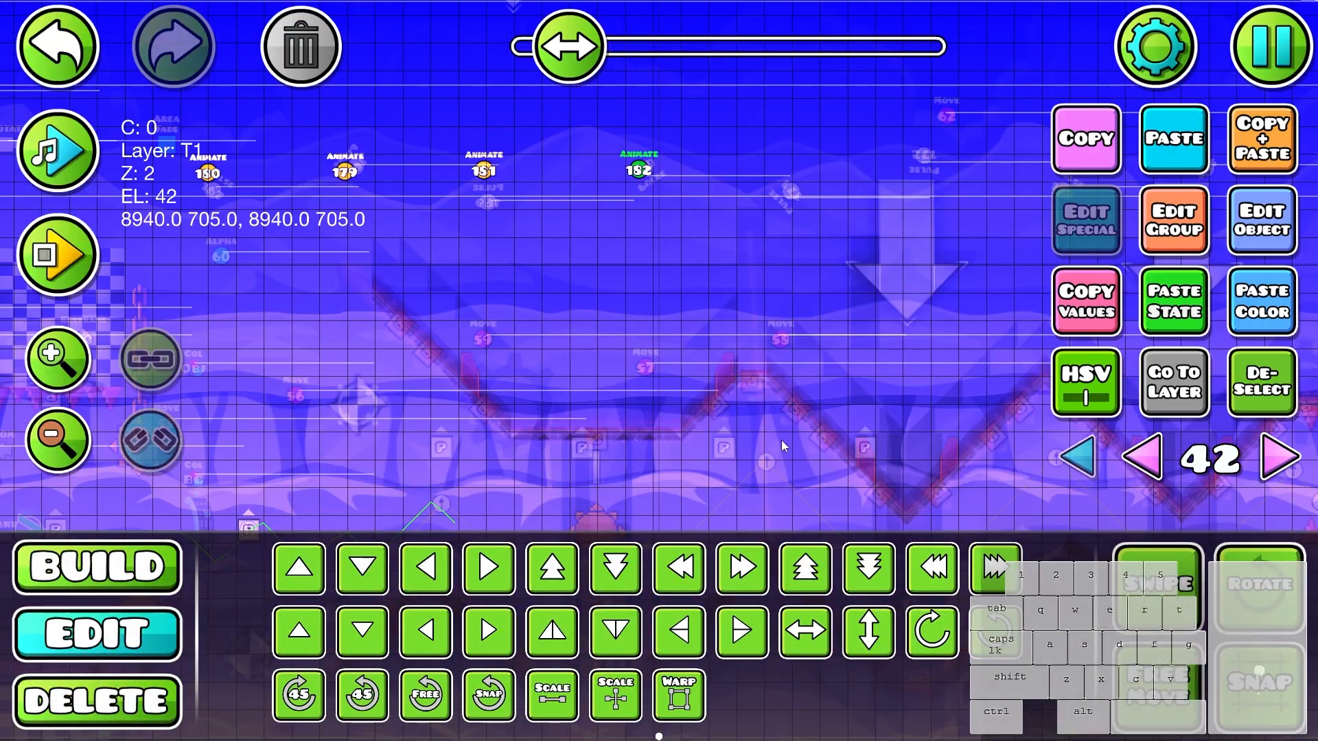
pyautogui.moveTo(800, 149); pyautogui.dragTo(463, 473)
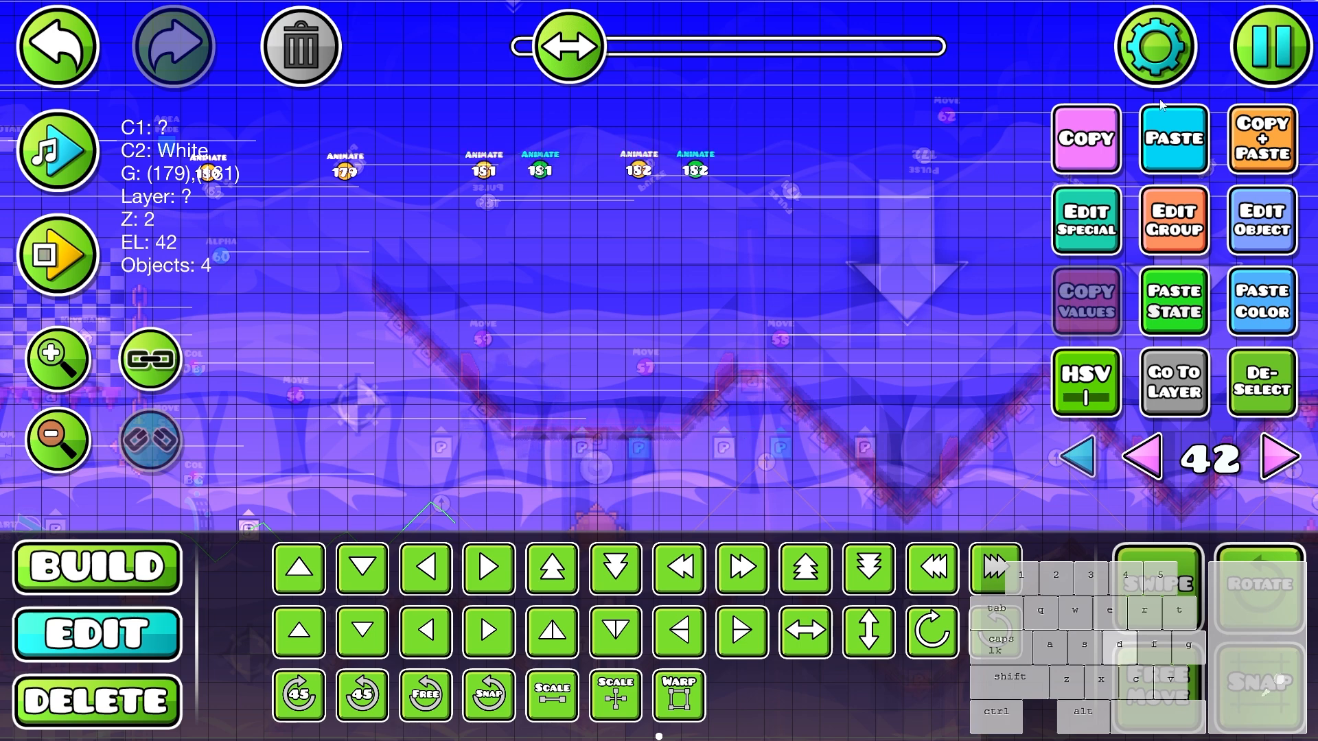
pyautogui.click(1263, 55)
pyautogui.click(856, 187)
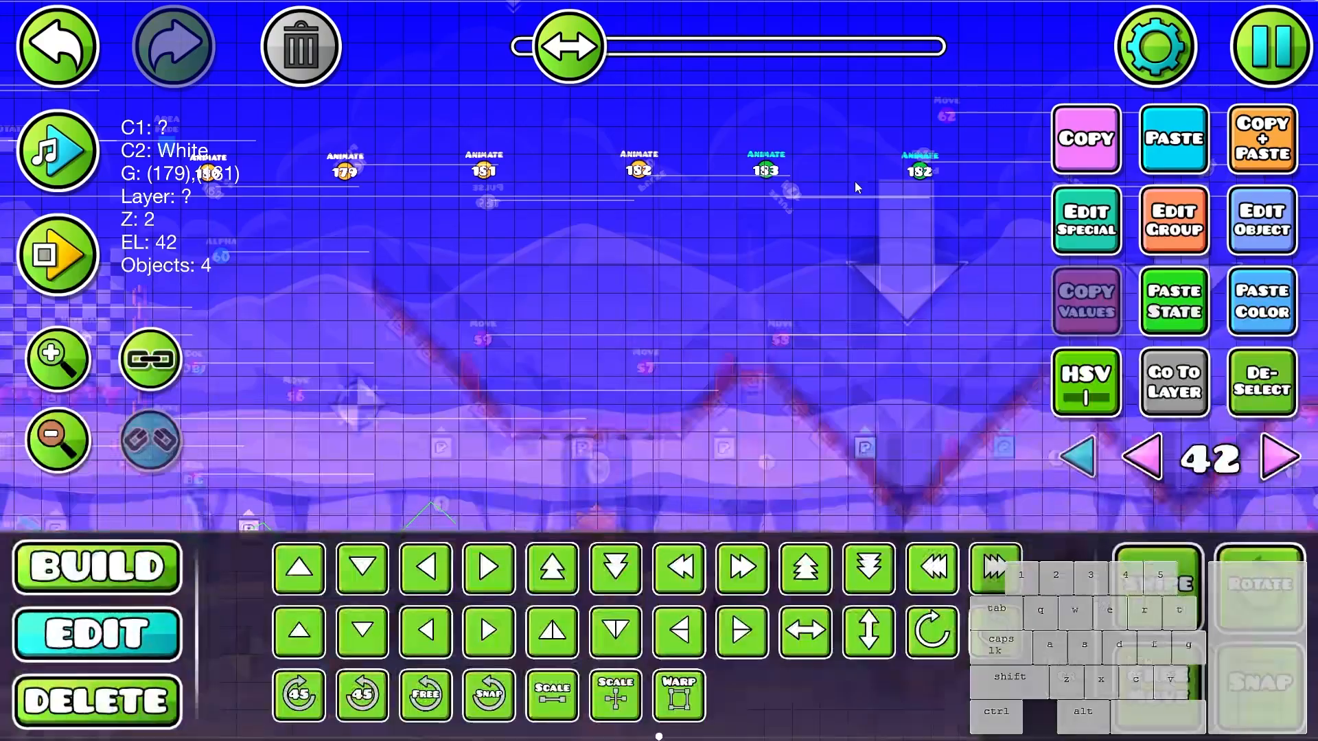
pyautogui.click(1282, 366)
pyautogui.click(936, 172)
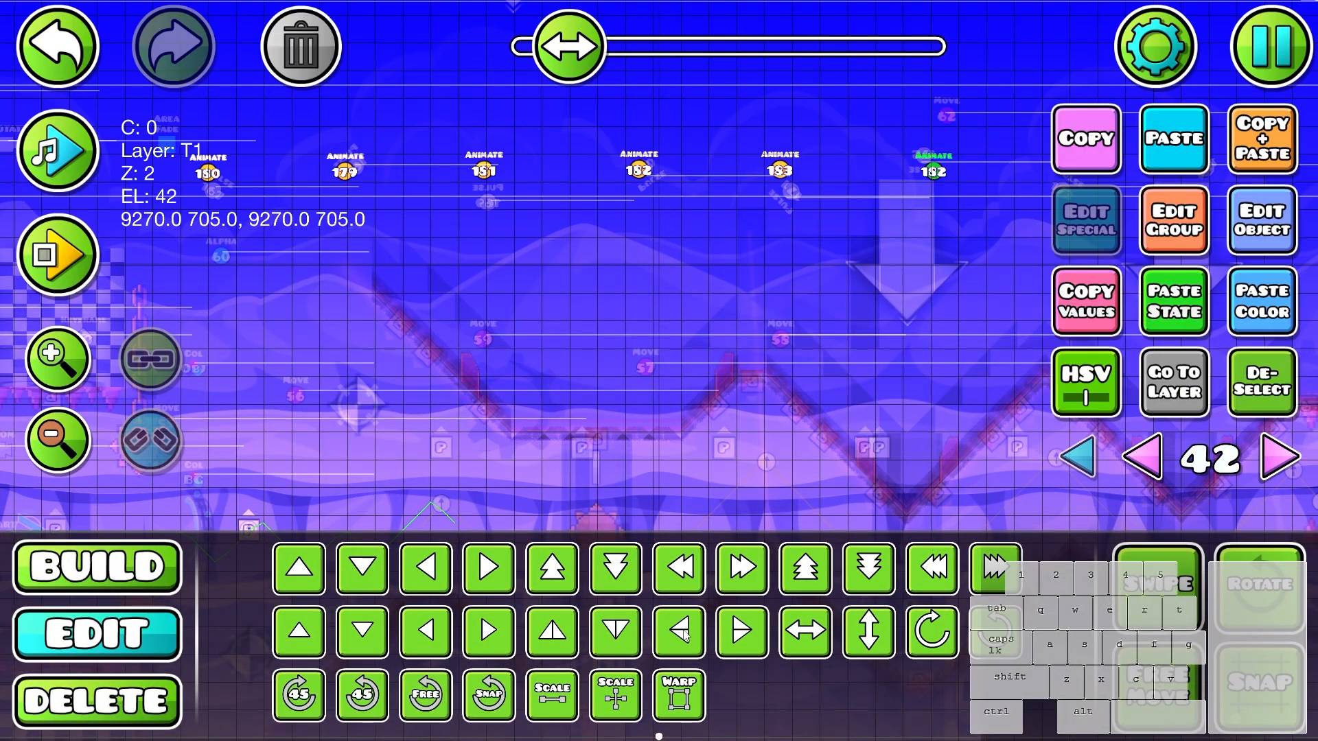
# - Move the group 180 particle object down beside the first peak of the lower zigzag wall
pyautogui.moveTo(812, 446); pyautogui.dragTo(1144, 334)
pyautogui.click(781, 315)
pyautogui.scroll(2, 865, 357)
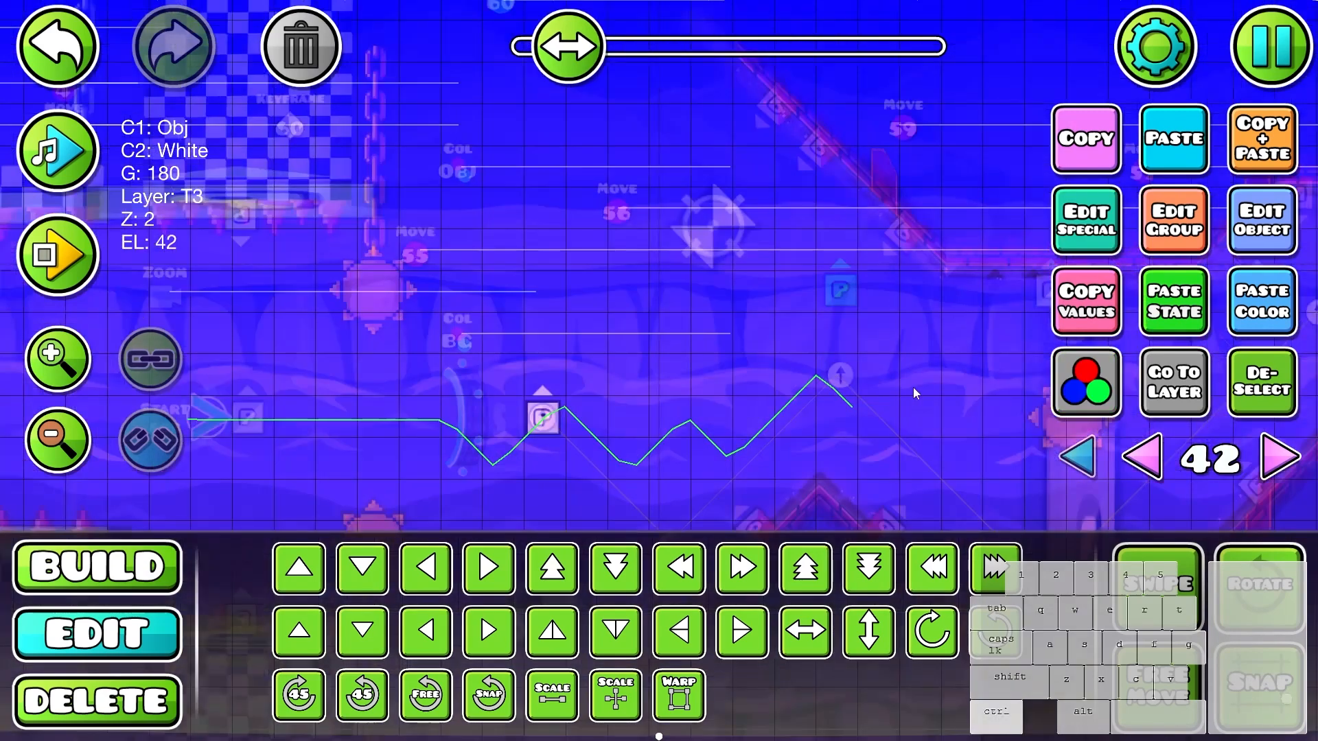
pyautogui.moveTo(920, 385); pyautogui.dragTo(632, 379)
pyautogui.moveTo(750, 297); pyautogui.dragTo(586, 477)
pyautogui.scroll(-1, 686, 432)
# - Reposition the group 181 and 183 particle objects at lower heights along the zigzag passage
pyautogui.click(921, 301)
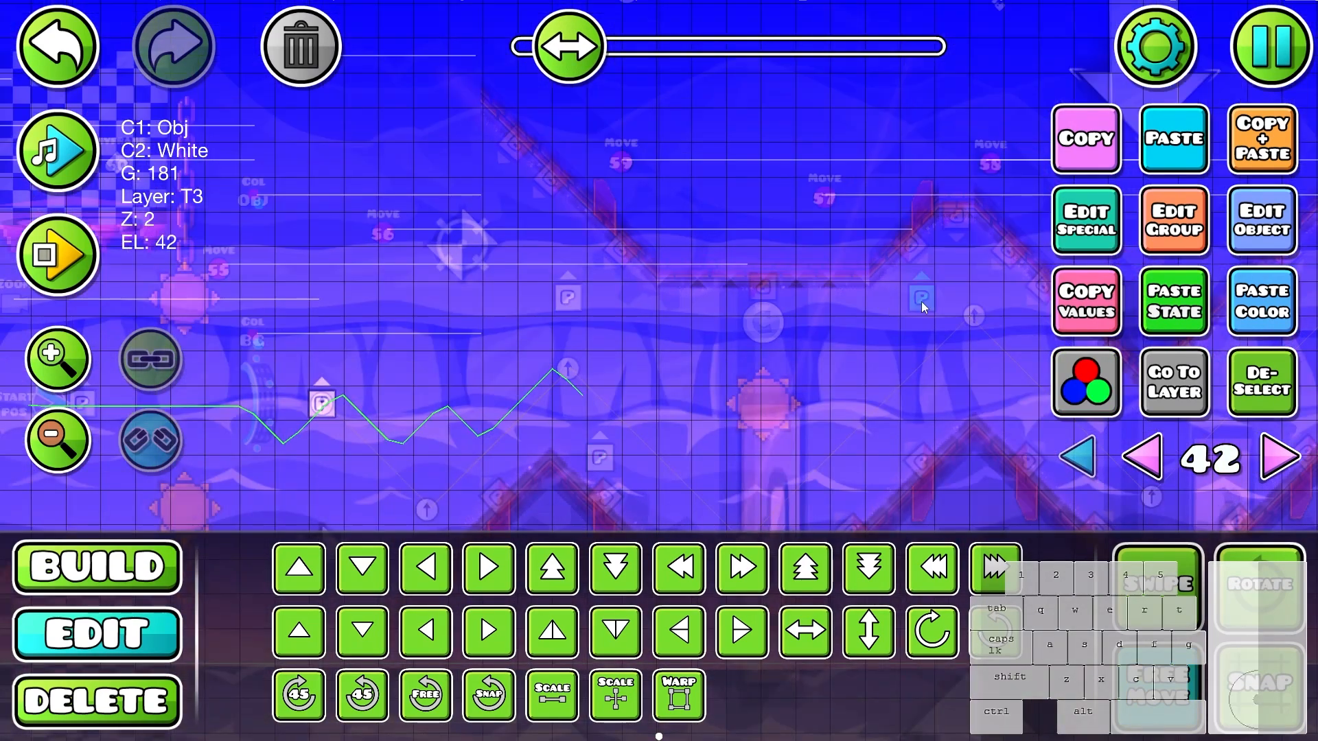
pyautogui.moveTo(920, 301); pyautogui.dragTo(397, 497)
pyautogui.scroll(-1, 444, 476)
pyautogui.moveTo(848, 385); pyautogui.dragTo(649, 390)
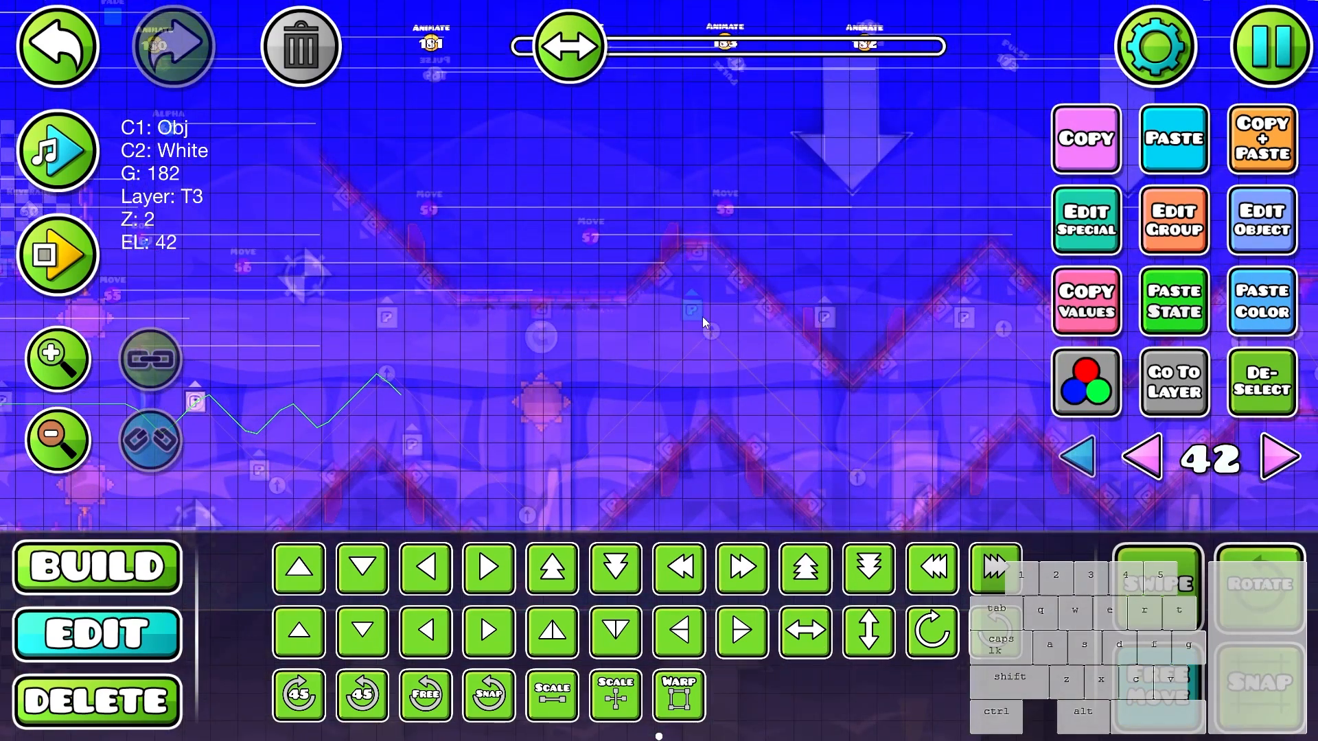
pyautogui.moveTo(969, 336); pyautogui.dragTo(888, 469)
pyautogui.moveTo(909, 382); pyautogui.dragTo(710, 360)
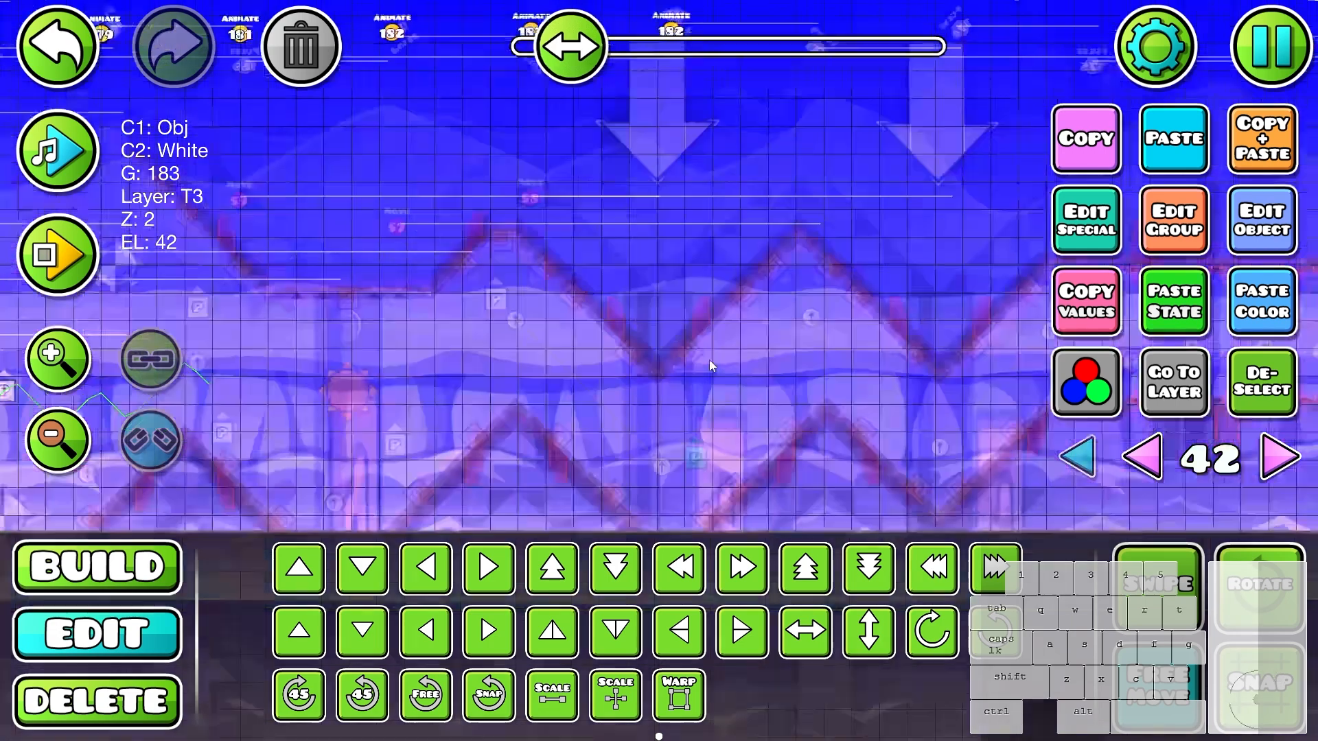
# - Duplicate the six particle objects and place the copies further along the zigzag and spiked corridor
pyautogui.scroll(-2, 720, 357)
pyautogui.moveTo(801, 257); pyautogui.dragTo(240, 484)
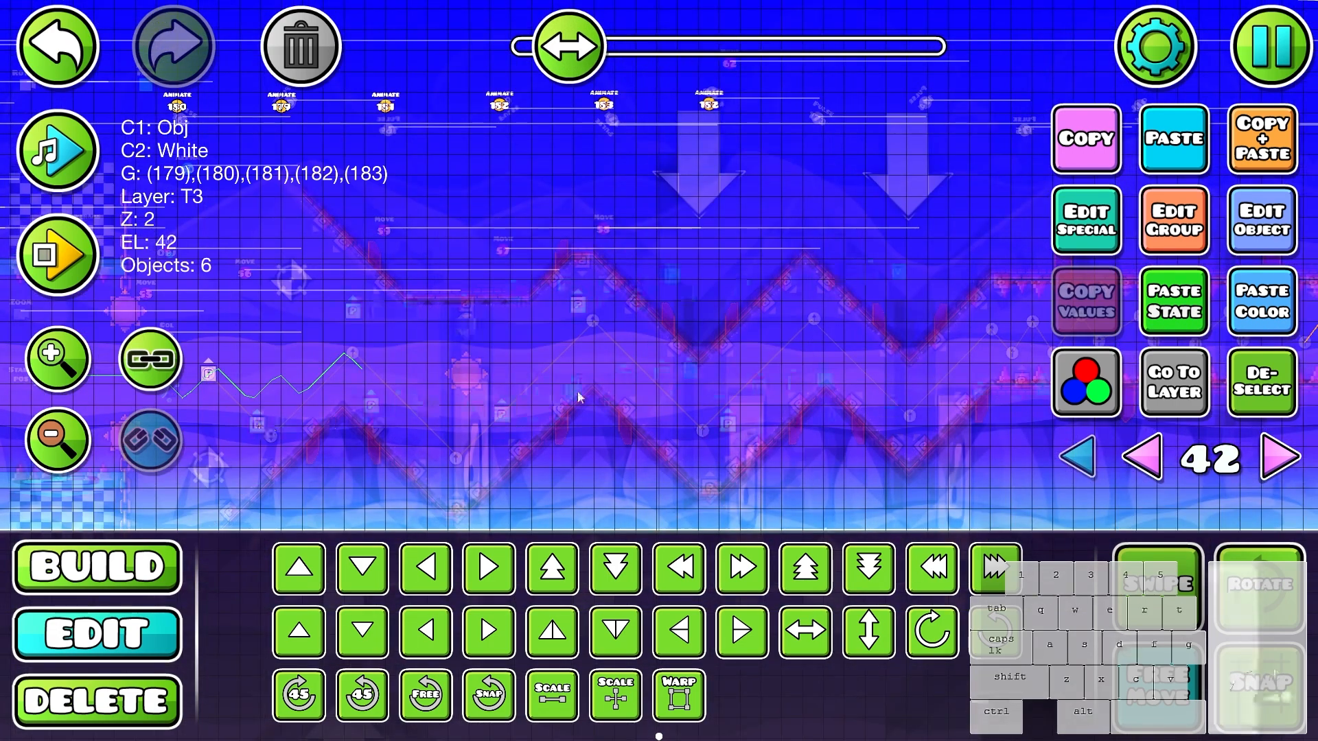
pyautogui.moveTo(762, 370); pyautogui.dragTo(770, 350)
pyautogui.moveTo(859, 248); pyautogui.dragTo(789, 300)
pyautogui.hotkey('alt', 'd')
# - Duplicate the row of six Animate triggers and line the copies up above the rest of the wave section
pyautogui.moveTo(739, 130); pyautogui.dragTo(103, 201)
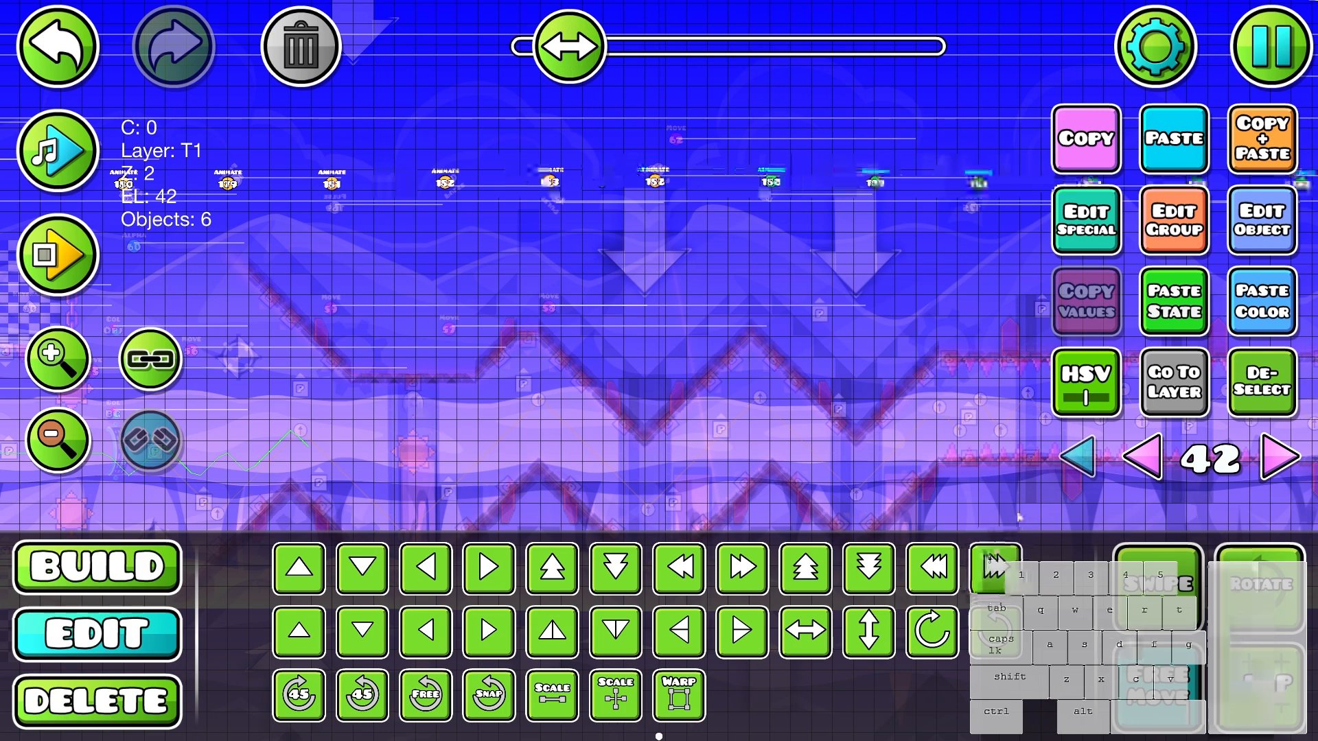
pyautogui.moveTo(902, 261); pyautogui.dragTo(427, 302)
pyautogui.hotkey('ctrl', 'd')
pyautogui.click(997, 587)
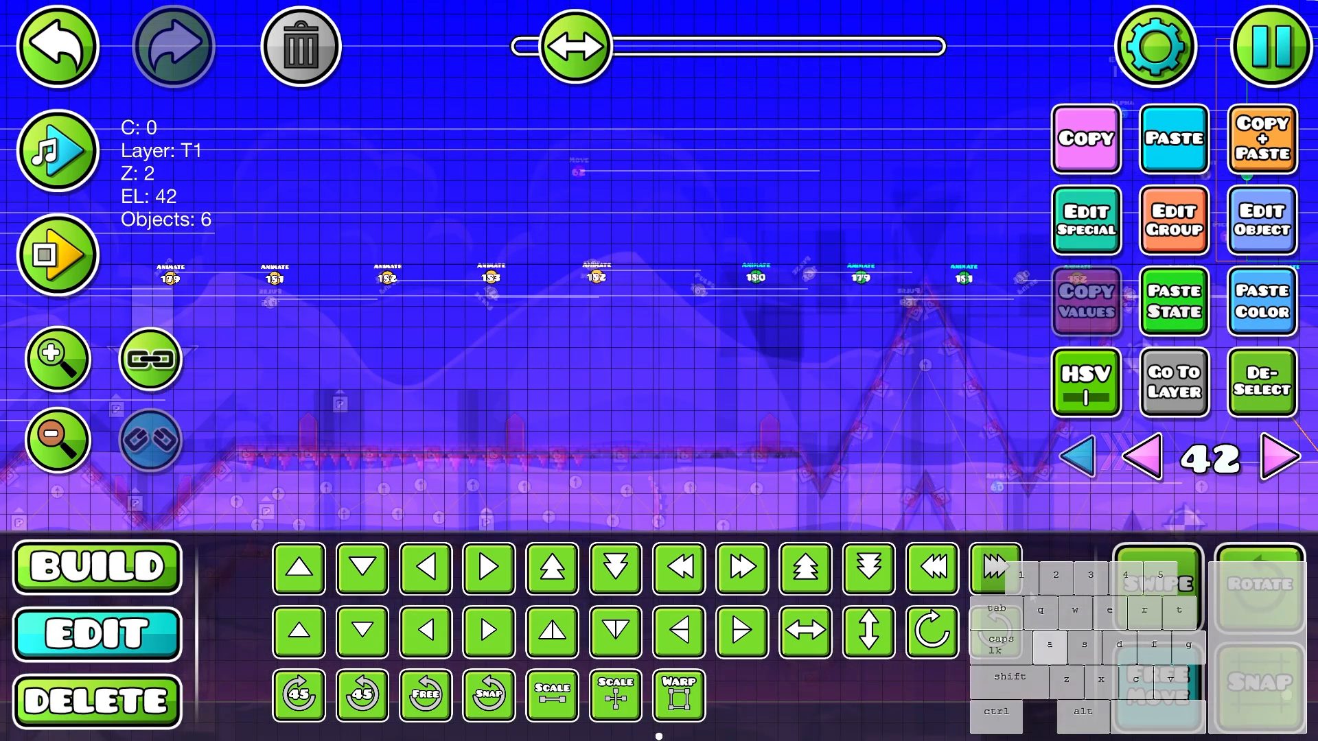
pyautogui.press('a')
pyautogui.moveTo(937, 445); pyautogui.dragTo(718, 549)
pyautogui.moveTo(866, 435); pyautogui.dragTo(941, 255)
pyautogui.hotkey('alt', 'd')
pyautogui.moveTo(171, 408); pyautogui.dragTo(786, 372)
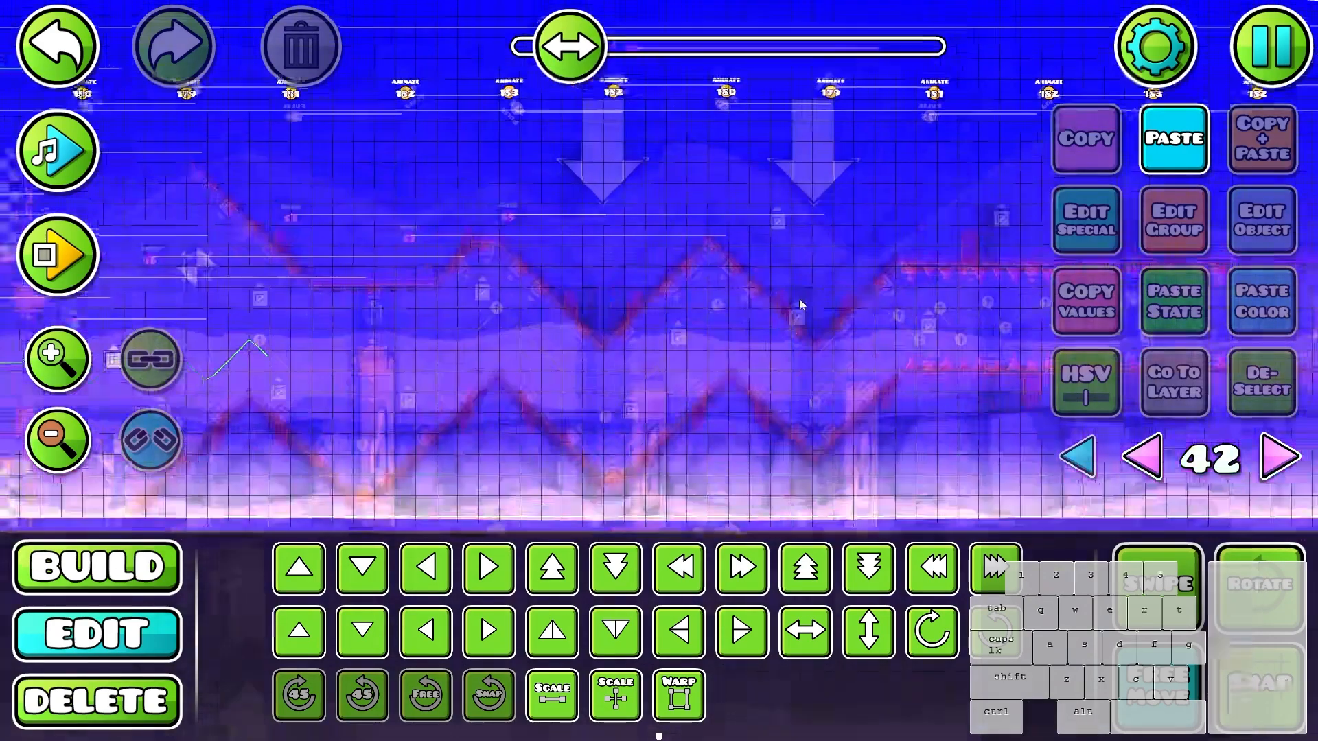
# - Fill gaps between the zigzag walls with extra copies of the group 179 and 180 particle objects
pyautogui.click(793, 319)
pyautogui.hotkey('alt', 'd')
pyautogui.scroll(1, 831, 261)
pyautogui.click(735, 348)
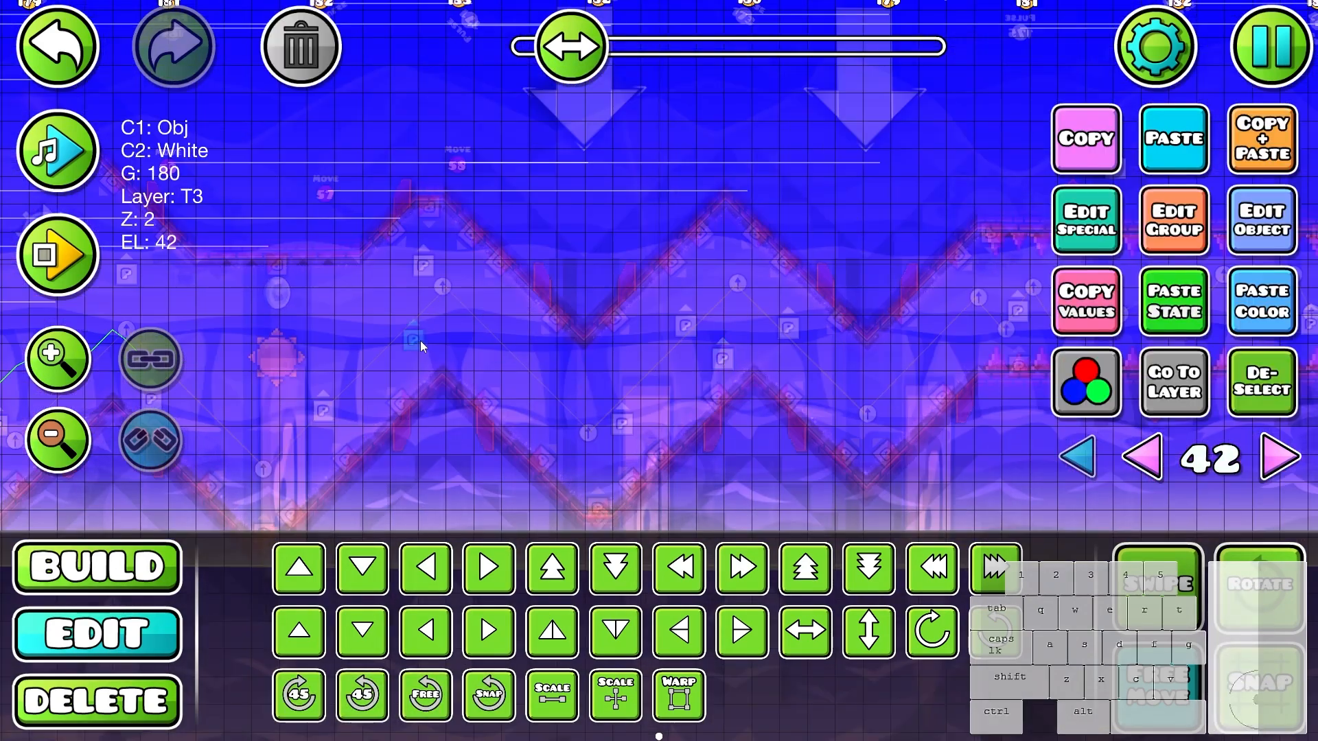
pyautogui.moveTo(419, 340); pyautogui.dragTo(402, 208)
pyautogui.press('f')
pyautogui.moveTo(596, 222); pyautogui.dragTo(394, 267)
pyautogui.press('f')
pyautogui.moveTo(716, 350); pyautogui.dragTo(507, 321)
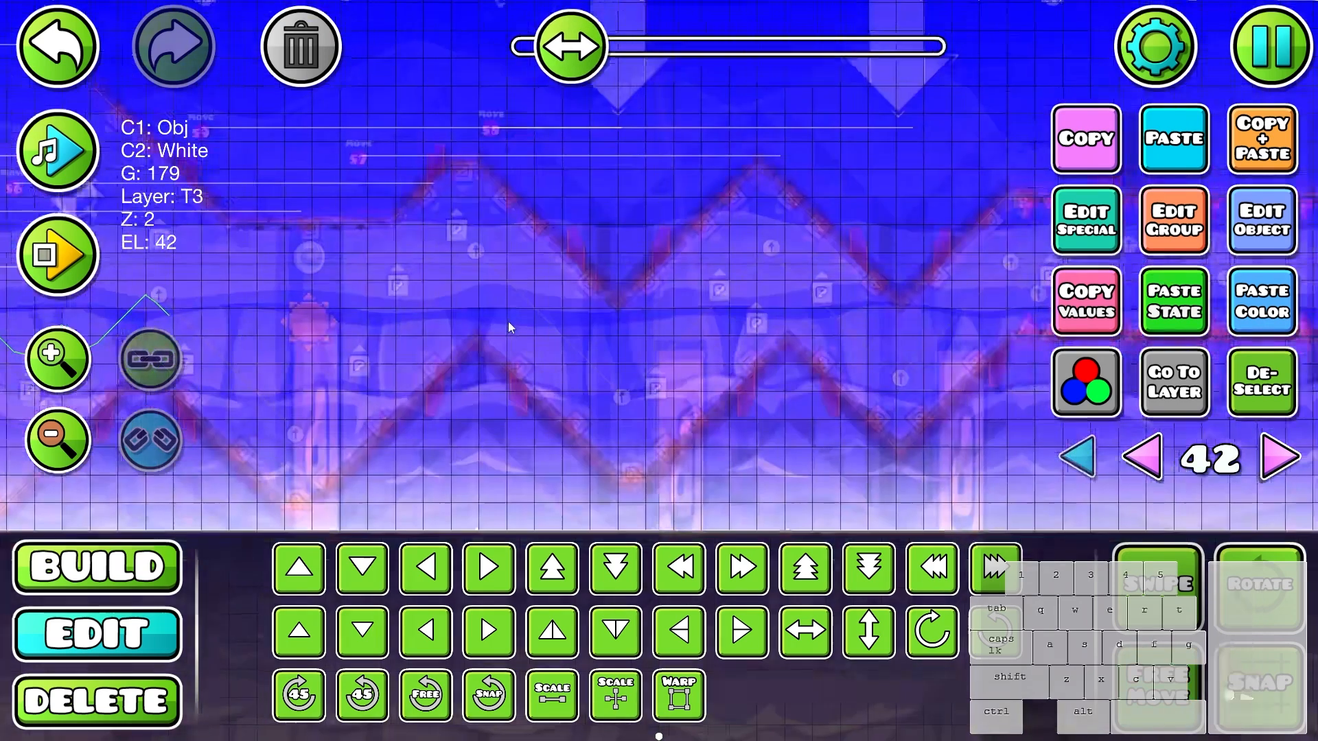
# - Add particle object copies around the last zigzag and along the first part of the spiked corridor
pyautogui.moveTo(651, 406); pyautogui.dragTo(451, 426)
pyautogui.click(1266, 398)
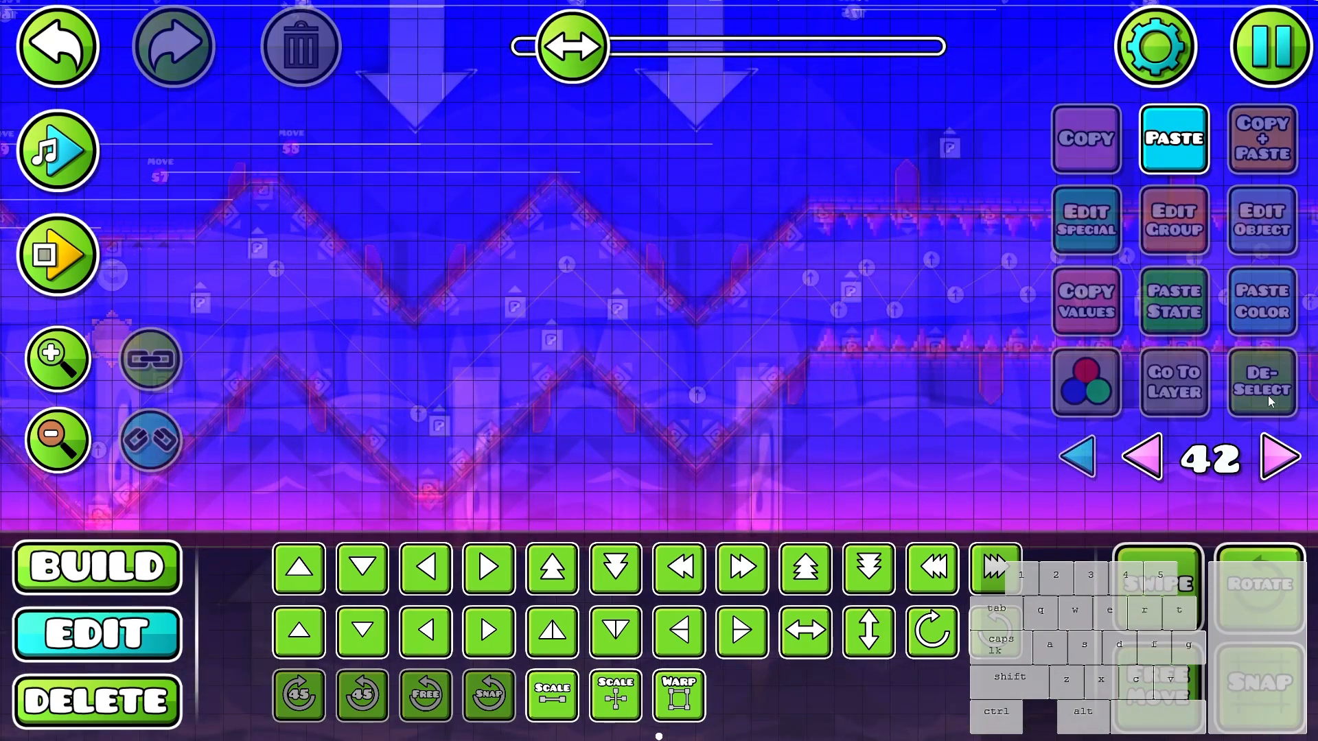
pyautogui.click(551, 339)
pyautogui.press('f')
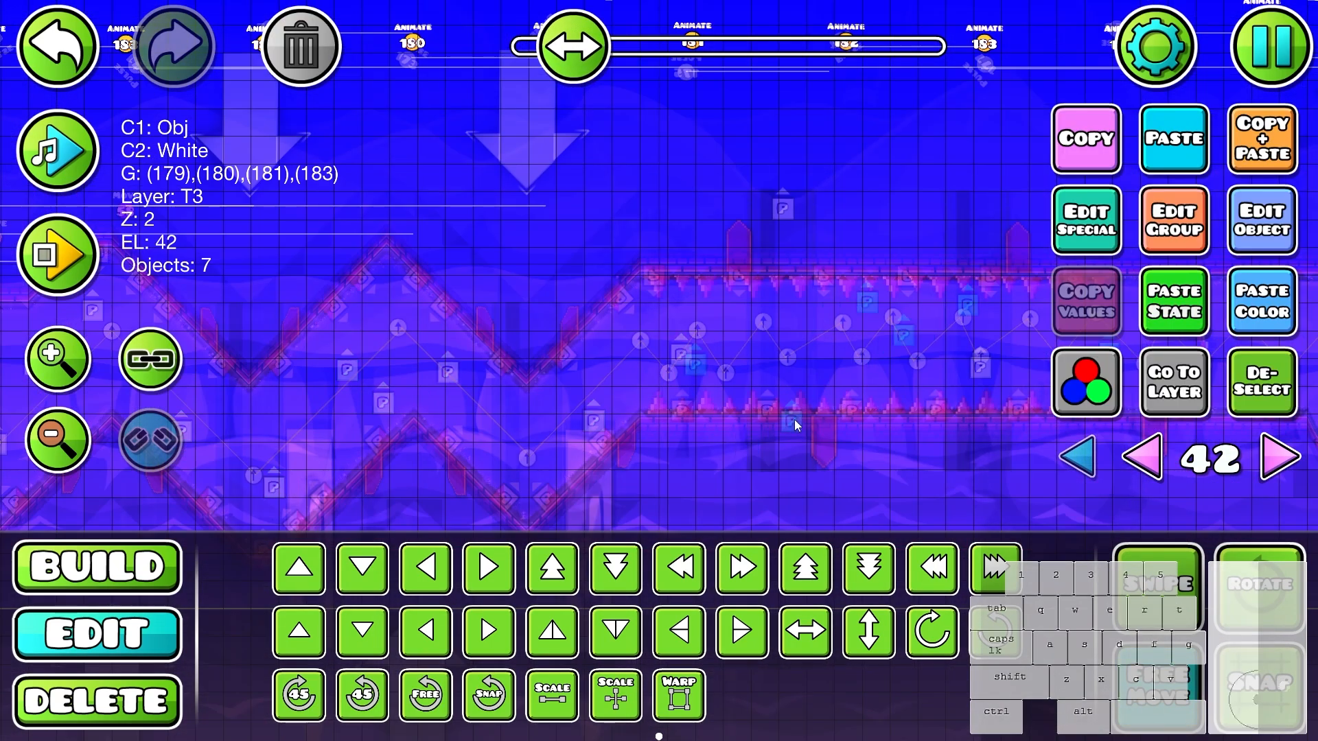
pyautogui.moveTo(865, 480); pyautogui.dragTo(639, 518)
pyautogui.click(1263, 386)
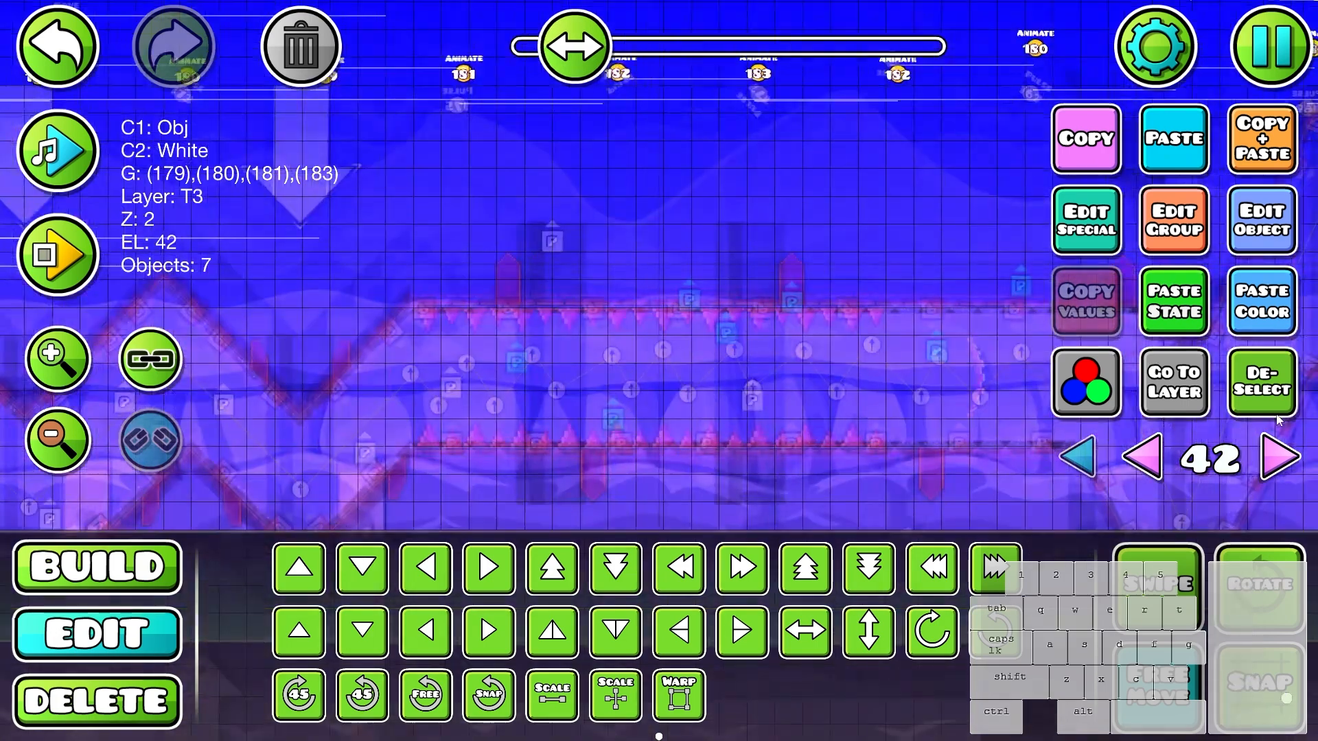
# - Spread more particle object copies through the remainder of the spiked corridor
pyautogui.moveTo(947, 260)
pyautogui.mouseDown()
pyautogui.moveTo(675, 346)
pyautogui.moveTo(718, 372)
pyautogui.mouseUp()
pyautogui.moveTo(786, 379); pyautogui.dragTo(681, 387)
pyautogui.click(1262, 385)
pyautogui.click(683, 355)
pyautogui.scroll(-3, 784, 381)
pyautogui.moveTo(872, 378); pyautogui.dragTo(715, 354)
pyautogui.click(1262, 384)
pyautogui.moveTo(1029, 384); pyautogui.dragTo(818, 392)
# - Place copies of the group 179 and 180 particle objects around the tall zigzag beyond the spiked corridor
pyautogui.scroll(3, 817, 393)
pyautogui.moveTo(887, 363); pyautogui.dragTo(858, 463)
pyautogui.click(881, 420)
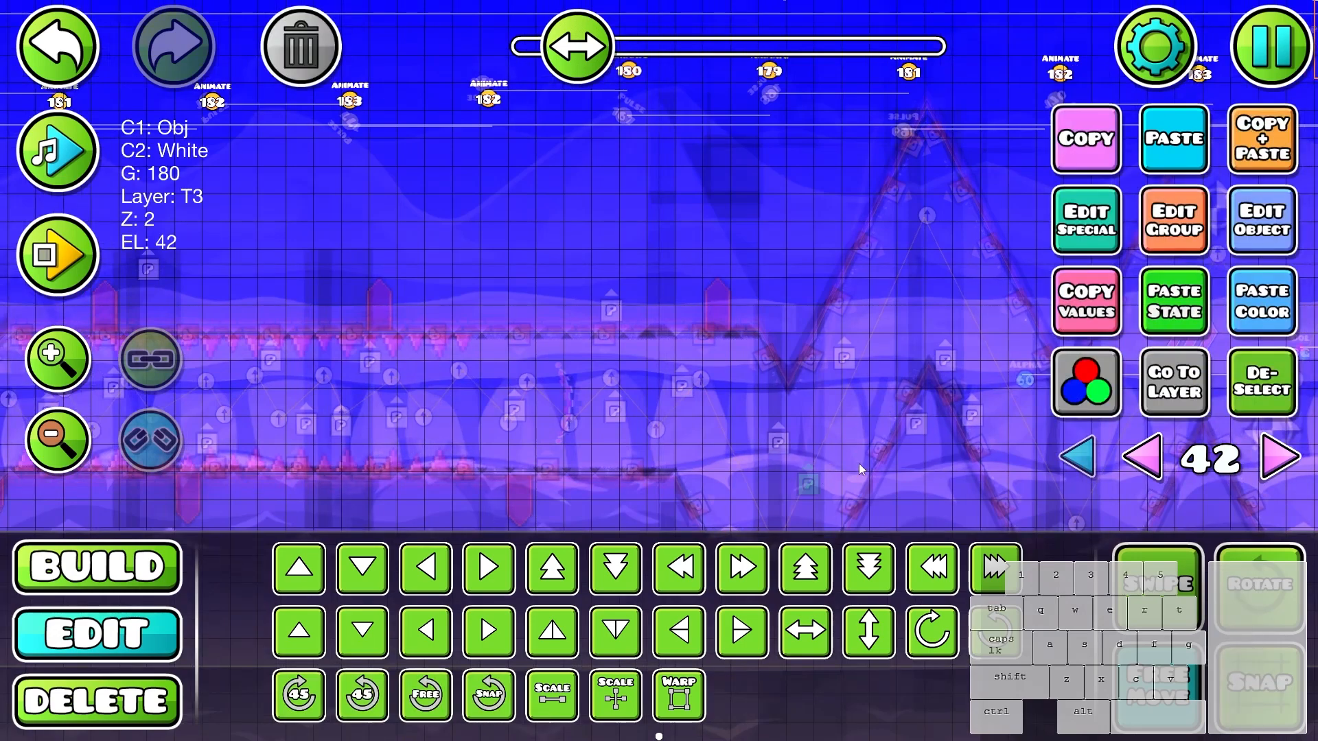
pyautogui.moveTo(1010, 347); pyautogui.dragTo(866, 265)
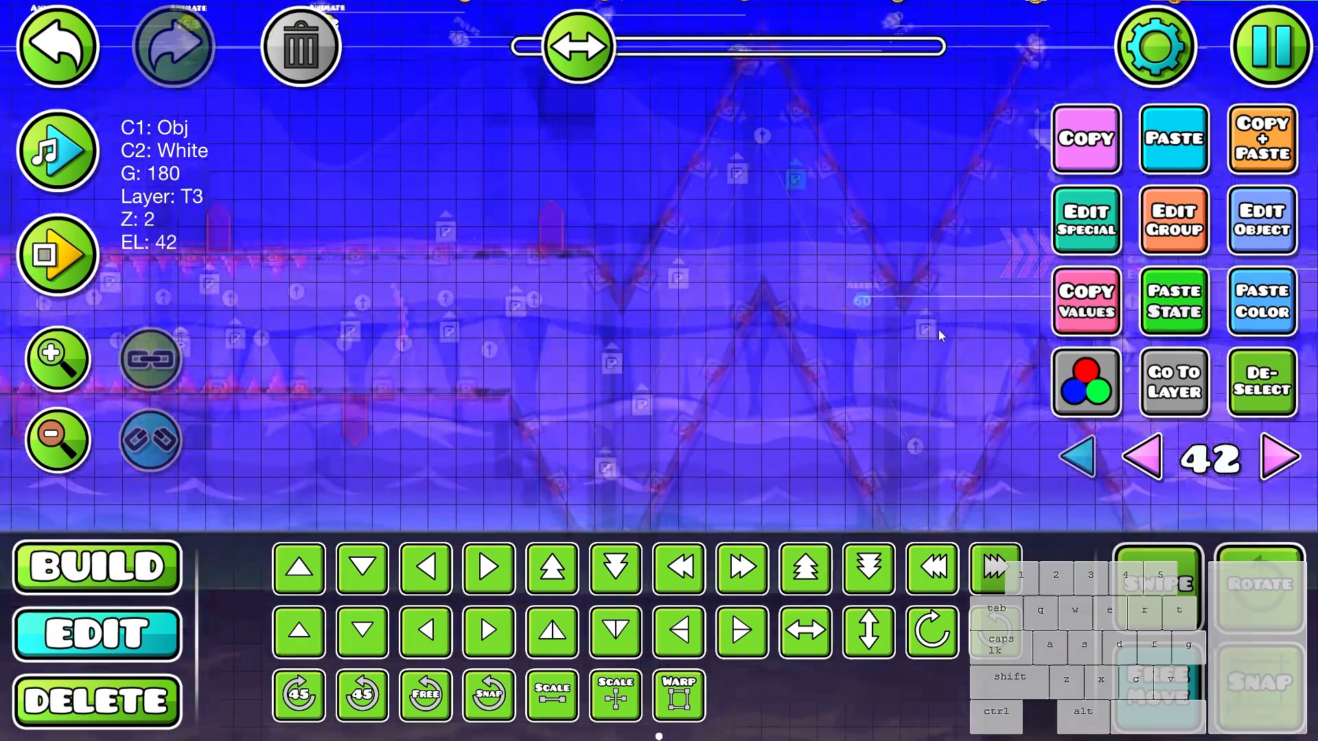
pyautogui.moveTo(937, 329); pyautogui.dragTo(878, 318)
pyautogui.moveTo(504, 269); pyautogui.dragTo(309, 364)
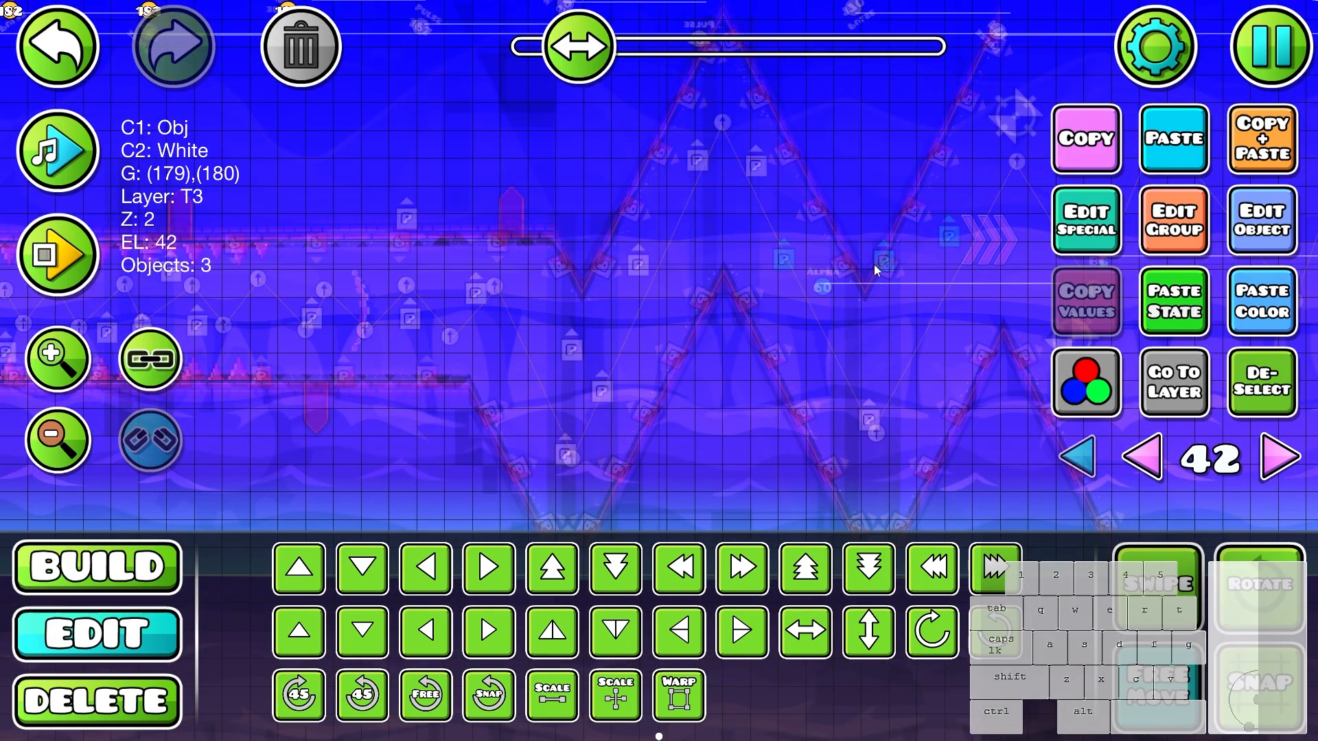
pyautogui.click(953, 234)
pyautogui.moveTo(955, 238); pyautogui.dragTo(943, 294)
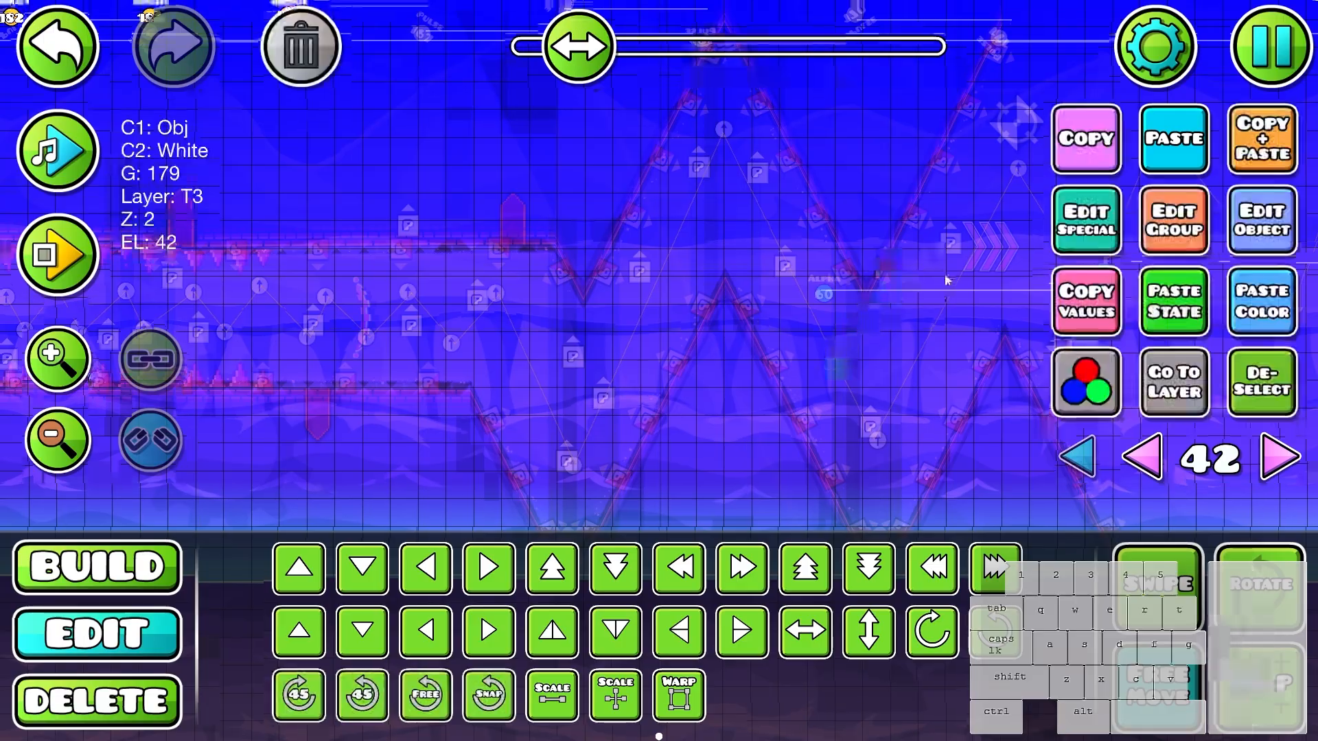
# - Playtest the wave section from the start position through the zigzags and the spiked corridor
pyautogui.press('Return')
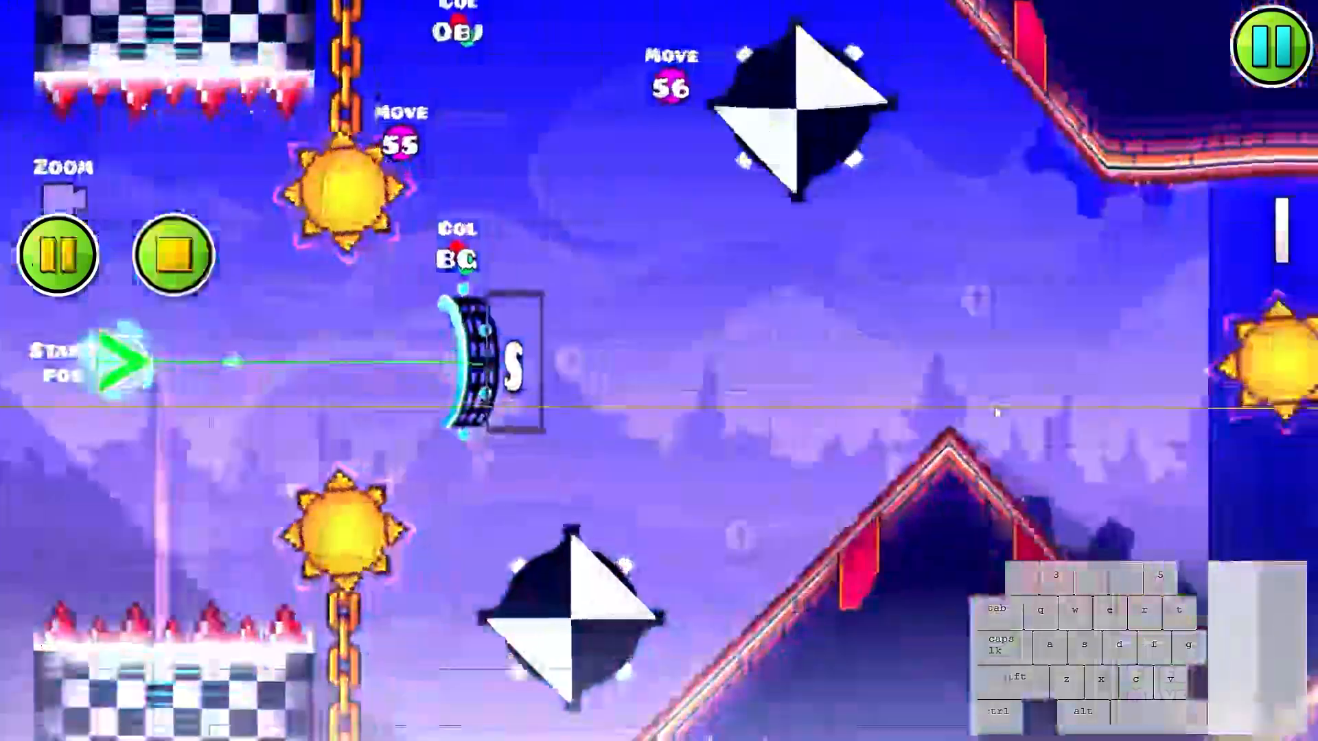
pyautogui.click(997, 409)
pyautogui.click(997, 409)
pyautogui.click(998, 409)
pyautogui.click(996, 407)
pyautogui.click(992, 412)
pyautogui.click(990, 413)
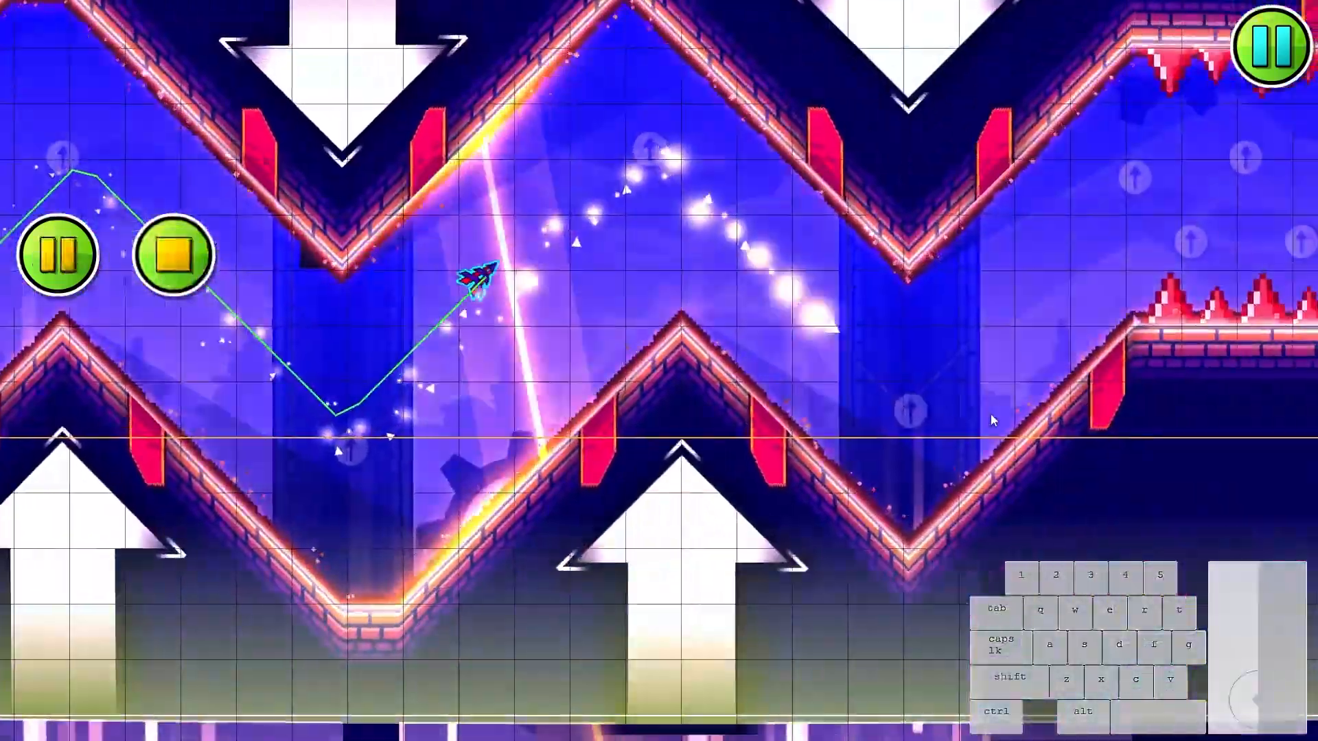
pyautogui.click(982, 418)
pyautogui.click(977, 422)
pyautogui.click(973, 424)
pyautogui.click(968, 424)
pyautogui.click(966, 425)
pyautogui.click(947, 424)
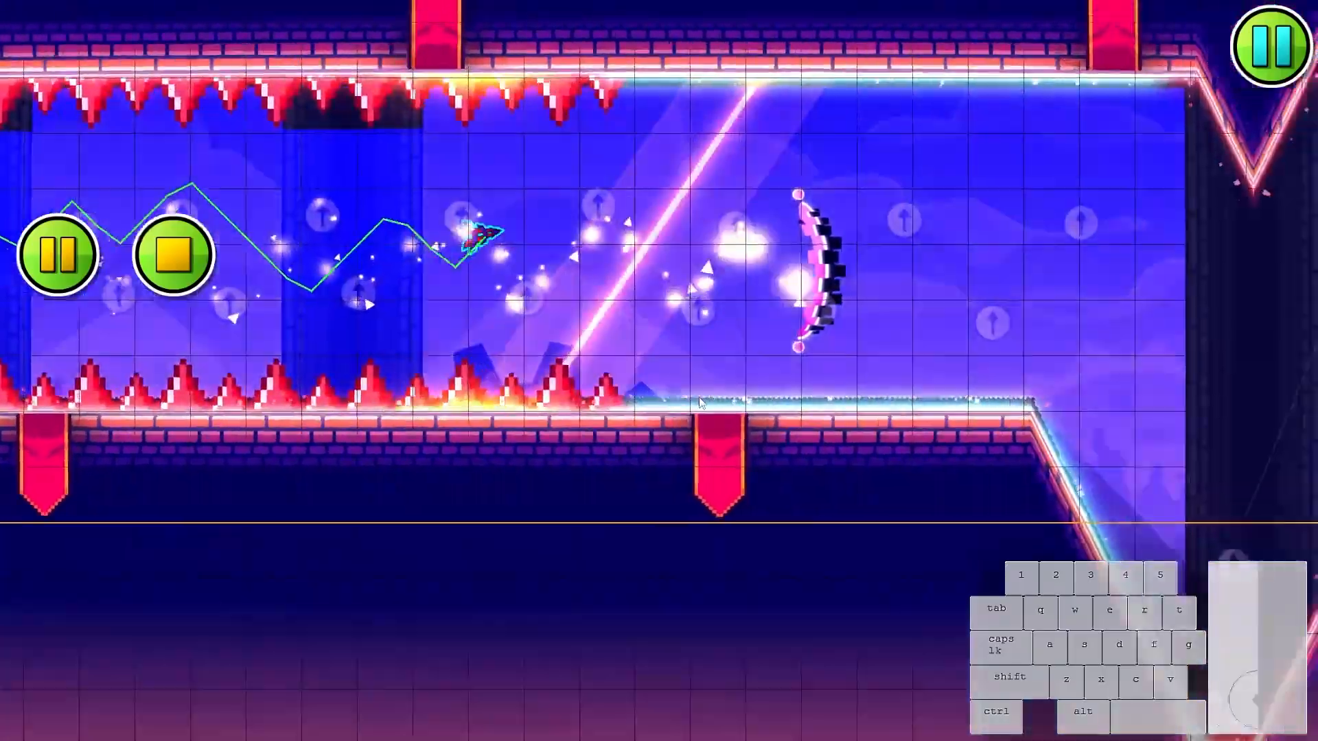
pyautogui.click(837, 413)
pyautogui.click(727, 403)
pyautogui.press('Return')
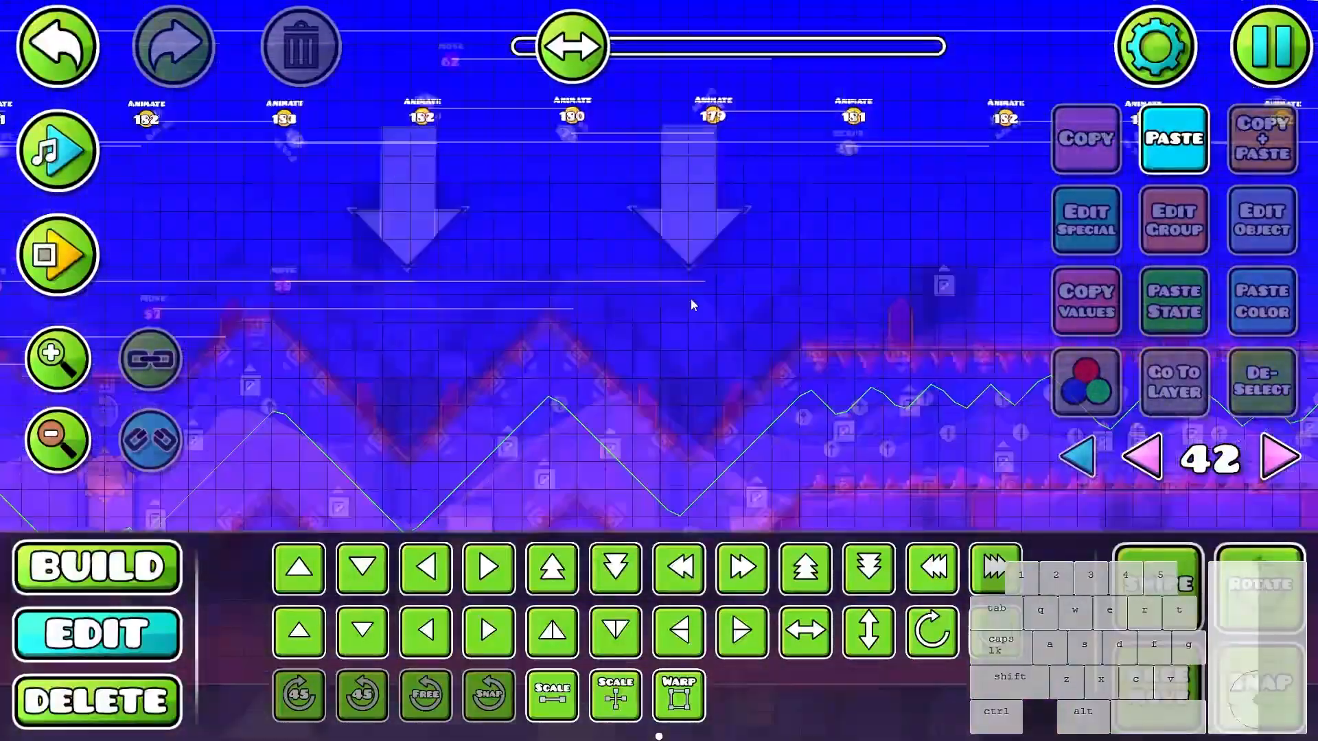
# - Replay the start of the wave section and check the Animate trigger that targets group 184
pyautogui.moveTo(690, 298); pyautogui.dragTo(930, 396)
pyautogui.moveTo(667, 310); pyautogui.dragTo(784, 262)
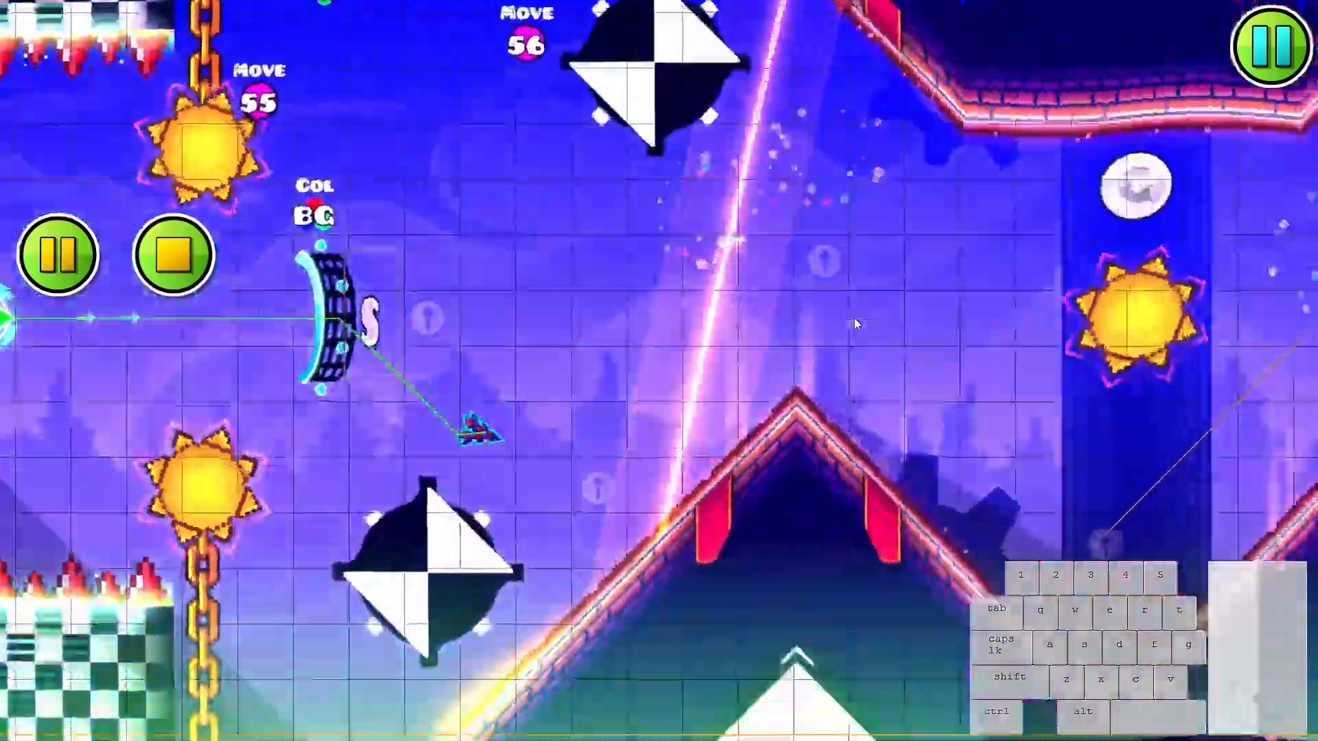
pyautogui.click(853, 319)
pyautogui.click(853, 318)
pyautogui.press('Return')
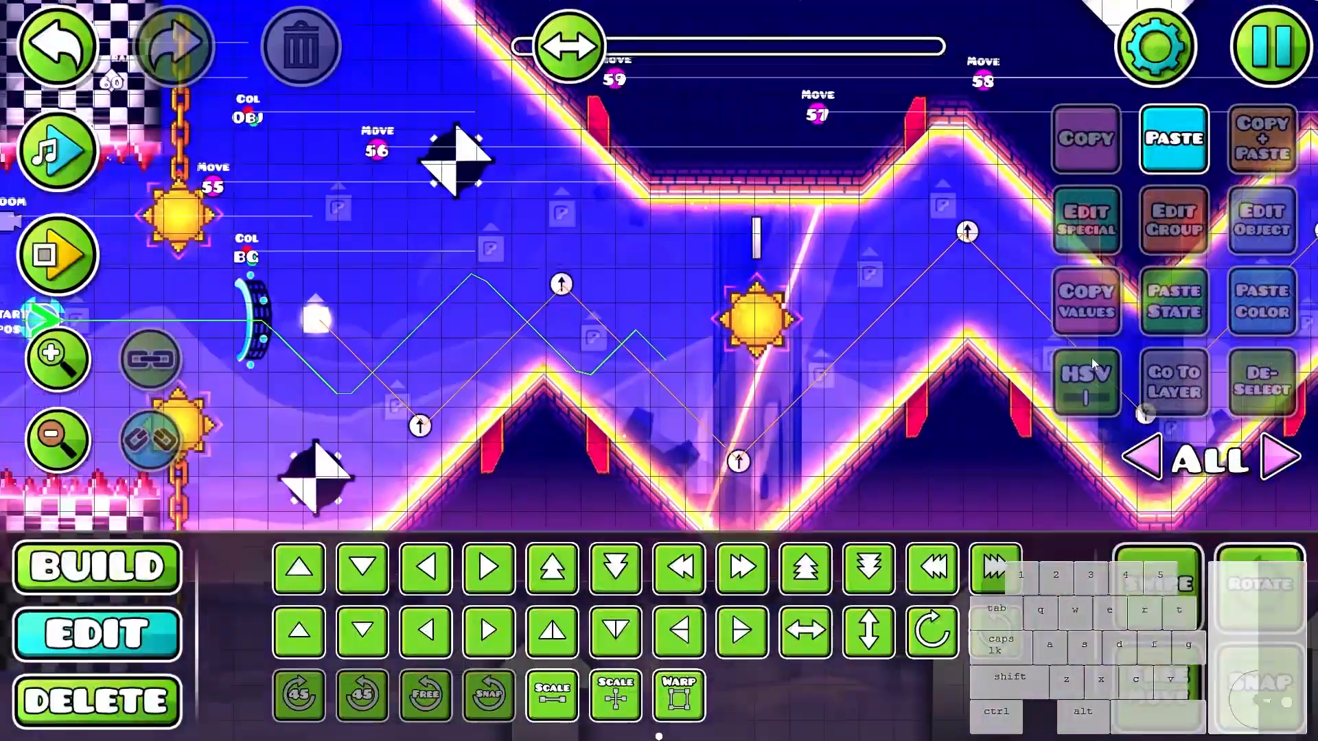
pyautogui.moveTo(630, 336); pyautogui.dragTo(656, 338)
pyautogui.click(615, 328)
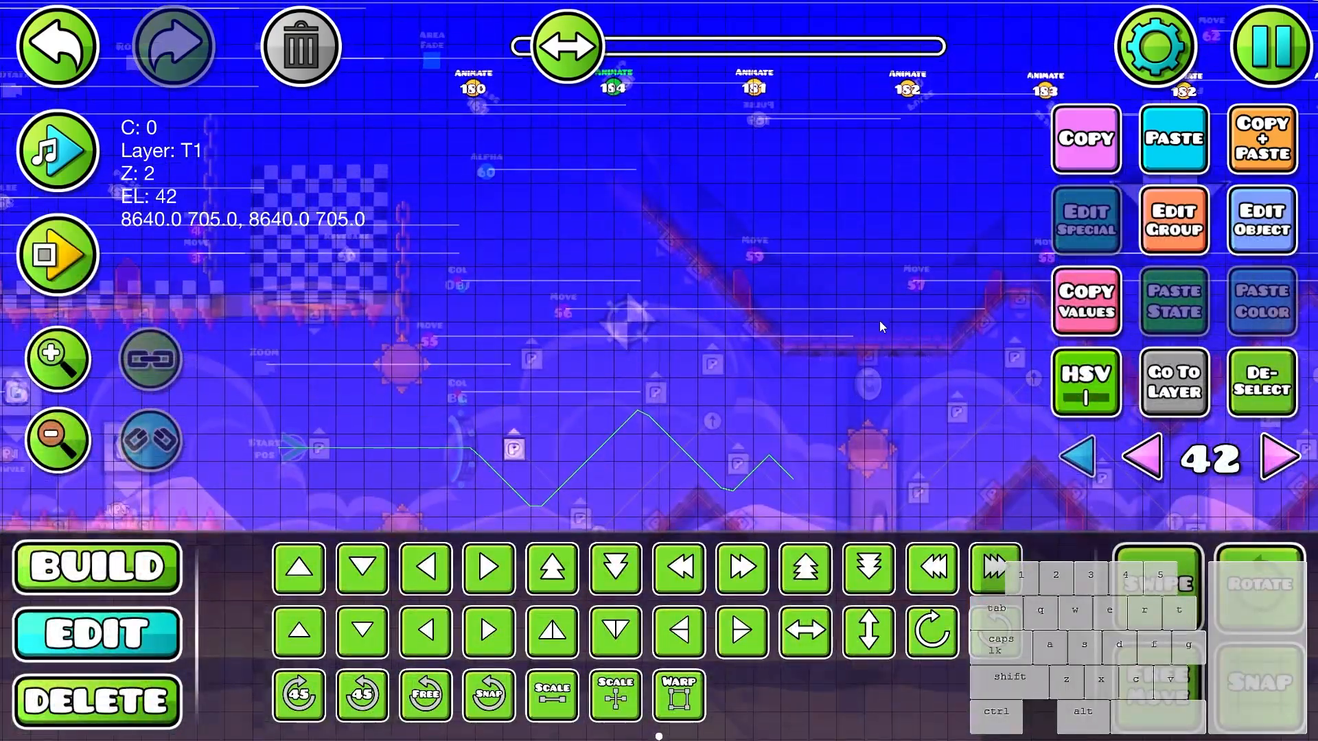
pyautogui.press('Return')
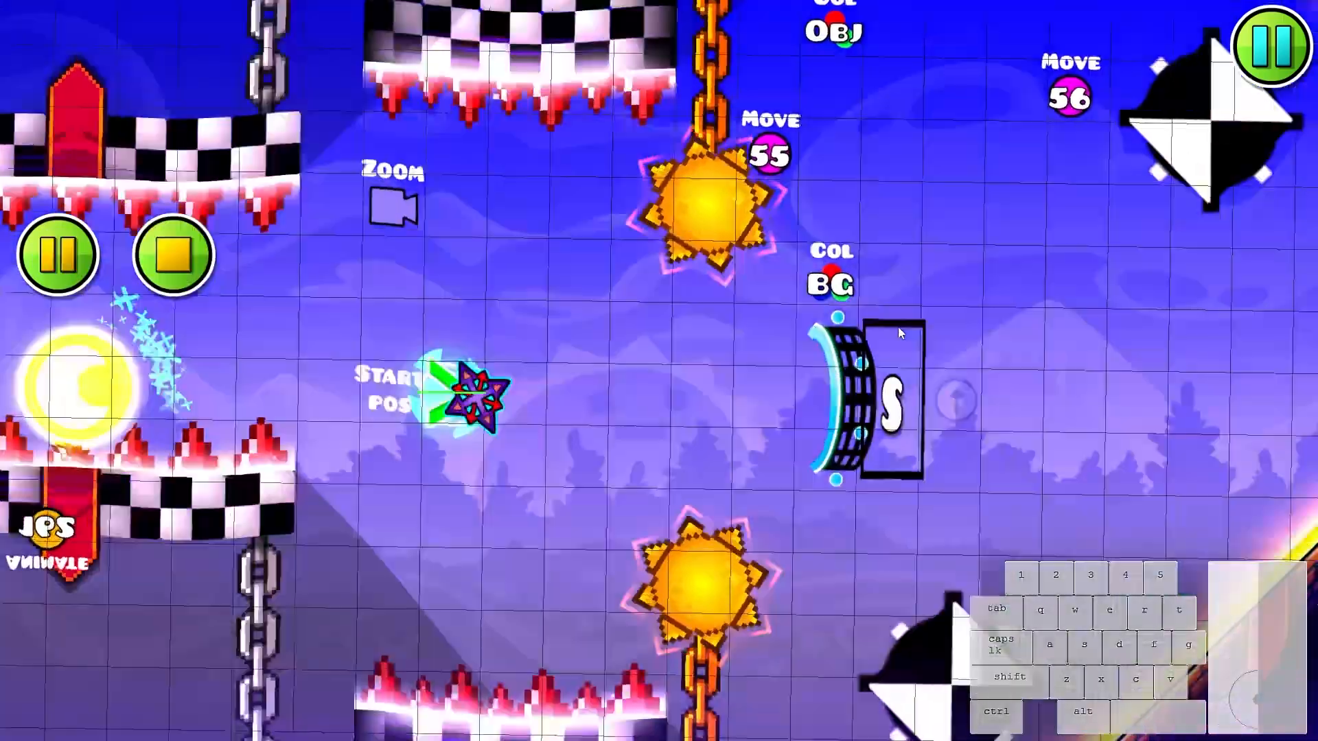
pyautogui.click(885, 302)
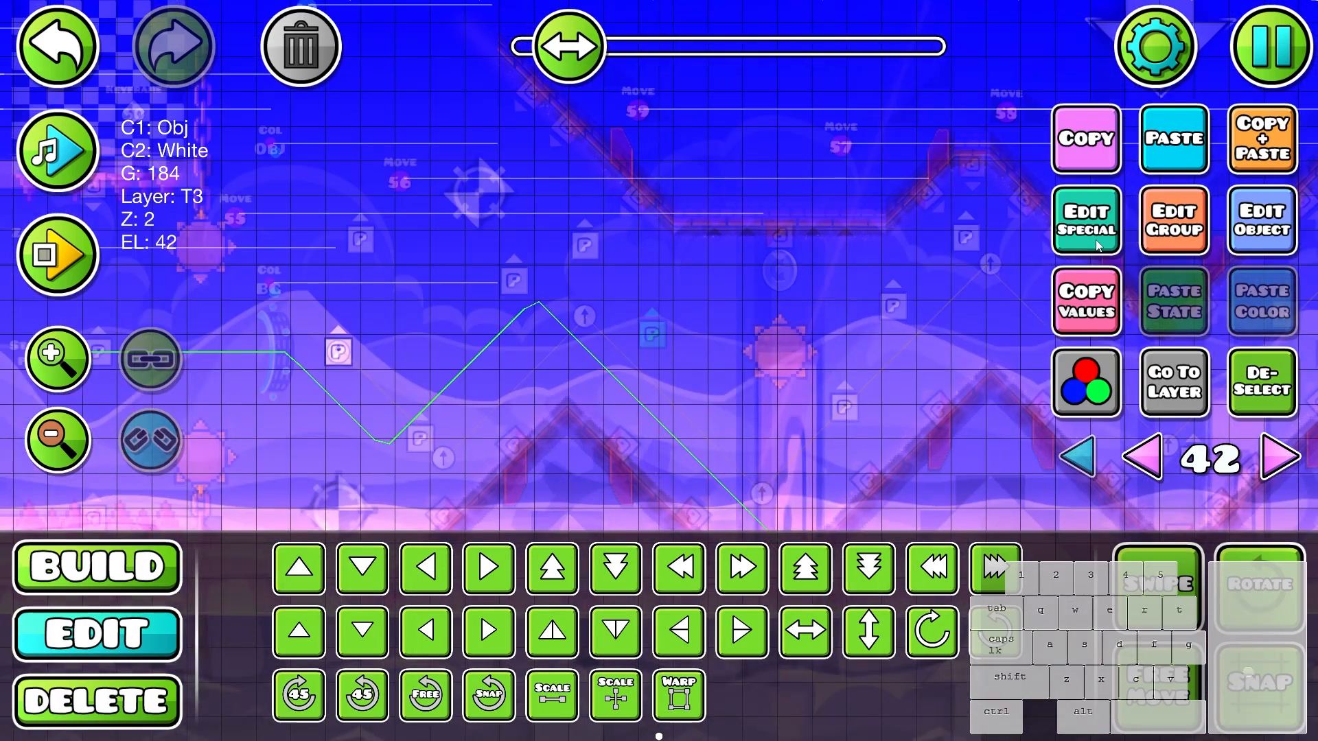
# - Review the visual, extra and texture settings of the group 184 particle object
pyautogui.click(1095, 241)
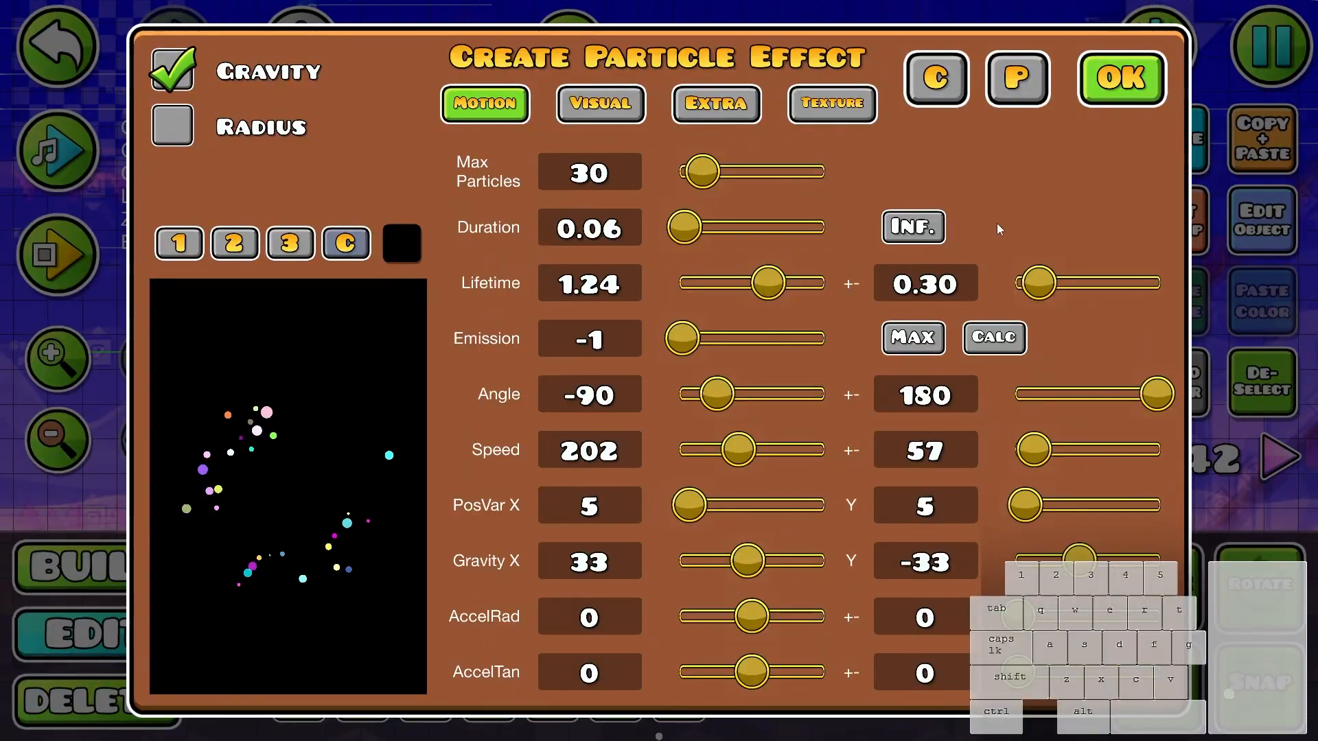
pyautogui.click(716, 103)
pyautogui.click(616, 113)
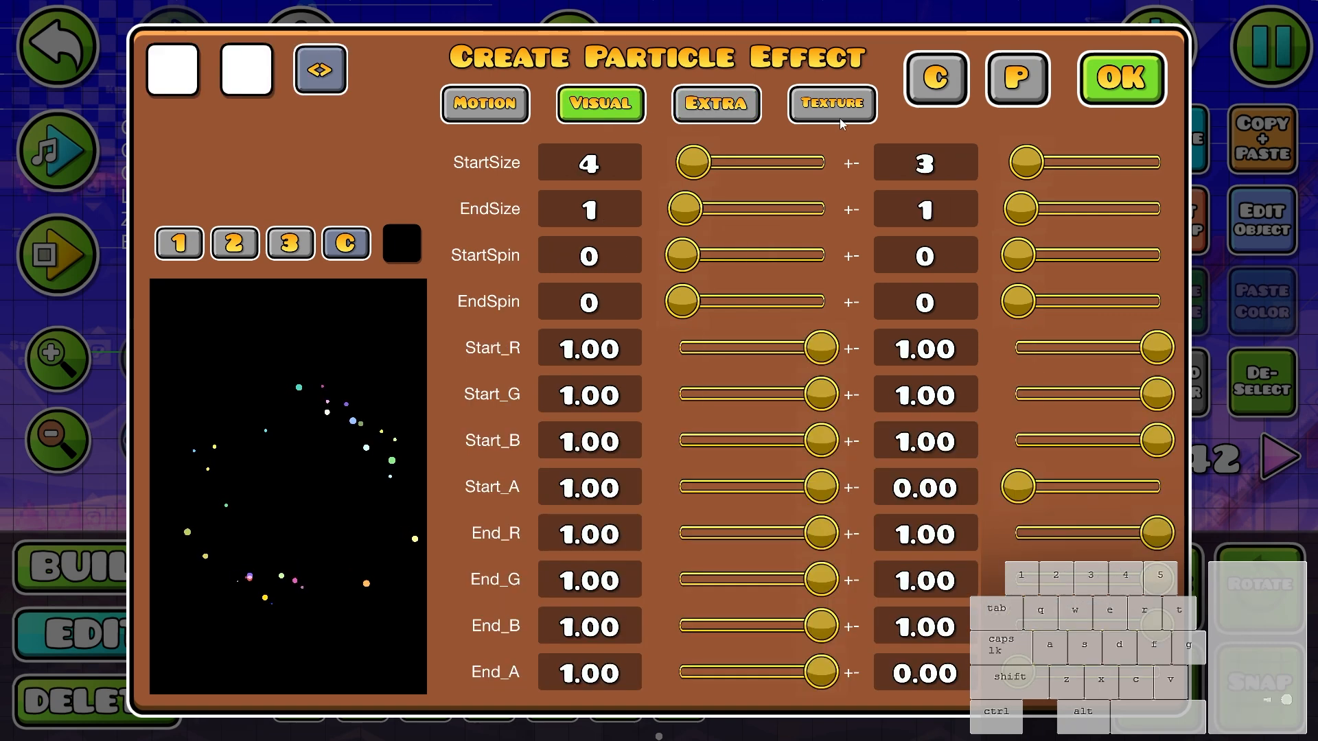
pyautogui.click(838, 118)
pyautogui.click(622, 114)
pyautogui.click(740, 123)
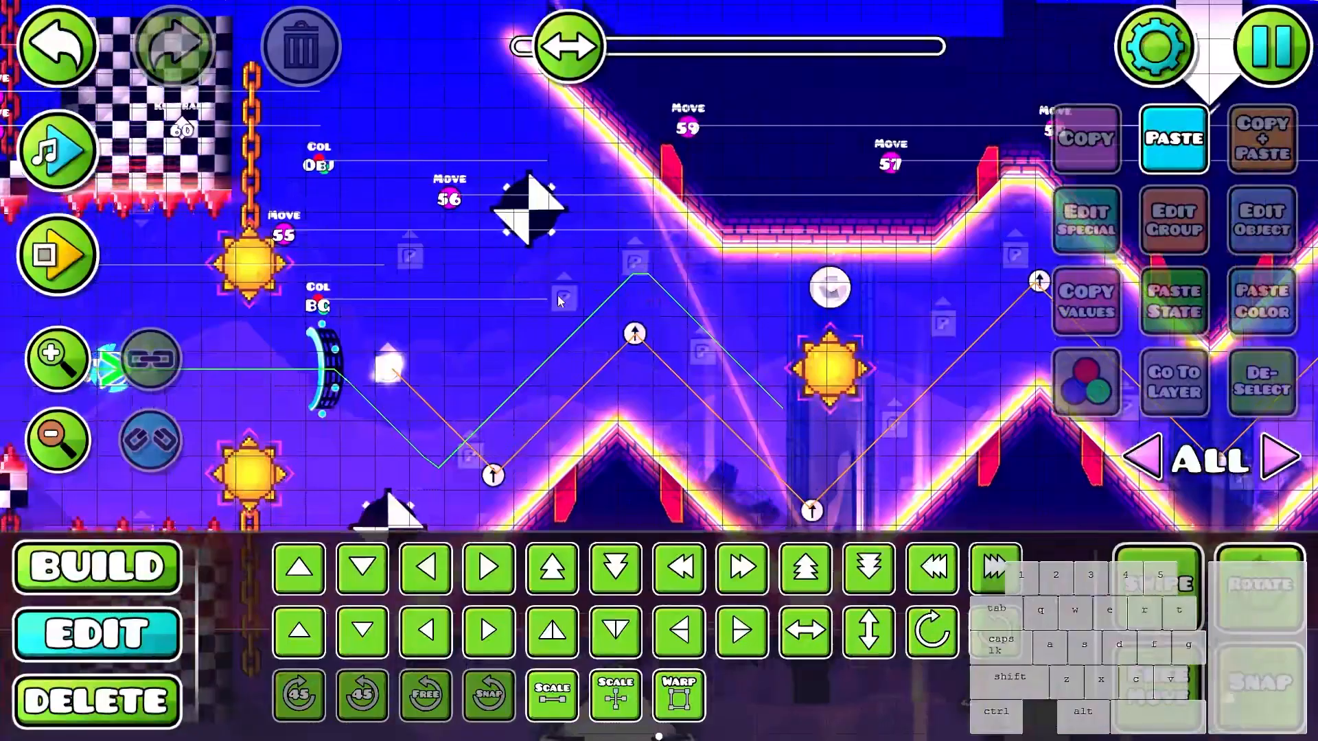
# - Check the motion settings of the group 180 particle object near the start of the wave section
pyautogui.click(553, 291)
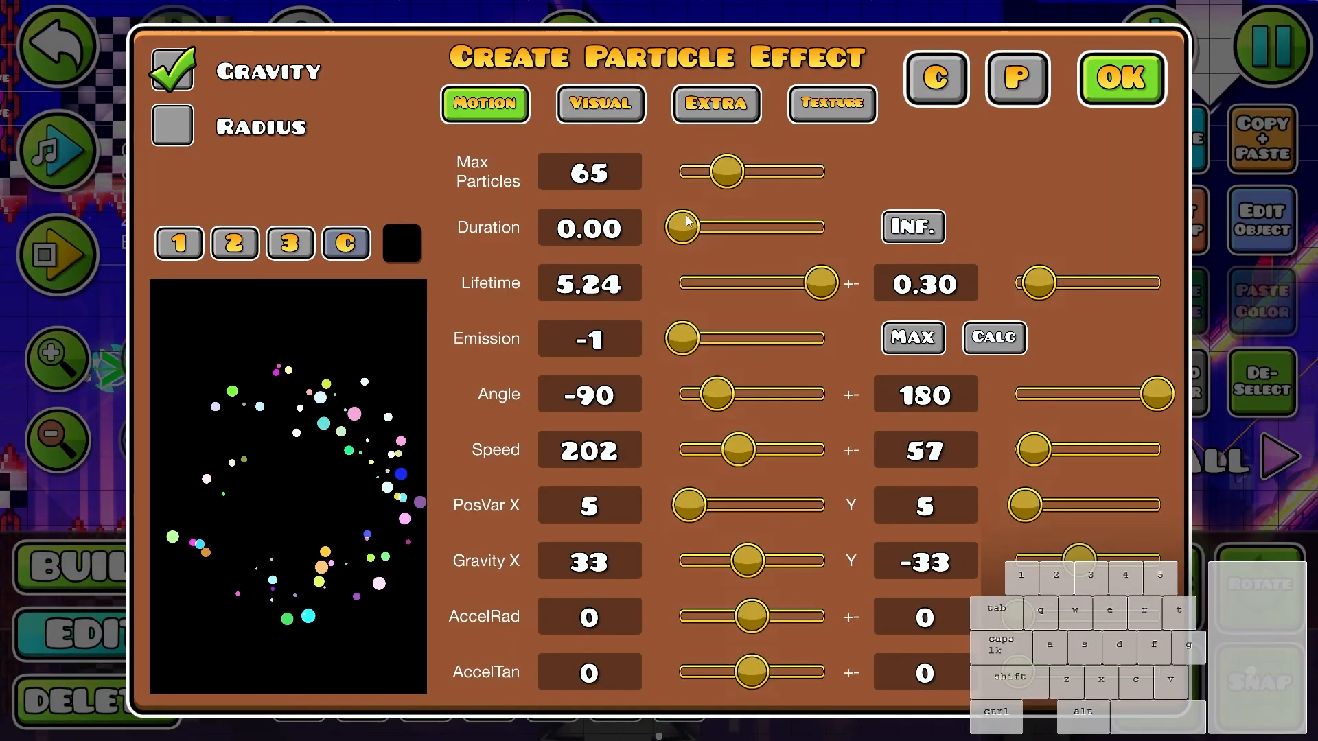
pyautogui.moveTo(726, 175); pyautogui.dragTo(695, 175)
pyautogui.click(828, 287)
pyautogui.click(904, 343)
pyautogui.moveTo(820, 292); pyautogui.dragTo(797, 299)
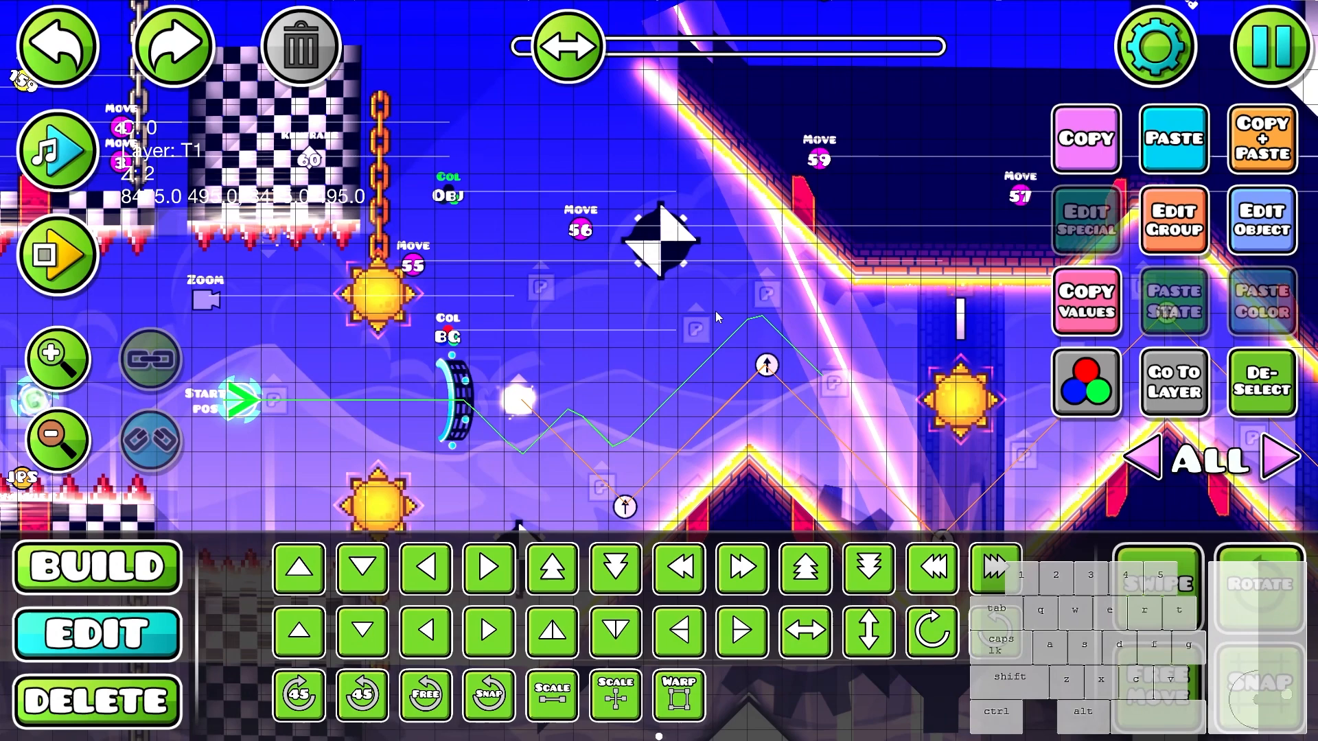
pyautogui.moveTo(715, 311); pyautogui.dragTo(809, 318)
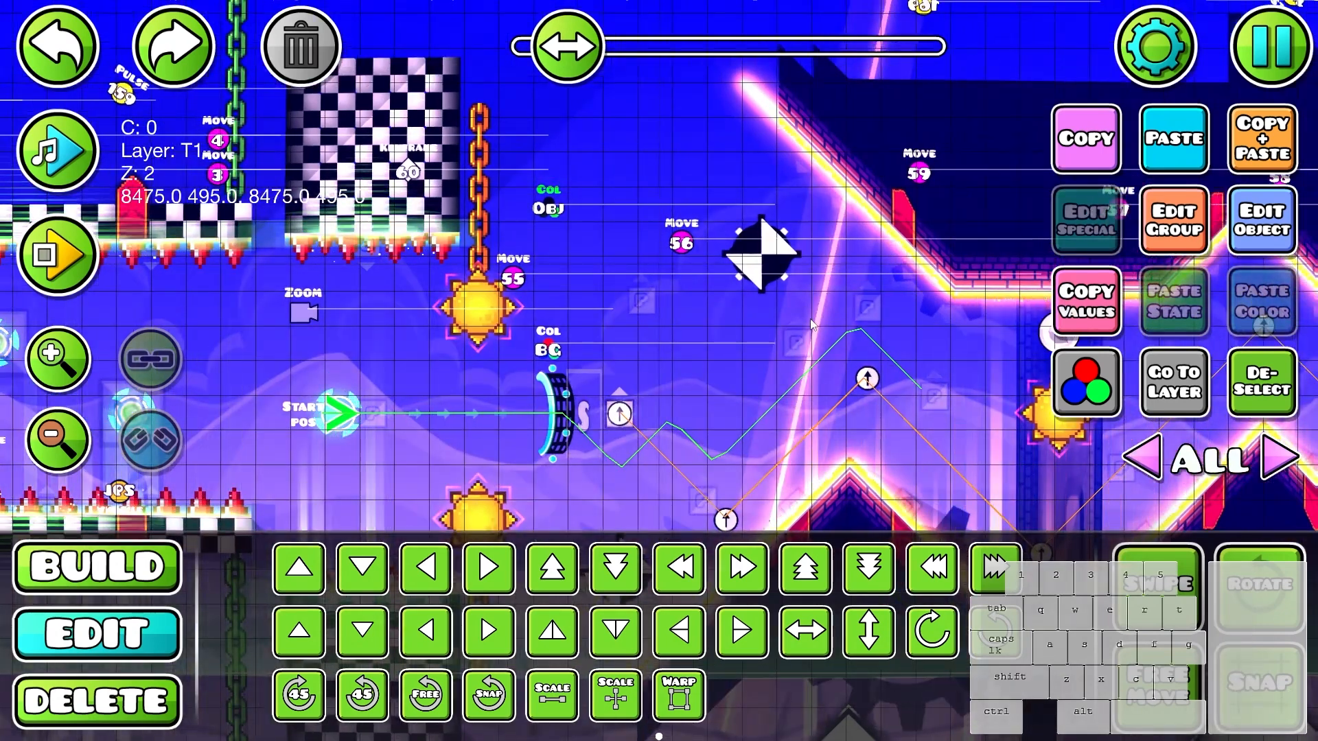
# - Go to the layer of the group 180 particle object and inspect its base and detail colors
pyautogui.click(796, 335)
pyautogui.click(792, 336)
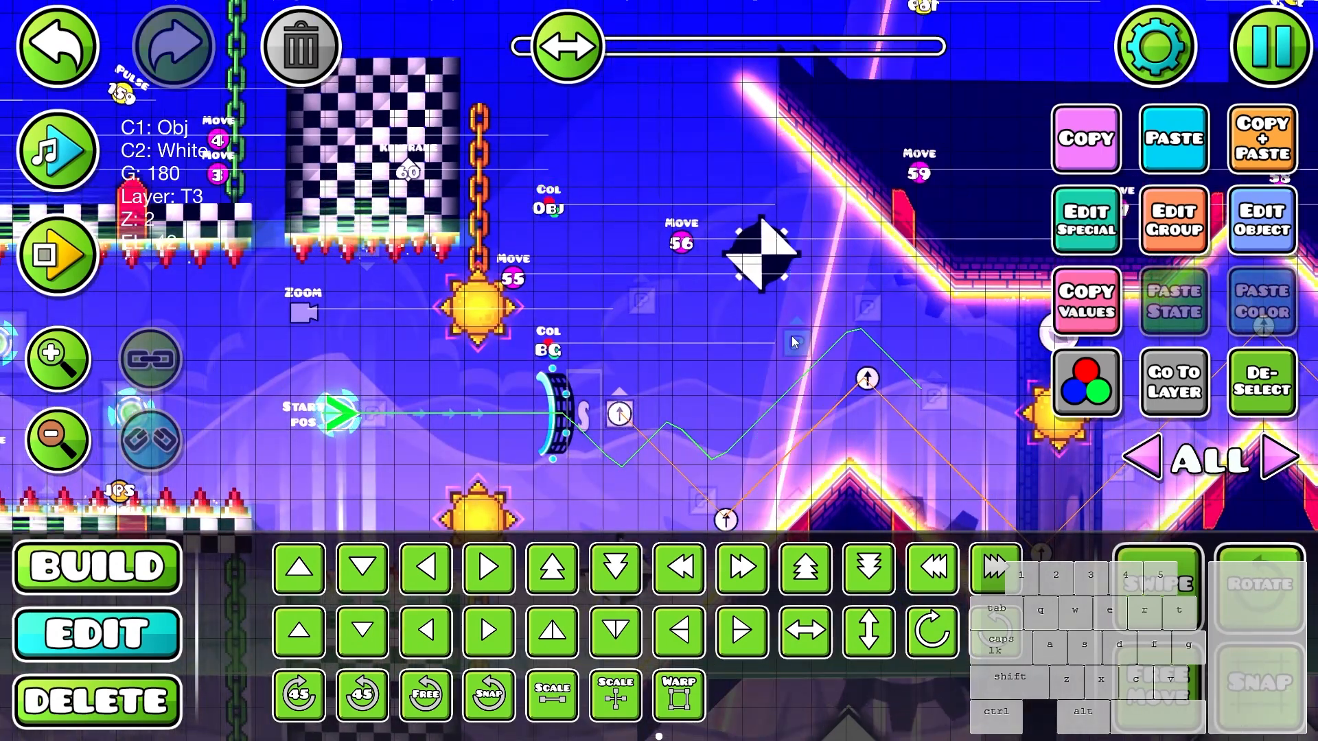
pyautogui.click(1174, 382)
pyautogui.click(1267, 238)
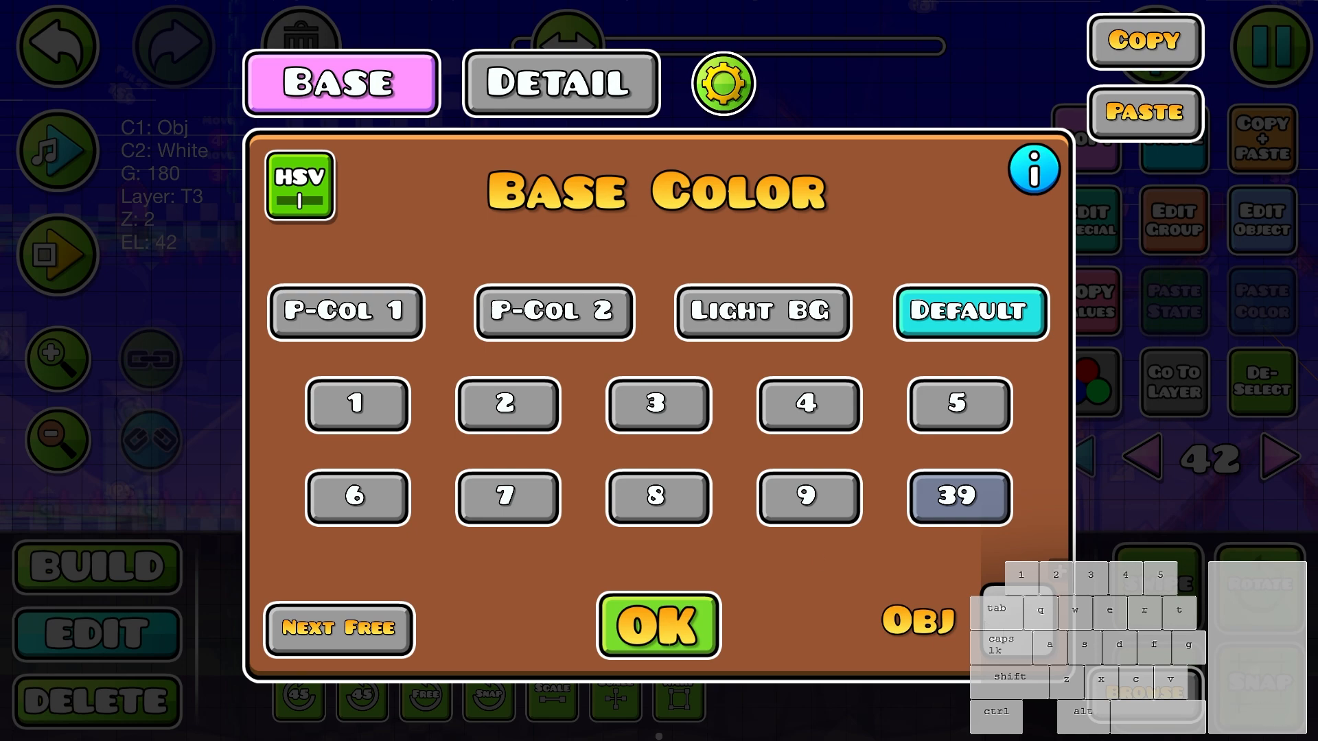
pyautogui.click(601, 82)
pyautogui.click(396, 81)
pyautogui.click(601, 84)
pyautogui.press('Escape')
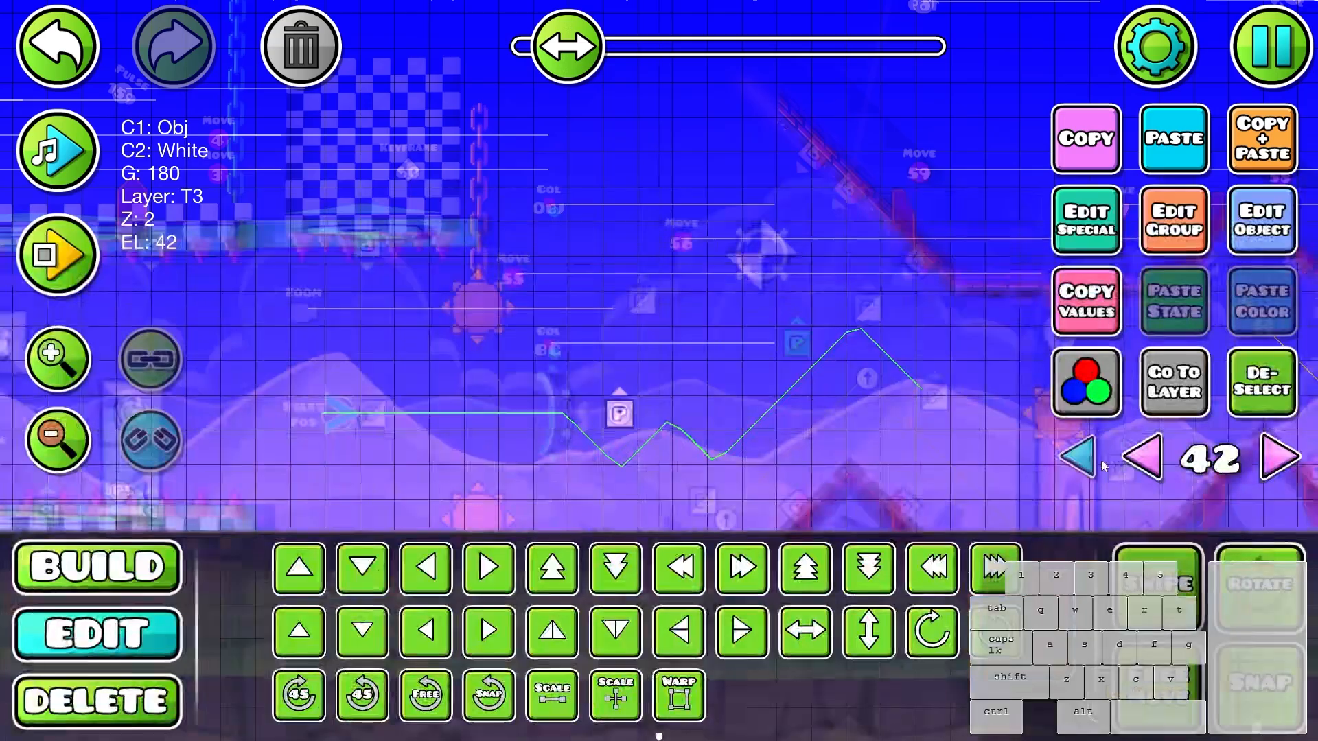
# - Raise the opacity in the Color trigger for the OBJ channel and playtest the start of the wave section
pyautogui.click(1085, 457)
pyautogui.click(548, 203)
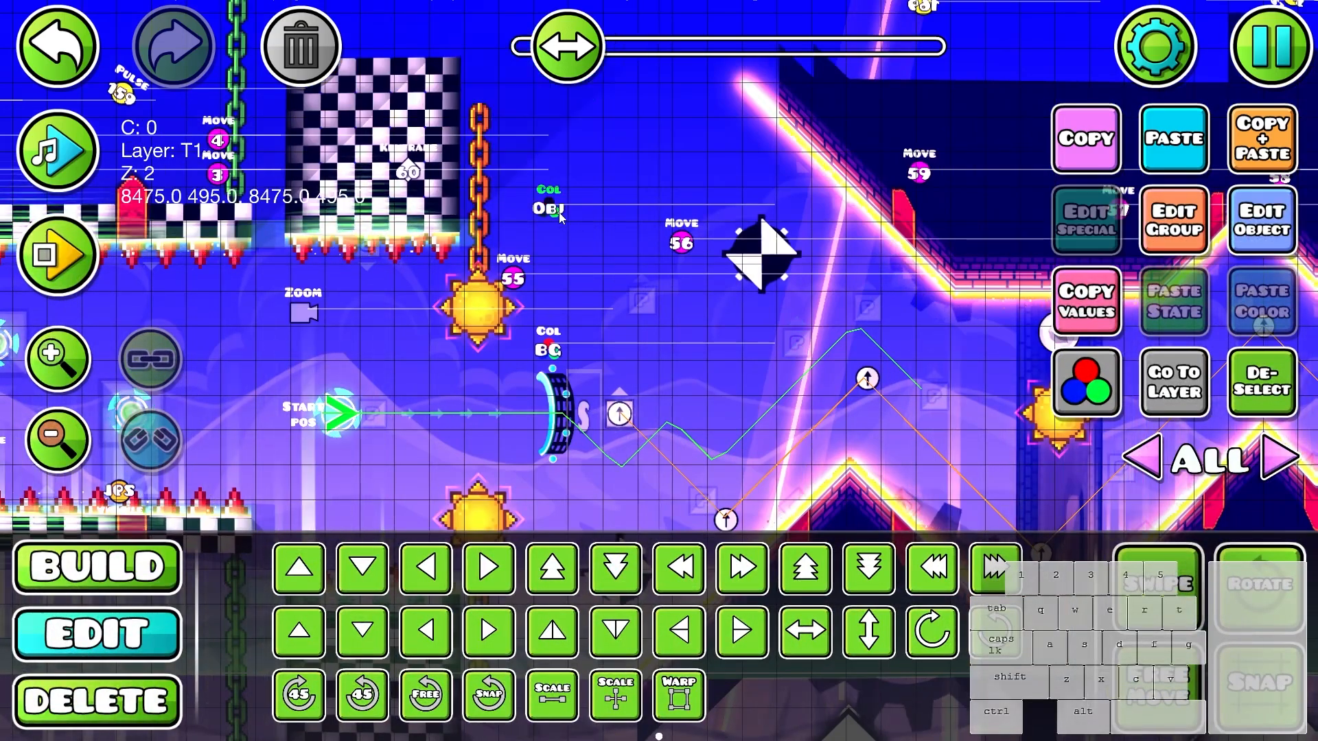
pyautogui.click(1257, 240)
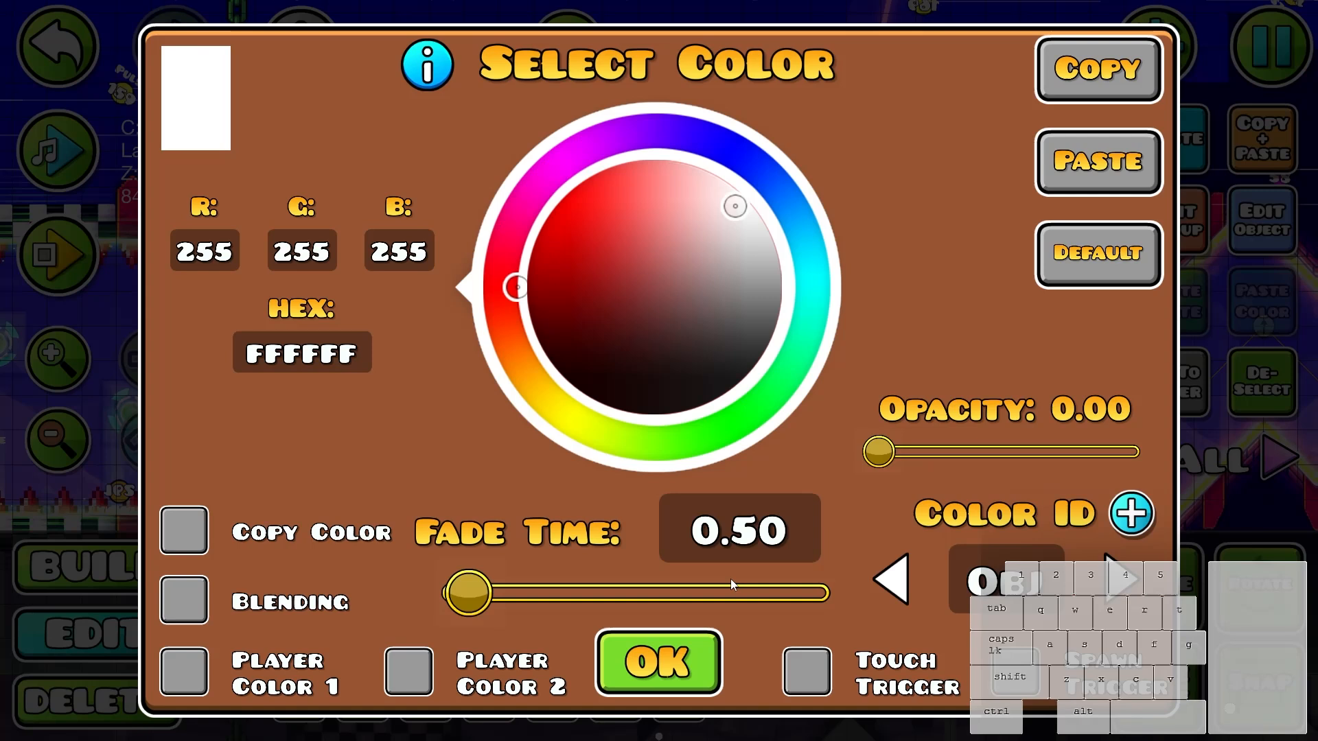
pyautogui.moveTo(879, 452); pyautogui.dragTo(1109, 480)
pyautogui.click(694, 676)
pyautogui.moveTo(1000, 375); pyautogui.dragTo(929, 340)
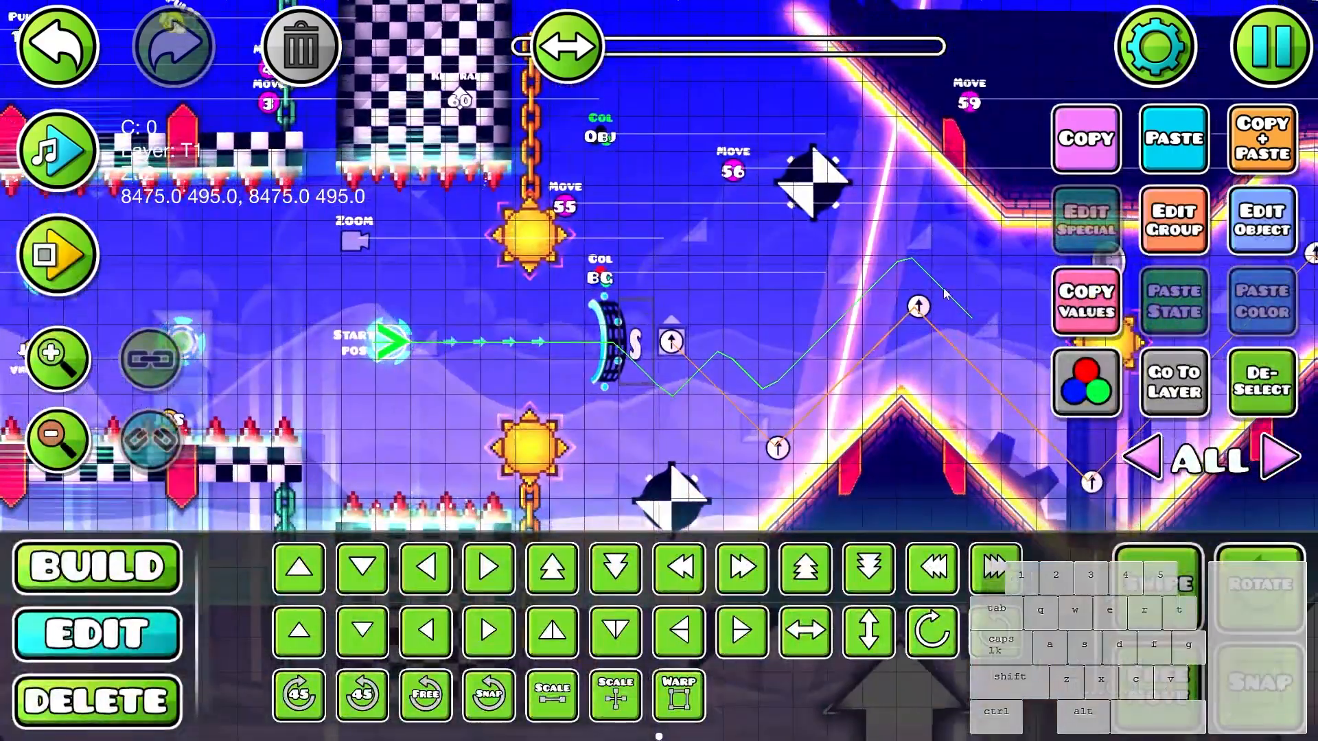
pyautogui.press('Return')
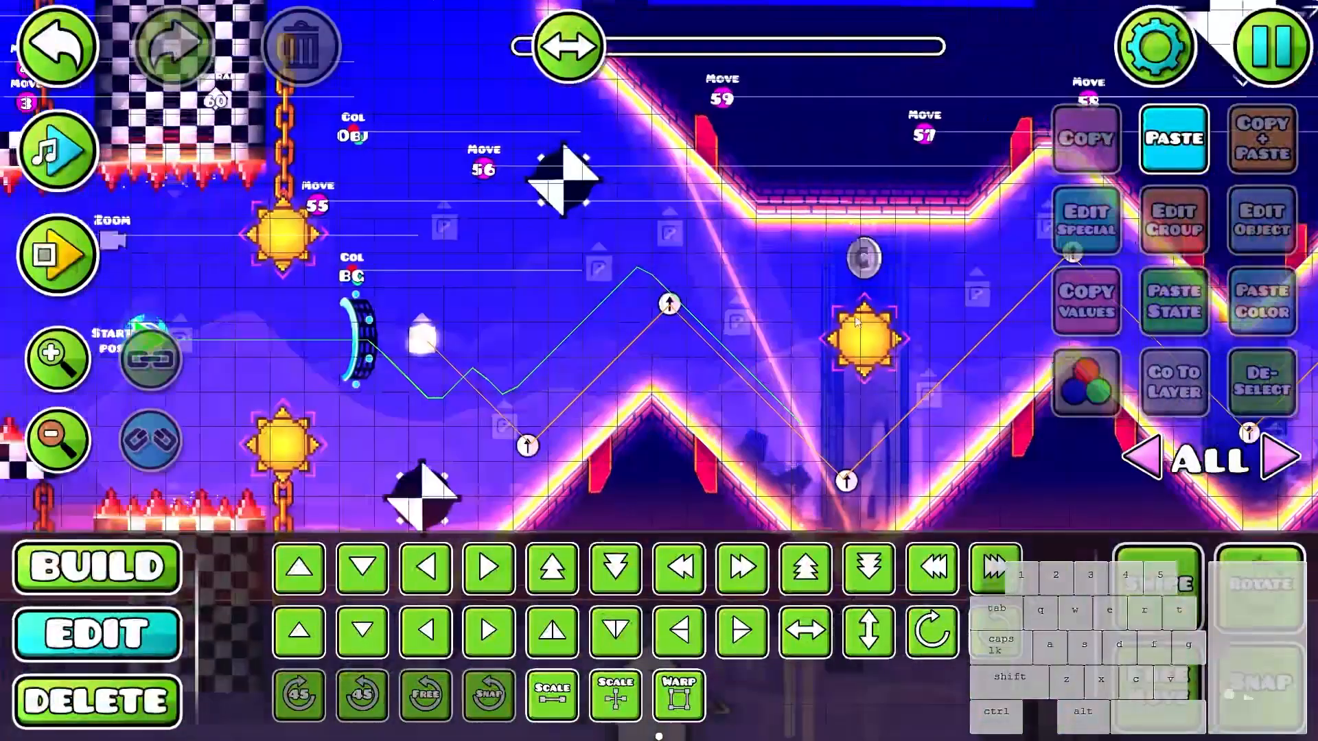
# - Isolate editor layer 42 and select all the particle objects across the zigzags, spiked corridor and tall zigzag
pyautogui.click(599, 269)
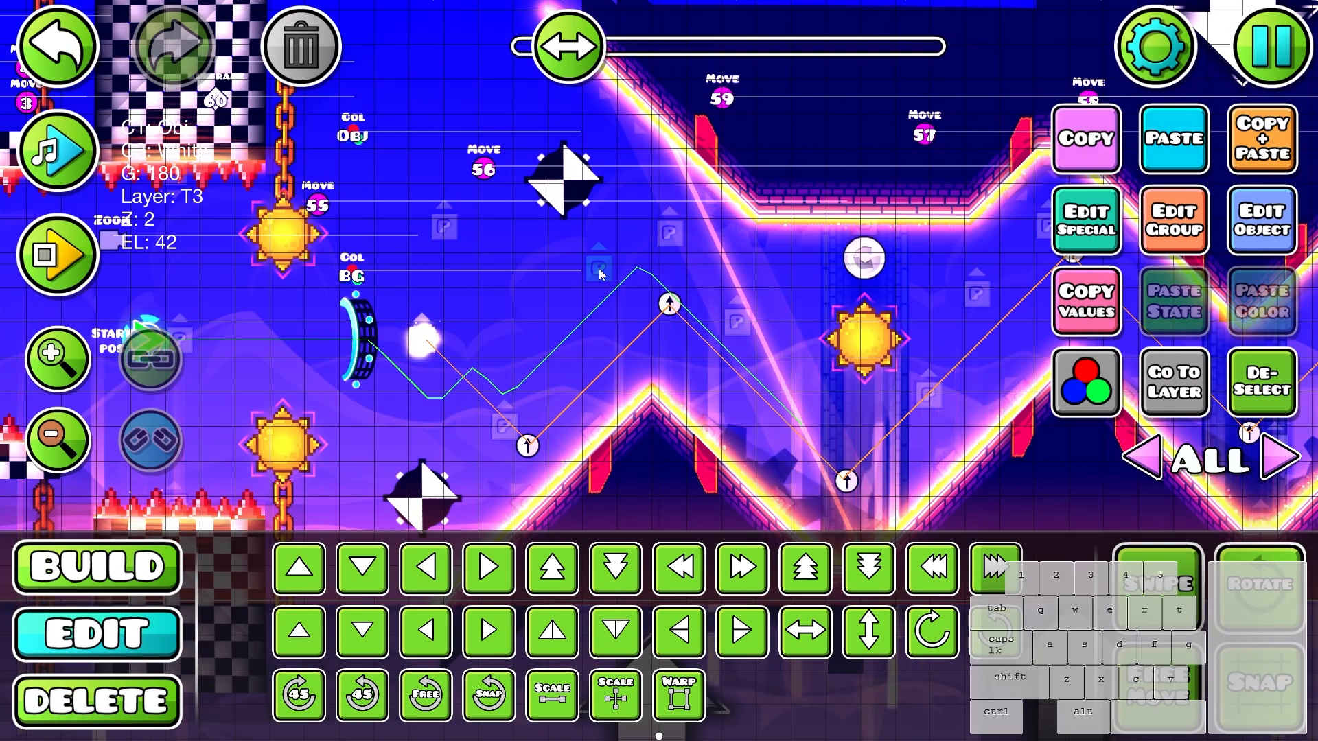
pyautogui.press('j')
pyautogui.scroll(-3, 599, 269)
pyautogui.press('3')
pyautogui.click(829, 676)
pyautogui.press('2')
pyautogui.moveTo(568, 262); pyautogui.dragTo(1016, 426)
pyautogui.moveTo(831, 388); pyautogui.dragTo(521, 377)
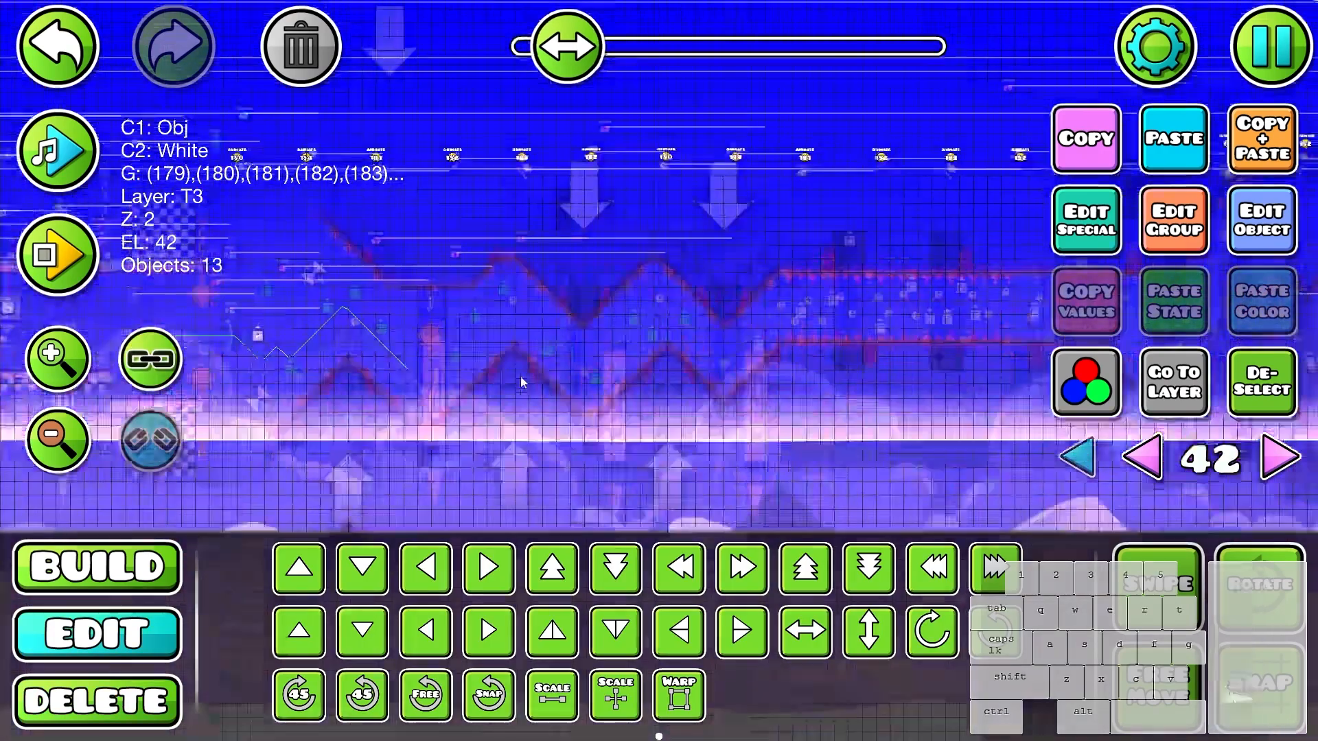
pyautogui.moveTo(494, 220); pyautogui.dragTo(1091, 419)
pyautogui.moveTo(798, 385); pyautogui.dragTo(453, 369)
pyautogui.moveTo(588, 263); pyautogui.dragTo(983, 473)
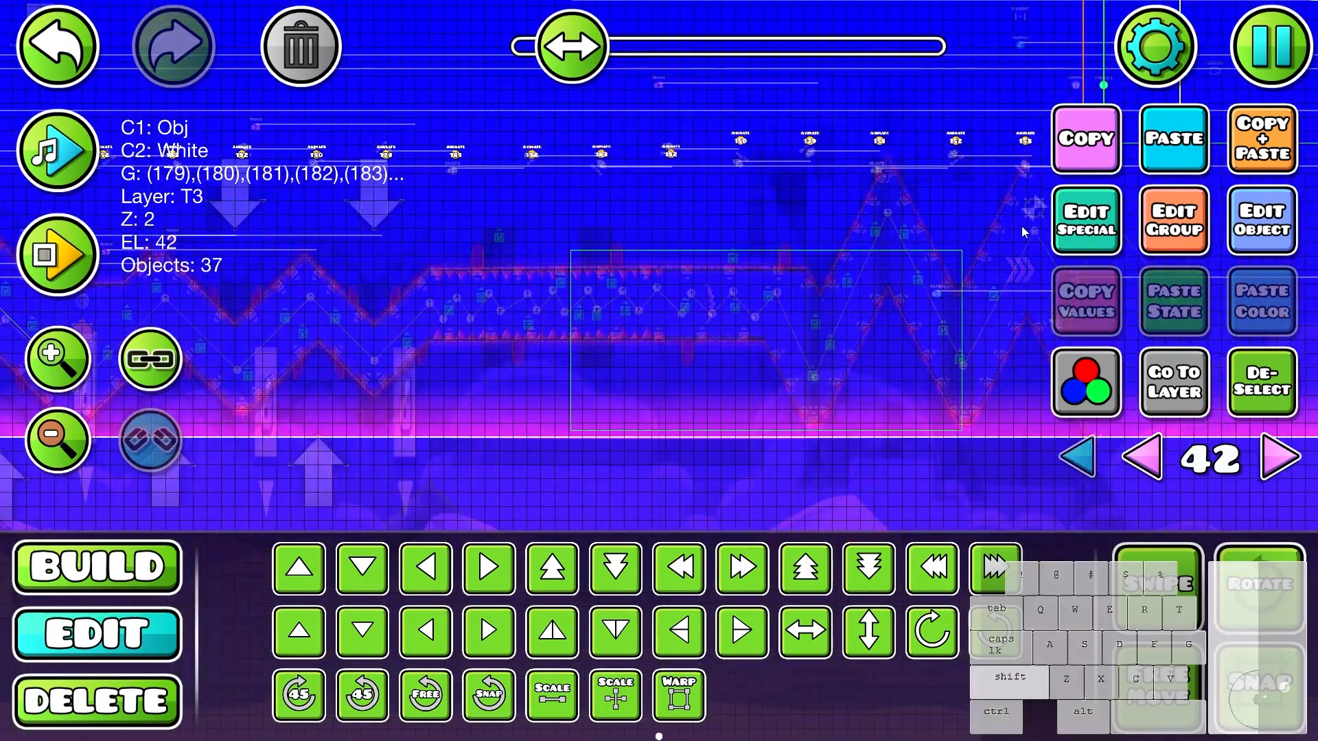
pyautogui.moveTo(695, 288); pyautogui.dragTo(1092, 352)
pyautogui.press('3')
pyautogui.press('2')
pyautogui.moveTo(514, 403); pyautogui.dragTo(832, 398)
pyautogui.scroll(3, 832, 398)
pyautogui.moveTo(879, 320); pyautogui.dragTo(888, 285)
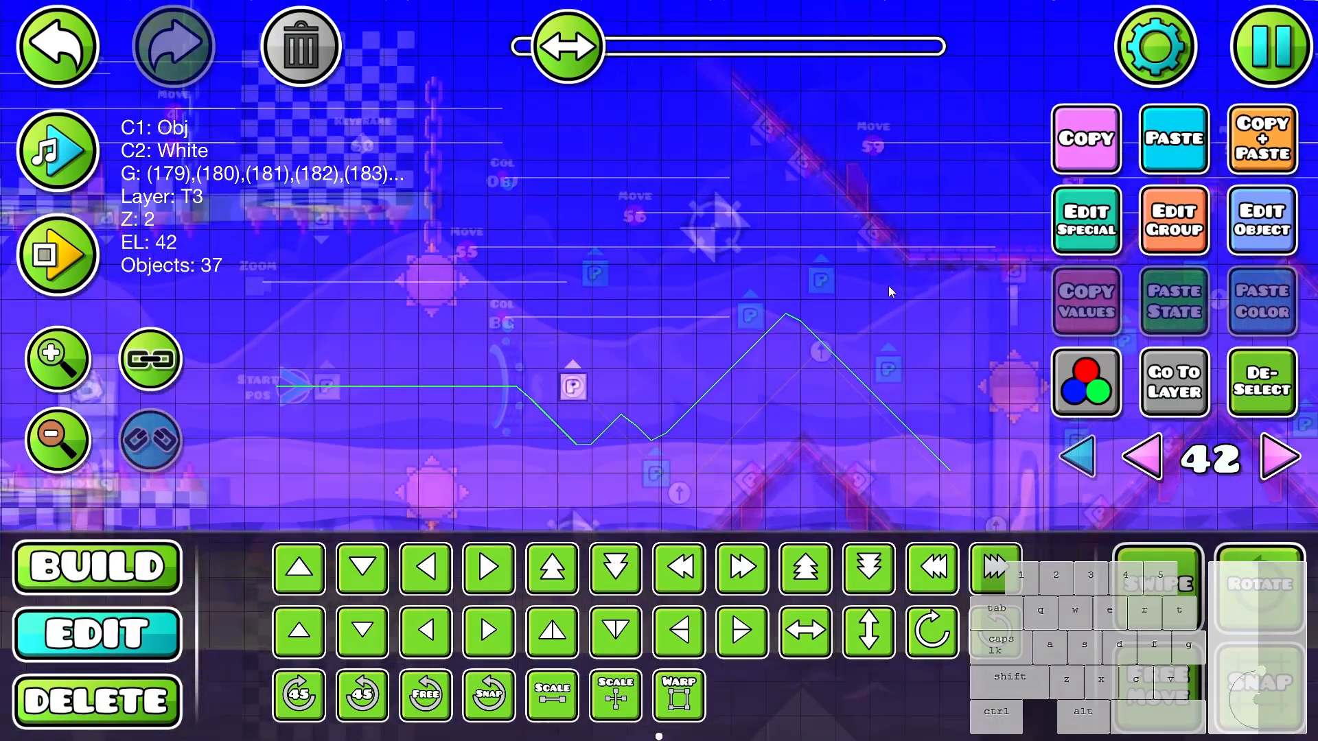
# - Review the base color, detail color and visual particle settings of all the selected particle objects
pyautogui.click(1076, 456)
pyautogui.click(1086, 382)
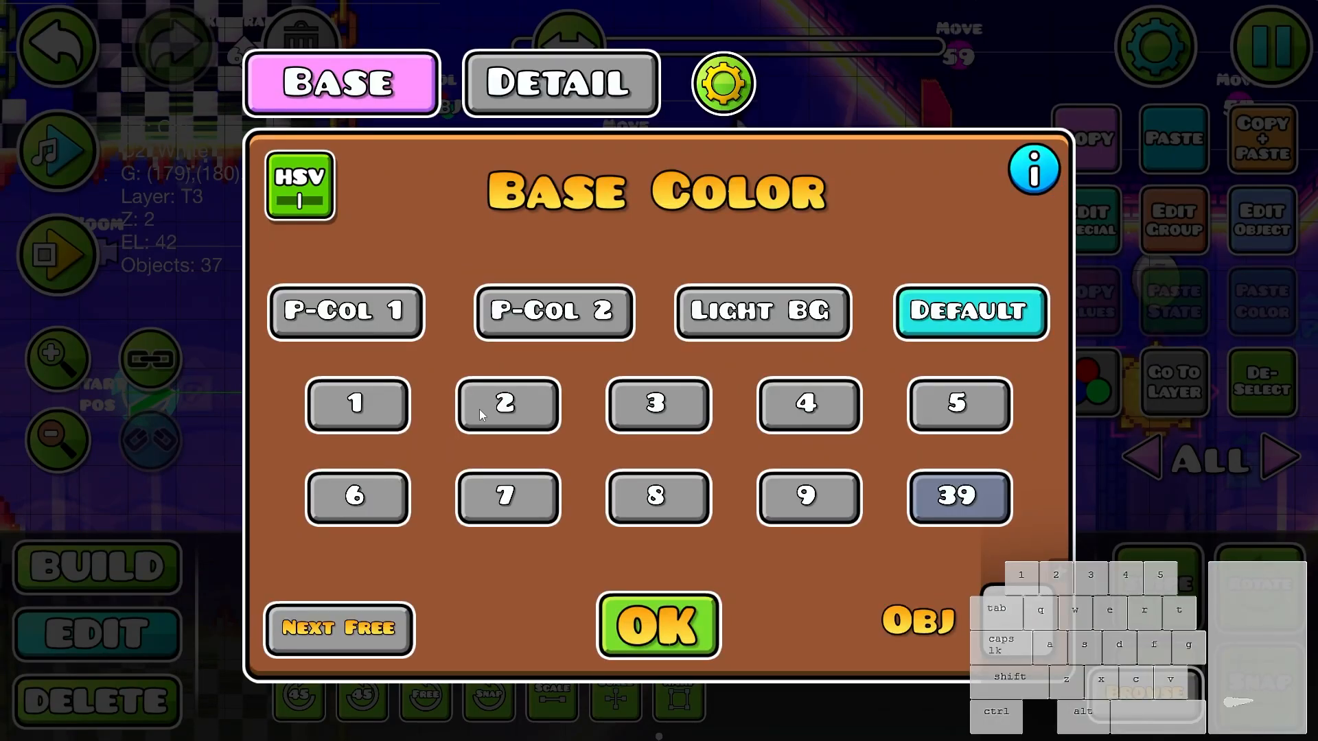
pyautogui.click(549, 89)
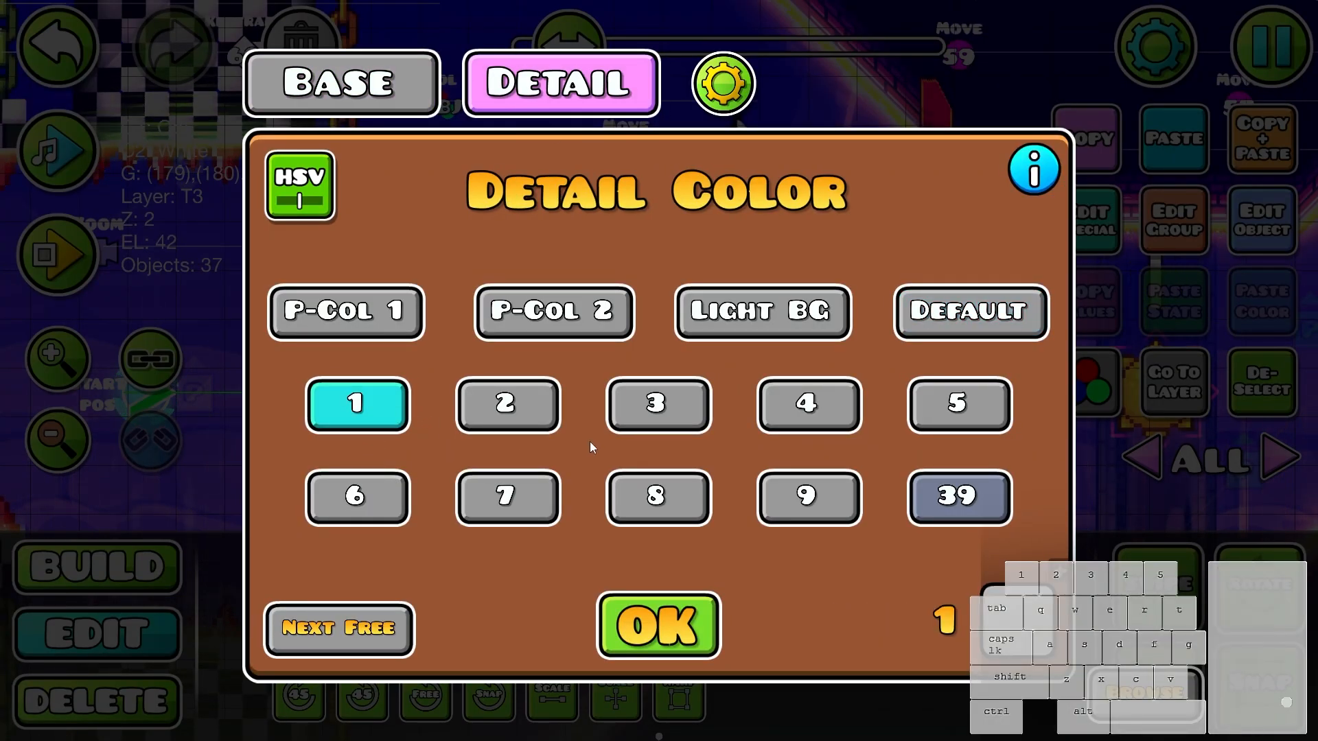
pyautogui.click(658, 624)
pyautogui.click(1089, 223)
pyautogui.click(604, 103)
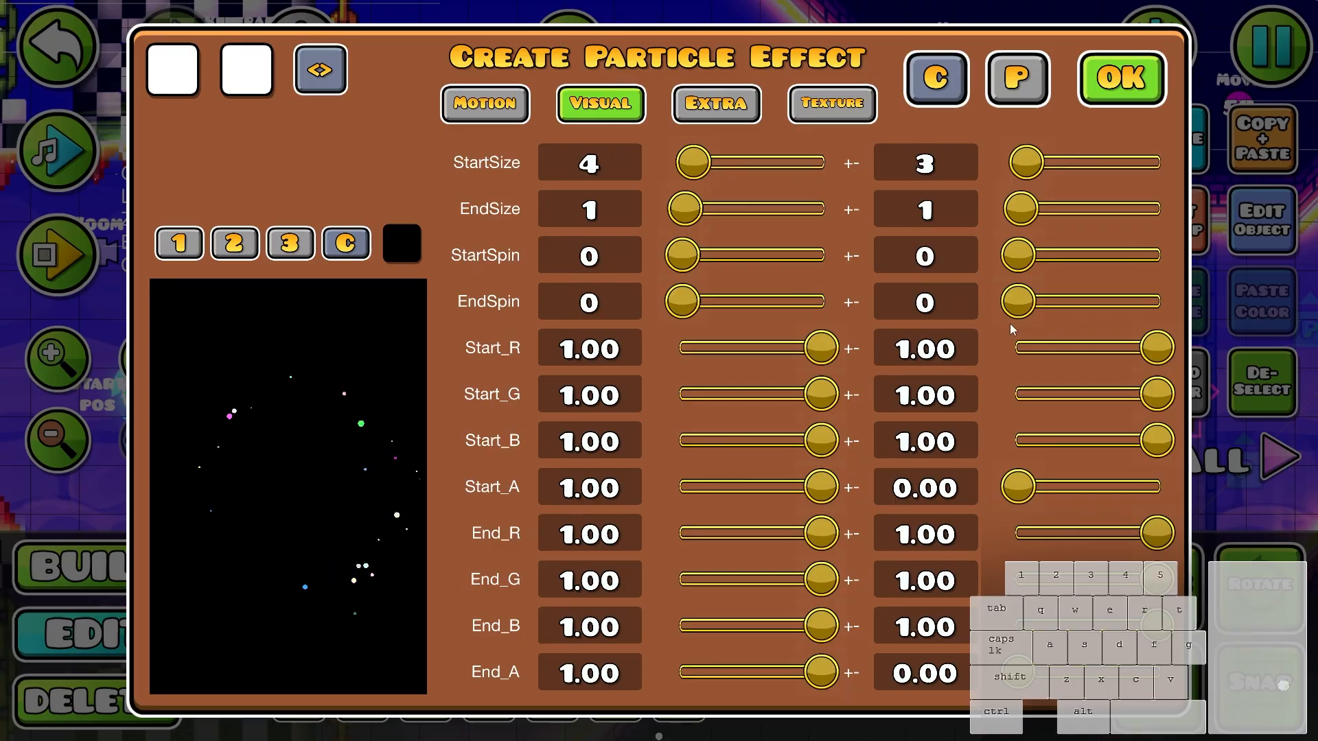
pyautogui.press('Escape')
# - Deselect the particle objects and playtest the bursts through the zigzags and the spiked corridor
pyautogui.click(1261, 382)
pyautogui.press('Return')
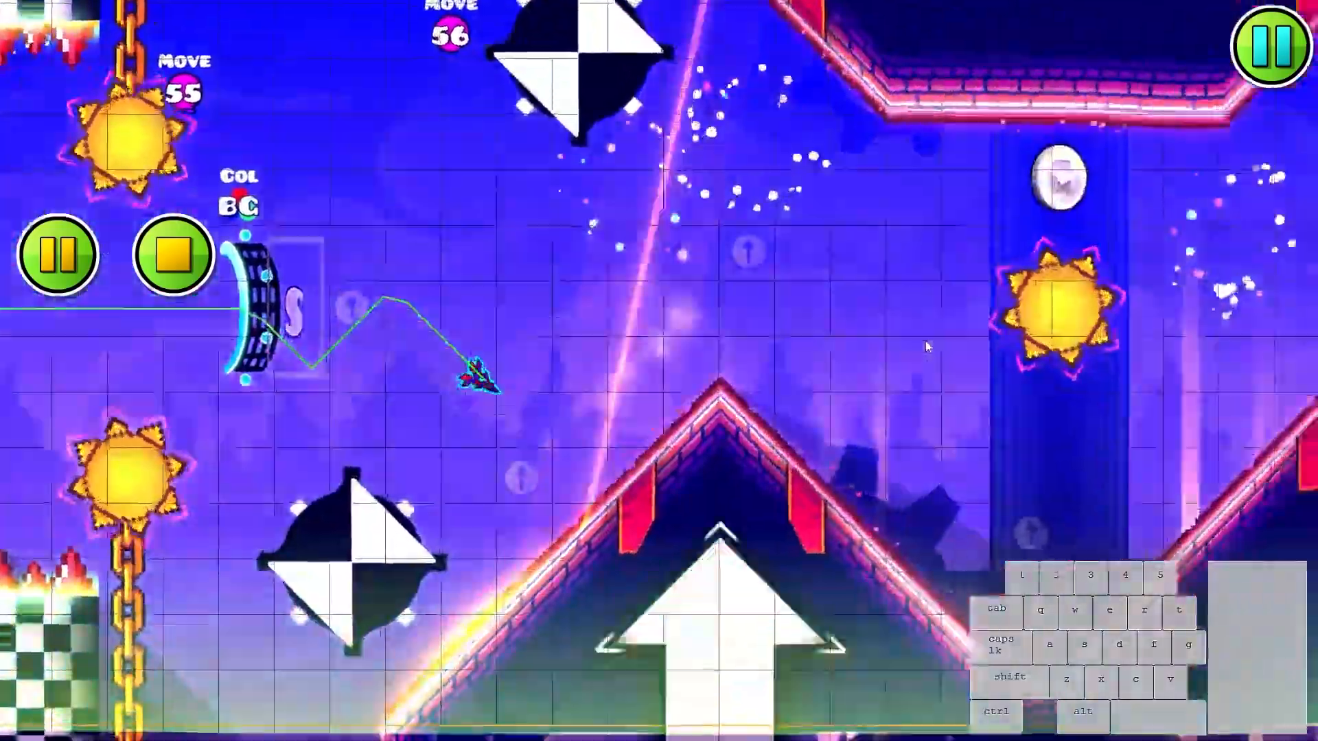
pyautogui.click(924, 343)
pyautogui.click(920, 351)
pyautogui.click(917, 353)
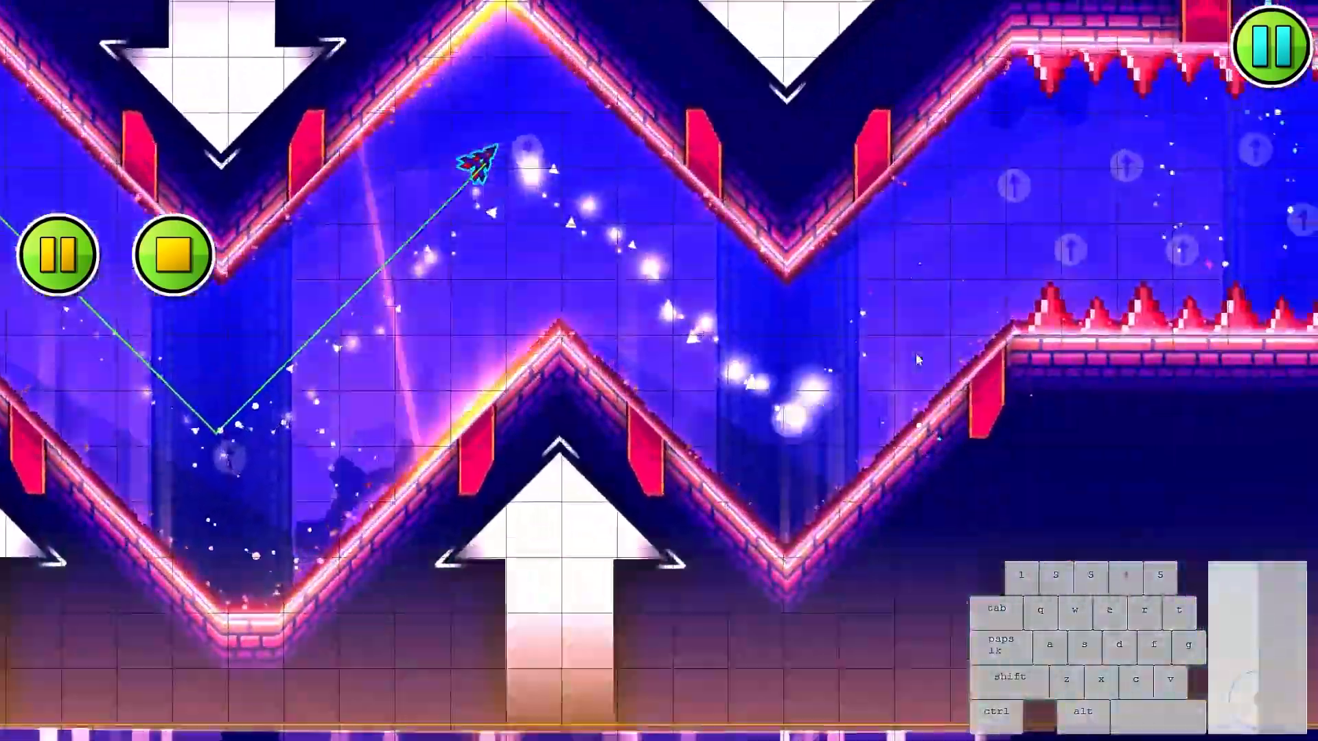
pyautogui.click(916, 354)
pyautogui.click(914, 354)
pyautogui.click(914, 354)
pyautogui.click(913, 355)
pyautogui.click(912, 355)
pyautogui.click(910, 355)
pyautogui.click(908, 355)
pyautogui.click(906, 356)
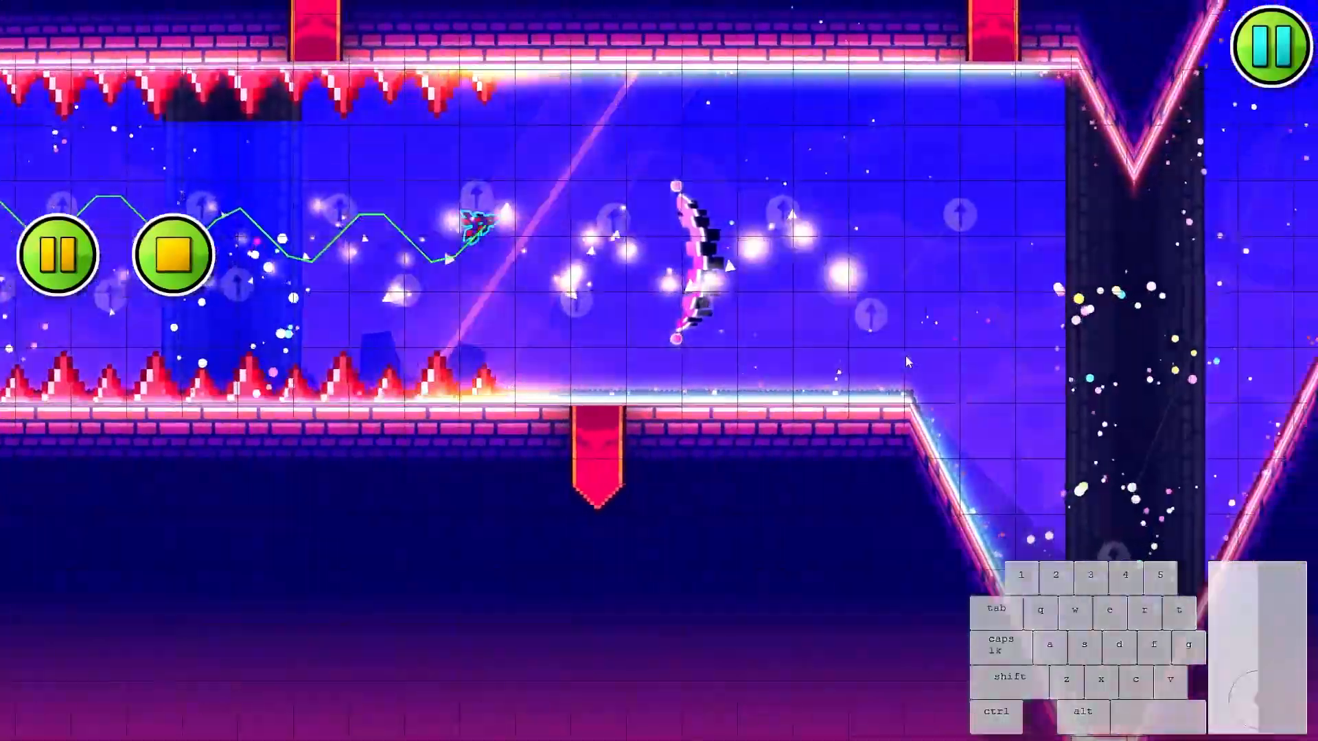
# - Continue playtesting the wave out of the spiked corridor and through the tall zigzag, then end the run
pyautogui.click(901, 354)
pyautogui.click(894, 354)
pyautogui.click(885, 354)
pyautogui.click(878, 356)
pyautogui.click(868, 358)
pyautogui.click(861, 358)
pyautogui.click(858, 359)
pyautogui.click(855, 360)
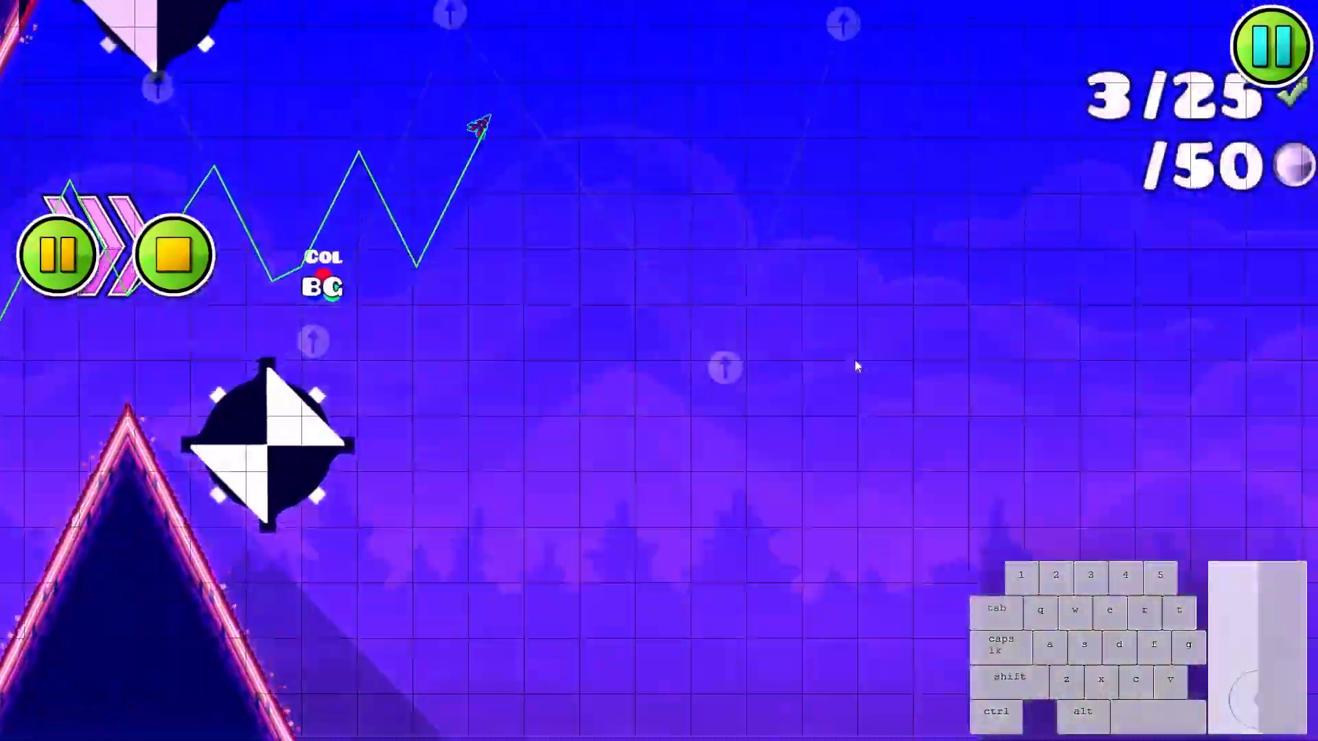
pyautogui.press('Return')
# - Take the window-square grids on editor layer 23 from the earlier section to the wave section and set their Z Layer to B4
pyautogui.moveTo(562, 320); pyautogui.dragTo(899, 302)
pyautogui.click(650, 286)
pyautogui.moveTo(590, 295); pyautogui.dragTo(885, 312)
pyautogui.moveTo(773, 326)
pyautogui.mouseDown()
pyautogui.moveTo(882, 316)
pyautogui.moveTo(787, 320)
pyautogui.mouseUp()
pyautogui.click(929, 309)
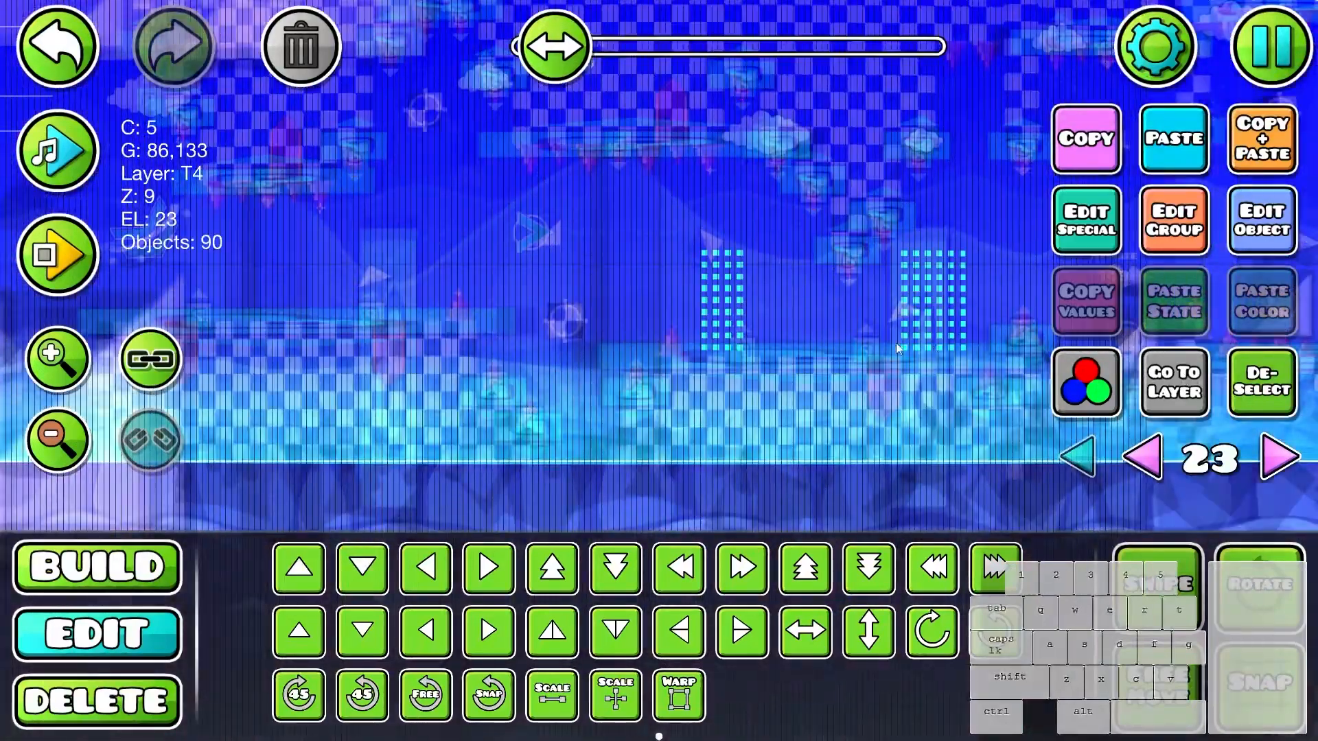
pyautogui.moveTo(895, 344); pyautogui.dragTo(665, 357)
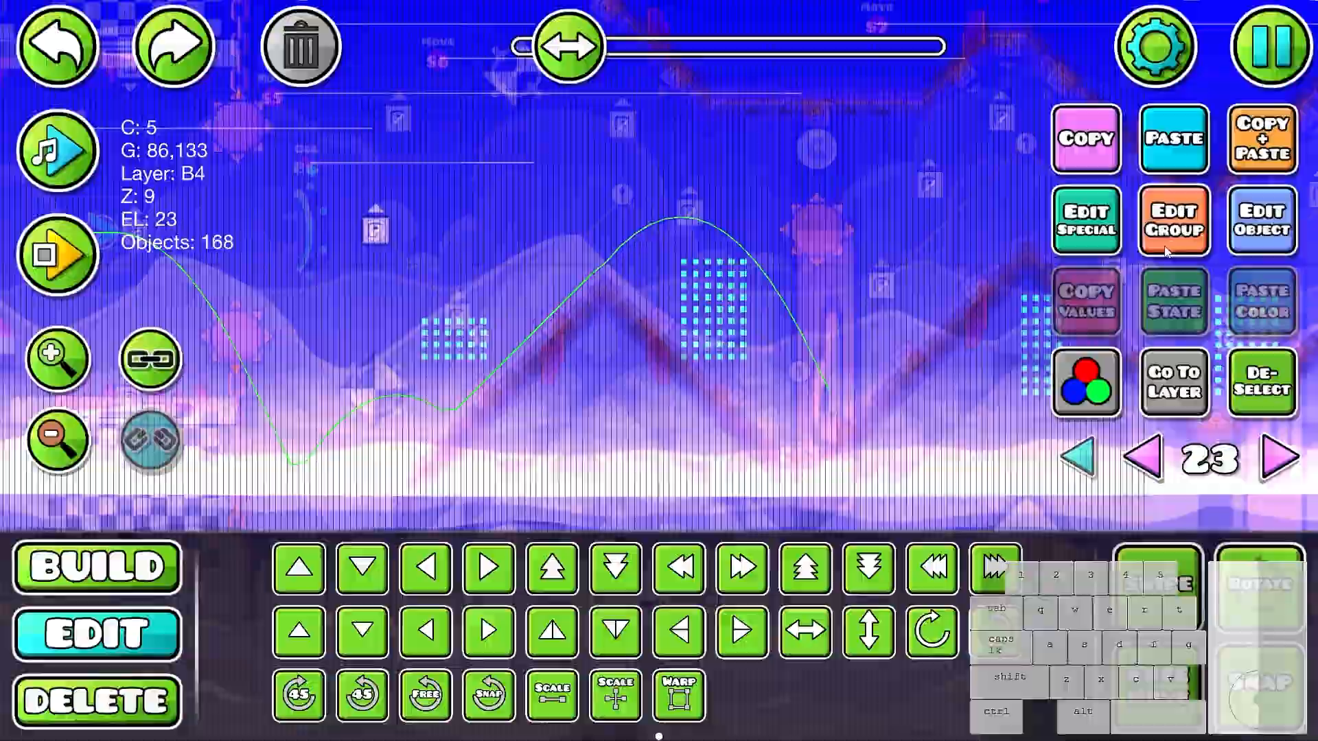
pyautogui.click(1173, 220)
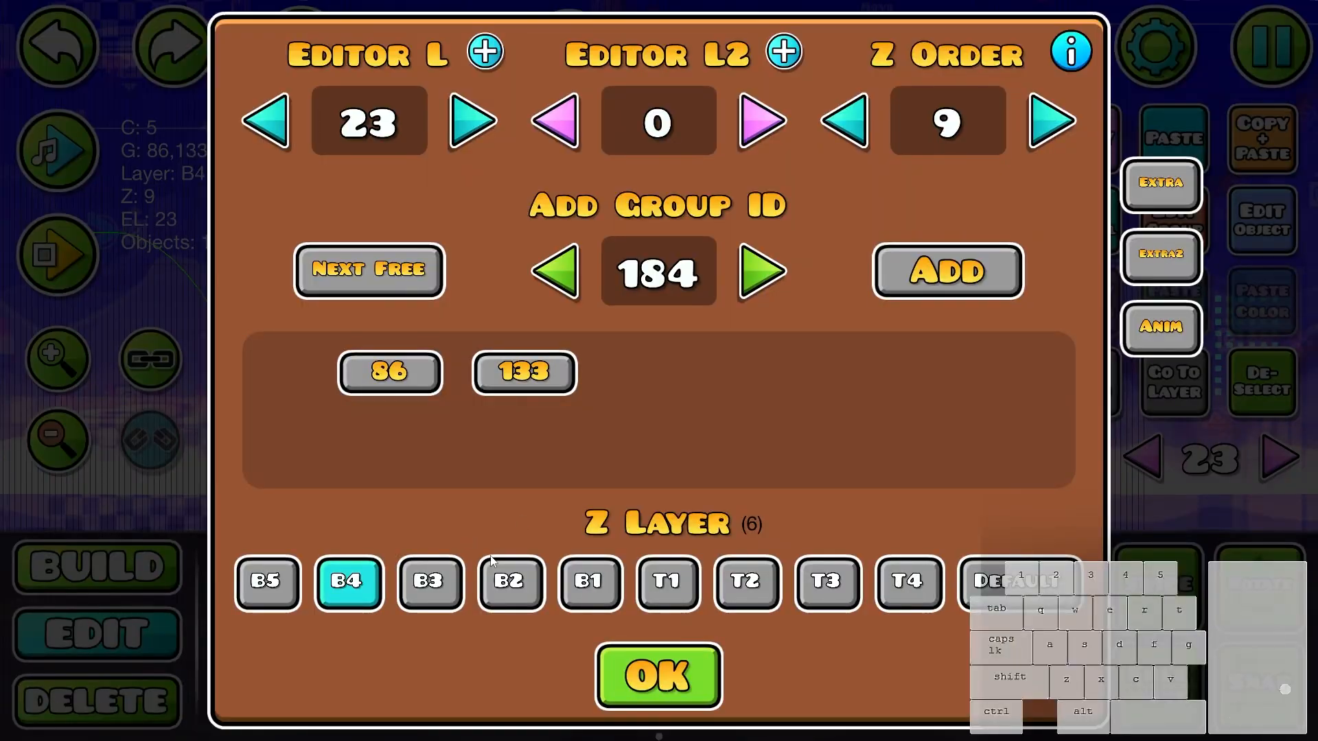
pyautogui.click(655, 672)
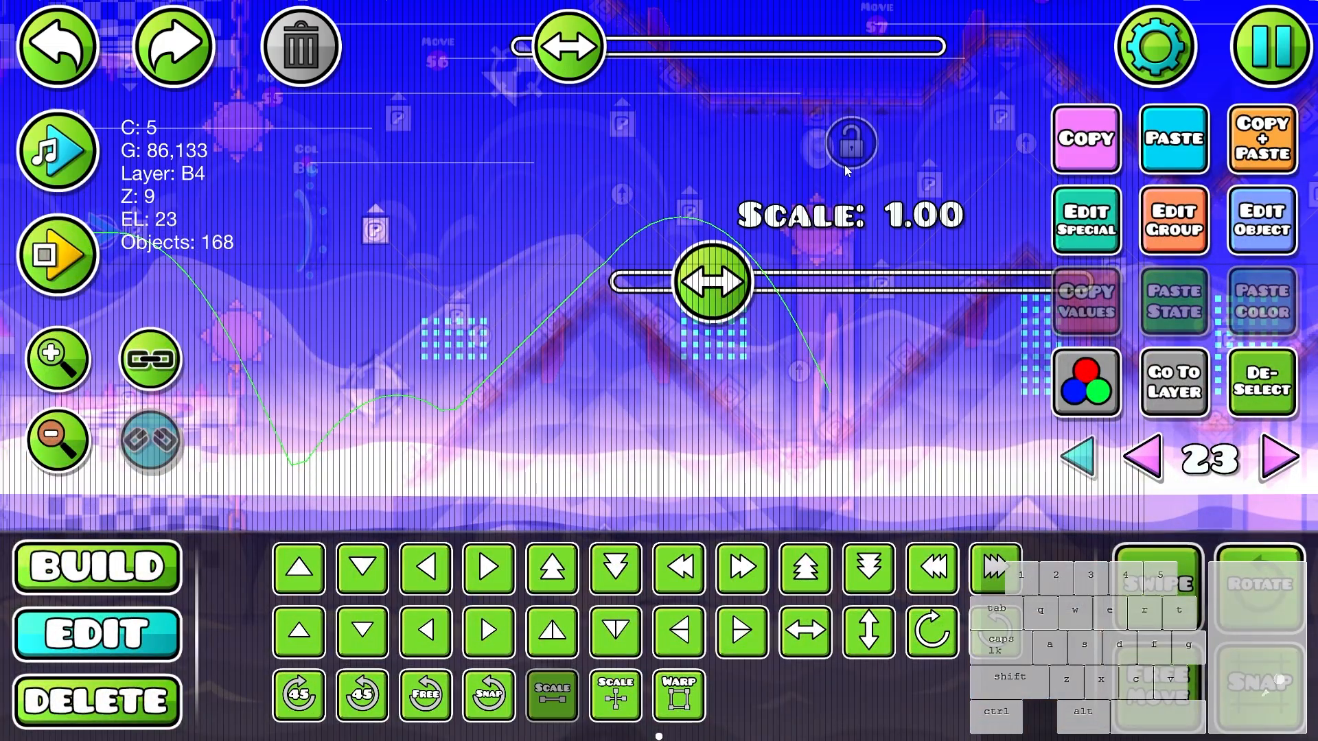
# - Scale the selected window-square grids to 2.26 and place them behind the first zigzags
pyautogui.moveTo(764, 296); pyautogui.dragTo(1081, 292)
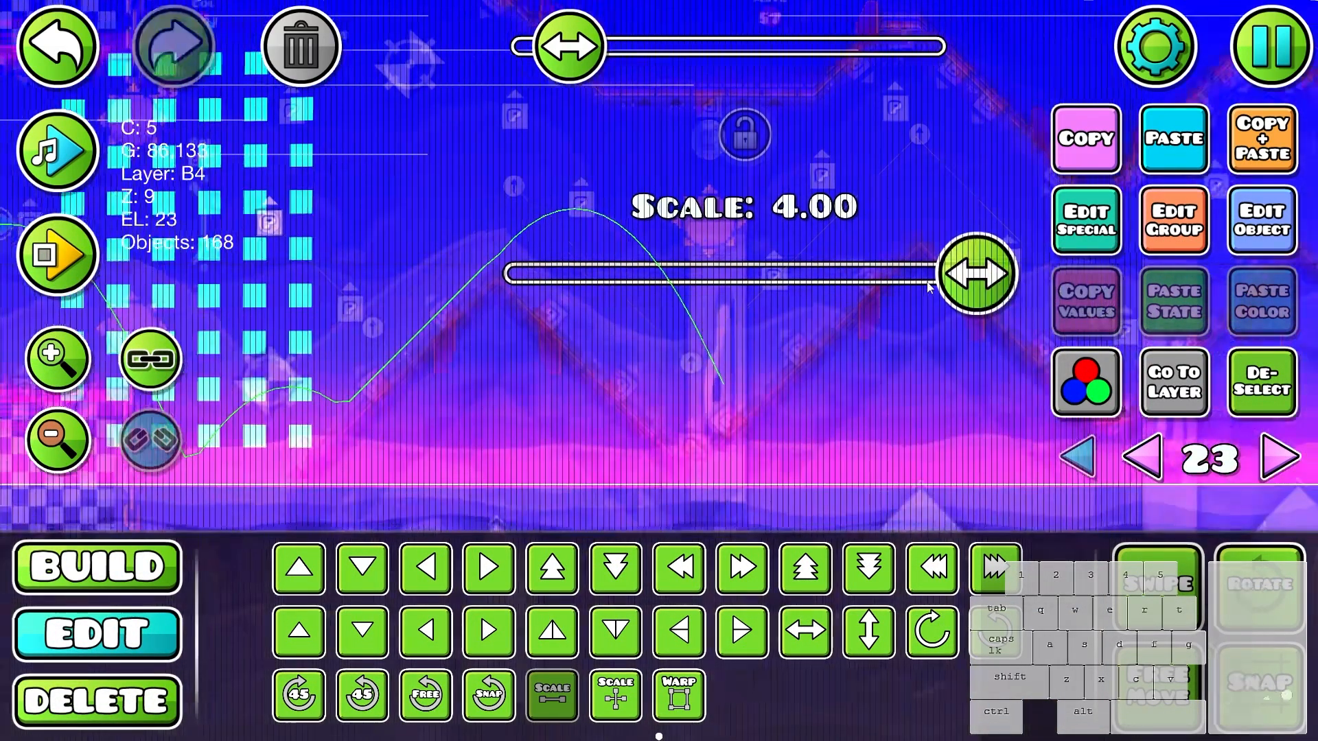
pyautogui.moveTo(927, 287); pyautogui.dragTo(662, 317)
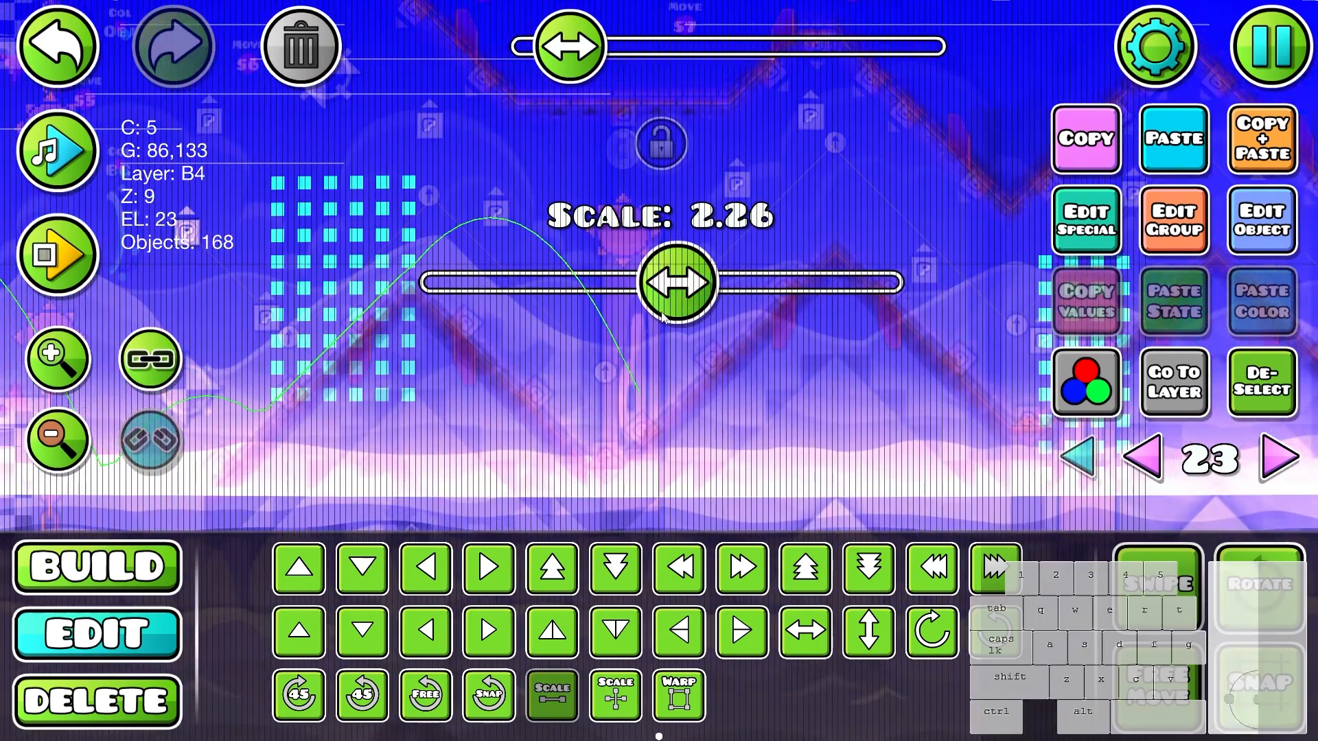
pyautogui.moveTo(382, 348); pyautogui.dragTo(644, 398)
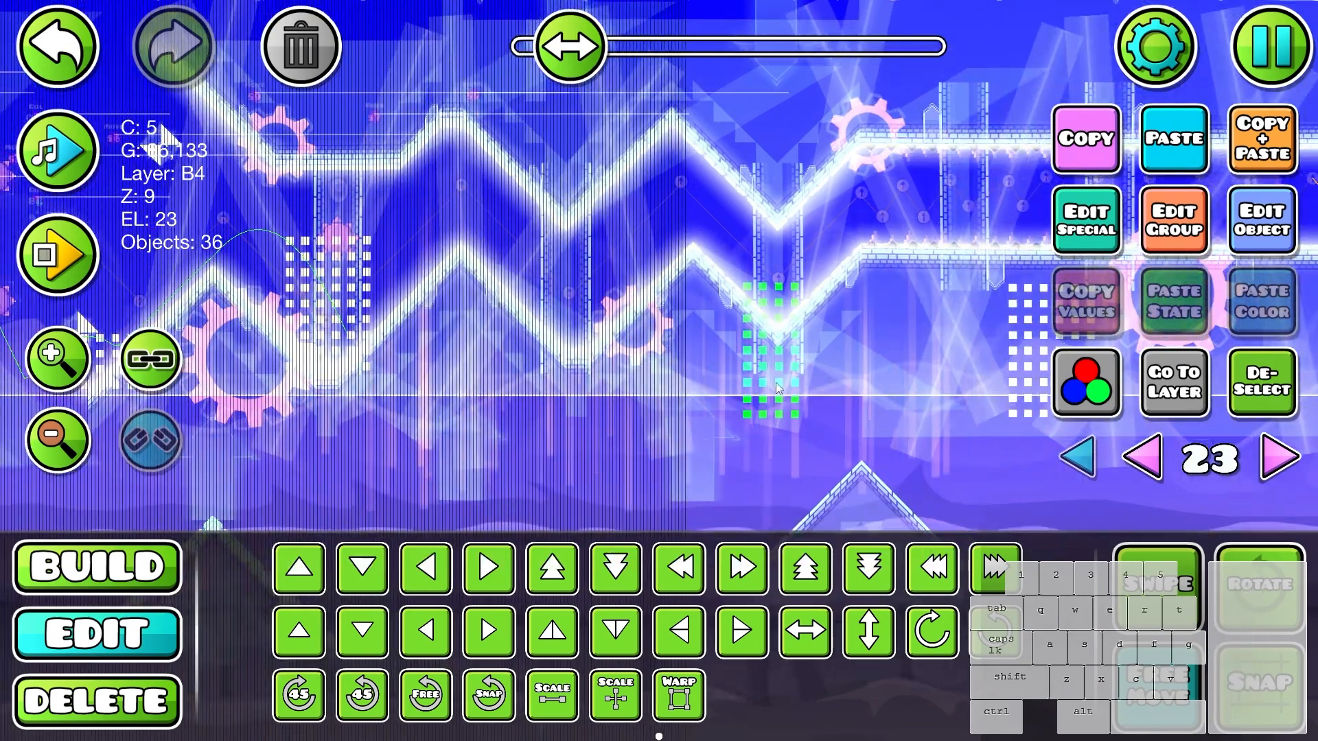
# - Move the selected window grid into the middle valley of the first zigzags and delete its protruding squares
pyautogui.moveTo(777, 388); pyautogui.dragTo(587, 336)
pyautogui.press('3')
pyautogui.click(563, 373)
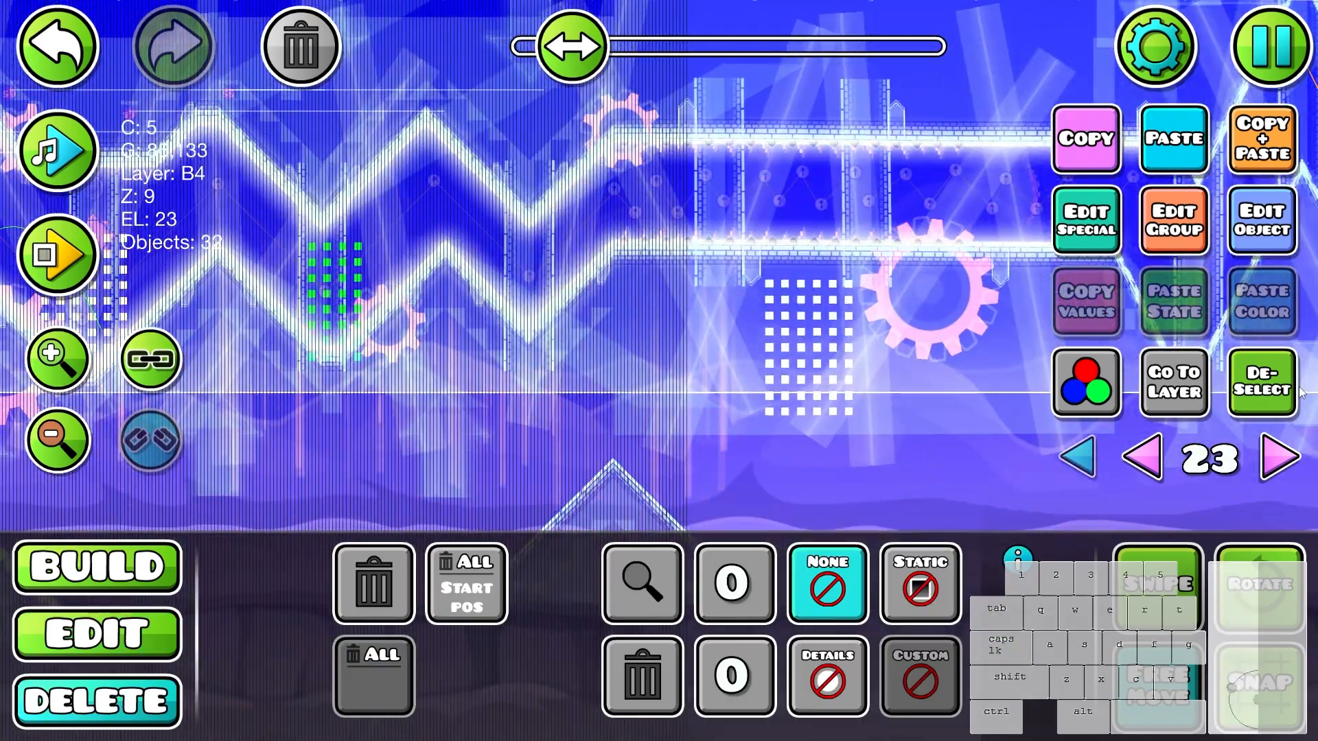
pyautogui.press('2')
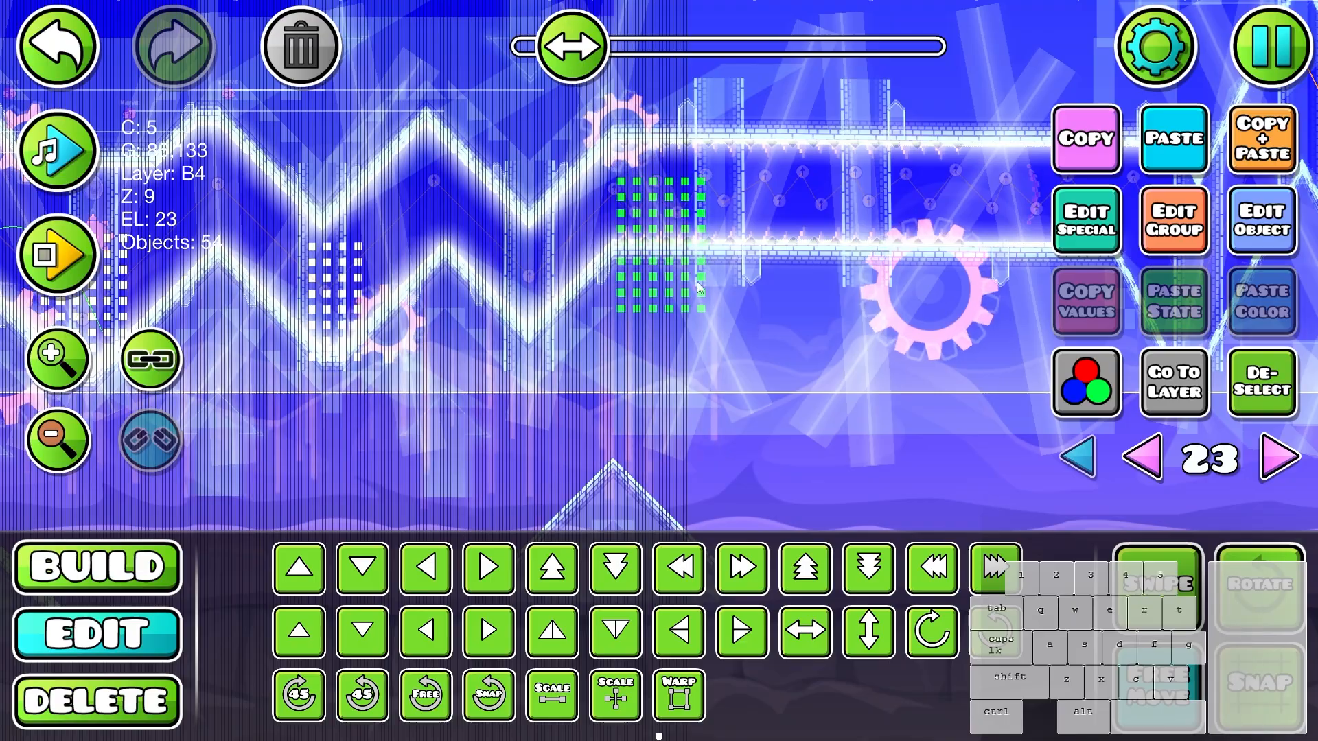
# - Toggle Preview Mode and position window grids at the start and middle of the spiked corridor
pyautogui.press('Escape')
pyautogui.click(62, 250)
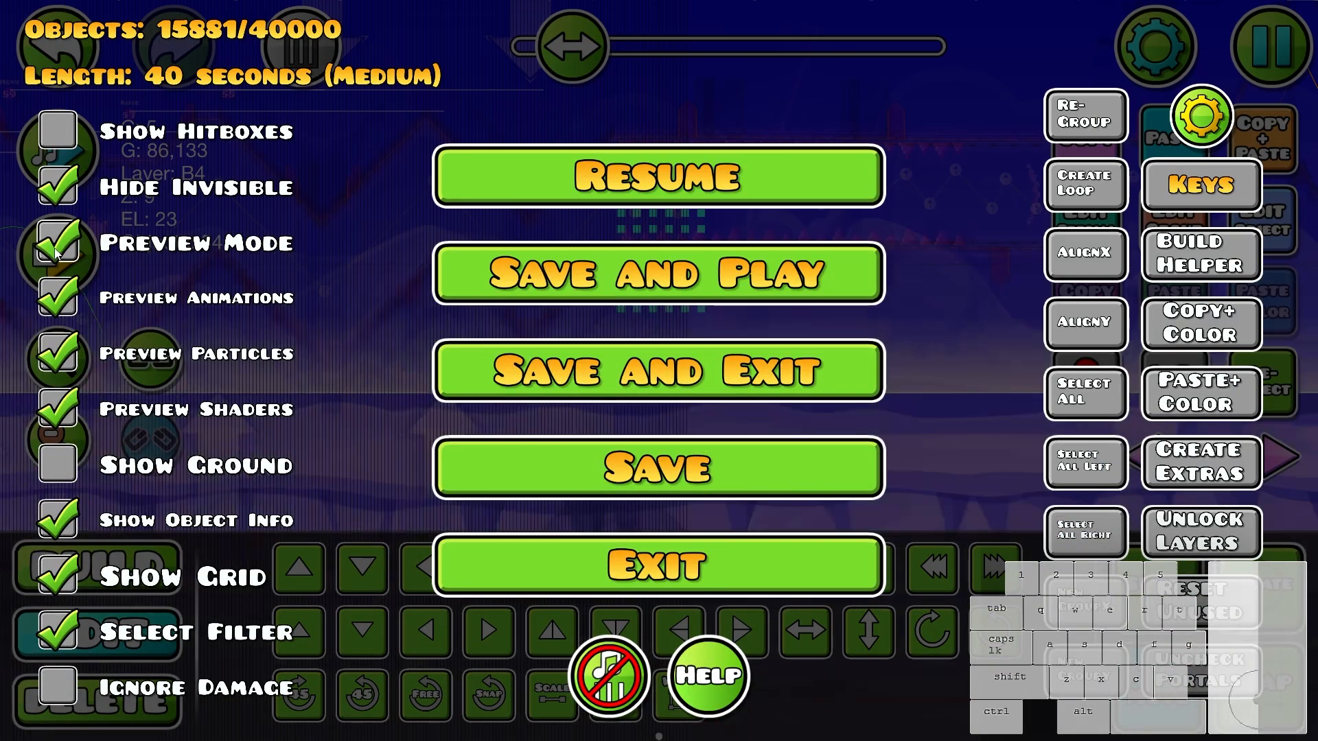
pyautogui.click(673, 189)
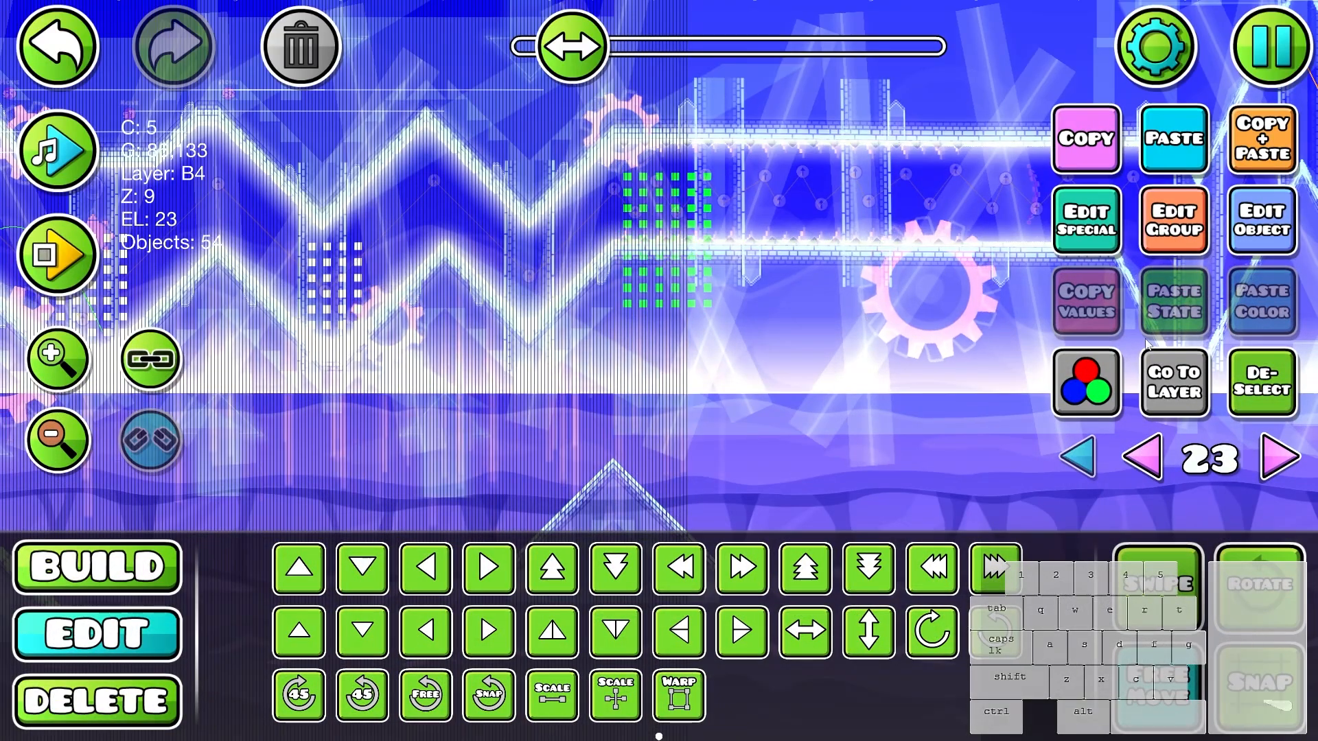
pyautogui.moveTo(907, 209); pyautogui.dragTo(679, 304)
pyautogui.press('d')
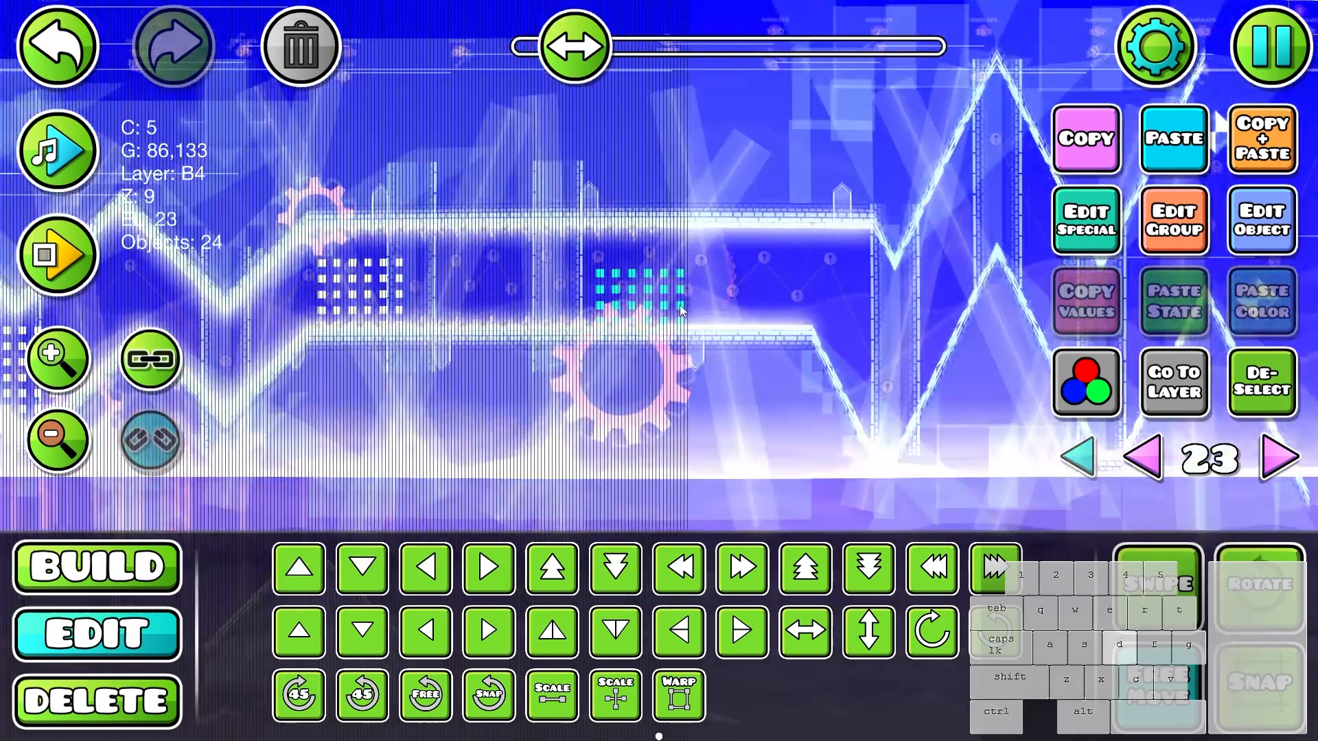
# - Fit trimmed window grids into the two tall zigzag valleys, show all editor layers and clear the selection
pyautogui.press('3')
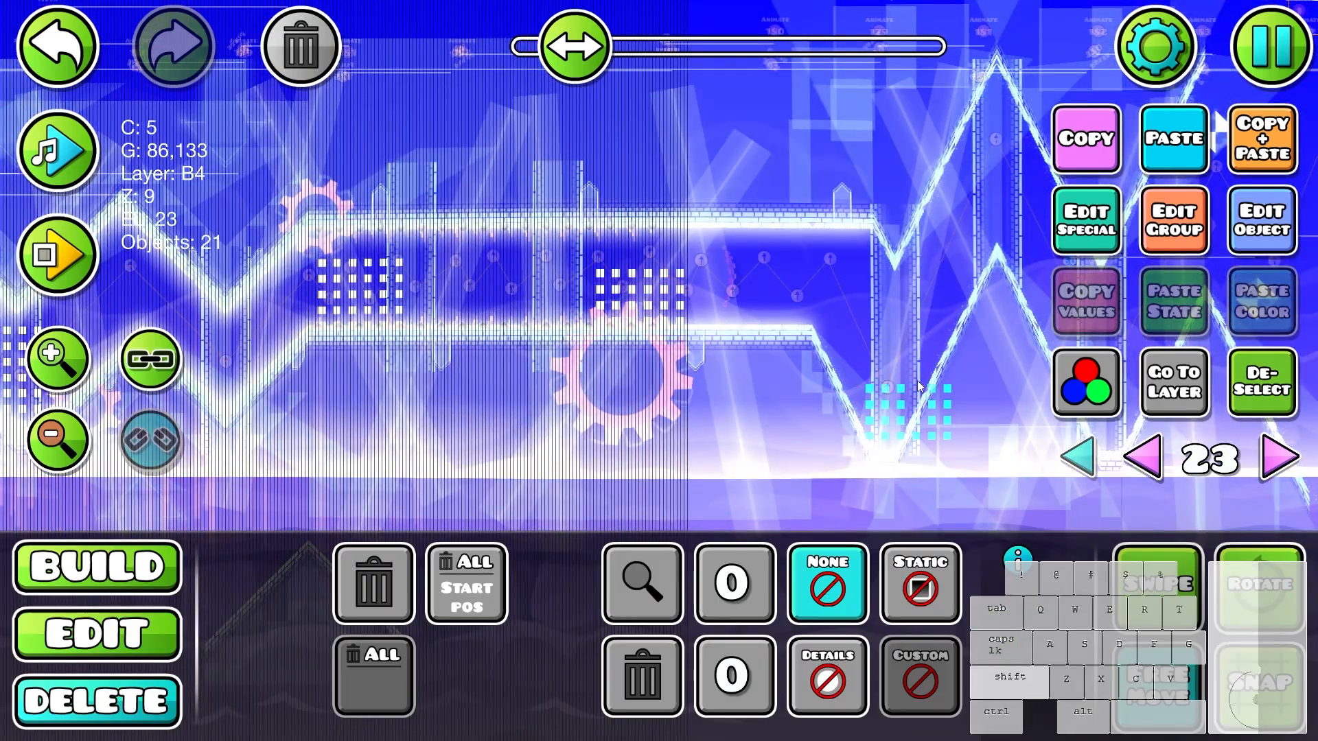
pyautogui.press('2')
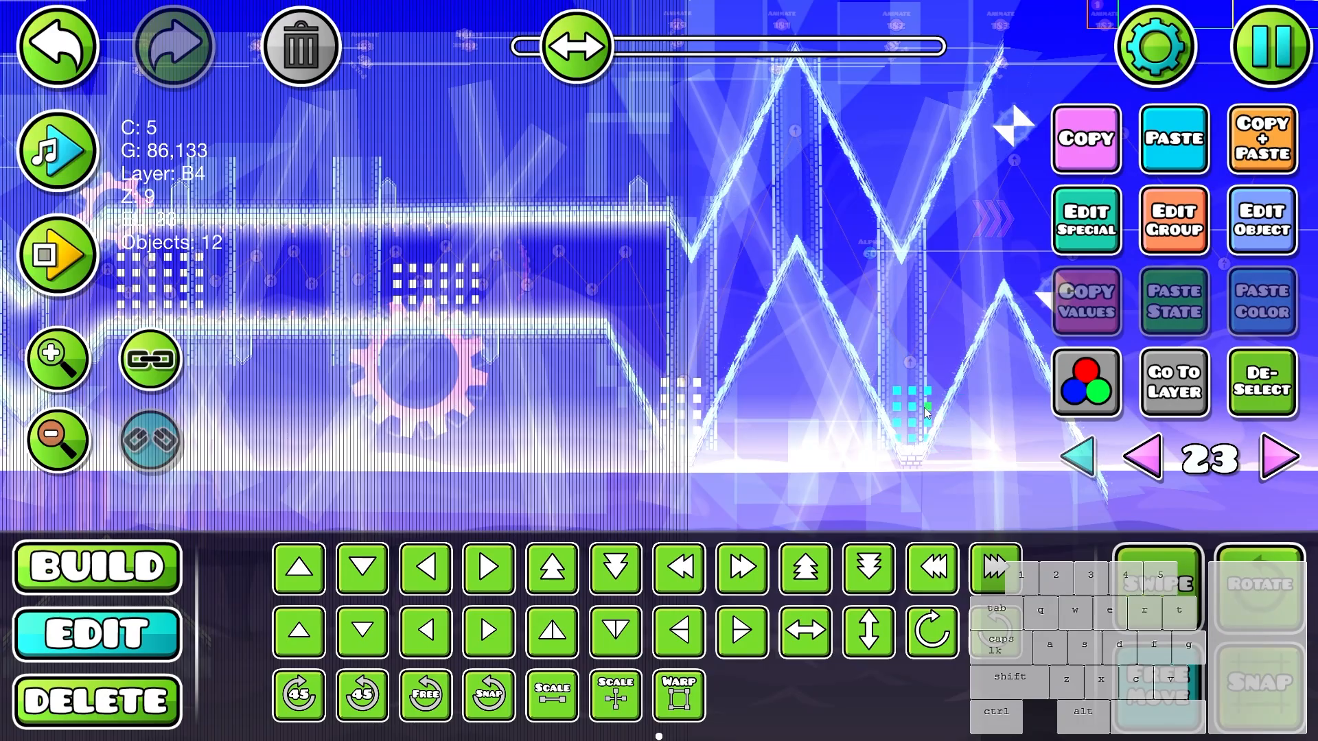
pyautogui.press('3')
pyautogui.press('2')
pyautogui.click(1078, 457)
pyautogui.hotkey('alt', 'd')
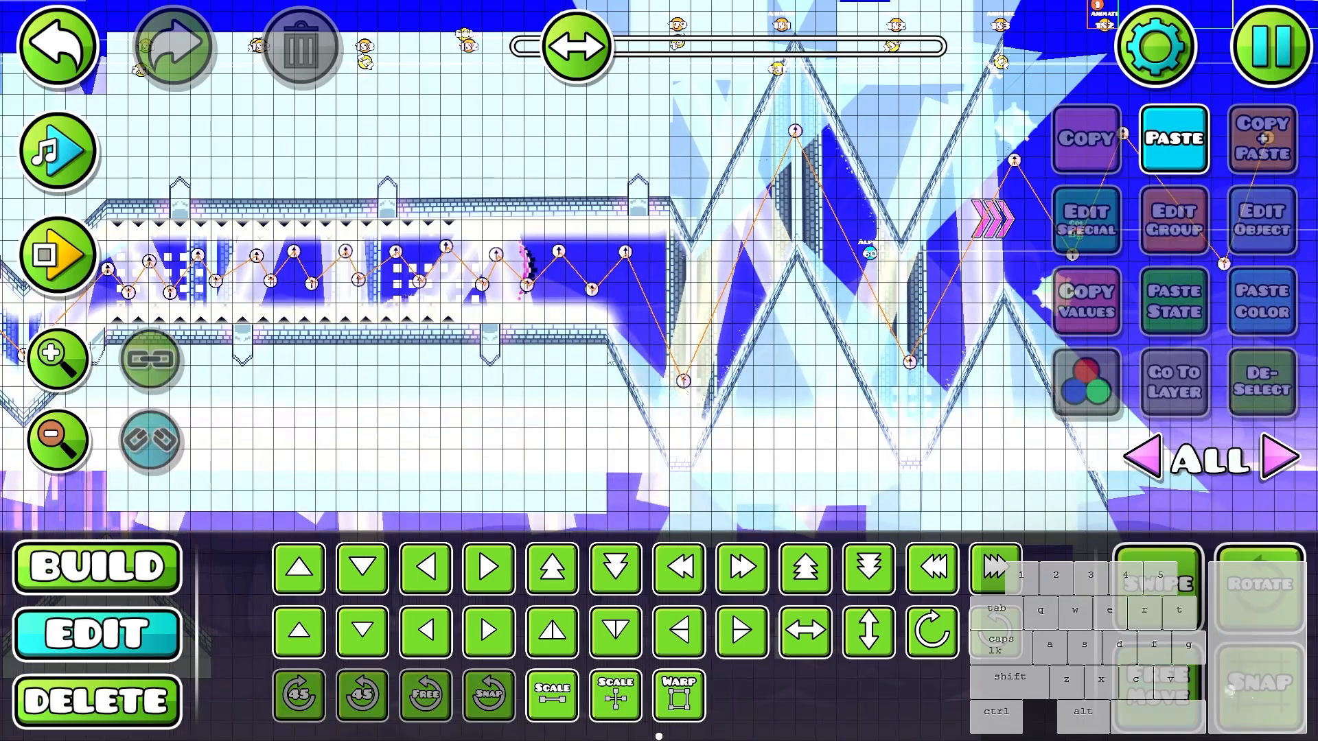
# - Playtest the wave section from its start through the first zigzags to check the new window squares
pyautogui.moveTo(577, 47); pyautogui.dragTo(559, 46)
pyautogui.scroll(1, 744, 359)
pyautogui.press('Return')
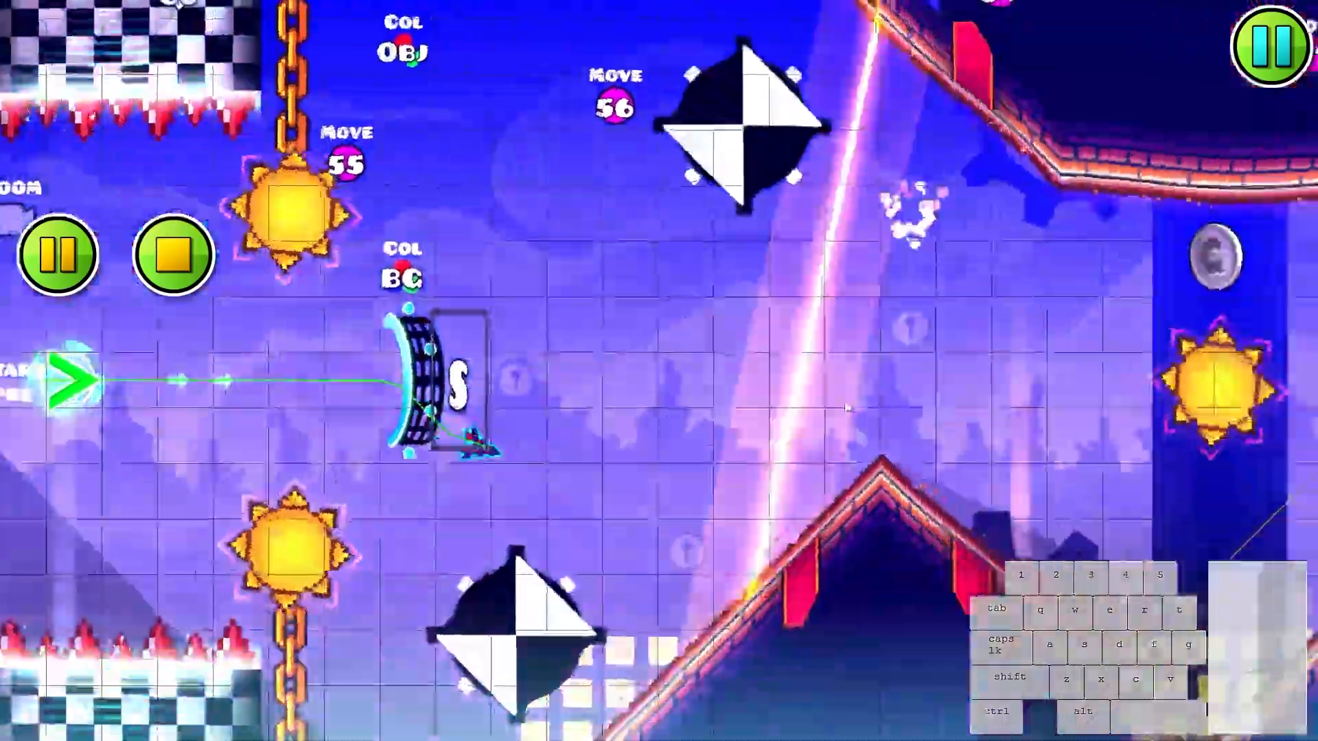
pyautogui.click(848, 408)
pyautogui.click(844, 407)
pyautogui.click(841, 406)
pyautogui.click(827, 404)
pyautogui.click(817, 401)
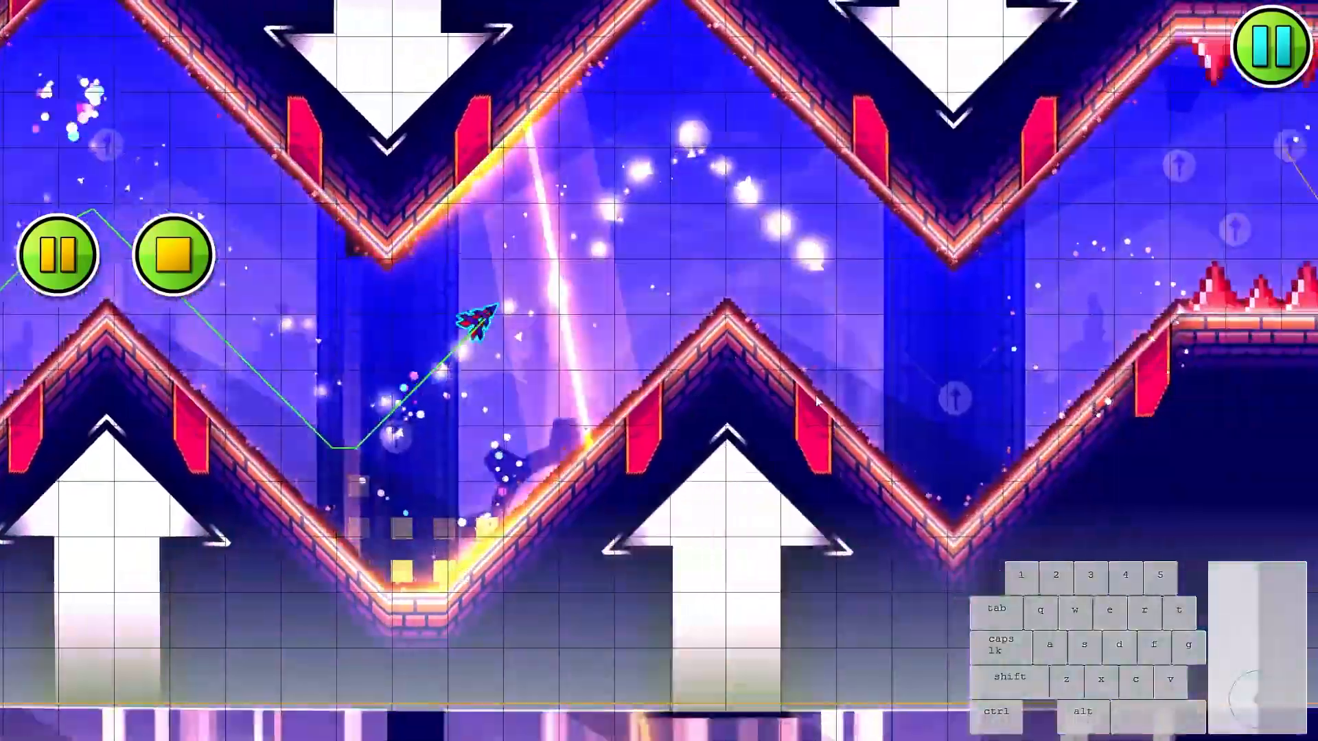
pyautogui.click(816, 395)
pyautogui.press('Return')
# - Look over the triggers and chains of the preceding section and replay the first zigzags from the start position
pyautogui.moveTo(673, 379); pyautogui.dragTo(993, 400)
pyautogui.moveTo(736, 356); pyautogui.dragTo(885, 337)
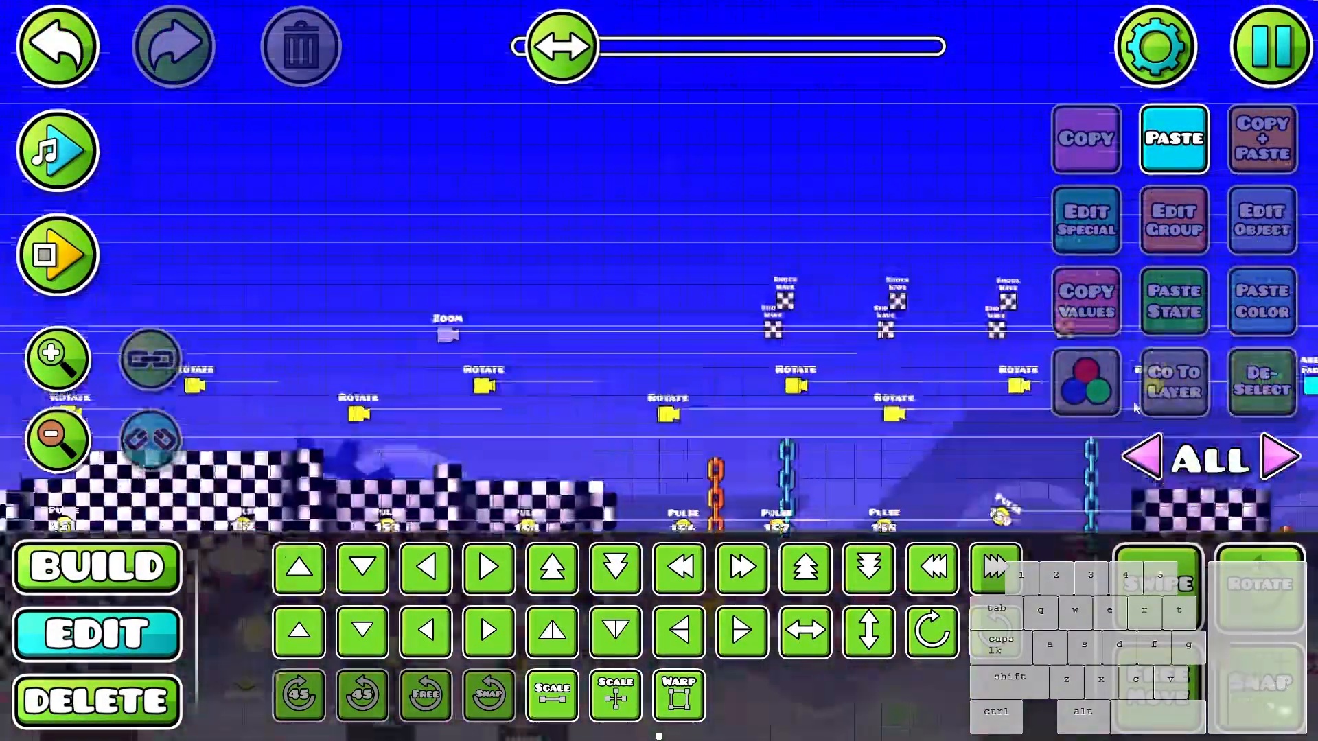
pyautogui.moveTo(302, 357); pyautogui.dragTo(719, 254)
pyautogui.scroll(-5, 714, 256)
pyautogui.scroll(3, 536, 234)
pyautogui.moveTo(416, 229); pyautogui.dragTo(763, 224)
pyautogui.click(763, 224)
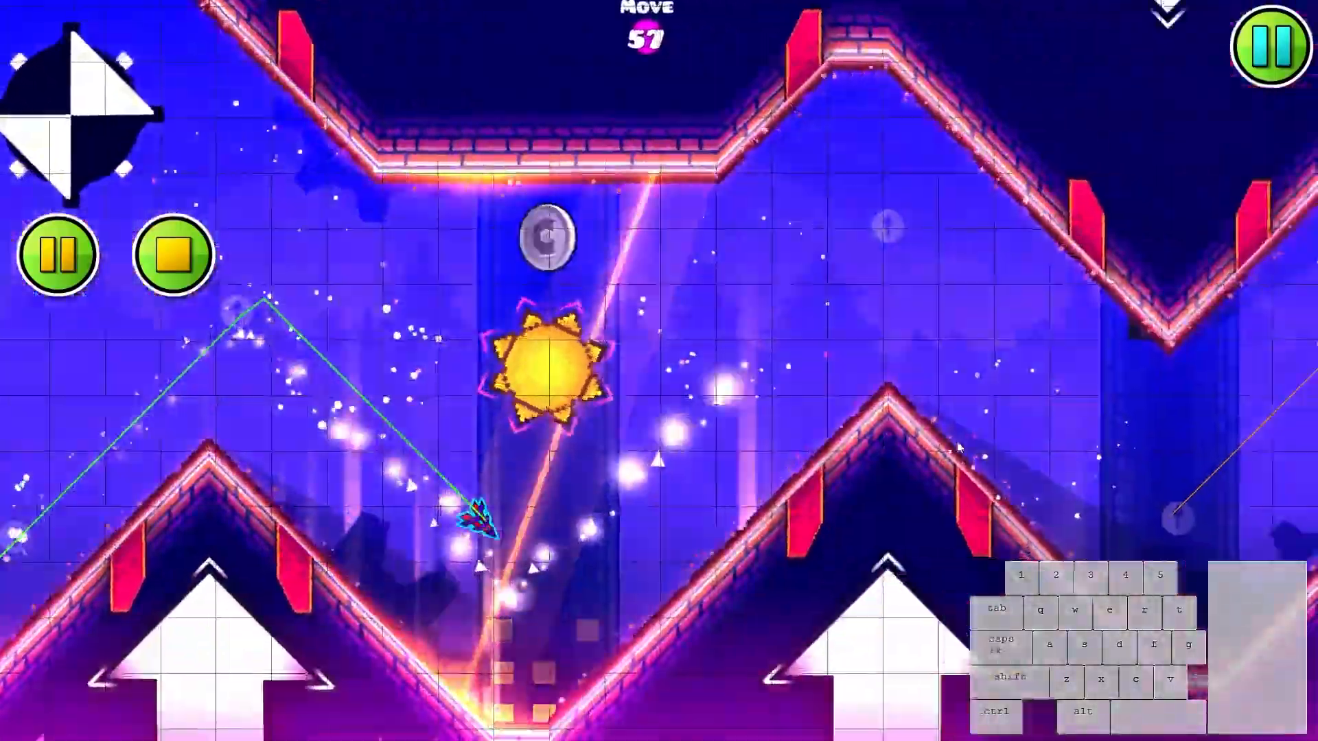
pyautogui.click(958, 442)
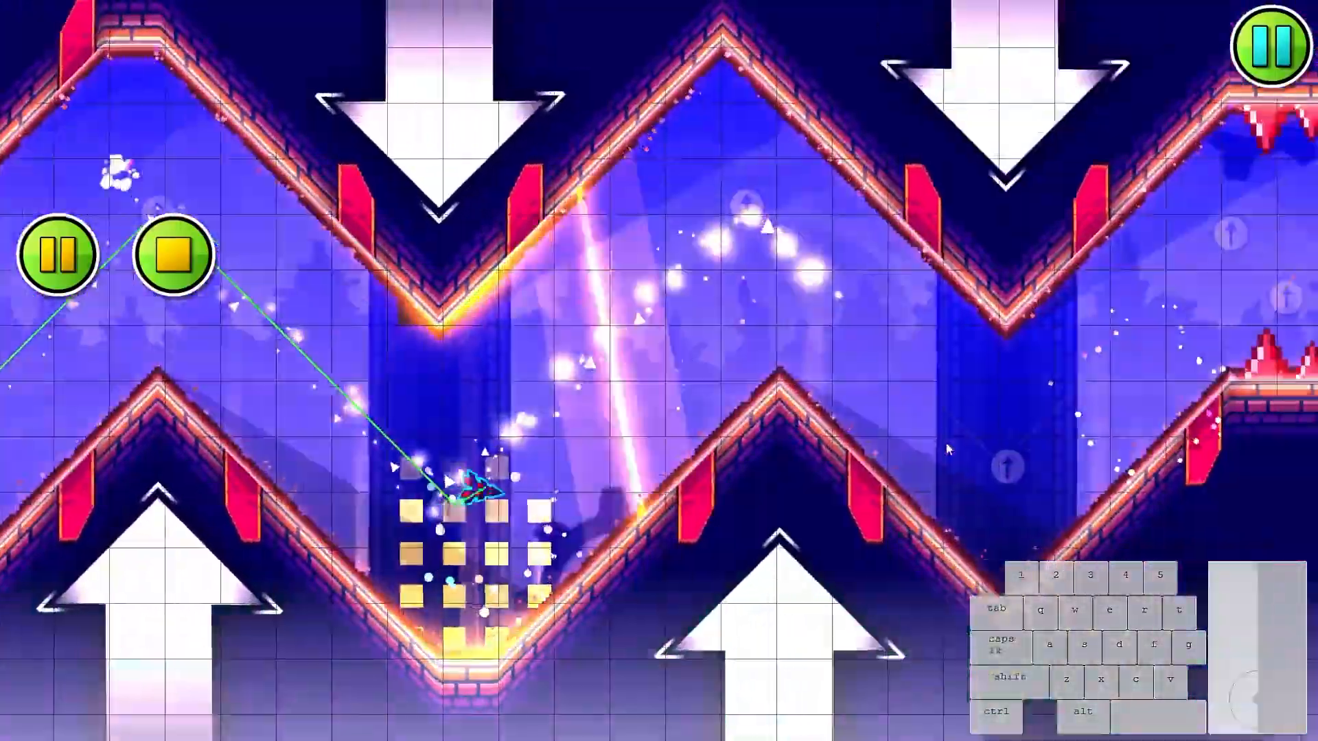
pyautogui.click(952, 443)
pyautogui.click(945, 446)
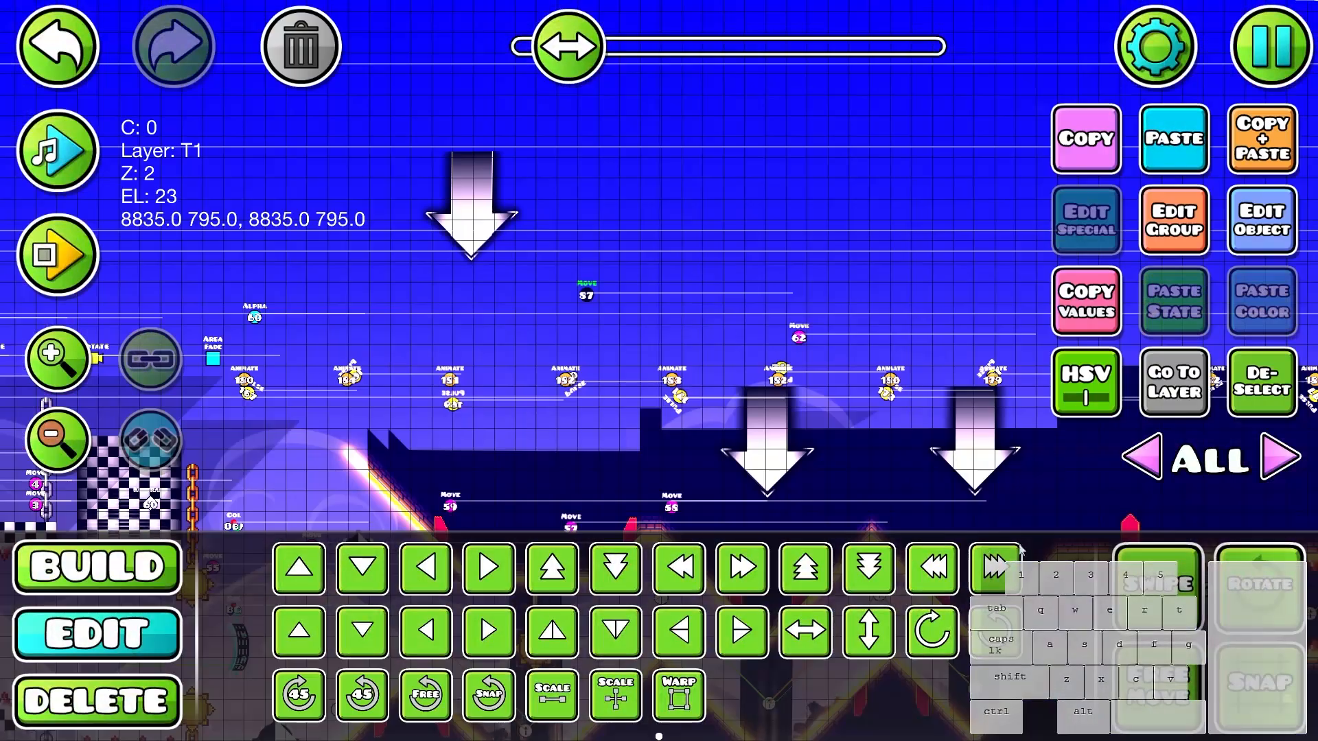
# - Playtest the window squares from the first zigzags into the spiked corridor and stop the run
pyautogui.press('Return')
pyautogui.click(910, 368)
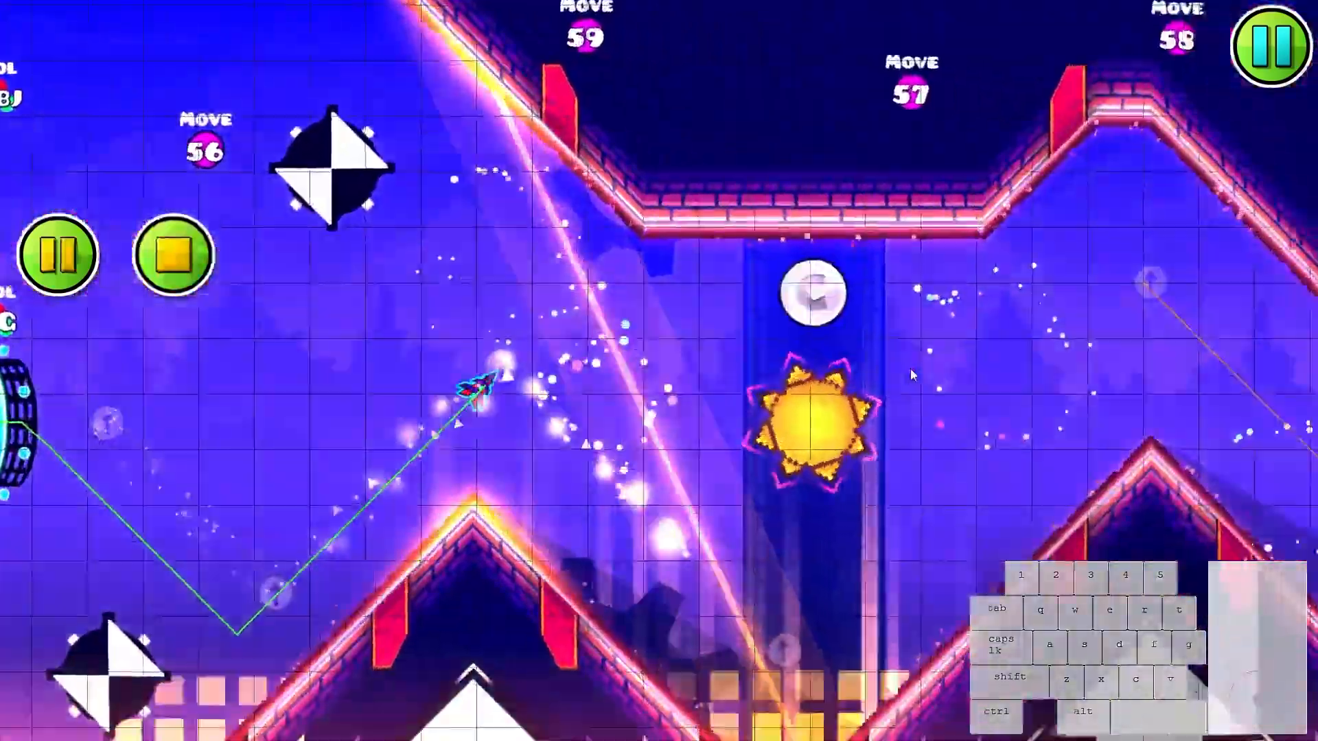
pyautogui.click(892, 376)
pyautogui.click(886, 369)
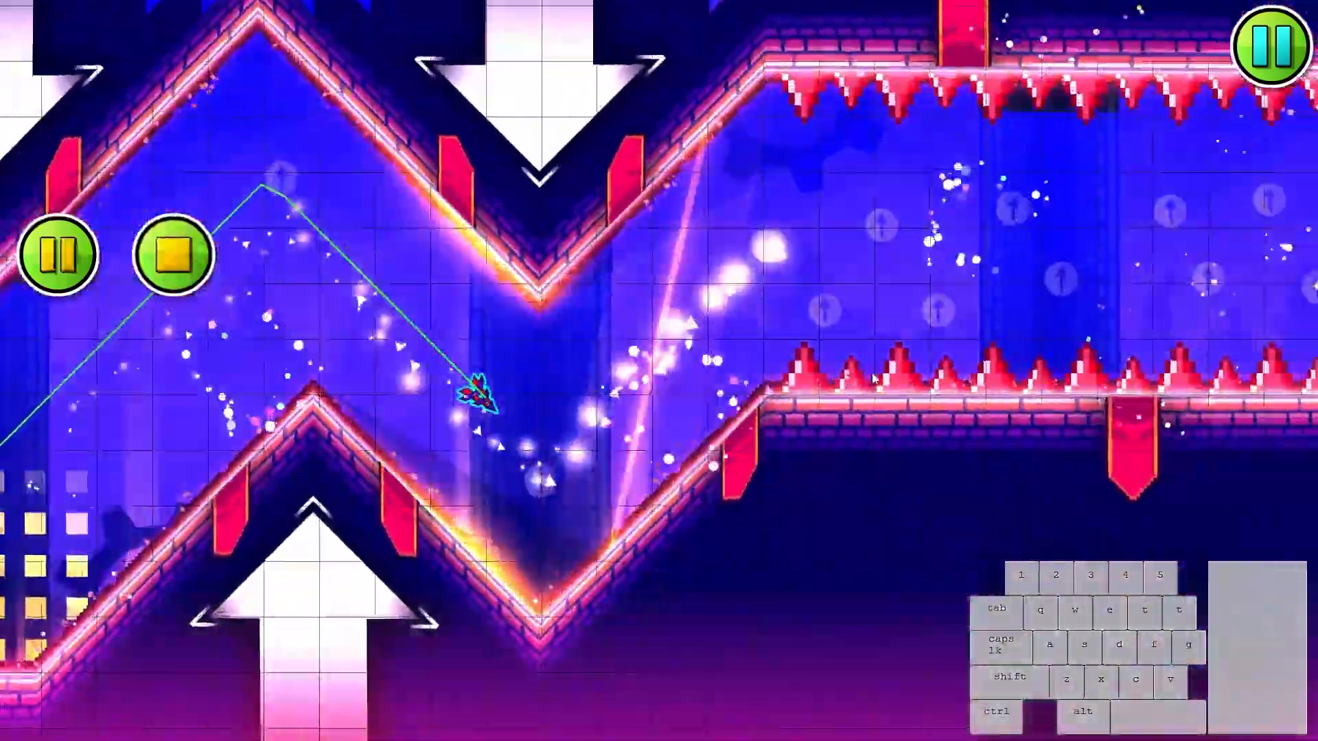
pyautogui.click(882, 370)
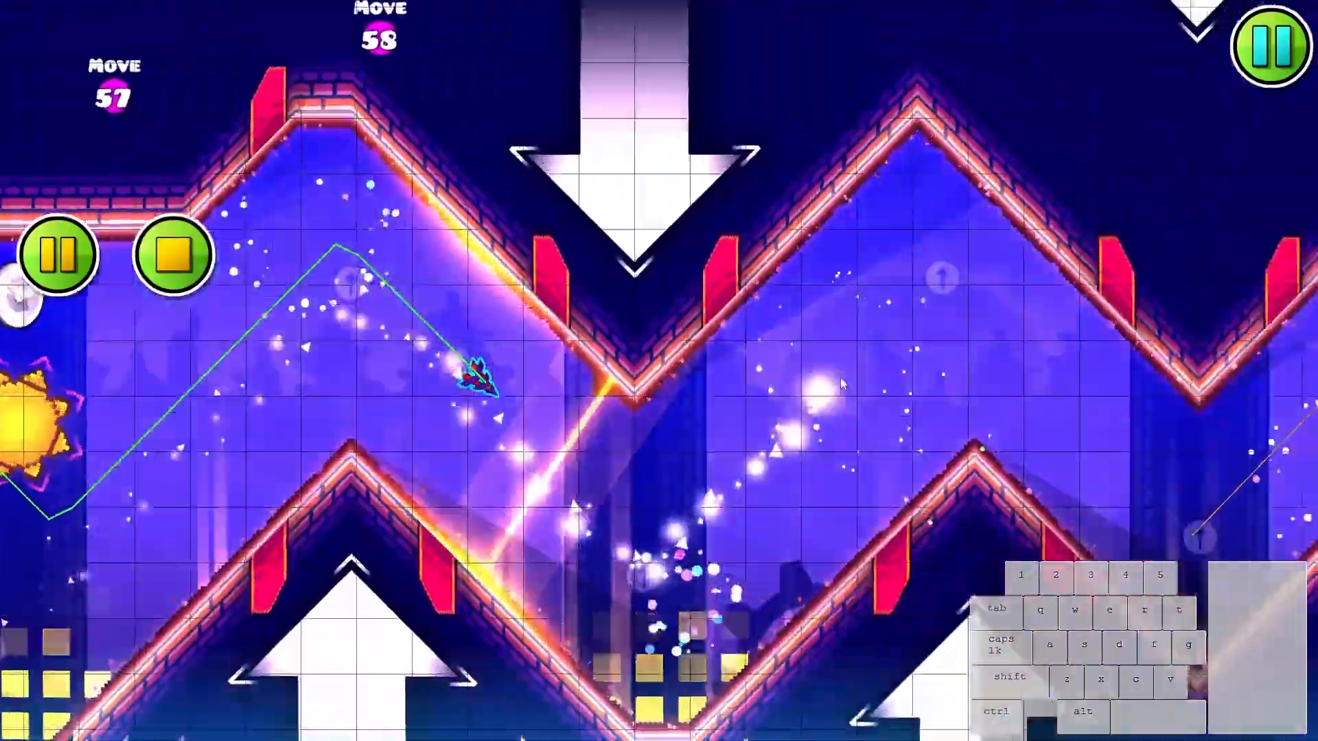
pyautogui.click(840, 377)
pyautogui.click(838, 377)
pyautogui.click(838, 380)
pyautogui.click(835, 383)
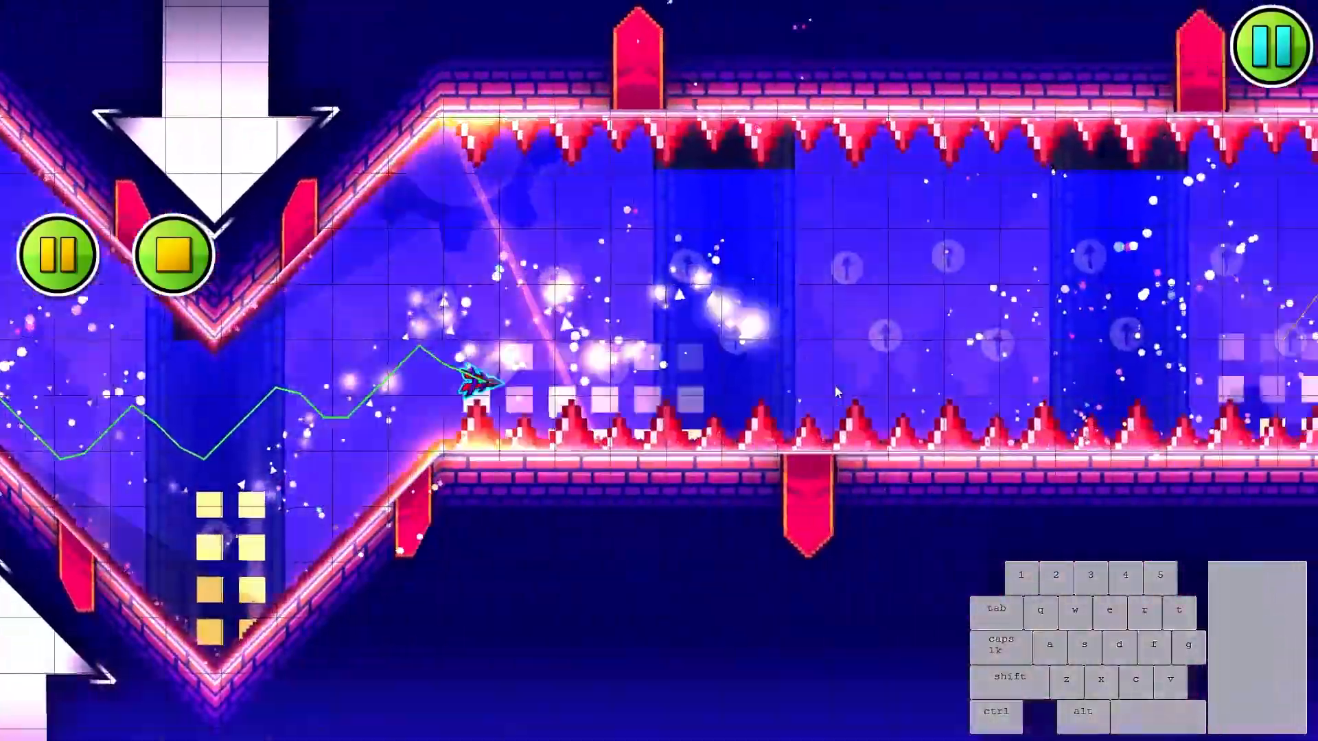
pyautogui.click(835, 385)
pyautogui.click(833, 385)
pyautogui.click(834, 385)
pyautogui.click(833, 386)
pyautogui.click(837, 389)
pyautogui.click(840, 393)
pyautogui.click(841, 396)
pyautogui.press('Return')
# - Replay the wave section through the zigzags, the whole spiked corridor and into the tall zigzag
pyautogui.moveTo(919, 294); pyautogui.dragTo(835, 223)
pyautogui.scroll(3, 630, 288)
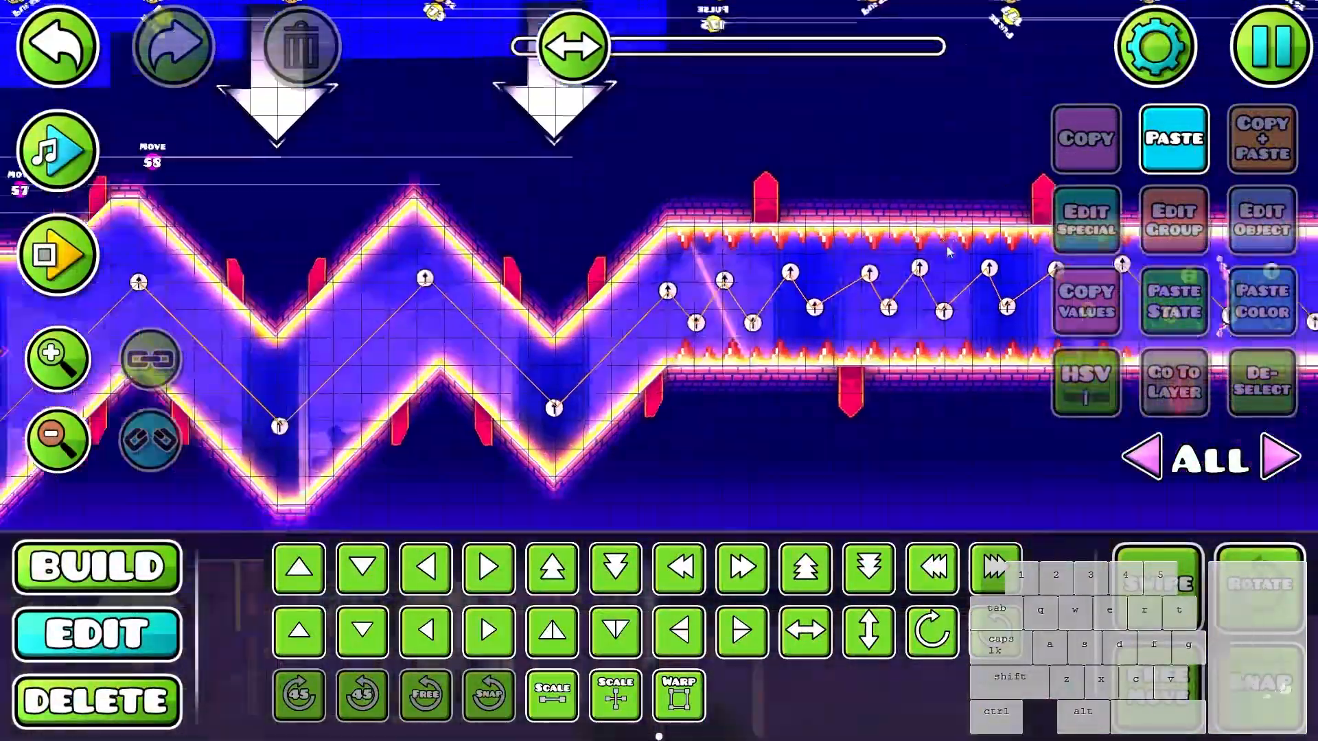
pyautogui.press('Return')
pyautogui.click(920, 285)
pyautogui.click(916, 285)
pyautogui.click(915, 285)
pyautogui.click(906, 289)
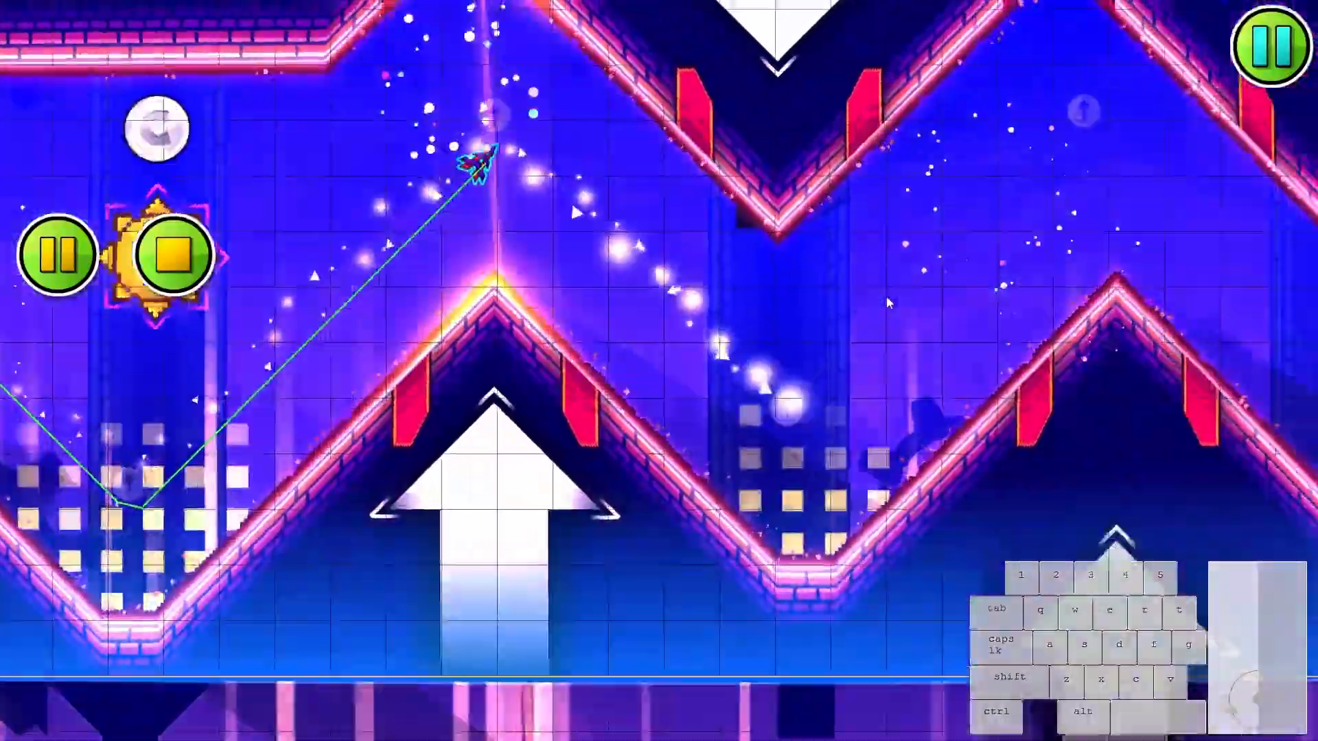
pyautogui.click(883, 298)
pyautogui.click(882, 297)
pyautogui.click(882, 297)
pyautogui.click(880, 298)
pyautogui.click(879, 298)
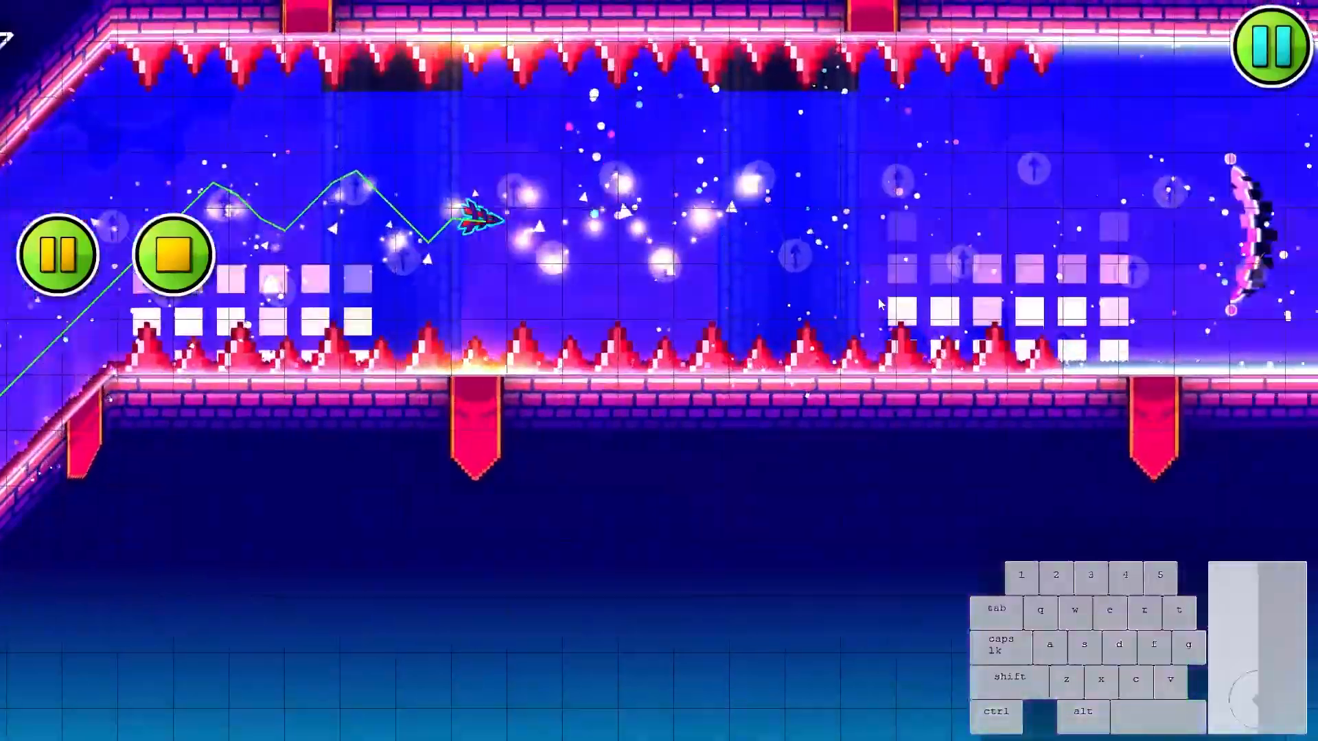
pyautogui.click(879, 298)
pyautogui.click(878, 299)
pyautogui.click(878, 298)
pyautogui.click(877, 299)
pyautogui.click(877, 298)
pyautogui.click(876, 299)
pyautogui.click(875, 299)
pyautogui.click(874, 299)
pyautogui.press('Return')
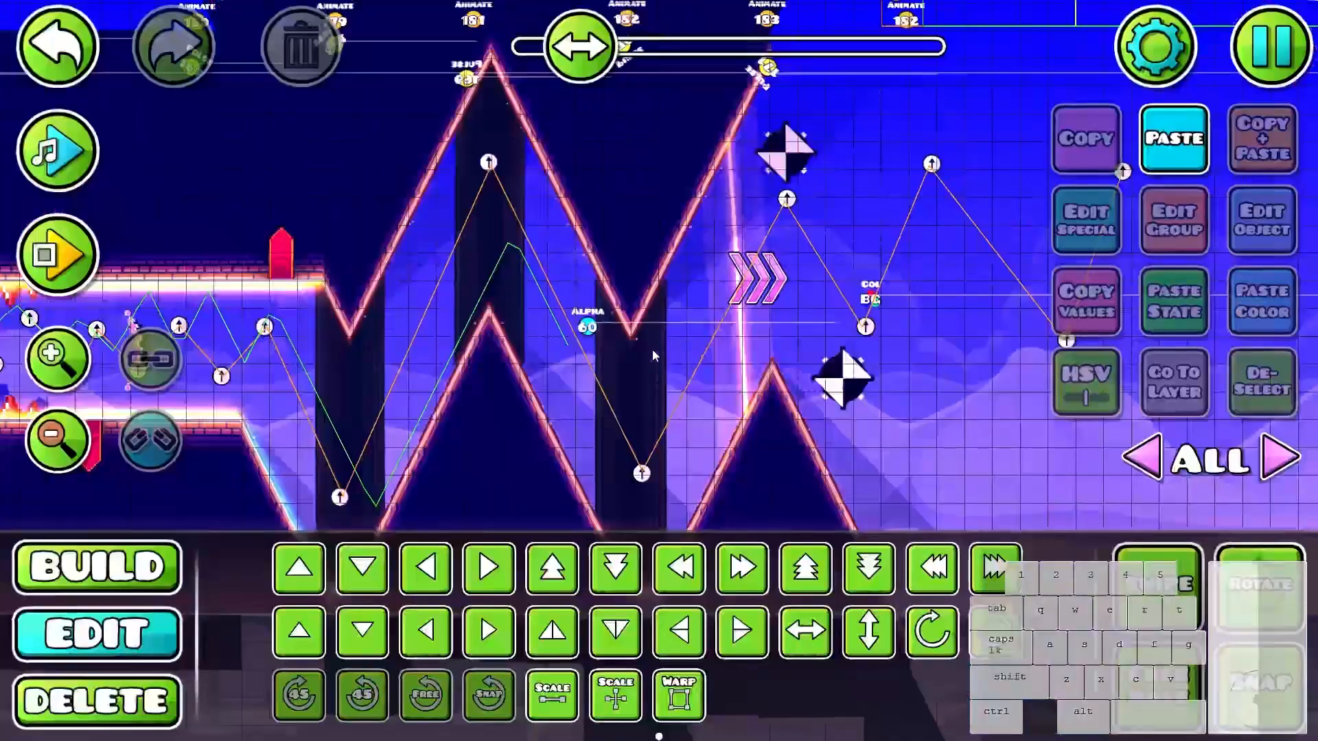
# - Isolate editor layer 1, select the dark brick pillars in the tall zigzag and set their Z Layer to B5
pyautogui.moveTo(651, 348); pyautogui.dragTo(817, 254)
pyautogui.click(817, 255)
pyautogui.click(1172, 398)
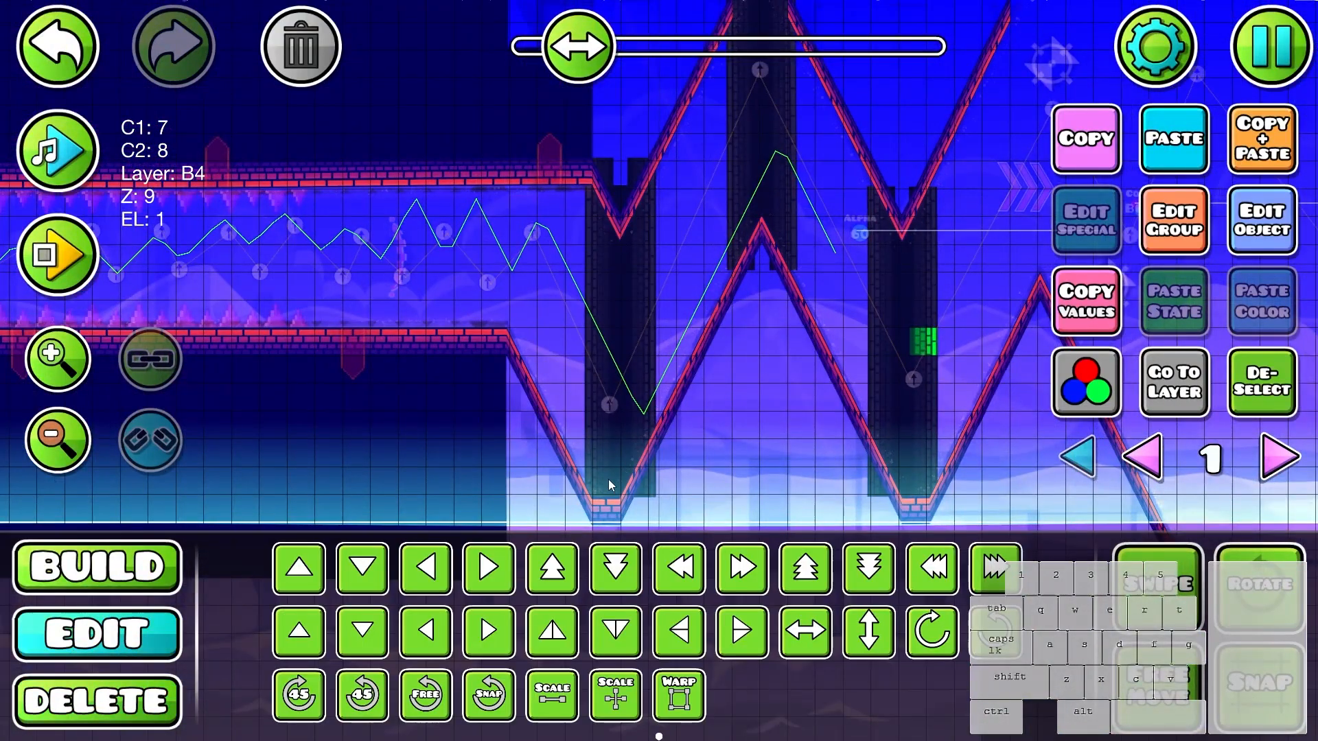
pyautogui.scroll(-1, 609, 481)
pyautogui.moveTo(620, 348); pyautogui.dragTo(669, 460)
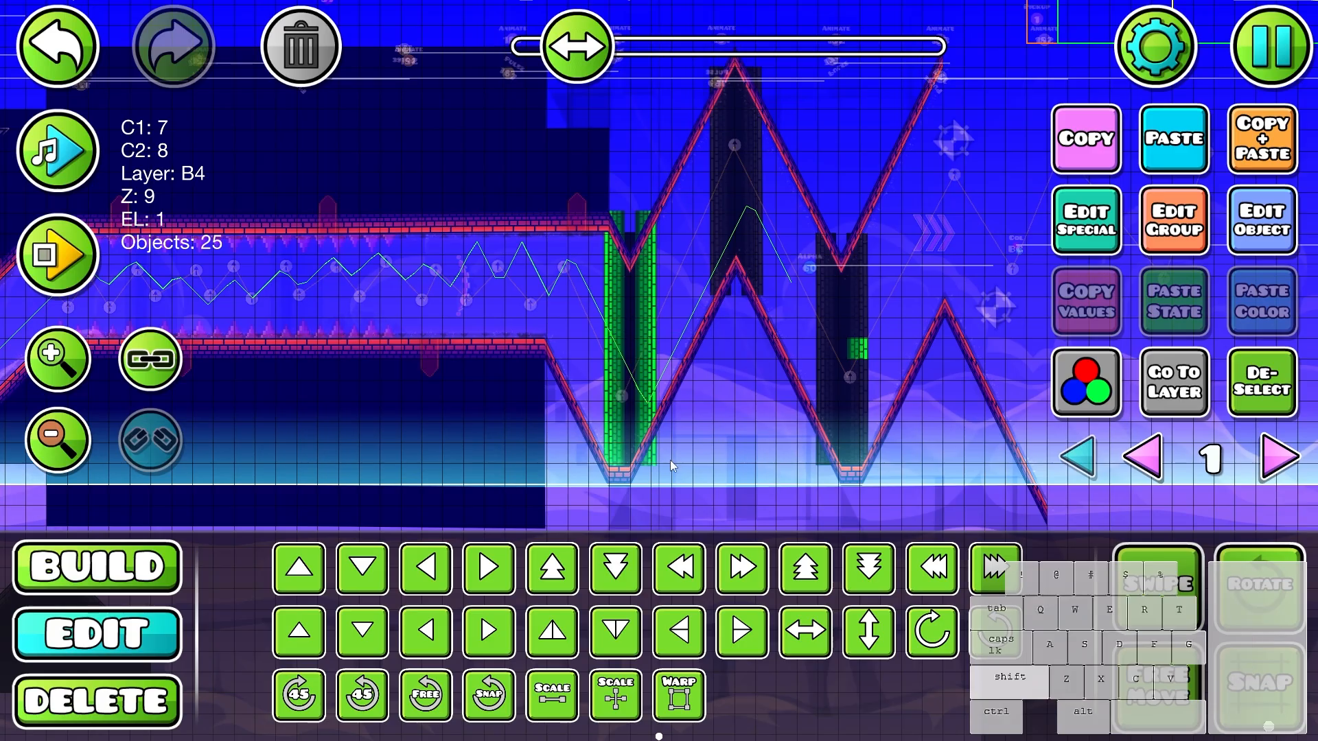
pyautogui.click(1170, 221)
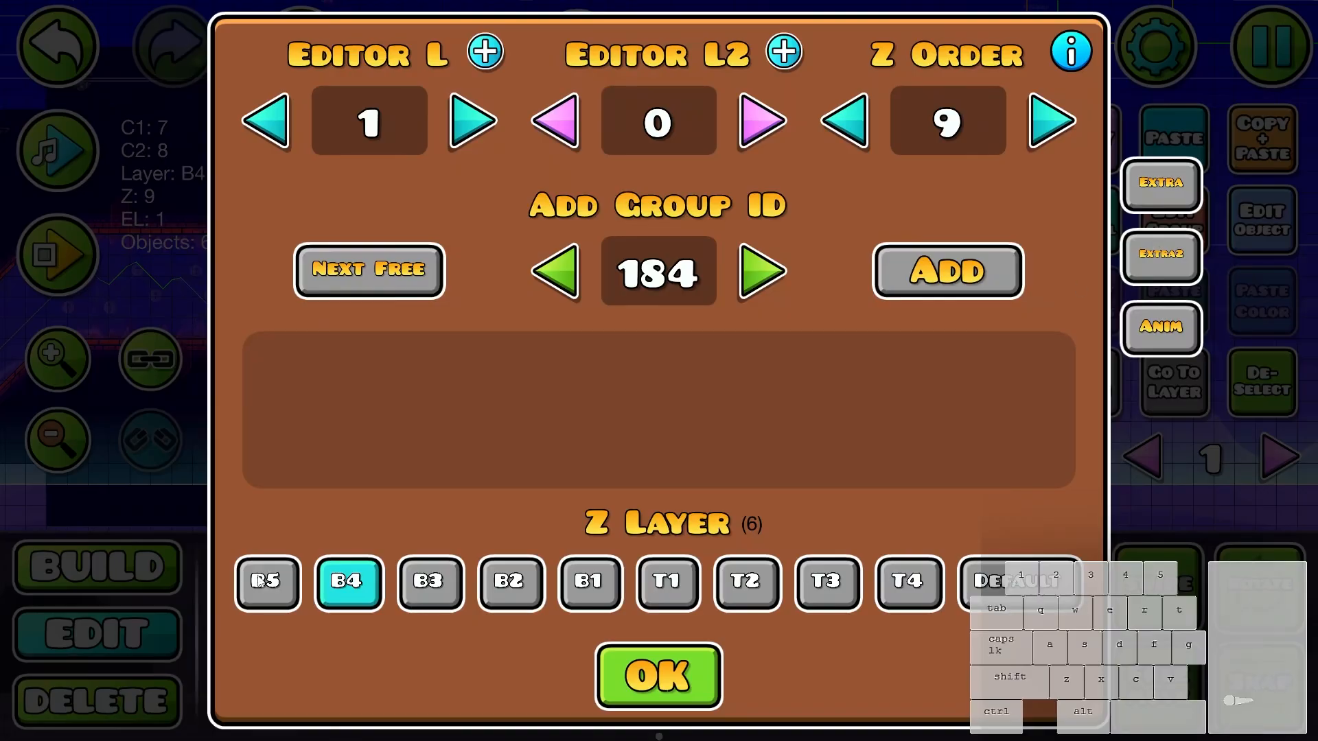
pyautogui.click(265, 583)
pyautogui.click(657, 676)
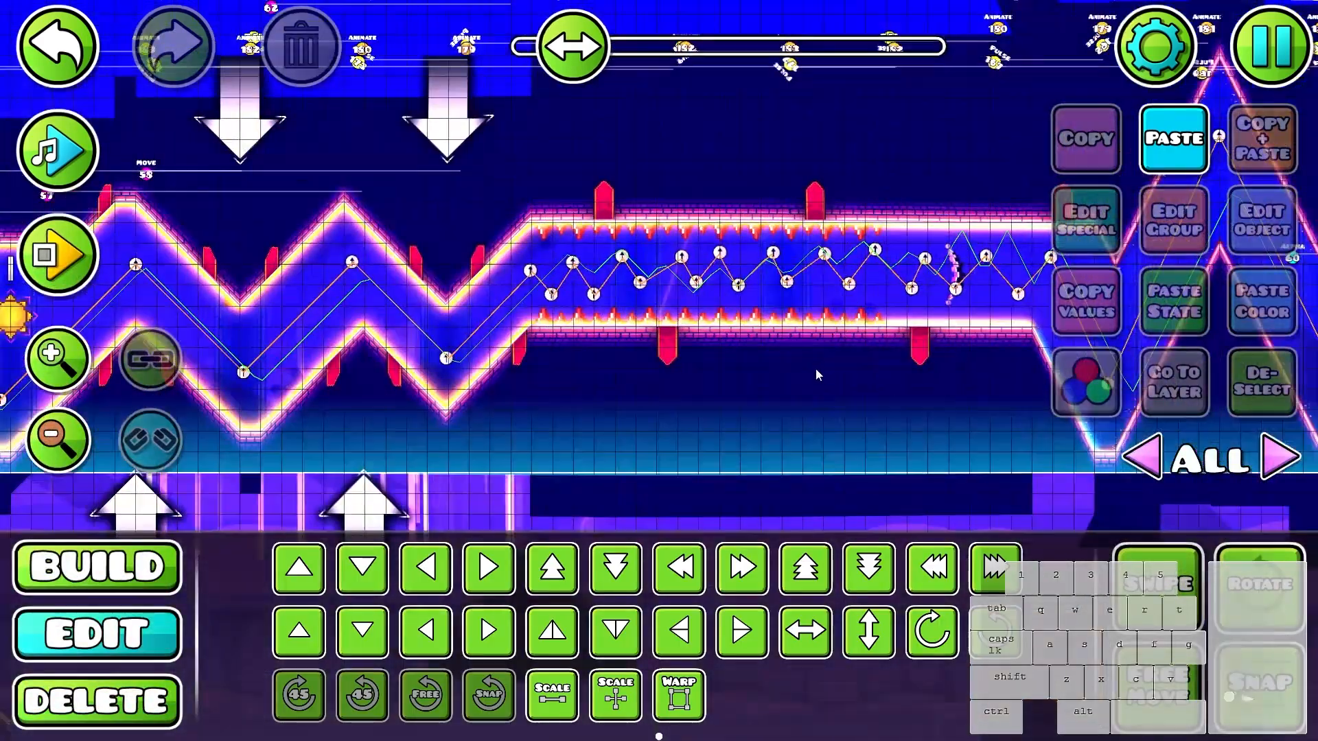
# - Go back to the first zigzags and select the gear behind the first slope to check its layer, then copy it
pyautogui.moveTo(817, 375); pyautogui.dragTo(964, 344)
pyautogui.moveTo(453, 345); pyautogui.dragTo(748, 343)
pyautogui.scroll(3, 748, 343)
pyautogui.moveTo(913, 328); pyautogui.dragTo(643, 242)
pyautogui.click(634, 296)
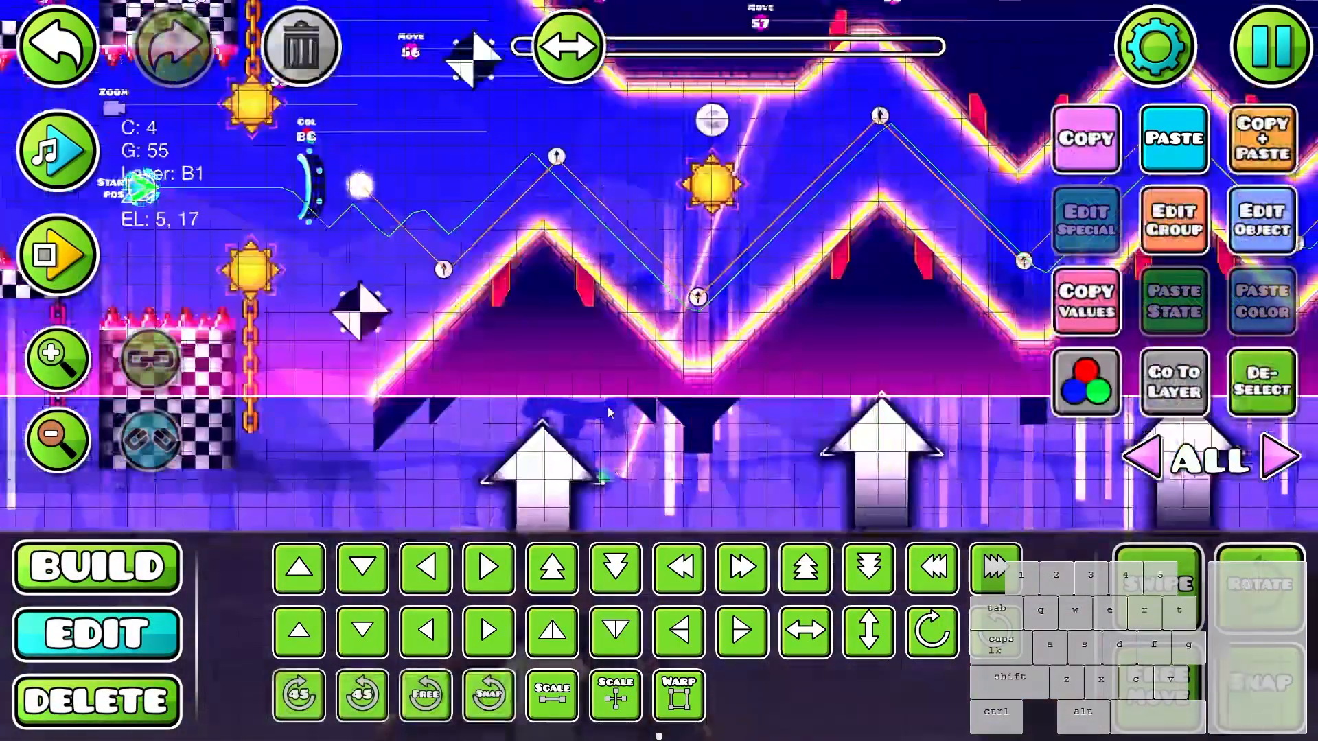
pyautogui.click(635, 297)
pyautogui.hotkey('ctrl', 'z')
pyautogui.hotkey('ctrl', 'z')
pyautogui.click(635, 296)
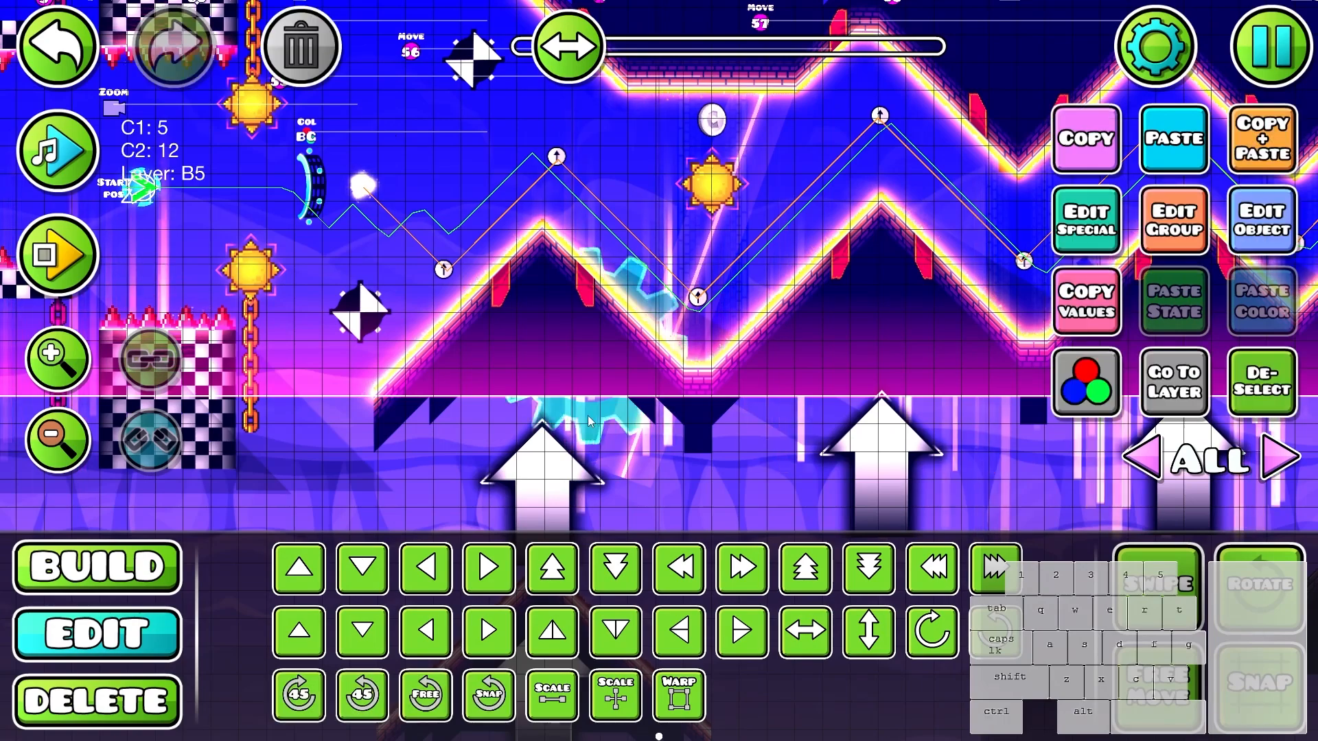
pyautogui.hotkey('ctrl', 'c')
pyautogui.moveTo(1015, 295); pyautogui.dragTo(227, 281)
# - Isolate editor layer 23, select all the window squares and scale them to 1.50 with their positions locked
pyautogui.moveTo(1029, 271); pyautogui.dragTo(582, 332)
pyautogui.hotkey('ctrl', 'v')
pyautogui.press('f')
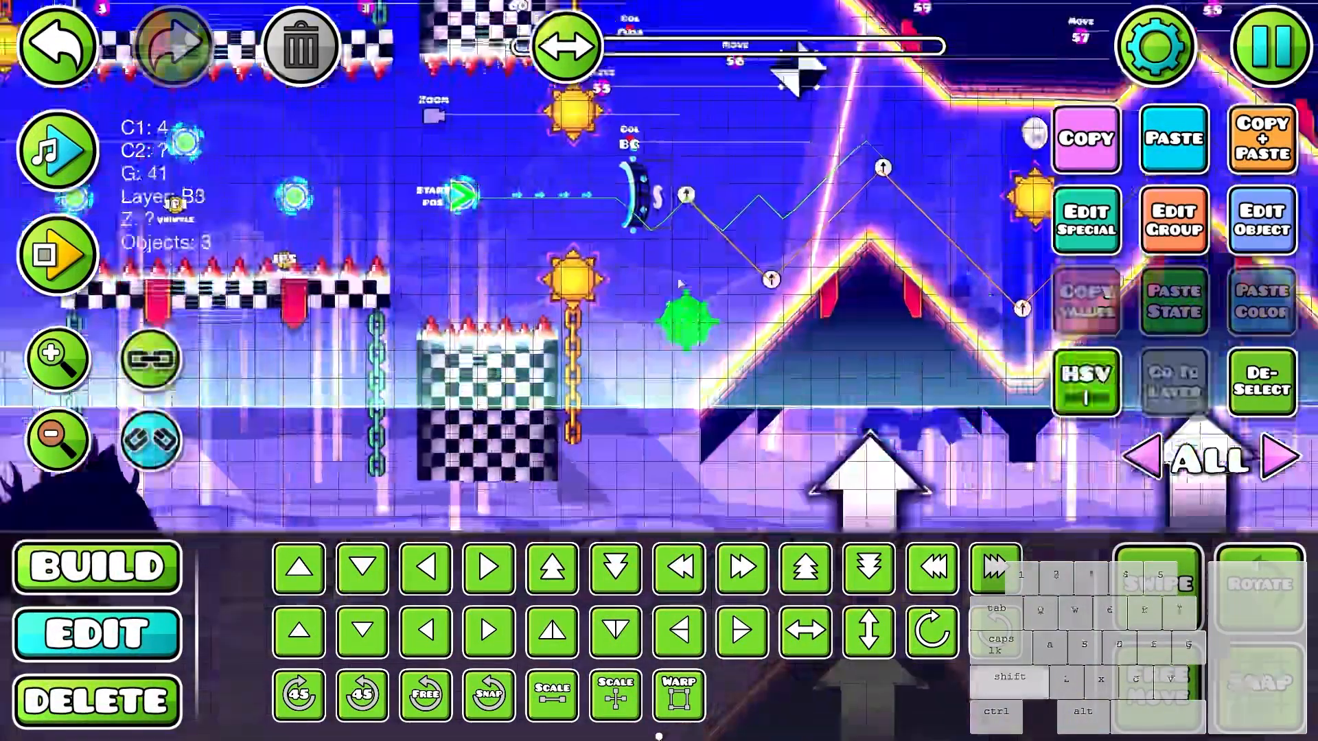
pyautogui.click(720, 324)
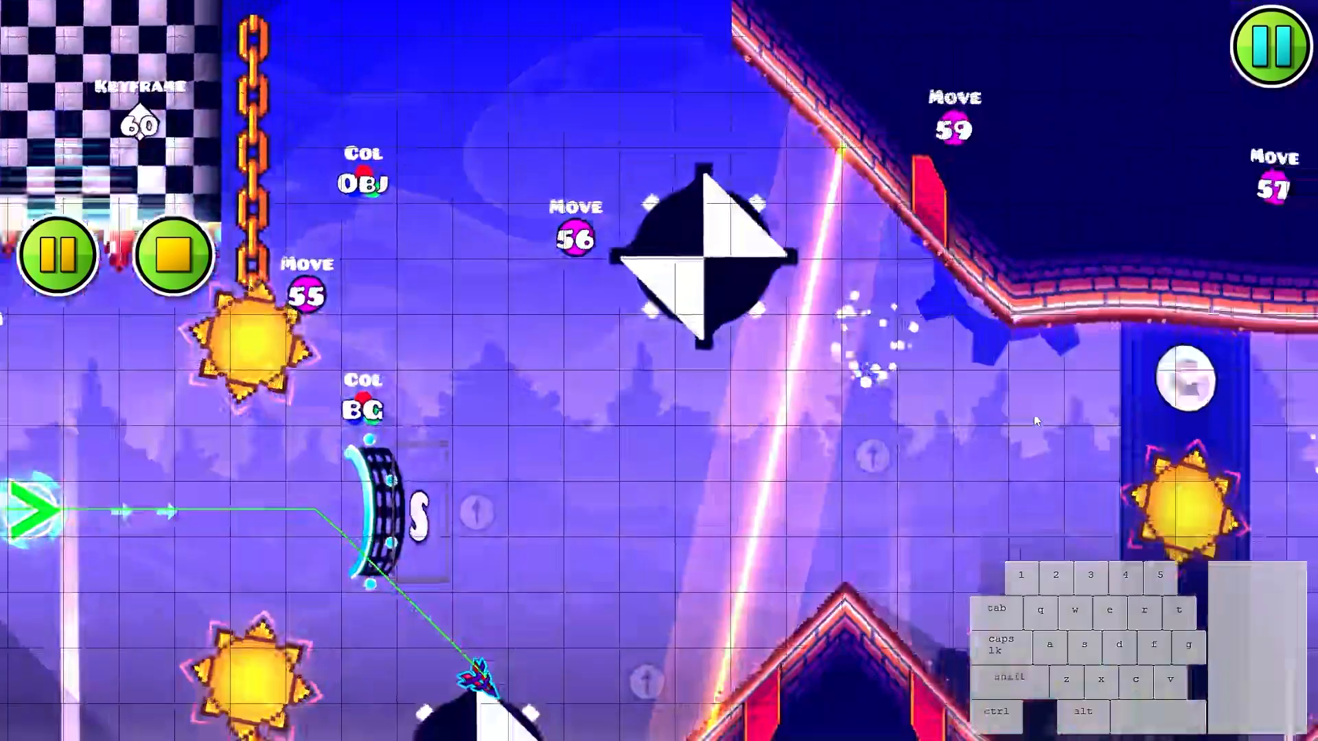
# - Playtest the rescaled window squares from the start position through the zigzags into the corridor and stop the run
pyautogui.click(1033, 415)
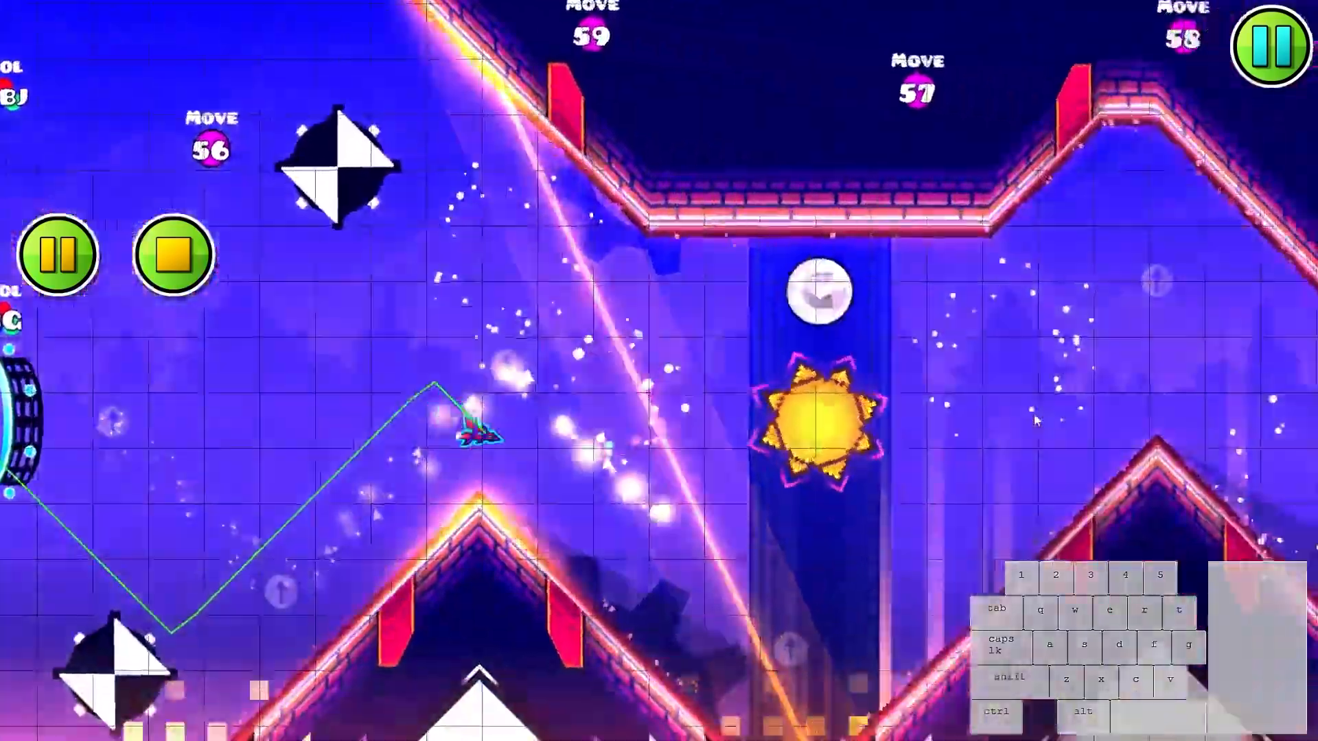
pyautogui.click(1021, 422)
pyautogui.click(988, 457)
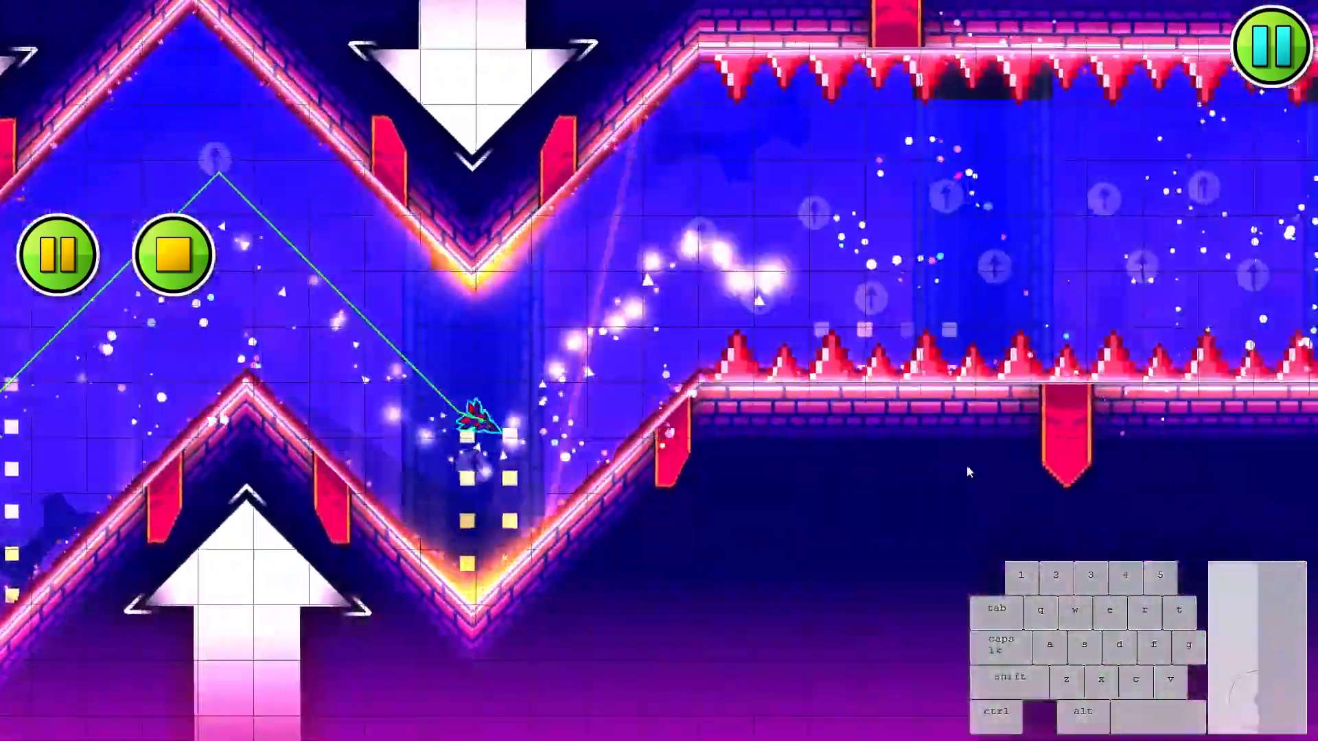
pyautogui.click(967, 467)
pyautogui.click(964, 467)
pyautogui.click(961, 467)
pyautogui.click(956, 467)
pyautogui.click(954, 467)
pyautogui.click(953, 468)
pyautogui.click(953, 467)
pyautogui.click(952, 467)
pyautogui.press('Return')
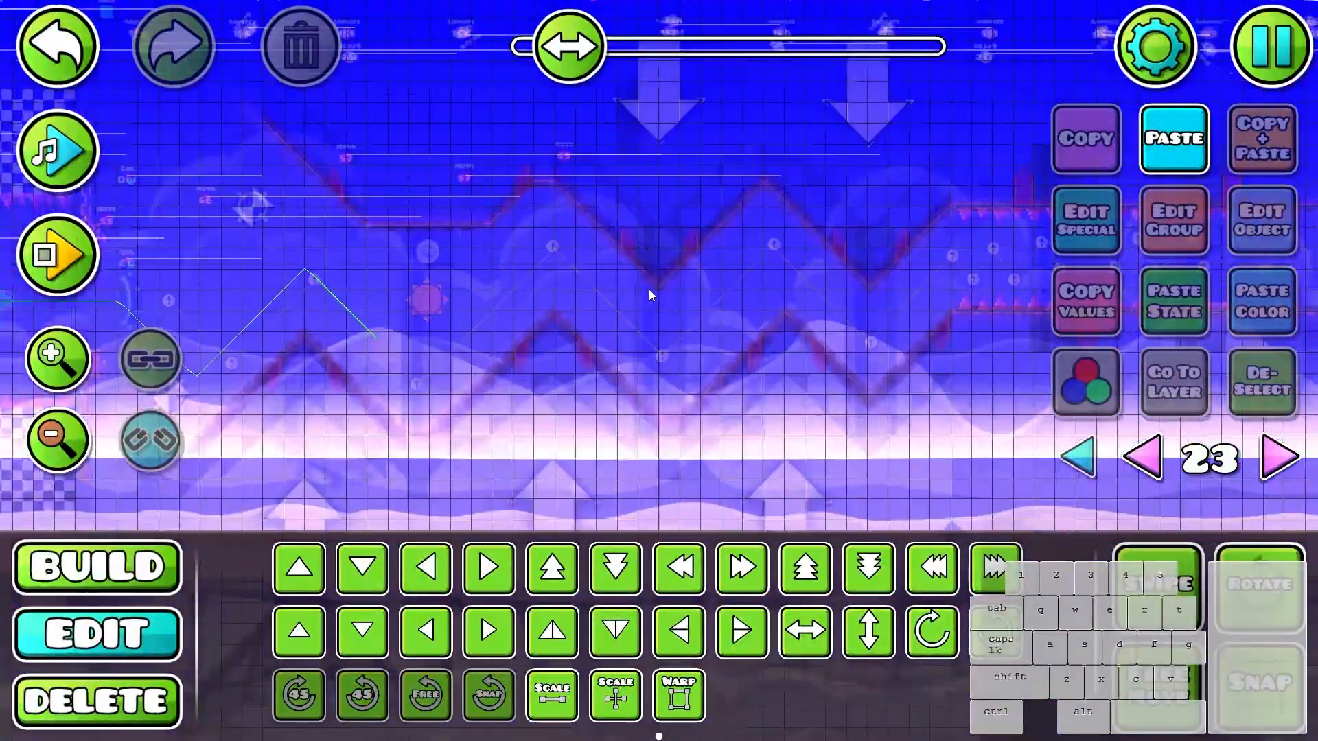
# - Scale down the window-square cluster before the first slope, and the one in the last valley before the corridor to about 1.5
pyautogui.press('p')
pyautogui.hotkey('ctrl', 'a')
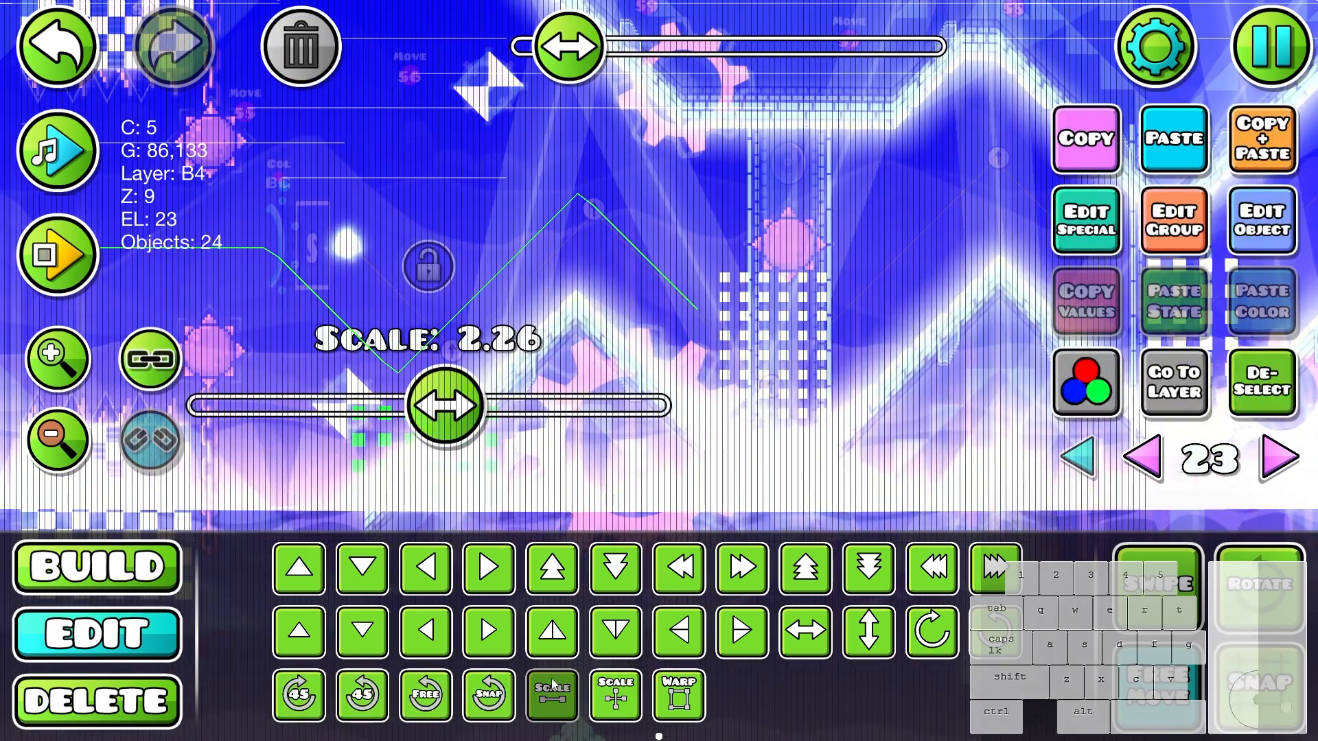
pyautogui.moveTo(380, 427); pyautogui.dragTo(378, 427)
pyautogui.moveTo(860, 347); pyautogui.dragTo(377, 365)
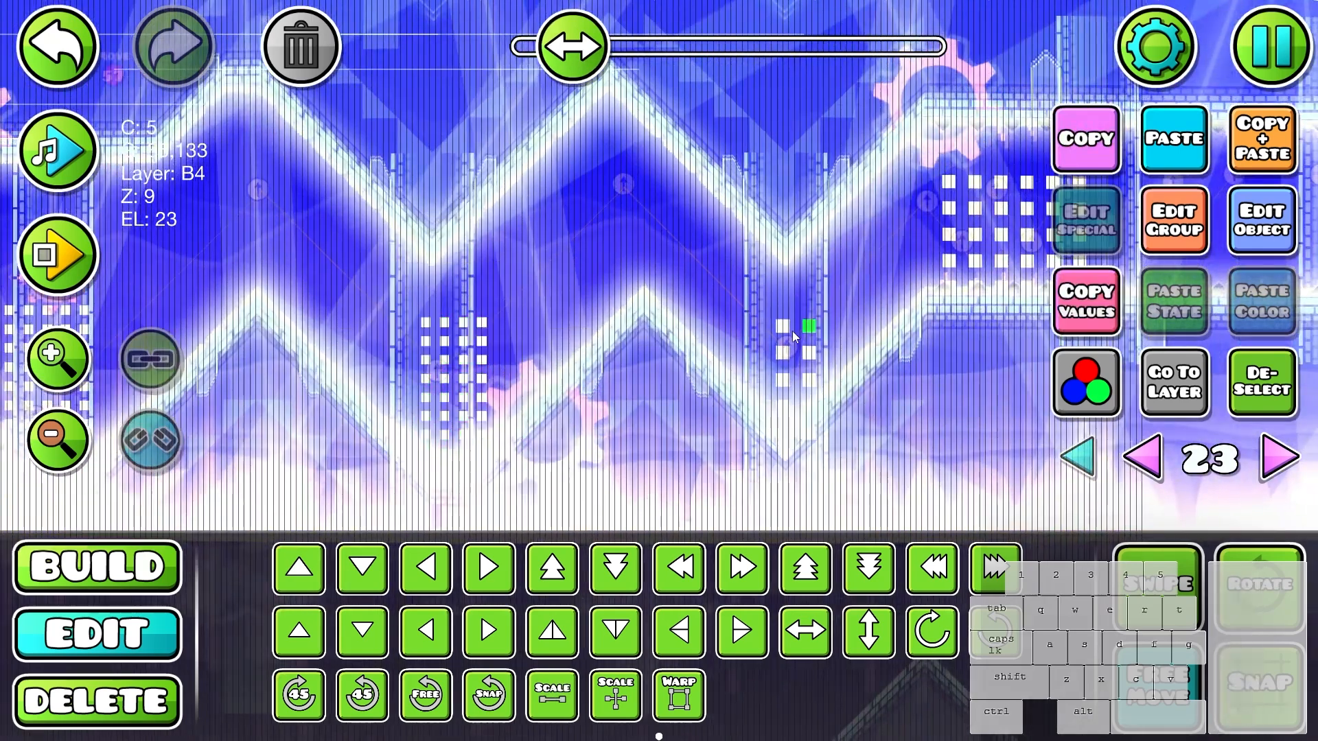
pyautogui.click(615, 693)
pyautogui.click(552, 693)
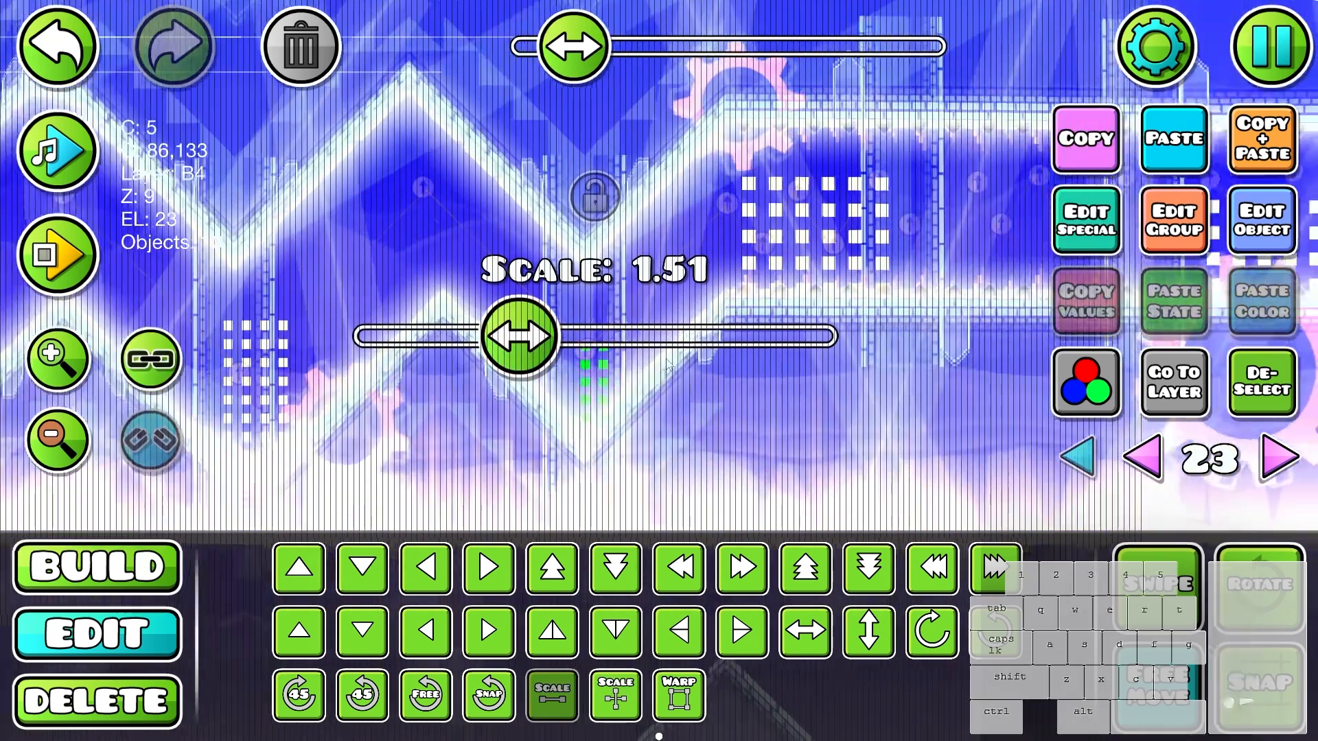
# - Scale down the window-square clusters in the corridor to about 1.6 and tighten those in the tall zigzag's valleys
pyautogui.moveTo(715, 152); pyautogui.dragTo(937, 358)
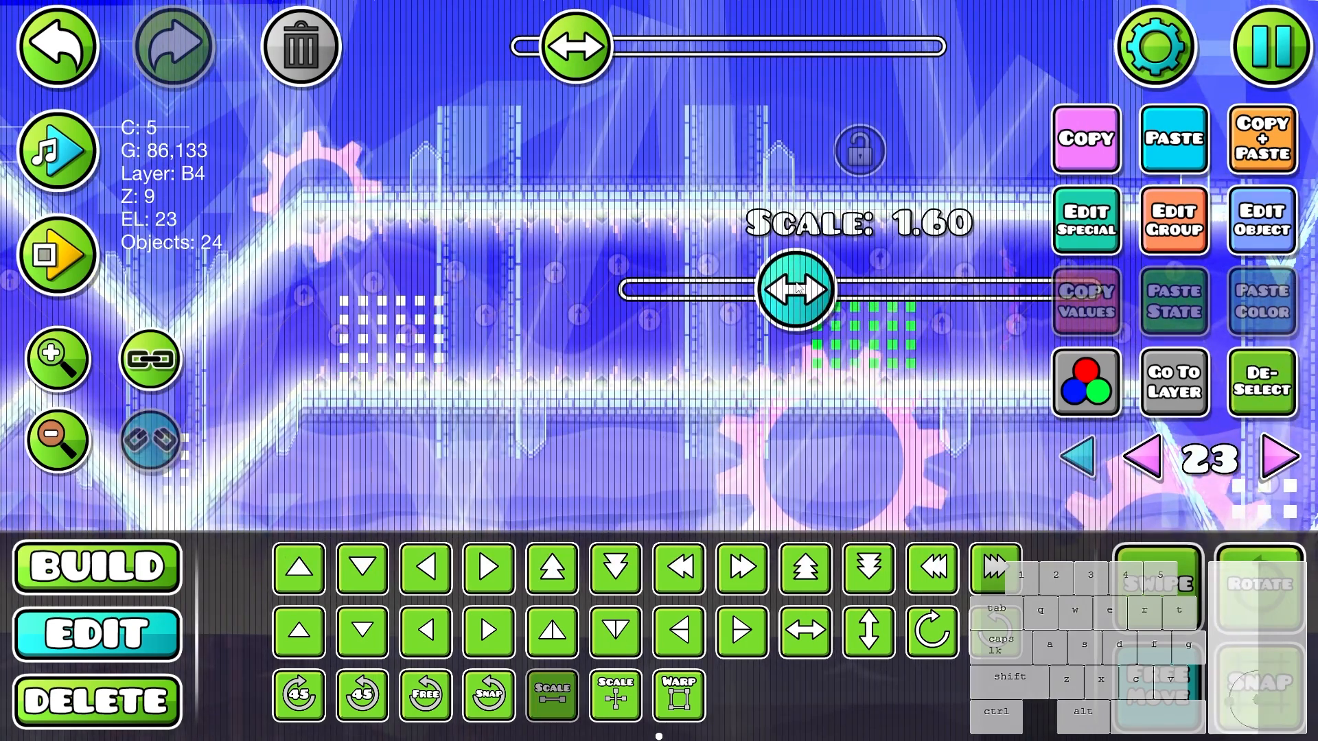
pyautogui.moveTo(901, 462); pyautogui.dragTo(671, 450)
pyautogui.press('s')
pyautogui.moveTo(936, 419); pyautogui.dragTo(759, 394)
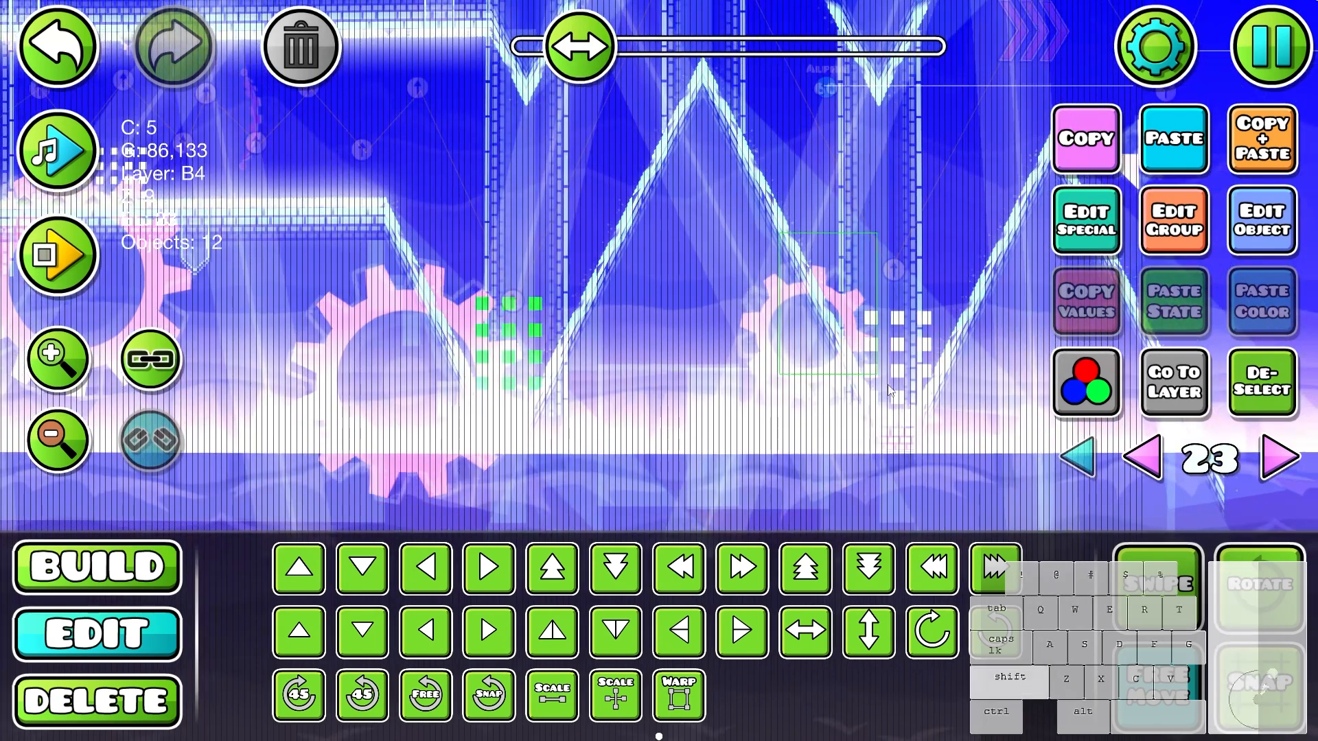
pyautogui.moveTo(731, 357); pyautogui.dragTo(594, 347)
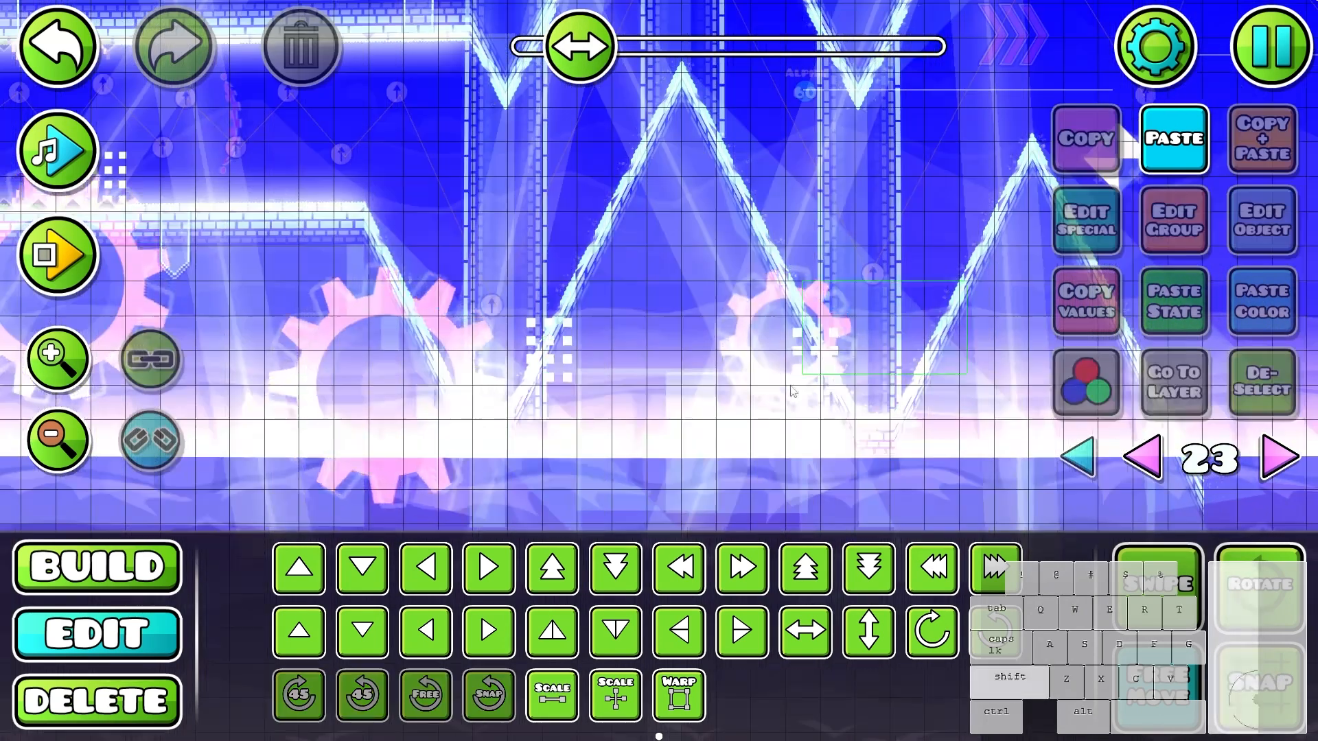
pyautogui.click(872, 377)
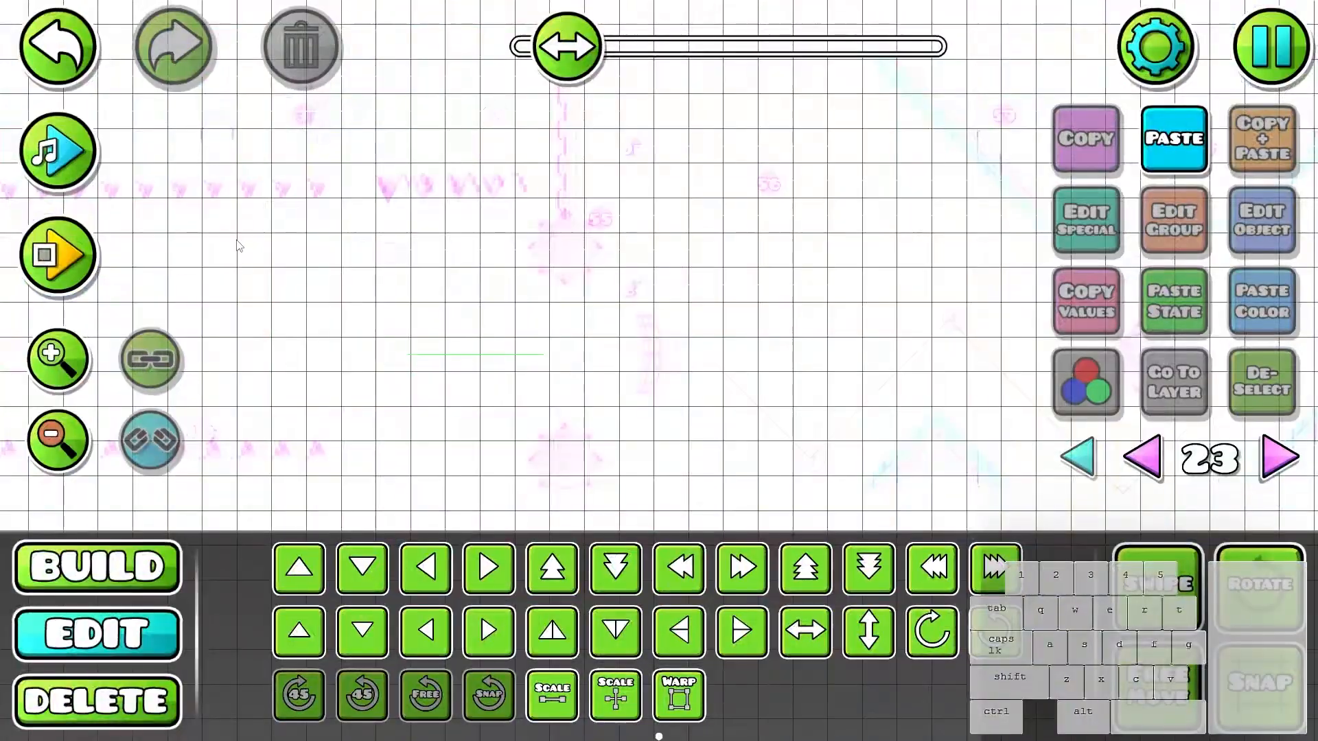
# - Deselect the squares and playtest the tightened window clusters from the start position to the end of the spiked corridor
pyautogui.press('Escape')
pyautogui.click(711, 452)
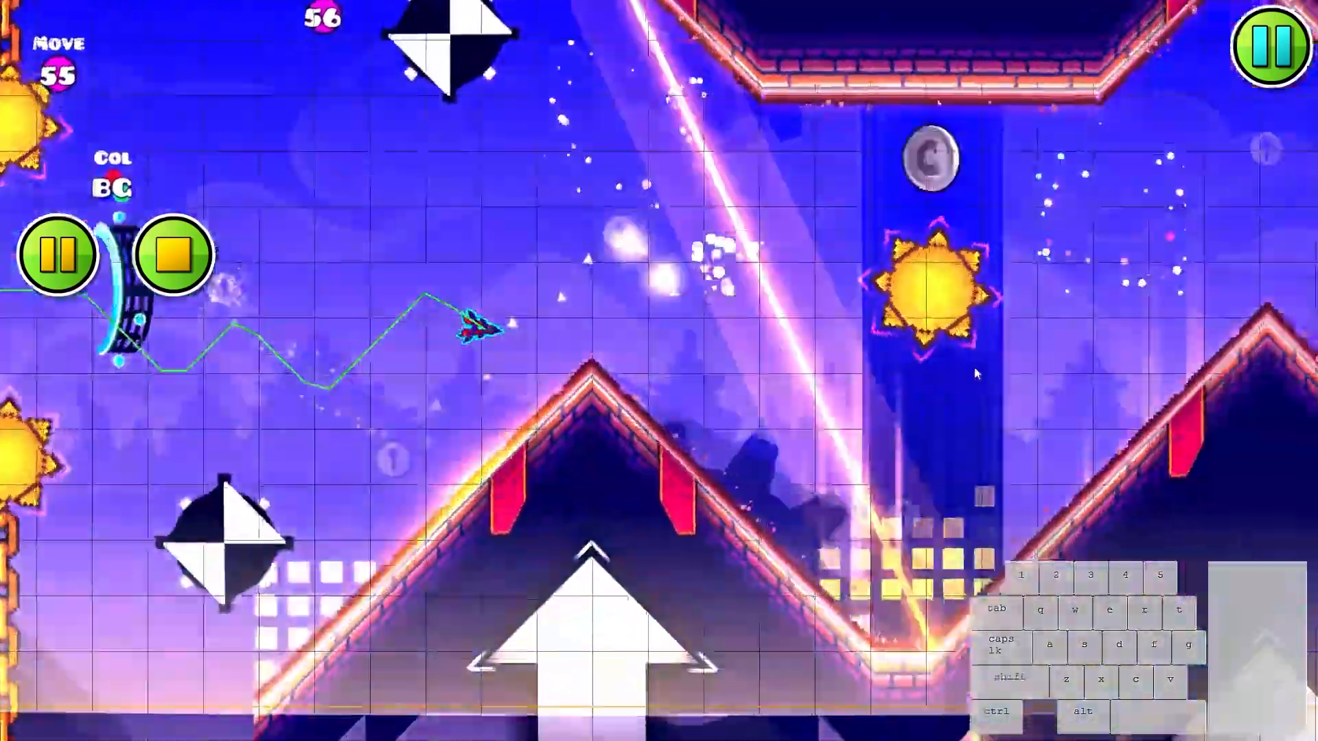
pyautogui.click(974, 370)
pyautogui.click(918, 380)
pyautogui.click(888, 379)
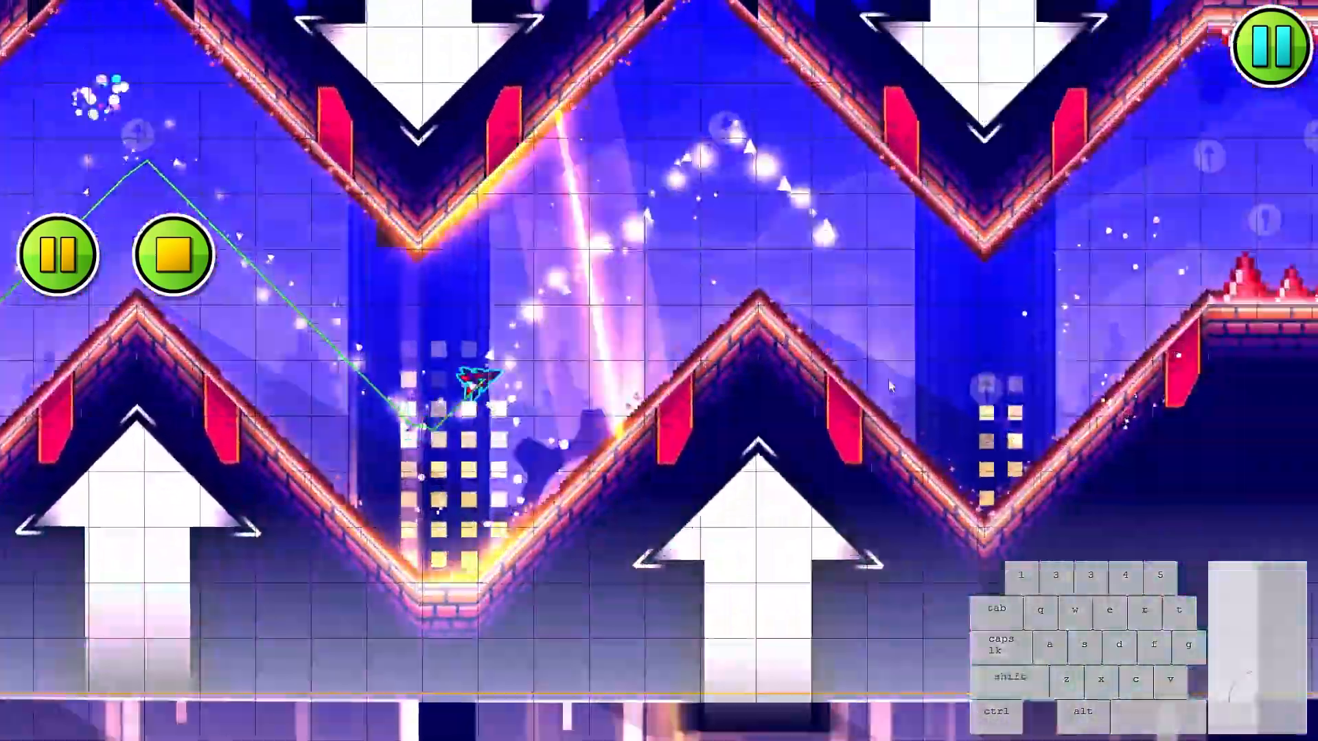
pyautogui.click(884, 364)
pyautogui.click(881, 364)
pyautogui.click(880, 365)
pyautogui.click(877, 365)
pyautogui.click(875, 365)
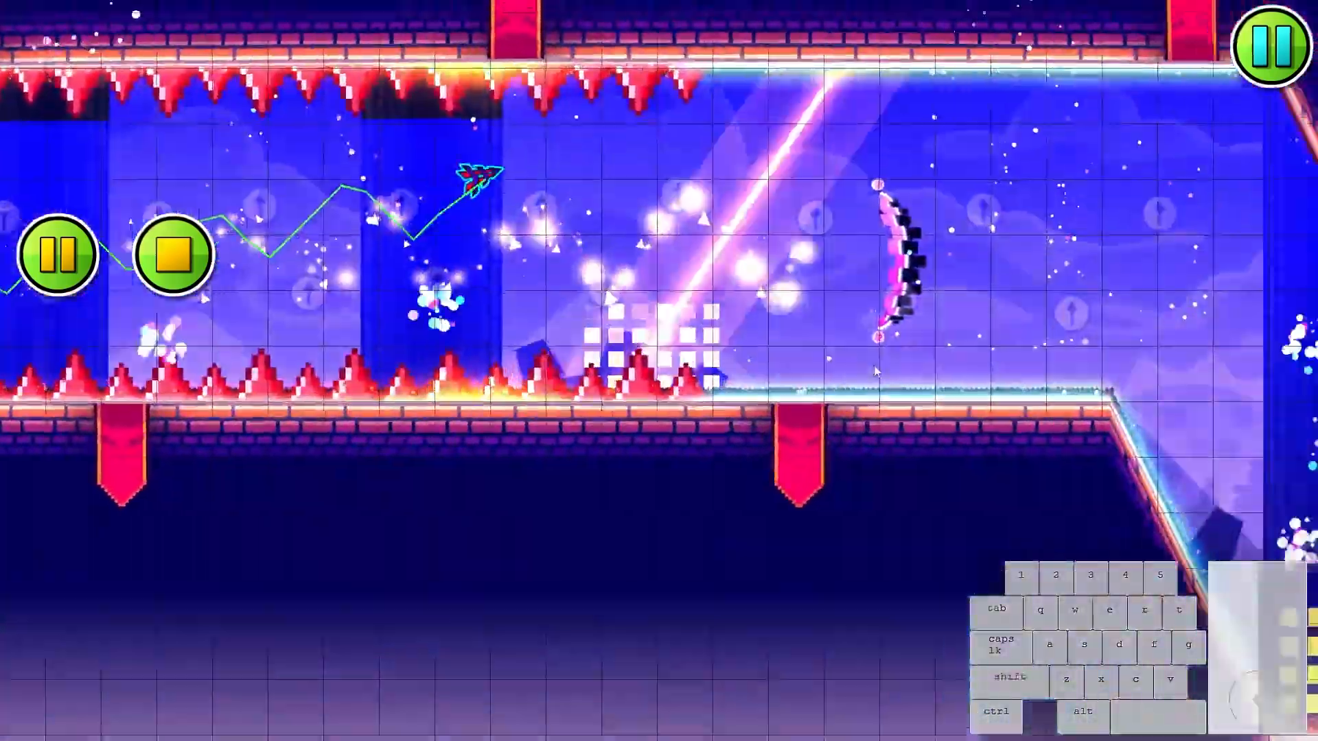
pyautogui.click(873, 365)
pyautogui.click(871, 364)
pyautogui.click(870, 364)
pyautogui.click(870, 363)
pyautogui.click(868, 363)
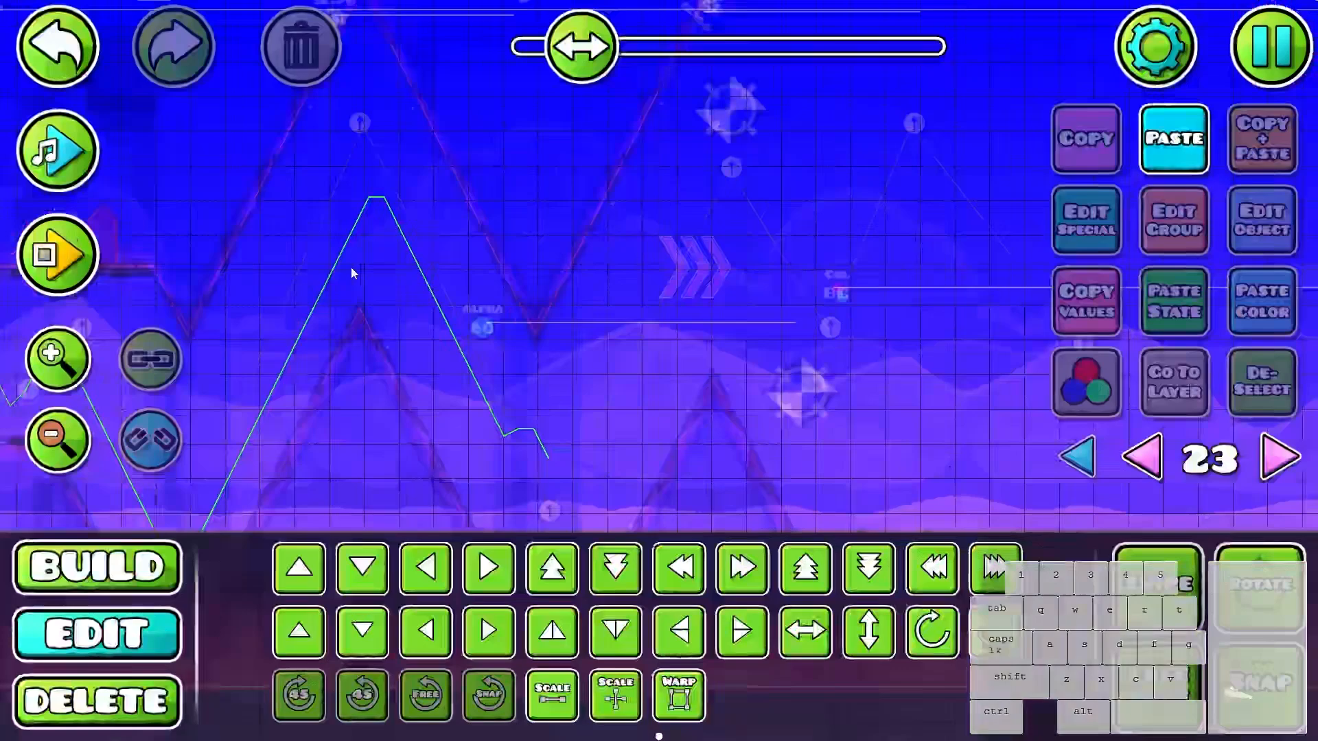
# - Show all editor layers and duplicate the Move trigger above the spiked corridor, placing the copy slightly higher and earlier at 9975, 885
pyautogui.moveTo(353, 270); pyautogui.dragTo(1225, 473)
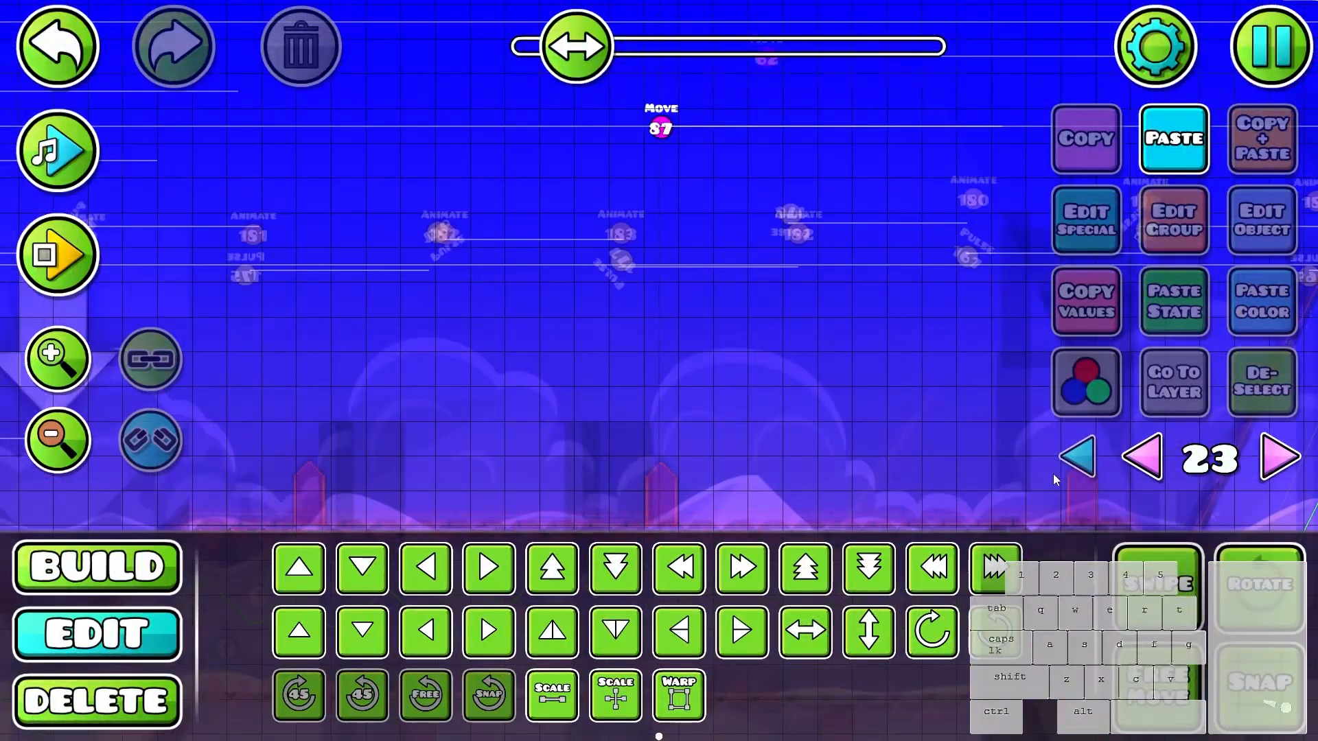
pyautogui.click(1076, 456)
pyautogui.moveTo(838, 159); pyautogui.dragTo(842, 276)
pyautogui.scroll(-4, 775, 295)
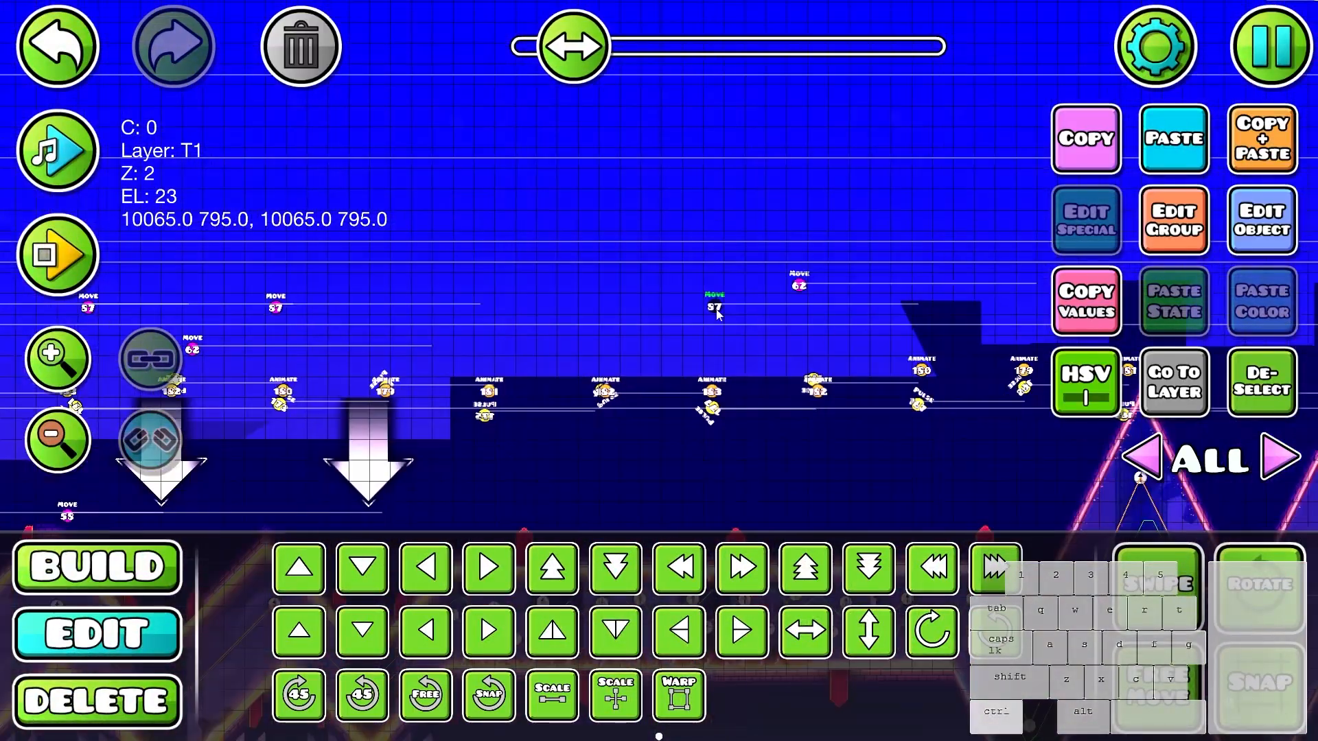
pyautogui.moveTo(856, 350); pyautogui.dragTo(800, 278)
pyautogui.press('f')
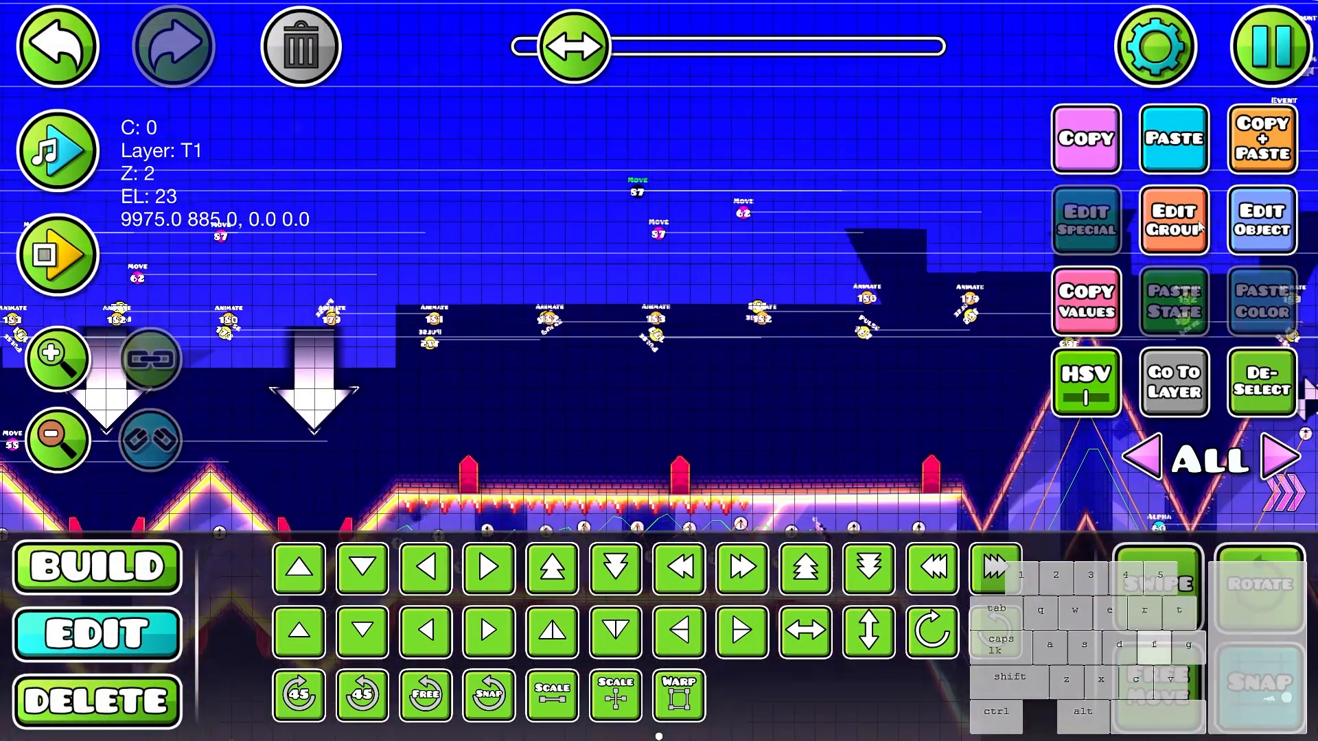
pyautogui.click(654, 689)
# - Select the window squares in the first valley on editor layer 23 and shift the whole cluster slightly down
pyautogui.moveTo(692, 306); pyautogui.dragTo(771, 123)
pyautogui.moveTo(611, 464); pyautogui.dragTo(1274, 249)
pyautogui.scroll(3, 615, 244)
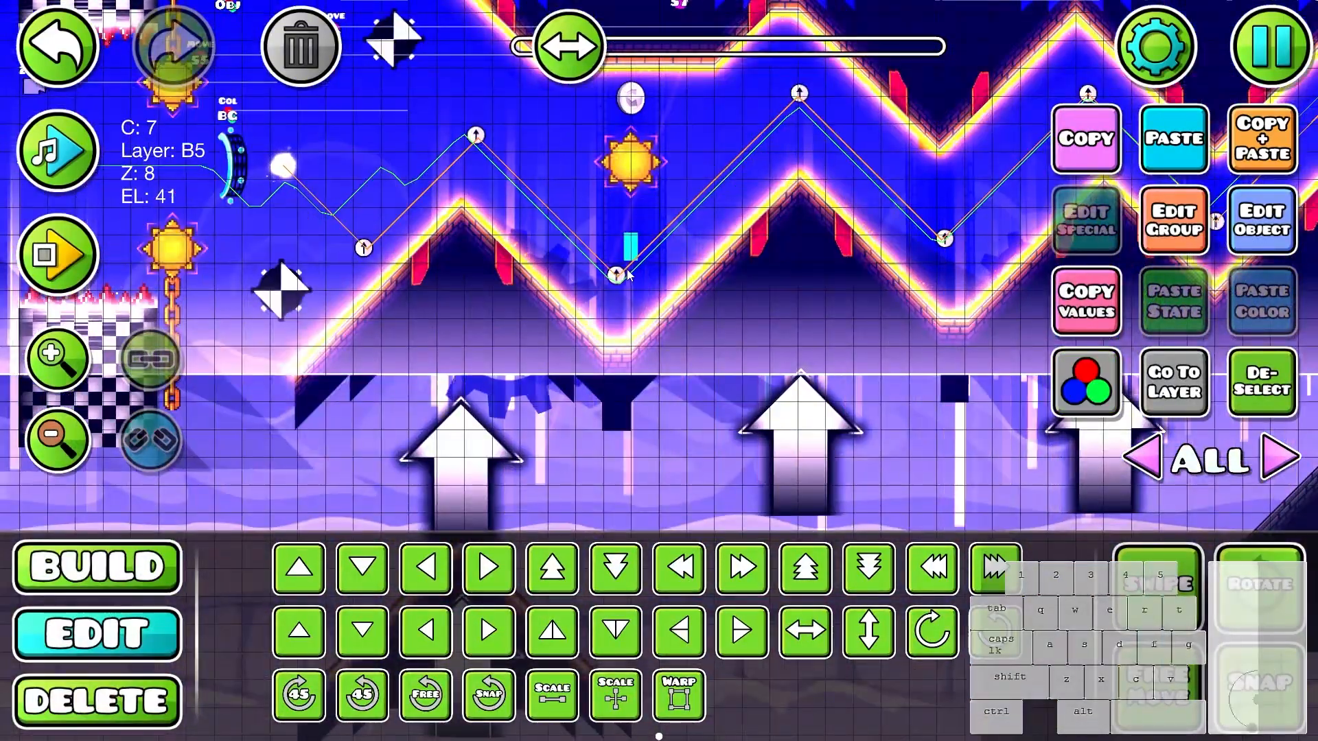
pyautogui.click(623, 273)
pyautogui.moveTo(625, 274); pyautogui.dragTo(901, 311)
pyautogui.click(591, 321)
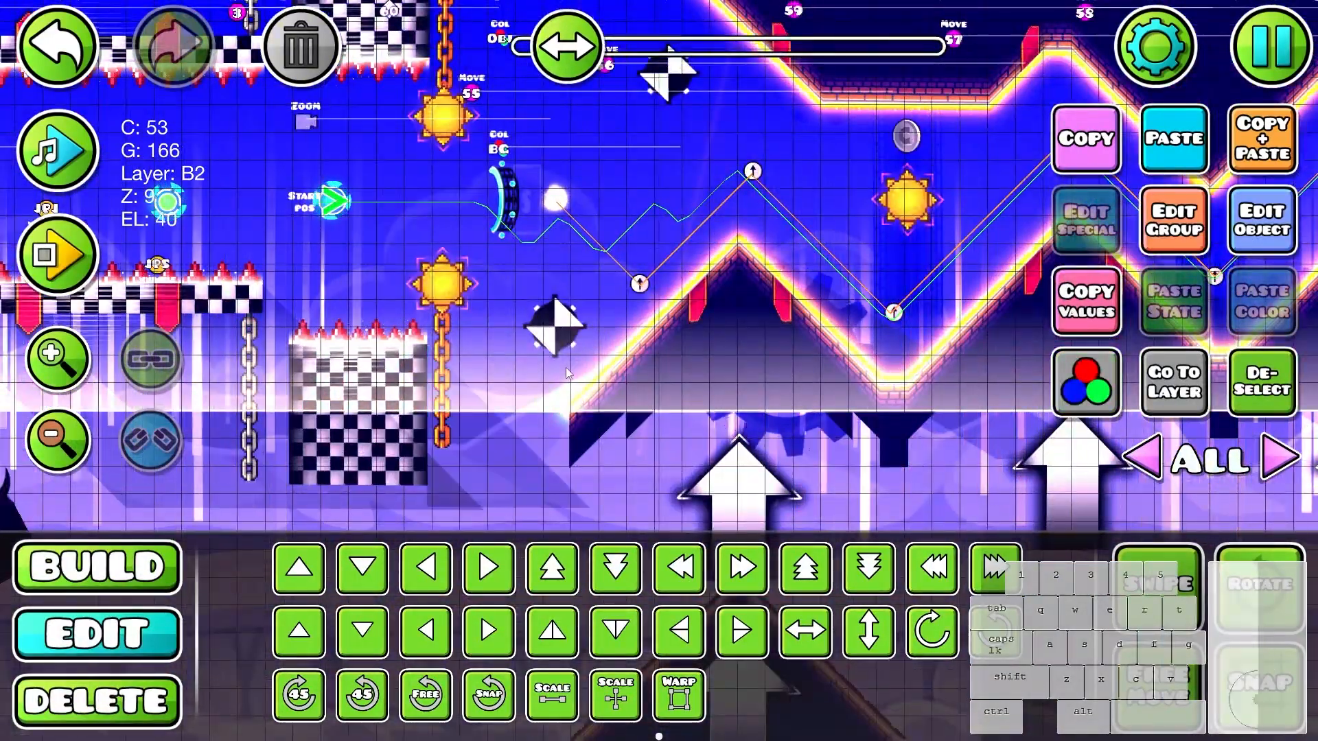
pyautogui.scroll(4, 565, 368)
pyautogui.press('p')
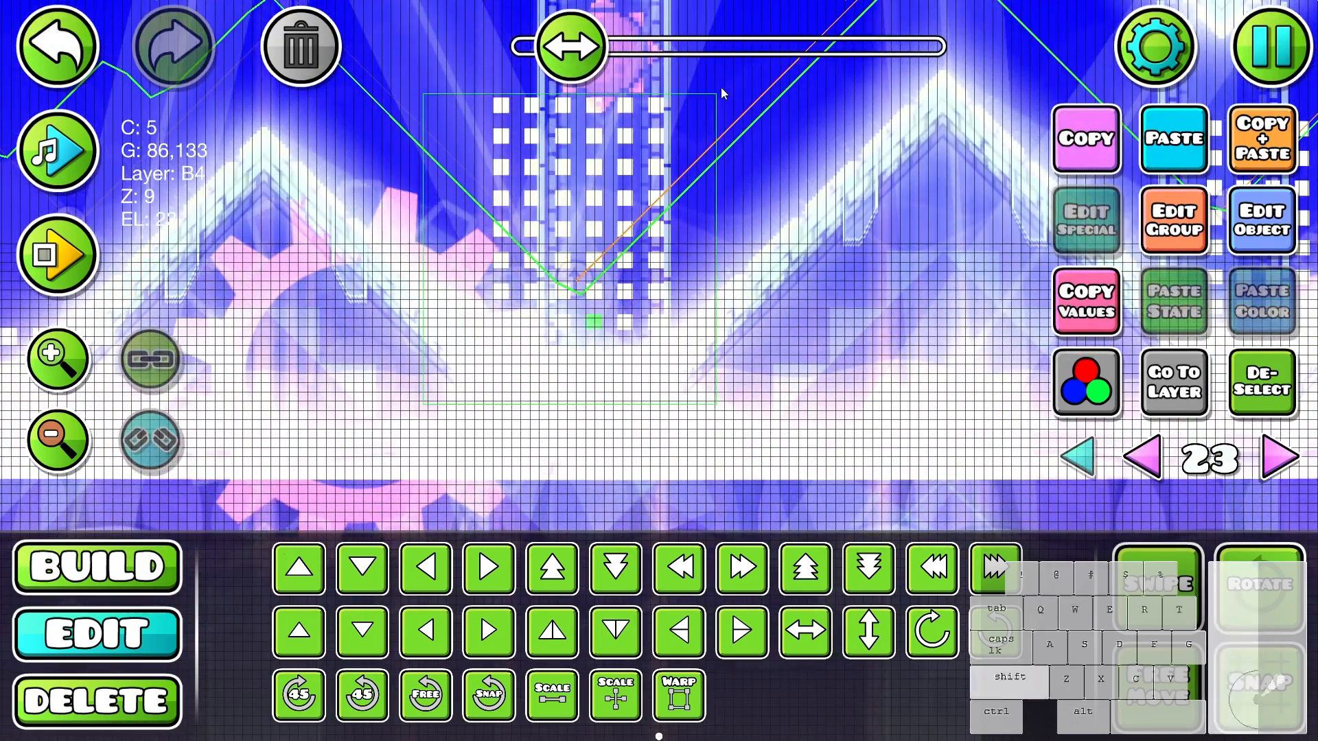
pyautogui.moveTo(721, 88); pyautogui.dragTo(721, 89)
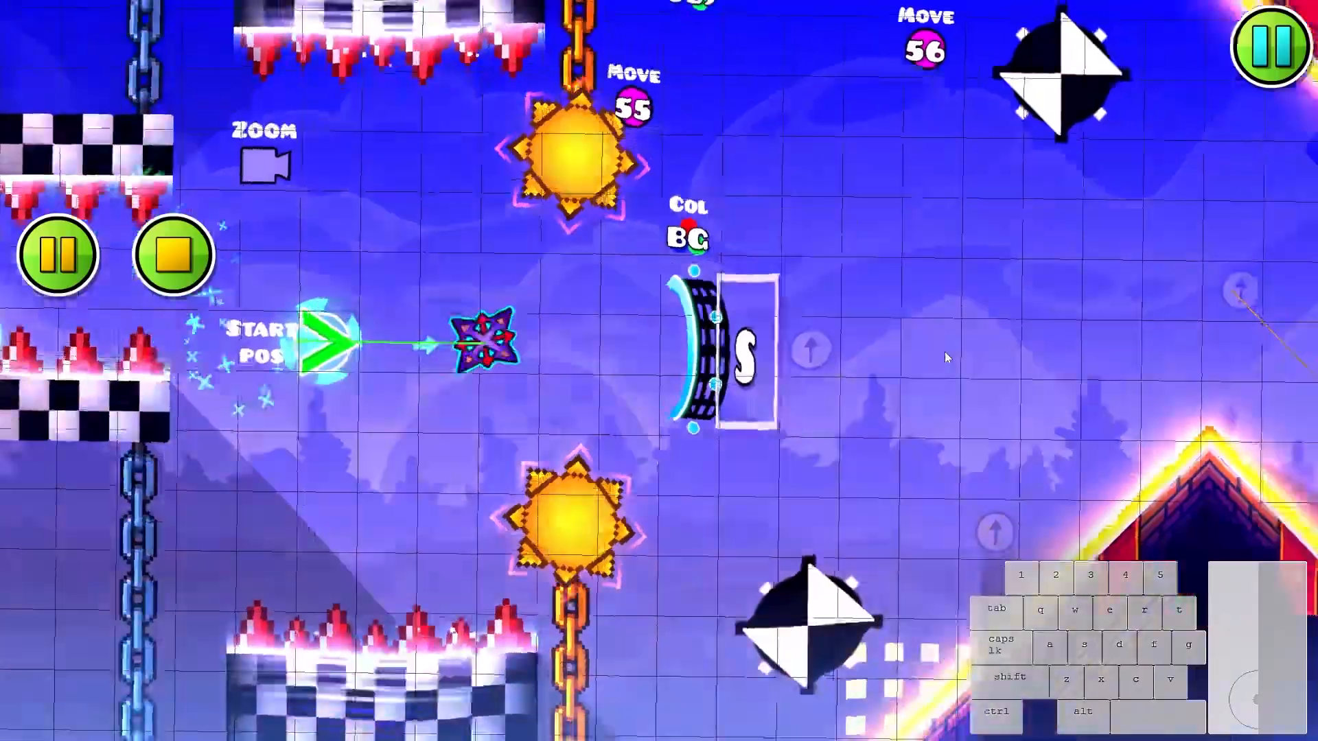
# - Playtest the whole wave section with the lowered first window cluster, past the tall zigzag, and stop the run
pyautogui.click(937, 352)
pyautogui.click(932, 352)
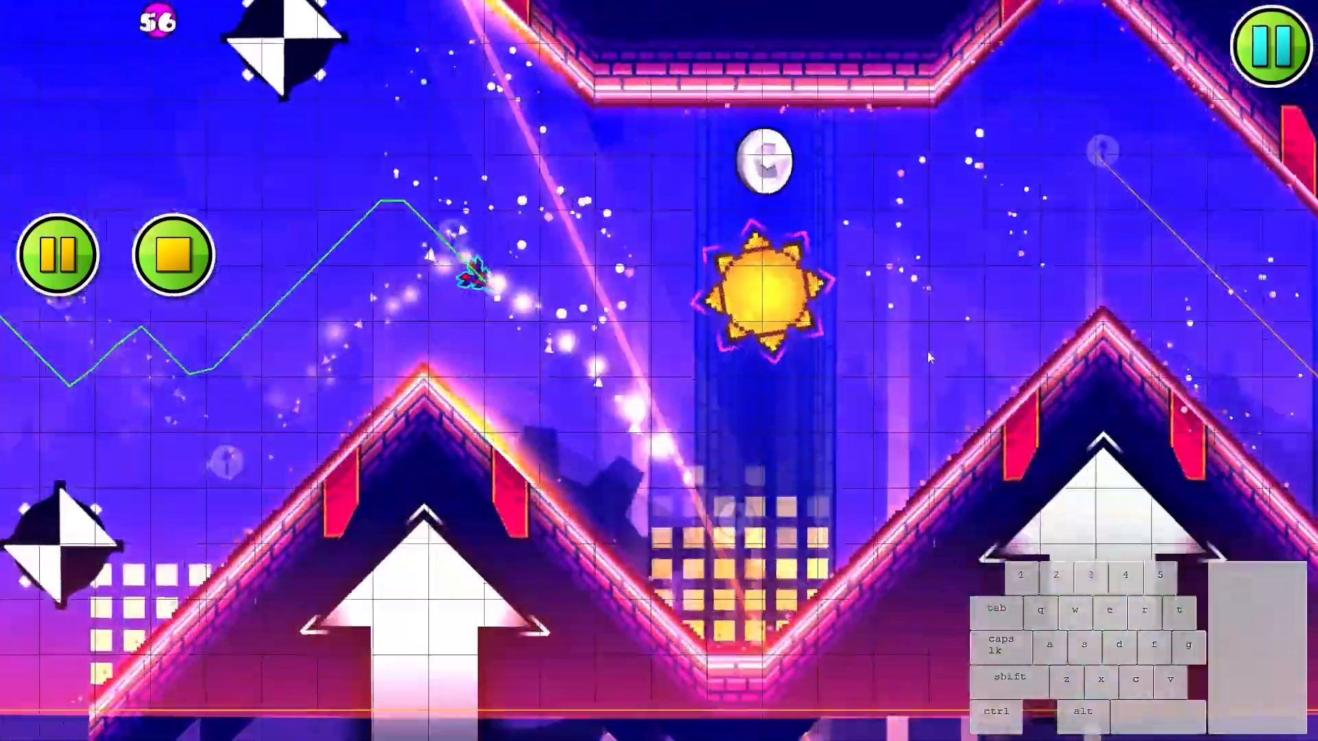
pyautogui.click(914, 353)
pyautogui.click(911, 352)
pyautogui.click(913, 350)
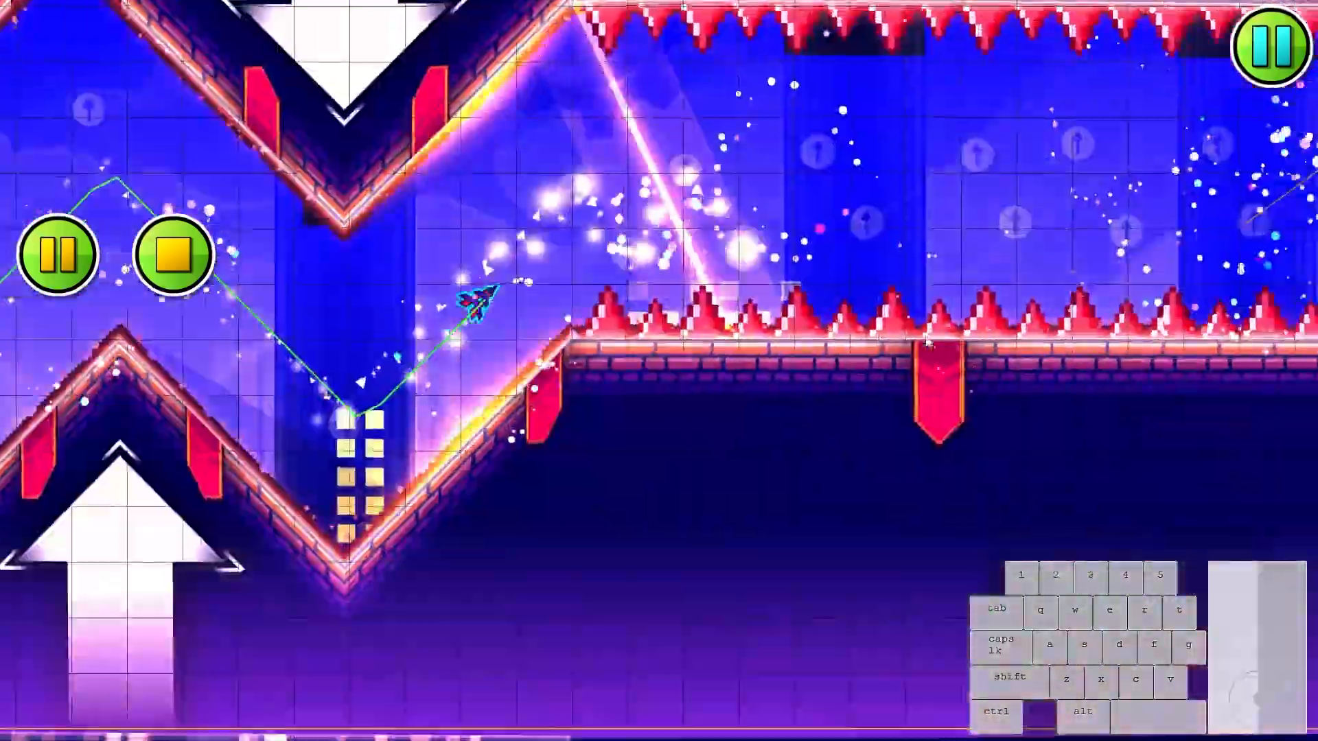
pyautogui.click(916, 346)
pyautogui.click(916, 345)
pyautogui.click(918, 343)
pyautogui.click(919, 342)
pyautogui.click(921, 340)
pyautogui.click(922, 338)
pyautogui.click(922, 339)
pyautogui.click(920, 339)
pyautogui.click(918, 339)
pyautogui.click(916, 341)
pyautogui.click(913, 342)
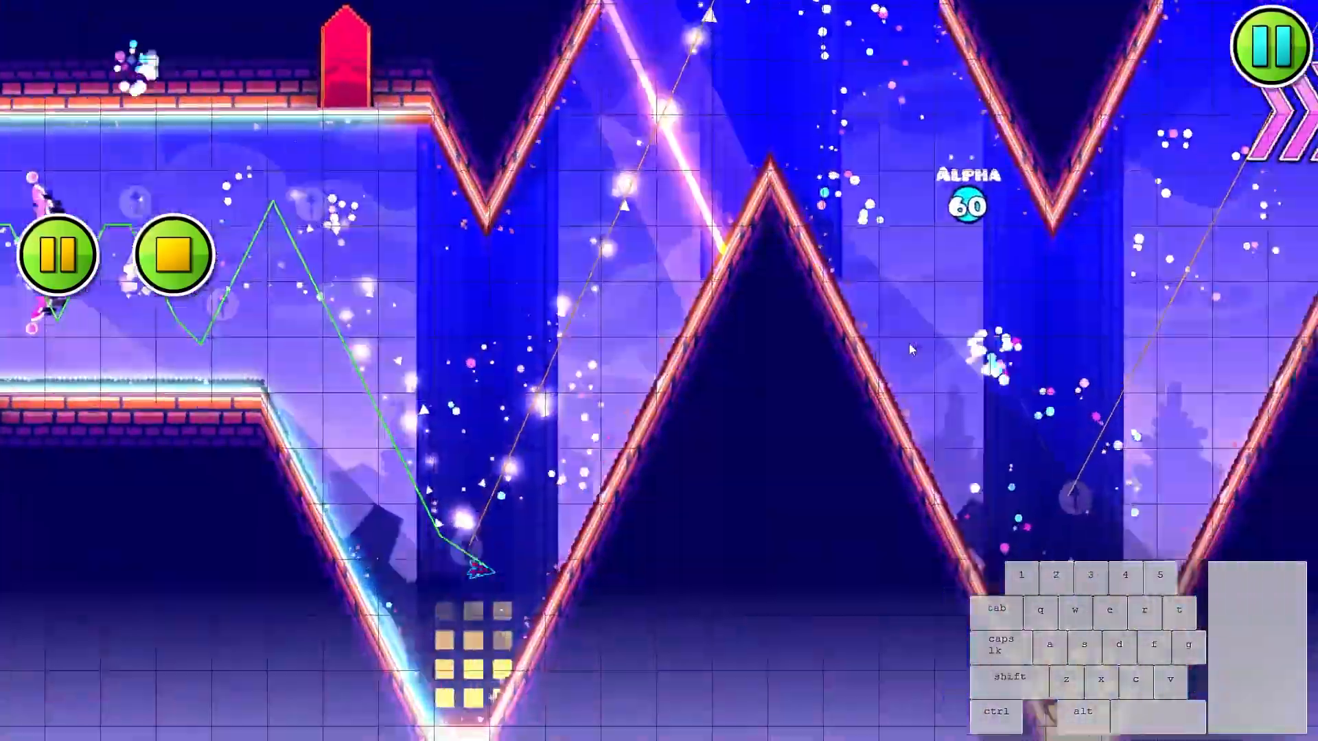
pyautogui.click(909, 343)
pyautogui.click(894, 350)
pyautogui.click(881, 351)
pyautogui.click(882, 350)
pyautogui.click(882, 348)
pyautogui.press('Return')
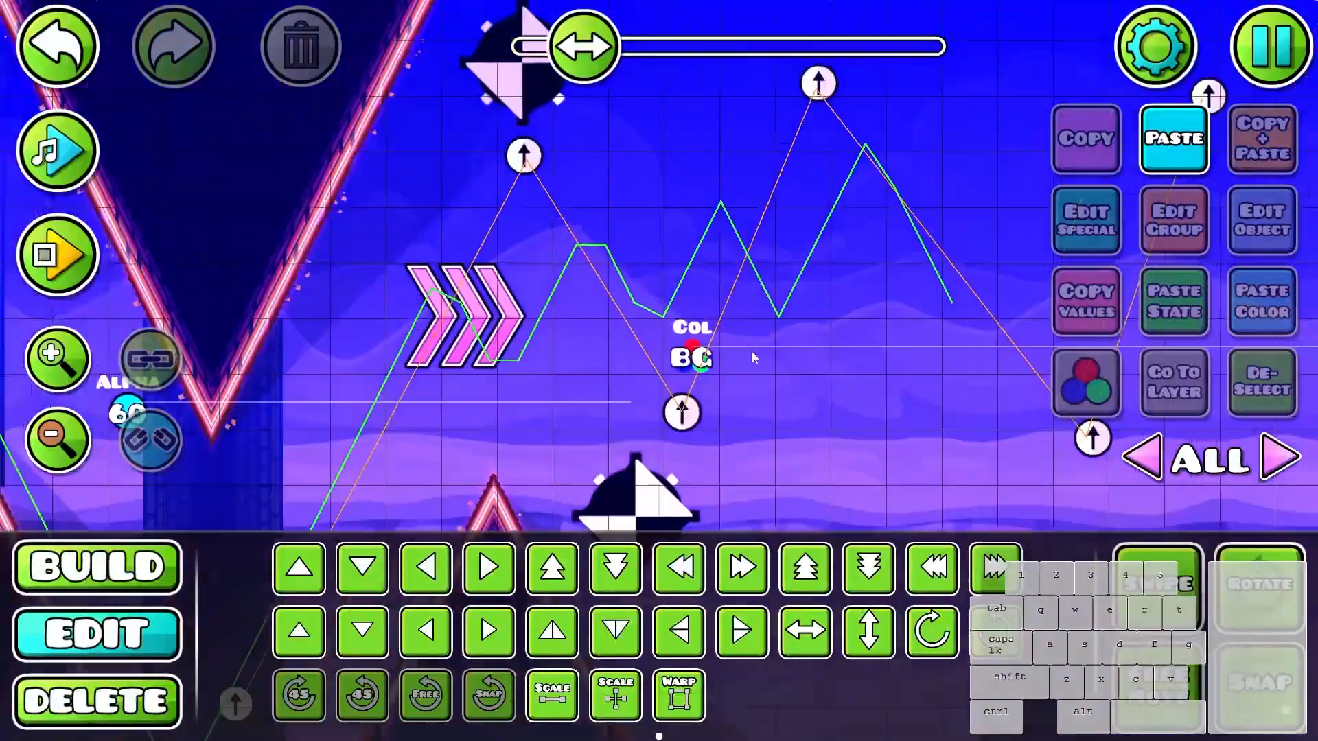
# - Return to the first zigzags, save the level and resume editing
pyautogui.scroll(-5, 741, 355)
pyautogui.moveTo(718, 355); pyautogui.dragTo(993, 331)
pyautogui.moveTo(555, 321); pyautogui.dragTo(798, 302)
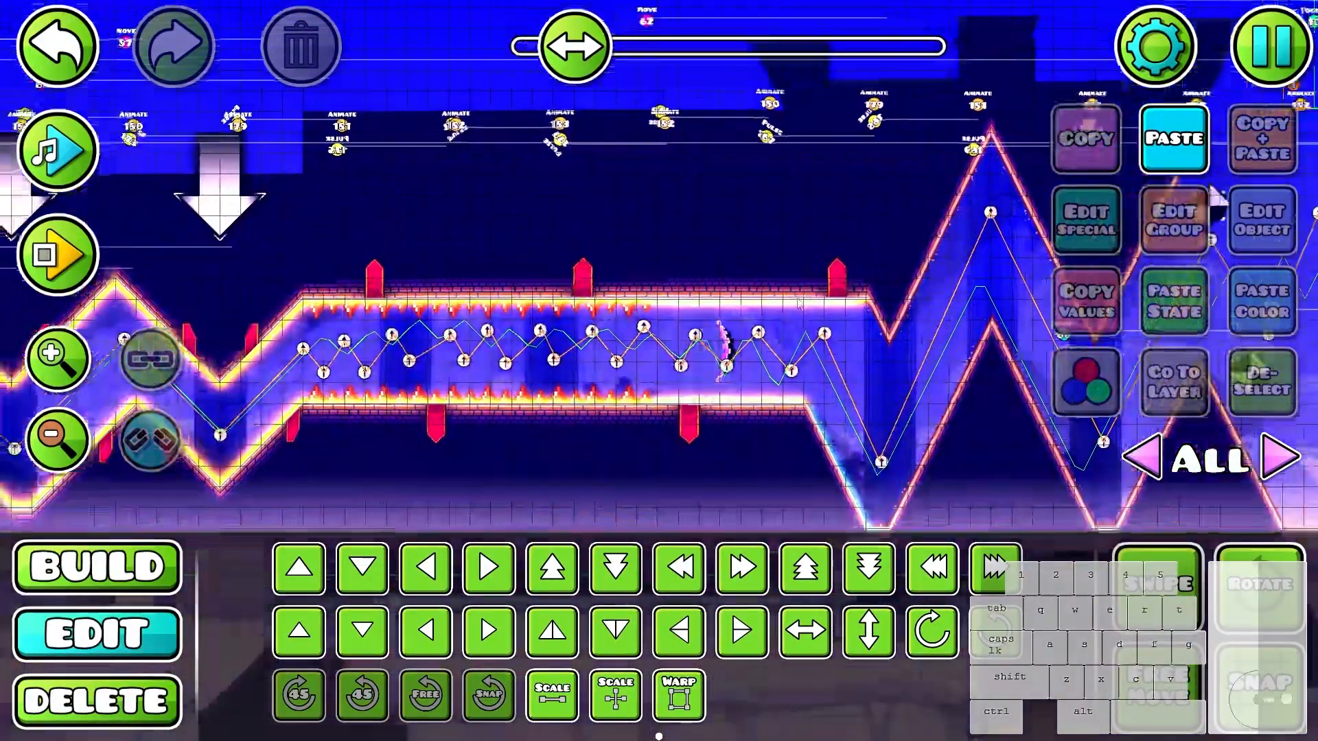
pyautogui.moveTo(308, 322); pyautogui.dragTo(789, 336)
pyautogui.moveTo(611, 339); pyautogui.dragTo(836, 285)
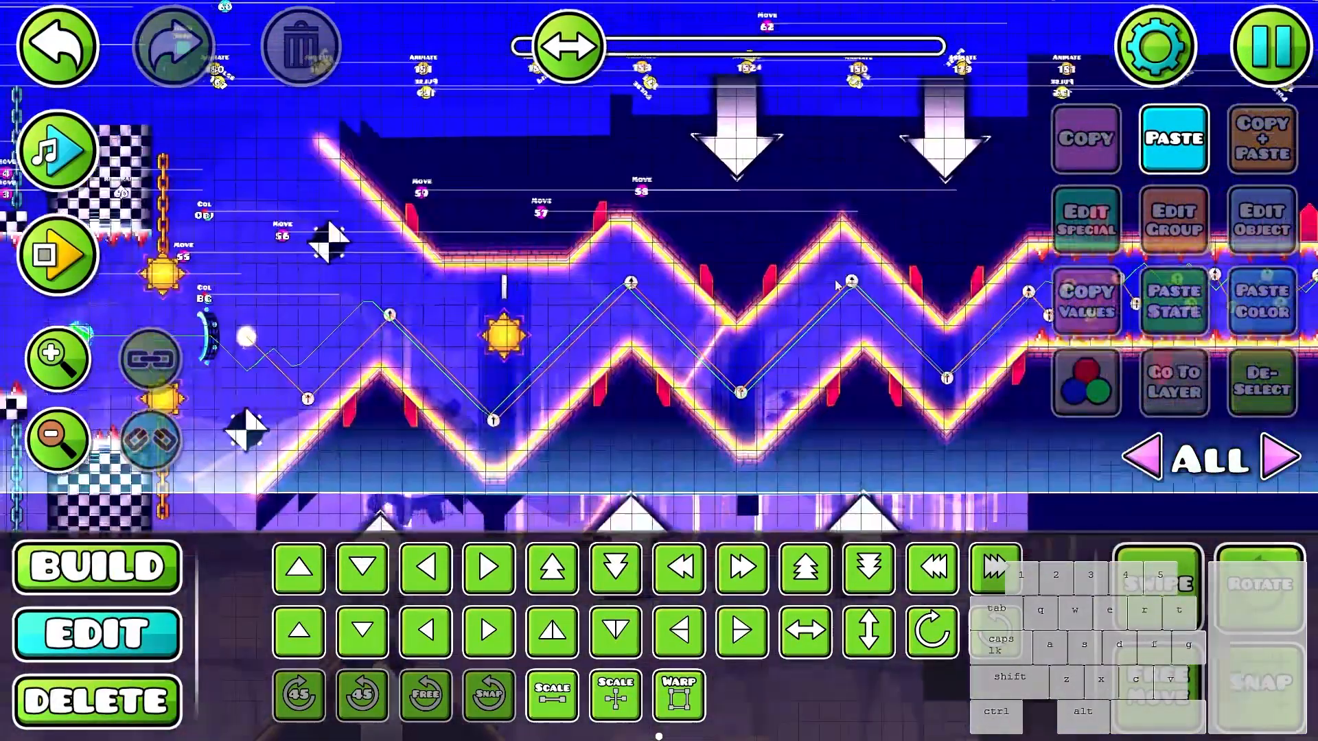
pyautogui.click(1262, 63)
pyautogui.click(770, 461)
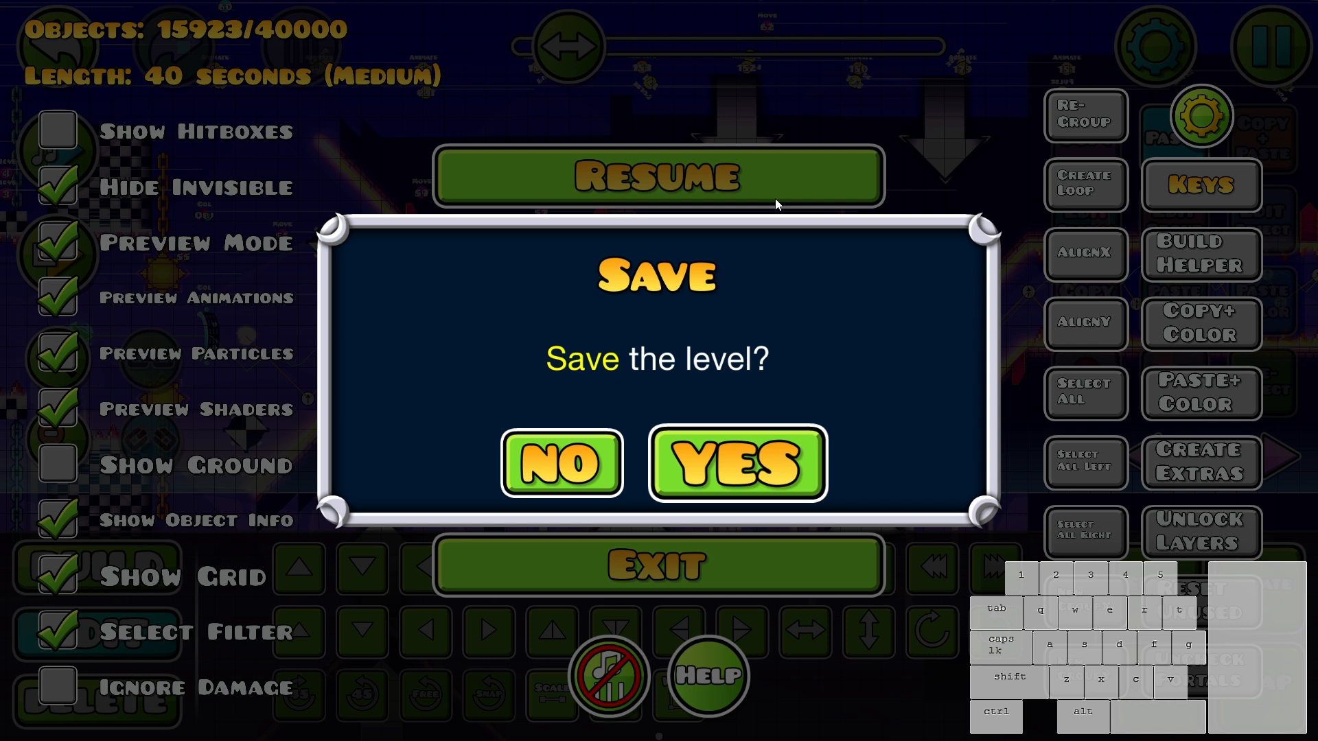
pyautogui.click(776, 199)
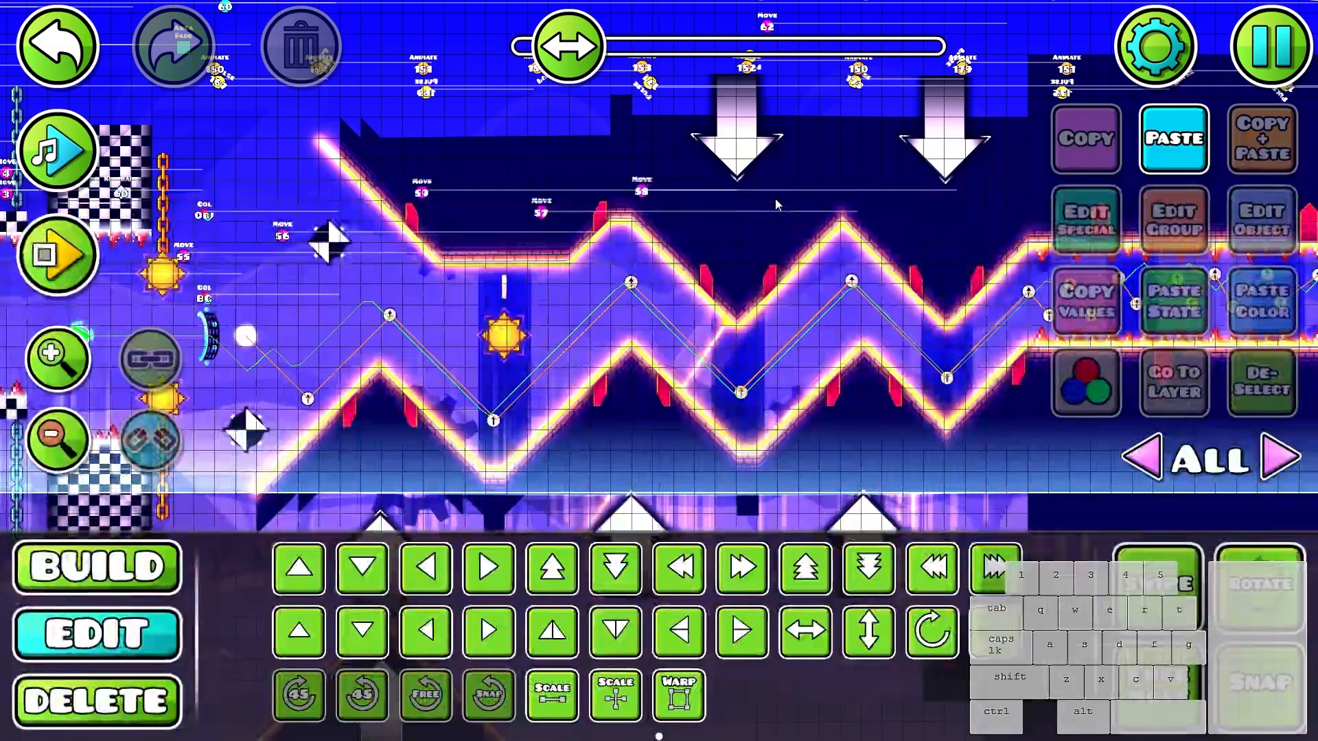
# - Replay the saved wave section from the start position through the zigzags into the spiked corridor and stop
pyautogui.moveTo(562, 326); pyautogui.dragTo(797, 318)
pyautogui.press('Return')
pyautogui.click(824, 323)
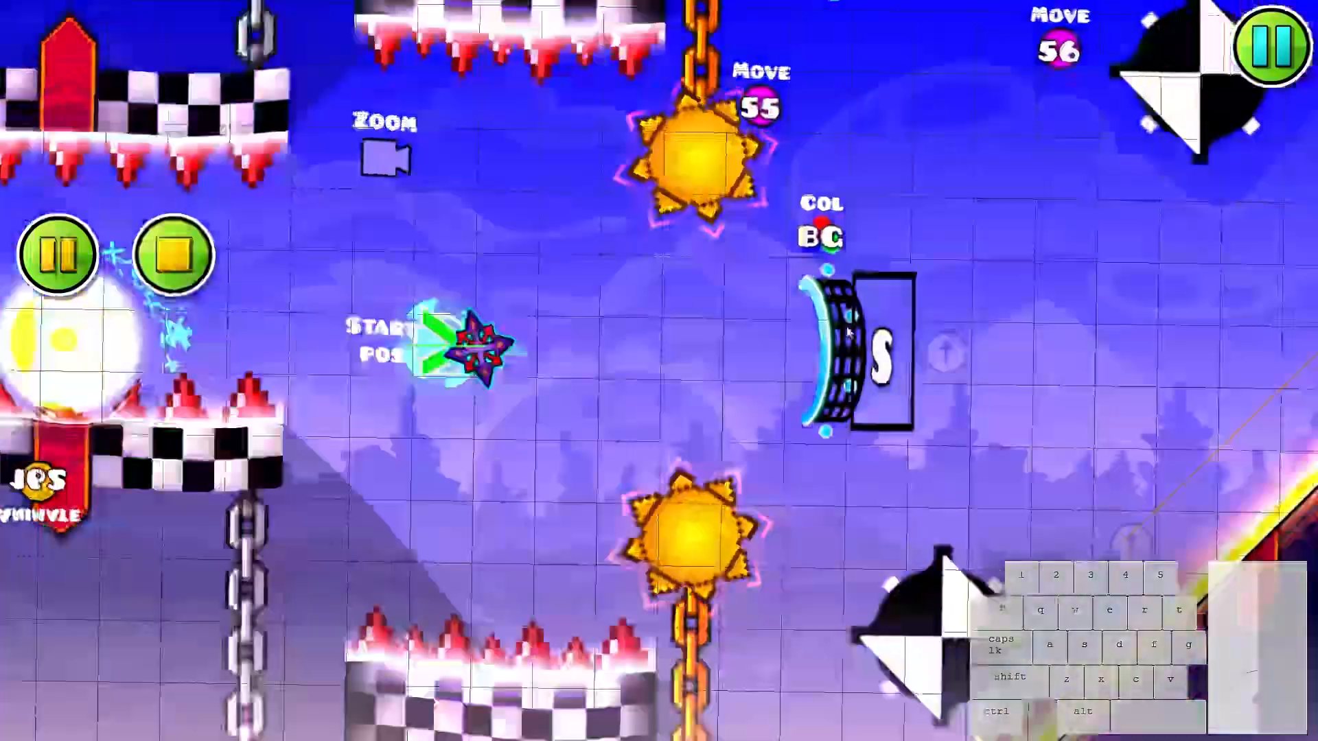
pyautogui.click(846, 326)
pyautogui.click(849, 329)
pyautogui.click(850, 332)
pyautogui.click(847, 327)
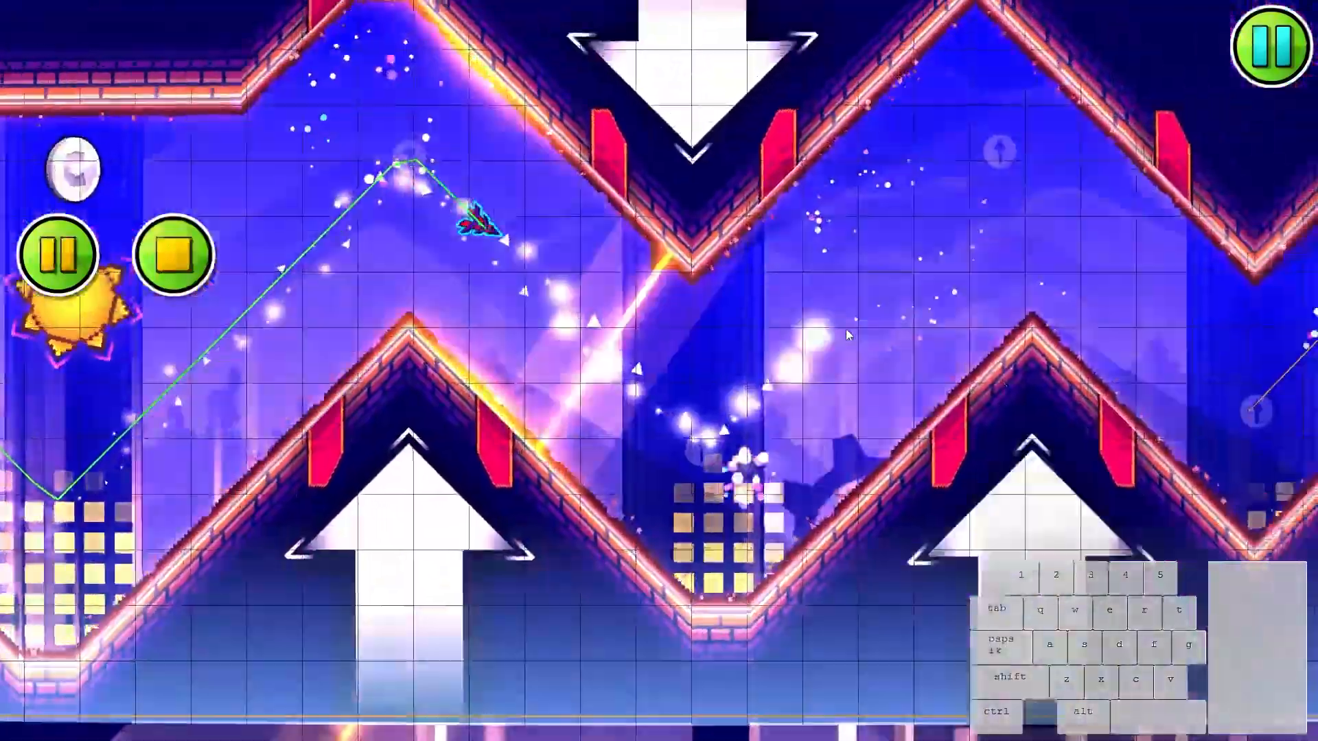
pyautogui.click(840, 330)
pyautogui.click(841, 334)
pyautogui.click(845, 331)
pyautogui.click(850, 329)
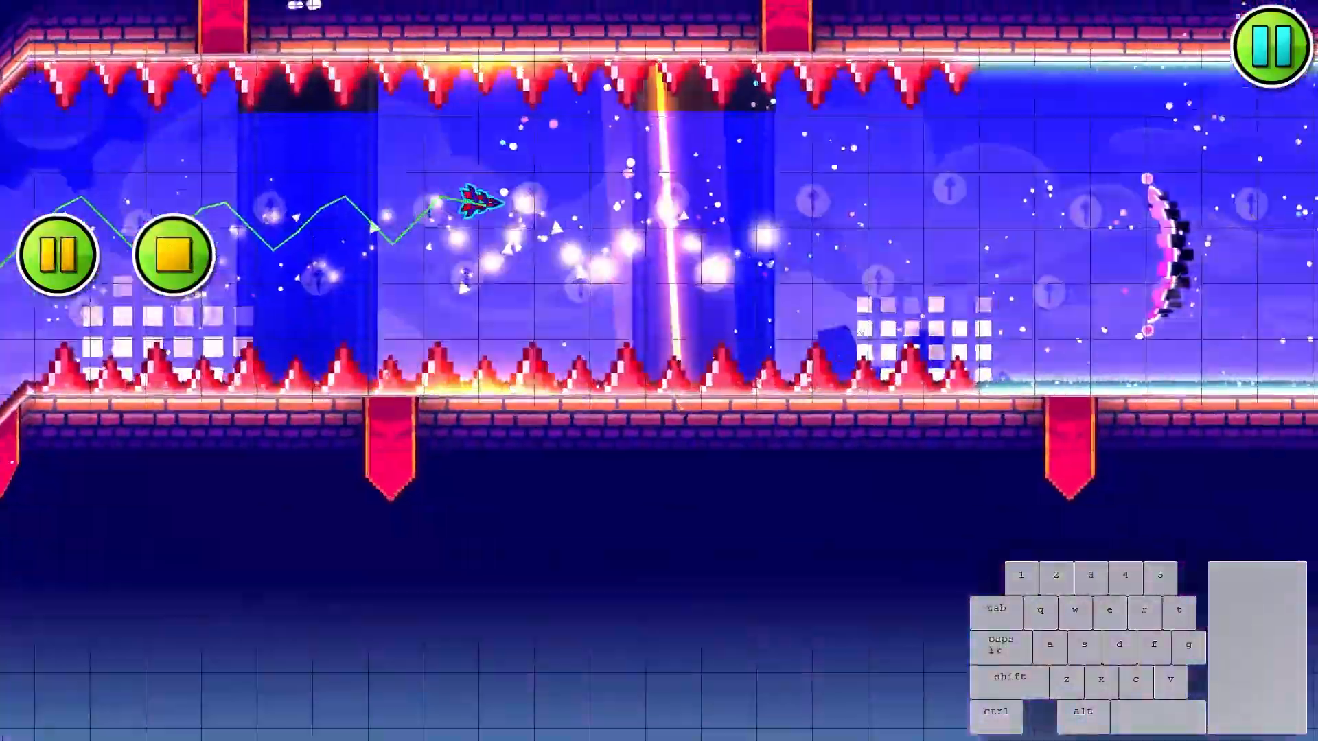
pyautogui.click(854, 326)
pyautogui.click(857, 324)
pyautogui.click(858, 324)
pyautogui.click(858, 324)
pyautogui.click(857, 324)
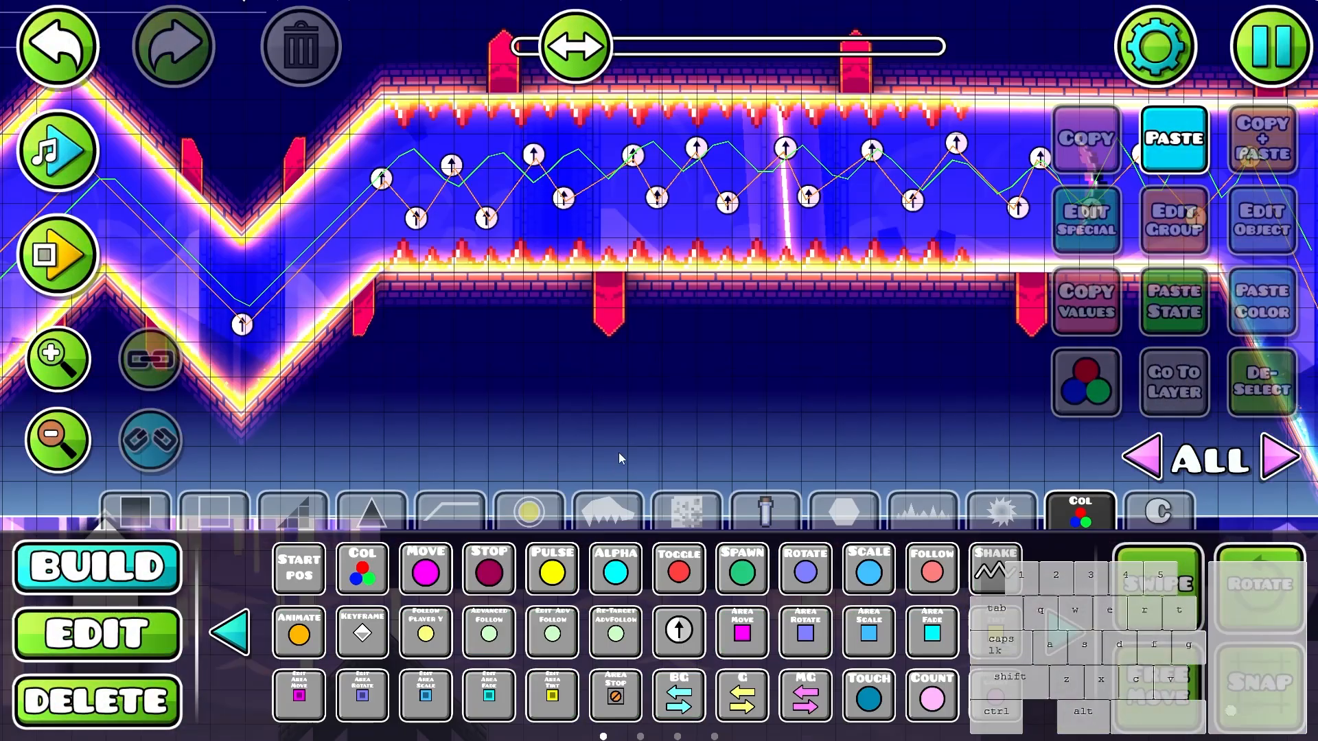
pyautogui.click(687, 511)
pyautogui.click(1001, 511)
pyautogui.click(608, 511)
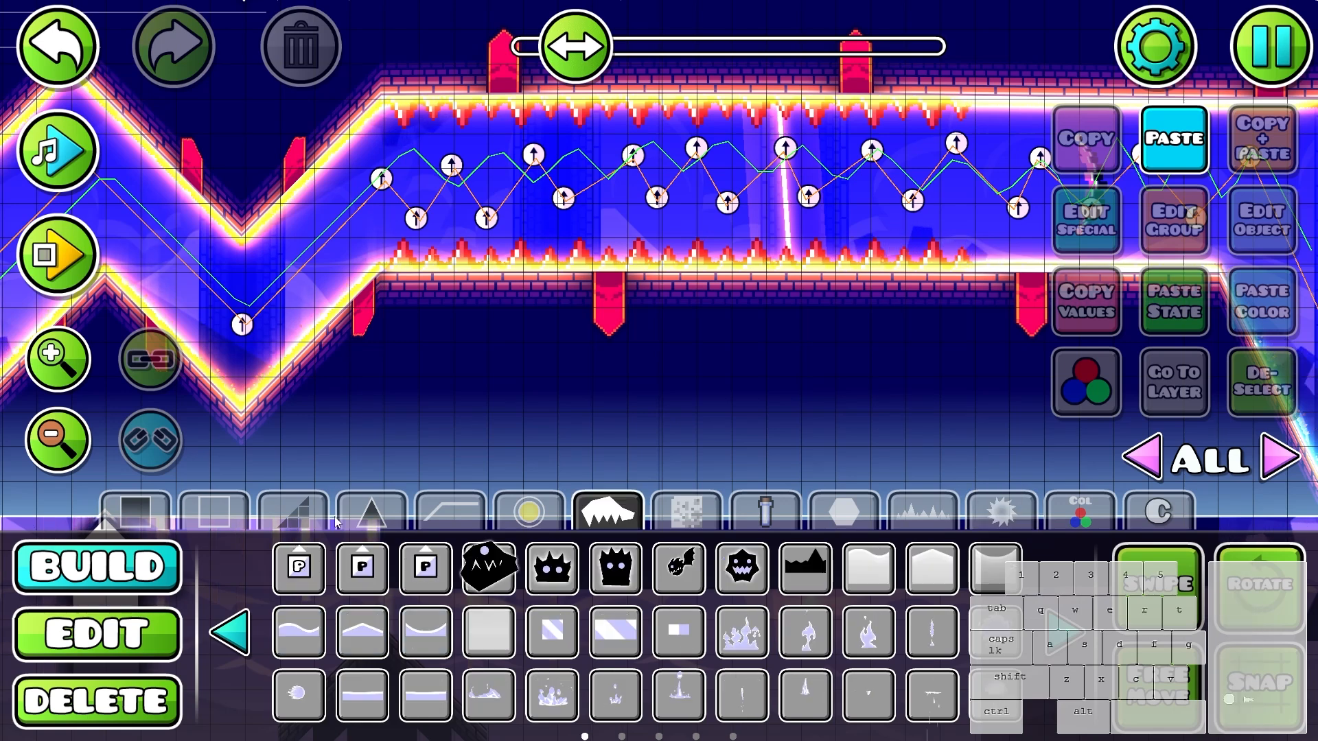
pyautogui.click(687, 512)
pyautogui.scroll(-4, 648, 435)
pyautogui.scroll(1, 662, 439)
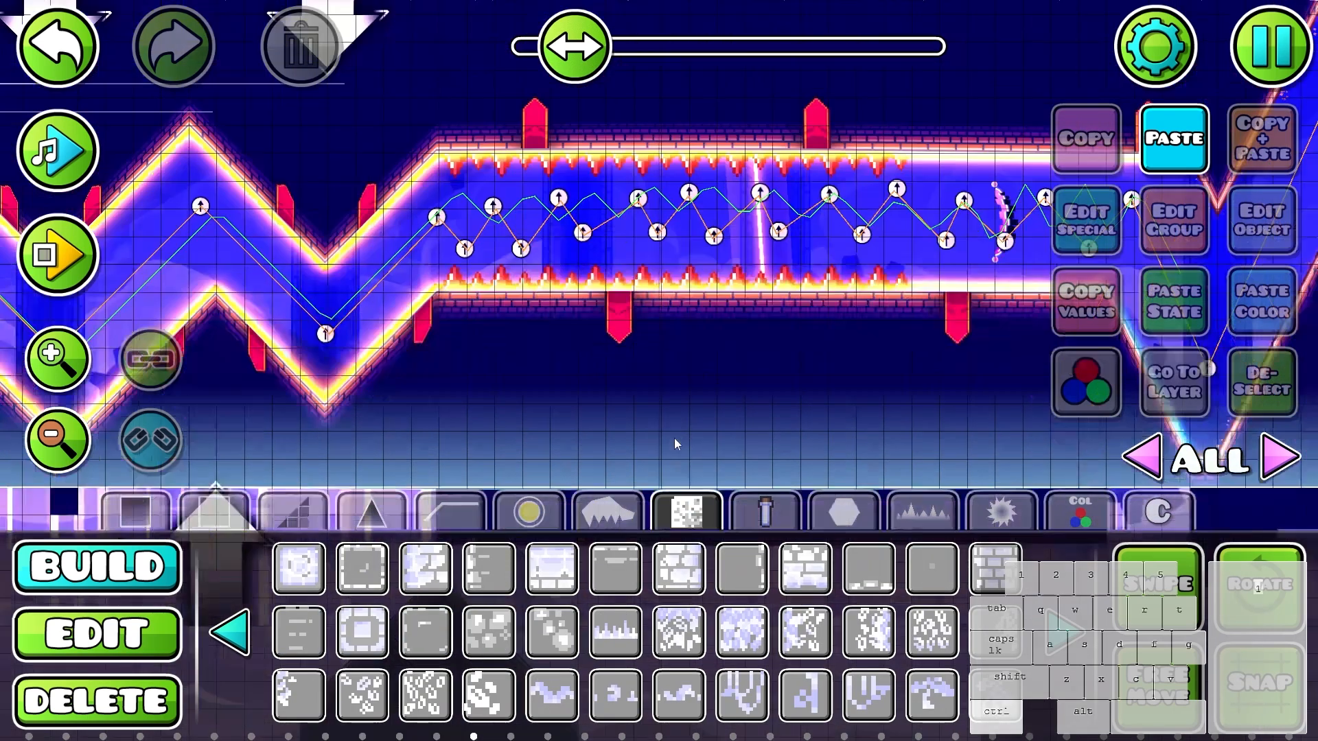
pyautogui.click(608, 512)
# - Select the dark fill block below the spiked corridor, switch to its editor layer 1 and copy its values
pyautogui.press('2')
pyautogui.scroll(2, 775, 415)
pyautogui.click(784, 409)
pyautogui.click(1166, 384)
pyautogui.click(1086, 302)
pyautogui.press('1')
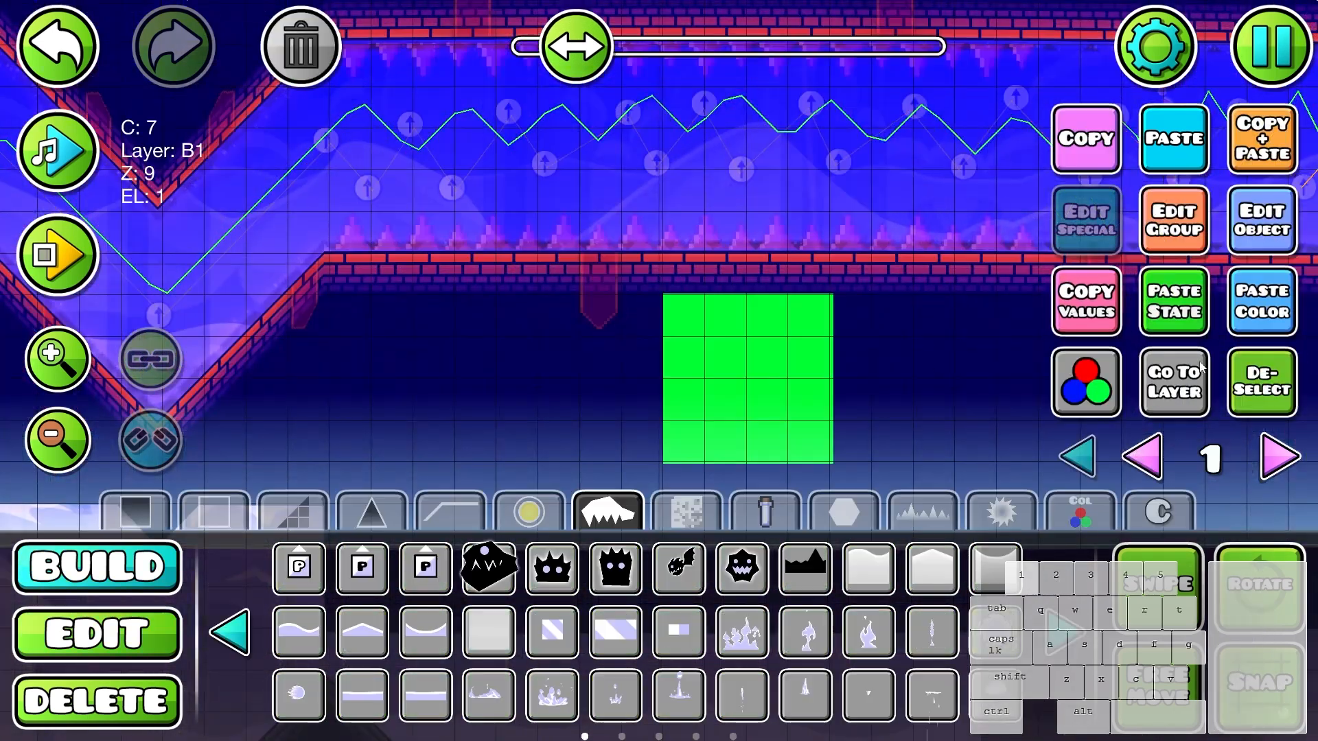
pyautogui.hotkey('alt', 'd')
# - Find the cracked stone texture block among the decorations and paint a patch five blocks wide and two high below the dark area
pyautogui.moveTo(794, 364); pyautogui.dragTo(741, 322)
pyautogui.click(922, 512)
pyautogui.click(789, 512)
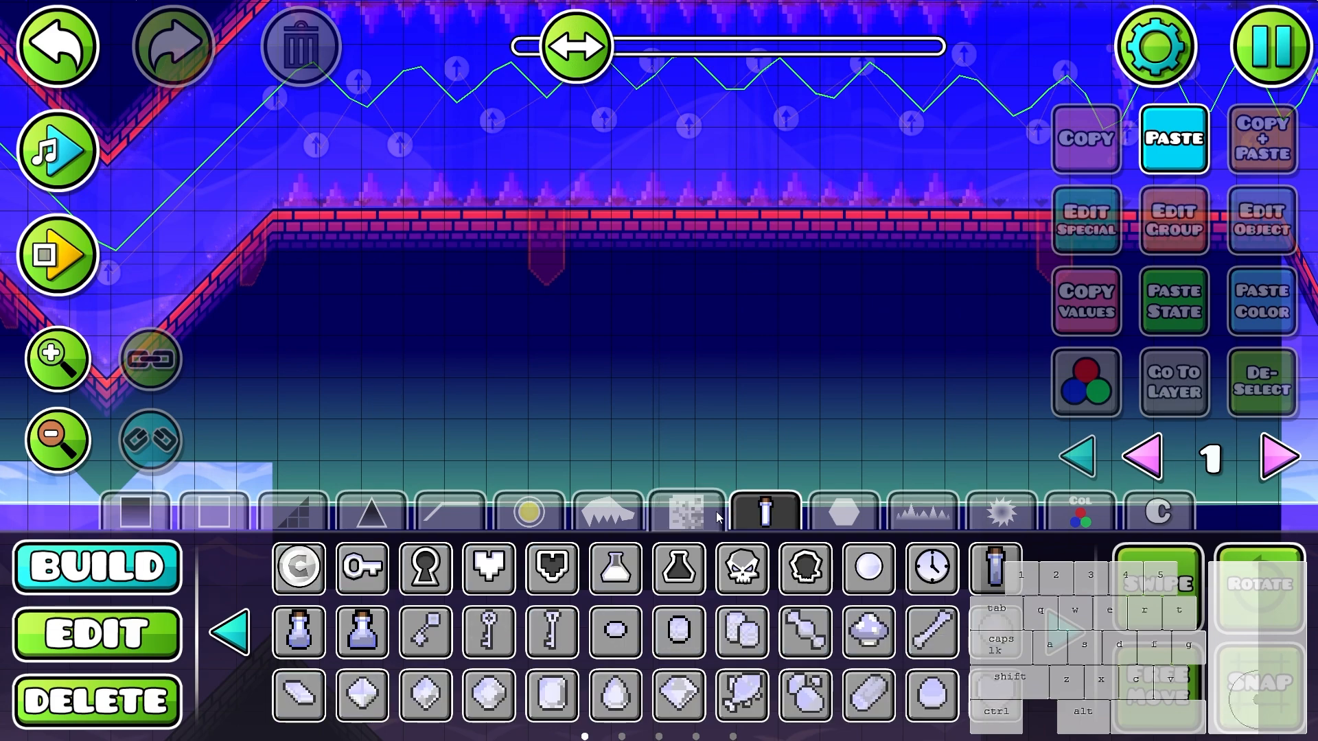
pyautogui.click(625, 521)
pyautogui.click(686, 511)
pyautogui.scroll(-5, 872, 521)
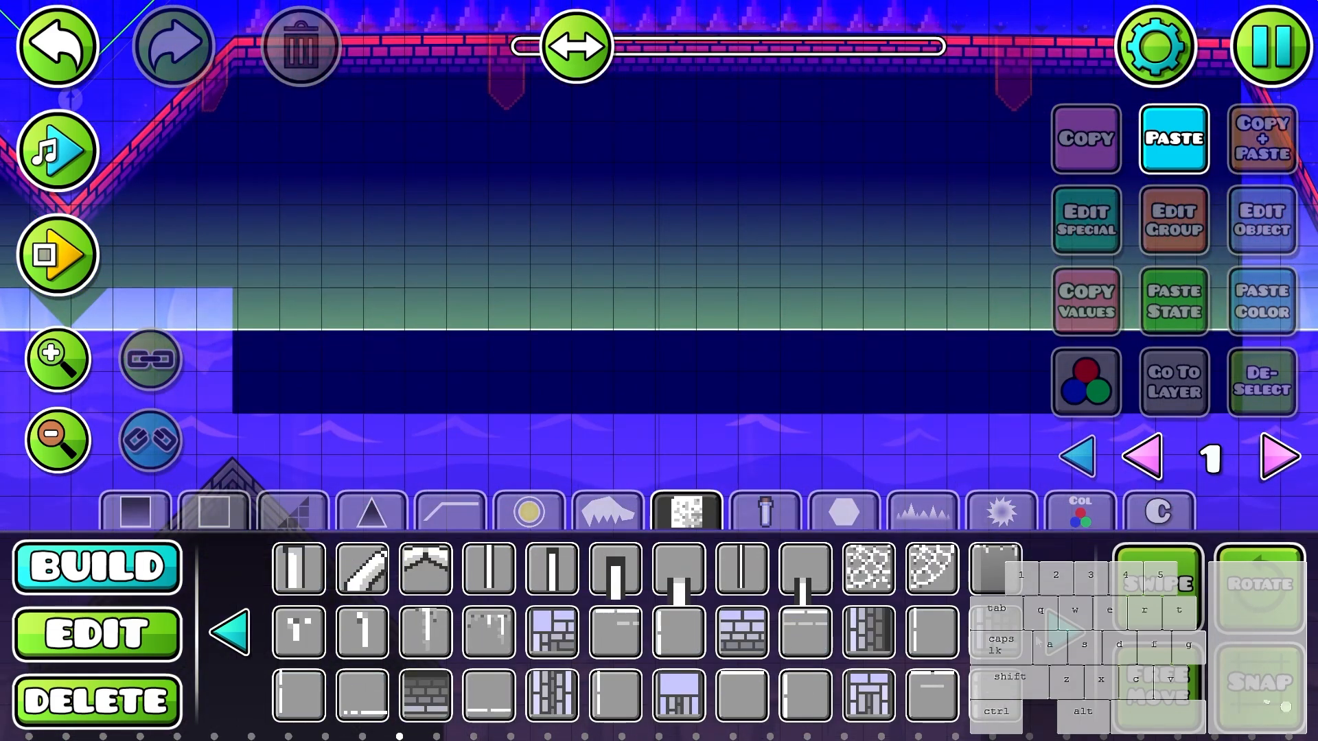
pyautogui.scroll(-3, 868, 535)
pyautogui.click(1064, 633)
pyautogui.click(1063, 633)
pyautogui.click(217, 645)
pyautogui.click(217, 645)
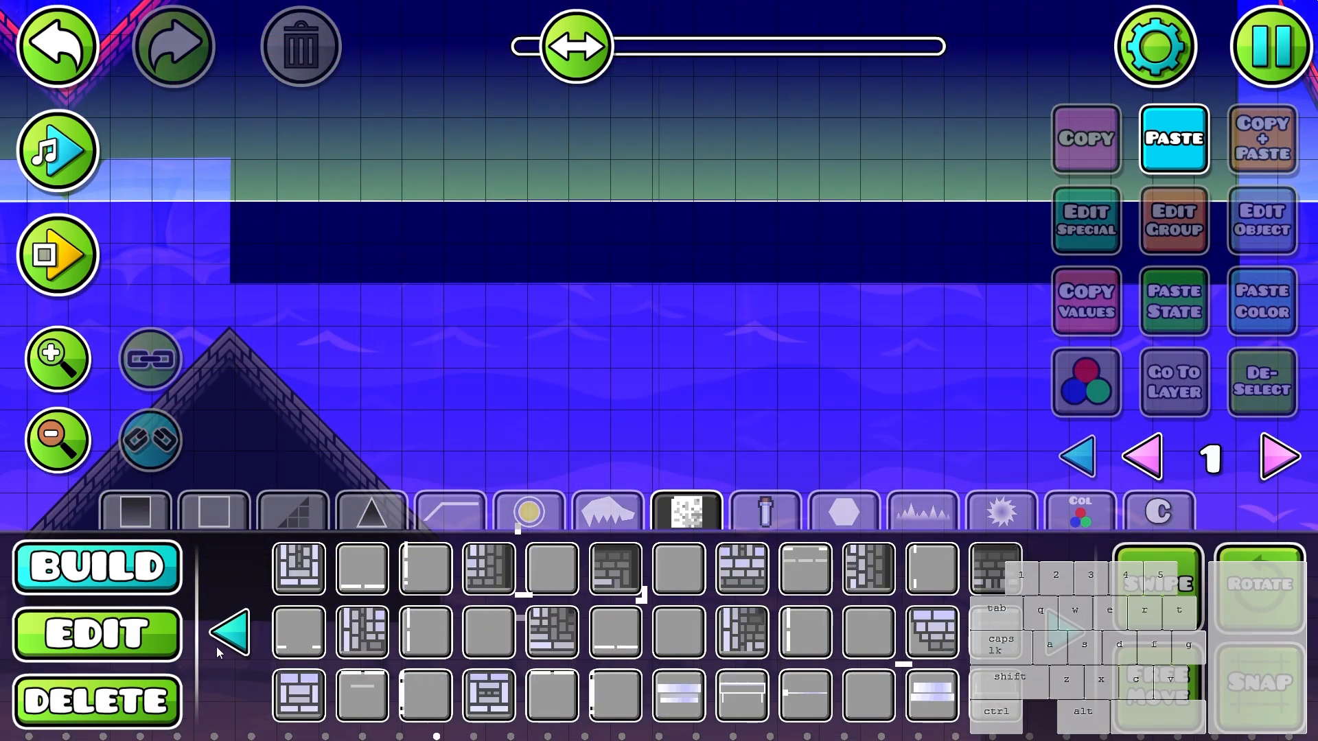
pyautogui.click(216, 645)
pyautogui.click(869, 570)
pyautogui.moveTo(716, 391)
pyautogui.mouseDown()
pyautogui.moveTo(823, 403)
pyautogui.moveTo(759, 391)
pyautogui.mouseUp()
# - Select the ten cracked stone blocks and assign them colour channel 4
pyautogui.press('2')
pyautogui.moveTo(635, 350); pyautogui.dragTo(885, 474)
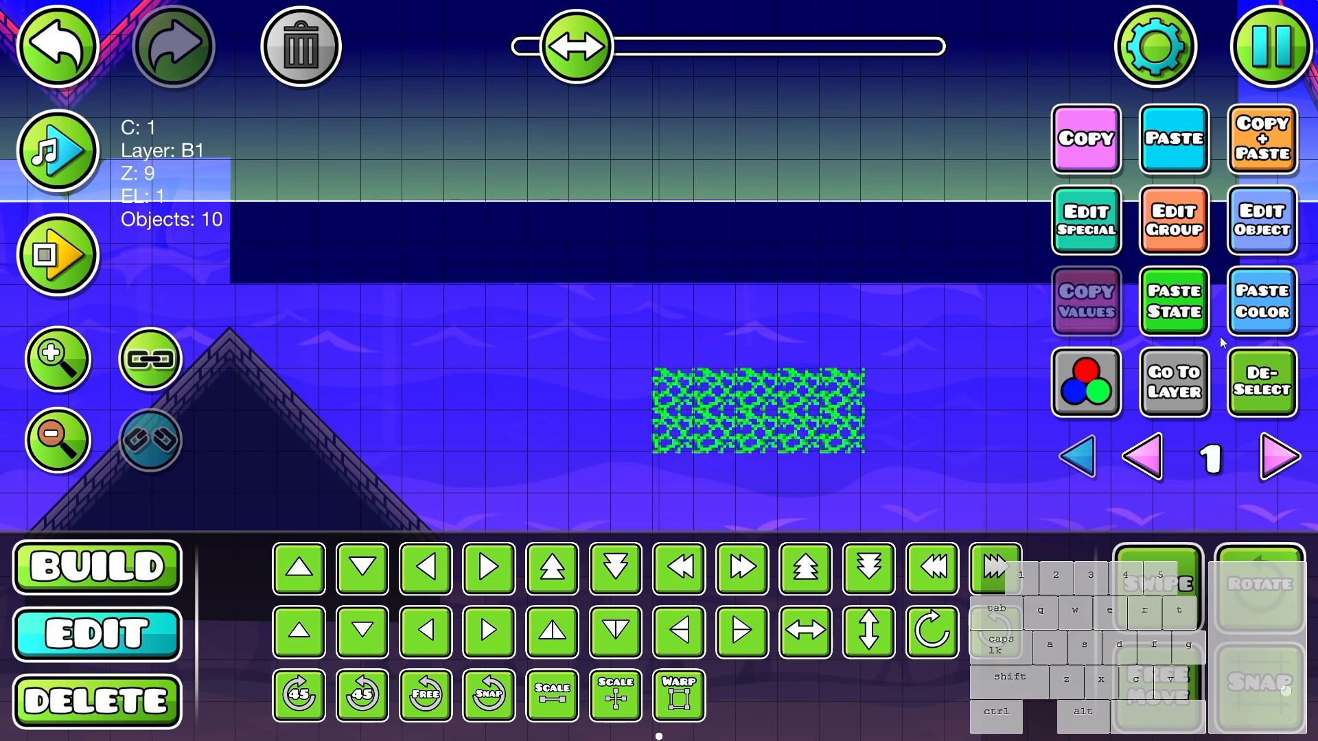
pyautogui.click(1253, 377)
pyautogui.press('1')
pyautogui.moveTo(881, 380); pyautogui.dragTo(856, 374)
pyautogui.press('2')
pyautogui.hotkey('ctrl', 'z')
pyautogui.click(1090, 378)
pyautogui.click(789, 403)
pyautogui.press('Escape')
pyautogui.click(1248, 386)
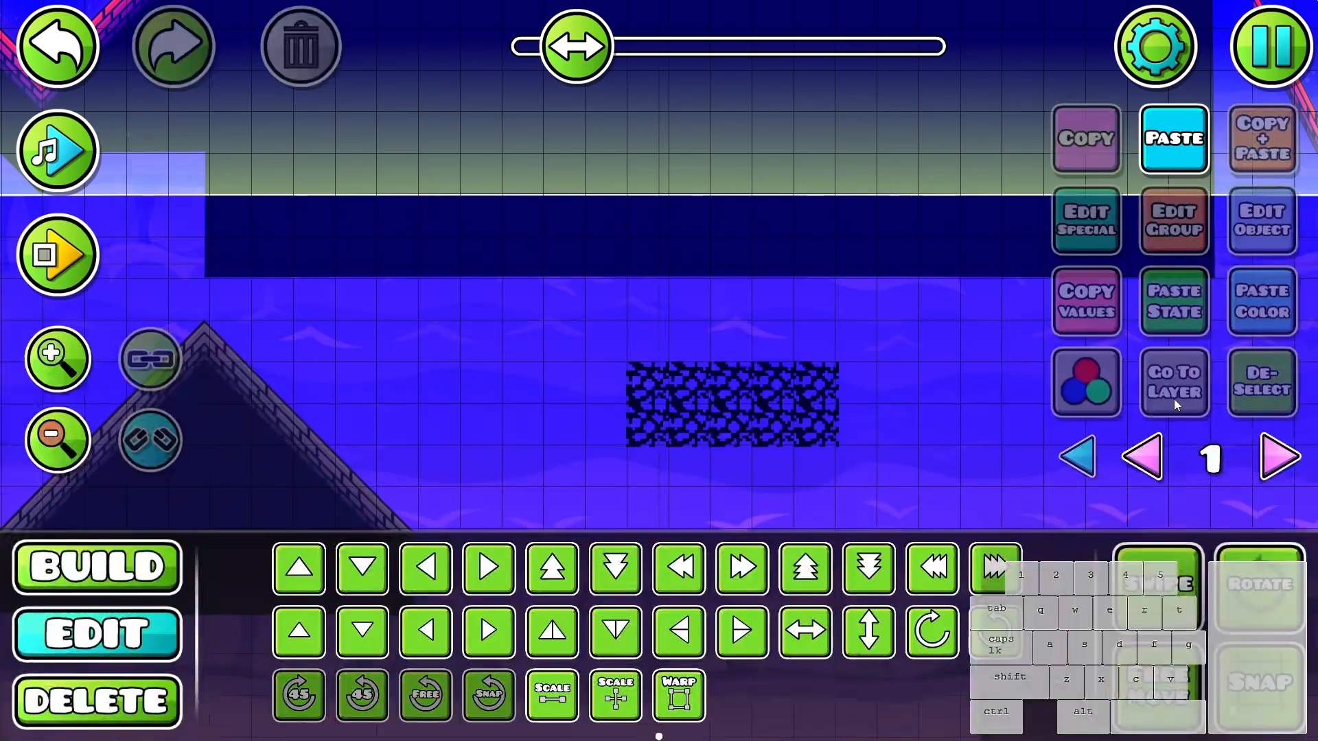
# - Move the cracked stone patch up into the dark area beneath the spiked corridor
pyautogui.hotkey('ctrl', 'z')
pyautogui.press('w')
pyautogui.press('w')
pyautogui.press('w')
pyautogui.press('w')
pyautogui.press('w')
pyautogui.press('w')
pyautogui.press('w')
pyautogui.moveTo(1030, 272); pyautogui.dragTo(1015, 411)
pyautogui.press('w')
pyautogui.press('w')
pyautogui.click(1261, 384)
pyautogui.hotkey('ctrl', 'z')
pyautogui.press('s')
pyautogui.press('w')
pyautogui.click(1250, 390)
# - Place a gradient block beside the stone patch and give it the colour of the dark fill block
pyautogui.moveTo(839, 292); pyautogui.dragTo(797, 385)
pyautogui.scroll(3, 798, 386)
pyautogui.press('1')
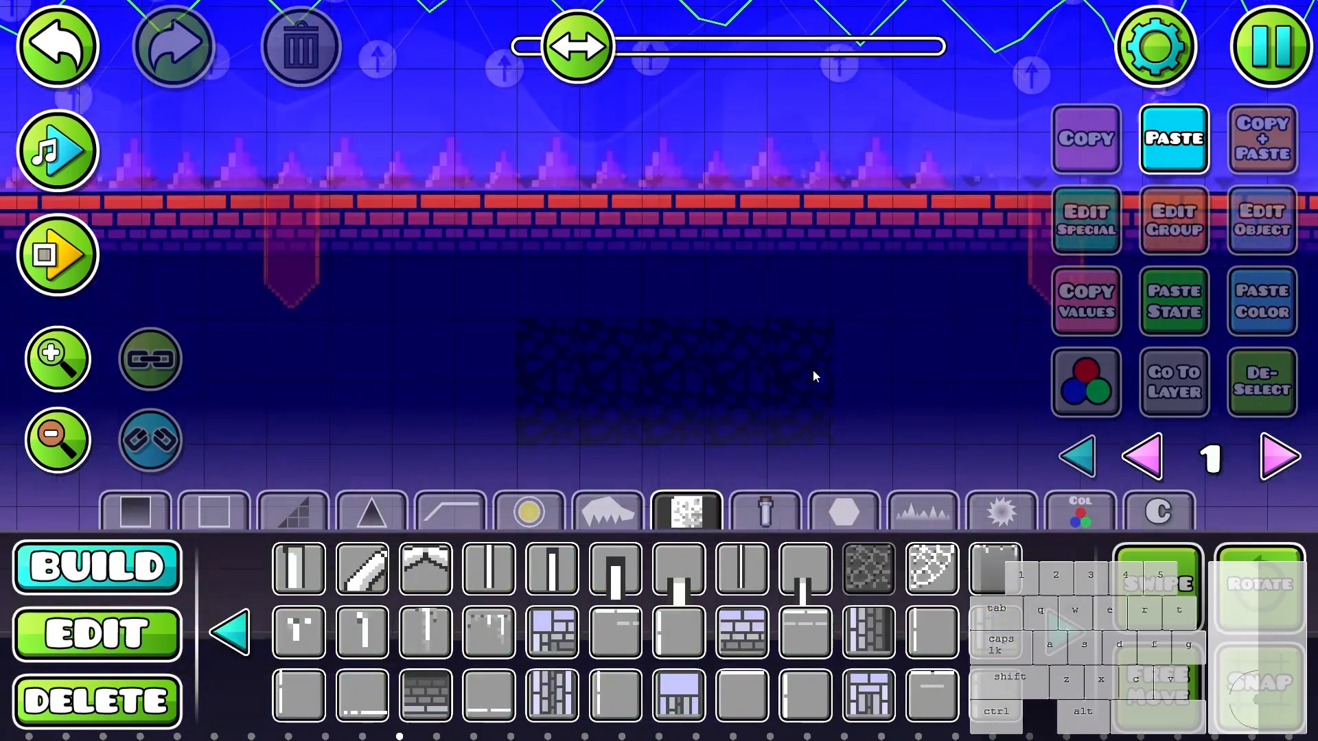
pyautogui.press('2')
pyautogui.click(875, 362)
pyautogui.click(1090, 317)
pyautogui.press('1')
pyautogui.click(941, 508)
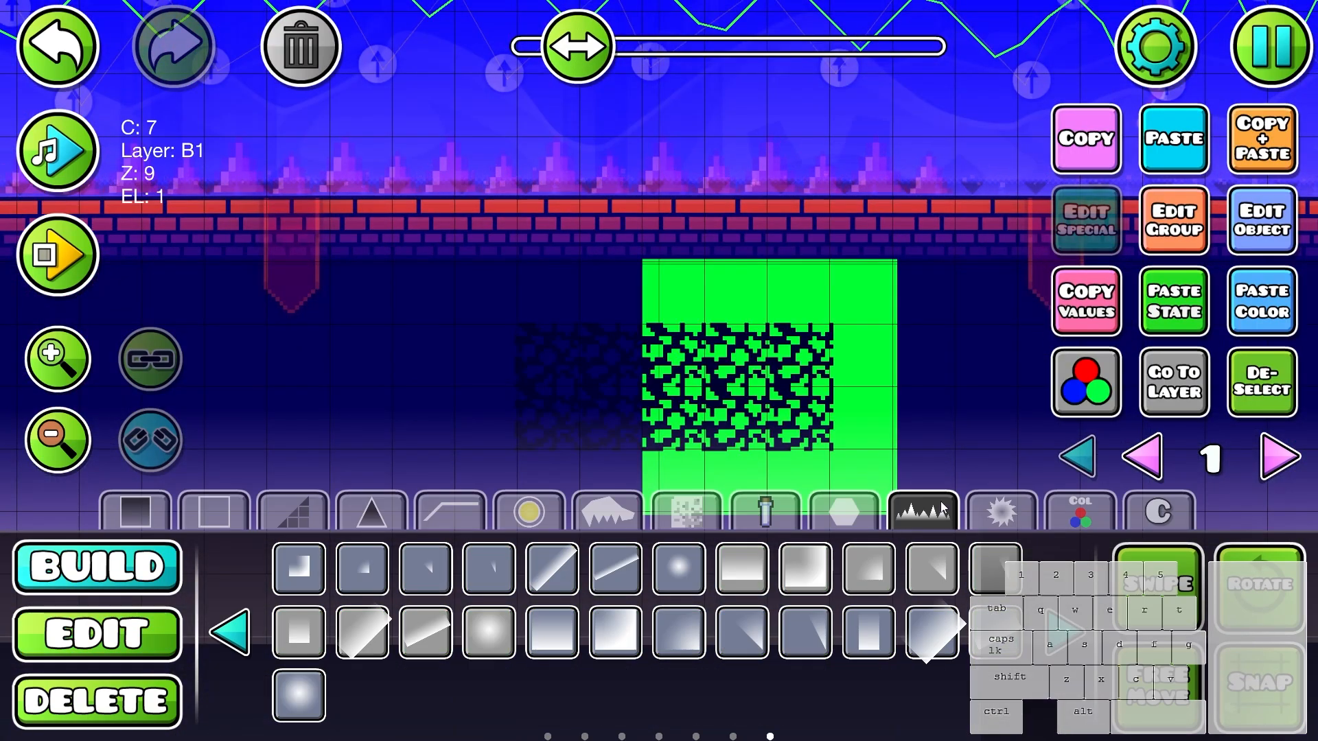
pyautogui.press('Delete')
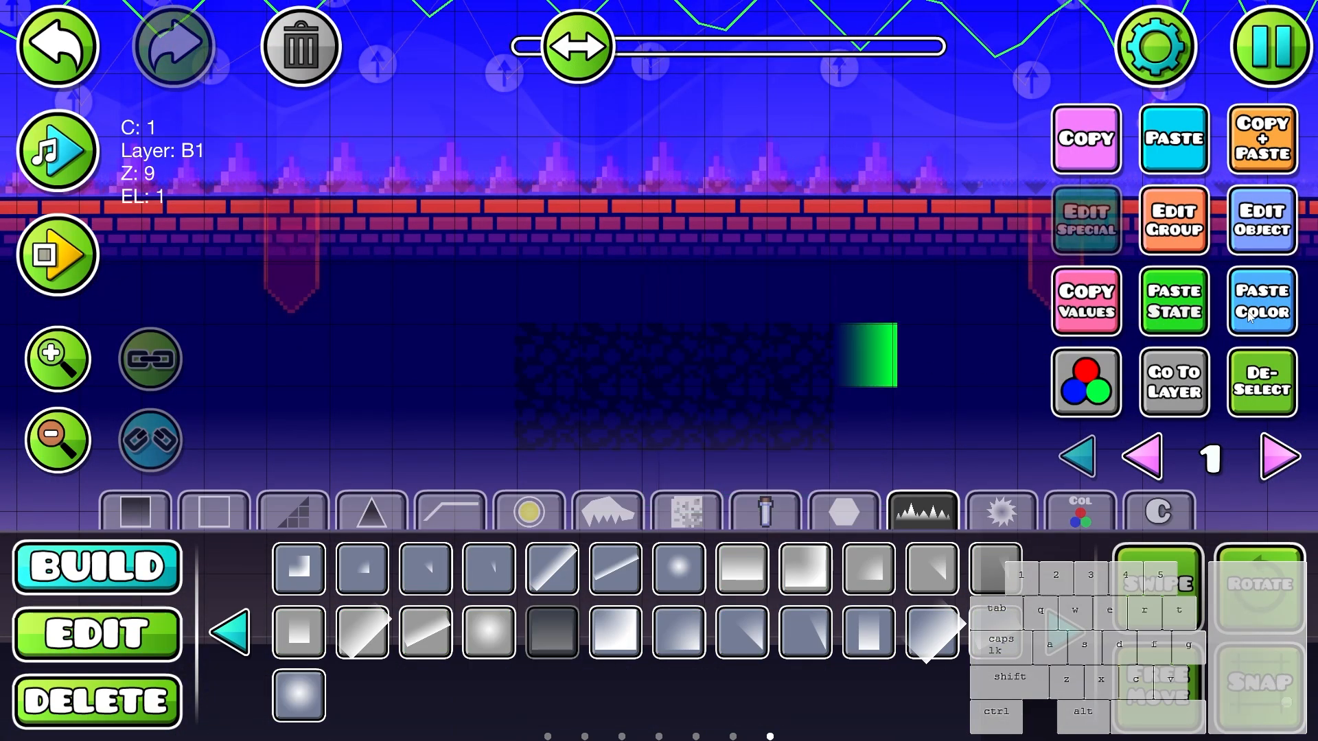
pyautogui.press('2')
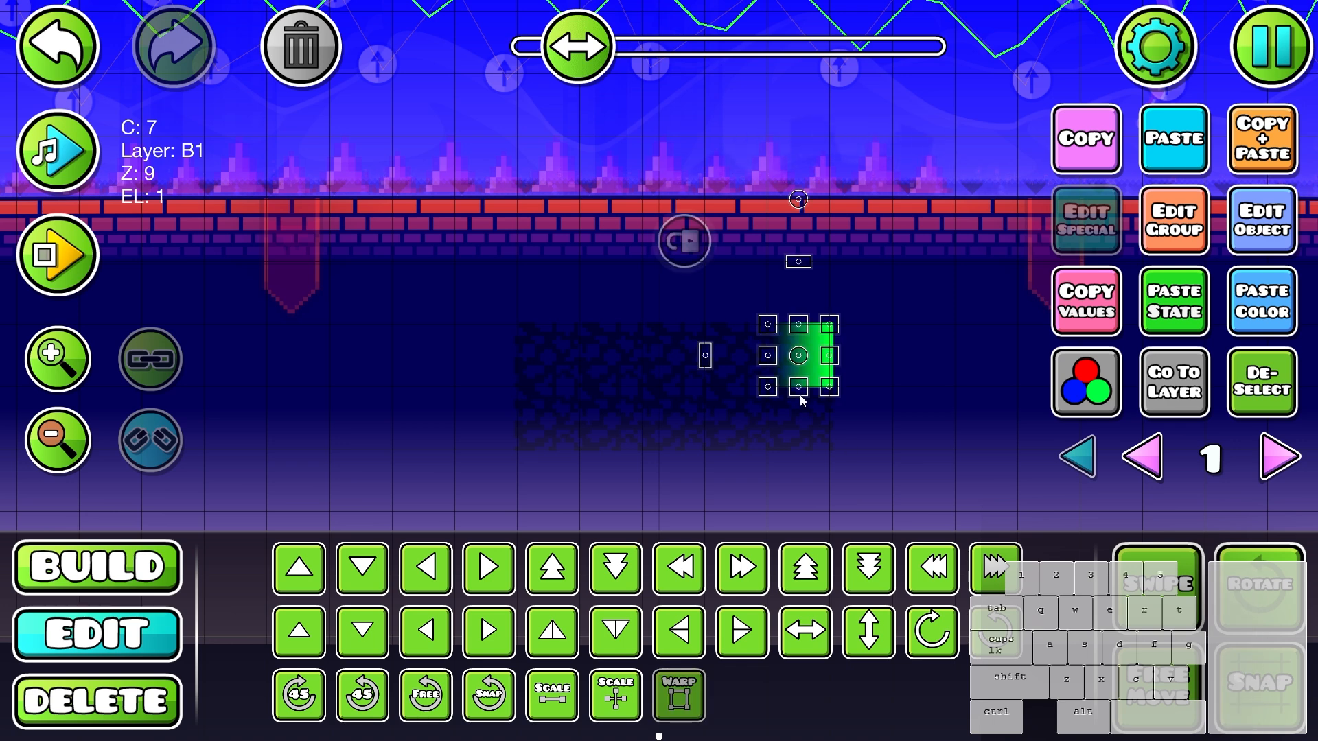
# - Rotate the gradient to fade downward and stretch it across the full width of the stone patch
pyautogui.press('f')
pyautogui.moveTo(798, 388); pyautogui.dragTo(816, 445)
pyautogui.moveTo(767, 373); pyautogui.dragTo(743, 373)
pyautogui.moveTo(826, 415); pyautogui.dragTo(805, 443)
pyautogui.click(719, 435)
pyautogui.moveTo(719, 434); pyautogui.dragTo(684, 424)
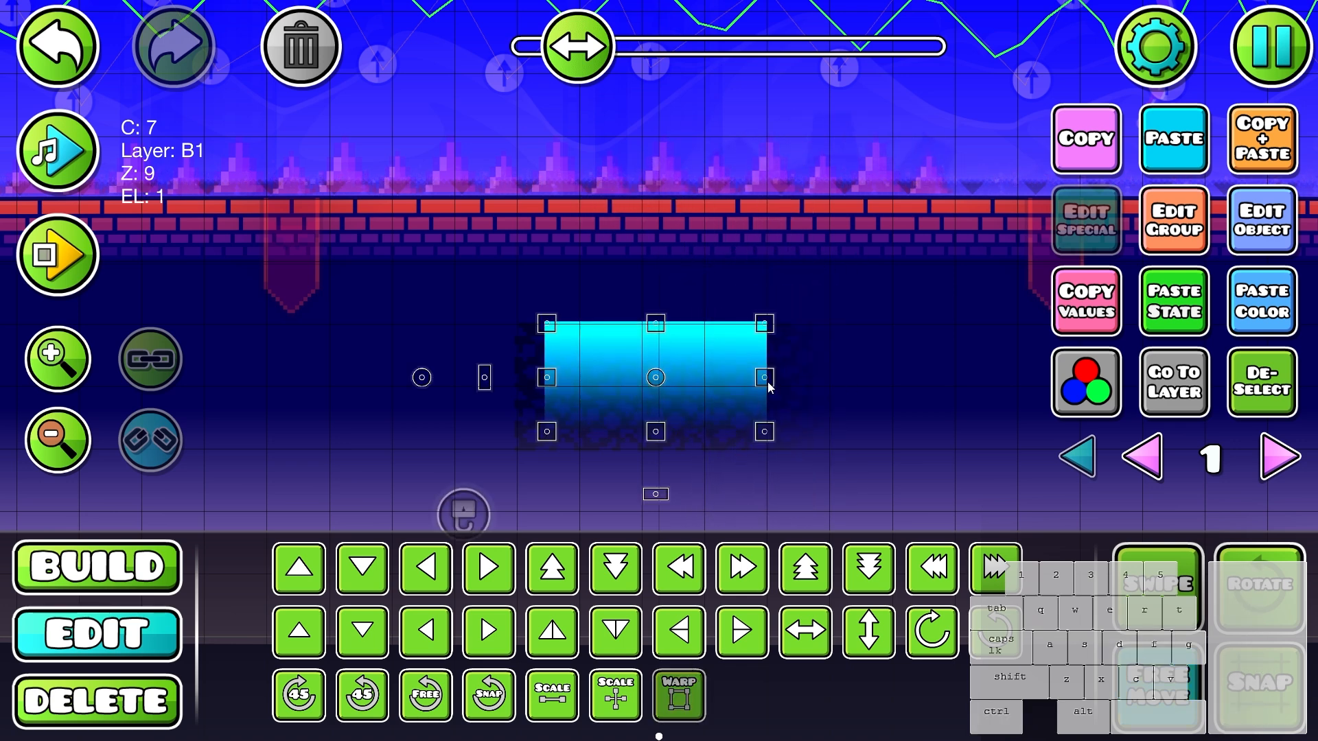
pyautogui.moveTo(767, 382); pyautogui.dragTo(853, 383)
# - Add a flipped copy of the gradient along the stone patch's lower edge and flatten it into a thin strip
pyautogui.press('d')
pyautogui.press('q')
pyautogui.press('q')
pyautogui.moveTo(661, 391); pyautogui.dragTo(664, 412)
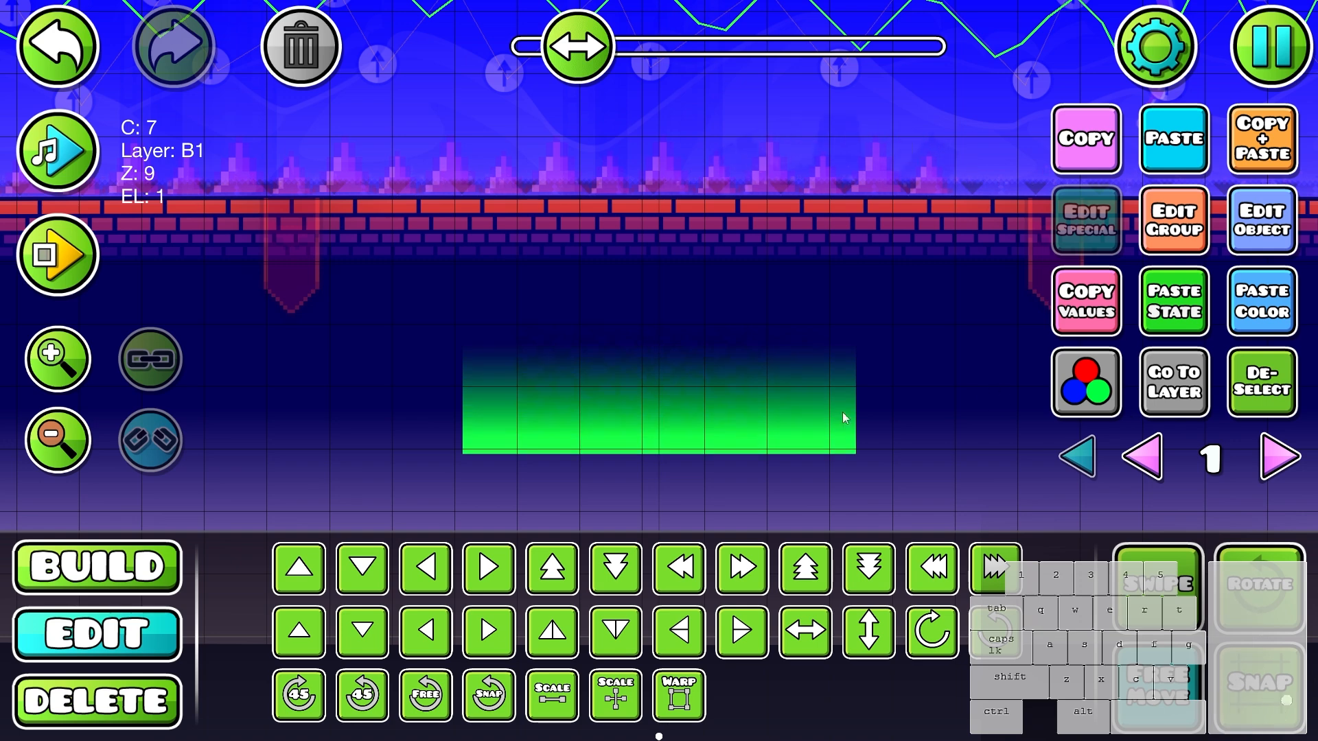
pyautogui.moveTo(660, 345); pyautogui.dragTo(741, 447)
pyautogui.press('d')
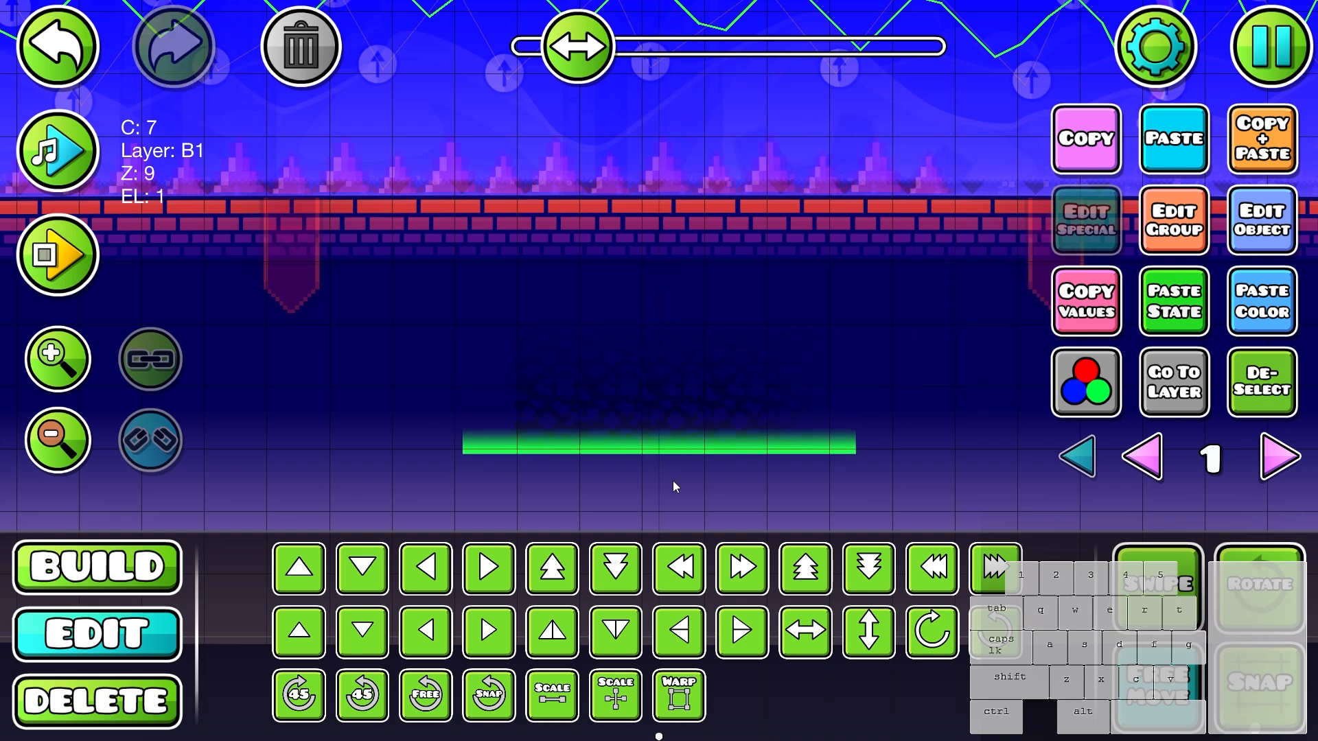
# - Duplicate the thin gradient strip, rotate it upright and position it over the left edge of the stone patch
pyautogui.hotkey('shift', 'w')
pyautogui.hotkey('ctrl', 'd')
pyautogui.press('e')
pyautogui.moveTo(660, 432); pyautogui.dragTo(531, 497)
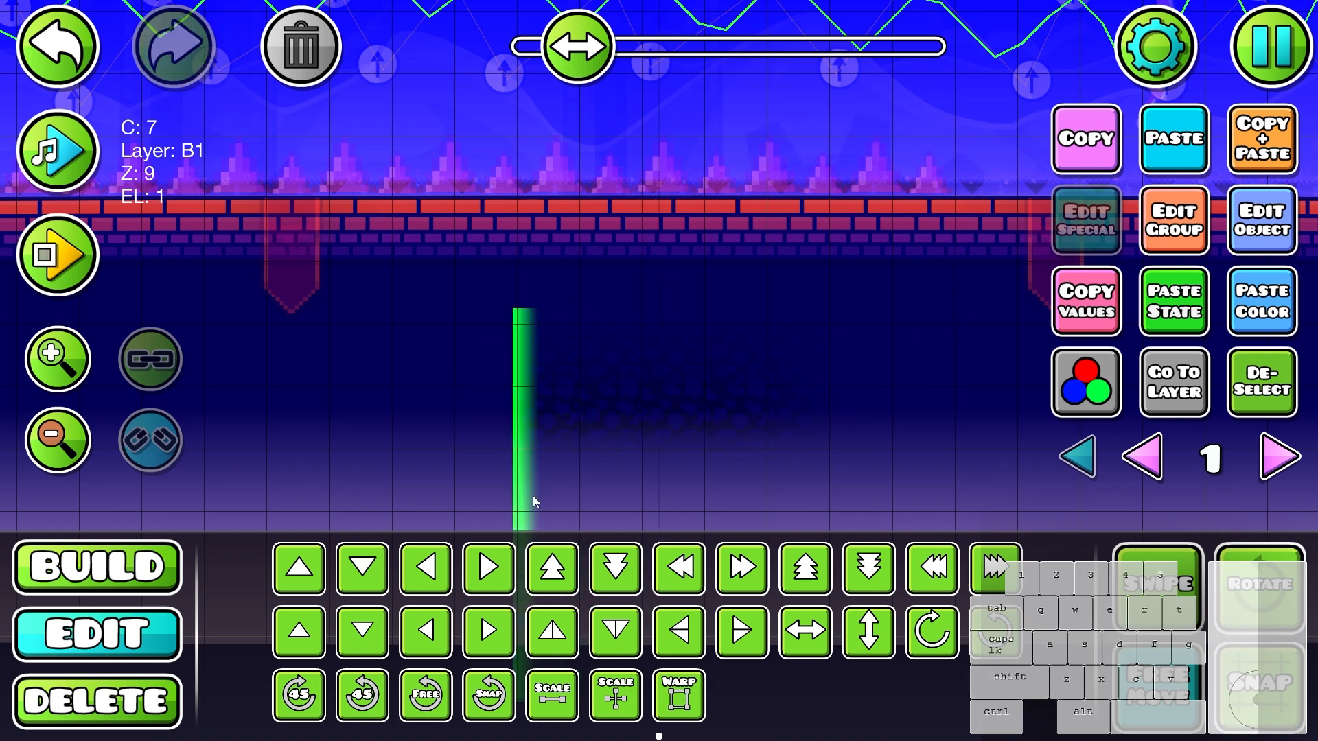
pyautogui.click(1243, 399)
pyautogui.scroll(-6, 805, 398)
pyautogui.scroll(5, 659, 379)
pyautogui.doubleClick(653, 376)
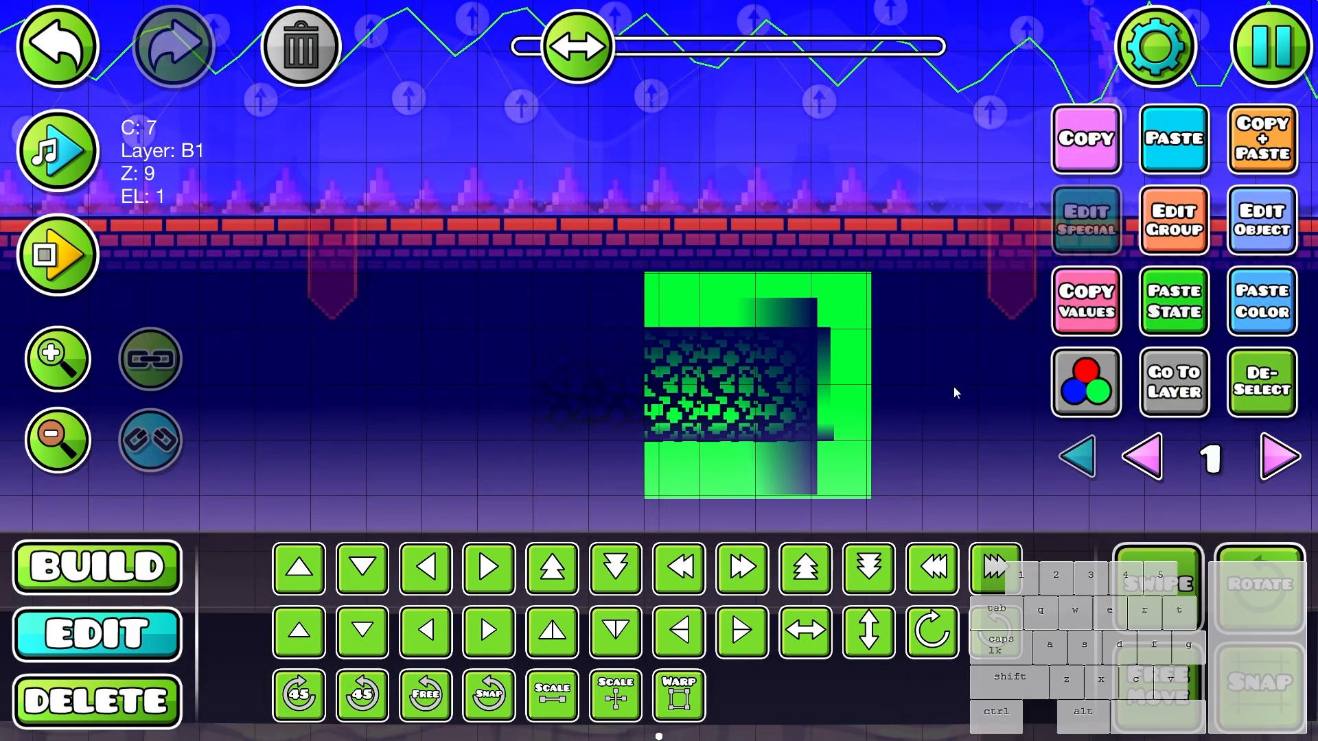
pyautogui.hotkey('ctrl', 'z')
# - Find the four-skull decoration block and paint stepped rows of it beside the brick triangle below the dark area
pyautogui.press('1')
pyautogui.scroll(-3, 753, 418)
pyautogui.moveTo(754, 418); pyautogui.dragTo(845, 283)
pyautogui.click(686, 512)
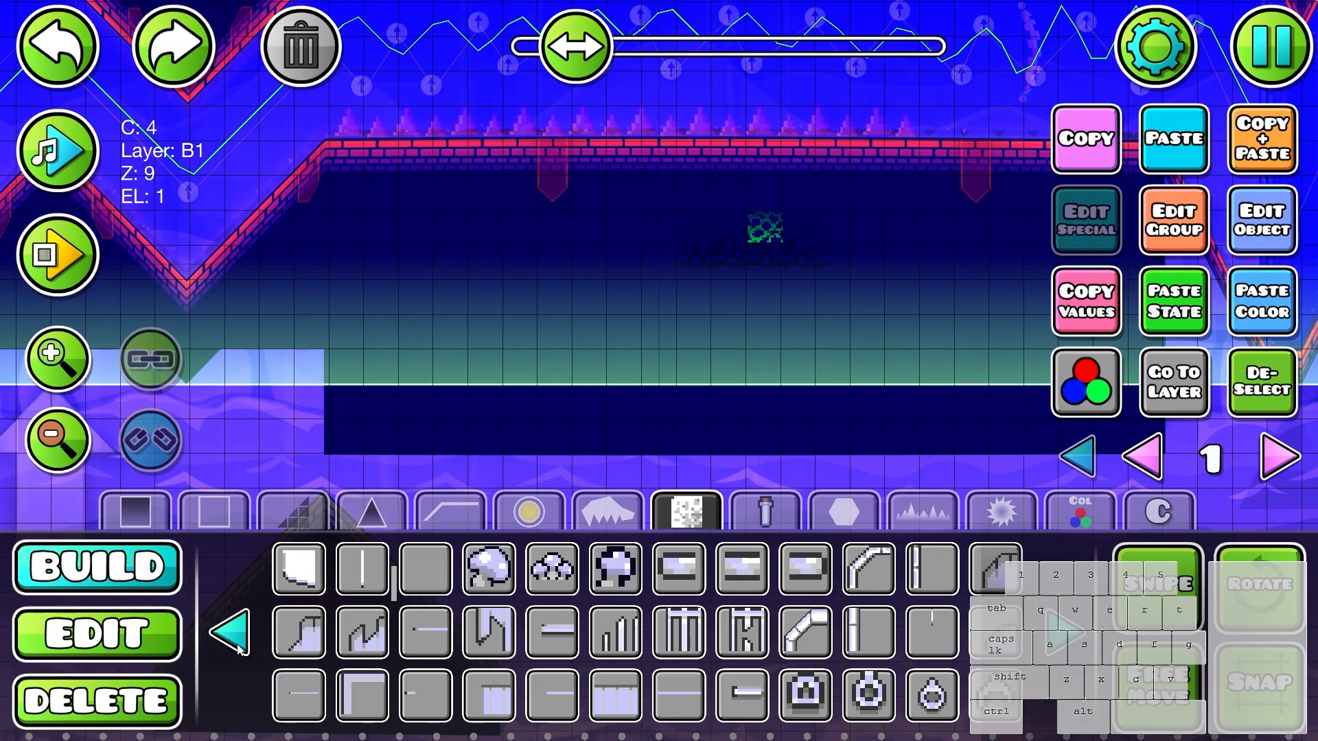
pyautogui.click(235, 637)
pyautogui.click(234, 637)
pyautogui.click(235, 637)
pyautogui.click(234, 637)
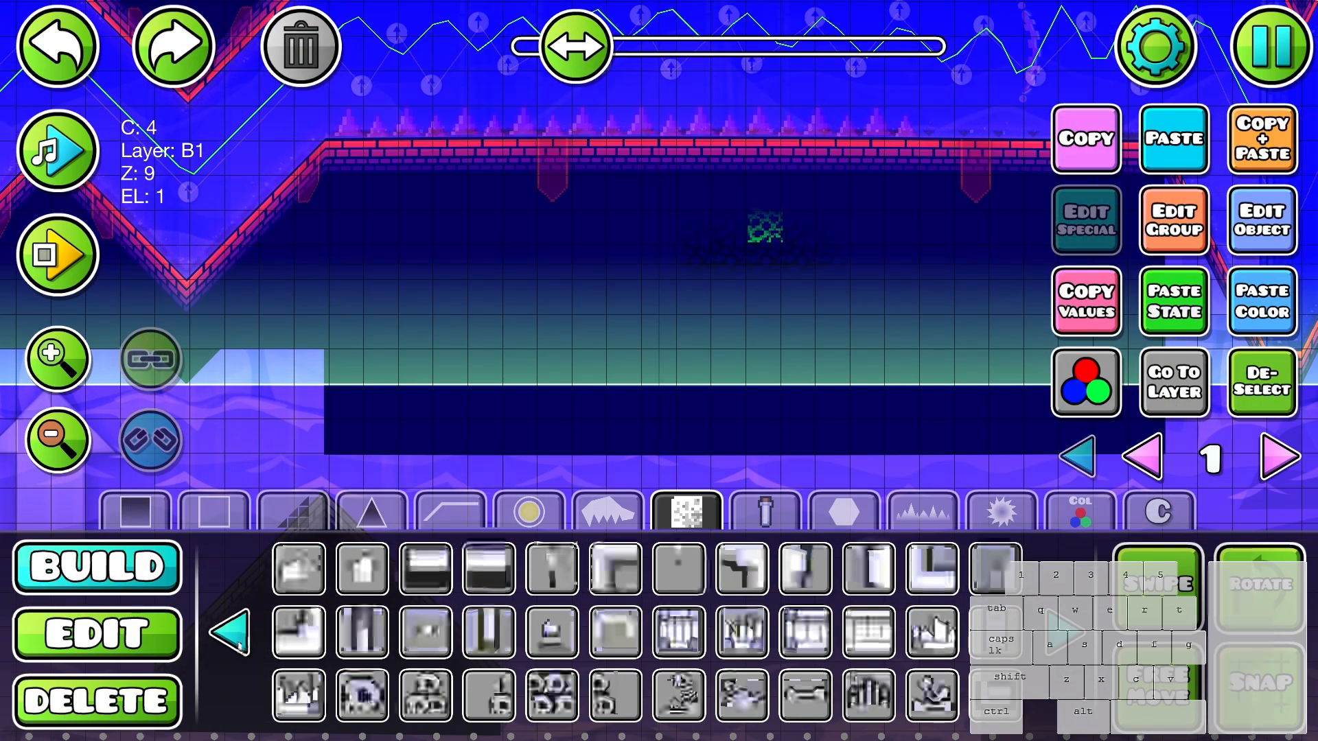
pyautogui.click(235, 637)
pyautogui.click(564, 692)
pyautogui.moveTo(683, 395); pyautogui.dragTo(748, 162)
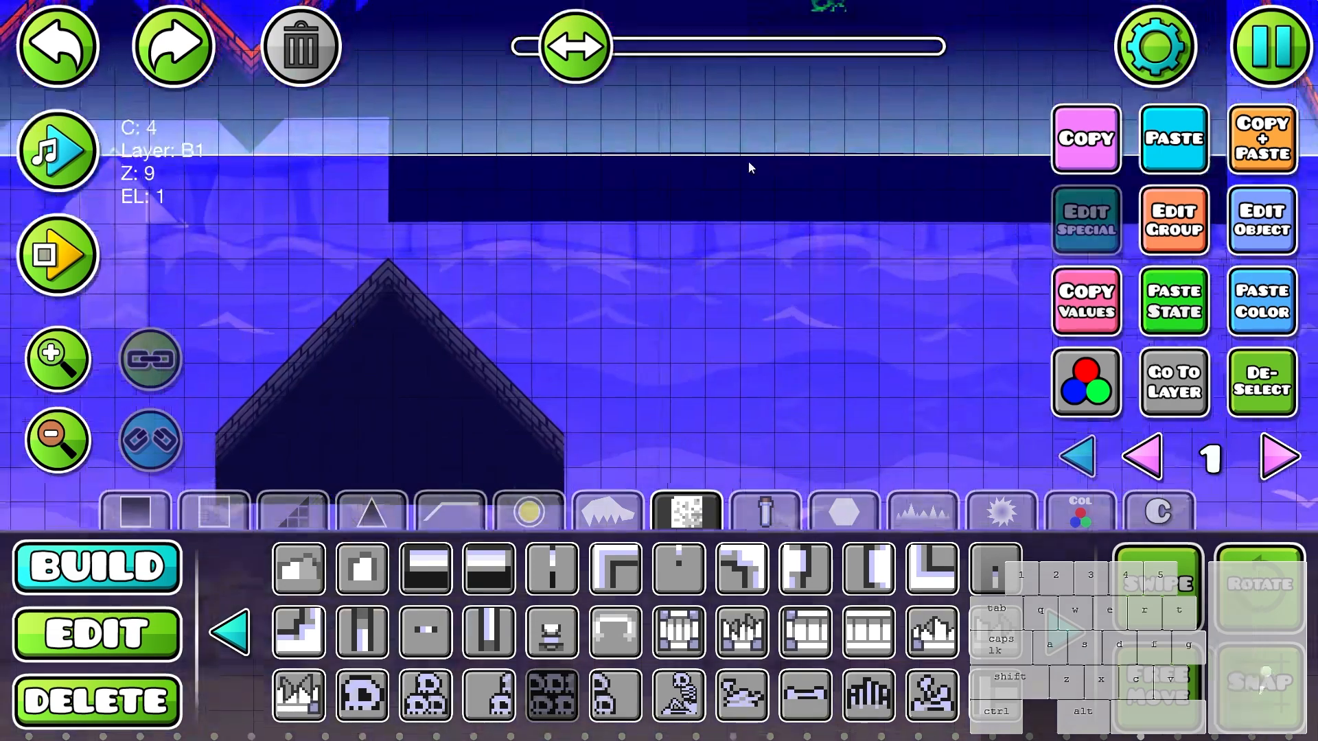
pyautogui.moveTo(619, 273); pyautogui.dragTo(588, 295)
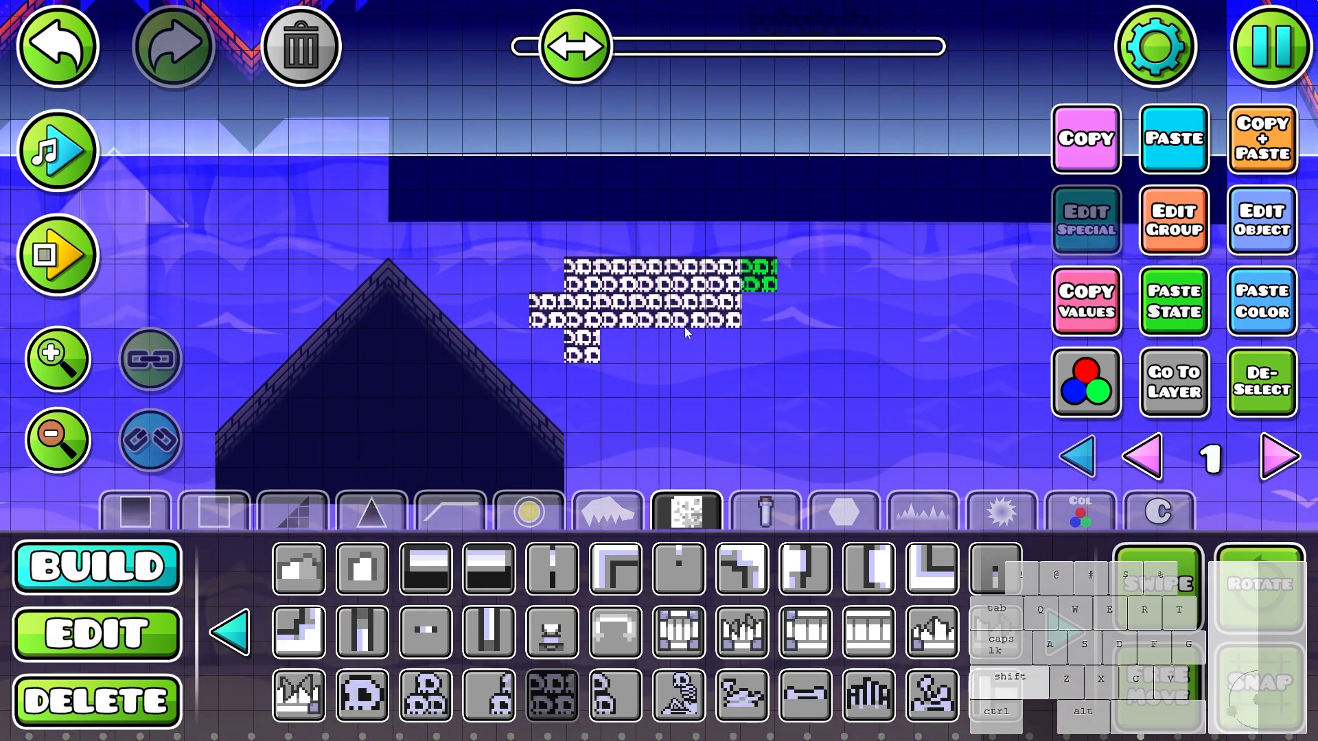
# - Select the whole brick triangle and move it down, away from the skull blocks
pyautogui.press('2')
pyautogui.click(525, 400)
pyautogui.moveTo(582, 410); pyautogui.dragTo(374, 505)
pyautogui.moveTo(477, 265); pyautogui.dragTo(229, 528)
pyautogui.moveTo(498, 335); pyautogui.dragTo(719, 170)
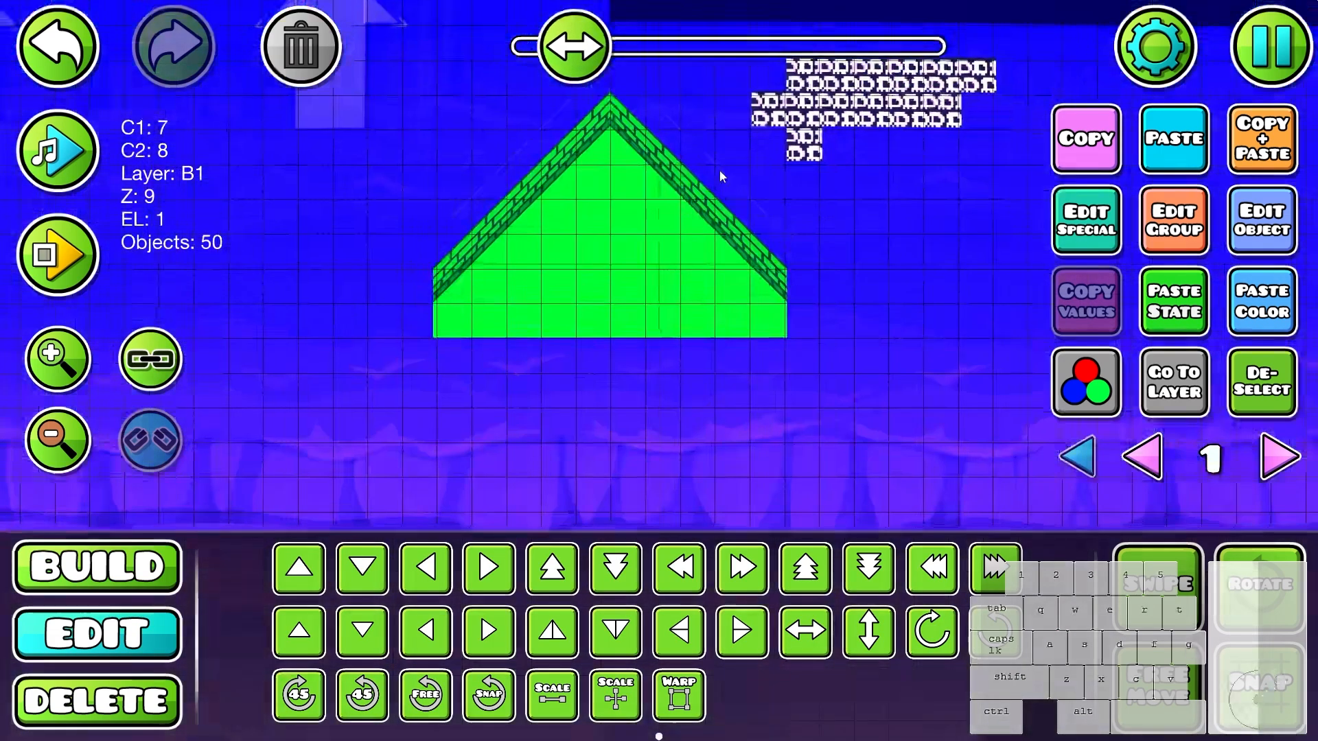
pyautogui.moveTo(830, 139)
pyautogui.mouseDown()
pyautogui.moveTo(598, 381)
pyautogui.moveTo(468, 424)
pyautogui.mouseUp()
pyautogui.click(573, 362)
# - Extend the skull blocks into a staircase shape and paint a second skull cluster further right
pyautogui.press('1')
pyautogui.scroll(-1, 537, 412)
pyautogui.moveTo(748, 364)
pyautogui.mouseDown()
pyautogui.moveTo(537, 411)
pyautogui.moveTo(861, 390)
pyautogui.mouseUp()
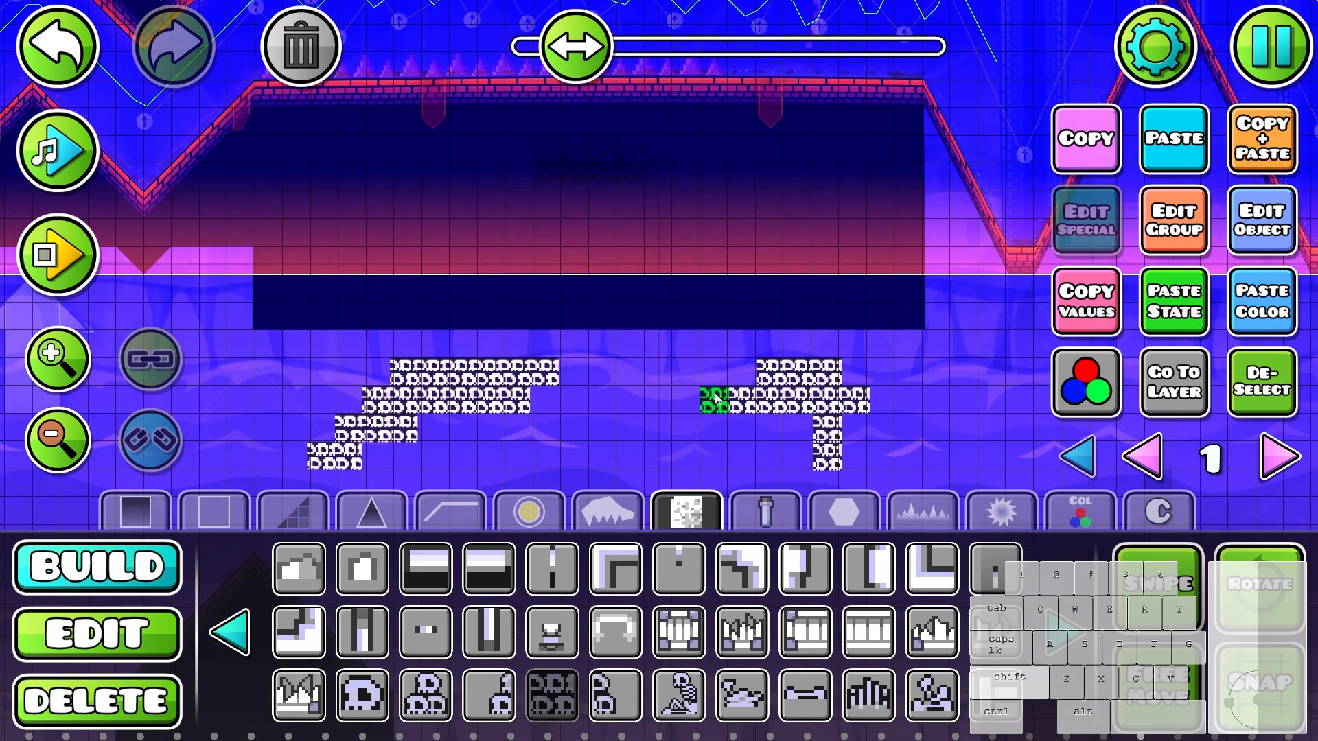
# - Pick up the cracked stone block again and paint a small irregular cluster between the two skull clusters
pyautogui.press('2')
pyautogui.click(623, 147)
pyautogui.press('1')
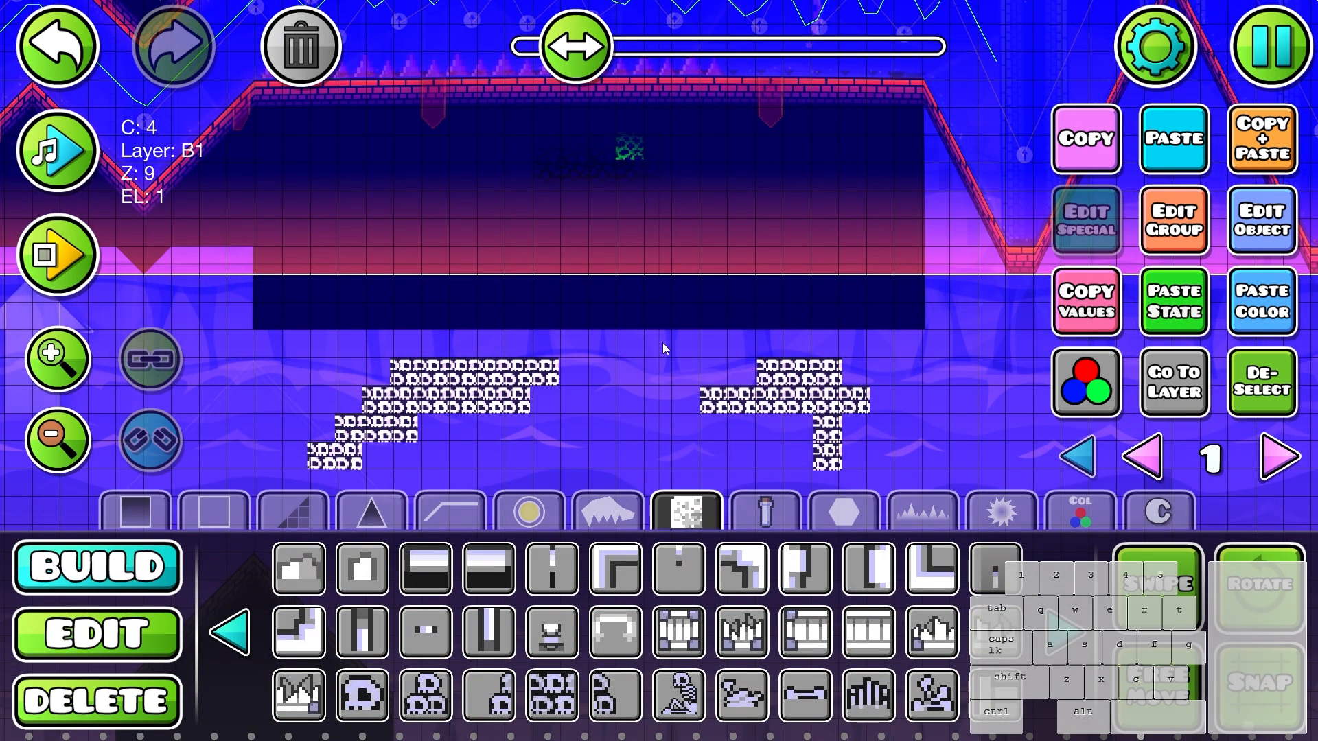
pyautogui.press('s')
pyautogui.press('s')
pyautogui.press('s')
pyautogui.press('s')
pyautogui.click(633, 410)
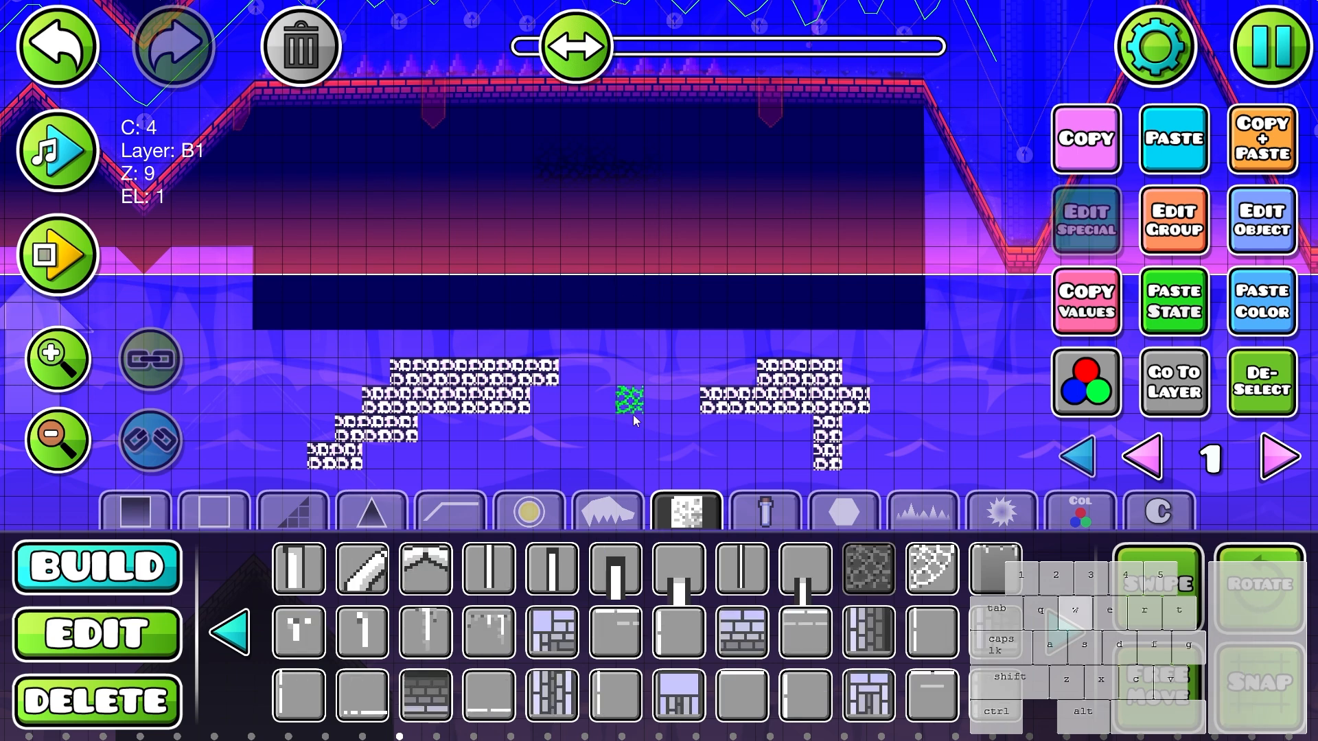
pyautogui.press('w')
pyautogui.press('w')
pyautogui.press('w')
pyautogui.press('w')
pyautogui.press('w')
pyautogui.press('w')
pyautogui.press('w')
pyautogui.press('w')
pyautogui.press('w')
pyautogui.moveTo(654, 439); pyautogui.dragTo(629, 377)
# - Select all the skull and stone blocks and set both their base and detail colours to channel 4
pyautogui.press('2')
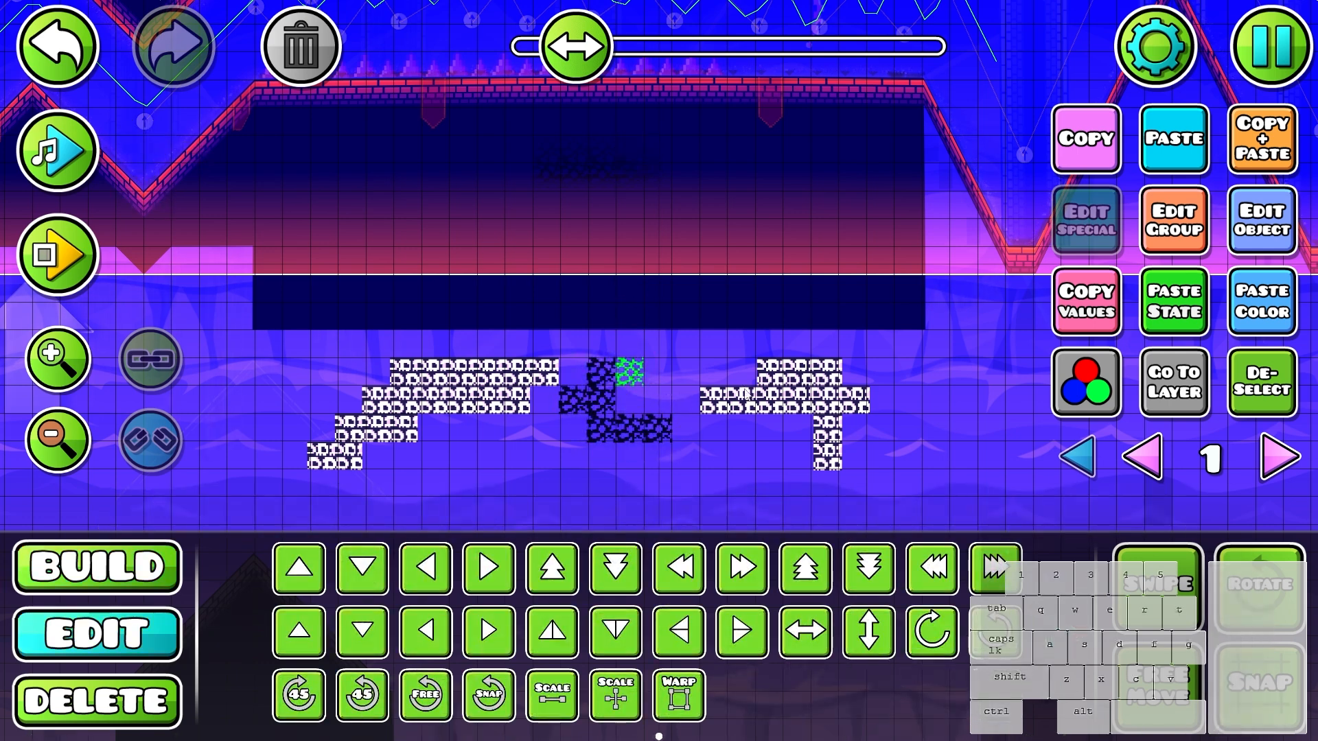
pyautogui.moveTo(291, 486); pyautogui.dragTo(888, 346)
pyautogui.click(1233, 238)
pyautogui.click(622, 111)
pyautogui.click(805, 386)
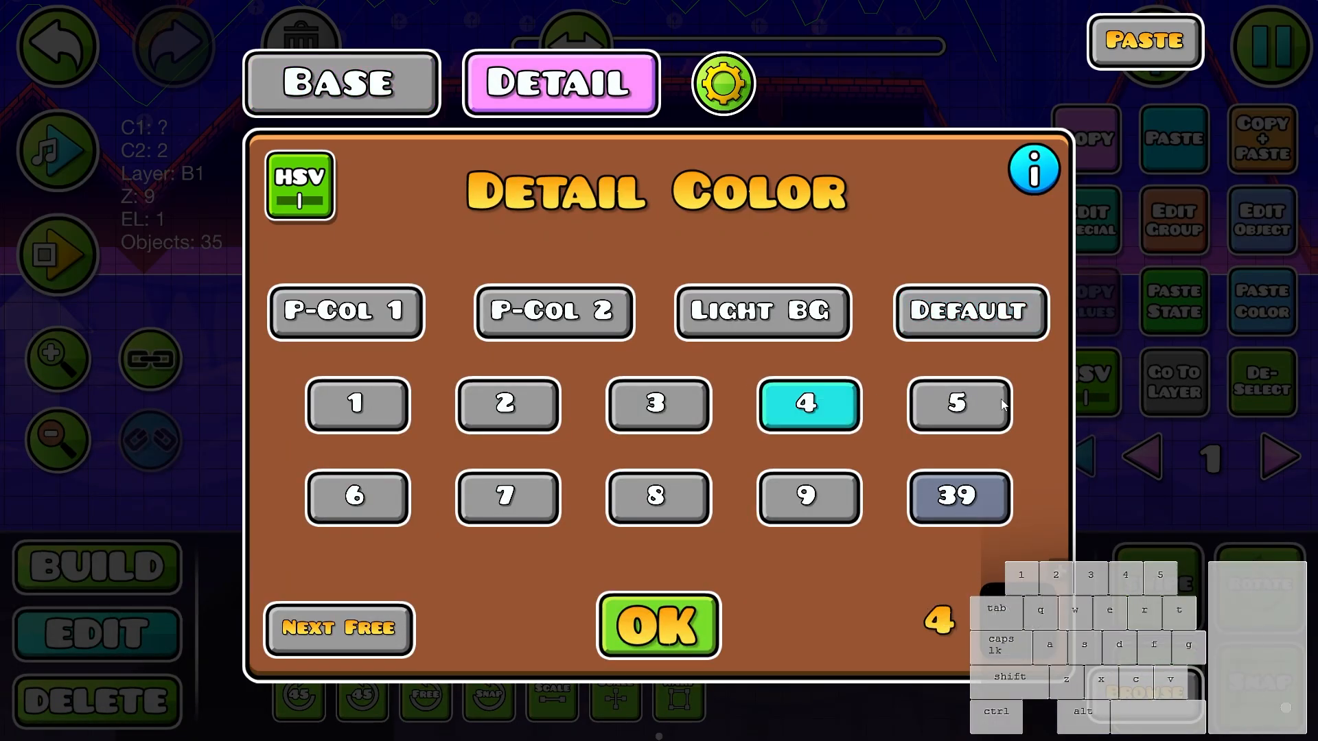
pyautogui.press('Escape')
# - Adjust the HSV brightness of the skull and stone blocks' base colour and toggle the brightness option for their detail colour
pyautogui.hotkey('alt', 'd')
pyautogui.scroll(5, 892, 405)
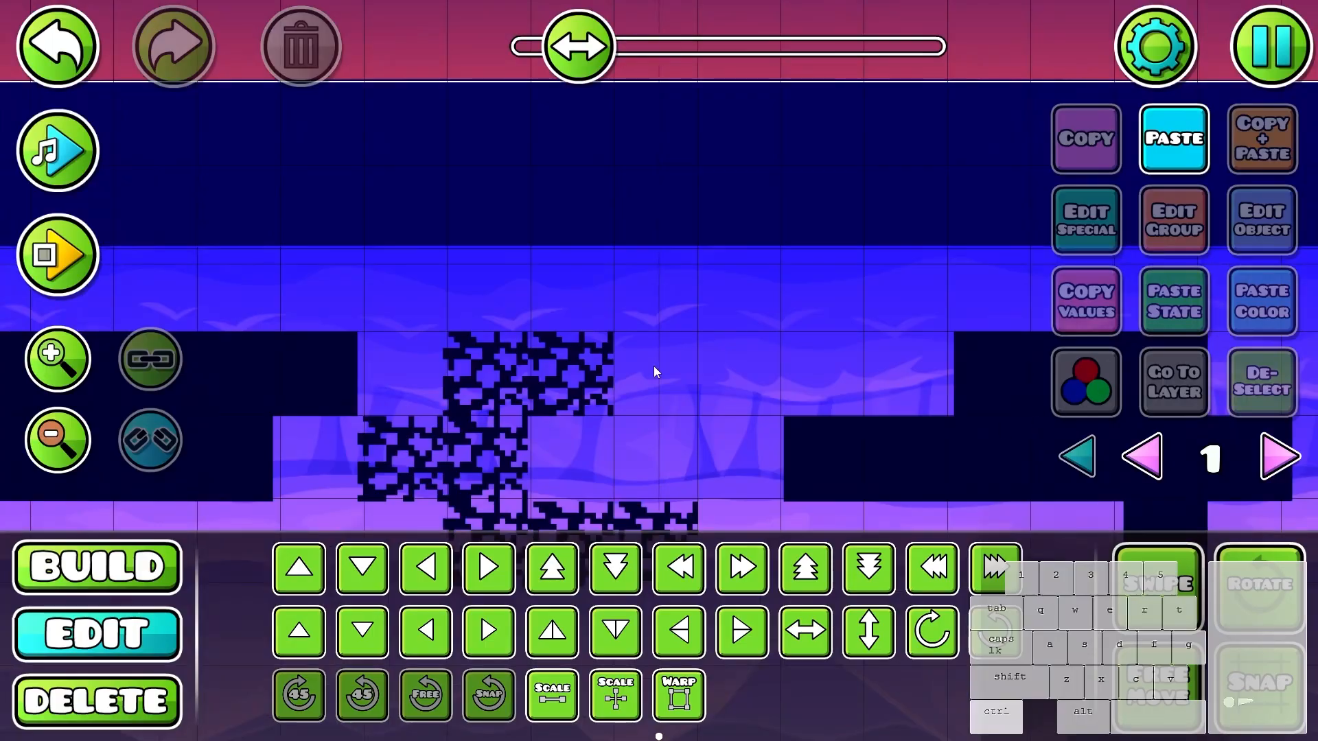
pyautogui.scroll(-5, 657, 372)
pyautogui.hotkey('ctrl', 'a')
pyautogui.click(1230, 247)
pyautogui.press('Escape')
pyautogui.click(1086, 382)
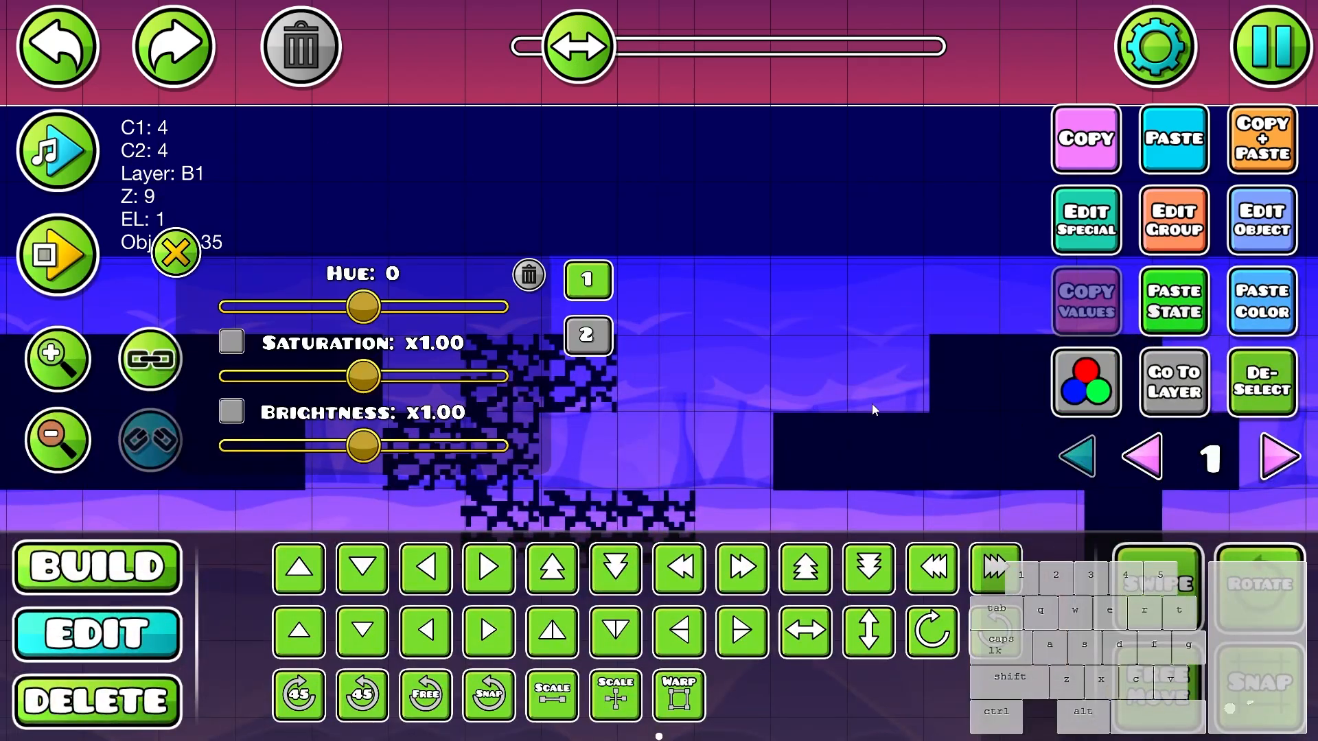
pyautogui.moveTo(871, 403); pyautogui.dragTo(798, 341)
pyautogui.moveTo(356, 444)
pyautogui.mouseDown()
pyautogui.moveTo(394, 448)
pyautogui.moveTo(382, 447)
pyautogui.mouseUp()
pyautogui.click(588, 335)
pyautogui.click(231, 411)
pyautogui.scroll(-4, 653, 392)
pyautogui.scroll(-4, 652, 392)
pyautogui.press('Escape')
# - Try all the skull and stone clusters together inside the dark area, then move them back below it
pyautogui.press('w')
pyautogui.press('w')
pyautogui.press('w')
pyautogui.press('w')
pyautogui.press('w')
pyautogui.press('w')
pyautogui.press('w')
pyautogui.press('w')
pyautogui.moveTo(657, 384); pyautogui.dragTo(718, 509)
pyautogui.scroll(1, 668, 439)
pyautogui.press('s')
pyautogui.press('s')
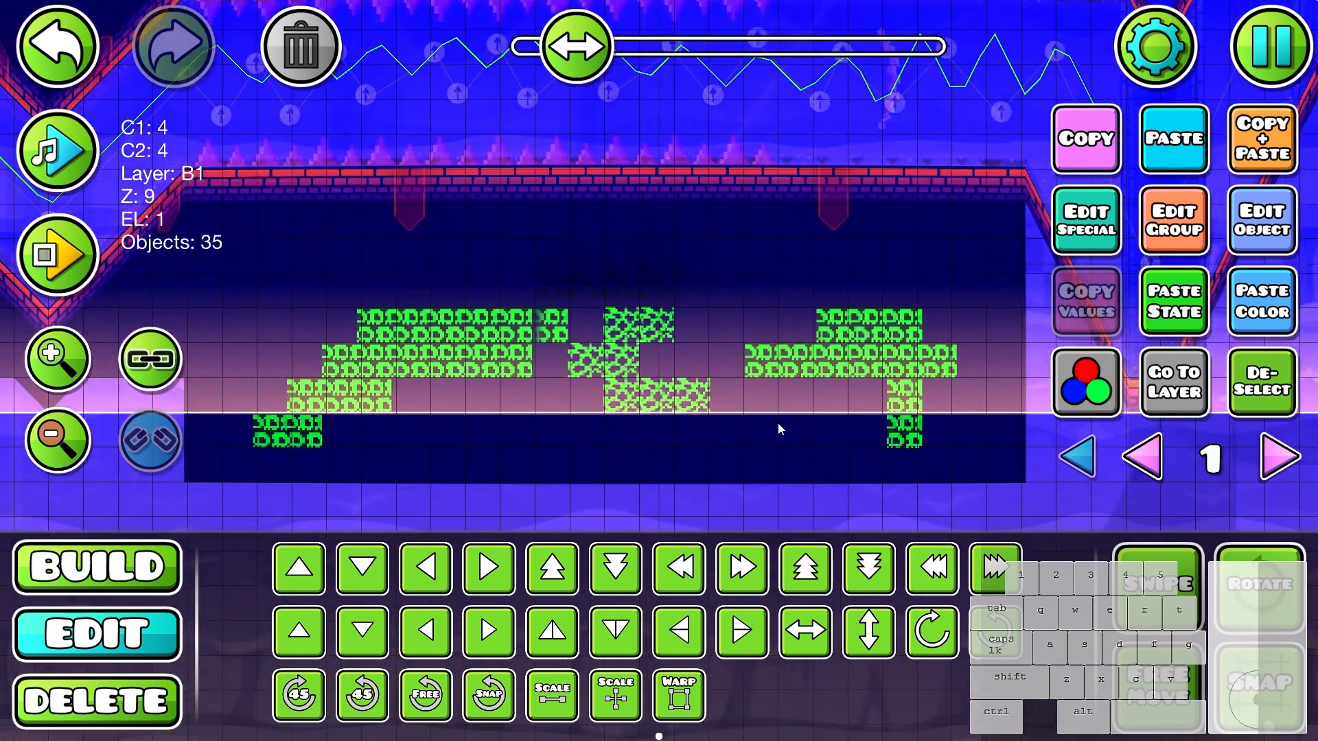
pyautogui.moveTo(777, 422); pyautogui.dragTo(763, 292)
pyautogui.press('s')
pyautogui.press('s')
pyautogui.press('s')
pyautogui.press('s')
pyautogui.press('s')
pyautogui.press('s')
# - Select the left skull staircase and move it up into the left part of the dark area
pyautogui.hotkey('alt', 'd')
pyautogui.moveTo(824, 374); pyautogui.dragTo(938, 309)
pyautogui.moveTo(681, 347); pyautogui.dragTo(378, 470)
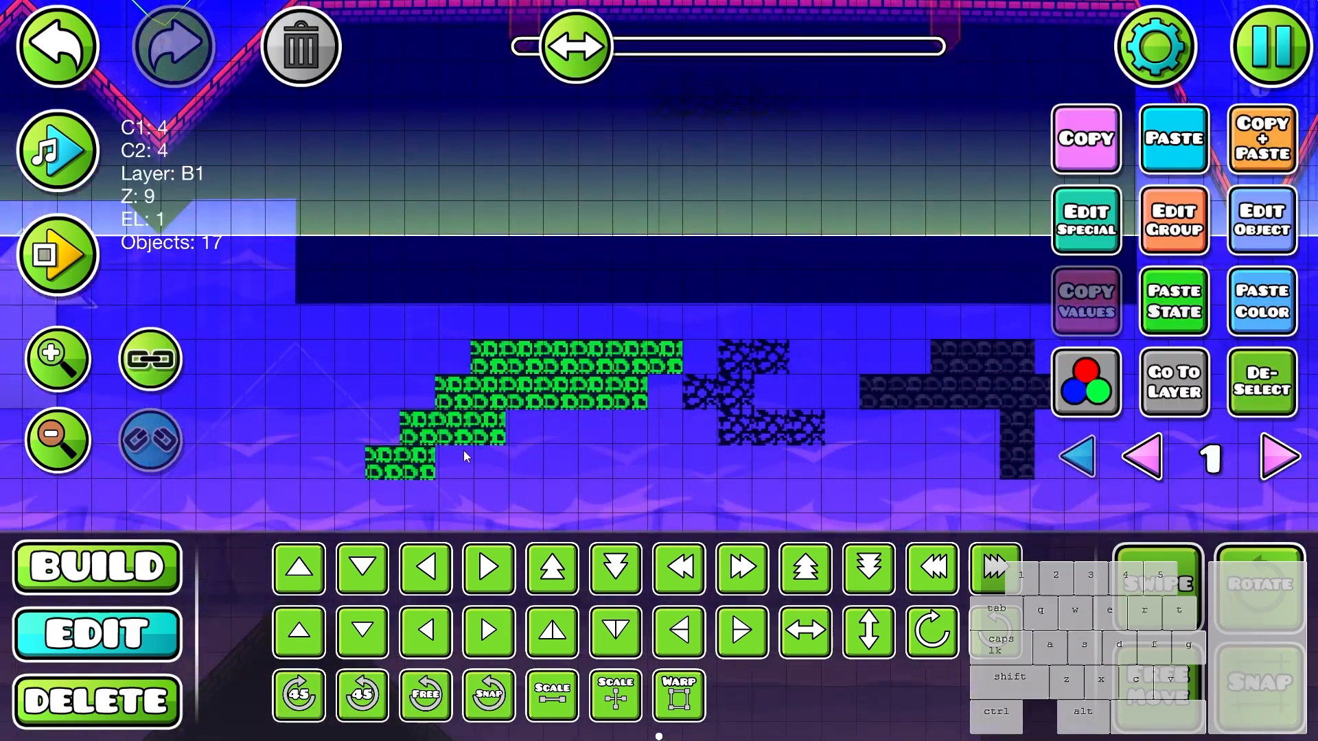
pyautogui.press('f')
pyautogui.moveTo(474, 424); pyautogui.dragTo(369, 143)
# - Move the small cracked stone cluster up and left, below the left skull staircase in the dark area
pyautogui.moveTo(533, 401); pyautogui.dragTo(533, 473)
pyautogui.click(759, 461)
pyautogui.moveTo(709, 434); pyautogui.dragTo(496, 344)
pyautogui.hotkey('alt', 'd')
# - Select the right skull cluster, move it into the right part of the dark area and nudge it into place
pyautogui.moveTo(851, 427); pyautogui.dragTo(1042, 511)
pyautogui.press('f')
pyautogui.moveTo(1041, 511); pyautogui.dragTo(1007, 233)
pyautogui.press('s')
pyautogui.press('d')
pyautogui.hotkey('alt', 'd')
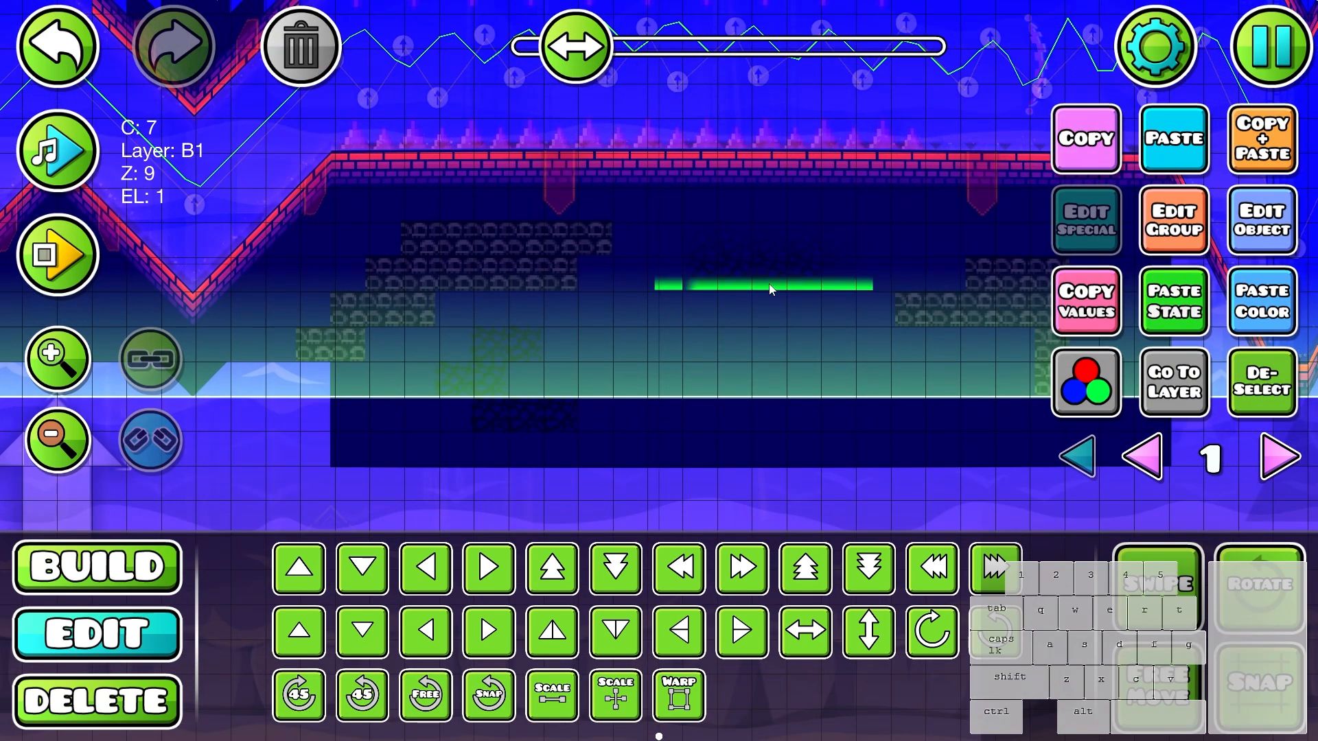
# - Move the glow strip beside the left skull staircase, assign it to editor layer 43, go to that layer and delete the strip
pyautogui.scroll(2, 734, 262)
pyautogui.moveTo(766, 245); pyautogui.dragTo(446, 244)
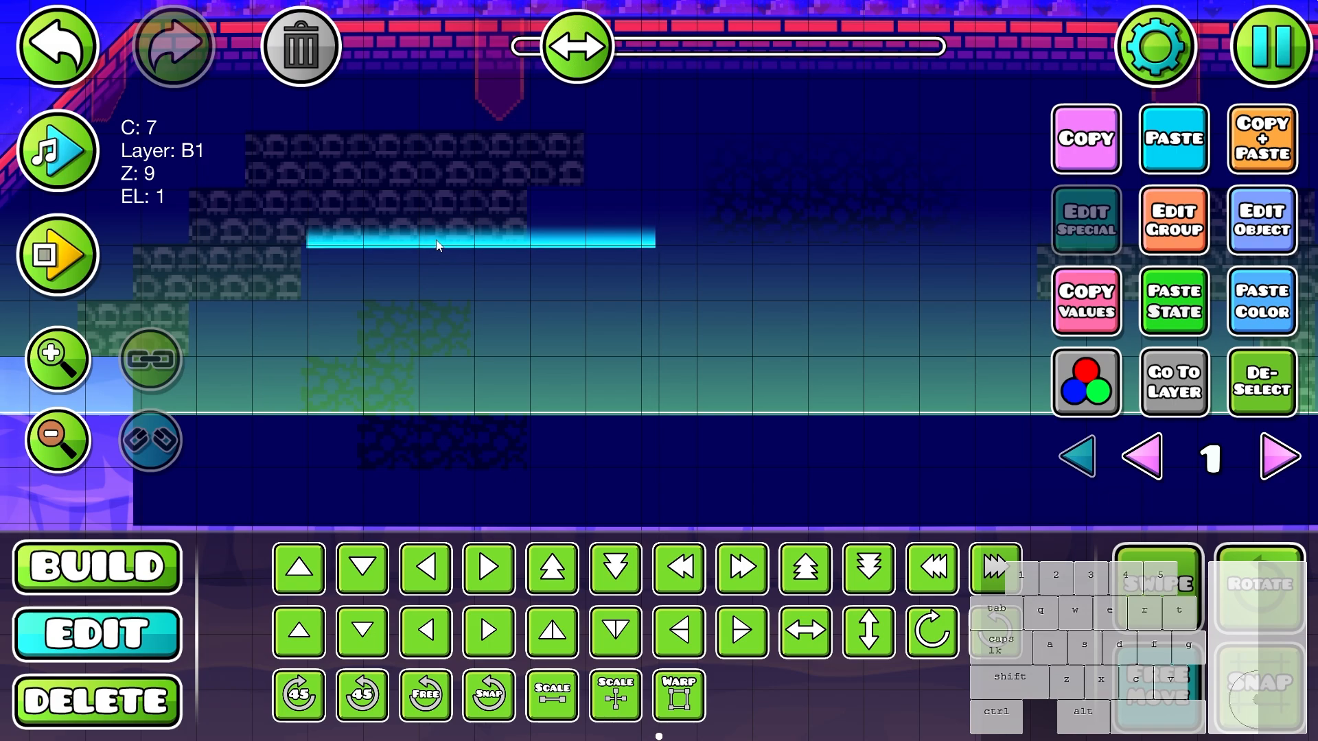
pyautogui.press('g')
pyautogui.press('s')
pyautogui.click(1174, 220)
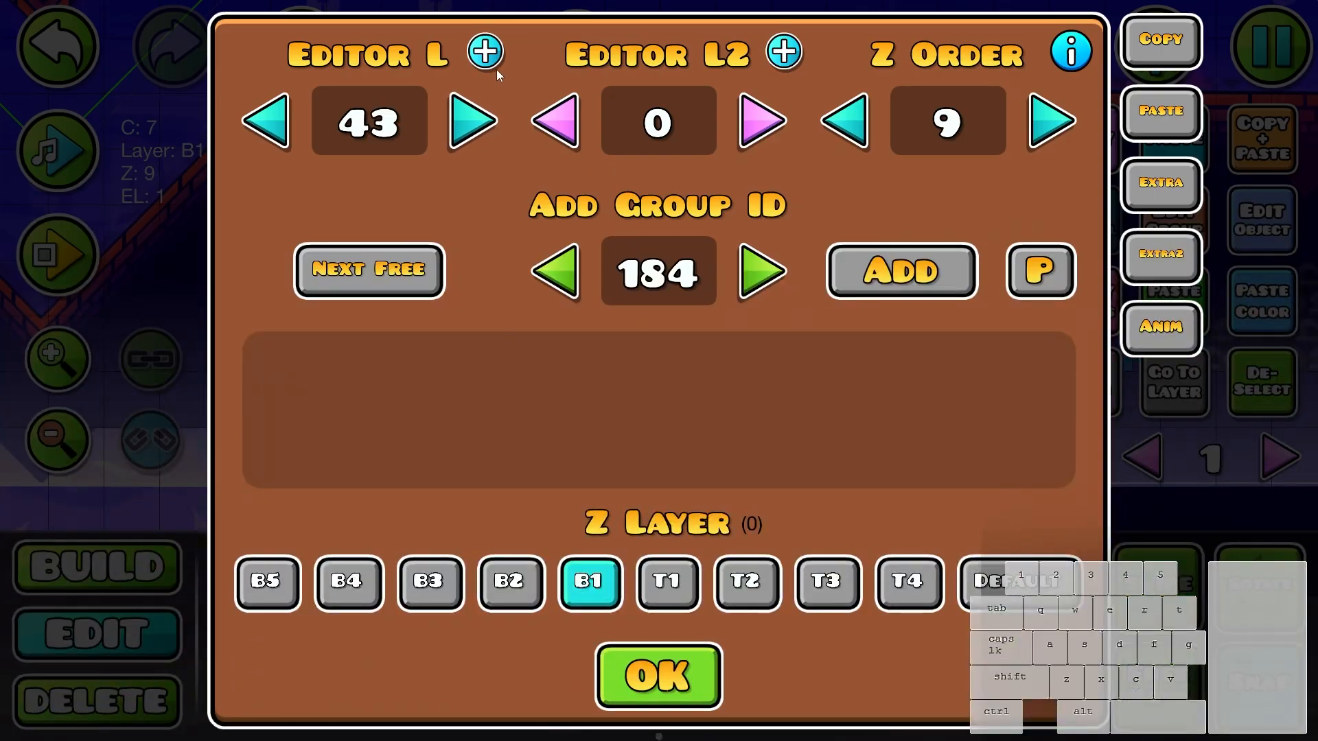
pyautogui.press('Escape')
pyautogui.click(1169, 381)
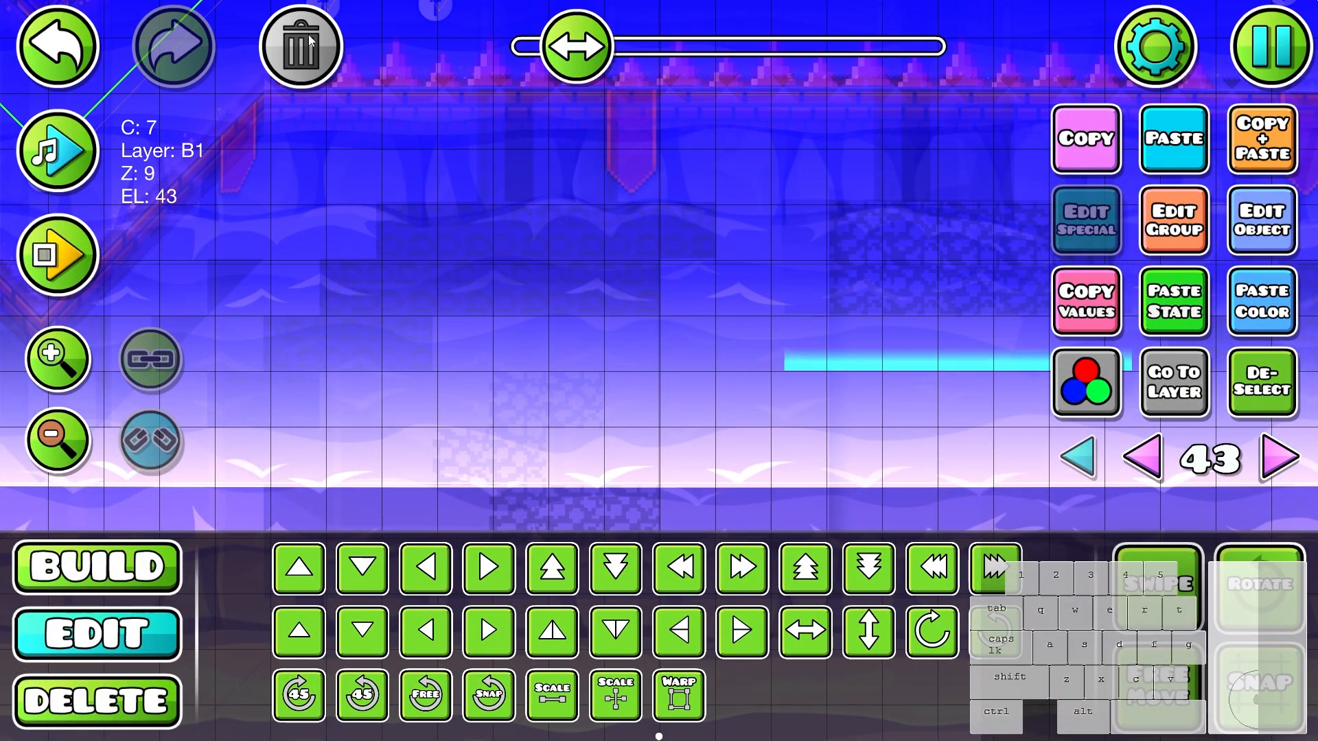
pyautogui.press('Delete')
# - Place corner glow pieces at the outer corners of the left skull staircase, rotating them to match each corner
pyautogui.press('1')
pyautogui.click(907, 523)
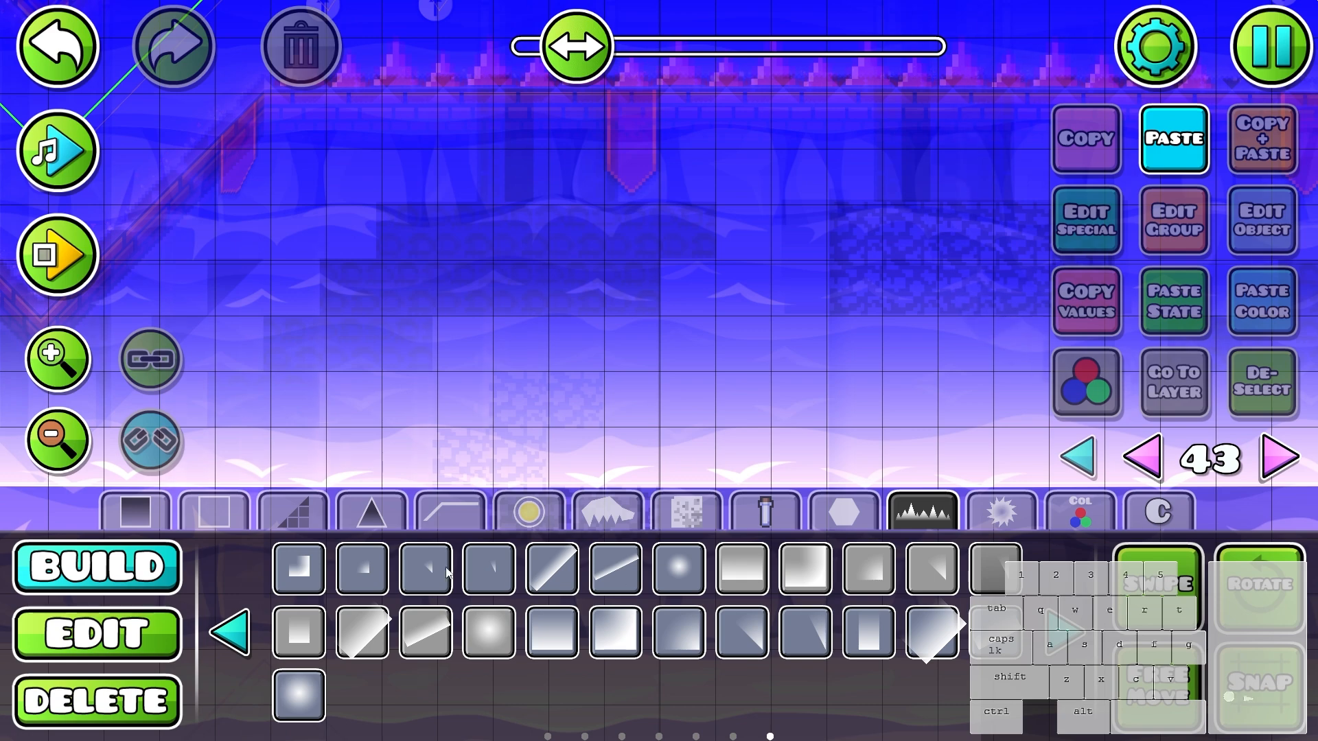
pyautogui.click(298, 568)
pyautogui.click(700, 245)
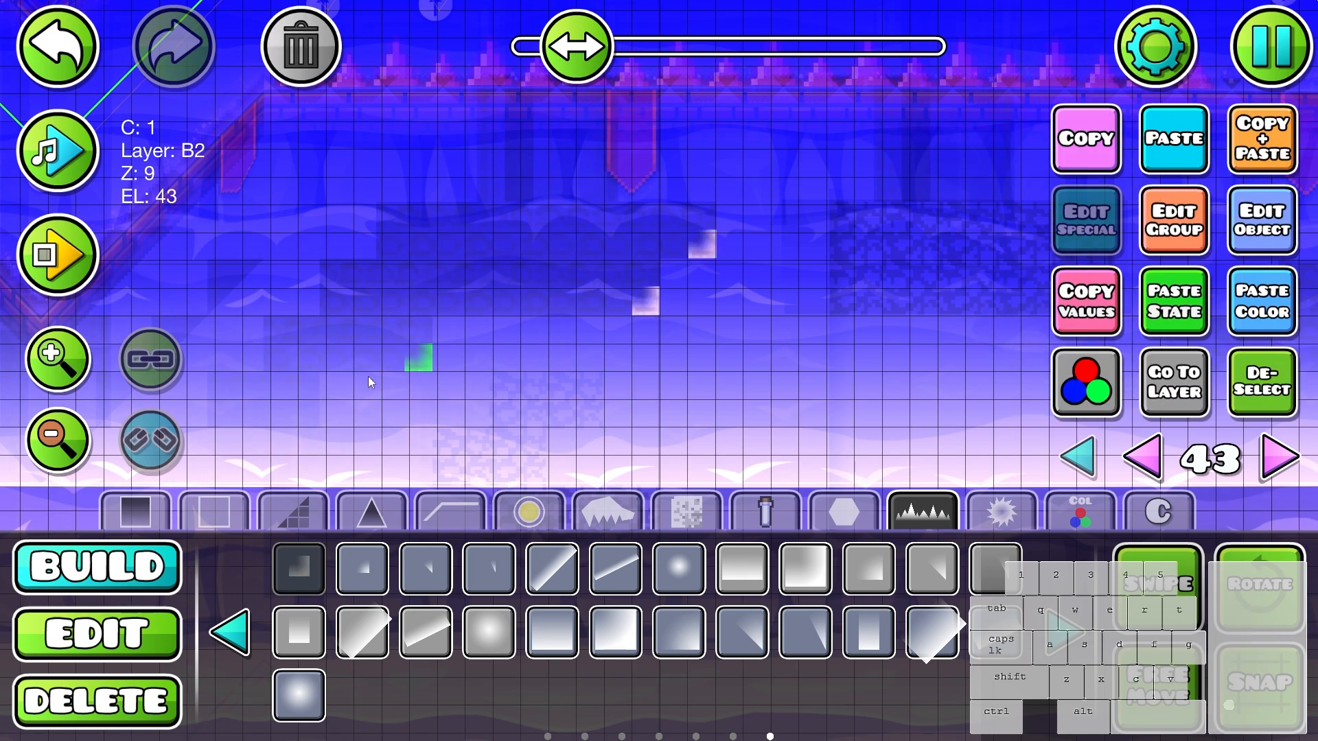
pyautogui.press('w')
pyautogui.press('d')
pyautogui.moveTo(347, 354); pyautogui.dragTo(498, 349)
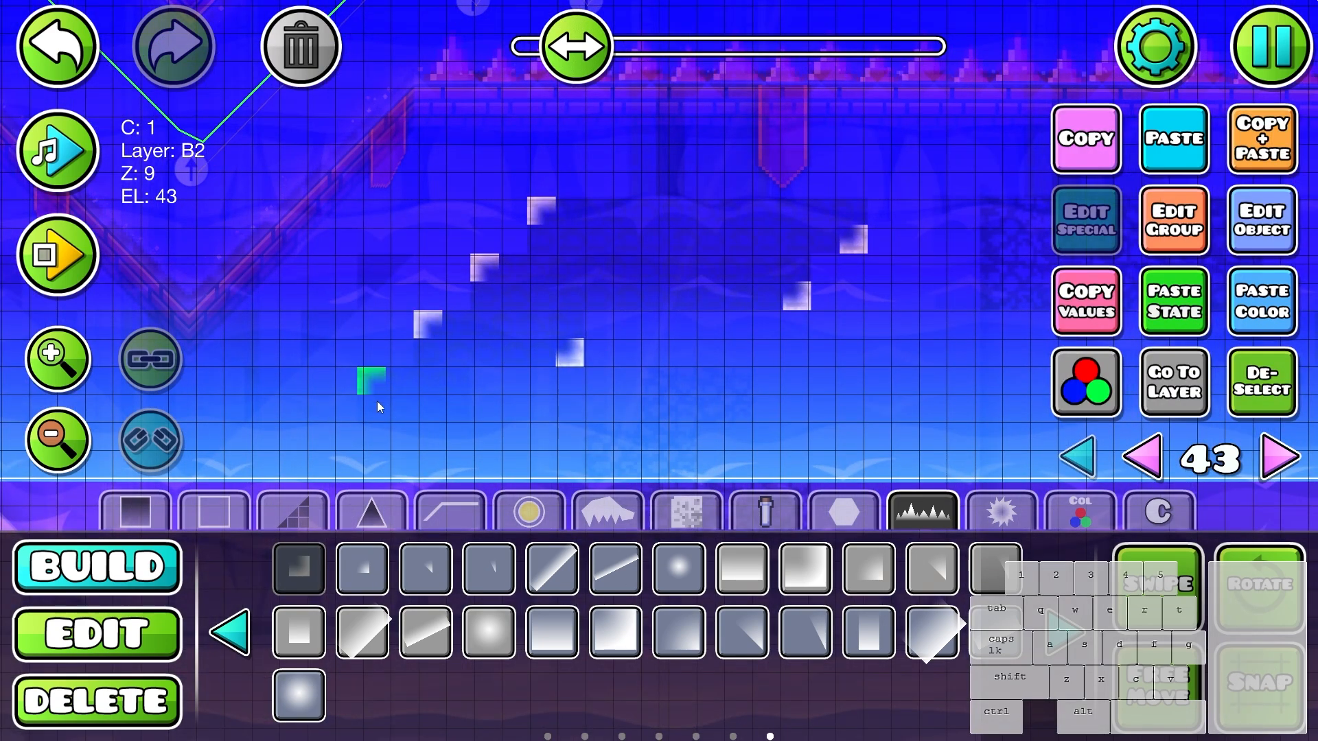
# - Join the corner pieces along the staircase's stepped left side and top edge with straight glow strips
pyautogui.click(242, 649)
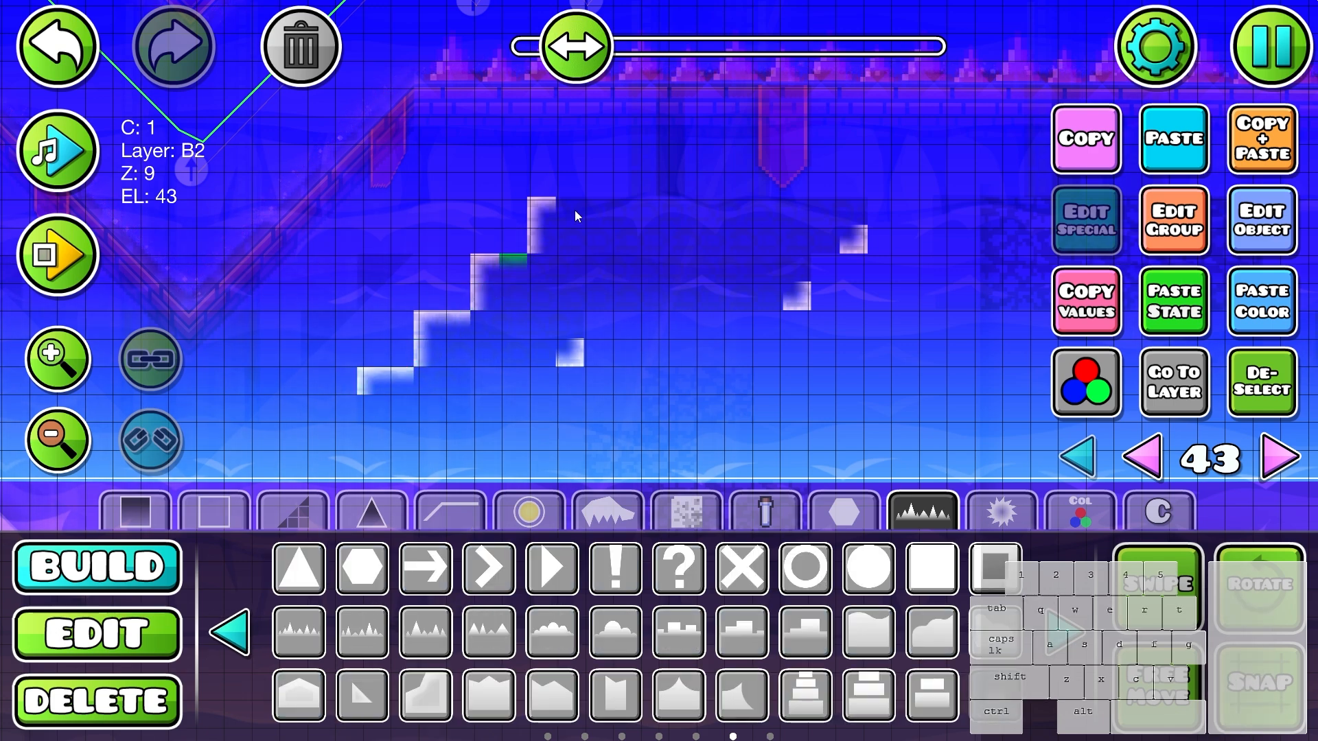
pyautogui.moveTo(575, 212); pyautogui.dragTo(849, 211)
pyautogui.press('3')
pyautogui.click(844, 205)
pyautogui.press('2')
pyautogui.click(853, 239)
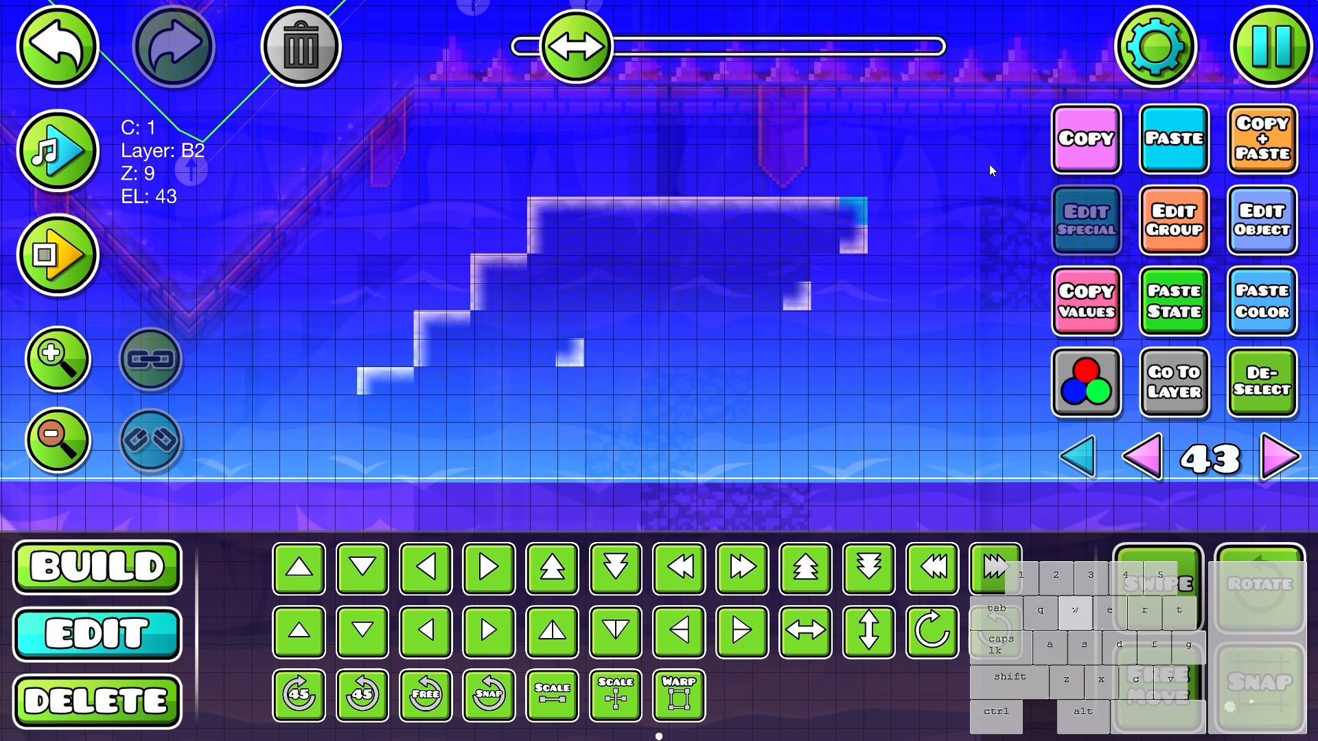
# - Close the staircase's lower stepped edge with glow strips and fill its inner corners with small corner glows
pyautogui.press('1')
pyautogui.moveTo(789, 295); pyautogui.dragTo(572, 320)
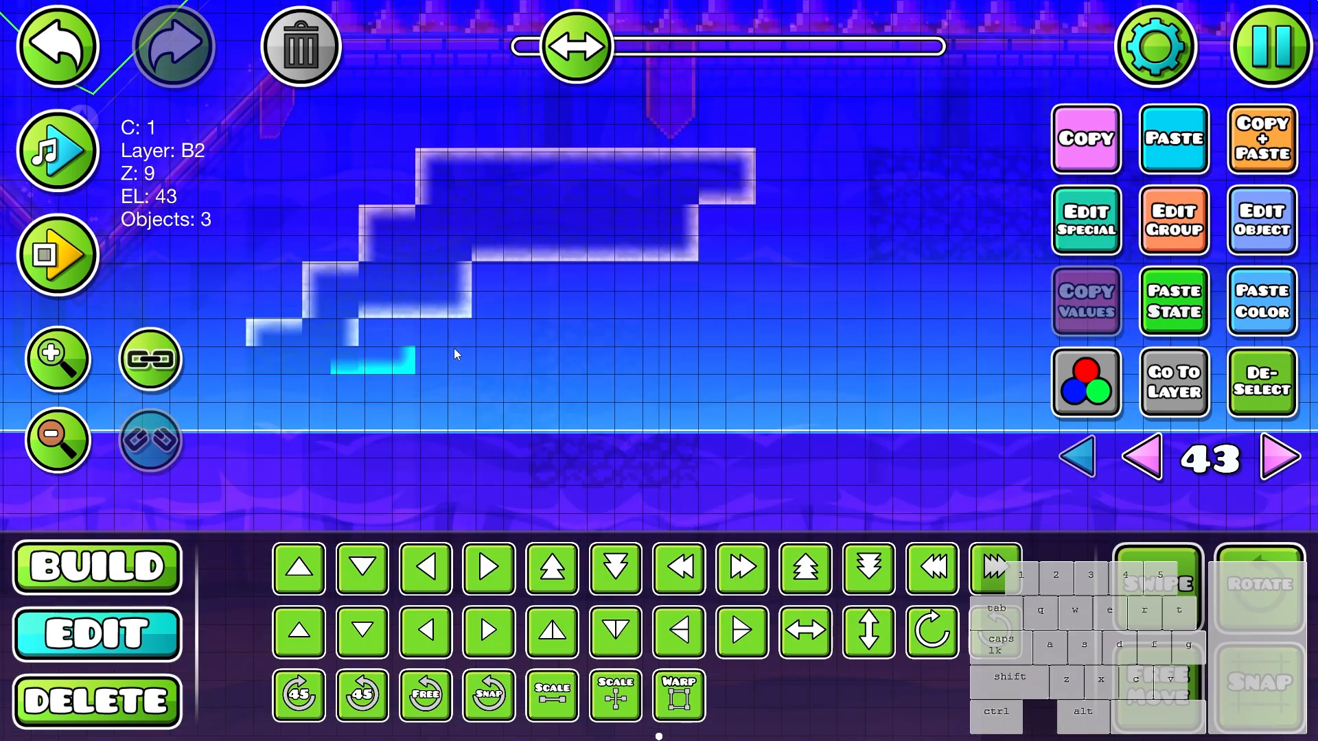
pyautogui.click(256, 333)
pyautogui.press('1')
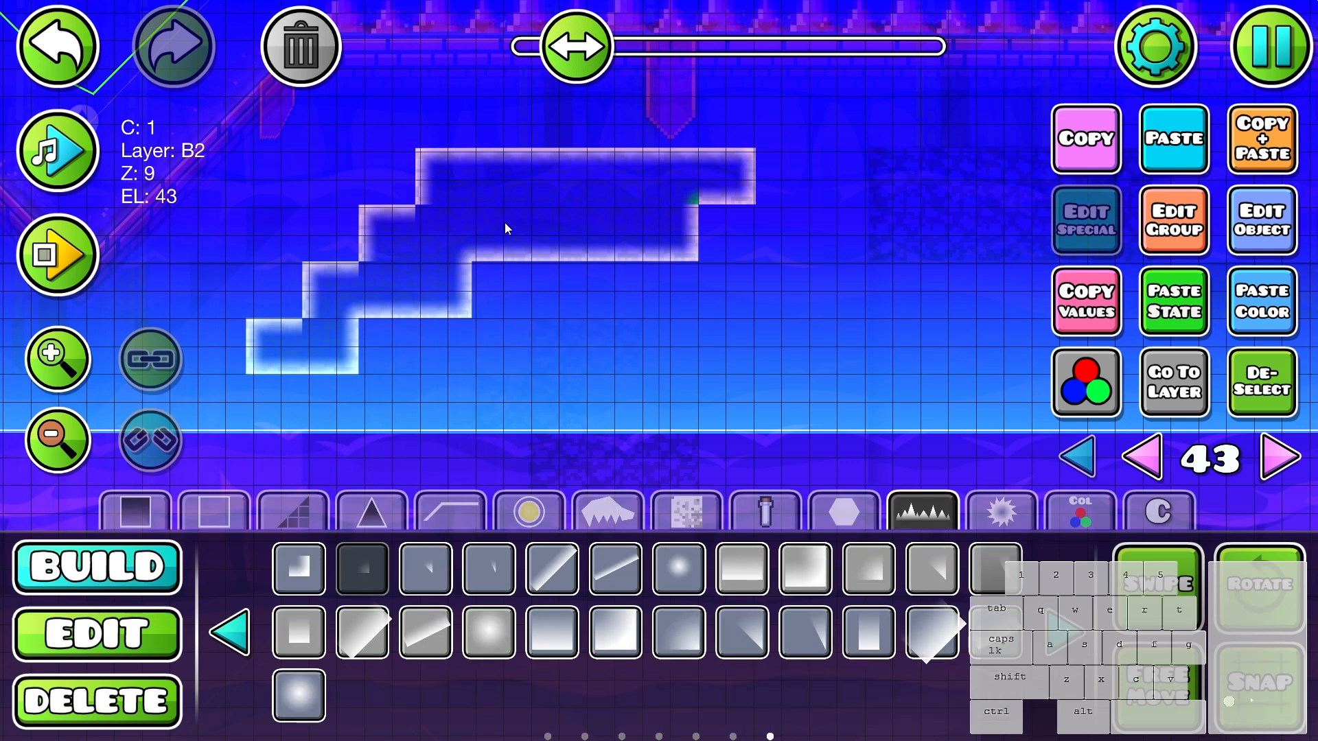
# - Select the whole glow outline of the left staircase, paste the copied state and color onto it, and deselect it
pyautogui.press('2')
pyautogui.moveTo(237, 407); pyautogui.dragTo(847, 116)
pyautogui.click(1175, 317)
pyautogui.click(1250, 312)
pyautogui.click(1250, 385)
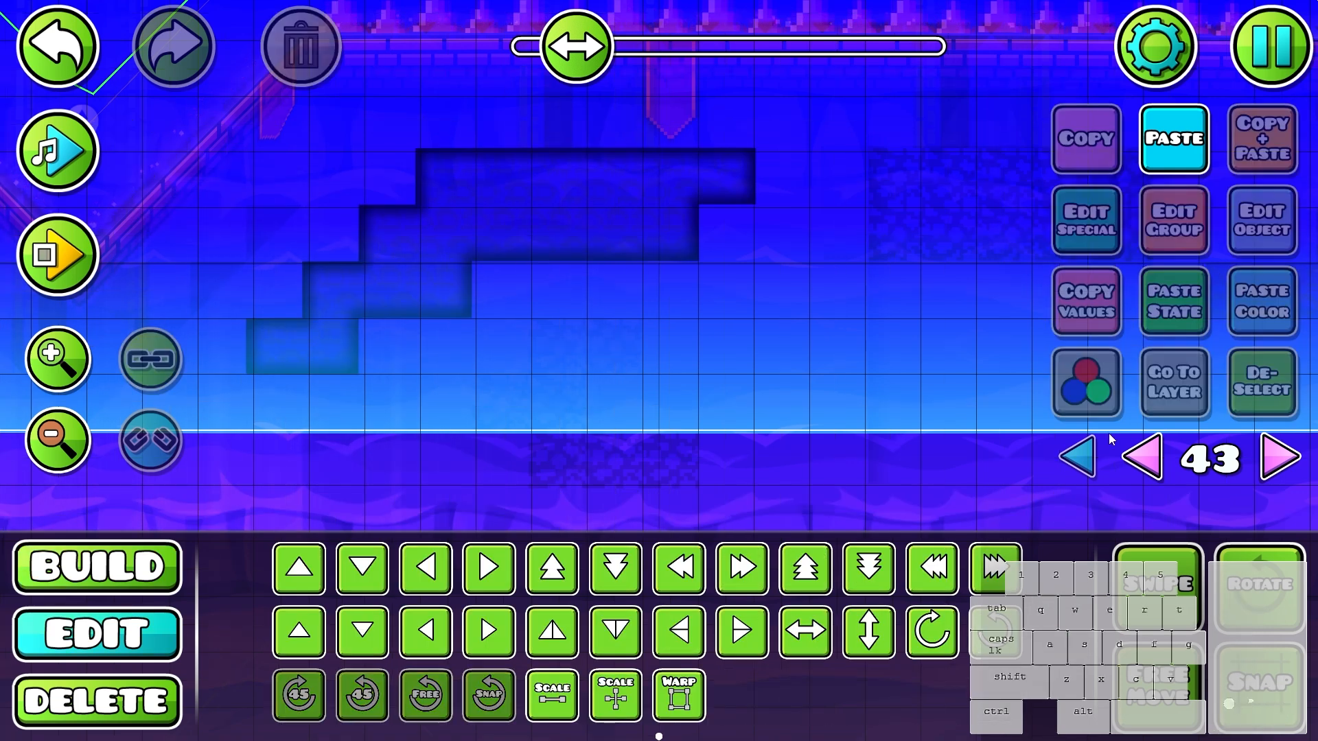
# - Check the outlined left staircase with all layers shown, reselect its outline to return to layer 43, and deselect it
pyautogui.click(1076, 458)
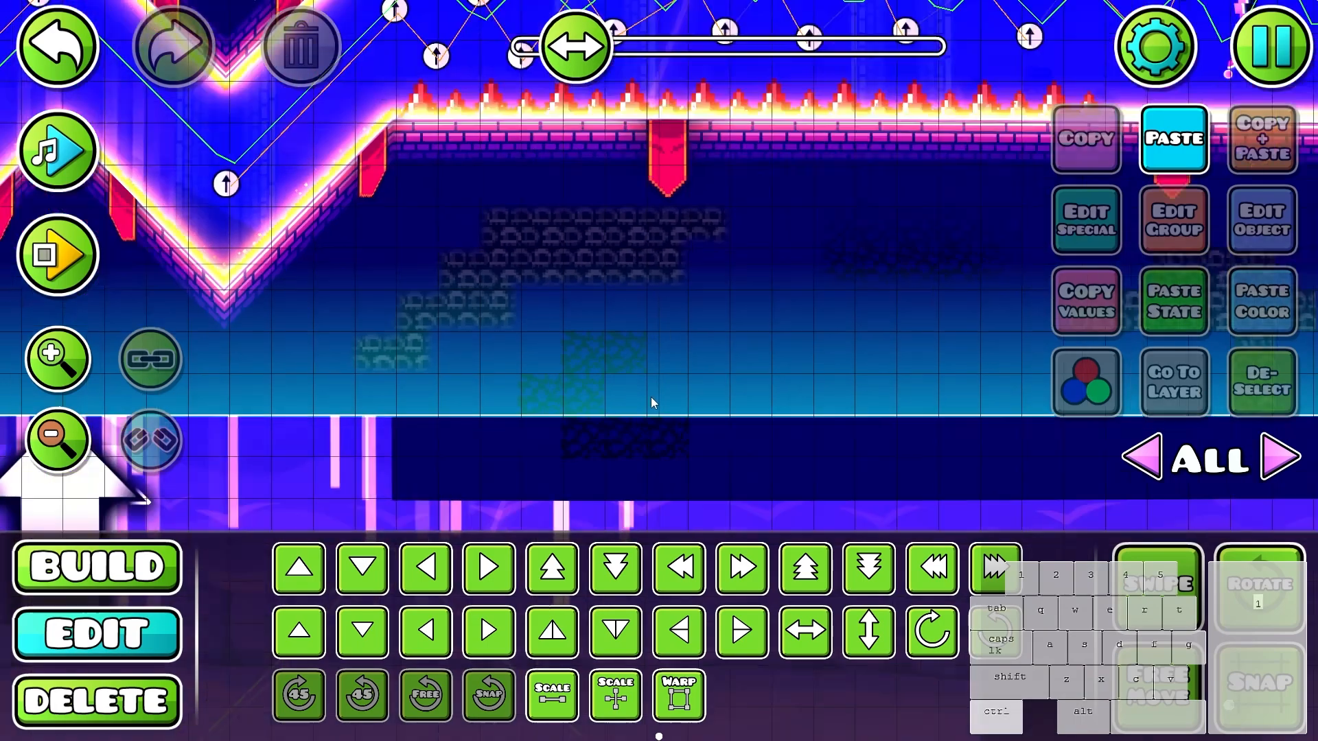
pyautogui.scroll(-1, 680, 412)
pyautogui.scroll(3, 686, 411)
pyautogui.hotkey('ctrl', 'z')
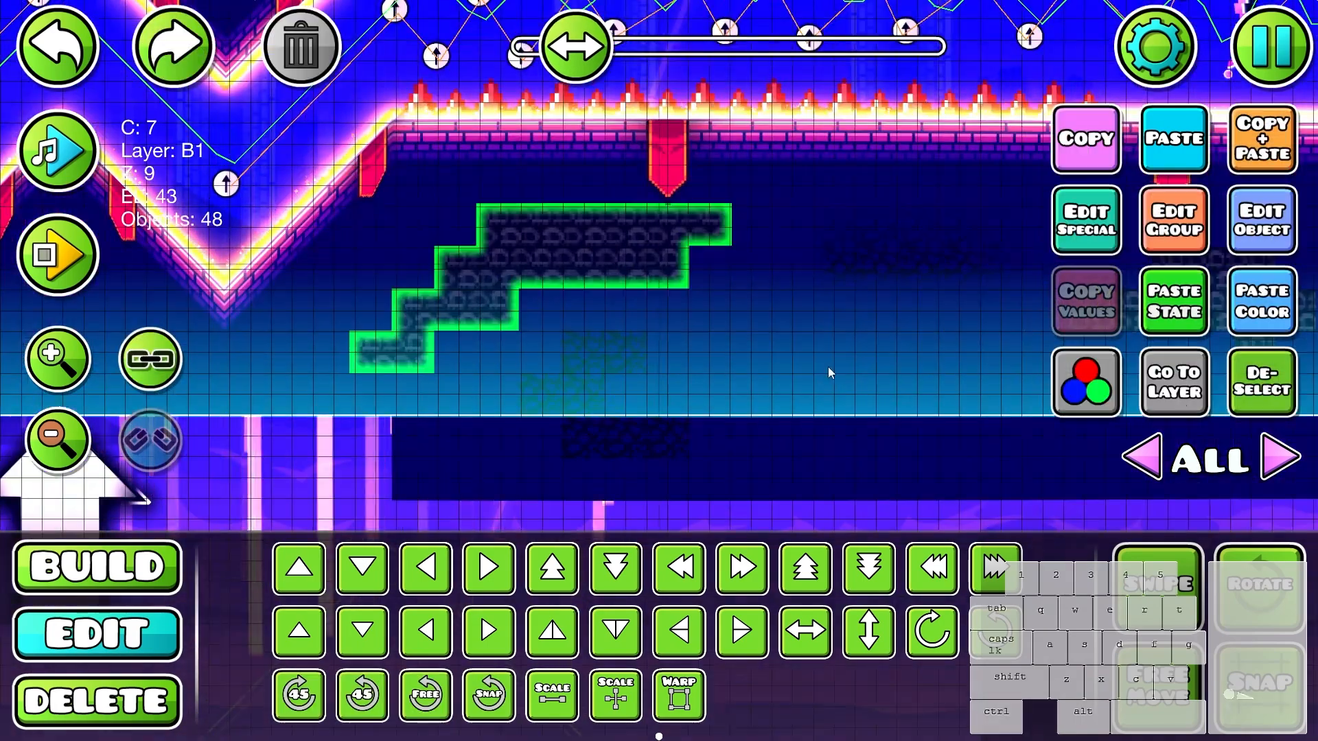
pyautogui.moveTo(829, 370); pyautogui.dragTo(489, 398)
pyautogui.click(1174, 383)
pyautogui.click(1261, 383)
# - Place rotated corner glow pieces at the outer corners of the right skull cluster, including the foot of its column
pyautogui.press('1')
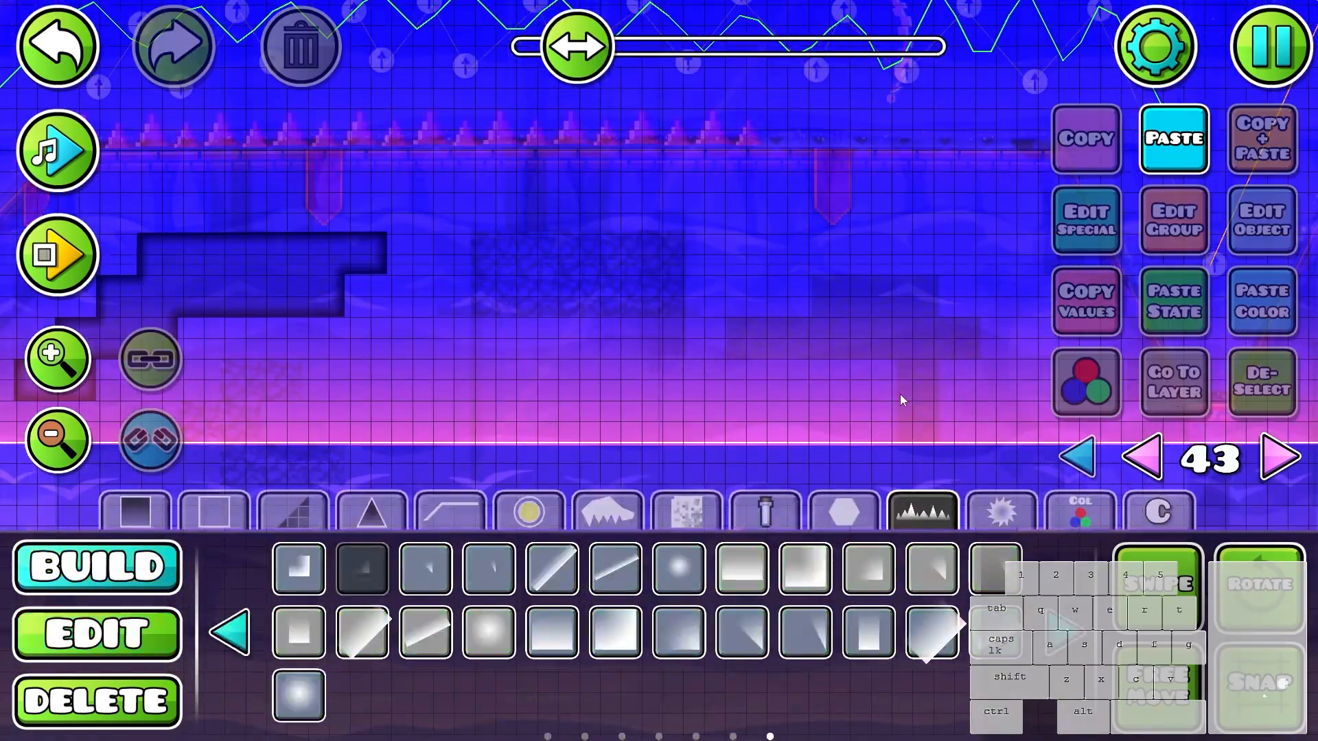
pyautogui.scroll(1, 903, 398)
pyautogui.moveTo(903, 397); pyautogui.dragTo(796, 384)
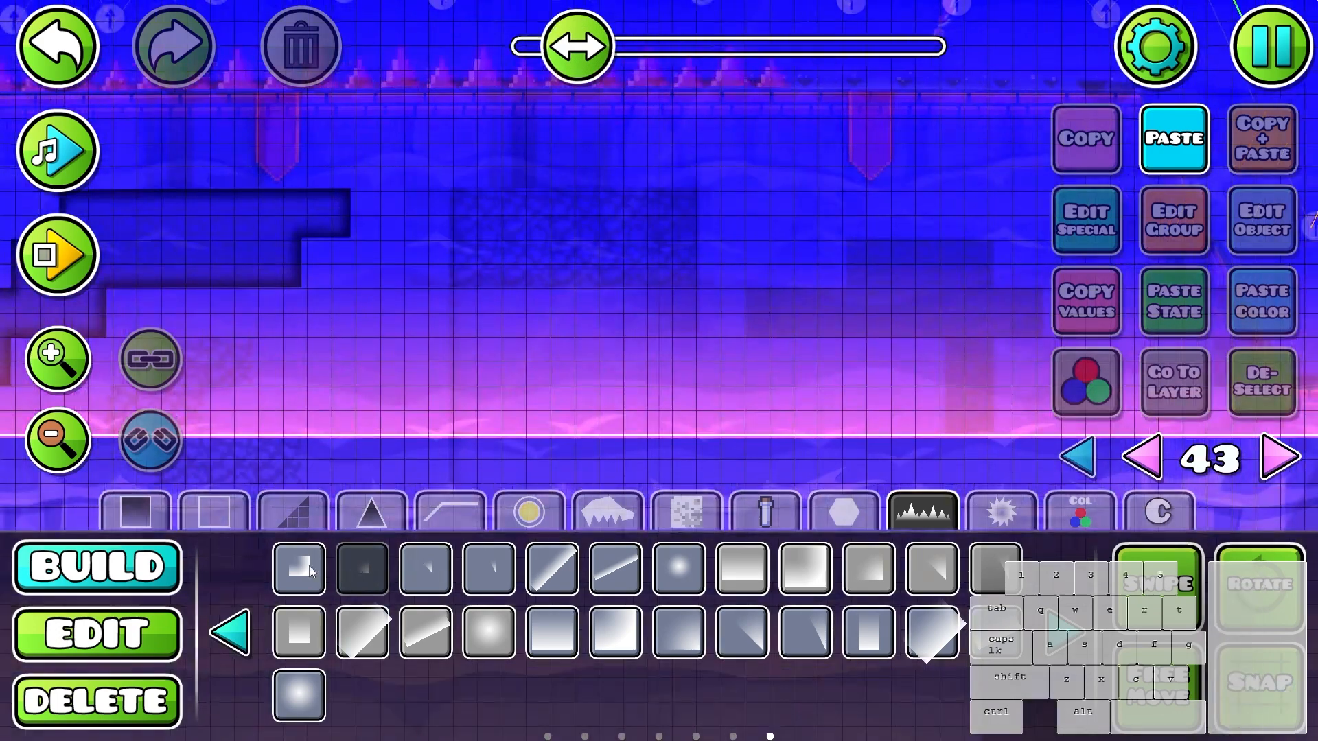
pyautogui.click(860, 254)
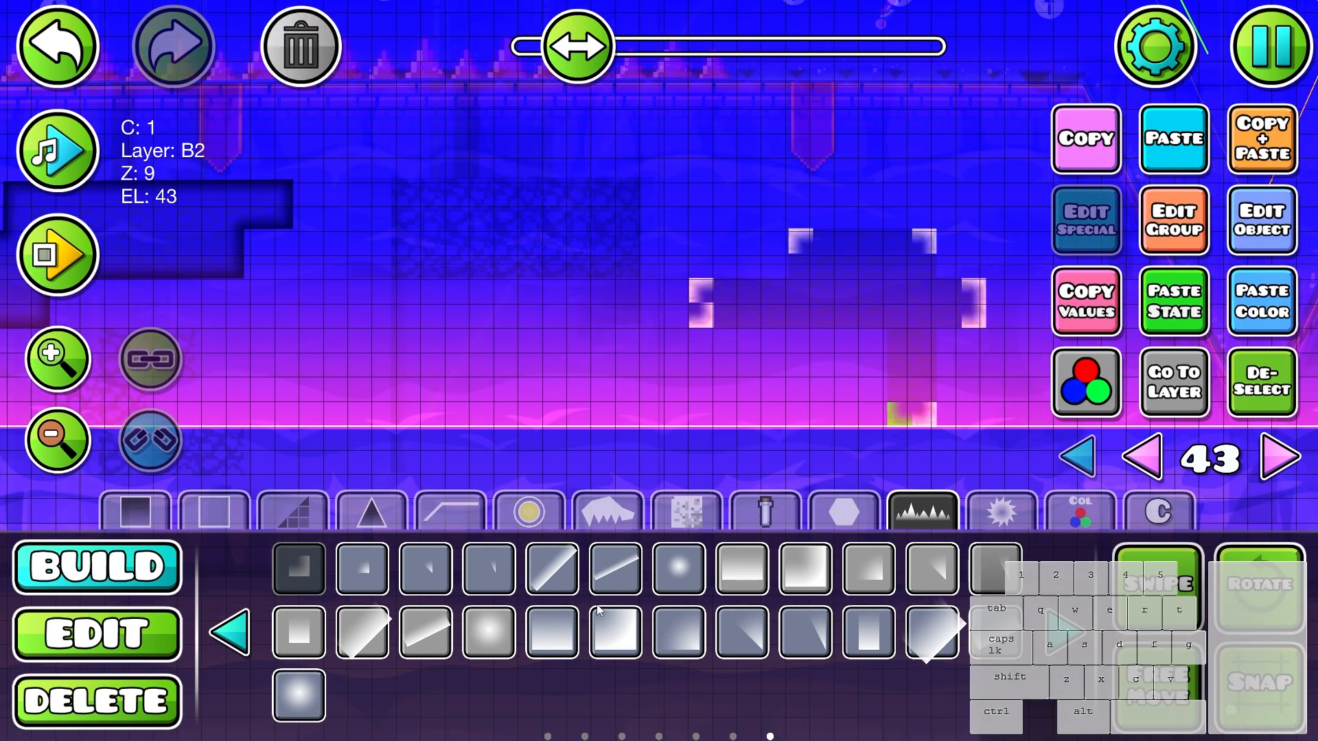
pyautogui.click(700, 316)
# - Connect the right skull cluster's corners with straight glow strips along its bar, column, and raised top block
pyautogui.click(230, 631)
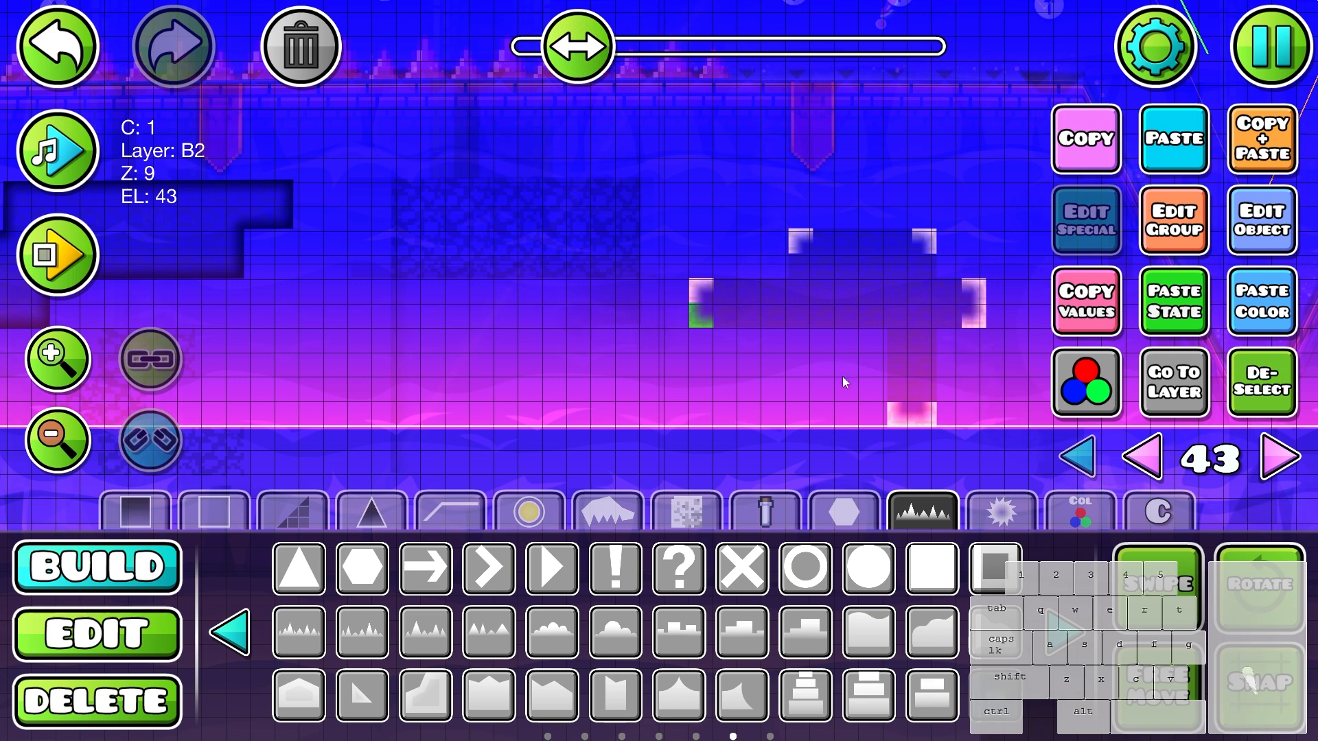
pyautogui.moveTo(730, 319)
pyautogui.mouseDown()
pyautogui.moveTo(876, 322)
pyautogui.moveTo(896, 390)
pyautogui.mouseUp()
pyautogui.click(898, 340)
pyautogui.press('e')
pyautogui.click(928, 342)
pyautogui.press('q')
pyautogui.press('q')
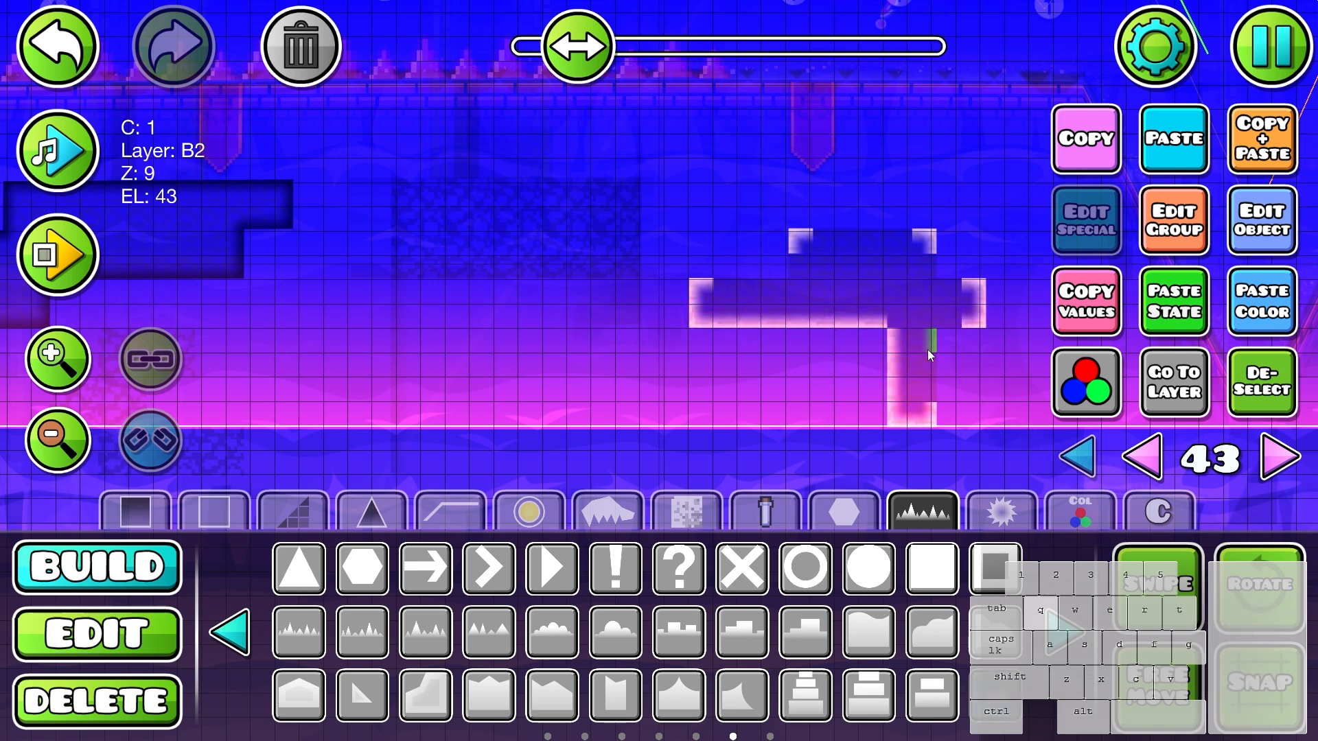
pyautogui.moveTo(927, 343); pyautogui.dragTo(927, 389)
pyautogui.press('q')
pyautogui.moveTo(891, 241); pyautogui.dragTo(822, 246)
pyautogui.moveTo(770, 295); pyautogui.dragTo(727, 291)
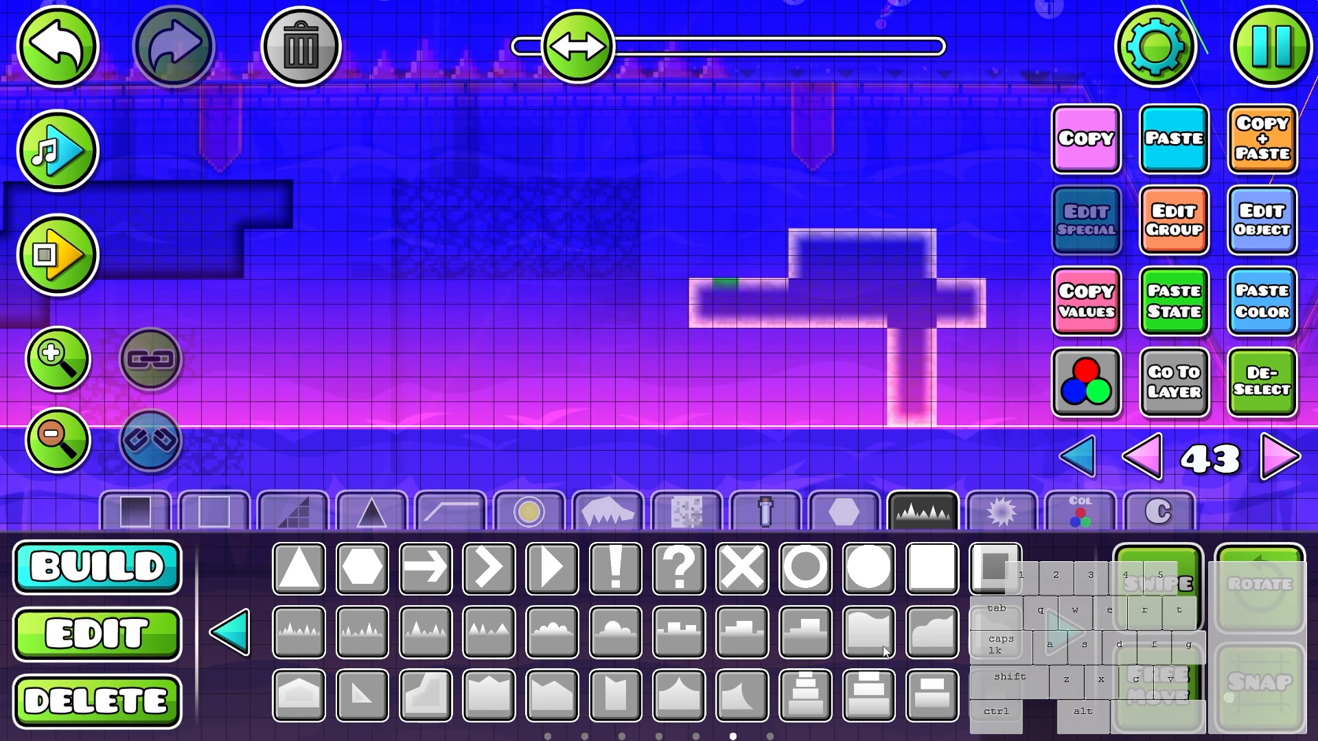
# - Fill the inner corners of the right skull cluster's outline with small corner glow pieces
pyautogui.click(1063, 632)
pyautogui.click(362, 569)
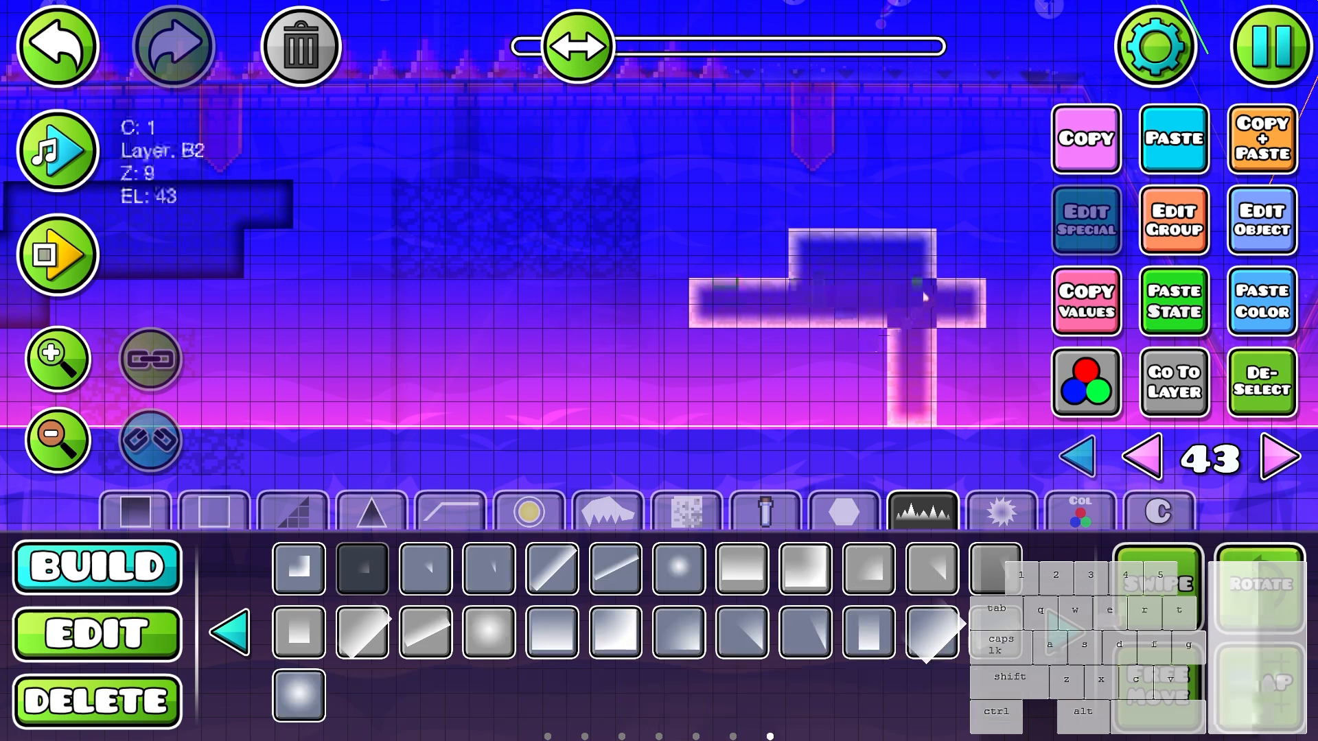
pyautogui.press('a')
# - Select the right cluster's whole glow outline, paste the copied state and color onto it, and check it with all layers shown
pyautogui.press('2')
pyautogui.keyDown('shift'); pyautogui.moveTo(662, 210); pyautogui.dragTo(1036, 453); pyautogui.keyUp('shift')
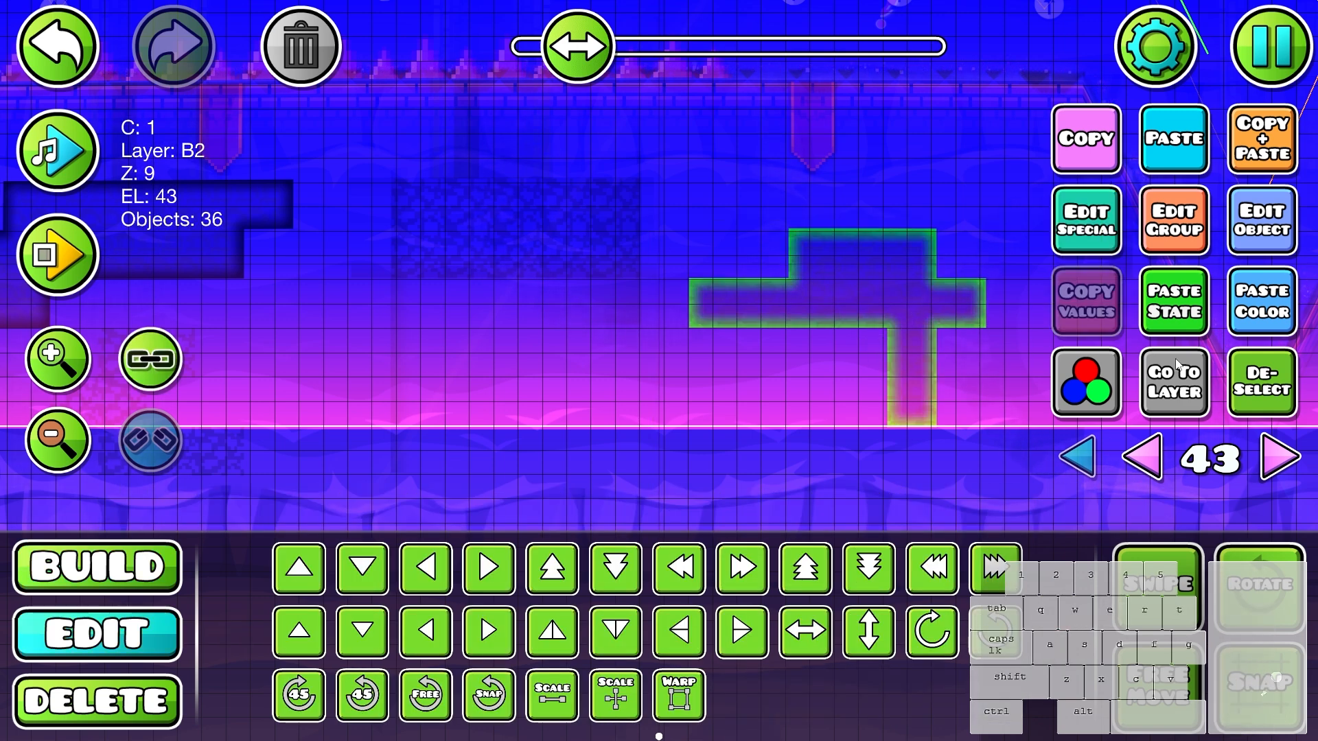
pyautogui.hotkey('alt', 's')
pyautogui.hotkey('alt', 'c')
pyautogui.hotkey('alt', 'd')
pyautogui.click(1065, 467)
pyautogui.scroll(-2, 779, 384)
pyautogui.scroll(1, 766, 376)
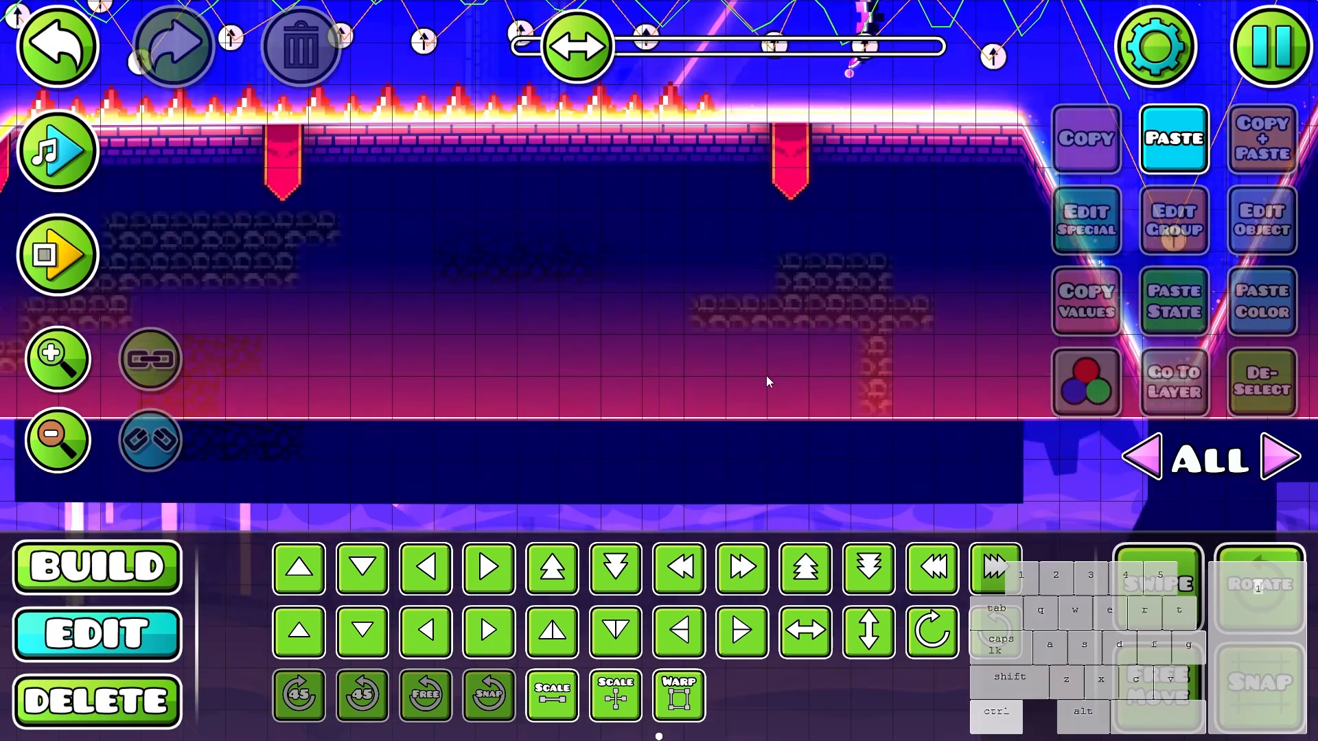
# - Return to layer 43 and place rotated corner glow pieces, large and small, at the small cracked stone cluster's corners
pyautogui.click(766, 376)
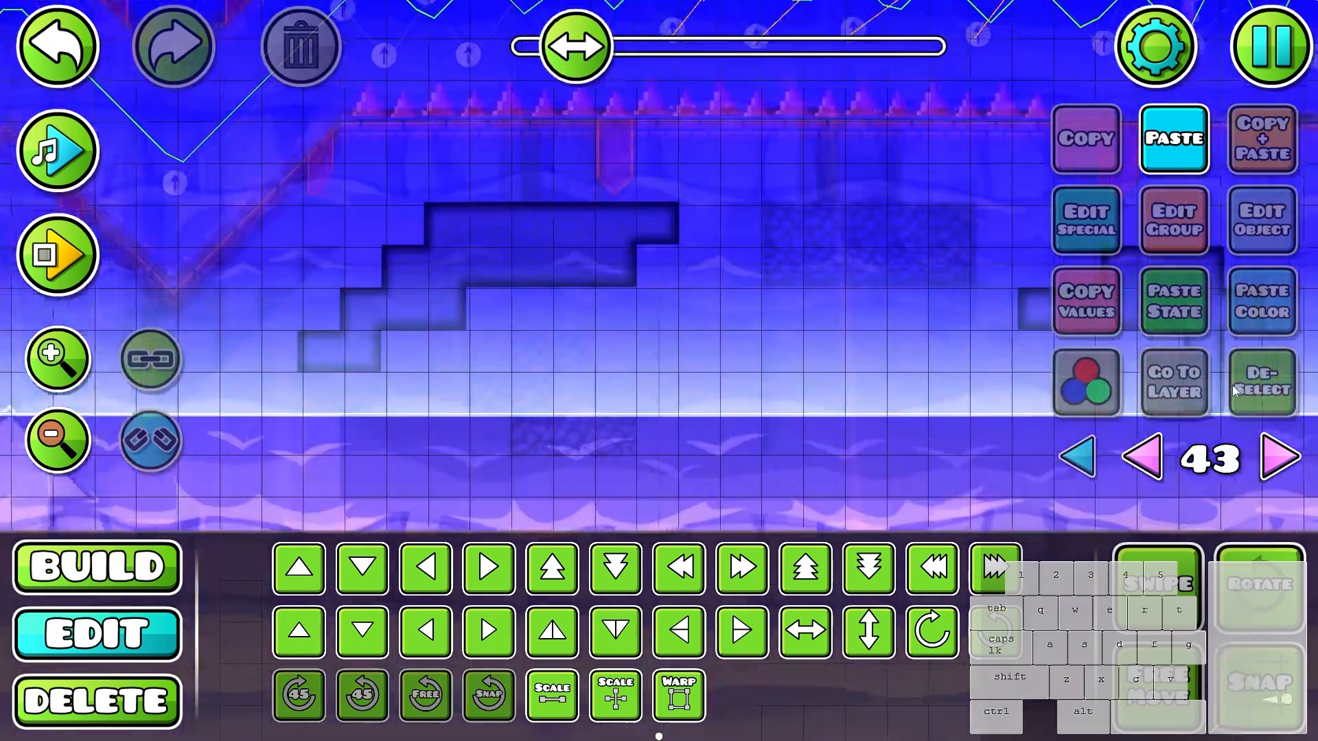
pyautogui.press('1')
pyautogui.scroll(1, 642, 374)
pyautogui.hscroll(-3, 611, 412)
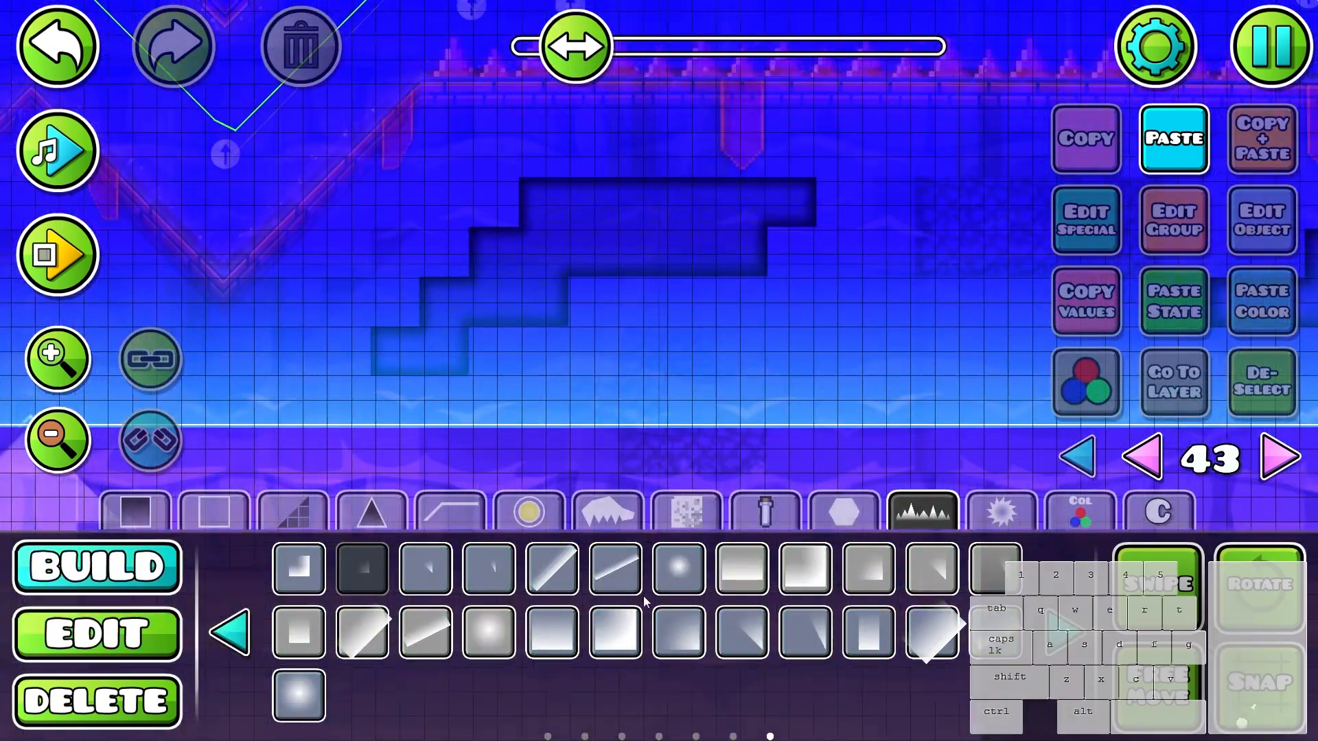
pyautogui.click(634, 393)
pyautogui.press('q')
pyautogui.press('q')
pyautogui.click(655, 364)
pyautogui.hscroll(3, 630, 420)
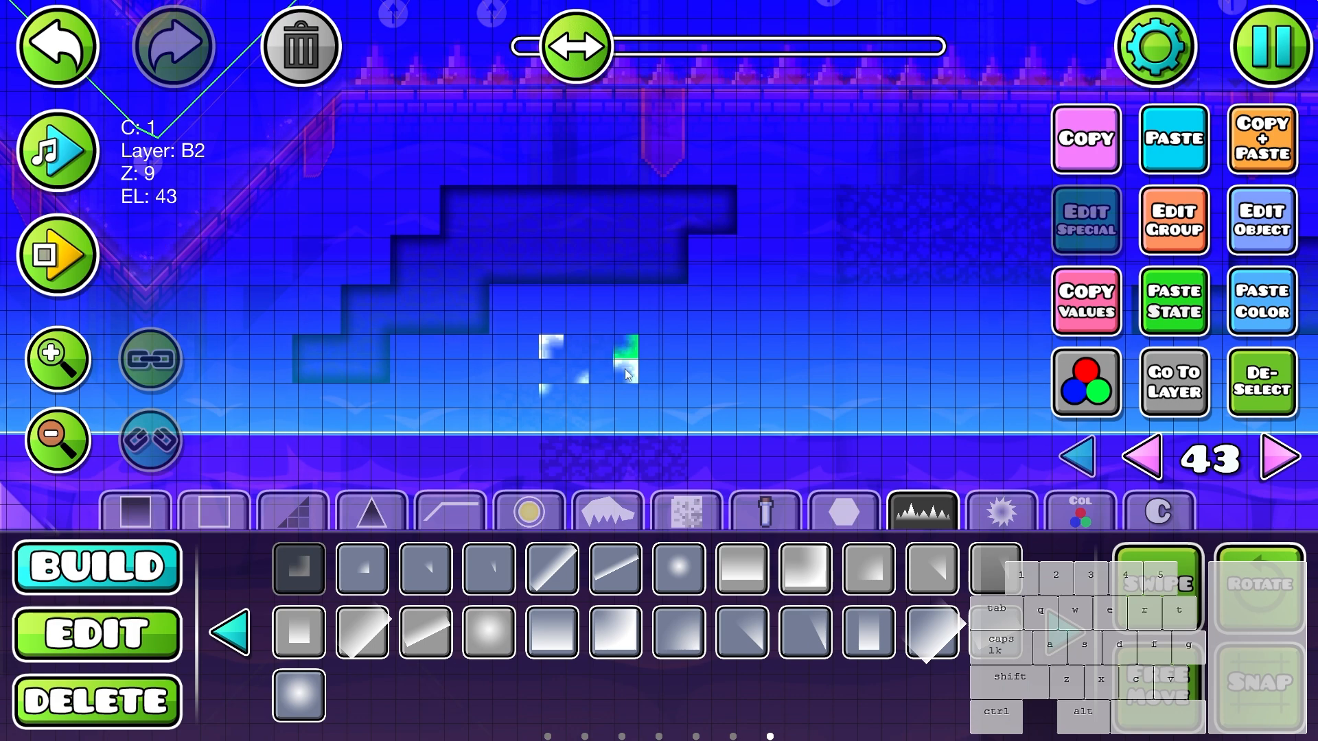
pyautogui.click(502, 420)
pyautogui.press('q')
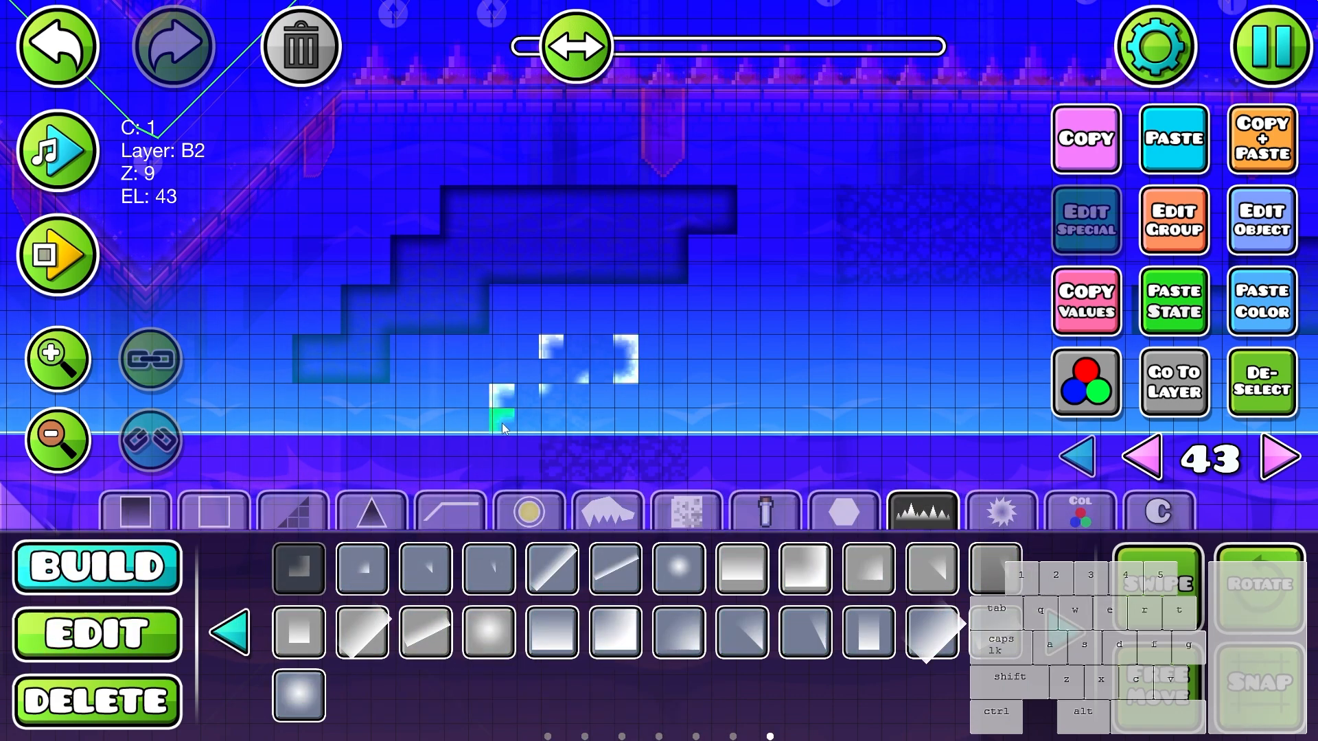
# - Connect the small cracked stone cluster's corners with straight glow strips along its sides and bottom edge
pyautogui.hscroll(3, 556, 438)
pyautogui.scroll(-1, 490, 449)
pyautogui.click(230, 631)
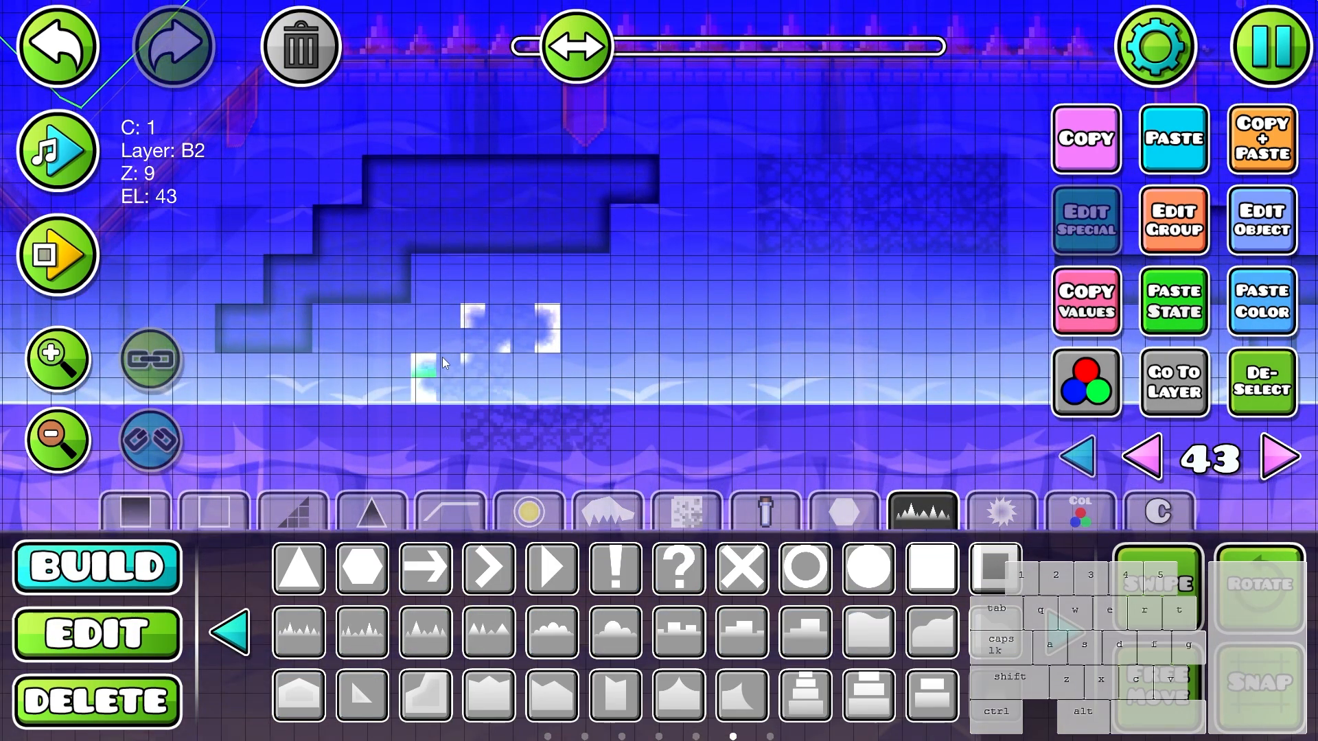
pyautogui.press('q')
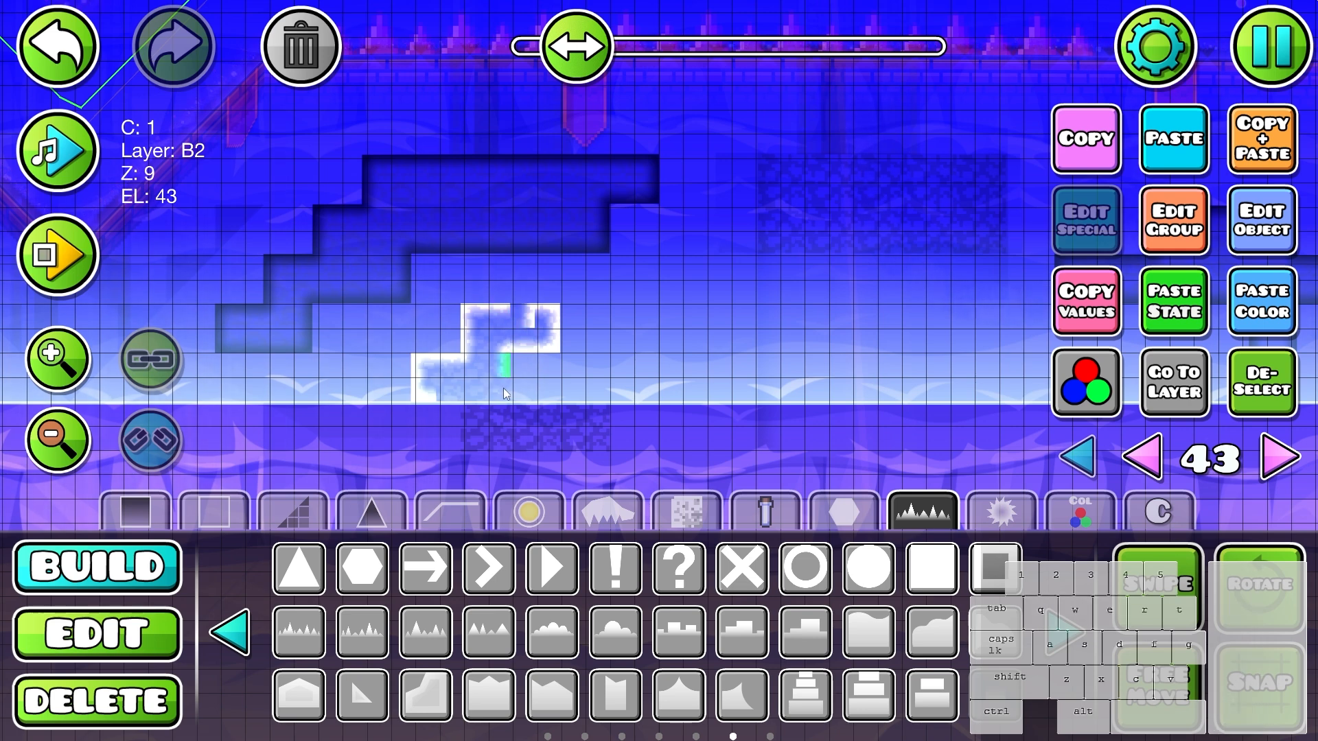
pyautogui.keyDown('shift'); pyautogui.click(451, 398); pyautogui.keyUp('shift')
pyautogui.press('2')
pyautogui.press('1')
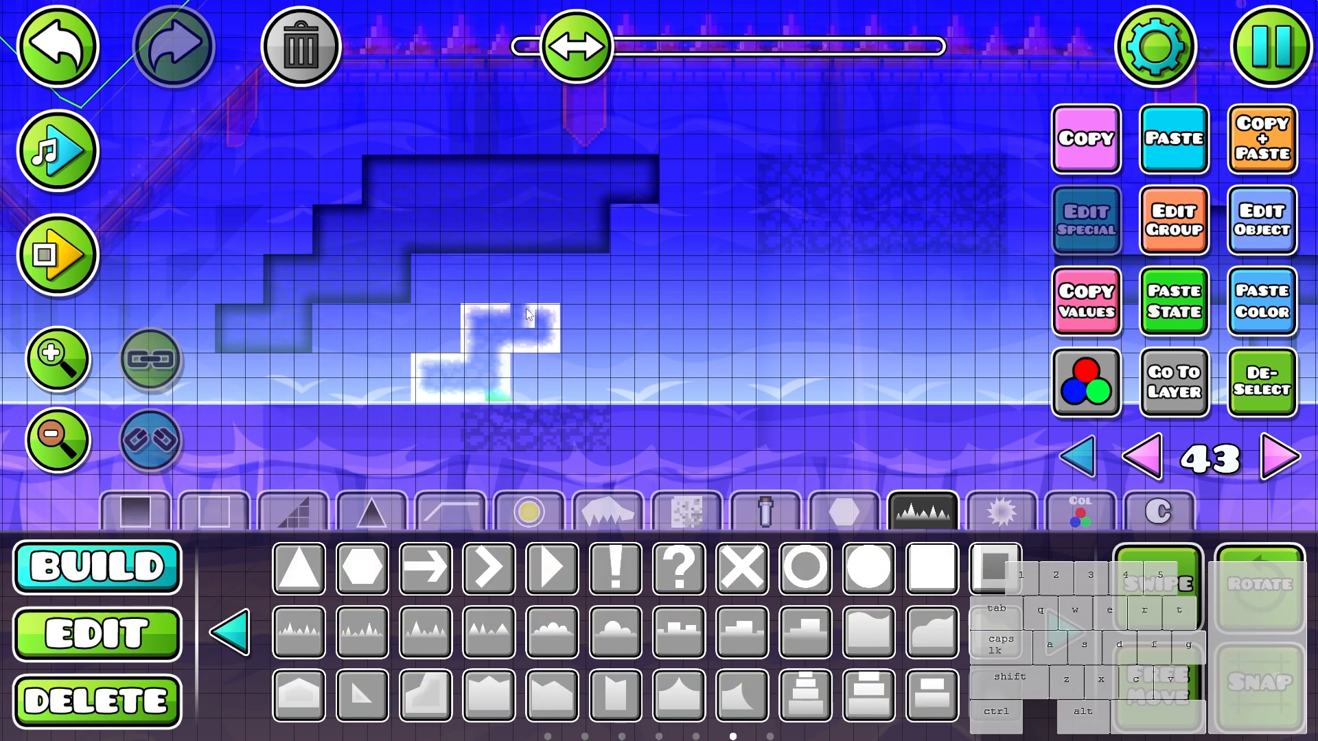
# - Close the small stone cluster's top edge, then select its outline and give it the same dark look as the other outlines
pyautogui.click(527, 313)
pyautogui.press('2')
pyautogui.click(528, 321)
pyautogui.hotkey('alt', 'd')
pyautogui.moveTo(408, 293); pyautogui.dragTo(577, 424)
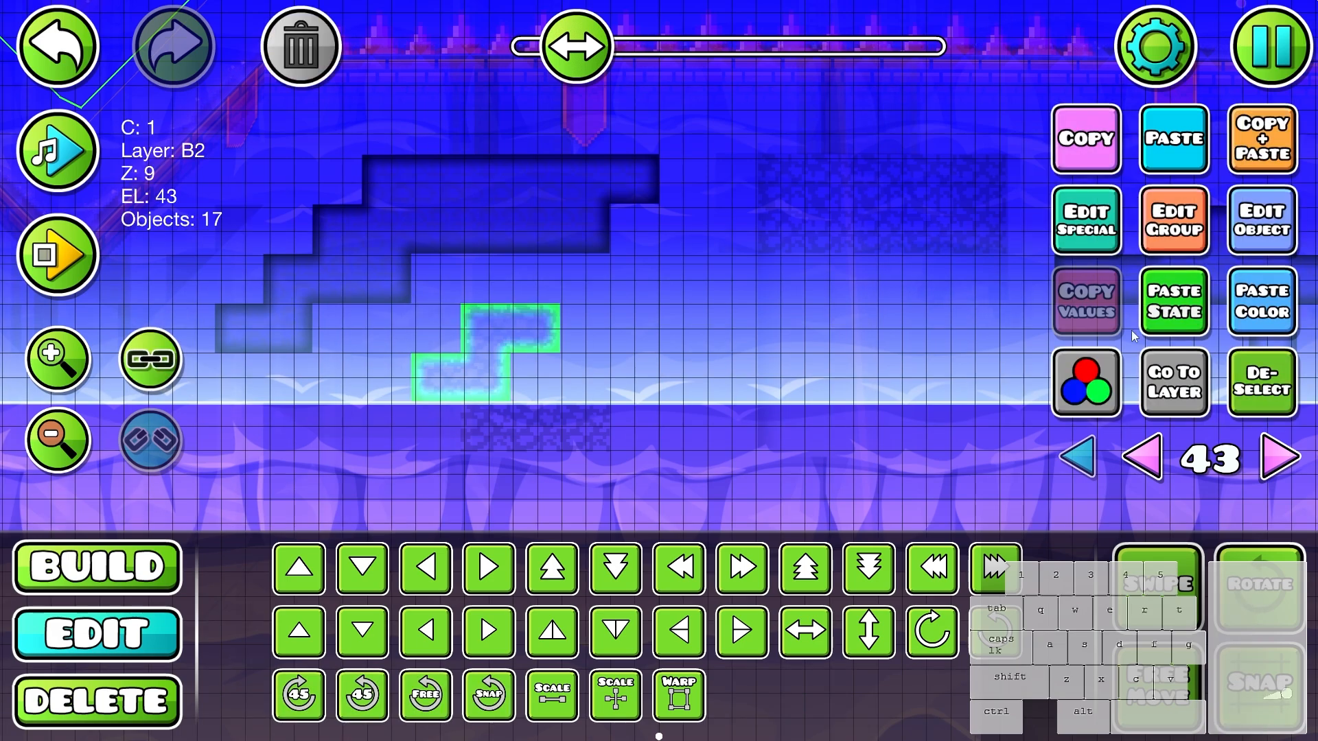
pyautogui.click(1275, 376)
# - Try removing the leftover stone cluster below the dark area, then undo that change with all layers shown
pyautogui.press('3')
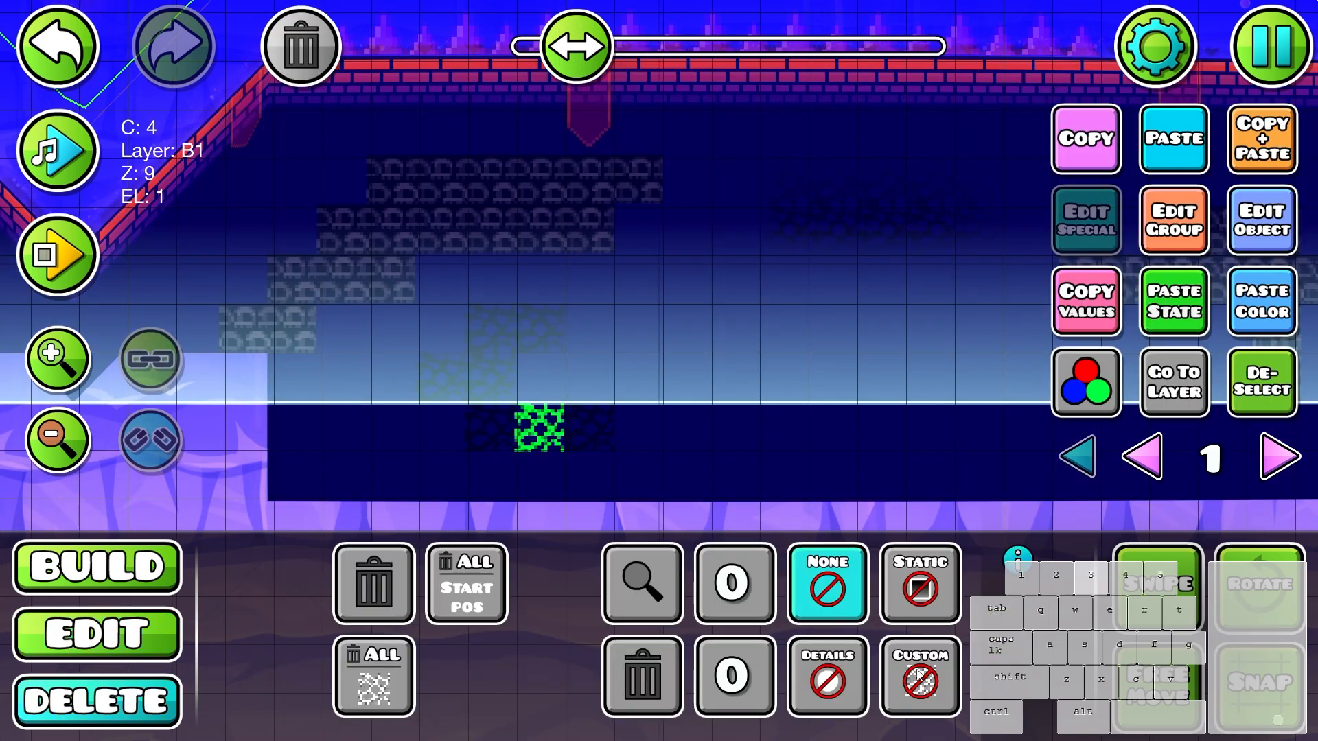
pyautogui.press('2')
pyautogui.moveTo(699, 435); pyautogui.dragTo(474, 444)
pyautogui.click(321, 71)
pyautogui.press('3')
pyautogui.press('2')
pyautogui.click(1077, 457)
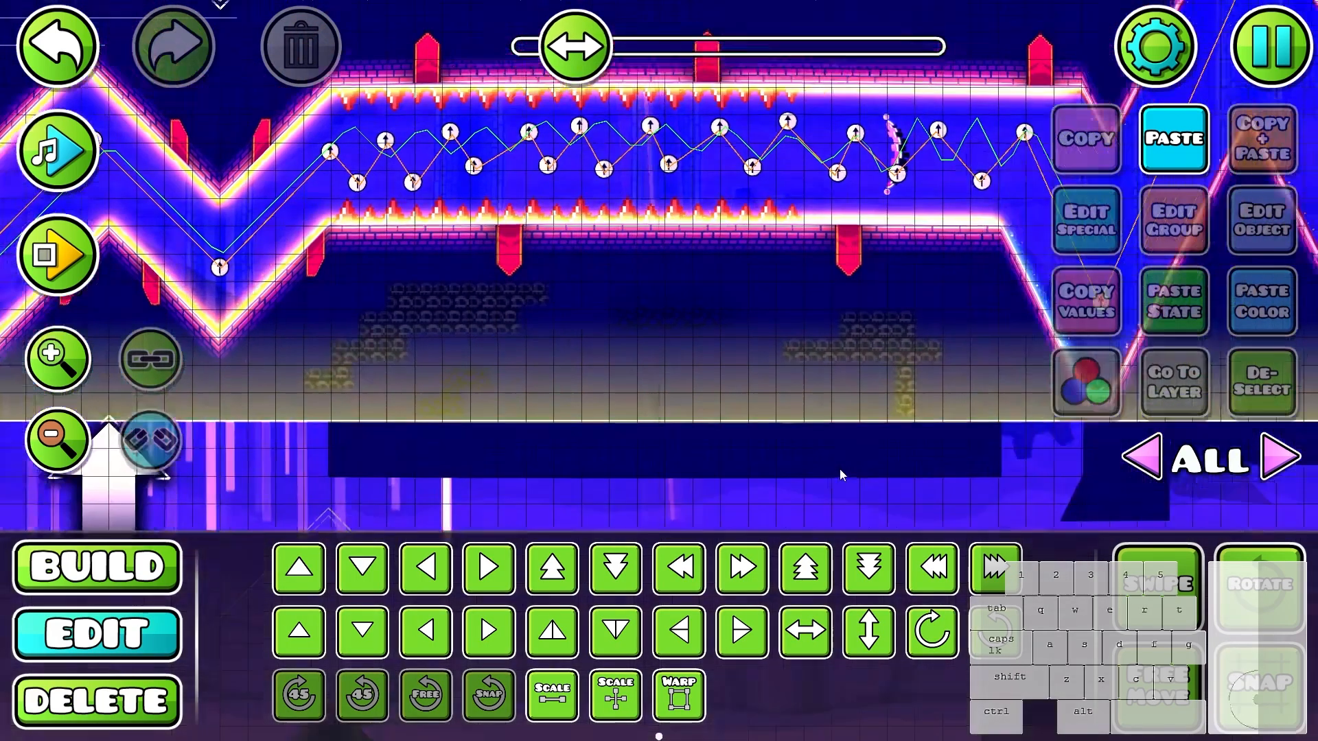
pyautogui.press('3')
pyautogui.press('2')
pyautogui.scroll(-1, 764, 425)
pyautogui.scroll(1, 763, 425)
pyautogui.hotkey('ctrl', 'z')
pyautogui.hotkey('ctrl', 'shift', 'z')
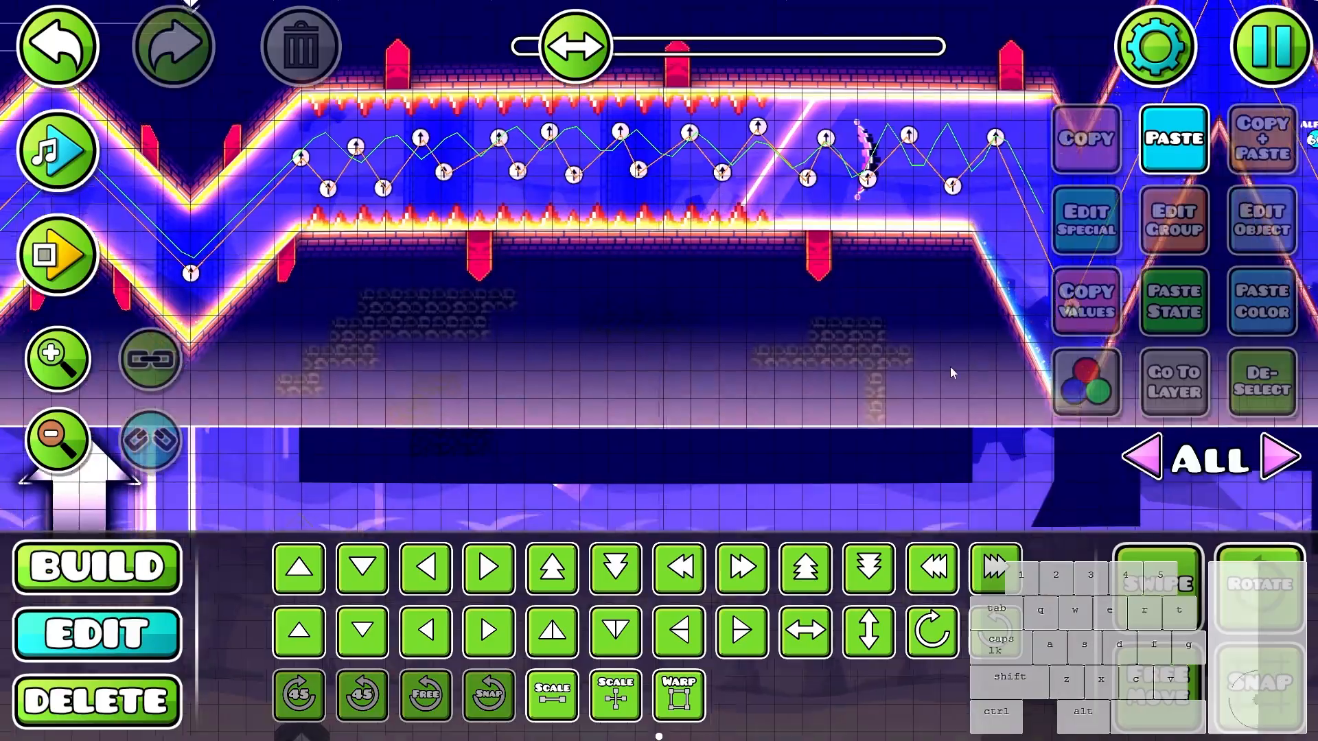
# - Playtest the wave section through the zigzag walls and spiked corridor to examine the outlined clusters in motion
pyautogui.moveTo(547, 389); pyautogui.dragTo(778, 228)
pyautogui.press('Return')
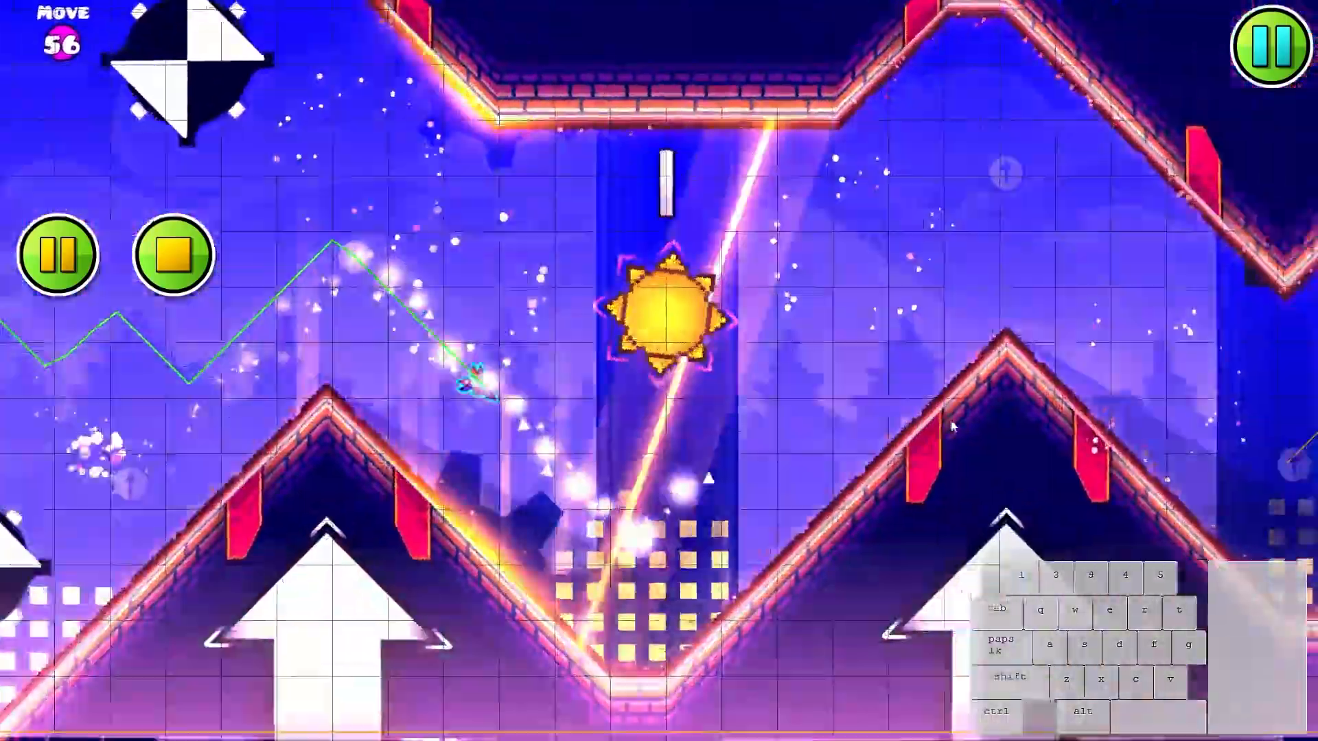
pyautogui.click(949, 421)
pyautogui.click(924, 411)
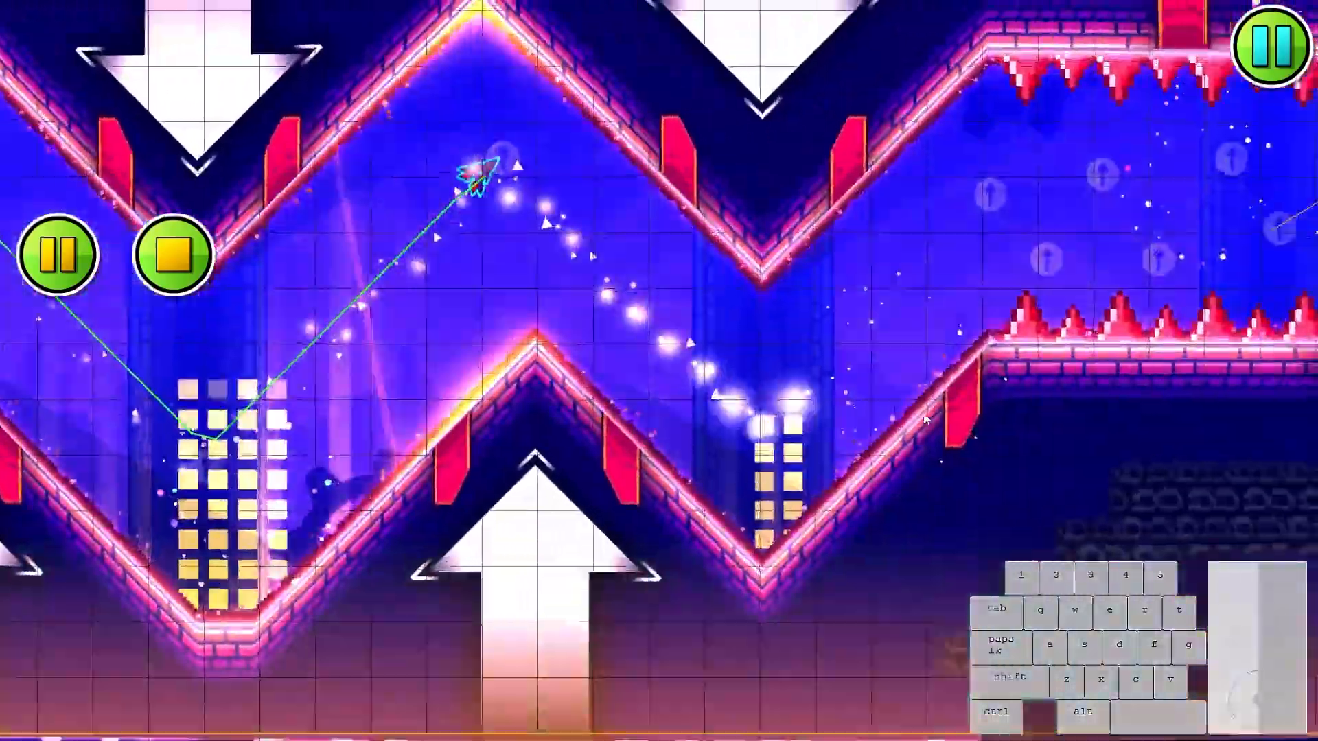
pyautogui.click(918, 413)
pyautogui.click(915, 411)
pyautogui.click(913, 411)
pyautogui.click(908, 411)
pyautogui.click(902, 412)
pyautogui.click(895, 412)
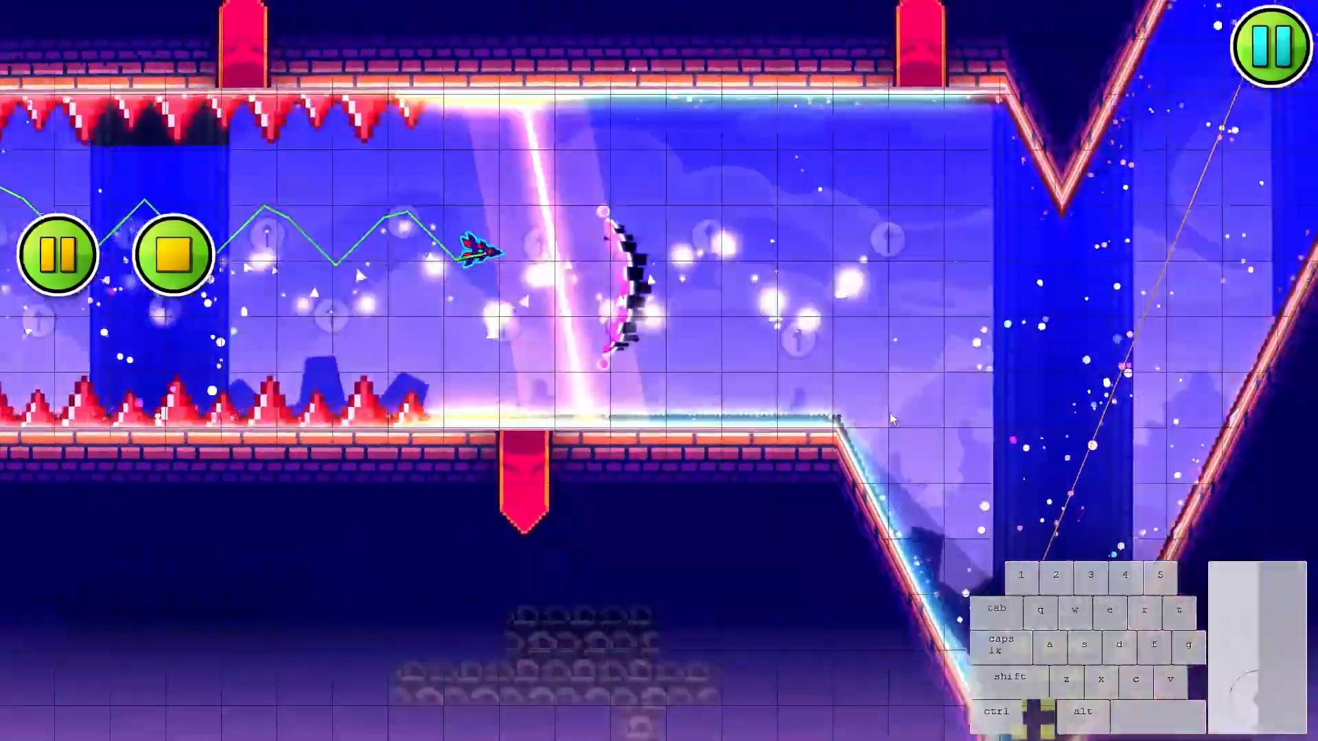
pyautogui.click(887, 413)
pyautogui.click(885, 414)
pyautogui.click(882, 413)
pyautogui.click(878, 413)
pyautogui.click(866, 410)
pyautogui.click(848, 406)
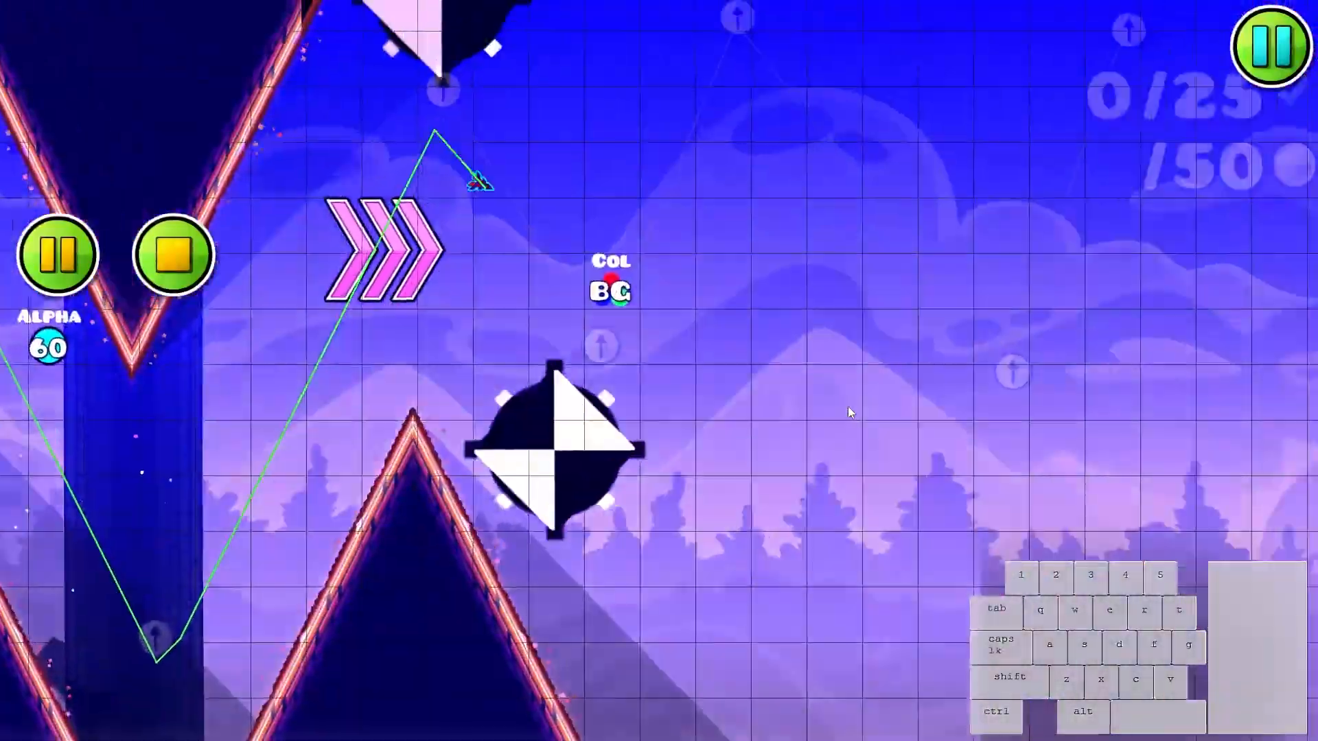
# - Playtest past the last zigzag walls into the open area to examine how the camera view behaves there
pyautogui.click(847, 407)
pyautogui.click(848, 407)
pyautogui.click(850, 407)
pyautogui.click(852, 406)
pyautogui.click(851, 408)
pyautogui.click(850, 409)
pyautogui.click(851, 410)
pyautogui.click(852, 412)
pyautogui.click(854, 414)
pyautogui.click(854, 414)
pyautogui.click(854, 414)
pyautogui.click(853, 414)
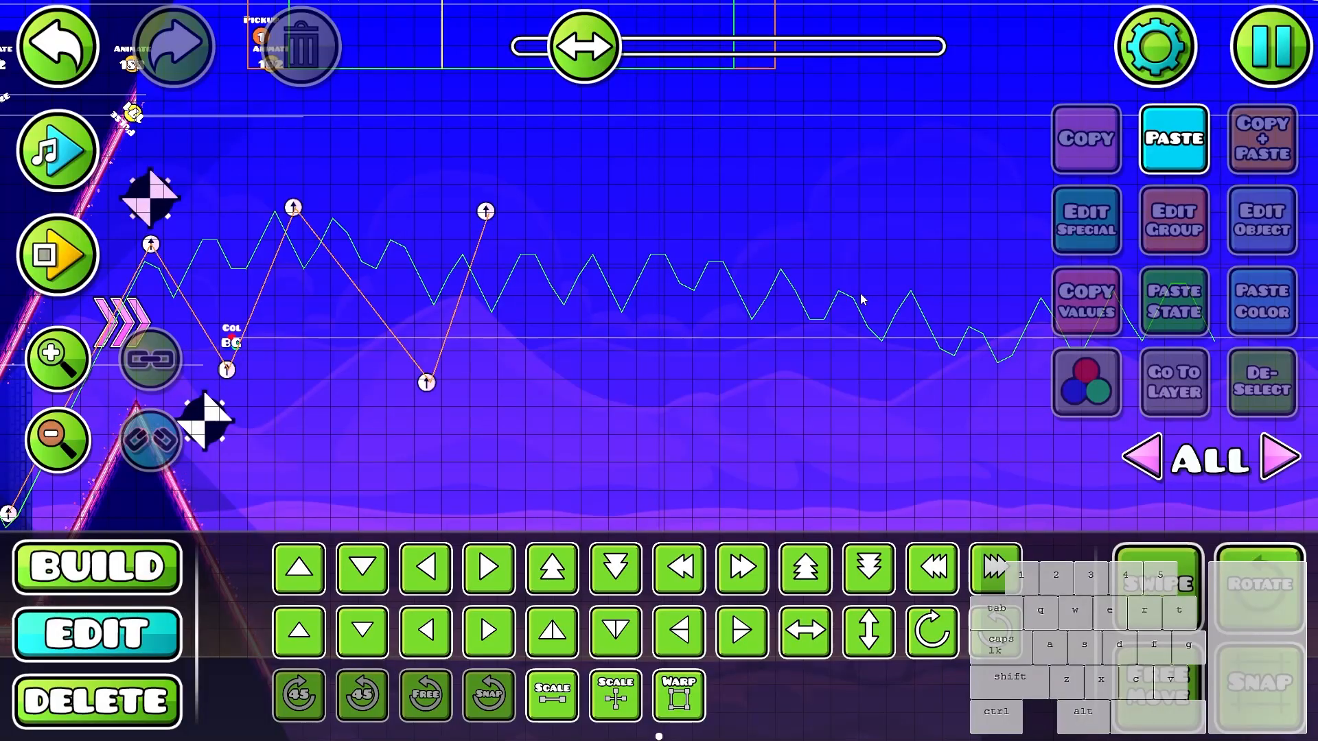
# - Add a Zoom trigger above the last zigzag walls, set its zoom to 0.849, and shift it about four cells forward along the level
pyautogui.scroll(-1, 789, 292)
pyautogui.scroll(1, 750, 292)
pyautogui.press('1')
pyautogui.moveTo(753, 350); pyautogui.dragTo(936, 361)
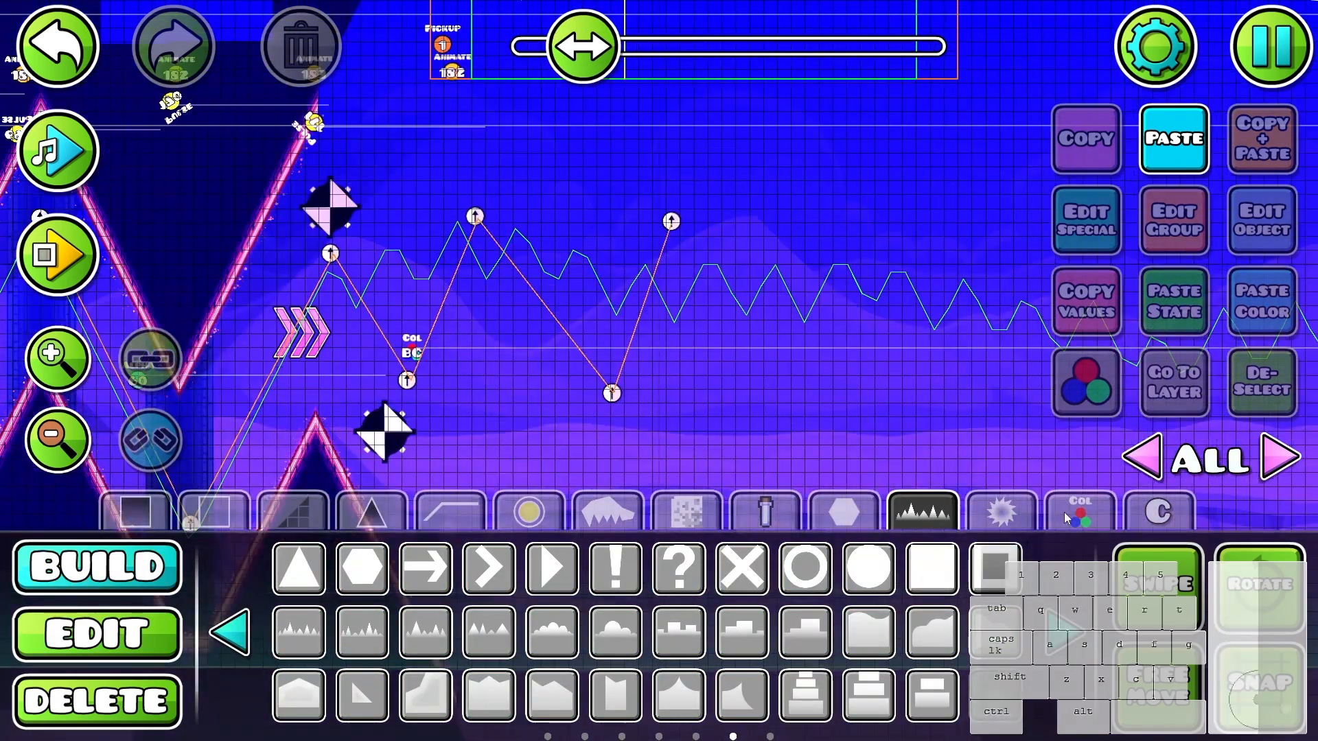
pyautogui.click(1081, 513)
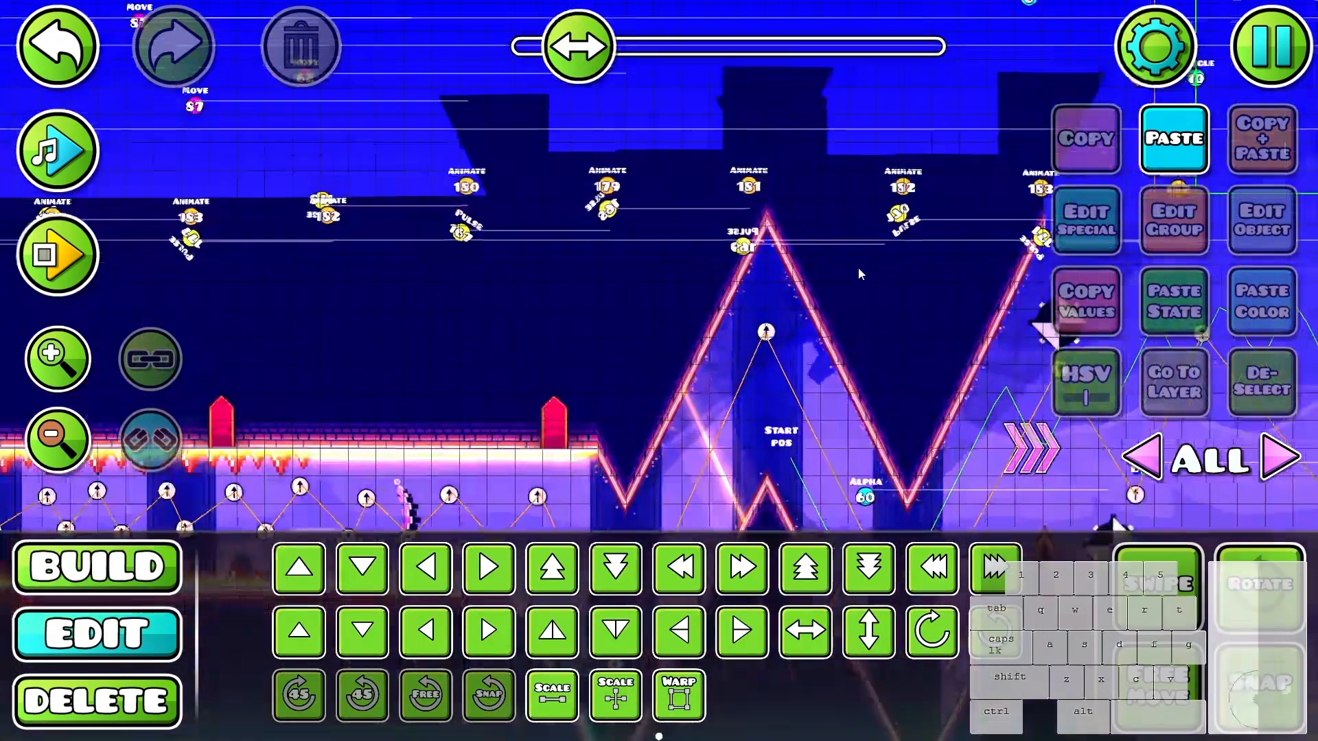
pyautogui.press('1')
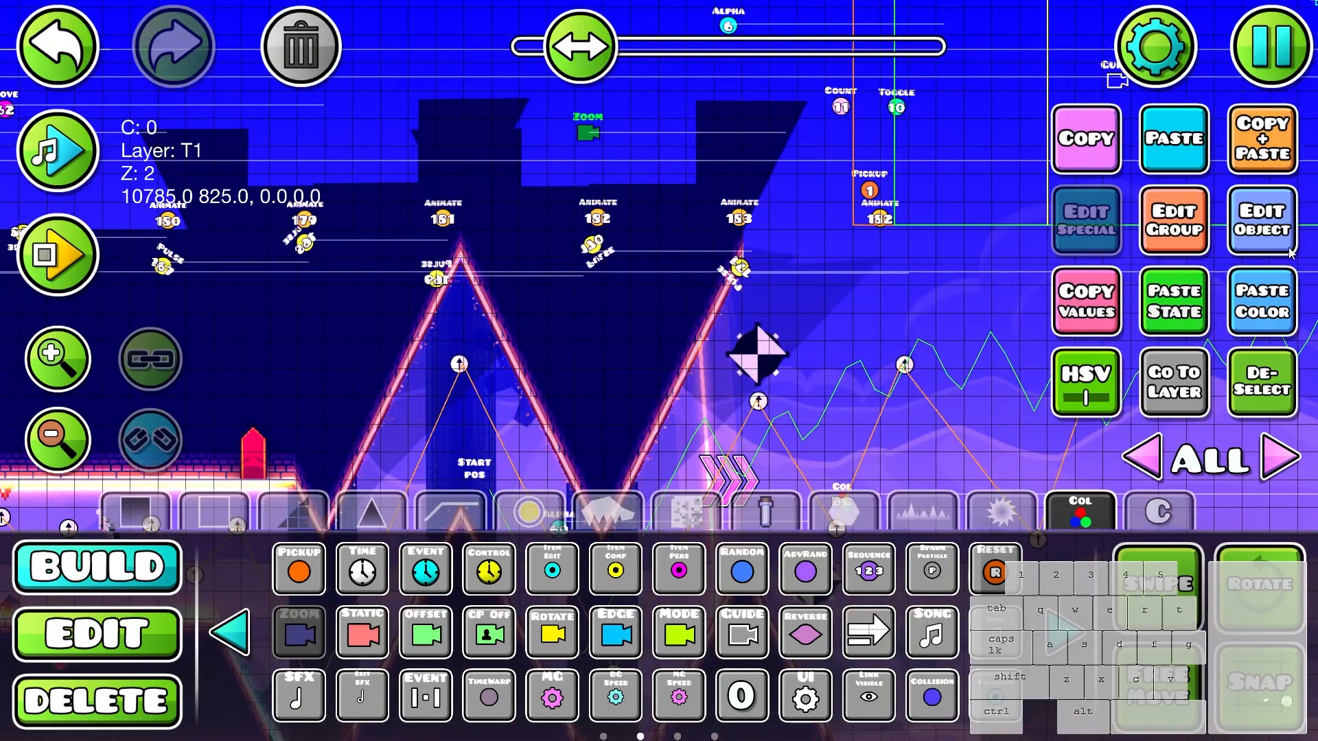
pyautogui.click(1260, 240)
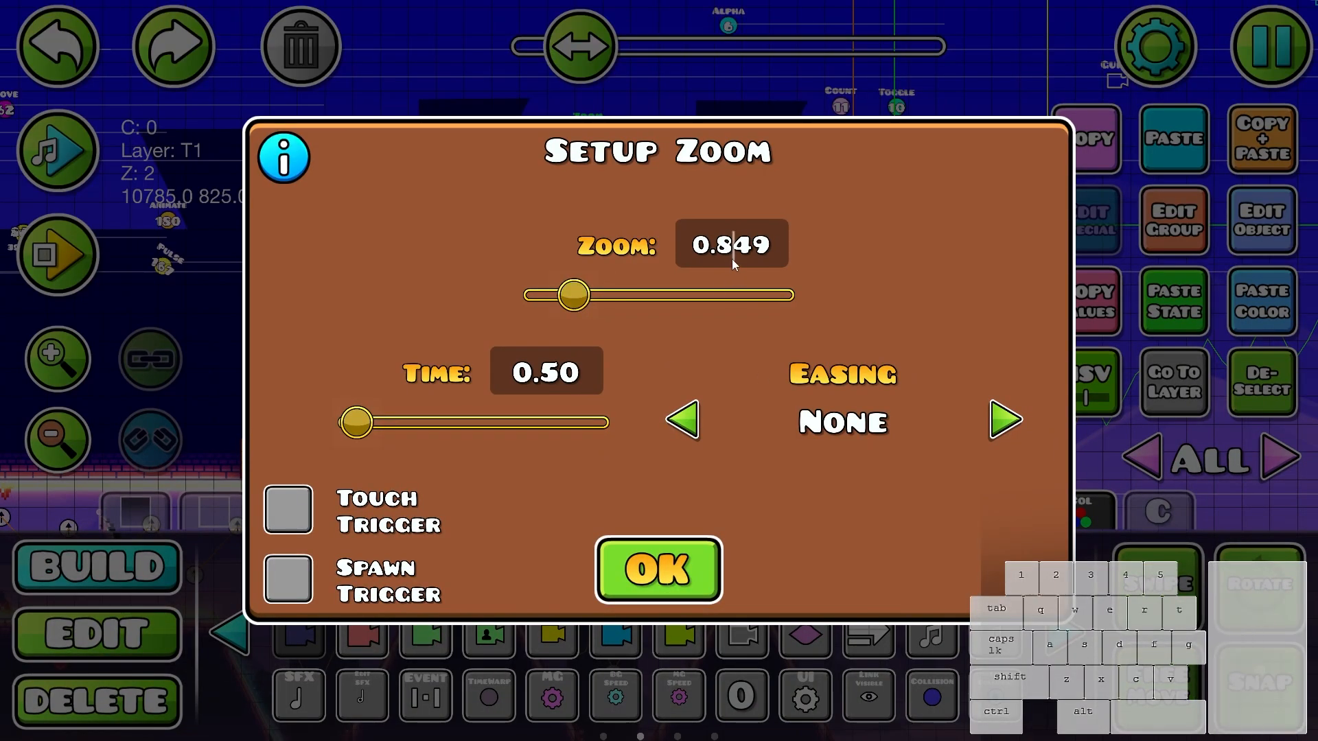
pyautogui.click(666, 601)
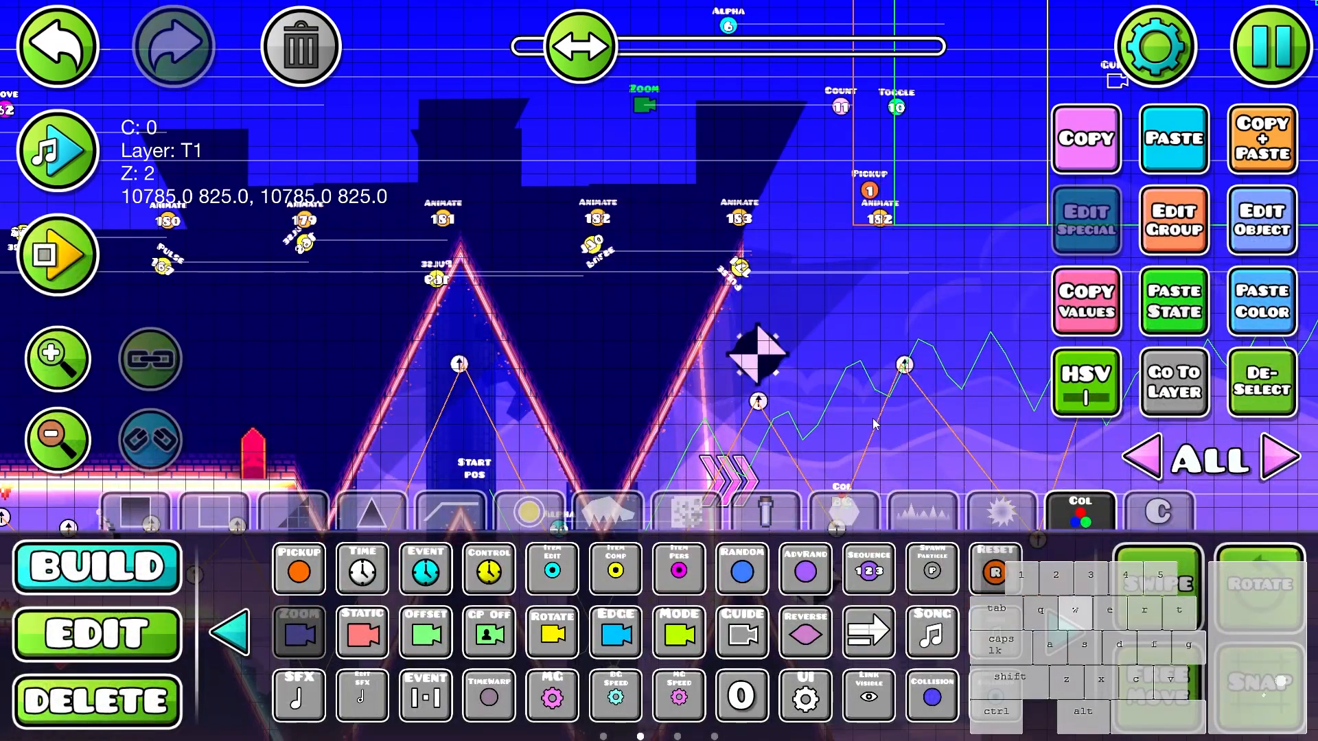
pyautogui.click(1299, 213)
pyautogui.click(604, 563)
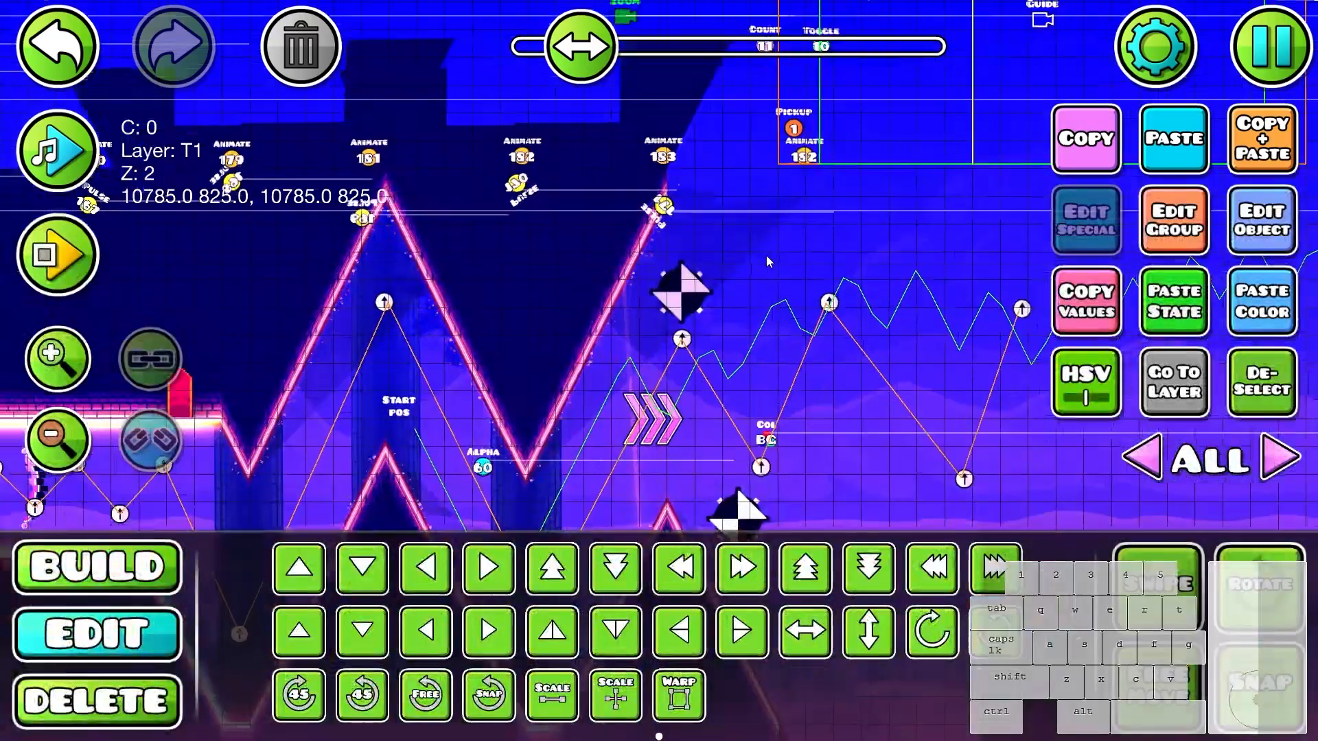
# - Playtest the end of the zigzag walls to check the new camera zoom
pyautogui.press('Return')
pyautogui.click(849, 351)
pyautogui.click(849, 351)
pyautogui.click(848, 351)
pyautogui.click(844, 350)
pyautogui.press('Return')
# - Set the new Zoom trigger to zoom 0.676, time 0.39 and Ease In Out easing at 2.00
pyautogui.moveTo(870, 318); pyautogui.dragTo(931, 496)
pyautogui.click(688, 192)
pyautogui.click(1261, 221)
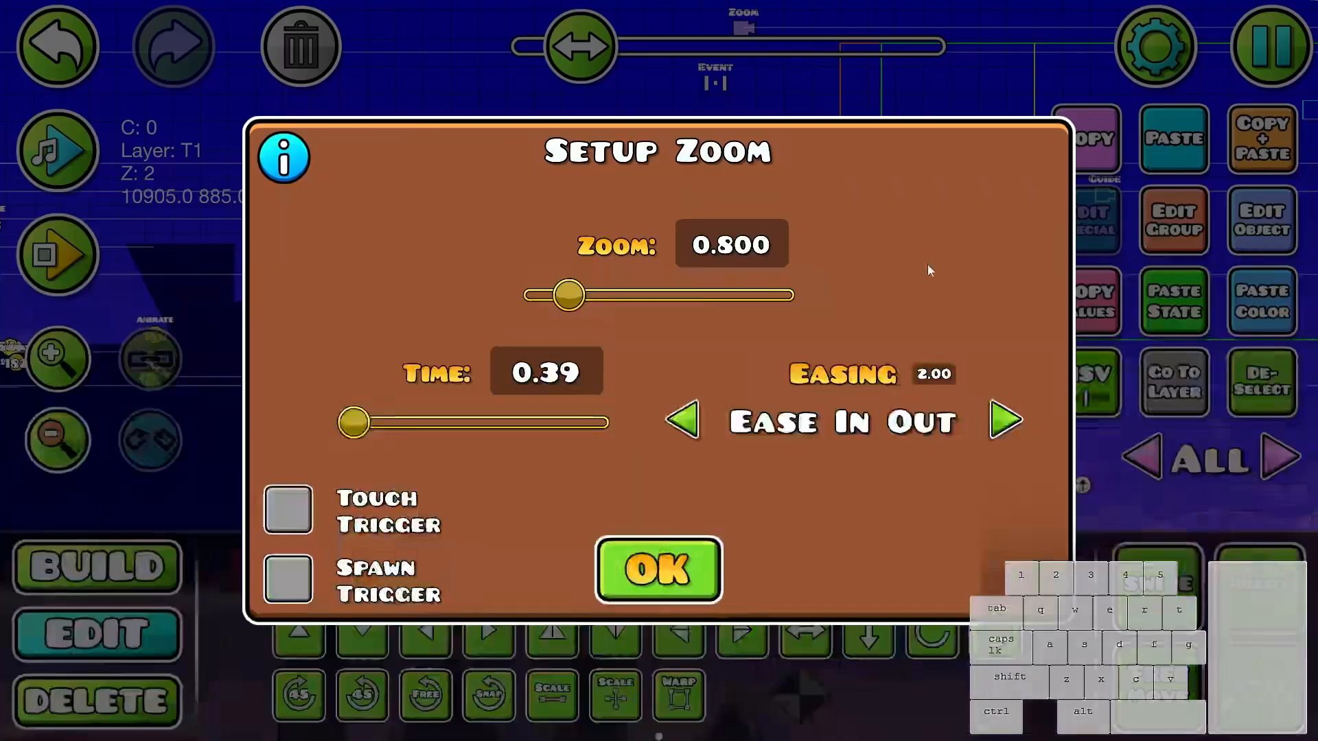
pyautogui.click(677, 596)
# - Playtest the eased camera zoom once more from the start position
pyautogui.press('Return')
pyautogui.click(939, 441)
pyautogui.click(939, 446)
pyautogui.click(939, 461)
pyautogui.press('Return')
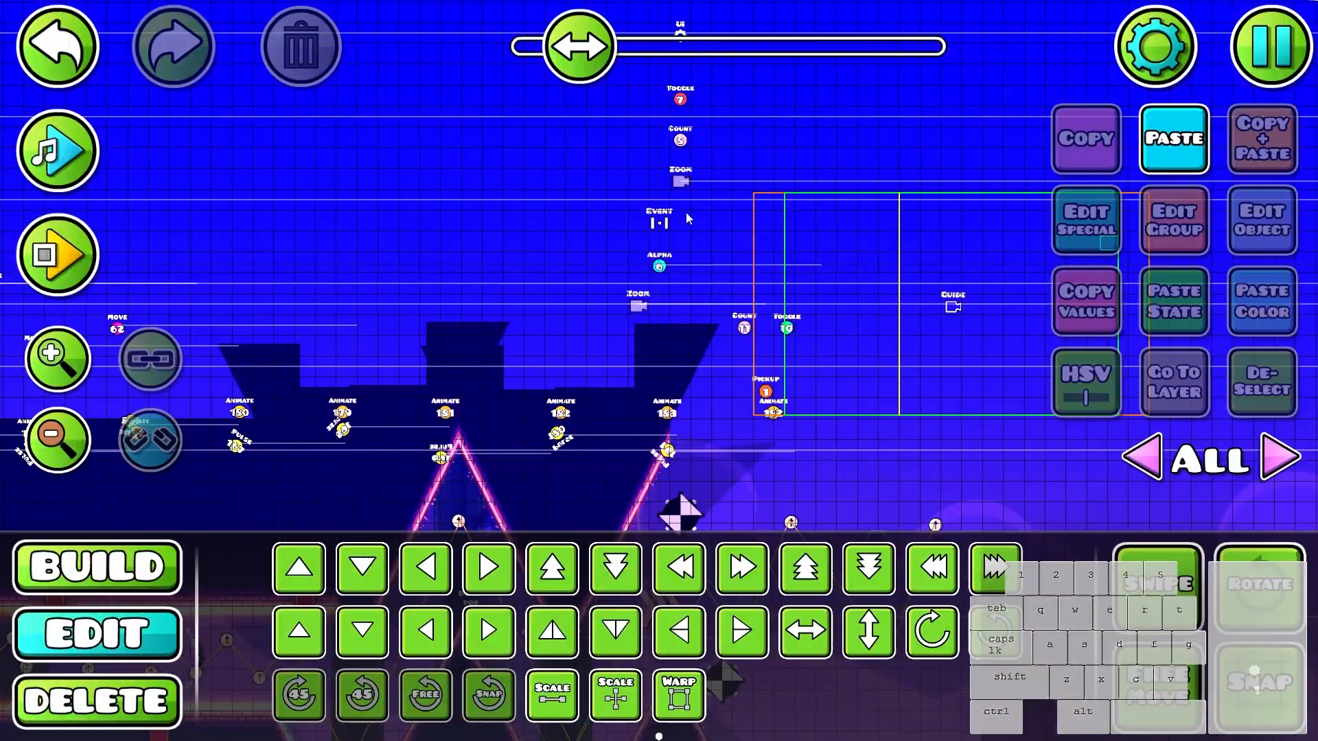
# - Review the upper Zoom trigger's settings and shift the lower Zoom trigger two grid cells back toward the level start
pyautogui.click(683, 183)
pyautogui.click(1261, 221)
pyautogui.click(693, 582)
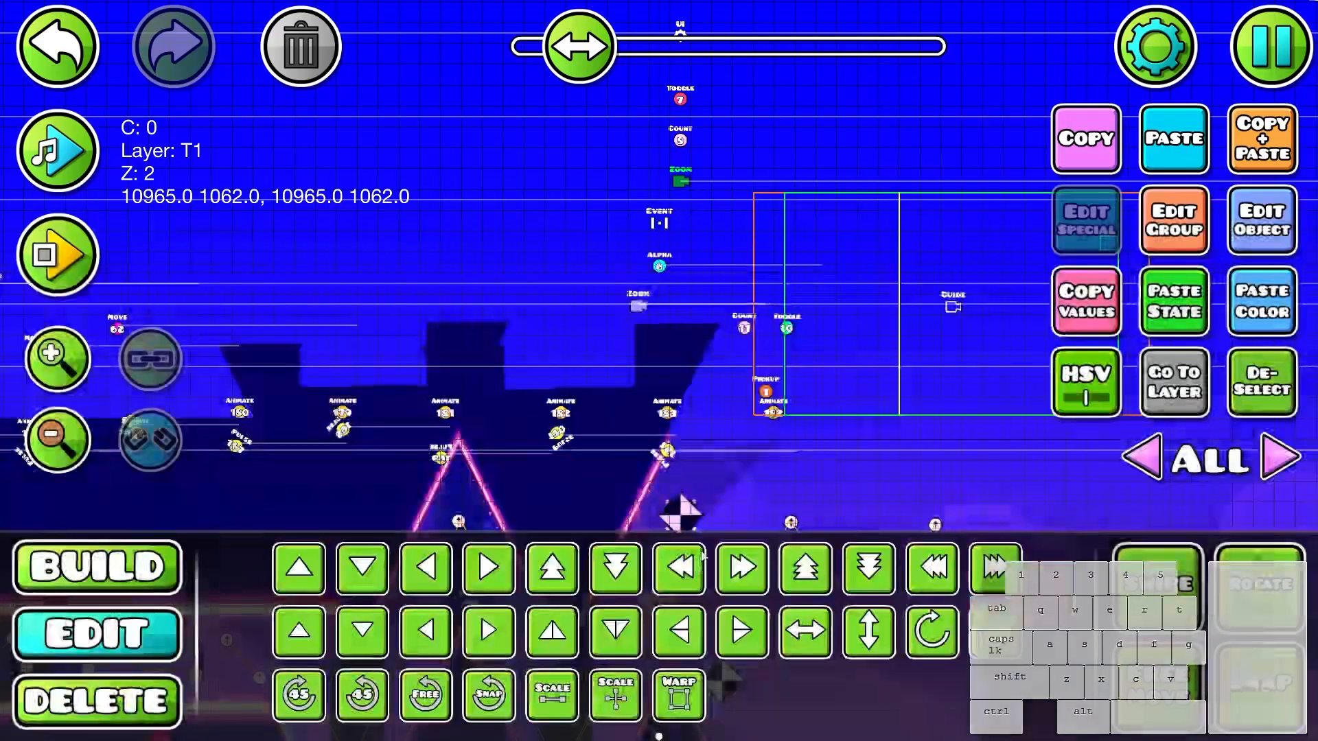
pyautogui.click(652, 320)
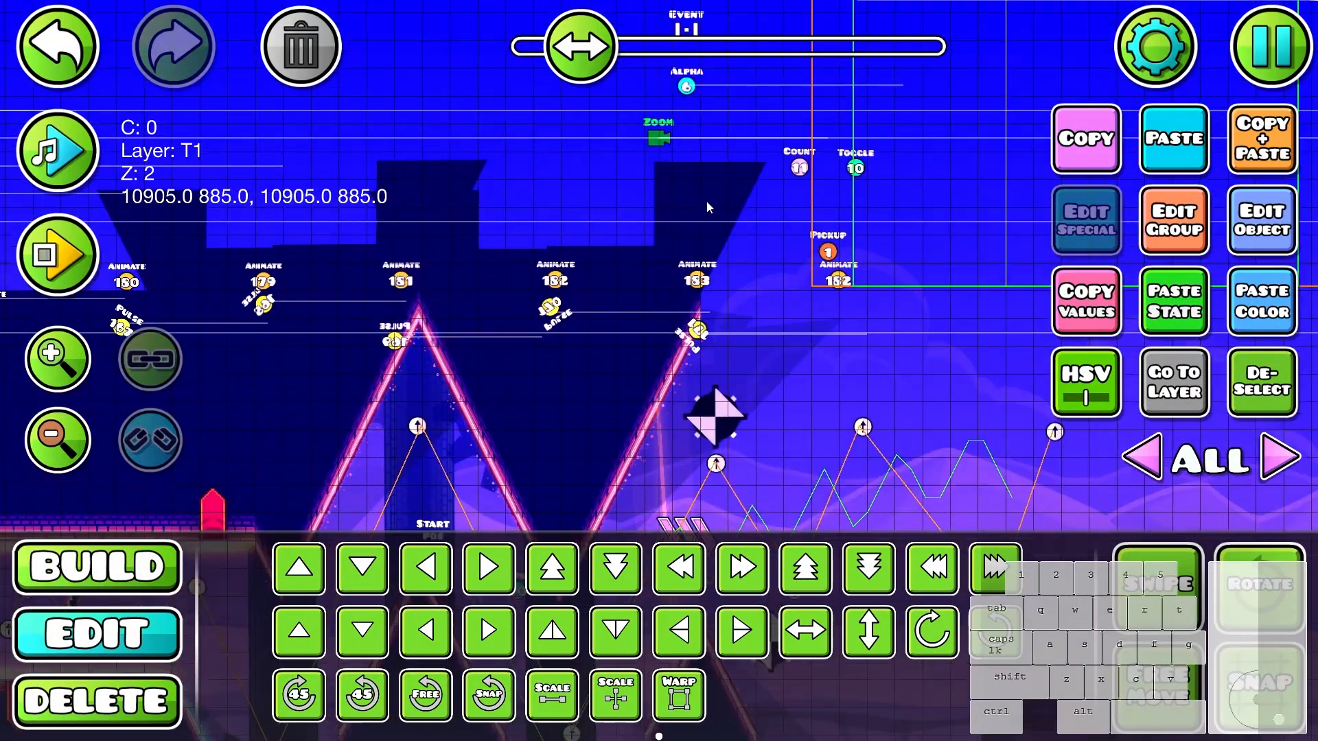
pyautogui.moveTo(711, 359); pyautogui.dragTo(707, 172)
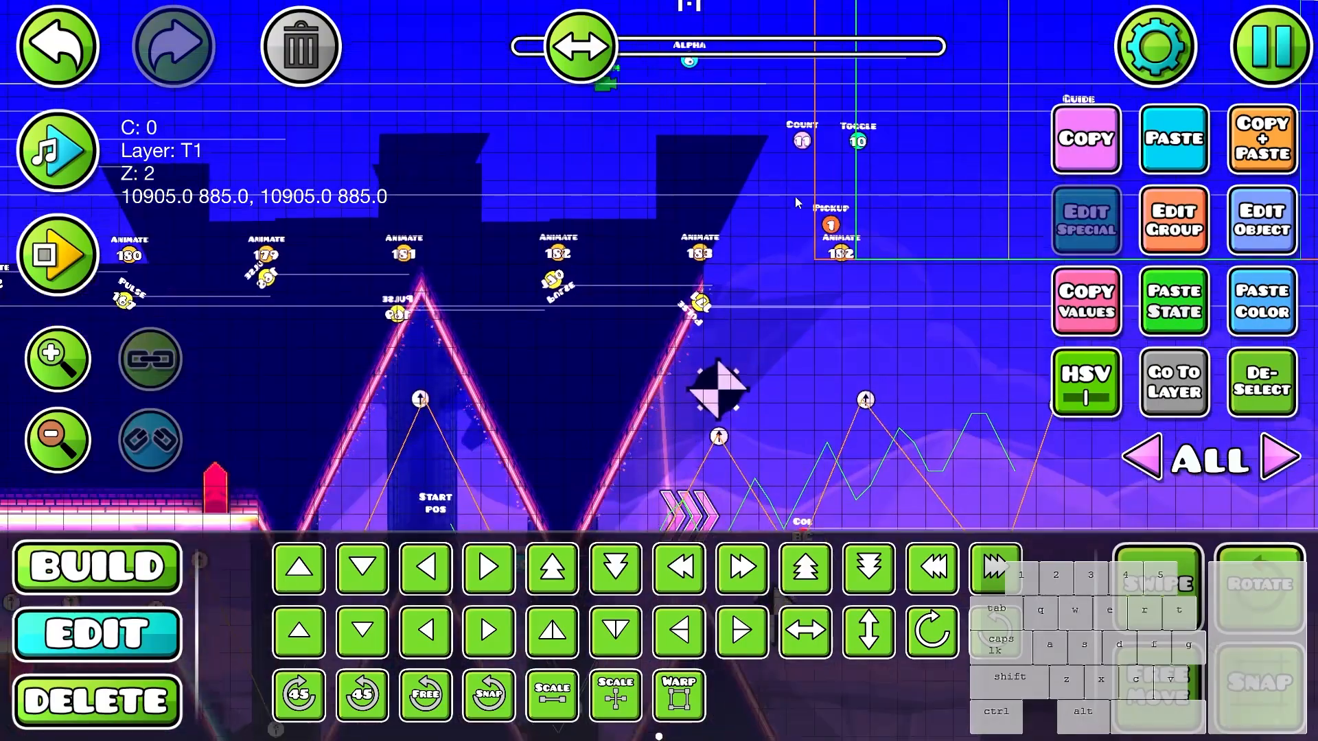
# - Playtest through the zigzag walls and far into the open area to judge the earlier zoom timing
pyautogui.press('Return')
pyautogui.click(900, 282)
pyautogui.click(894, 282)
pyautogui.click(889, 282)
pyautogui.click(886, 285)
pyautogui.click(880, 297)
pyautogui.click(872, 308)
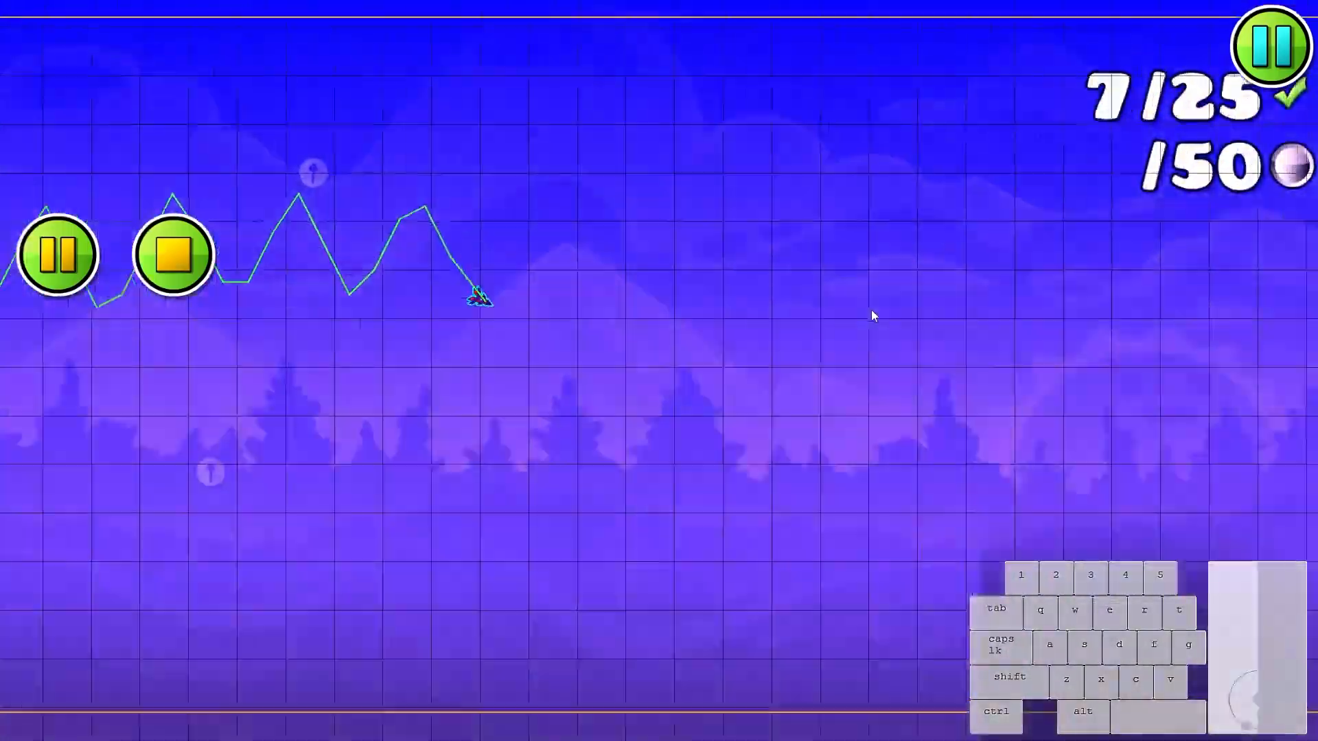
pyautogui.click(848, 329)
pyautogui.click(815, 356)
pyautogui.click(818, 359)
pyautogui.click(828, 363)
pyautogui.click(836, 364)
pyautogui.click(843, 367)
pyautogui.click(848, 369)
pyautogui.click(854, 371)
pyautogui.press('Return')
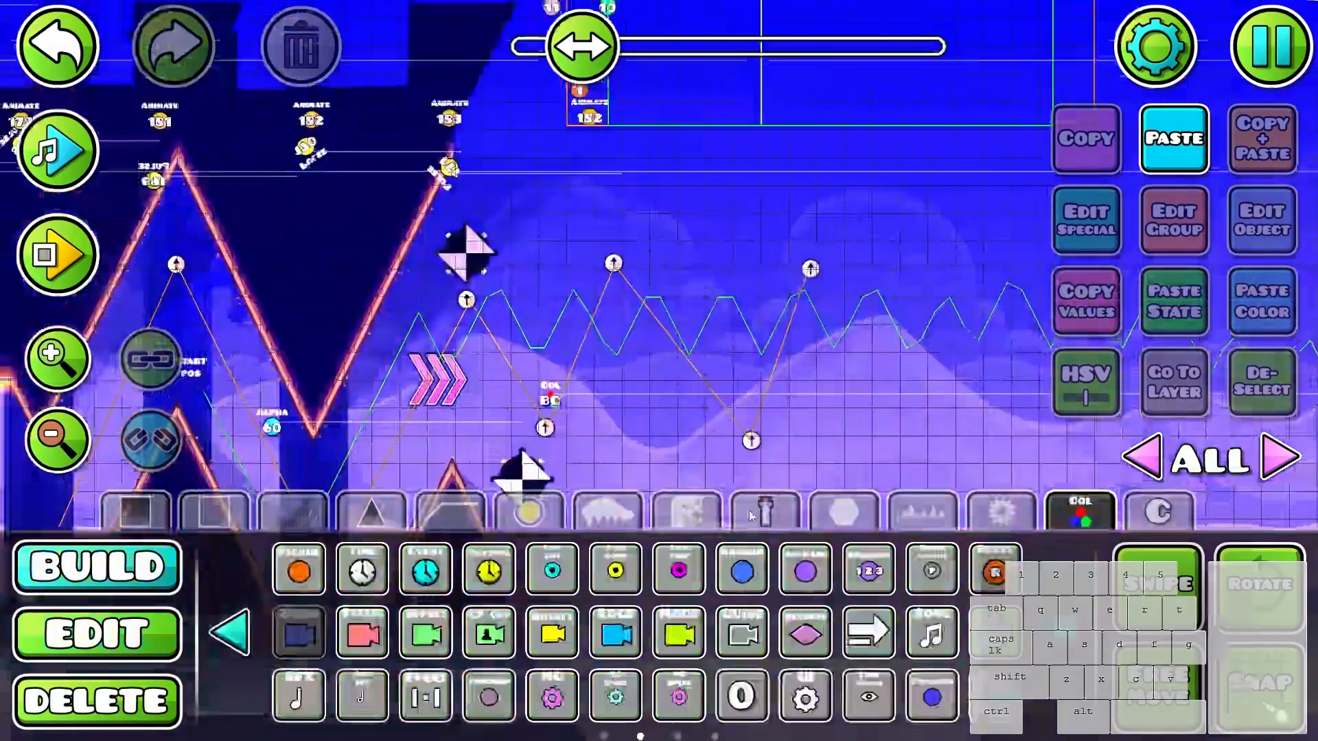
# - Place a particle object near the Zoom triggers with 1 max particle, duration 0.00, angle variation 180, speed 110, AccelRad -47 and added position friction
pyautogui.click(591, 506)
pyautogui.click(1254, 223)
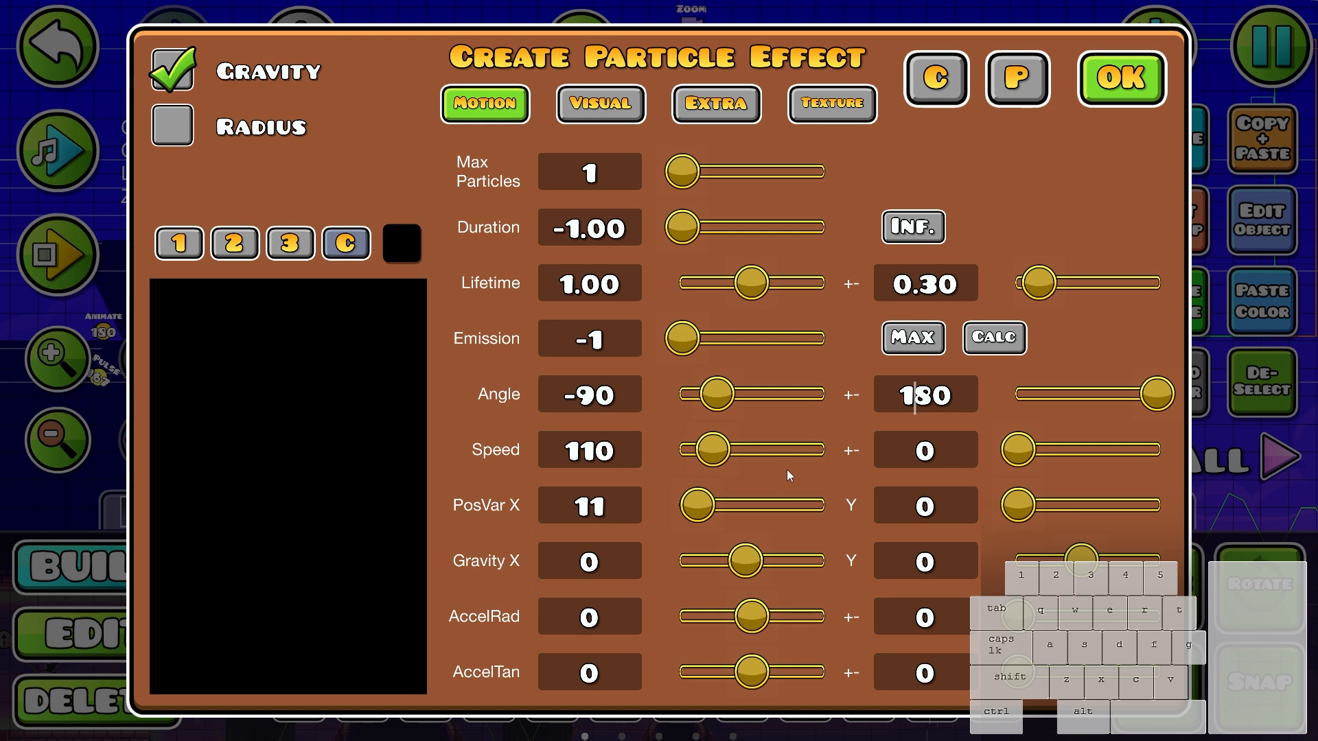
pyautogui.click(601, 103)
pyautogui.click(832, 103)
pyautogui.click(737, 118)
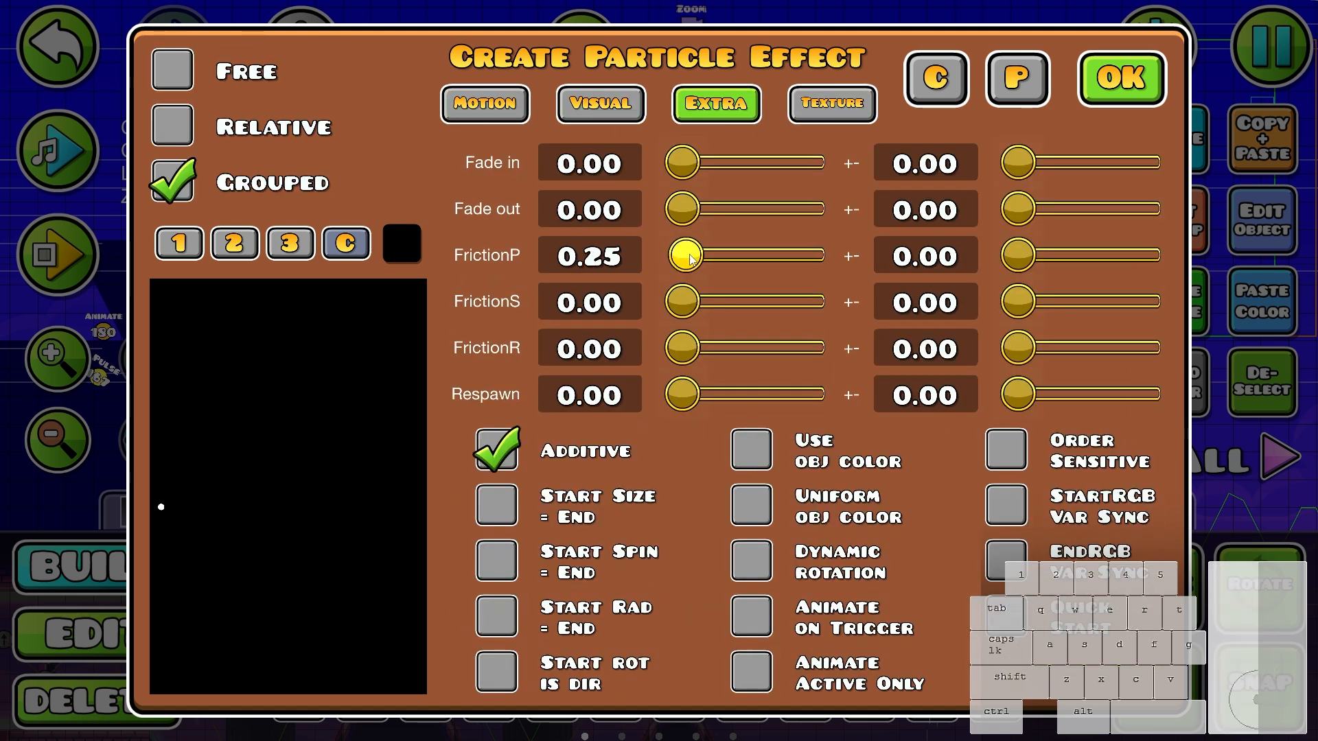
pyautogui.click(526, 98)
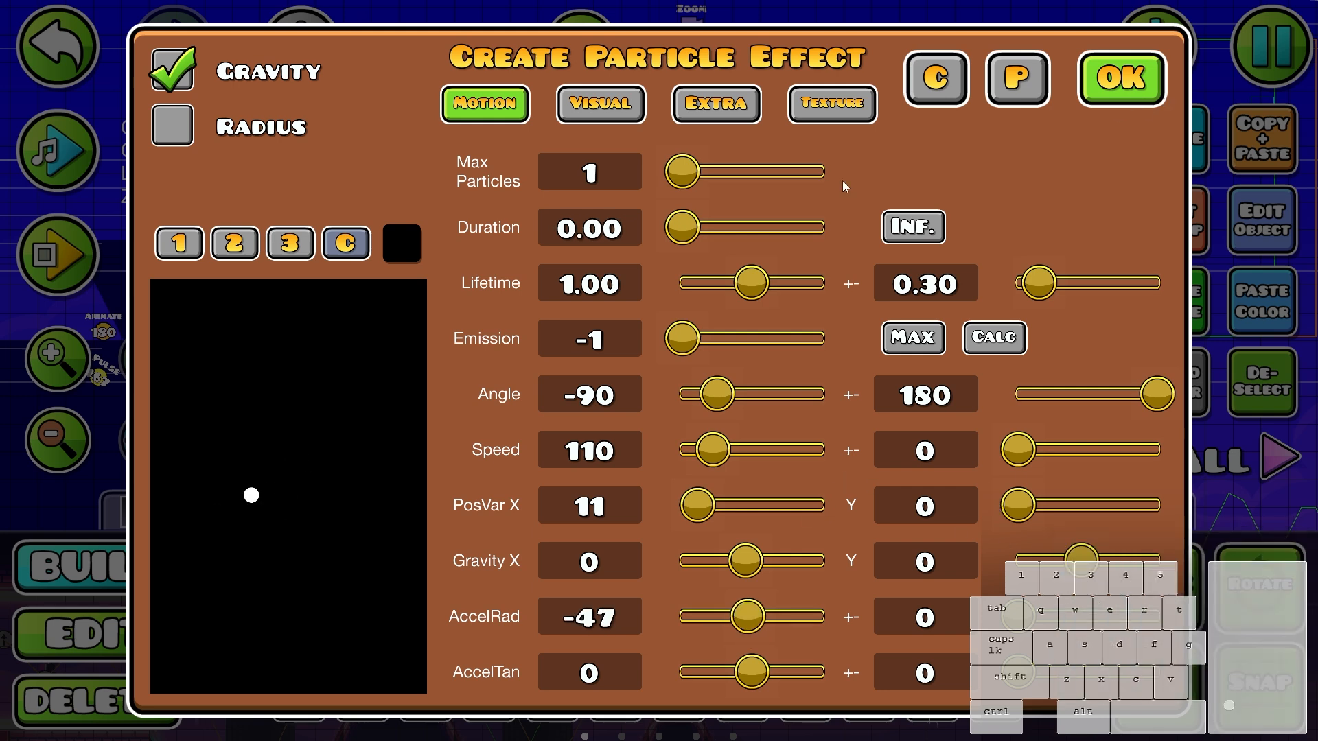
pyautogui.click(716, 103)
pyautogui.click(1121, 78)
# - Assign the particle object to the next free group, 185
pyautogui.click(1165, 233)
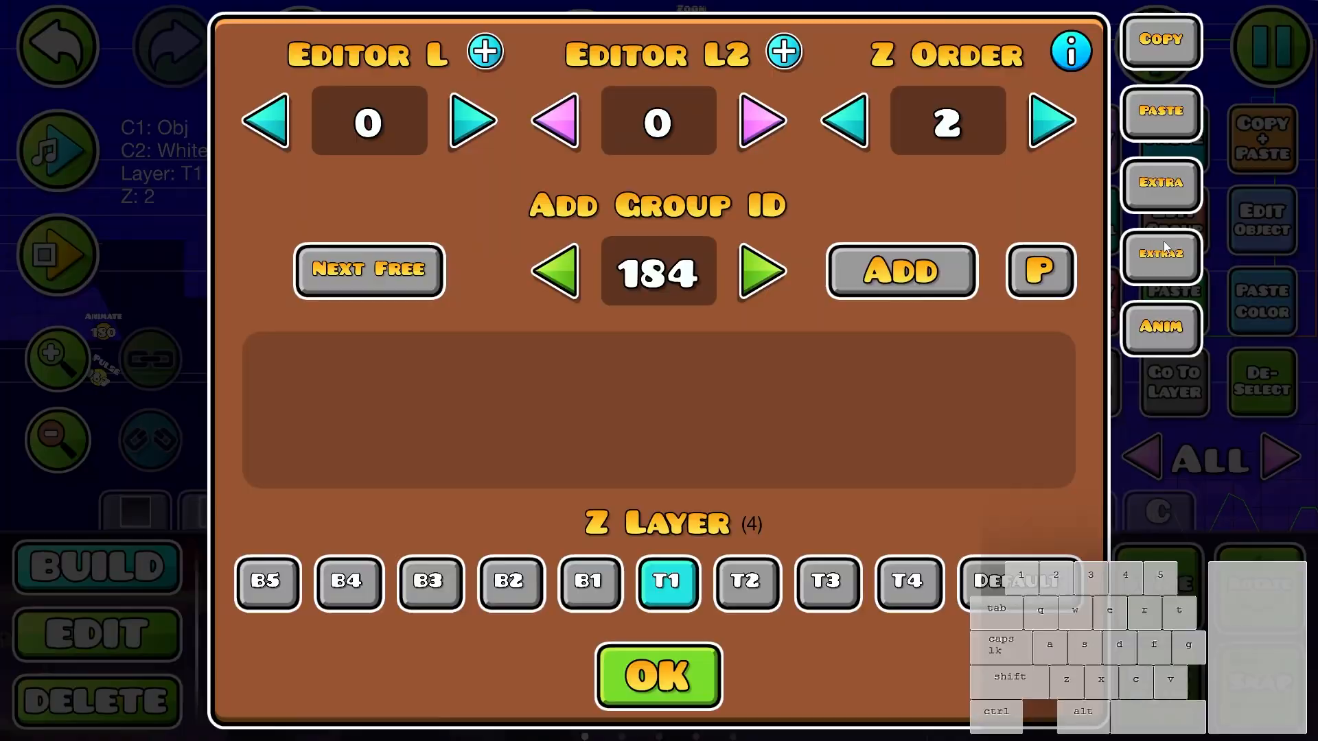
pyautogui.press('Escape')
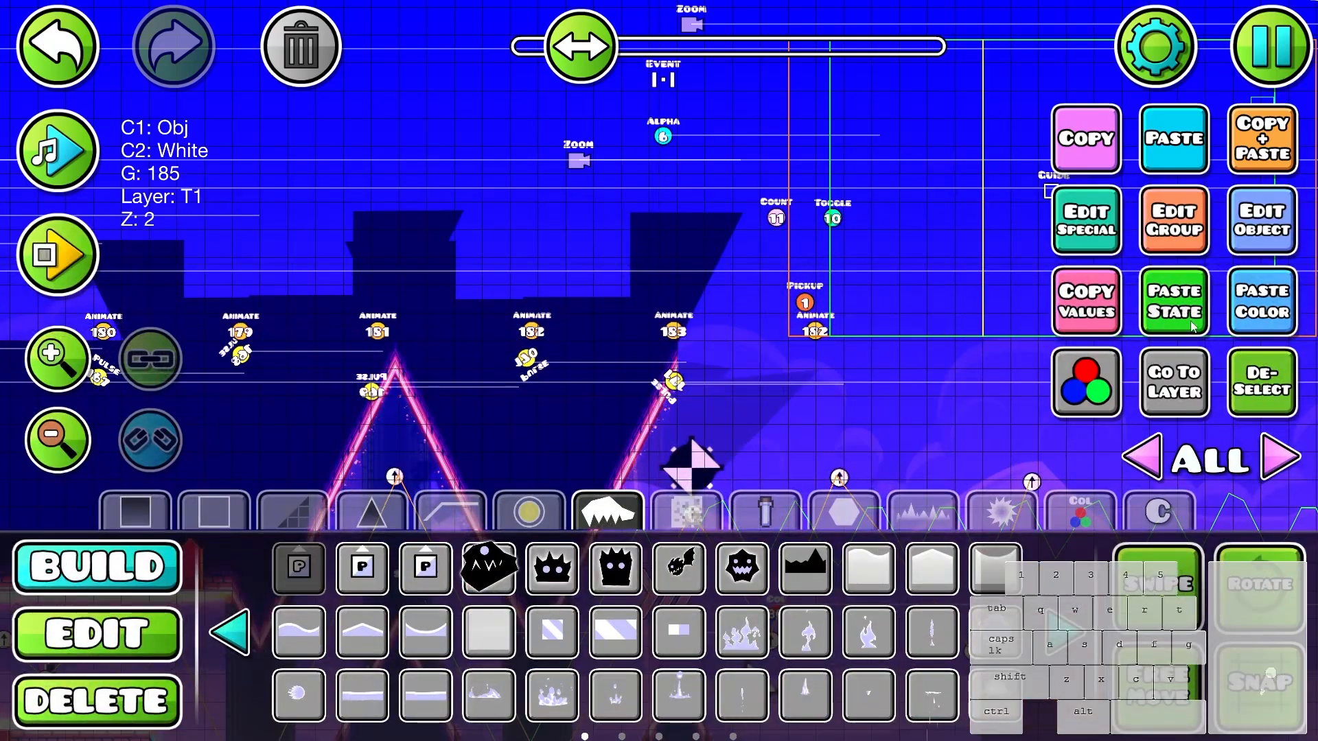
pyautogui.click(1151, 242)
pyautogui.click(683, 666)
# - Place an Advanced Follow trigger above the dark wall blocks, below the lower Zoom trigger
pyautogui.click(707, 518)
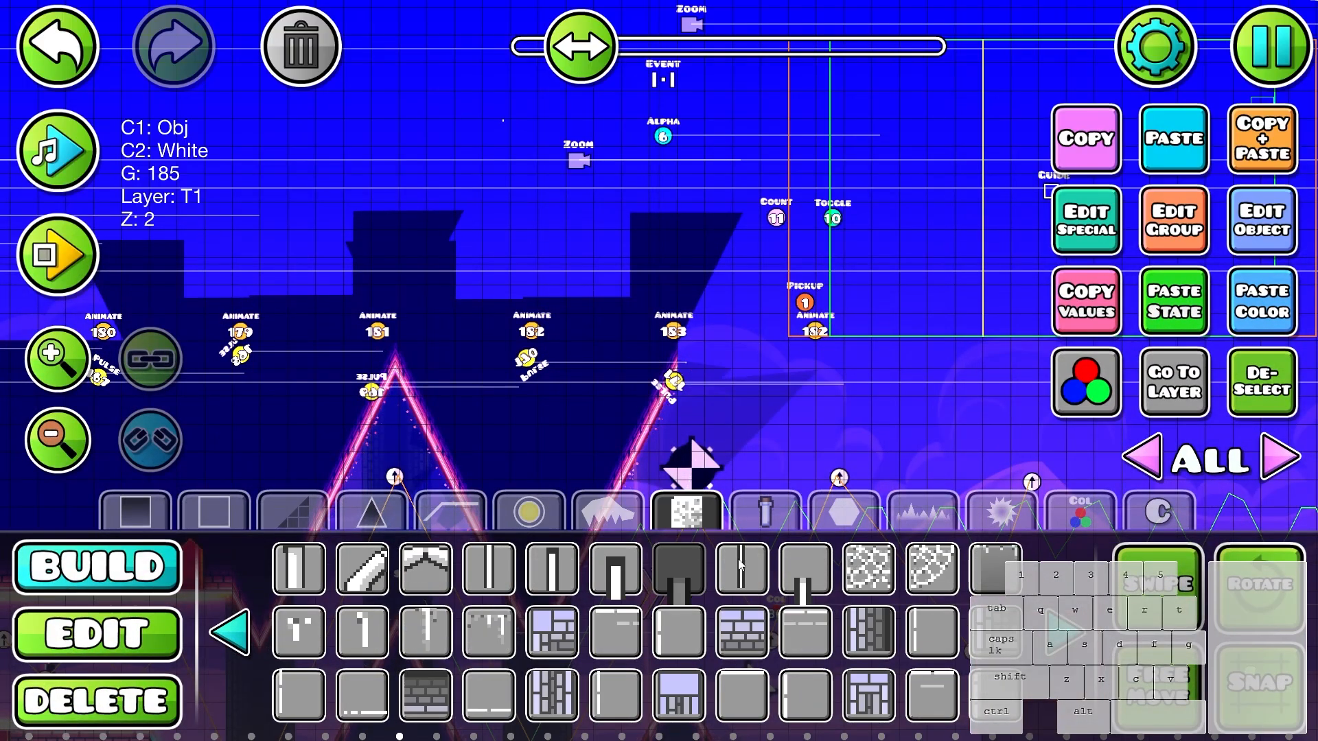
pyautogui.click(840, 515)
pyautogui.click(1078, 515)
pyautogui.click(232, 630)
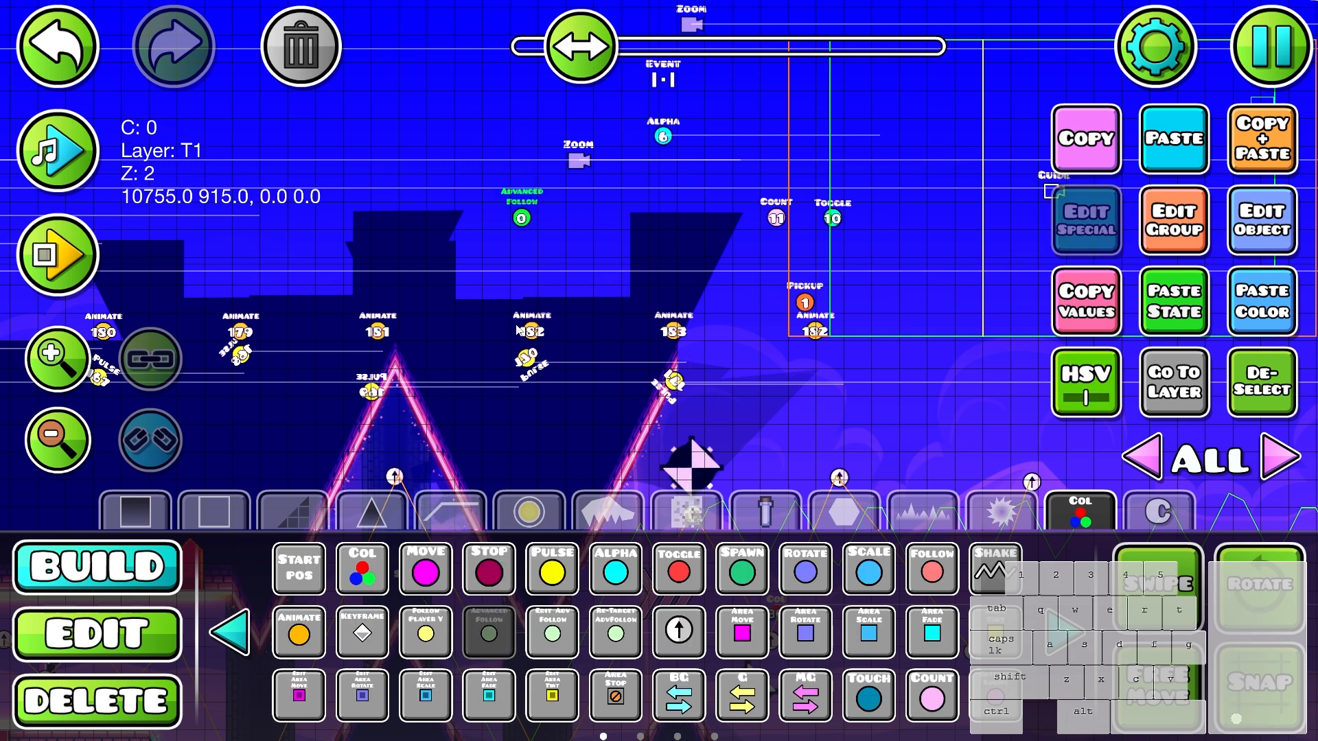
# - Place a solid white circle beside the Alpha trigger and assign it to the next free group, 186
pyautogui.click(686, 512)
pyautogui.click(923, 512)
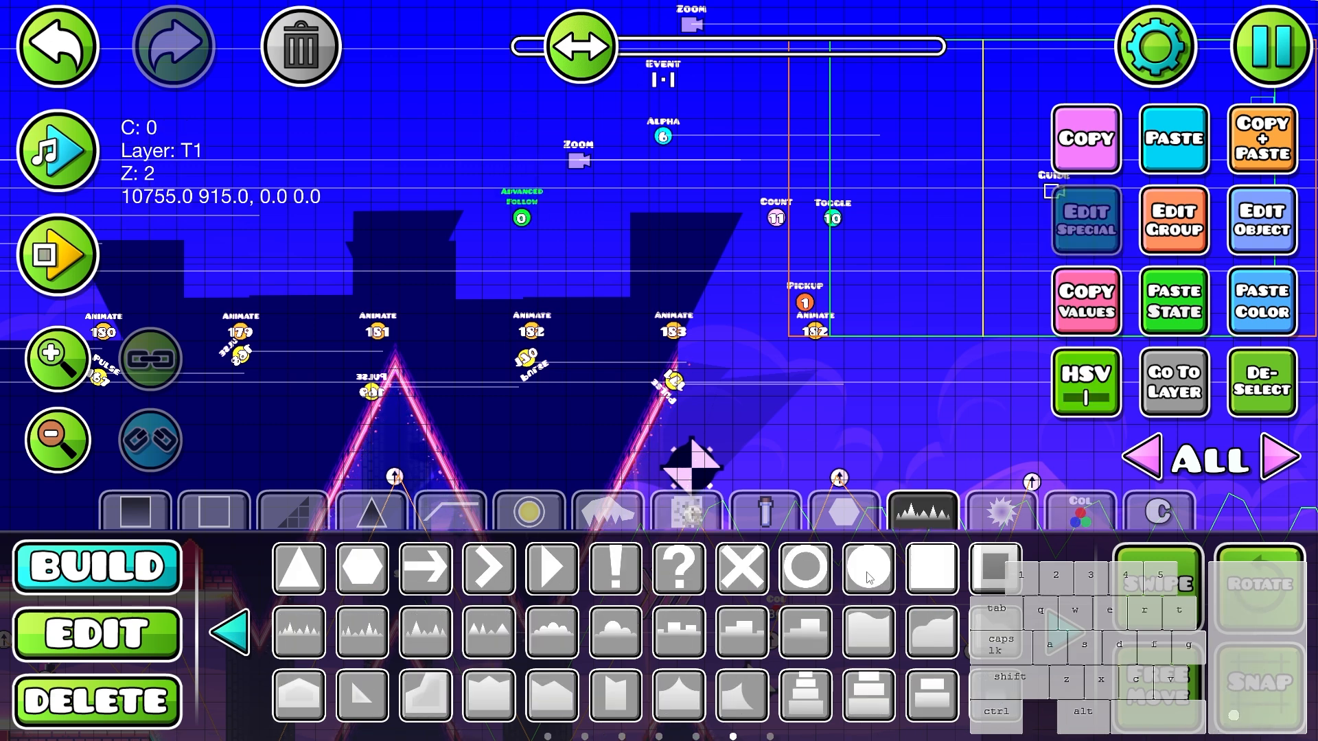
pyautogui.click(869, 571)
pyautogui.click(721, 158)
pyautogui.click(1173, 221)
pyautogui.click(352, 295)
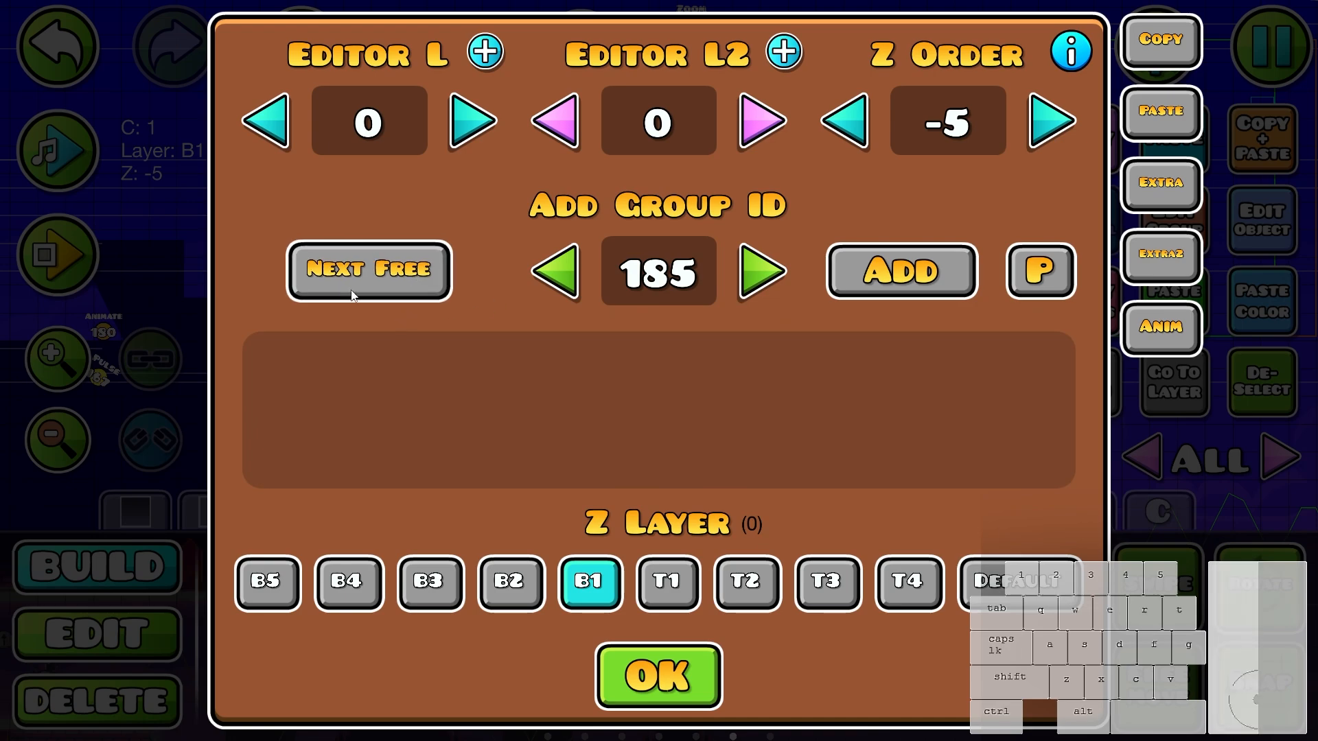
pyautogui.click(693, 689)
# - Configure the Advanced Follow trigger with target group 186 so the circle follows the player
pyautogui.press('2')
pyautogui.click(521, 216)
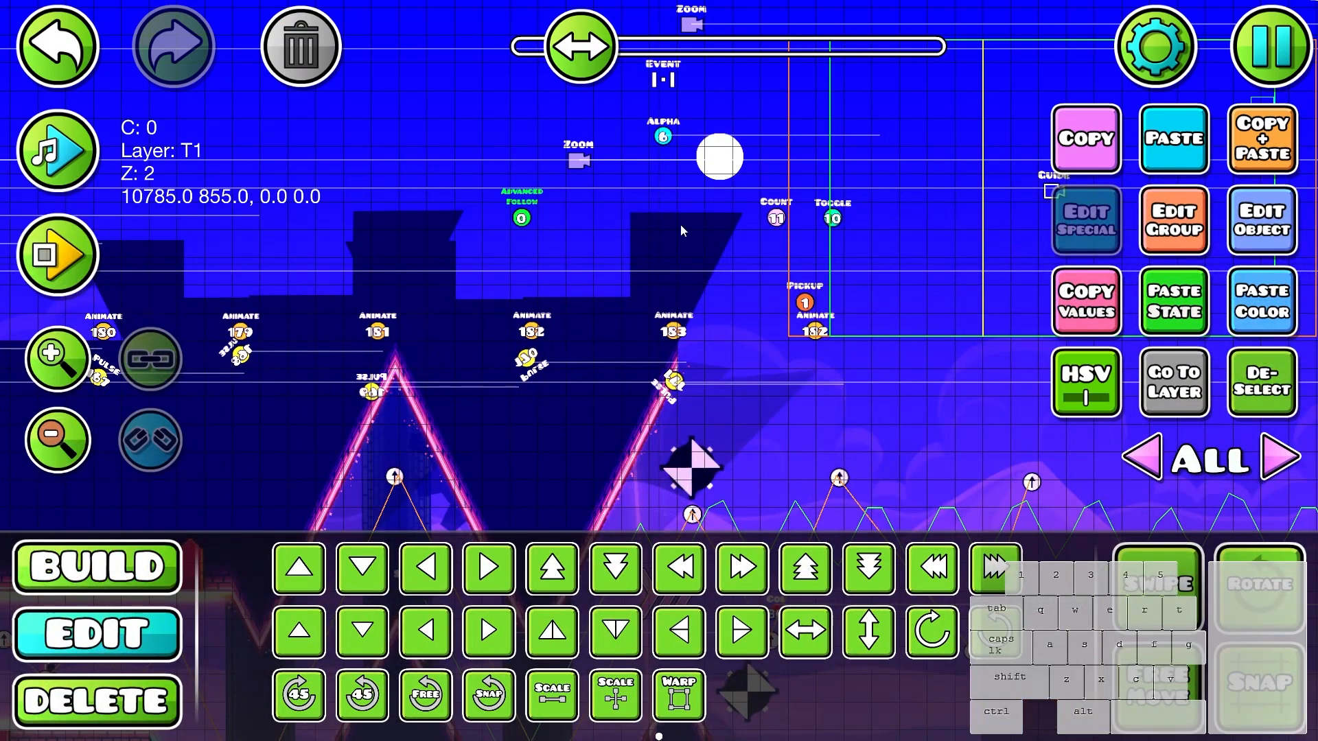
pyautogui.click(1245, 223)
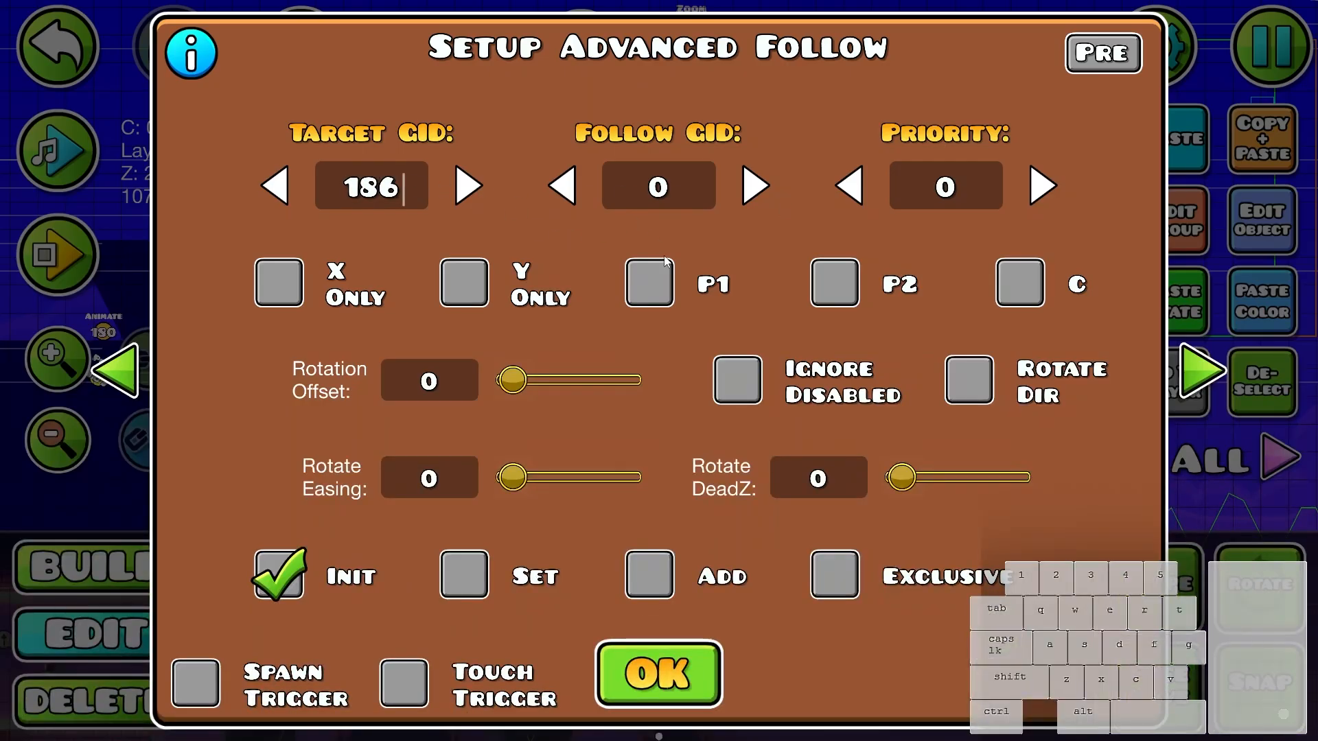
pyautogui.click(635, 676)
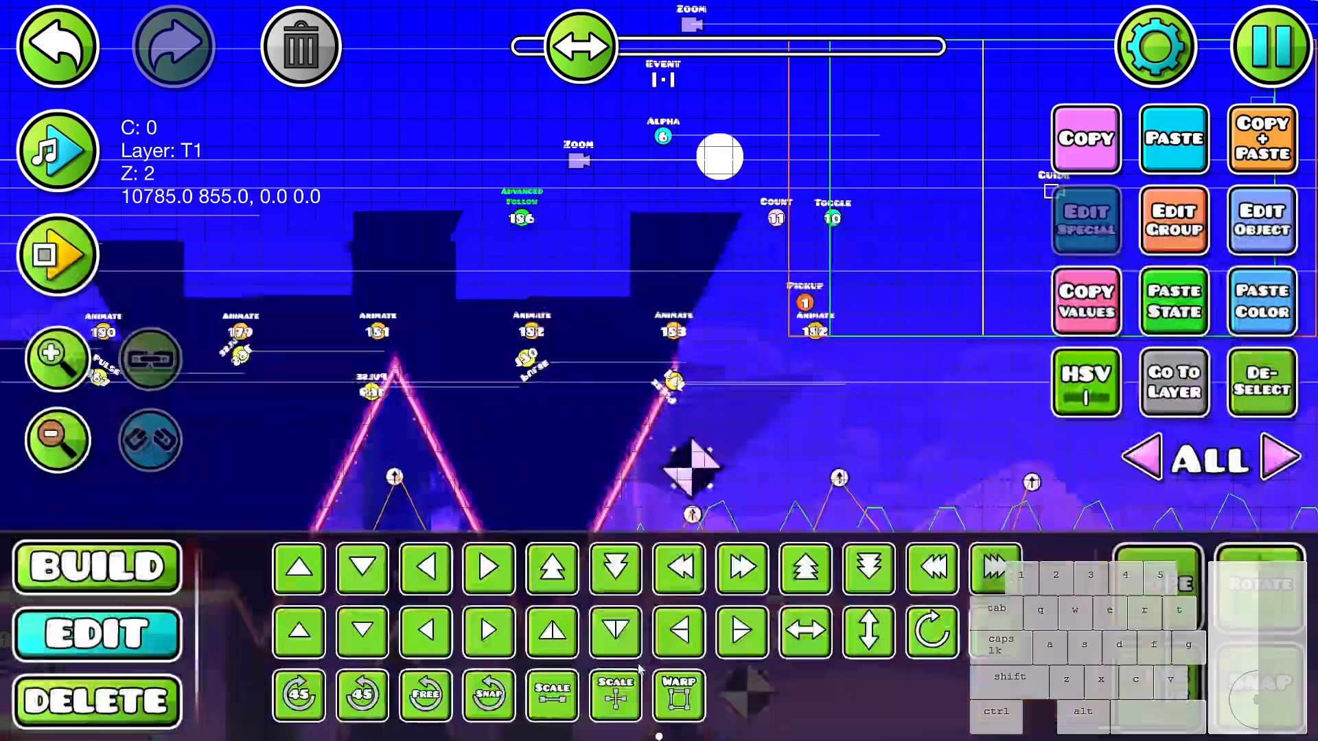
# - Move the white circle down into the wave path and playtest to see how it follows the player
pyautogui.moveTo(704, 176); pyautogui.dragTo(696, 98)
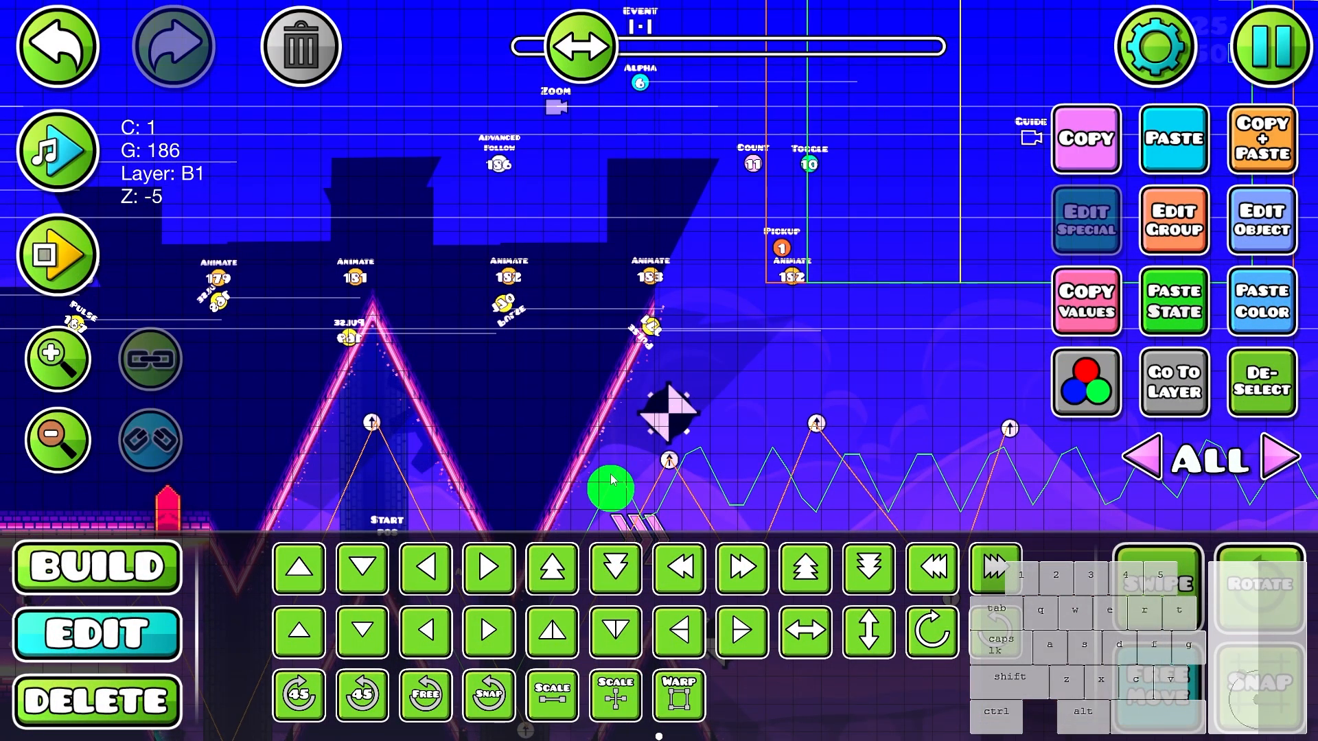
pyautogui.press('Return')
pyautogui.click(867, 403)
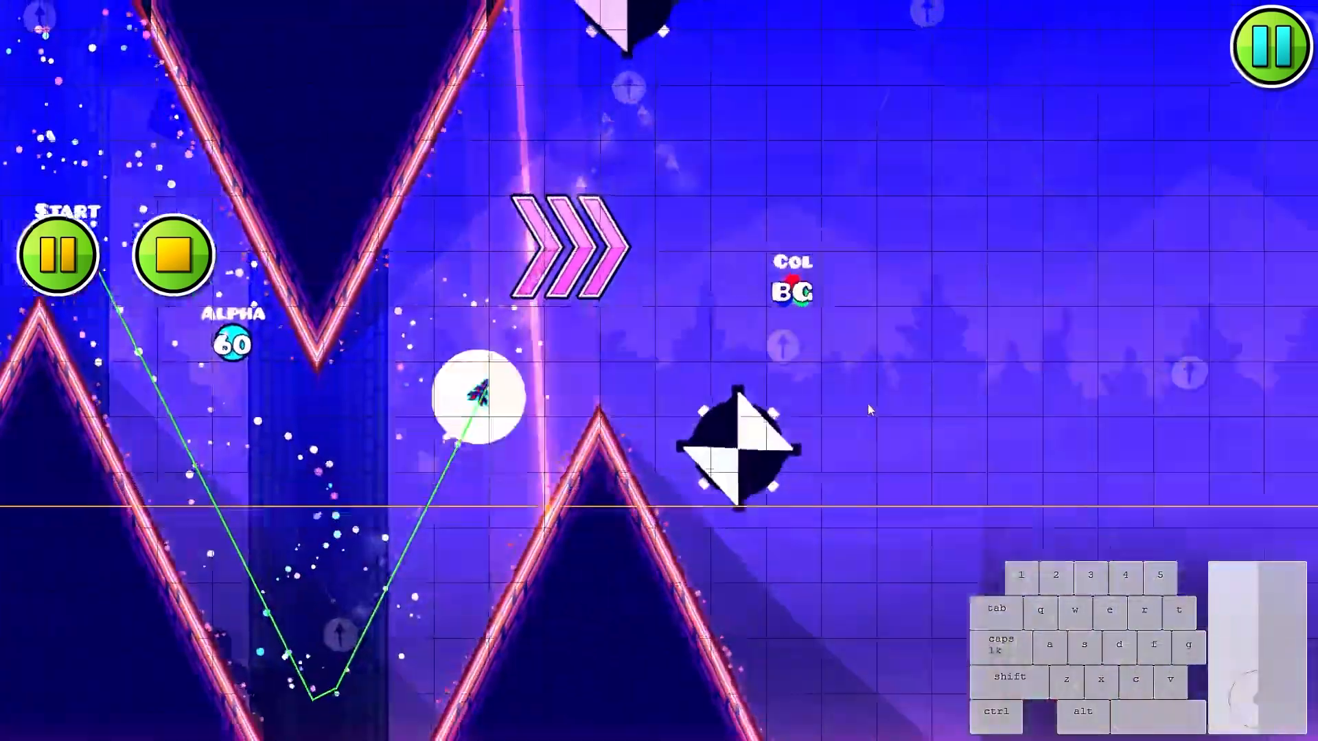
pyautogui.click(867, 404)
pyautogui.click(868, 404)
pyautogui.click(867, 404)
pyautogui.click(866, 407)
pyautogui.click(863, 411)
pyautogui.click(862, 417)
pyautogui.click(863, 426)
pyautogui.click(864, 443)
pyautogui.click(866, 458)
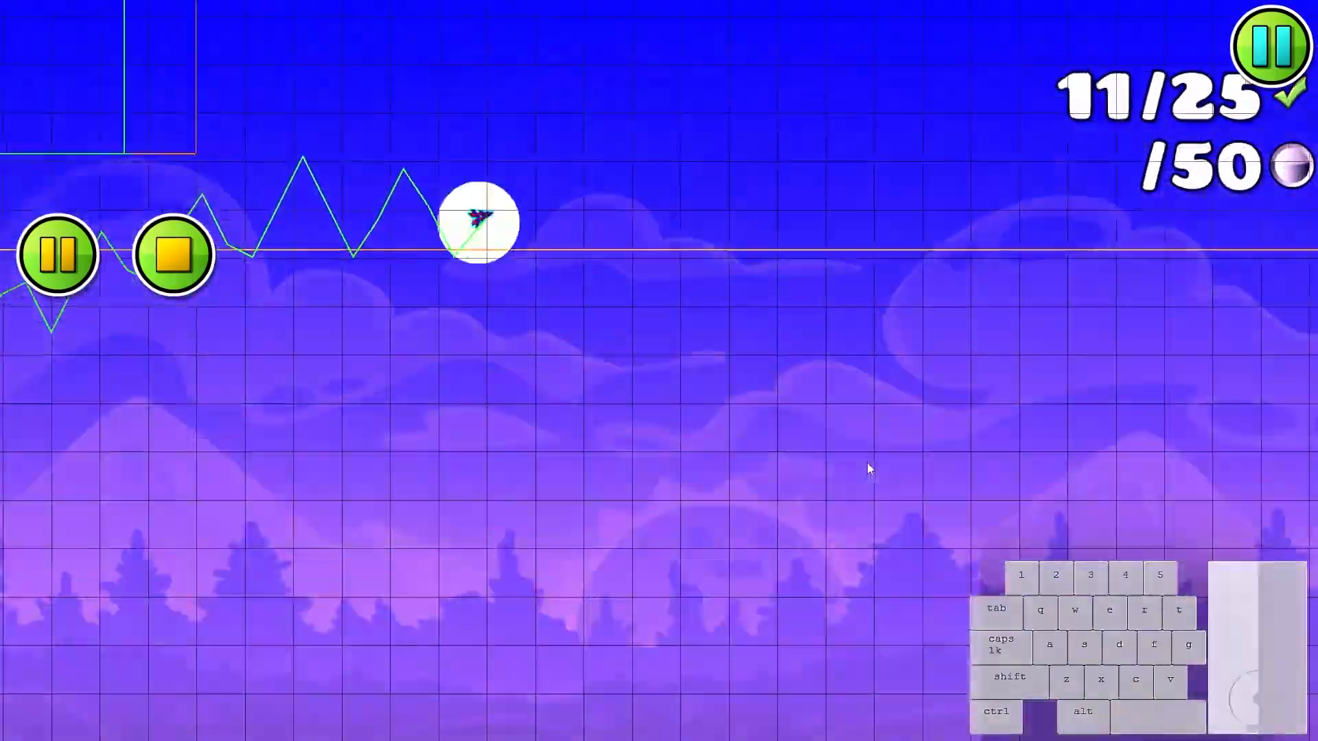
pyautogui.press('Return')
# - Move the circle back up beside the Alpha trigger and set its detail color to channel 5
pyautogui.moveTo(219, 180); pyautogui.dragTo(799, 428)
pyautogui.click(913, 218)
pyautogui.moveTo(913, 218); pyautogui.dragTo(731, 281)
pyautogui.scroll(2, 730, 281)
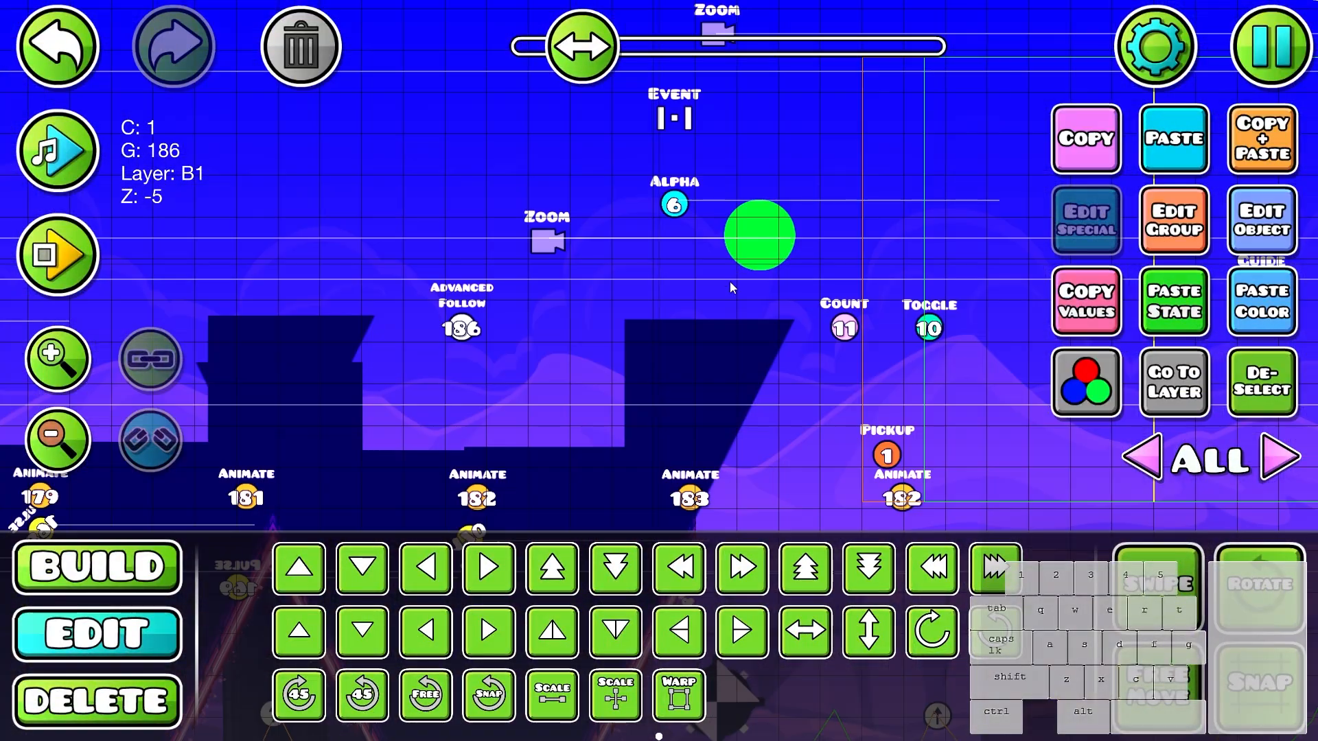
pyautogui.scroll(-1, 730, 282)
pyautogui.click(1086, 382)
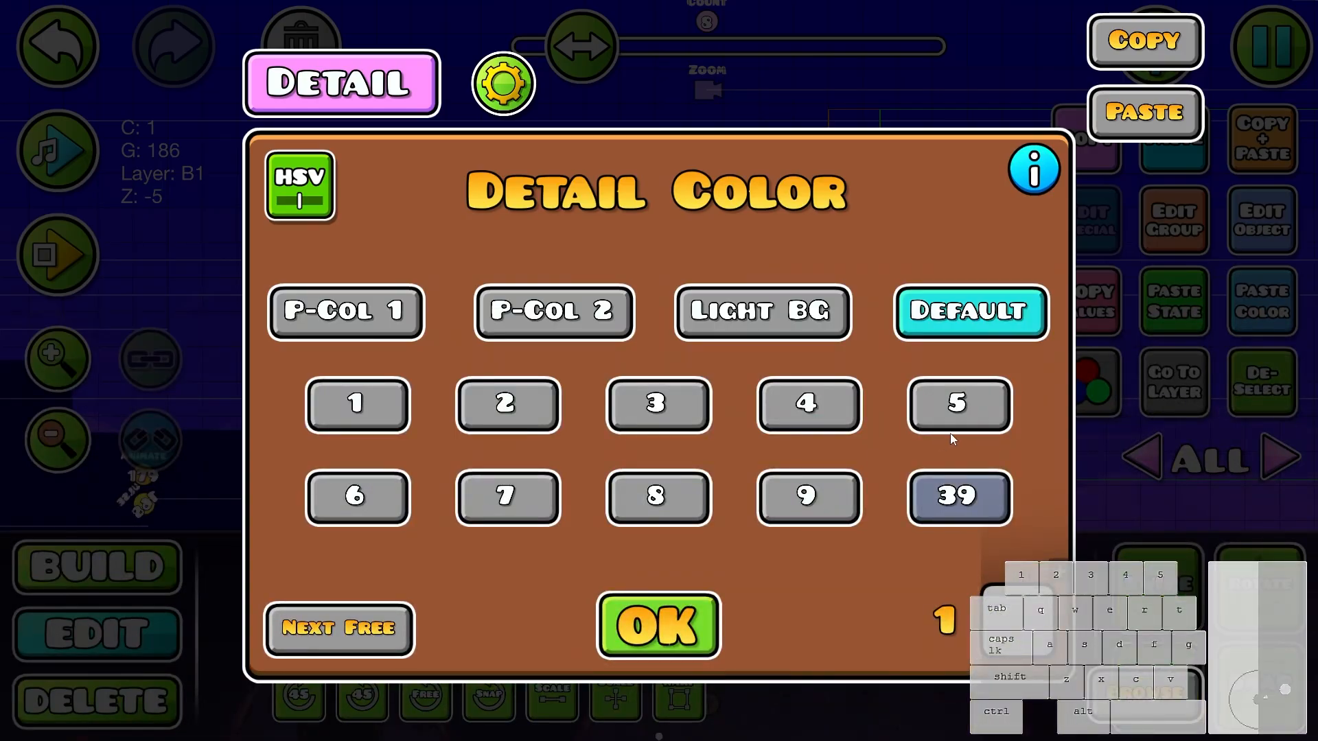
pyautogui.click(648, 619)
# - Place a Spawn Particle trigger between the Event trigger and the lower Zoom trigger
pyautogui.press('1')
pyautogui.click(1080, 512)
pyautogui.click(1064, 632)
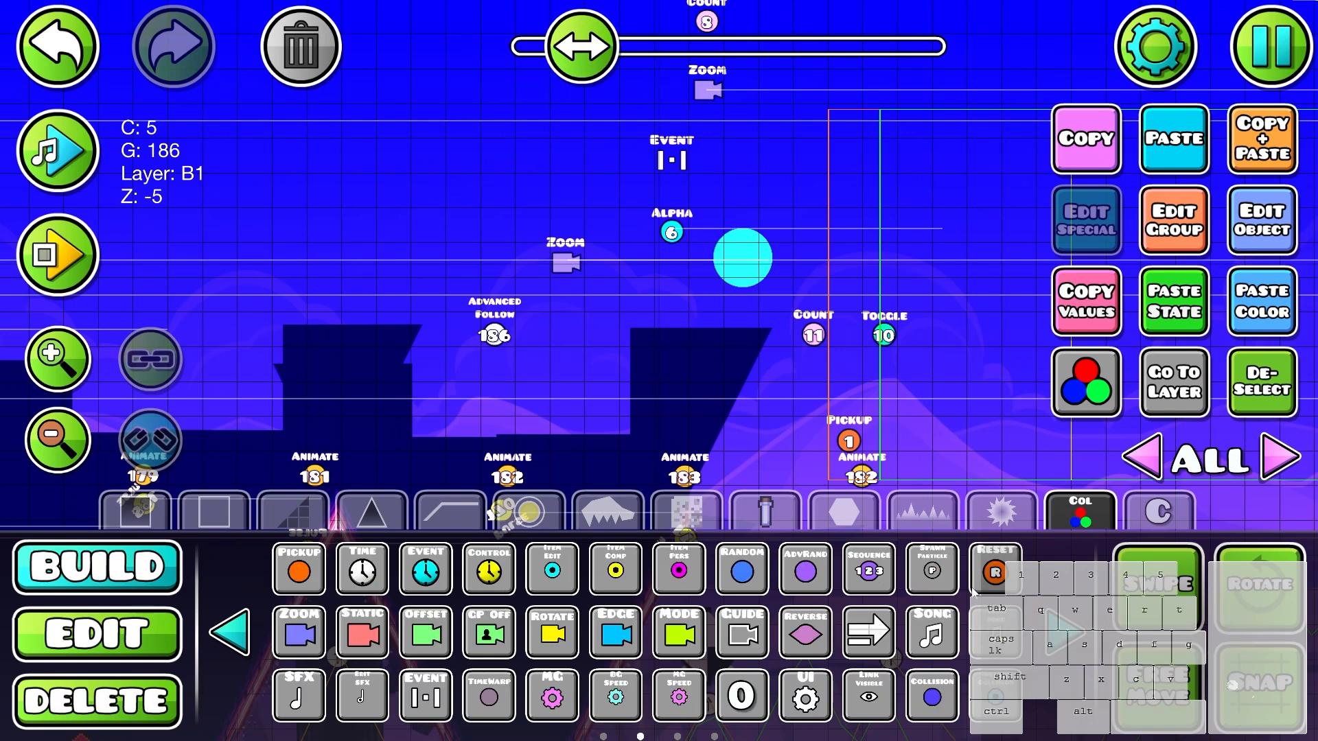
pyautogui.click(633, 203)
pyautogui.press('2')
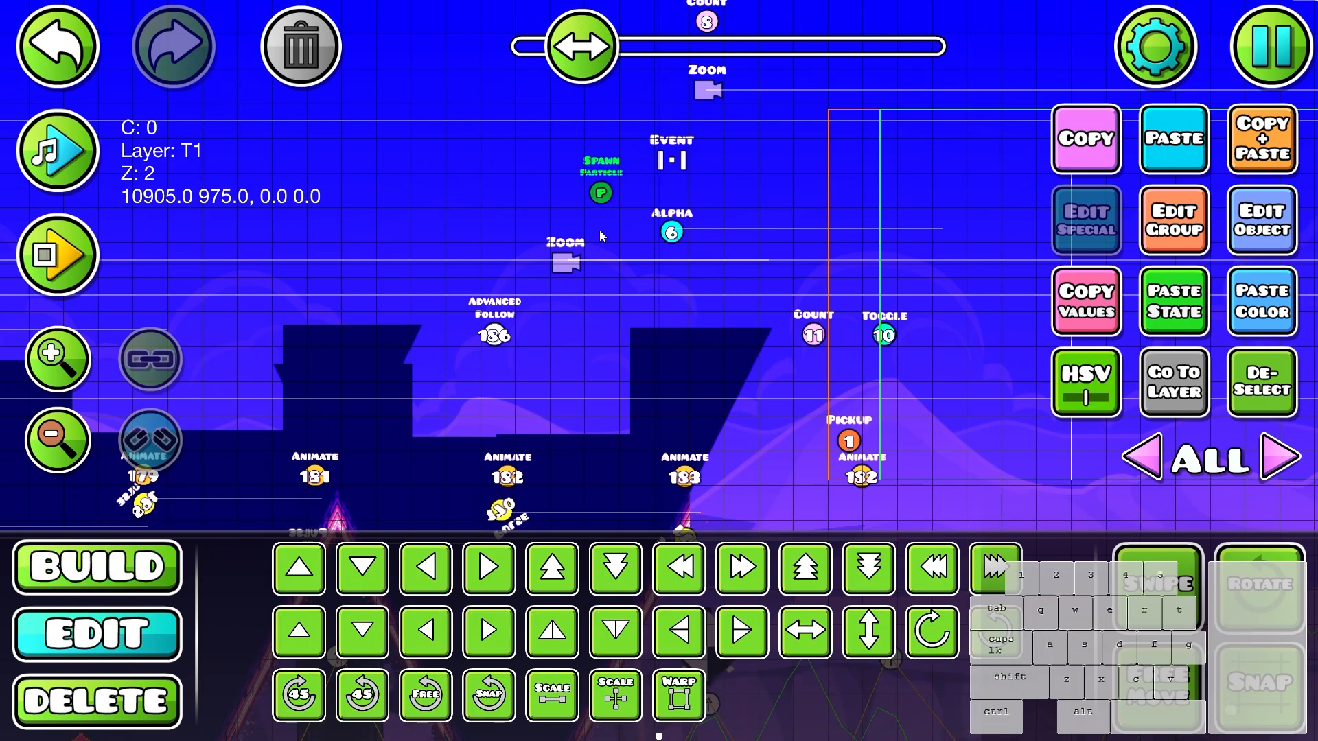
# - Check the particle object's extra effect settings, and enable Spawn Trigger on the Spawn Particle trigger
pyautogui.click(1067, 219)
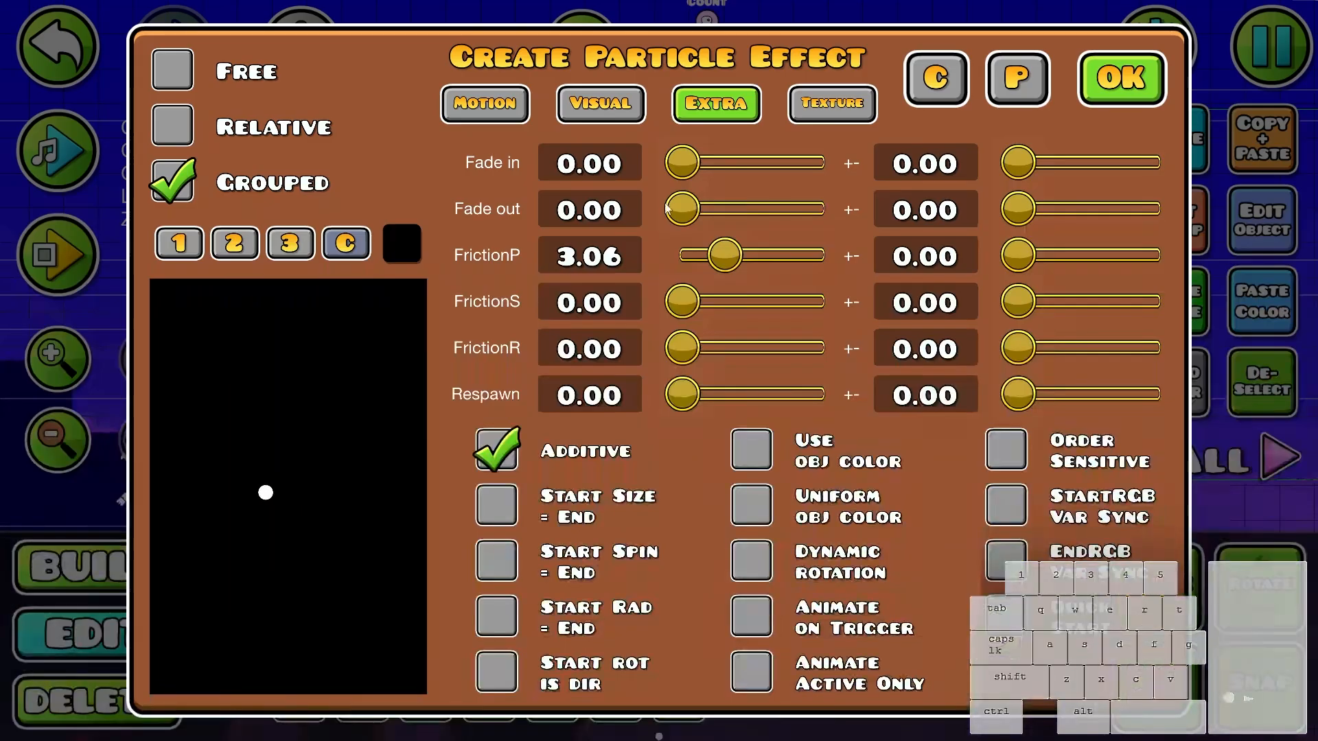
pyautogui.click(1120, 78)
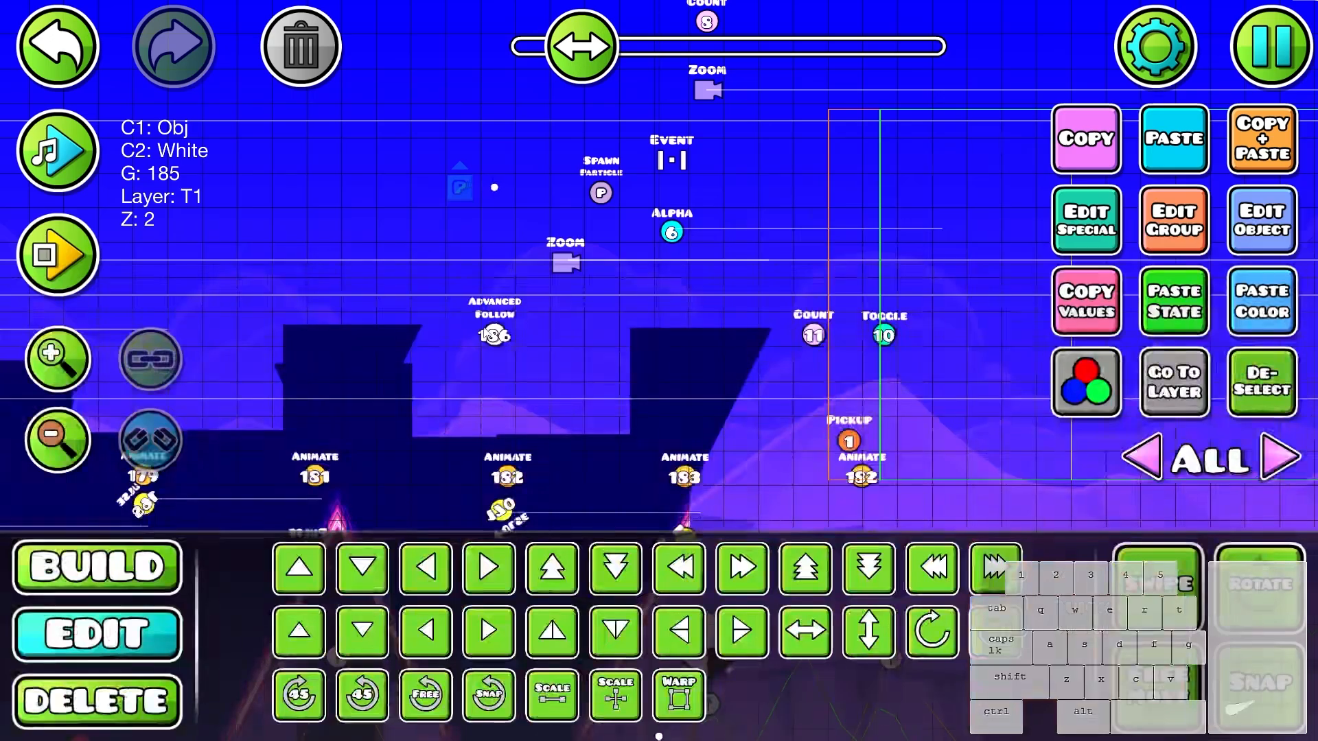
pyautogui.click(1194, 237)
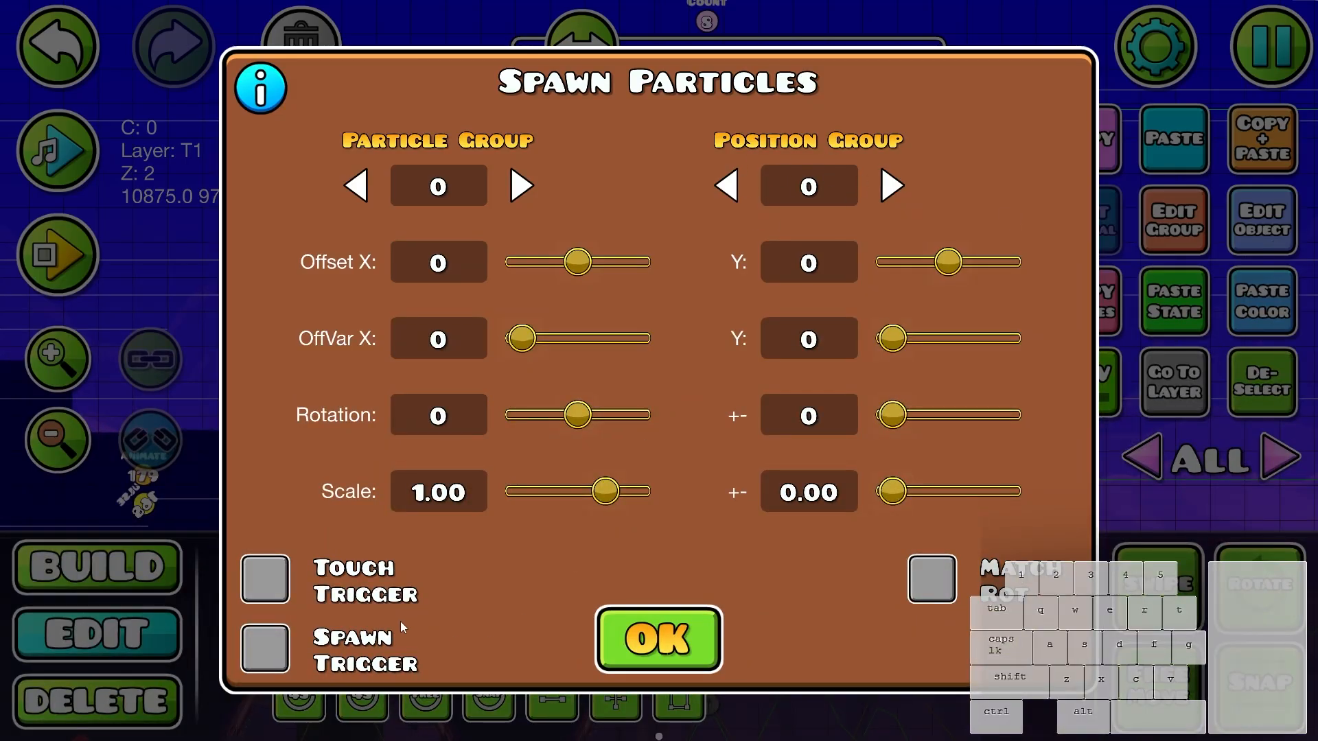
pyautogui.click(648, 635)
pyautogui.click(1252, 223)
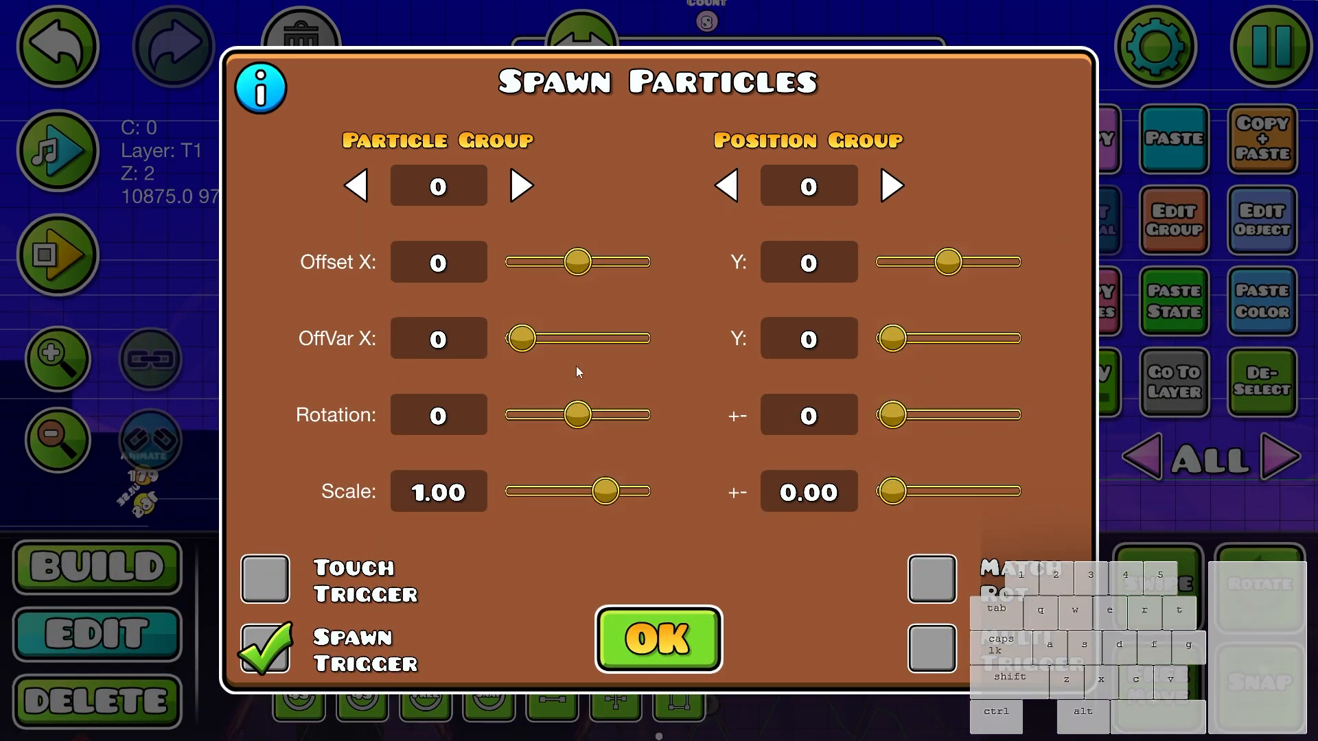
pyautogui.click(633, 618)
# - Configure the Spawn Particle trigger with particle group 185, position group 186, scale 1.27 +- 0.14 and Multi Trigger enabled
pyautogui.moveTo(484, 188); pyautogui.dragTo(590, 265)
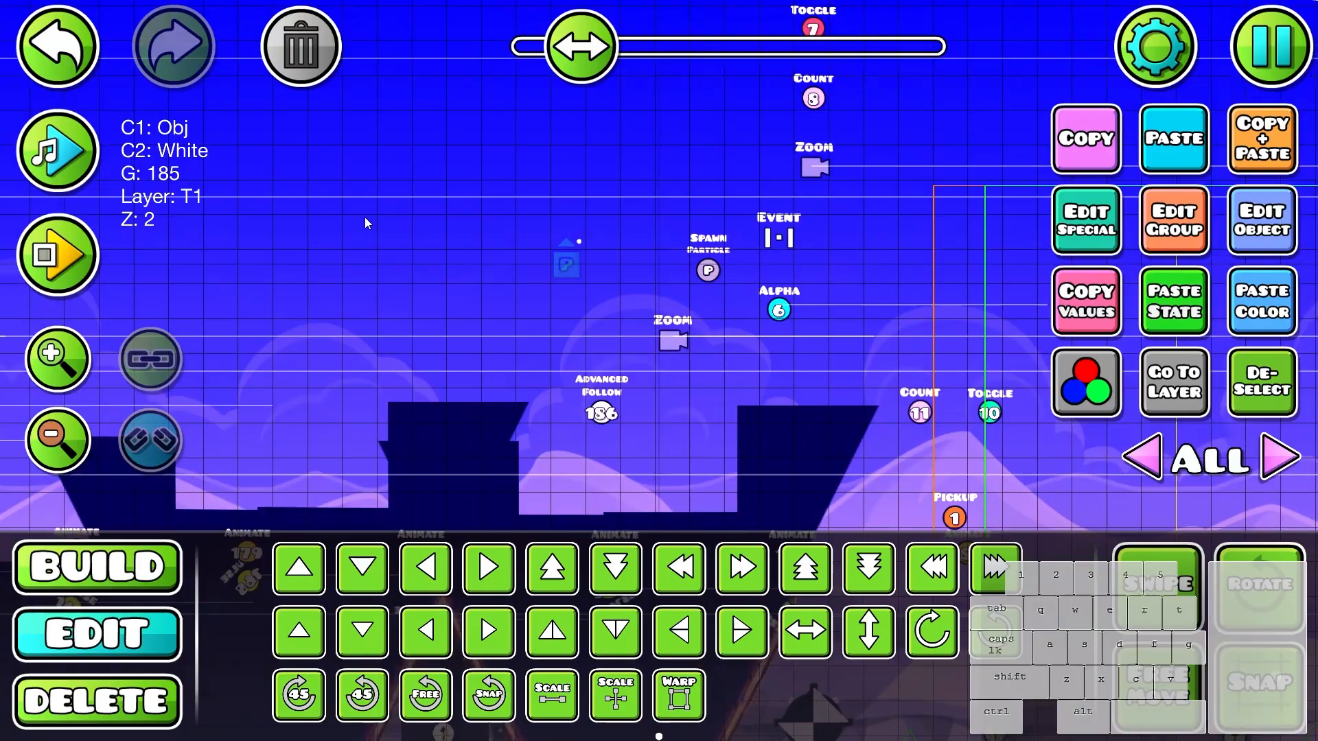
pyautogui.click(1235, 244)
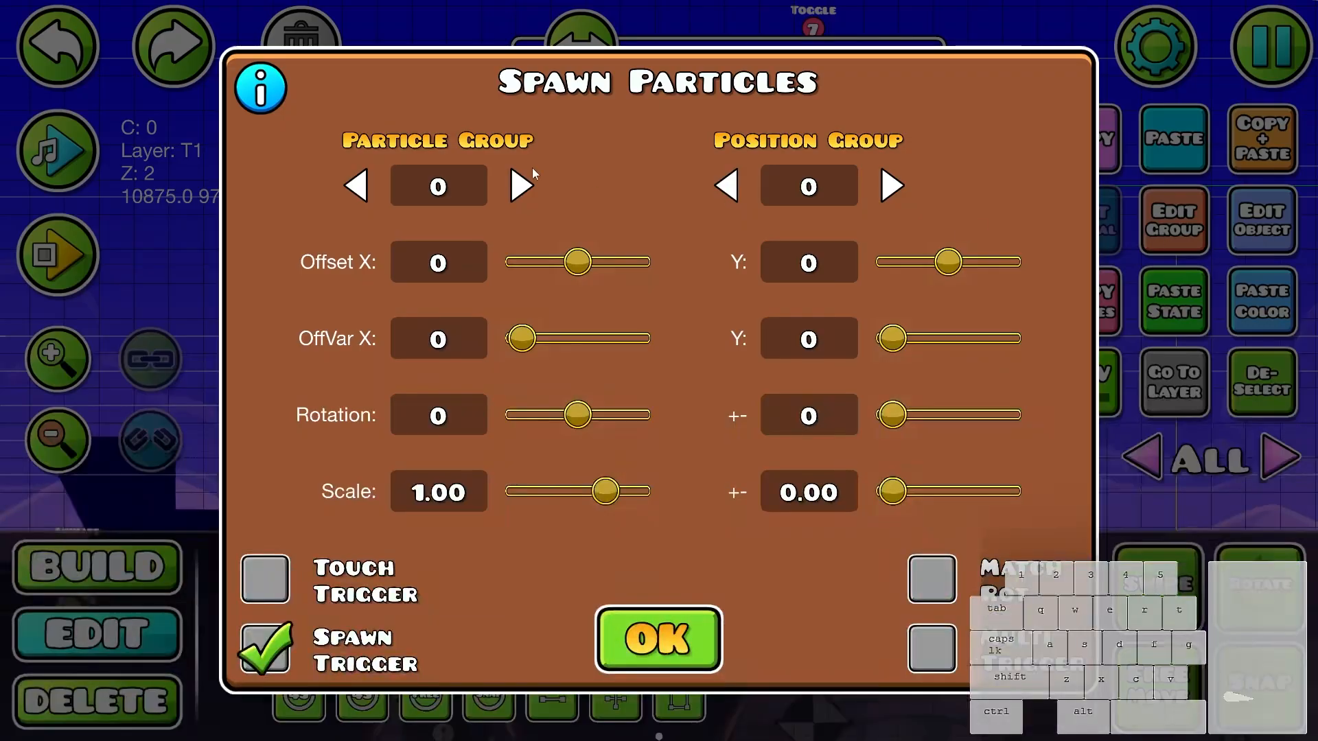
pyautogui.click(661, 631)
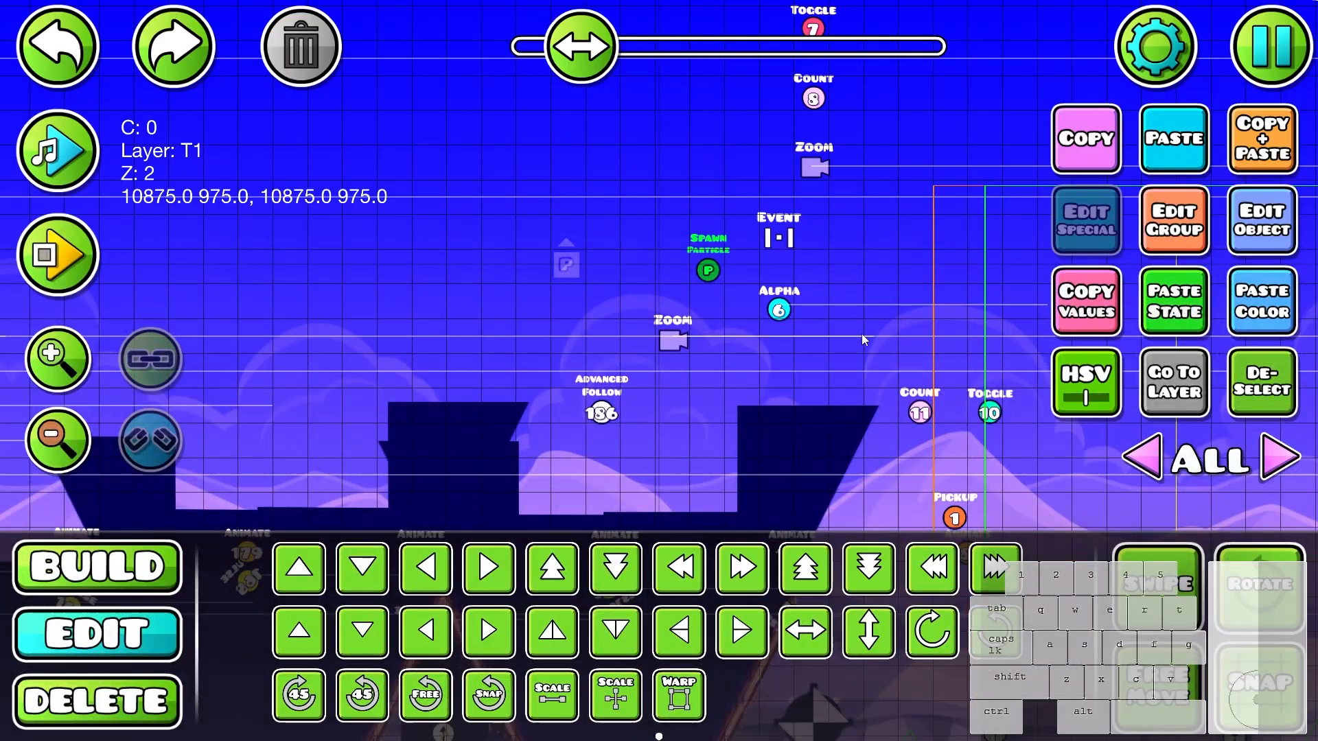
pyautogui.click(1281, 250)
pyautogui.click(780, 179)
pyautogui.write('186')
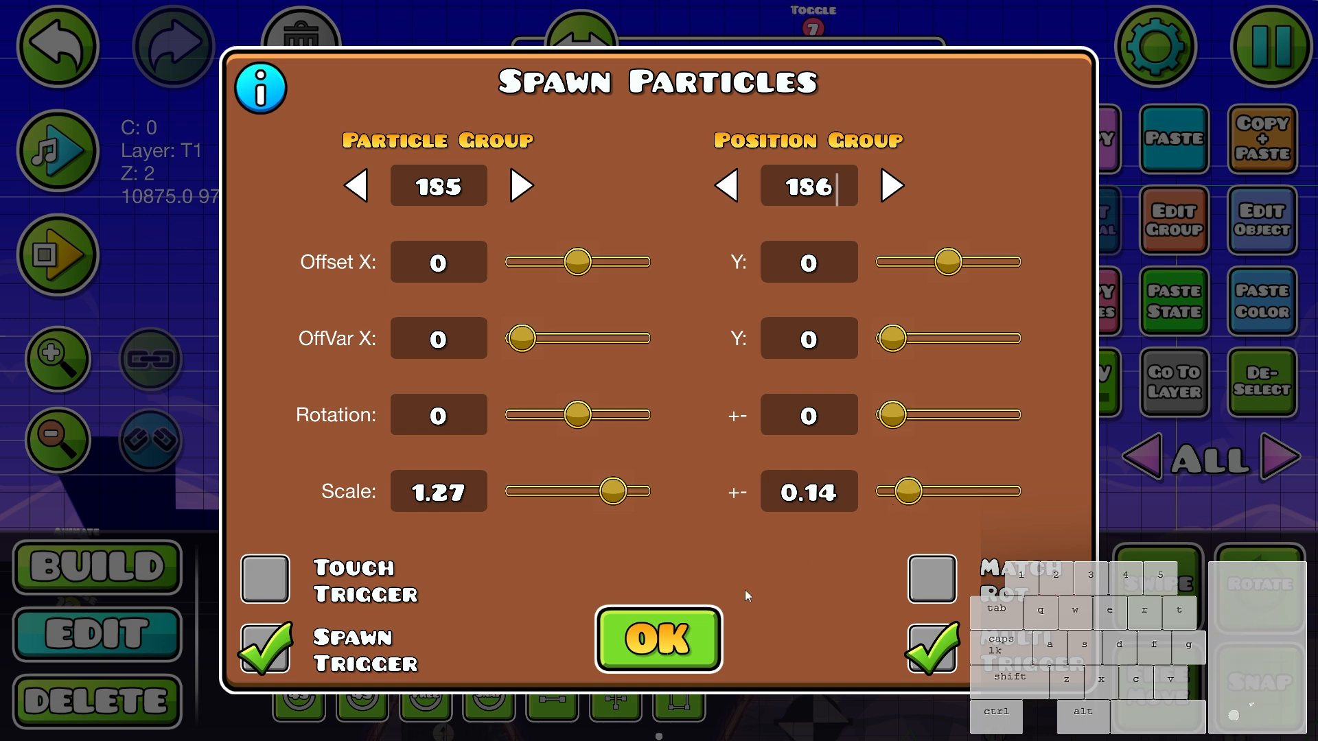
pyautogui.click(678, 631)
# - Move the Spawn Particle trigger down and forward to just above the Pickup trigger, below the Count 11 and Toggle 10 triggers
pyautogui.press('d')
pyautogui.press('d')
pyautogui.moveTo(831, 440); pyautogui.dragTo(703, 405)
pyautogui.press('d')
pyautogui.press('d')
pyautogui.press('s')
pyautogui.moveTo(741, 354); pyautogui.dragTo(557, 248)
pyautogui.press('d')
pyautogui.press('d')
pyautogui.press('s')
pyautogui.press('s')
pyautogui.press('d')
pyautogui.press('s')
pyautogui.press('s')
pyautogui.press('s')
pyautogui.moveTo(723, 380); pyautogui.dragTo(868, 347)
pyautogui.scroll(1, 868, 347)
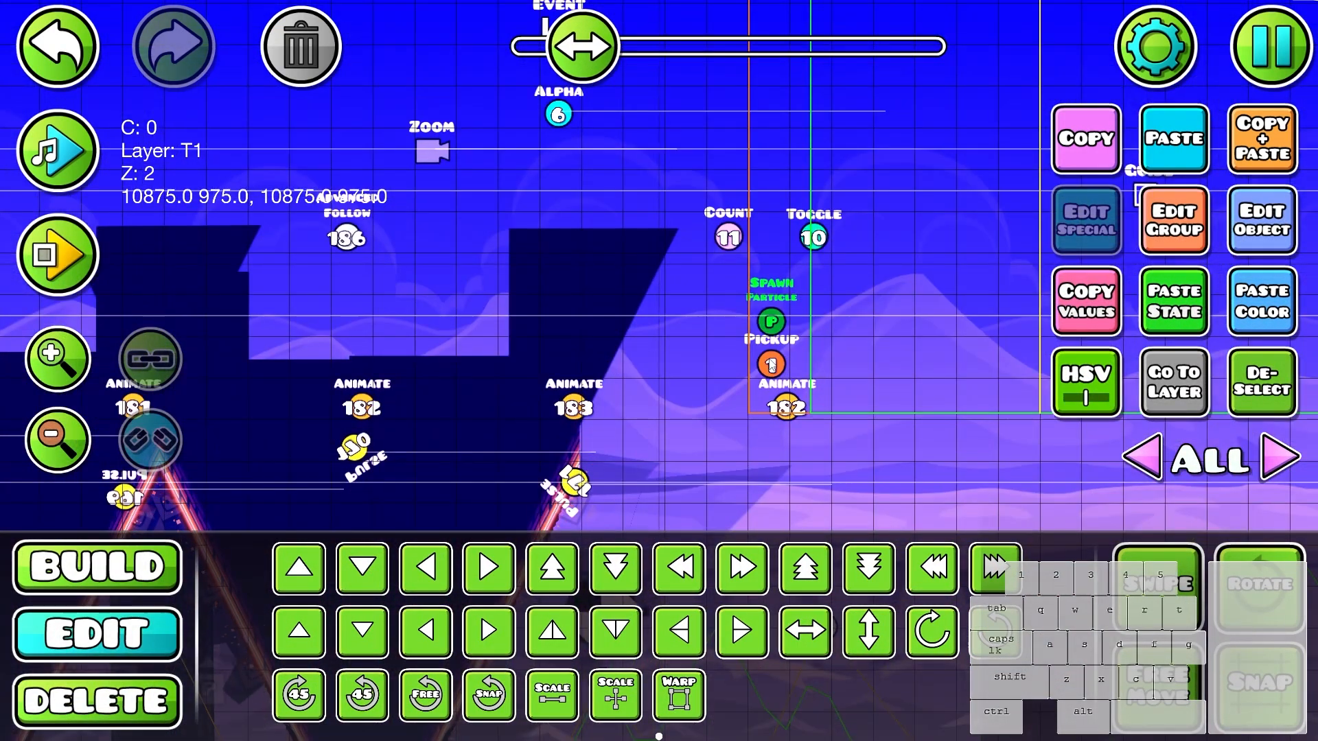
pyautogui.click(1262, 220)
pyautogui.click(659, 604)
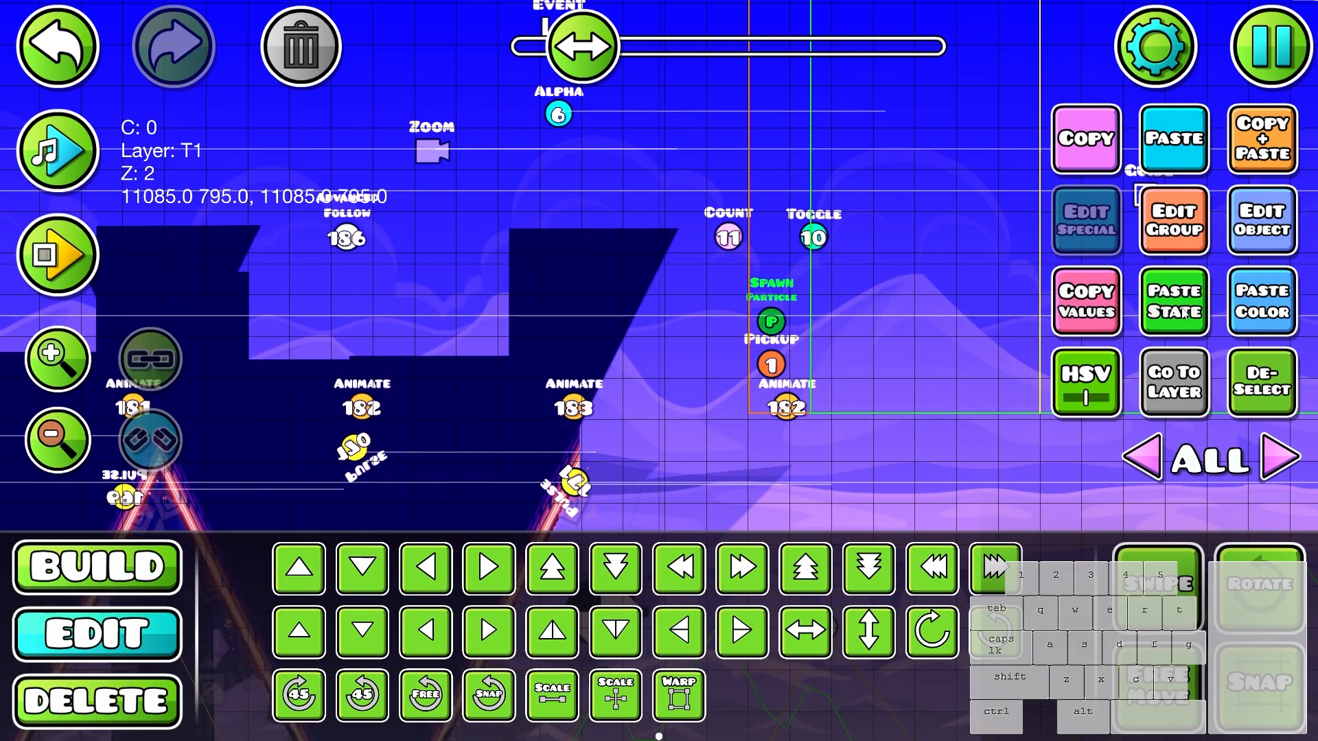
# - Playtest the open wave area to check how the particles spawn behind the player
pyautogui.press('Return')
pyautogui.click(852, 283)
pyautogui.click(850, 281)
pyautogui.click(844, 281)
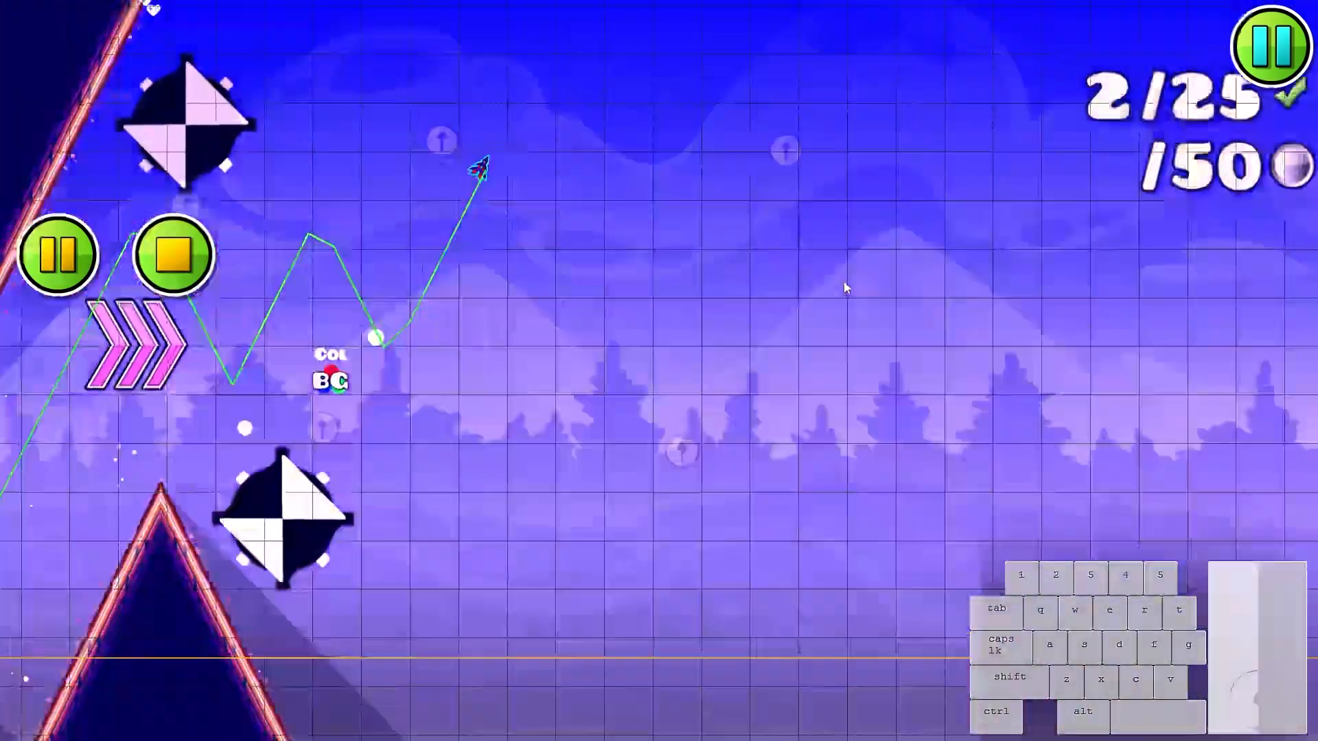
pyautogui.click(845, 284)
pyautogui.click(853, 291)
pyautogui.click(858, 295)
pyautogui.click(860, 303)
pyautogui.click(866, 314)
pyautogui.click(870, 326)
pyautogui.click(871, 331)
pyautogui.click(871, 334)
pyautogui.click(870, 335)
pyautogui.click(868, 336)
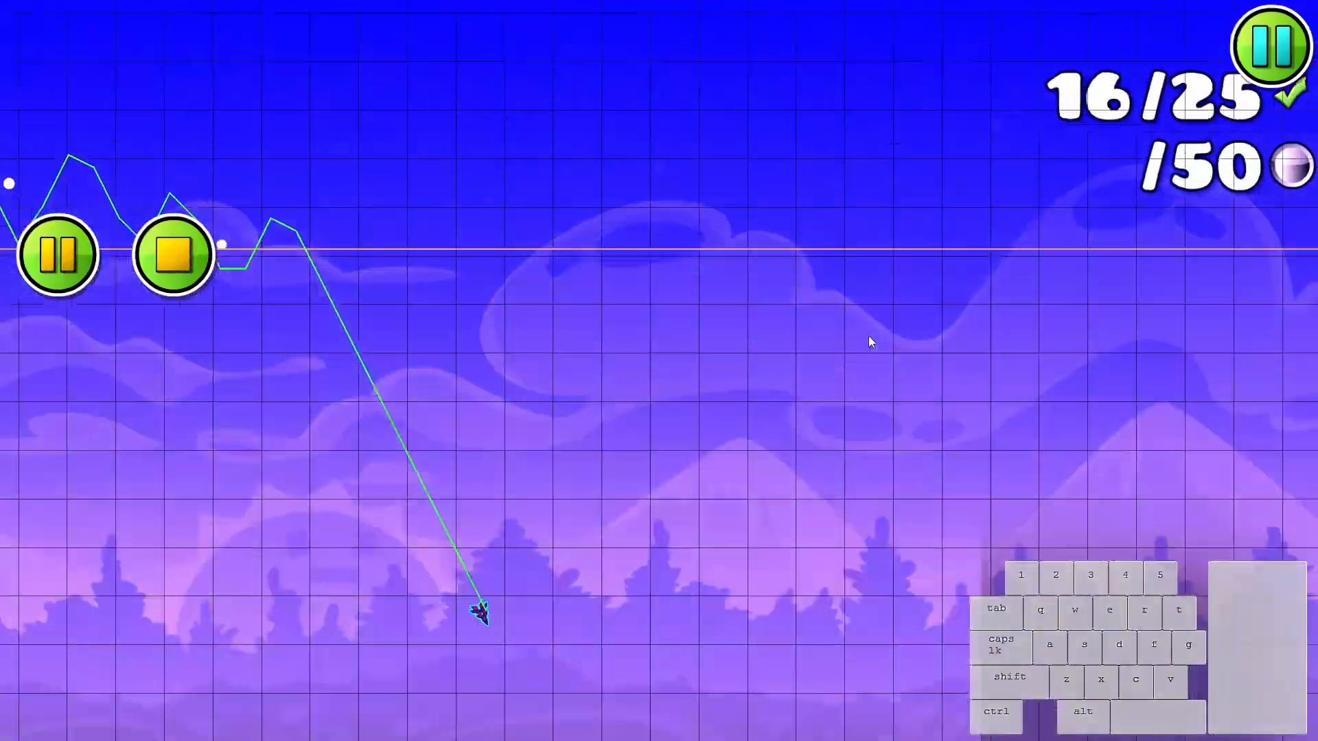
pyautogui.click(866, 336)
pyautogui.click(867, 337)
pyautogui.click(870, 336)
pyautogui.click(874, 336)
pyautogui.click(882, 335)
pyautogui.click(881, 336)
pyautogui.click(879, 339)
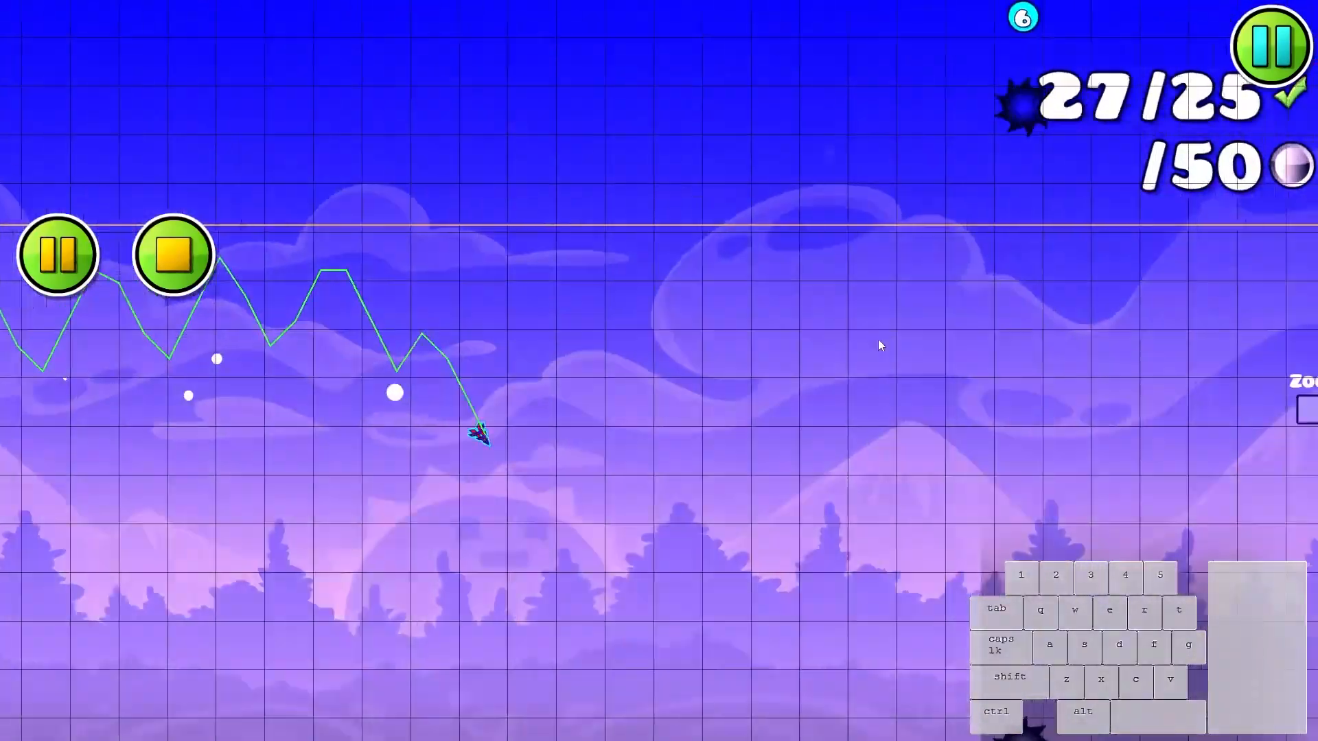
pyautogui.click(889, 346)
pyautogui.click(901, 357)
pyautogui.press('Return')
# - Adjust the particle object's motion with lifetime 1.00 +- 0.30 and speed 206, and playtest the effect
pyautogui.moveTo(769, 331); pyautogui.dragTo(638, 638)
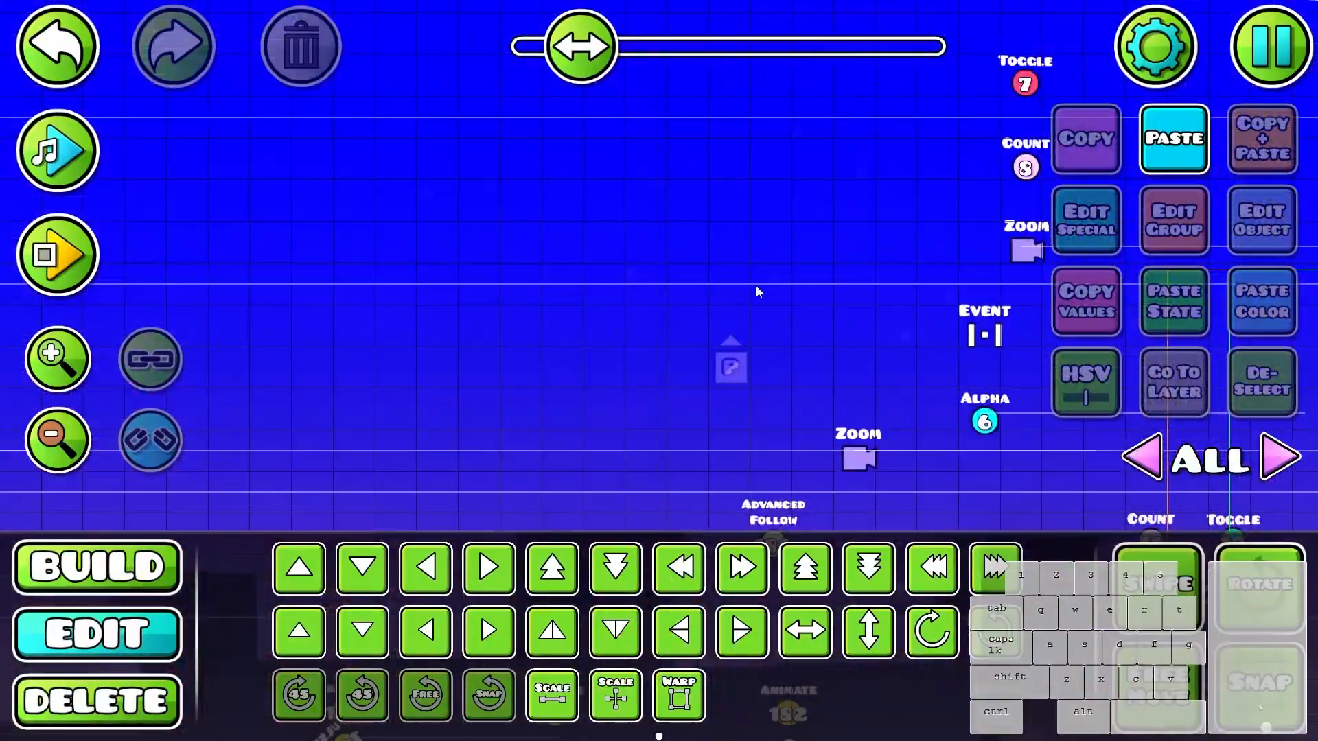
pyautogui.click(1098, 231)
pyautogui.click(496, 101)
pyautogui.moveTo(1057, 397); pyautogui.dragTo(1035, 412)
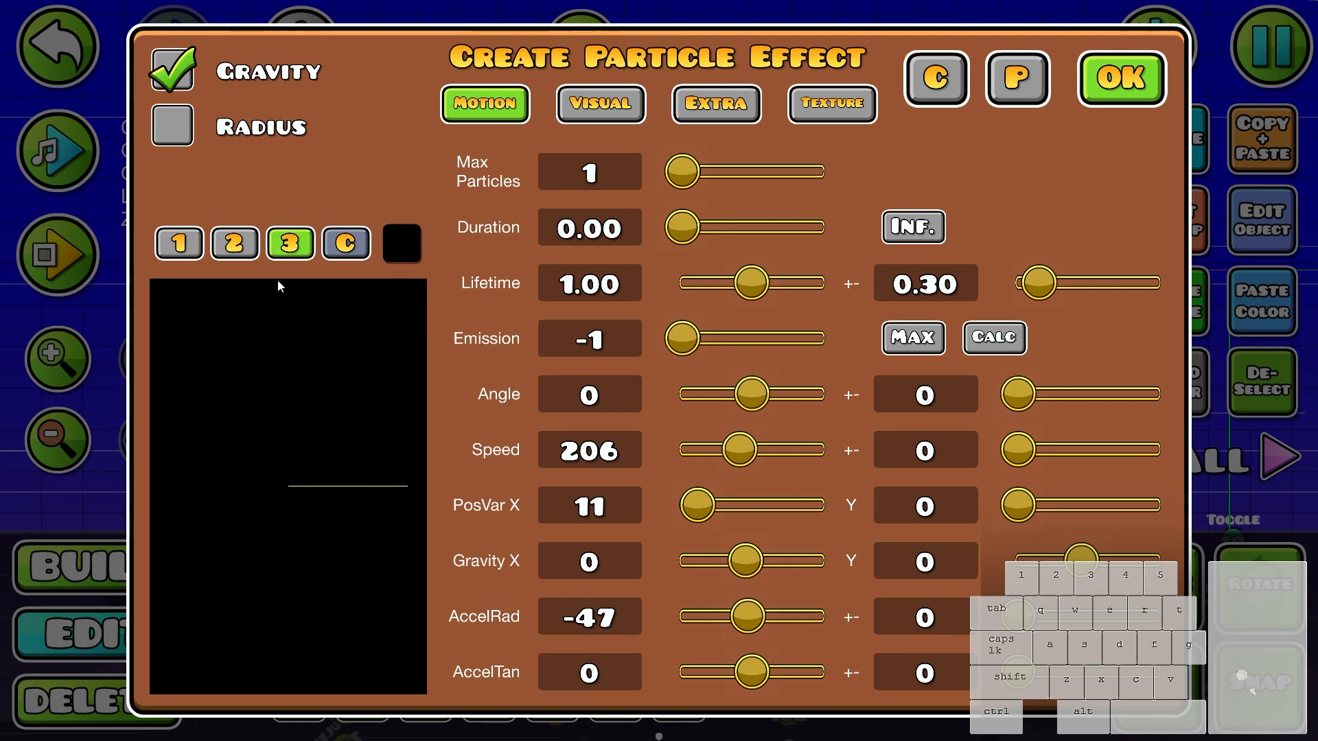
pyautogui.click(287, 249)
pyautogui.click(1122, 79)
pyautogui.press('Return')
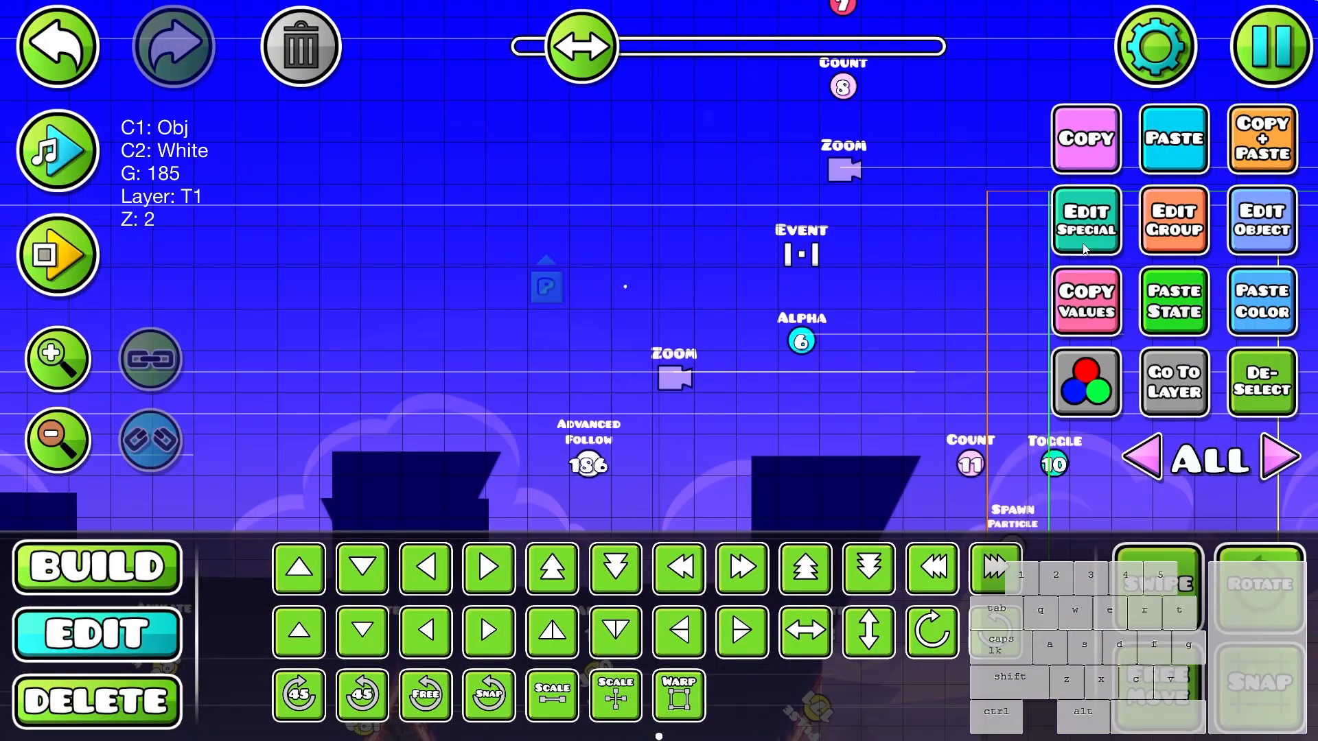
# - Set the particle object's speed to 401 and playtest the open wave area to check the particle trail
pyautogui.click(1085, 248)
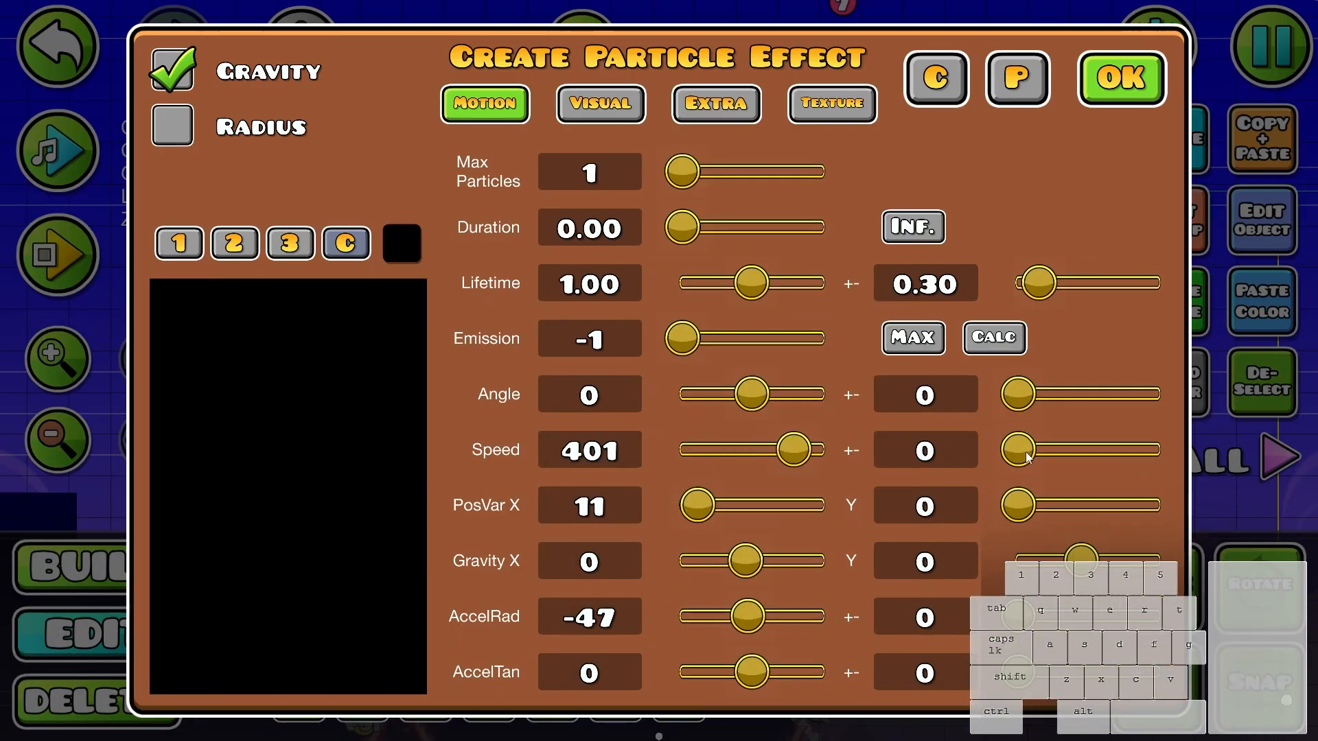
pyautogui.click(1096, 95)
pyautogui.press('Return')
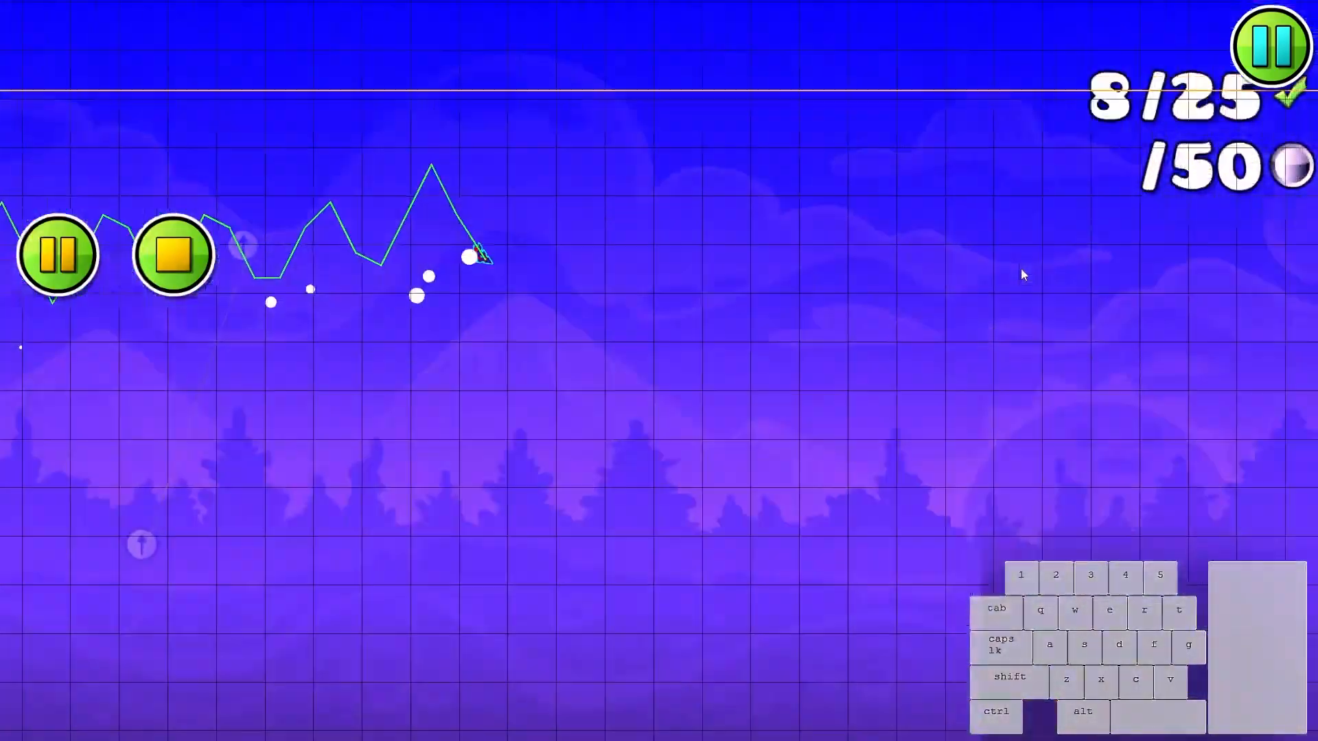
pyautogui.click(1020, 270)
pyautogui.click(1019, 271)
pyautogui.click(1017, 275)
pyautogui.click(1011, 281)
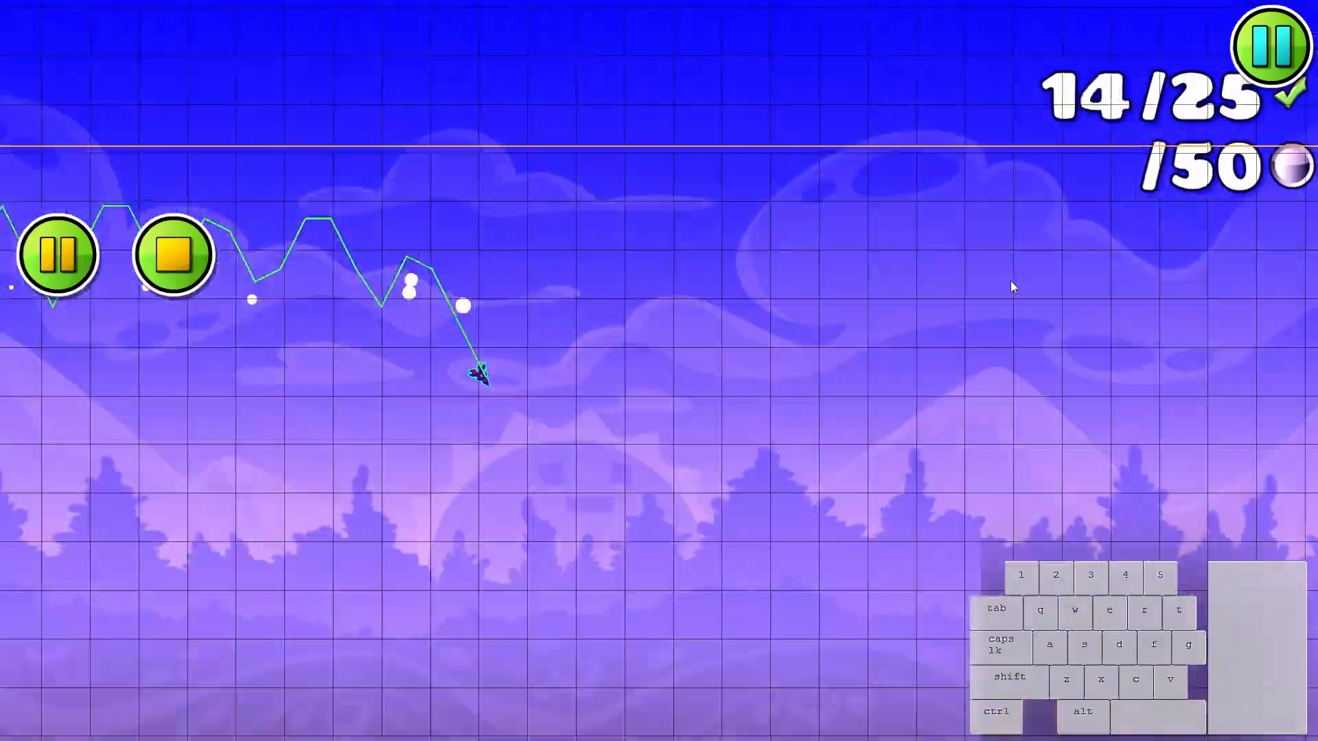
pyautogui.click(1000, 293)
pyautogui.click(987, 308)
pyautogui.click(986, 315)
pyautogui.click(986, 321)
pyautogui.click(986, 330)
pyautogui.click(980, 354)
pyautogui.click(980, 359)
pyautogui.click(982, 359)
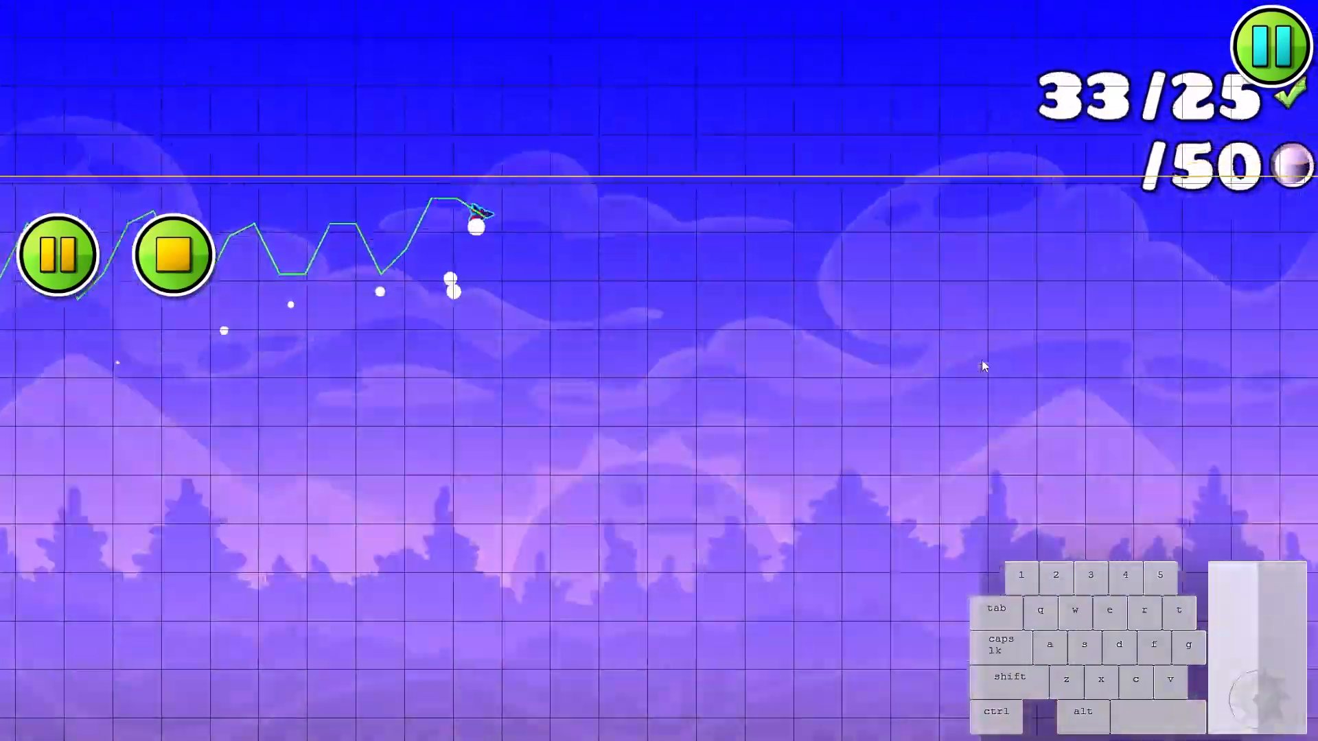
pyautogui.click(981, 359)
pyautogui.click(982, 361)
pyautogui.click(982, 360)
pyautogui.press('Return')
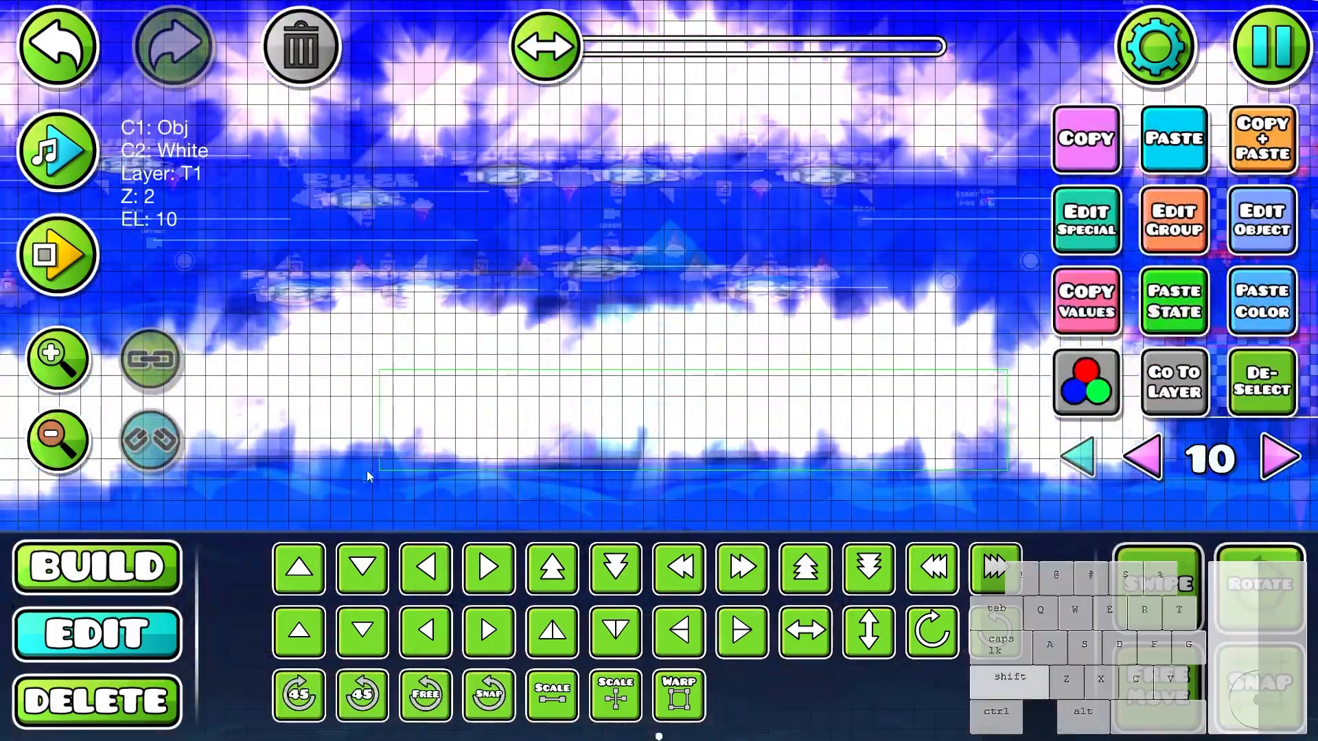
# - Copy the background decoration objects on editor layer 10 and paste them beneath the wave path in the open area
pyautogui.moveTo(377, 480); pyautogui.dragTo(446, 442)
pyautogui.hotkey('ctrl', 'c')
pyautogui.moveTo(755, 439); pyautogui.dragTo(343, 334)
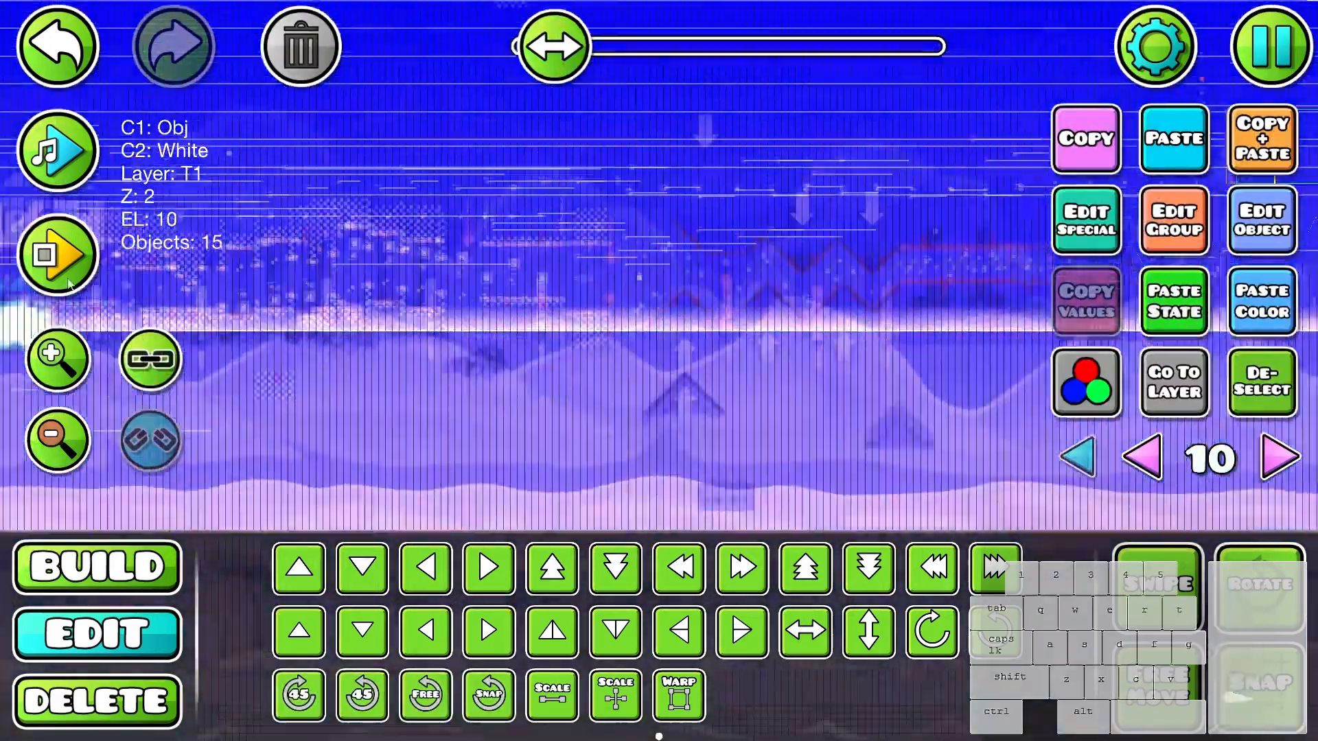
pyautogui.moveTo(857, 405); pyautogui.dragTo(549, 431)
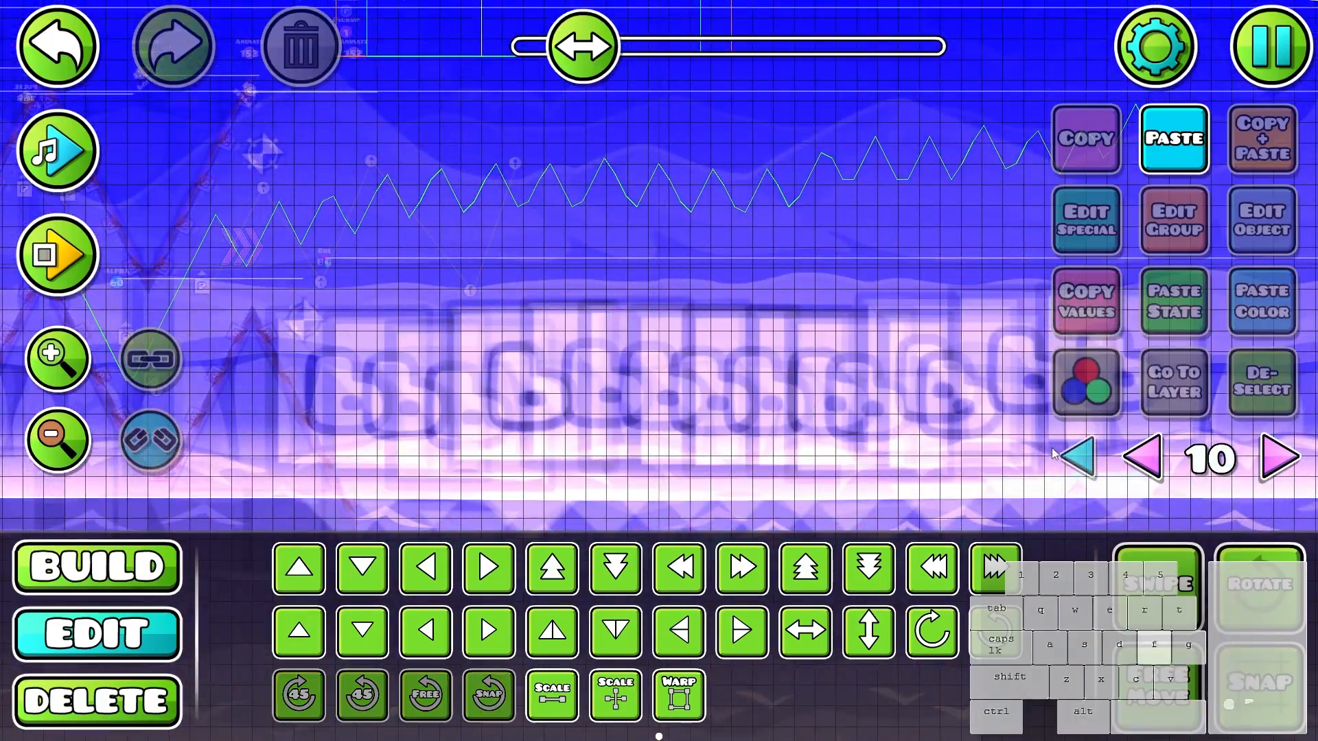
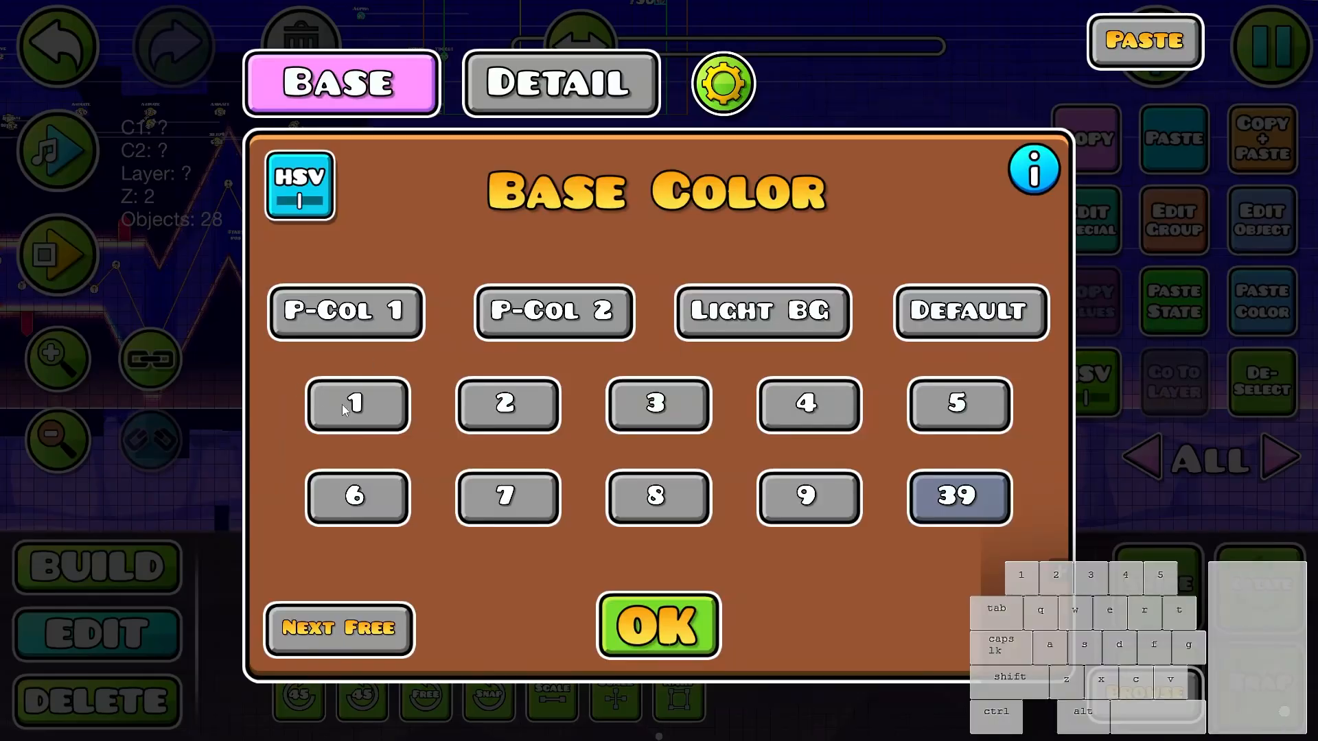
# - Set the pasted decoration's base and detail colours to channel 1 and deselect it
pyautogui.click(342, 405)
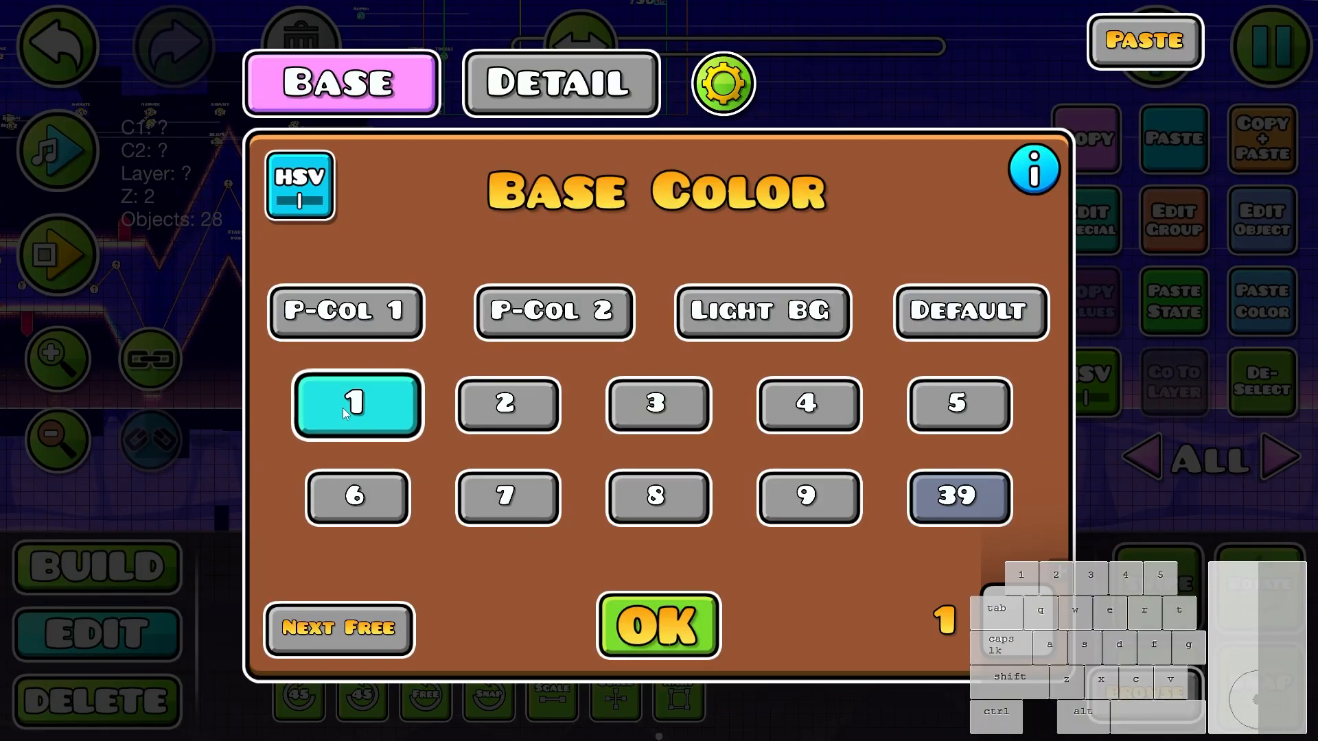
pyautogui.click(537, 88)
pyautogui.click(357, 405)
pyautogui.click(657, 626)
pyautogui.click(1261, 396)
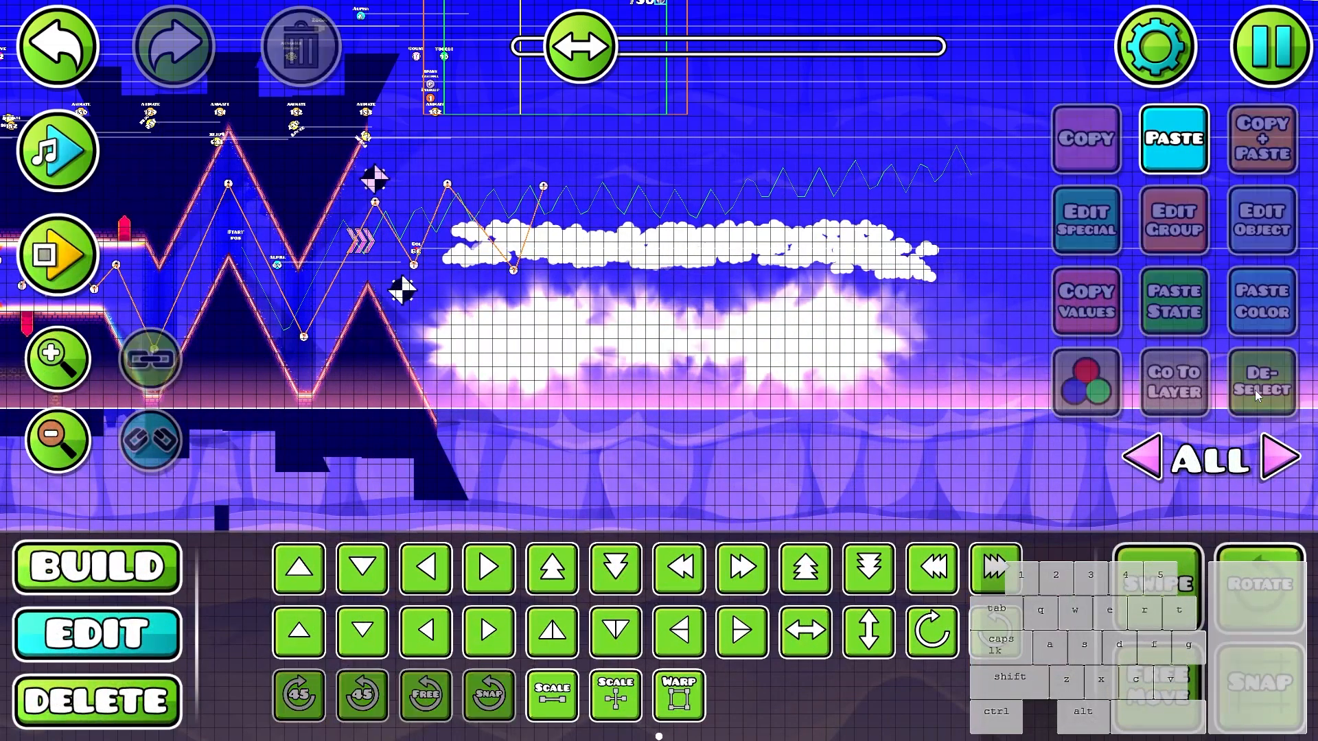
# - Move the white cloud objects down and left so they overlap the glow decoration beneath the wave path
pyautogui.press('s')
pyautogui.press('s')
pyautogui.moveTo(954, 209); pyautogui.dragTo(618, 320)
pyautogui.press('f')
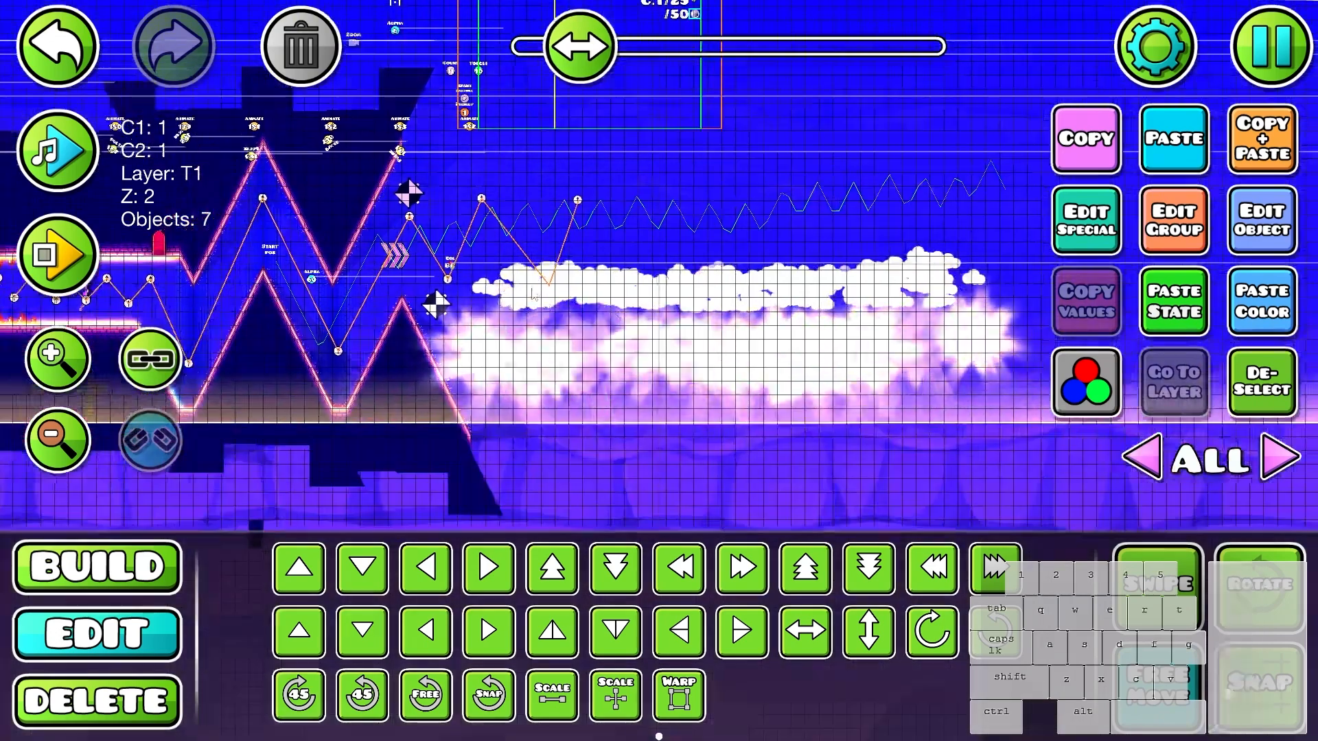
pyautogui.moveTo(680, 350); pyautogui.dragTo(737, 367)
pyautogui.press('s')
pyautogui.press('s')
pyautogui.press('s')
pyautogui.press('s')
pyautogui.press('a')
pyautogui.press('a')
pyautogui.press('a')
pyautogui.press('a')
pyautogui.press('a')
pyautogui.press('a')
pyautogui.press('a')
pyautogui.press('w')
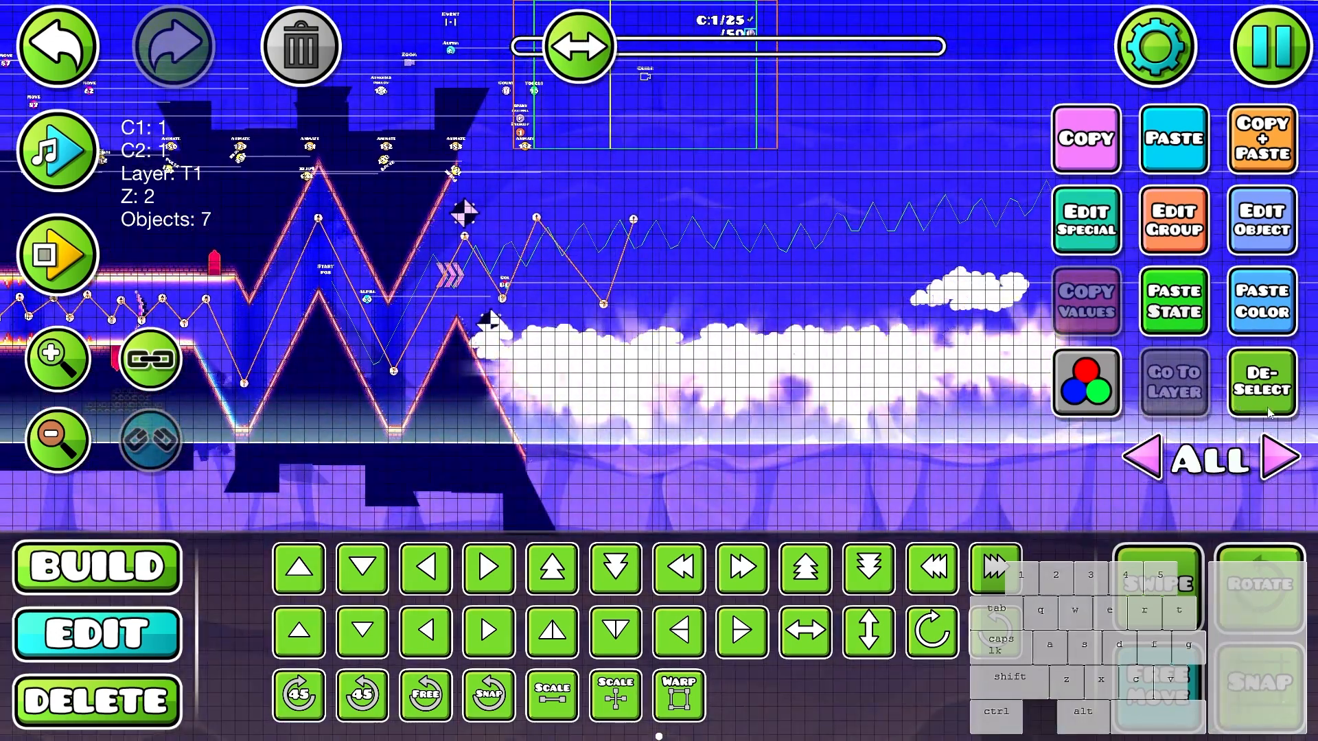
pyautogui.click(1264, 400)
# - Move the stray cloud group down into the cloud bank beneath the wave path and deselect it
pyautogui.scroll(2, 776, 347)
pyautogui.press('f')
pyautogui.hotkey('ctrl', 'z')
pyautogui.moveTo(836, 332); pyautogui.dragTo(689, 367)
pyautogui.moveTo(917, 266); pyautogui.dragTo(766, 306)
pyautogui.click(928, 272)
pyautogui.press('s')
pyautogui.press('s')
pyautogui.press('s')
pyautogui.press('s')
pyautogui.click(1241, 401)
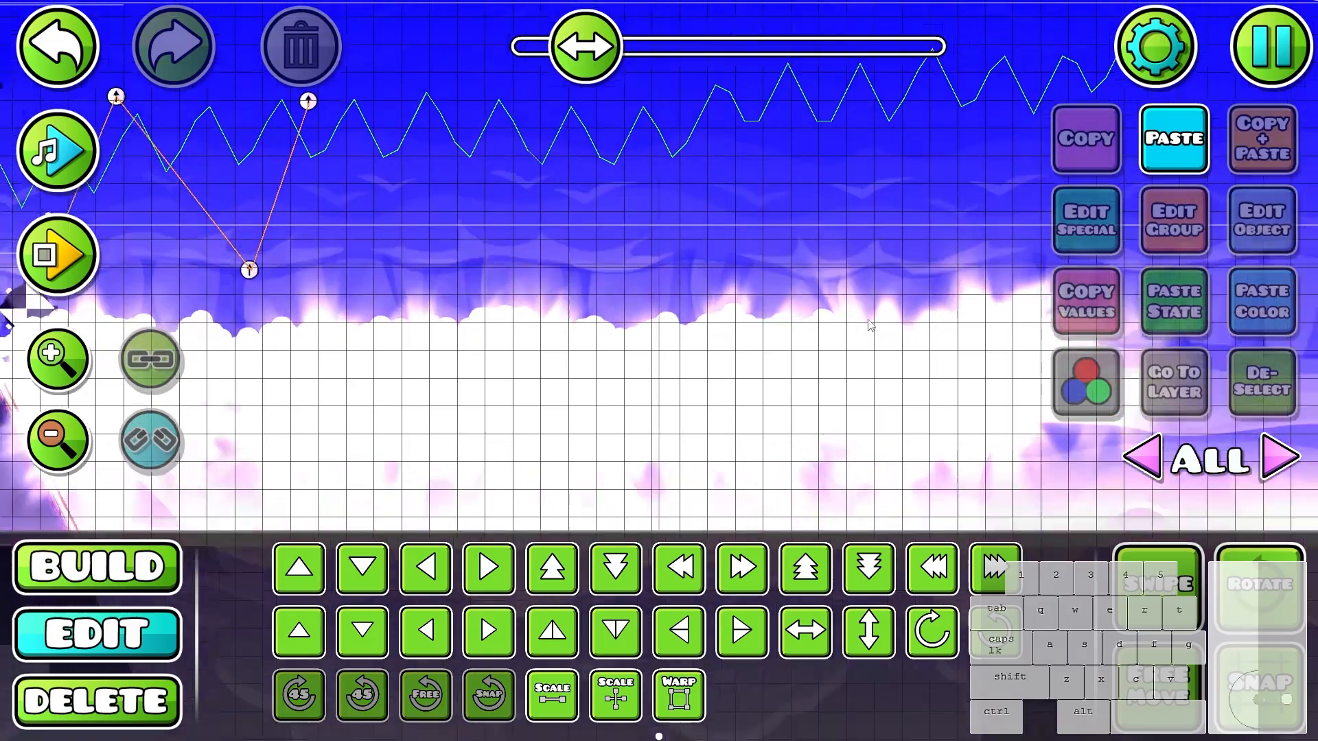
# - Playtest the open wave area with the new cloud floor
pyautogui.scroll(-1, 765, 306)
pyautogui.moveTo(198, 227); pyautogui.dragTo(839, 372)
pyautogui.scroll(1, 839, 373)
pyautogui.press('Return')
pyautogui.click(820, 387)
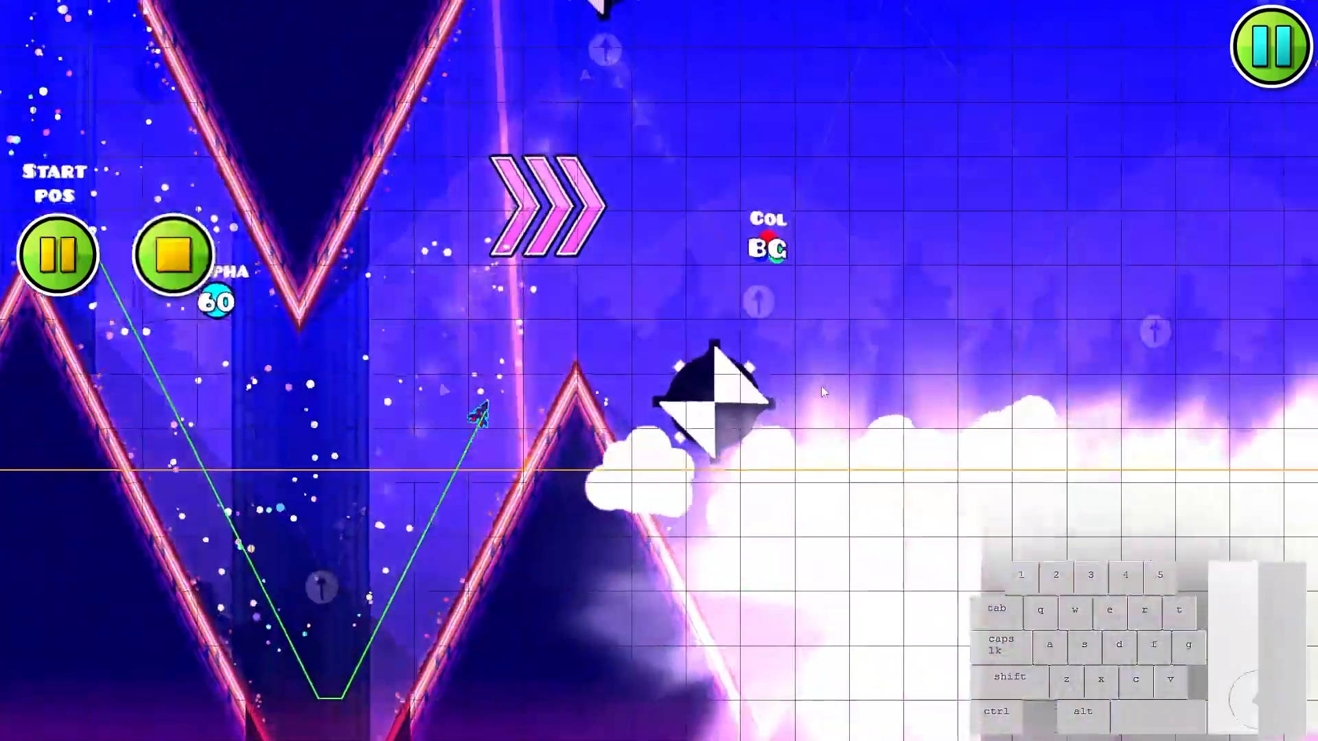
pyautogui.click(814, 386)
pyautogui.click(805, 386)
pyautogui.click(800, 387)
pyautogui.click(796, 388)
pyautogui.click(792, 390)
pyautogui.click(788, 392)
pyautogui.click(785, 392)
pyautogui.press('Return')
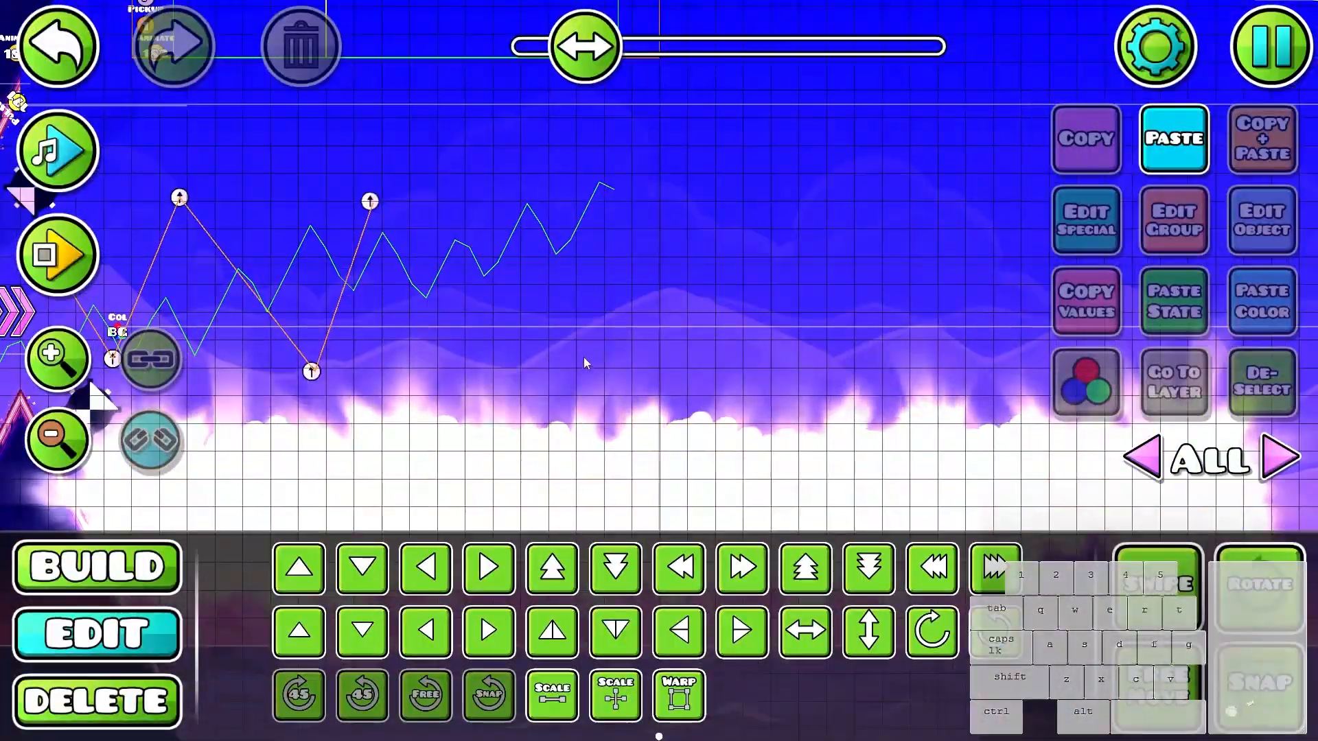
# - Filter by object type and select all cloud and glow objects of the bank beneath the wave path
pyautogui.scroll(-1, 584, 357)
pyautogui.moveTo(583, 357); pyautogui.dragTo(711, 303)
pyautogui.click(727, 366)
pyautogui.press('3')
pyautogui.click(935, 681)
pyautogui.press('2')
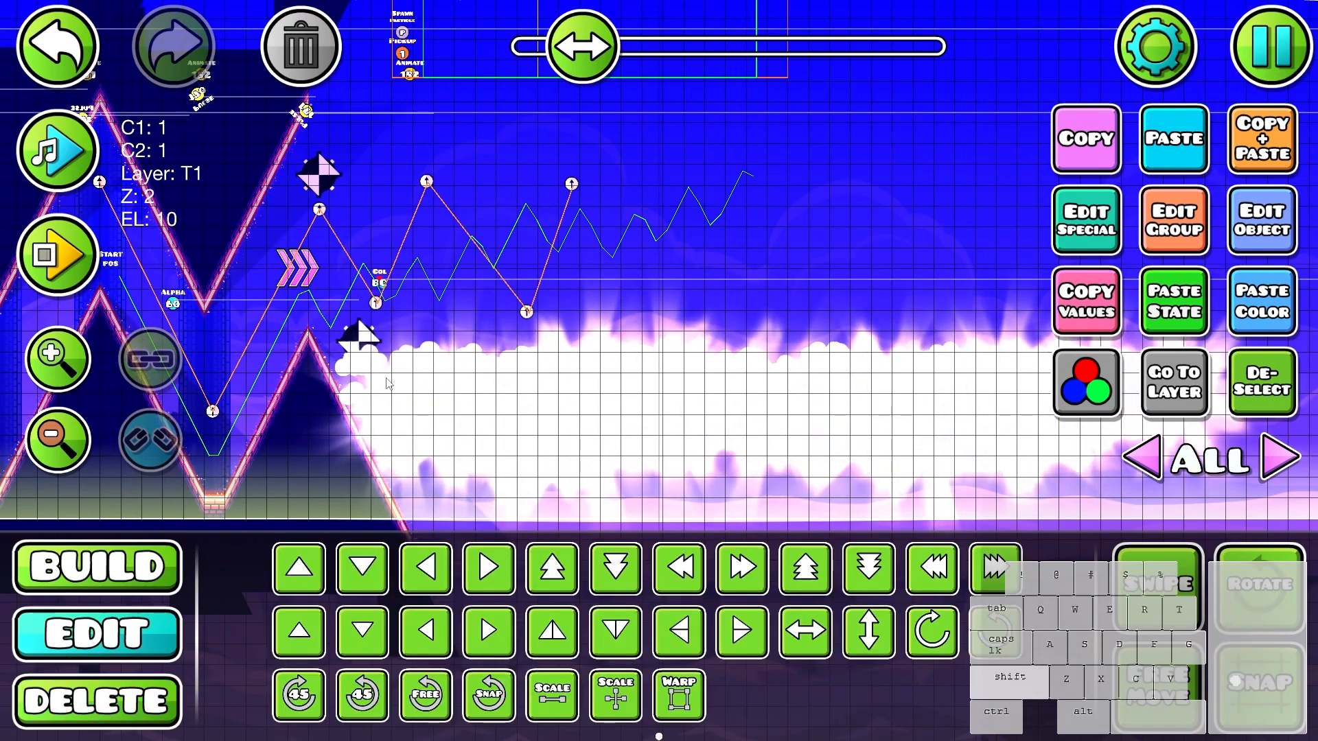
pyautogui.moveTo(388, 380); pyautogui.dragTo(1043, 412)
pyautogui.moveTo(1043, 405); pyautogui.dragTo(687, 375)
pyautogui.scroll(-3, 717, 375)
pyautogui.press('3')
pyautogui.click(717, 369)
pyautogui.press('2')
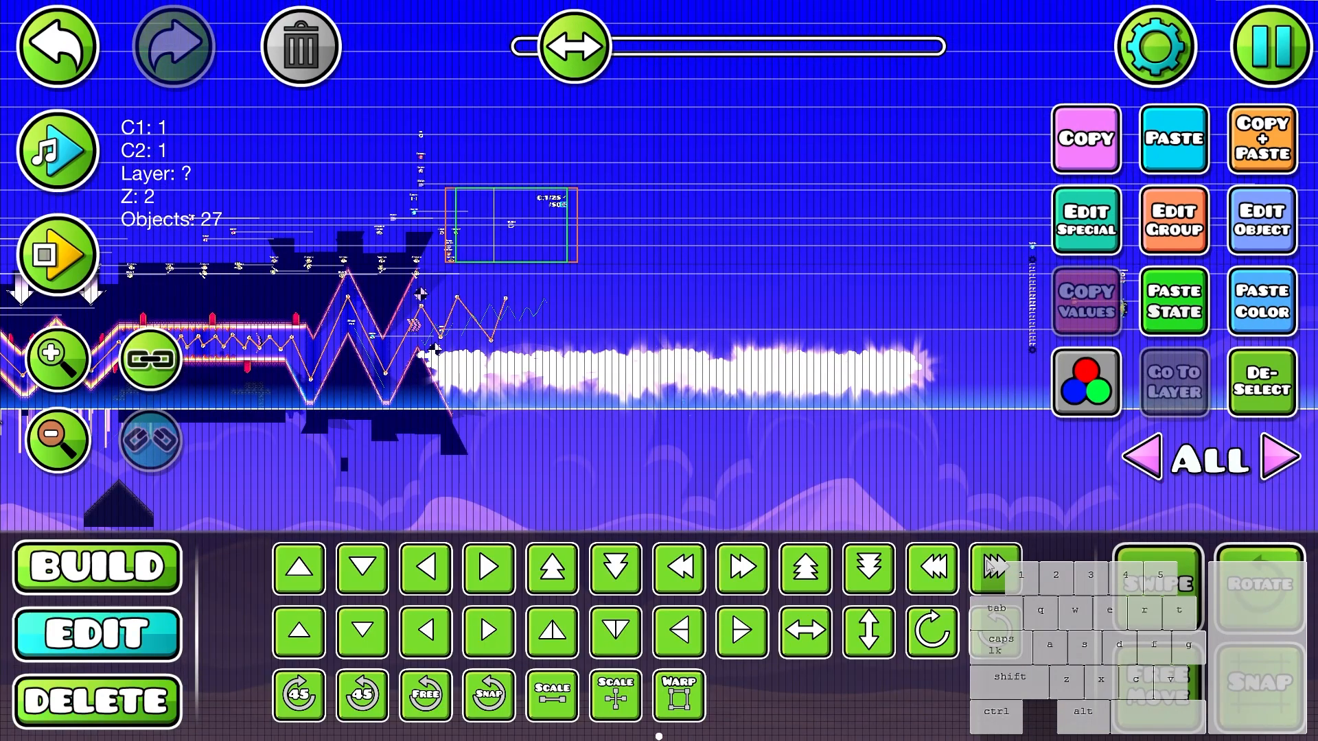
# - Duplicate the selected cloud bank to extend the cloud floor further along the open area
pyautogui.scroll(5, 1002, 435)
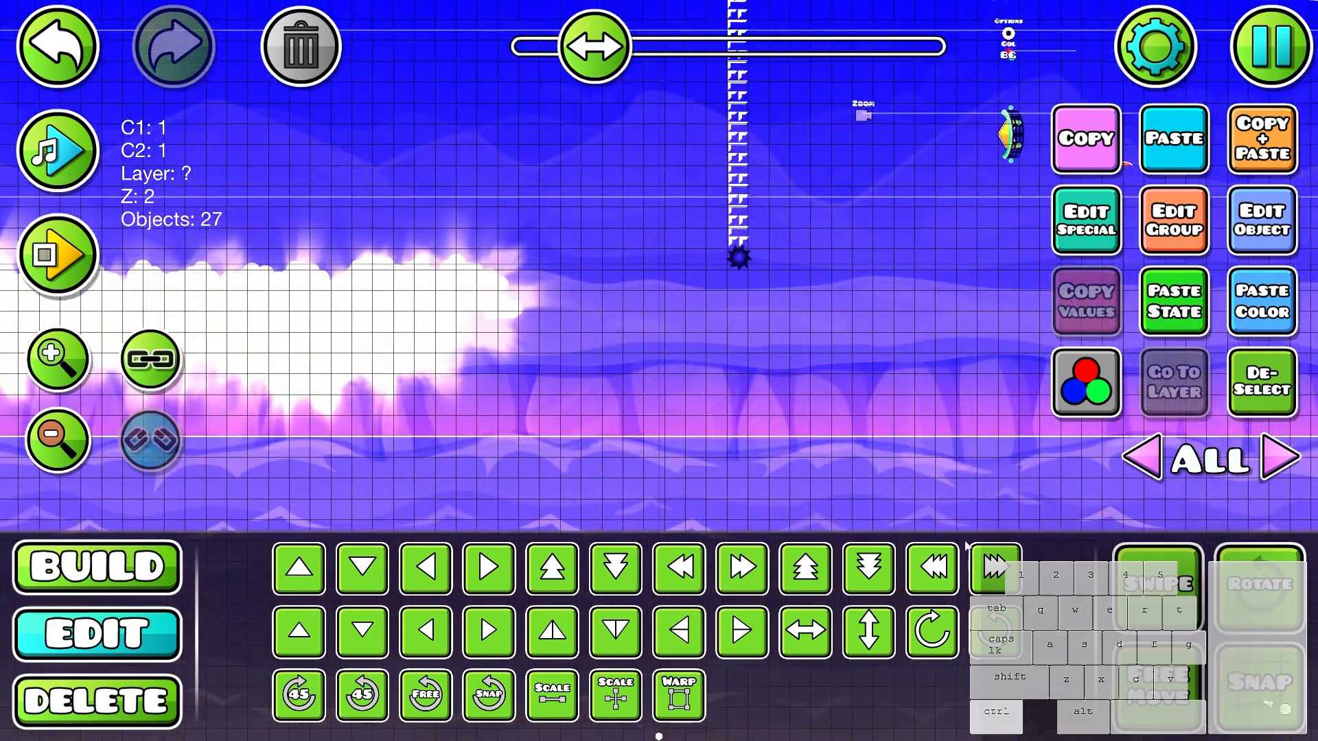
pyautogui.press('d')
pyautogui.press('d')
pyautogui.press('d')
pyautogui.press('d')
pyautogui.press('d')
pyautogui.press('d')
pyautogui.press('d')
pyautogui.press('d')
pyautogui.press('d')
pyautogui.press('d')
pyautogui.press('a')
pyautogui.press('a')
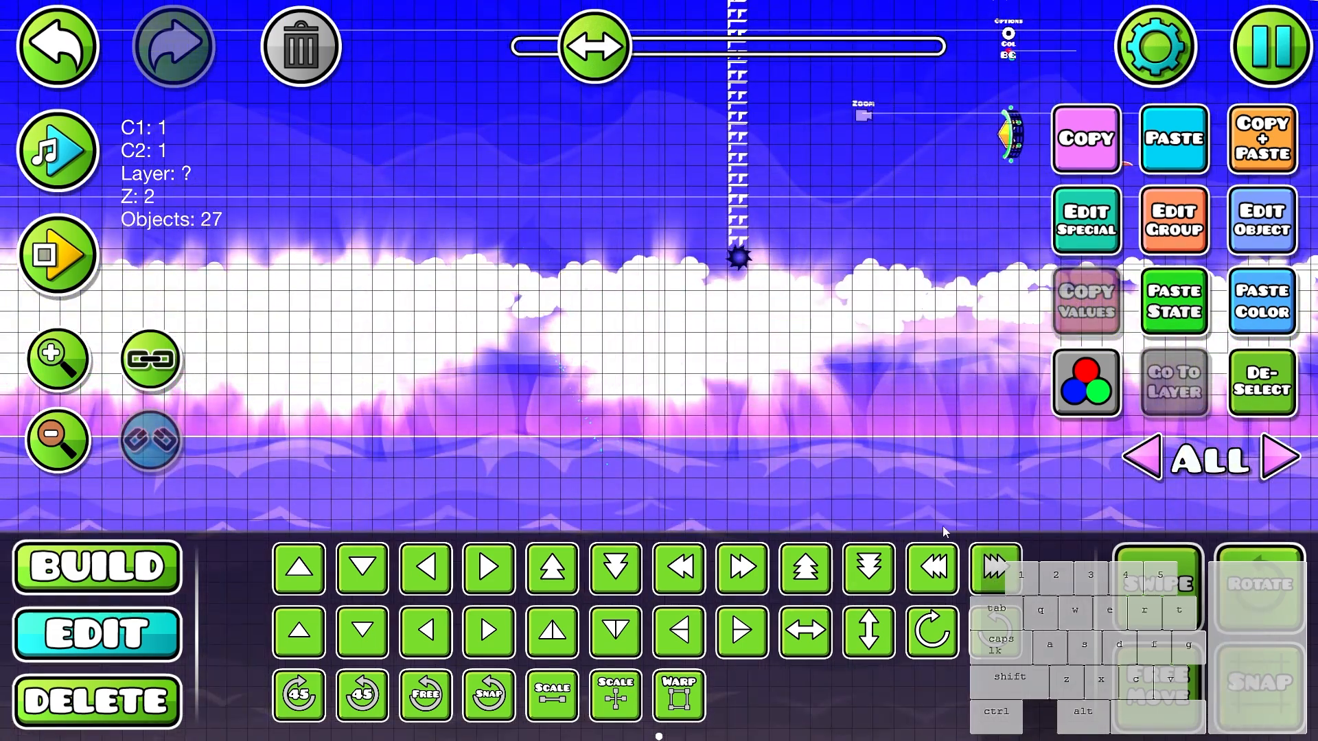
# - Duplicate the whole cloud floor and place the copy above the wave path as a ceiling
pyautogui.scroll(-5, 994, 396)
pyautogui.moveTo(871, 356); pyautogui.dragTo(309, 410)
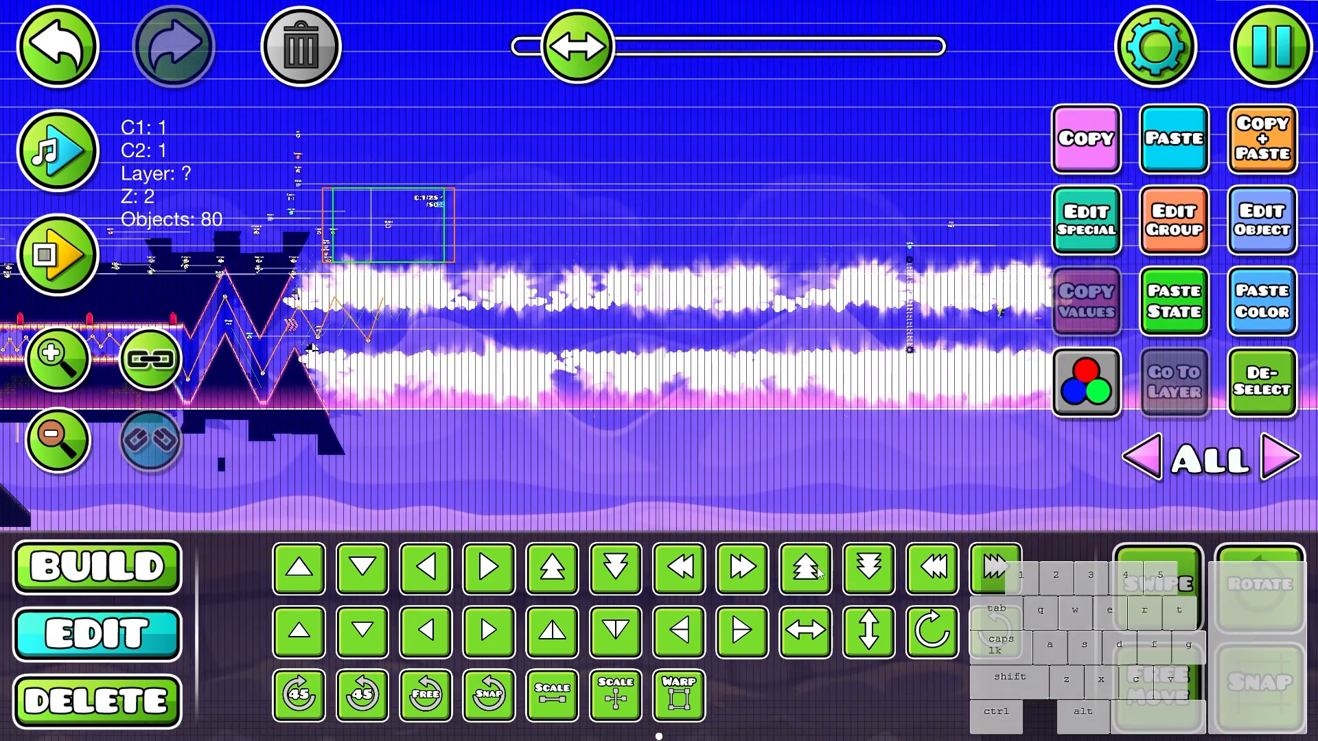
pyautogui.scroll(3, 490, 361)
pyautogui.scroll(5, 489, 361)
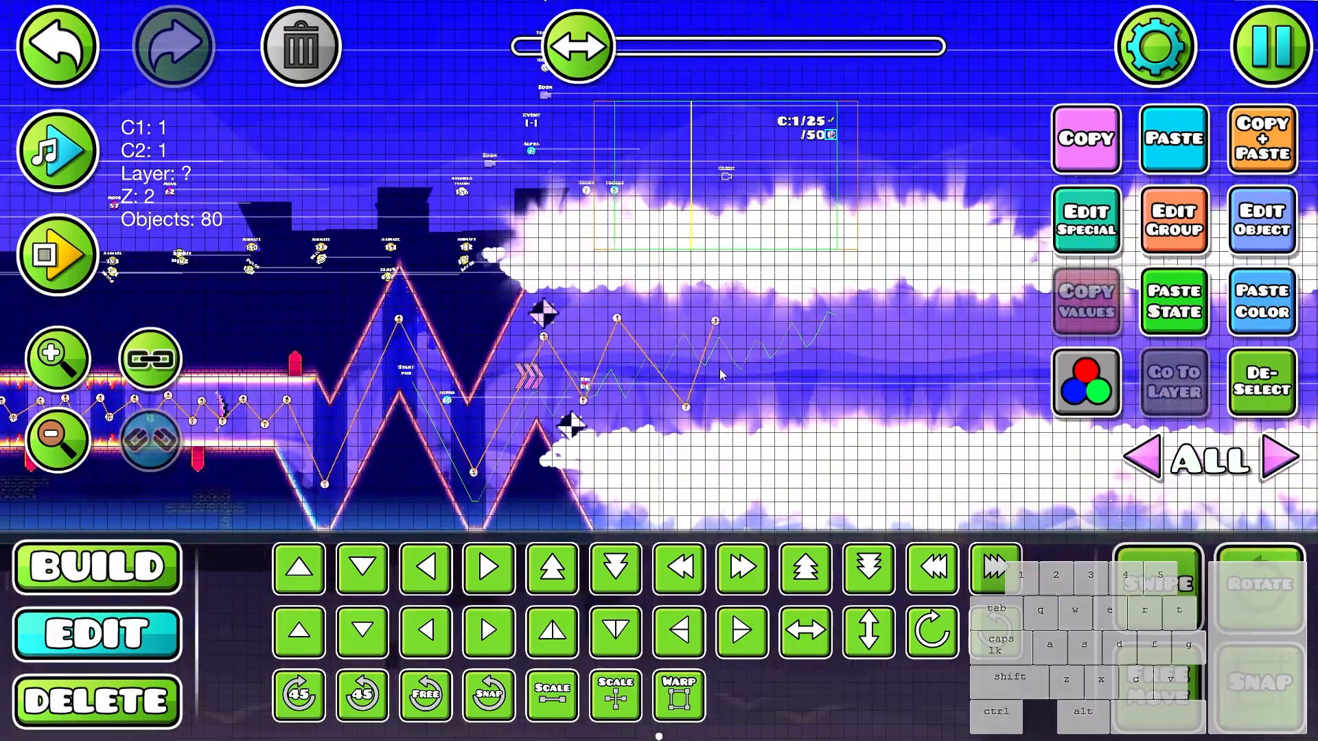
# - Playtest the corridor between the cloud floor and the cloud ceiling
pyautogui.press('3')
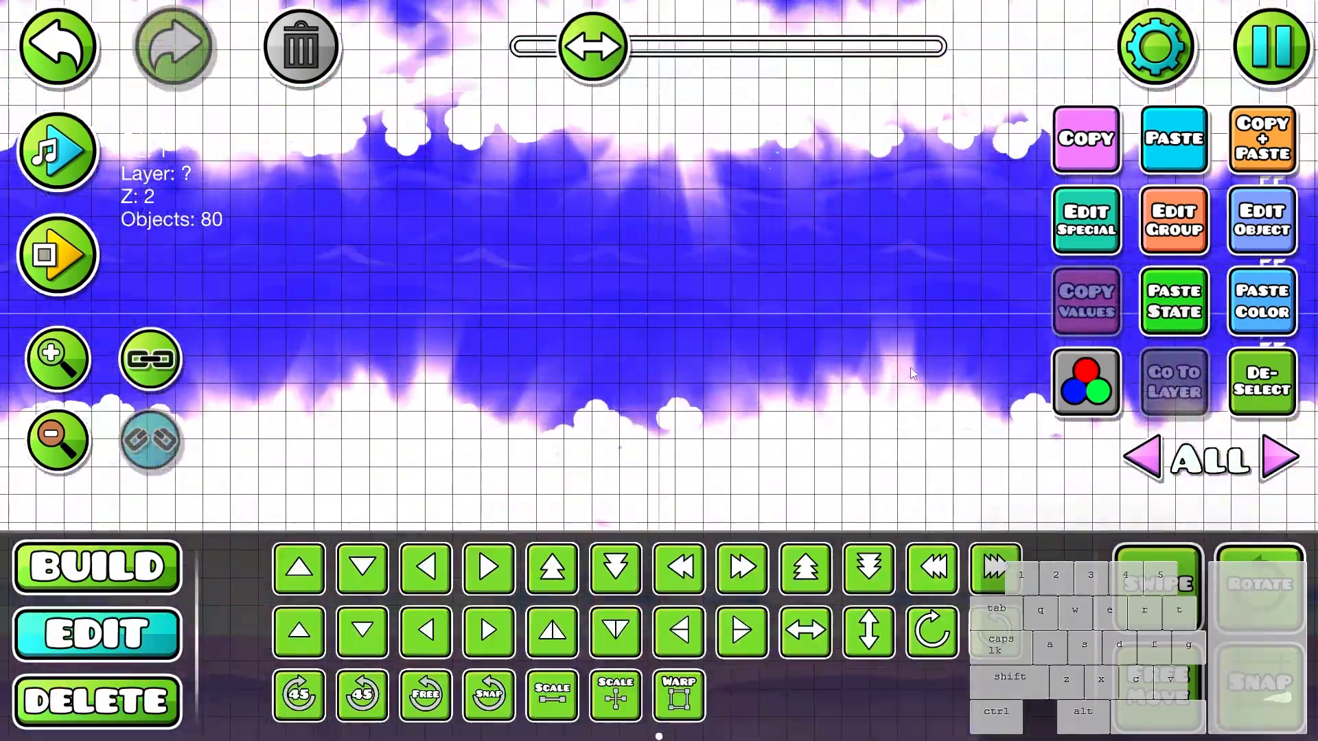
pyautogui.moveTo(909, 368); pyautogui.dragTo(618, 368)
pyautogui.press('Return')
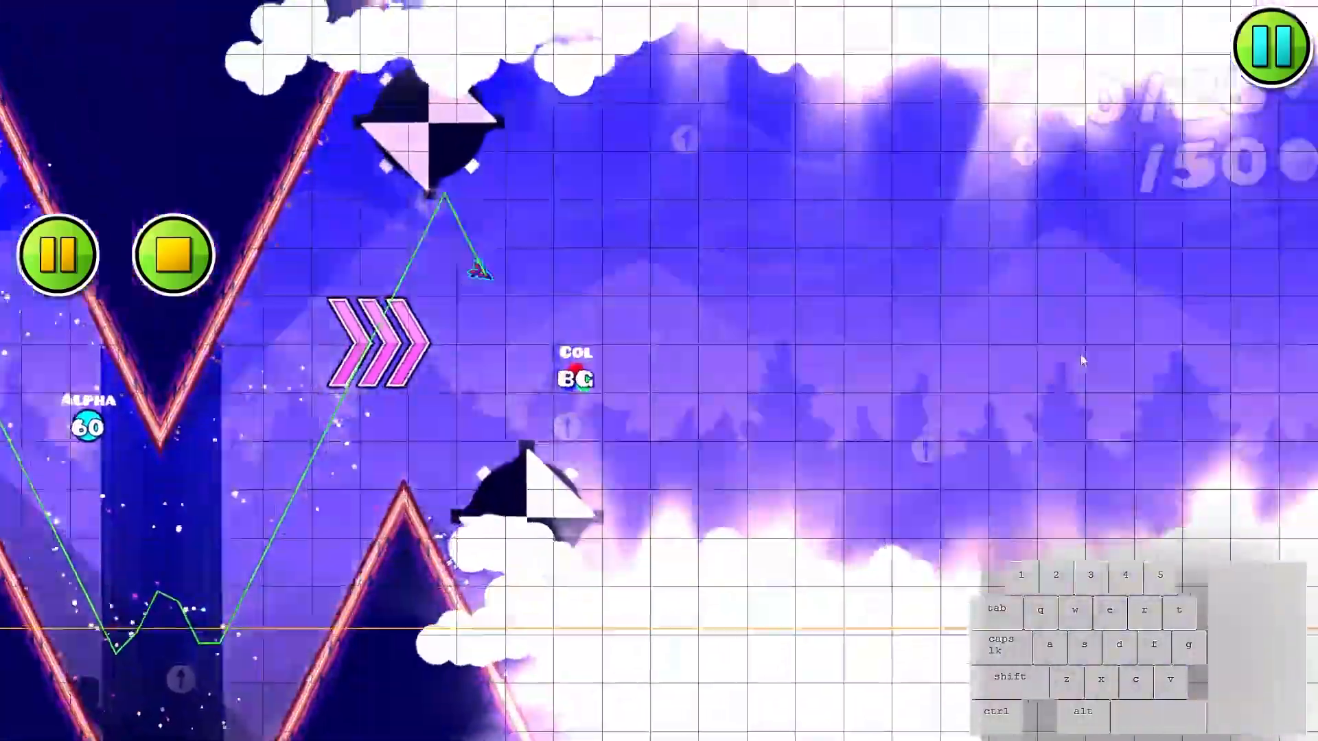
pyautogui.press('Return')
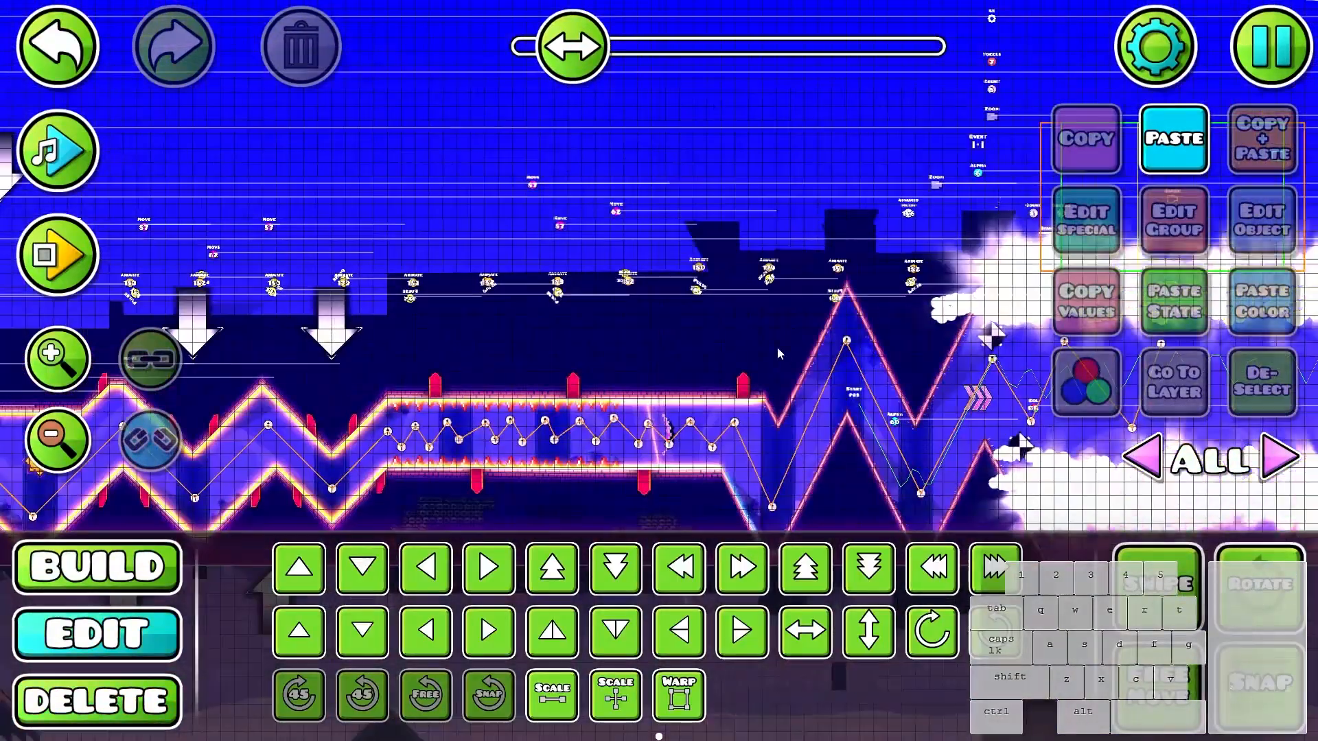
# - Select the light beams and their triggers on editor layer 37 and copy them into the open cloud corridor
pyautogui.click(652, 441)
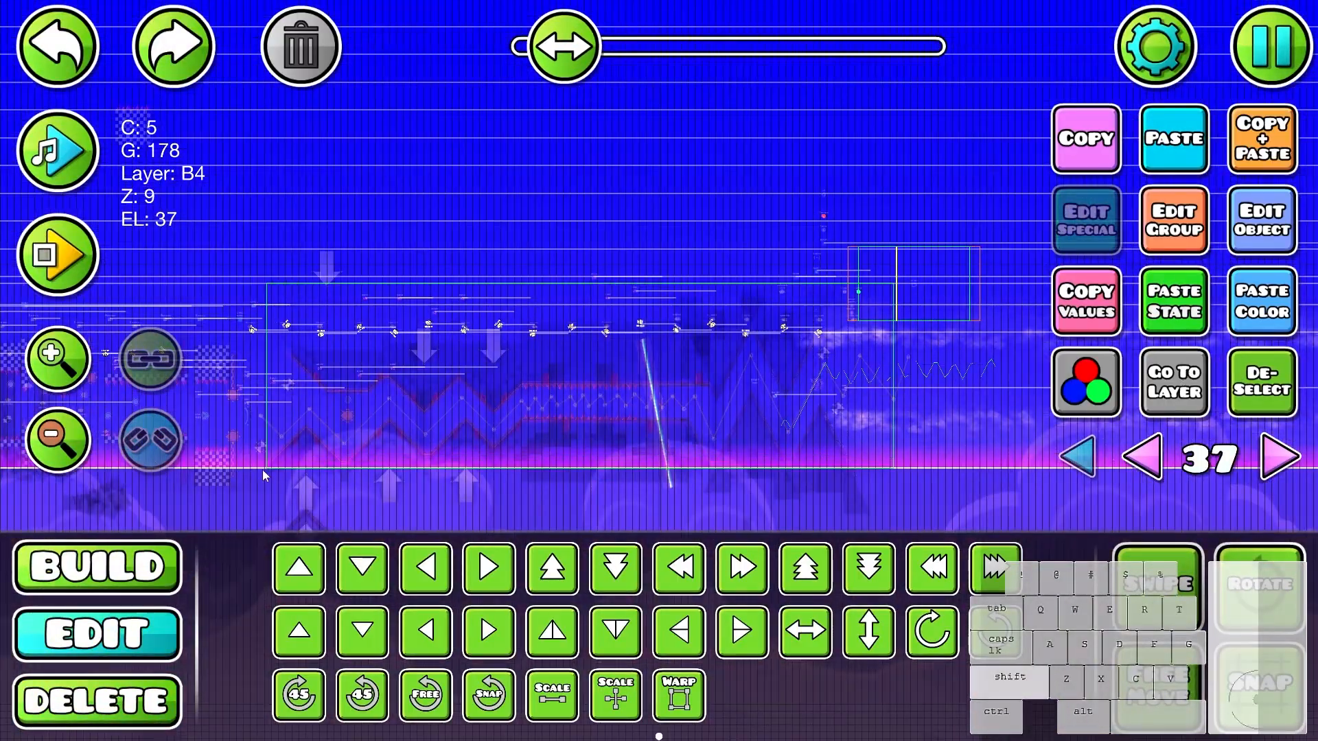
pyautogui.moveTo(262, 469); pyautogui.dragTo(314, 486)
pyautogui.moveTo(320, 378); pyautogui.dragTo(892, 343)
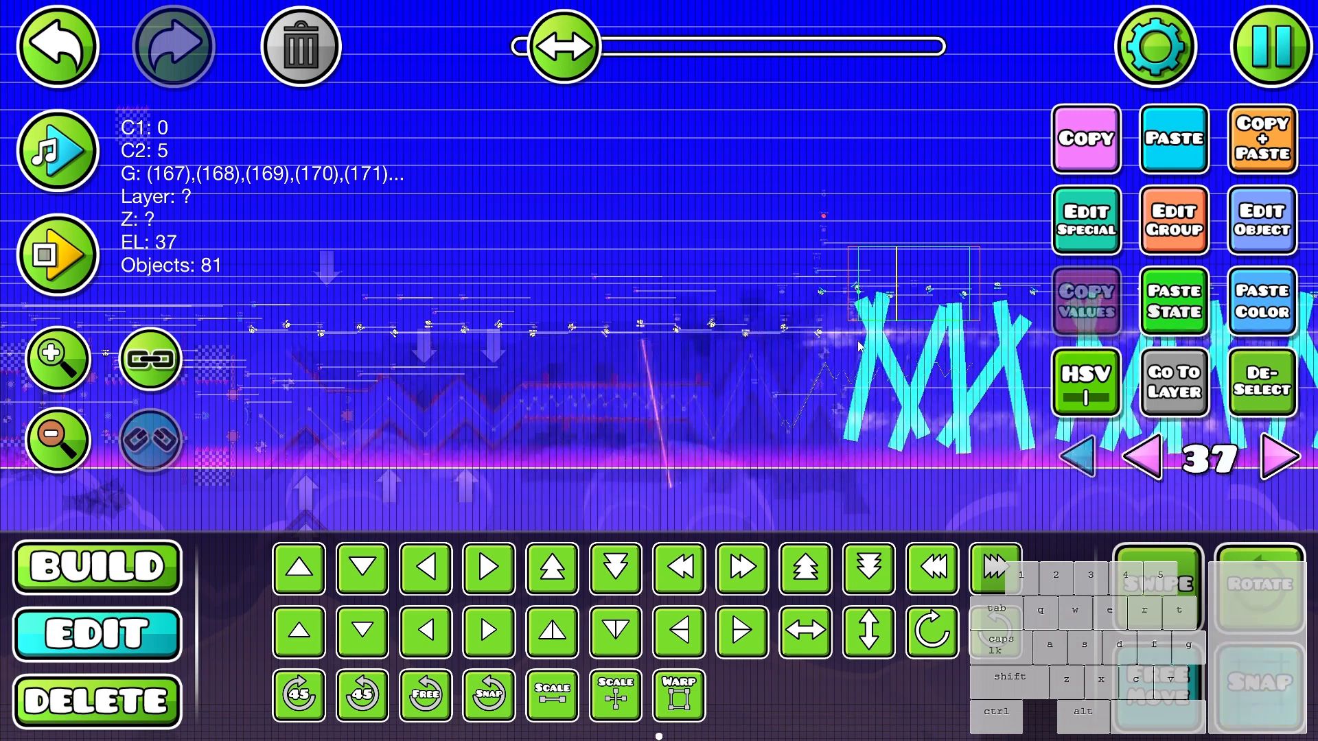
pyautogui.scroll(8, 892, 343)
pyautogui.press('d')
pyautogui.press('f')
pyautogui.click(1081, 458)
# - Shift the copied light beams left and down between the cloud banks and deselect them
pyautogui.click(873, 368)
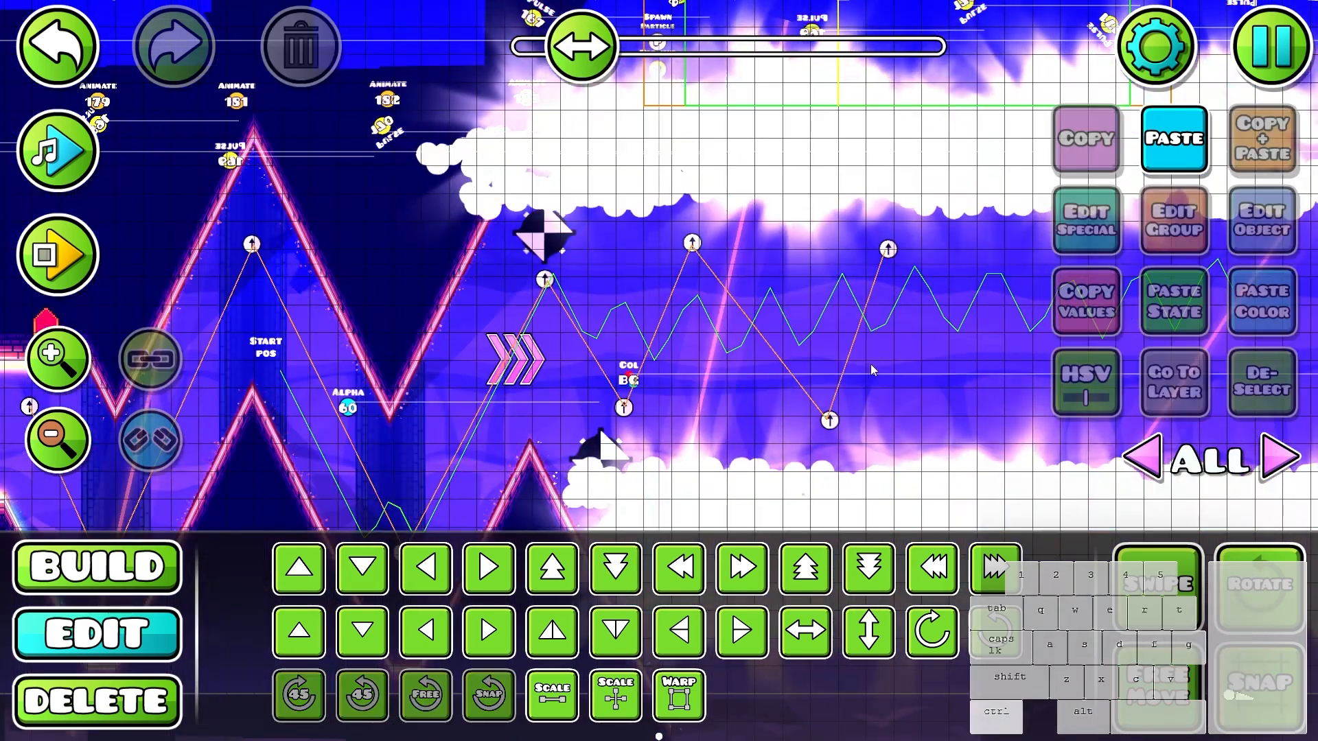
pyautogui.click(873, 368)
pyautogui.press('a')
pyautogui.press('a')
pyautogui.press('s')
pyautogui.moveTo(961, 357); pyautogui.dragTo(701, 327)
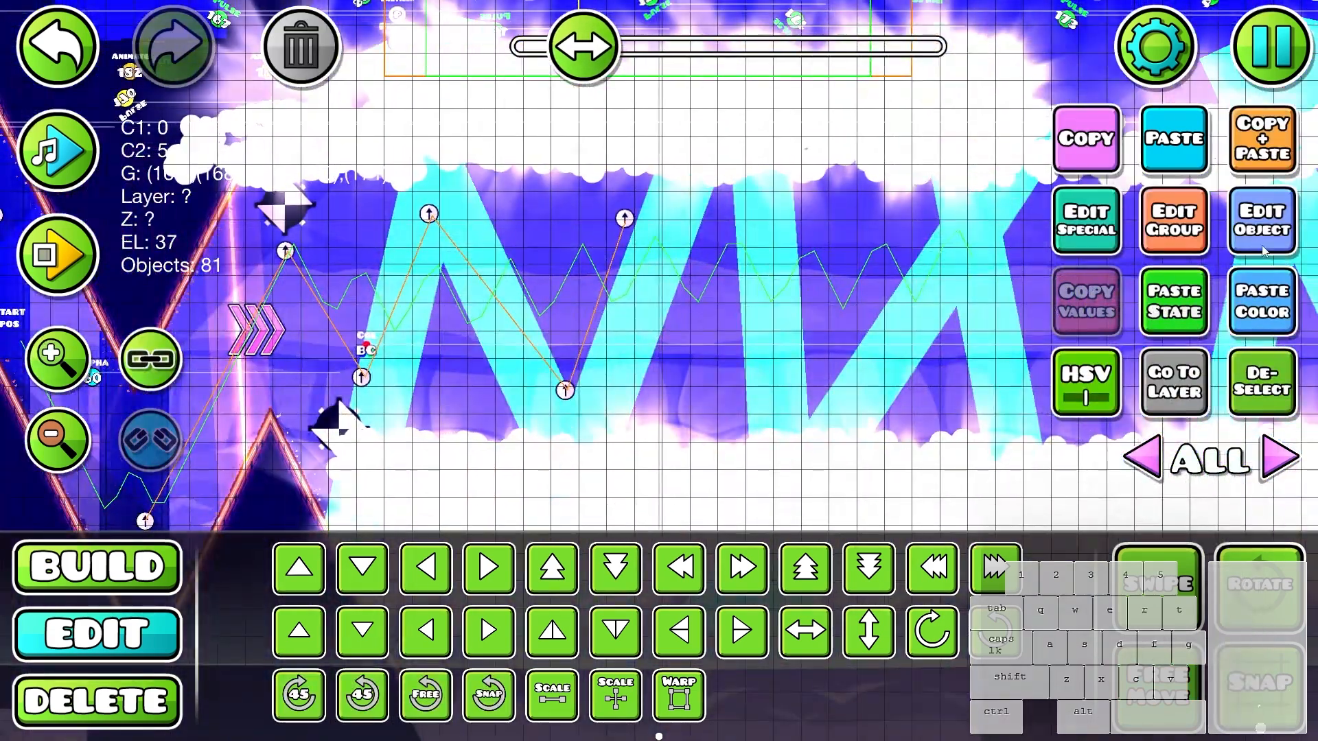
pyautogui.click(1261, 382)
# - Paste the light beams with their pulse triggers at the start of the cloud corridor and link the objects
pyautogui.moveTo(623, 299); pyautogui.dragTo(487, 236)
pyautogui.scroll(-3, 960, 276)
pyautogui.moveTo(865, 310); pyautogui.dragTo(727, 674)
pyautogui.scroll(3, 650, 347)
pyautogui.hotkey('ctrl', 'v')
pyautogui.press('f')
pyautogui.press('f')
pyautogui.moveTo(649, 297); pyautogui.dragTo(682, 288)
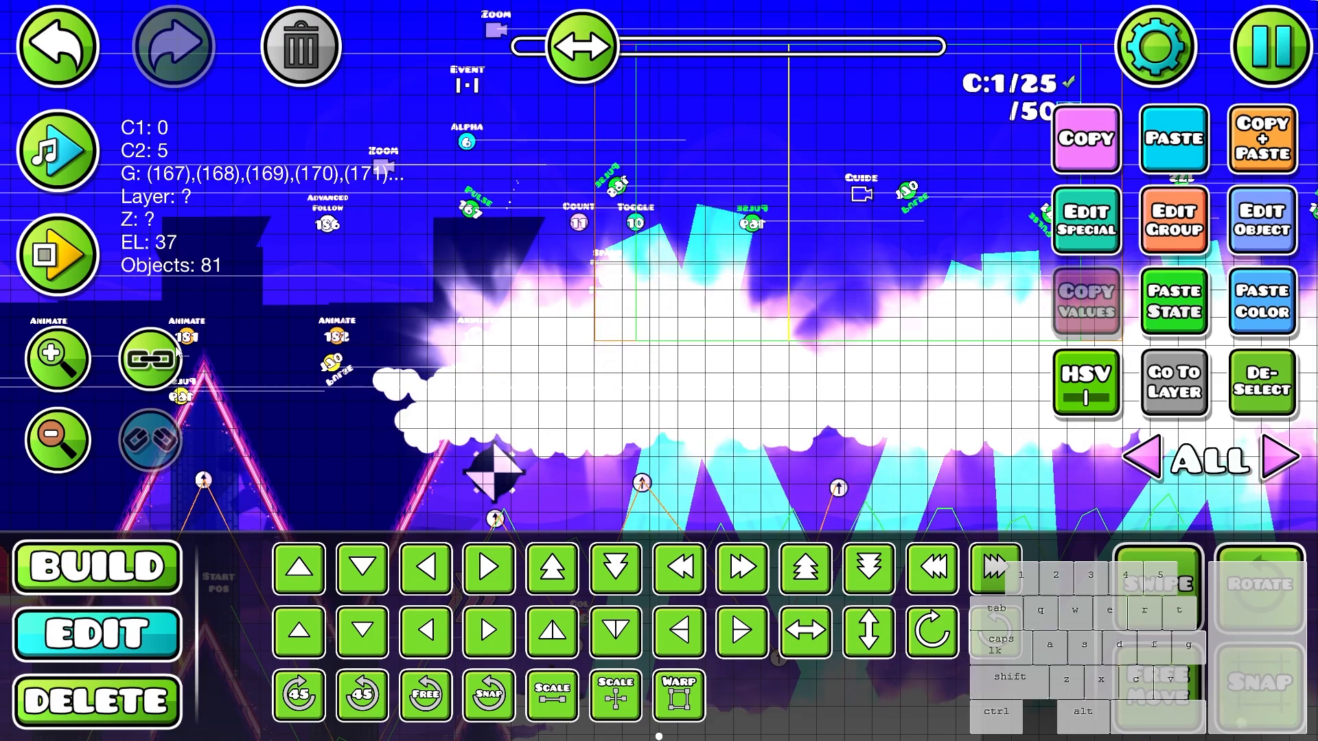
pyautogui.click(151, 359)
# - Playtest the cloud corridor to check the copied light beams
pyautogui.press('Return')
pyautogui.click(901, 395)
pyautogui.click(900, 365)
pyautogui.click(893, 367)
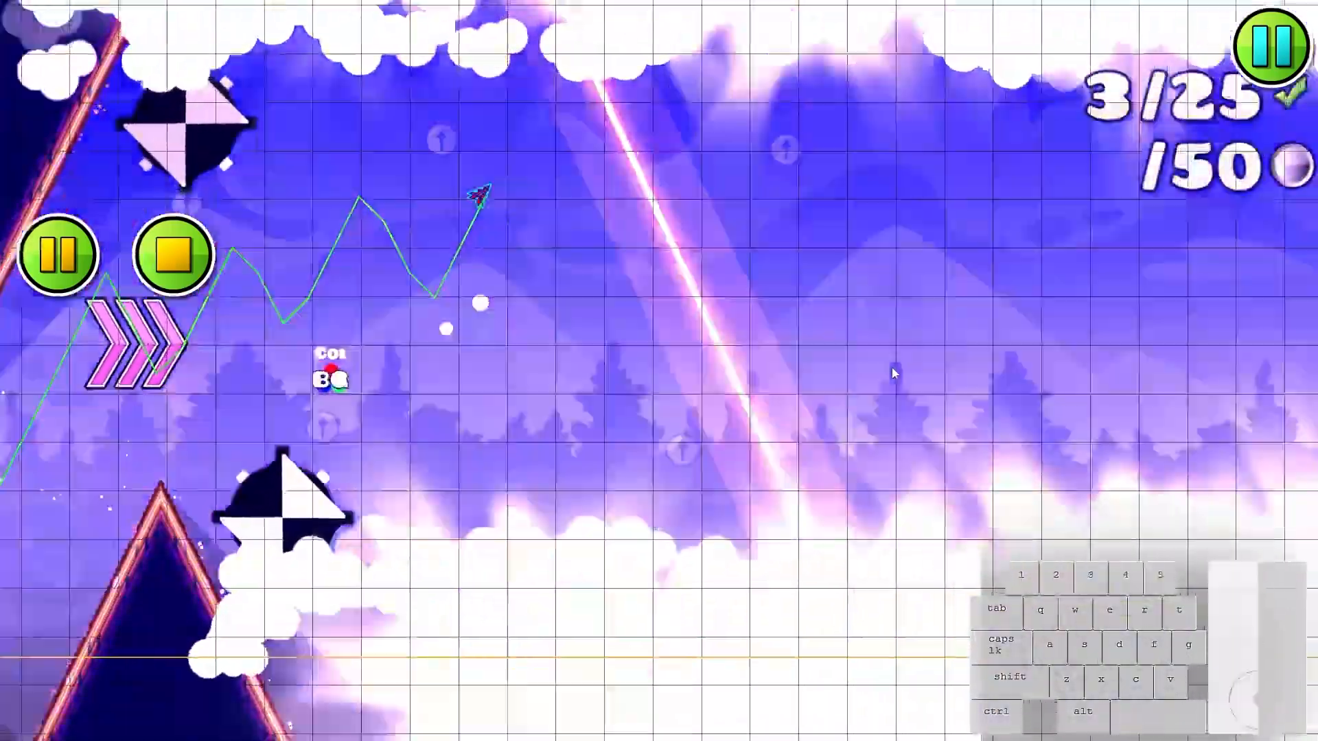
pyautogui.click(892, 368)
pyautogui.click(889, 368)
pyautogui.click(887, 370)
pyautogui.click(885, 369)
pyautogui.click(881, 369)
pyautogui.click(877, 369)
pyautogui.click(874, 371)
pyautogui.click(872, 376)
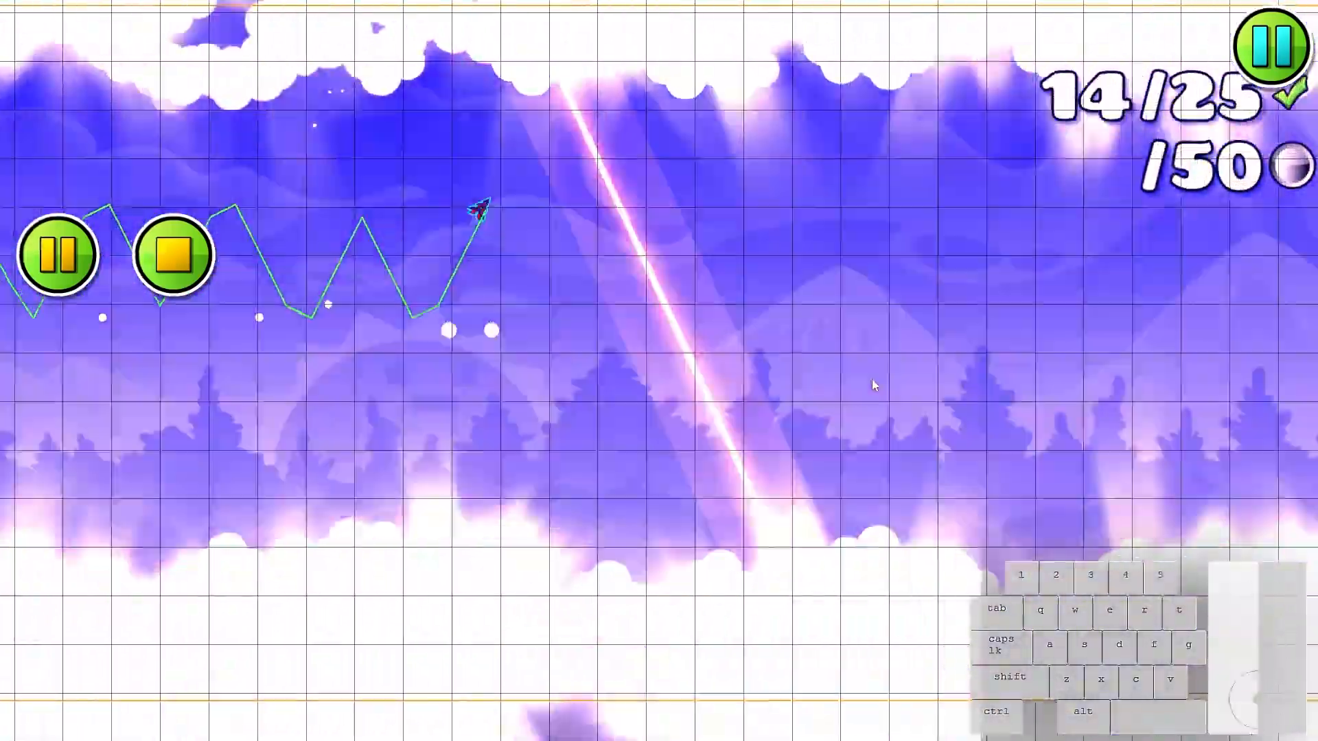
pyautogui.click(870, 379)
pyautogui.click(868, 381)
pyautogui.click(865, 389)
pyautogui.click(860, 401)
pyautogui.click(859, 409)
pyautogui.click(861, 415)
pyautogui.click(859, 412)
pyautogui.click(856, 412)
pyautogui.click(852, 413)
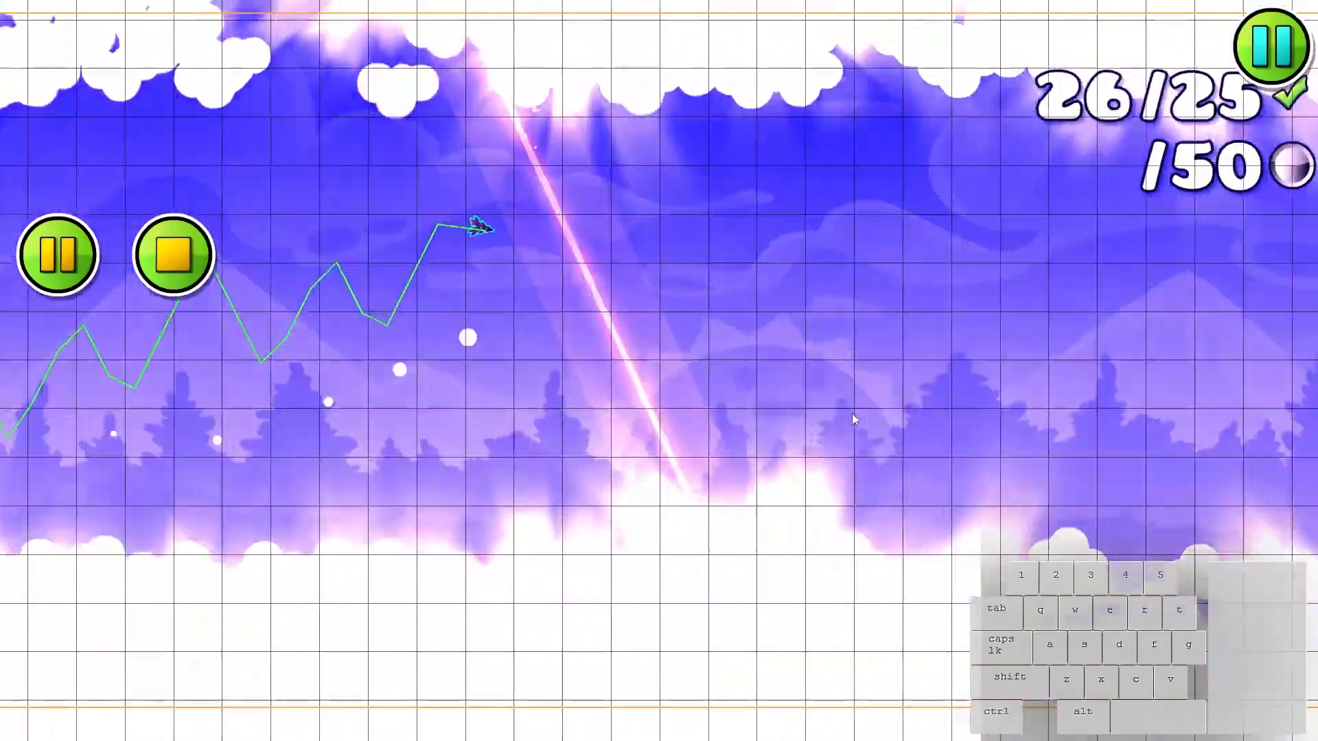
# - Select the particle objects and animate triggers on editor layer 42 and copy them into the cloud corridor
pyautogui.scroll(3, 721, 324)
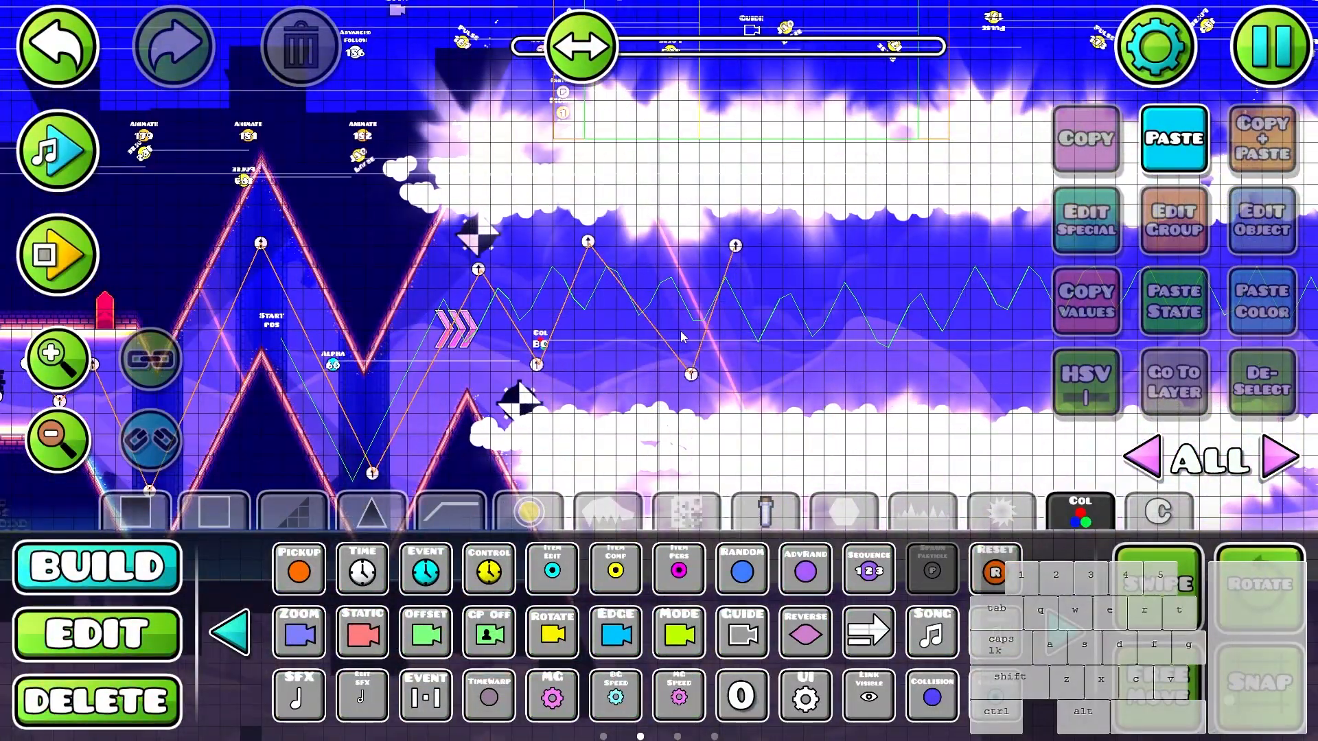
pyautogui.press('2')
pyautogui.press('1')
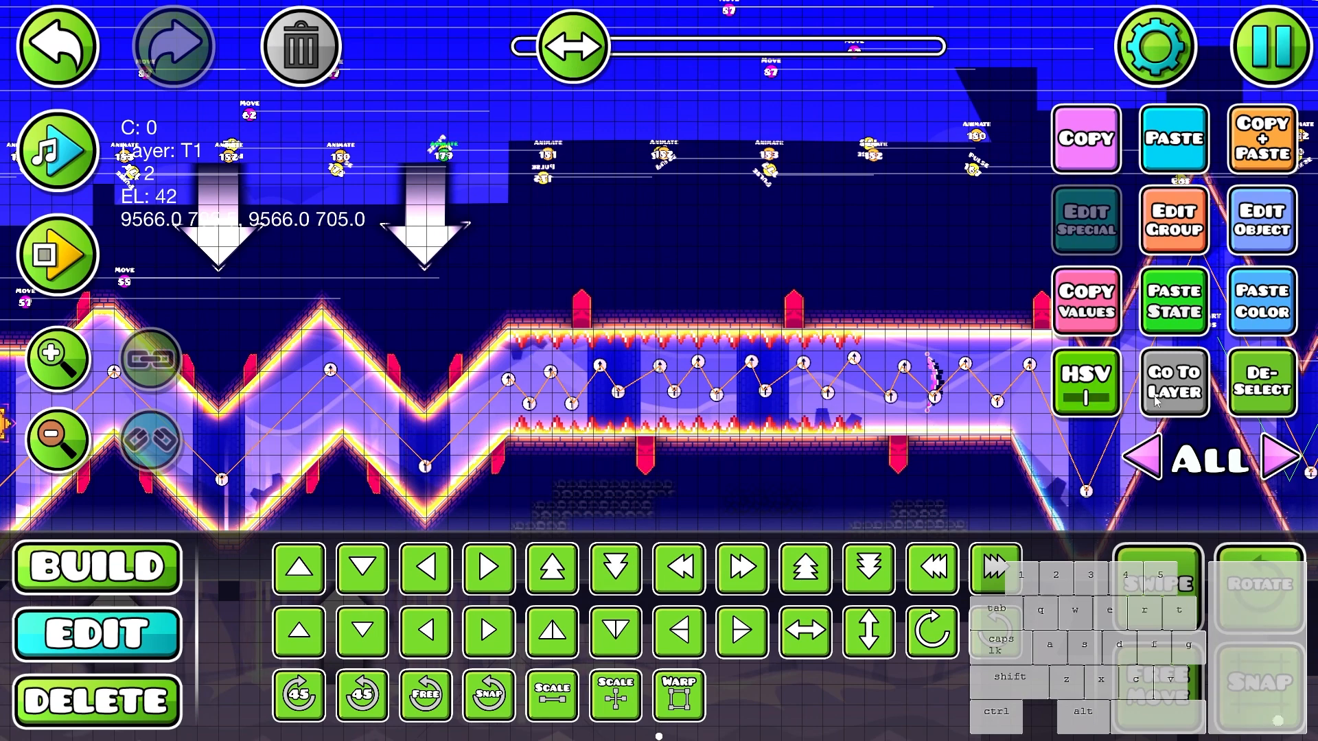
pyautogui.click(1155, 401)
pyautogui.scroll(-1, 568, 394)
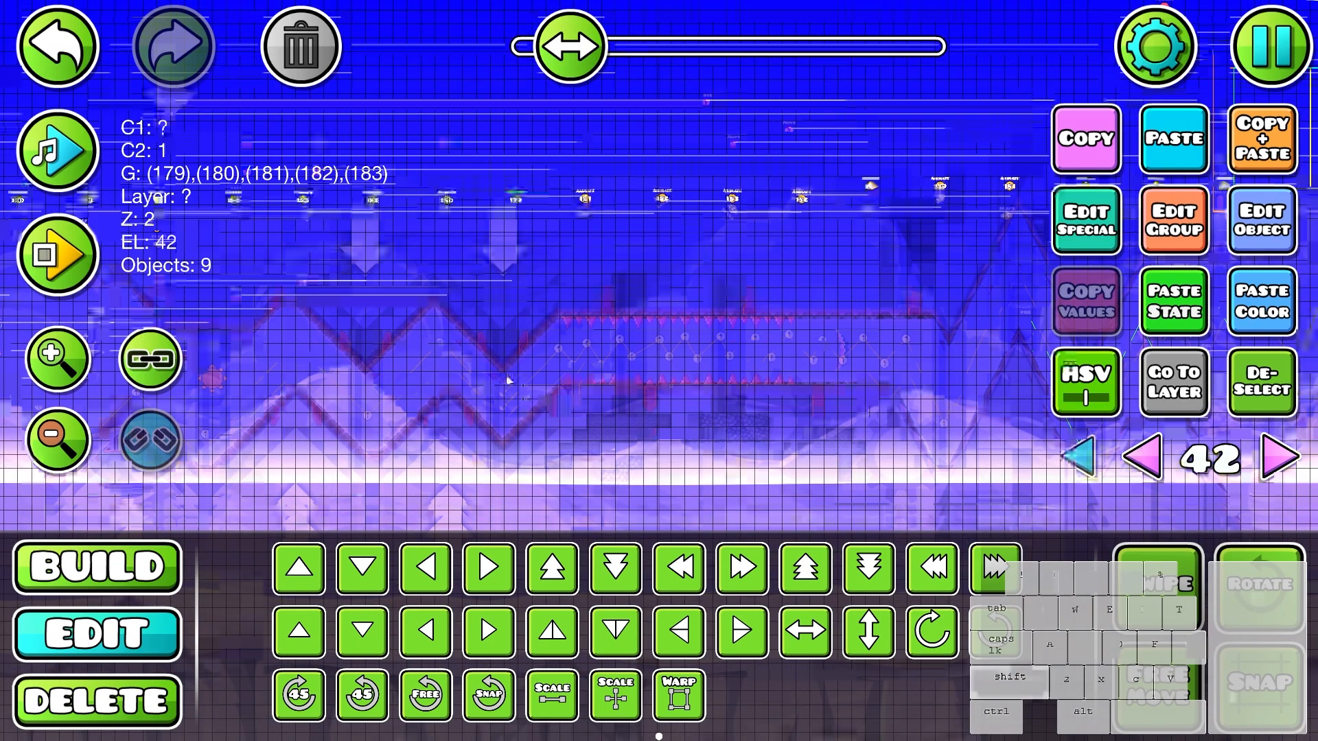
pyautogui.scroll(-2, 518, 376)
pyautogui.scroll(-4, 459, 368)
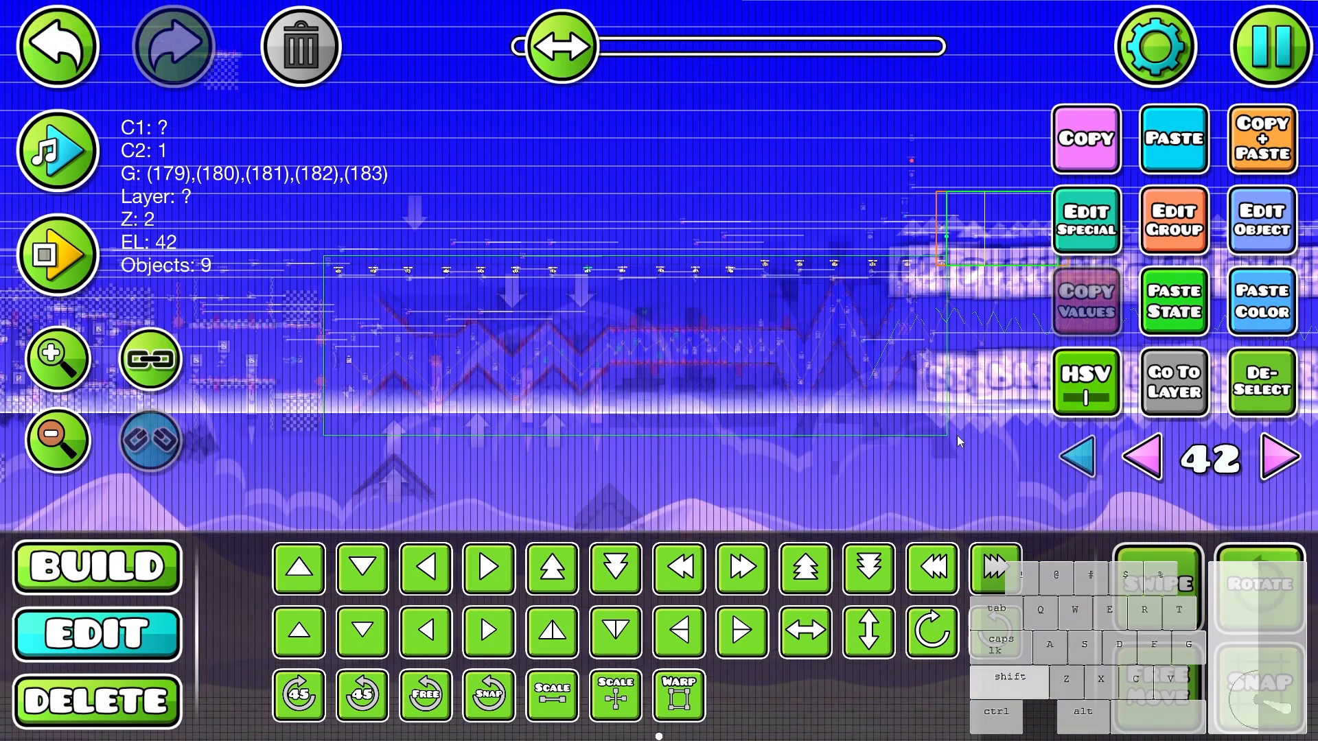
pyautogui.moveTo(957, 435)
pyautogui.mouseDown()
pyautogui.moveTo(872, 426)
pyautogui.moveTo(951, 426)
pyautogui.mouseUp()
pyautogui.scroll(4, 960, 416)
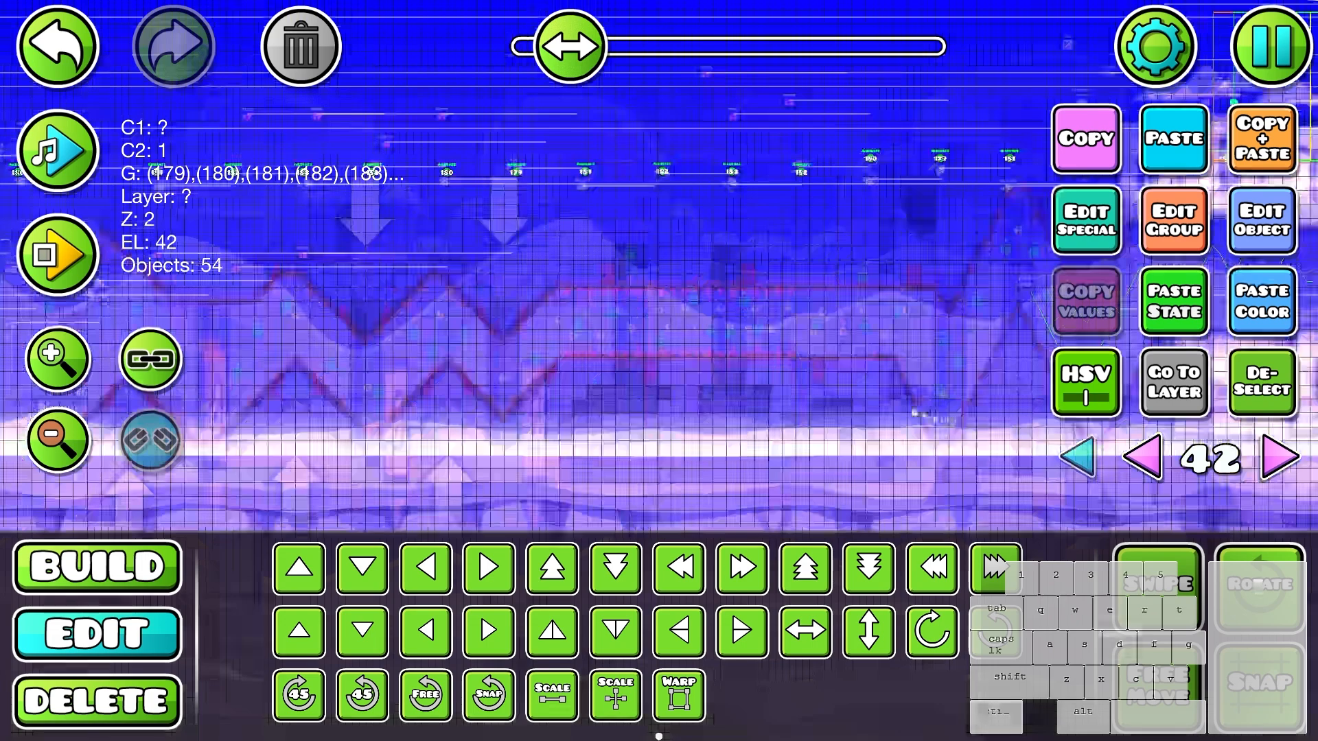
pyautogui.moveTo(875, 354); pyautogui.dragTo(438, 380)
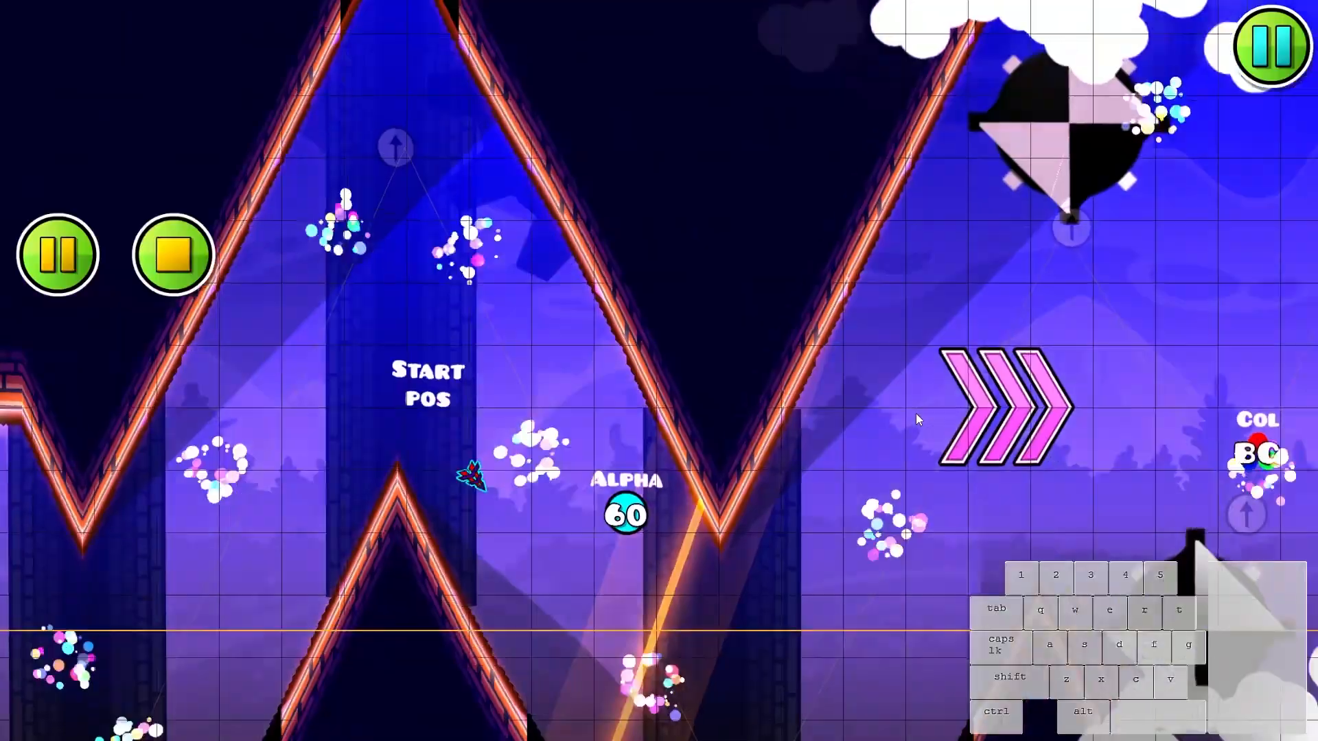
# - Playtest the cloud corridor to check the copied particles together with the light beams
pyautogui.click(916, 413)
pyautogui.click(916, 414)
pyautogui.click(916, 413)
pyautogui.click(917, 414)
pyautogui.click(918, 413)
pyautogui.click(919, 413)
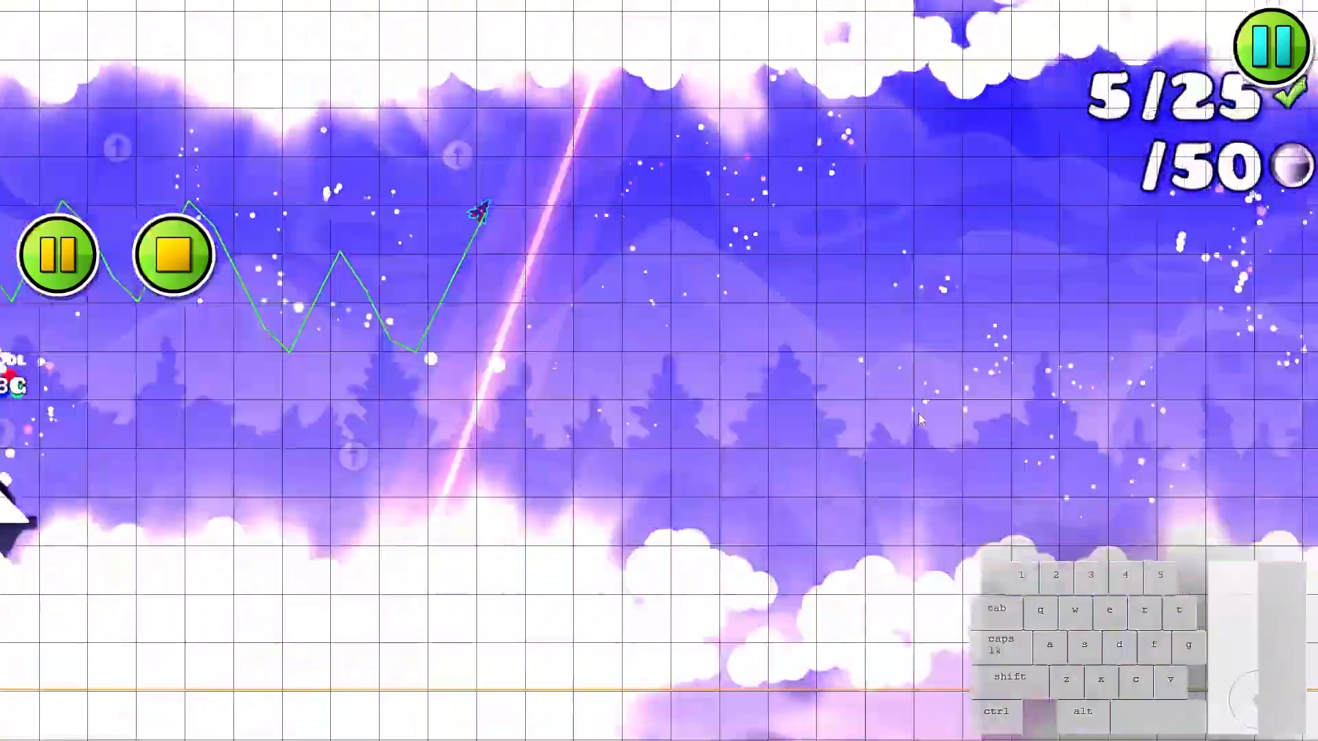
pyautogui.click(924, 411)
pyautogui.click(931, 410)
pyautogui.click(937, 404)
pyautogui.click(940, 398)
pyautogui.click(943, 397)
pyautogui.click(946, 398)
pyautogui.click(947, 399)
pyautogui.click(949, 401)
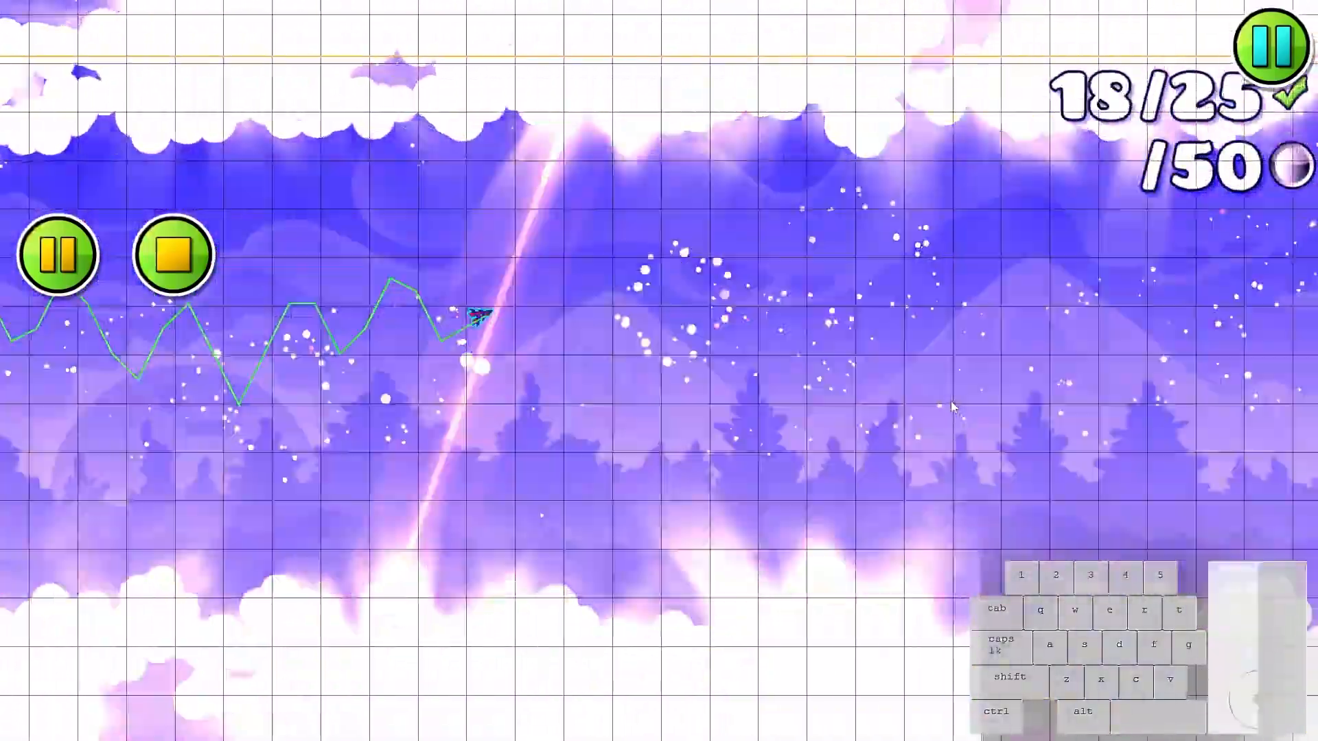
pyautogui.click(950, 401)
pyautogui.click(952, 403)
pyautogui.click(953, 403)
pyautogui.click(954, 402)
pyautogui.click(954, 402)
pyautogui.click(954, 402)
pyautogui.click(955, 402)
pyautogui.click(955, 402)
pyautogui.click(956, 403)
pyautogui.click(958, 404)
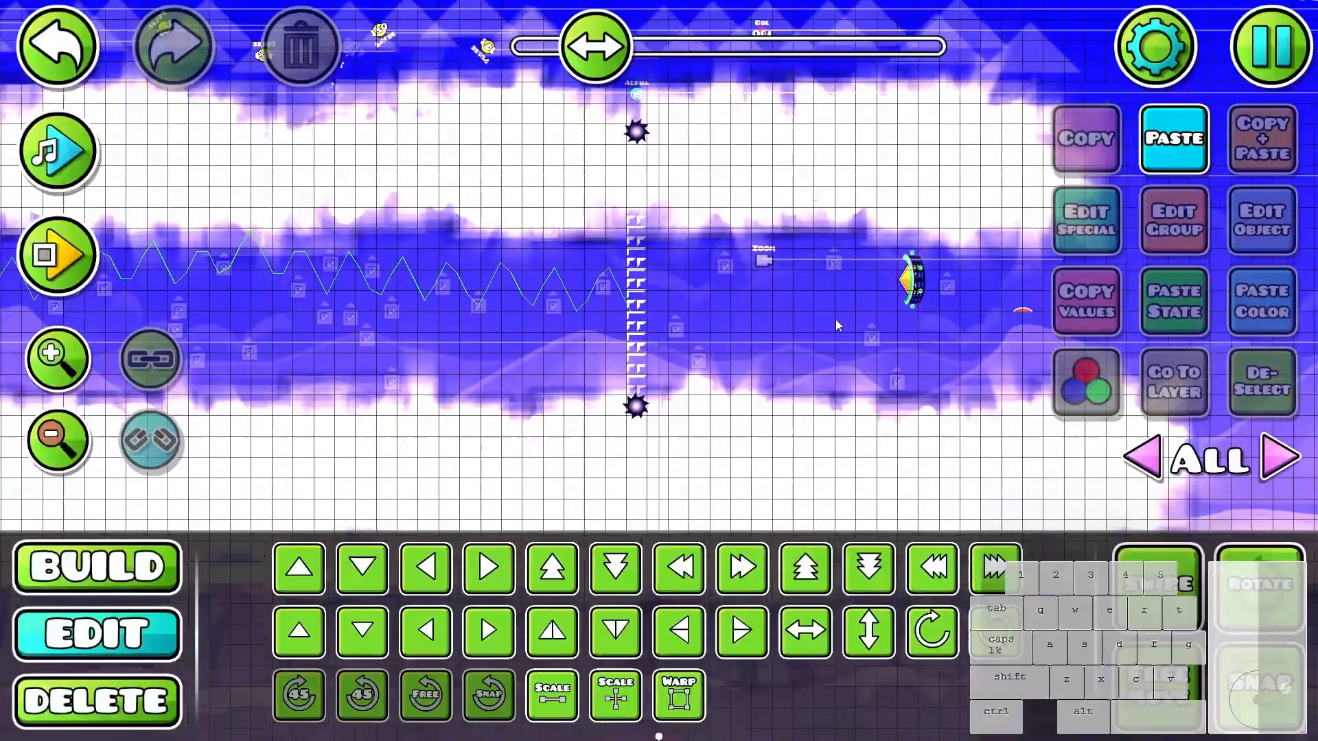
# - Delete the spiked balls at both ends of the block column in the cloud corridor
pyautogui.scroll(1, 627, 406)
pyautogui.click(647, 404)
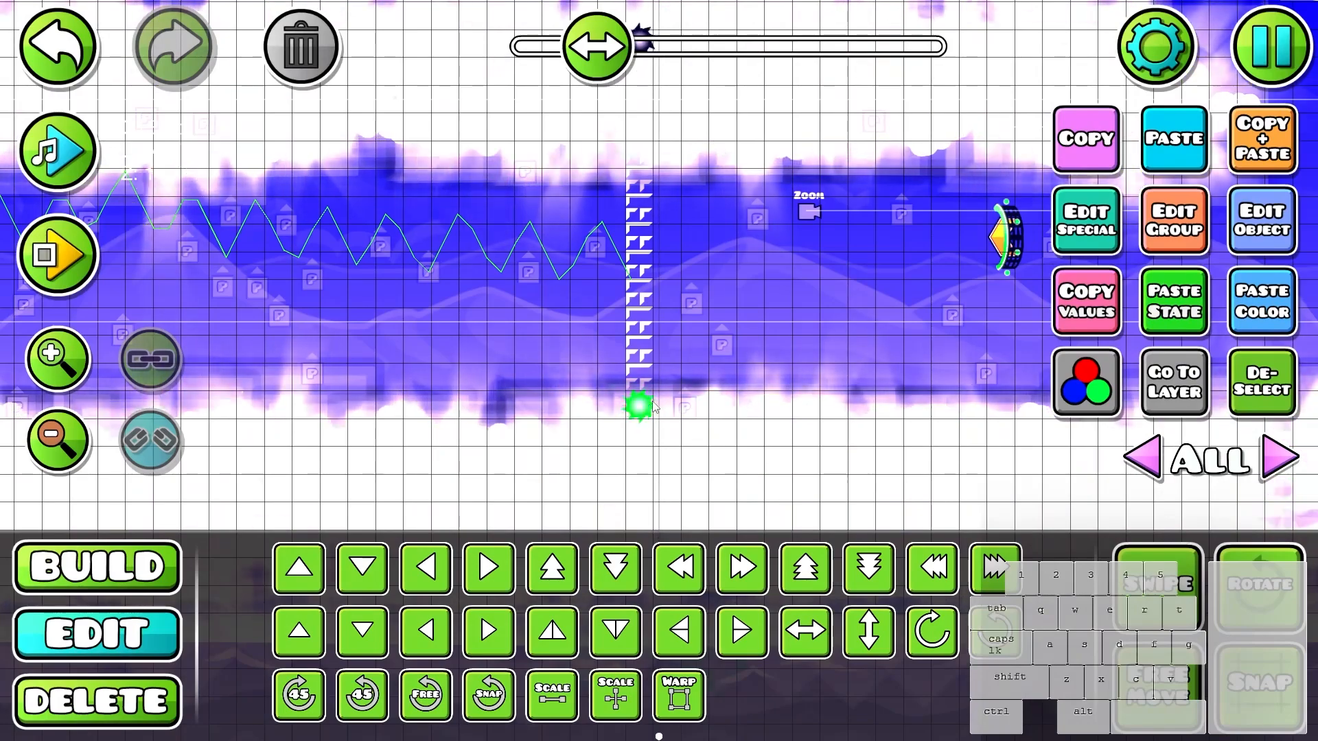
pyautogui.moveTo(815, 471); pyautogui.dragTo(866, 552)
pyautogui.moveTo(730, 201); pyautogui.dragTo(672, 144)
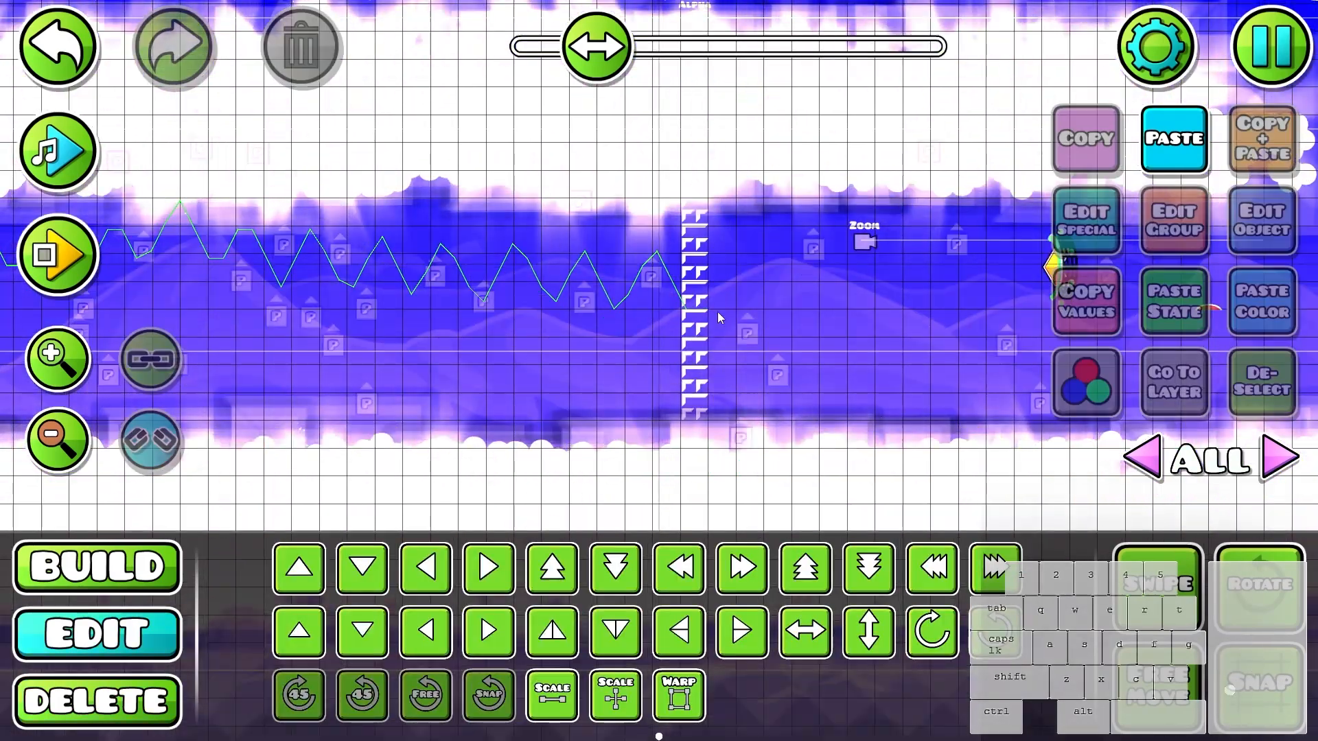
# - Copy segments of the block column and extend it below and above the corridor through the cloud floor and ceiling
pyautogui.moveTo(935, 357); pyautogui.dragTo(929, 293)
pyautogui.click(866, 567)
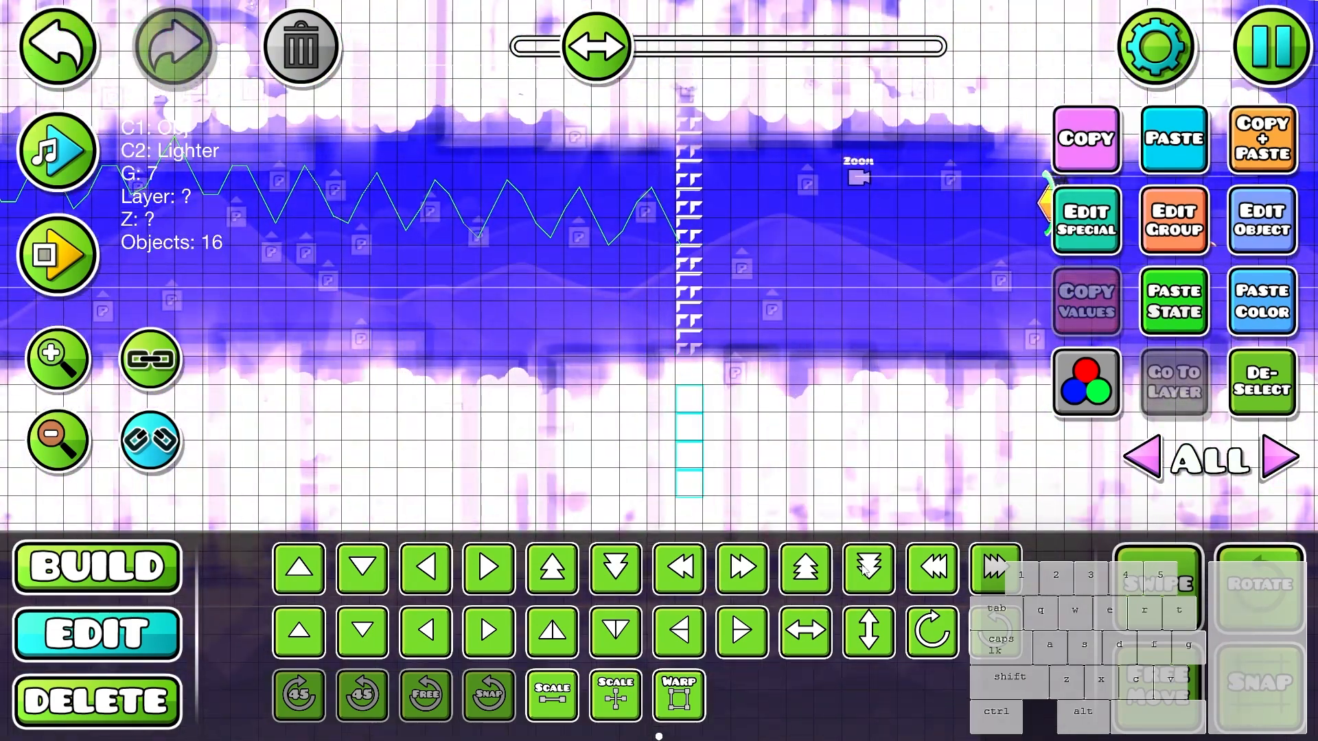
pyautogui.moveTo(913, 448); pyautogui.dragTo(904, 336)
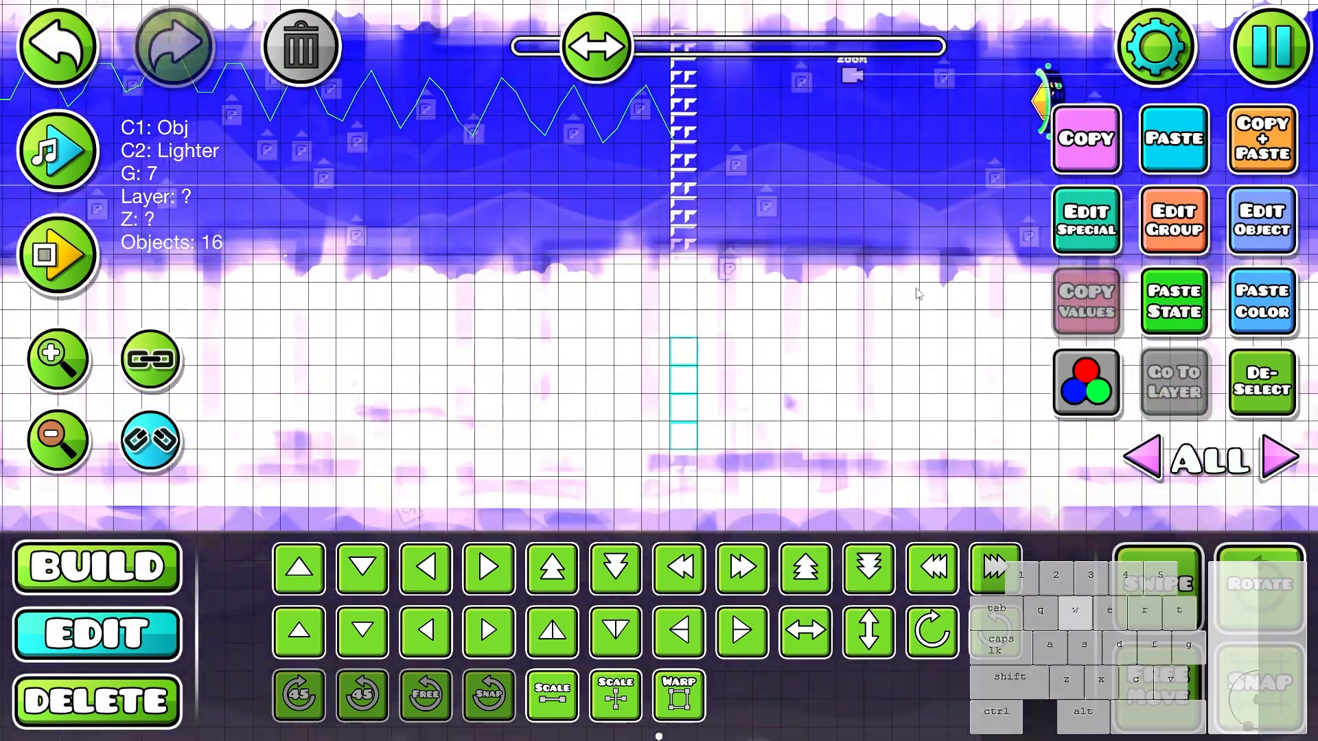
pyautogui.moveTo(917, 239); pyautogui.dragTo(900, 575)
pyautogui.press('w')
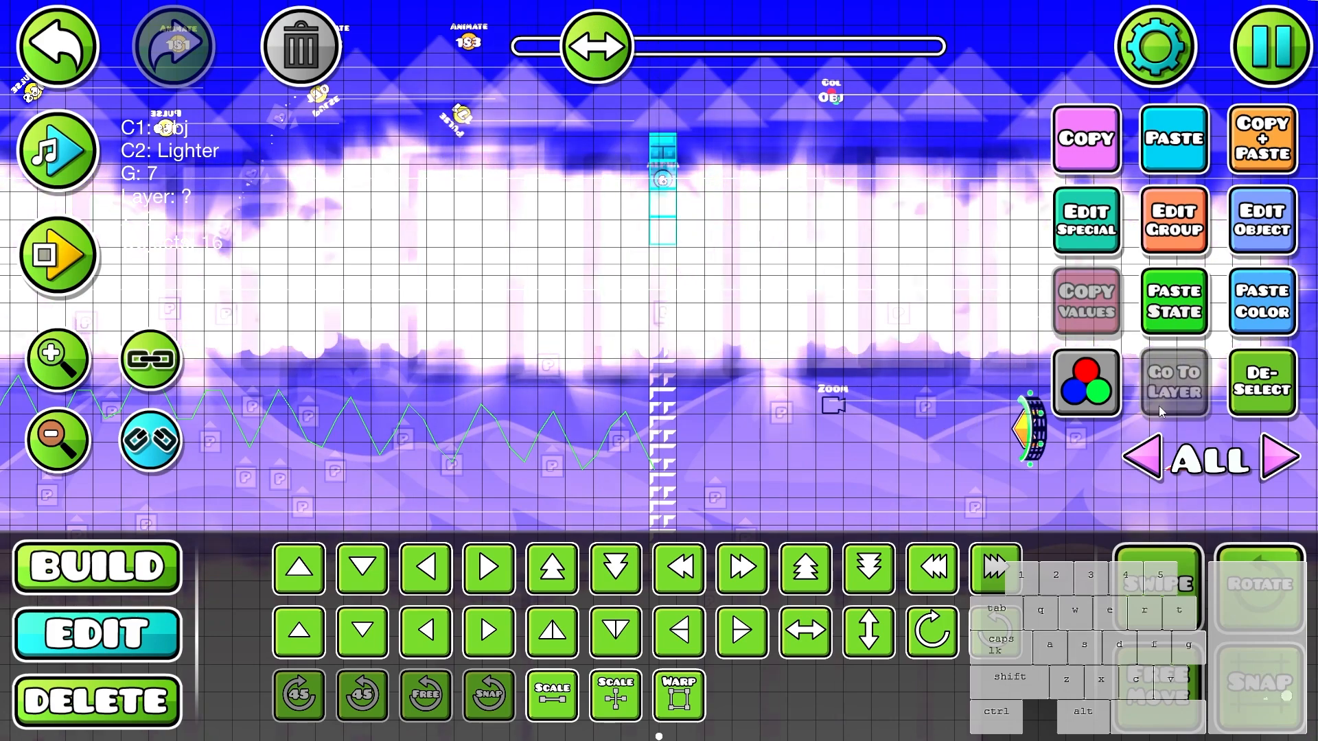
# - Turn off the particle icons and show the object hitboxes around the extended block column
pyautogui.scroll(-1, 931, 390)
pyautogui.press('1')
pyautogui.press('4')
pyautogui.press('2')
pyautogui.moveTo(931, 390); pyautogui.dragTo(888, 389)
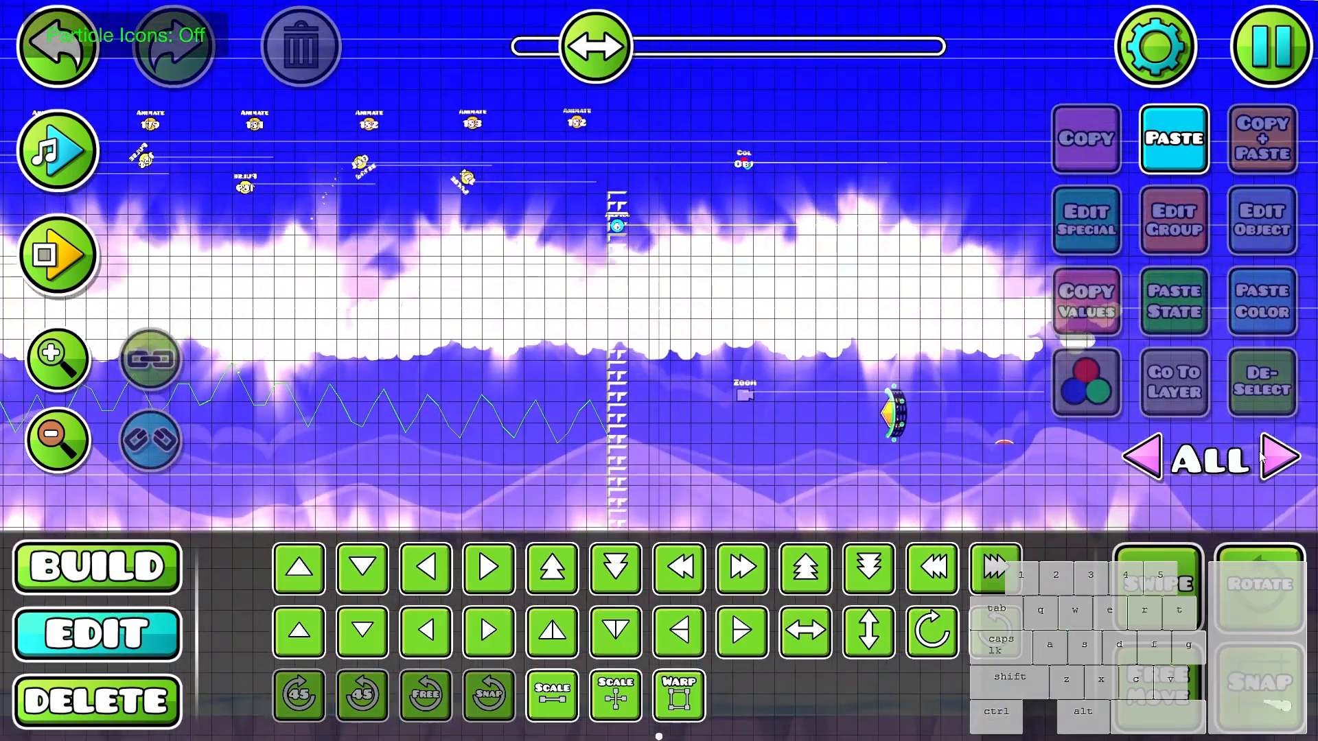
pyautogui.click(1280, 456)
pyautogui.click(1065, 463)
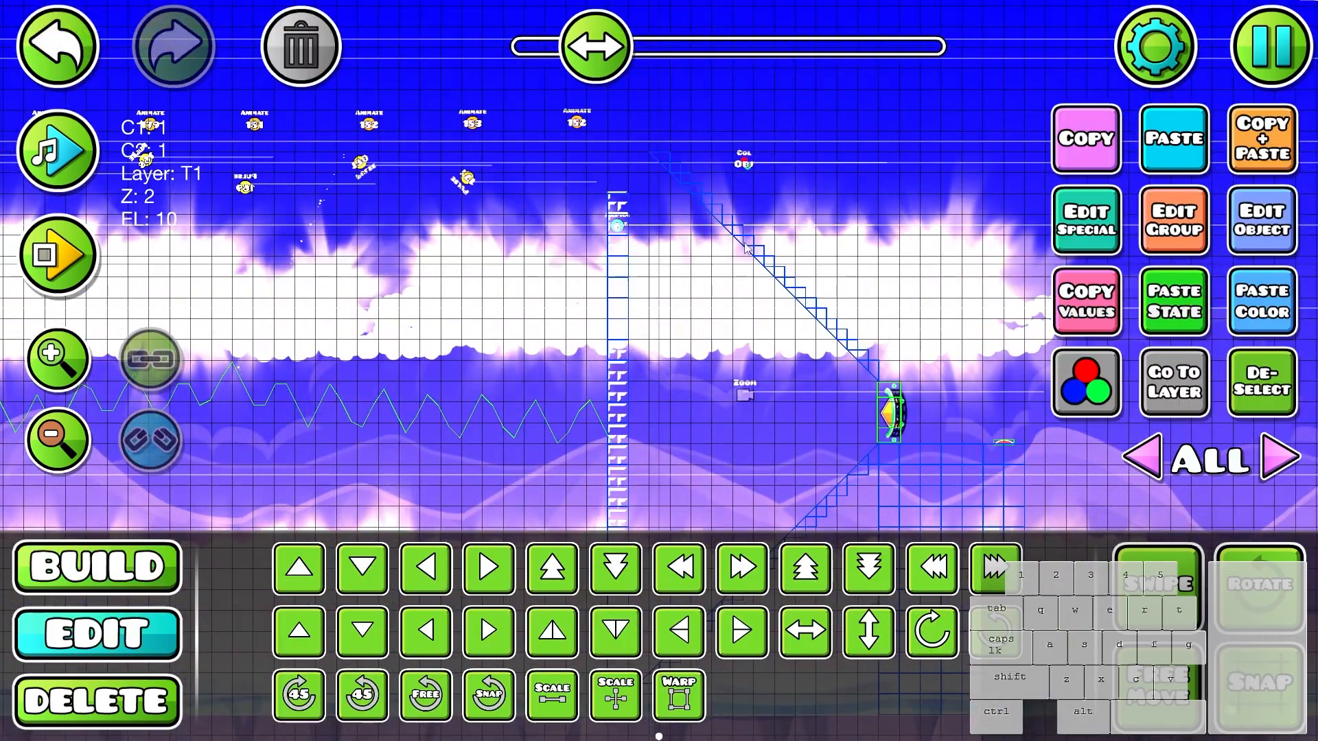
# - Place a plain block above the cloud ceiling and set its base color to channel 5
pyautogui.press('1')
pyautogui.moveTo(638, 348); pyautogui.dragTo(846, 399)
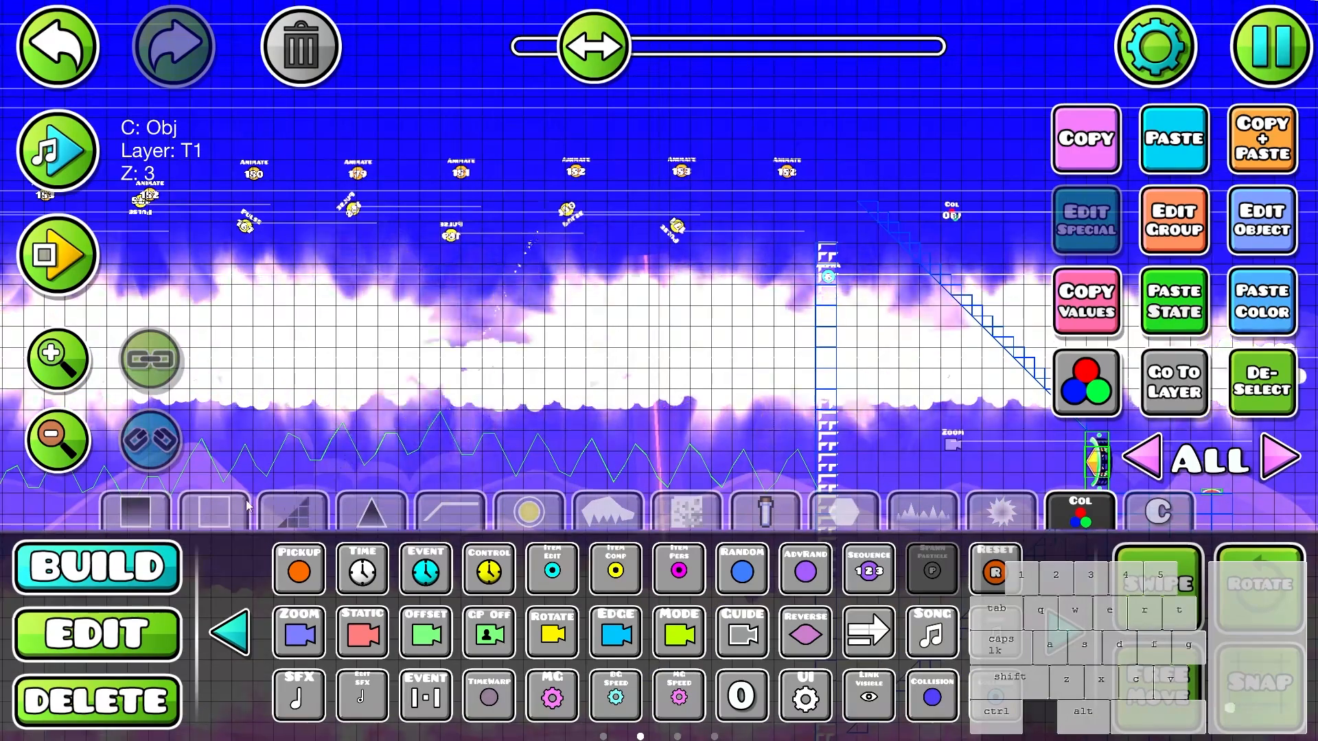
pyautogui.click(214, 512)
pyautogui.click(298, 569)
pyautogui.click(806, 232)
pyautogui.click(1258, 235)
pyautogui.click(977, 403)
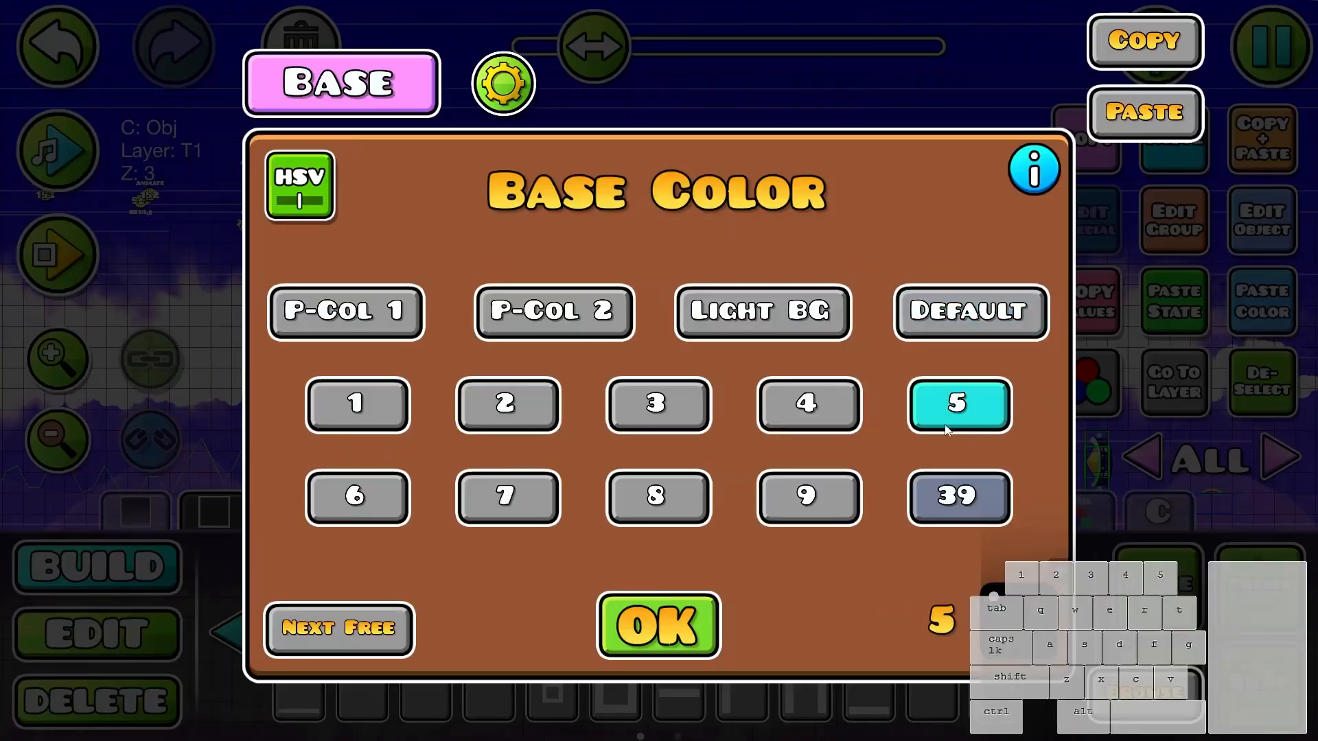
pyautogui.click(658, 624)
# - Lay a continuous row of blocks above the cloud ceiling from the block column back to the corridor's start
pyautogui.moveTo(744, 320); pyautogui.dragTo(909, 346)
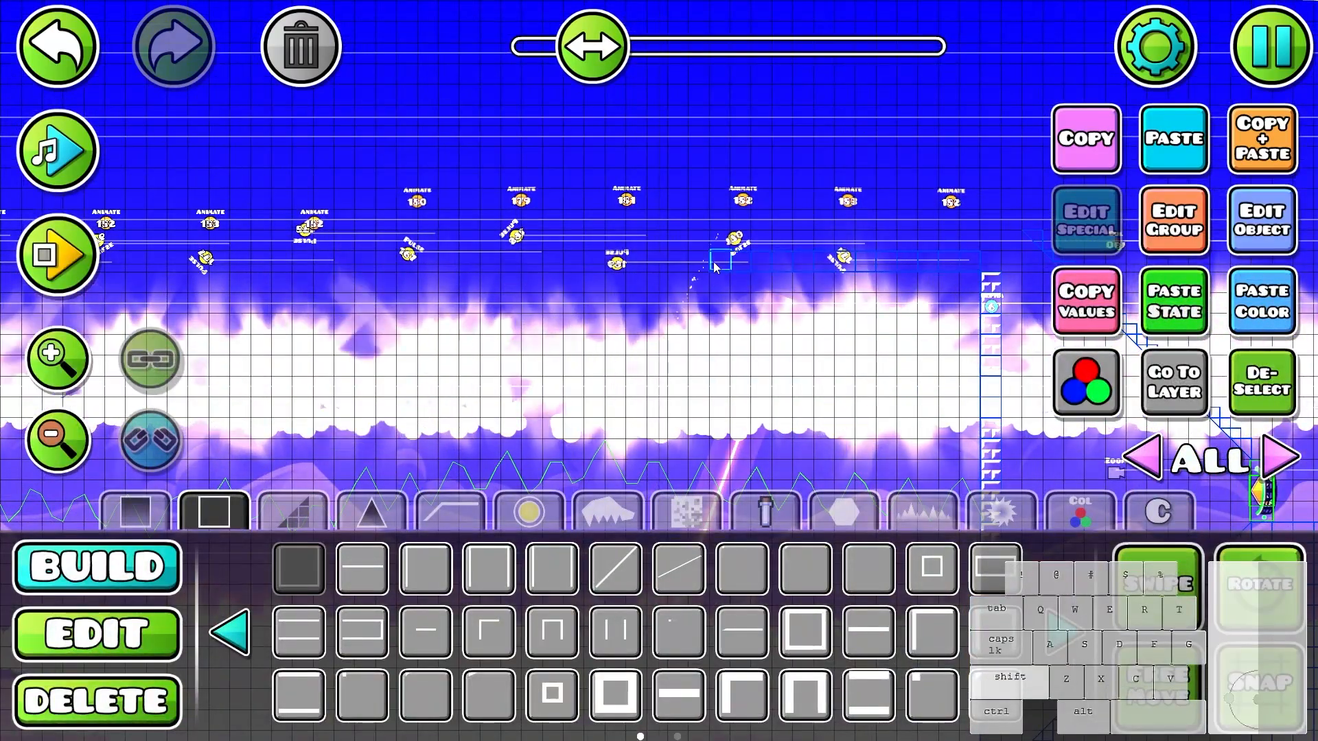
pyautogui.moveTo(395, 257); pyautogui.dragTo(278, 261)
pyautogui.moveTo(360, 262)
pyautogui.mouseDown()
pyautogui.moveTo(872, 287)
pyautogui.moveTo(903, 276)
pyautogui.mouseUp()
pyautogui.moveTo(820, 273); pyautogui.dragTo(1007, 271)
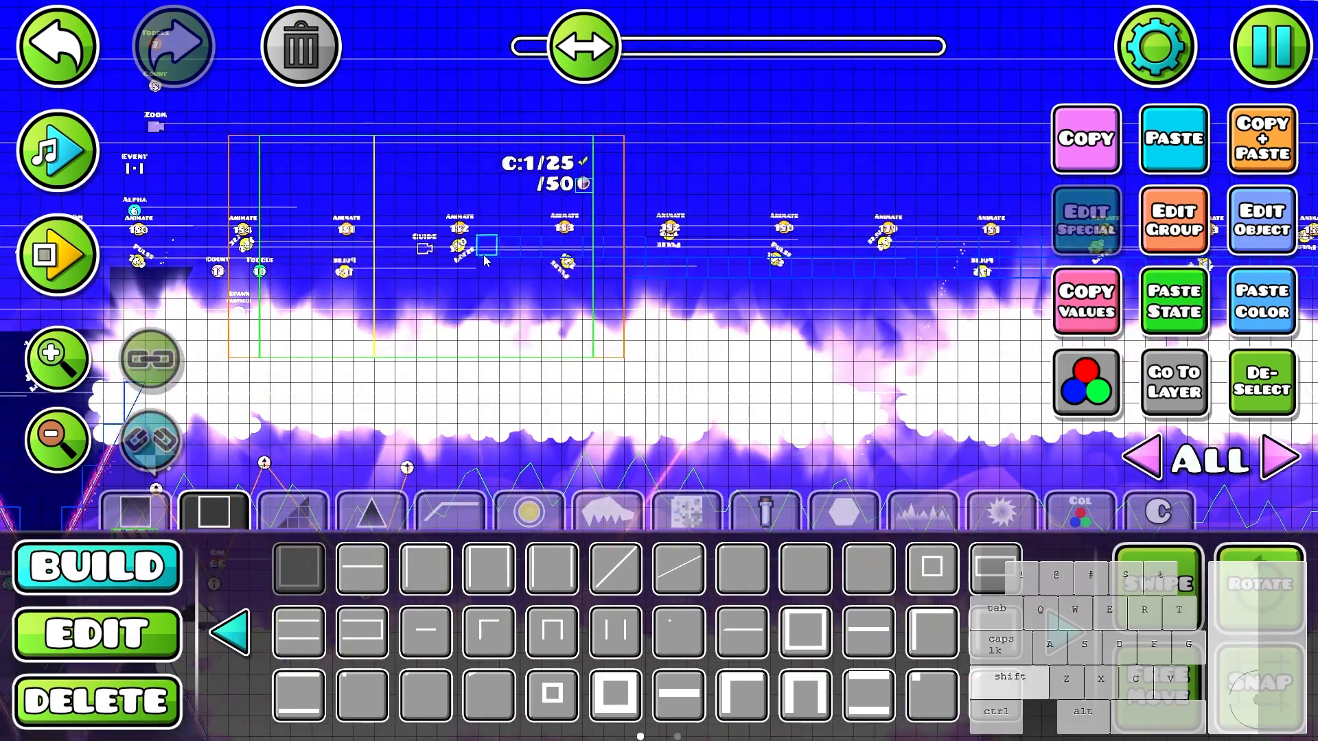
pyautogui.moveTo(384, 262); pyautogui.dragTo(776, 241)
# - Lay D blocks along the whole row of ceiling blocks, from the corridor's start to the block column
pyautogui.click(528, 511)
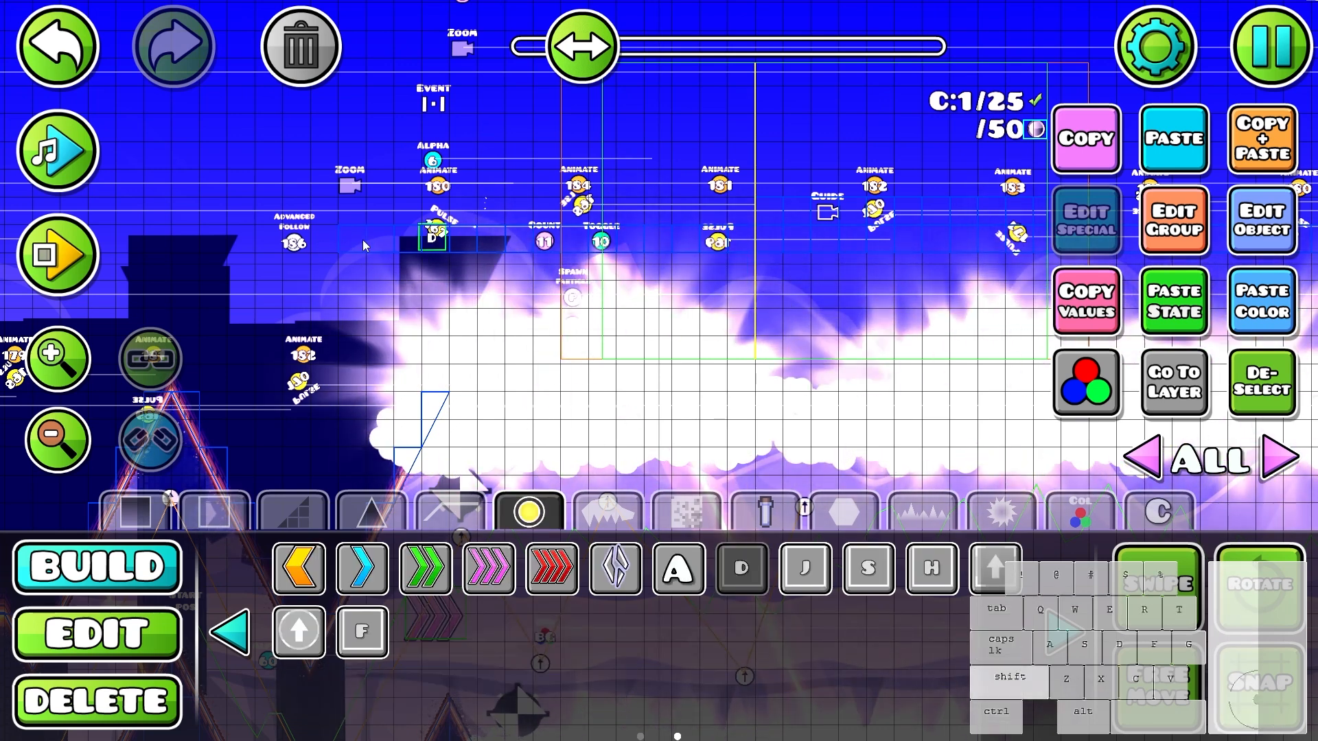
pyautogui.press('3')
pyautogui.press('2')
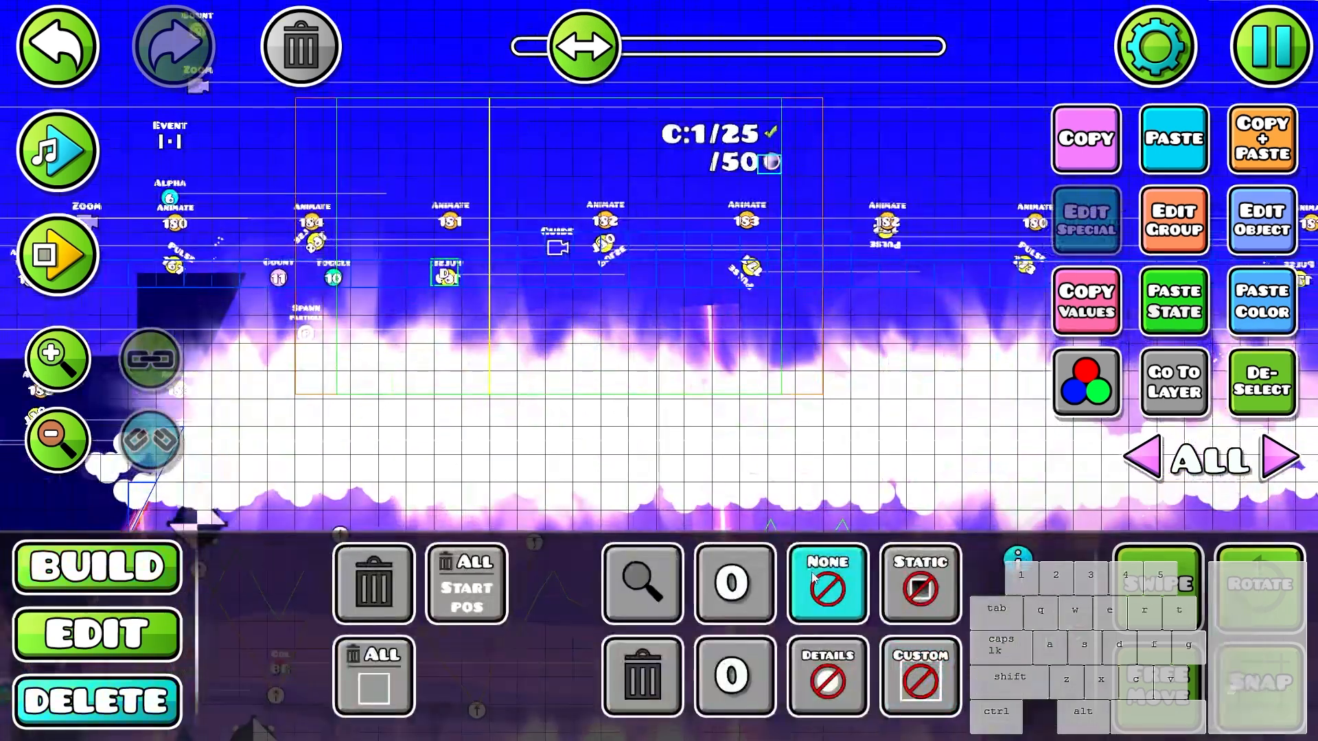
pyautogui.press('1')
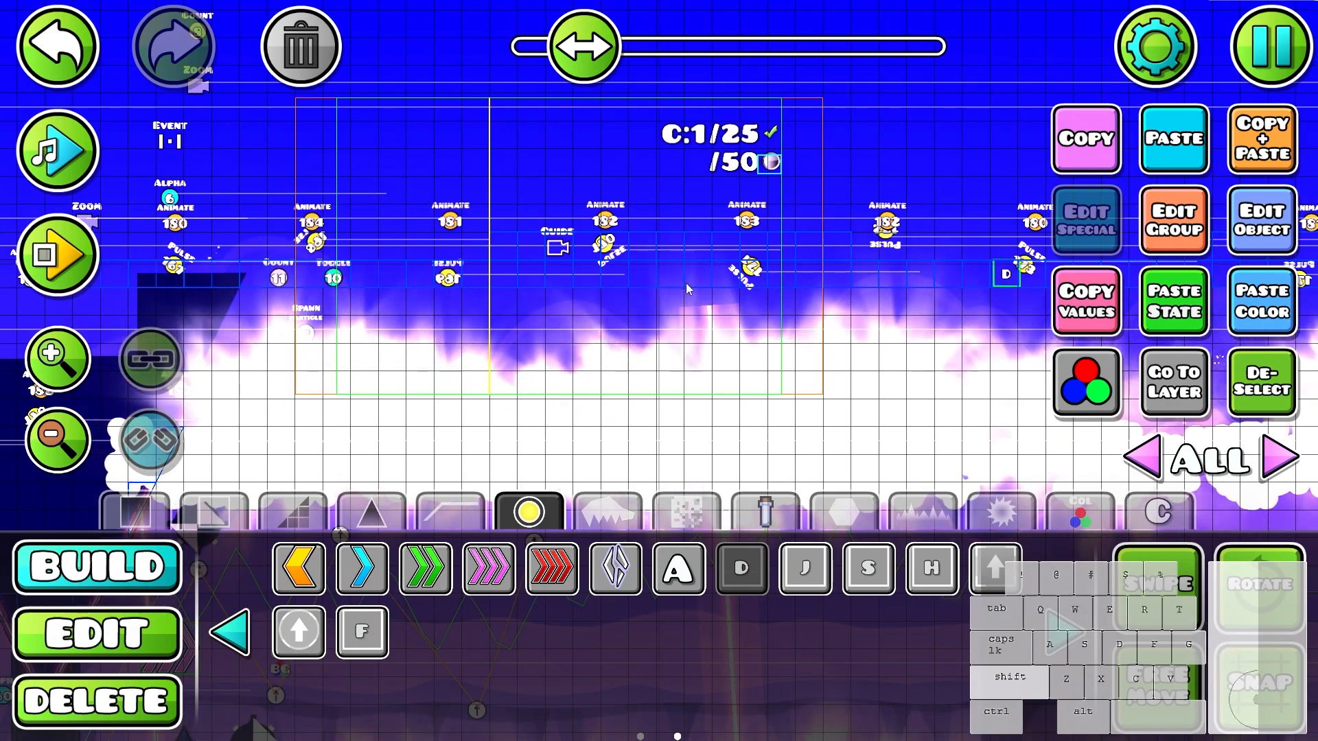
pyautogui.moveTo(1006, 278); pyautogui.dragTo(415, 269)
pyautogui.moveTo(867, 273); pyautogui.dragTo(305, 248)
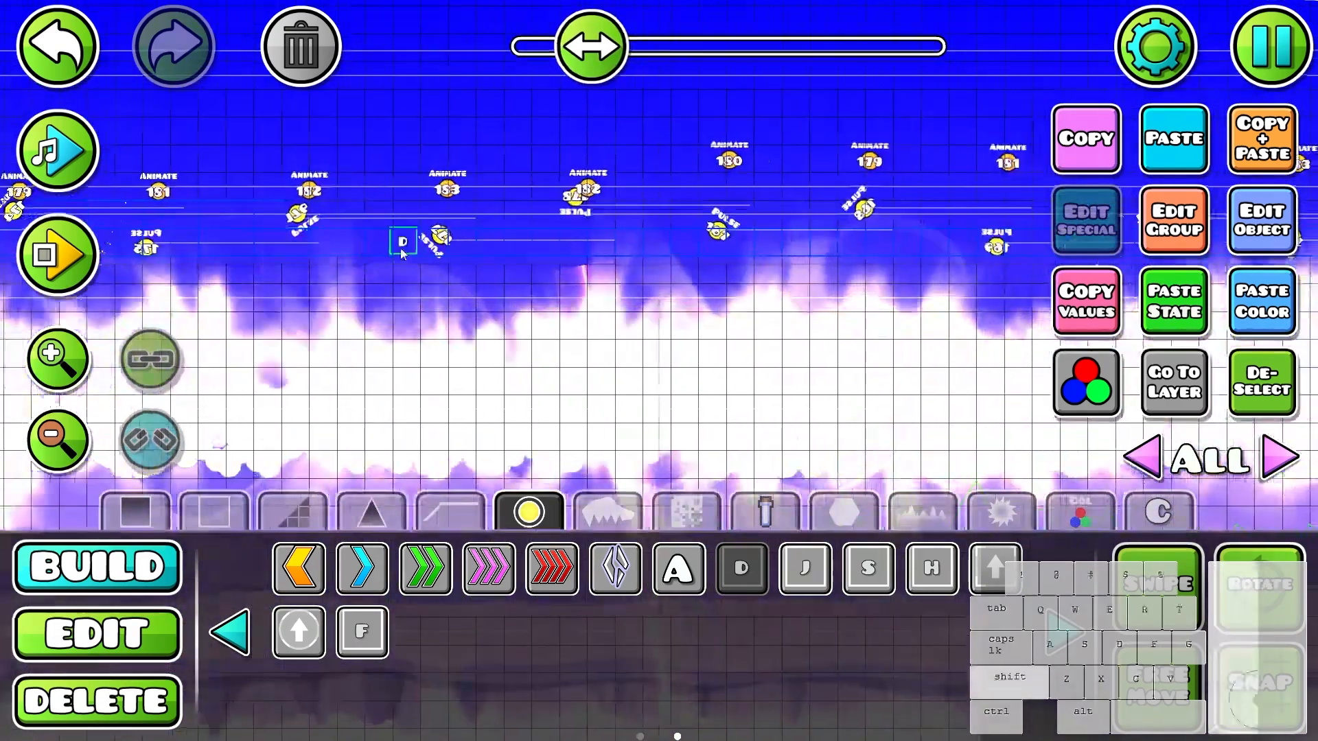
pyautogui.moveTo(935, 251); pyautogui.dragTo(382, 247)
pyautogui.click(941, 243)
pyautogui.moveTo(940, 243); pyautogui.dragTo(798, 249)
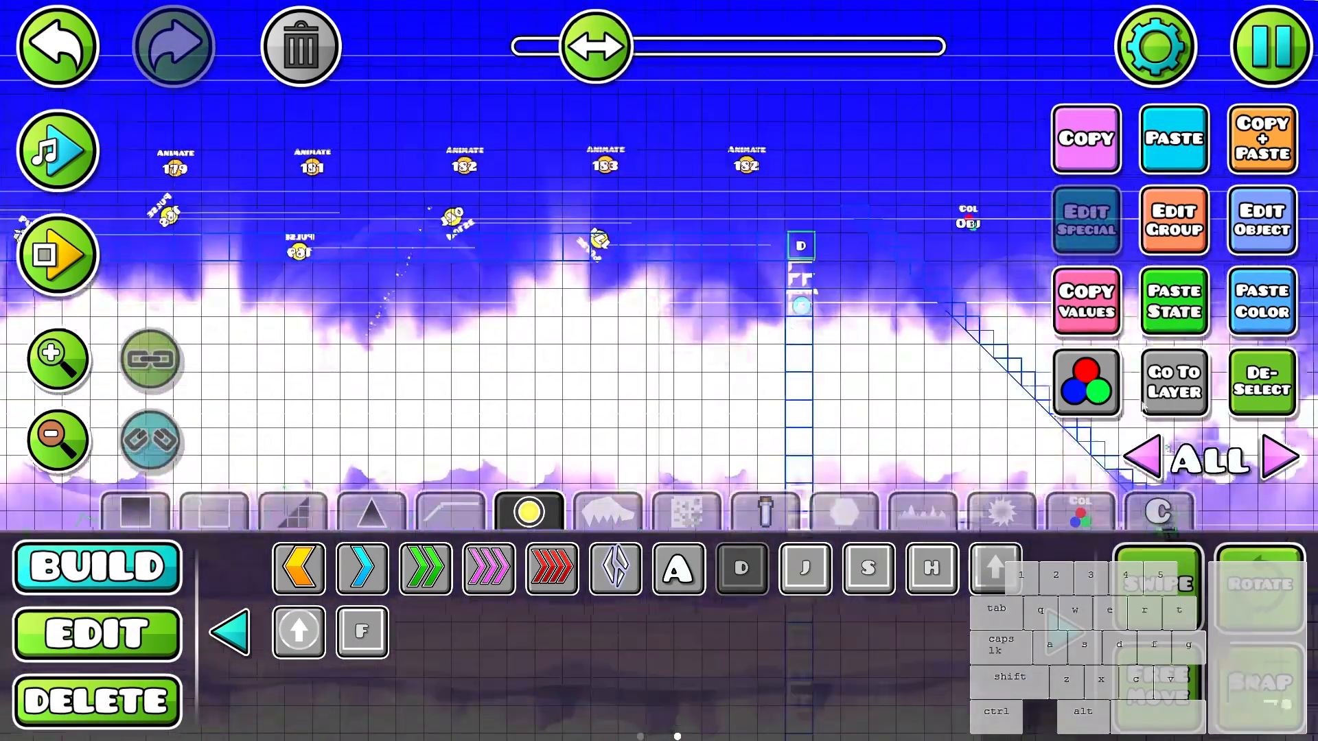
pyautogui.click(1235, 402)
# - Extend the diagonal row of slopes up and to the left until it reaches over the top of the block column
pyautogui.press('h')
pyautogui.scroll(4, 892, 288)
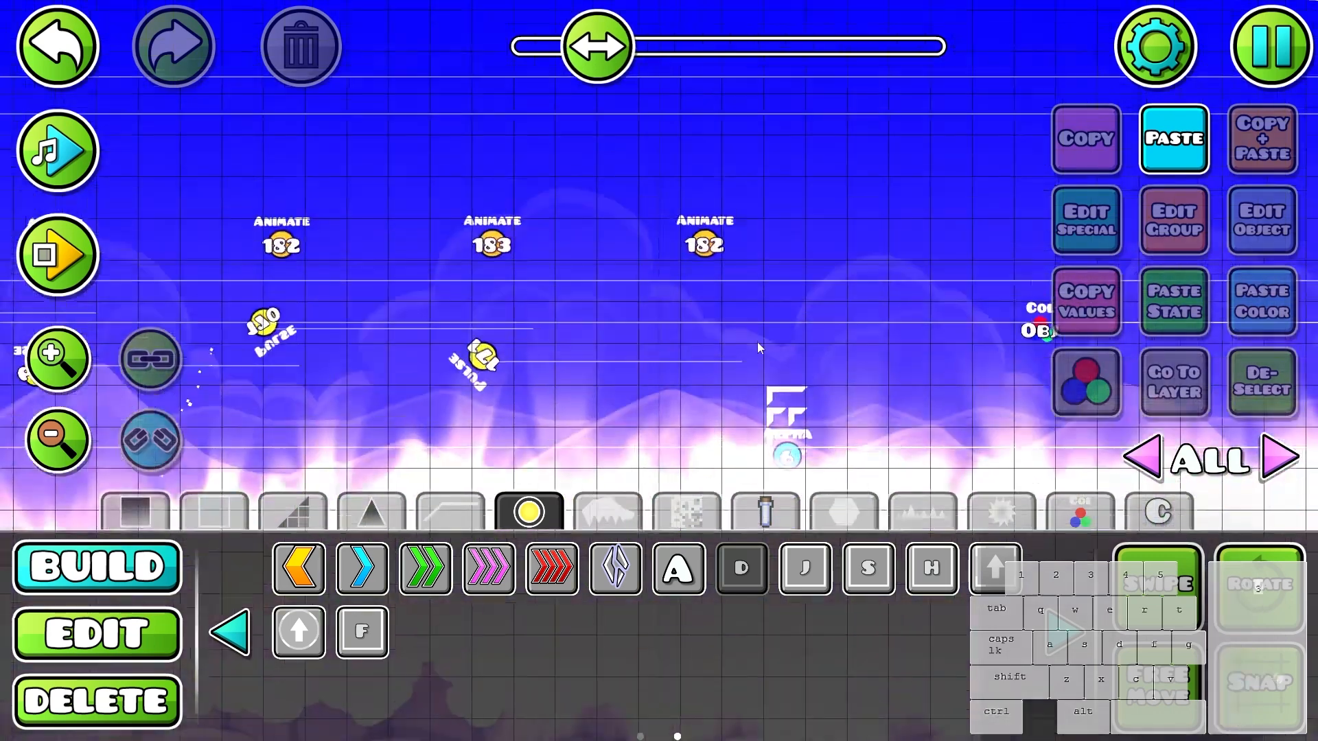
pyautogui.press('2')
pyautogui.moveTo(946, 363); pyautogui.dragTo(938, 222)
pyautogui.press('h')
pyautogui.click(882, 195)
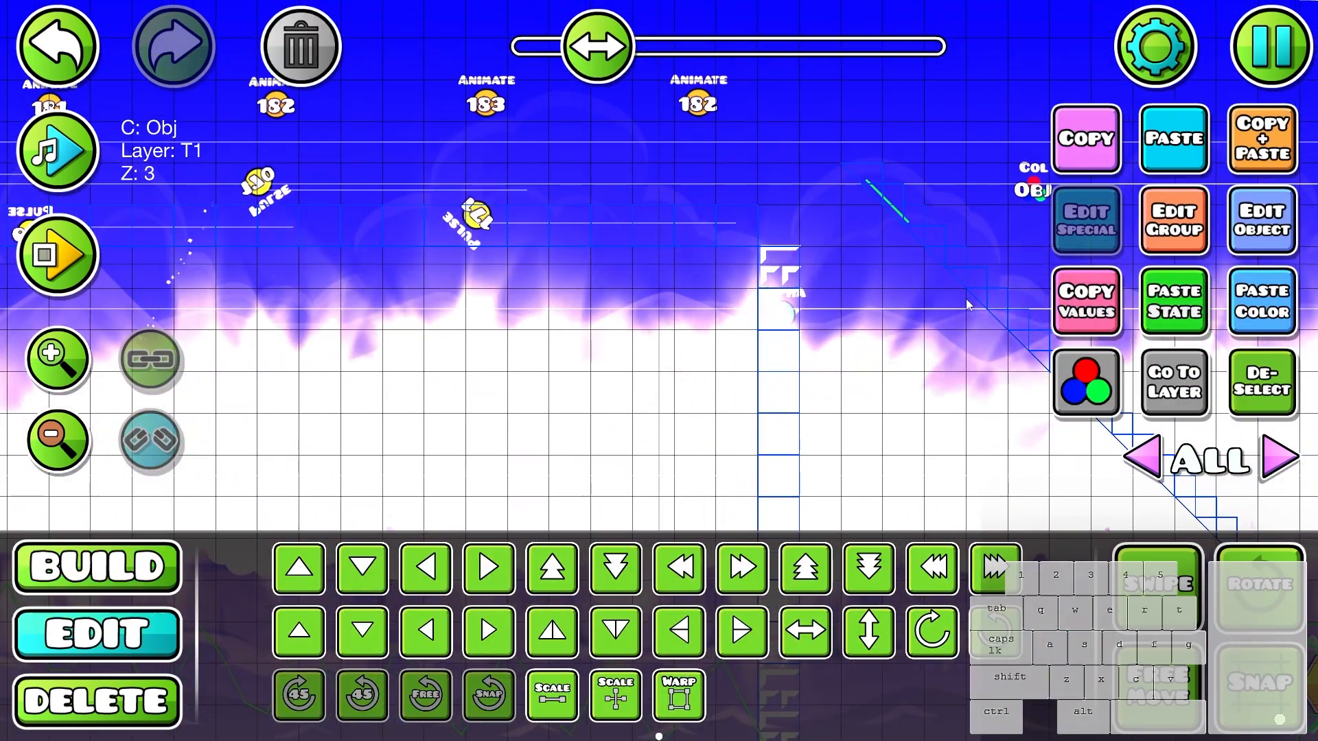
pyautogui.keyDown('shift'); pyautogui.moveTo(919, 169); pyautogui.dragTo(861, 211); pyautogui.keyUp('shift')
pyautogui.press('Delete')
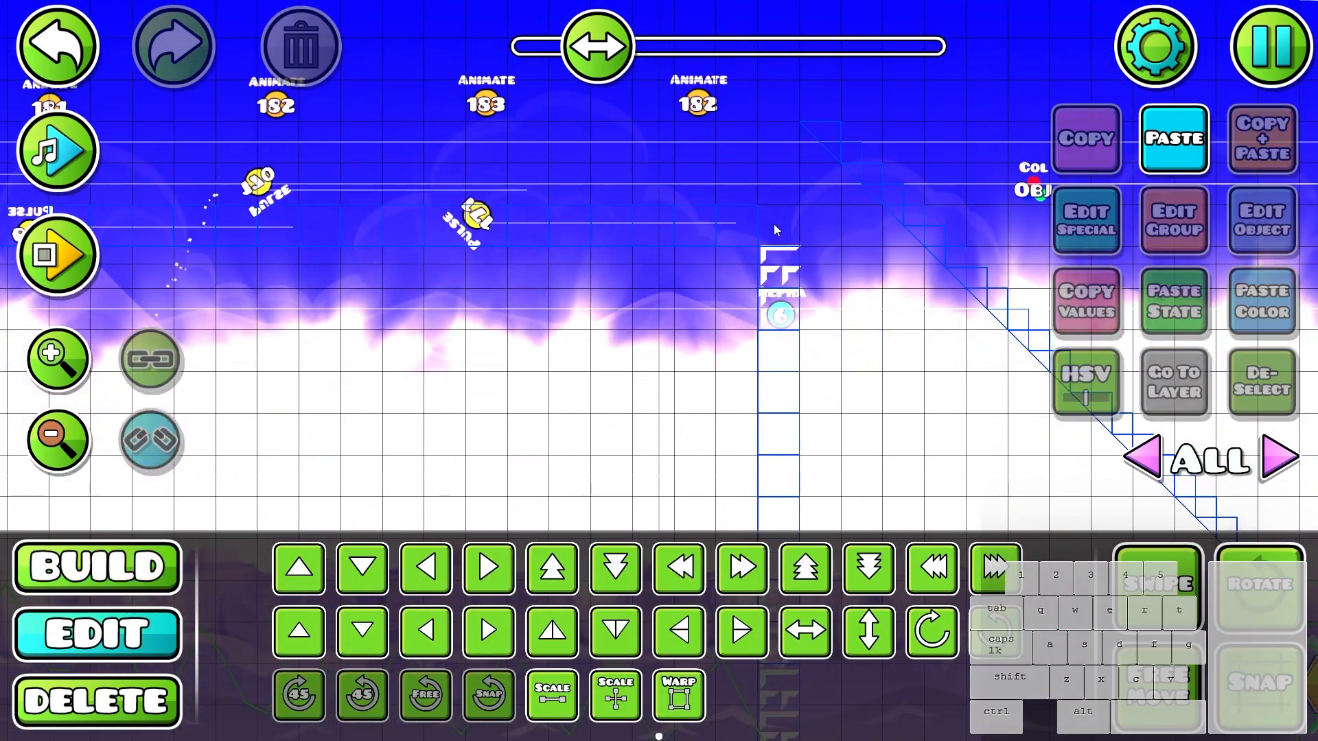
pyautogui.hotkey('ctrl', 'z')
pyautogui.press('a')
pyautogui.press('w')
pyautogui.hotkey('alt', 'd')
# - Turn off the hitbox display and return to the middle of the cloud corridor
pyautogui.scroll(-3, 794, 344)
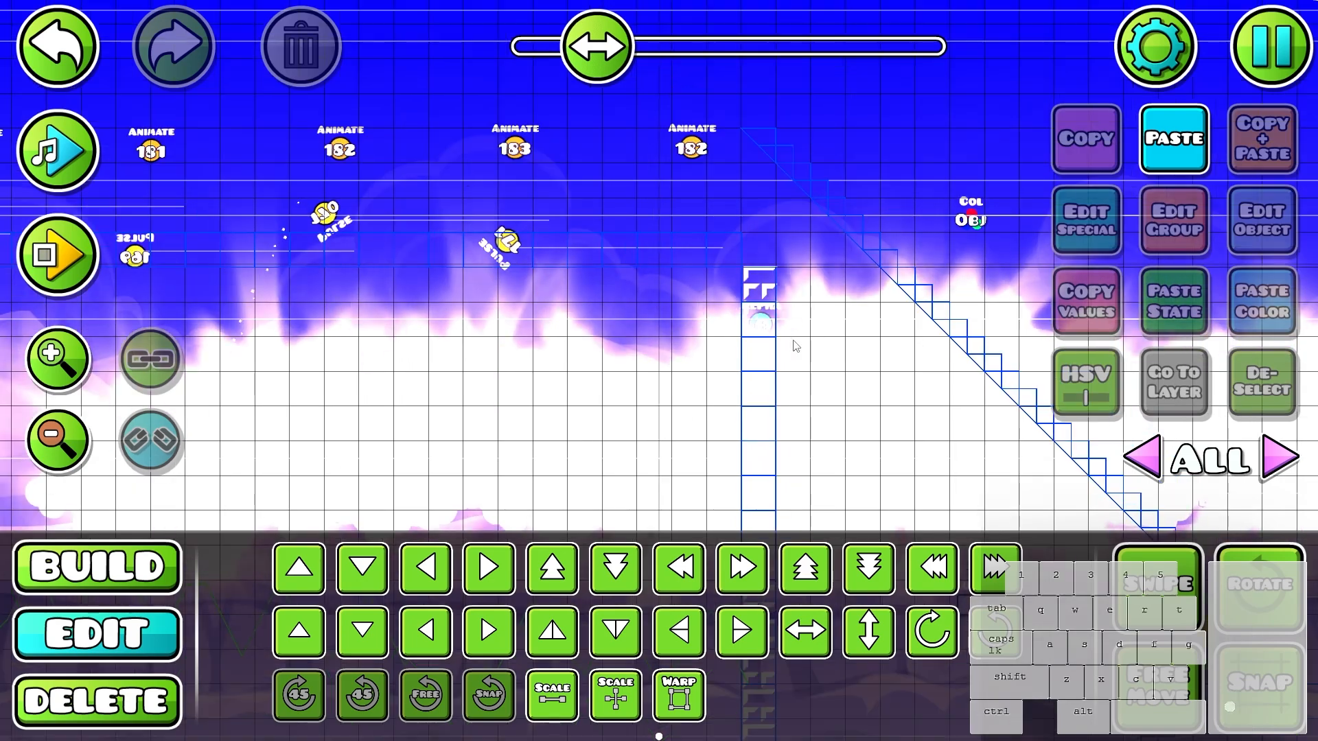
pyautogui.moveTo(774, 367); pyautogui.dragTo(574, 204)
pyautogui.moveTo(391, 357); pyautogui.dragTo(659, 315)
pyautogui.moveTo(494, 302); pyautogui.dragTo(813, 286)
pyautogui.moveTo(618, 302); pyautogui.dragTo(1023, 313)
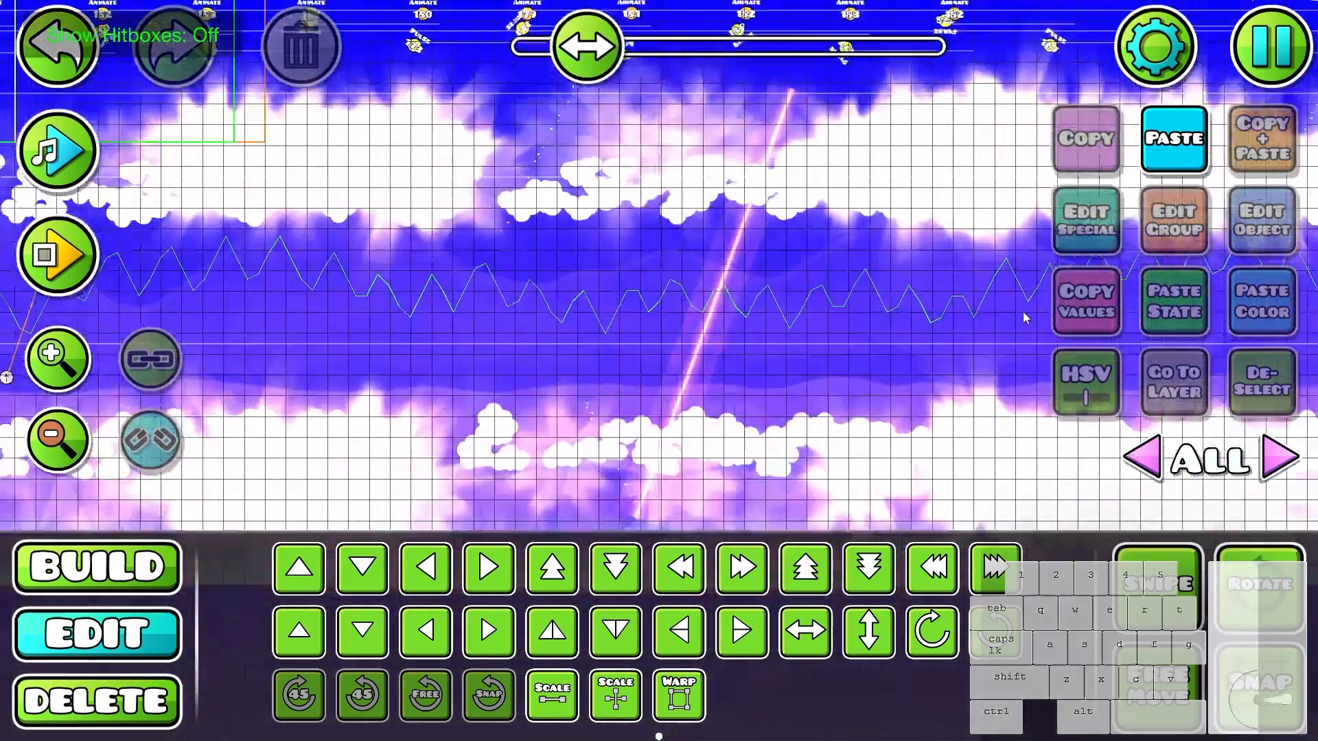
# - Select a background object in the cloud corridor and show only its editor layer, 3
pyautogui.moveTo(546, 264)
pyautogui.mouseDown()
pyautogui.moveTo(879, 273)
pyautogui.moveTo(782, 354)
pyautogui.mouseUp()
pyautogui.scroll(1, 879, 273)
pyautogui.click(782, 355)
pyautogui.press('s')
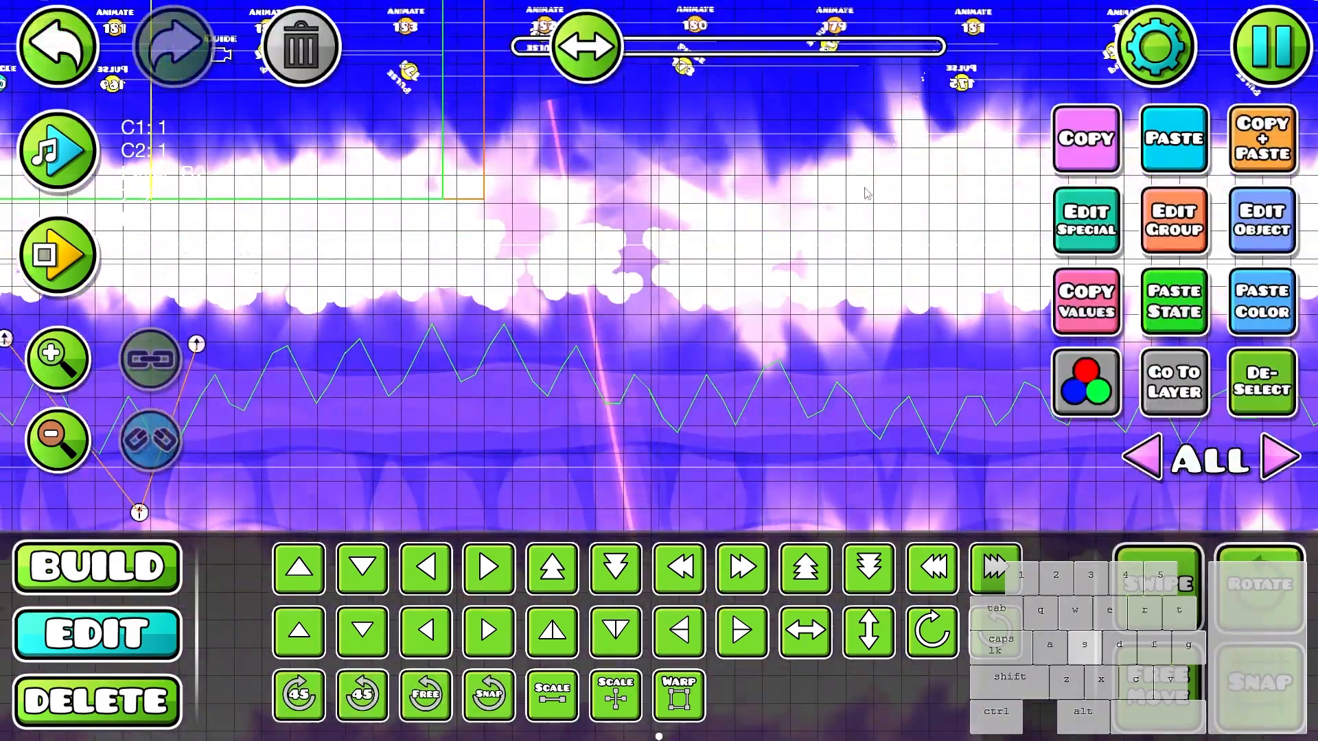
pyautogui.hotkey('alt', 'd')
pyautogui.hotkey('ctrl', 'z')
pyautogui.click(1192, 384)
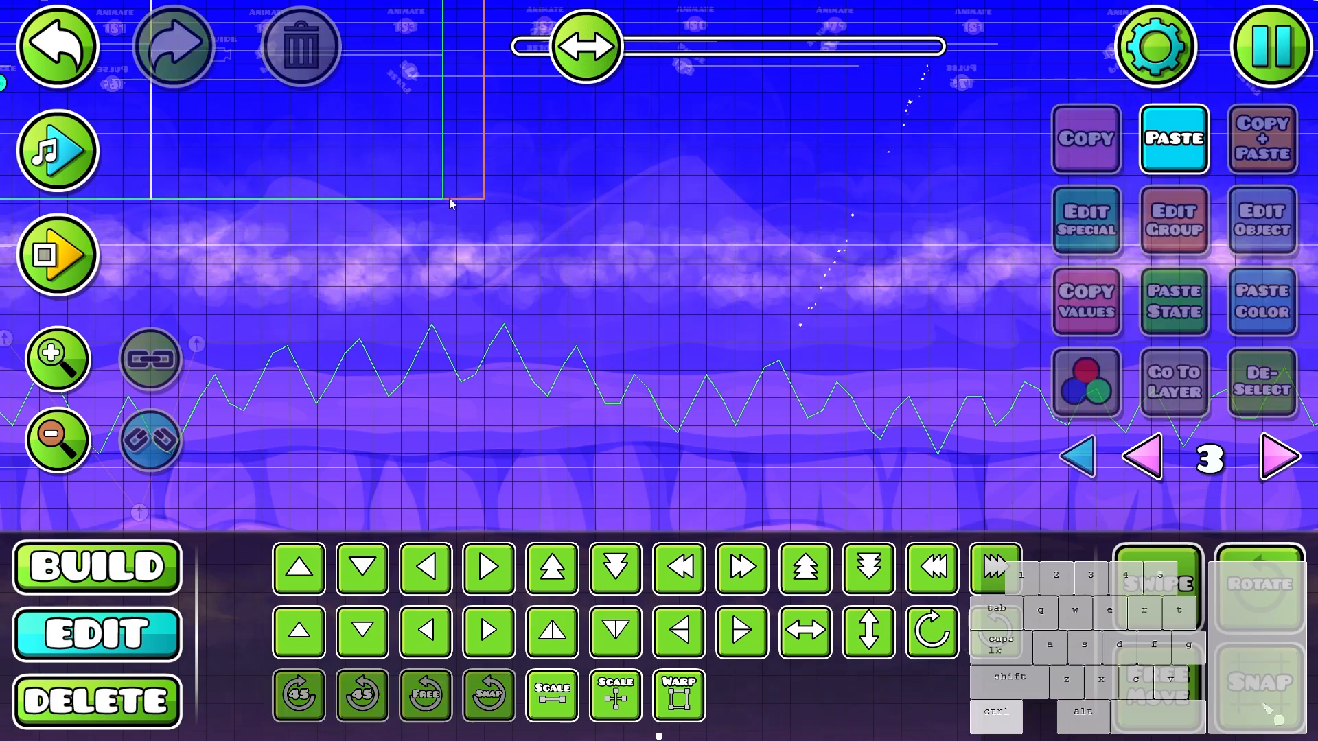
# - Select the five background objects around the wave path on editor layer 3 and delete them
pyautogui.scroll(-1, 449, 199)
pyautogui.moveTo(837, 311); pyautogui.dragTo(619, 347)
pyautogui.moveTo(483, 333); pyautogui.dragTo(599, 123)
pyautogui.click(332, 83)
pyautogui.moveTo(634, 467); pyautogui.dragTo(665, 361)
pyautogui.moveTo(664, 361); pyautogui.dragTo(909, 699)
pyautogui.moveTo(578, 179); pyautogui.dragTo(539, 344)
pyautogui.moveTo(824, 440); pyautogui.dragTo(474, 302)
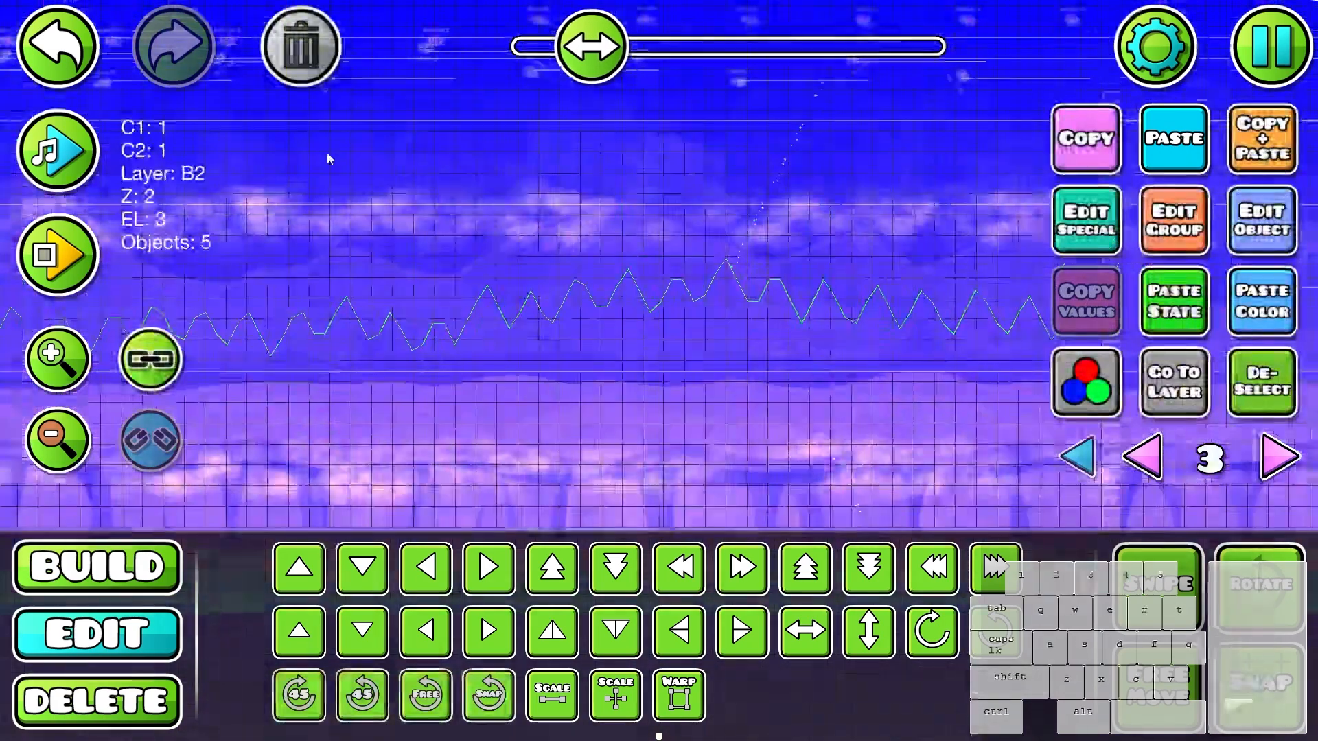
pyautogui.click(305, 62)
# - Delete the remaining background objects lower down on editor layer 3 and show all editor layers again
pyautogui.scroll(5, 549, 275)
pyautogui.scroll(-5, 617, 274)
pyautogui.moveTo(858, 254); pyautogui.dragTo(623, 7)
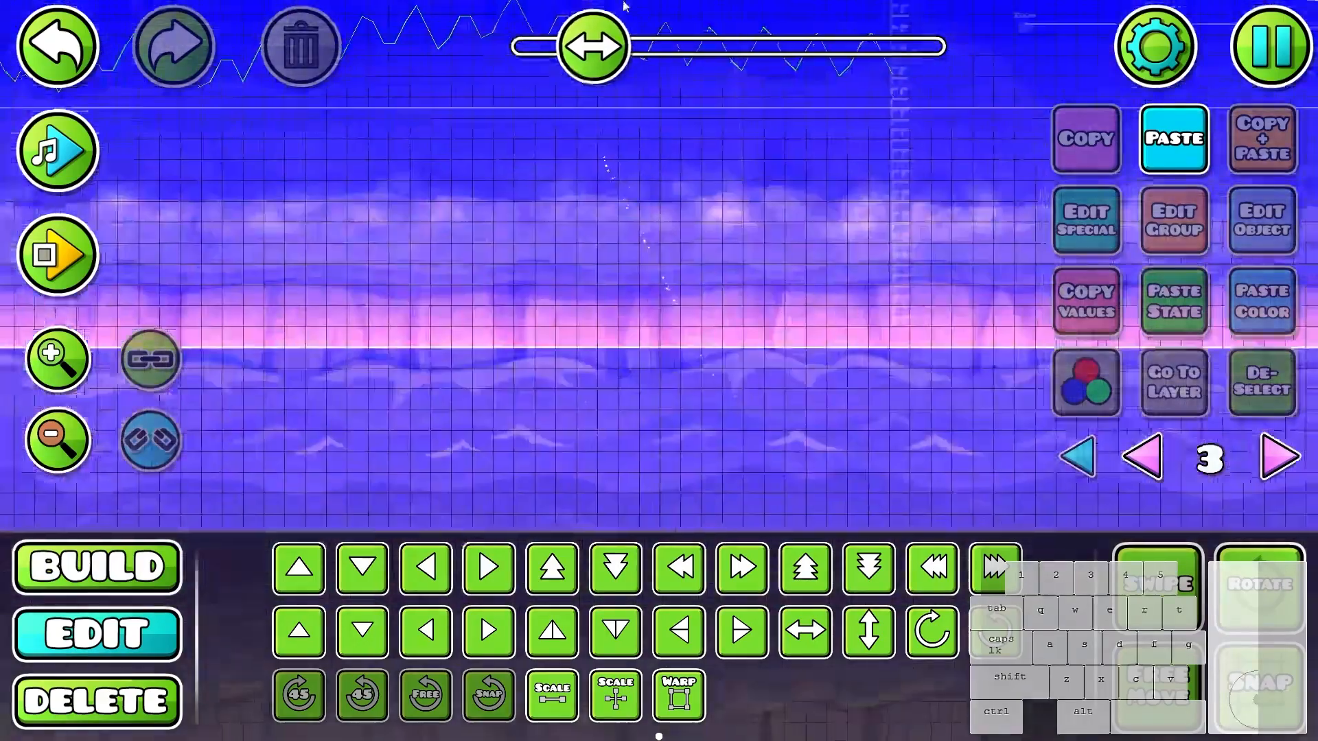
pyautogui.moveTo(768, 316); pyautogui.dragTo(549, 178)
pyautogui.click(309, 61)
pyautogui.moveTo(794, 285); pyautogui.dragTo(1110, 454)
pyautogui.click(1079, 456)
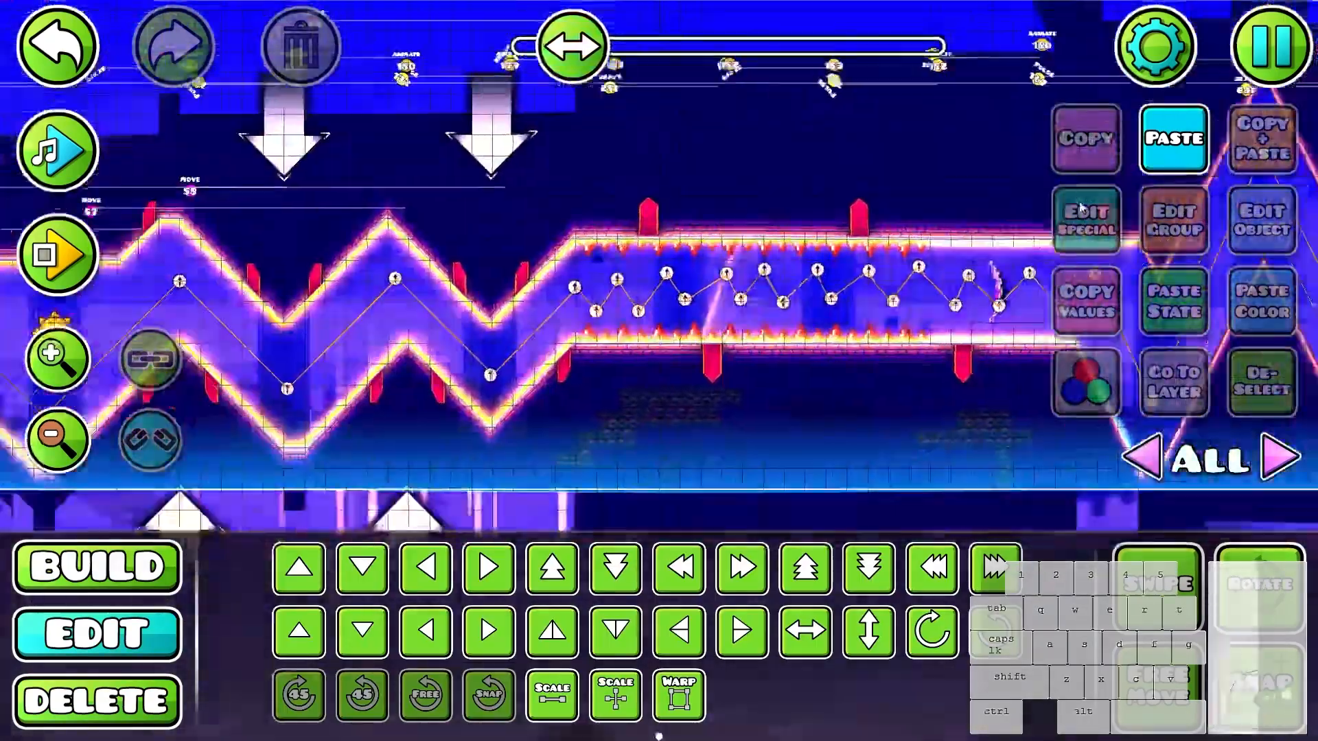
# - Paste a gear into the cloud floor at the start of the corridor and enable free move
pyautogui.moveTo(1081, 208); pyautogui.dragTo(587, 122)
pyautogui.click(576, 425)
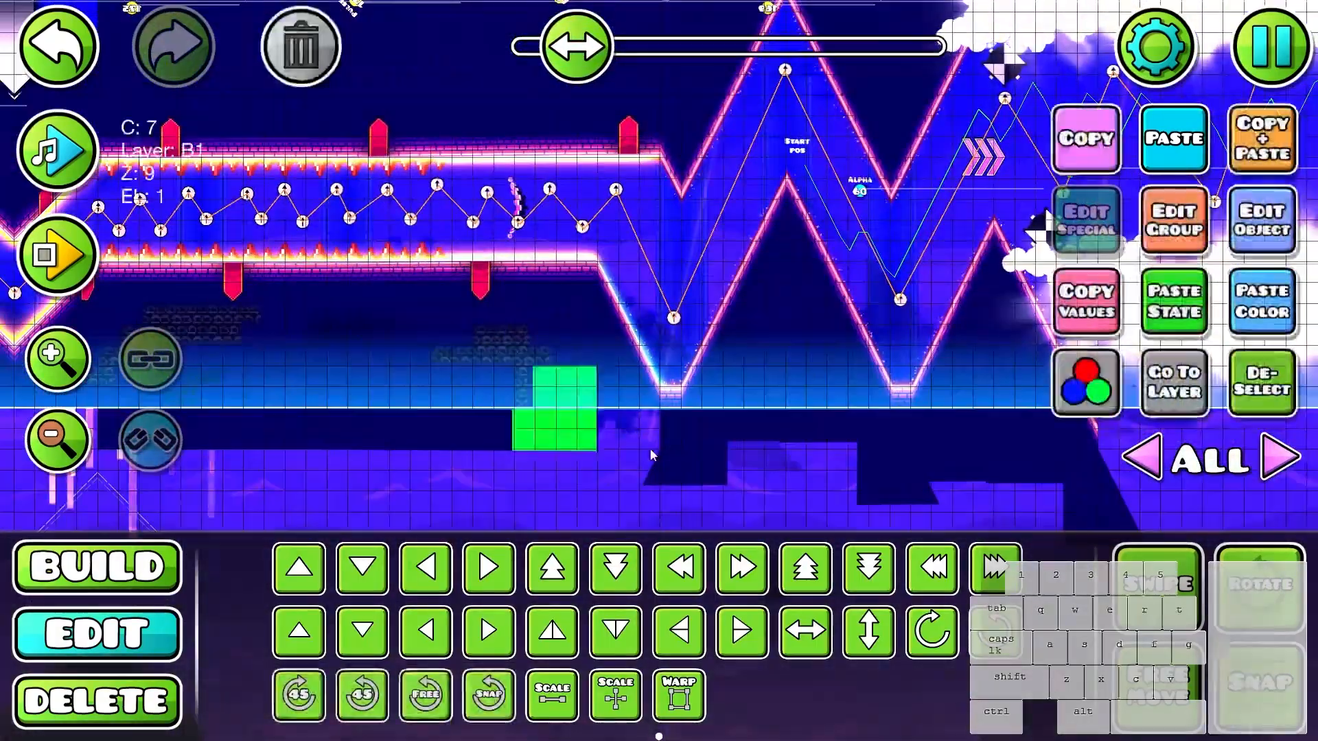
pyautogui.moveTo(913, 284); pyautogui.dragTo(307, 314)
pyautogui.hotkey('ctrl', 'v')
pyautogui.press('f')
pyautogui.moveTo(652, 257); pyautogui.dragTo(604, 310)
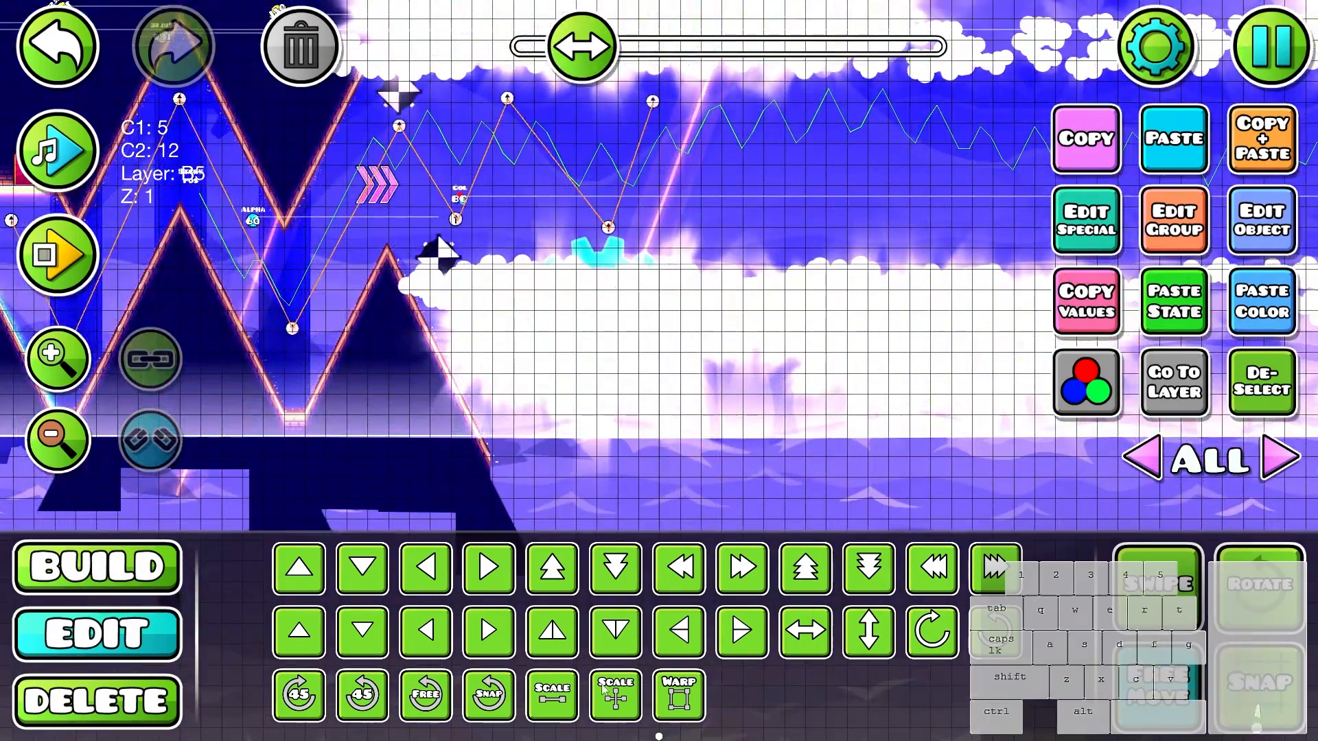
# - Enlarge the pasted gear and move it down so it sits partly behind the cloud floor
pyautogui.click(552, 695)
pyautogui.moveTo(676, 282); pyautogui.dragTo(835, 282)
pyautogui.moveTo(642, 308); pyautogui.dragTo(628, 355)
pyautogui.click(1275, 414)
pyautogui.moveTo(824, 234); pyautogui.dragTo(590, 361)
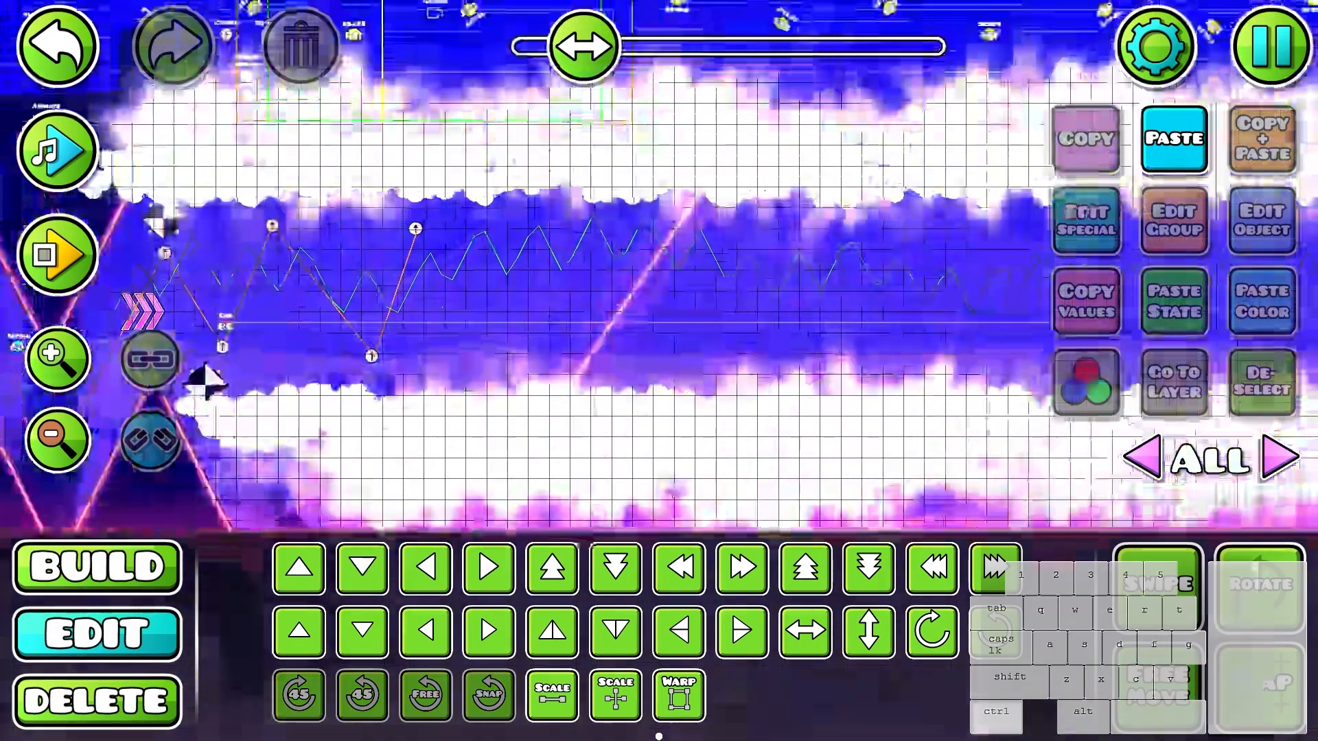
# - Duplicate the gear several times and spread the copies along the cloud floor
pyautogui.click(357, 474)
pyautogui.hotkey('ctrl', 'd')
pyautogui.press('f')
pyautogui.moveTo(357, 473); pyautogui.dragTo(1282, 413)
pyautogui.hotkey('ctrl', 'd')
pyautogui.moveTo(1163, 421); pyautogui.dragTo(628, 402)
pyautogui.press('3')
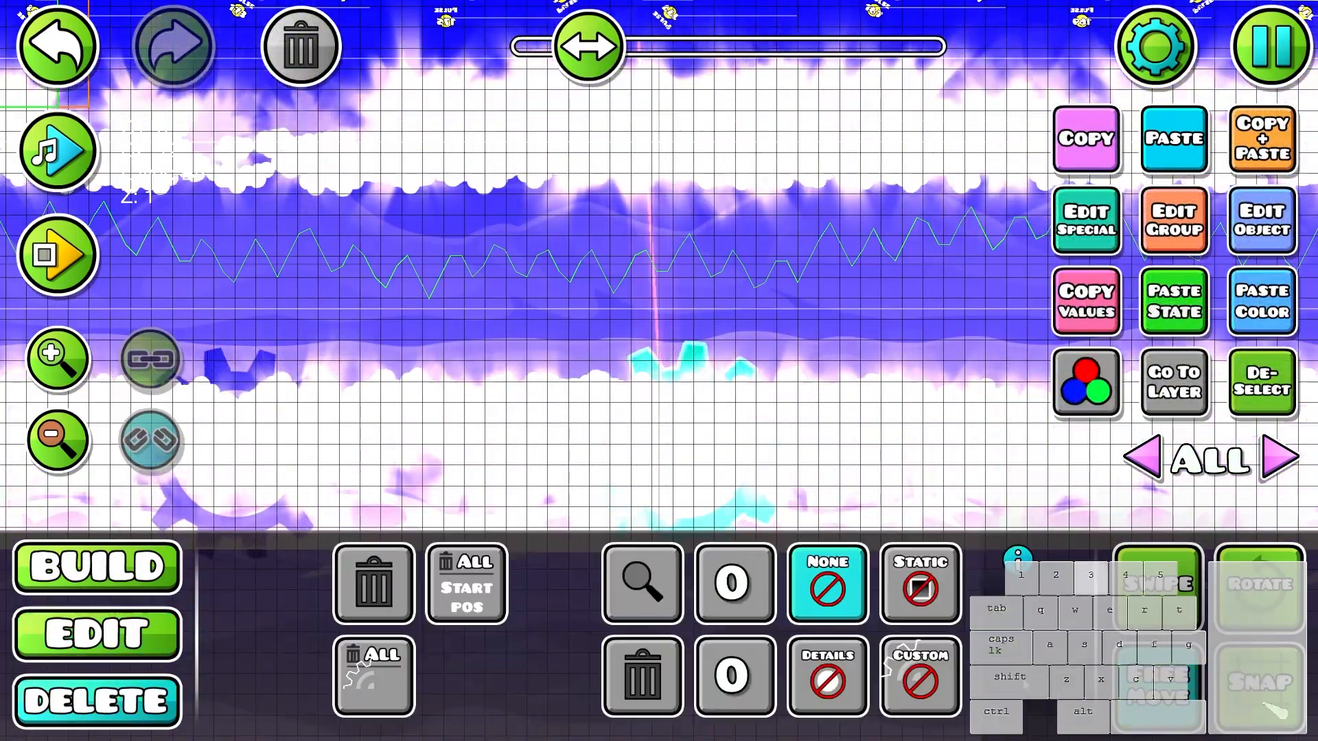
# - Give the selected gears a custom rotation speed and place gear copies in the cloud ceiling
pyautogui.scroll(-6, 628, 402)
pyautogui.press('2')
pyautogui.click(1261, 221)
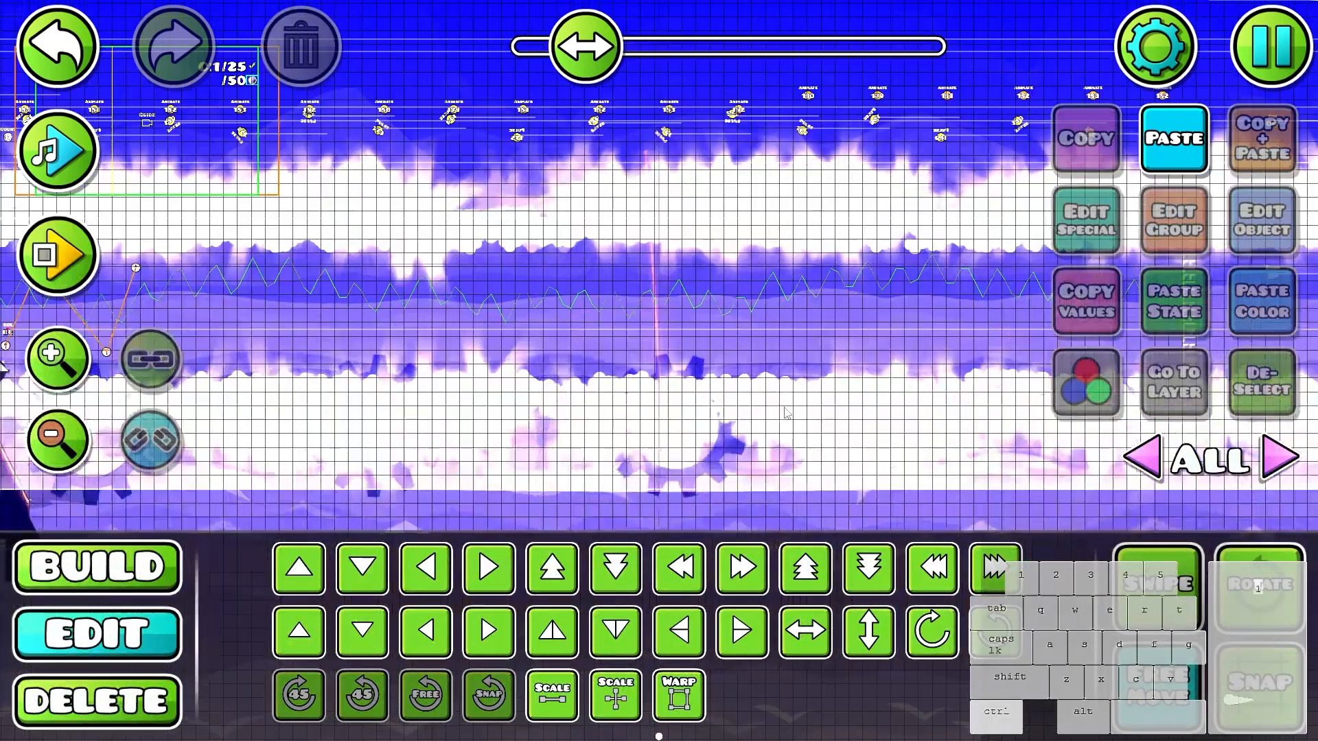
pyautogui.click(686, 462)
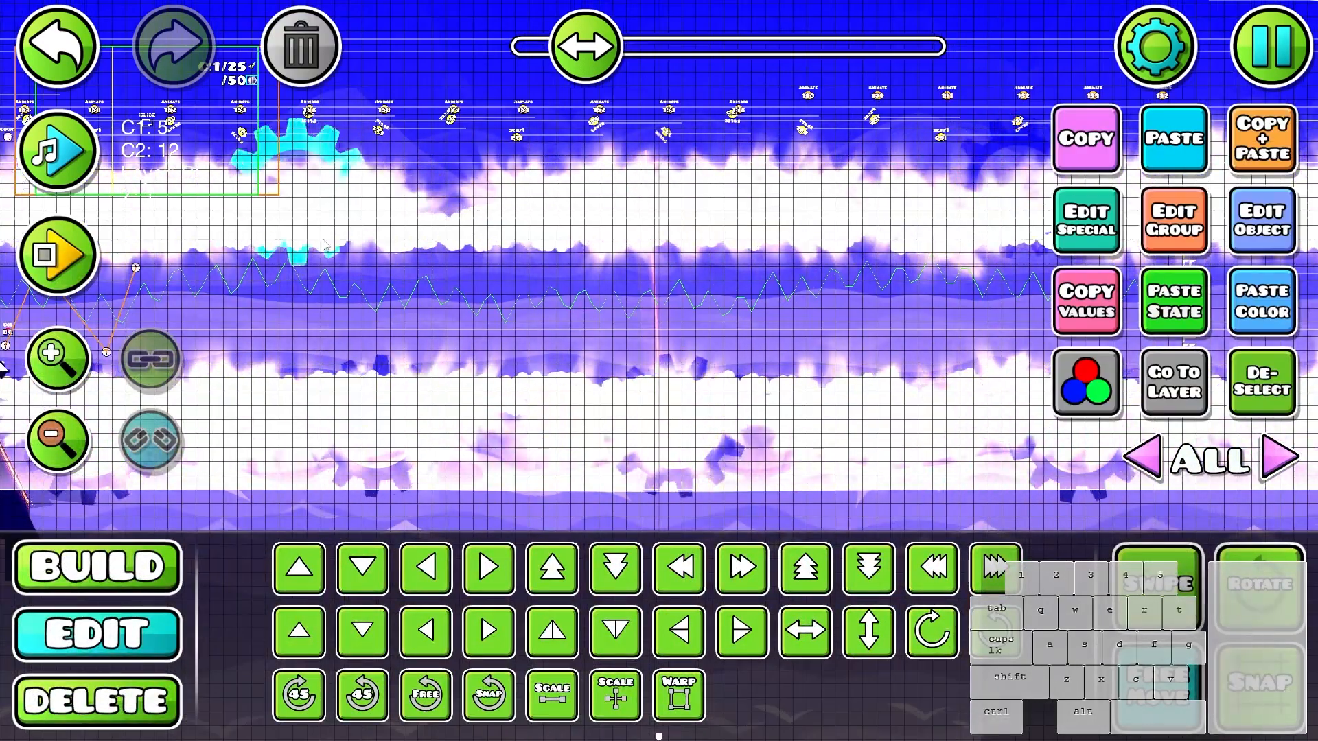
pyautogui.moveTo(819, 118); pyautogui.dragTo(970, 172)
pyautogui.press('Delete')
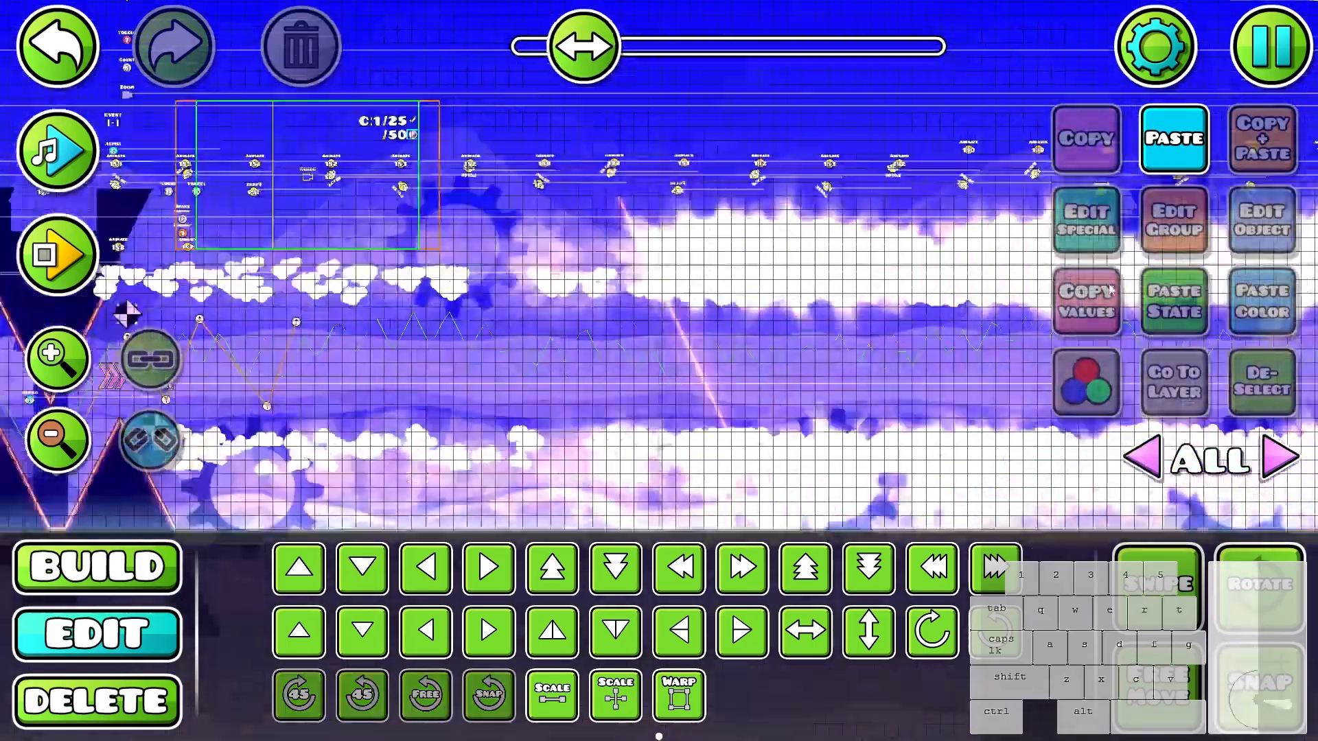
# - Select a gear near the start of the cloud corridor and enable free move
pyautogui.moveTo(668, 387); pyautogui.dragTo(414, 337)
pyautogui.press('3')
pyautogui.press('2')
pyautogui.click(916, 141)
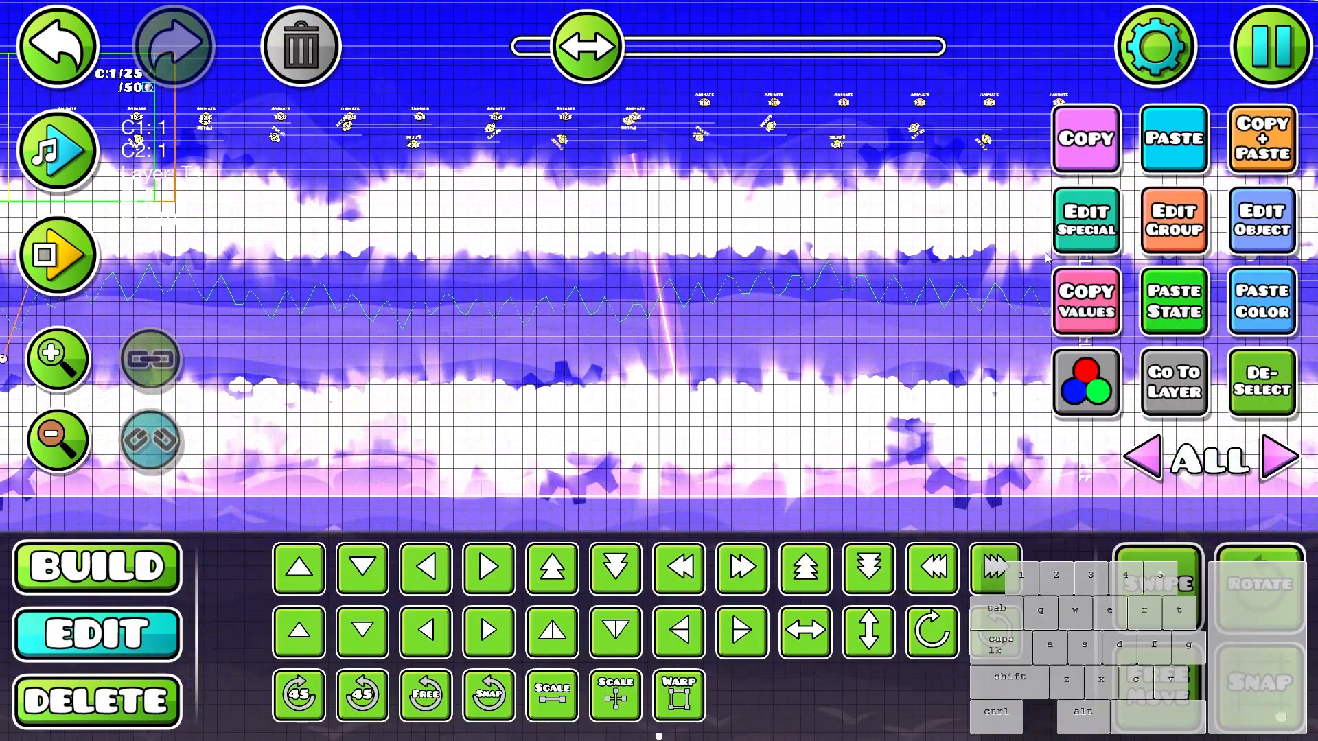
pyautogui.moveTo(381, 377); pyautogui.dragTo(1248, 296)
pyautogui.scroll(3, 672, 385)
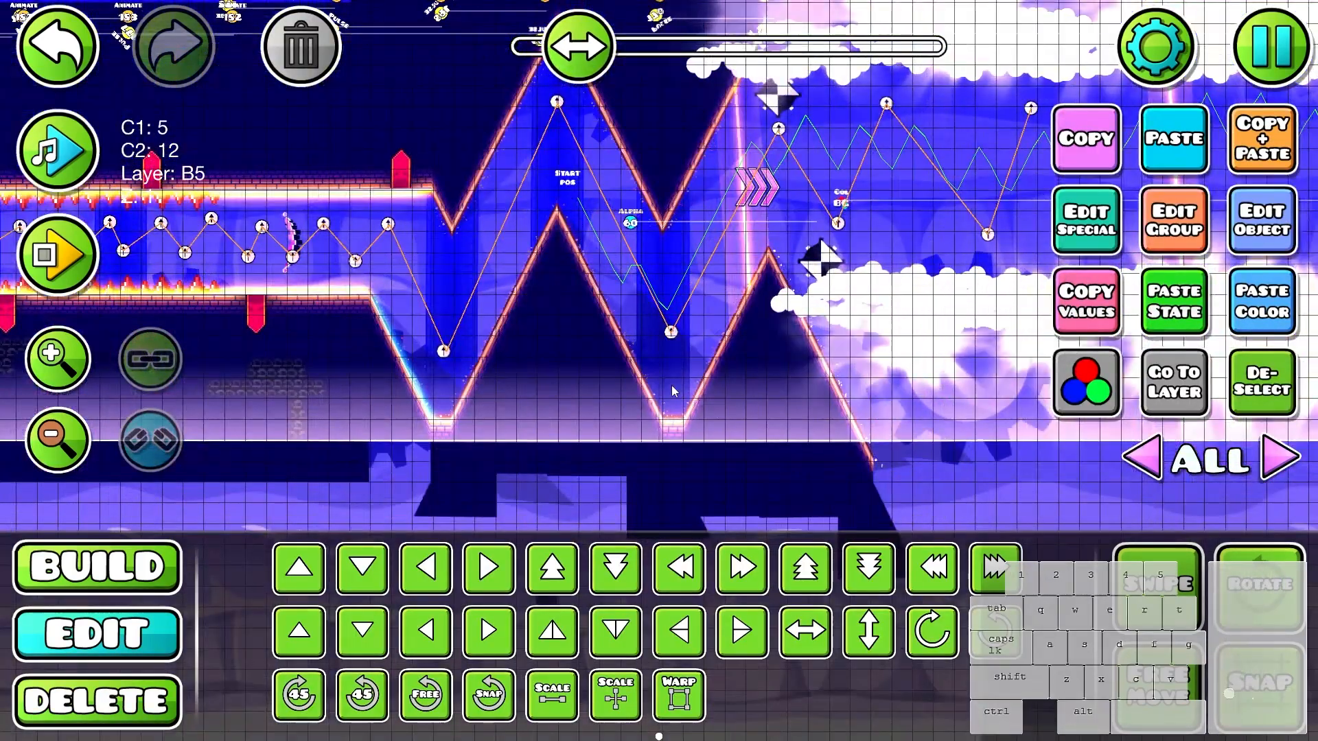
pyautogui.click(619, 319)
pyautogui.click(621, 319)
pyautogui.click(623, 324)
pyautogui.click(624, 330)
pyautogui.click(627, 334)
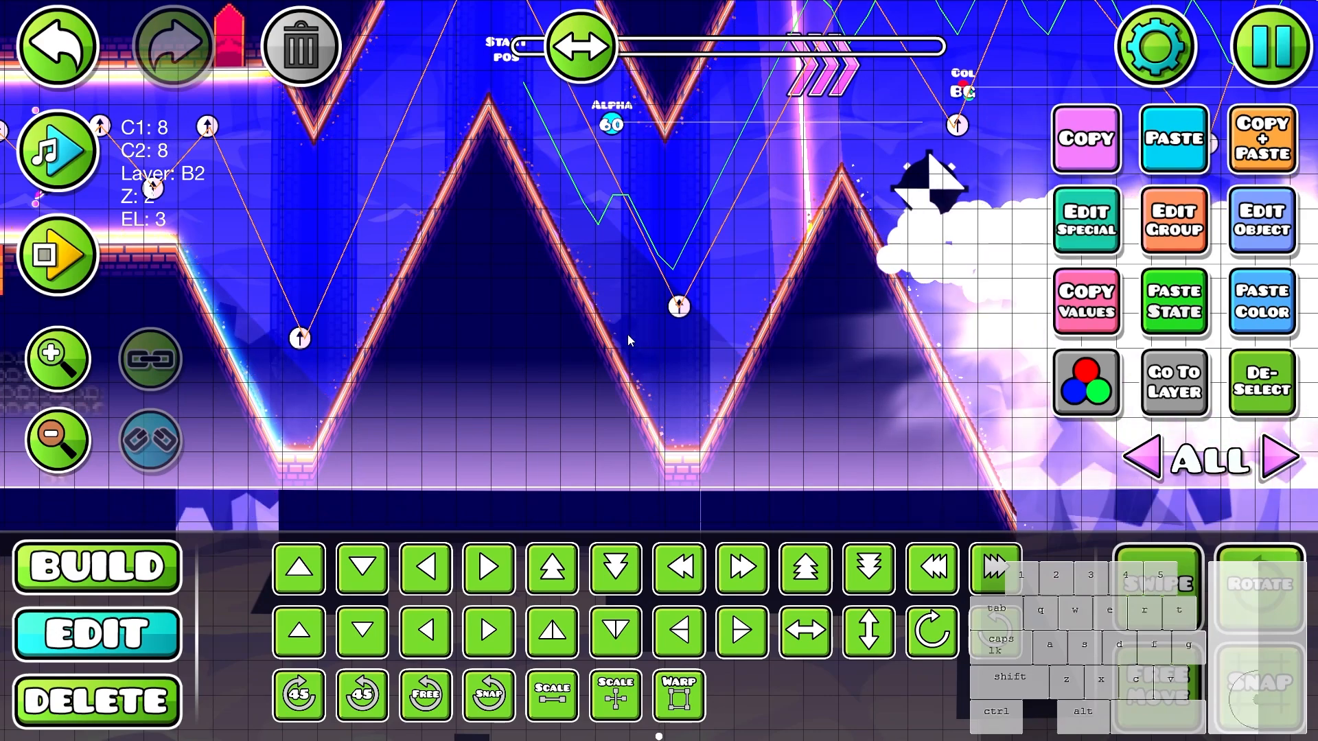
pyautogui.click(628, 335)
pyautogui.scroll(-3, 627, 335)
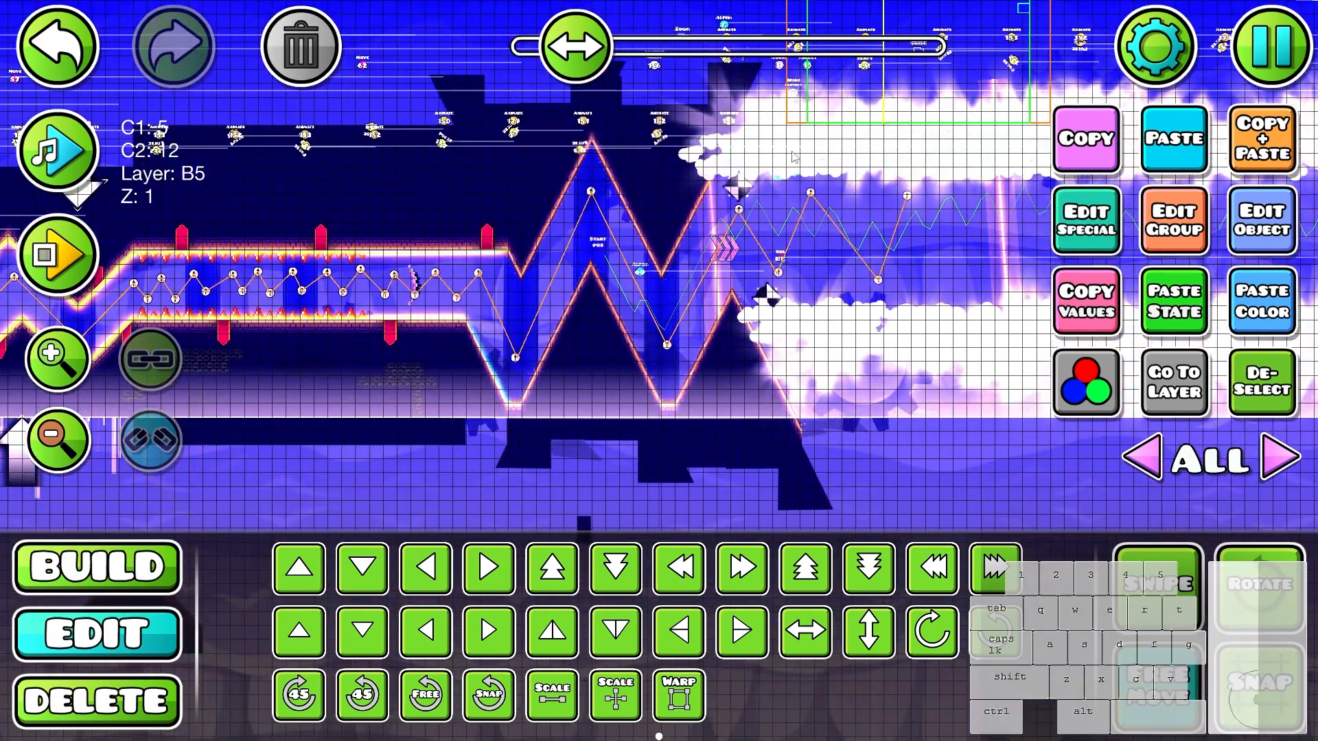
# - Place copies of the small gear along the corridor's ceiling and floor edges, undoing the accidental light beam edit
pyautogui.moveTo(988, 225); pyautogui.dragTo(642, 286)
pyautogui.click(652, 263)
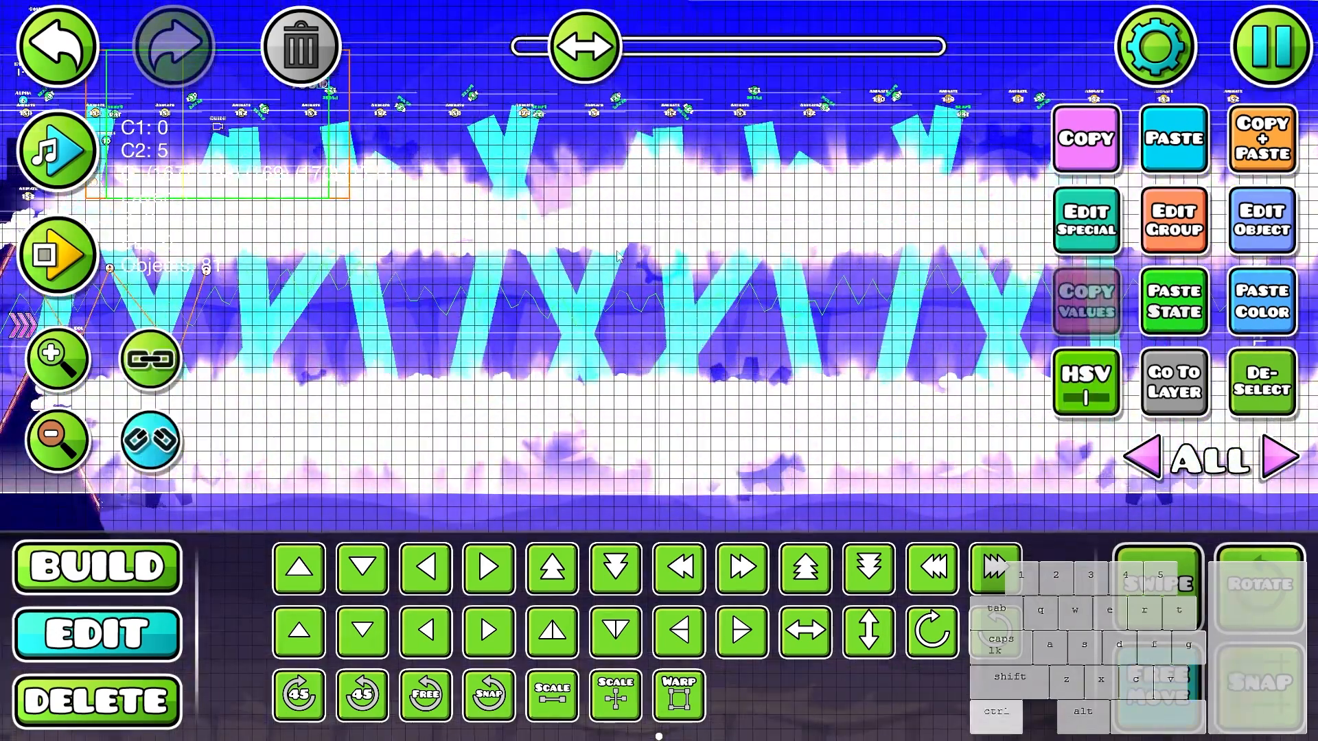
pyautogui.hotkey('ctrl', 'z')
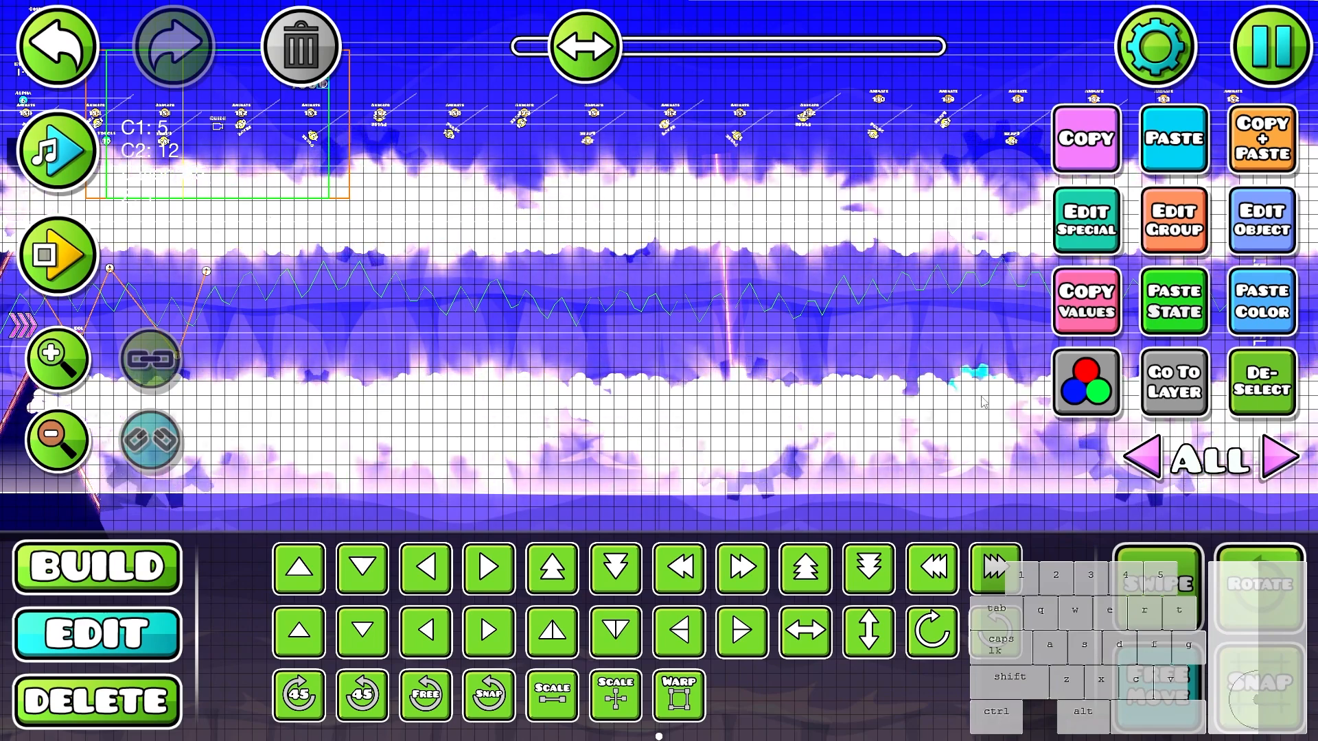
pyautogui.moveTo(1277, 408); pyautogui.dragTo(760, 379)
pyautogui.click(781, 337)
pyautogui.click(864, 204)
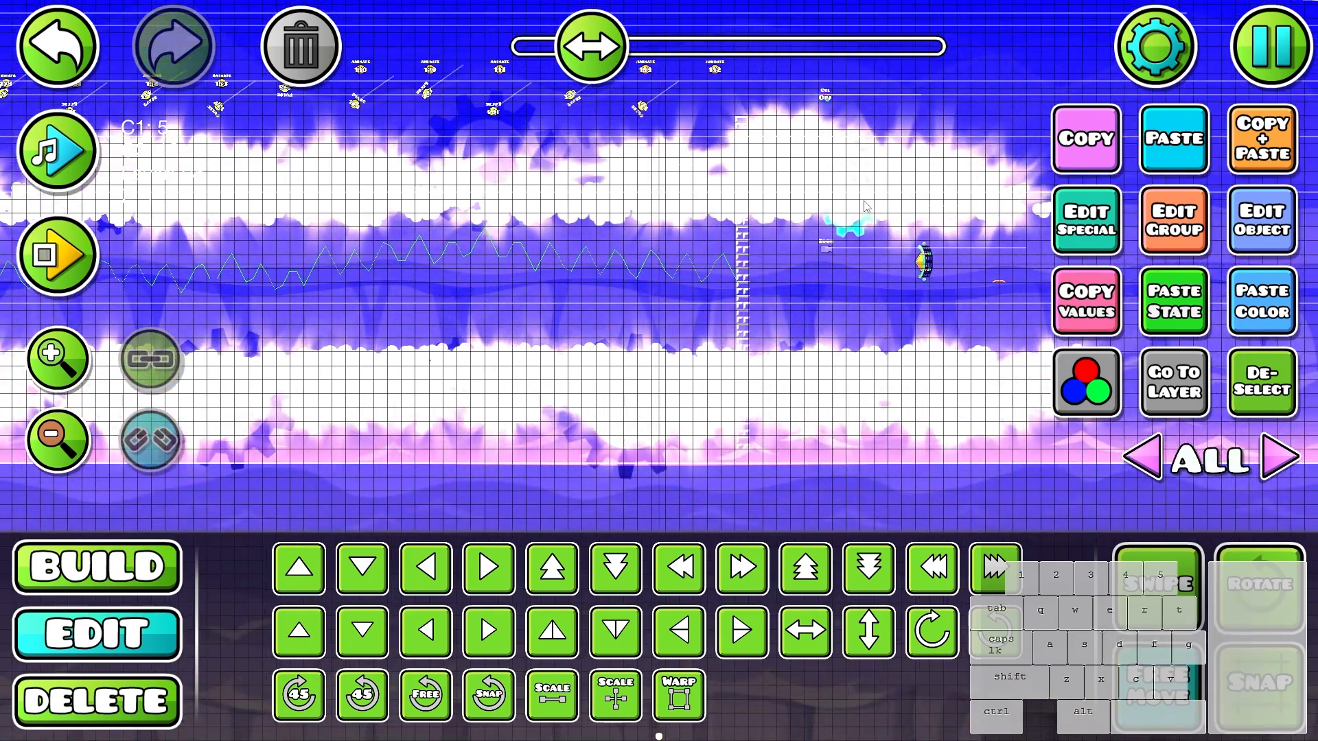
pyautogui.click(1254, 417)
# - Go back through earlier sections of the level and copy a vertical light-streak particle effect
pyautogui.scroll(2, 1060, 268)
pyautogui.moveTo(419, 274); pyautogui.dragTo(1063, 286)
pyautogui.moveTo(723, 286); pyautogui.dragTo(1061, 286)
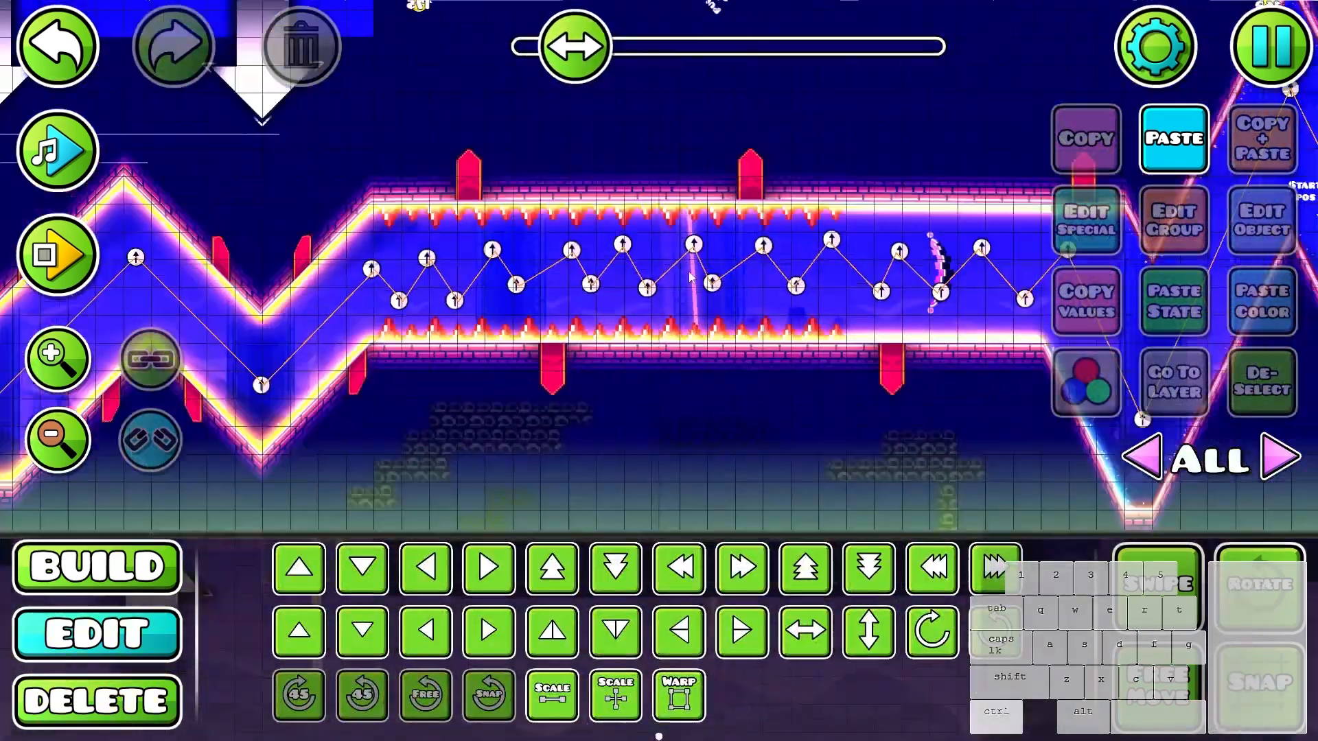
pyautogui.moveTo(738, 245); pyautogui.dragTo(1060, 216)
pyautogui.scroll(-1, 1060, 217)
pyautogui.moveTo(687, 268); pyautogui.dragTo(1037, 266)
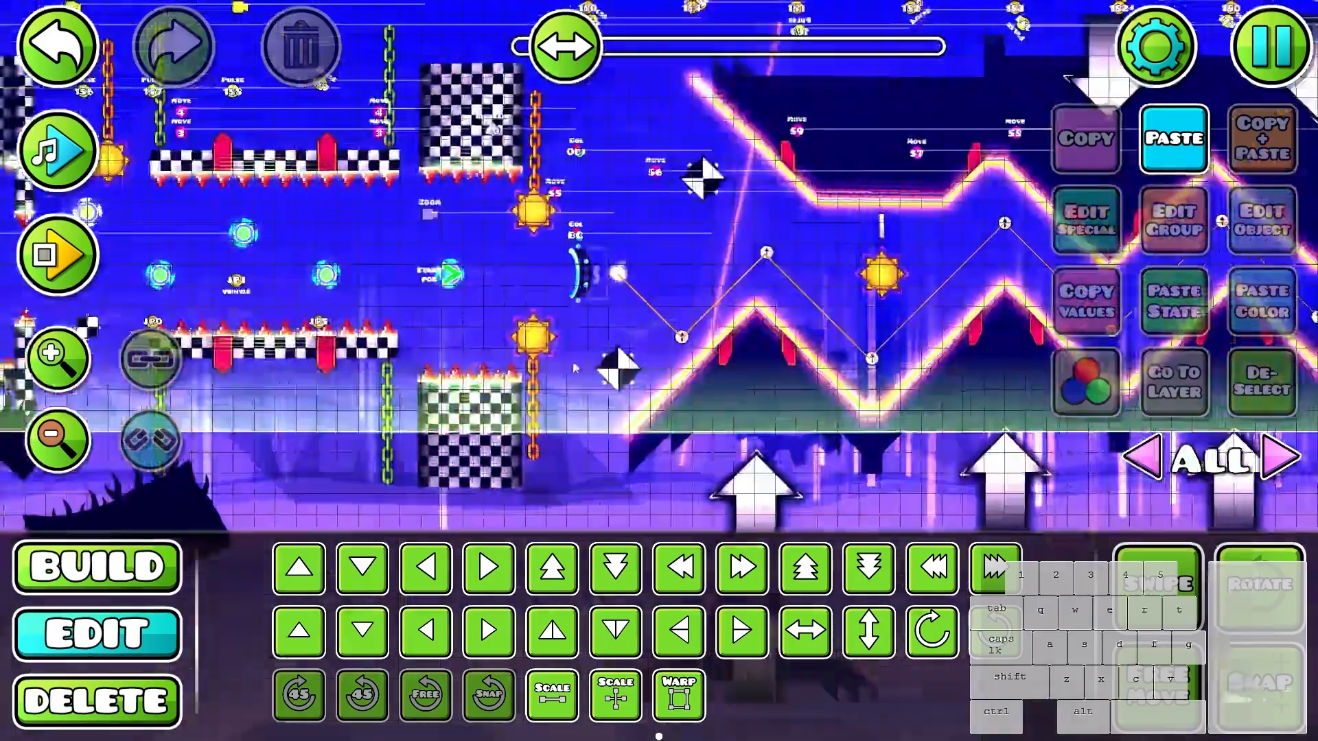
pyautogui.moveTo(604, 301); pyautogui.dragTo(995, 278)
pyautogui.moveTo(577, 309); pyautogui.dragTo(966, 284)
pyautogui.moveTo(536, 322); pyautogui.dragTo(1043, 302)
pyautogui.moveTo(344, 401); pyautogui.dragTo(727, 395)
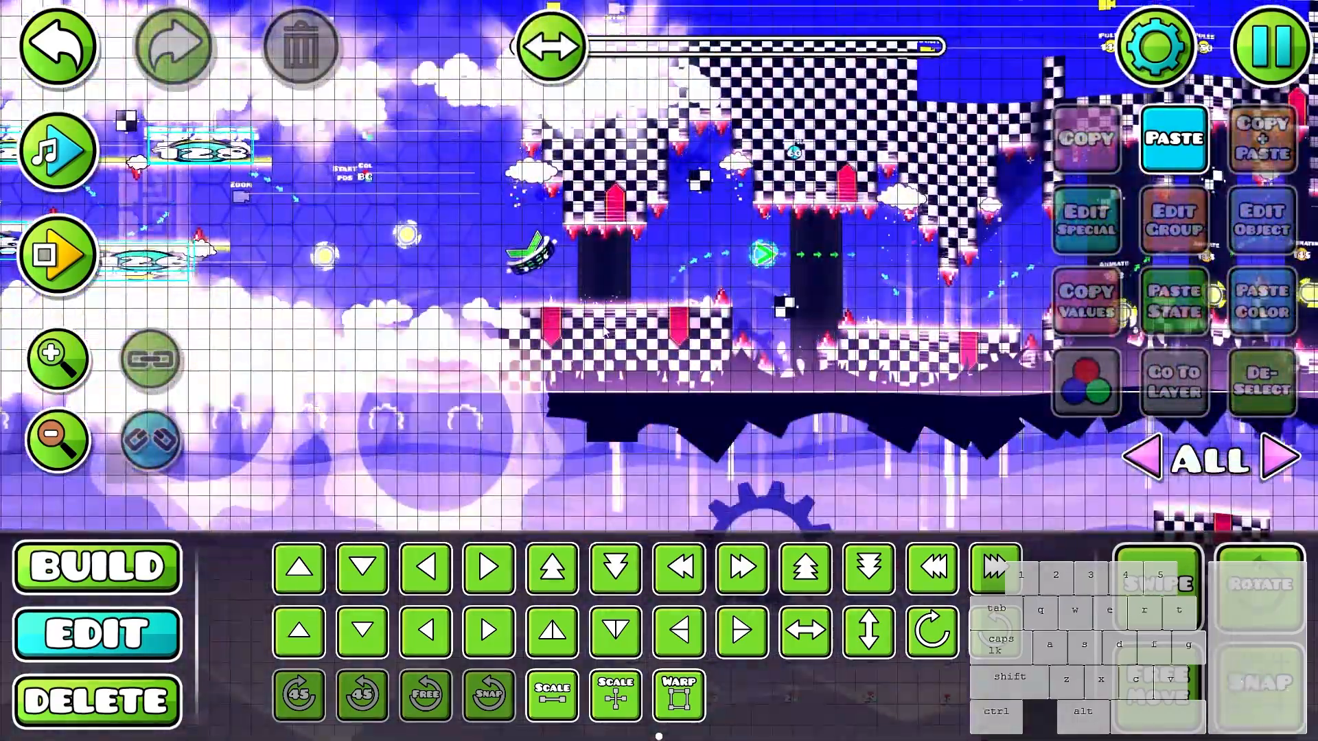
pyautogui.moveTo(604, 331); pyautogui.dragTo(988, 347)
pyautogui.moveTo(652, 370); pyautogui.dragTo(982, 388)
pyautogui.moveTo(604, 371); pyautogui.dragTo(913, 374)
pyautogui.scroll(1, 593, 391)
pyautogui.moveTo(584, 426); pyautogui.dragTo(666, 288)
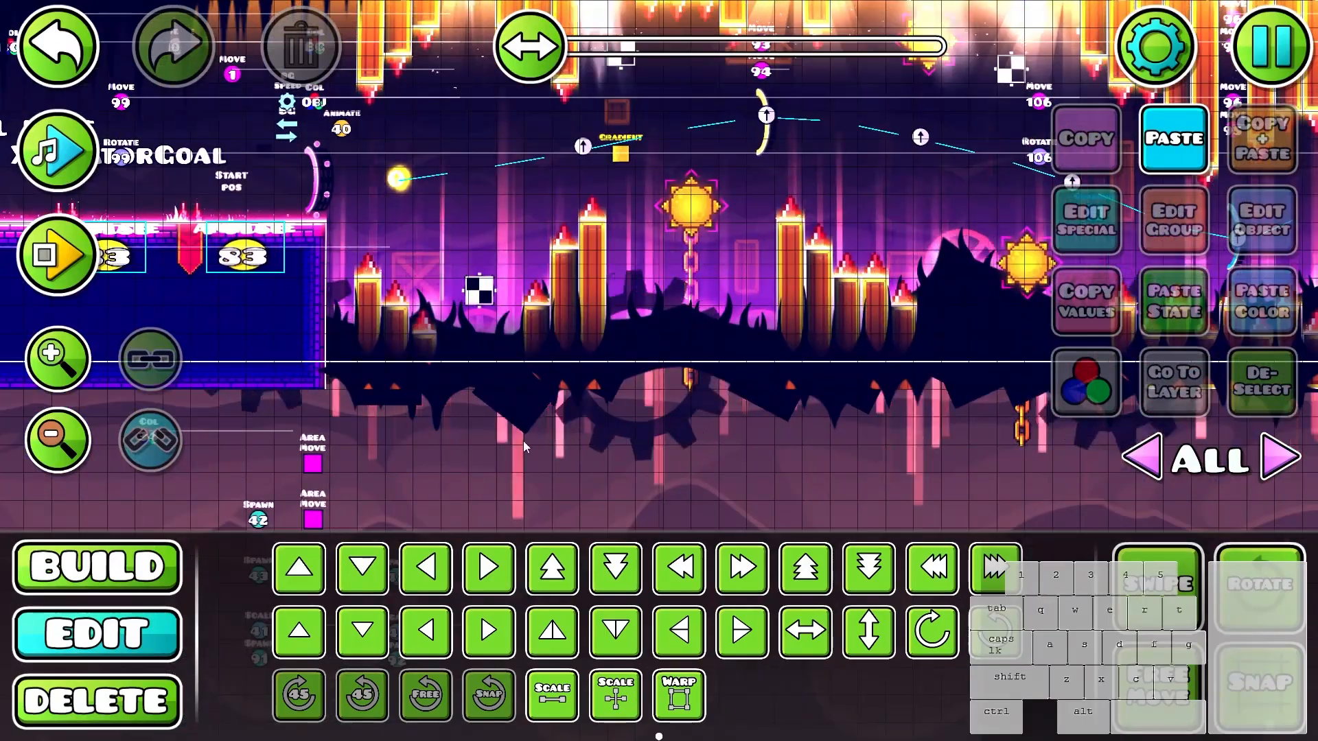
pyautogui.scroll(-3, 276, 389)
# - Paste the light-streak particle effect into the cloud floor at the start of the corridor
pyautogui.moveTo(521, 47); pyautogui.dragTo(584, 47)
pyautogui.moveTo(398, 406); pyautogui.dragTo(715, 483)
pyautogui.scroll(3, 716, 482)
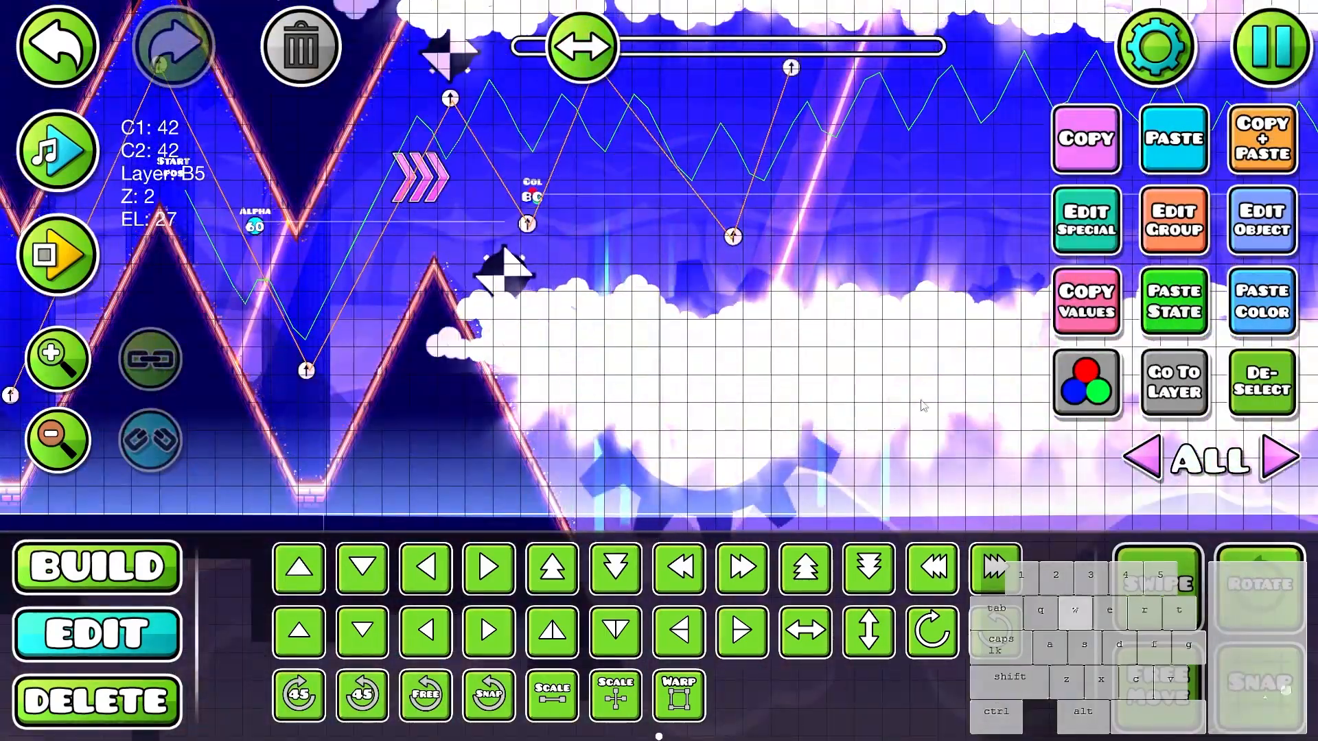
pyautogui.click(1268, 377)
# - Review the motion and visual settings of the pasted light-streak particle effect
pyautogui.moveTo(836, 394); pyautogui.dragTo(641, 433)
pyautogui.click(641, 432)
pyautogui.click(1261, 221)
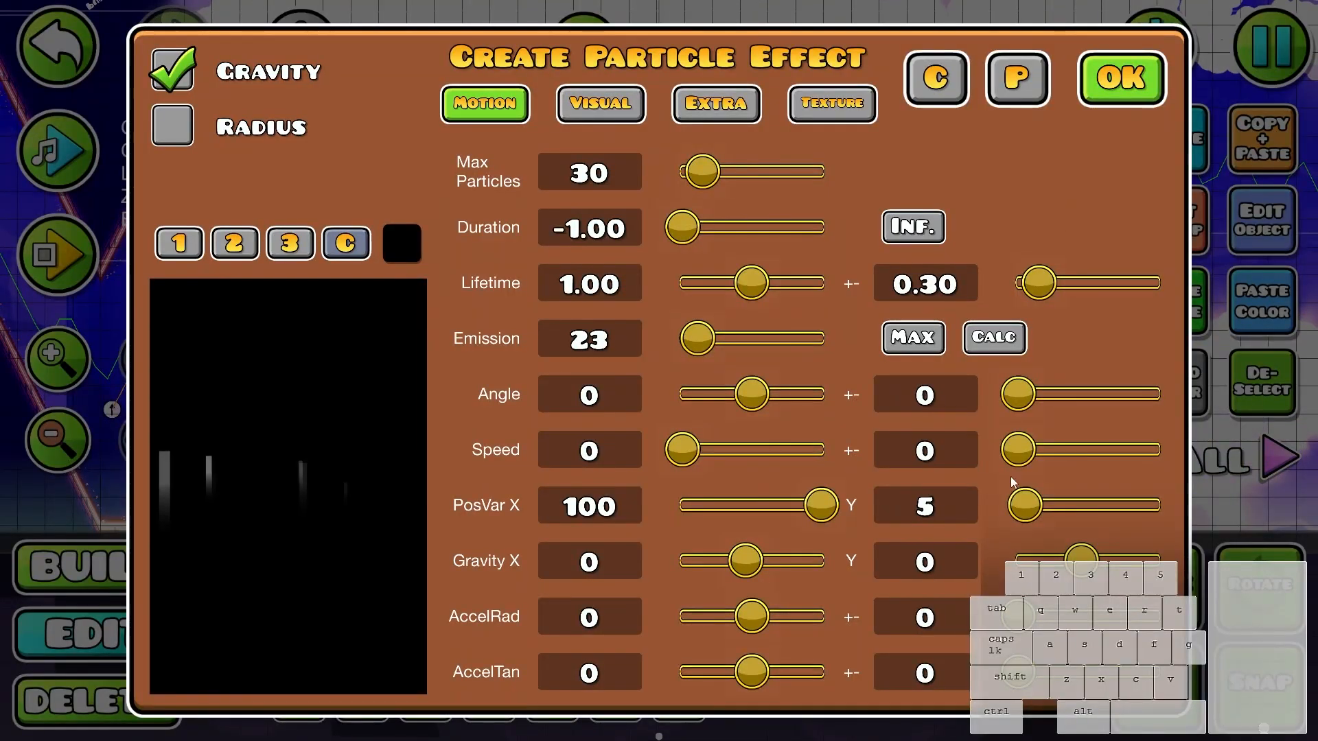
pyautogui.click(613, 109)
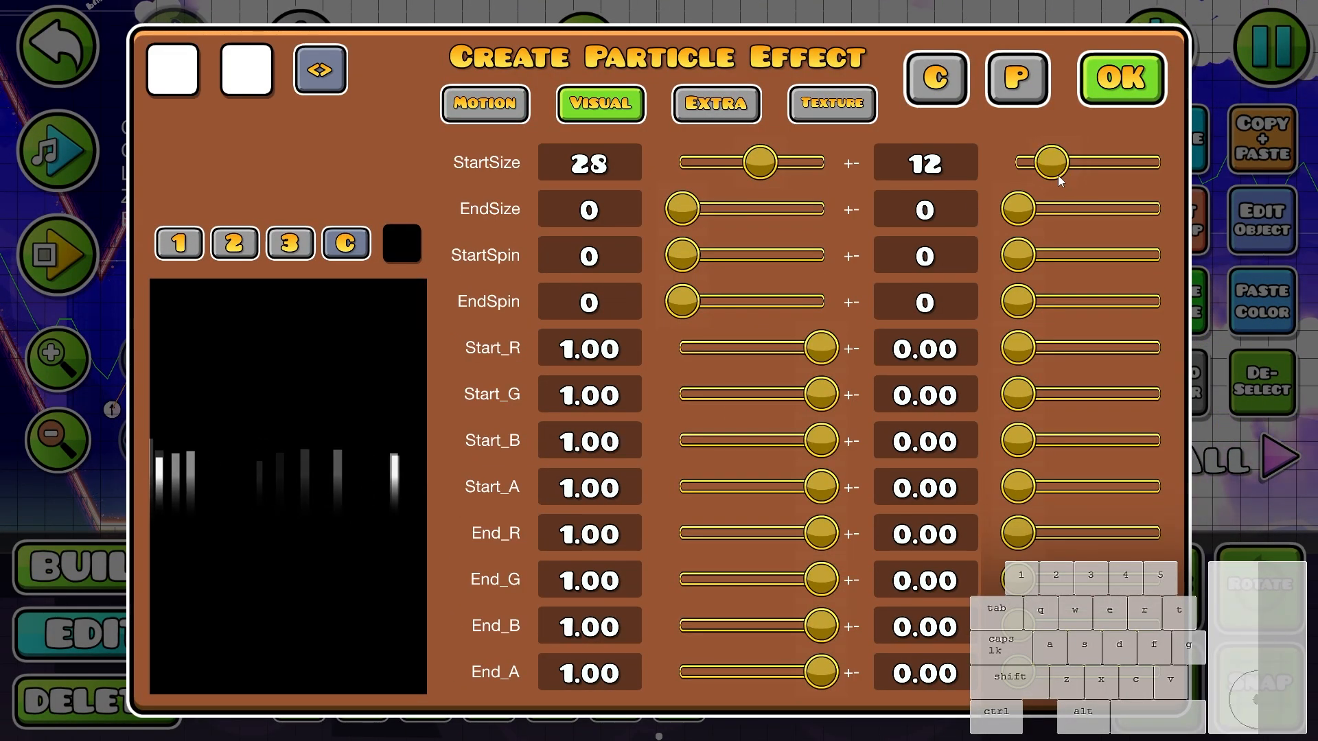
pyautogui.press('Escape')
# - Duplicate the light-streak particle effect along the whole corridor floor, view editor layer 27 alone and return to all layers
pyautogui.scroll(-3, 692, 391)
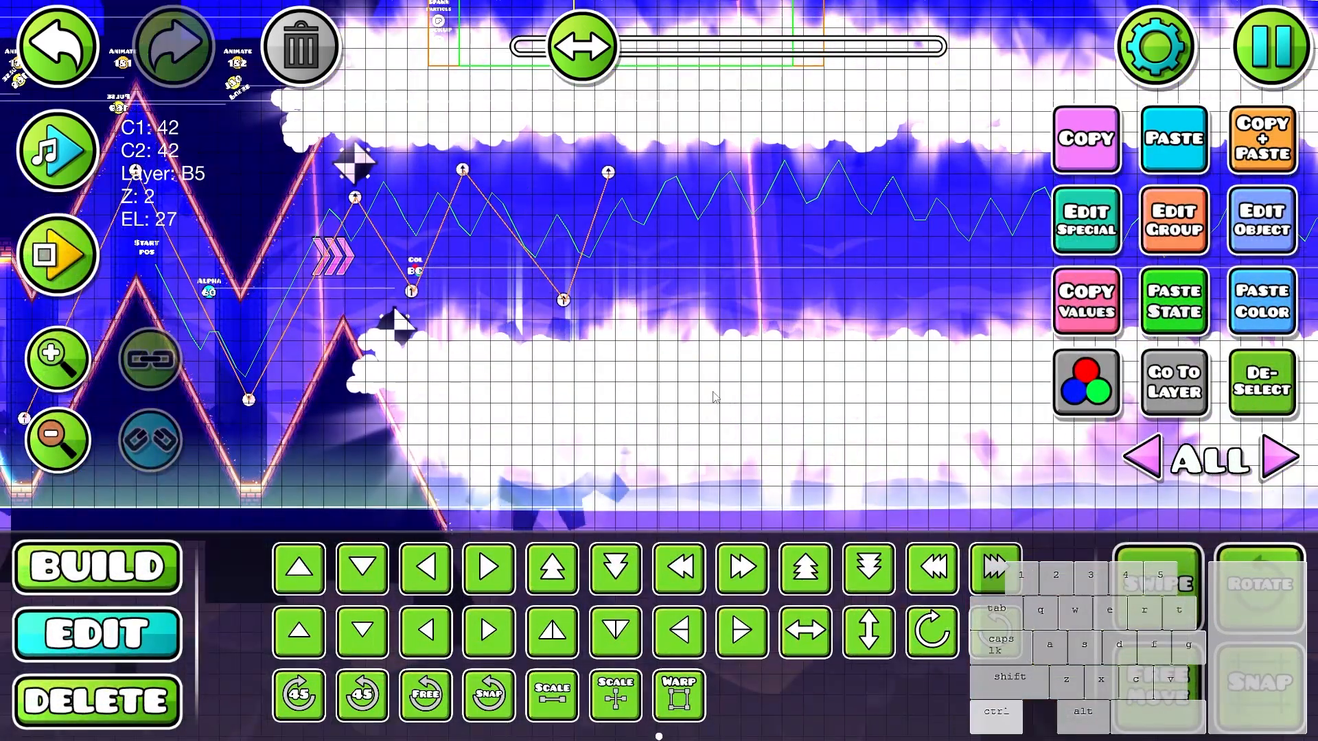
pyautogui.press('2')
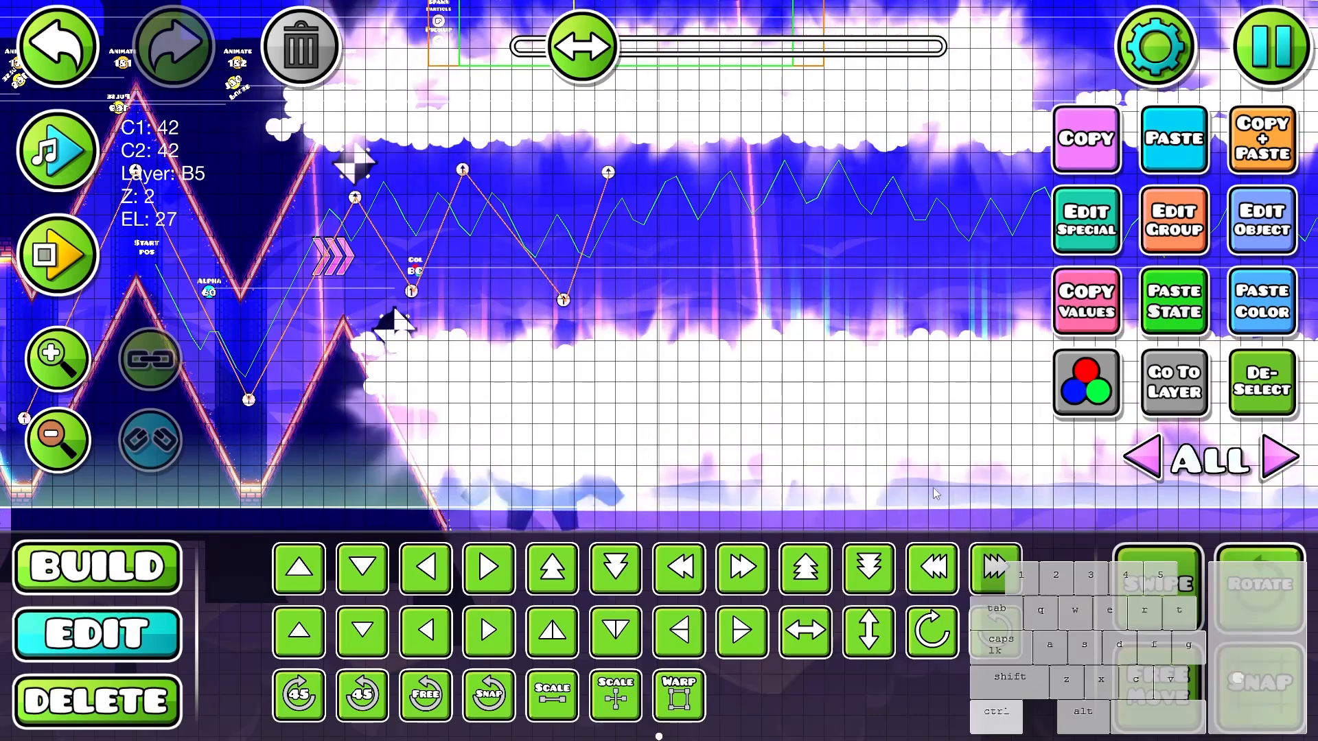
pyautogui.click(1165, 386)
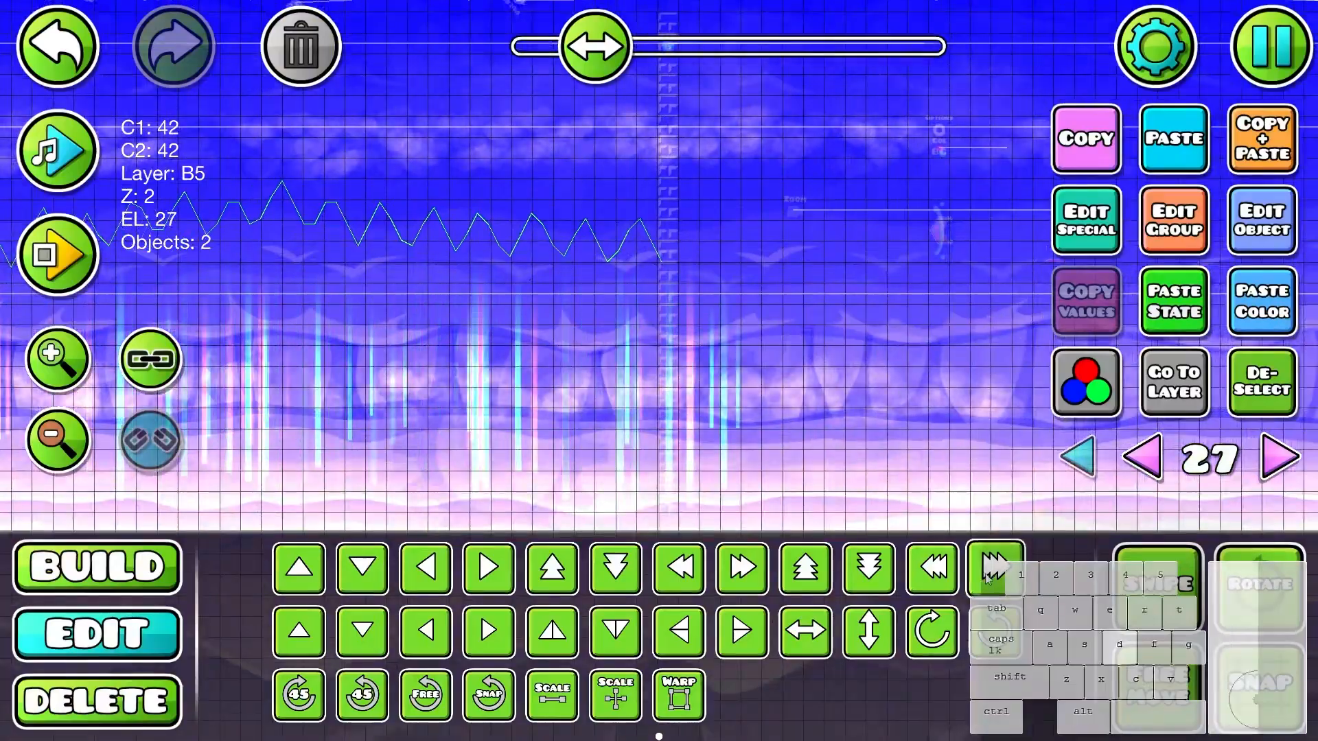
pyautogui.click(1077, 457)
pyautogui.press('3')
pyautogui.press('2')
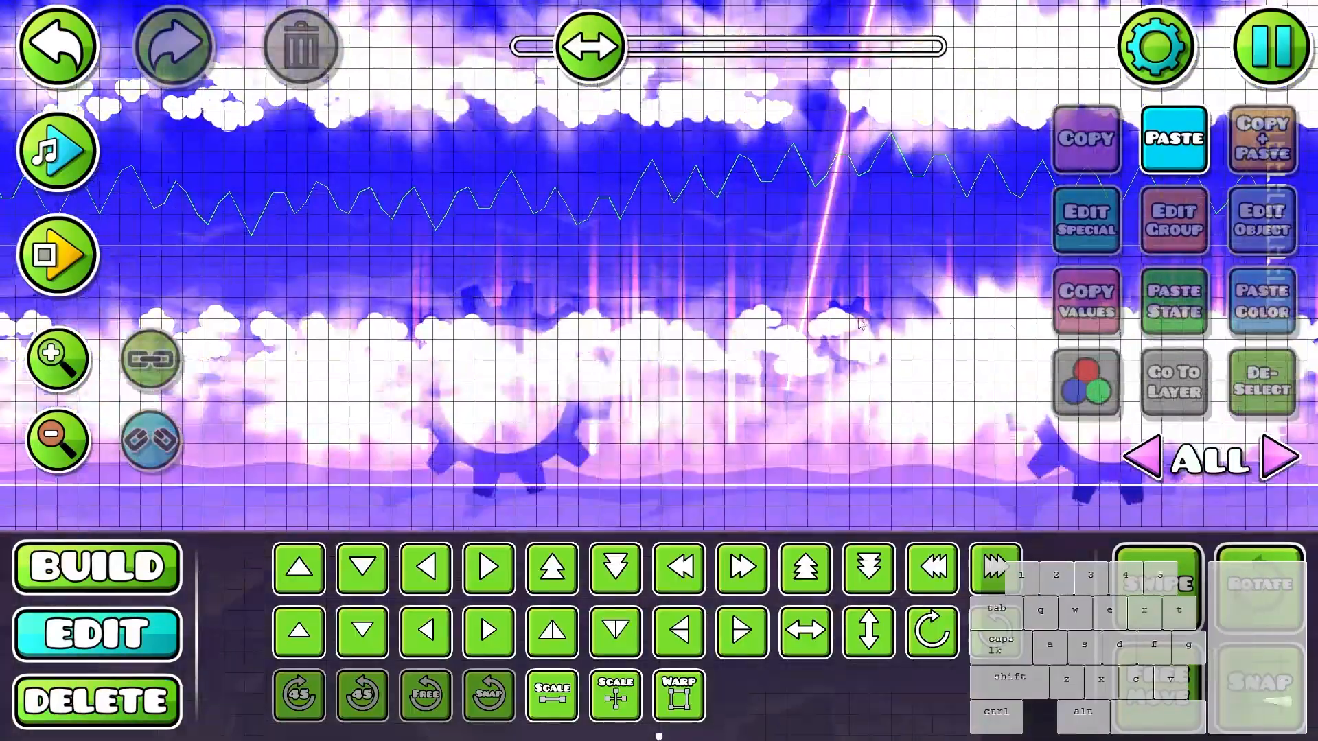
# - Examine the decoration of the earlier sections of the level
pyautogui.moveTo(522, 384); pyautogui.dragTo(1054, 372)
pyautogui.moveTo(453, 329); pyautogui.dragTo(1070, 326)
pyautogui.moveTo(538, 301); pyautogui.dragTo(1098, 309)
pyautogui.moveTo(480, 306); pyautogui.dragTo(1170, 307)
pyautogui.scroll(1, 495, 307)
pyautogui.moveTo(495, 306); pyautogui.dragTo(955, 302)
pyautogui.scroll(2, 892, 326)
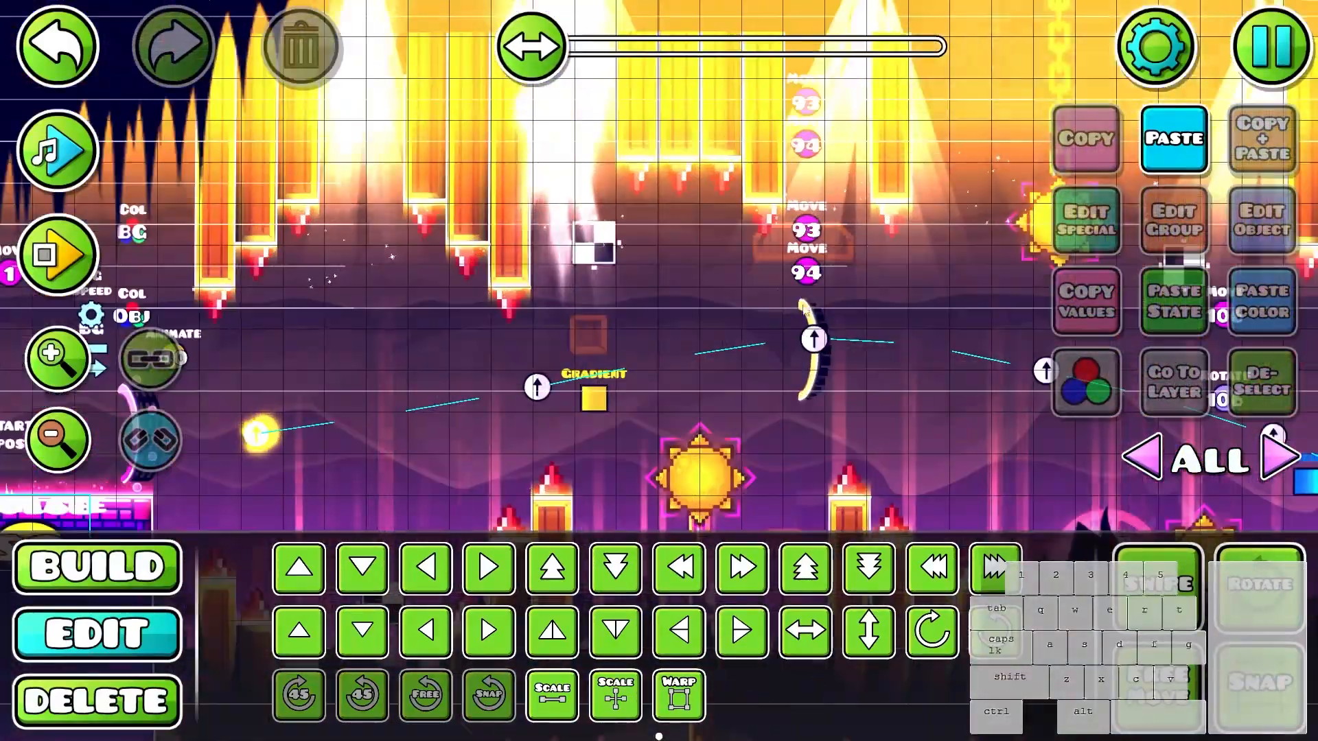
pyautogui.moveTo(829, 348); pyautogui.dragTo(640, 309)
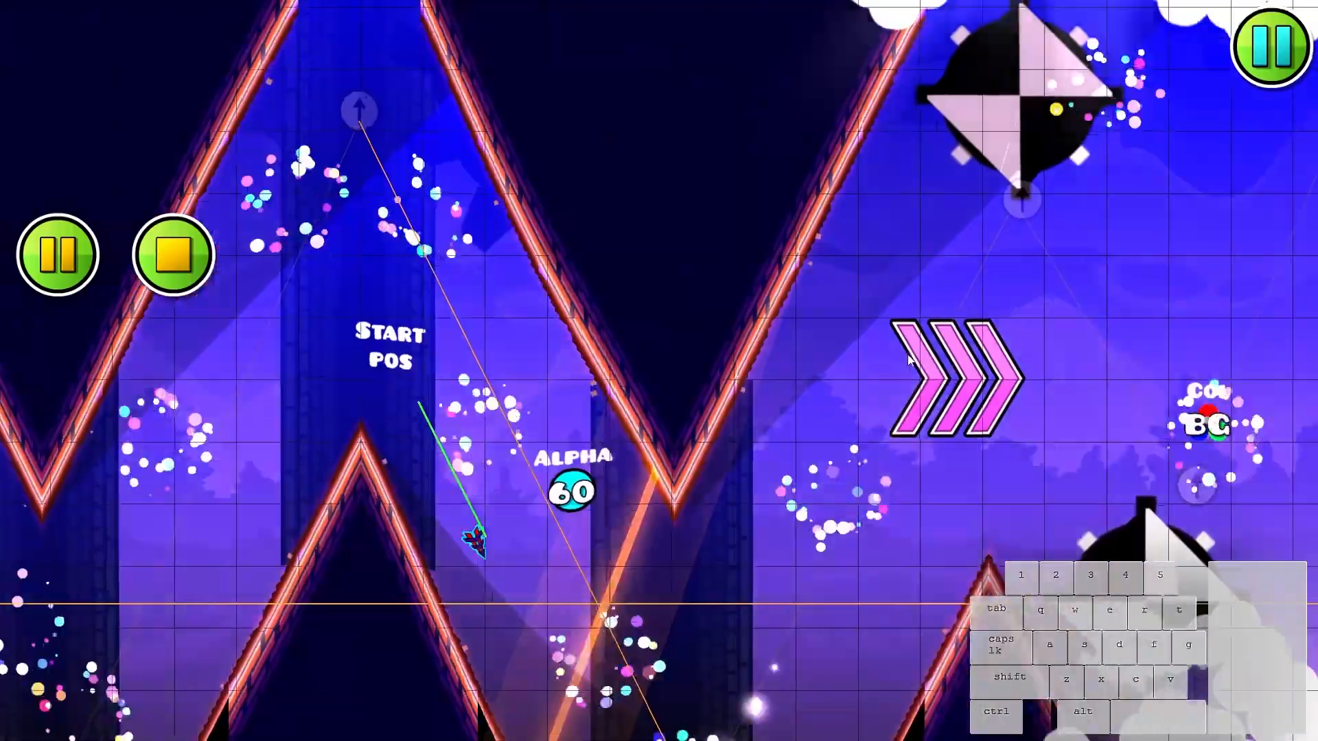
# - Playtest the wave through the cloud corridor to check the clouds, gears and light streaks
pyautogui.click(905, 354)
pyautogui.click(889, 351)
pyautogui.click(880, 351)
pyautogui.click(872, 350)
pyautogui.click(871, 350)
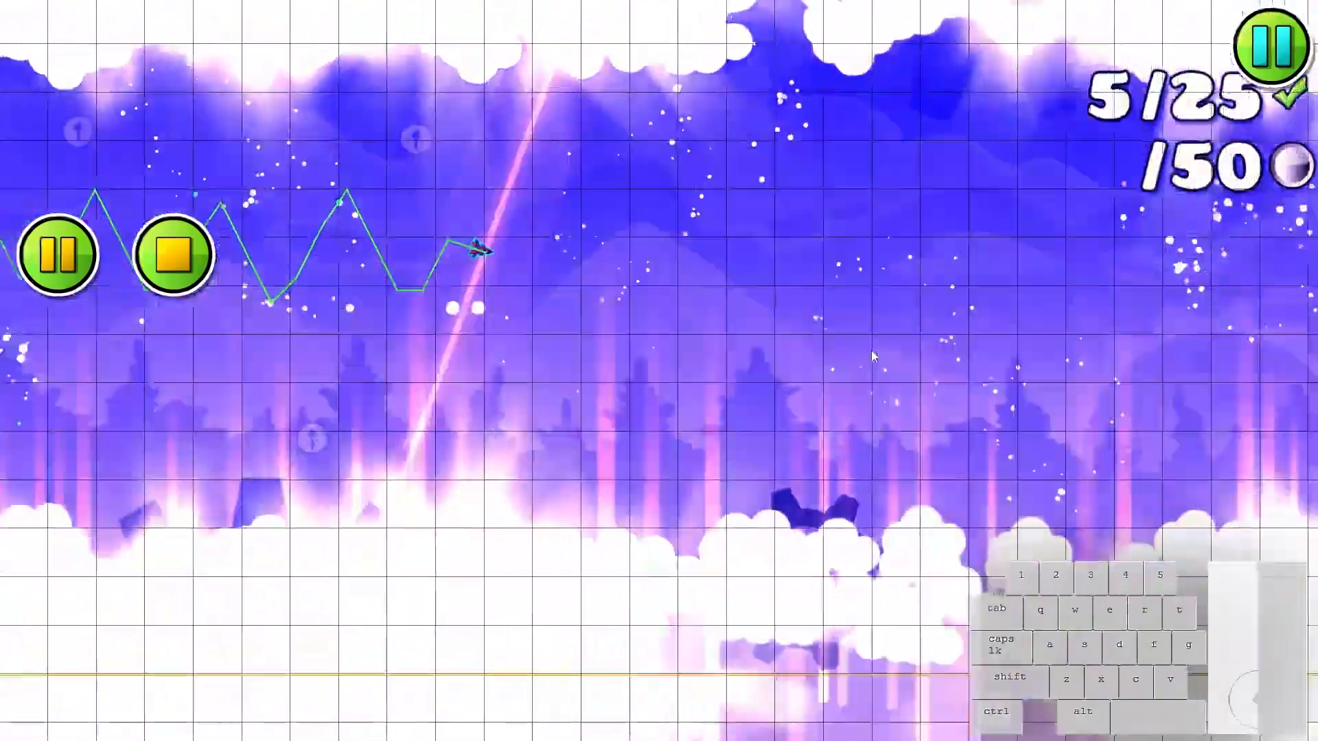
pyautogui.click(871, 350)
pyautogui.click(868, 351)
pyautogui.click(866, 351)
pyautogui.click(865, 351)
pyautogui.click(861, 352)
pyautogui.click(856, 351)
pyautogui.click(855, 351)
pyautogui.click(855, 351)
pyautogui.click(855, 350)
pyautogui.click(858, 348)
pyautogui.click(861, 345)
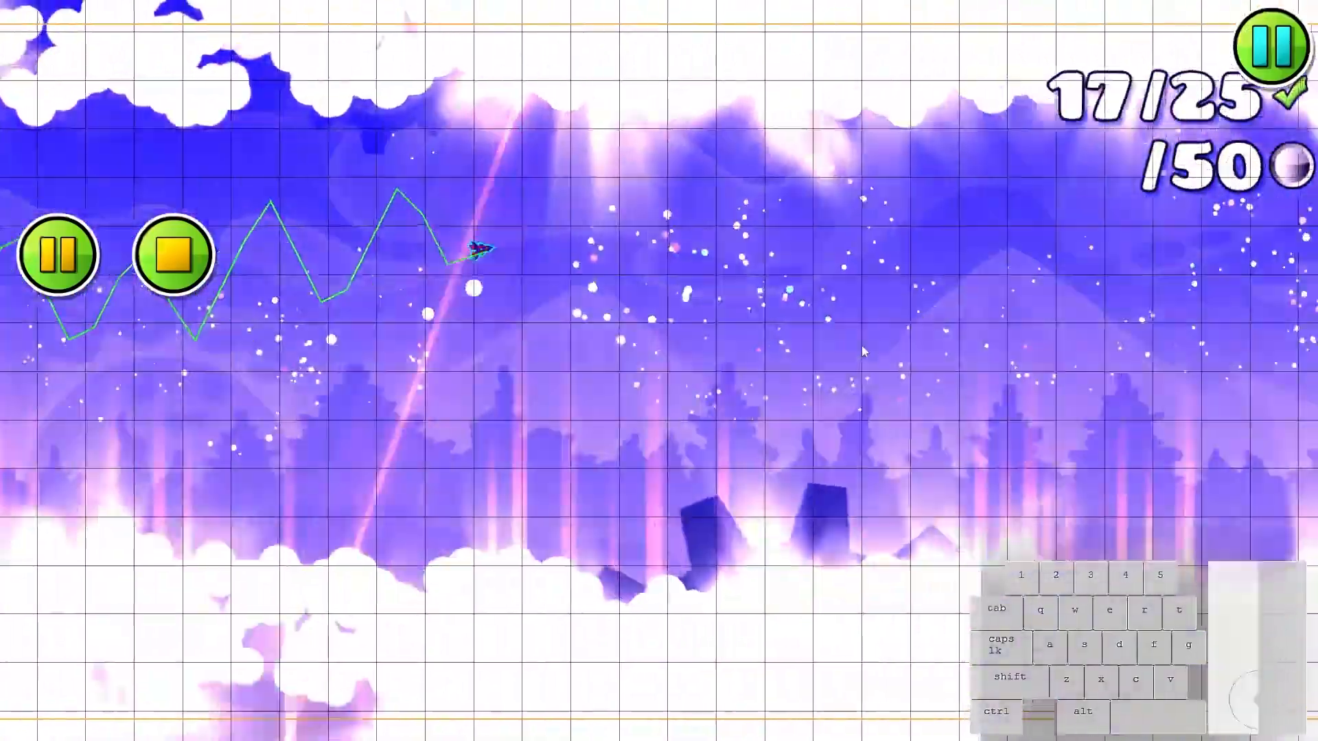
pyautogui.click(853, 353)
pyautogui.click(853, 353)
pyautogui.click(854, 356)
pyautogui.press('Return')
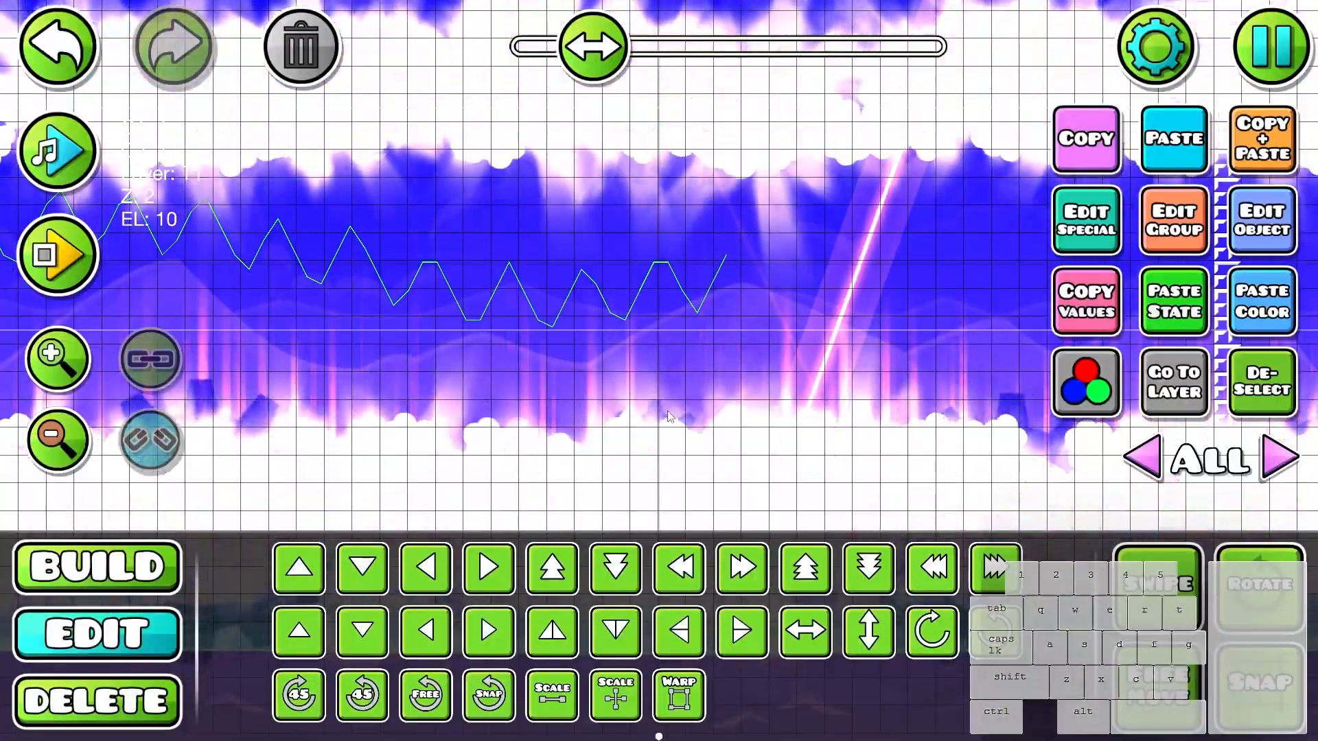
# - Select the seven small gears in the corridor and give them a custom rotation of 110 degrees/s
pyautogui.scroll(-2, 898, 592)
pyautogui.hotkey('ctrl', 'z')
pyautogui.scroll(-1, 926, 411)
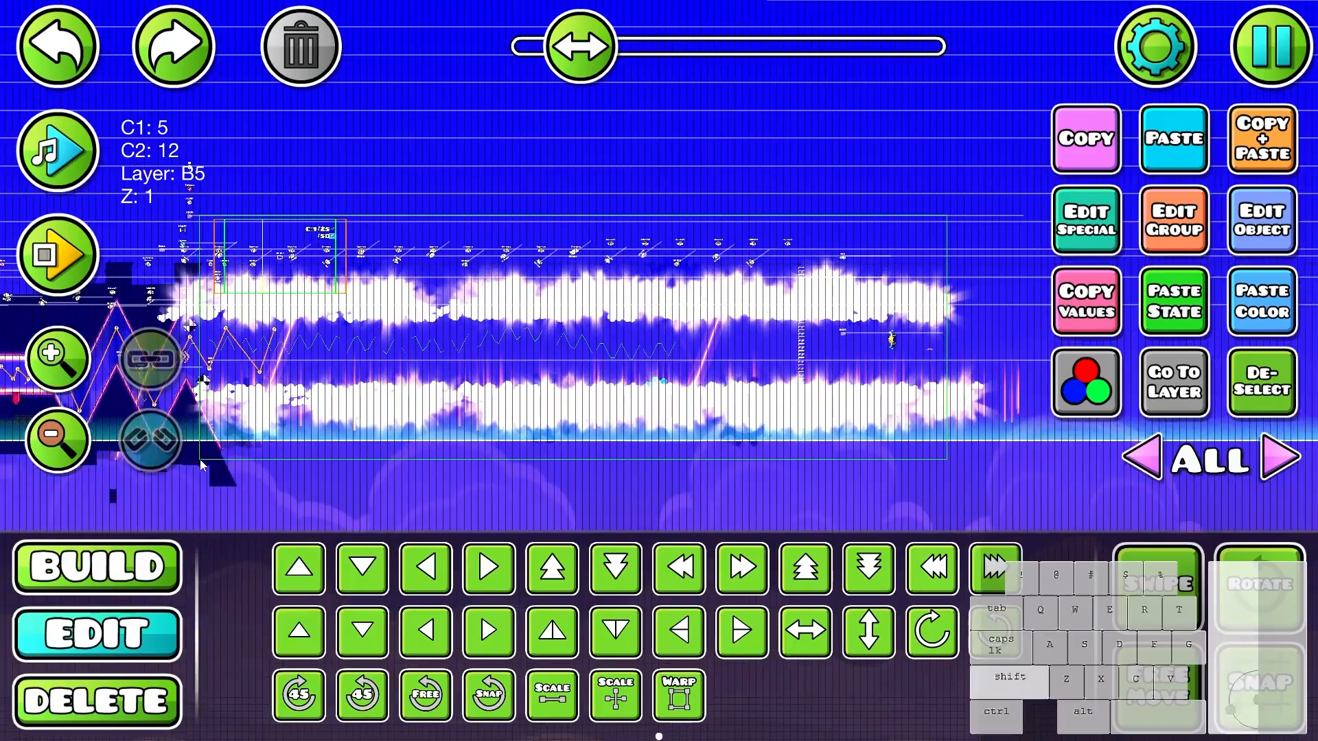
pyautogui.scroll(2, 225, 452)
pyautogui.click(1086, 220)
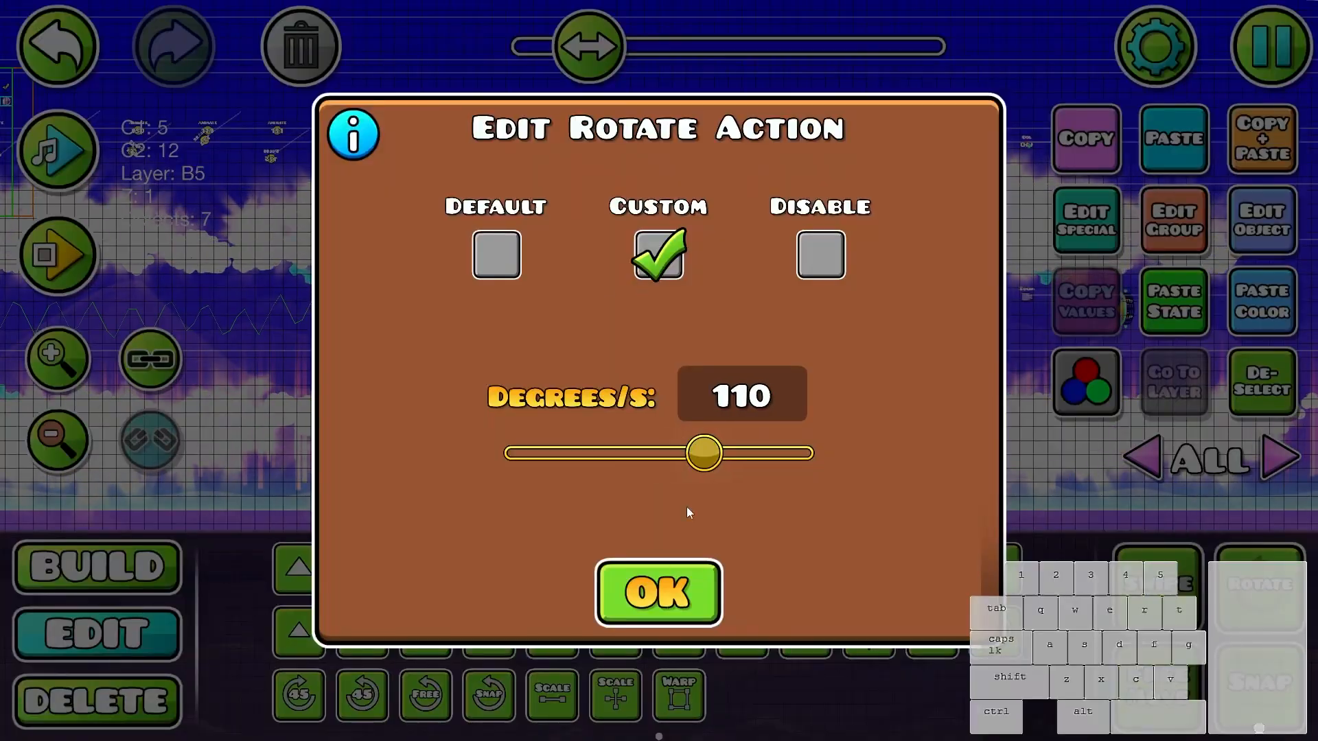
pyautogui.click(658, 592)
# - Increase the custom rotation of the seven selected gears to 181 degrees/s
pyautogui.press('3')
pyautogui.press('2')
pyautogui.scroll(2, 659, 412)
pyautogui.click(1092, 236)
pyautogui.moveTo(712, 461); pyautogui.dragTo(743, 469)
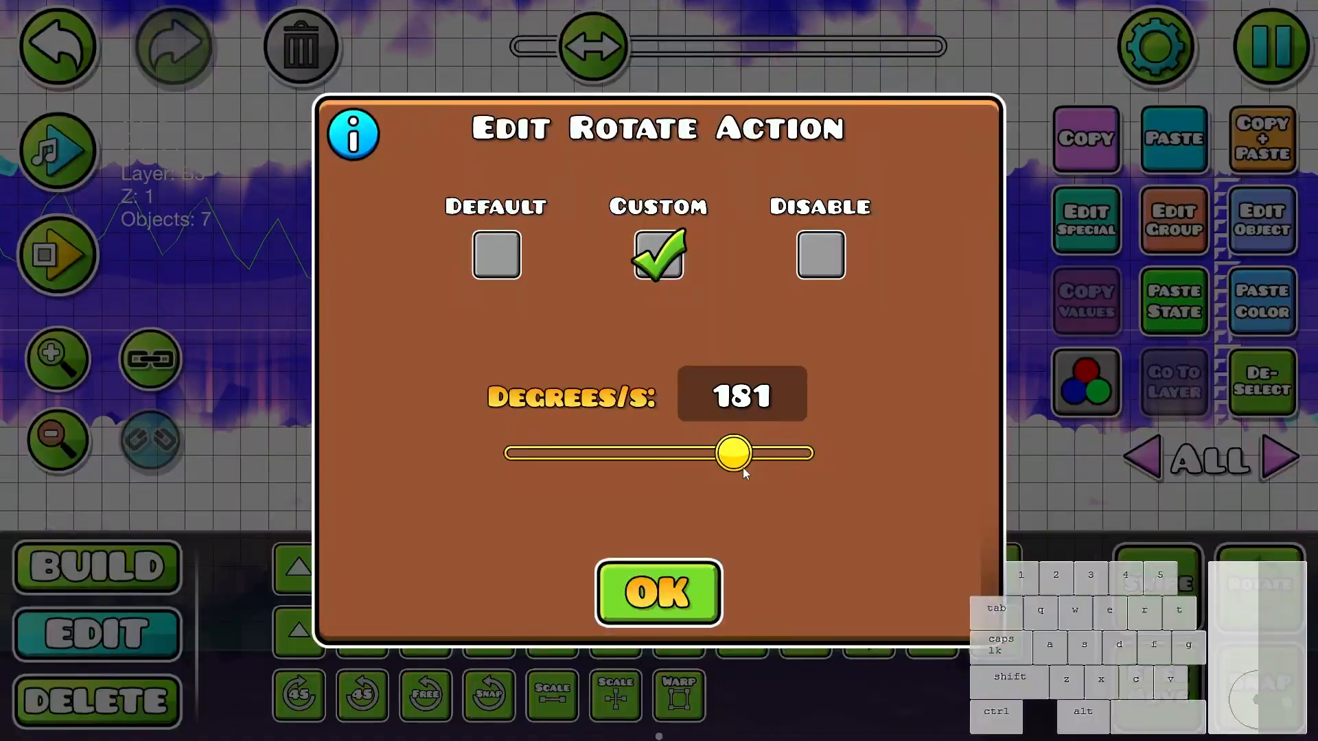
pyautogui.click(659, 593)
# - Run a short playtest from the start position before the corridor and turn on the hitbox display
pyautogui.scroll(-1, 870, 394)
pyautogui.scroll(1, 870, 394)
pyautogui.scroll(-3, 871, 394)
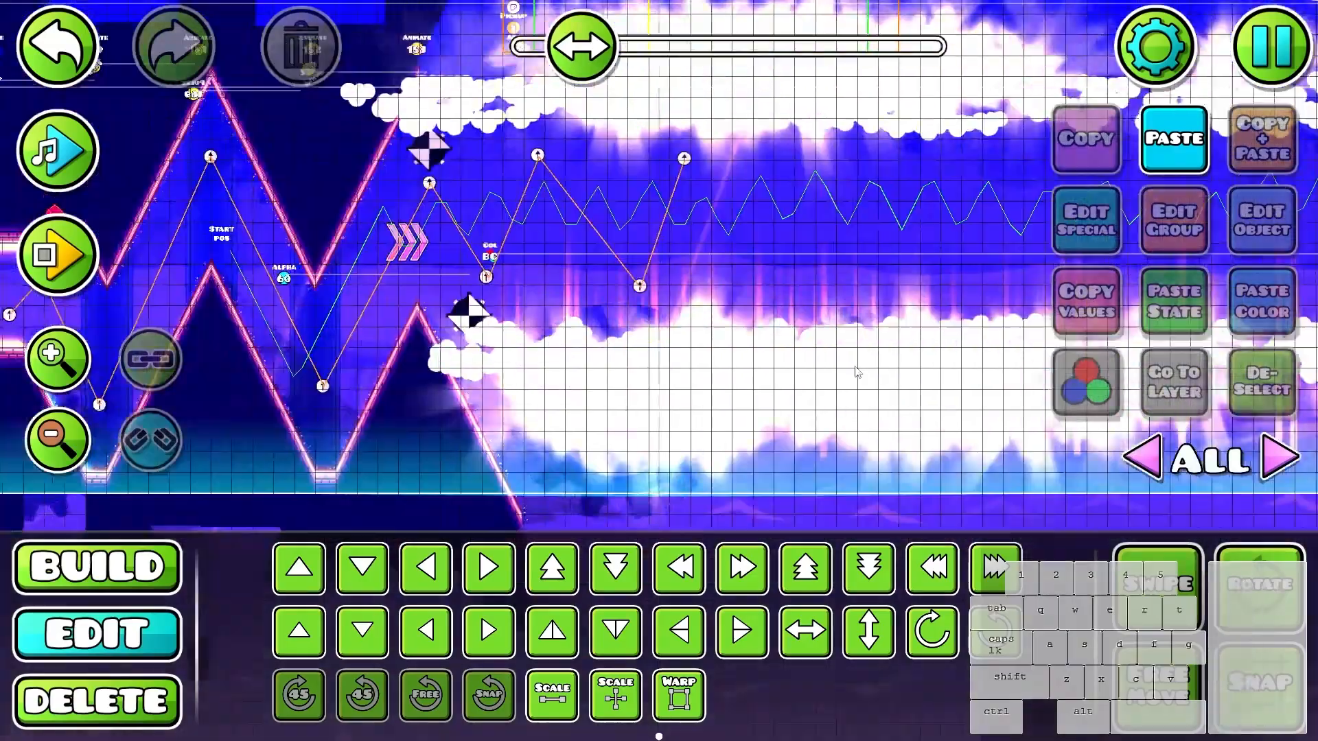
pyautogui.press('Return')
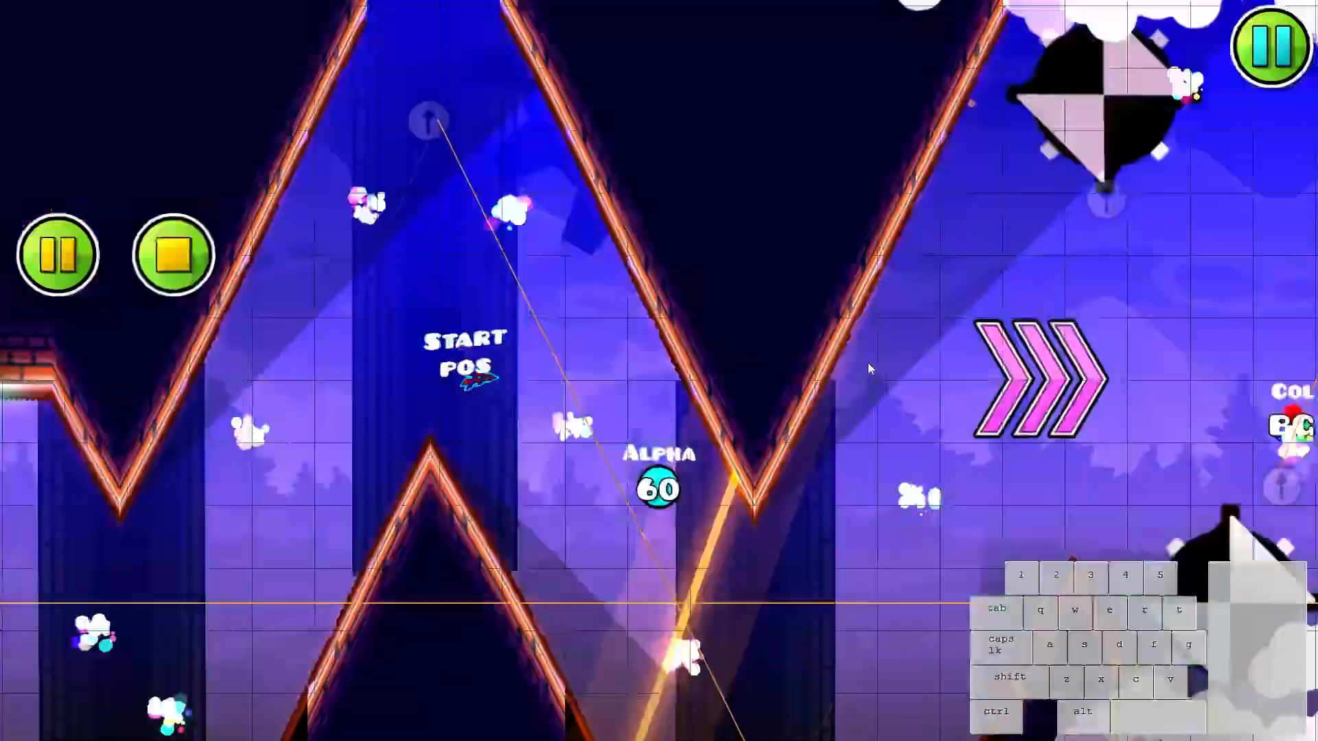
pyautogui.press('Return')
pyautogui.moveTo(591, 351); pyautogui.dragTo(731, 391)
pyautogui.press('p')
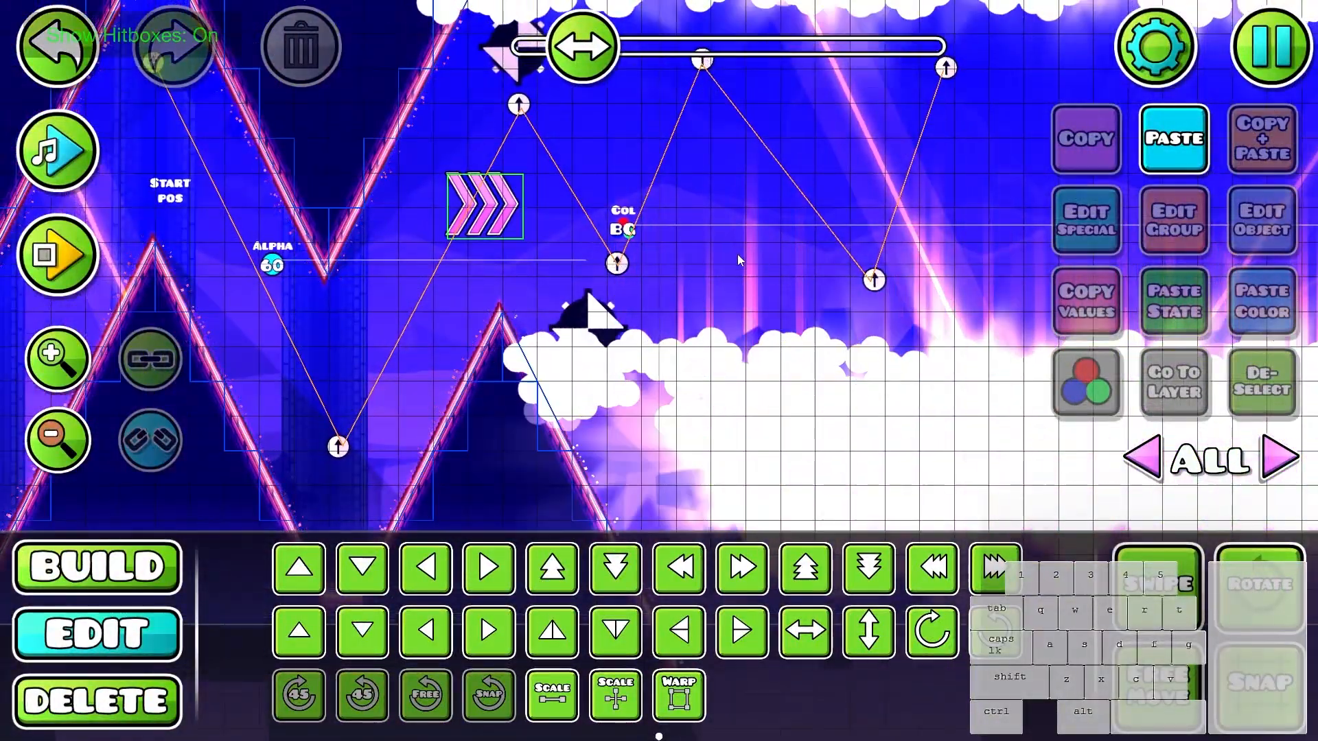
# - Playtest the wave's flight past the speed portal at the corridor entrance with hitboxes shown
pyautogui.moveTo(737, 278); pyautogui.dragTo(855, 344)
pyautogui.scroll(5, 672, 217)
pyautogui.click(638, 417)
pyautogui.click(744, 390)
pyautogui.scroll(-5, 744, 390)
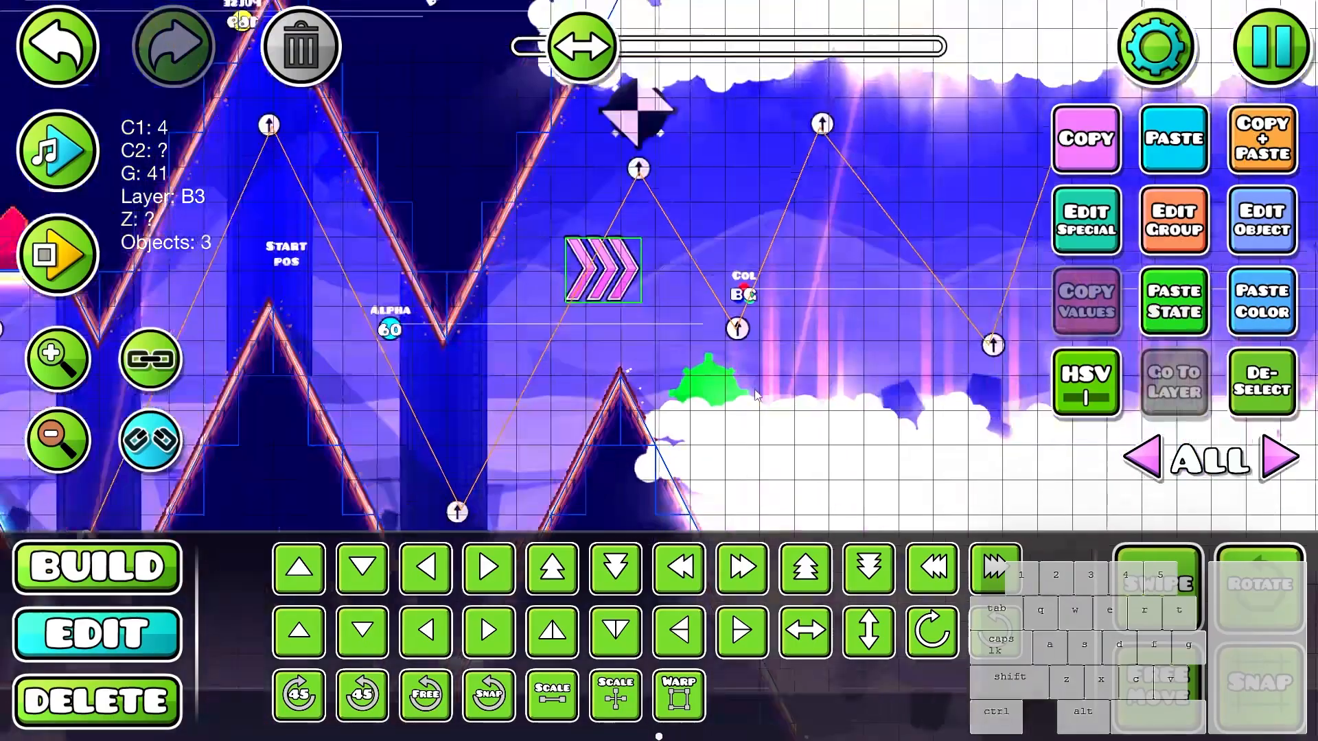
pyautogui.press('Return')
pyautogui.click(807, 367)
pyautogui.press('Return')
# - Duplicate the speed portal at the corridor entrance and warp the copy vertically so it spans the whole opening
pyautogui.moveTo(467, 343); pyautogui.dragTo(566, 321)
pyautogui.click(566, 323)
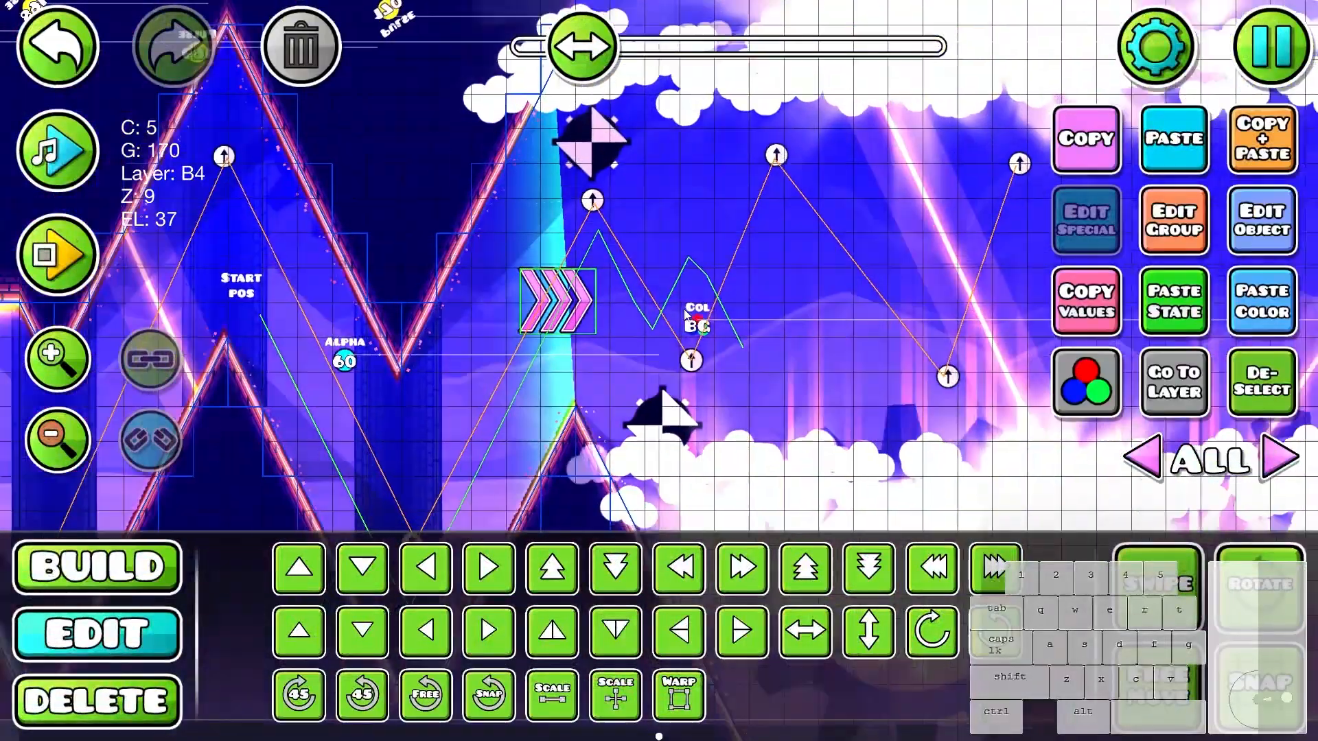
pyautogui.click(570, 322)
pyautogui.click(688, 712)
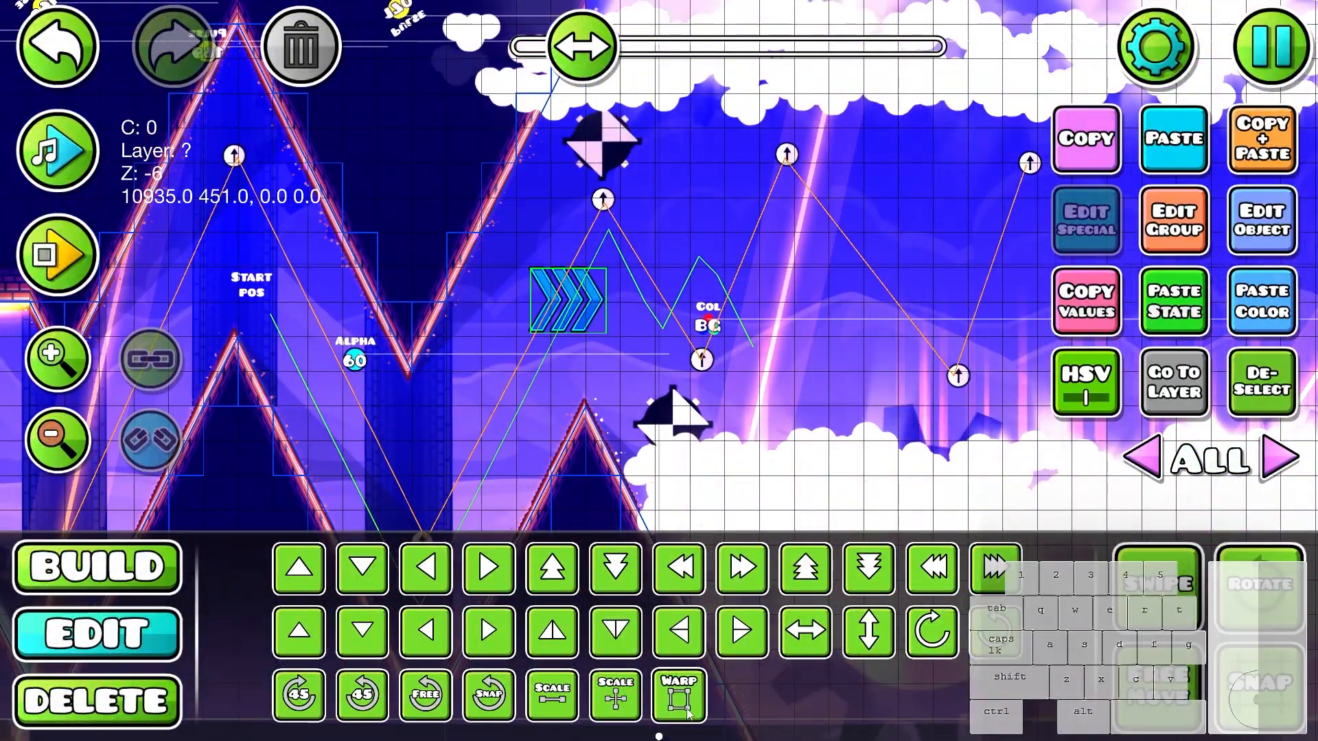
pyautogui.moveTo(572, 337); pyautogui.dragTo(574, 473)
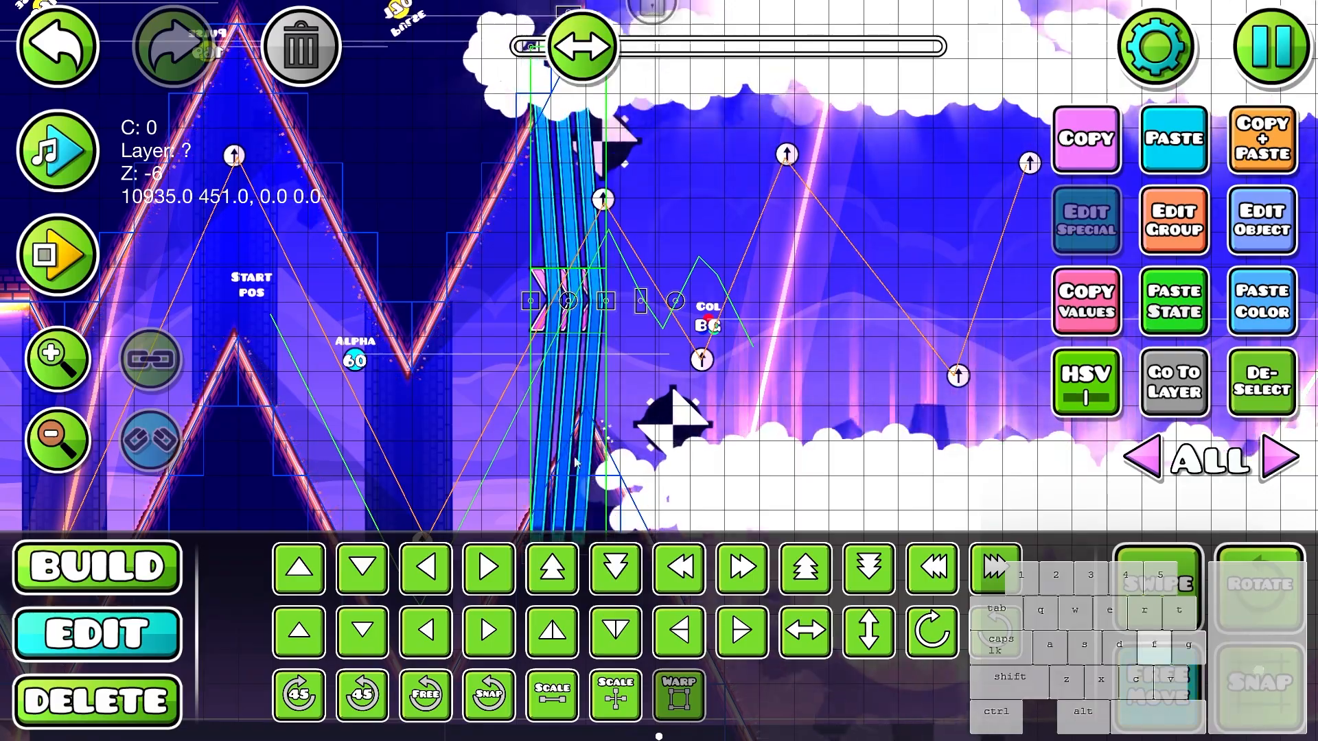
# - Set the stretched speed portal copy to Hide in its object options and deselect it
pyautogui.click(1225, 233)
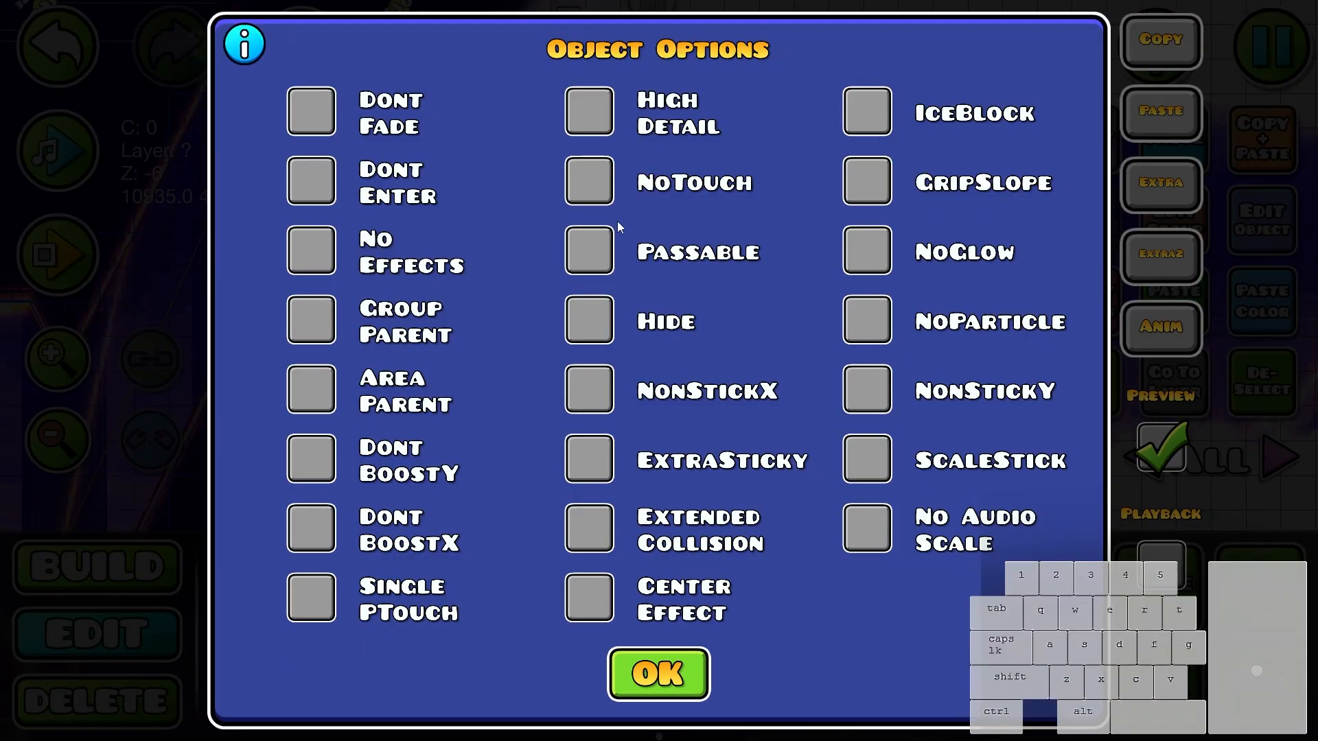
pyautogui.press('Escape')
pyautogui.press('Escape')
pyautogui.click(1242, 404)
# - Restart the playtest from the start position and fly the wave past the speed portal through the cloud corridor
pyautogui.moveTo(903, 355); pyautogui.dragTo(1009, 320)
pyautogui.press('Return')
pyautogui.click(1003, 336)
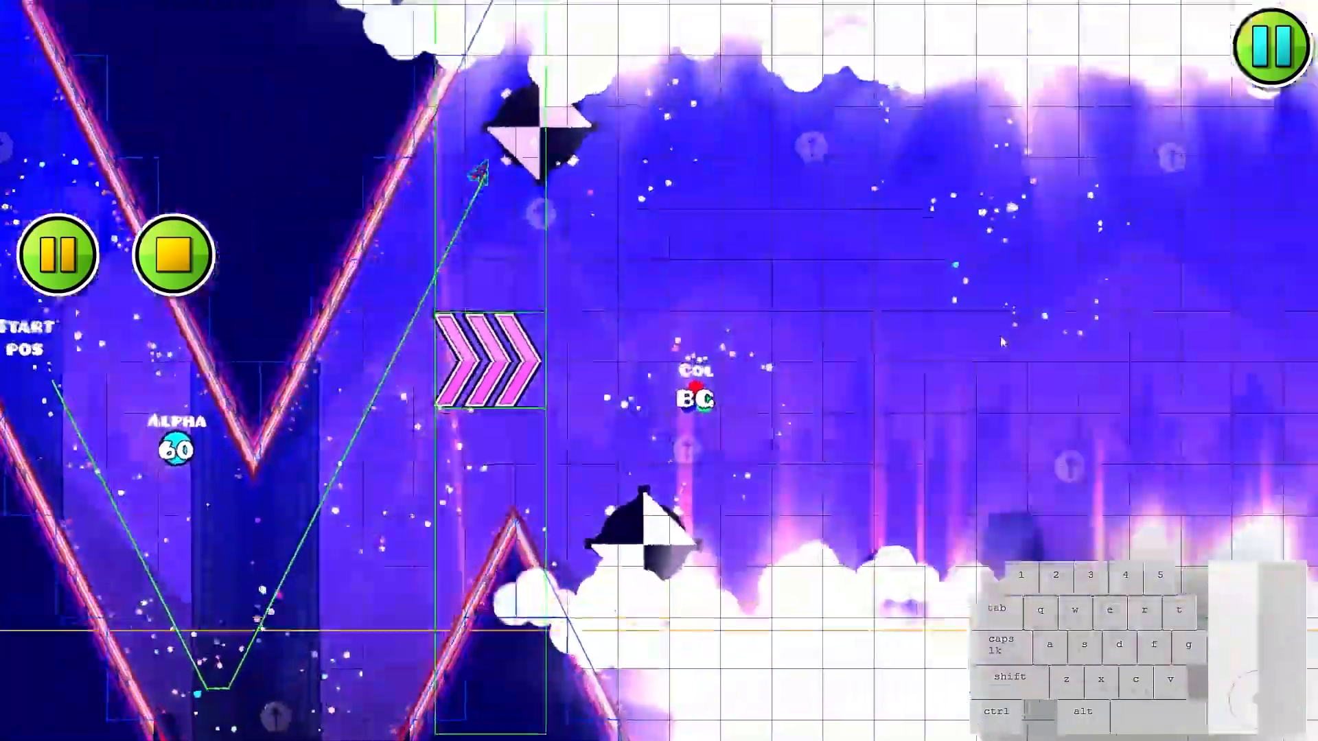
pyautogui.press('Return')
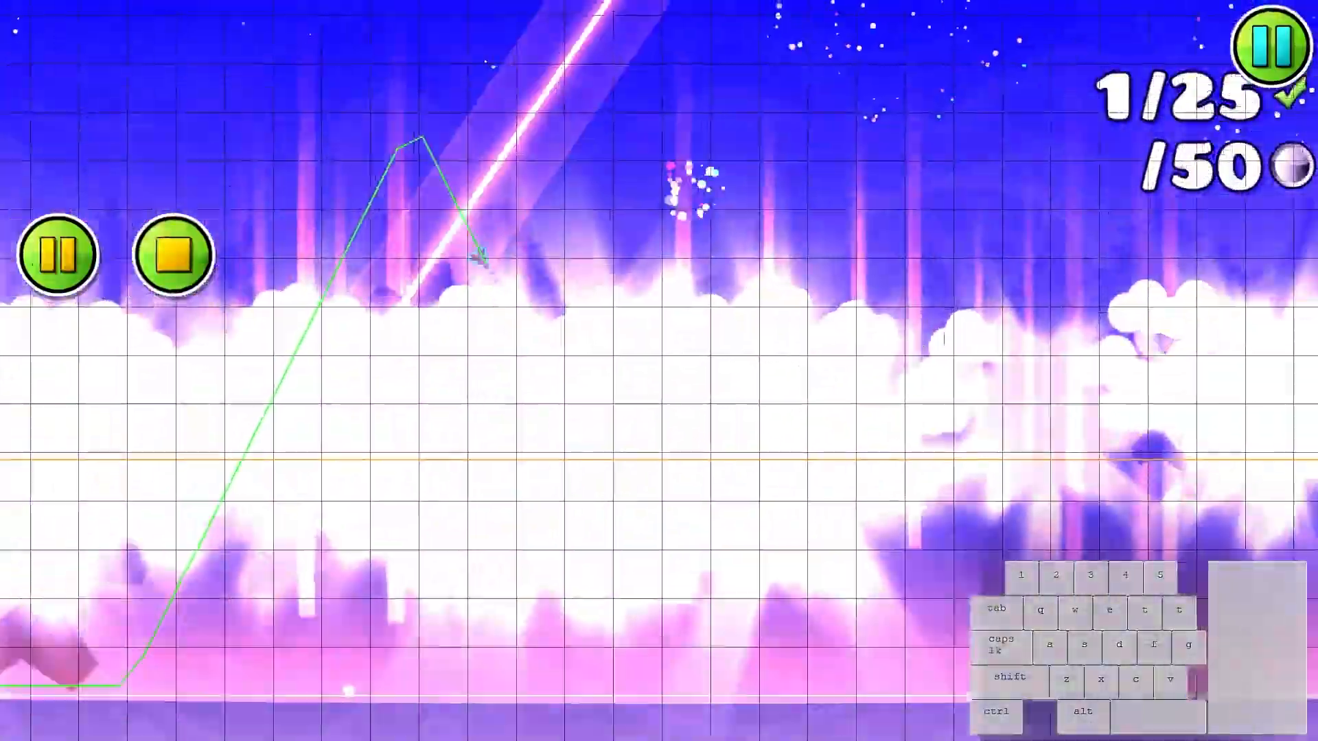
pyautogui.click(943, 333)
pyautogui.click(942, 336)
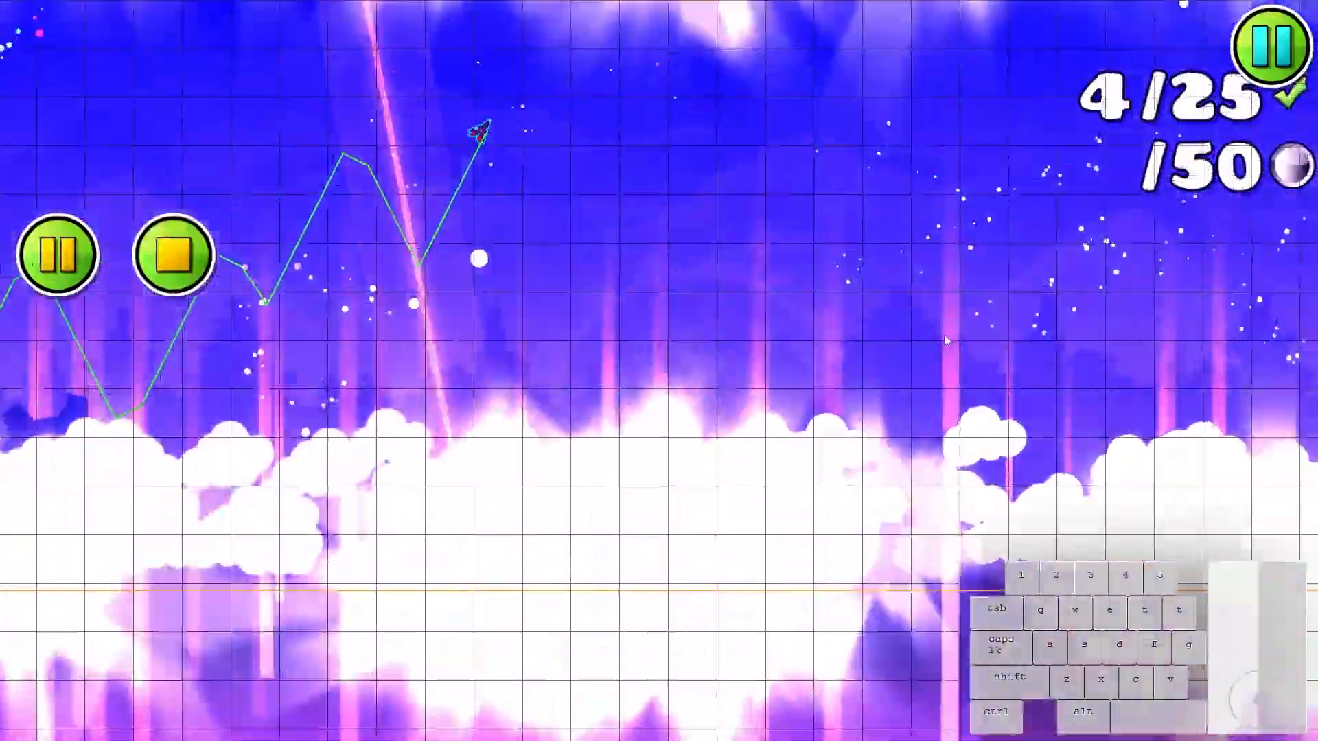
pyautogui.click(941, 338)
pyautogui.click(939, 340)
pyautogui.click(938, 342)
pyautogui.click(935, 343)
pyautogui.click(932, 345)
pyautogui.click(925, 350)
pyautogui.click(926, 353)
pyautogui.click(927, 353)
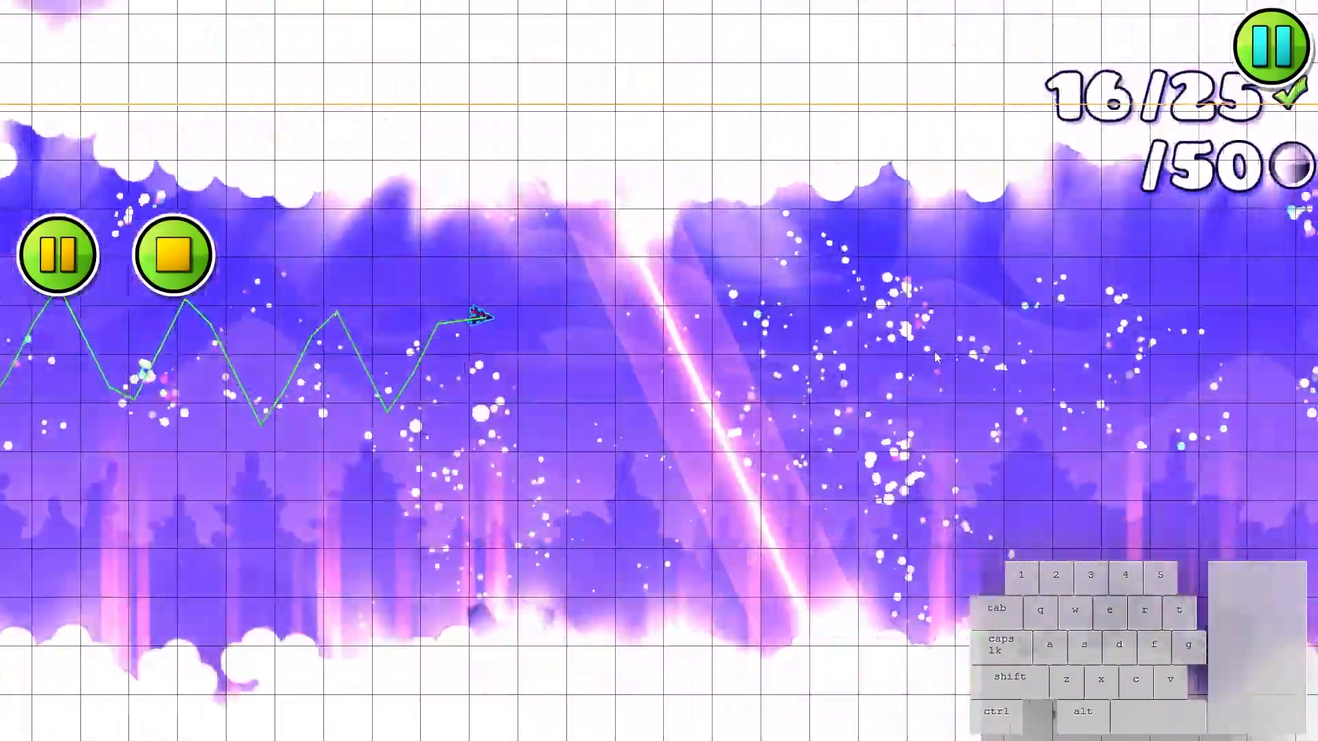
pyautogui.click(929, 353)
pyautogui.click(930, 352)
pyautogui.click(930, 353)
pyautogui.click(929, 354)
pyautogui.click(929, 354)
pyautogui.click(928, 355)
pyautogui.moveTo(788, 370); pyautogui.dragTo(855, 353)
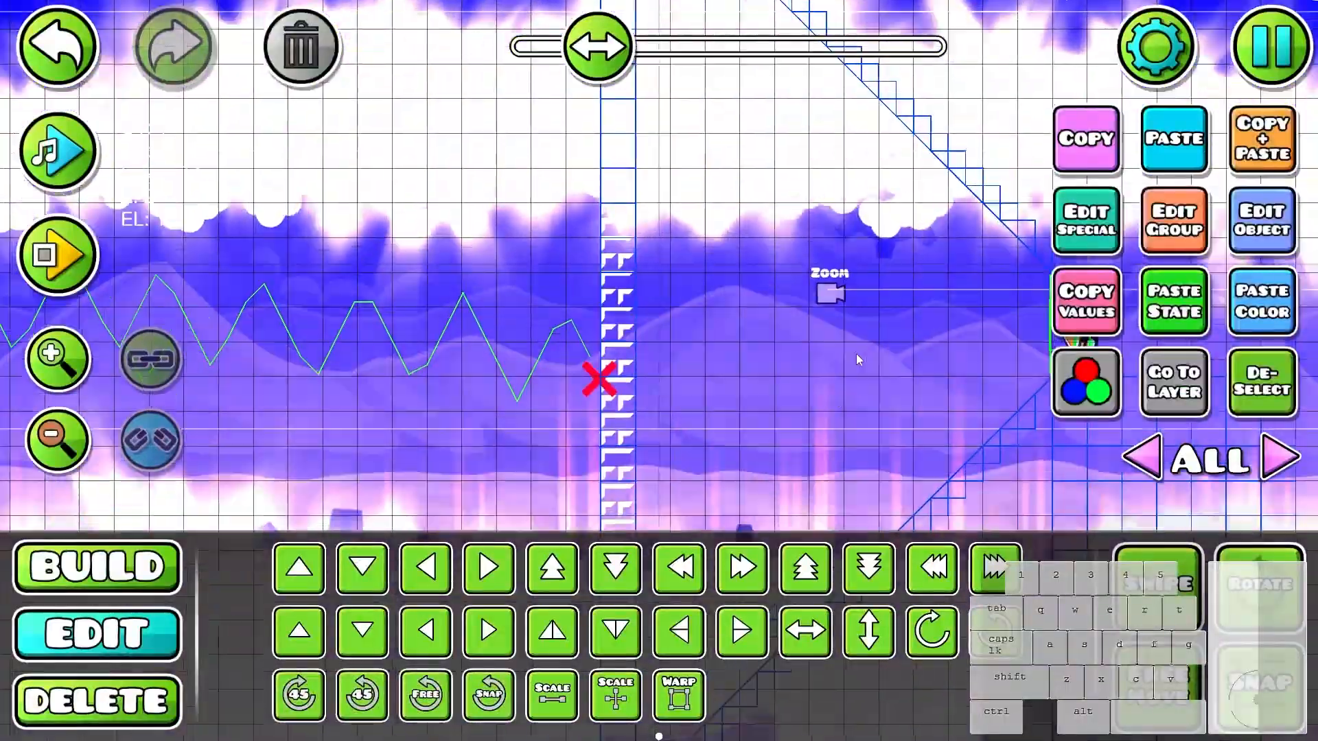
# - Playtest the wave again from the start position through the whole corridor to the platform and jump pad beyond the exit portal
pyautogui.press('Return')
pyautogui.click(944, 383)
pyautogui.click(951, 387)
pyautogui.click(952, 388)
pyautogui.click(952, 388)
pyautogui.click(953, 387)
pyautogui.click(952, 388)
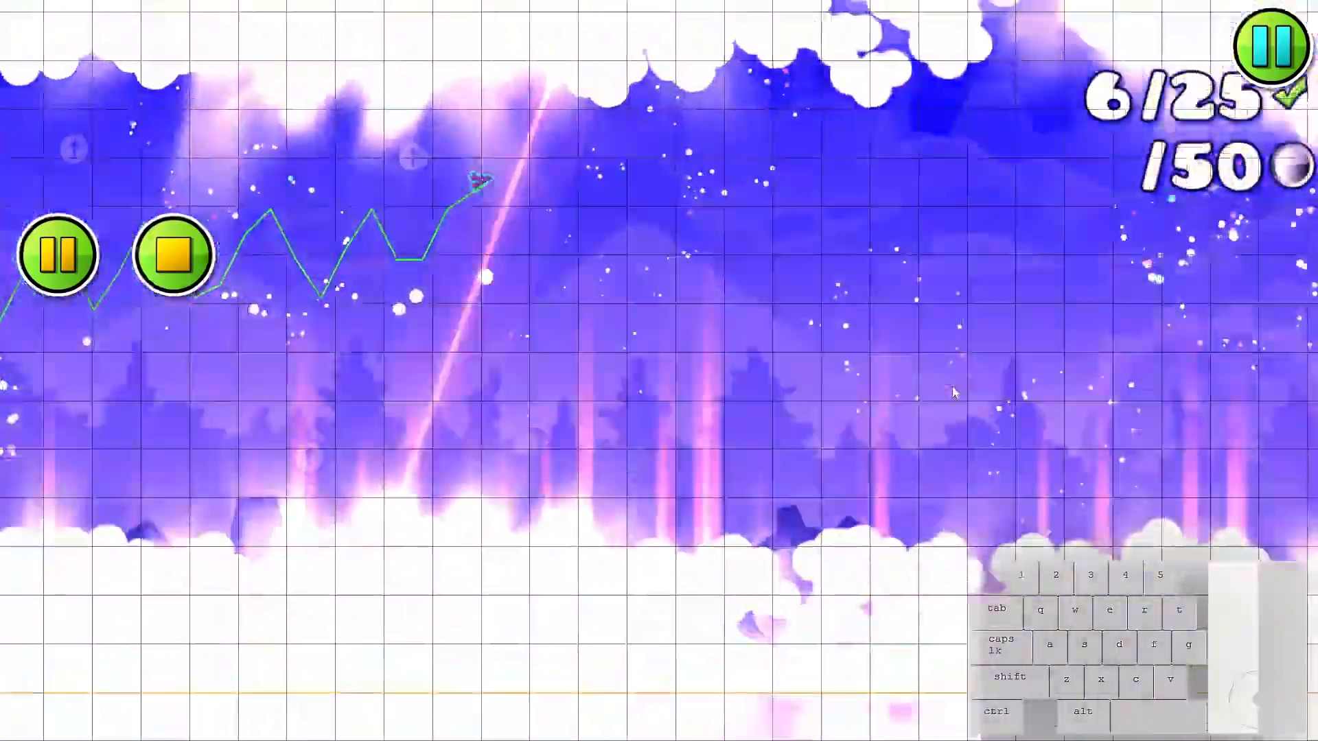
pyautogui.click(953, 390)
pyautogui.click(952, 391)
pyautogui.click(953, 401)
pyautogui.click(956, 415)
pyautogui.click(958, 418)
pyautogui.click(959, 422)
pyautogui.click(958, 418)
pyautogui.click(954, 413)
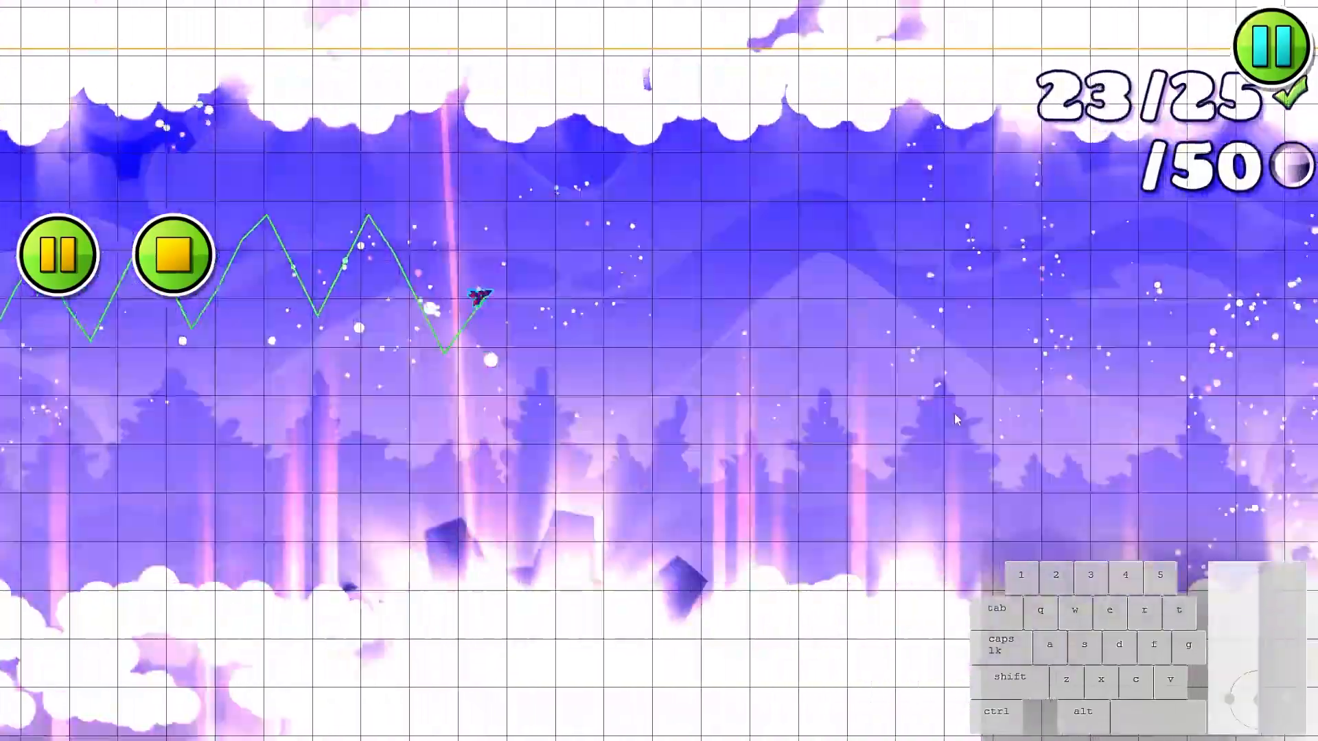
pyautogui.click(953, 413)
pyautogui.click(950, 412)
pyautogui.click(948, 412)
pyautogui.click(946, 412)
pyautogui.click(942, 411)
pyautogui.click(940, 411)
pyautogui.click(940, 409)
pyautogui.click(940, 406)
pyautogui.click(940, 402)
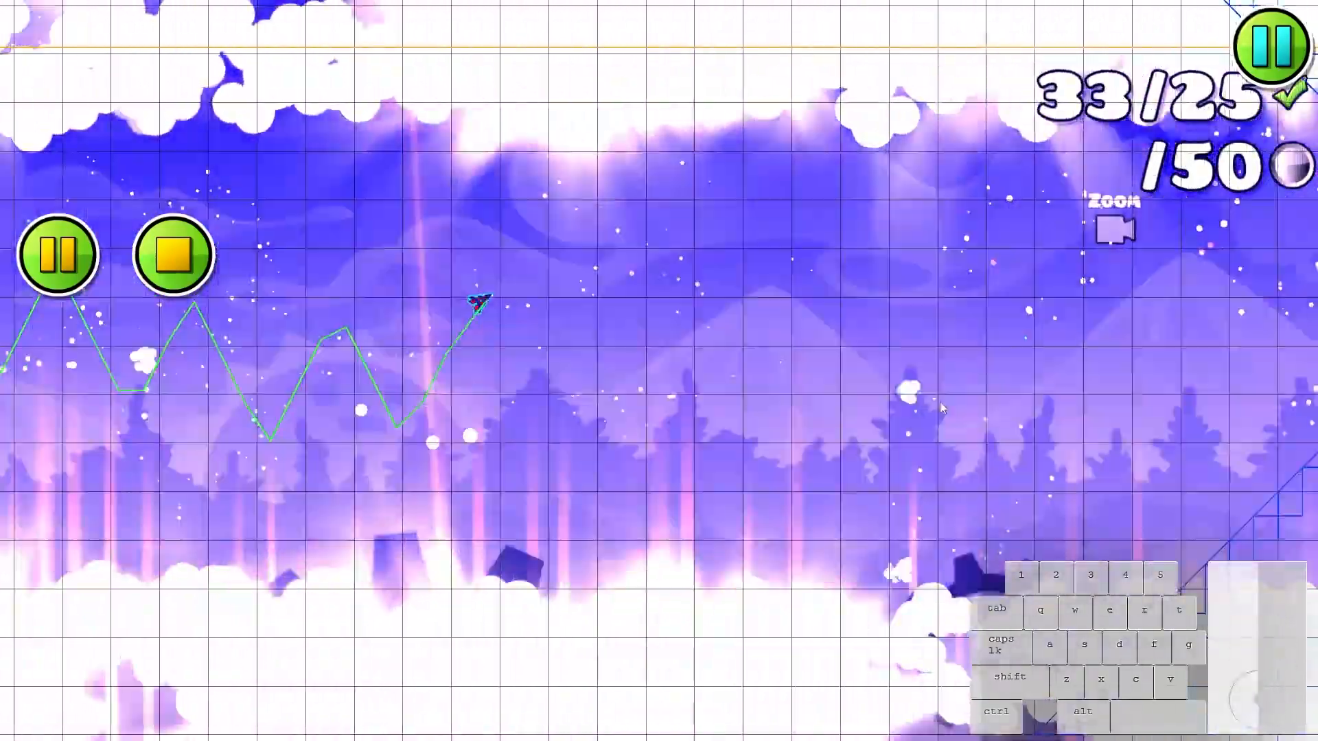
pyautogui.click(937, 403)
pyautogui.click(933, 405)
pyautogui.click(930, 406)
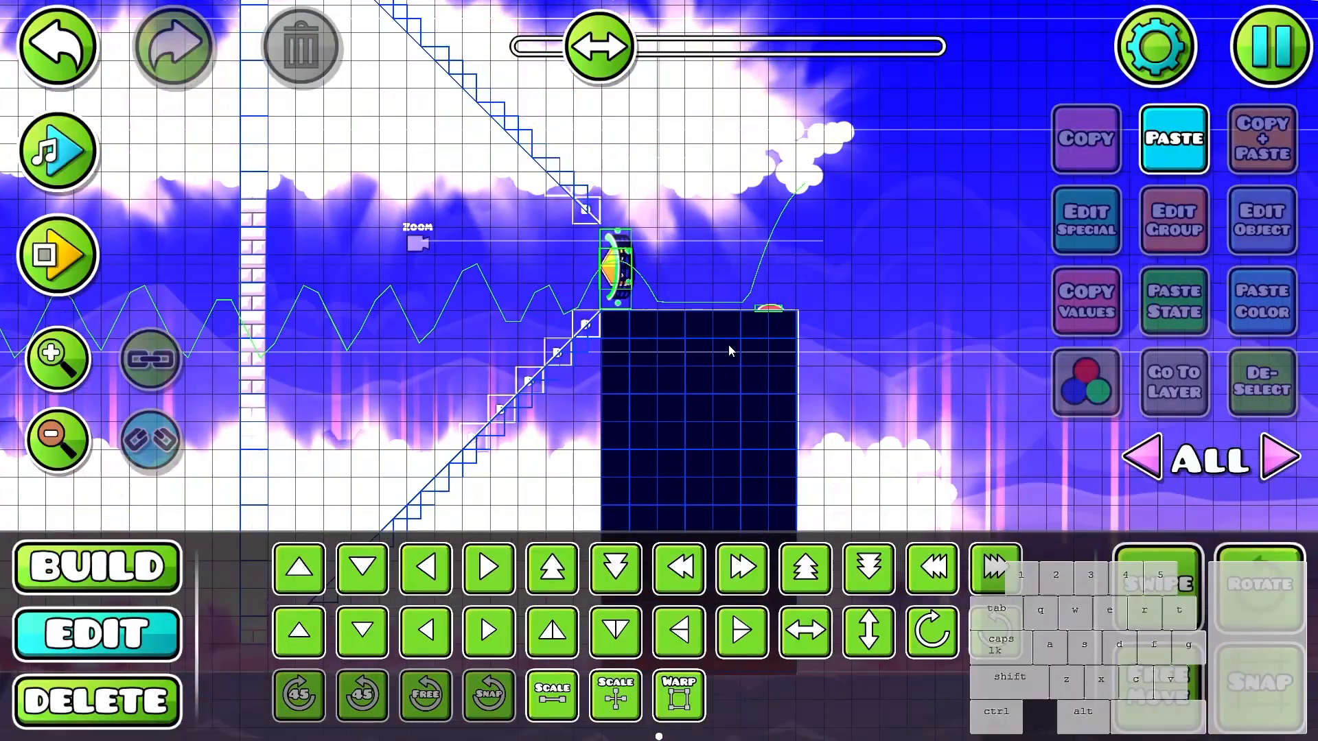
pyautogui.click(765, 310)
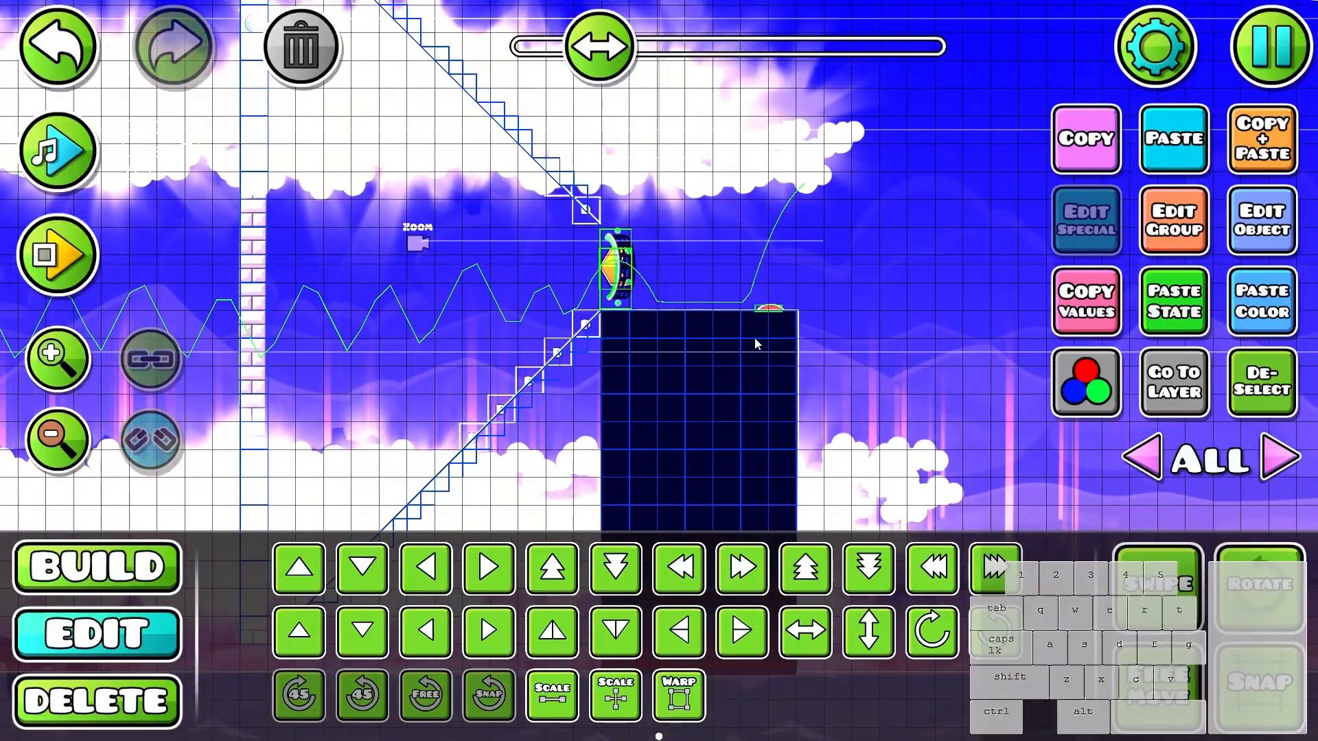
# - Review the recorded flight path between the zigzag entrance and the corridor exit with hitboxes shown
pyautogui.scroll(-2, 764, 316)
pyautogui.click(1238, 405)
pyautogui.scroll(1, 919, 389)
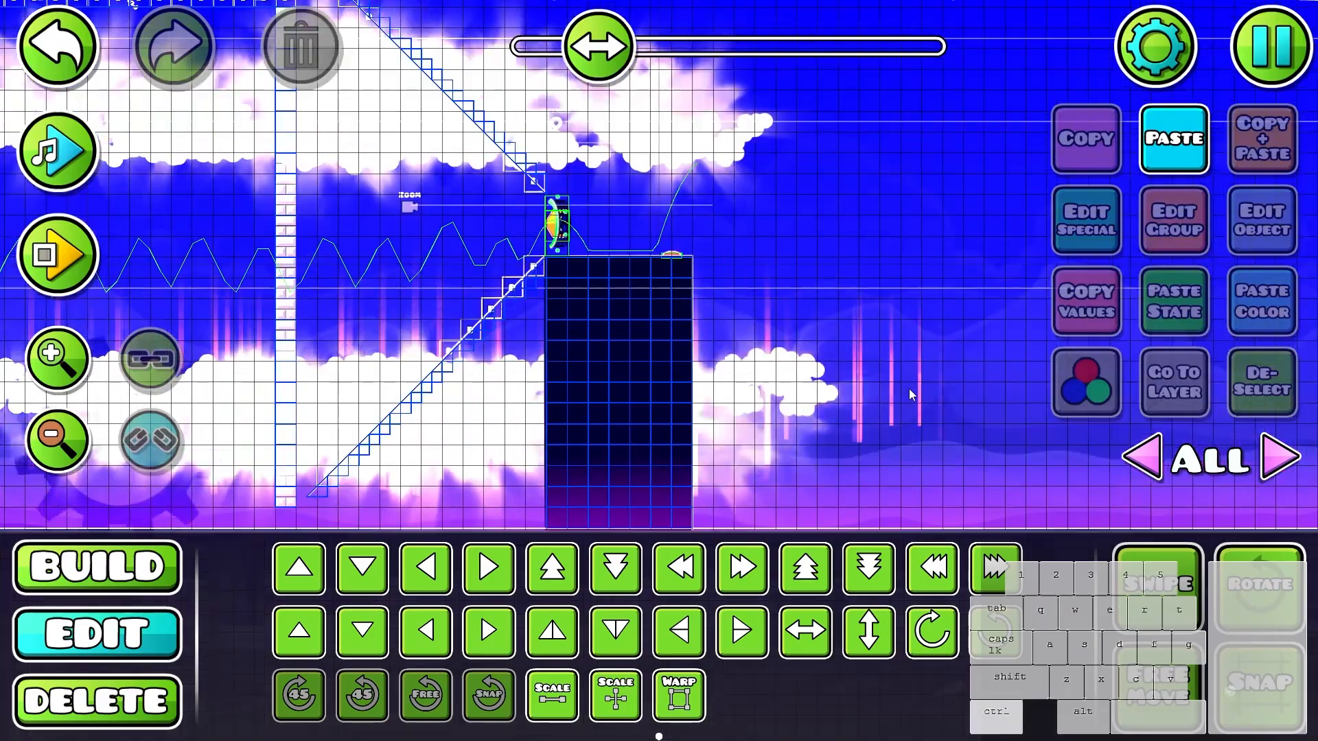
pyautogui.moveTo(549, 364); pyautogui.dragTo(986, 381)
pyautogui.moveTo(340, 372); pyautogui.dragTo(960, 371)
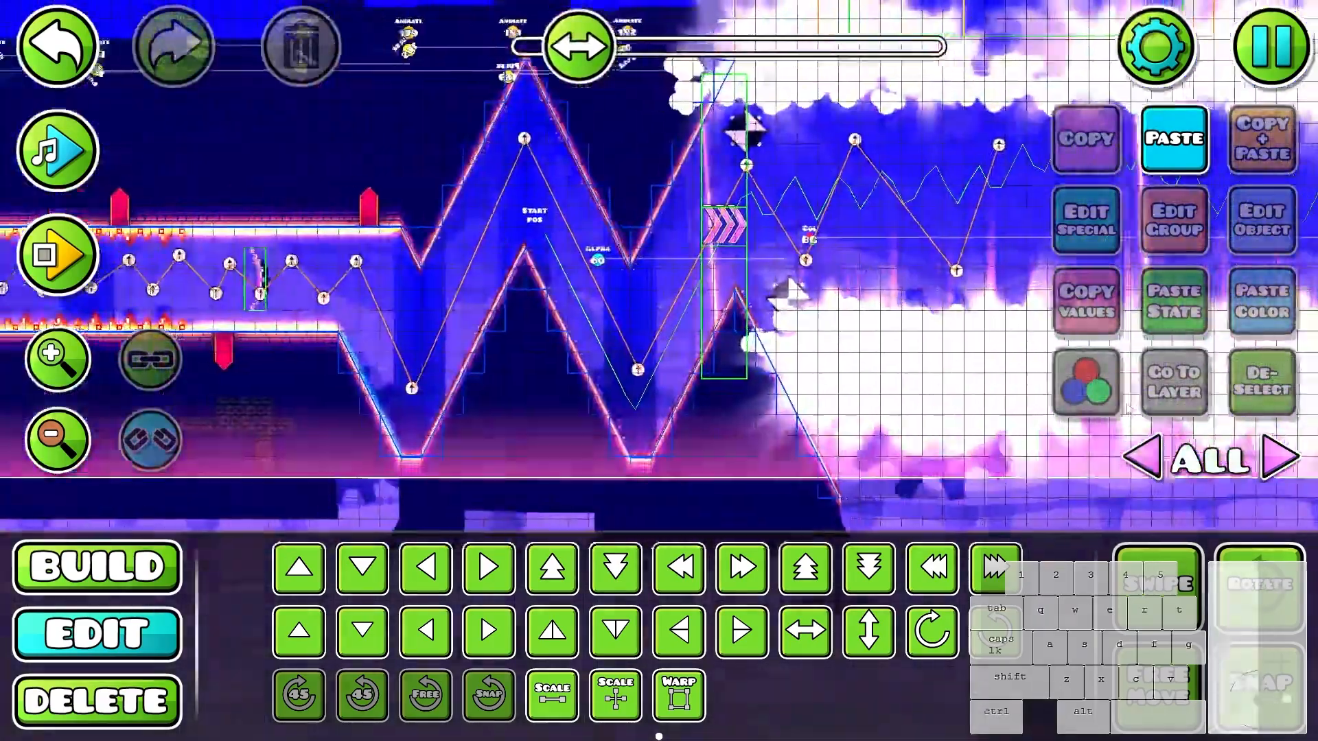
pyautogui.scroll(-3, 862, 408)
pyautogui.scroll(3, 863, 407)
pyautogui.moveTo(863, 384); pyautogui.dragTo(412, 378)
pyautogui.moveTo(789, 357); pyautogui.dragTo(426, 364)
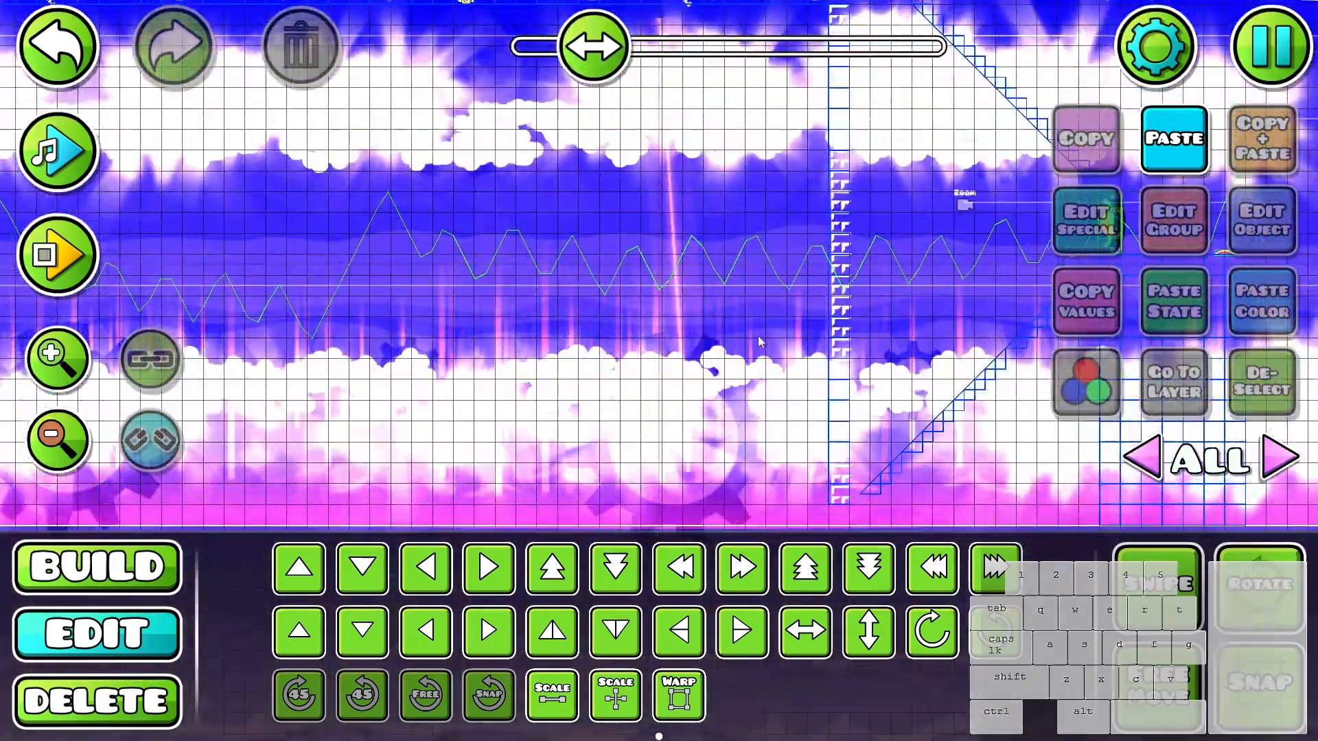
pyautogui.moveTo(988, 322); pyautogui.dragTo(669, 392)
pyautogui.click(736, 371)
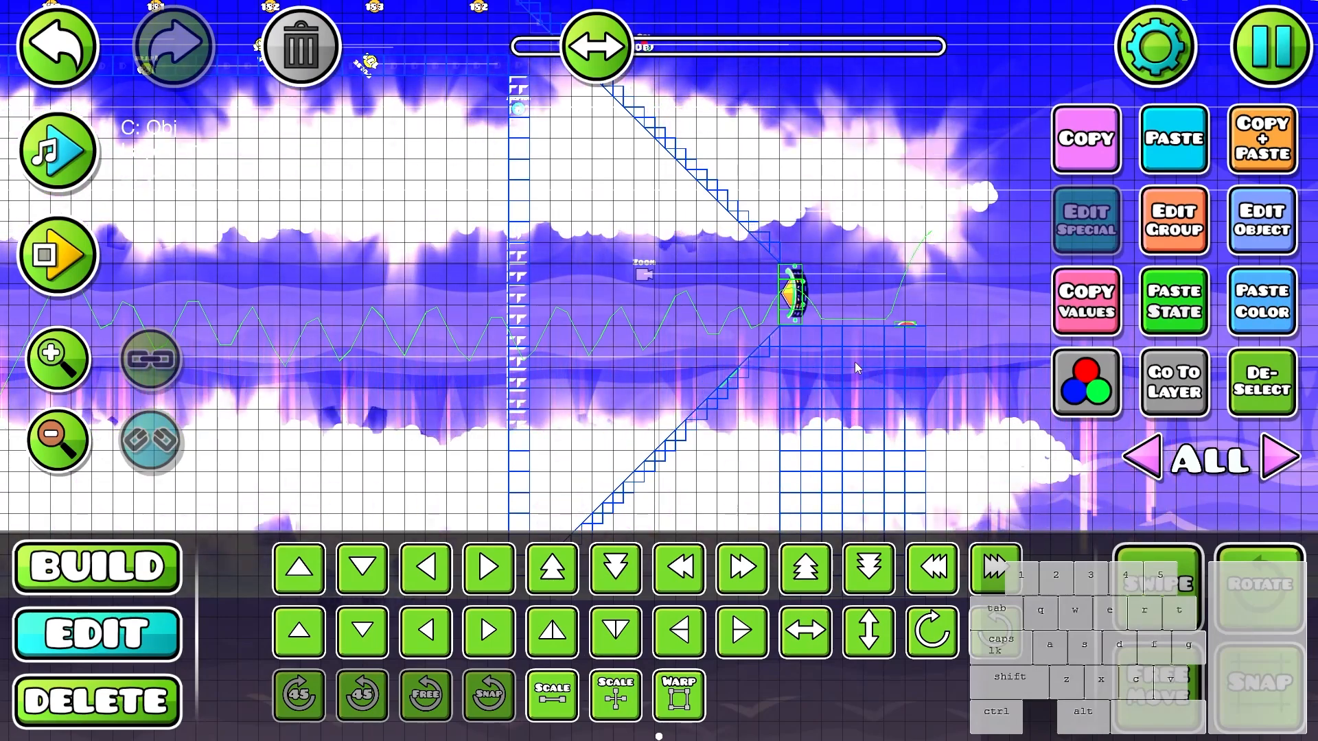
# - Turn off the hitbox display and set the portal at the corridor exit to Hide in its object options
pyautogui.press('h')
pyautogui.click(1179, 406)
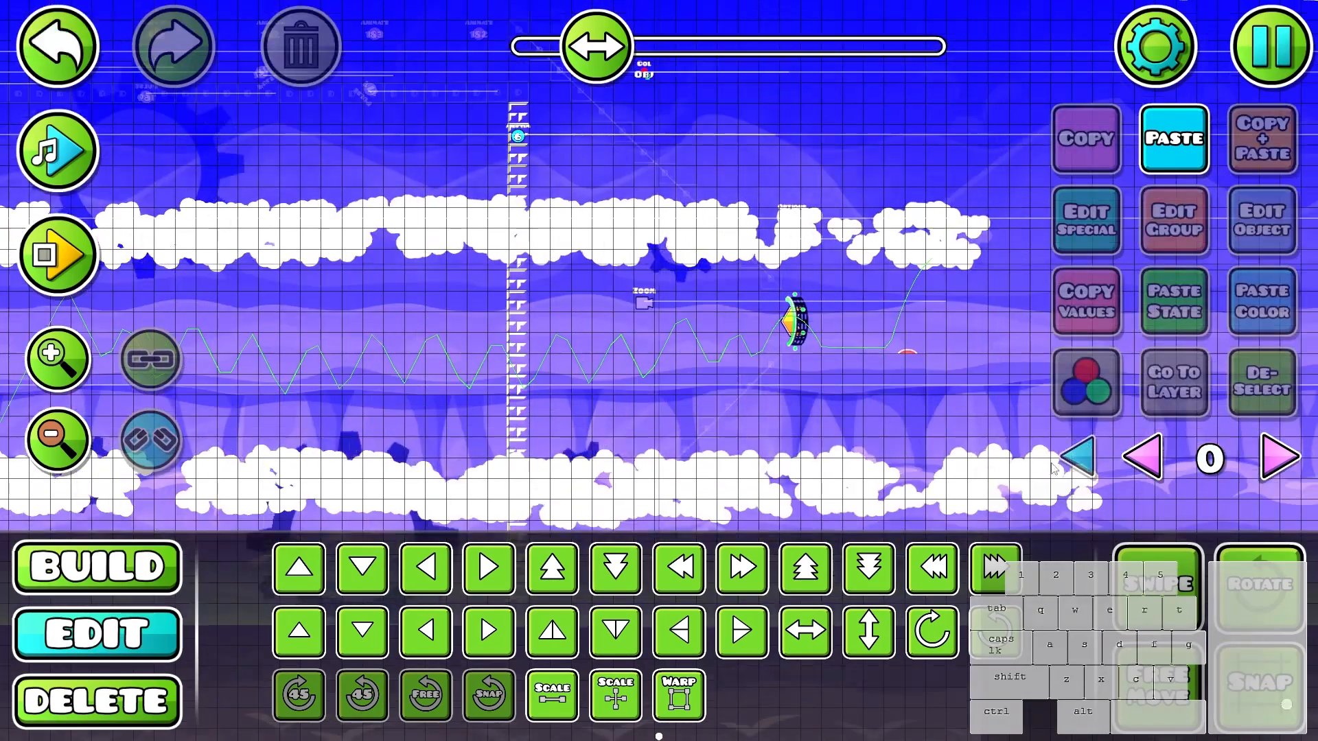
pyautogui.click(1076, 456)
pyautogui.moveTo(884, 401); pyautogui.dragTo(779, 383)
pyautogui.scroll(2, 780, 383)
pyautogui.click(675, 252)
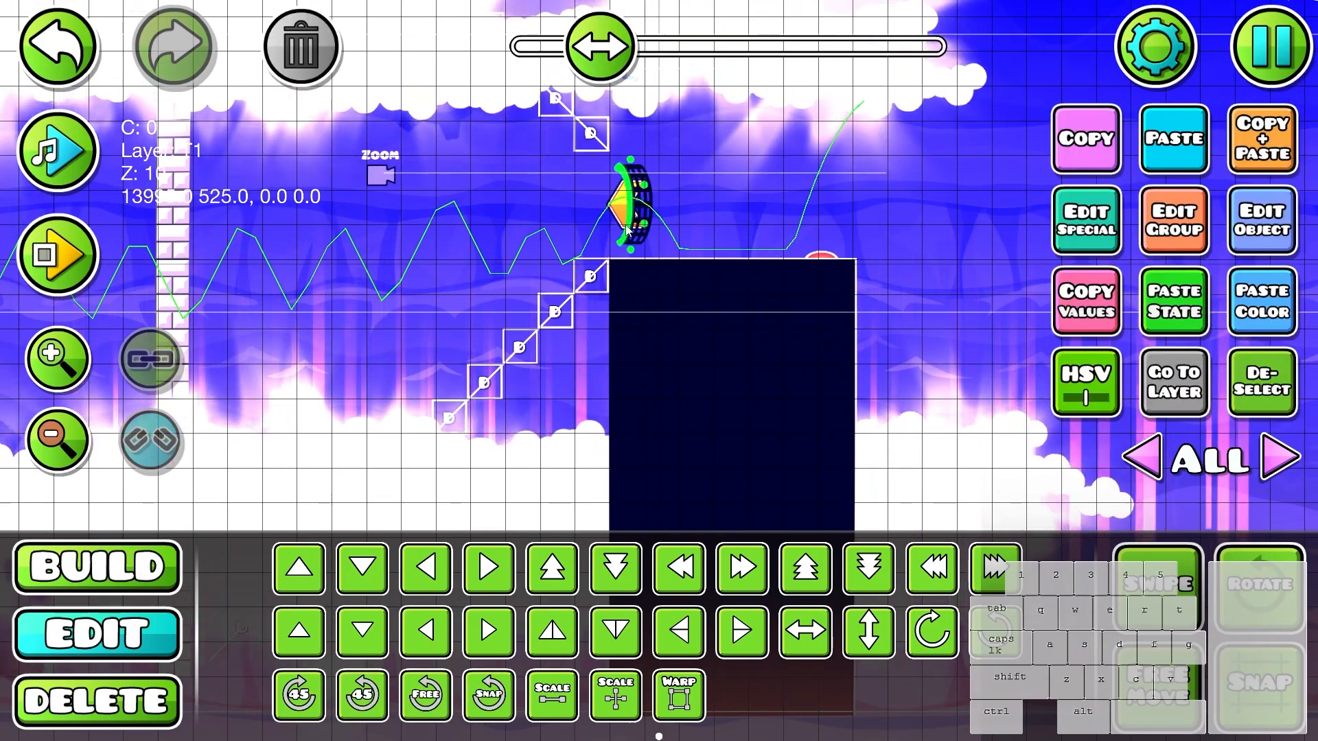
pyautogui.scroll(-1, 675, 252)
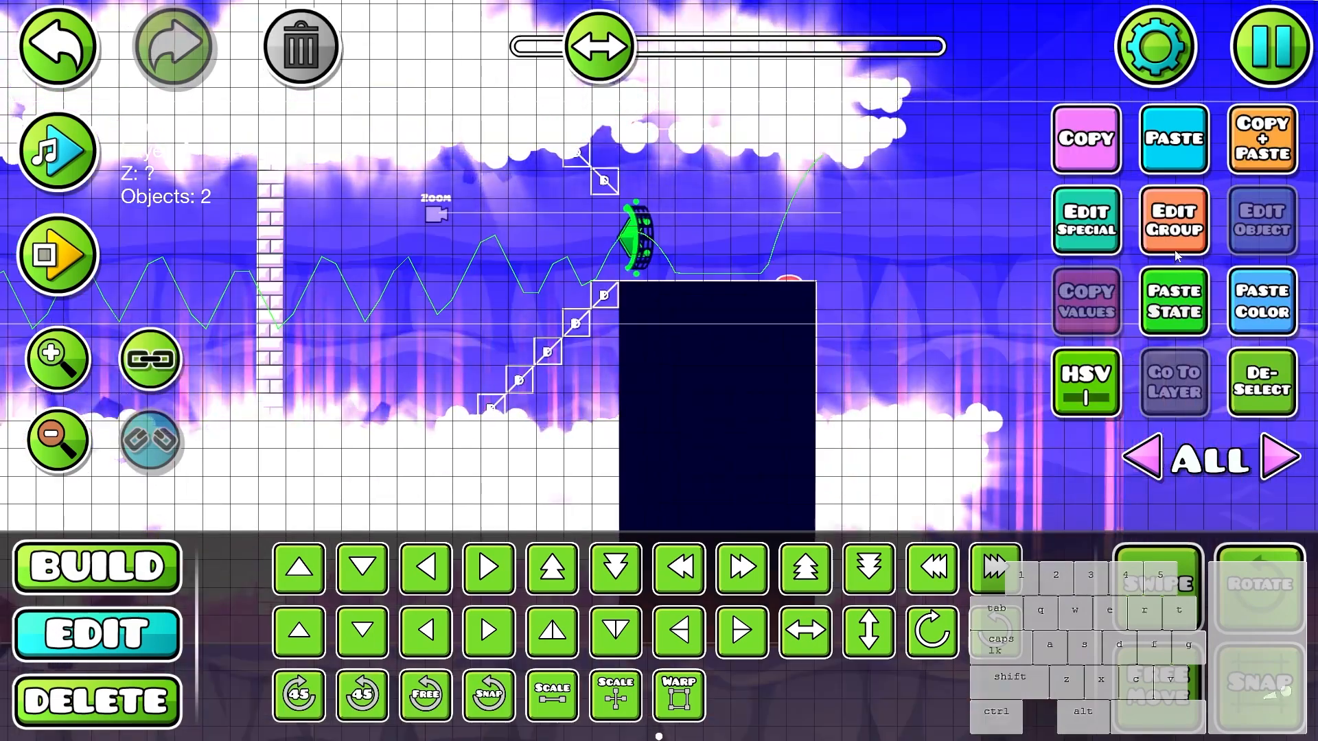
pyautogui.click(1174, 230)
pyautogui.click(1162, 325)
pyautogui.click(589, 318)
pyautogui.press('Escape')
pyautogui.press('Escape')
# - Isolate layer 0 and delete the dark fill blocks inside the tall platform beyond the corridor exit
pyautogui.click(782, 344)
pyautogui.click(1174, 386)
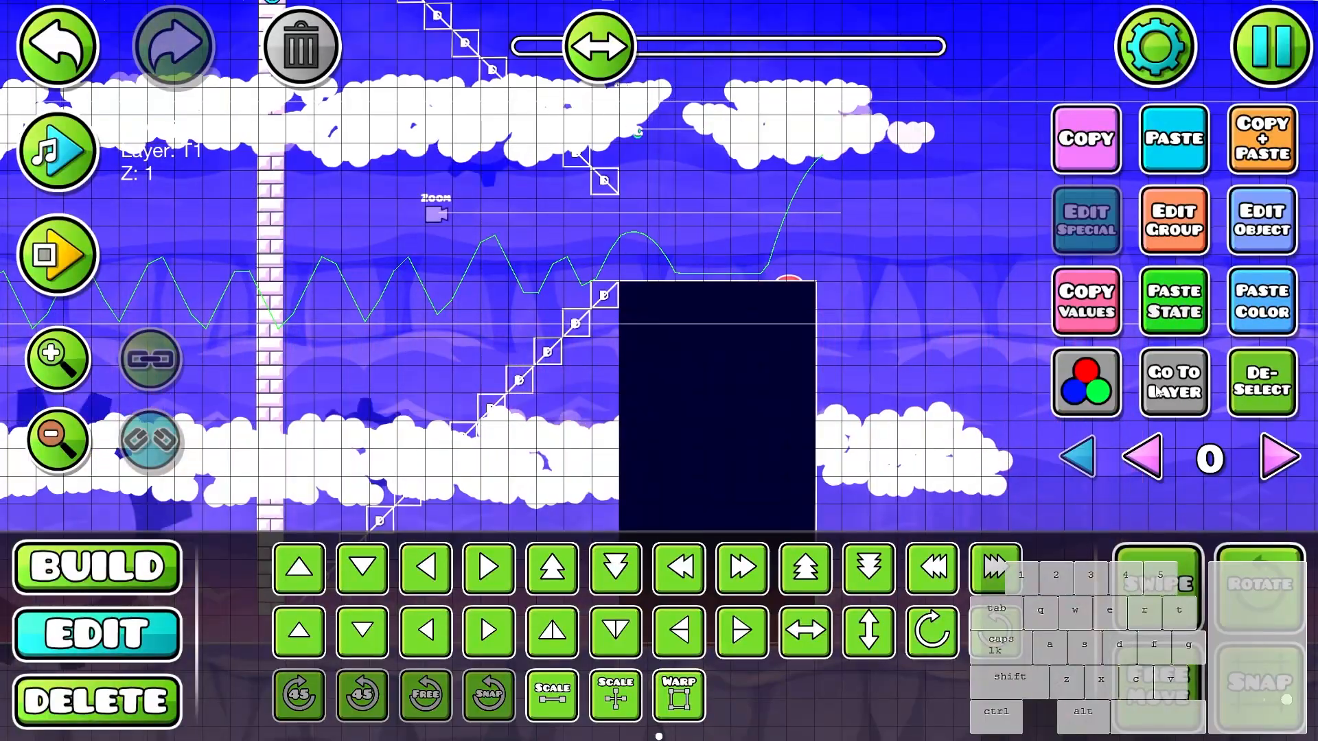
pyautogui.scroll(-2, 820, 411)
pyautogui.press('3')
pyautogui.press('2')
pyautogui.scroll(1, 821, 412)
pyautogui.moveTo(820, 414); pyautogui.dragTo(783, 271)
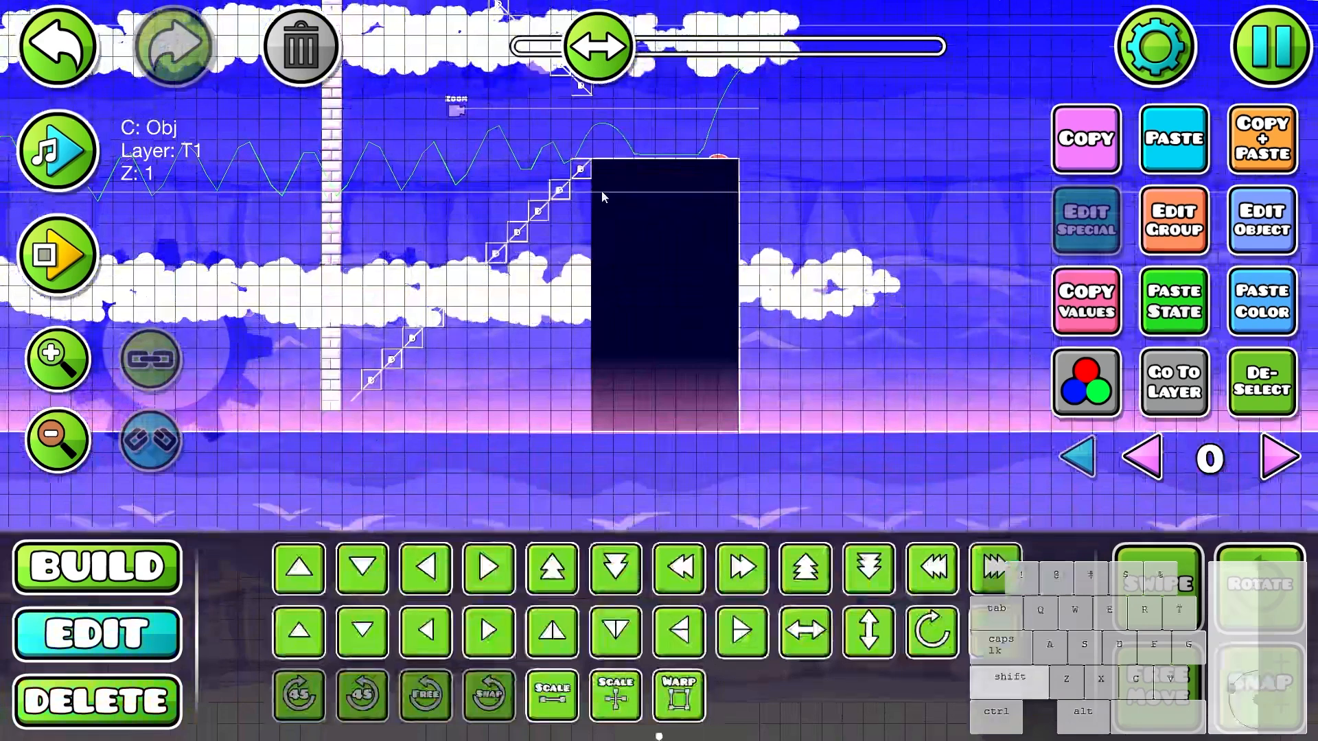
pyautogui.moveTo(601, 190); pyautogui.dragTo(708, 420)
pyautogui.press('Delete')
# - Delete the platform's remaining right-hand column using the Custom selection filter, and reset the filter to None
pyautogui.press('3')
pyautogui.click(923, 669)
pyautogui.press('2')
pyautogui.click(732, 418)
pyautogui.press('3')
pyautogui.click(943, 659)
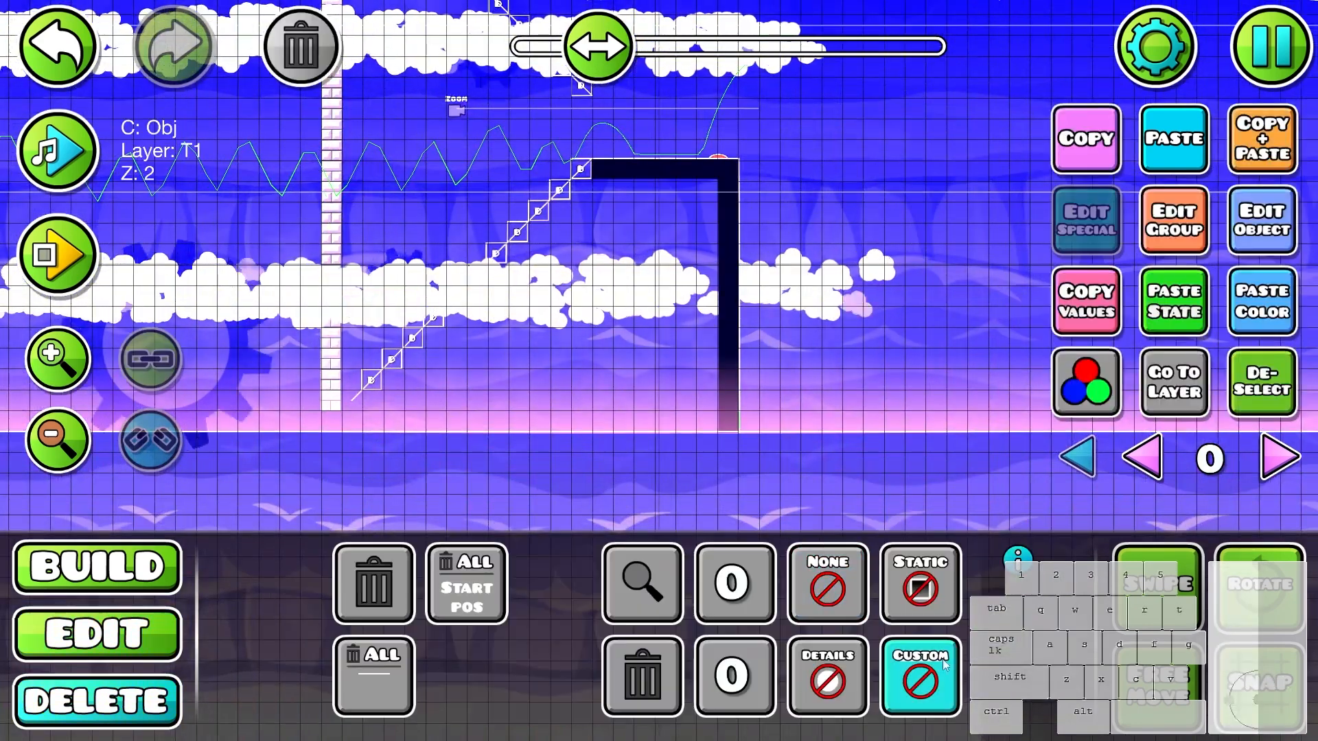
pyautogui.press('2')
pyautogui.keyDown('shift'); pyautogui.click(720, 196); pyautogui.keyUp('shift')
pyautogui.click(308, 63)
pyautogui.press('3')
pyautogui.click(848, 592)
pyautogui.press('2')
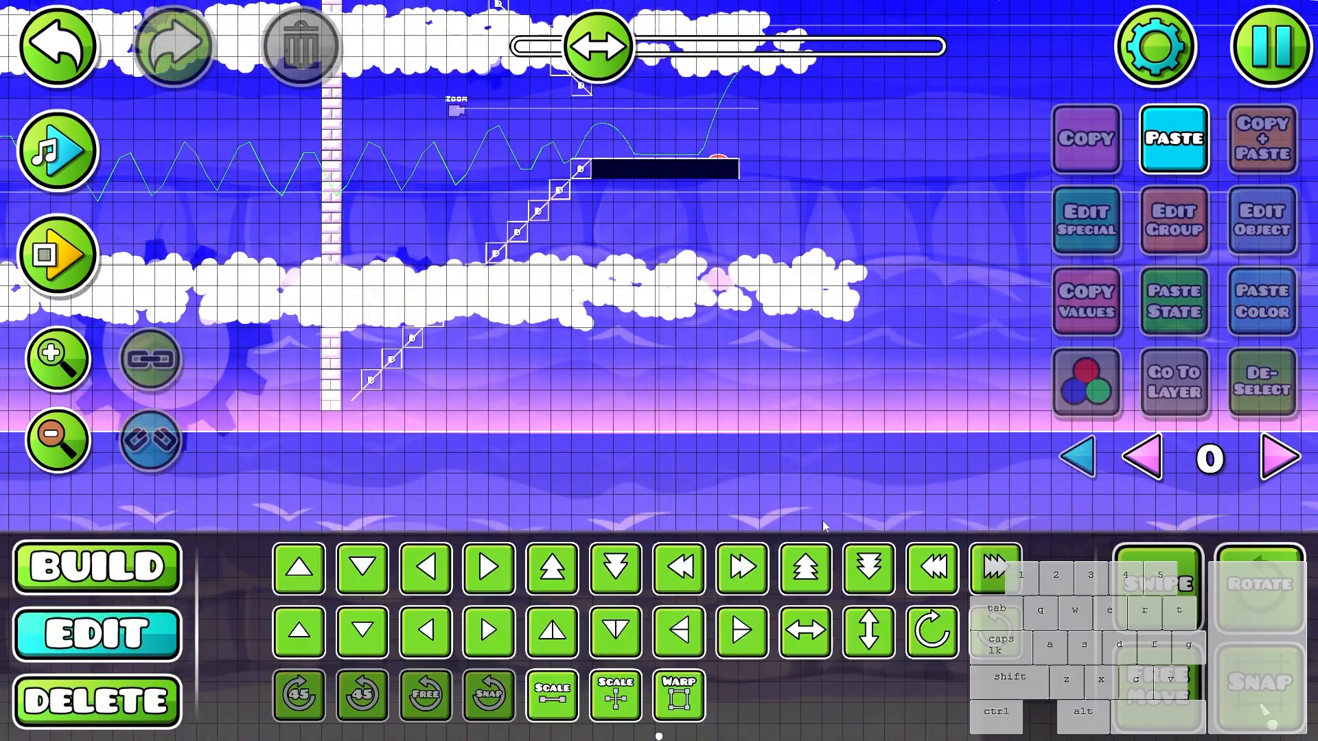
# - Open the color settings of the platform's top row, close them and return to all layers
pyautogui.moveTo(644, 168); pyautogui.dragTo(750, 306)
pyautogui.click(750, 306)
pyautogui.click(1247, 230)
pyautogui.press('Escape')
pyautogui.hotkey('alt', 'd')
pyautogui.click(1083, 456)
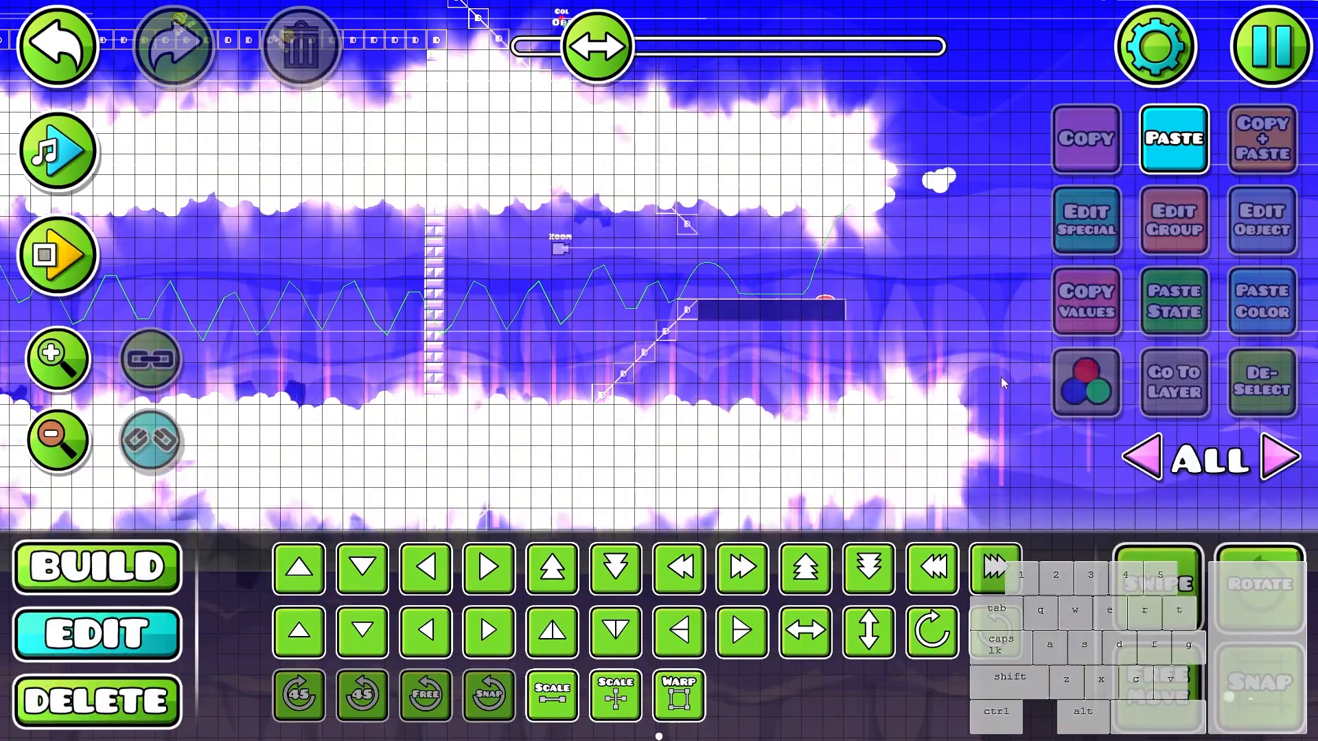
# - Delete the OBJ color trigger above the clouds near the corridor exit
pyautogui.moveTo(916, 383); pyautogui.dragTo(881, 584)
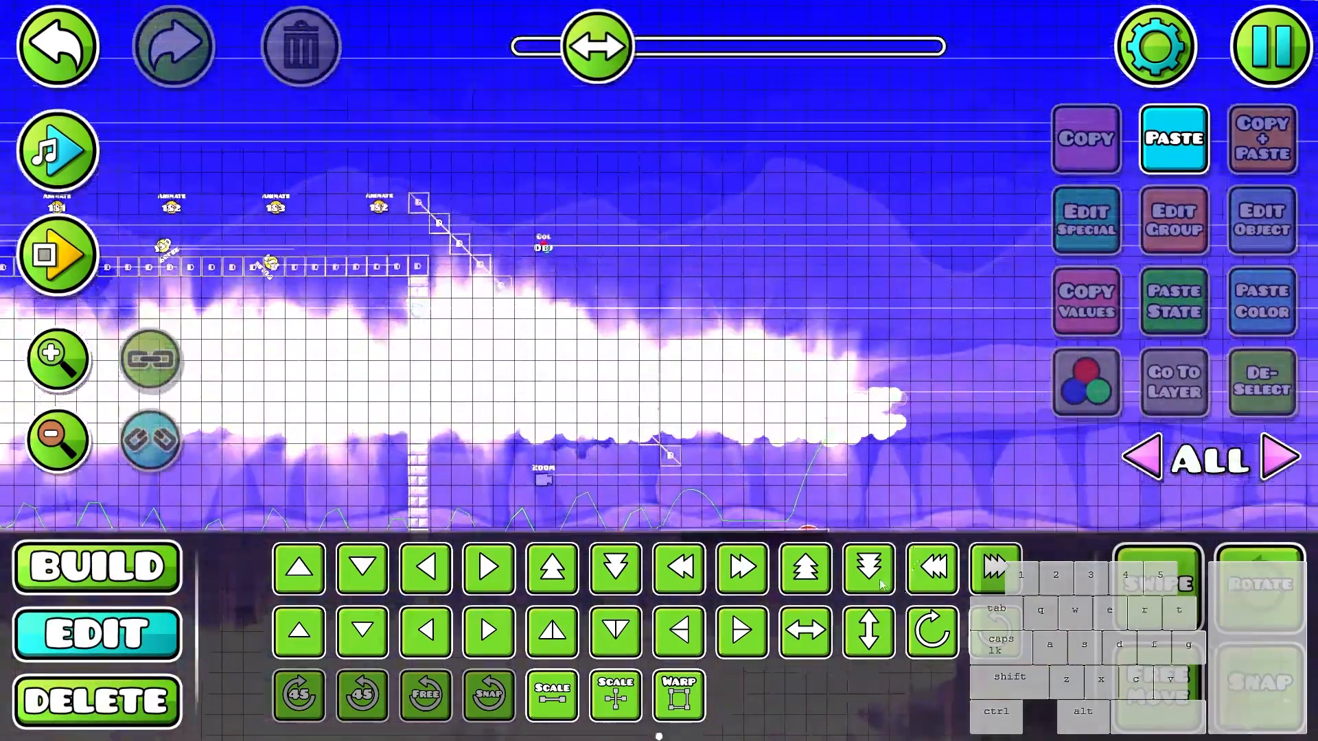
pyautogui.click(538, 236)
pyautogui.moveTo(537, 235); pyautogui.dragTo(530, 164)
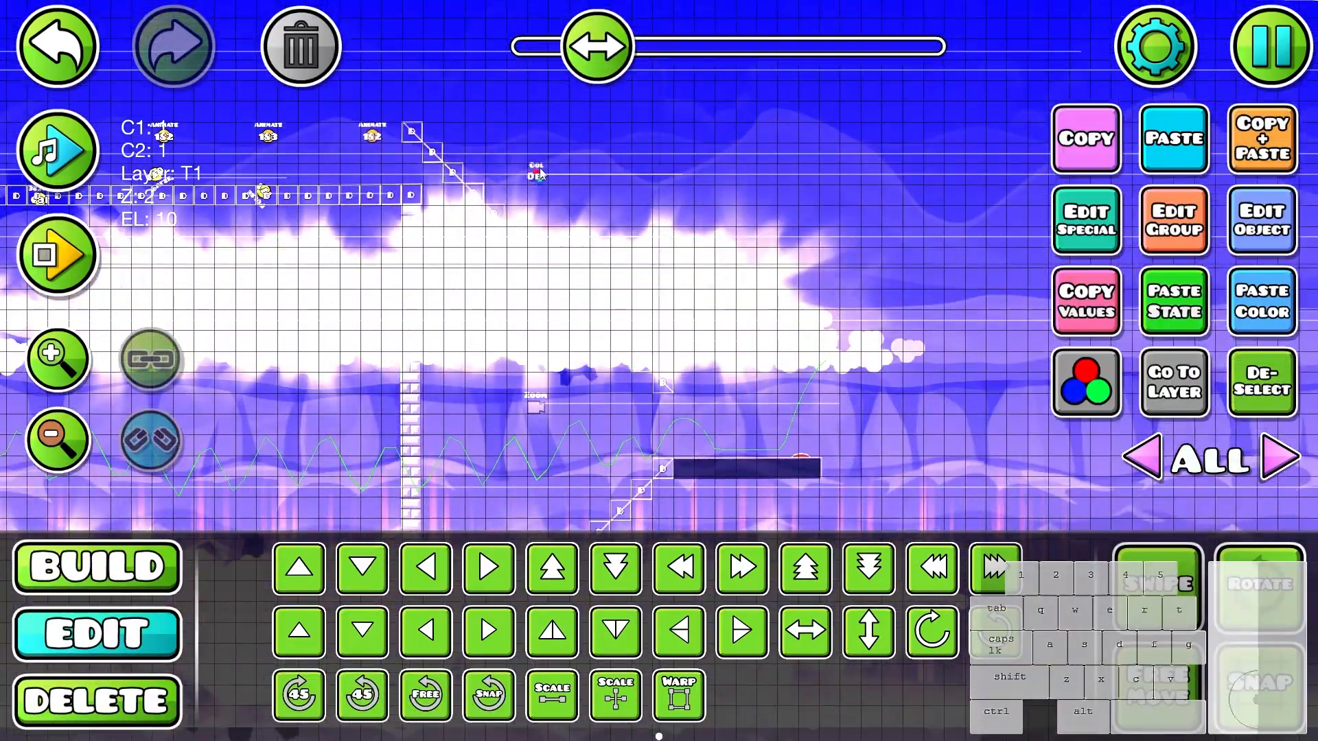
pyautogui.click(317, 72)
# - Delete the dark top blocks of the platform beneath the wave's landing path
pyautogui.scroll(3, 837, 436)
pyautogui.moveTo(824, 453); pyautogui.dragTo(772, 246)
pyautogui.hotkey('ctrl', 'v')
pyautogui.scroll(3, 863, 314)
# - Place thin line decoration pieces with faded ends side by side to form one continuous horizontal line
pyautogui.press('1')
pyautogui.click(921, 511)
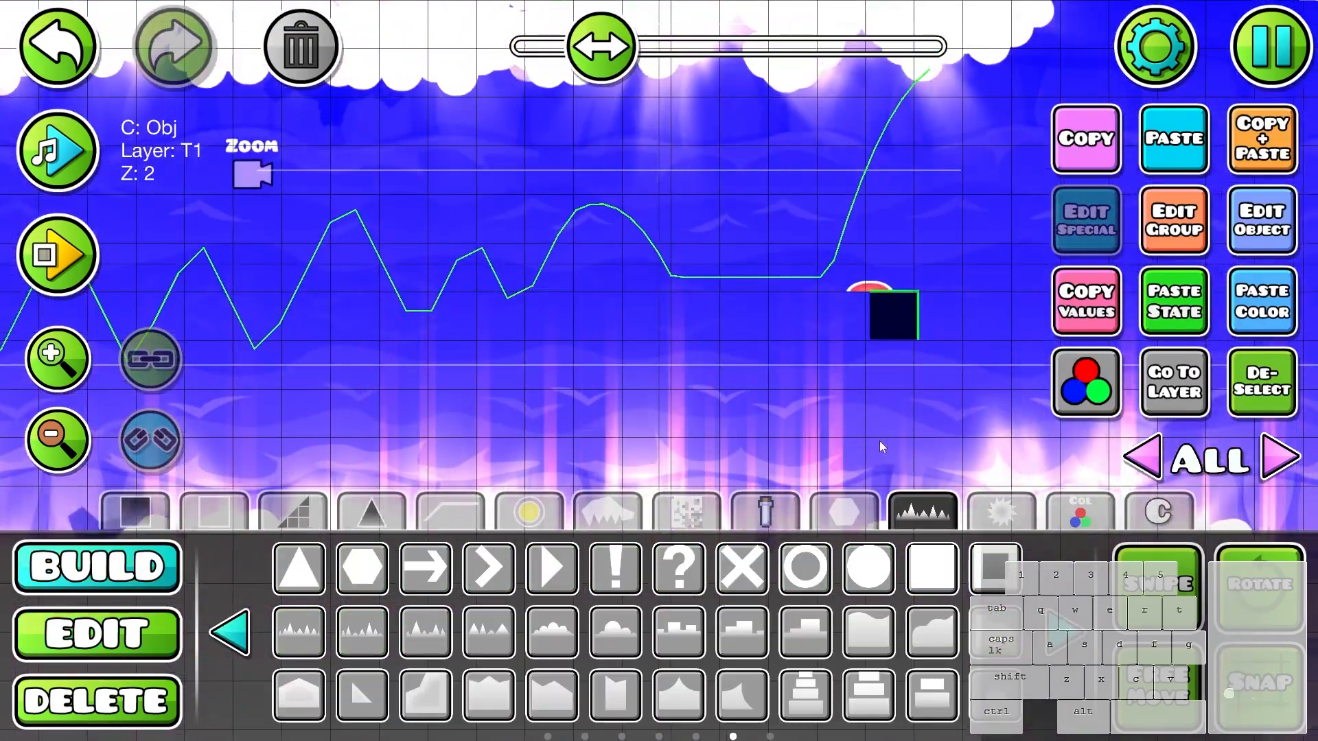
pyautogui.moveTo(869, 414); pyautogui.dragTo(753, 422)
pyautogui.click(1062, 633)
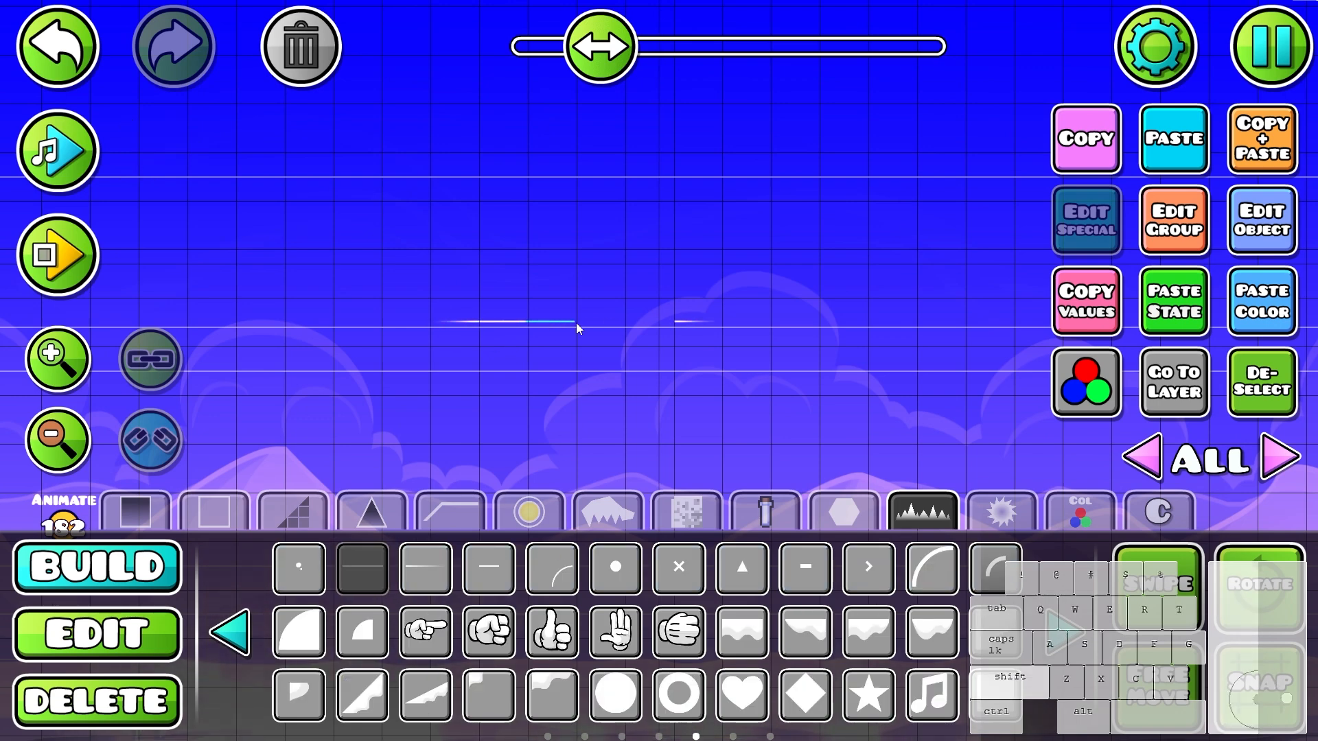
pyautogui.click(599, 322)
pyautogui.press('2')
pyautogui.press('1')
pyautogui.click(648, 321)
pyautogui.press('2')
# - Select the six line pieces and move them level with the base of the jump pad beyond the corridor exit
pyautogui.moveTo(418, 302); pyautogui.dragTo(724, 343)
pyautogui.press('s')
pyautogui.press('s')
pyautogui.press('s')
pyautogui.press('s')
pyautogui.press('s')
pyautogui.press('s')
pyautogui.scroll(-12, 684, 122)
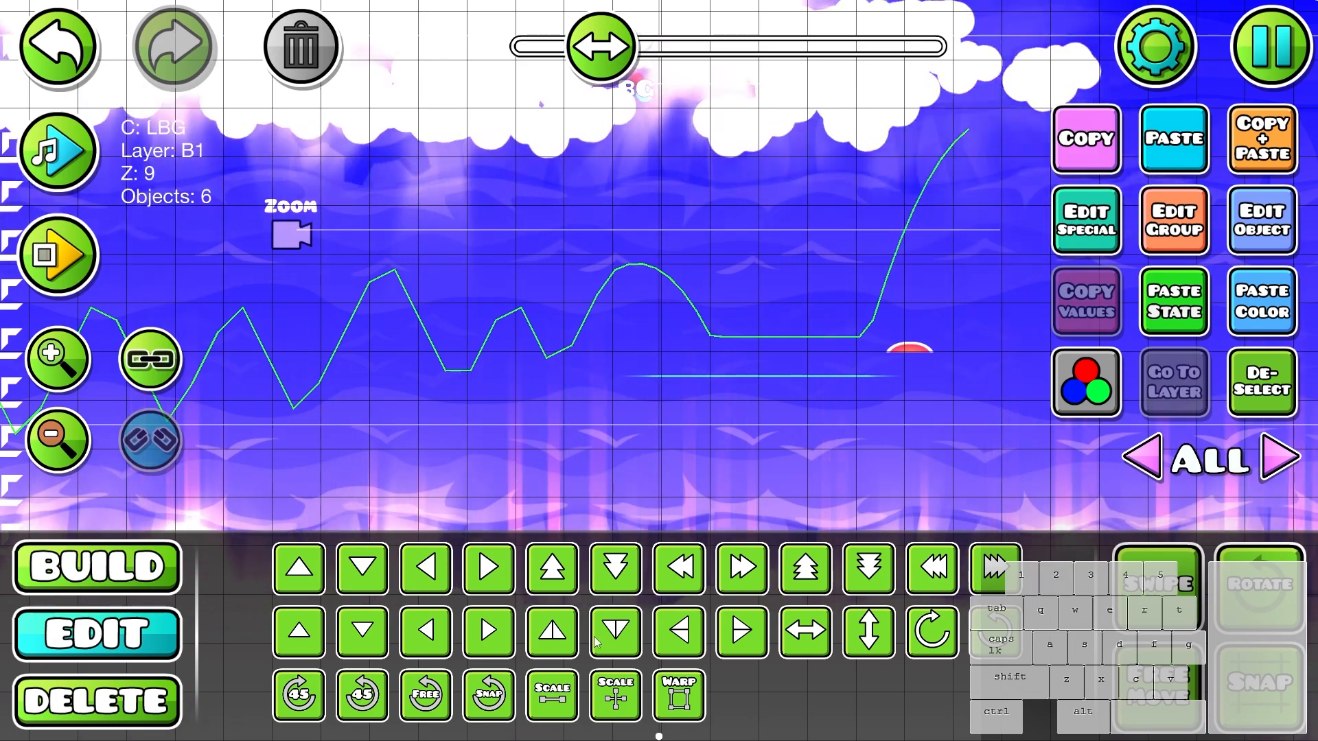
pyautogui.click(565, 638)
pyautogui.hotkey('shift', 'd')
pyautogui.hotkey('shift', 'd')
pyautogui.hotkey('shift', 'd')
pyautogui.hotkey('shift', 'd')
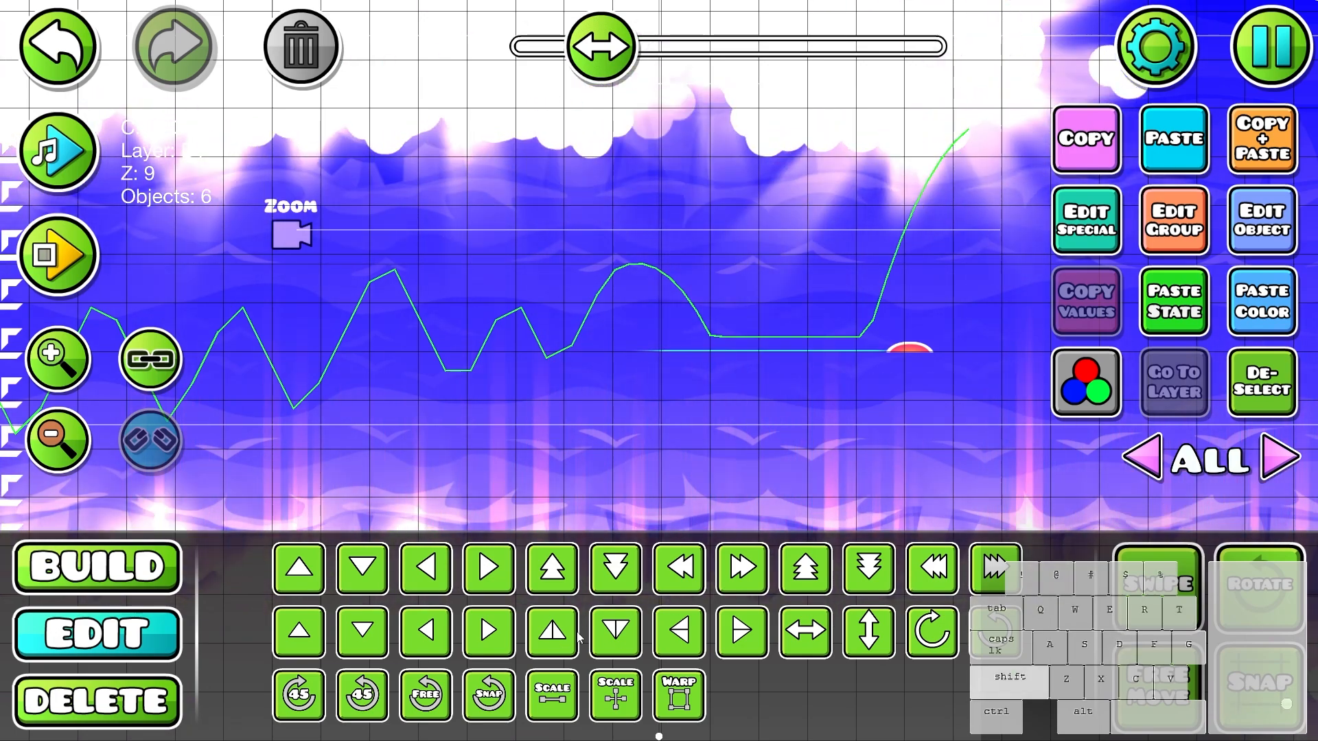
# - Align the line sideways beneath the flat flight path and the jump pad, and check its fit while deselected
pyautogui.moveTo(913, 406); pyautogui.dragTo(742, 400)
pyautogui.scroll(5, 743, 400)
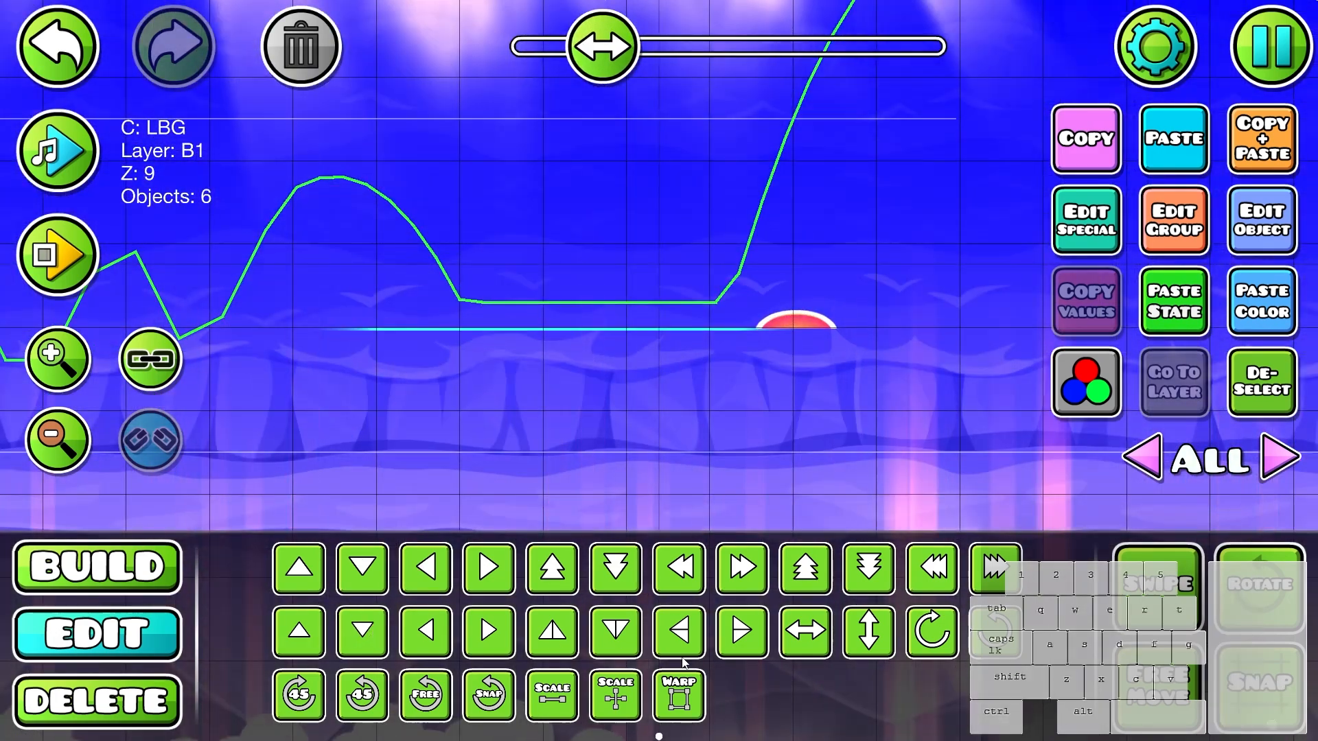
pyautogui.click(1261, 383)
pyautogui.scroll(-5, 791, 402)
pyautogui.press('3')
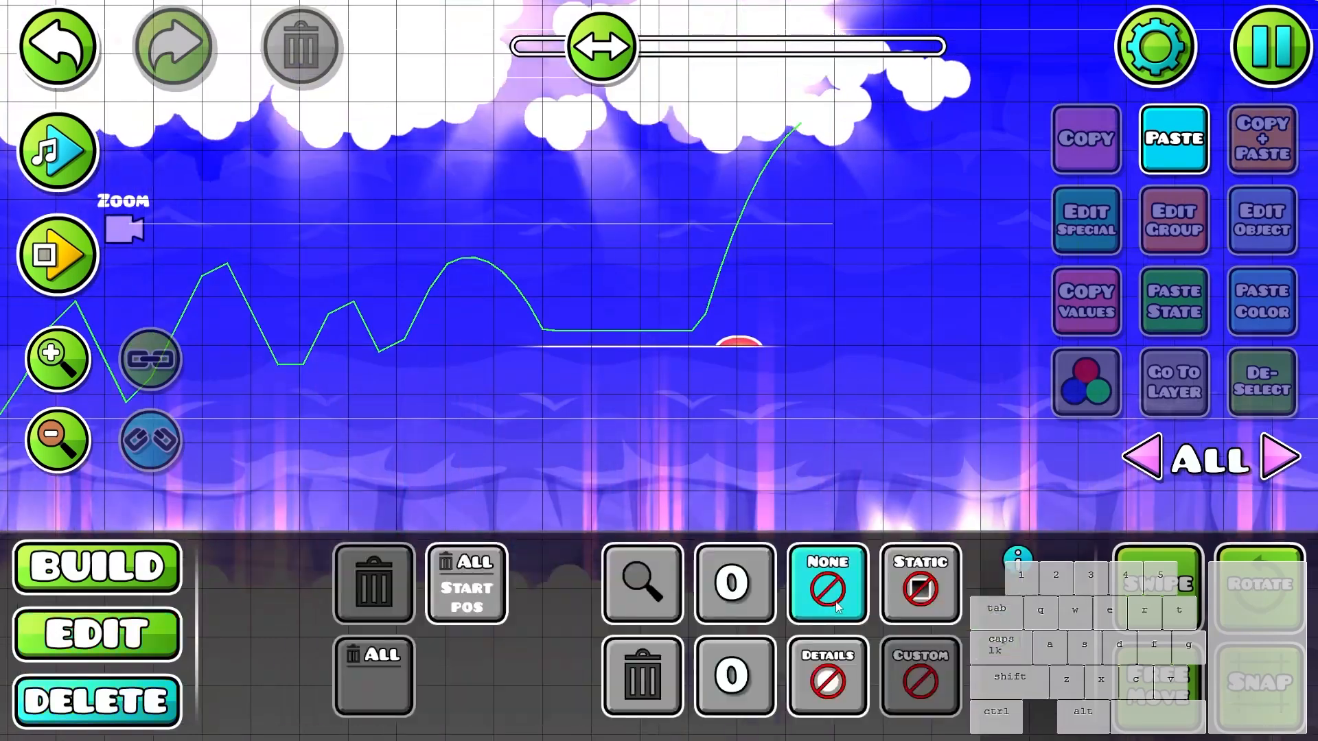
pyautogui.press('2')
pyautogui.scroll(3, 757, 393)
pyautogui.hotkey('ctrl', 'z')
pyautogui.press('1')
pyautogui.press('2')
# - Duplicate the six-piece line and bring the copy down onto the original line at the jump pad
pyautogui.click(678, 695)
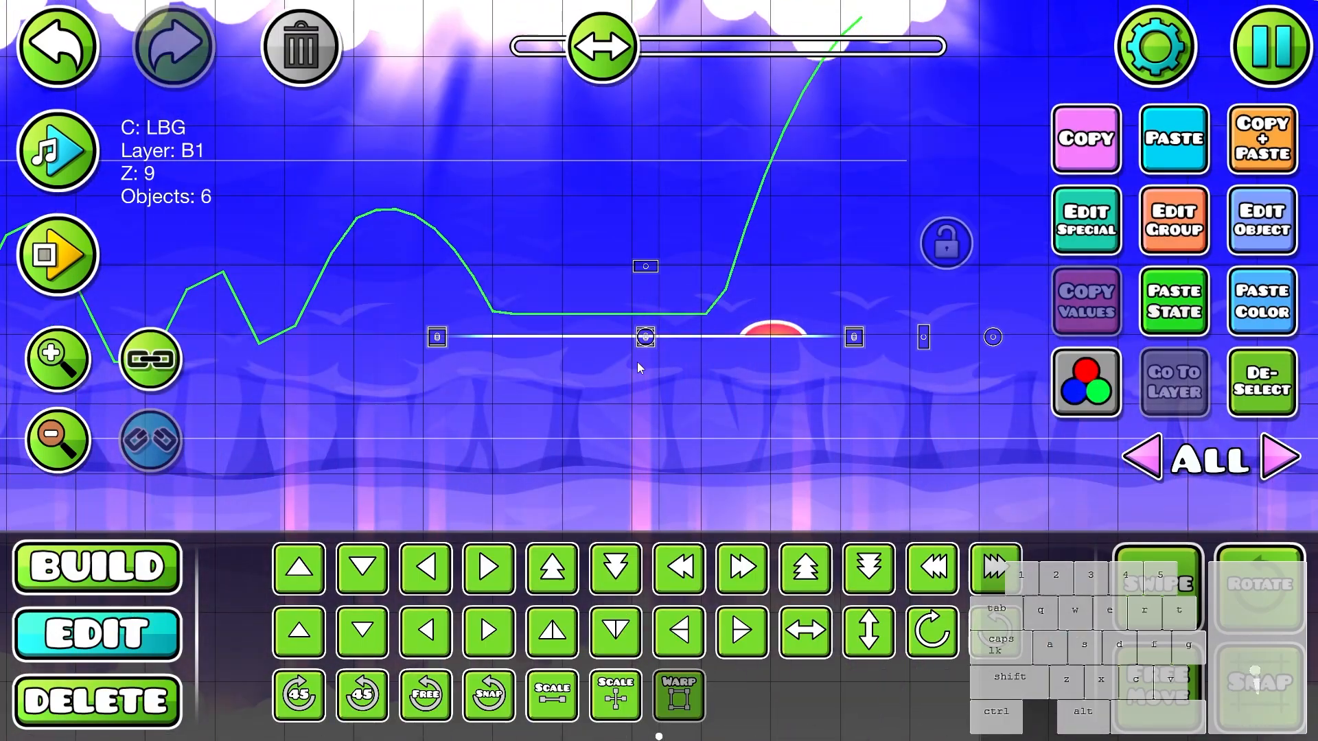
pyautogui.moveTo(642, 400); pyautogui.dragTo(638, 300)
pyautogui.moveTo(639, 361); pyautogui.dragTo(641, 291)
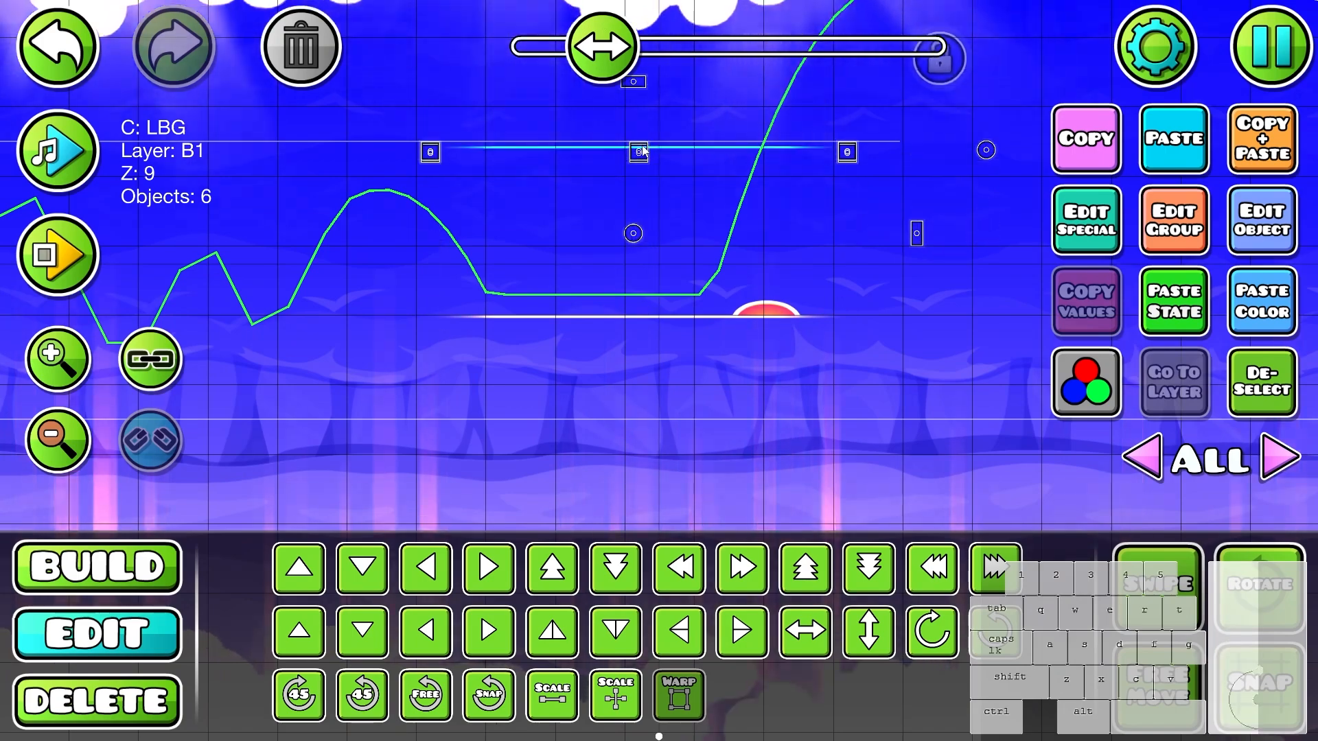
pyautogui.moveTo(642, 146); pyautogui.dragTo(685, 503)
pyautogui.press('w')
pyautogui.press('w')
pyautogui.press('w')
# - Set the line copy's detail color to channel 3 and deselect it
pyautogui.click(1259, 225)
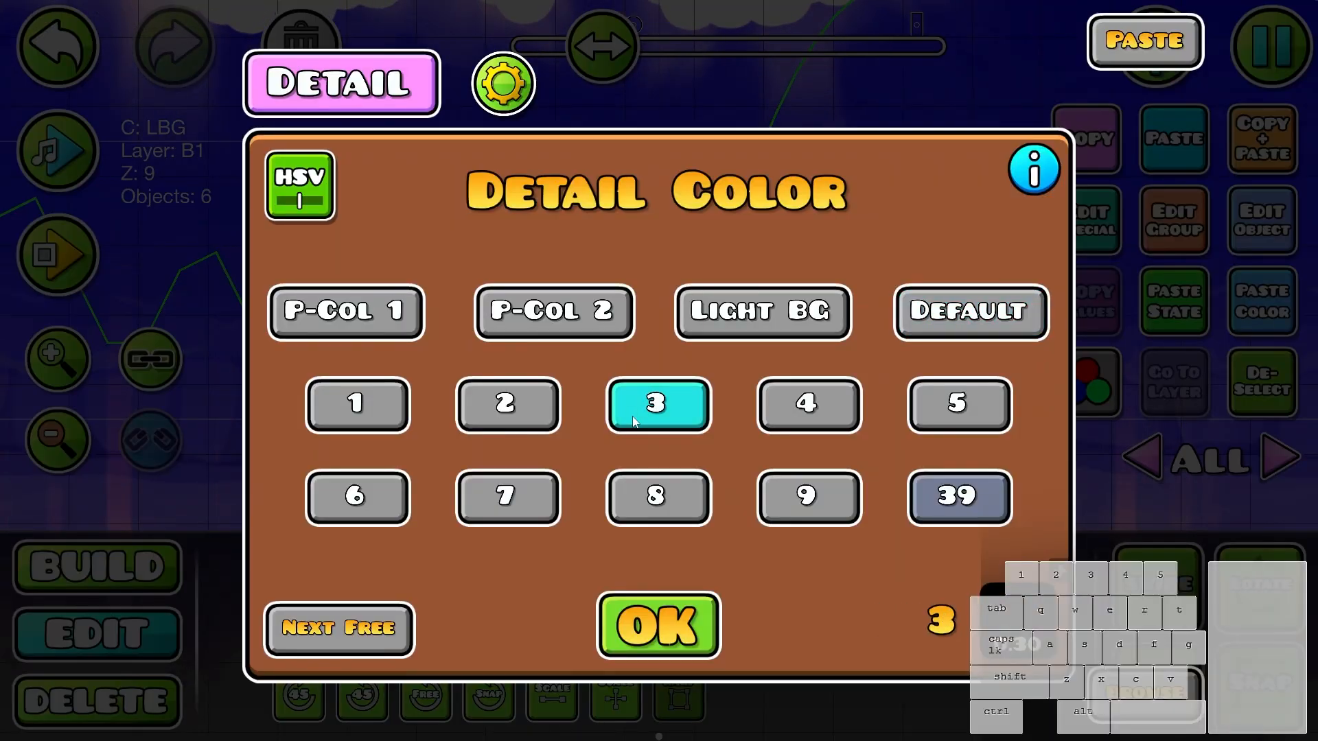
pyautogui.click(658, 625)
pyautogui.click(1261, 381)
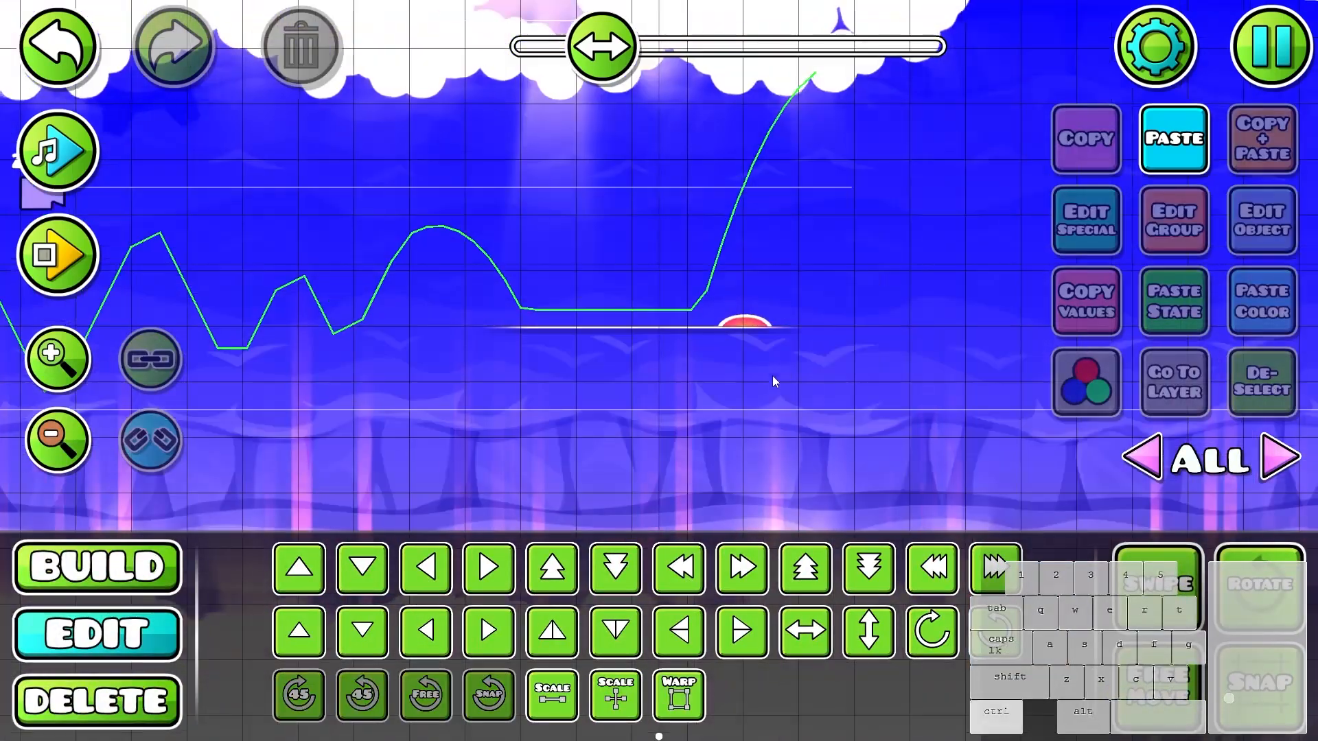
# - Toggle the editor's particle icons on and back off near the corridor exit
pyautogui.scroll(1, 772, 376)
pyautogui.scroll(-4, 733, 361)
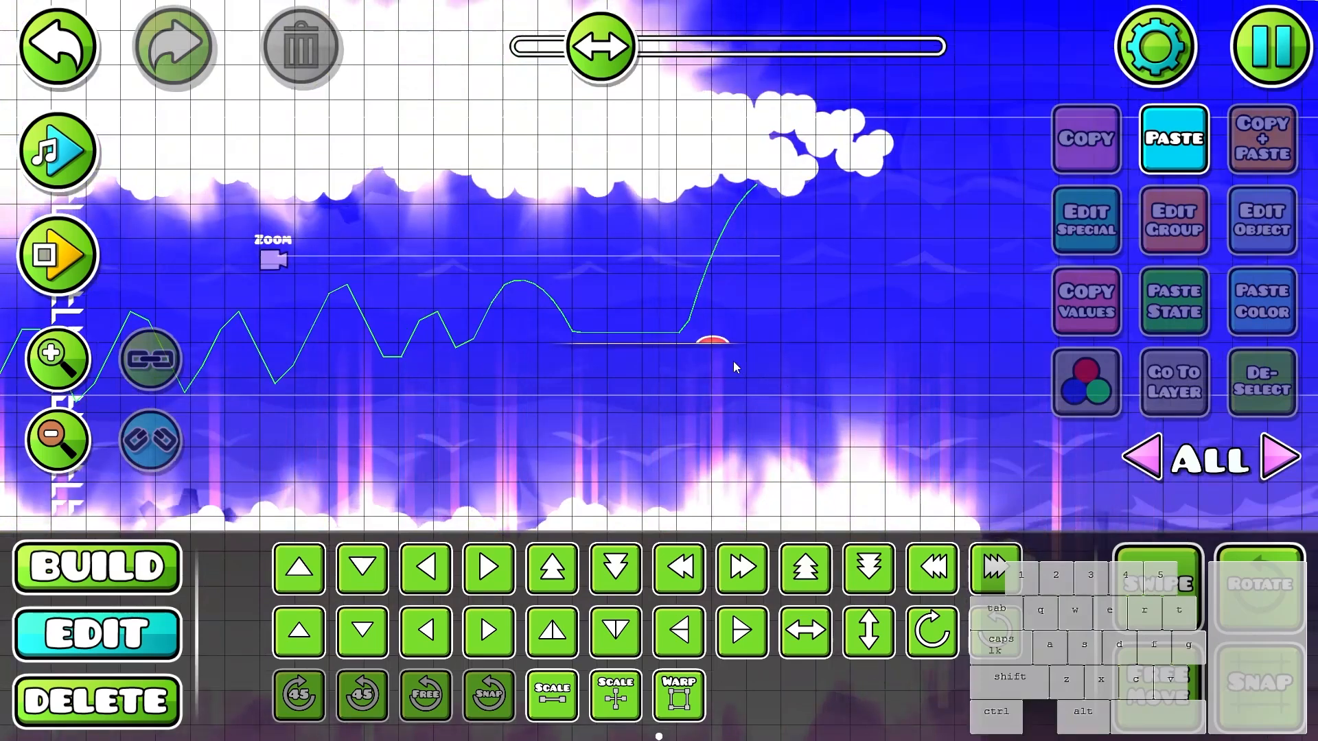
pyautogui.moveTo(732, 361); pyautogui.dragTo(927, 301)
pyautogui.press('p')
pyautogui.press('p')
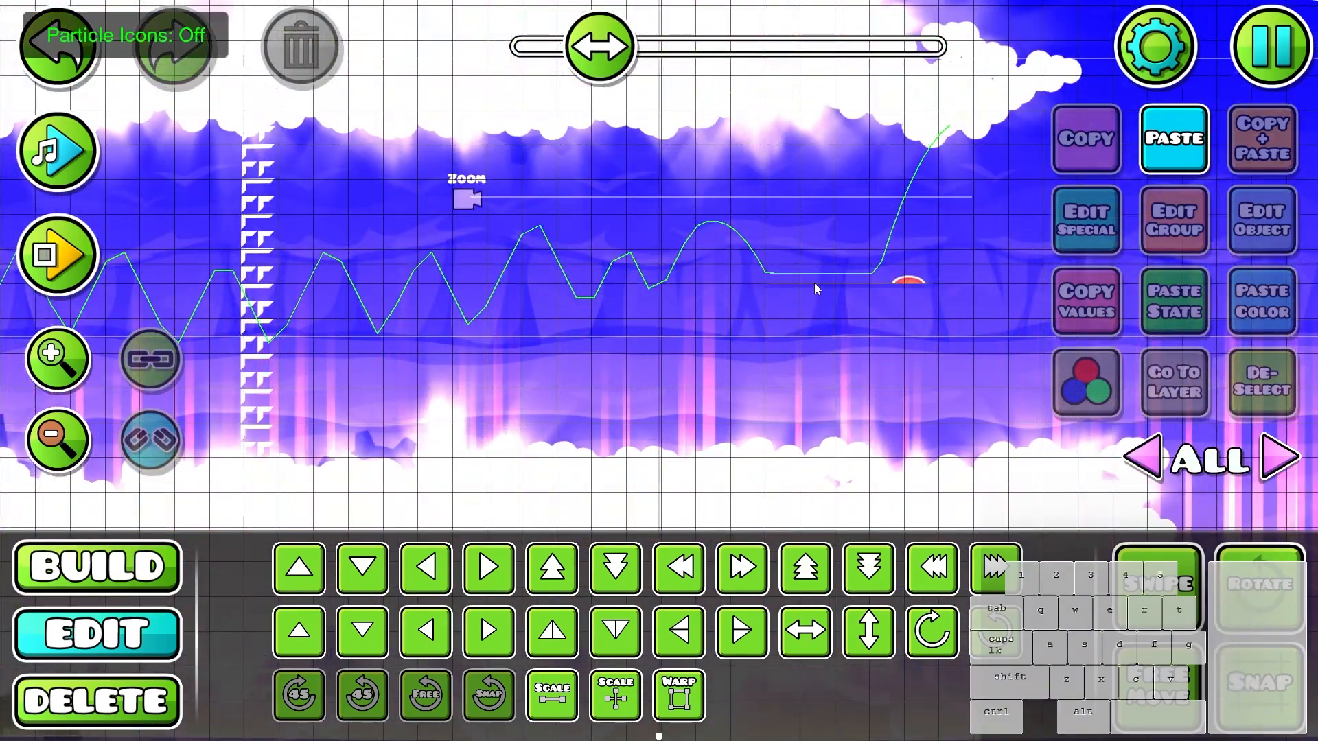
# - Toggle the hitbox display on and back off around the corridor exit
pyautogui.press('h')
pyautogui.moveTo(708, 250); pyautogui.dragTo(768, 371)
pyautogui.press('h')
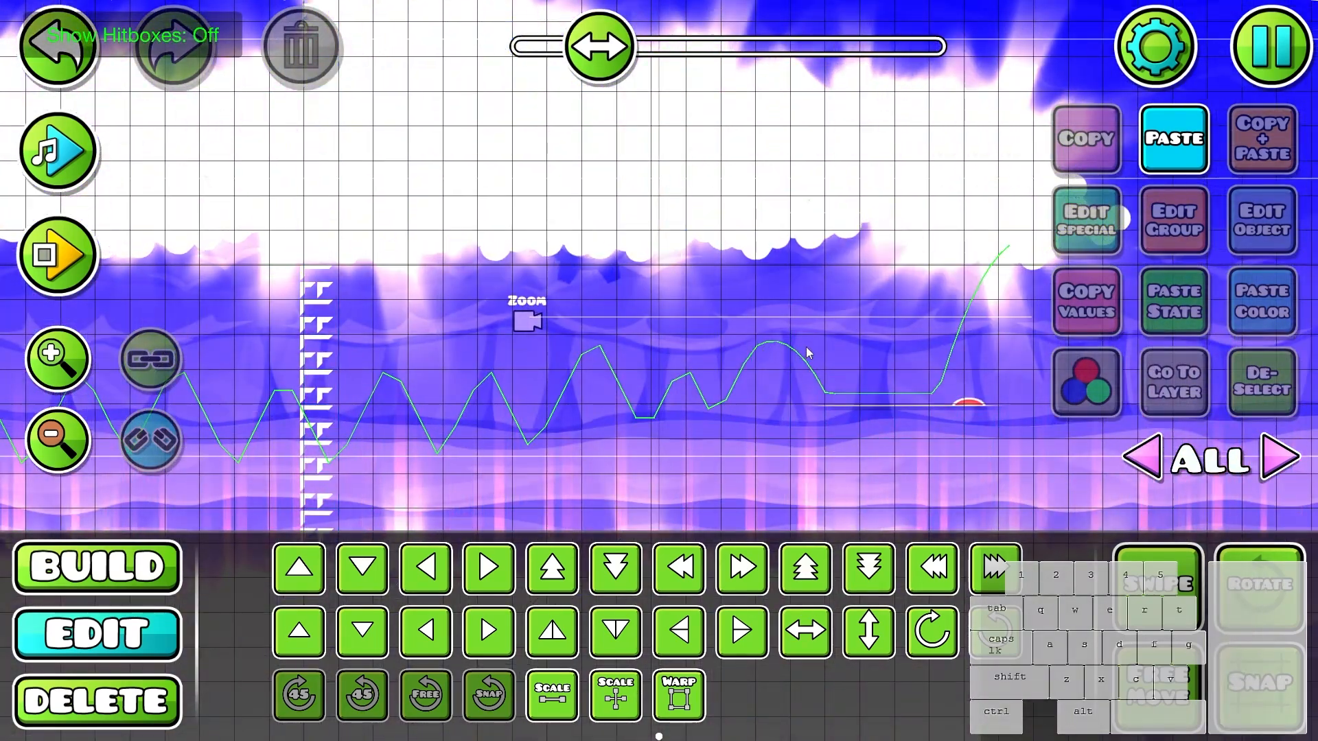
# - Playtest the wave corridor from the start position through to the exit line and jump pad, and stop the playback
pyautogui.press('Return')
pyautogui.click(823, 343)
pyautogui.press('Return')
pyautogui.click(838, 329)
pyautogui.click(838, 329)
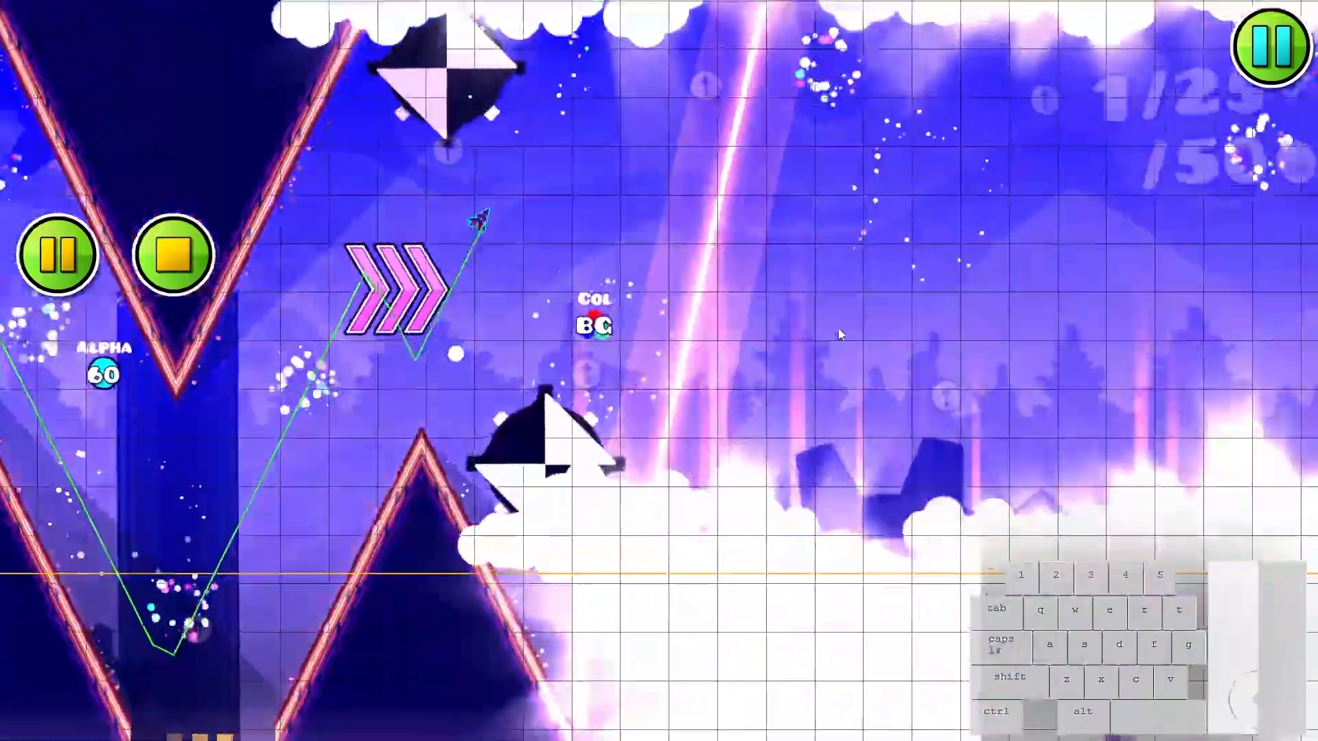
pyautogui.click(837, 328)
pyautogui.click(836, 329)
pyautogui.click(832, 332)
pyautogui.click(829, 335)
pyautogui.click(824, 340)
pyautogui.click(822, 343)
pyautogui.click(823, 348)
pyautogui.click(826, 353)
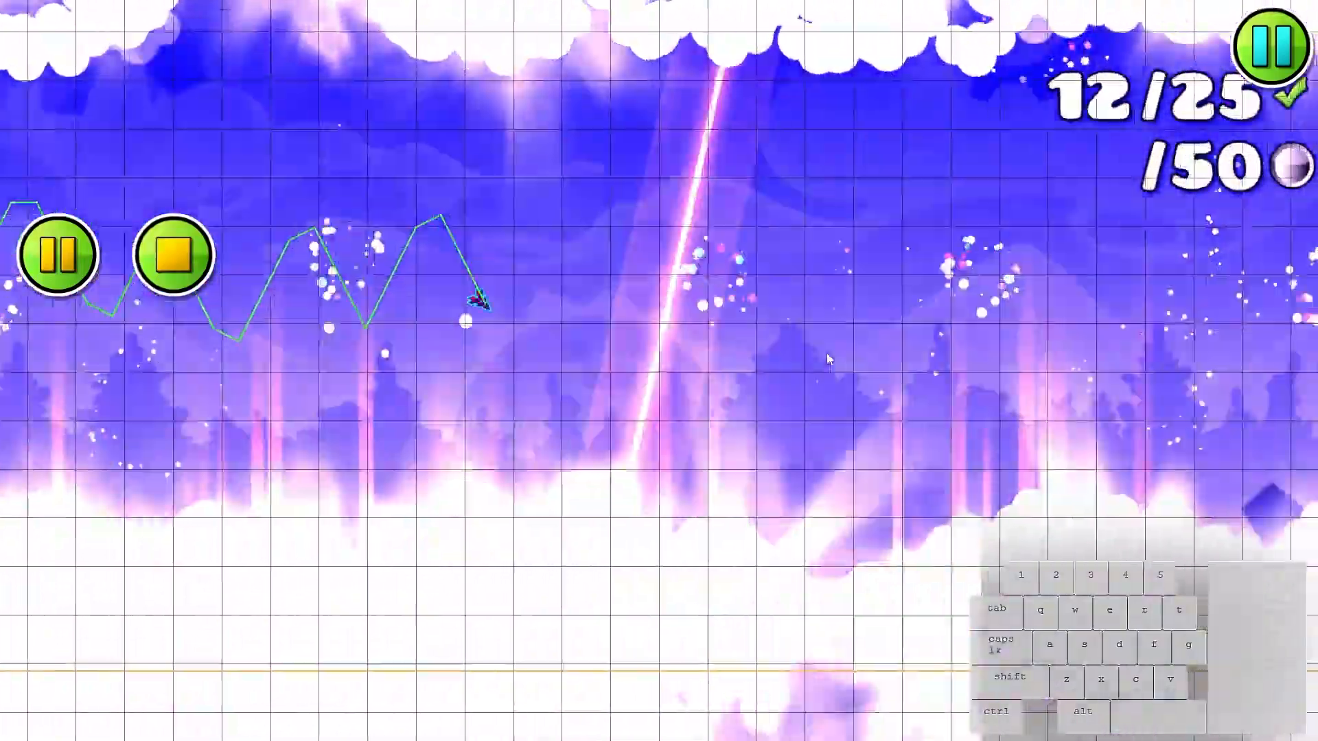
pyautogui.click(827, 357)
pyautogui.click(827, 364)
pyautogui.click(827, 372)
pyautogui.click(825, 379)
pyautogui.click(822, 385)
pyautogui.click(821, 390)
pyautogui.click(823, 394)
pyautogui.click(822, 397)
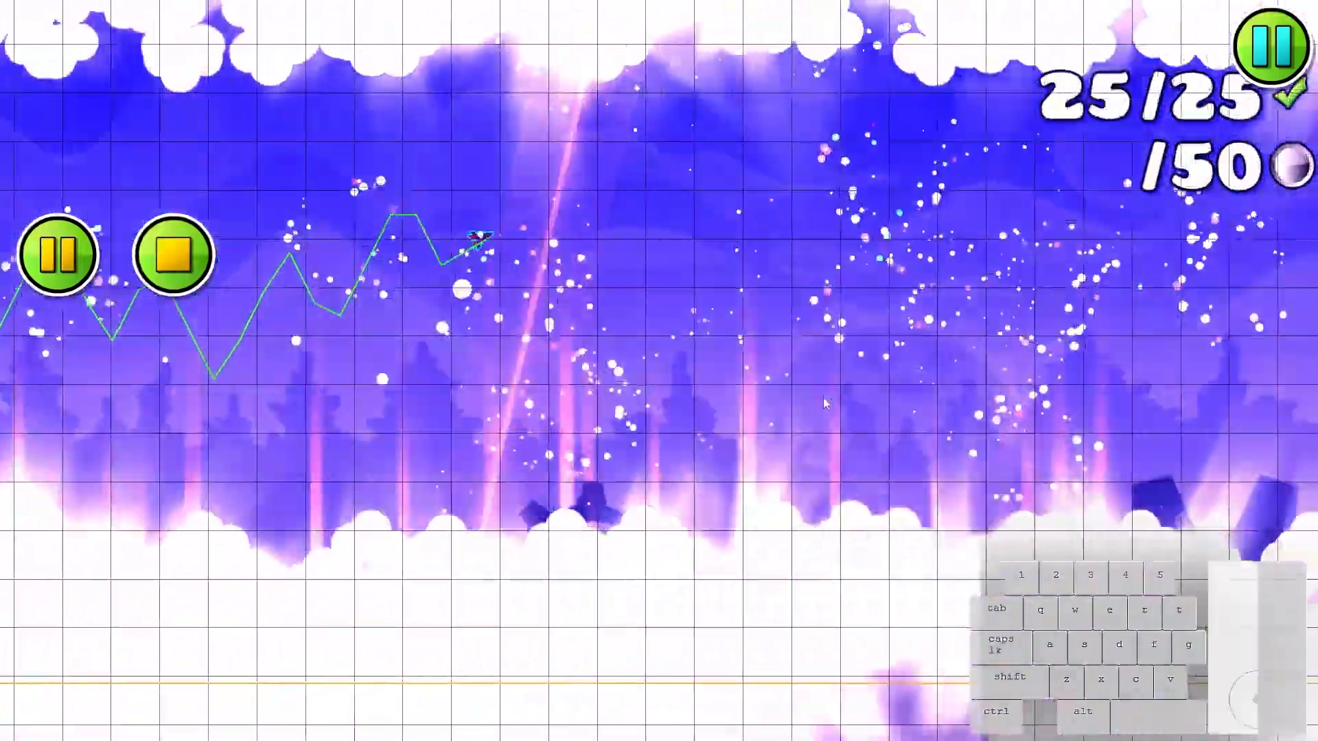
pyautogui.click(823, 394)
pyautogui.click(822, 388)
pyautogui.click(822, 376)
pyautogui.click(822, 363)
pyautogui.click(821, 359)
pyautogui.click(818, 365)
pyautogui.click(816, 367)
pyautogui.click(813, 369)
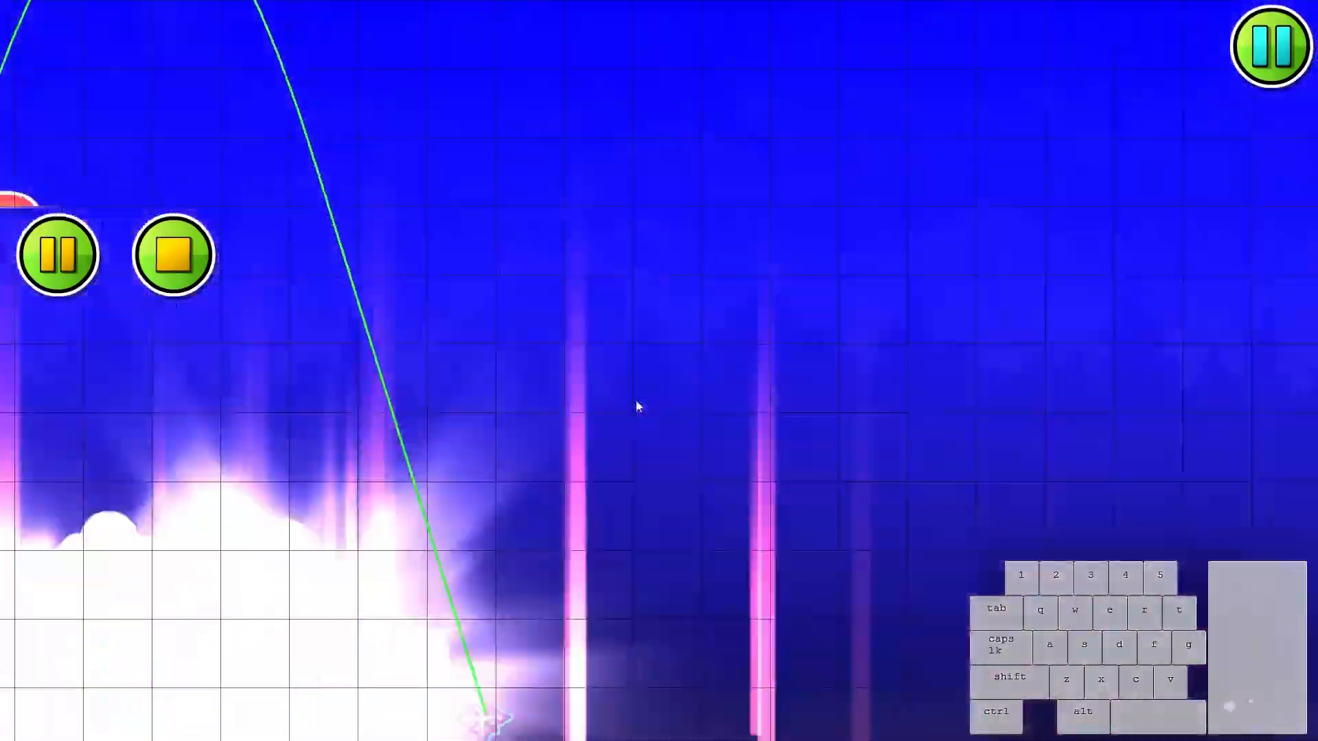
pyautogui.click(173, 255)
pyautogui.scroll(-7, 734, 376)
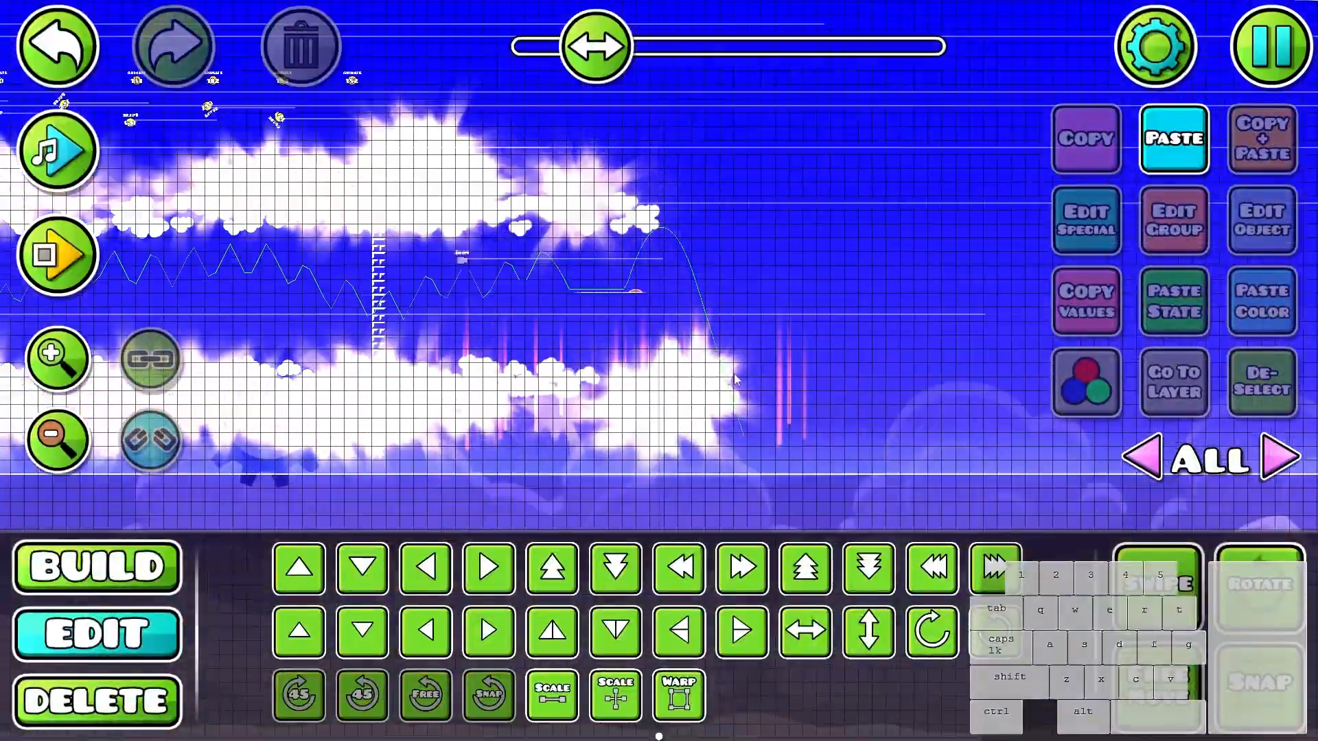
pyautogui.moveTo(627, 53)
pyautogui.mouseDown()
pyautogui.moveTo(553, 55)
pyautogui.moveTo(623, 85)
pyautogui.moveTo(613, 72)
pyautogui.mouseUp()
pyautogui.scroll(-3, 566, 53)
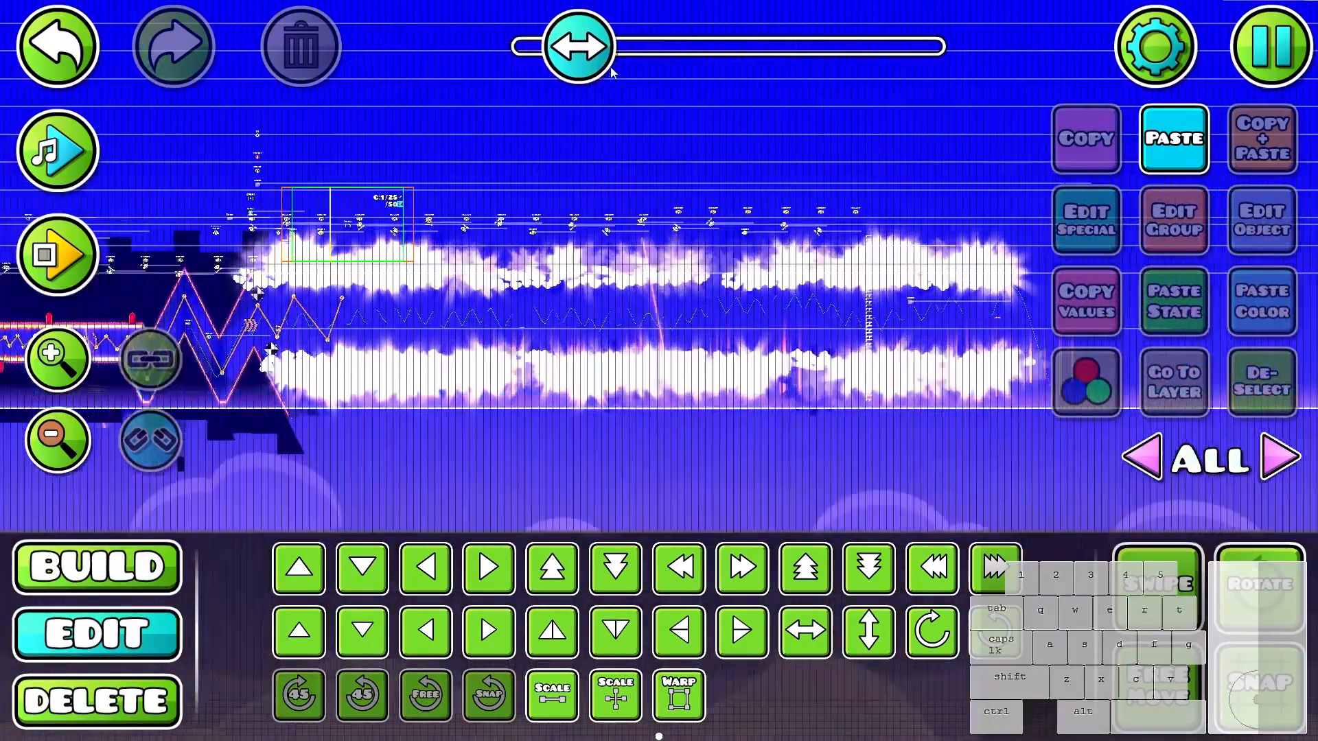
pyautogui.scroll(5, 714, 309)
pyautogui.moveTo(892, 429); pyautogui.dragTo(796, 294)
pyautogui.press('1')
pyautogui.click(1081, 511)
pyautogui.scroll(4, 696, 277)
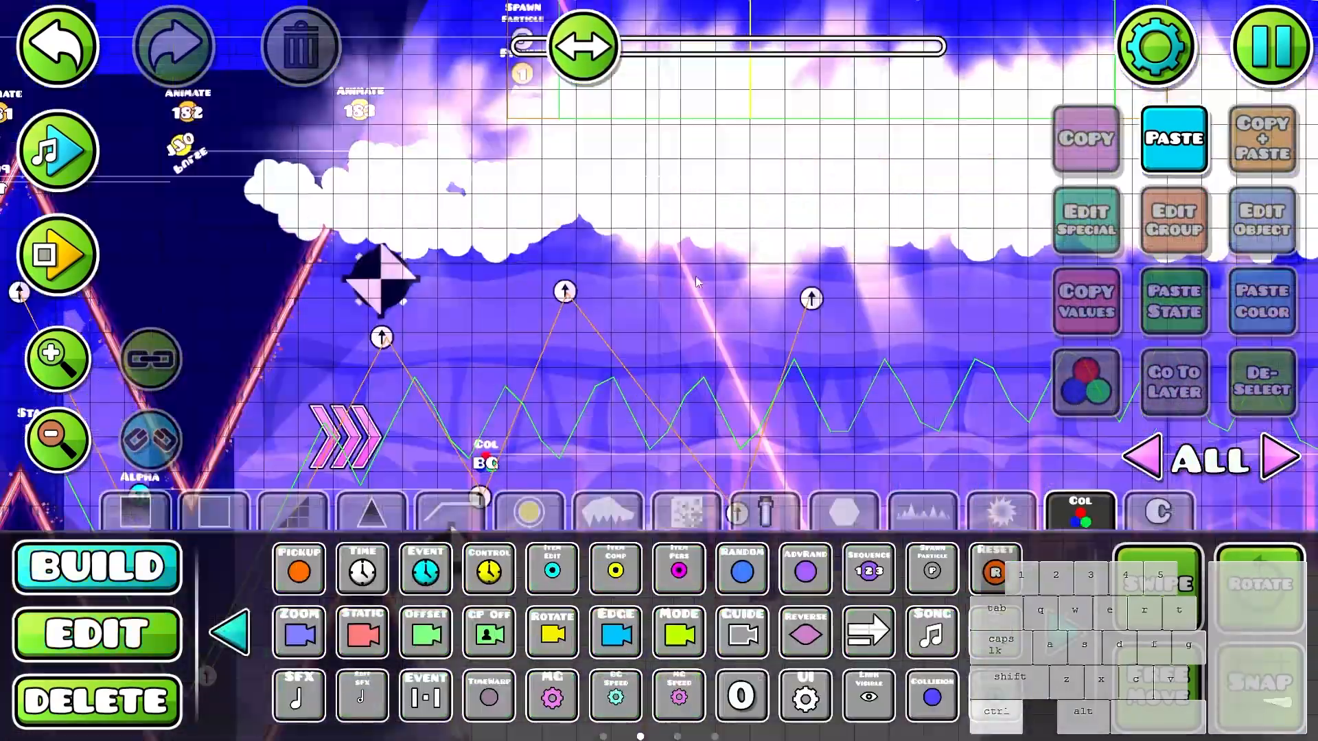
# - Select the eleven camera rotate triggers above the earlier checkered section of the level
pyautogui.scroll(-8, 696, 281)
pyautogui.press('2')
pyautogui.moveTo(696, 281); pyautogui.dragTo(1167, 275)
pyautogui.moveTo(343, 232); pyautogui.dragTo(1221, 186)
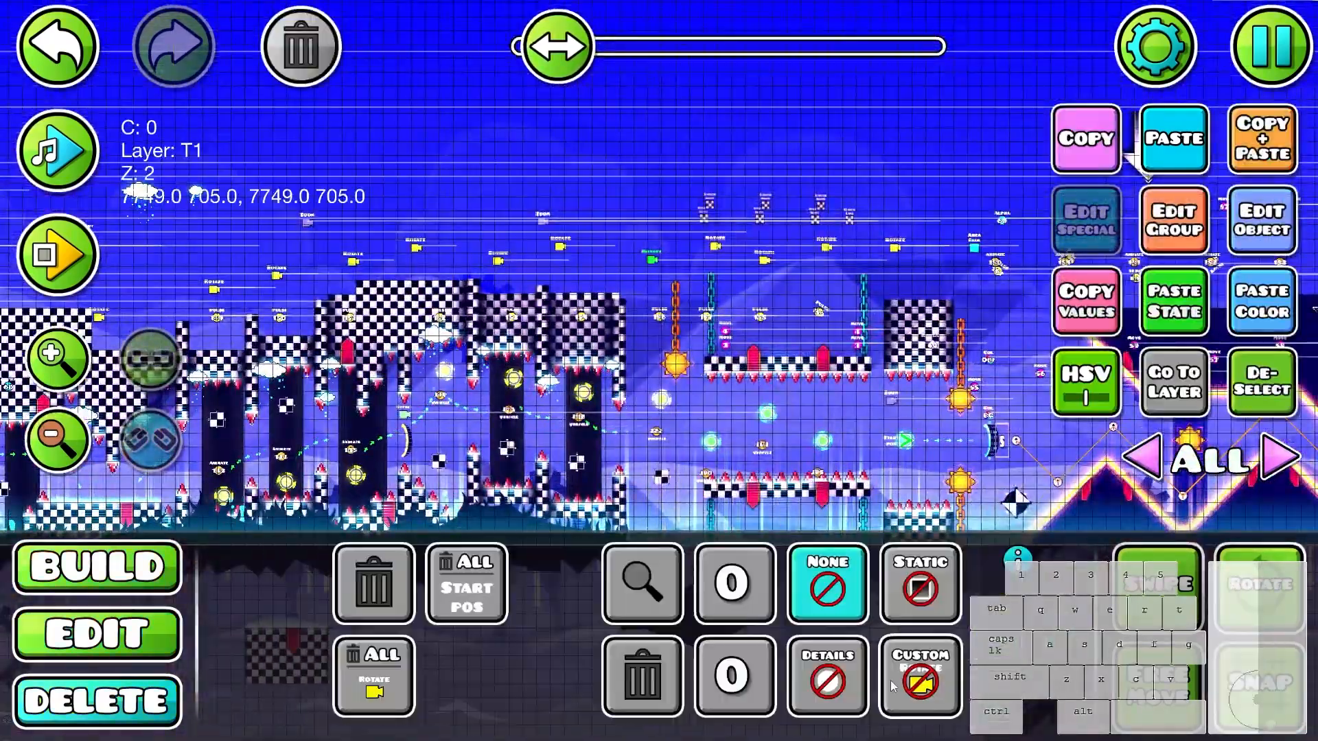
pyautogui.moveTo(391, 278); pyautogui.dragTo(214, 299)
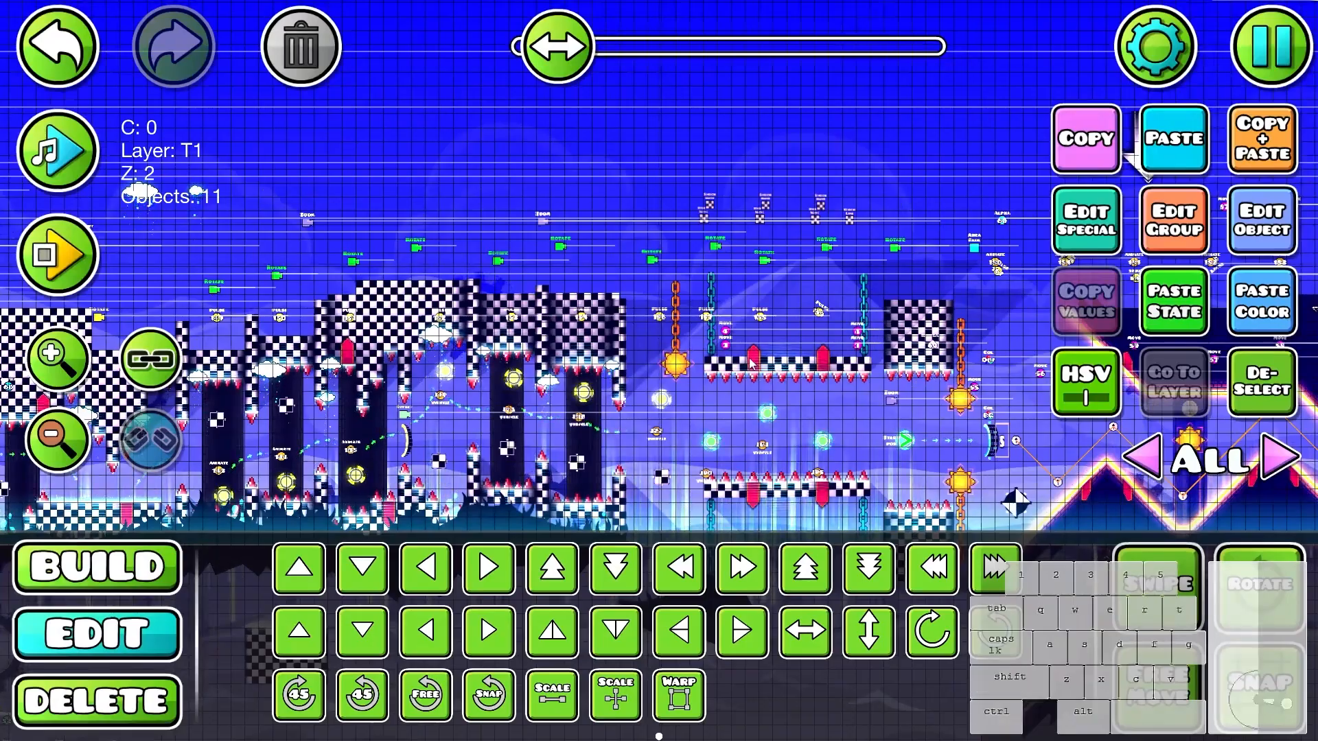
# - Duplicate the rotate triggers to above the start of the cloud corridor and set the copies' move time to 0.76
pyautogui.moveTo(1022, 295); pyautogui.dragTo(83, 411)
pyautogui.moveTo(933, 296); pyautogui.dragTo(370, 331)
pyautogui.hotkey('ctrl', 'v')
pyautogui.press('d')
pyautogui.press('d')
pyautogui.press('d')
pyautogui.press('d')
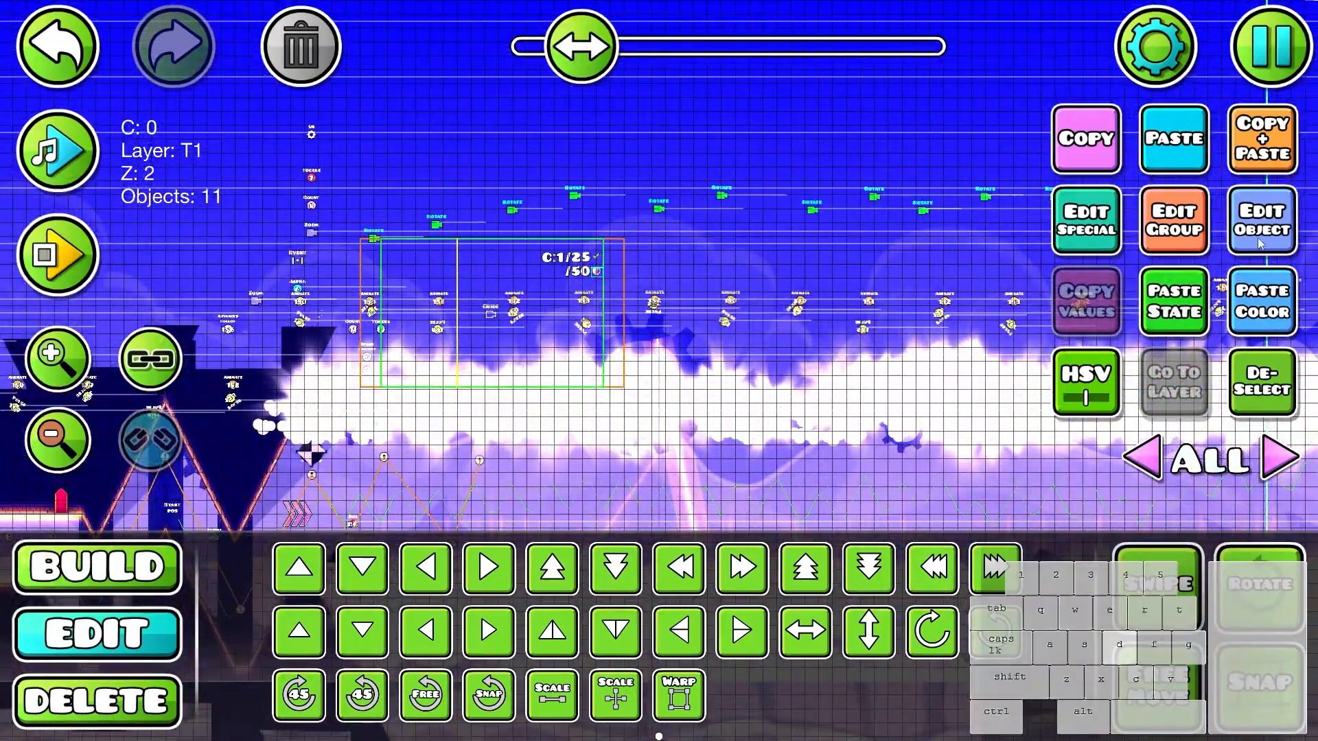
pyautogui.click(1260, 240)
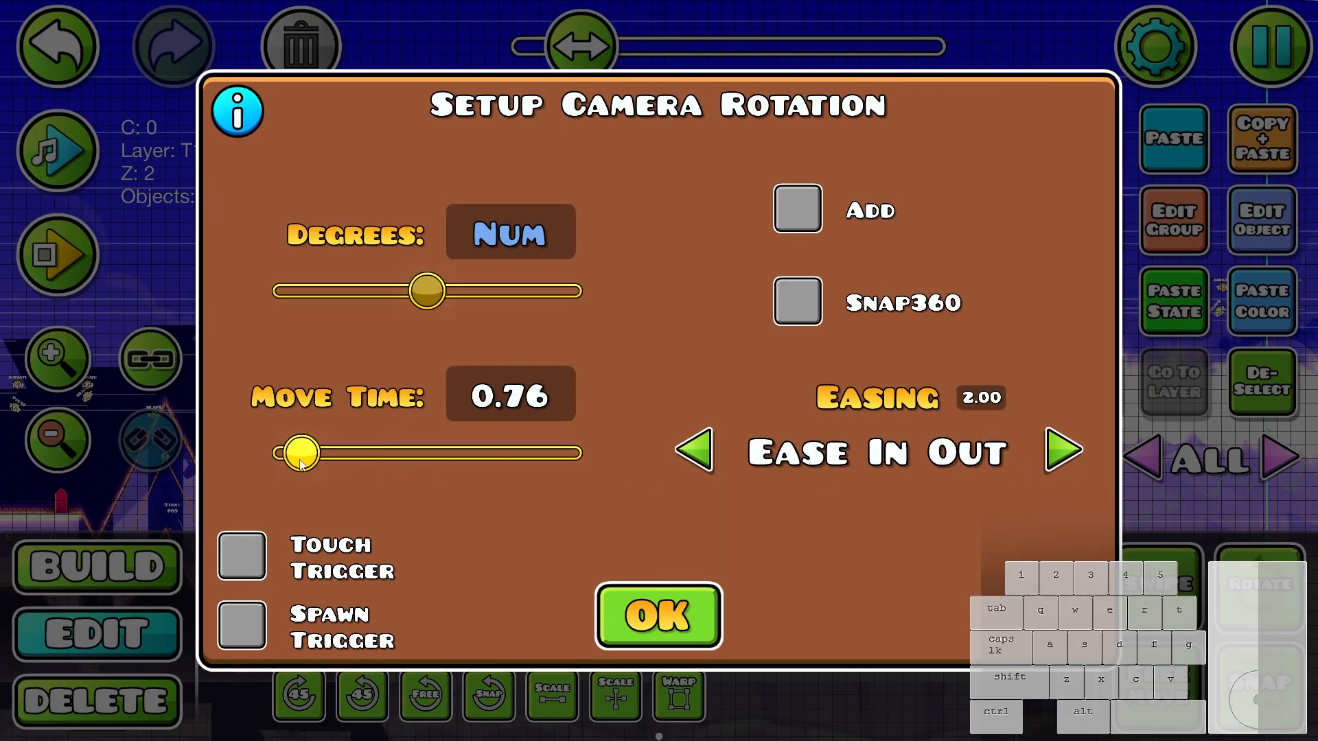
pyautogui.press('Escape')
# - Playtest the first part of the cloud corridor to check the copied camera rotations
pyautogui.press('Return')
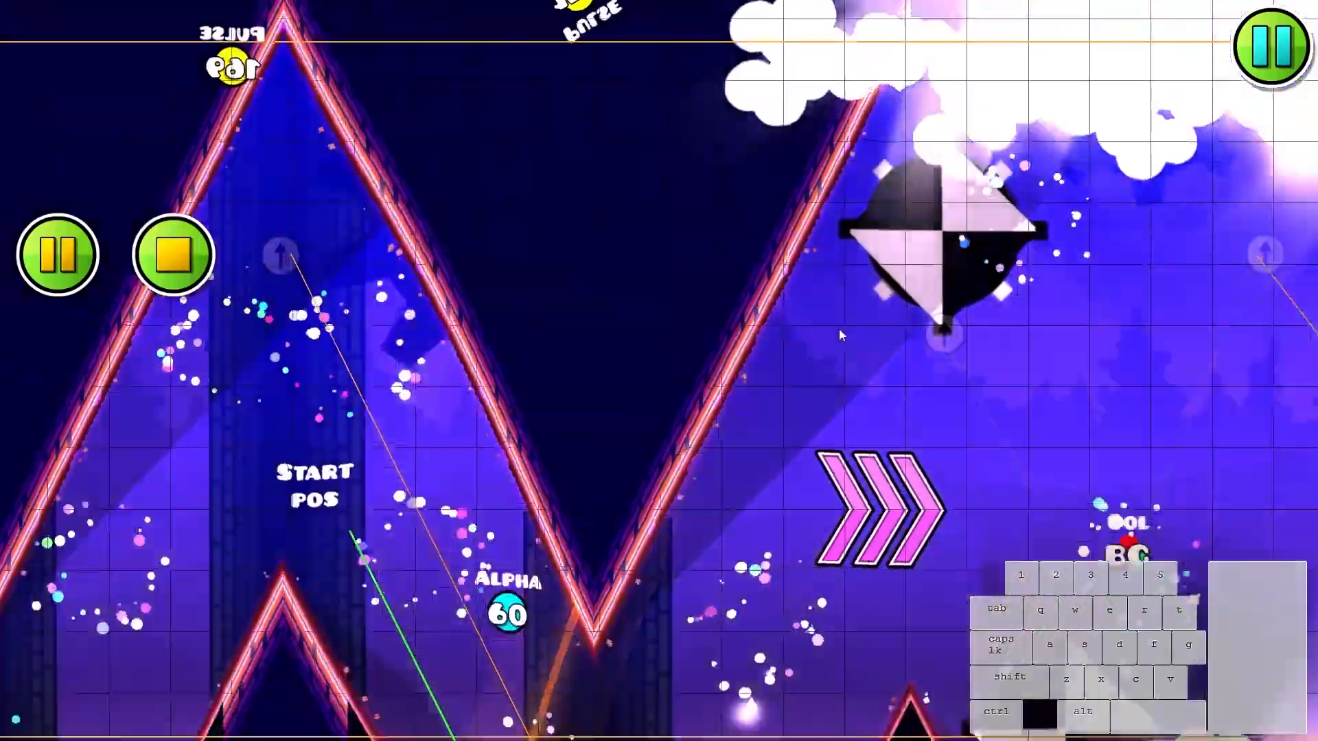
pyautogui.click(832, 338)
pyautogui.click(824, 348)
pyautogui.click(819, 354)
pyautogui.click(814, 357)
pyautogui.click(809, 361)
pyautogui.click(806, 364)
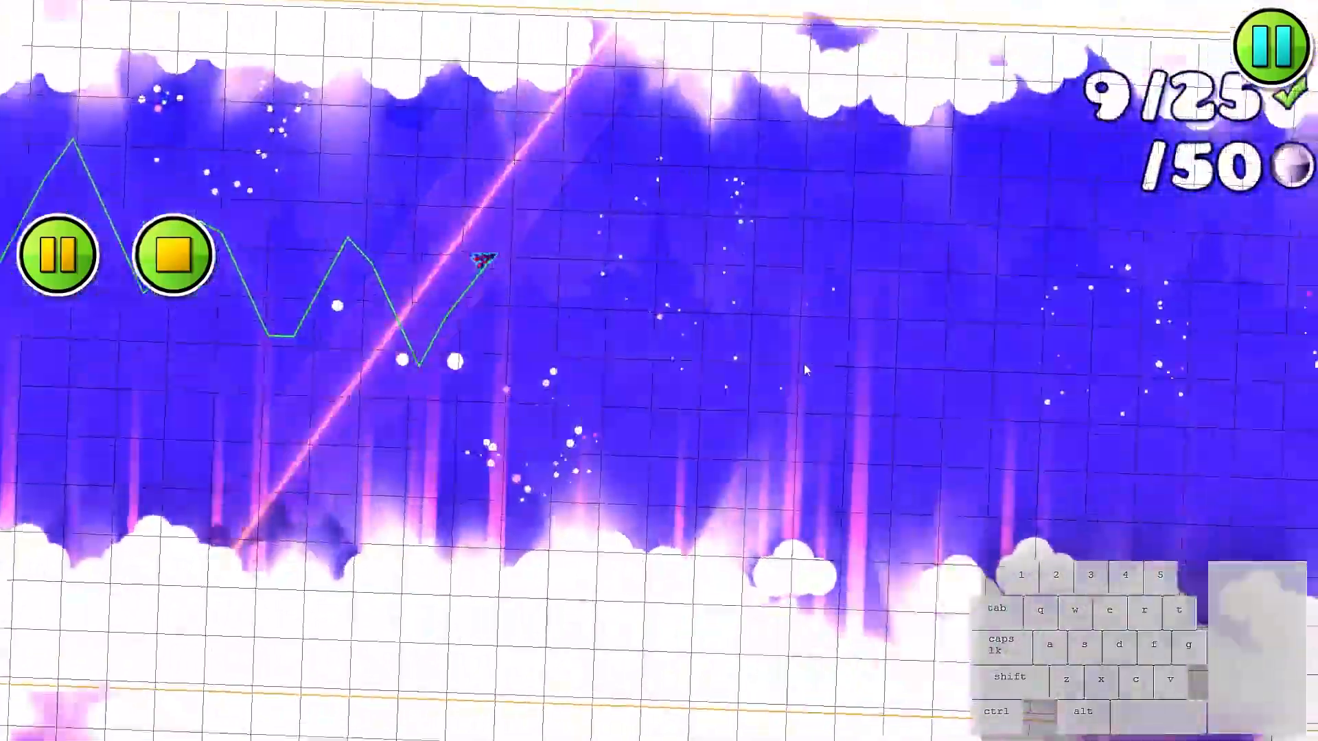
pyautogui.click(802, 366)
pyautogui.click(798, 369)
pyautogui.click(797, 372)
pyautogui.click(796, 372)
pyautogui.click(795, 373)
pyautogui.click(793, 374)
pyautogui.click(791, 376)
pyautogui.press('Return')
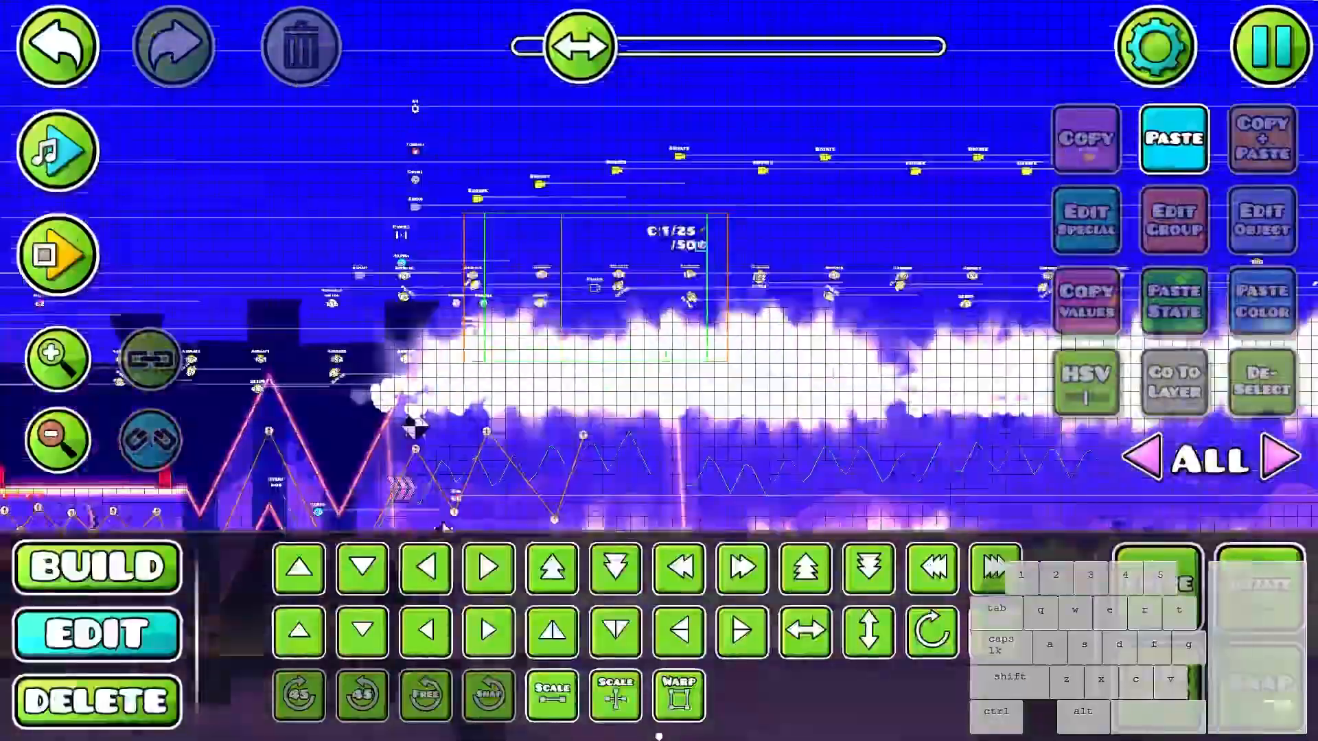
# - Reselect the eleven camera rotate triggers above the corridor and lengthen their move time
pyautogui.moveTo(479, 199); pyautogui.dragTo(287, 257)
pyautogui.moveTo(286, 256); pyautogui.dragTo(977, 189)
pyautogui.click(1249, 221)
pyautogui.press('Escape')
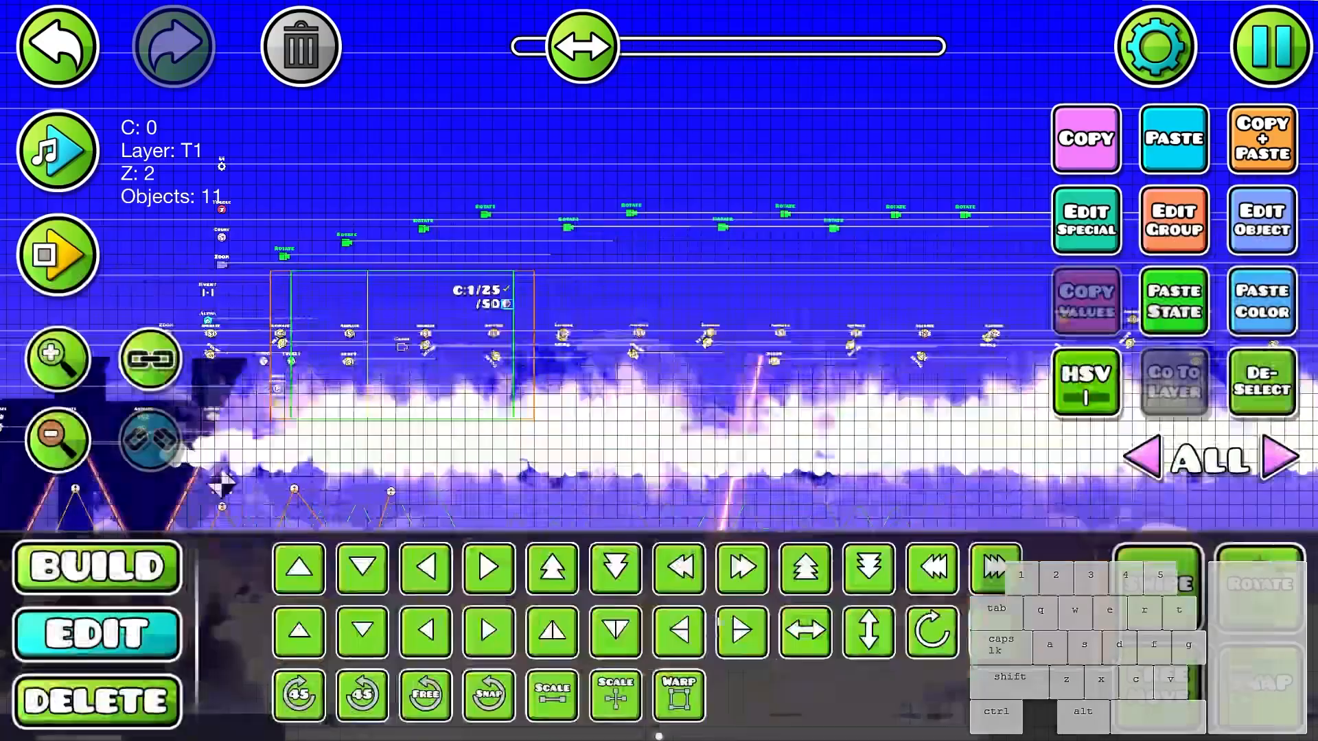
# - Playtest the whole cloud corridor and the jump-pad exit with the slower camera rotations
pyautogui.press('Return')
pyautogui.click(903, 439)
pyautogui.click(899, 441)
pyautogui.click(896, 443)
pyautogui.click(892, 444)
pyautogui.click(887, 445)
pyautogui.click(884, 447)
pyautogui.click(881, 448)
pyautogui.click(879, 447)
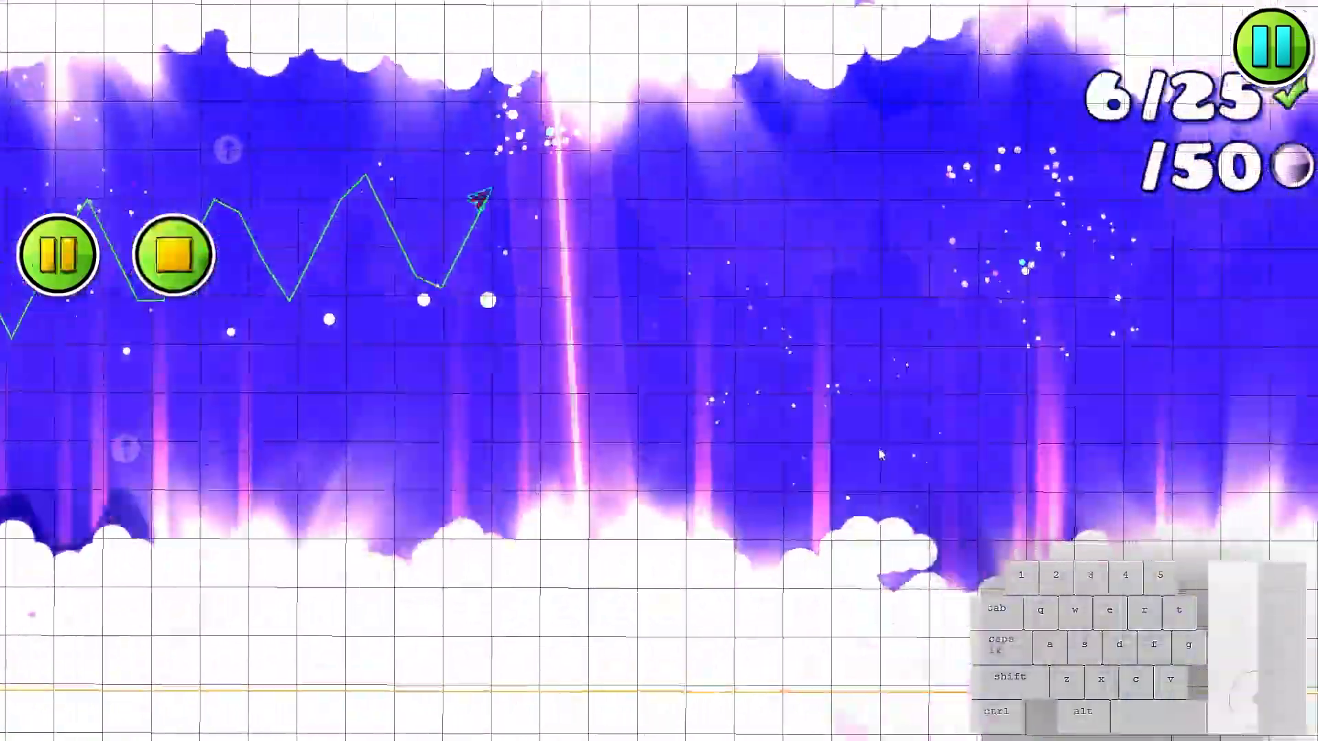
pyautogui.click(878, 447)
pyautogui.click(877, 447)
pyautogui.click(876, 448)
pyautogui.click(876, 448)
pyautogui.click(877, 448)
pyautogui.click(879, 447)
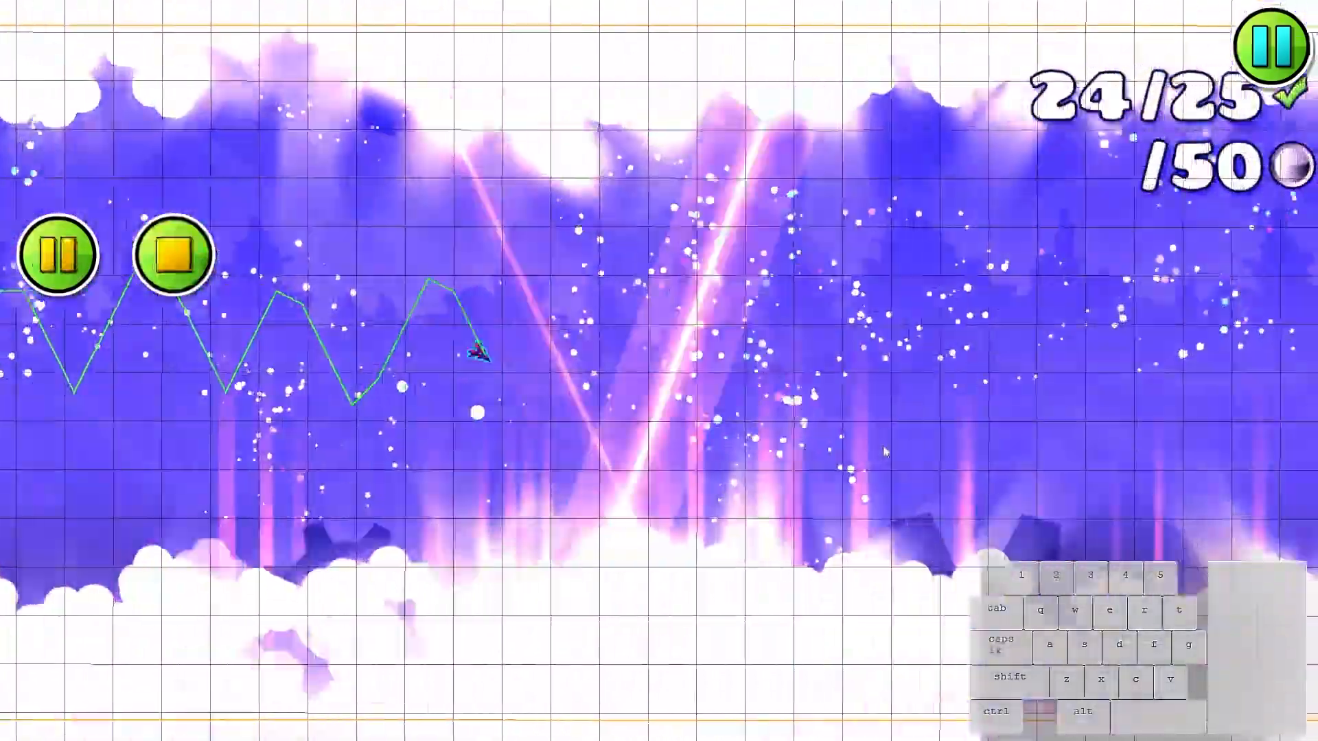
pyautogui.click(879, 447)
pyautogui.click(880, 447)
pyautogui.click(881, 445)
pyautogui.click(882, 445)
pyautogui.click(882, 445)
pyautogui.click(880, 445)
pyautogui.click(878, 445)
pyautogui.click(876, 446)
pyautogui.click(873, 447)
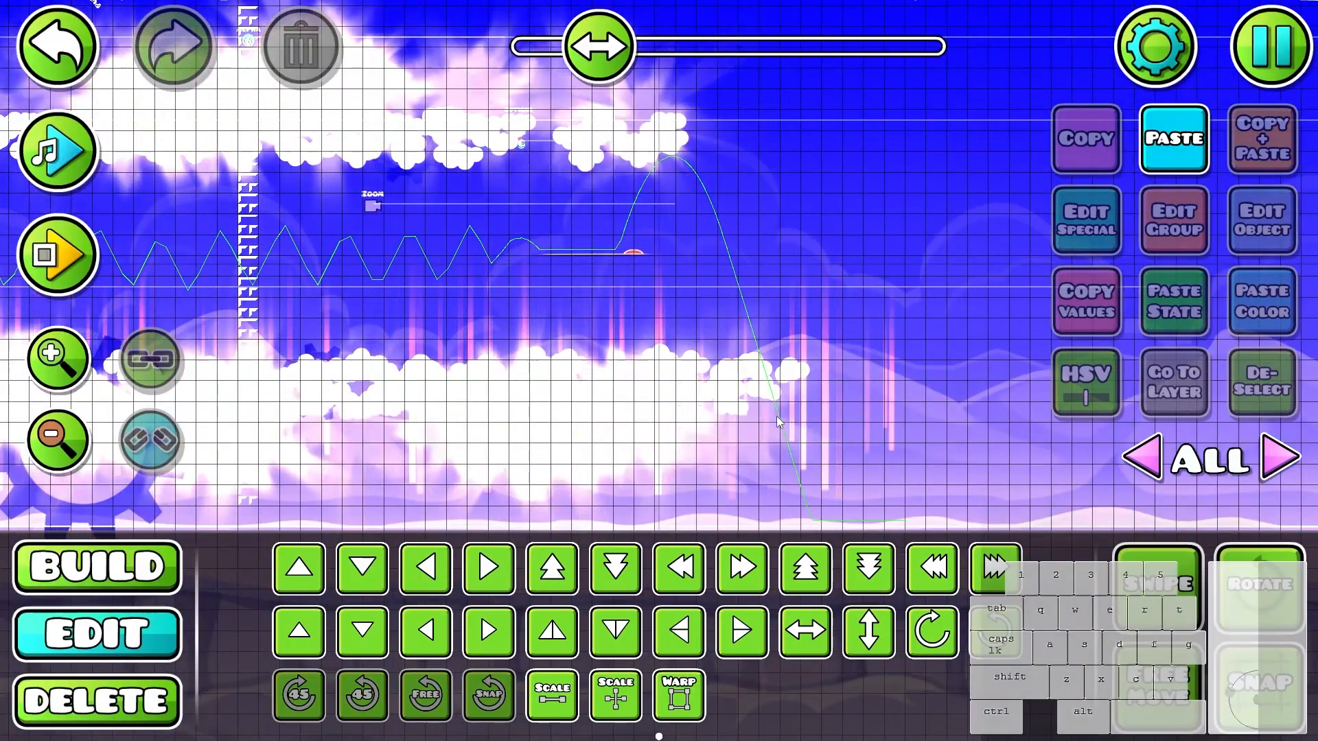
# - Show the particle icons and inspect the particle objects around the corridor exit
pyautogui.click(776, 416)
pyautogui.press('w')
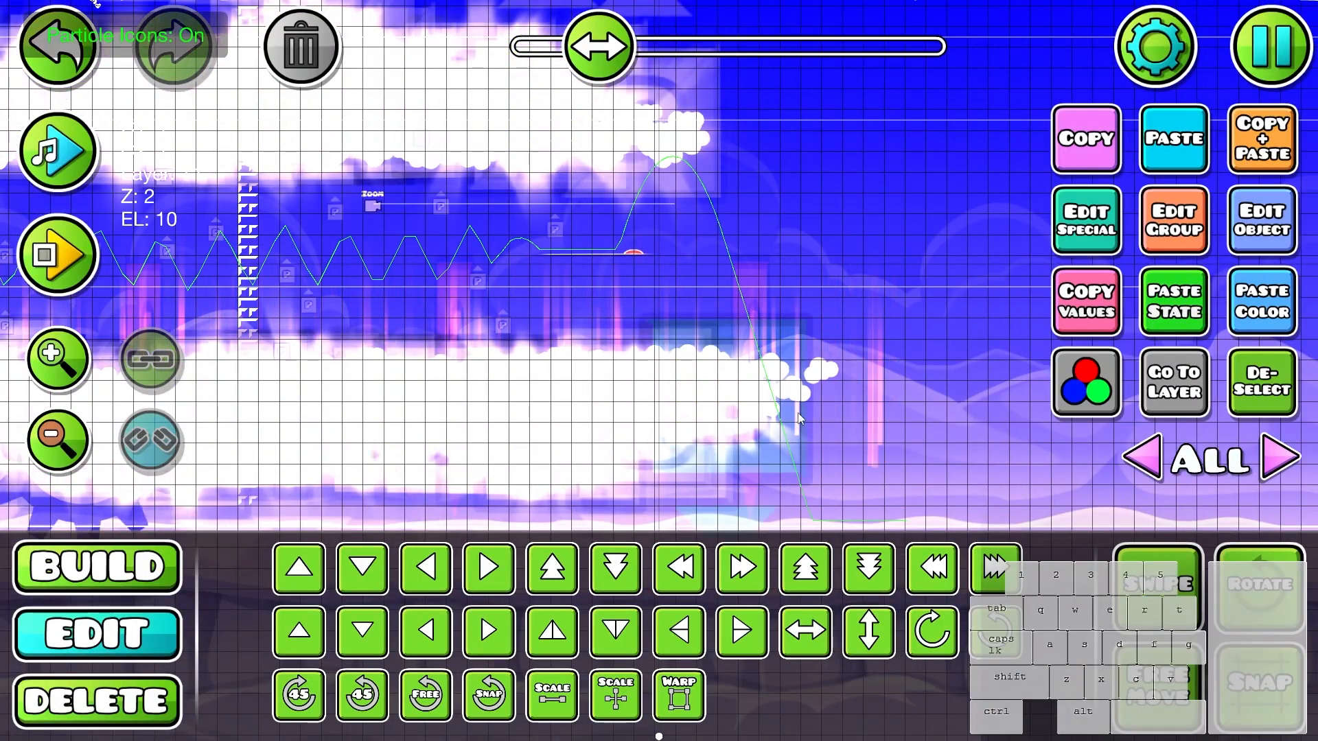
pyautogui.click(756, 282)
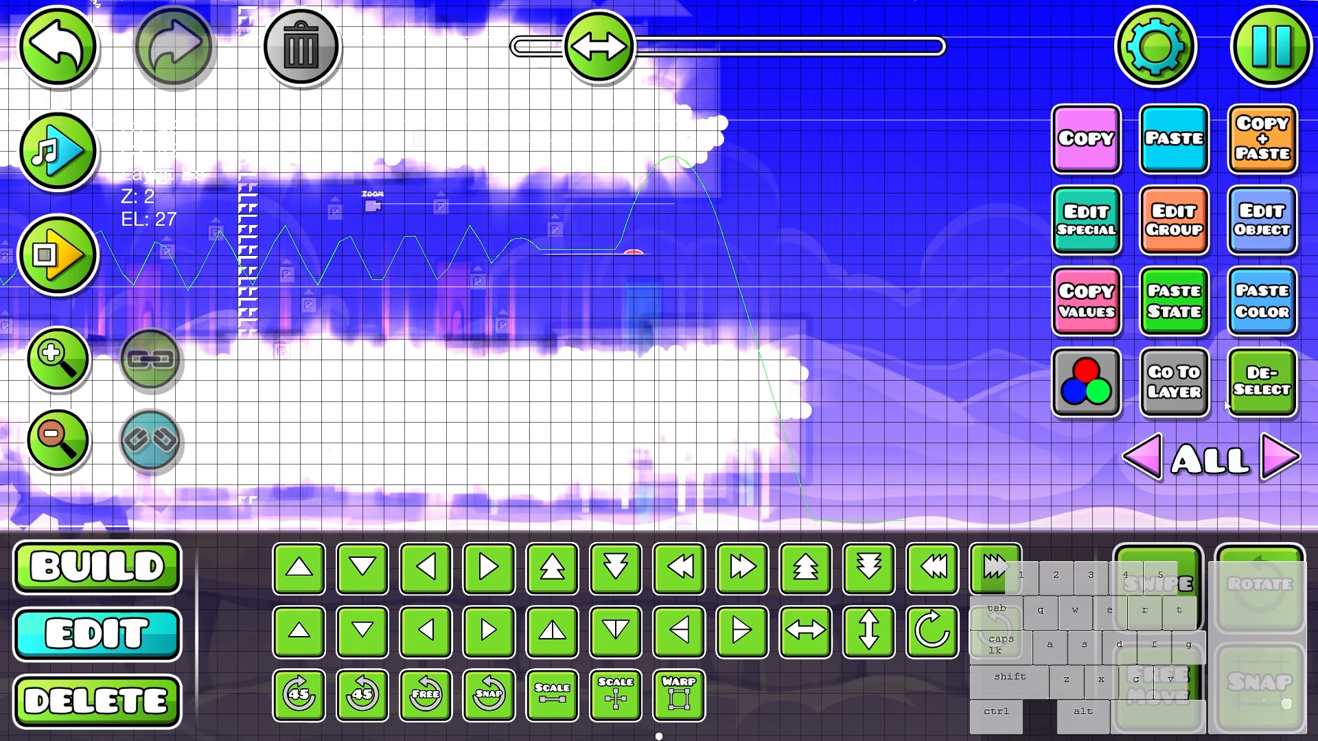
pyautogui.click(817, 368)
pyautogui.scroll(-2, 815, 367)
pyautogui.scroll(3, 787, 361)
pyautogui.moveTo(888, 298); pyautogui.dragTo(903, 424)
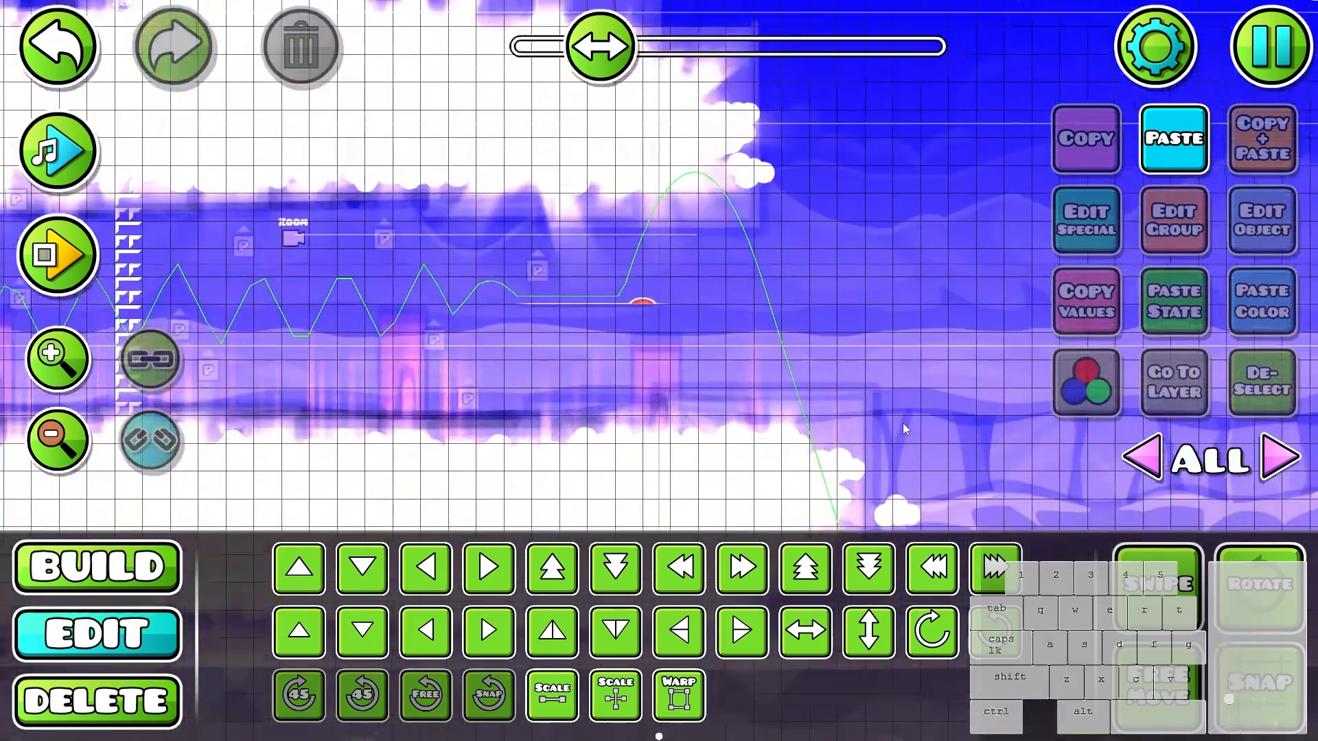
# - Place an End trigger on the flight path just past the peak of the jump-pad arc and check its settings
pyautogui.moveTo(819, 365); pyautogui.dragTo(853, 390)
pyautogui.press('1')
pyautogui.click(1063, 632)
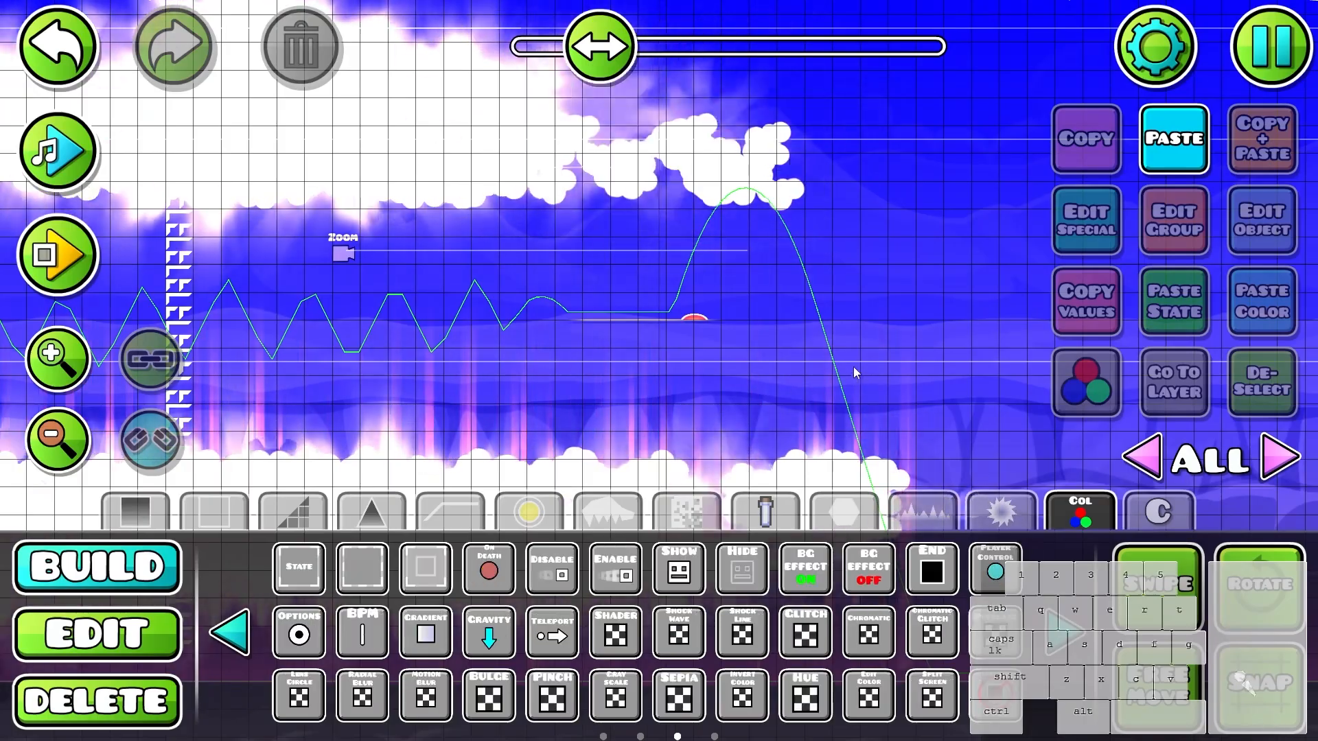
pyautogui.scroll(2, 850, 343)
pyautogui.click(809, 100)
pyautogui.click(1183, 230)
pyautogui.press('Escape')
pyautogui.press('Escape')
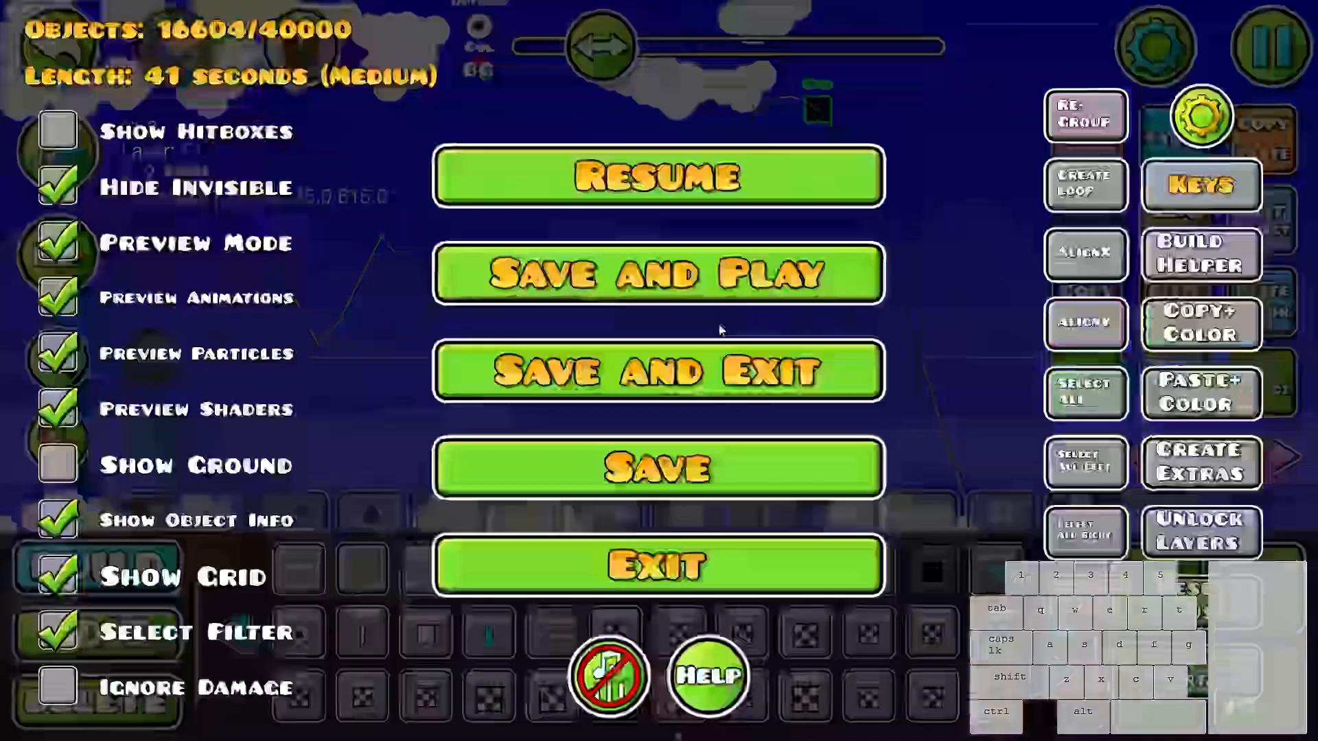
pyautogui.press('Escape')
pyautogui.click(1253, 225)
pyautogui.press('Escape')
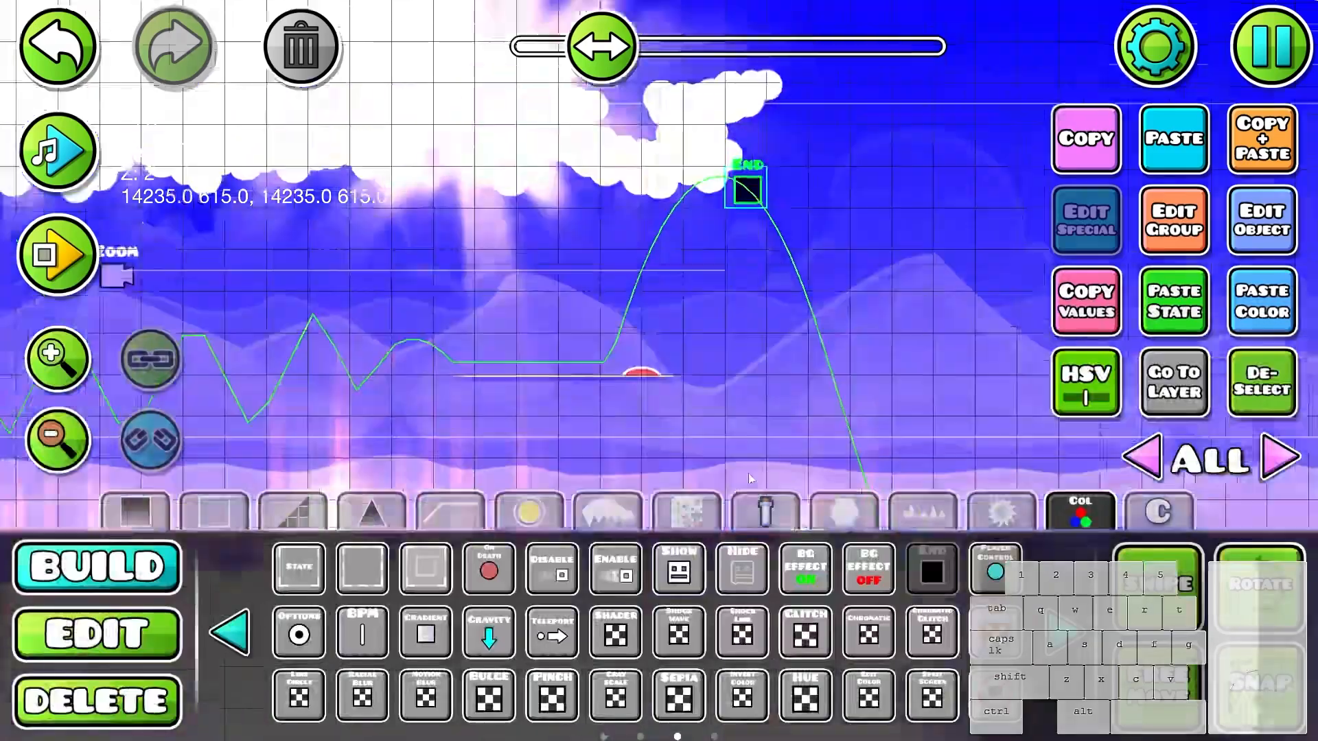
# - Stretch the End trigger into a tall column with Warp and shift it right and down across the falling flight path
pyautogui.press('2')
pyautogui.click(678, 694)
pyautogui.click(1242, 381)
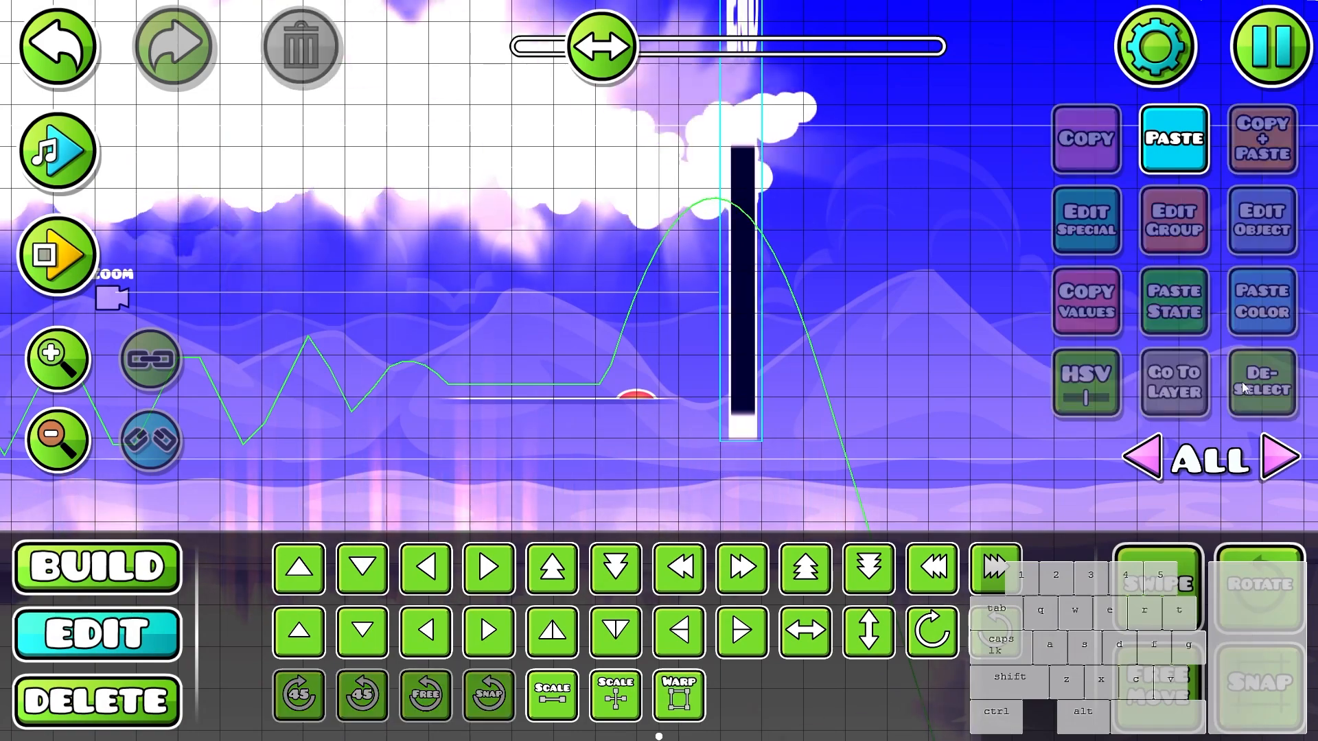
pyautogui.hotkey('ctrl', 'z')
pyautogui.press('1')
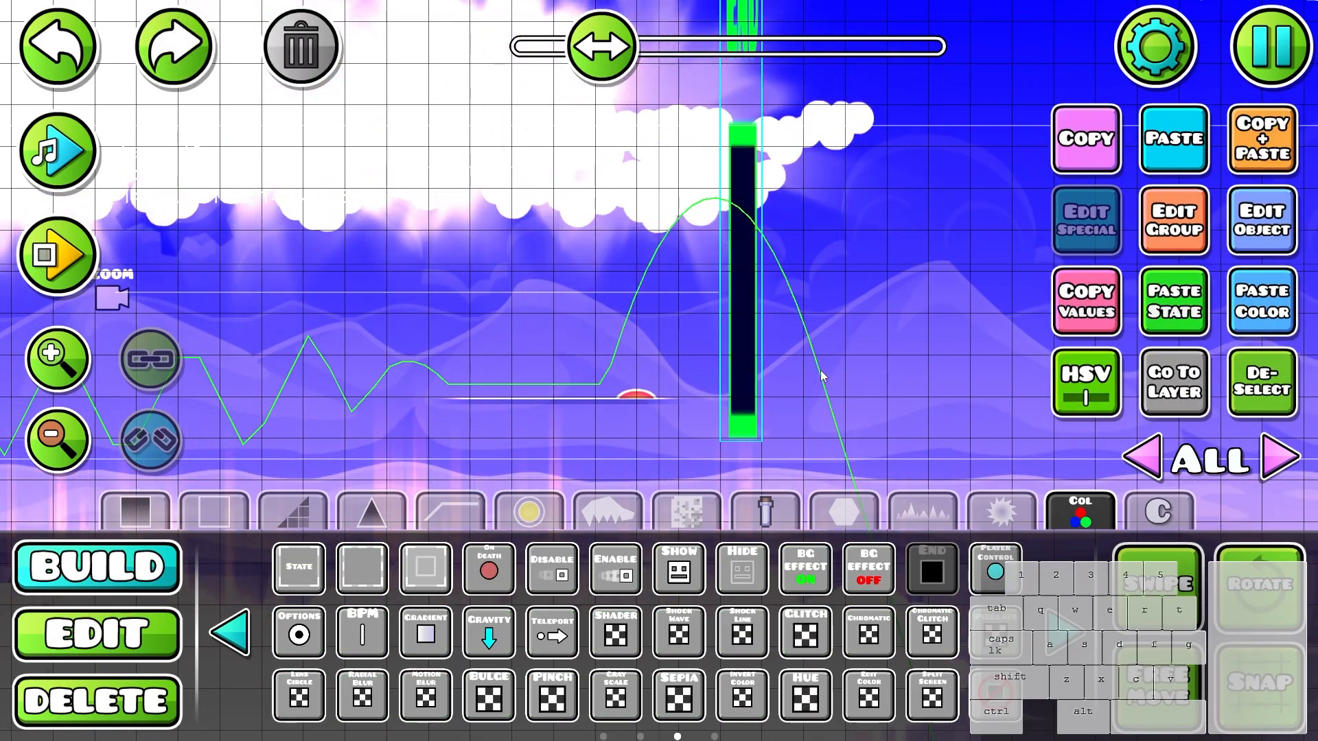
pyautogui.moveTo(824, 375); pyautogui.dragTo(657, 350)
pyautogui.press('Delete')
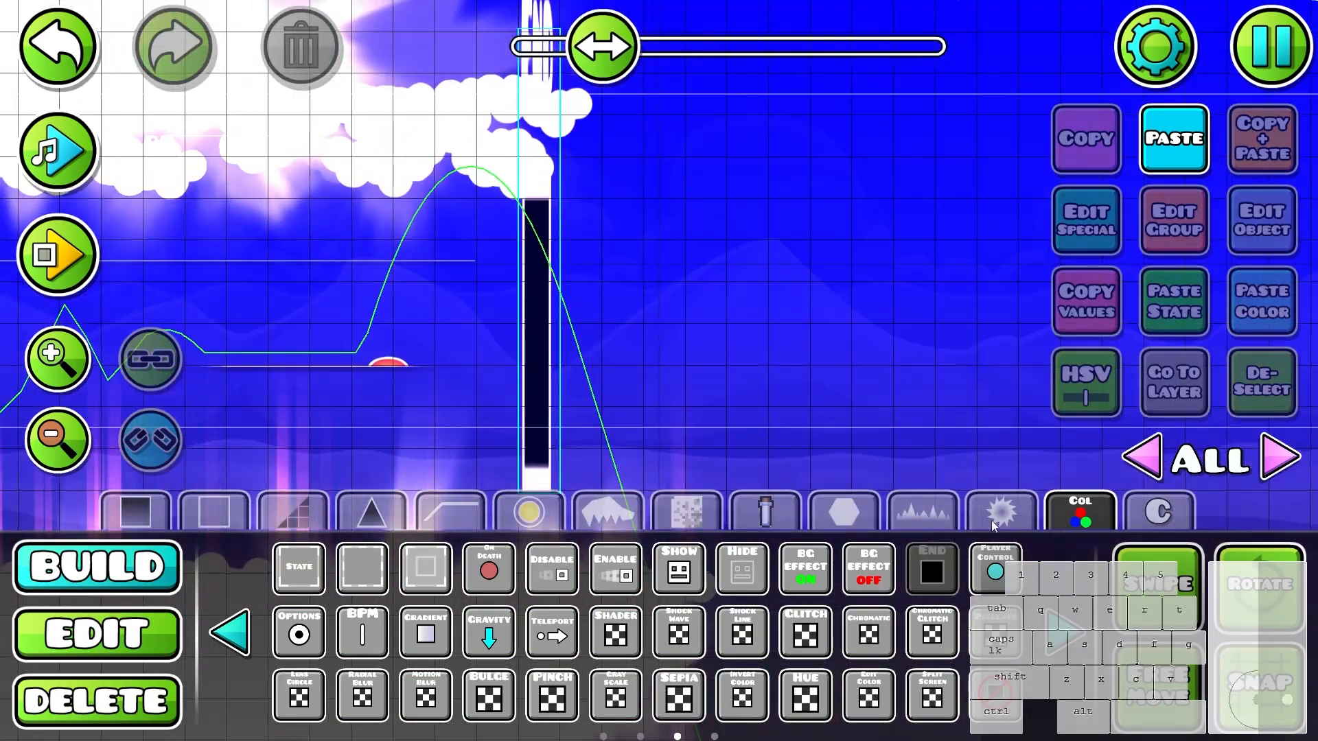
pyautogui.click(993, 525)
pyautogui.moveTo(922, 436); pyautogui.dragTo(823, 465)
pyautogui.hotkey('ctrl', 'z')
# - Place a particle object past the End trigger and configure it in Radius mode with StartRad 56, angle spread 180 and StartSize 4
pyautogui.click(607, 511)
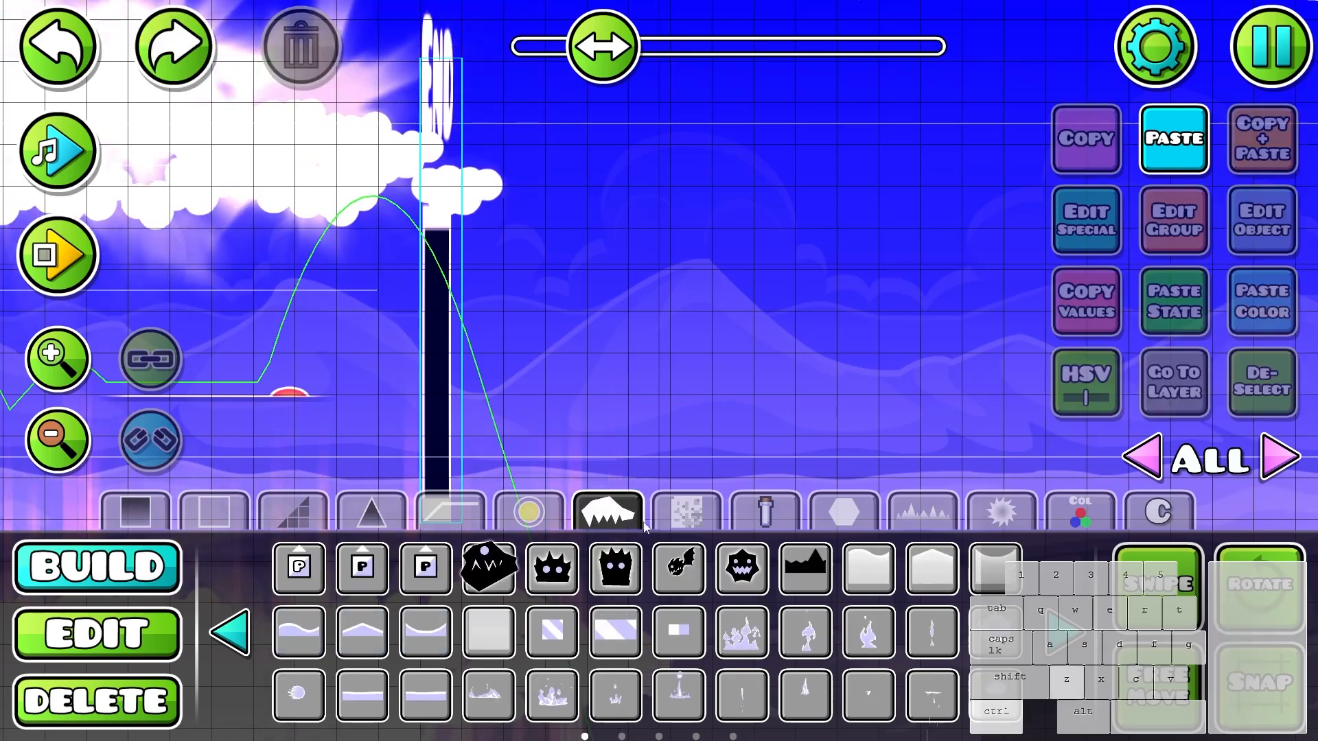
pyautogui.click(688, 246)
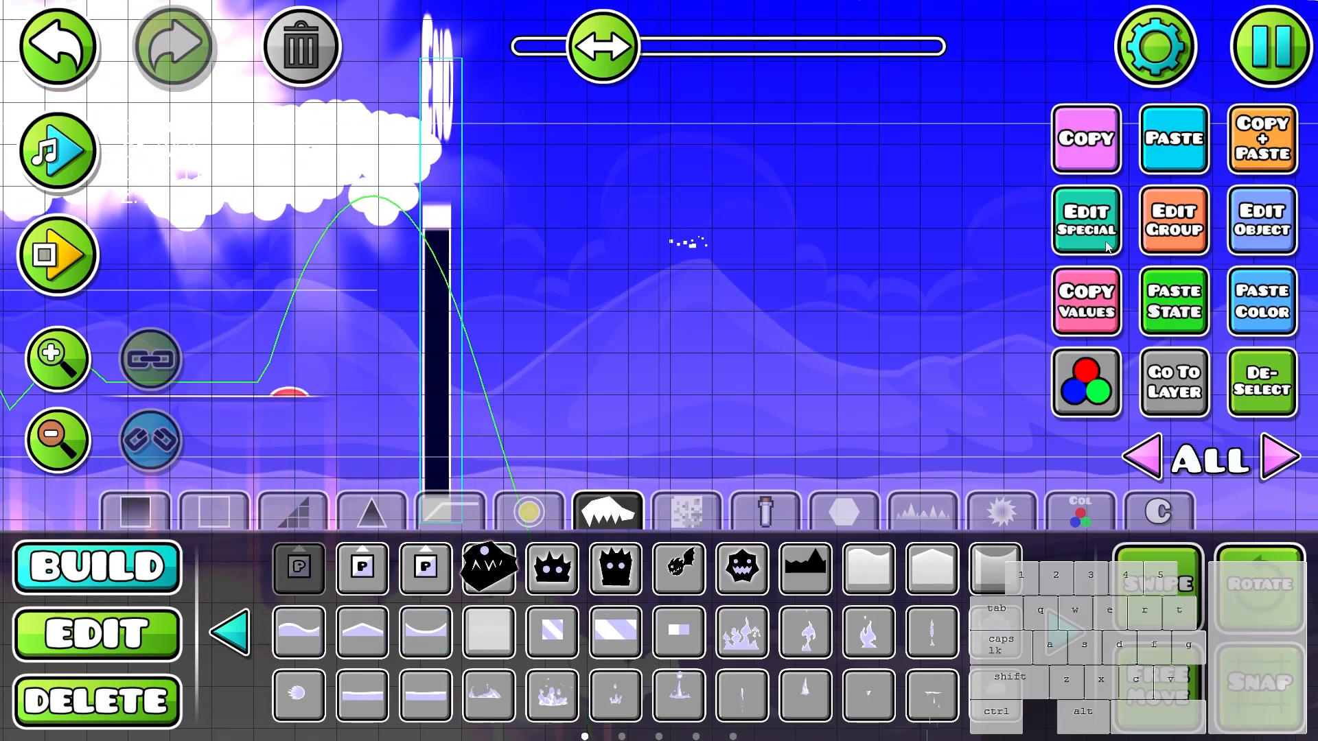
pyautogui.click(1106, 247)
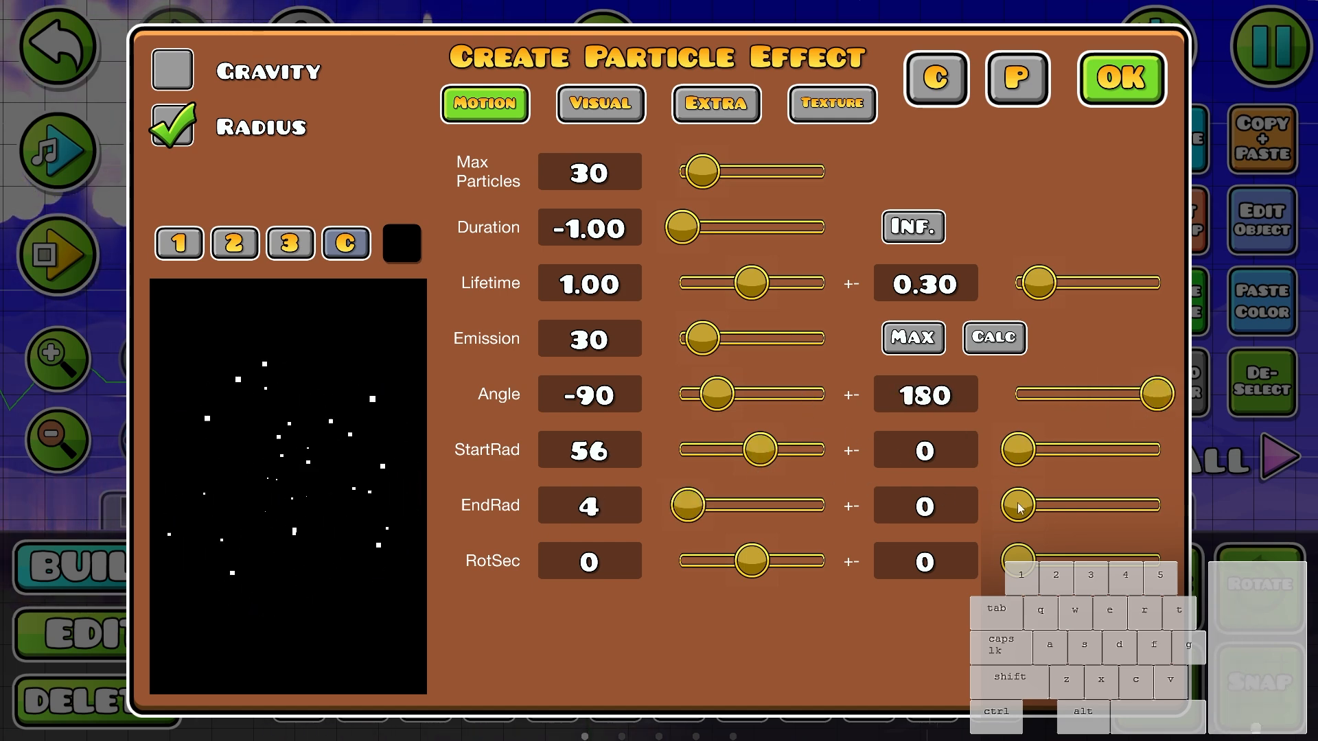
pyautogui.moveTo(712, 509); pyautogui.dragTo(718, 509)
pyautogui.click(610, 110)
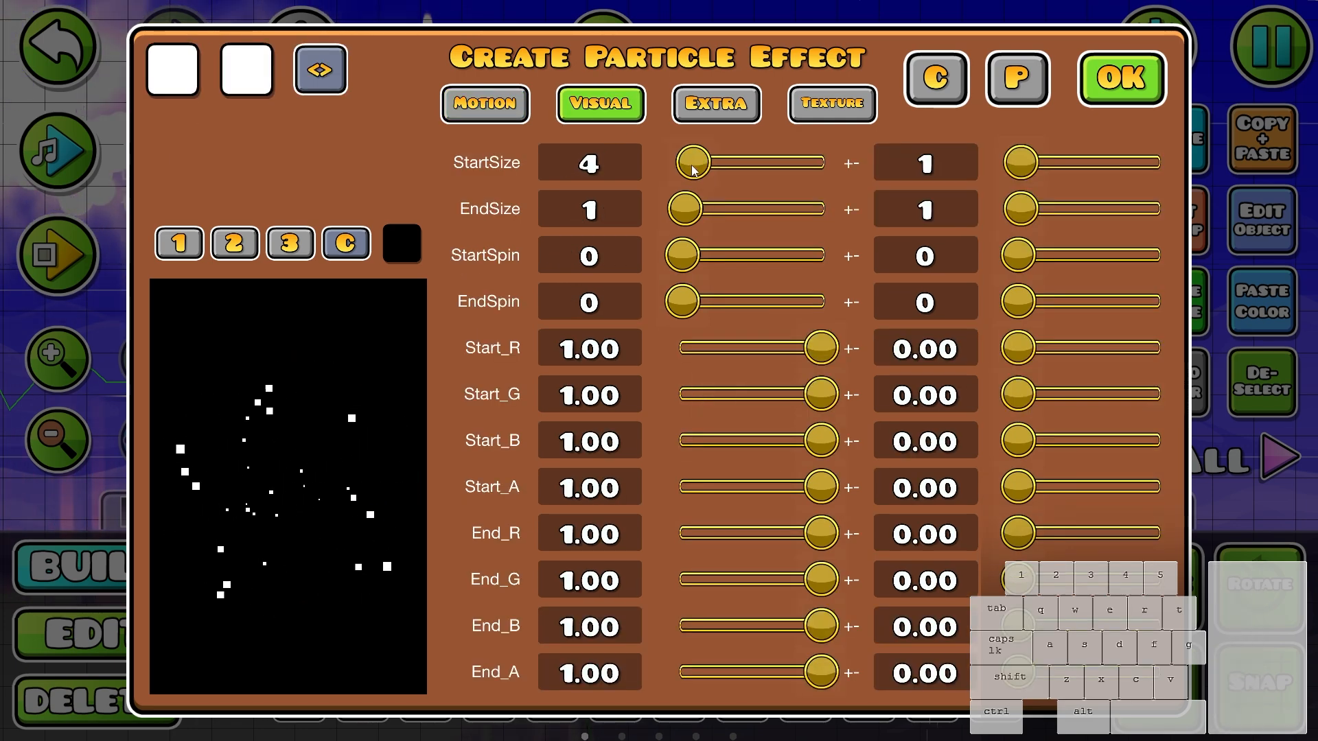
pyautogui.click(1131, 96)
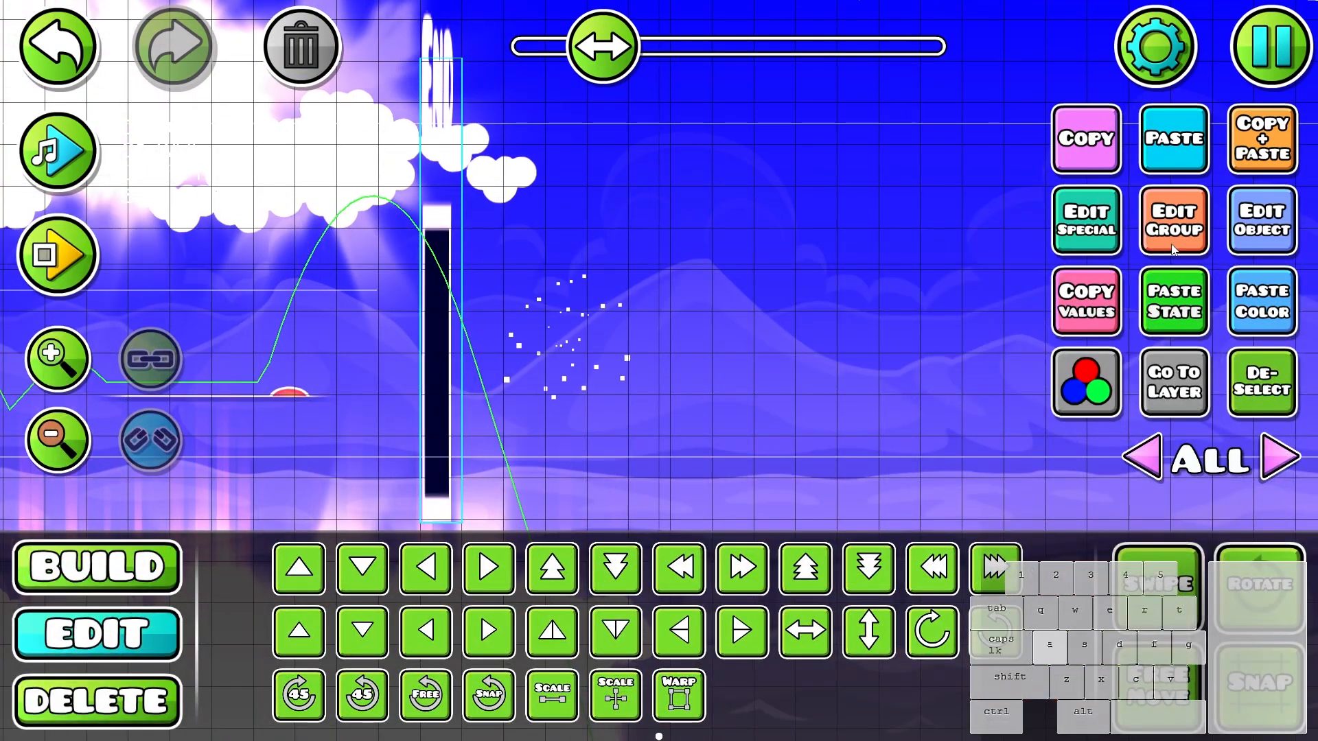
# - Assign the new particle object beside the End trigger to a group
pyautogui.click(1174, 249)
pyautogui.click(920, 282)
pyautogui.click(686, 676)
pyautogui.moveTo(480, 325); pyautogui.dragTo(662, 318)
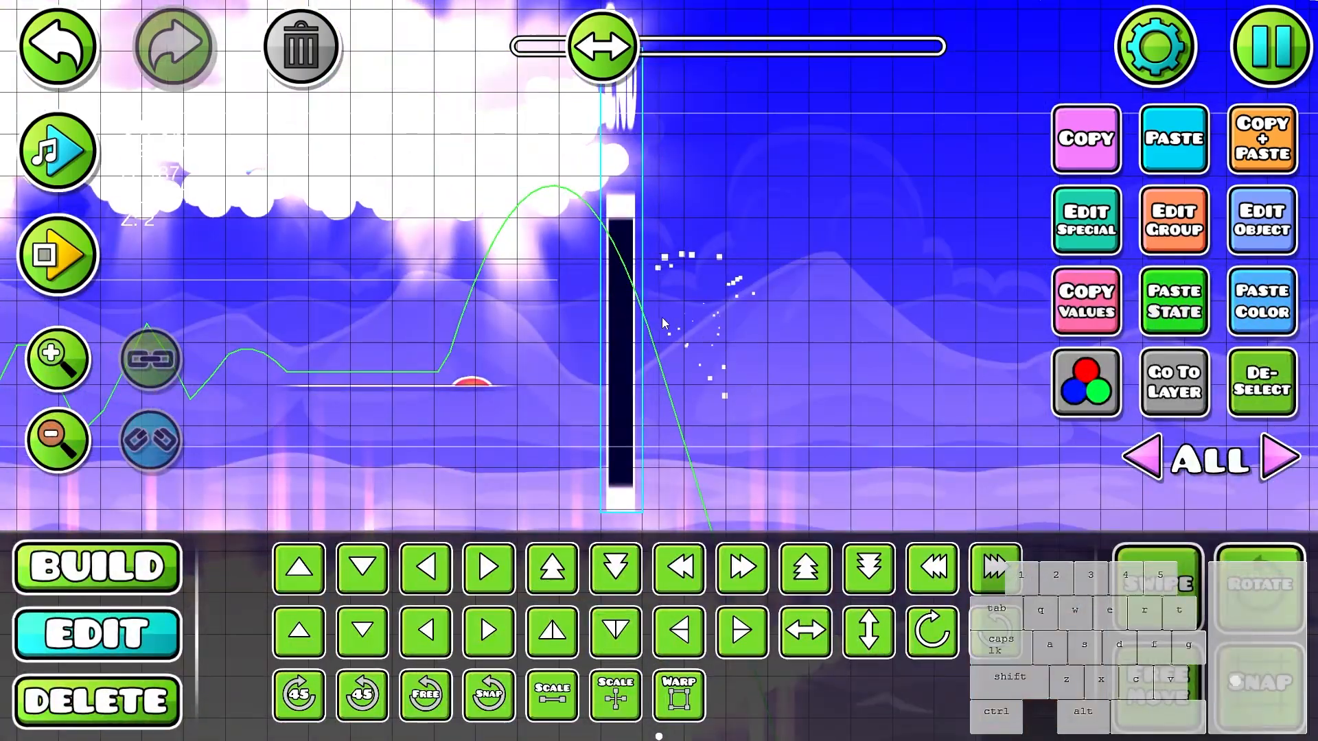
# - Check the tall End trigger's settings and the colour settings of the particle object beside it
pyautogui.click(623, 309)
pyautogui.click(1256, 226)
pyautogui.press('Escape')
pyautogui.click(730, 319)
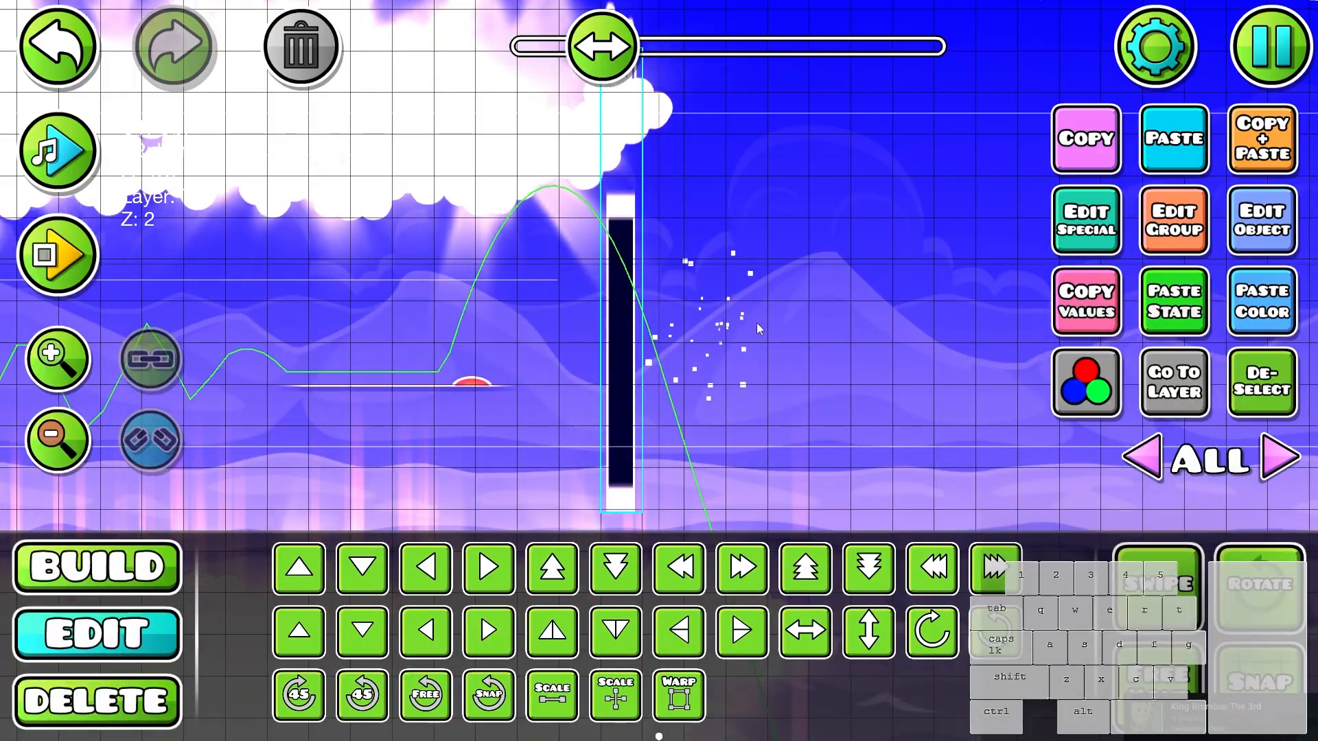
pyautogui.click(1085, 382)
pyautogui.click(360, 404)
pyautogui.click(556, 87)
pyautogui.click(374, 394)
pyautogui.press('Escape')
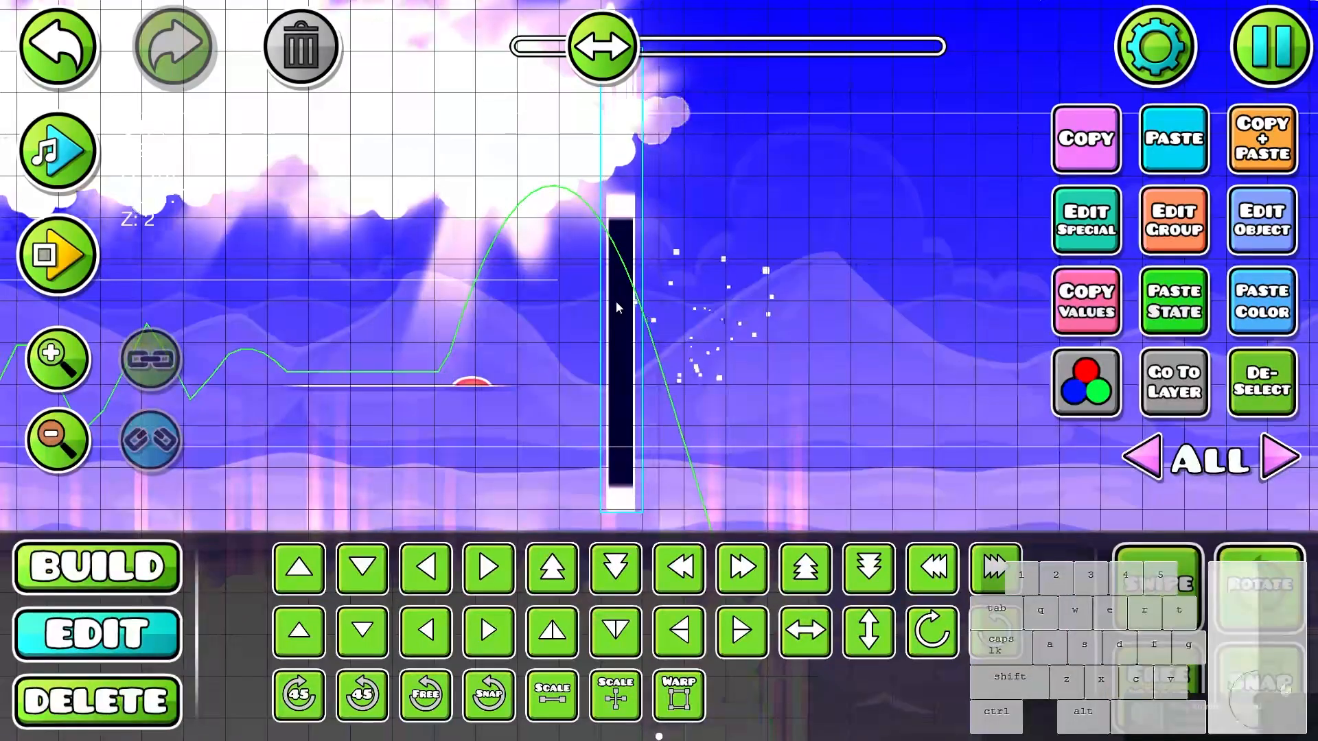
# - Set the End trigger's TargetPos to group 187 so it points at the particle object
pyautogui.click(620, 306)
pyautogui.click(1257, 224)
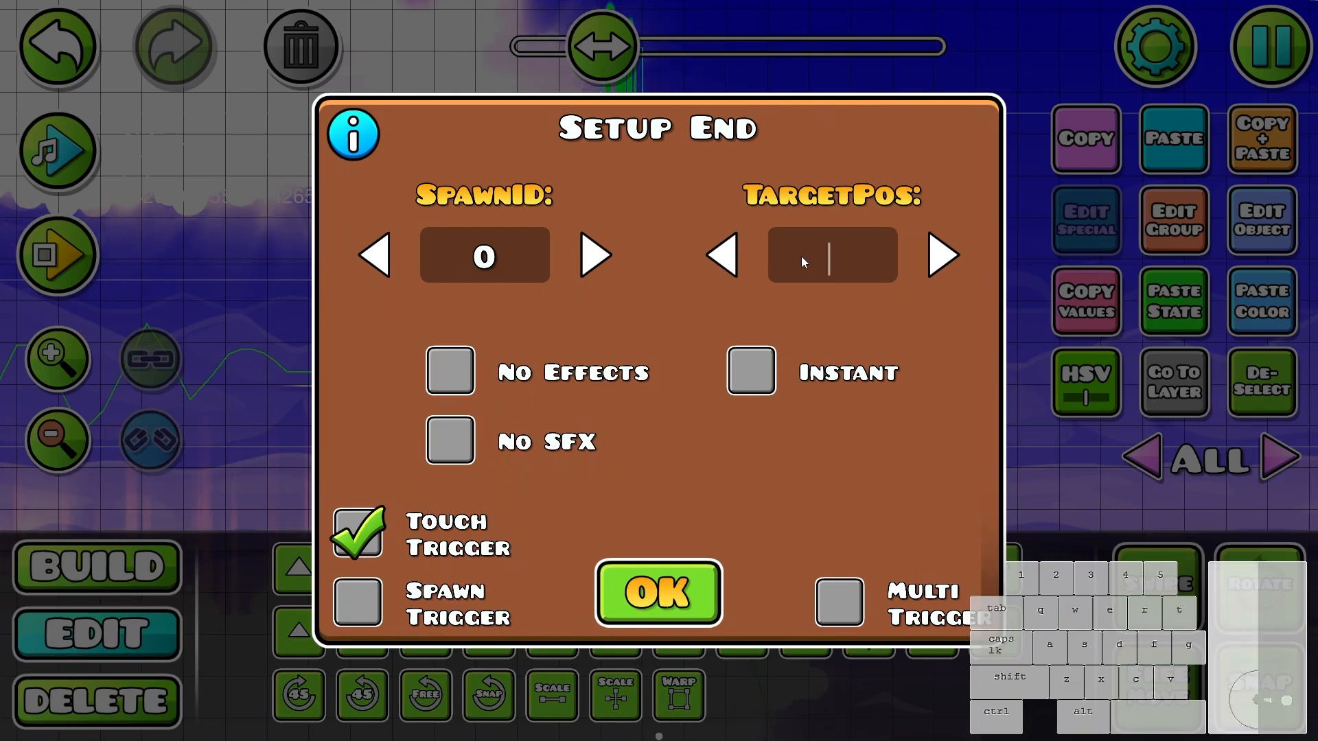
pyautogui.write('187')
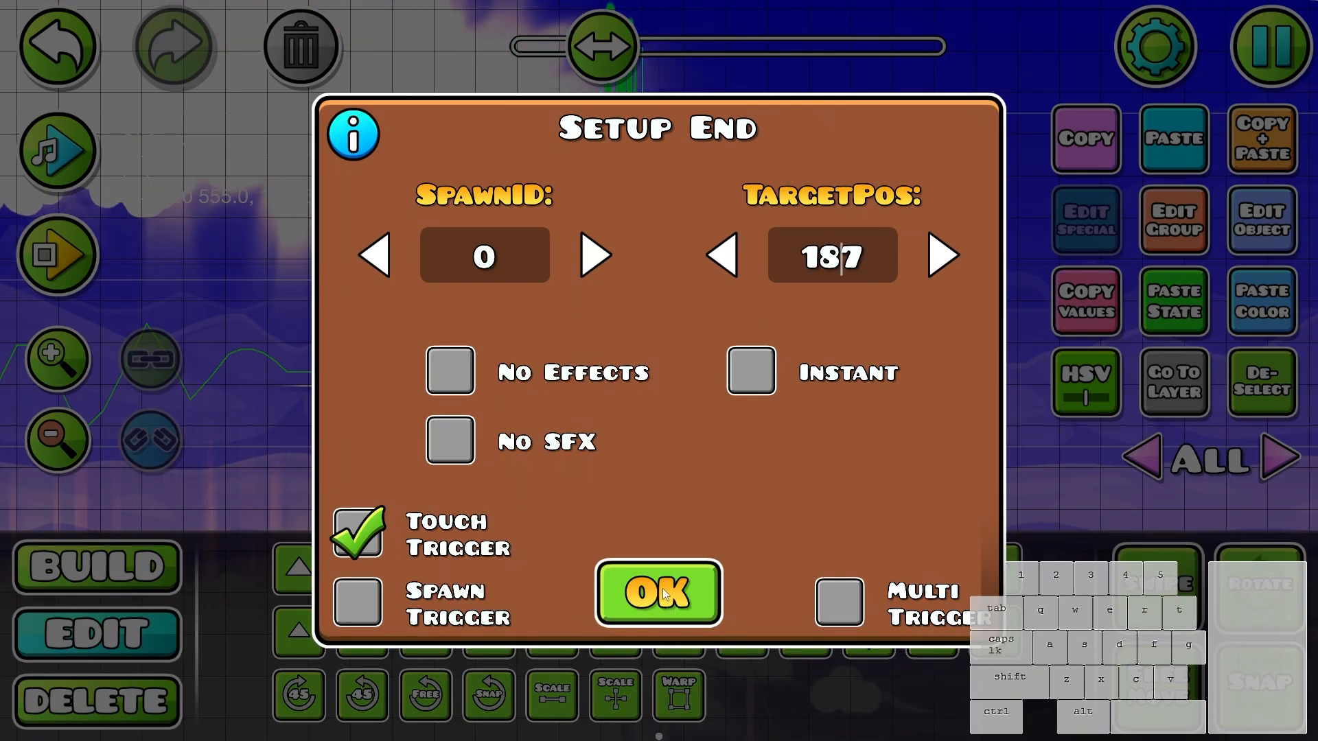
pyautogui.click(661, 610)
# - Save the level and playtest the wave section through the cloud corridor to its ending
pyautogui.click(727, 324)
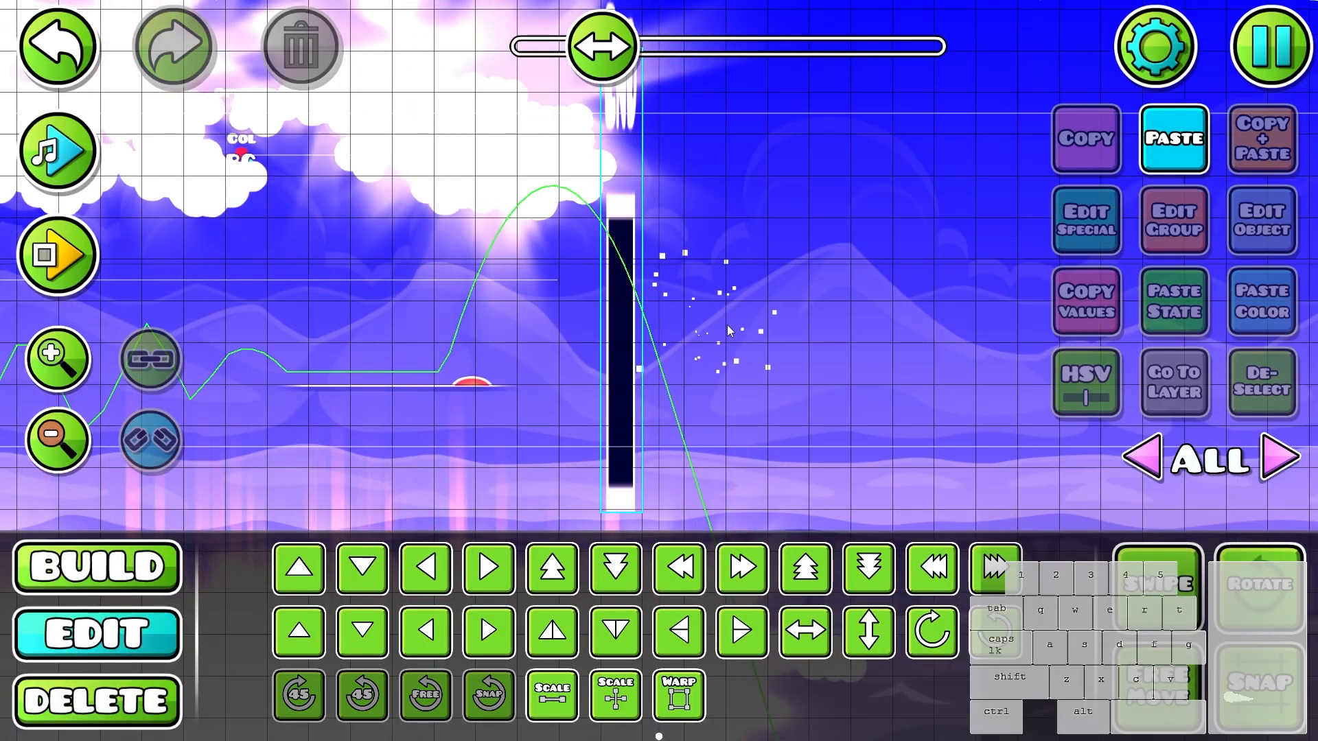
pyautogui.click(702, 320)
pyautogui.moveTo(702, 320); pyautogui.dragTo(907, 342)
pyautogui.scroll(-1, 553, 334)
pyautogui.press('Escape')
pyautogui.click(746, 267)
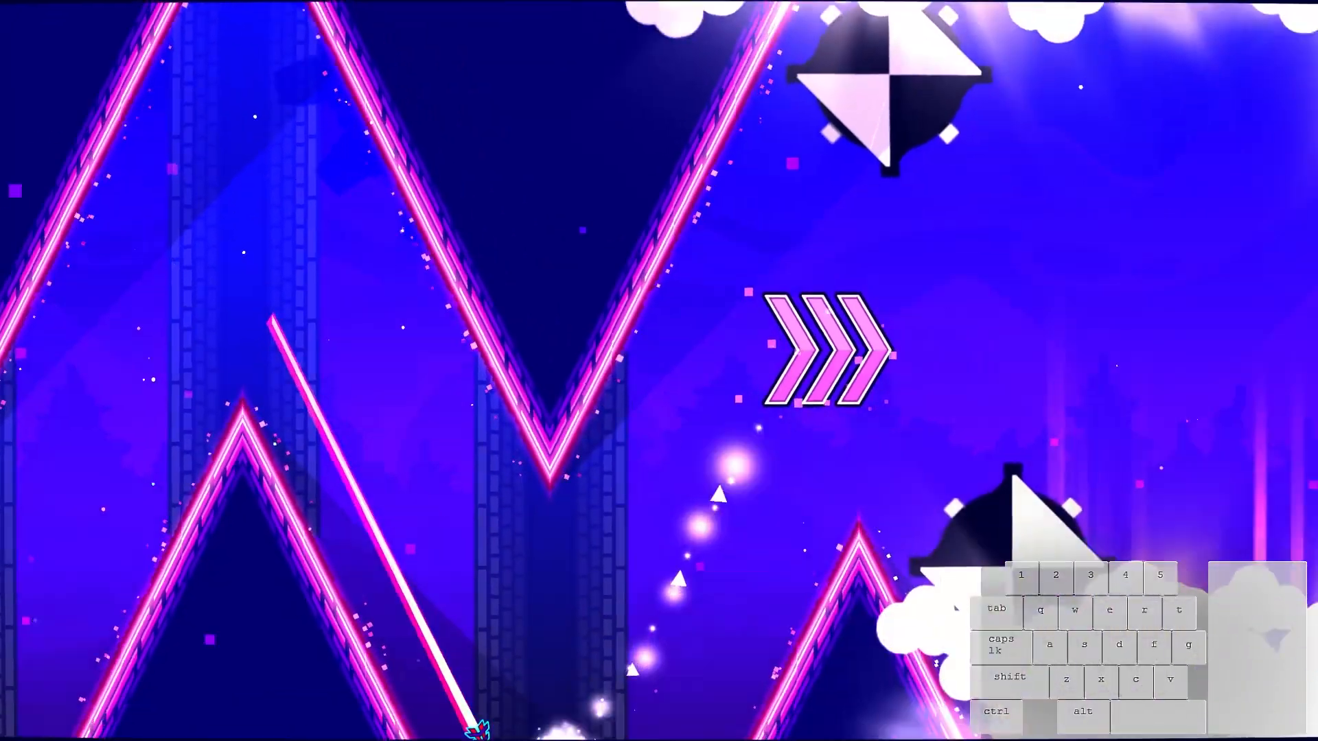
pyautogui.click(746, 266)
pyautogui.click(746, 266)
pyautogui.click(746, 266)
pyautogui.click(746, 266)
pyautogui.click(746, 266)
pyautogui.click(746, 266)
pyautogui.click(746, 267)
pyautogui.click(746, 266)
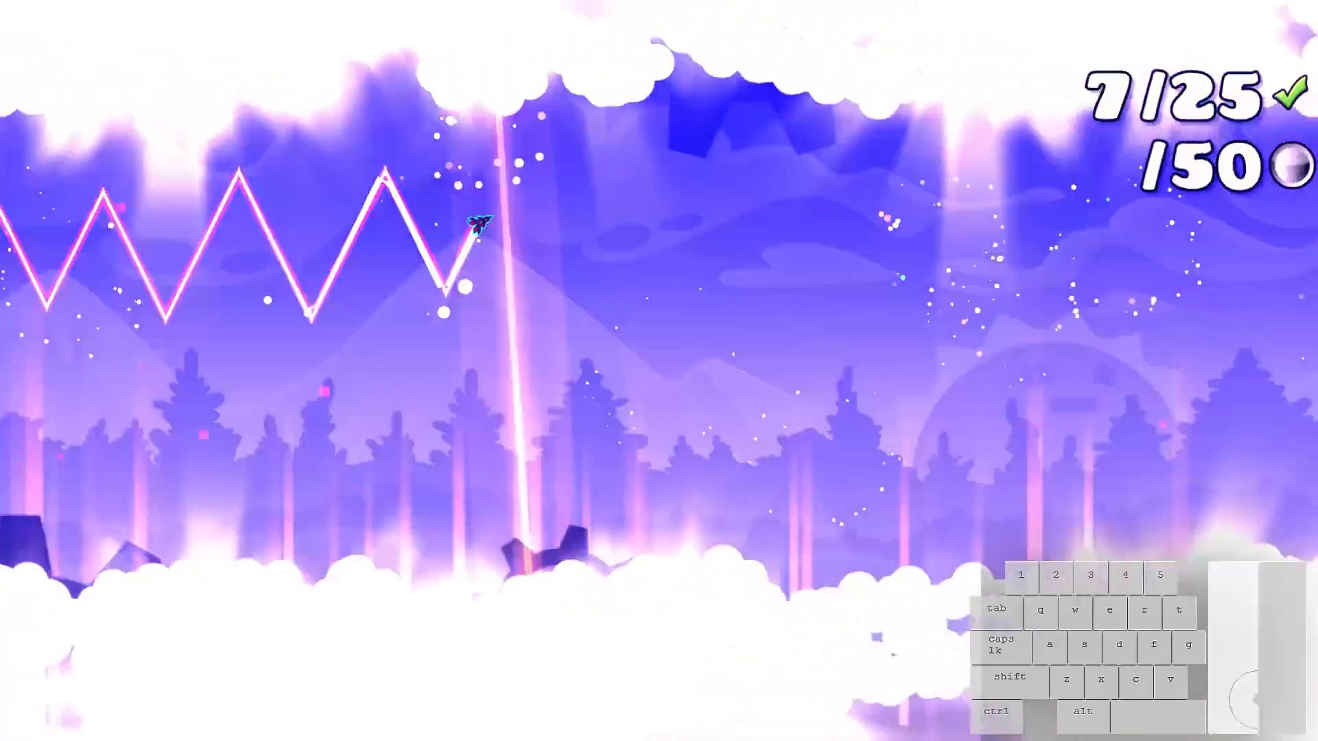
pyautogui.click(746, 266)
pyautogui.click(746, 266)
pyautogui.click(746, 266)
pyautogui.click(745, 267)
pyautogui.click(746, 266)
pyautogui.click(746, 266)
pyautogui.click(746, 266)
pyautogui.click(746, 266)
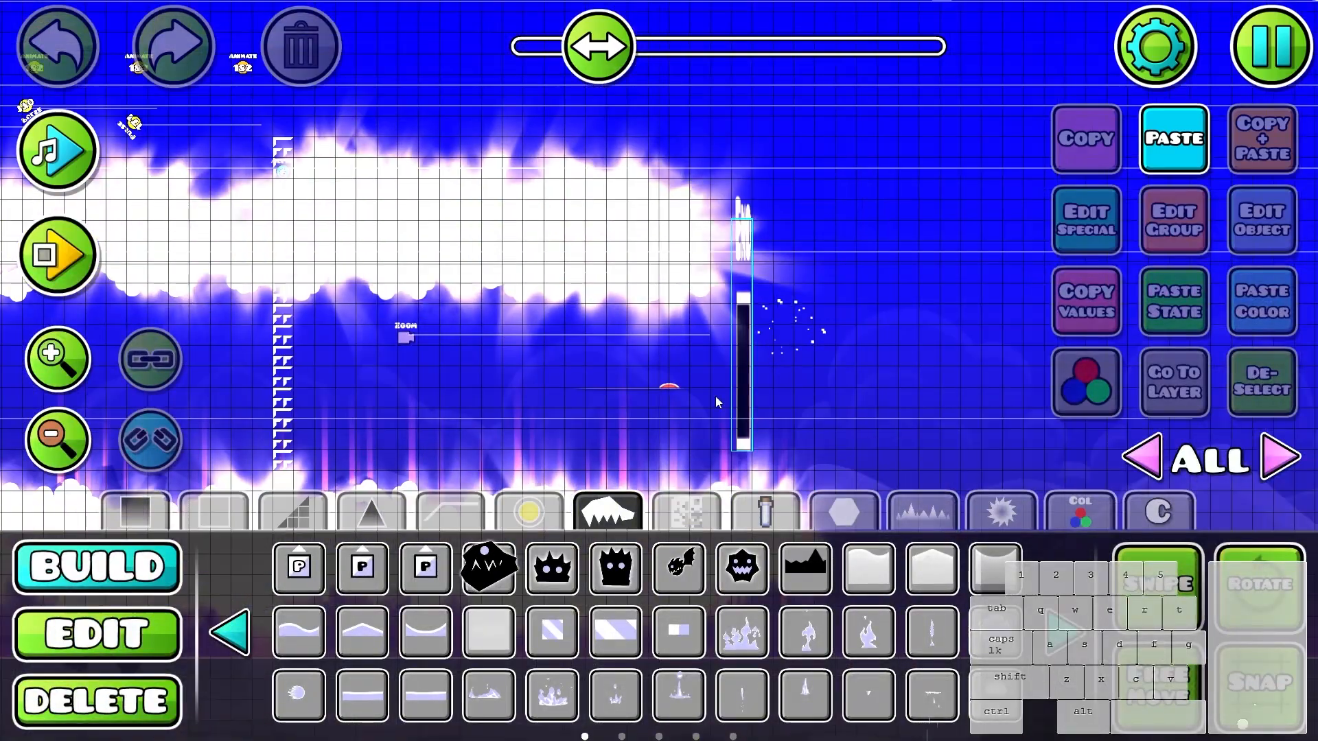
# - Place two spiked monster-face objects in the empty area well past the End trigger and deselect them
pyautogui.moveTo(993, 401); pyautogui.dragTo(509, 298)
pyautogui.click(742, 568)
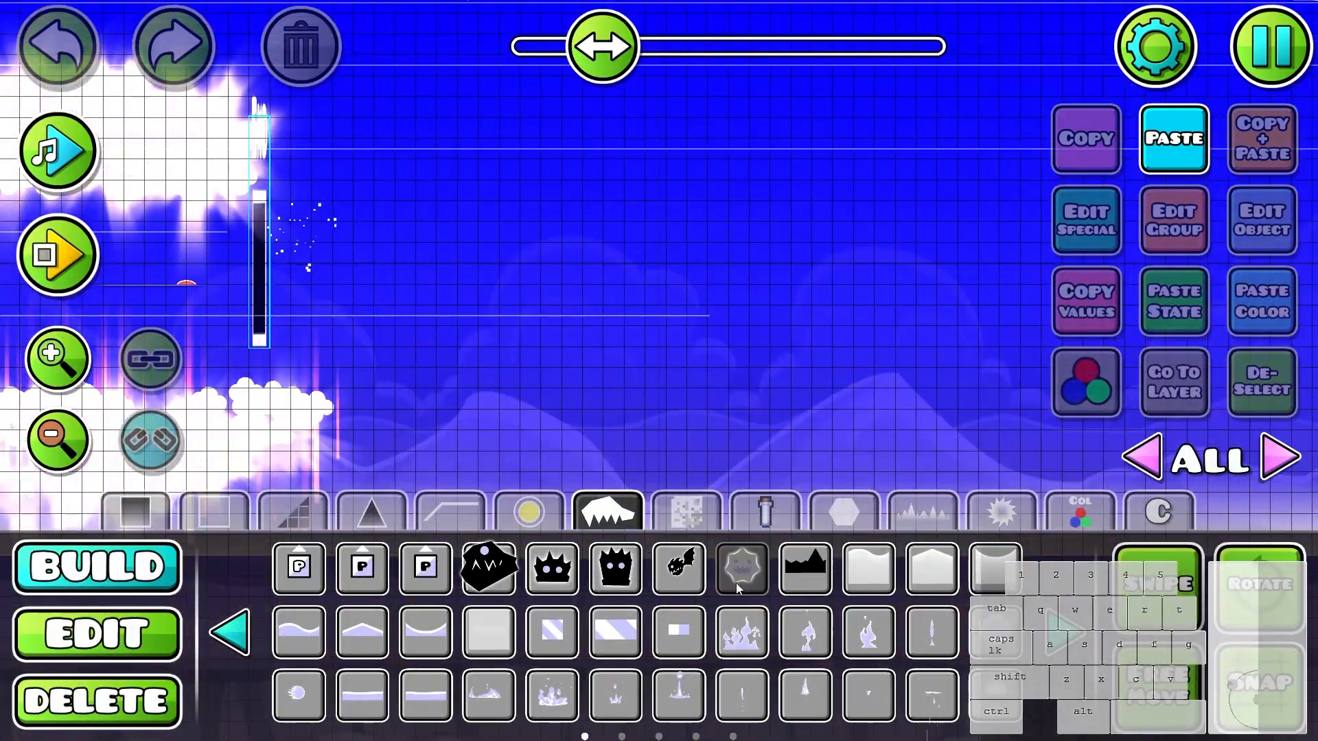
pyautogui.moveTo(1029, 145); pyautogui.dragTo(727, 151)
pyautogui.click(711, 153)
pyautogui.moveTo(412, 165); pyautogui.dragTo(670, 221)
pyautogui.click(697, 200)
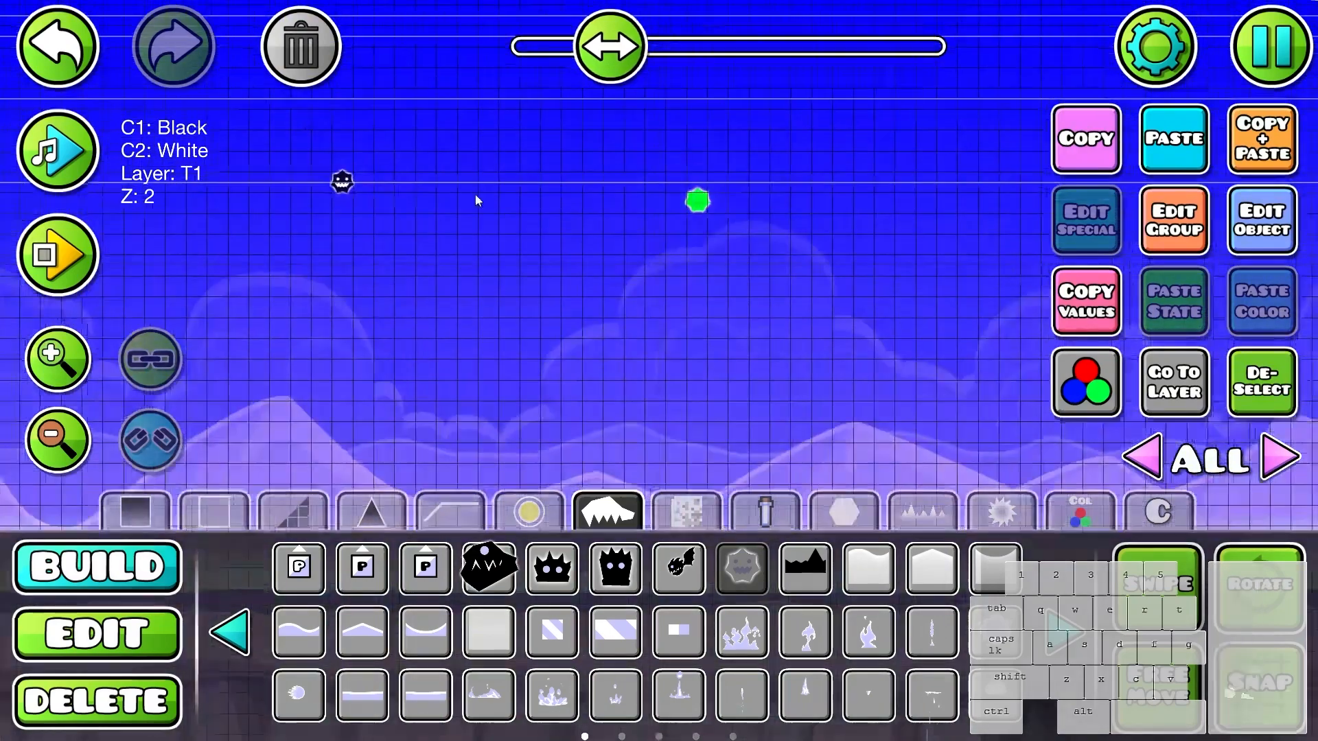
pyautogui.click(58, 440)
pyautogui.click(136, 511)
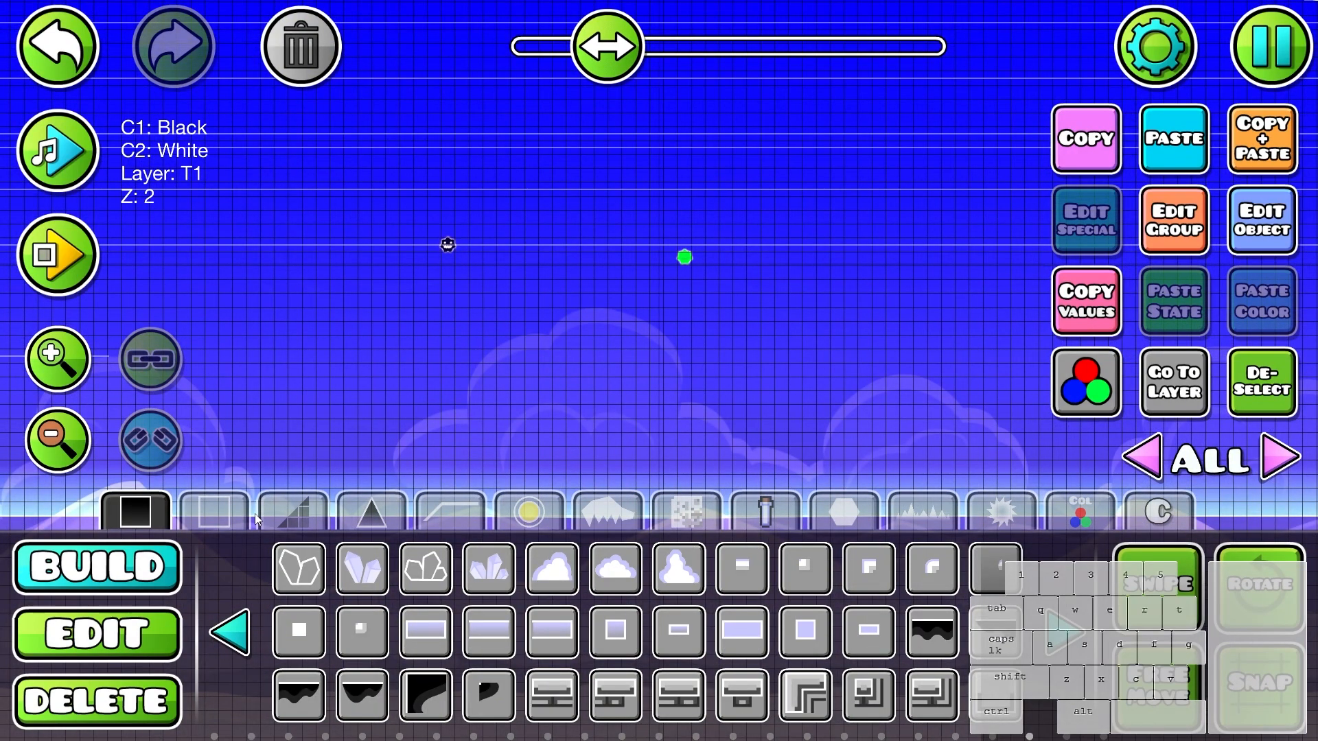
pyautogui.click(1241, 400)
# - Move the tall End trigger left by one grid unit, closer to the jump pad
pyautogui.moveTo(698, 397); pyautogui.dragTo(1194, 420)
pyautogui.moveTo(554, 361); pyautogui.dragTo(505, 356)
pyautogui.press('3')
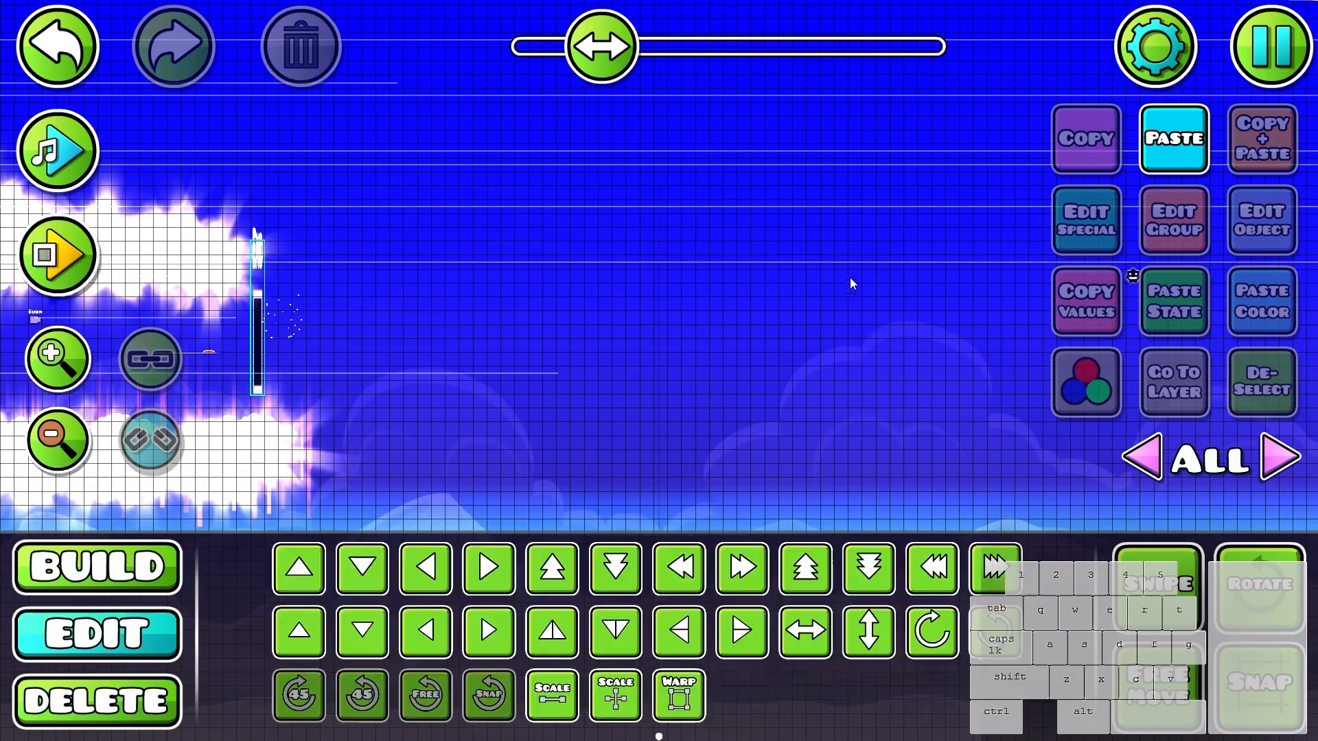
pyautogui.moveTo(850, 277); pyautogui.dragTo(1107, 254)
pyautogui.scroll(2, 489, 334)
pyautogui.moveTo(489, 333); pyautogui.dragTo(616, 357)
pyautogui.click(680, 285)
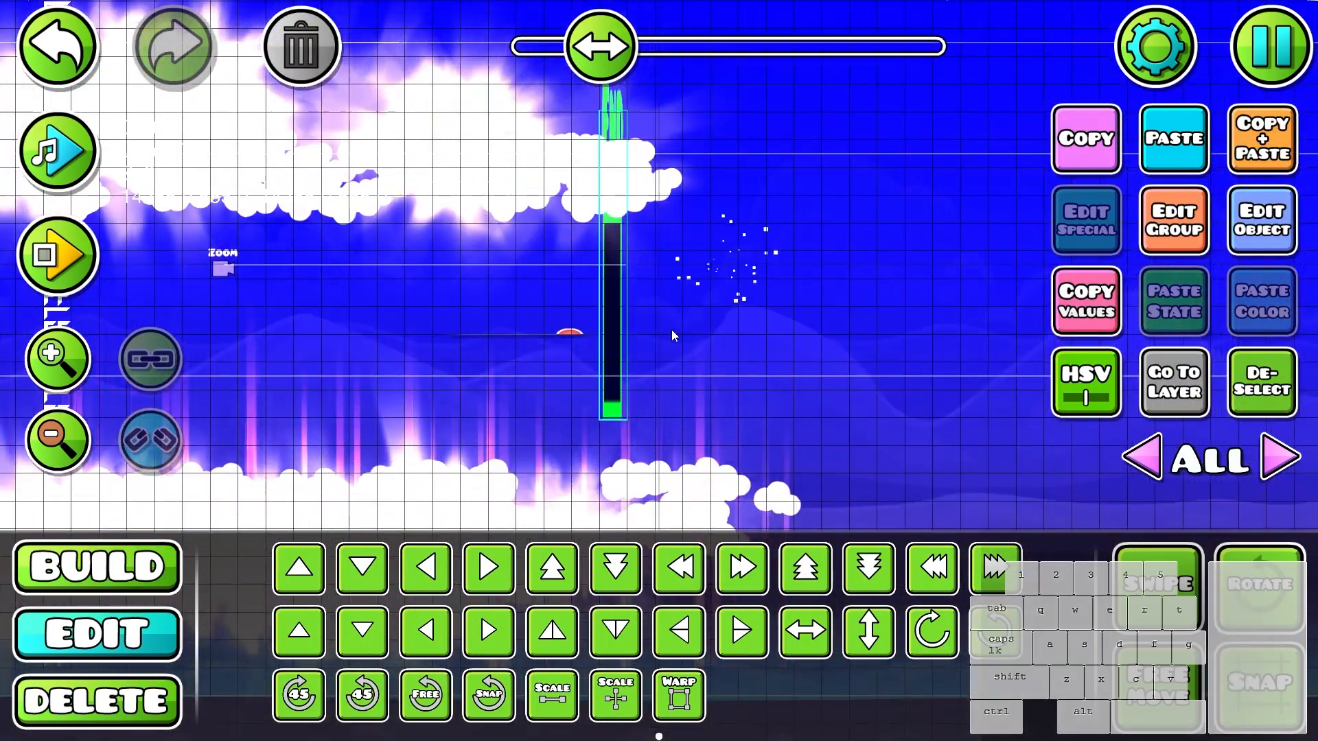
pyautogui.press('a')
pyautogui.click(720, 263)
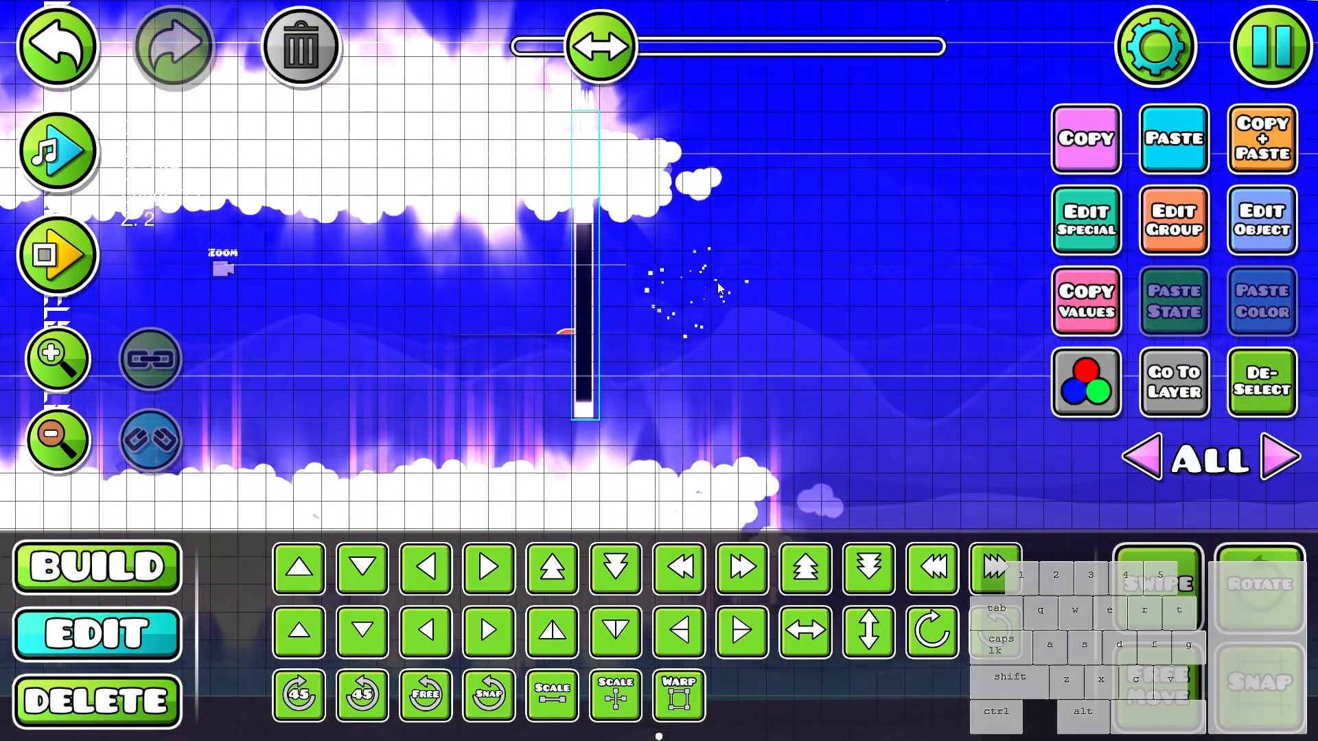
# - Duplicate the lower cloud bank's objects and extend the cloud floor to the right past the End trigger
pyautogui.click(1277, 452)
pyautogui.moveTo(637, 441); pyautogui.dragTo(712, 334)
pyautogui.click(712, 334)
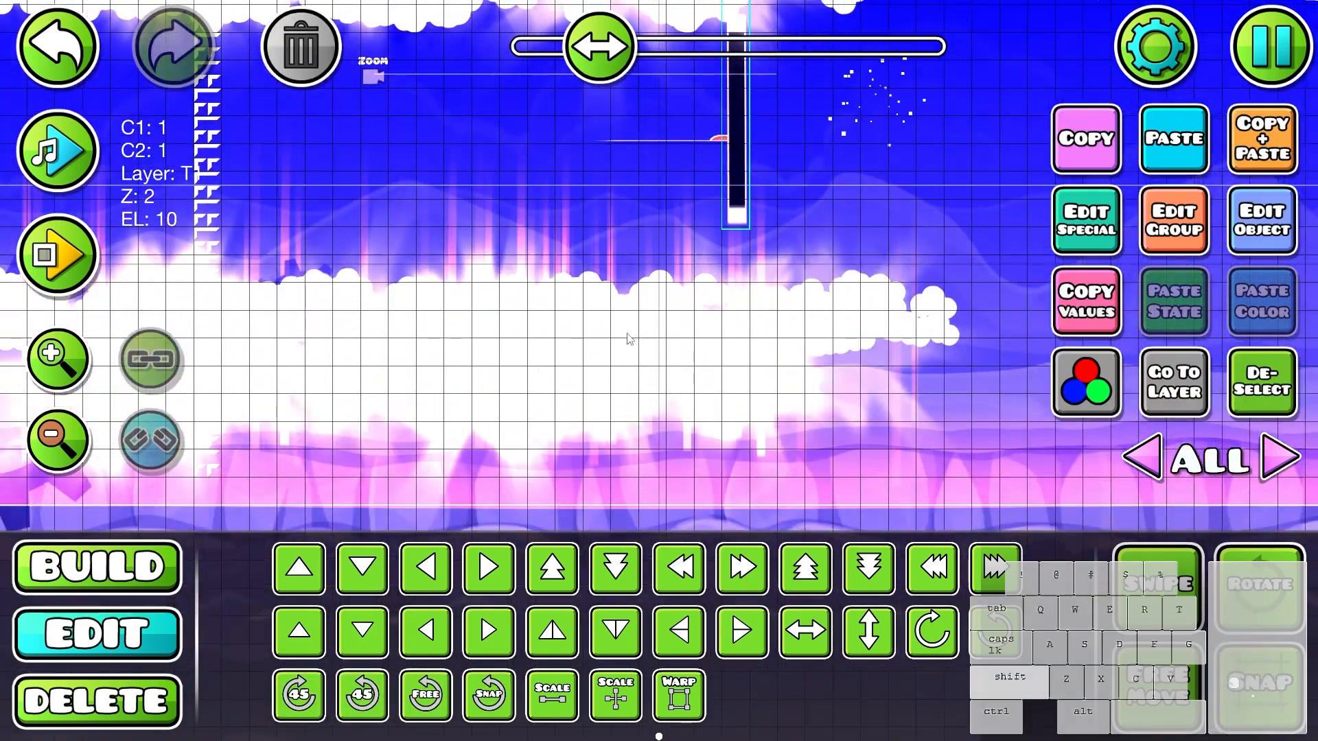
pyautogui.moveTo(976, 512); pyautogui.dragTo(587, 642)
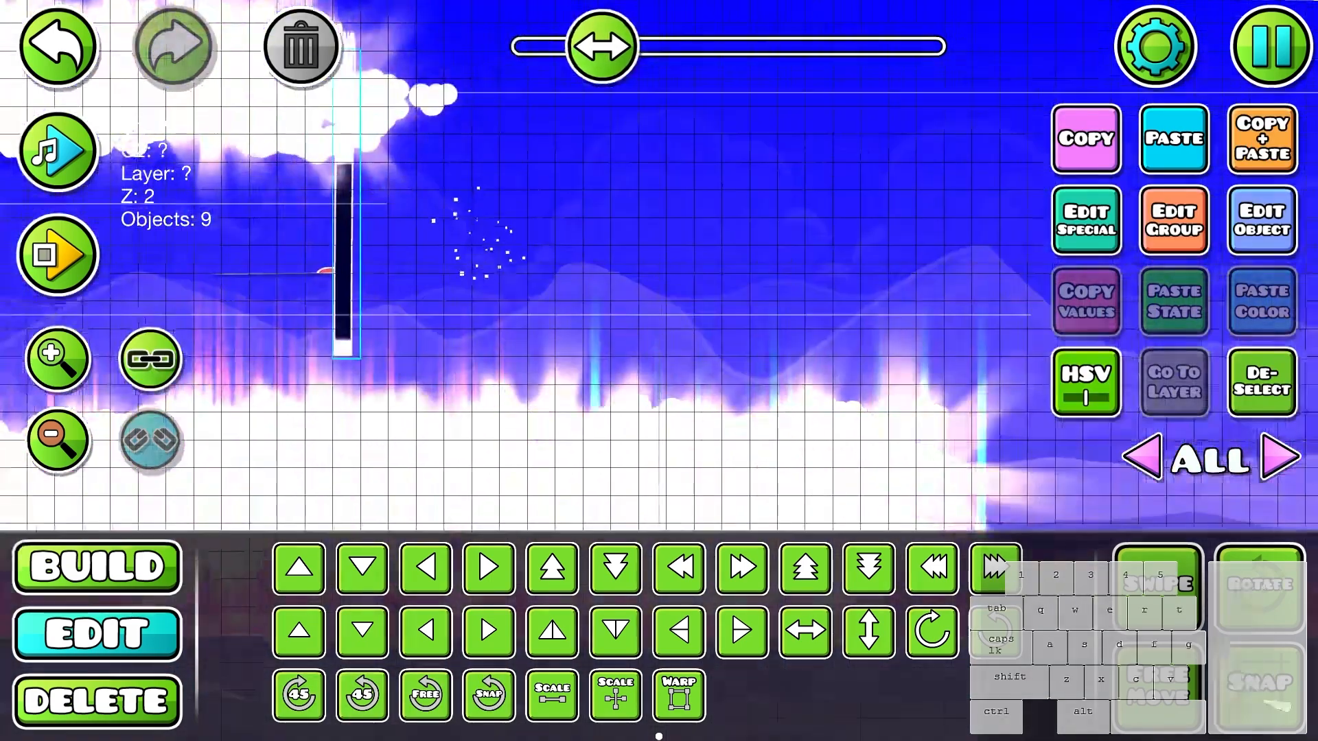
# - Duplicate the upper cloud bank's objects and extend the cloud ceiling to the right past the End trigger
pyautogui.moveTo(719, 280); pyautogui.dragTo(783, 320)
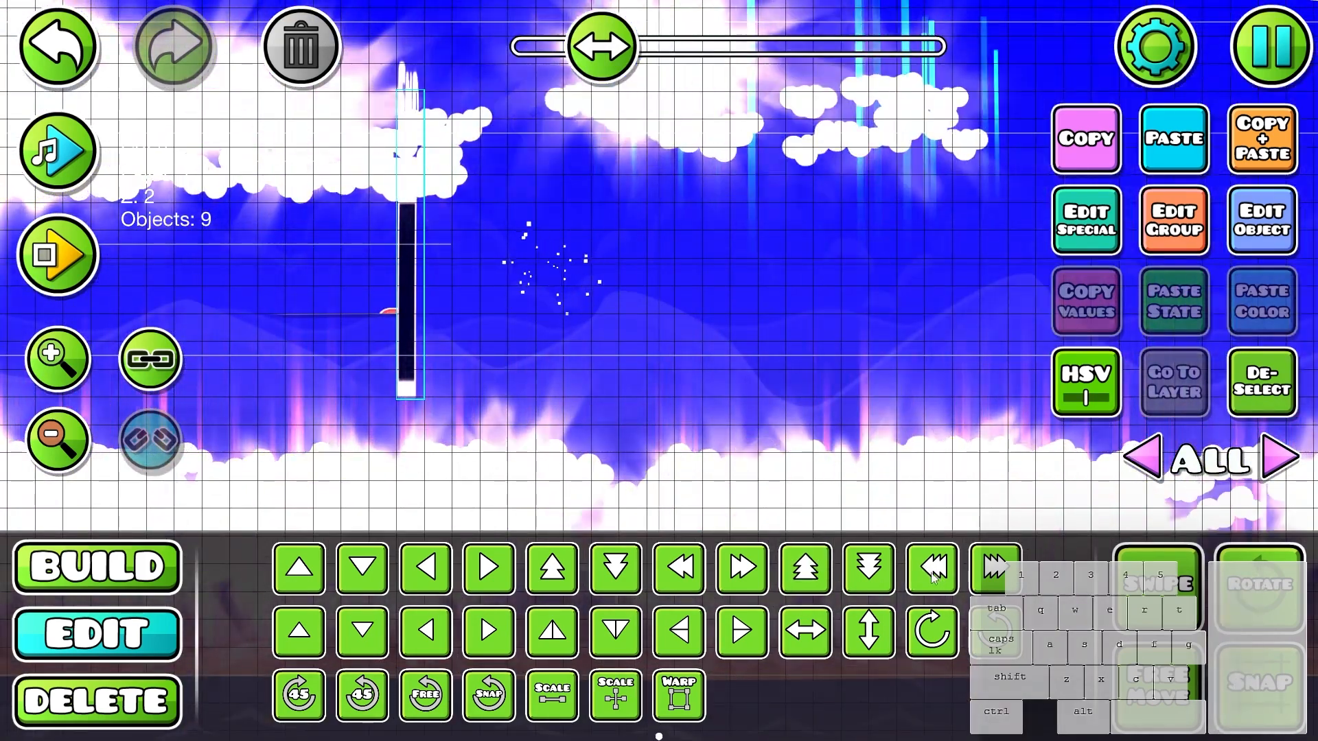
pyautogui.moveTo(922, 348); pyautogui.dragTo(807, 394)
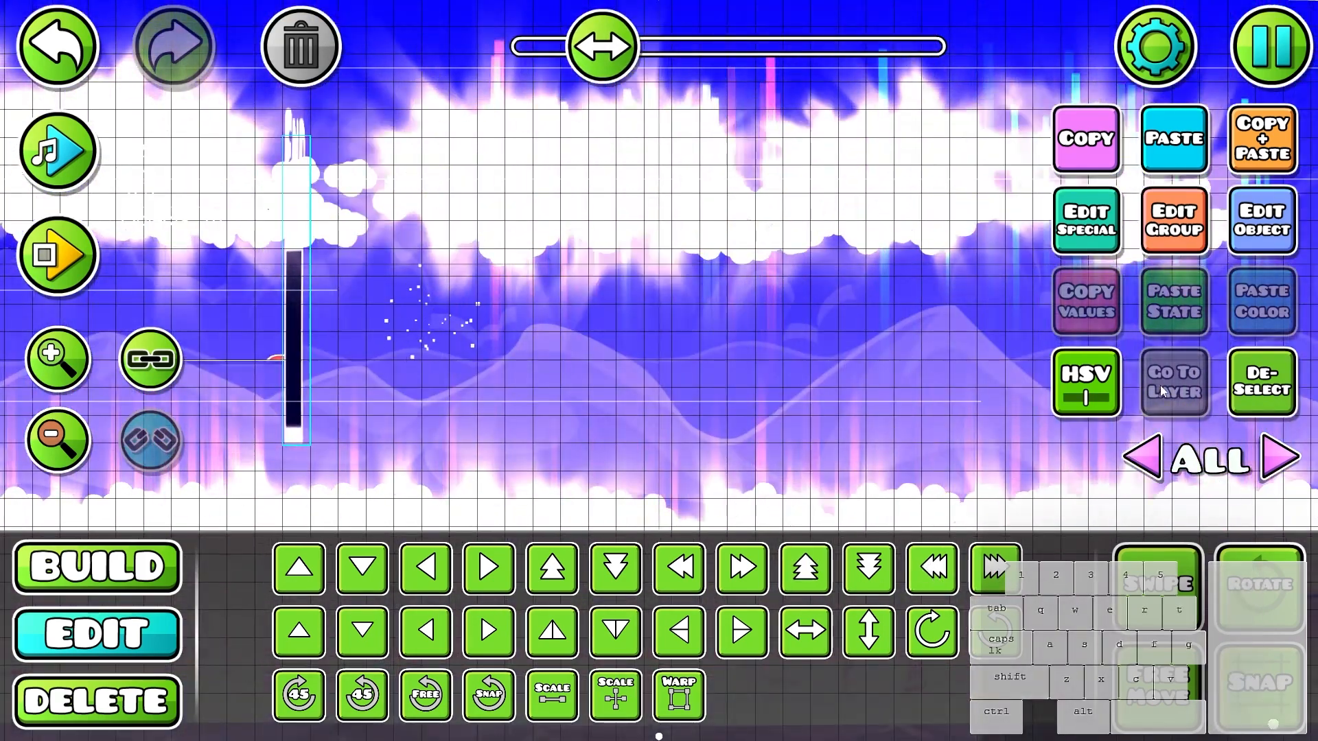
pyautogui.click(1261, 382)
# - Nudge the particle object beyond the End trigger slightly down and deselect it
pyautogui.press('3')
pyautogui.press('2')
pyautogui.scroll(2, 658, 371)
pyautogui.moveTo(580, 455); pyautogui.dragTo(903, 420)
pyautogui.click(435, 309)
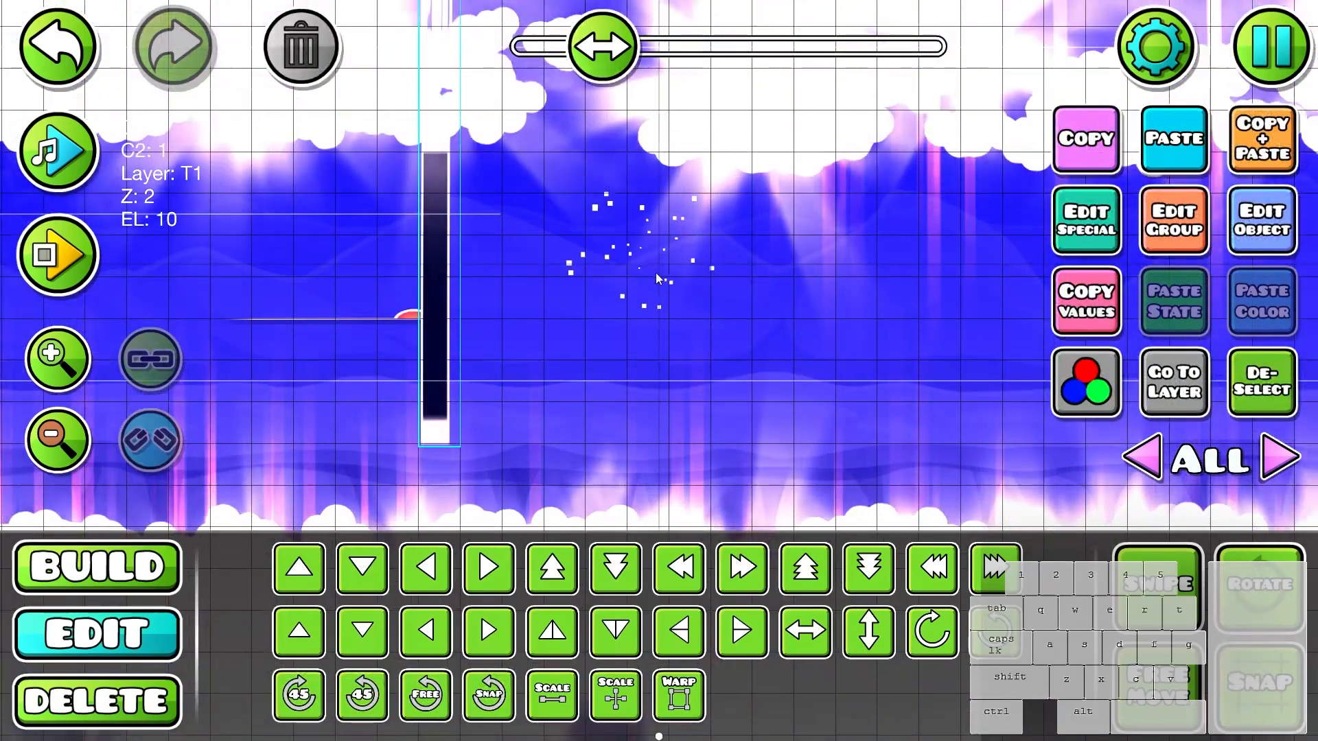
pyautogui.click(656, 271)
pyautogui.press('s')
pyautogui.press('w')
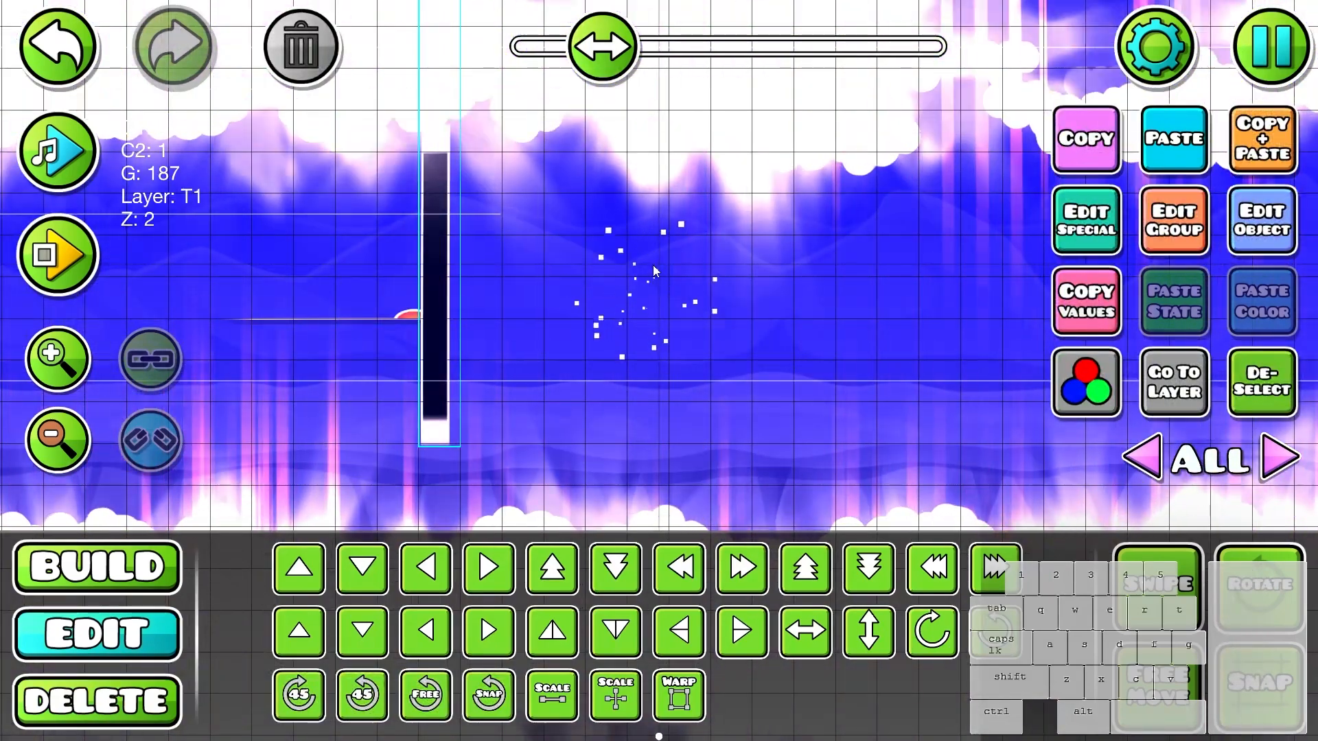
pyautogui.scroll(-1, 760, 348)
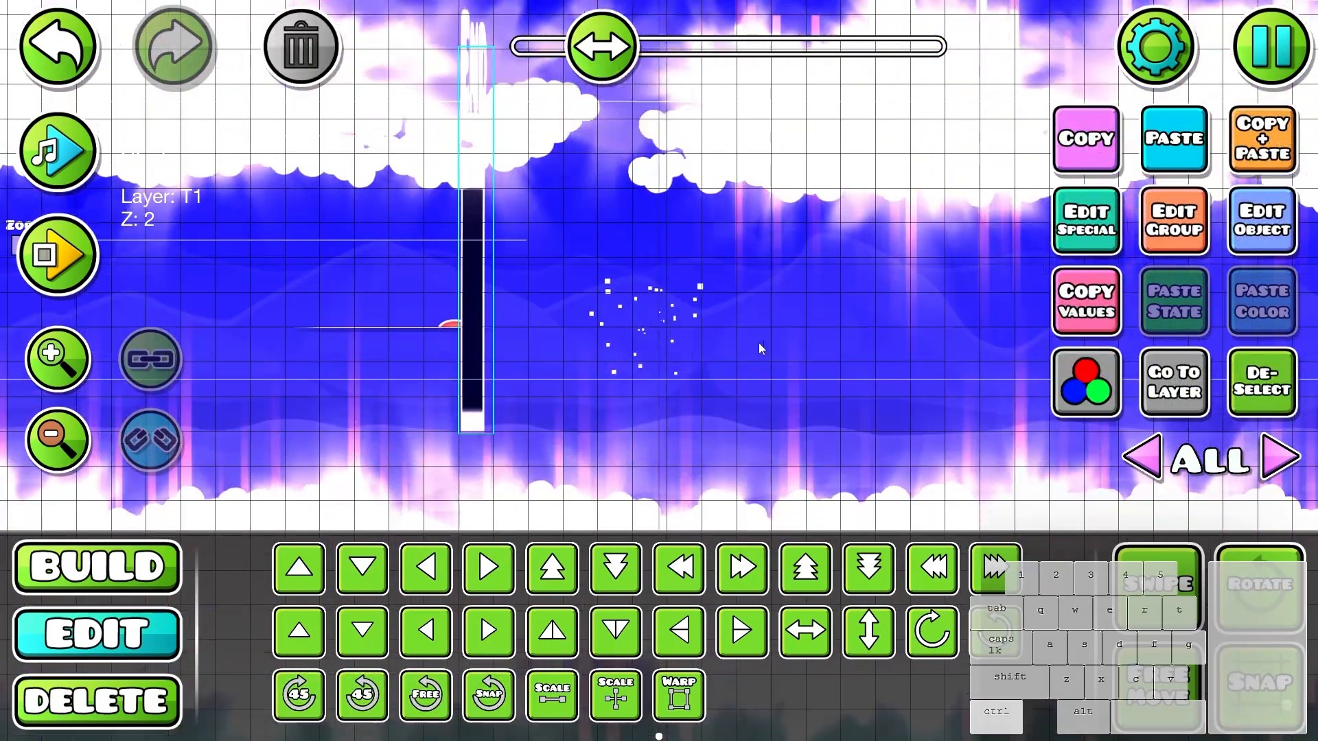
pyautogui.hotkey('alt', 'd')
# - Duplicate the corridor's light beams with their triggers and place the copies along the extended clouds past the End trigger
pyautogui.moveTo(905, 439); pyautogui.dragTo(1232, 457)
pyautogui.scroll(-4, 740, 285)
pyautogui.moveTo(576, 370); pyautogui.dragTo(950, 362)
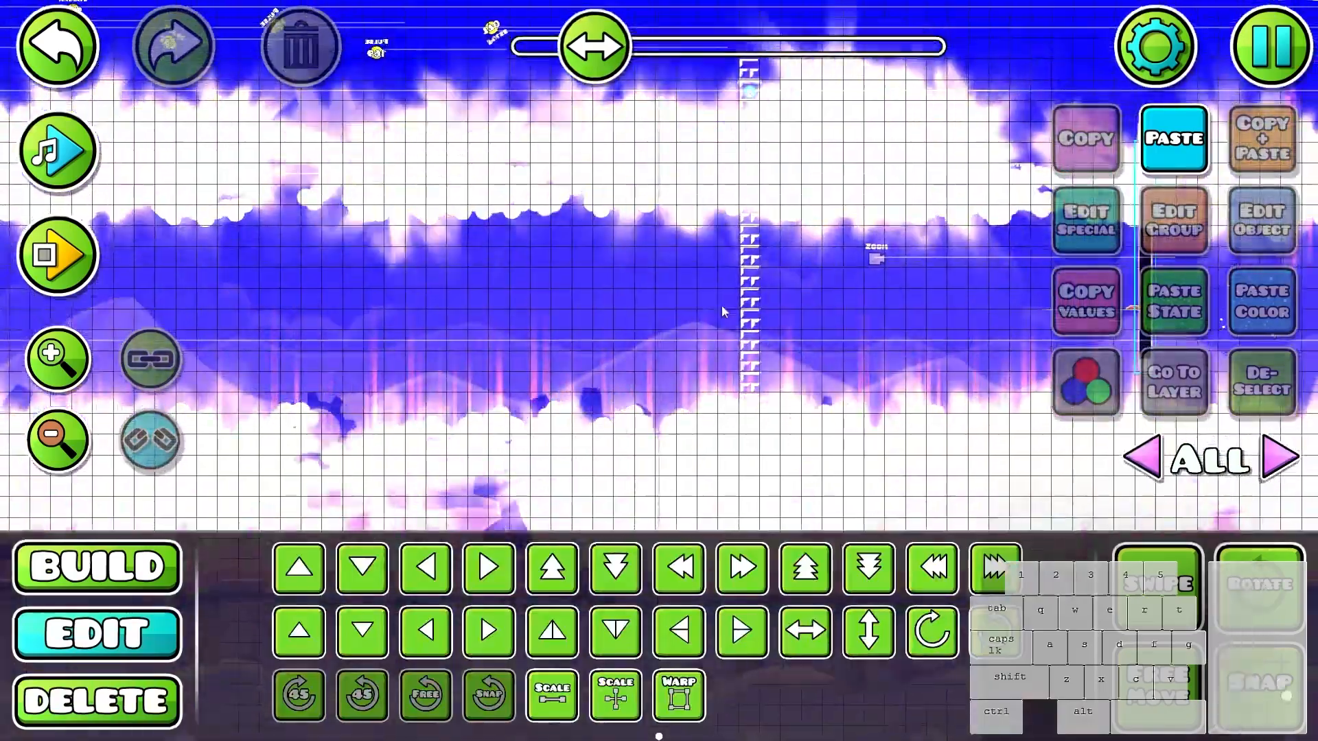
pyautogui.click(744, 306)
pyautogui.moveTo(631, 339); pyautogui.dragTo(1033, 354)
pyautogui.click(1244, 411)
pyautogui.moveTo(591, 374); pyautogui.dragTo(1299, 422)
pyautogui.moveTo(595, 340); pyautogui.dragTo(274, 312)
pyautogui.moveTo(631, 341); pyautogui.dragTo(240, 315)
pyautogui.moveTo(659, 343); pyautogui.dragTo(146, 351)
pyautogui.moveTo(579, 146); pyautogui.dragTo(689, 197)
pyautogui.click(690, 197)
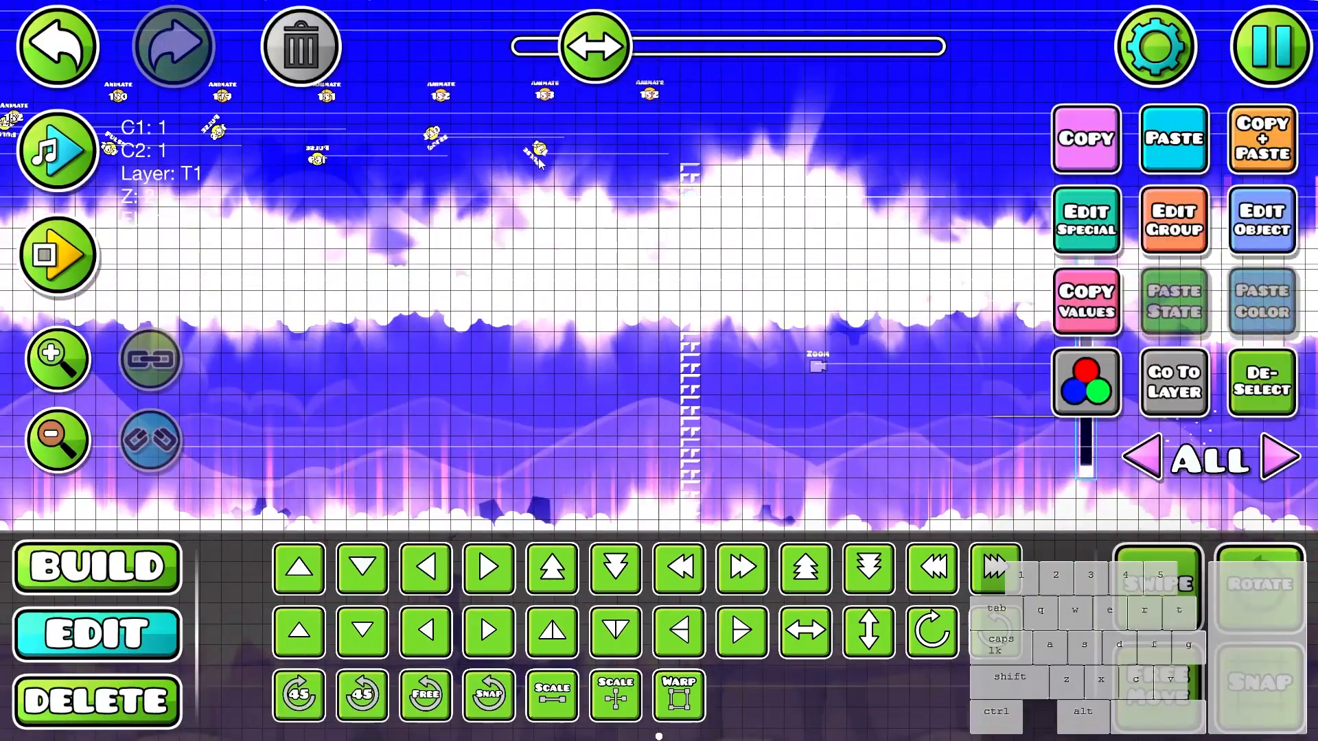
pyautogui.click(541, 153)
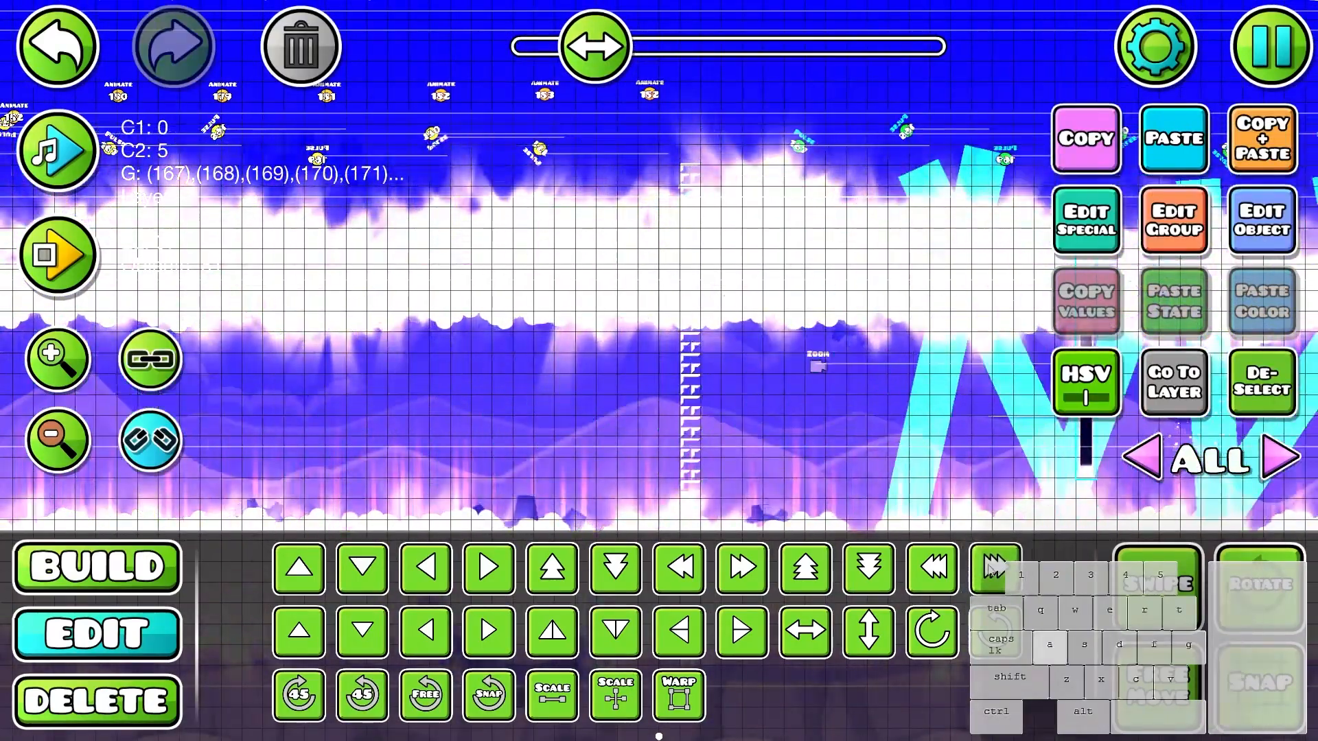
pyautogui.moveTo(926, 439); pyautogui.dragTo(508, 374)
pyautogui.moveTo(920, 388); pyautogui.dragTo(495, 368)
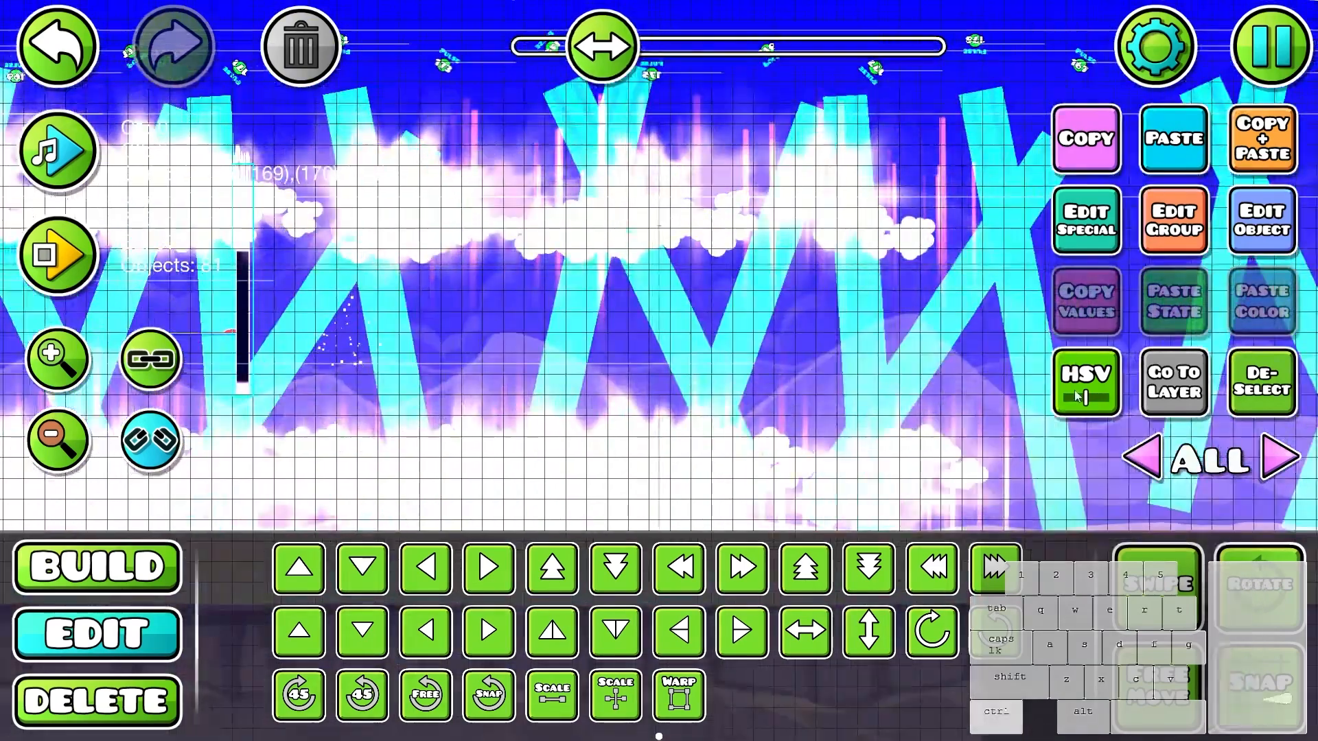
# - Isolate editor layer 37 and delete the surplus copied light beams and triggers at the far end of the extension
pyautogui.keyDown('ctrl'); pyautogui.scroll(-1, 485, 412); pyautogui.keyUp('ctrl')
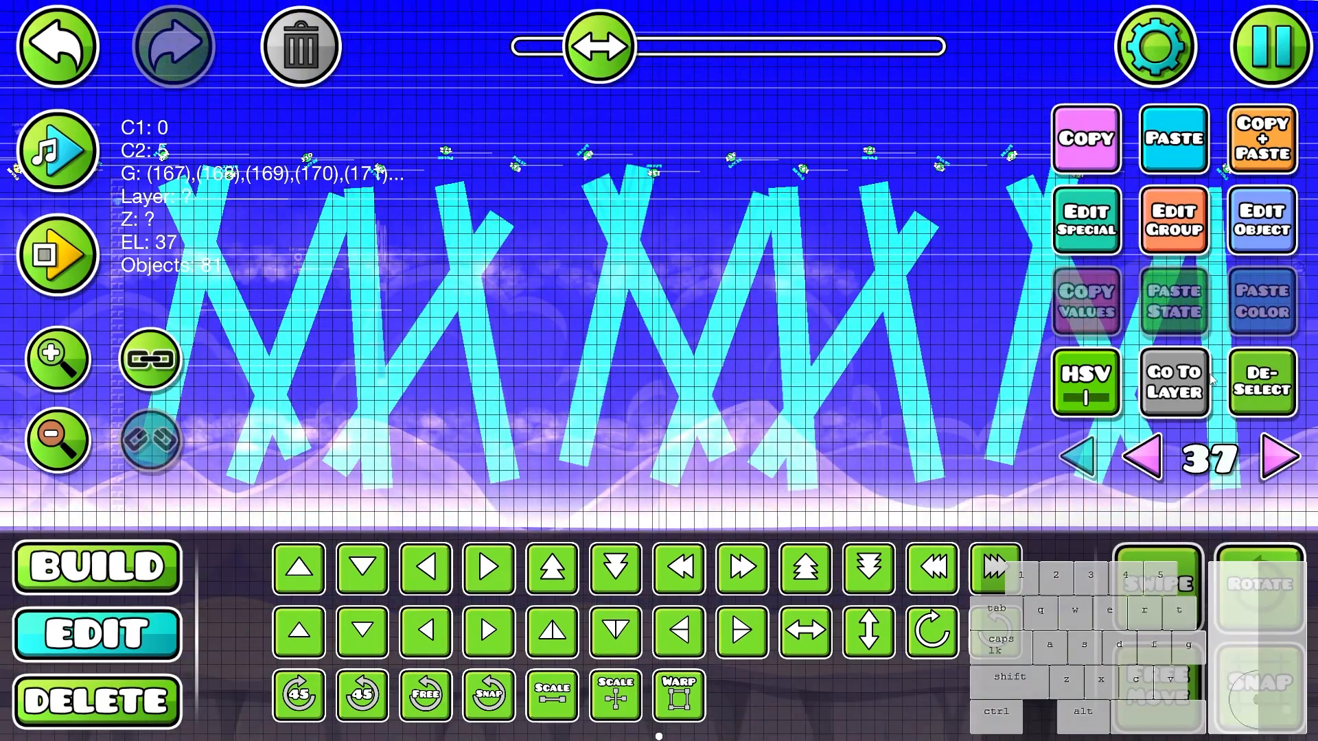
pyautogui.click(1255, 383)
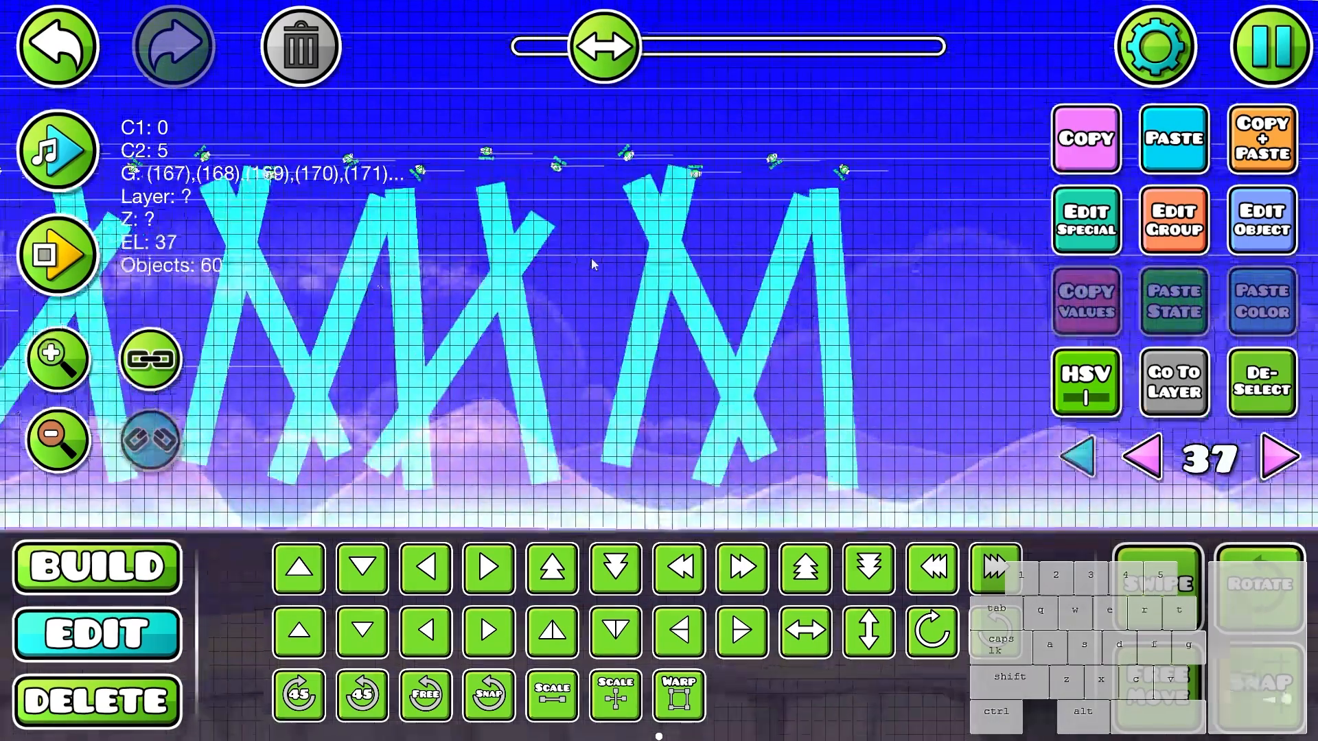
pyautogui.press('Delete')
# - Save the level, playtest the wave section through to the level-complete ending, and return to the editor
pyautogui.press('Escape')
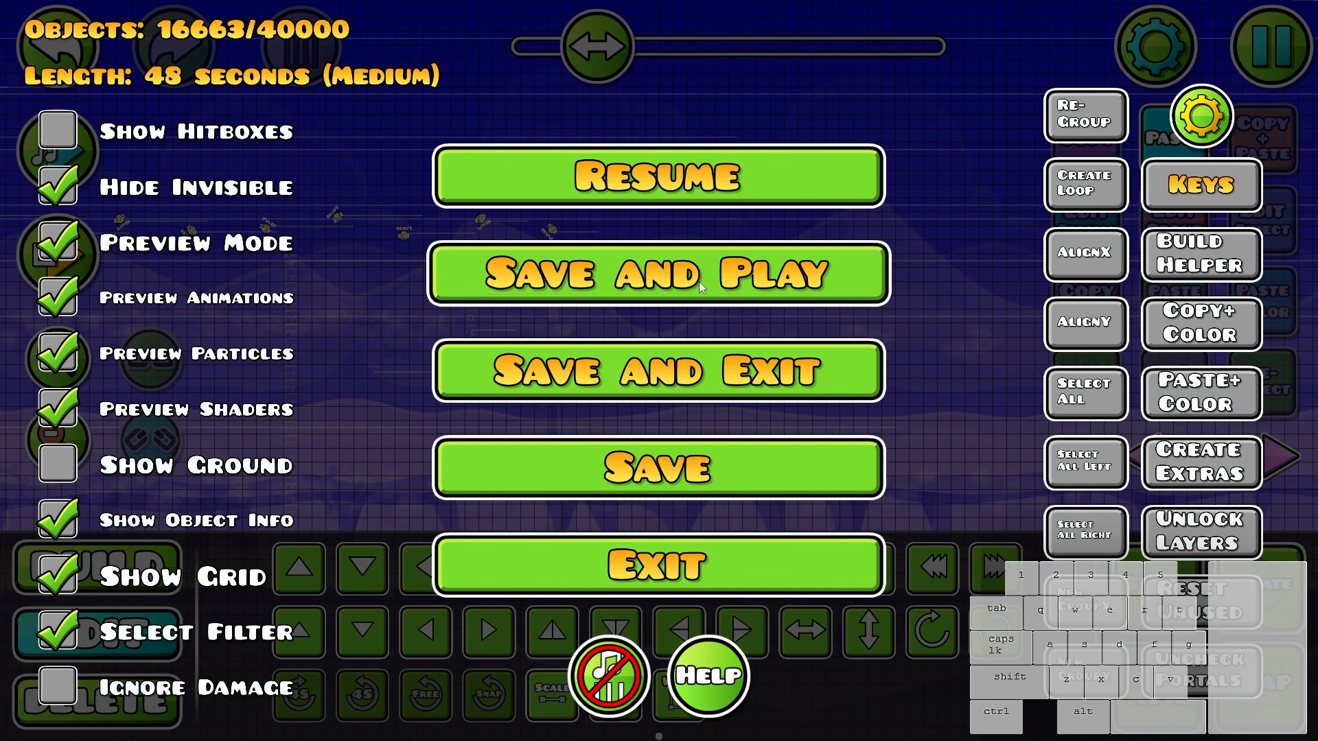
pyautogui.click(698, 282)
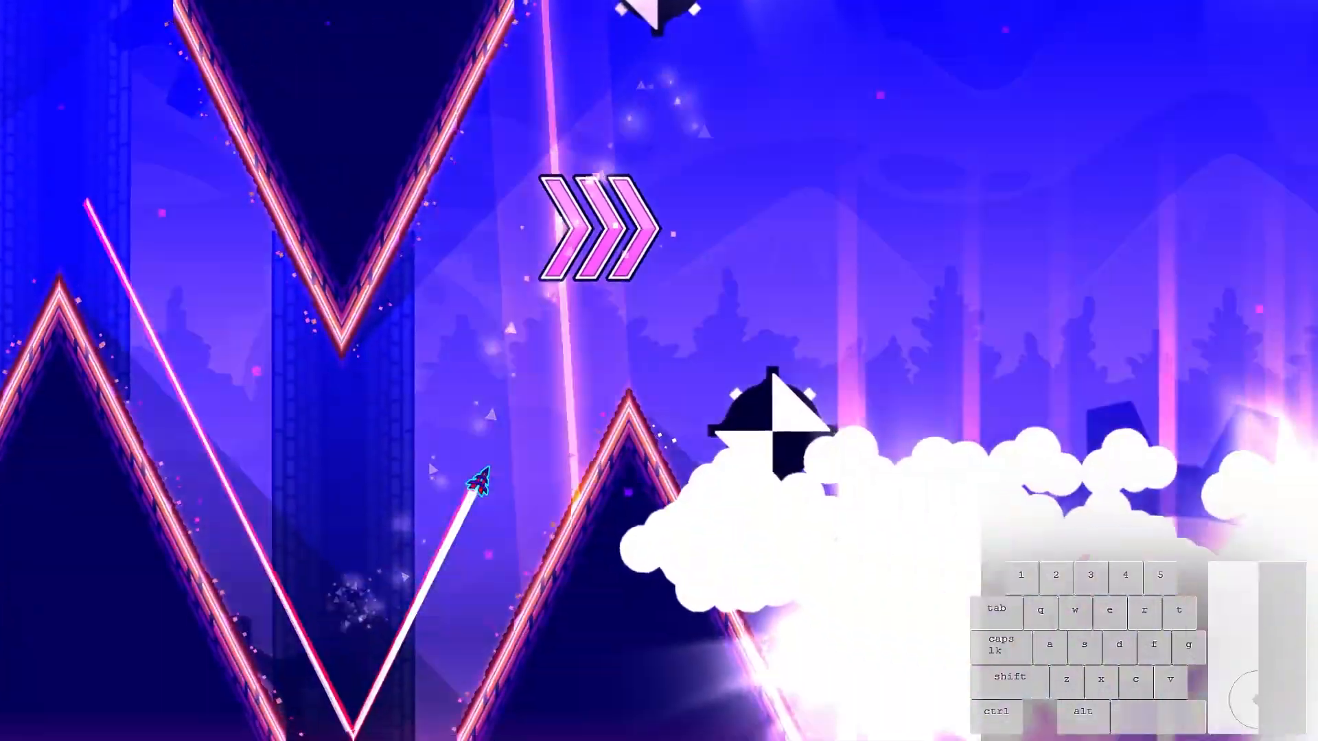
pyautogui.click(698, 281)
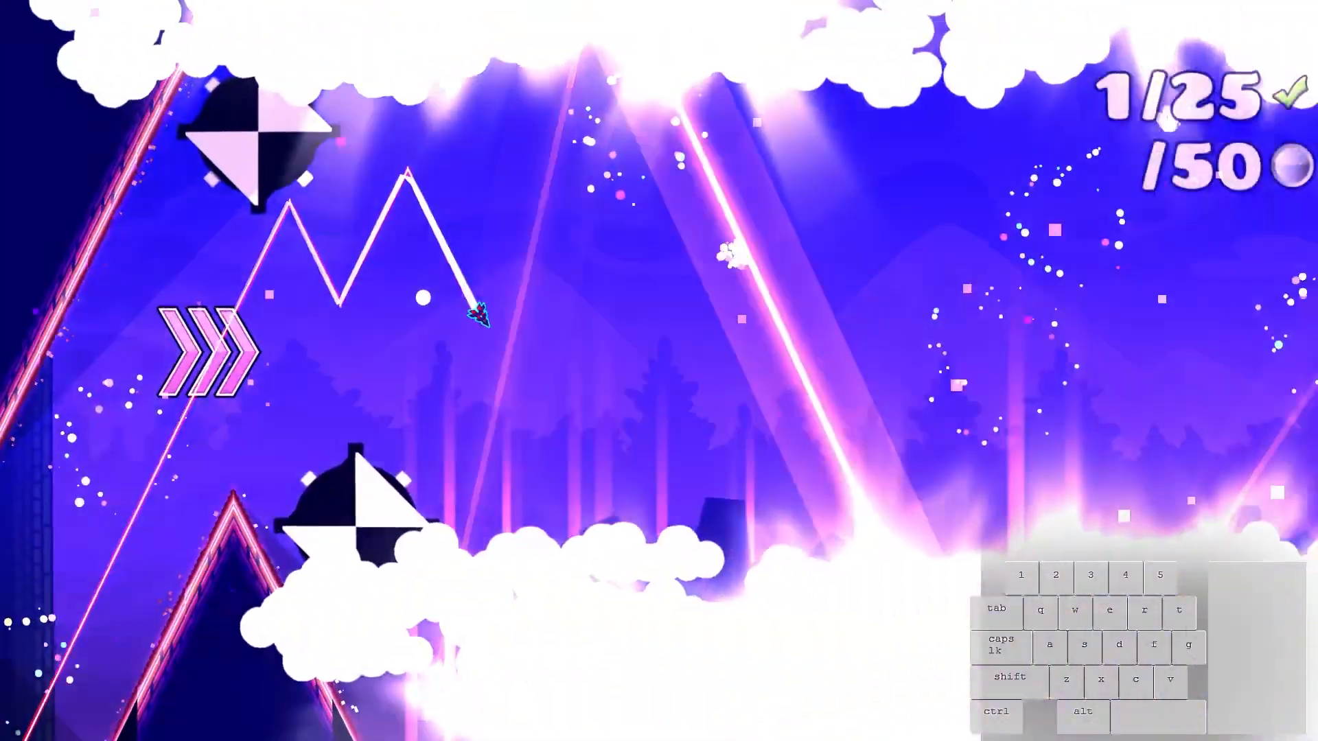
pyautogui.click(699, 281)
pyautogui.click(698, 281)
pyautogui.click(699, 281)
pyautogui.click(699, 282)
pyautogui.click(698, 281)
pyautogui.click(698, 281)
pyautogui.click(699, 282)
pyautogui.click(698, 282)
pyautogui.click(699, 281)
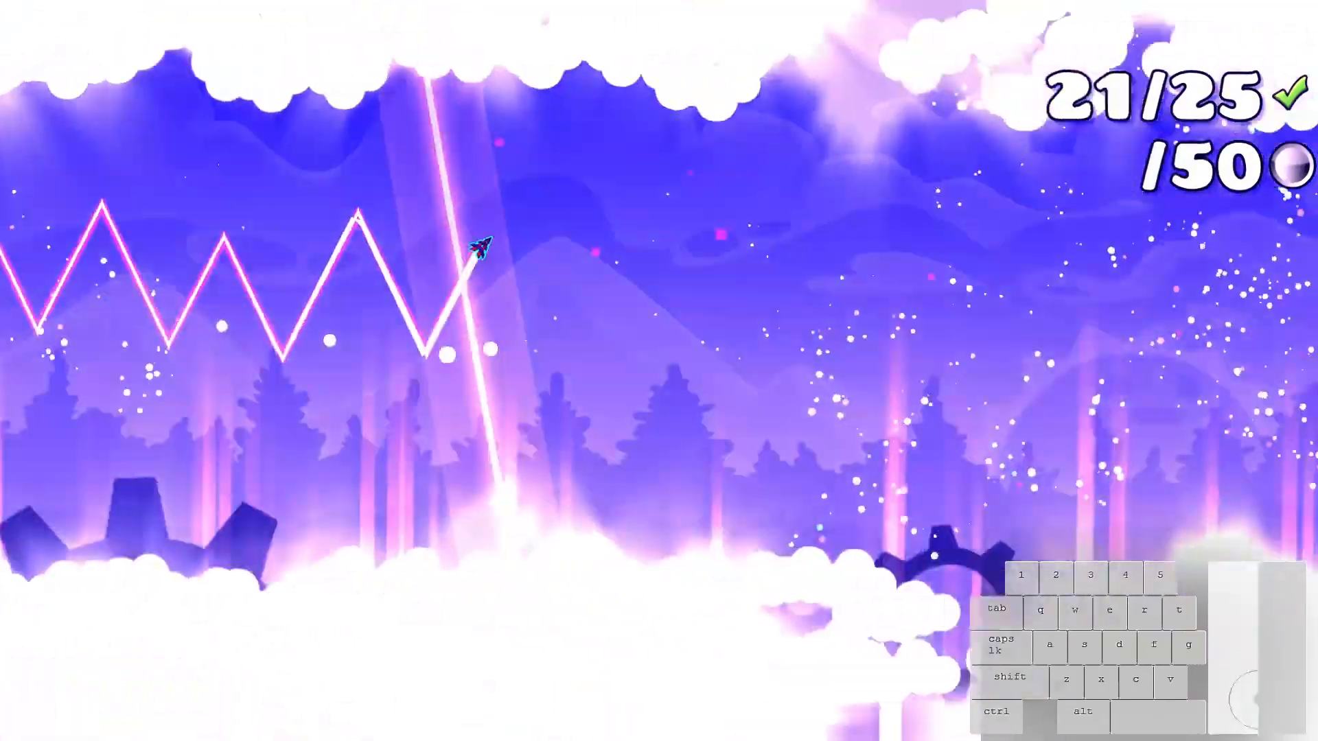
pyautogui.click(699, 282)
pyautogui.click(698, 282)
pyautogui.click(699, 281)
pyautogui.click(699, 281)
pyautogui.click(698, 281)
pyautogui.click(699, 282)
pyautogui.click(698, 281)
pyautogui.click(698, 281)
pyautogui.click(699, 281)
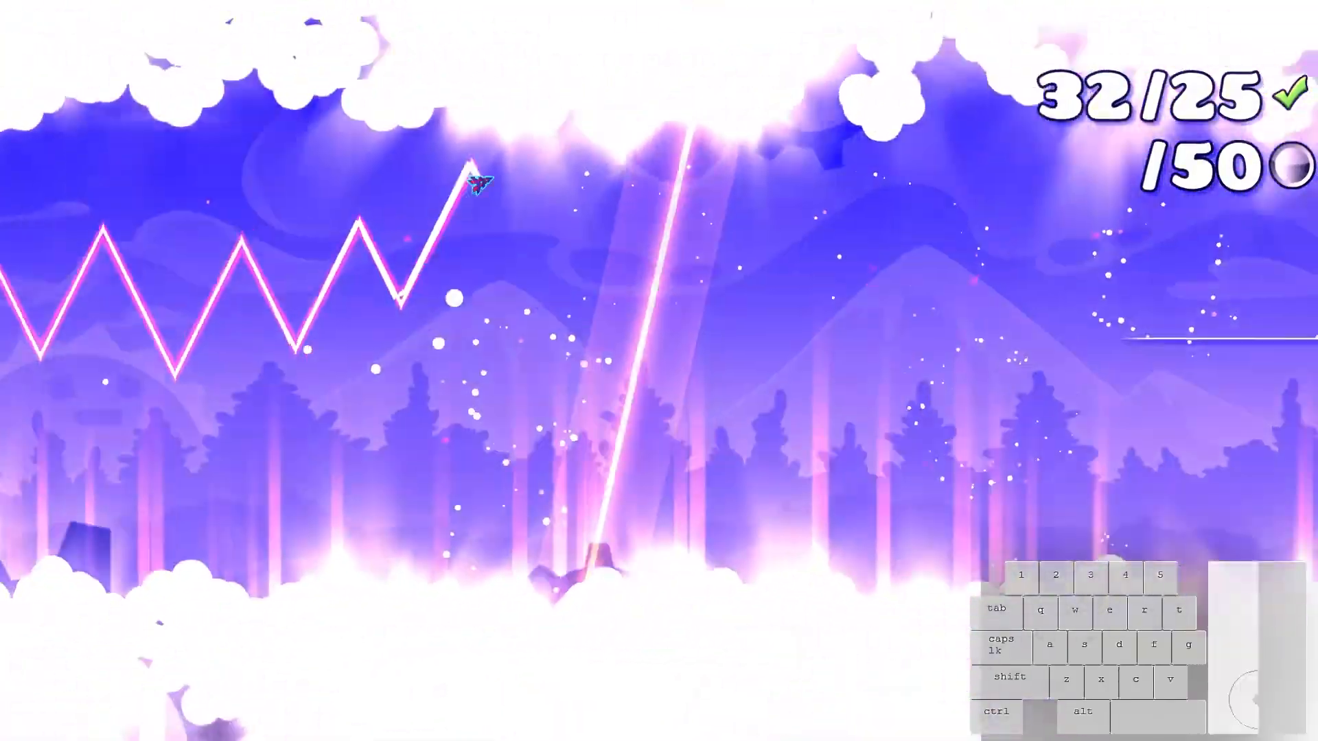
pyautogui.click(699, 281)
pyautogui.click(698, 281)
pyautogui.click(699, 281)
pyautogui.click(698, 281)
pyautogui.click(699, 281)
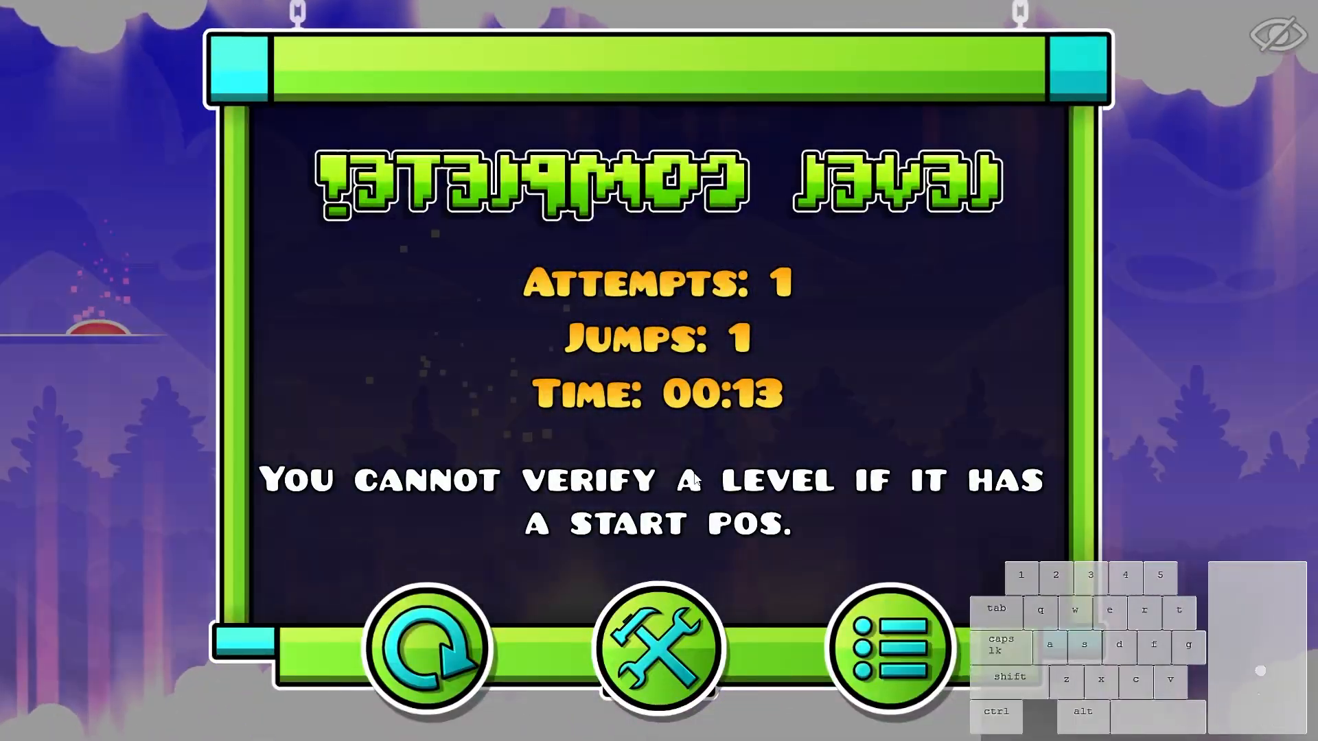
pyautogui.click(659, 641)
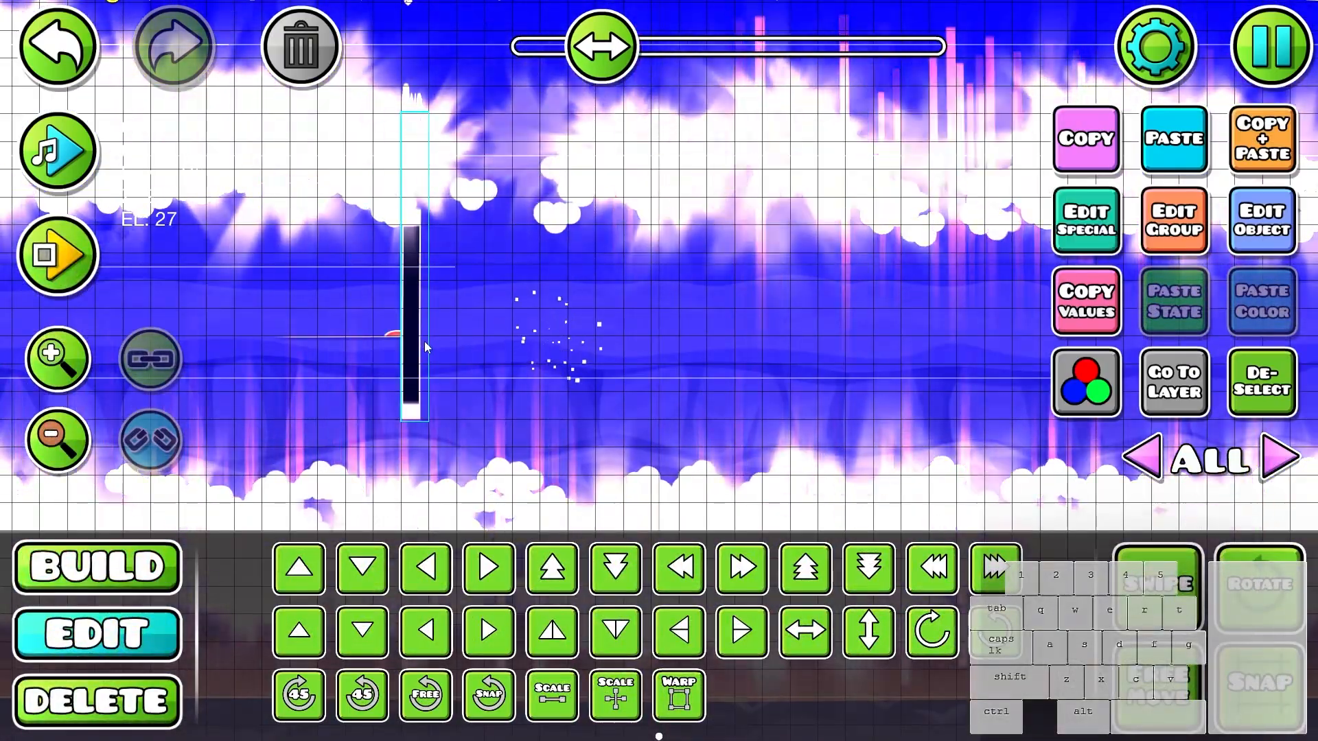
pyautogui.press('Escape')
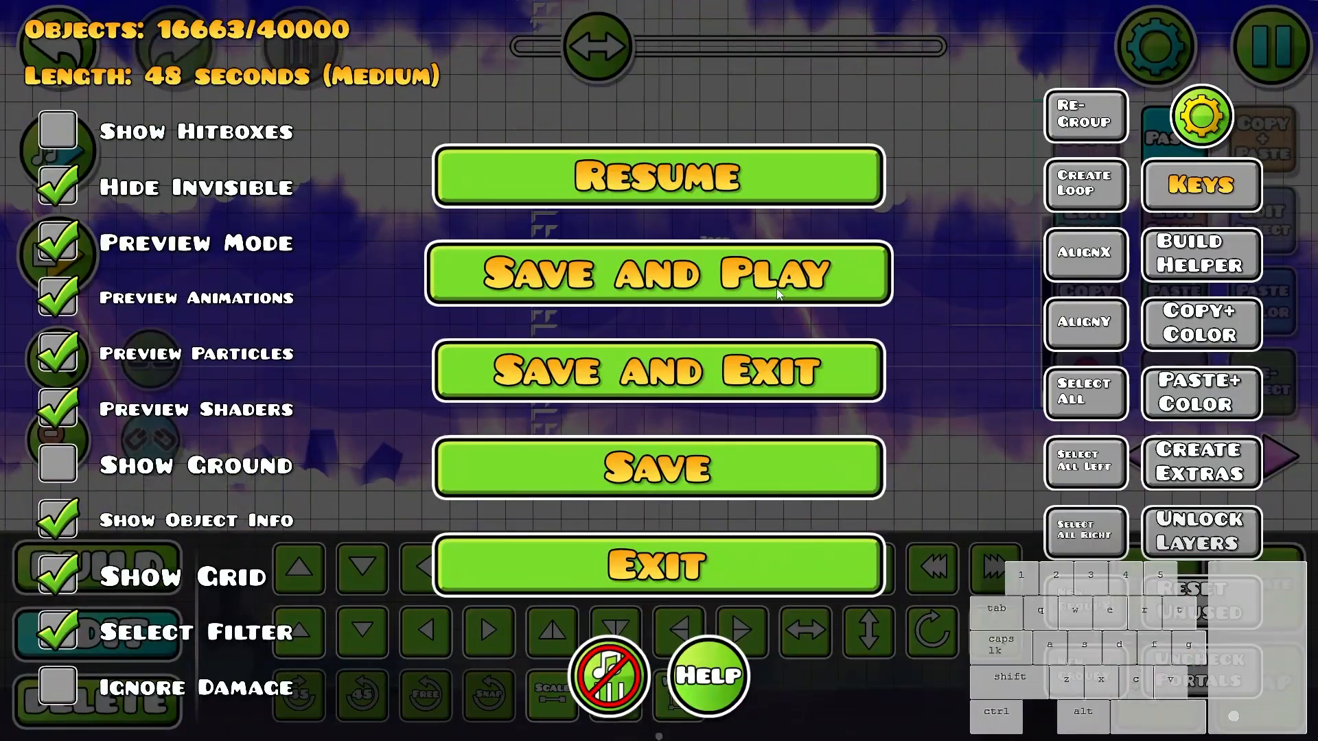
# - Save and playtest the level again from its start position to the ending, and reopen level E in the editor
pyautogui.click(776, 288)
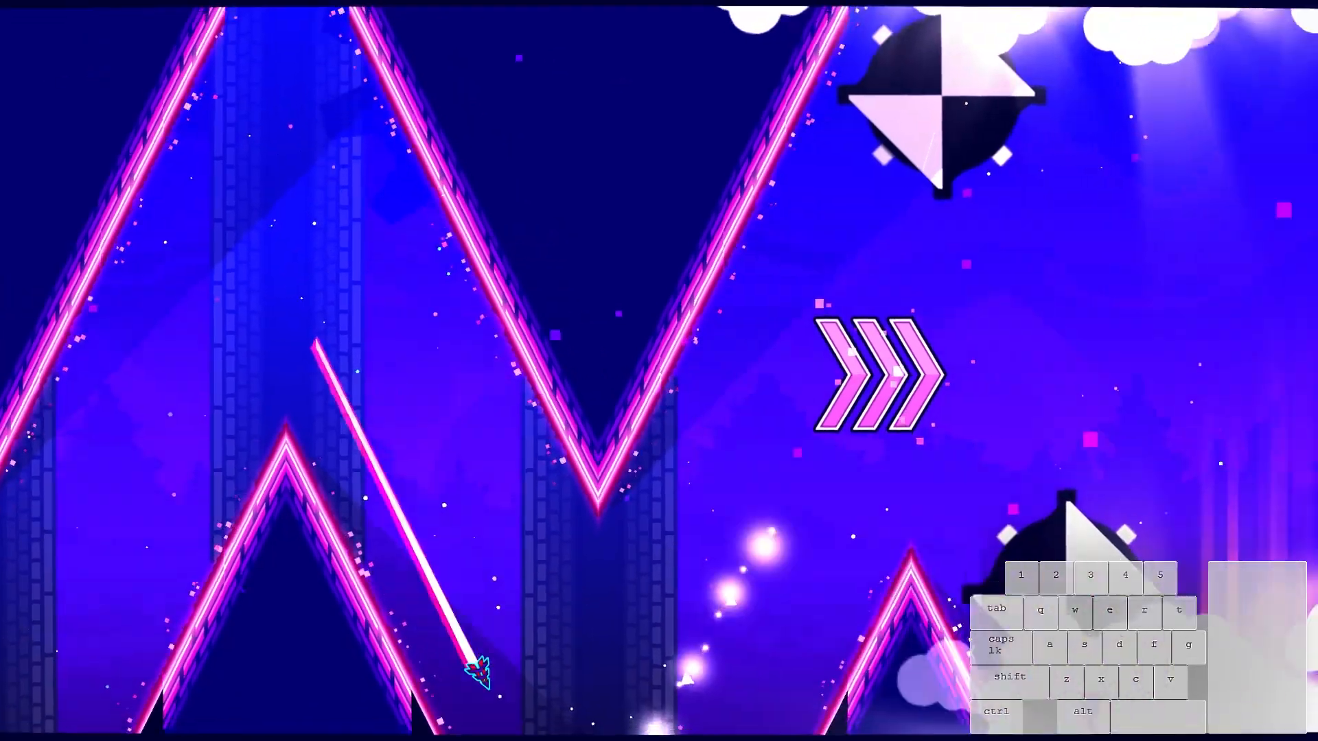
pyautogui.click(776, 289)
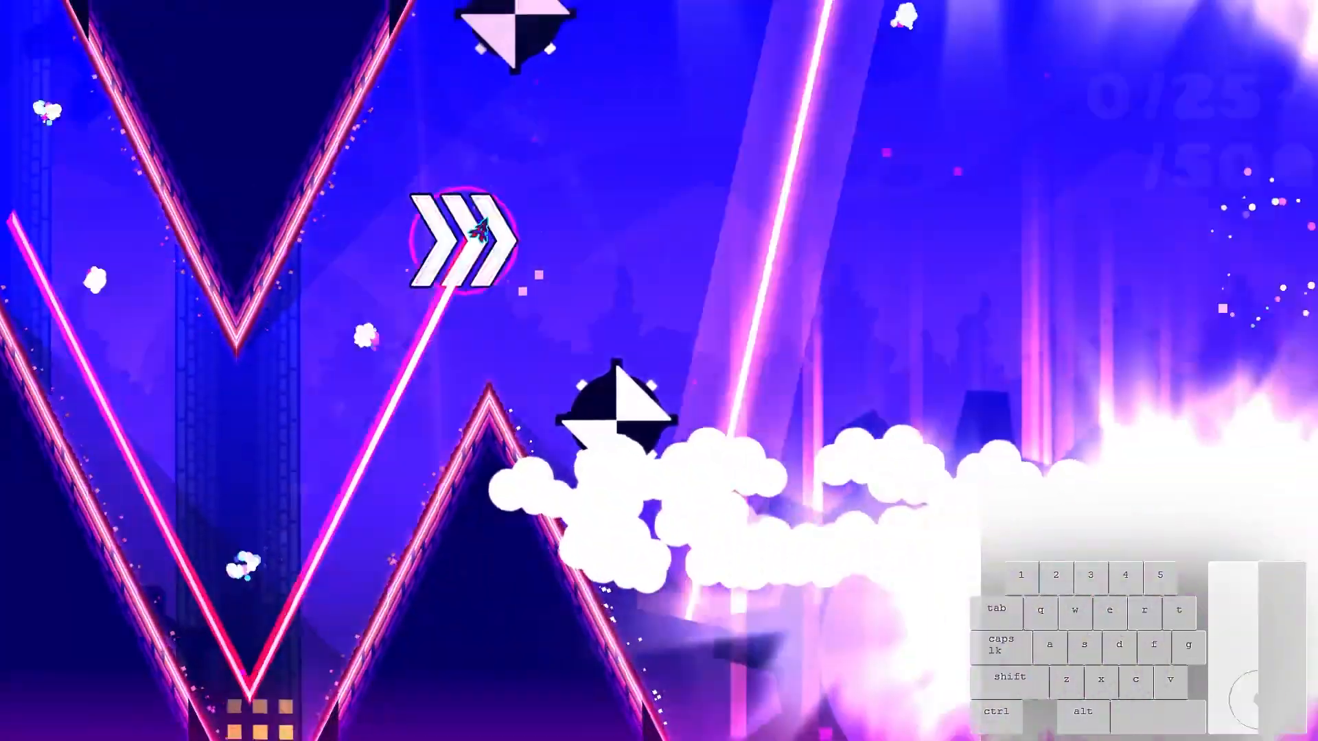
pyautogui.click(776, 288)
pyautogui.click(776, 289)
pyautogui.click(776, 288)
pyautogui.click(776, 288)
pyautogui.click(776, 288)
pyautogui.click(776, 288)
pyautogui.click(776, 288)
pyautogui.click(776, 289)
pyautogui.click(776, 289)
pyautogui.click(776, 288)
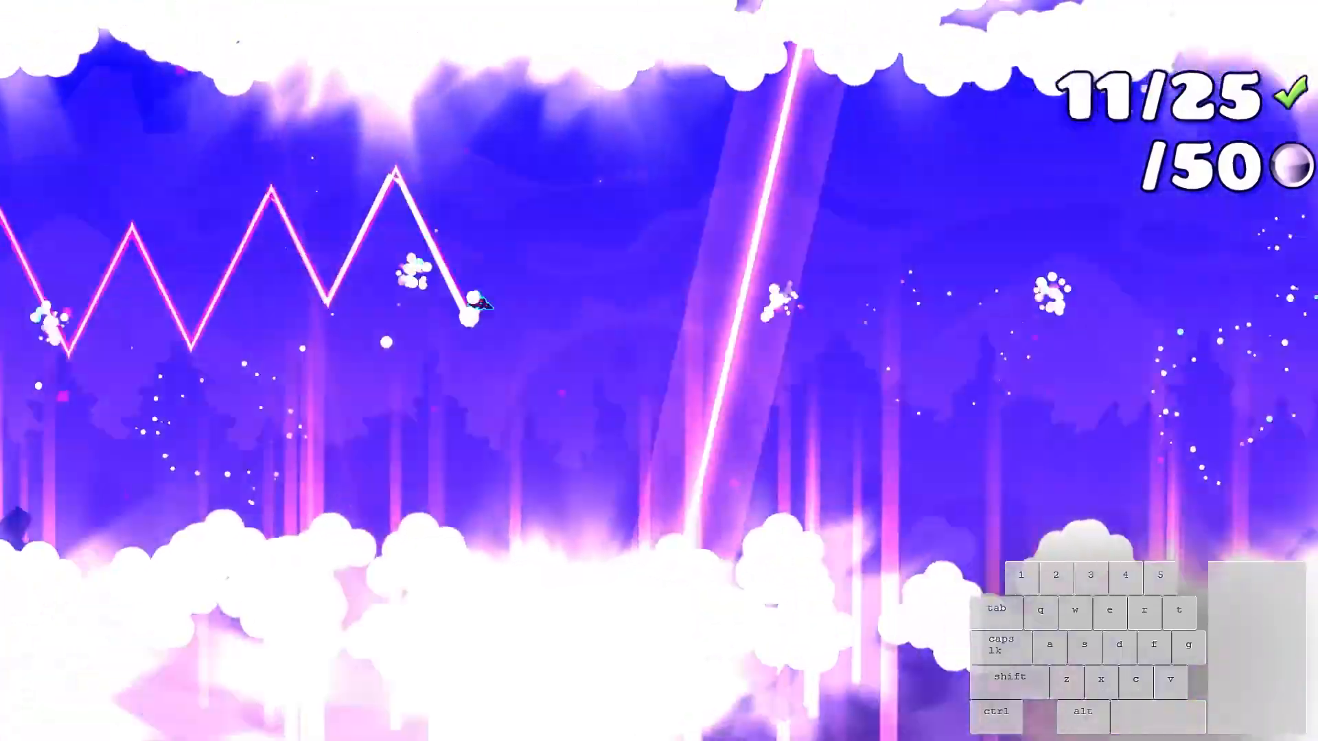
pyautogui.click(777, 288)
pyautogui.click(776, 288)
pyautogui.click(776, 288)
pyautogui.click(776, 288)
pyautogui.click(776, 288)
pyautogui.click(776, 288)
pyautogui.click(776, 288)
pyautogui.click(776, 289)
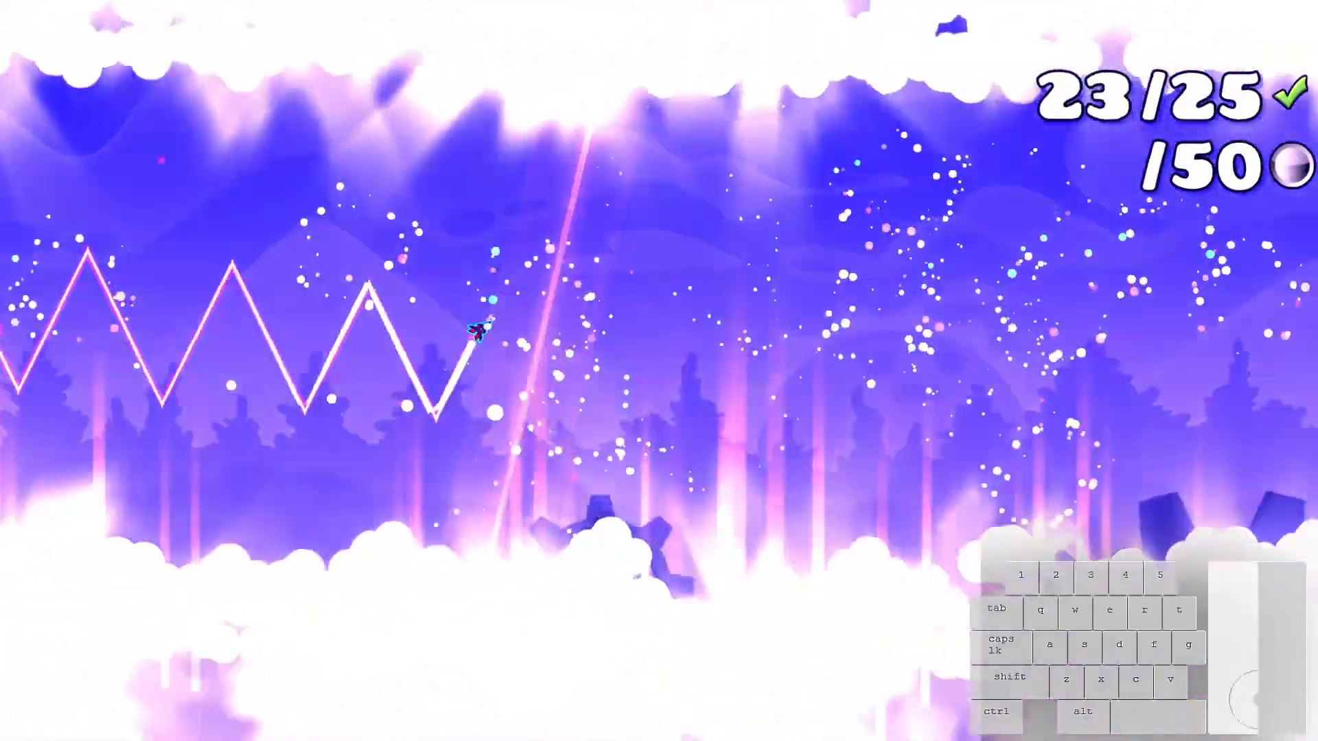
pyautogui.click(777, 288)
pyautogui.click(776, 288)
pyautogui.click(776, 288)
pyautogui.click(776, 288)
pyautogui.click(776, 288)
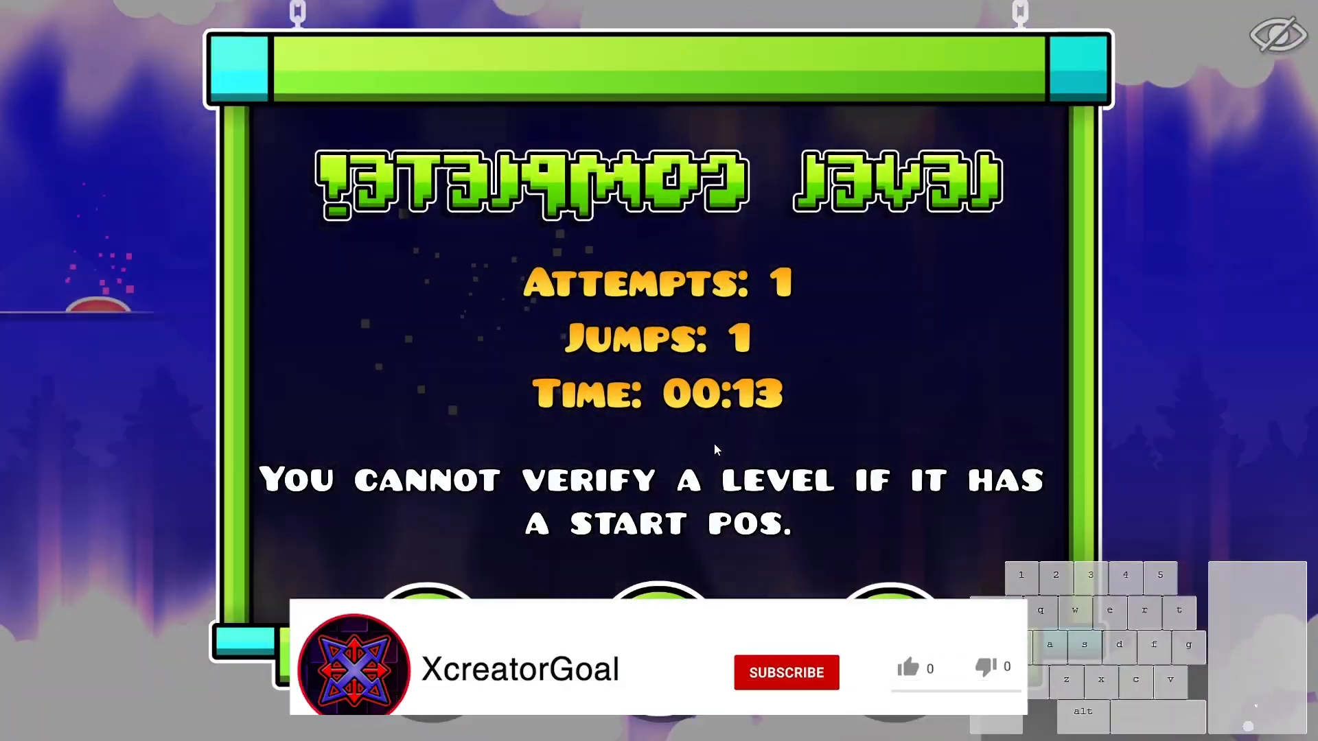
pyautogui.click(1275, 33)
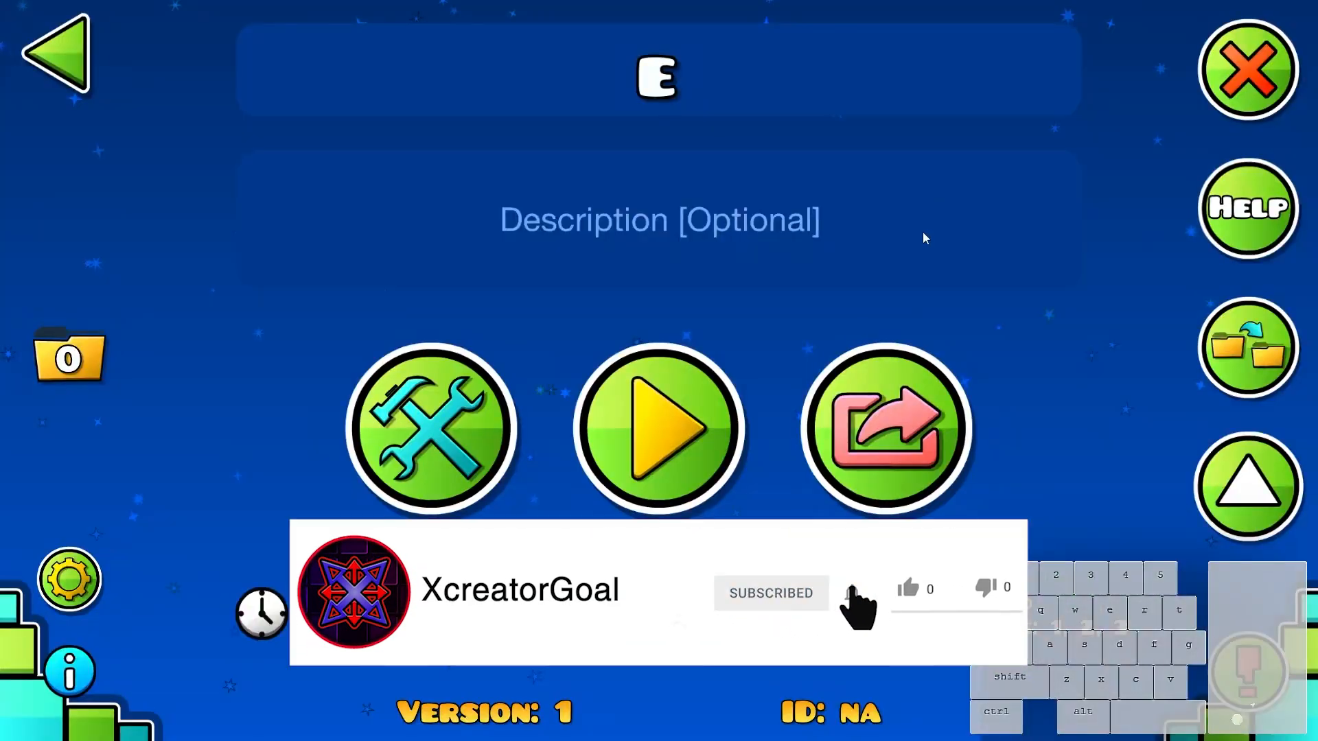
pyautogui.click(495, 424)
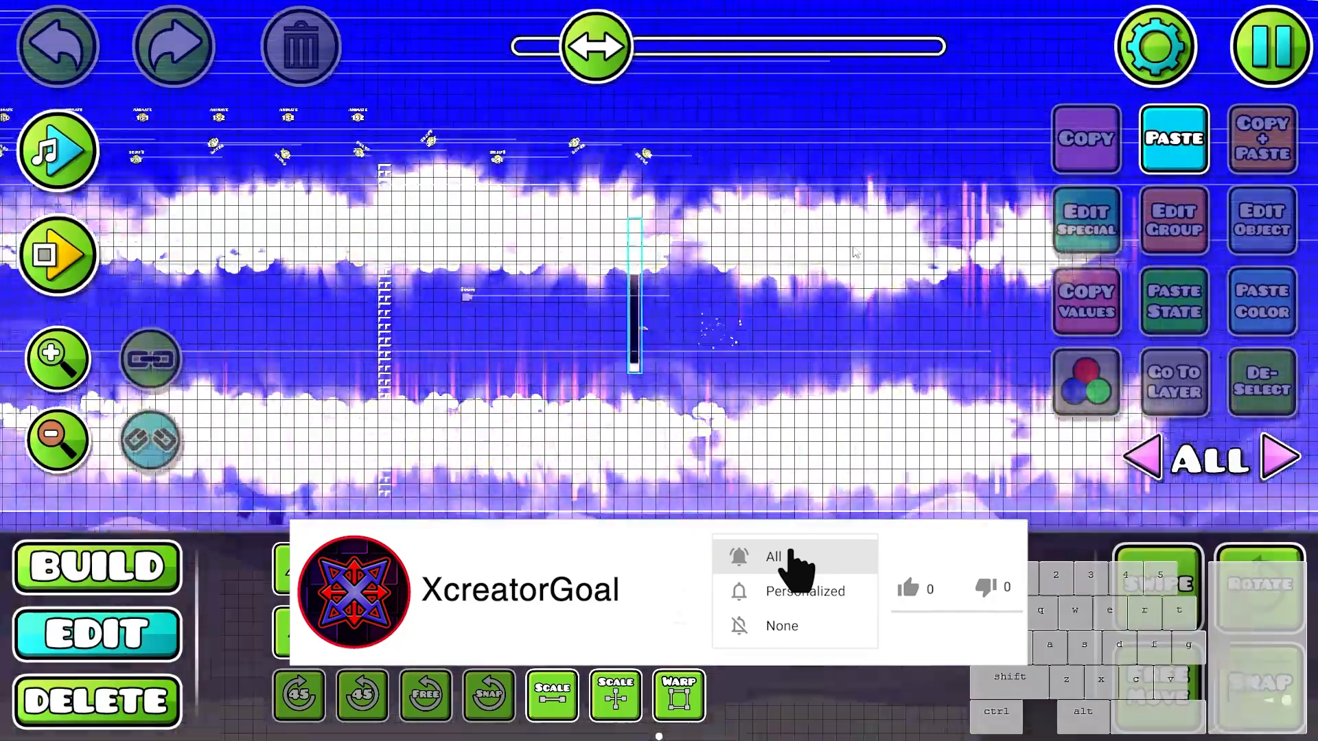